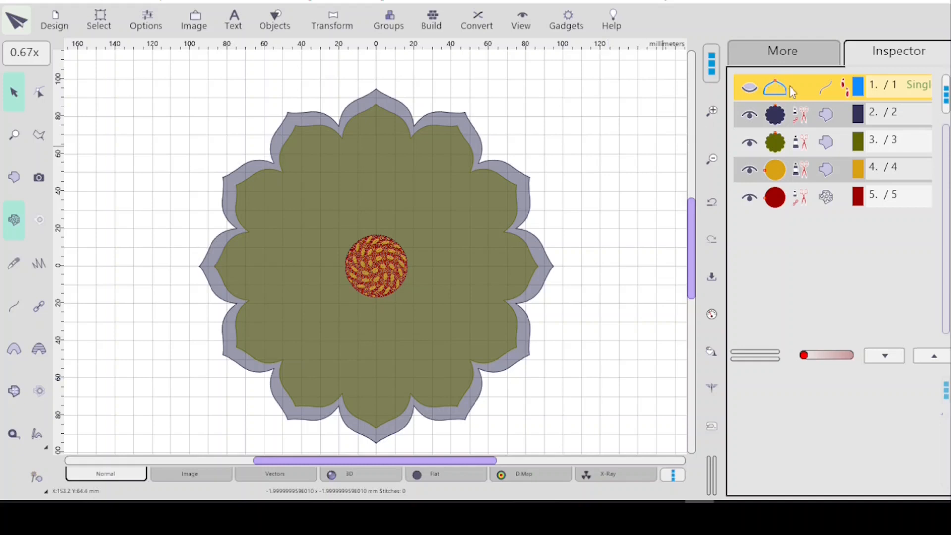
- Show the single petal outline over the flower's top petal, examine its fit, and hide it again
click(751, 89)
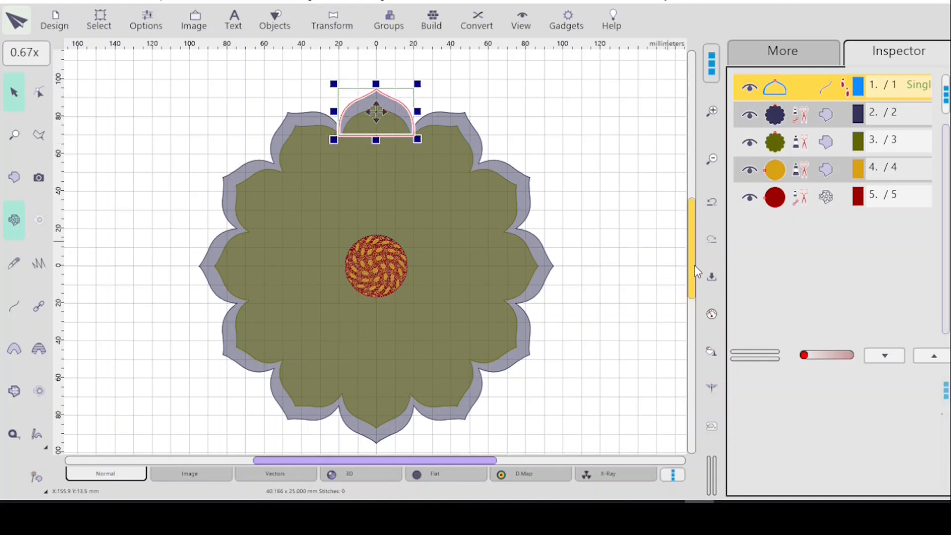
drag(692, 263, 690, 253)
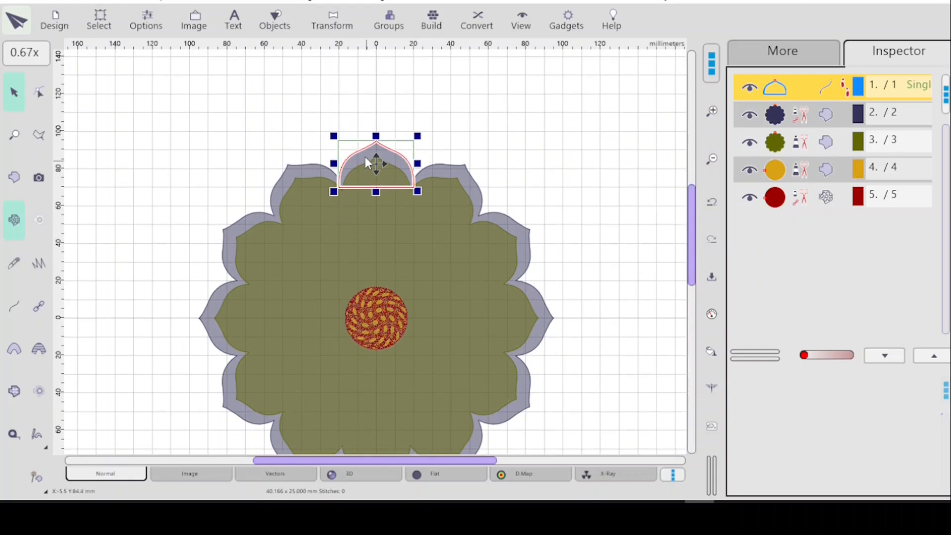
scroll(353, 143, up, 2)
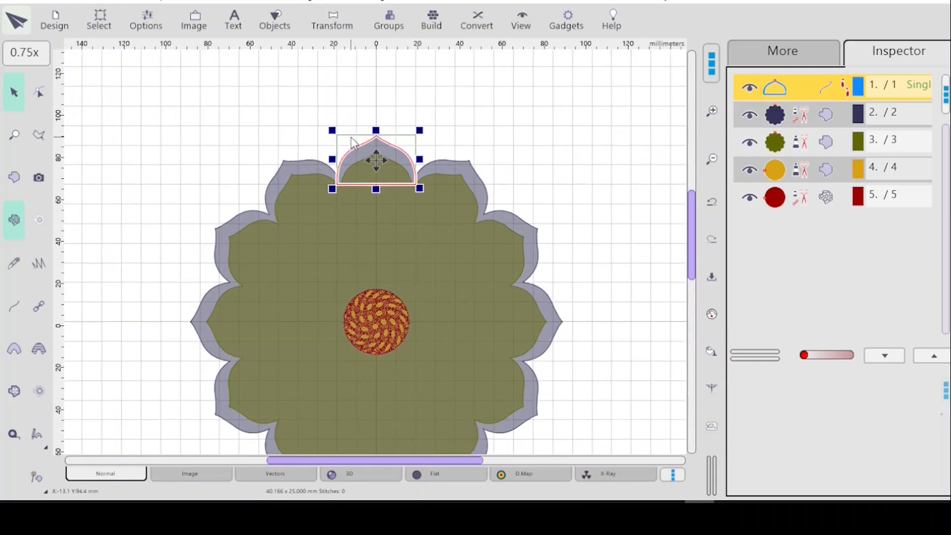
scroll(353, 143, up, 1)
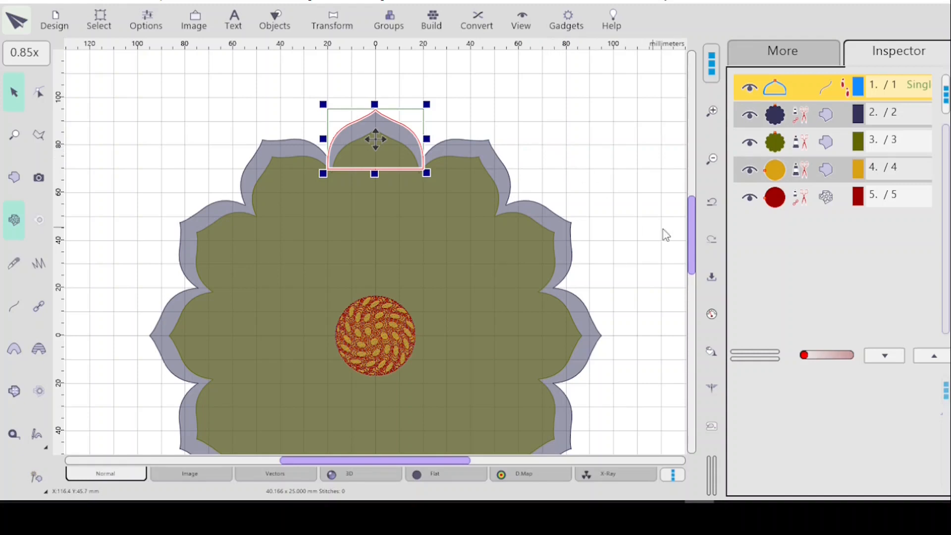
drag(692, 233, 691, 244)
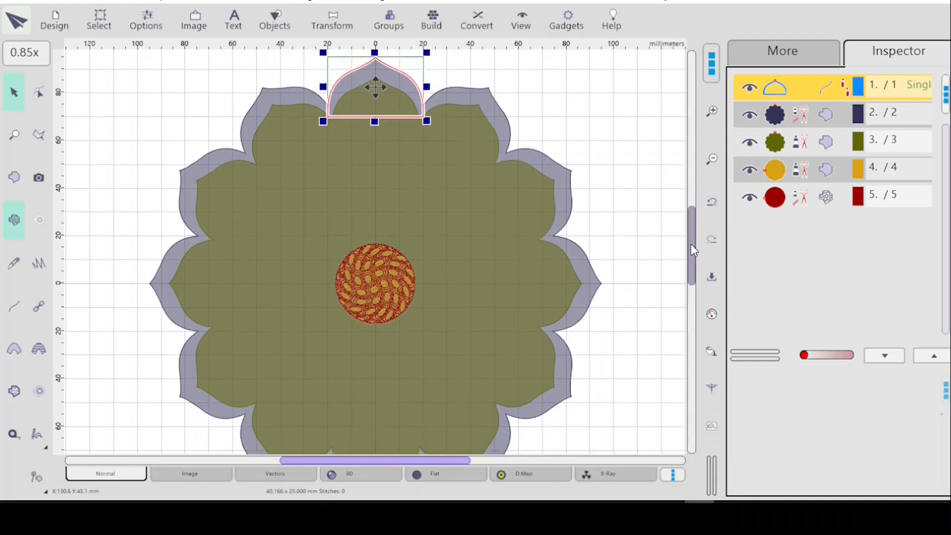
scroll(671, 229, down, 2)
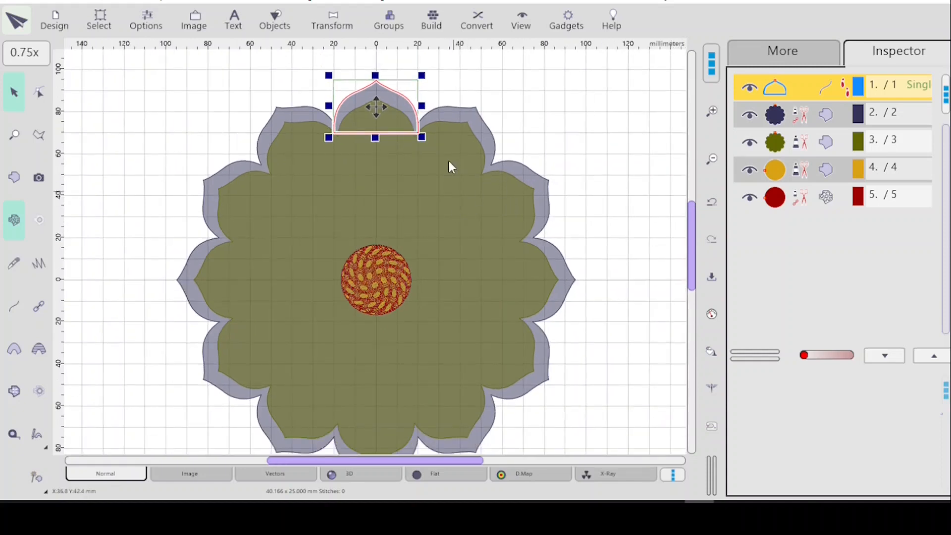
click(791, 119)
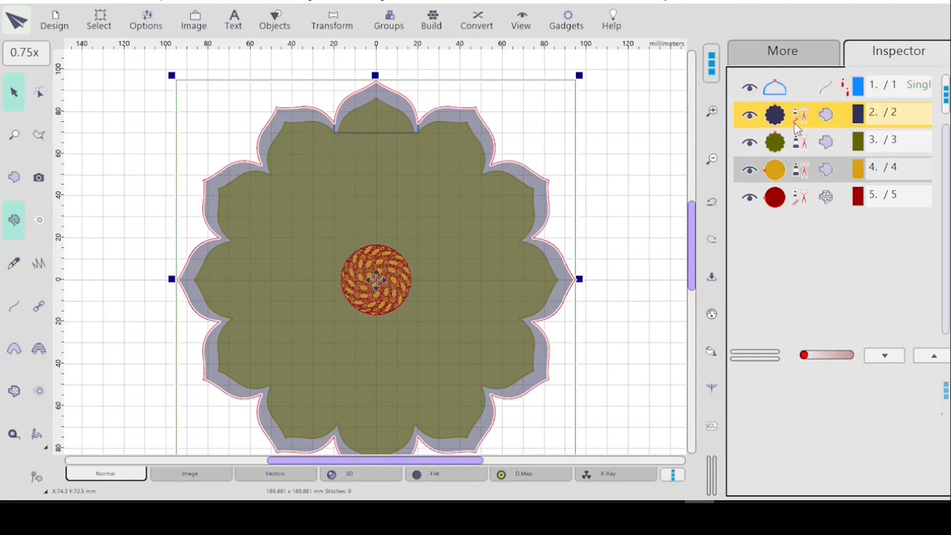
click(751, 91)
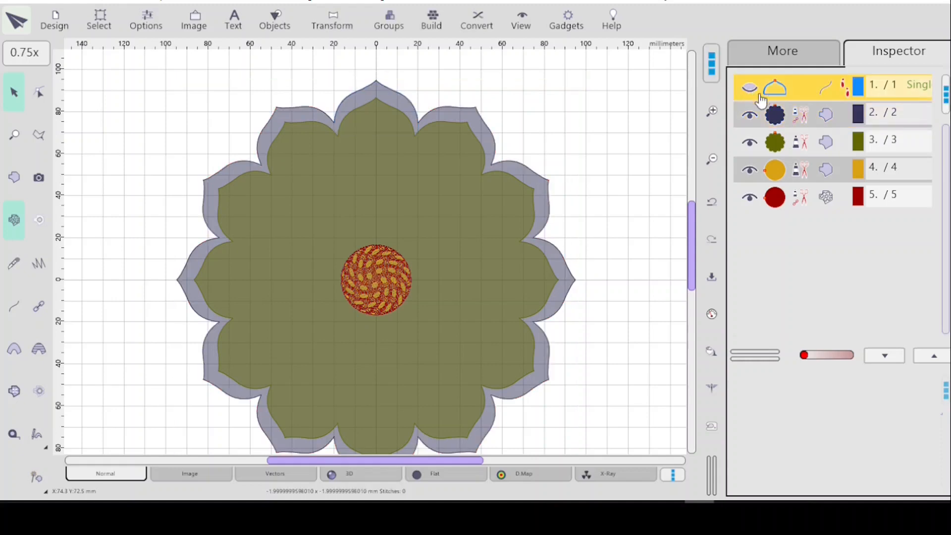
- Duplicate the dark blue flower shape and hide the olive green flower
click(791, 118)
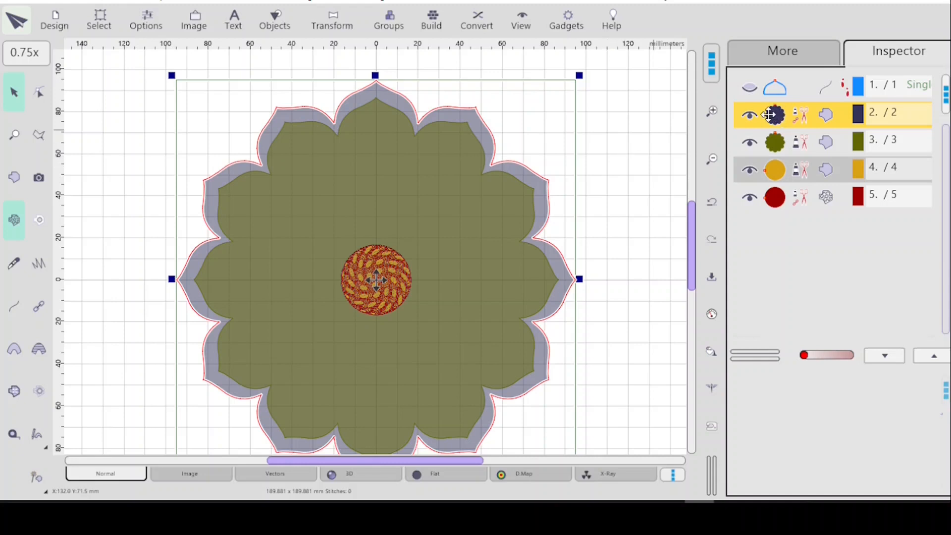
key(ctrl+v)
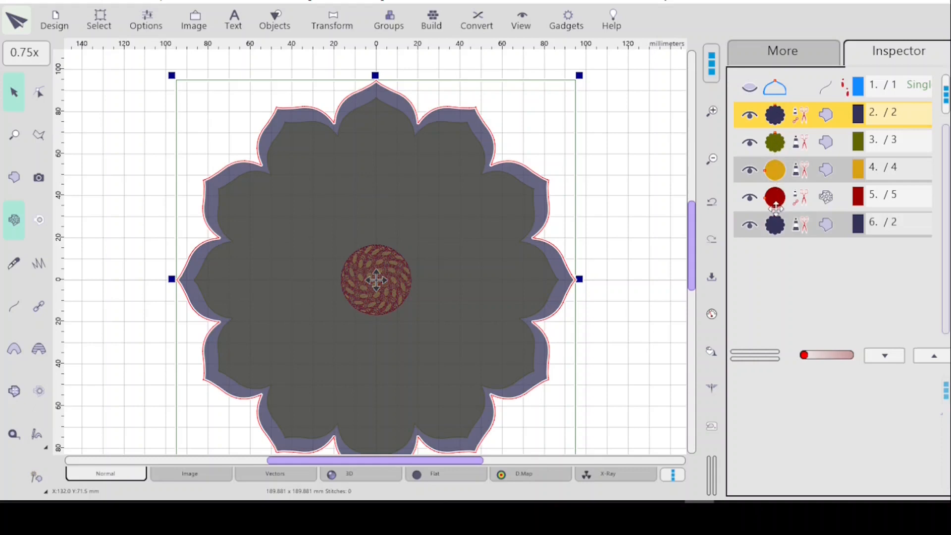
click(751, 143)
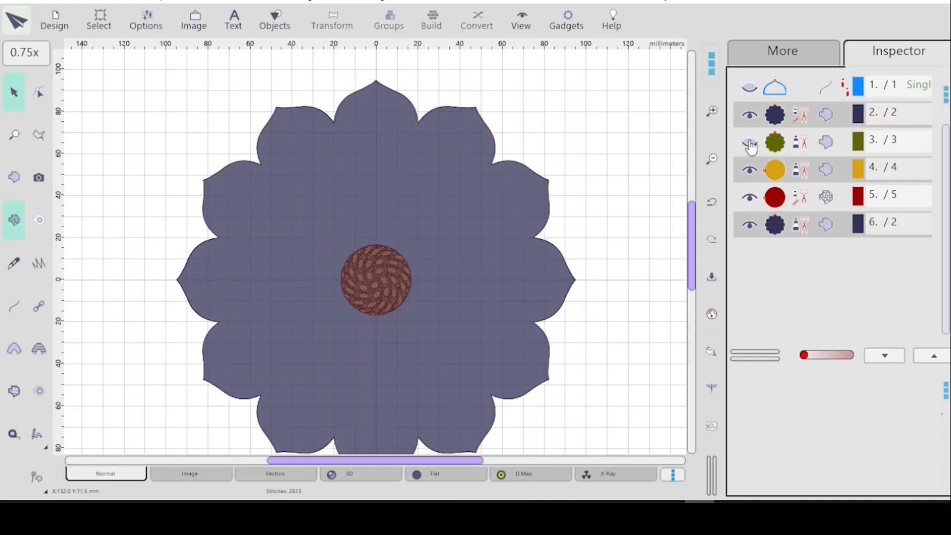
- Recolor the duplicated flower shape at the end of the object list to orange
click(800, 225)
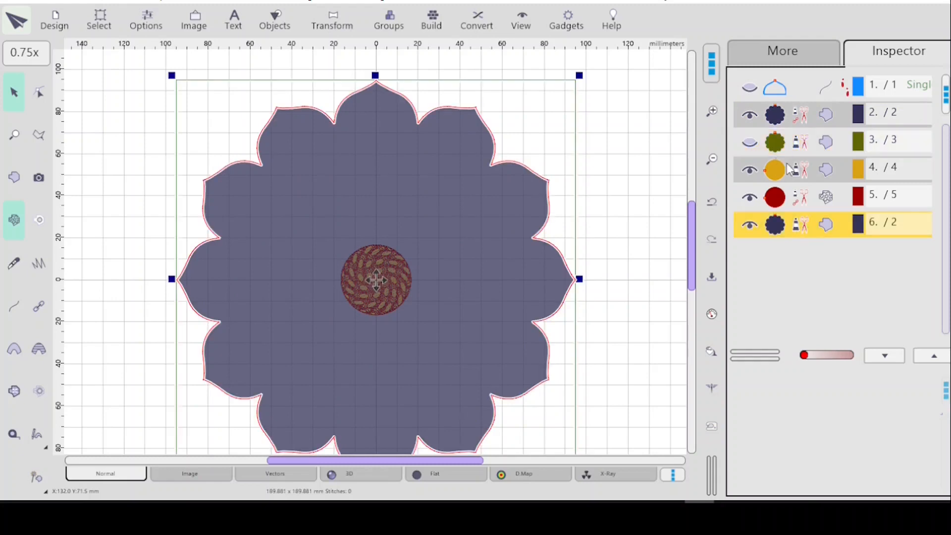
click(815, 59)
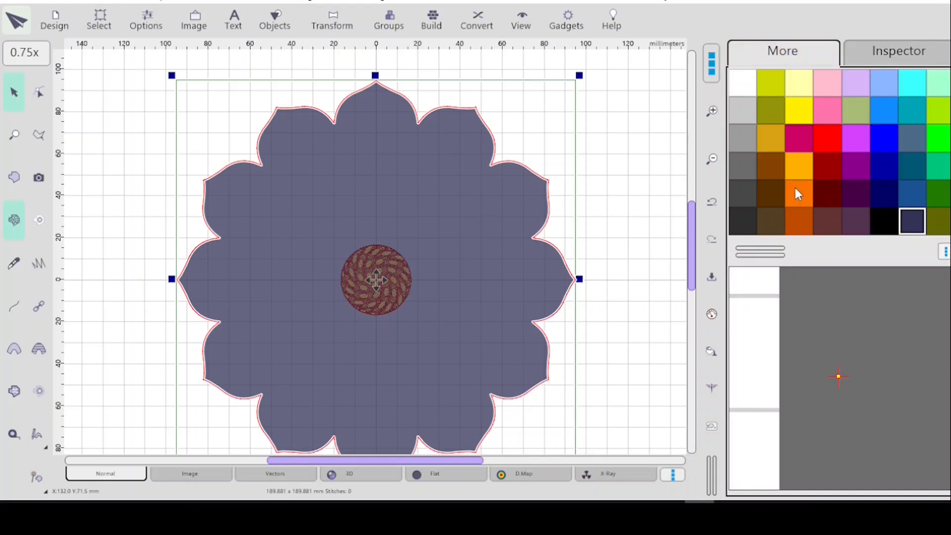
click(800, 166)
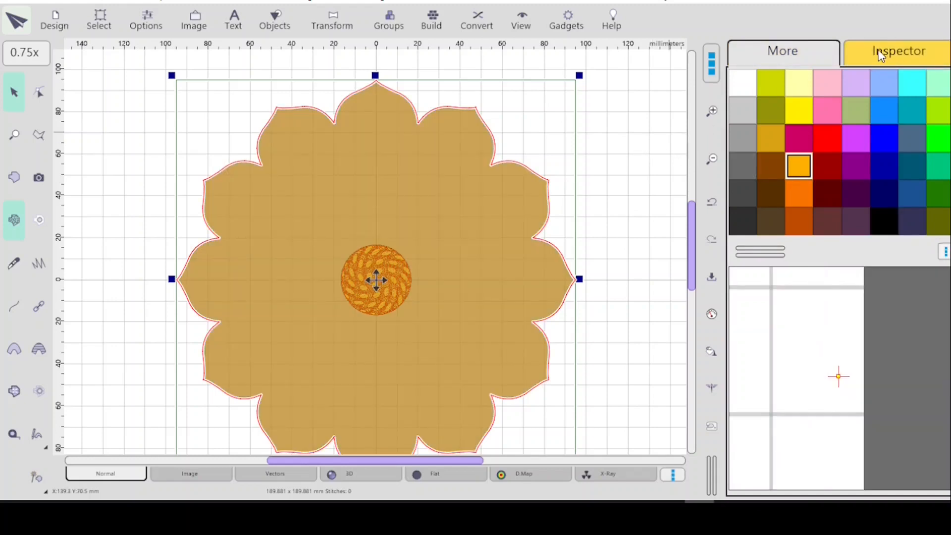
click(878, 53)
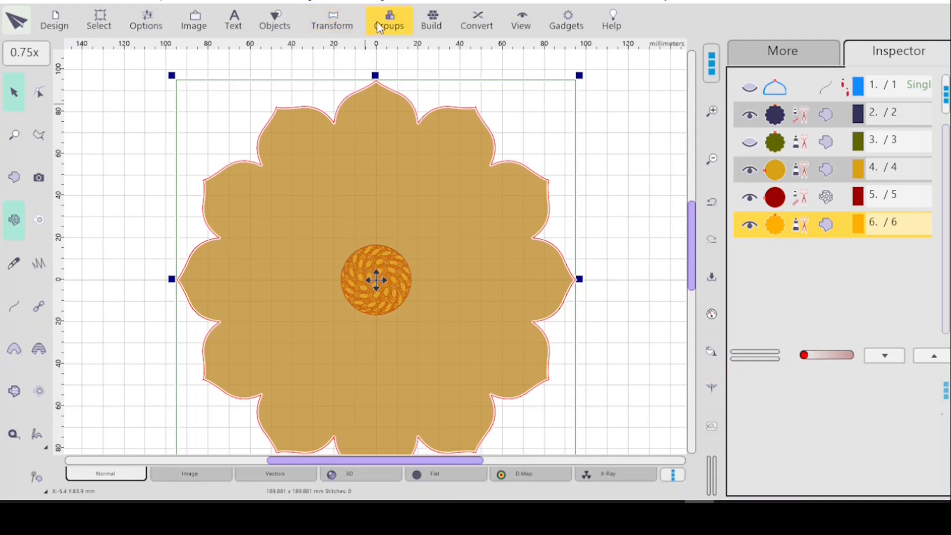
- Shrink the orange flower shape with an offset of 10.0 mm
click(337, 27)
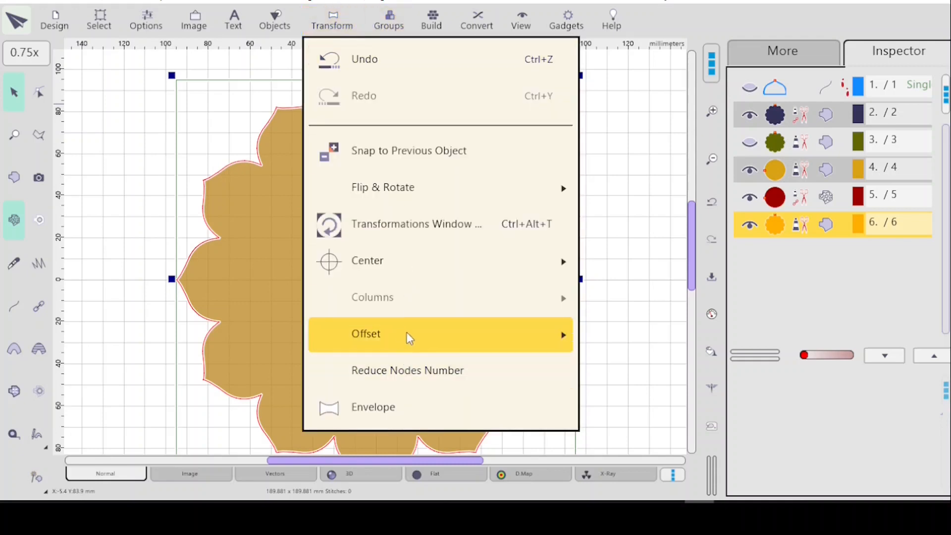
mouse_move(434, 336)
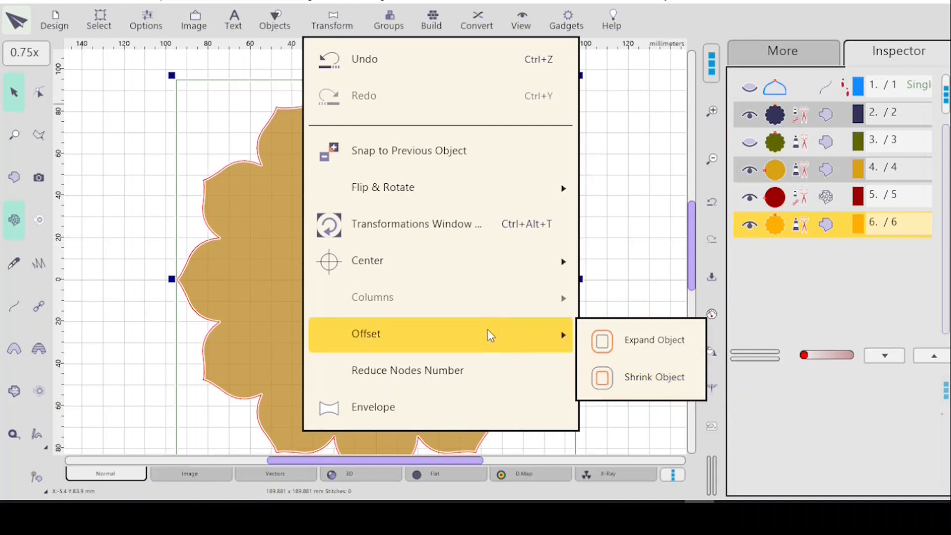
click(629, 376)
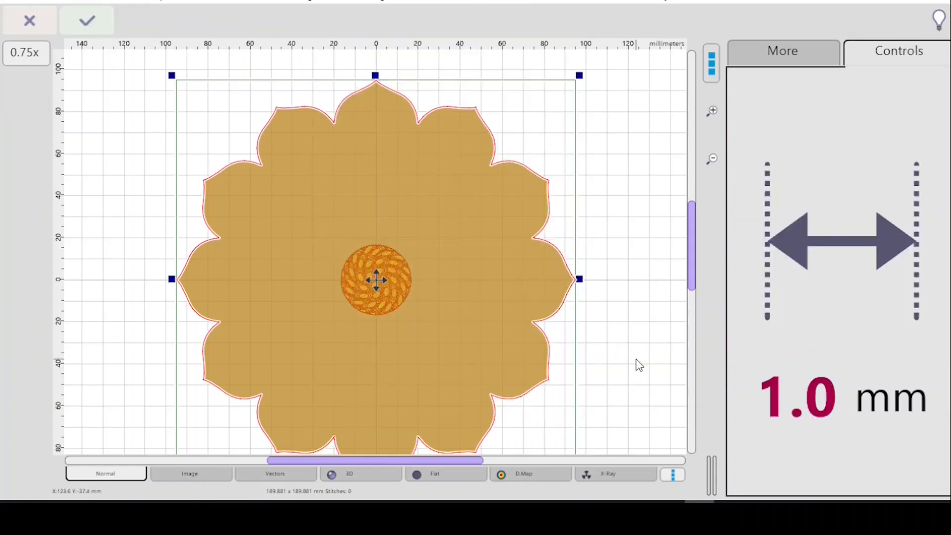
click(849, 246)
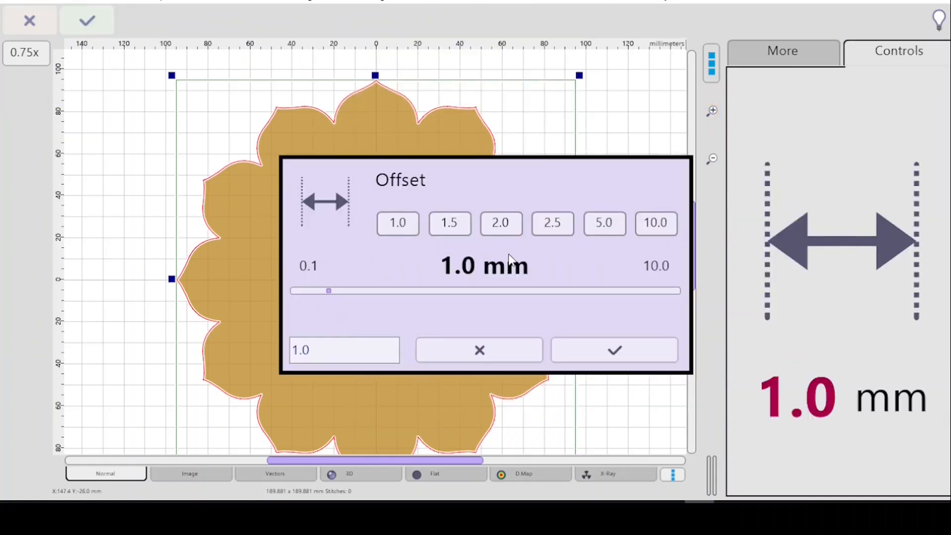
click(657, 222)
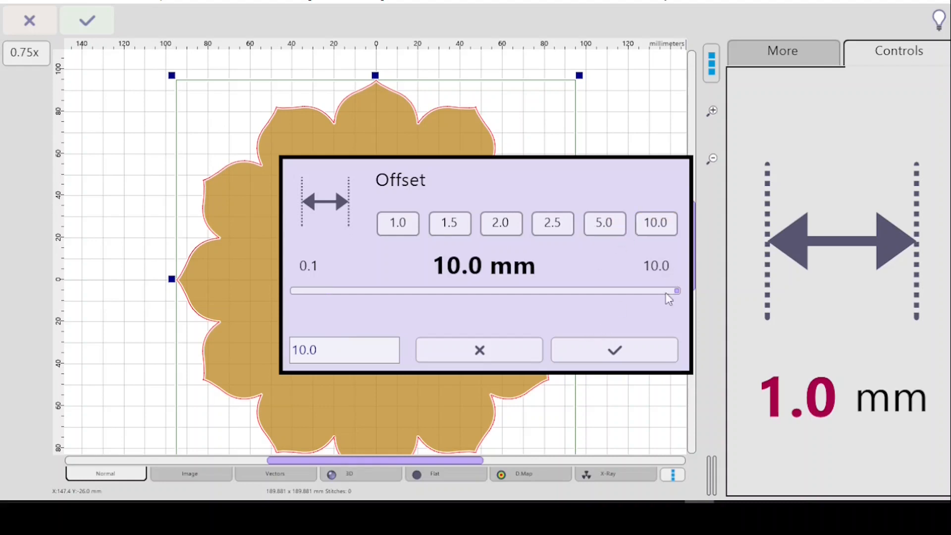
click(614, 349)
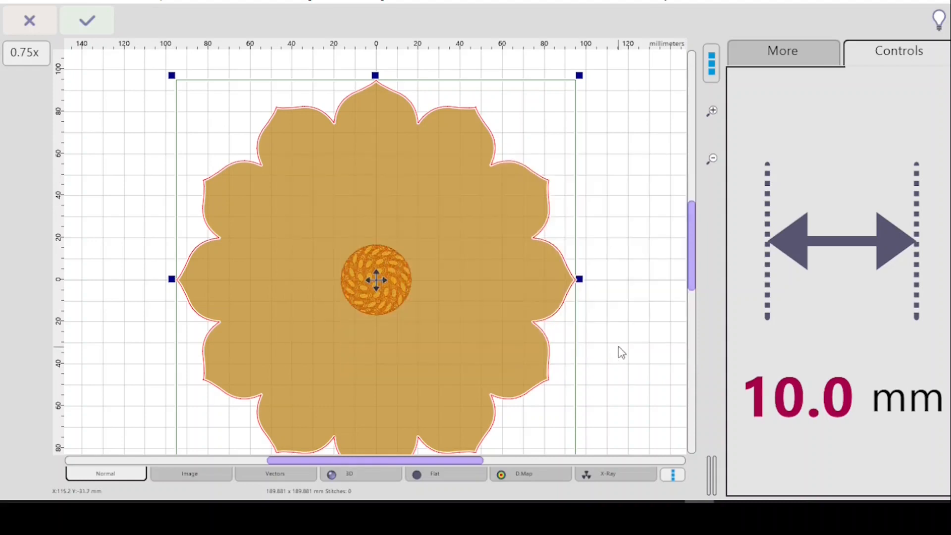
click(86, 20)
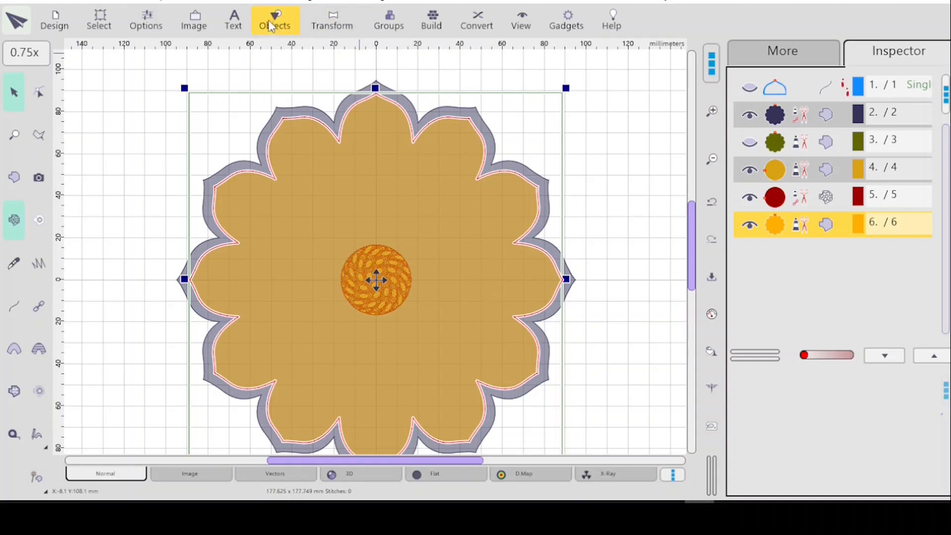
- Shrink the orange flower shape a second time by the same 10.0 mm offset
click(348, 26)
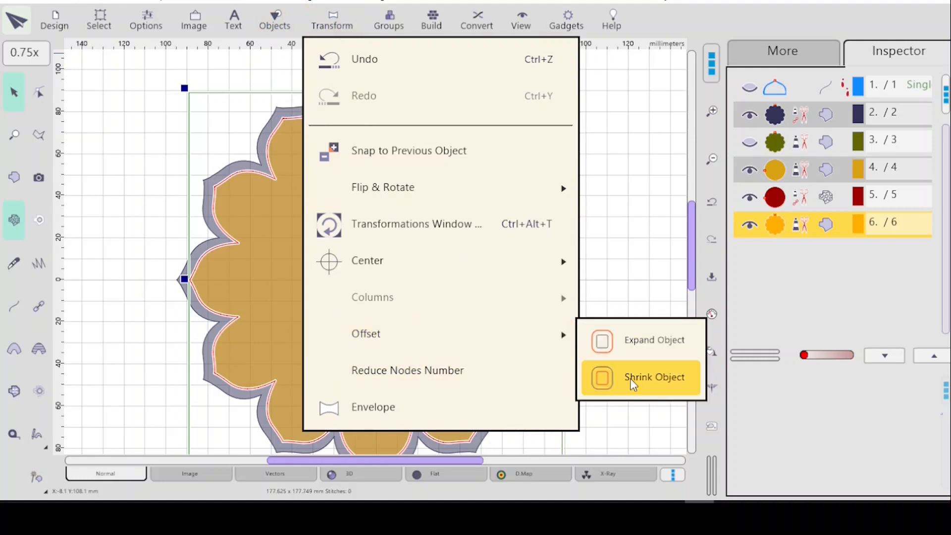
click(631, 379)
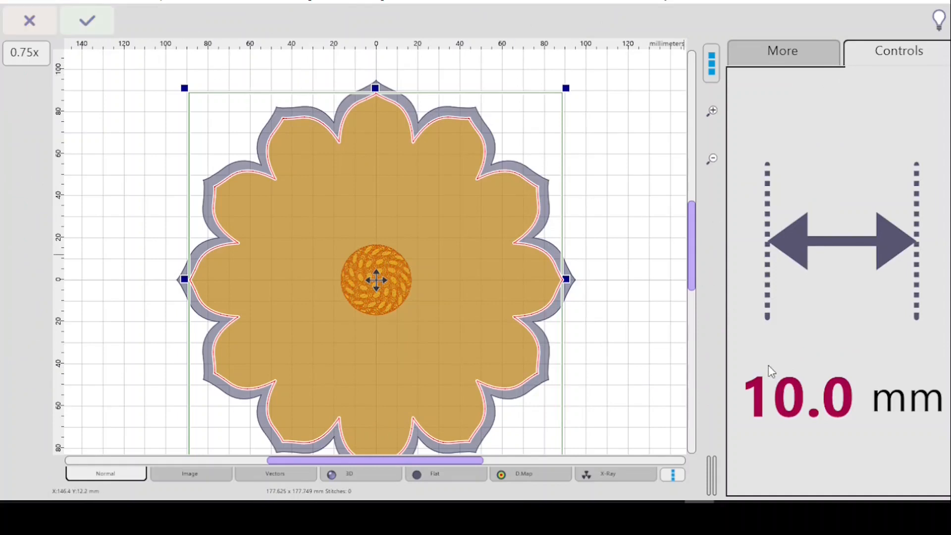
click(91, 24)
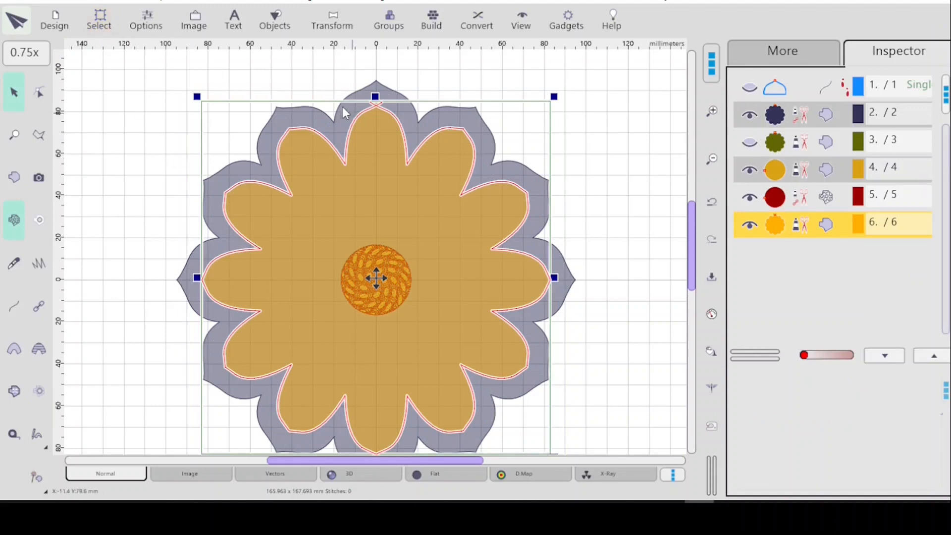
- Examine the orange shape's outline up close at the tip of its top petal
click(302, 68)
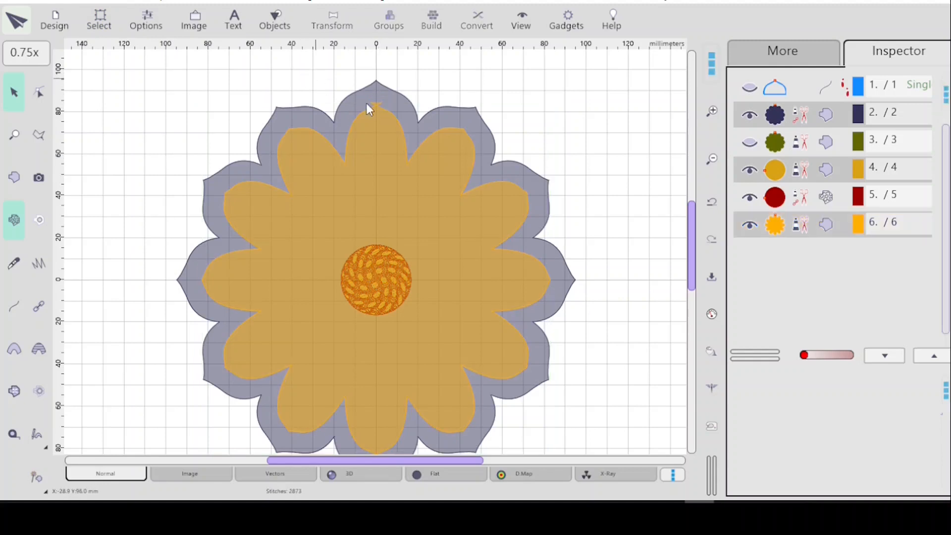
click(14, 134)
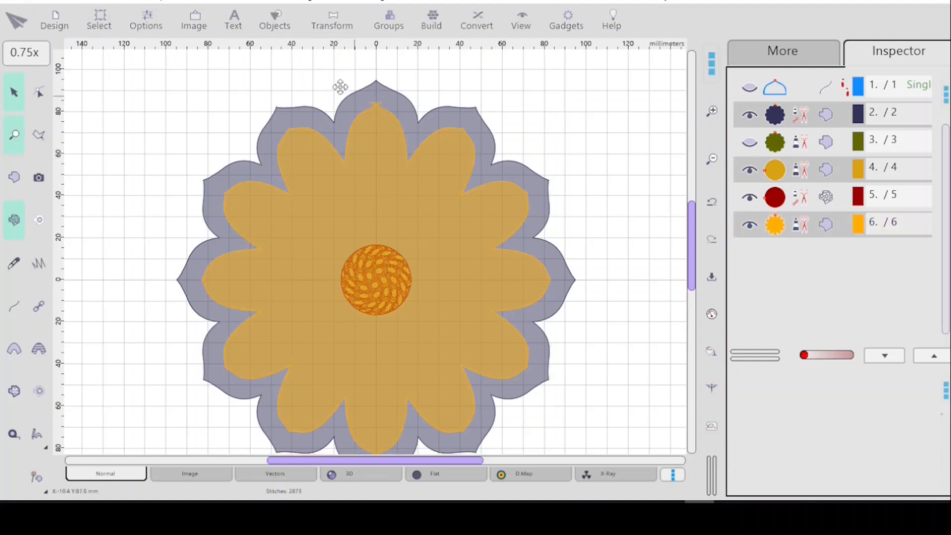
drag(351, 85, 414, 139)
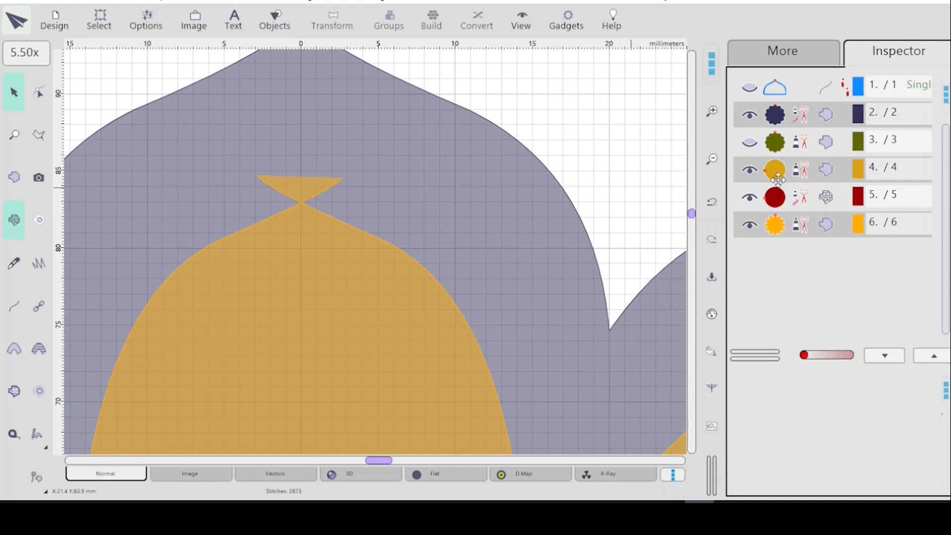
click(780, 116)
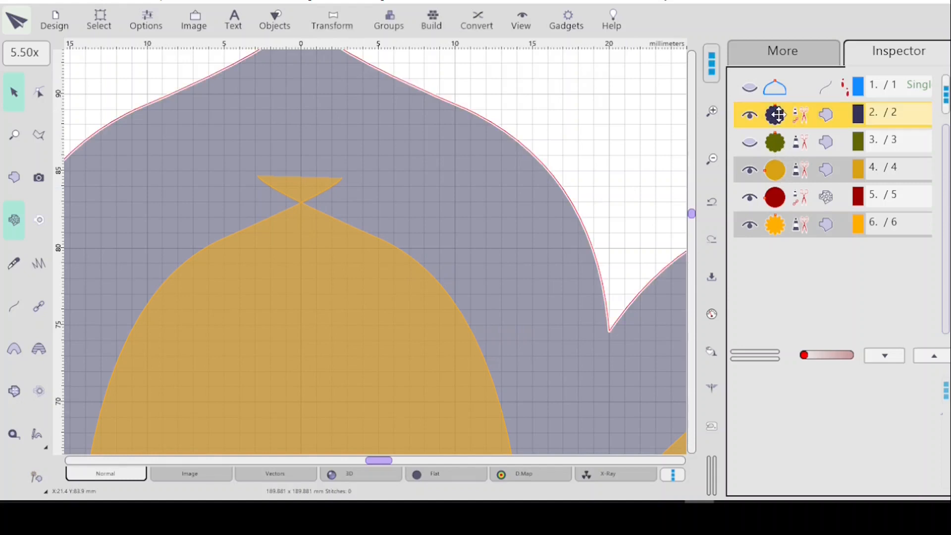
key(F4)
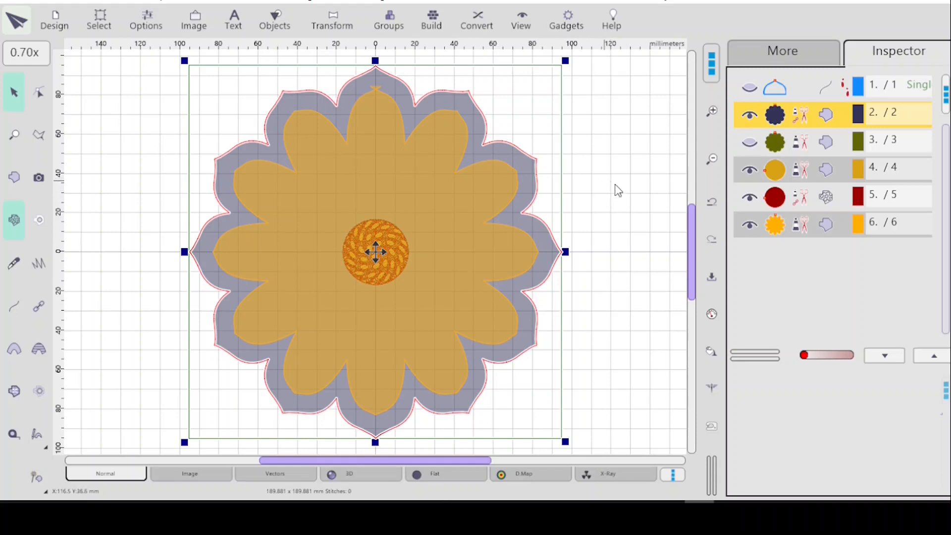
click(330, 23)
mouse_move(414, 335)
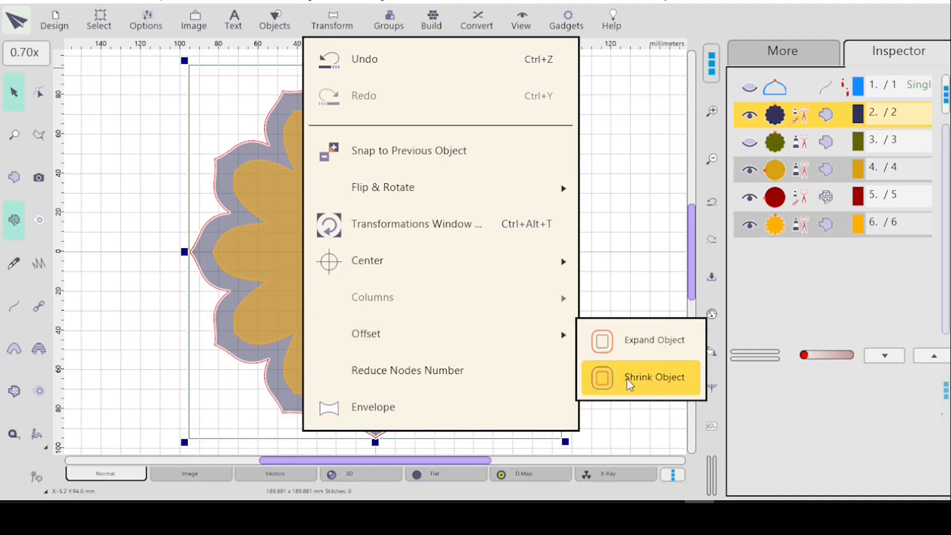
click(662, 149)
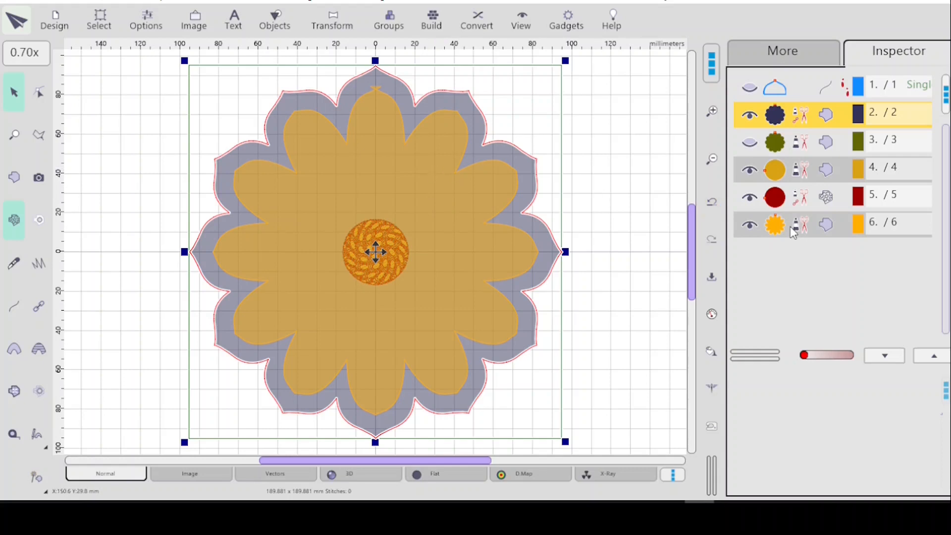
key(Delete)
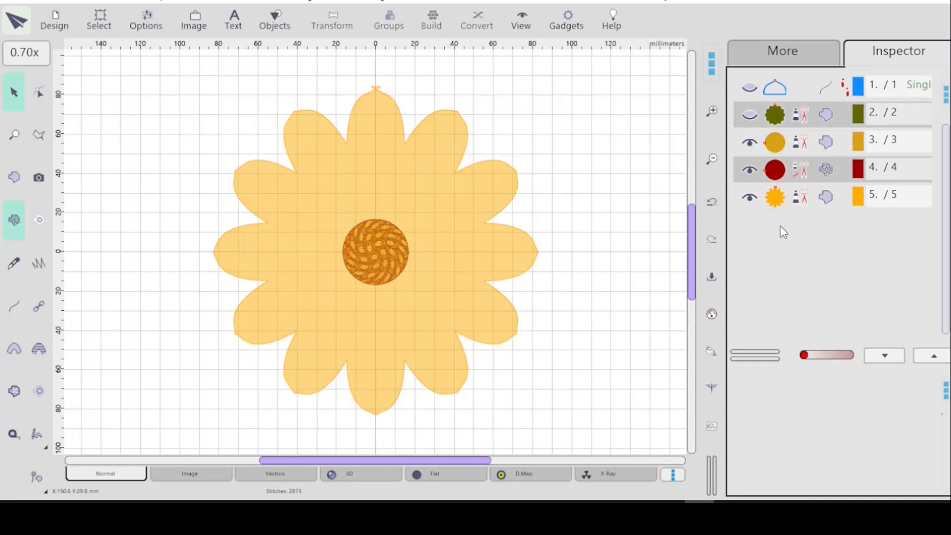
key(ctrl+z)
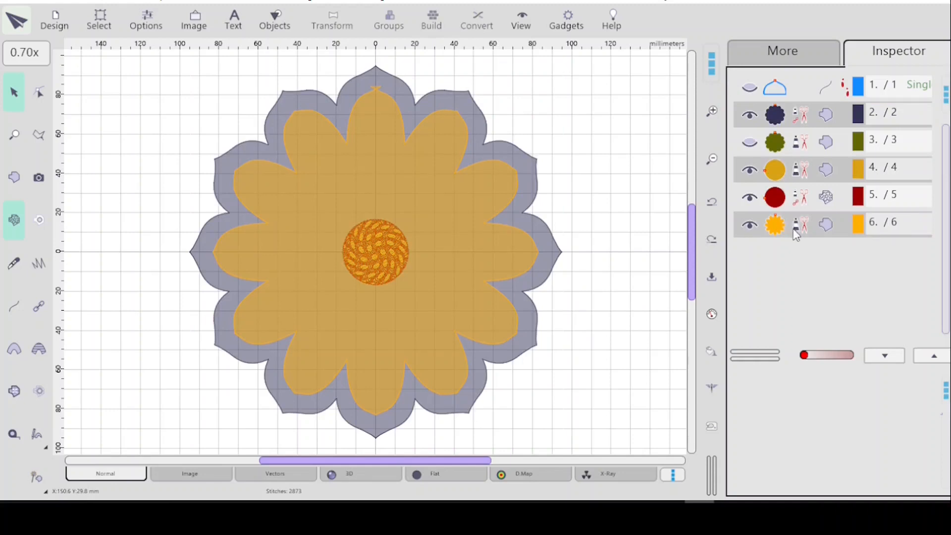
- Delete the offset orange flower shape and duplicate the dark blue flower shape as its replacement
click(798, 228)
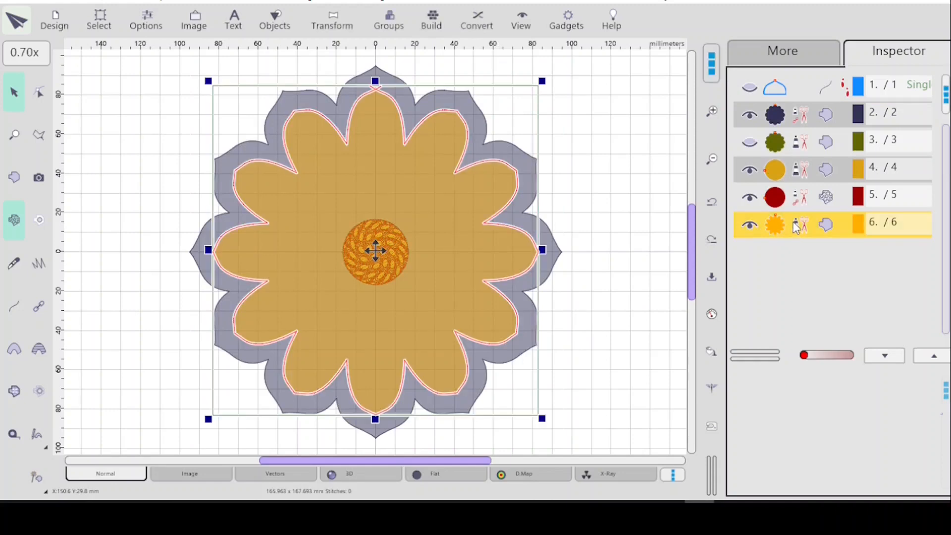
key(Delete)
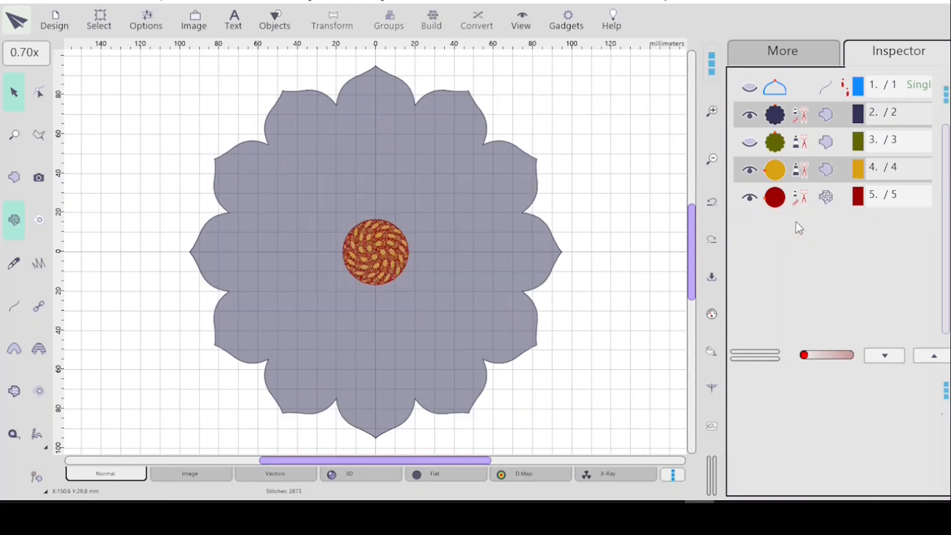
click(790, 115)
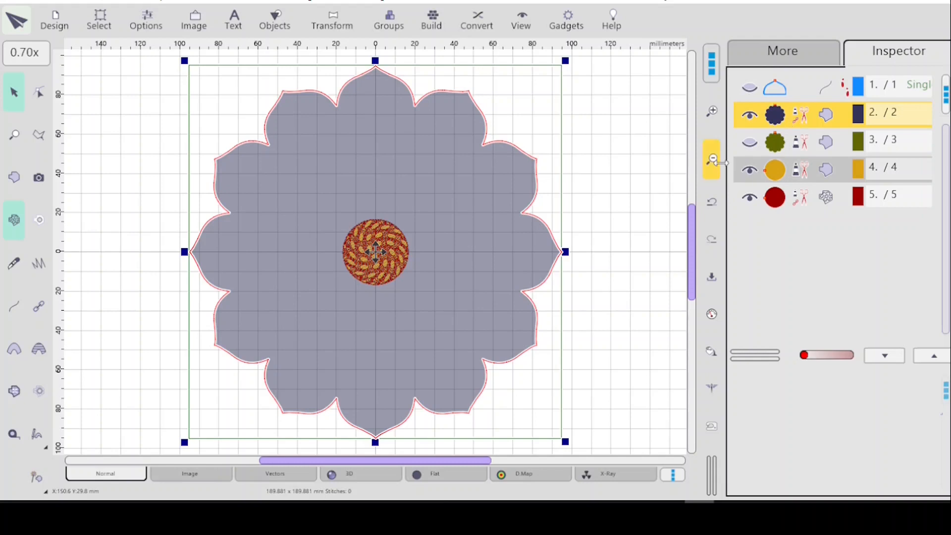
key(ctrl+d)
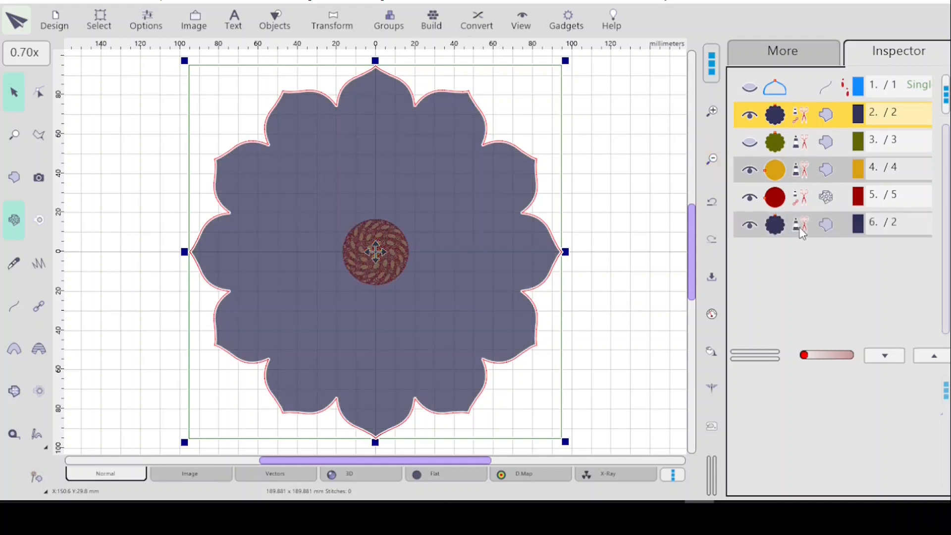
- Recolor the new copy of the dark blue flower shape to orange
click(780, 52)
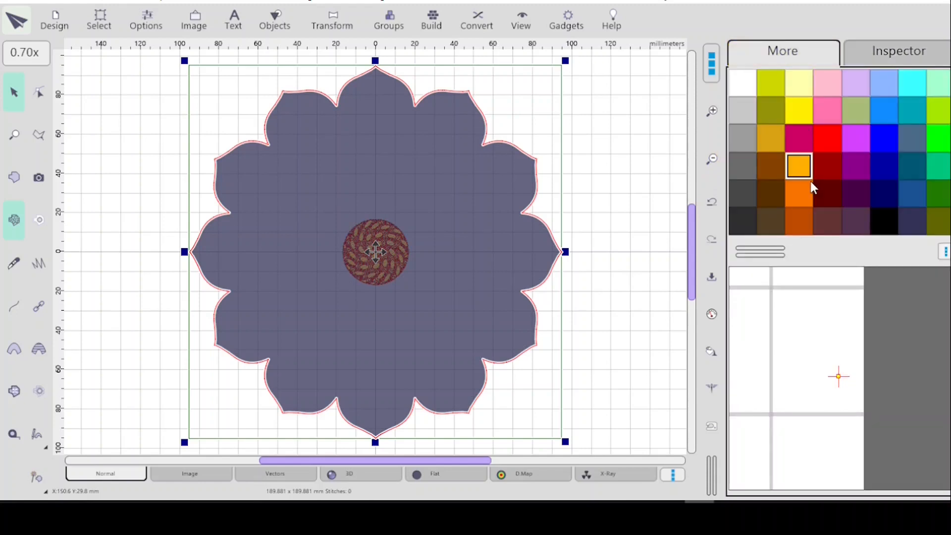
click(799, 167)
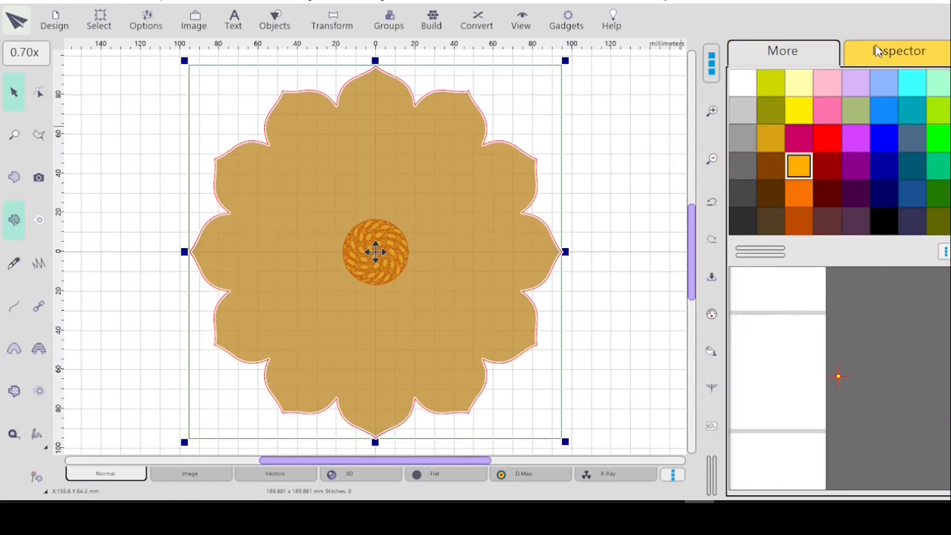
click(875, 50)
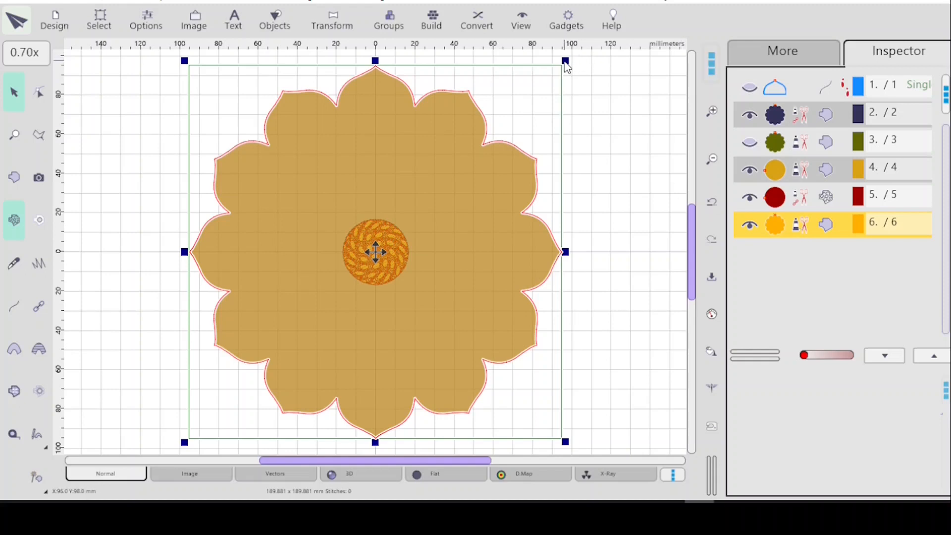
- Scale the orange flower shape down proportionally to about 178 mm and center it on the design
drag(565, 61, 545, 93)
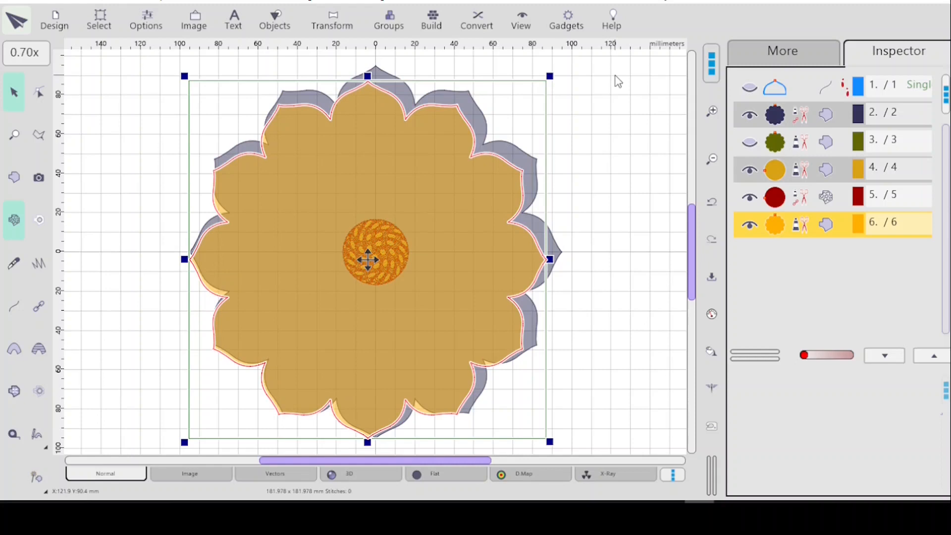
key(ctrl+e)
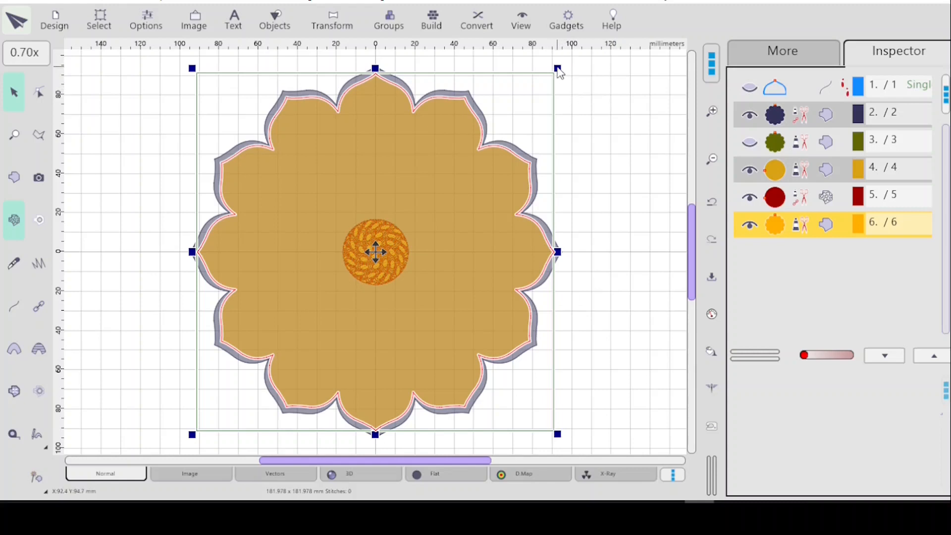
drag(557, 69, 545, 70)
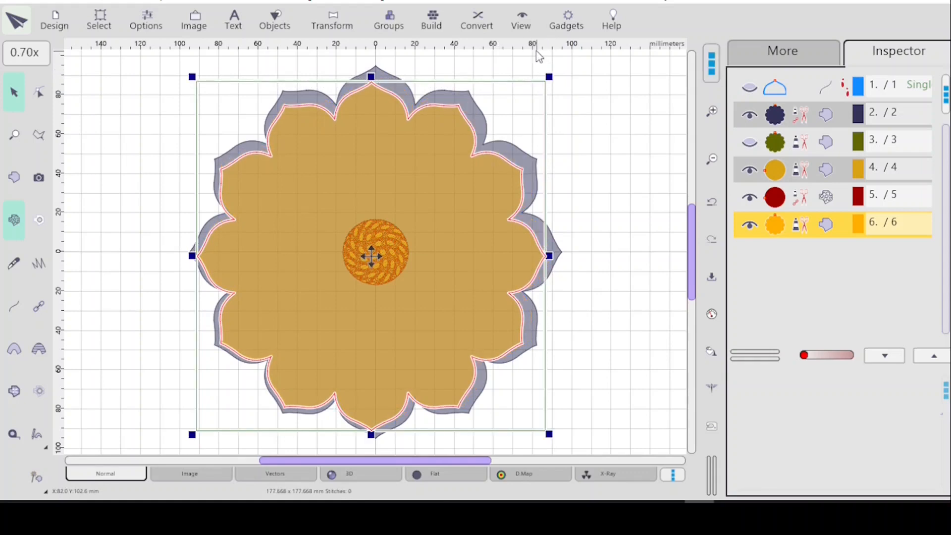
click(539, 57)
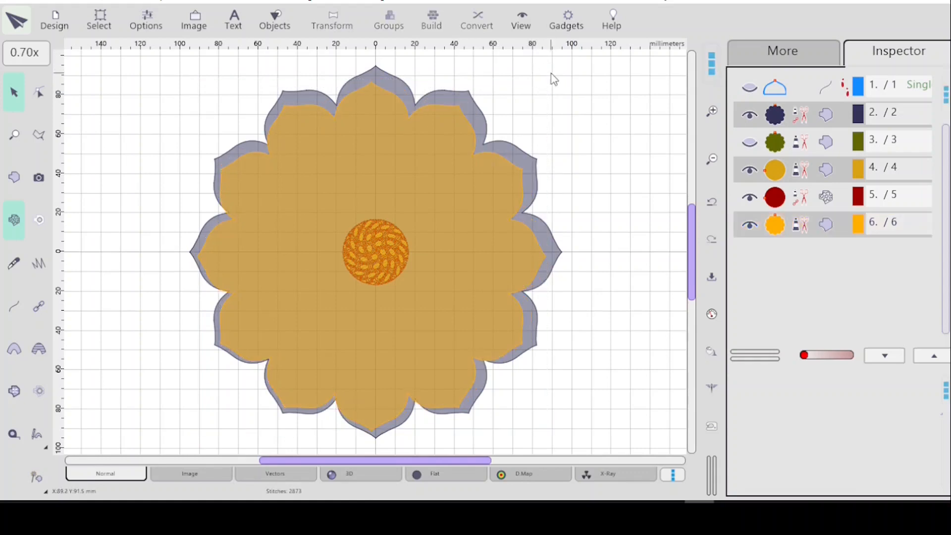
click(848, 219)
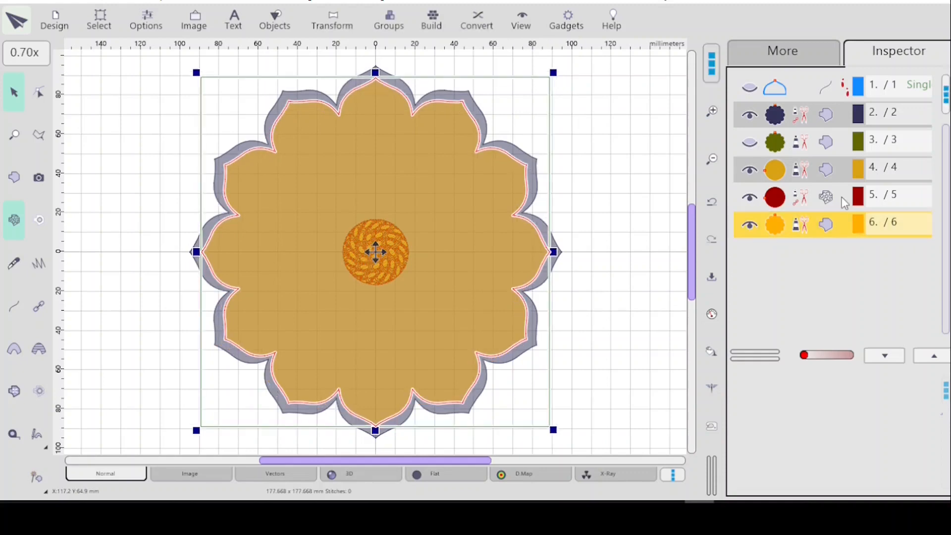
- Duplicate the resized orange flower shape and select the copy at the end of the object list
click(629, 179)
click(497, 187)
key(ctrl+d)
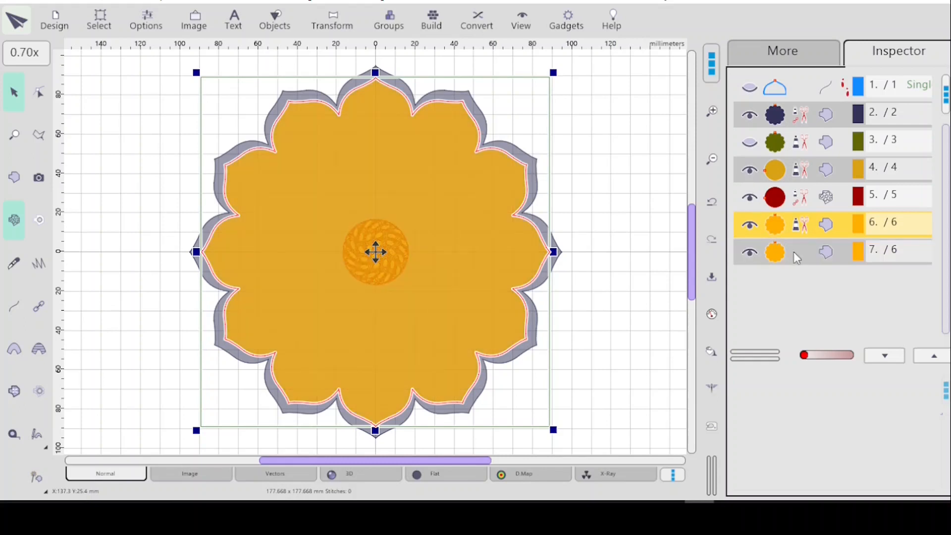
click(793, 252)
- Recolor the copied inner flower shape to light green
click(787, 54)
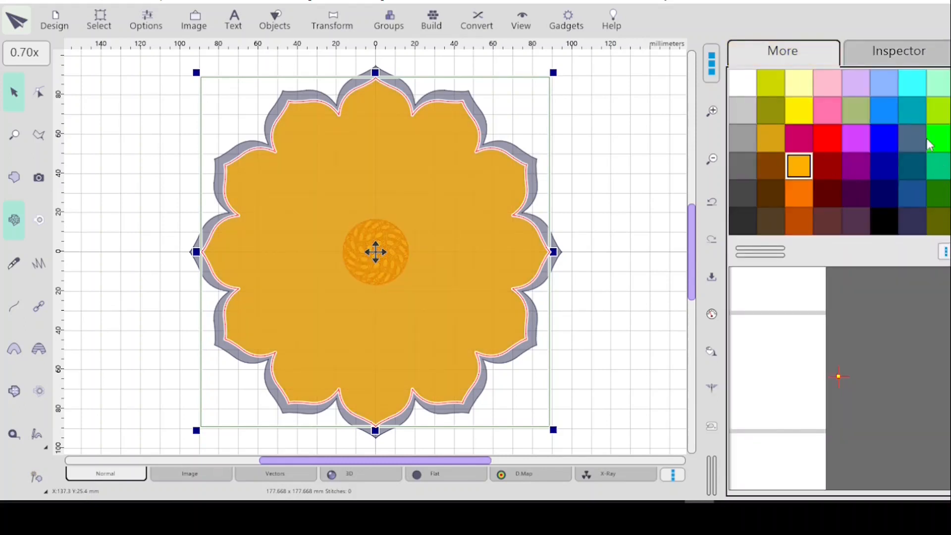
click(857, 107)
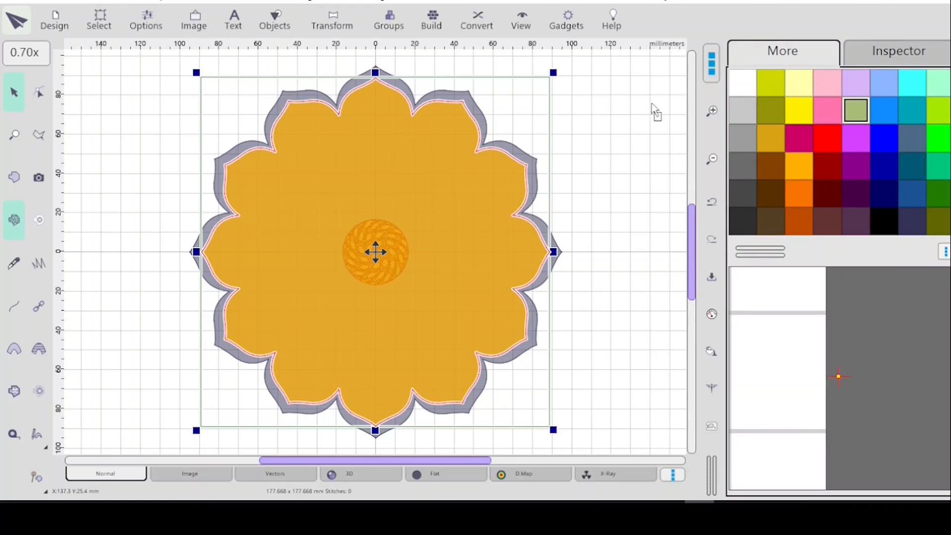
click(898, 51)
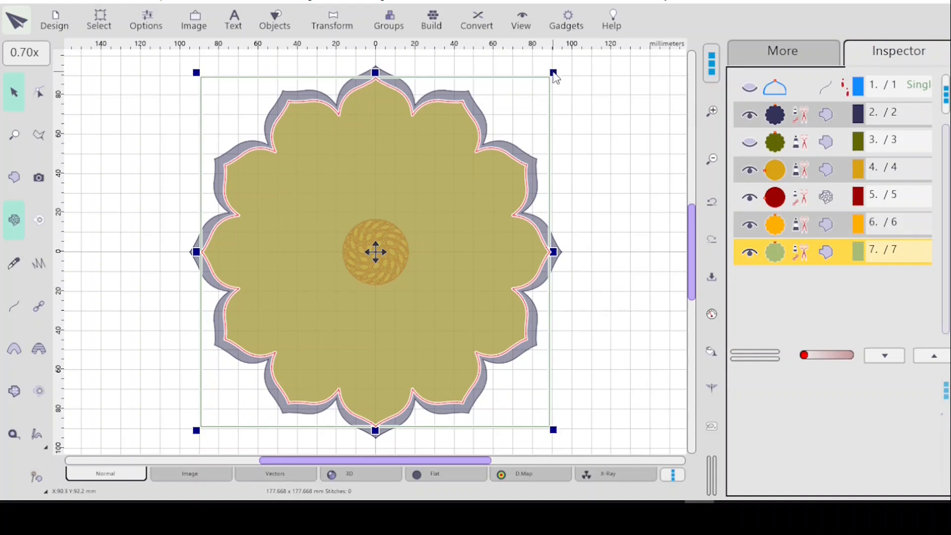
- Scale the light green flower shape down proportionally to about 159 mm and center it on the design
drag(553, 74, 511, 118)
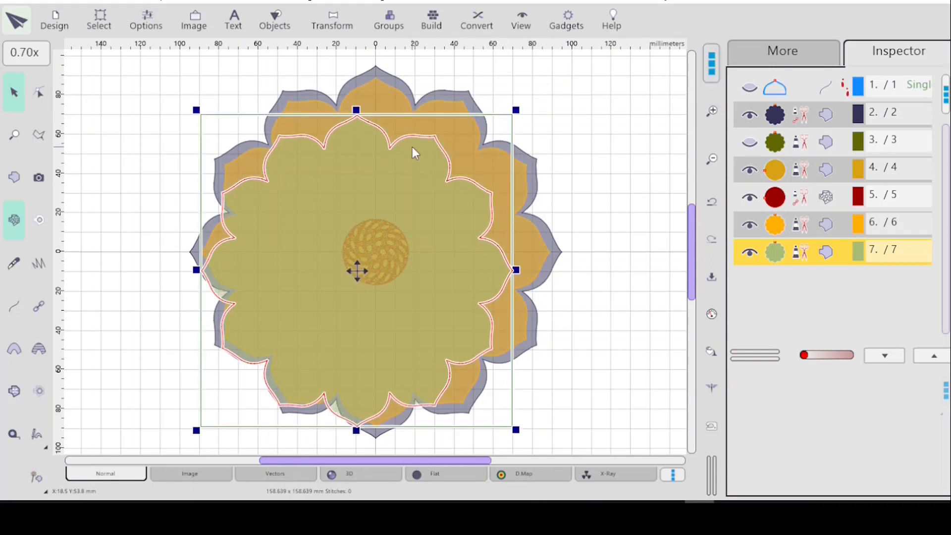
key(ctrl+h)
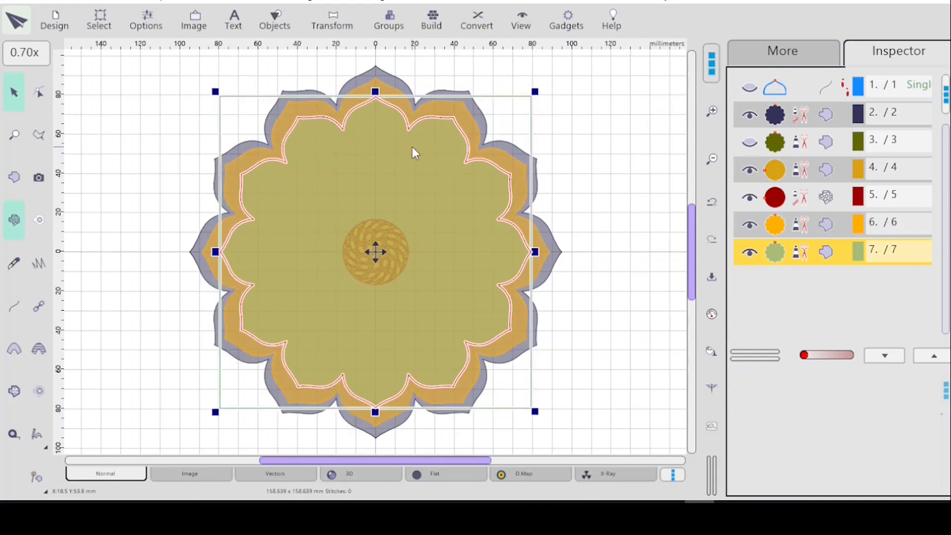
click(609, 145)
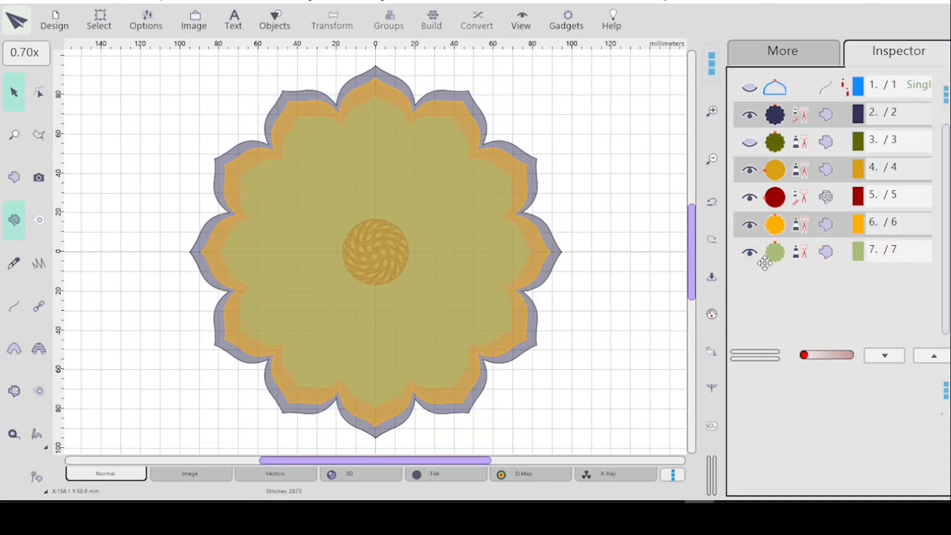
- Recolor the innermost flower shape to dark olive green
click(795, 260)
click(813, 59)
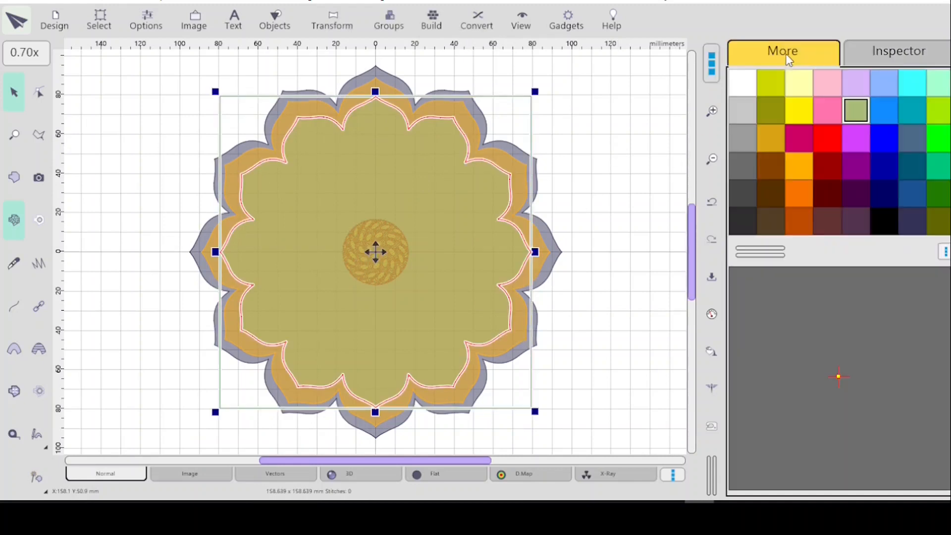
click(941, 222)
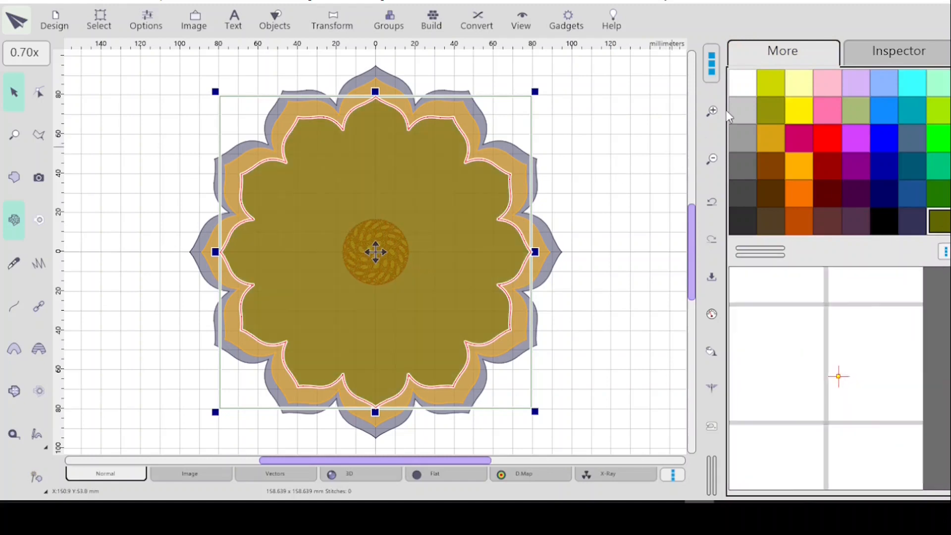
click(845, 64)
click(624, 148)
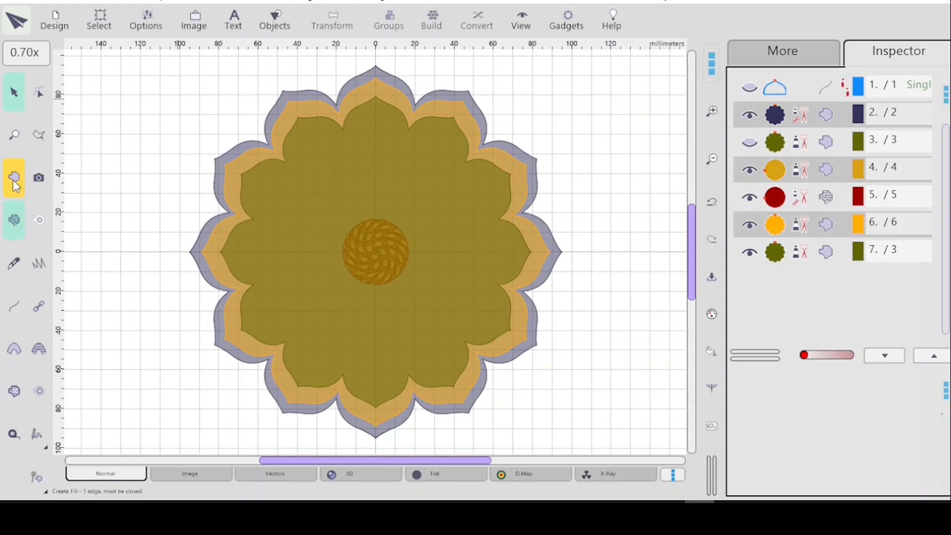
- Start a Single Stitch outline with grid snapping and Lasso enabled, placing its first node in the empty area right of the flower
click(11, 310)
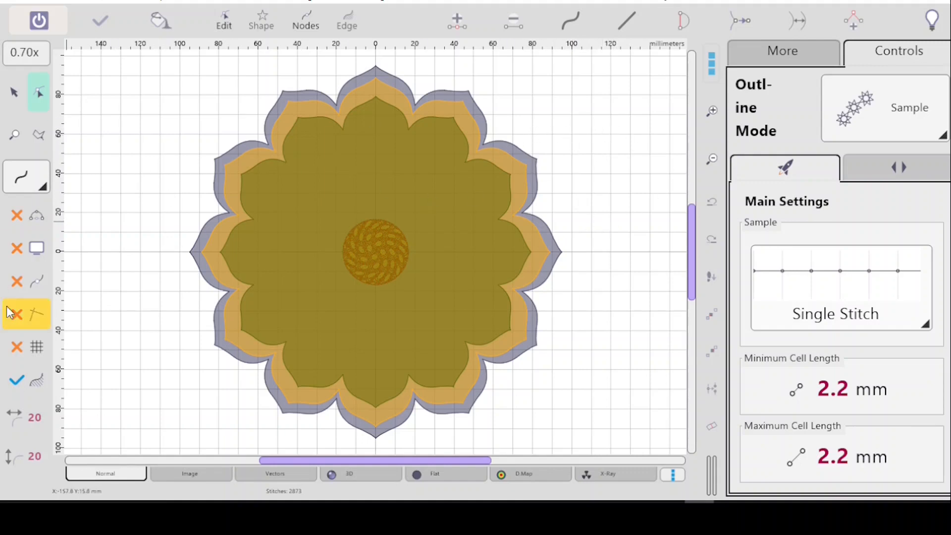
click(18, 351)
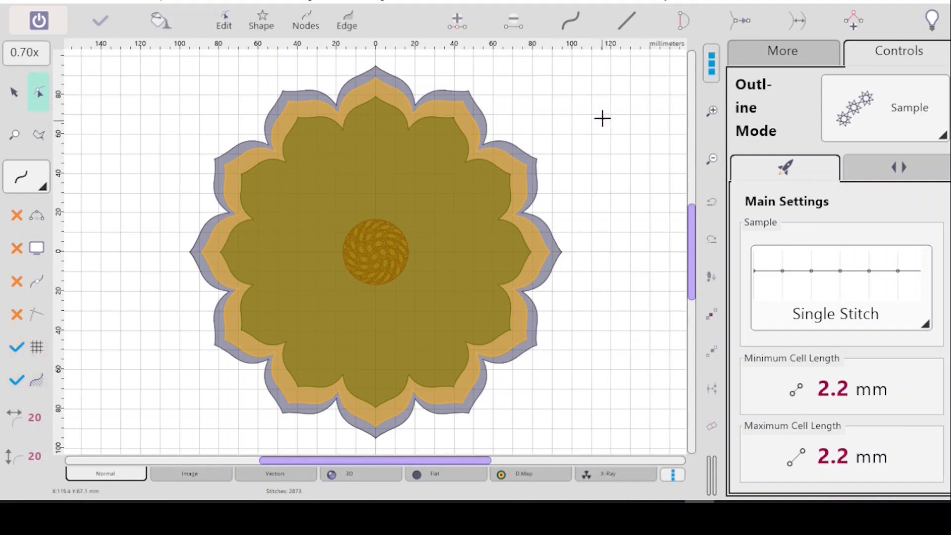
click(612, 114)
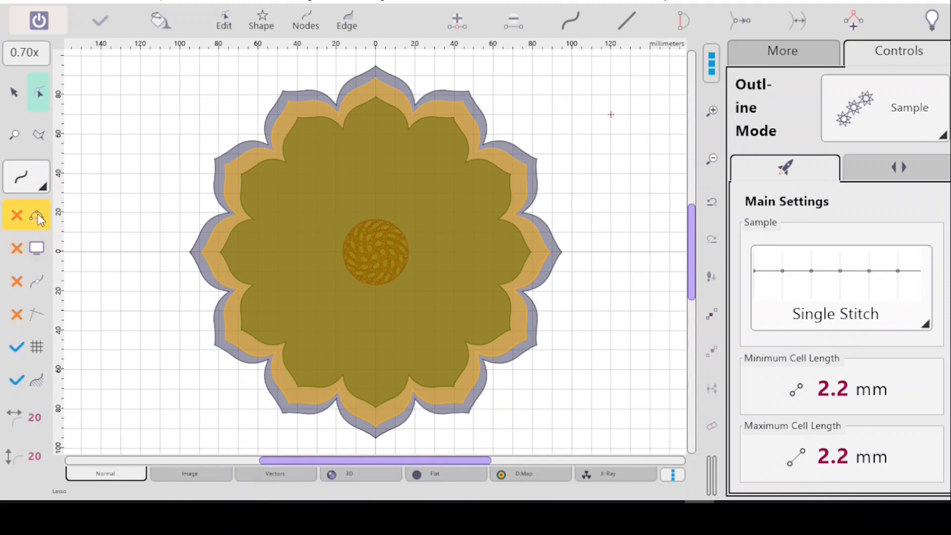
click(37, 223)
click(93, 202)
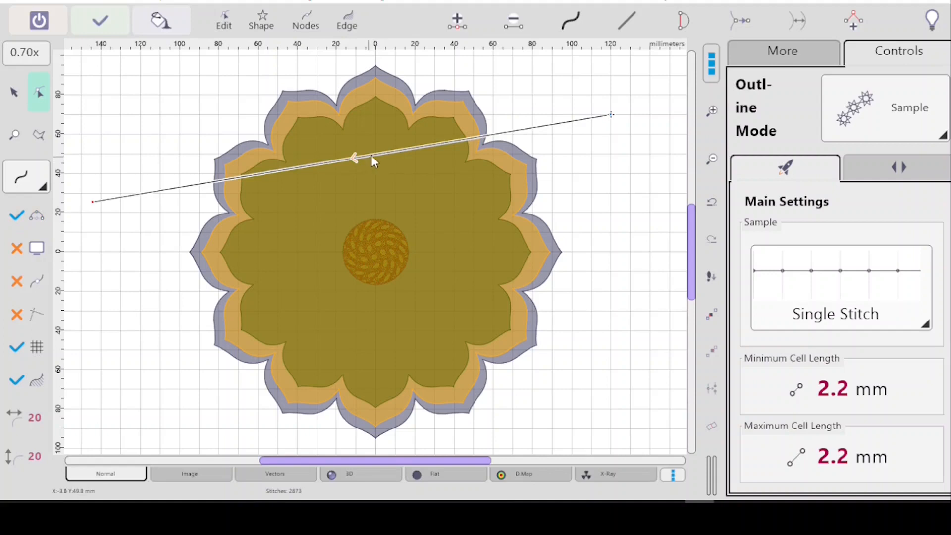
key(BackSpace)
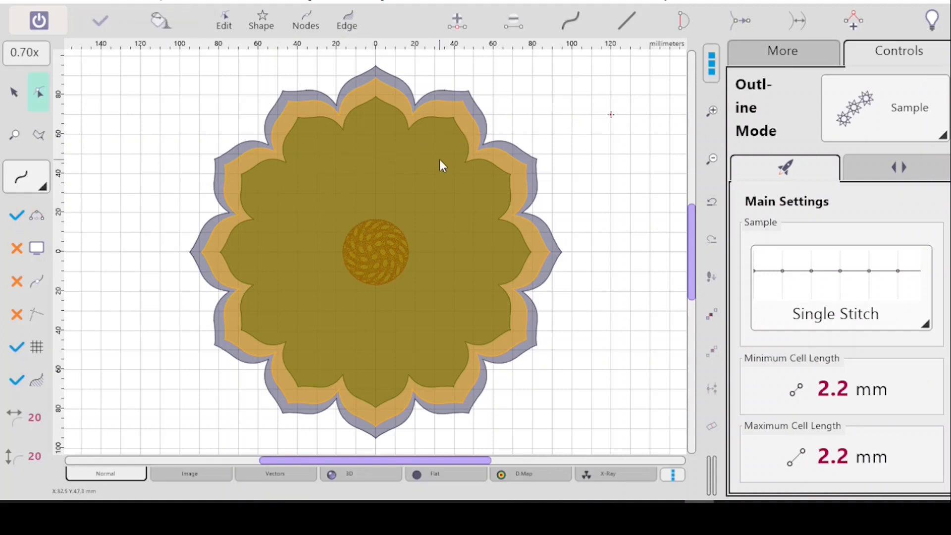
- Draw a closed petal outline about 20 mm wide and 70 mm tall beside the flower, with a pointed upper tip and rounded base
click(585, 179)
drag(585, 180, 593, 177)
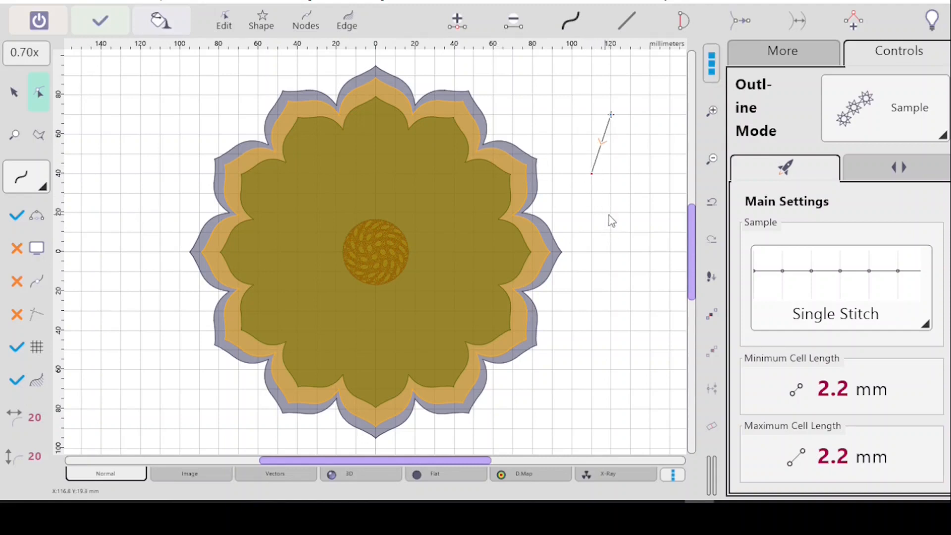
click(605, 257)
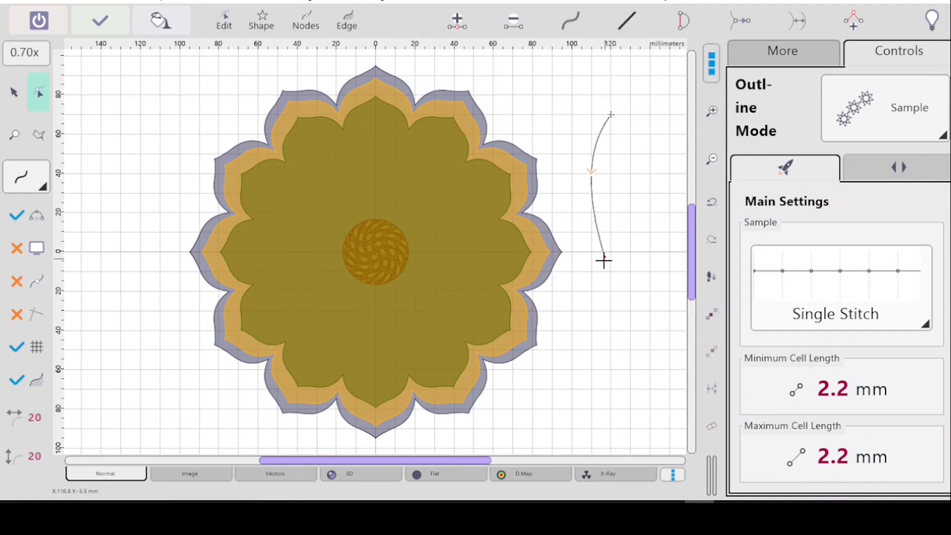
drag(610, 256, 611, 252)
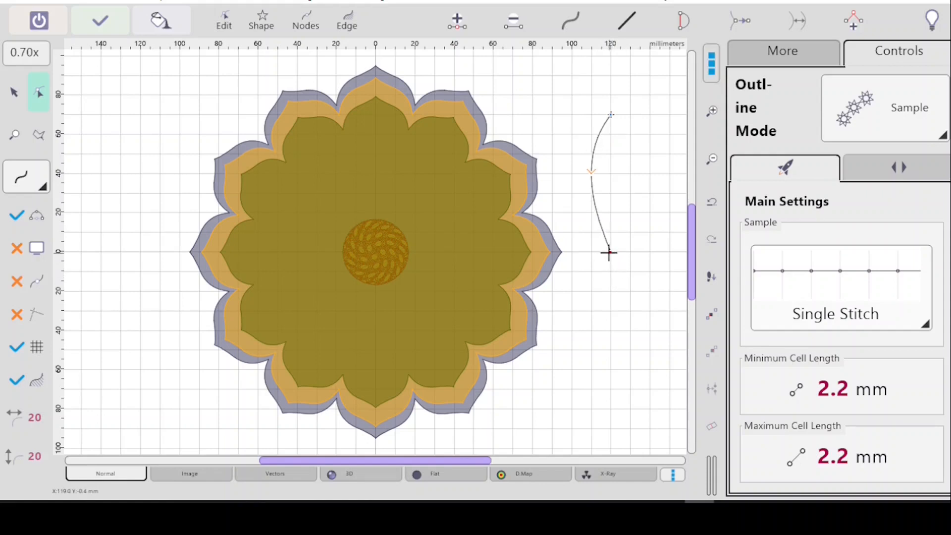
drag(608, 253, 593, 231)
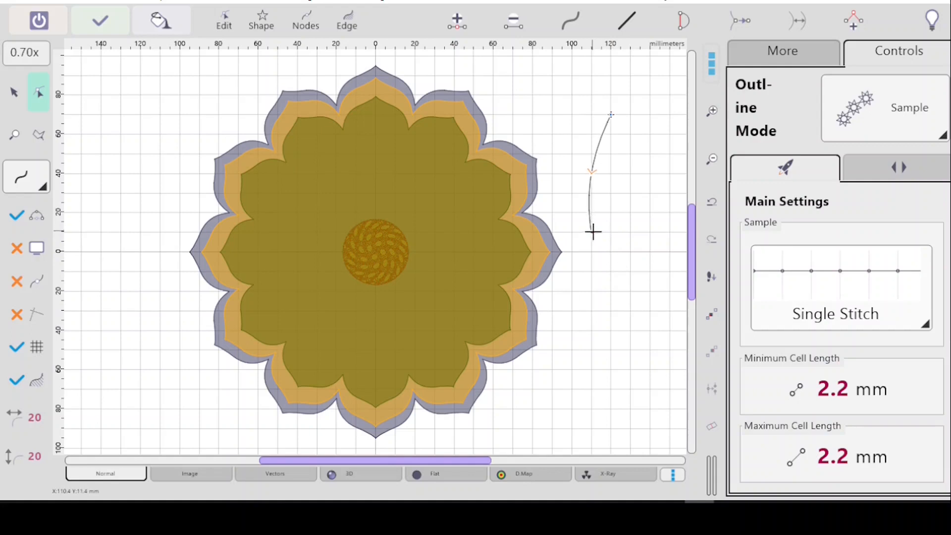
click(615, 257)
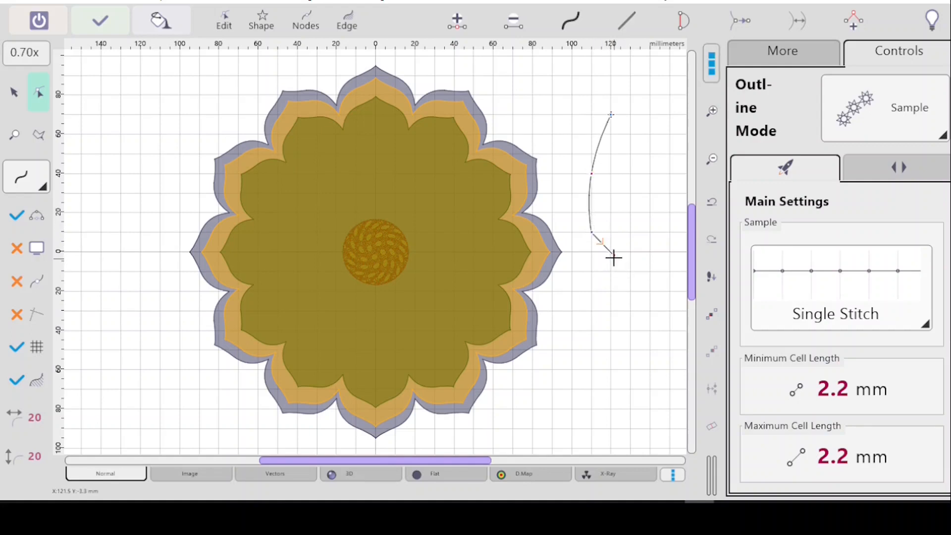
click(630, 233)
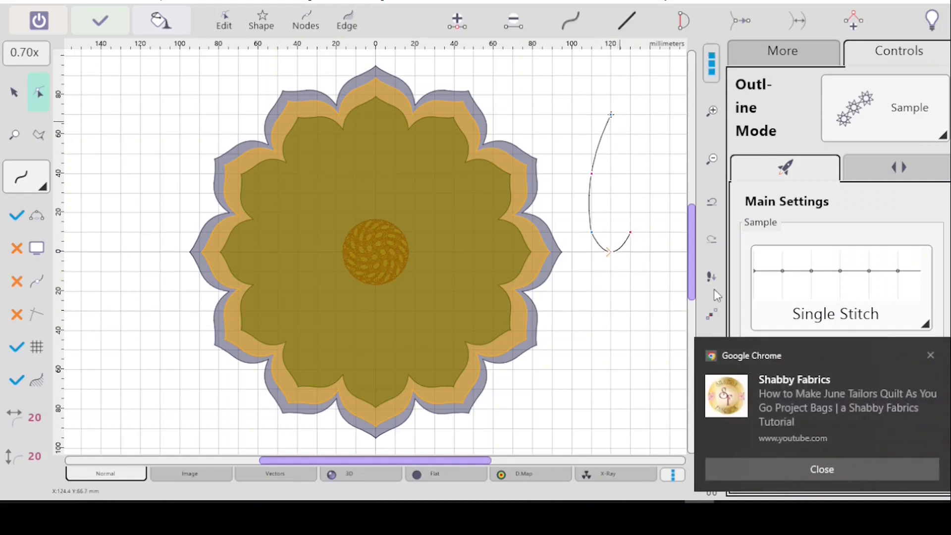
click(811, 471)
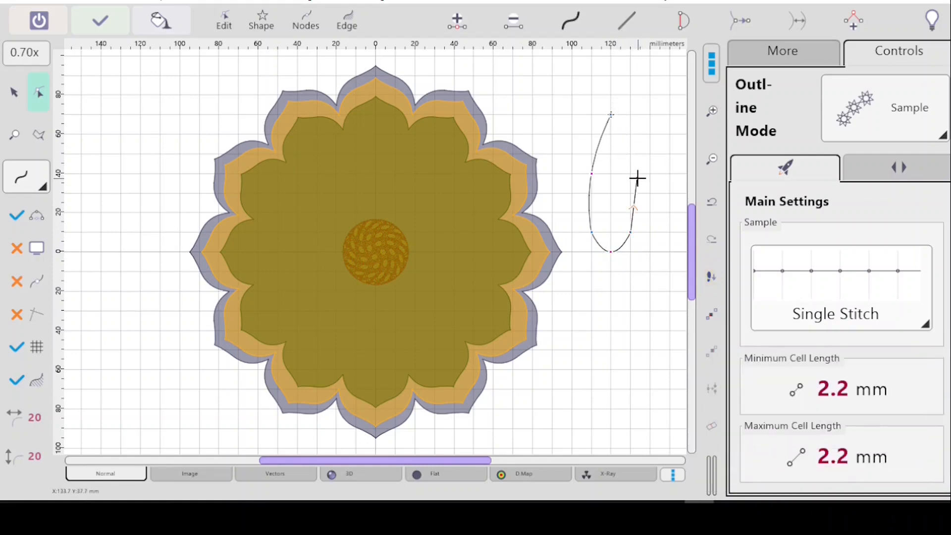
click(630, 173)
click(612, 115)
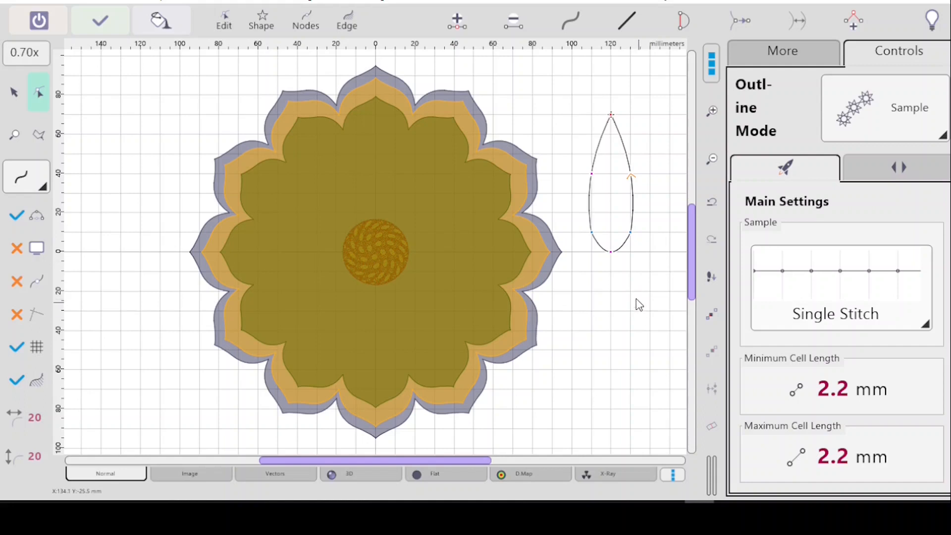
- Finish the petal outline, then extend its rounded base downward to make it about 100 mm tall and turn off Lasso
key(Return)
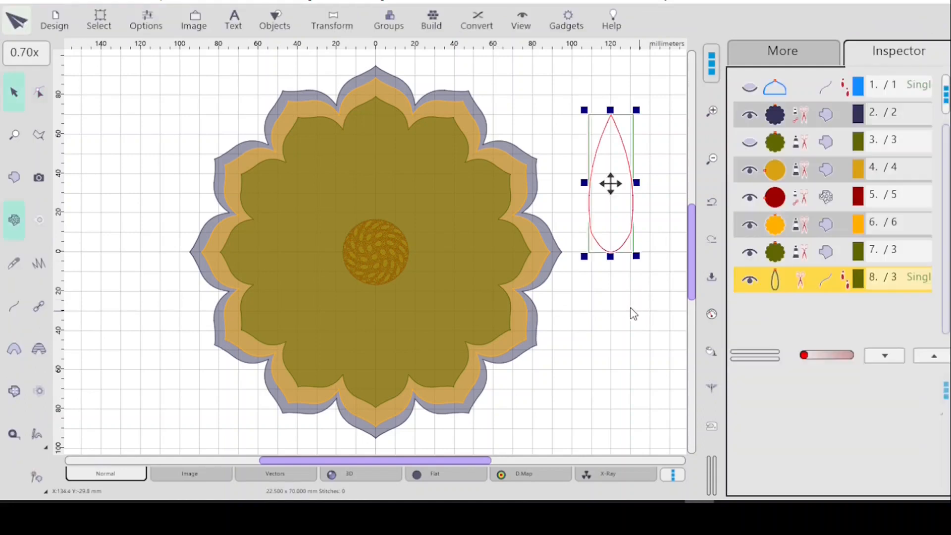
click(630, 313)
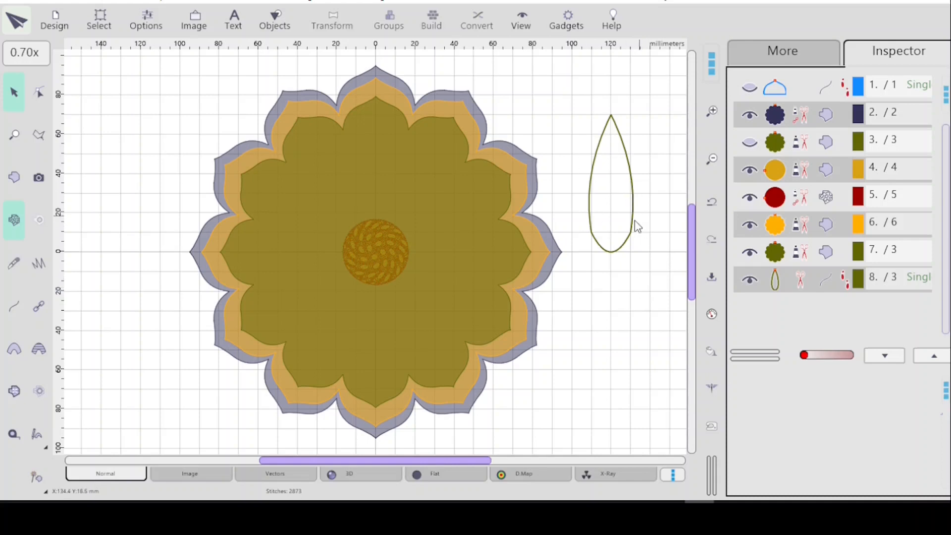
click(622, 248)
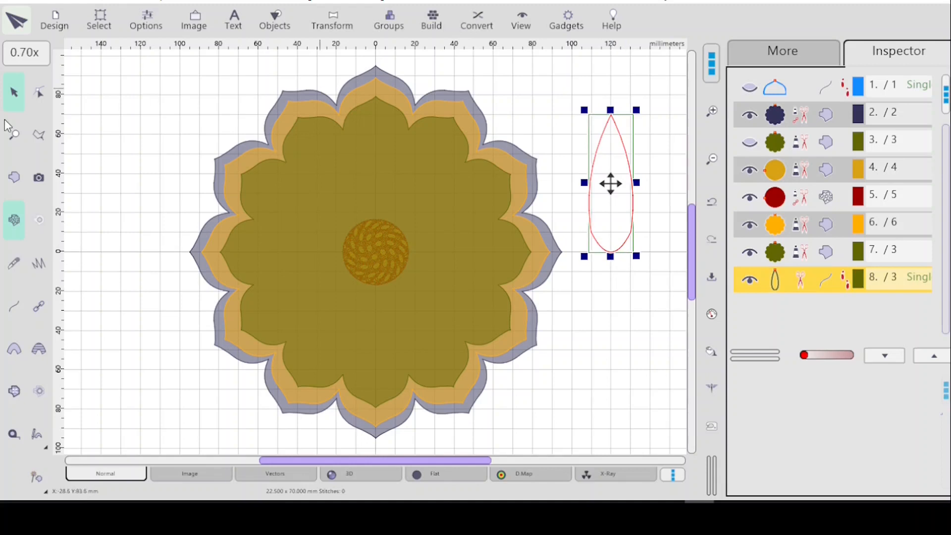
click(39, 92)
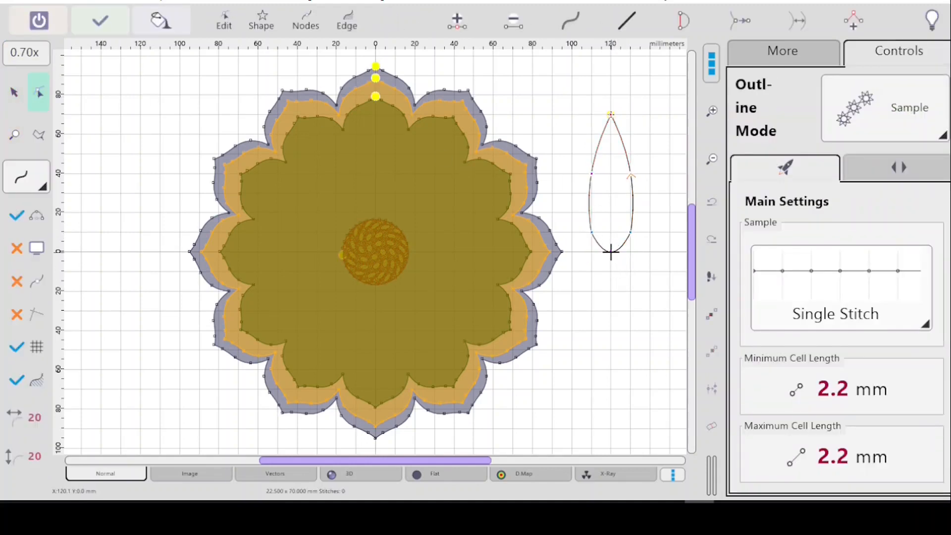
drag(611, 252, 610, 311)
click(16, 380)
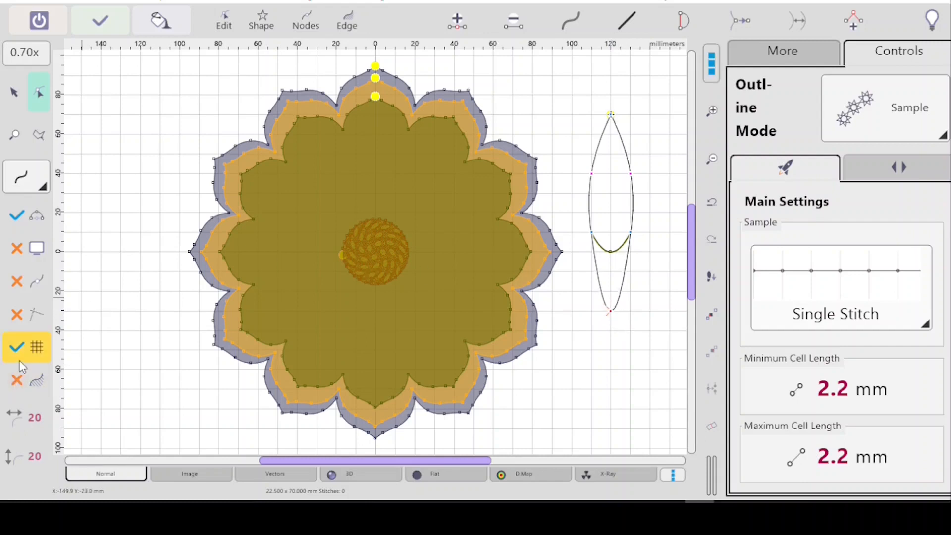
- Widen the petal outline to about 40 mm at its lower side nodes and center it on the design
mouse_move(611, 309)
mouse_down()
mouse_move(610, 329)
mouse_move(613, 311)
mouse_up()
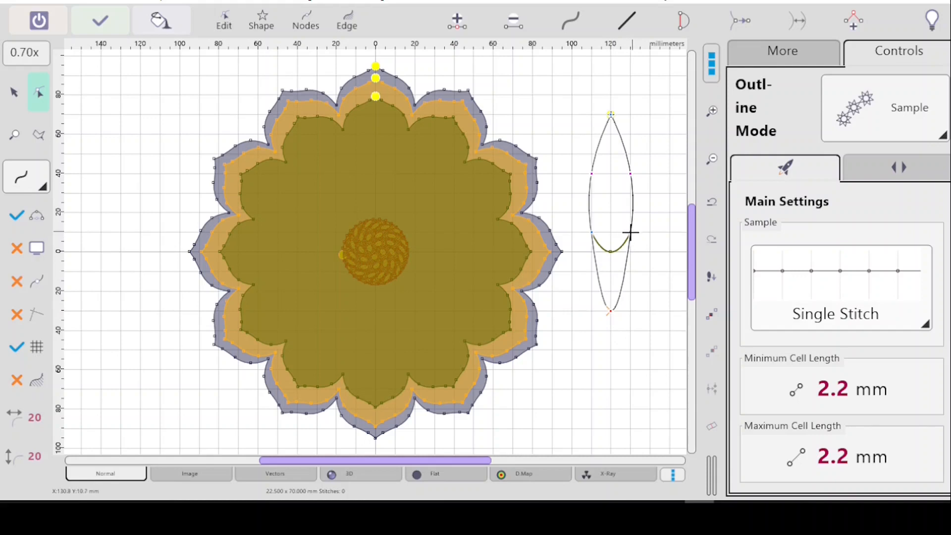
drag(628, 233, 649, 232)
drag(592, 232, 572, 232)
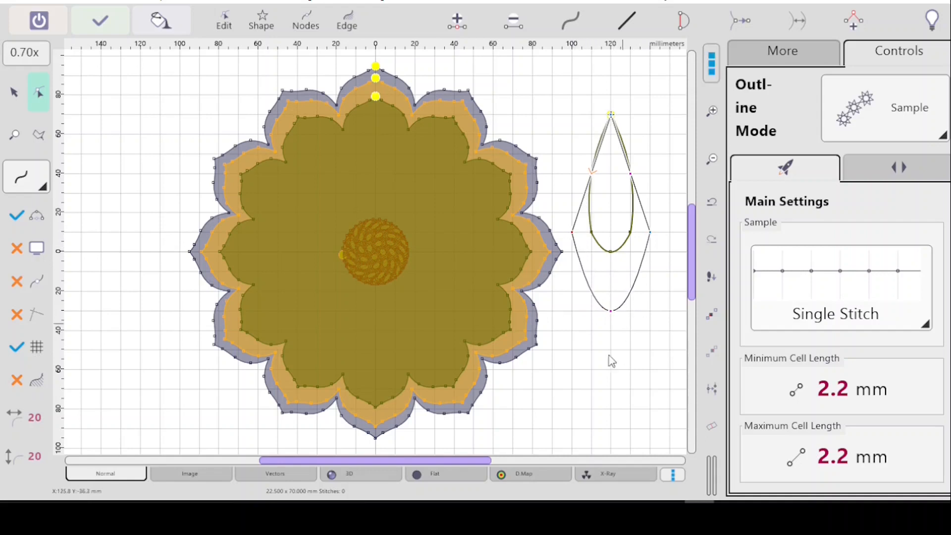
key(Return)
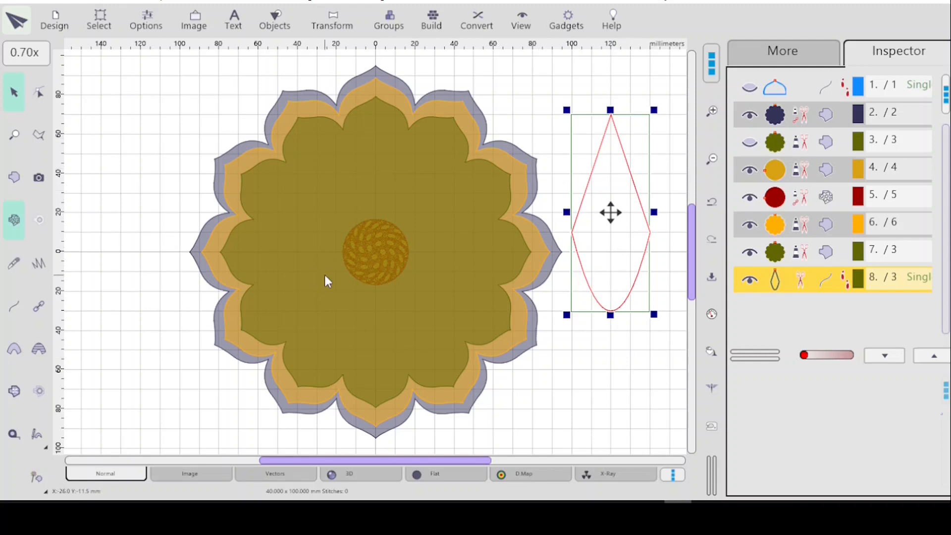
key(c)
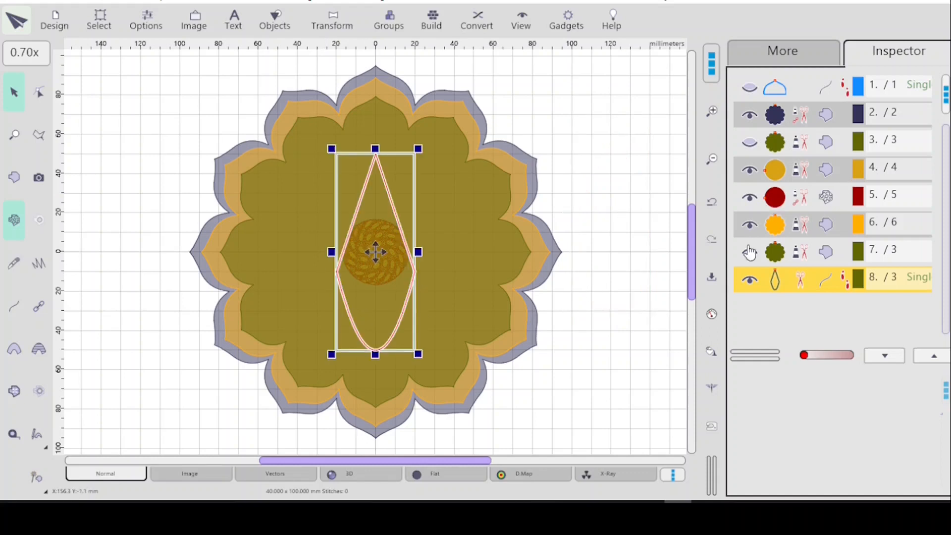
- Group objects 3 through 7, leaving out the dark outer flower and the petal, with Group 1, and hide the group
click(808, 254)
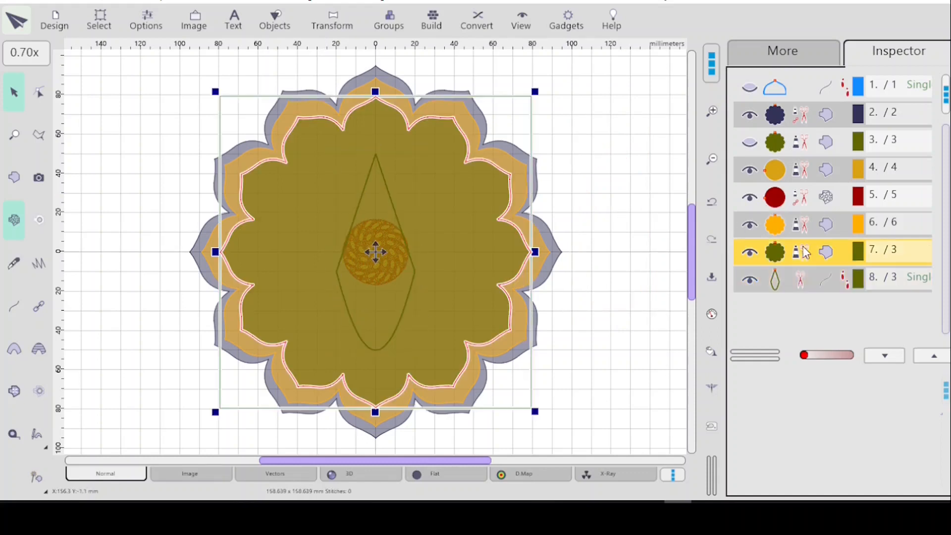
shift+click(806, 144)
right_click(803, 184)
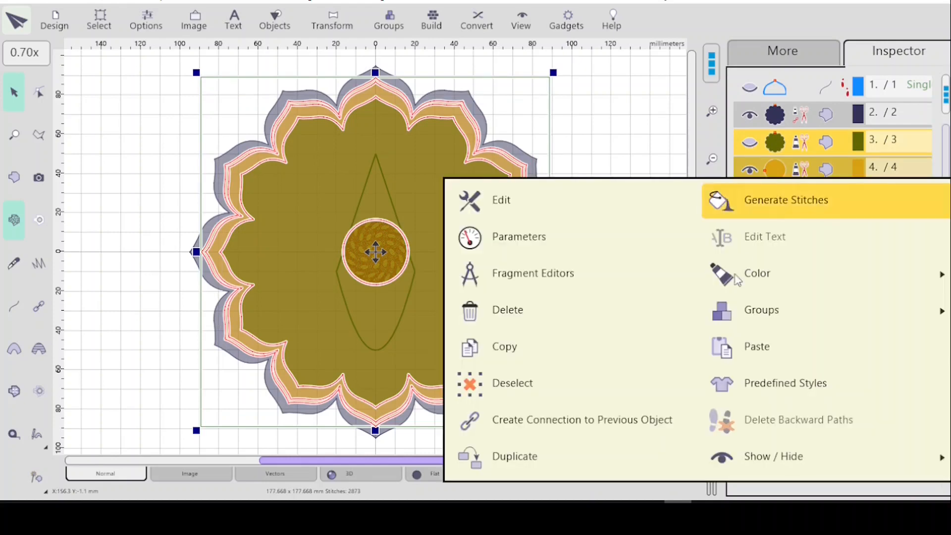
mouse_move(772, 304)
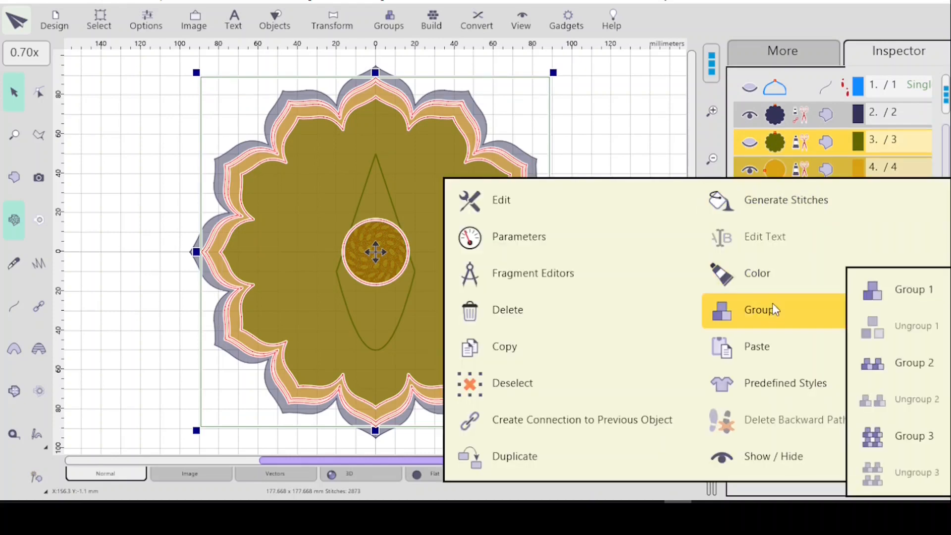
click(900, 285)
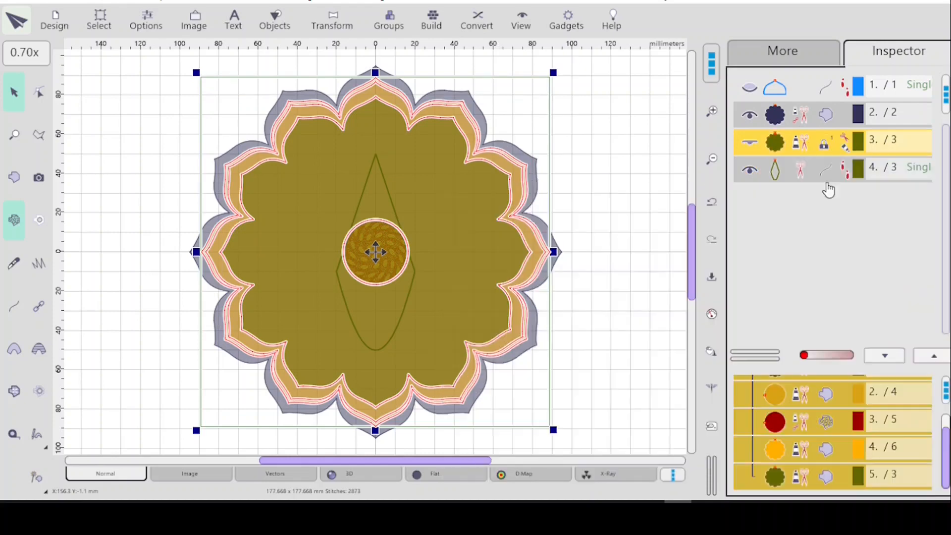
click(751, 146)
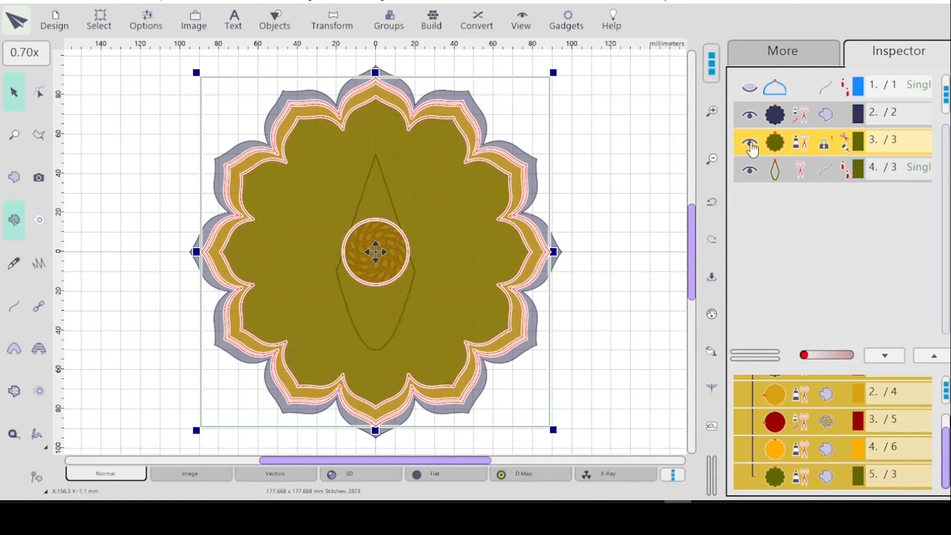
click(751, 147)
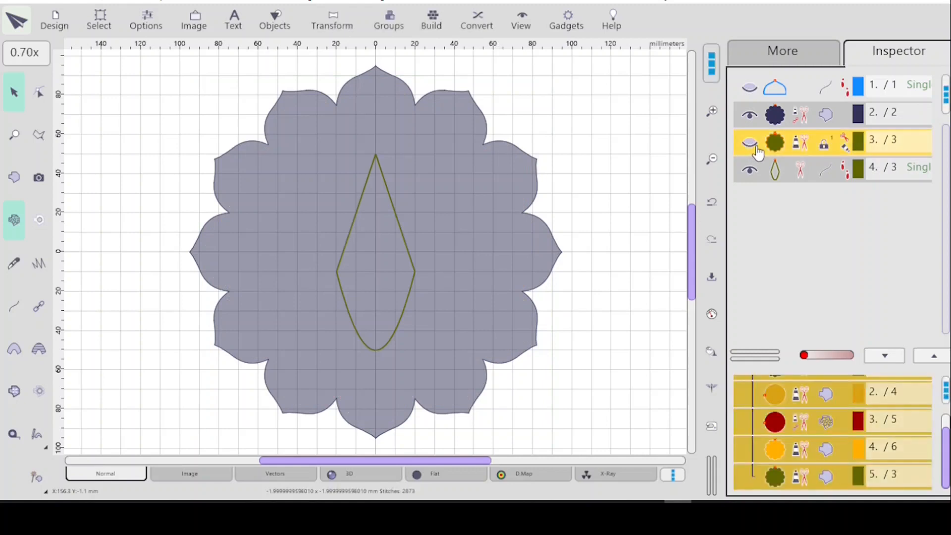
- Create a fill object from the centered petal outline and hide the original outline
click(792, 173)
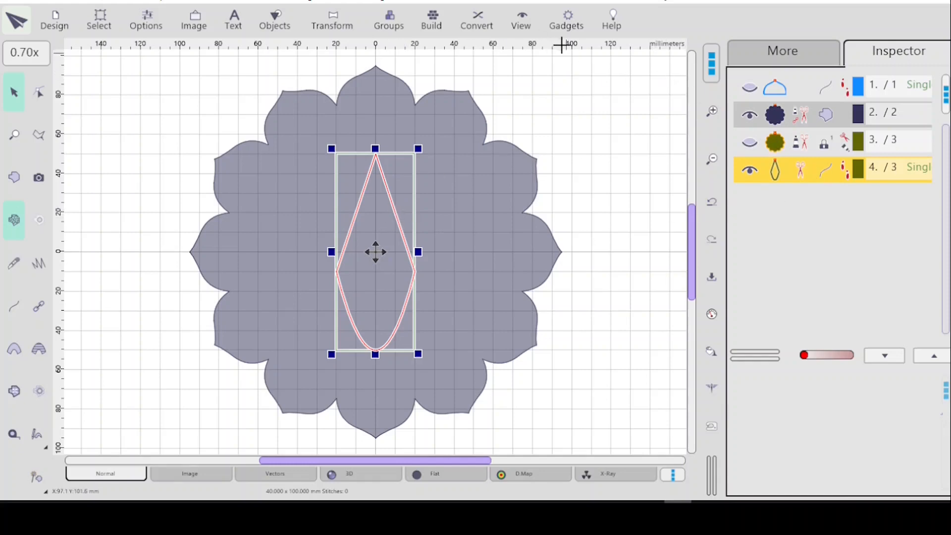
click(477, 22)
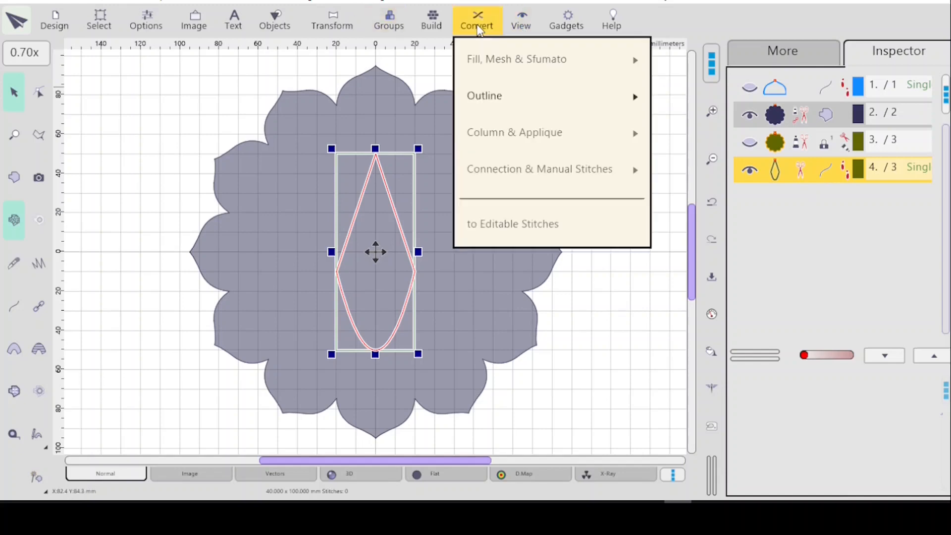
mouse_move(625, 110)
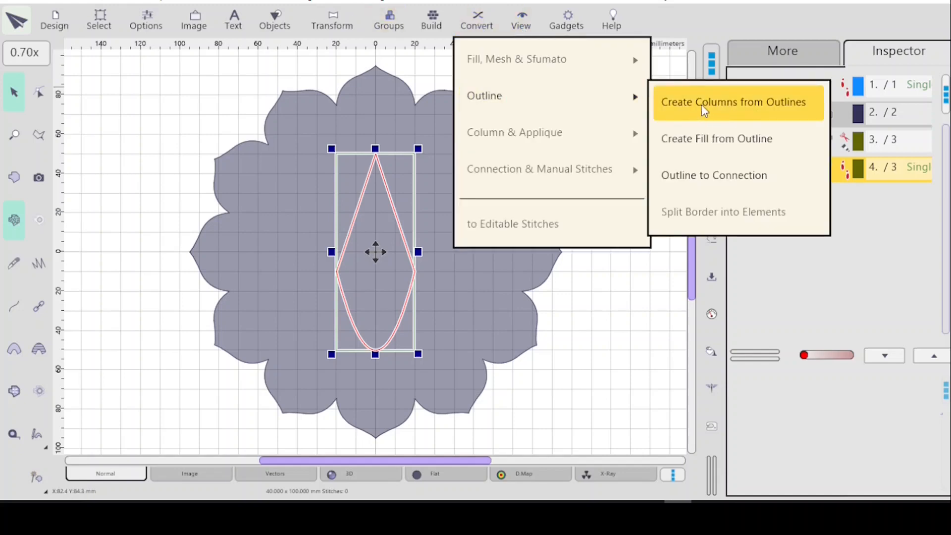
click(704, 136)
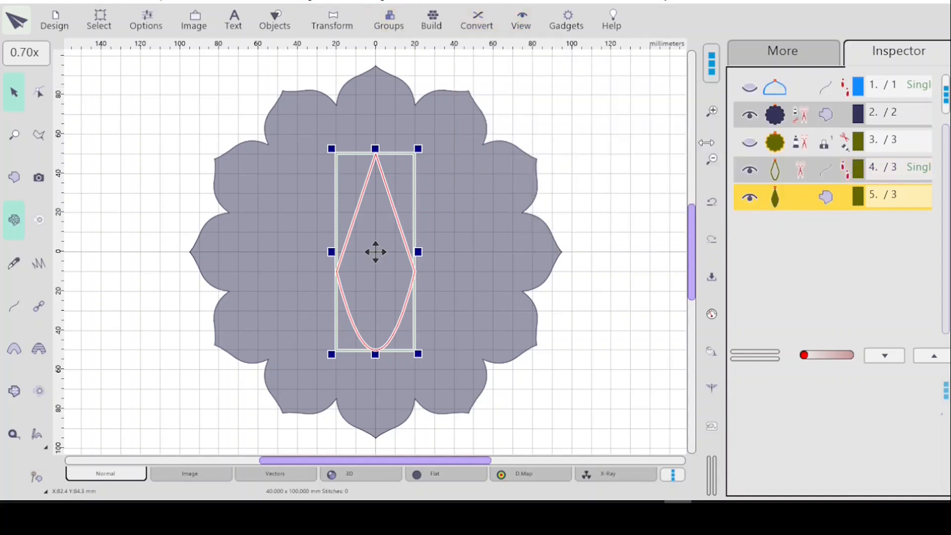
click(799, 171)
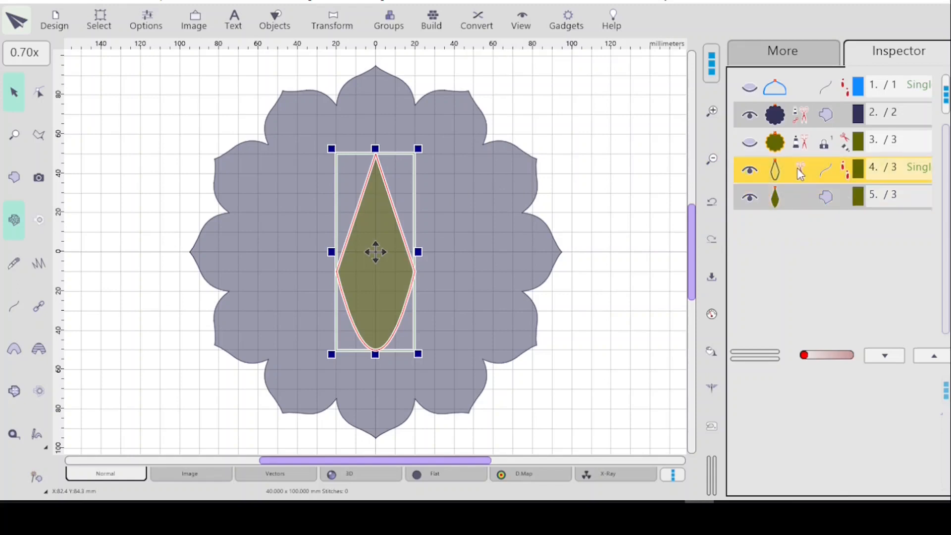
click(751, 172)
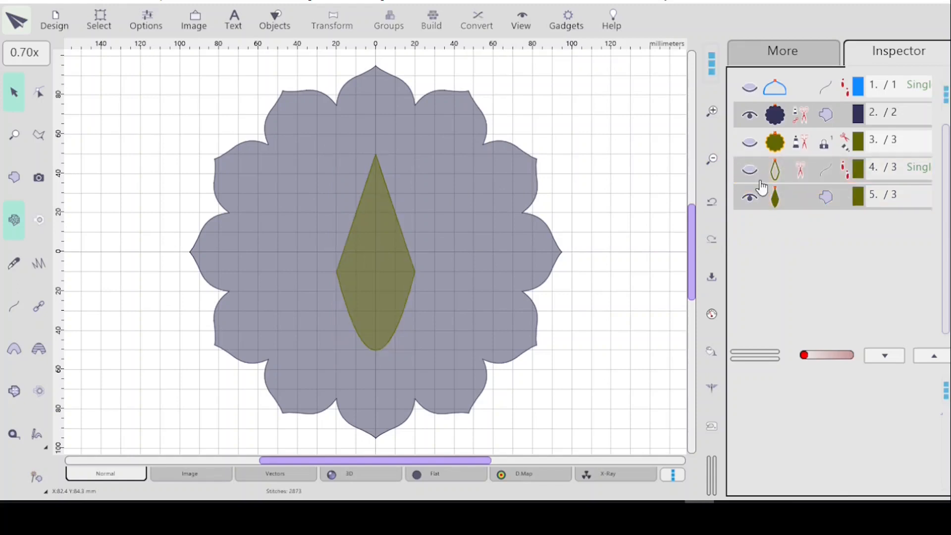
- Duplicate the filled petal in place and recolor one of the two petals orange
click(801, 206)
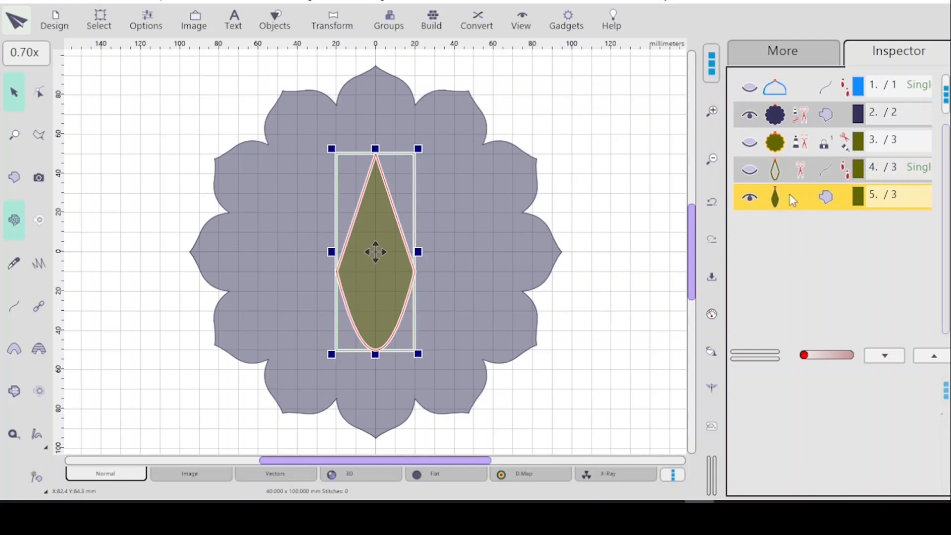
key(ctrl+d)
click(759, 54)
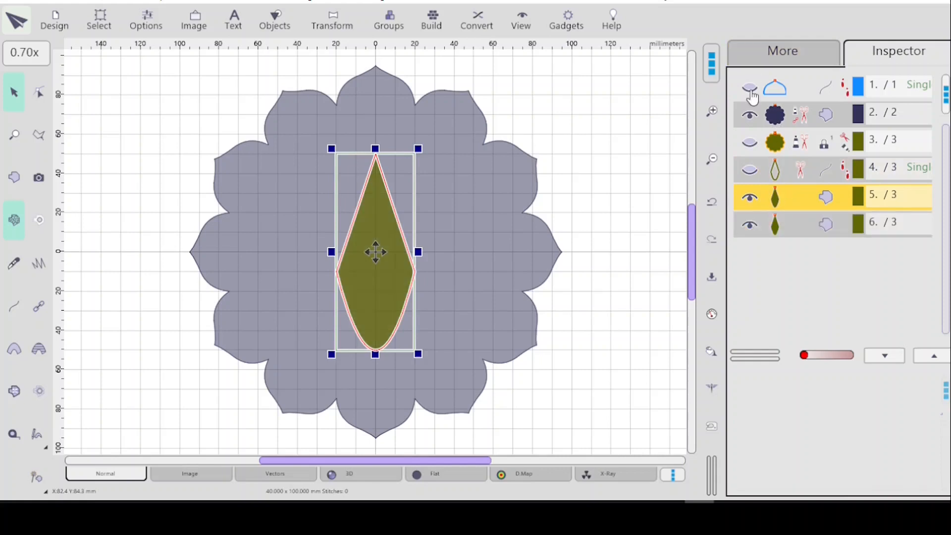
click(800, 171)
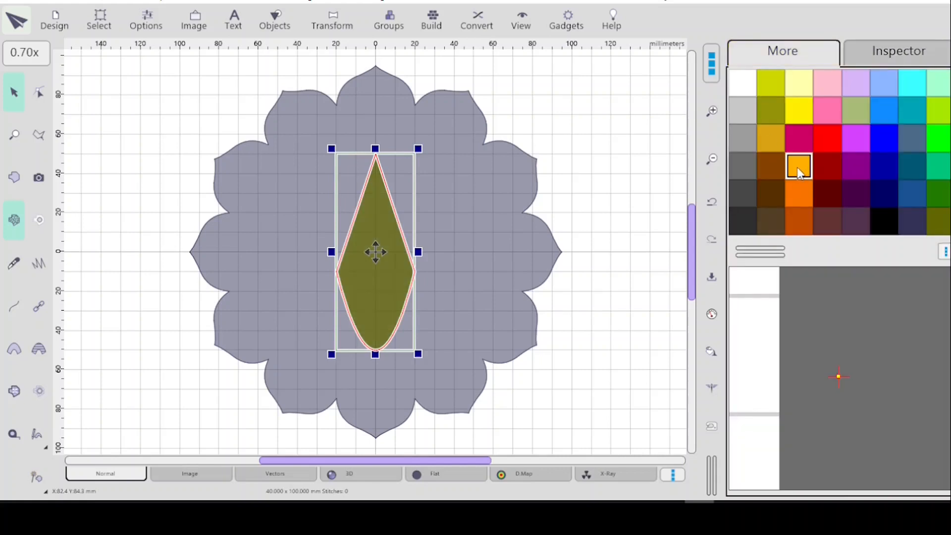
click(886, 56)
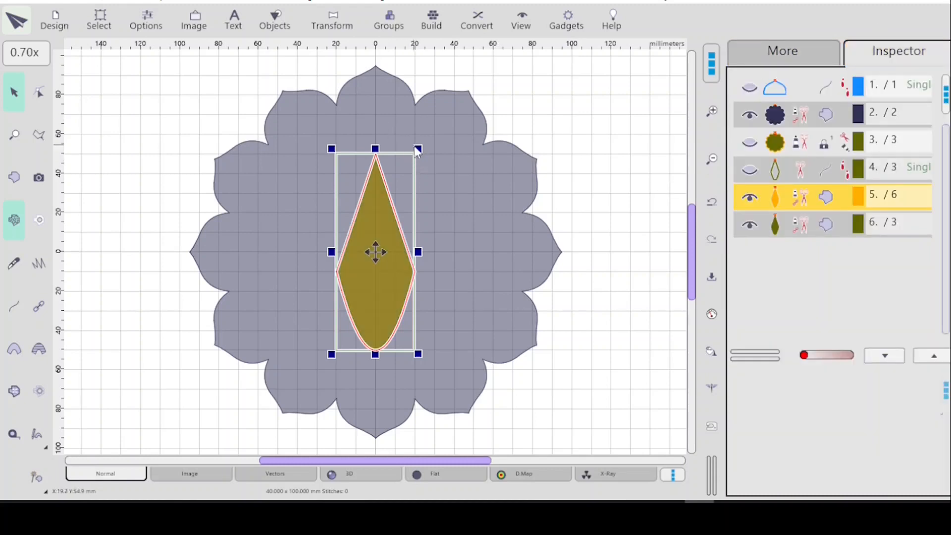
- Scale the orange petal down proportionally to about 29 mm wide and 73 mm tall
drag(418, 148, 393, 181)
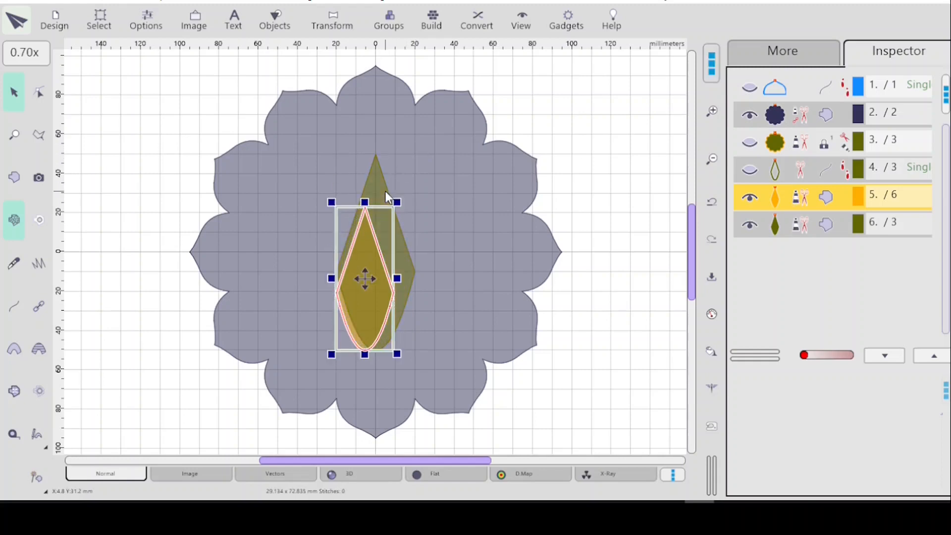
click(369, 162)
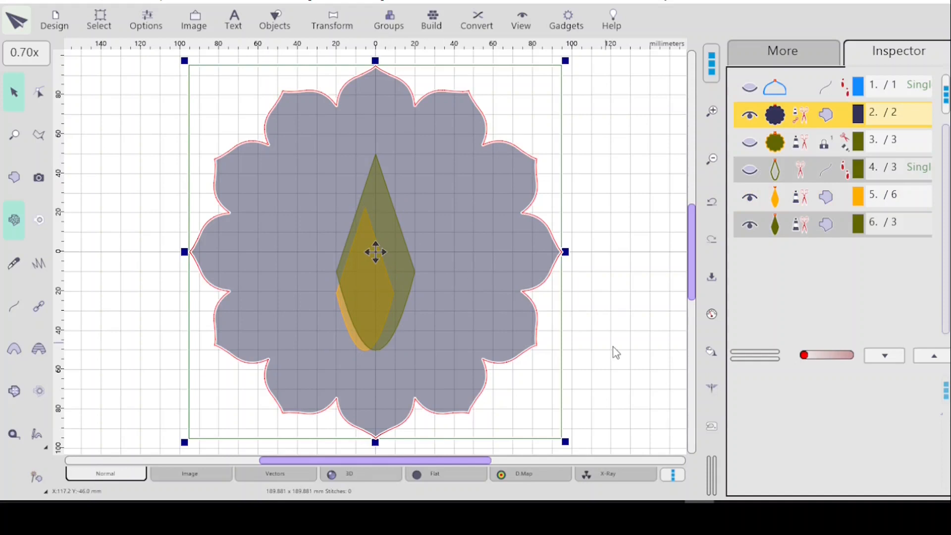
click(799, 229)
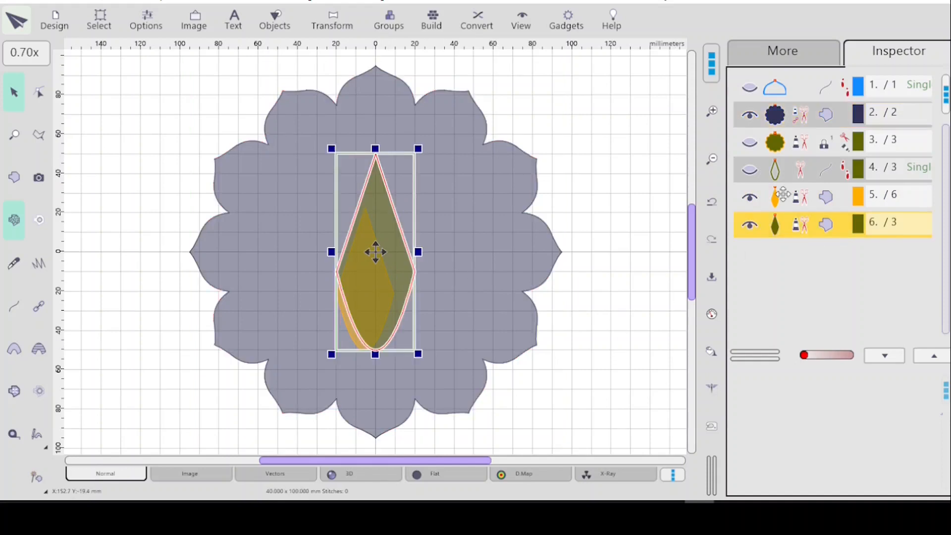
click(798, 200)
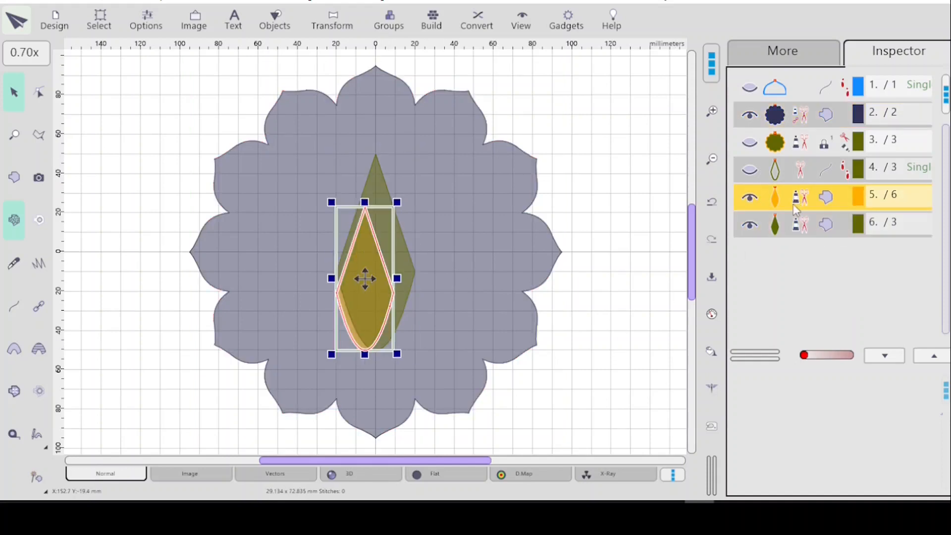
click(794, 231)
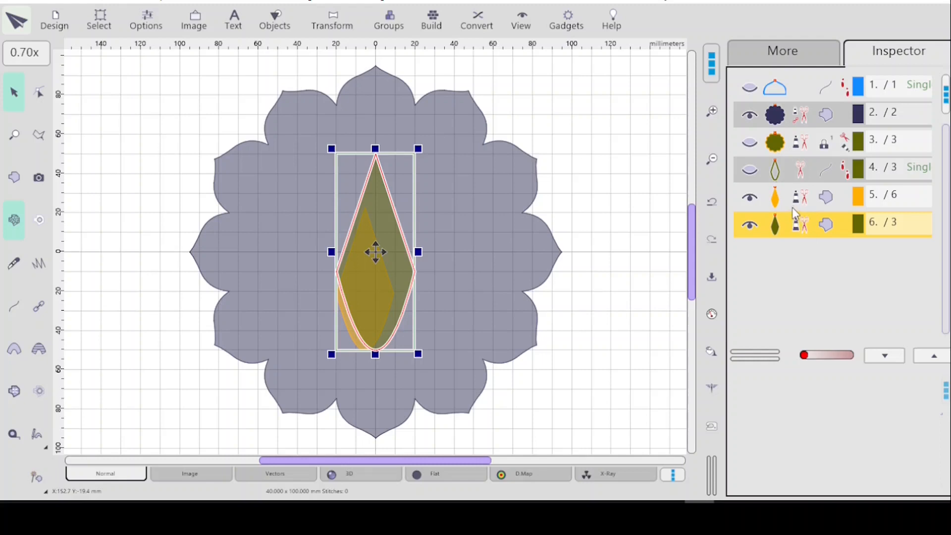
- Undo the scaling, recoloring and duplication of the filled petal
key(ctrl+z)
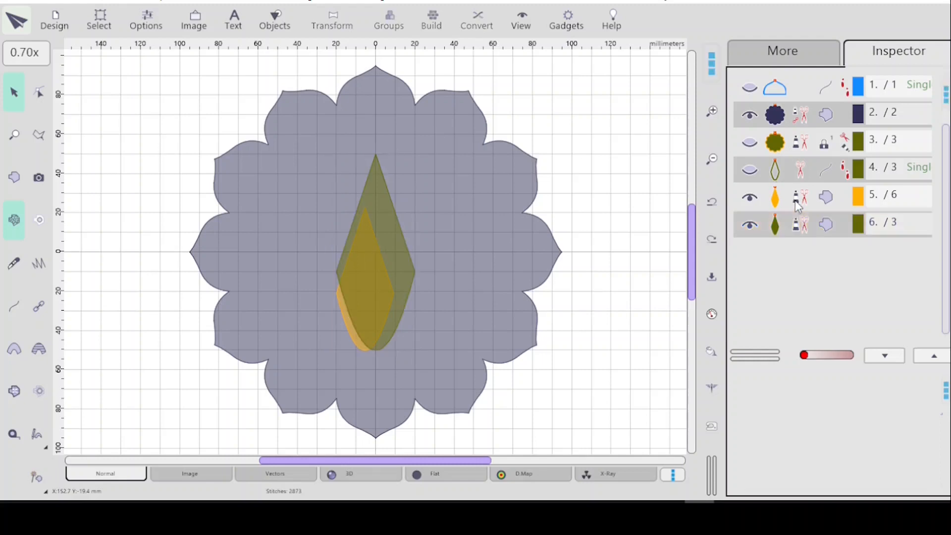
key(ctrl+z)
key(ctrl+z)
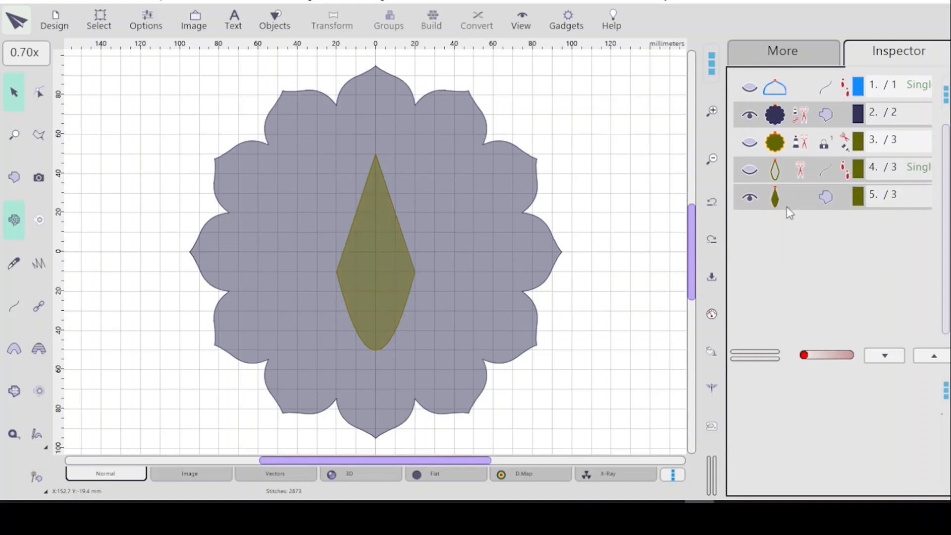
- Duplicate the filled petal in place and select the second petal in the object order
click(802, 197)
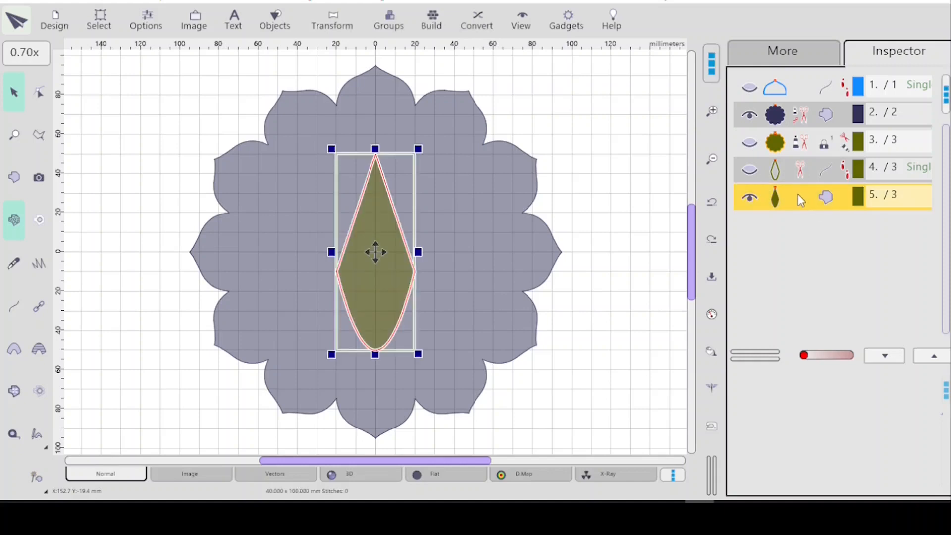
key(ctrl+d)
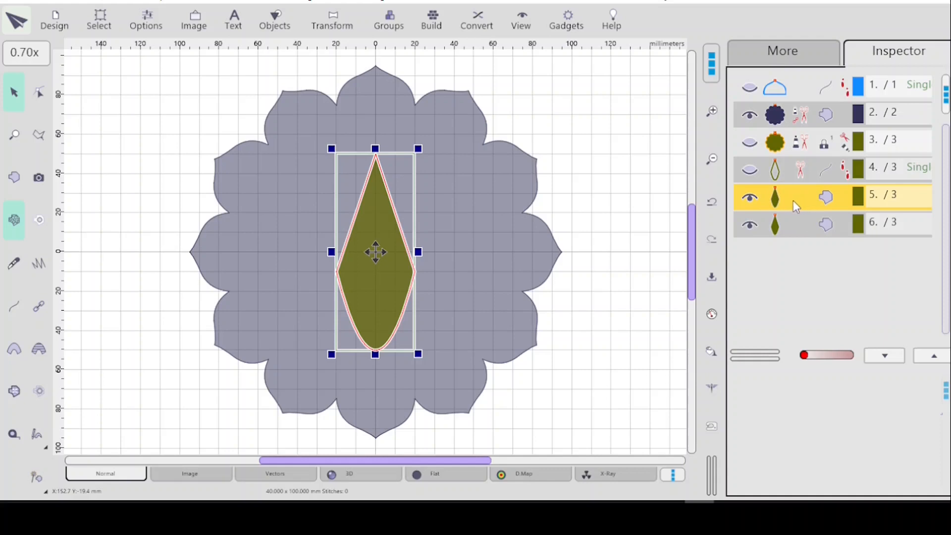
click(804, 226)
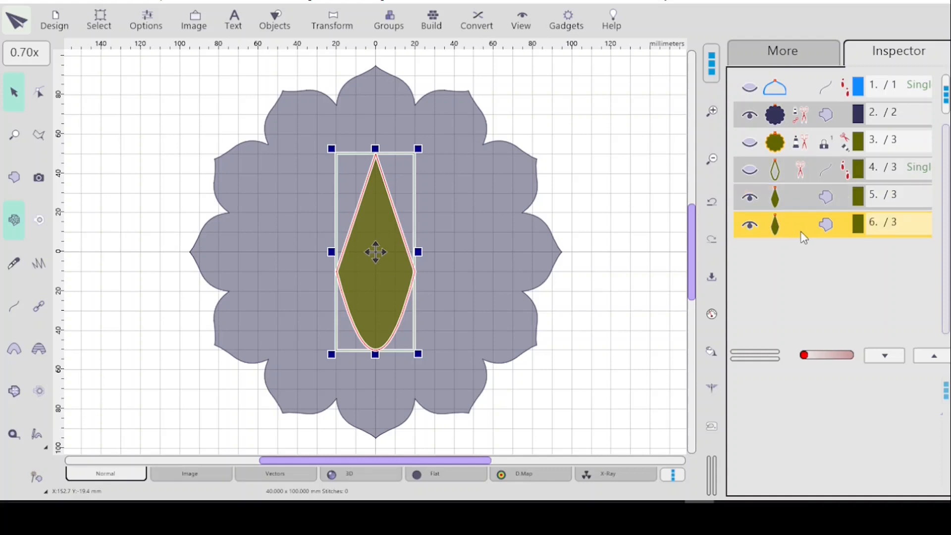
- Recolor the duplicated second petal orange
click(786, 61)
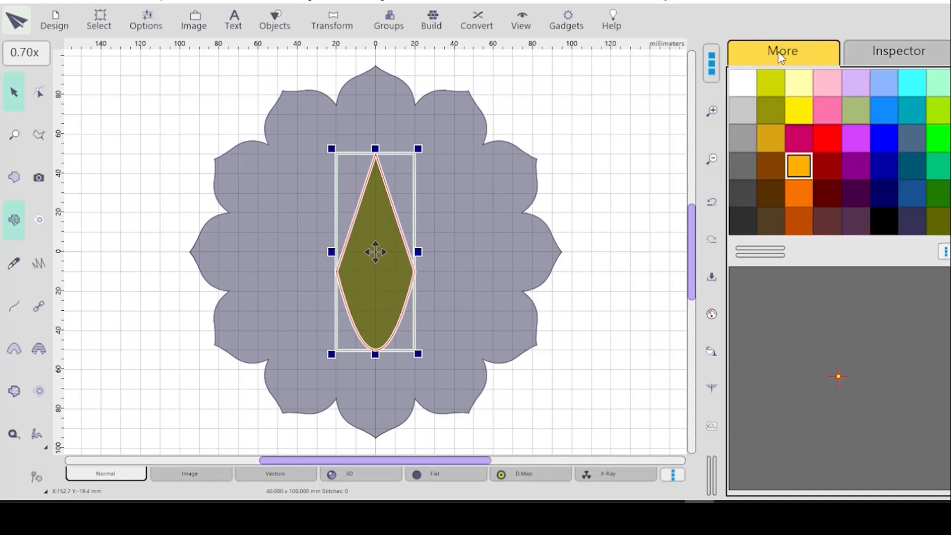
click(799, 168)
click(891, 50)
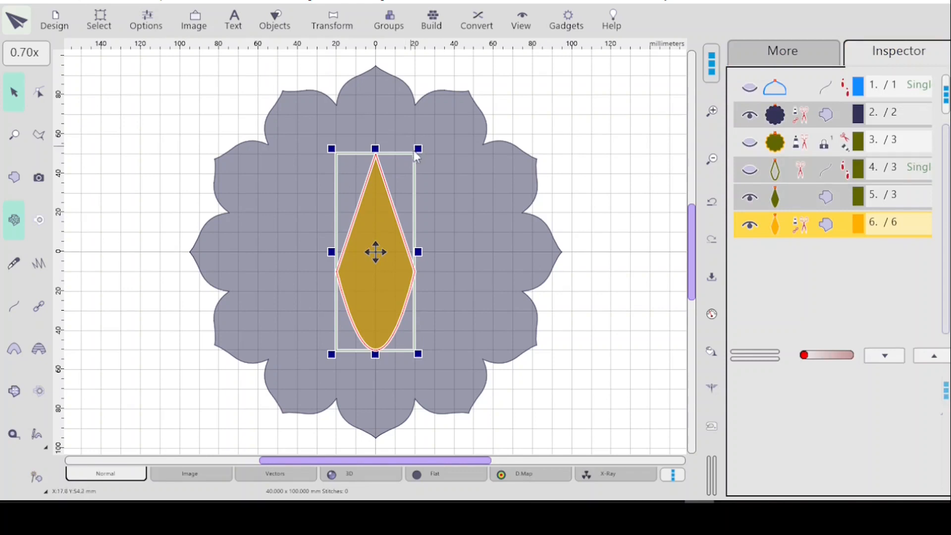
- Scale the orange petal down proportionally to about 27 mm wide and 67 mm tall and center it in the design
drag(406, 174, 389, 207)
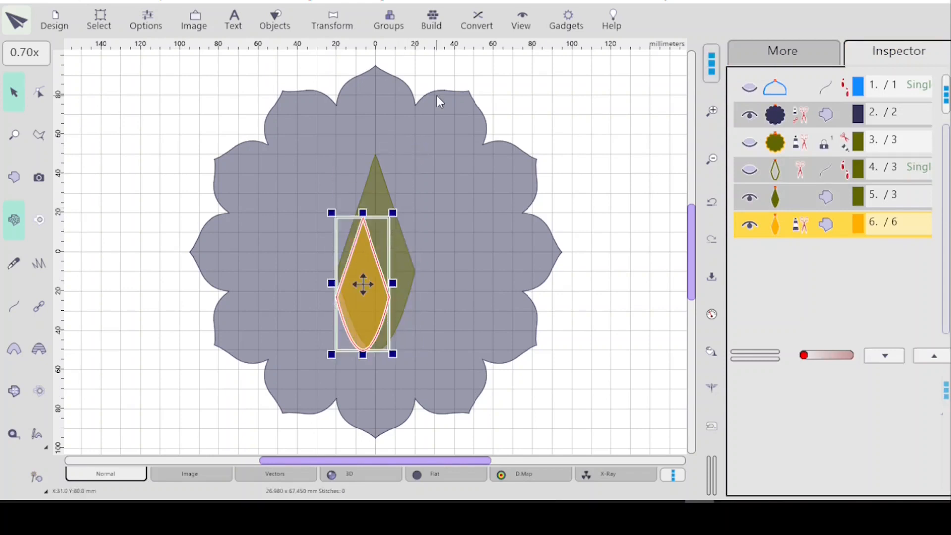
key(ctrl+e)
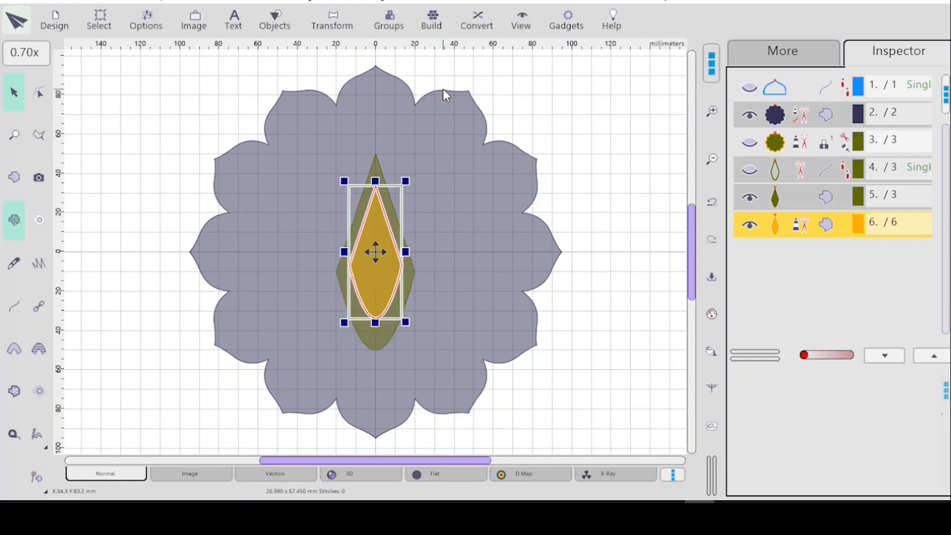
click(589, 122)
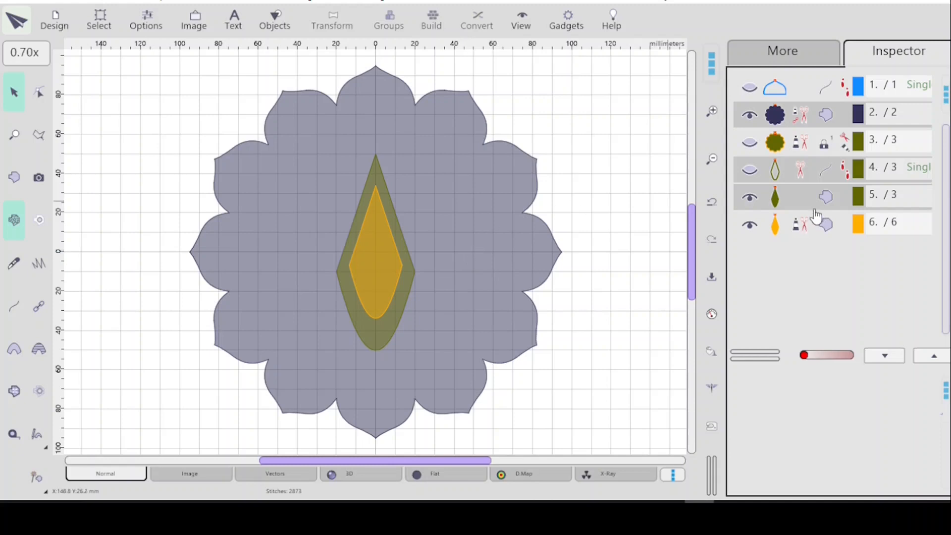
- Hide the orange petal, leaving the green filled petal visible
click(792, 195)
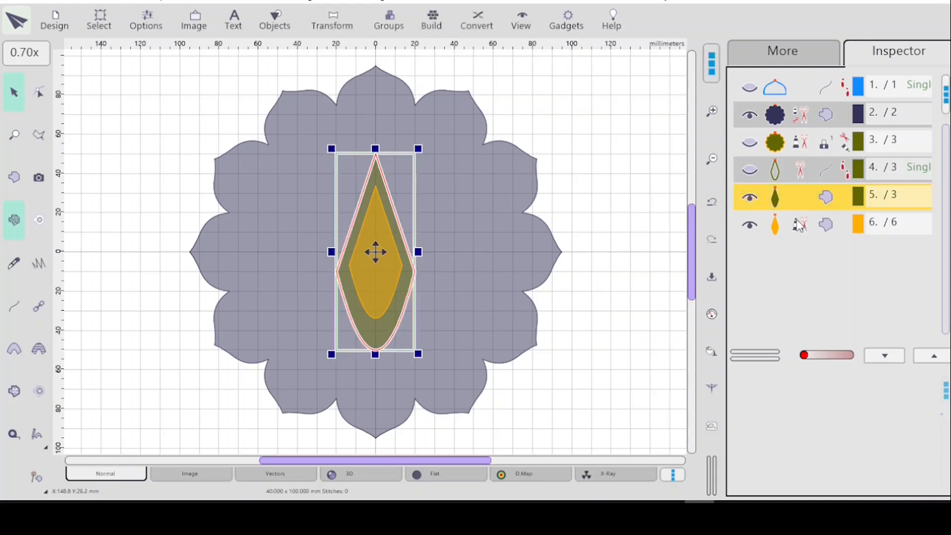
shift+click(795, 224)
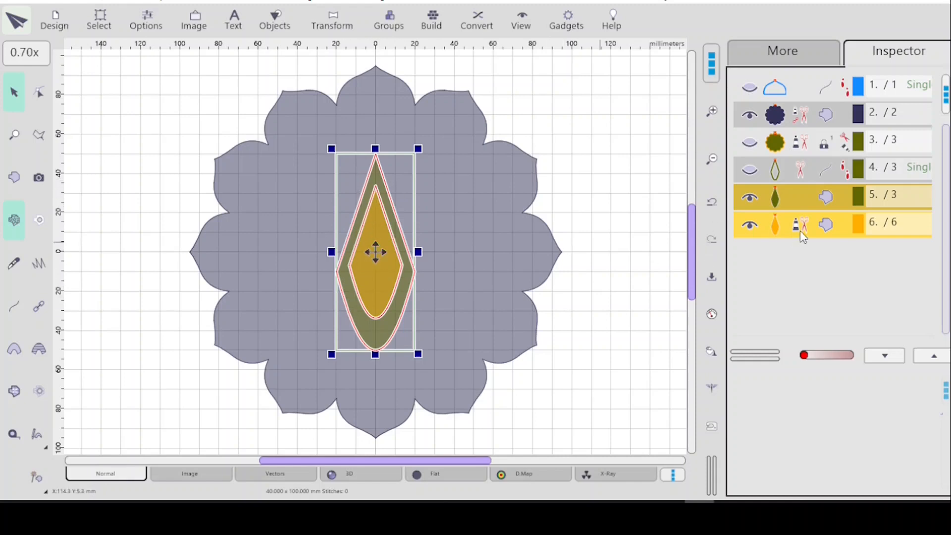
click(758, 223)
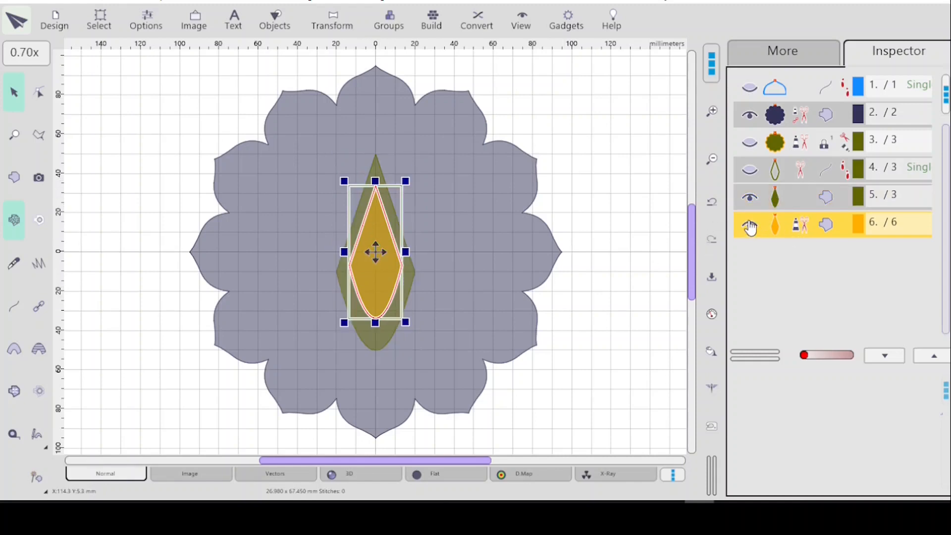
click(755, 224)
- Try to duplicate the green petal in place and recolor the original crimson
click(770, 197)
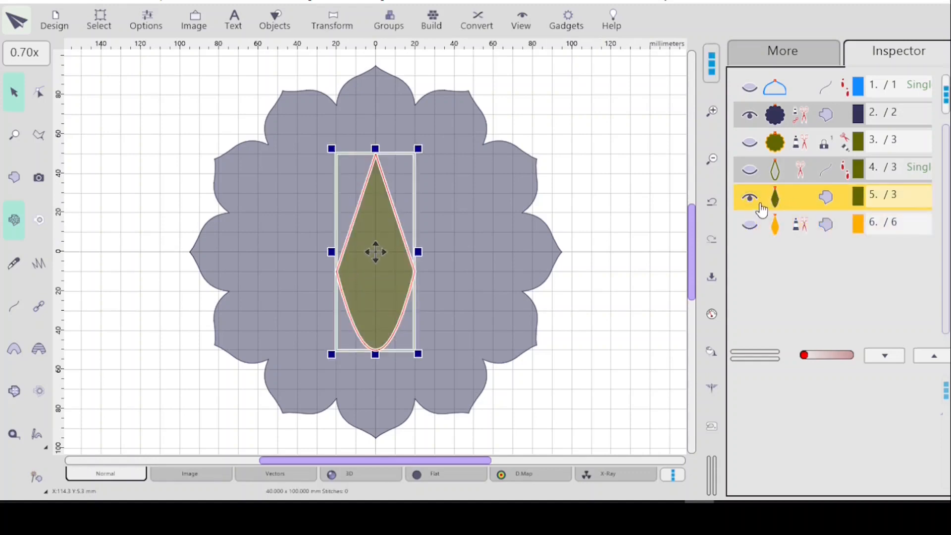
key(ctrl+d)
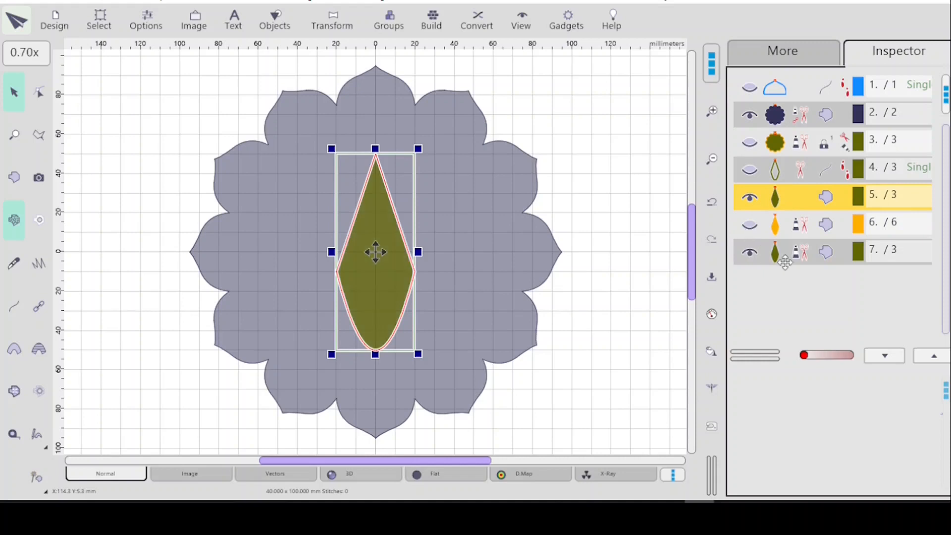
click(792, 52)
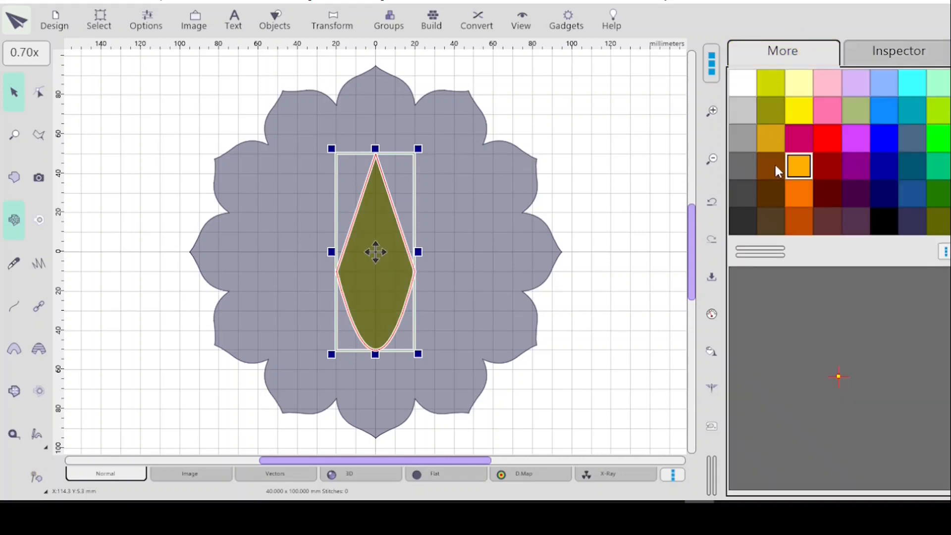
click(799, 134)
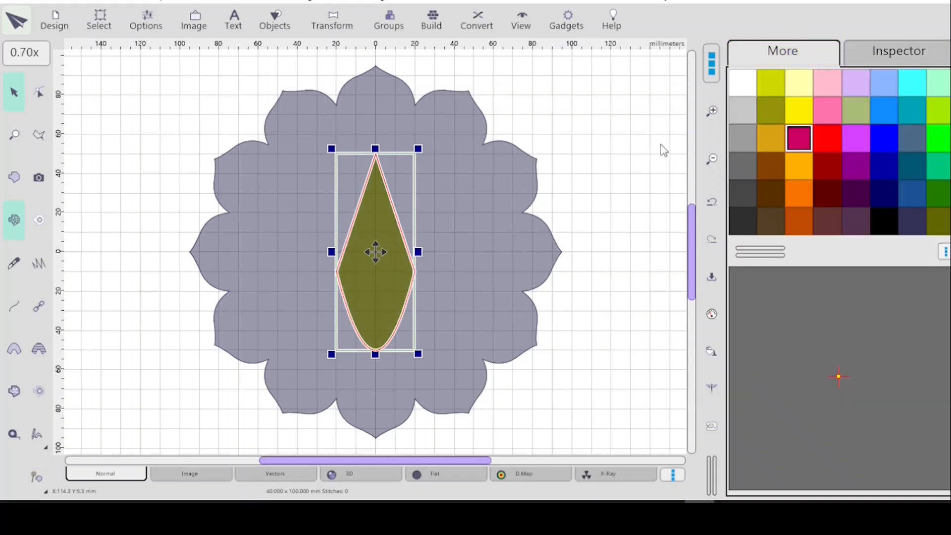
click(889, 49)
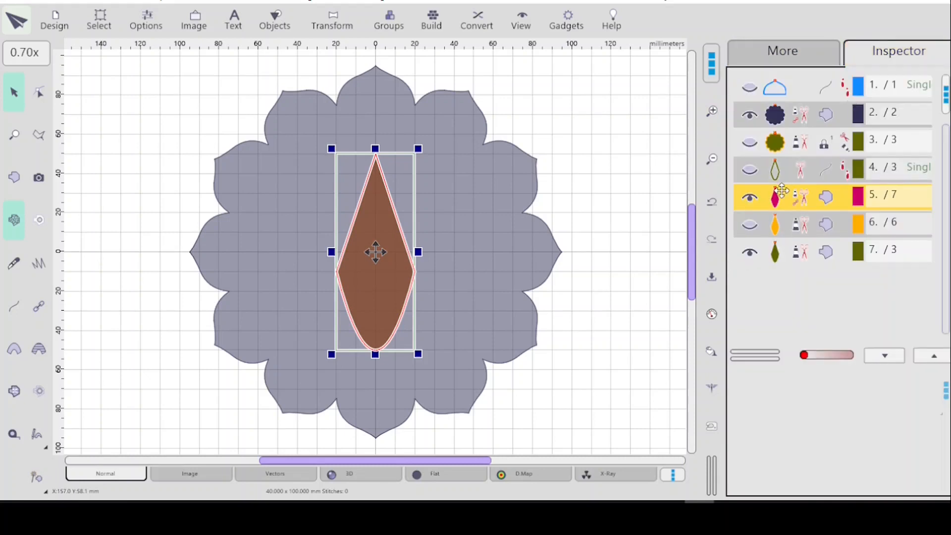
key(ctrl+z)
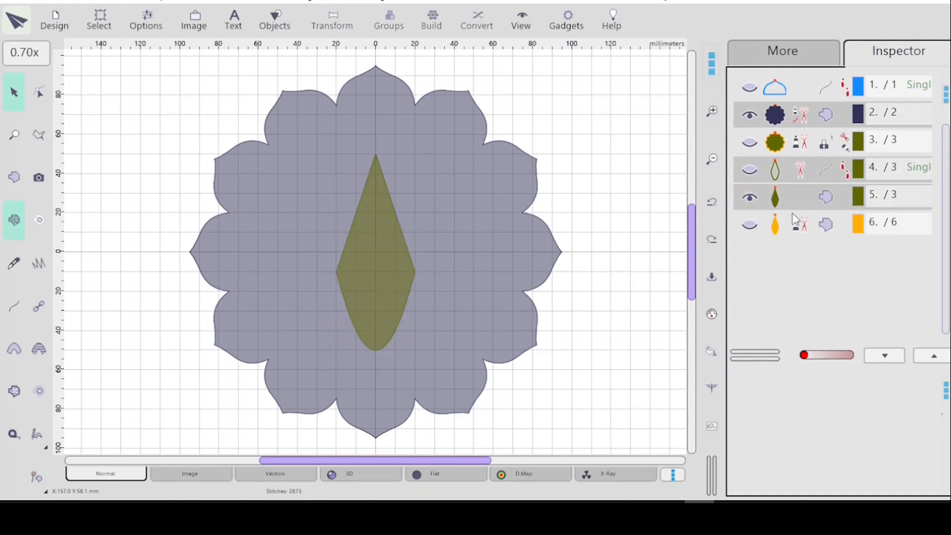
- Duplicate the green filled petal in place and recolor the new copy crimson
click(792, 198)
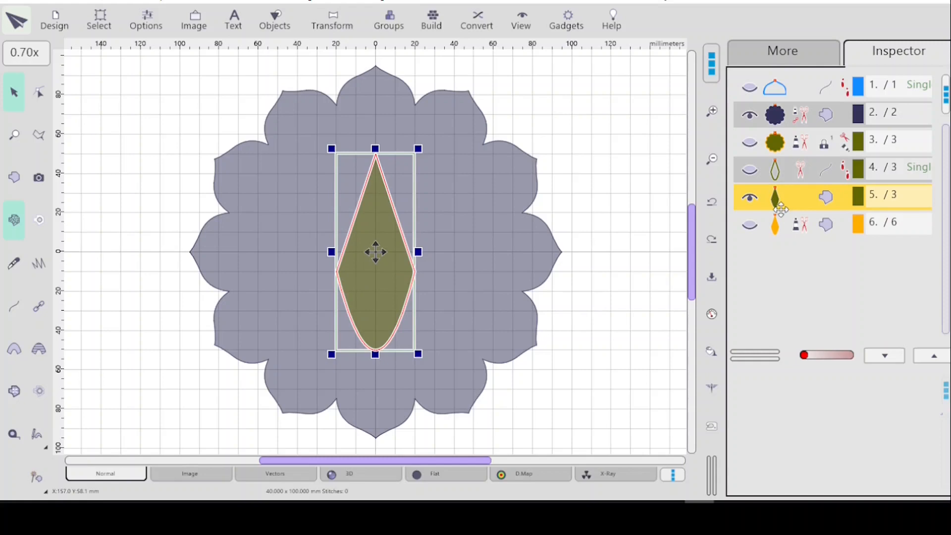
key(ctrl+v)
click(798, 256)
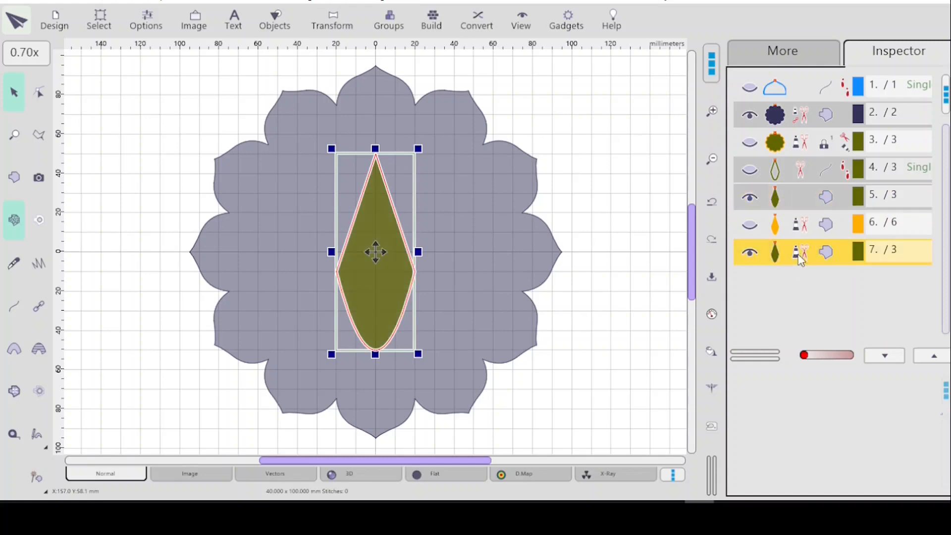
click(787, 58)
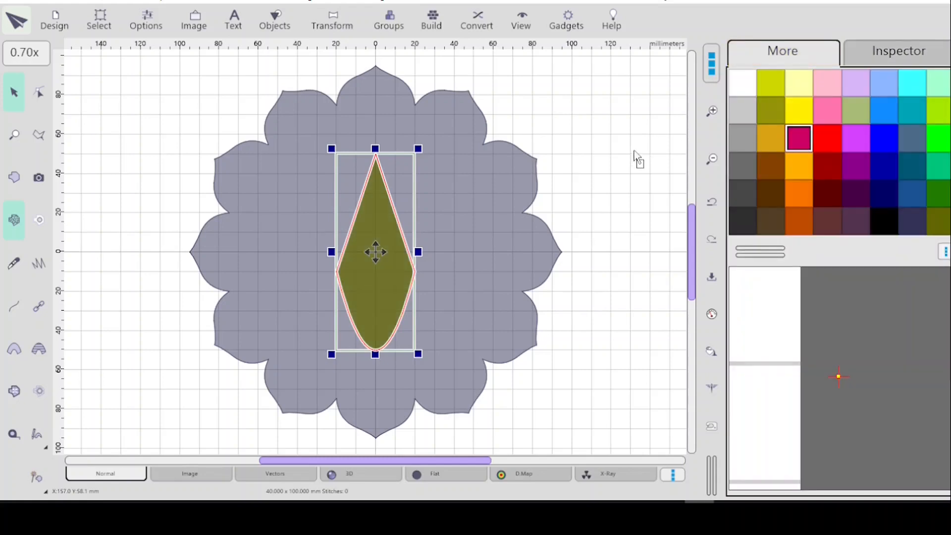
drag(635, 151, 639, 150)
click(894, 53)
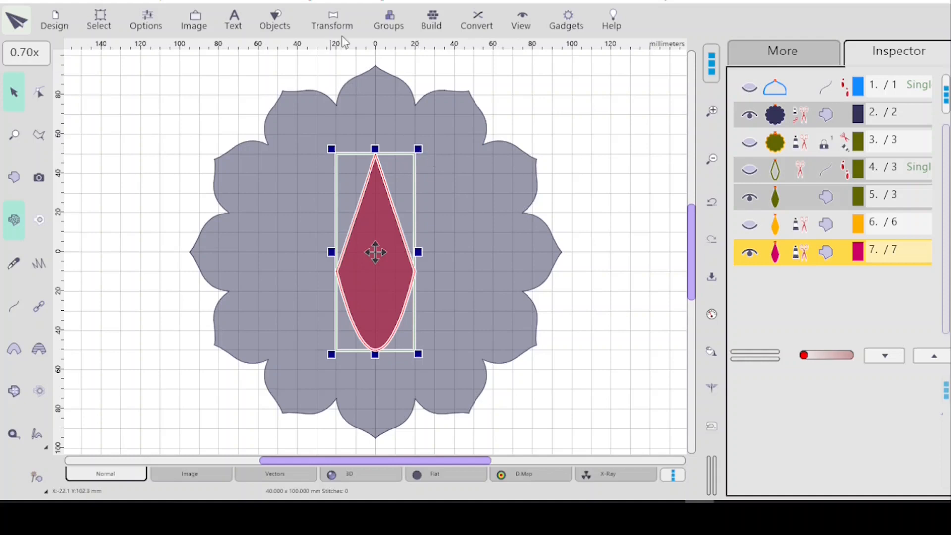
- Try to shrink the crimson petal with a 5.0 mm offset
click(332, 24)
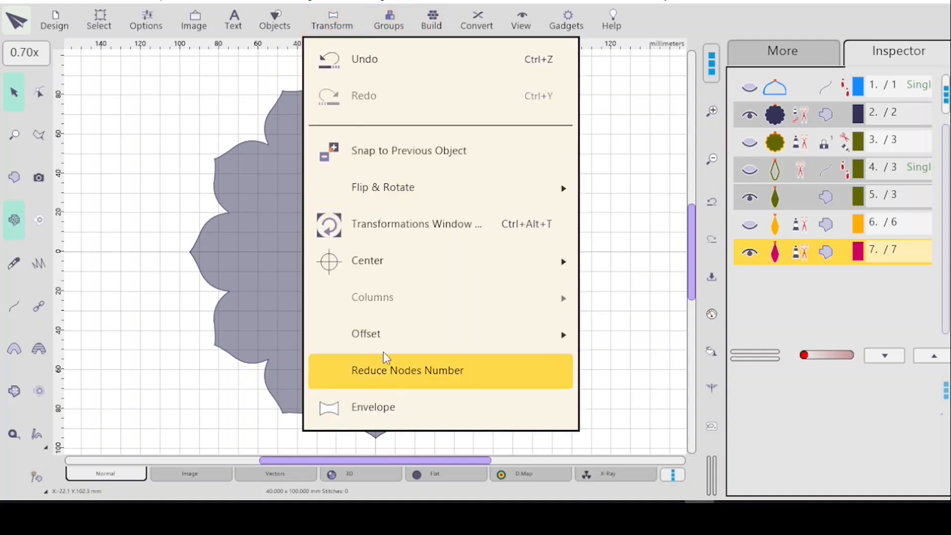
mouse_move(401, 342)
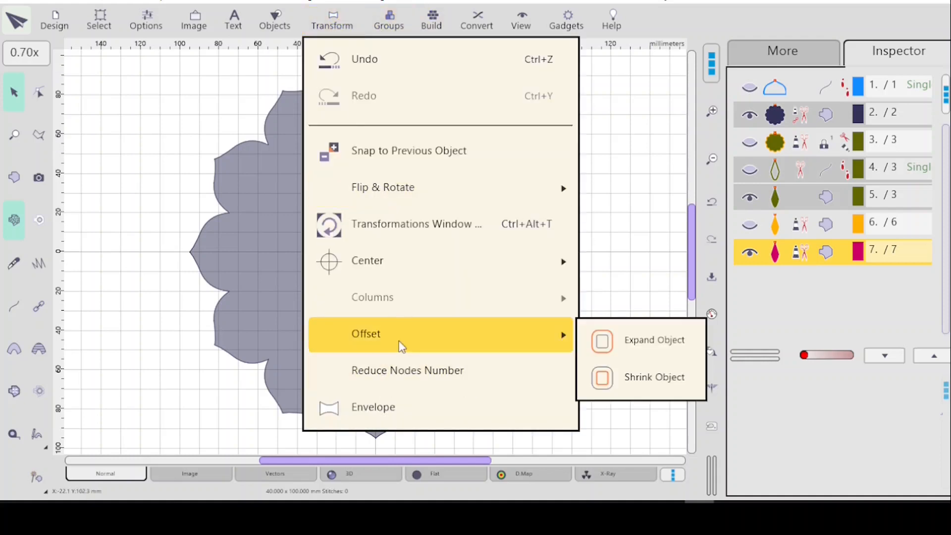
click(638, 376)
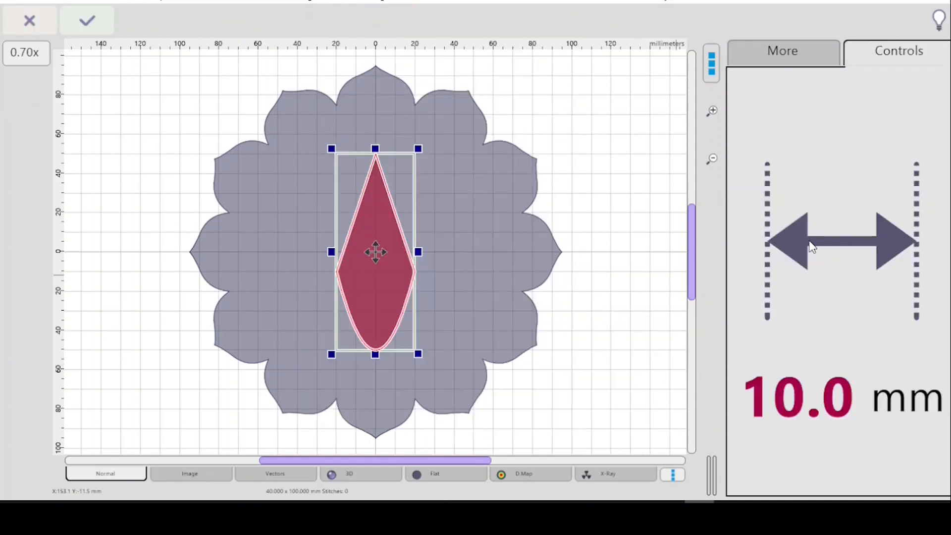
click(831, 243)
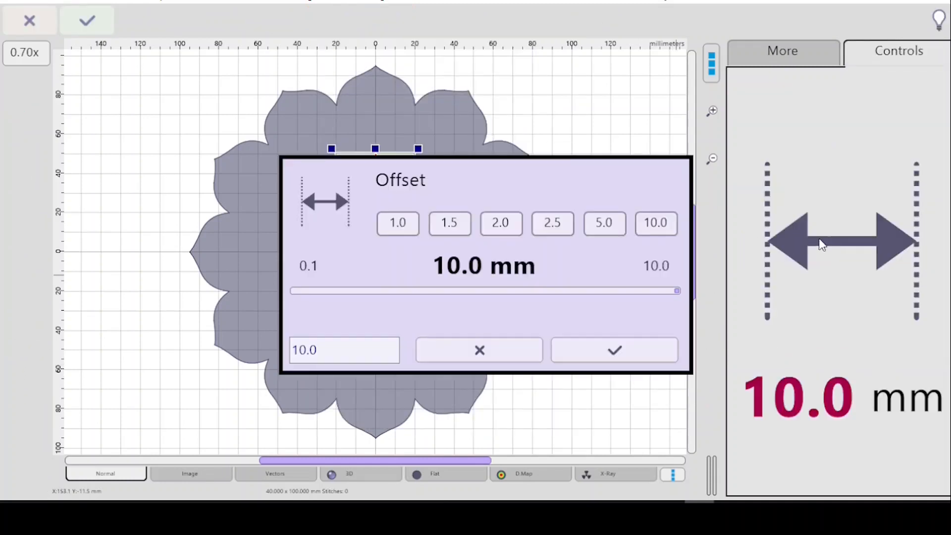
click(613, 231)
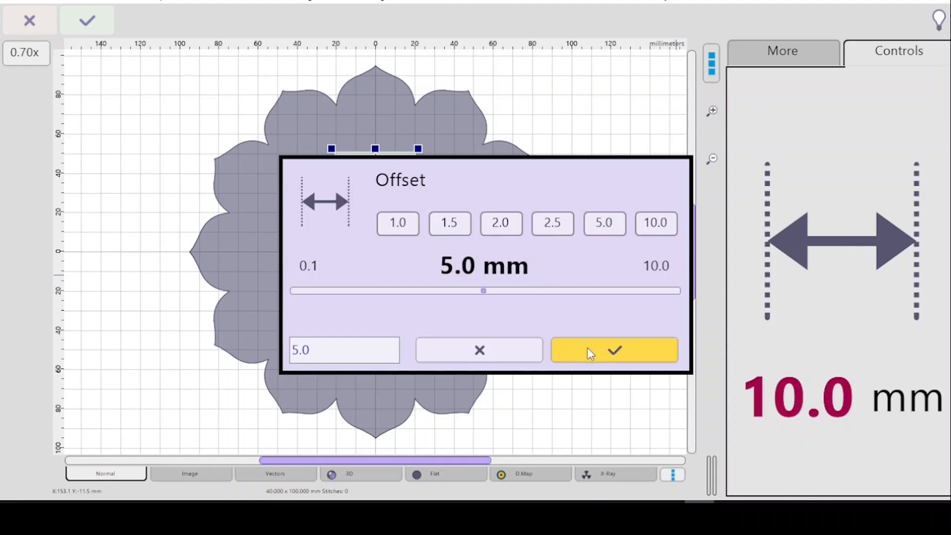
click(613, 355)
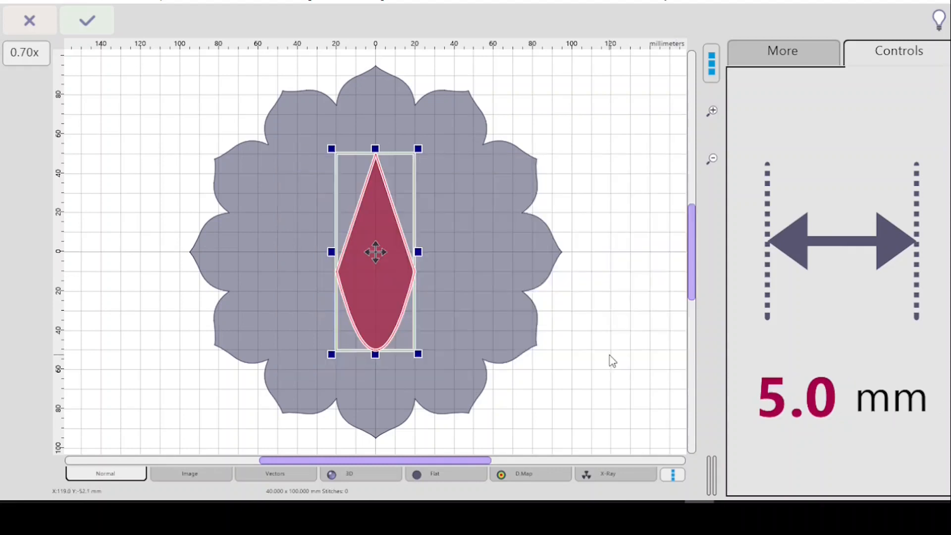
click(96, 30)
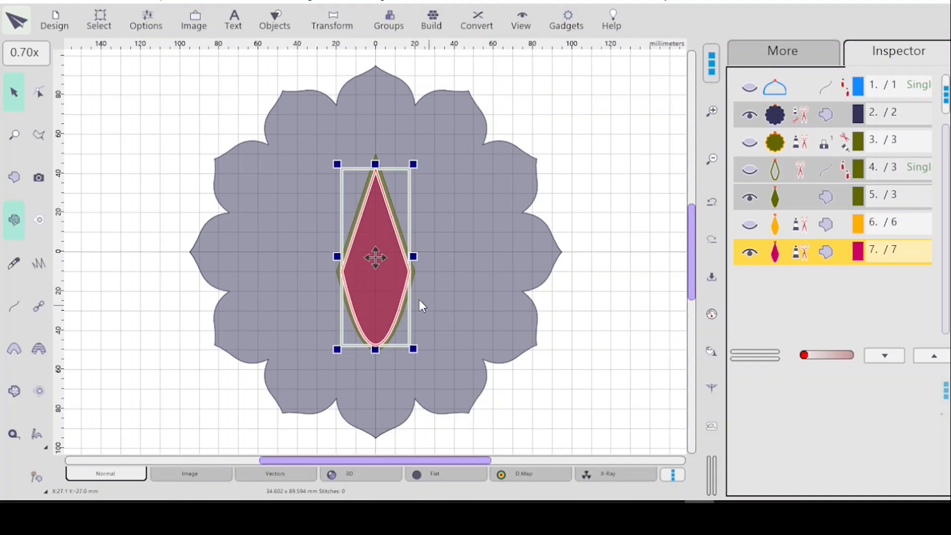
click(579, 323)
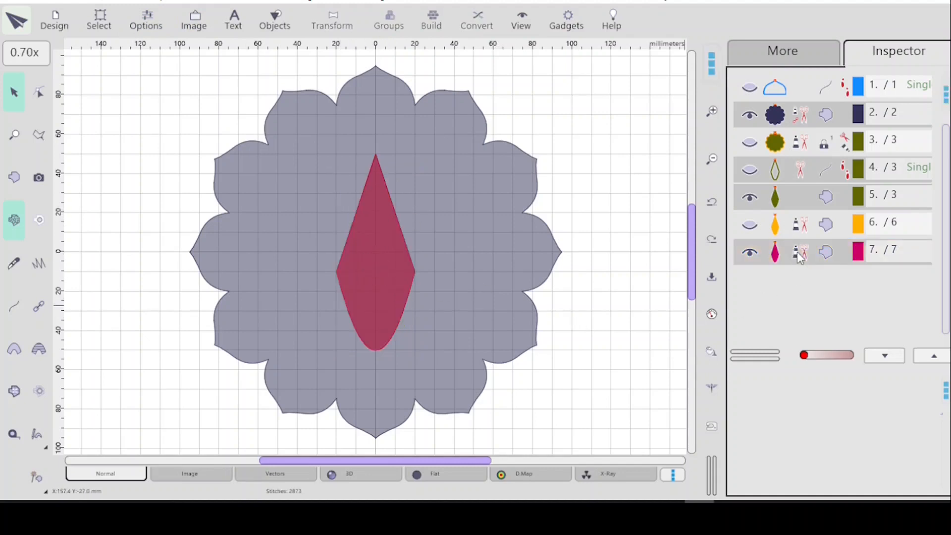
- Shrink the crimson petal with a 10.0 mm offset
click(800, 256)
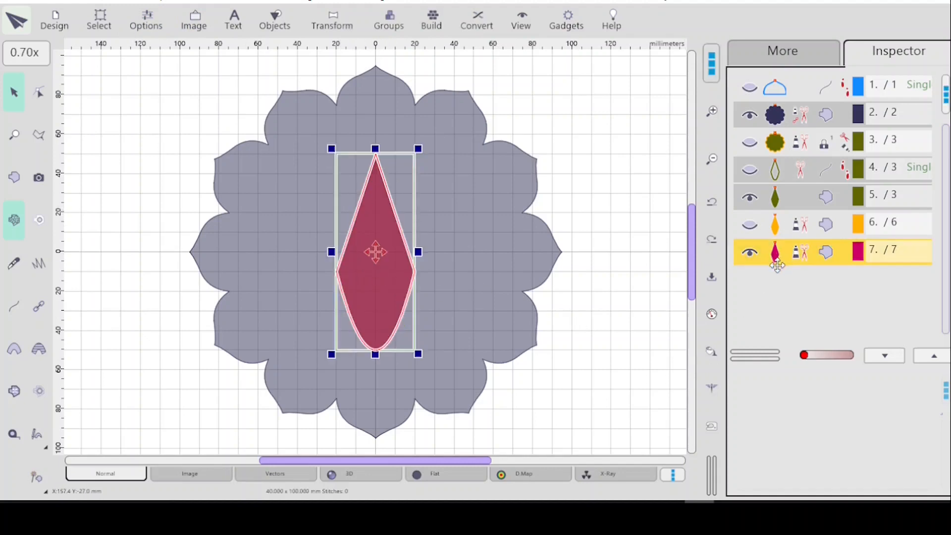
click(333, 26)
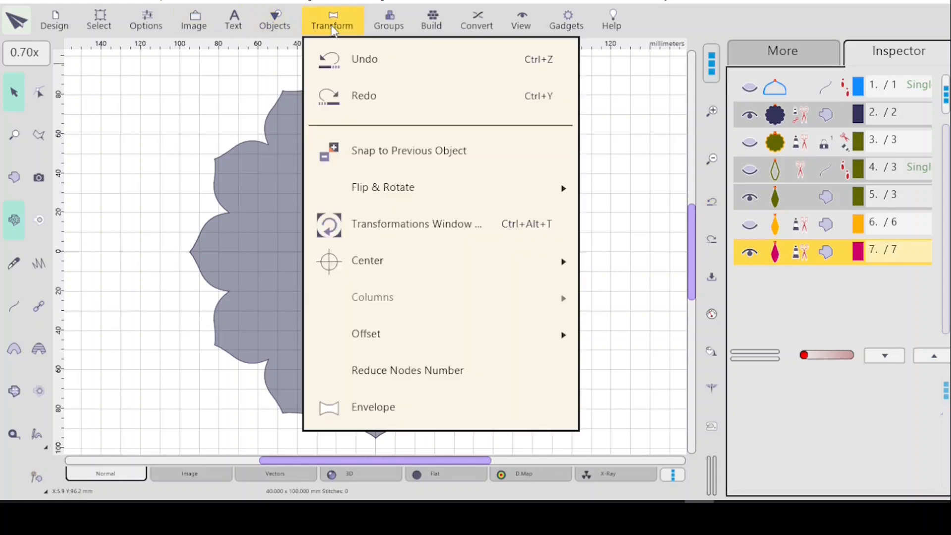
mouse_move(404, 342)
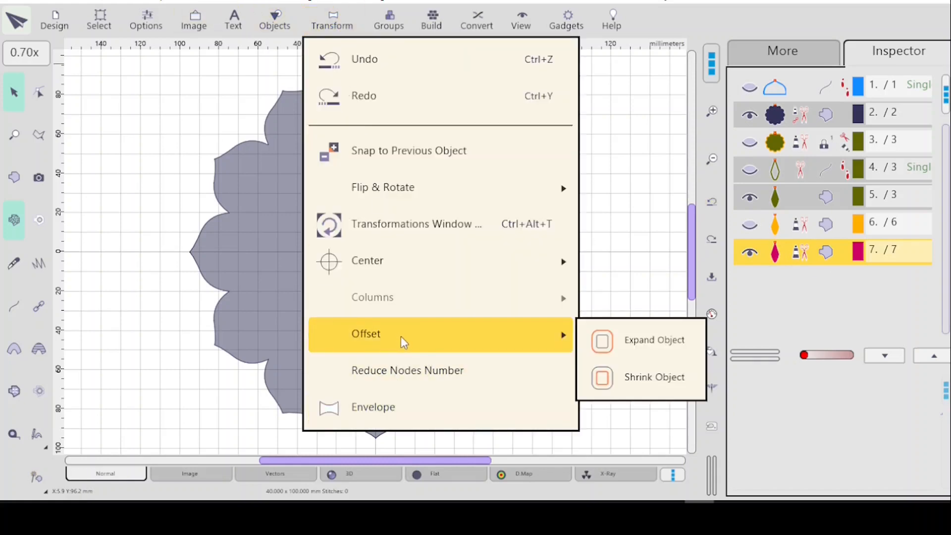
click(638, 381)
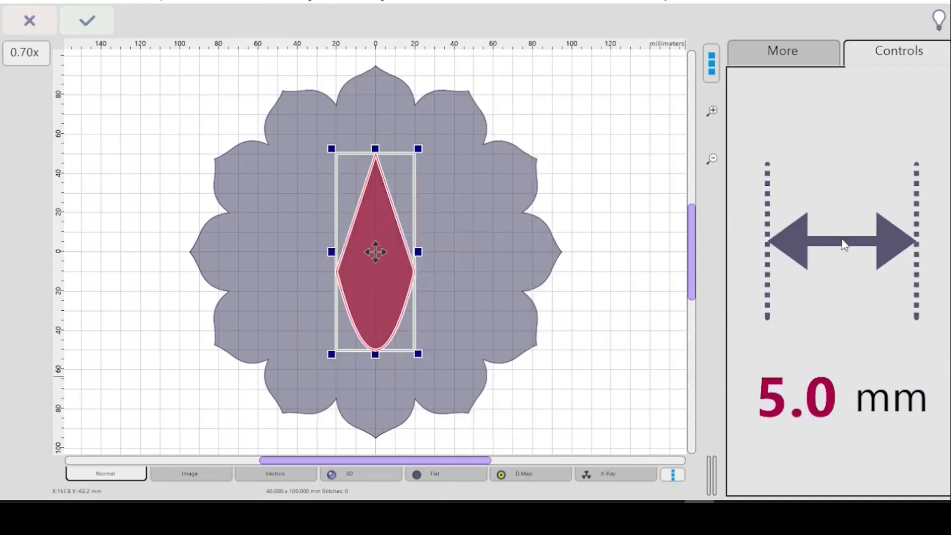
click(843, 244)
click(655, 223)
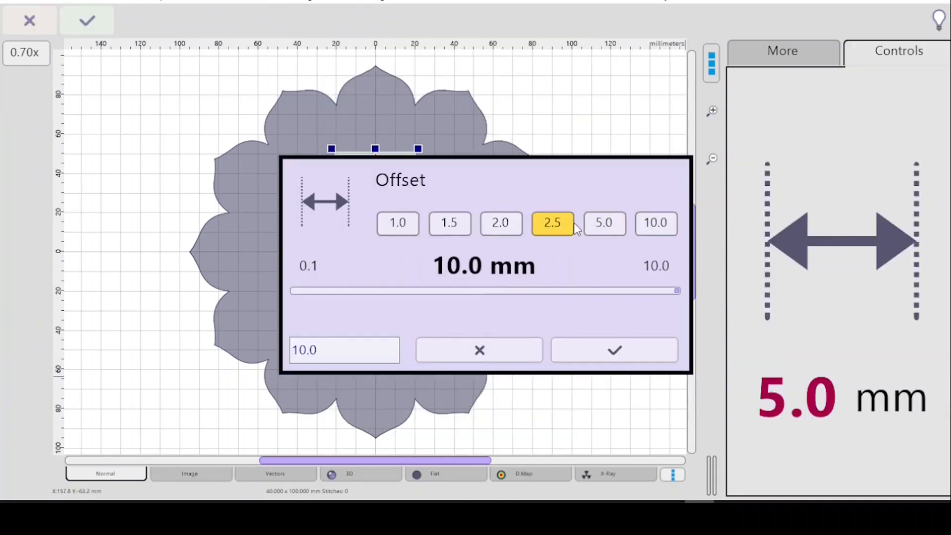
click(618, 350)
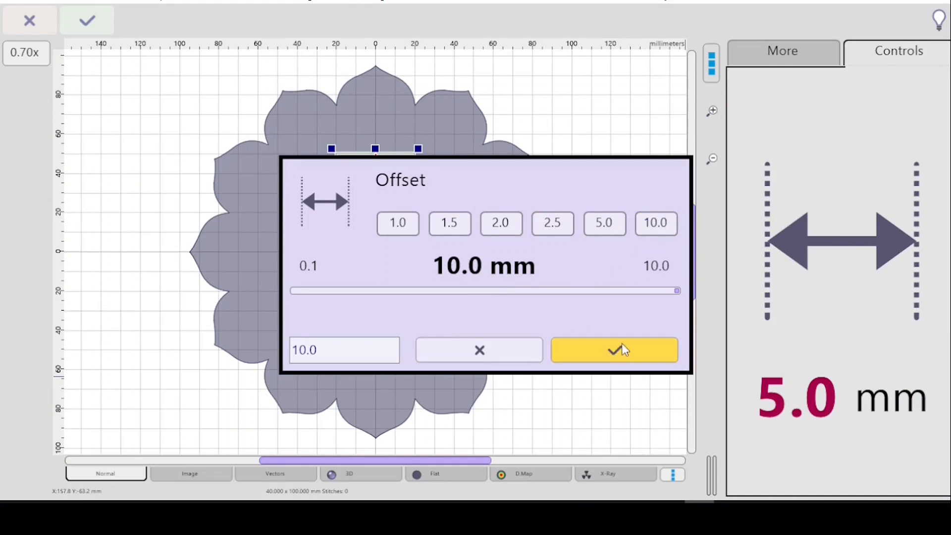
click(89, 20)
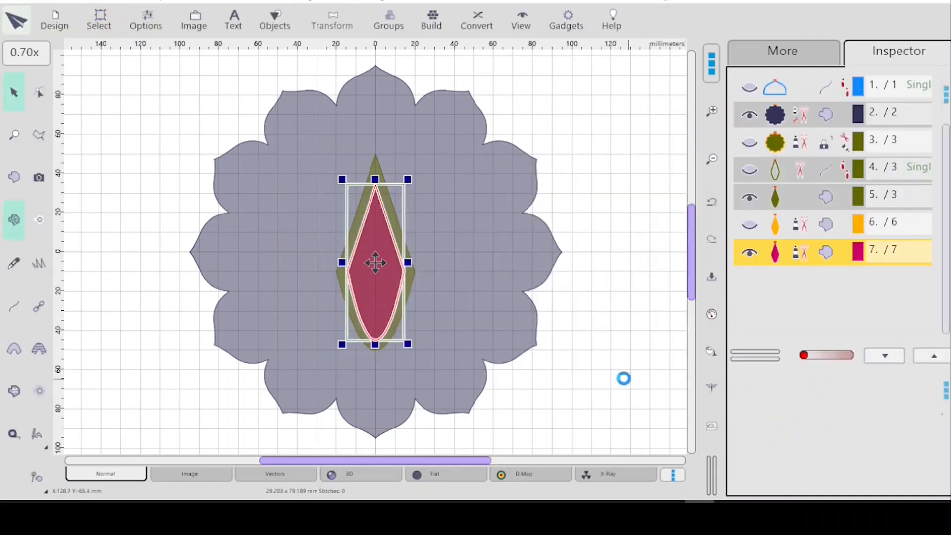
click(619, 378)
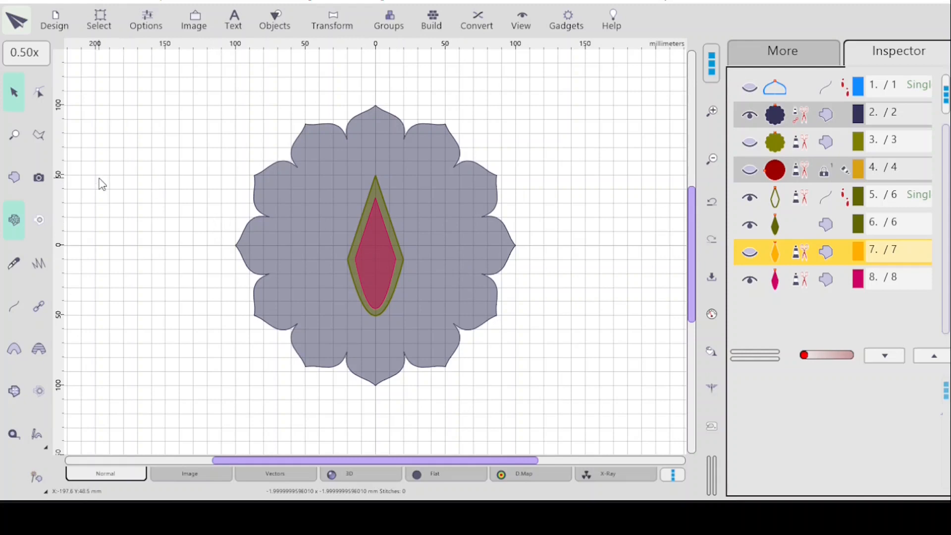
- Draw a six-sided polygon fill about 132 × 152 mm and centre it on the flower
click(13, 179)
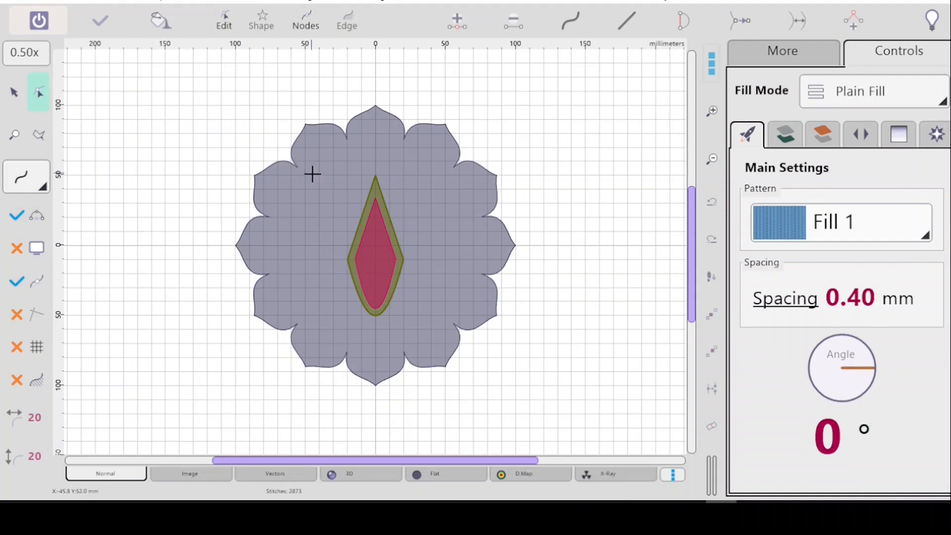
click(257, 21)
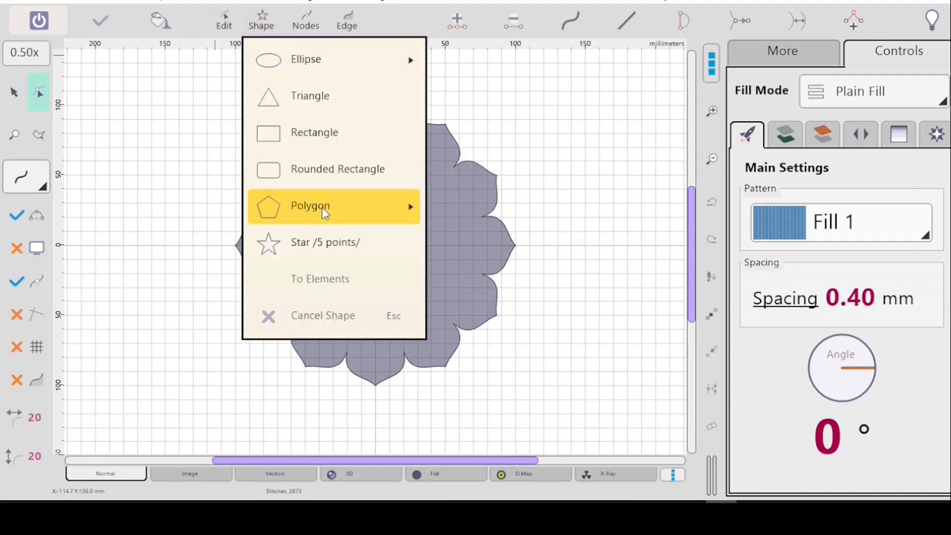
mouse_move(322, 206)
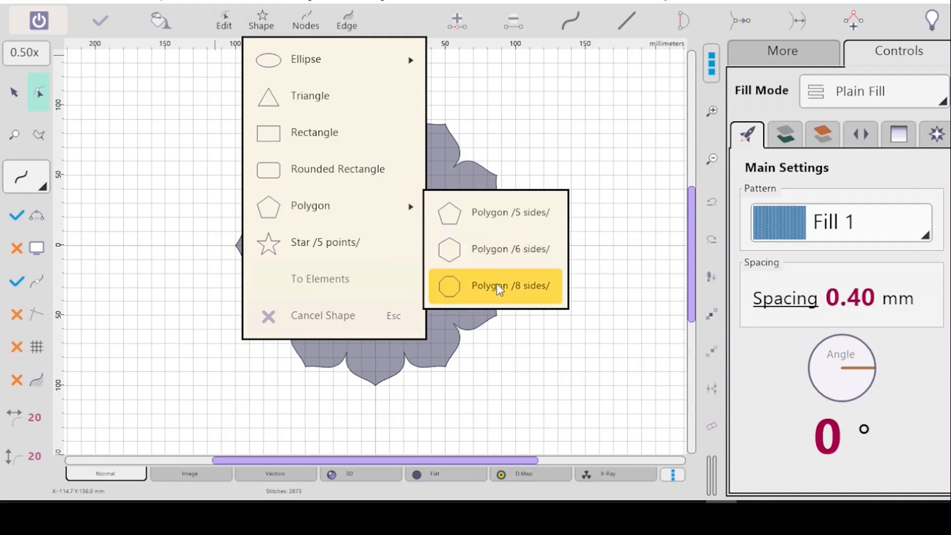
click(491, 254)
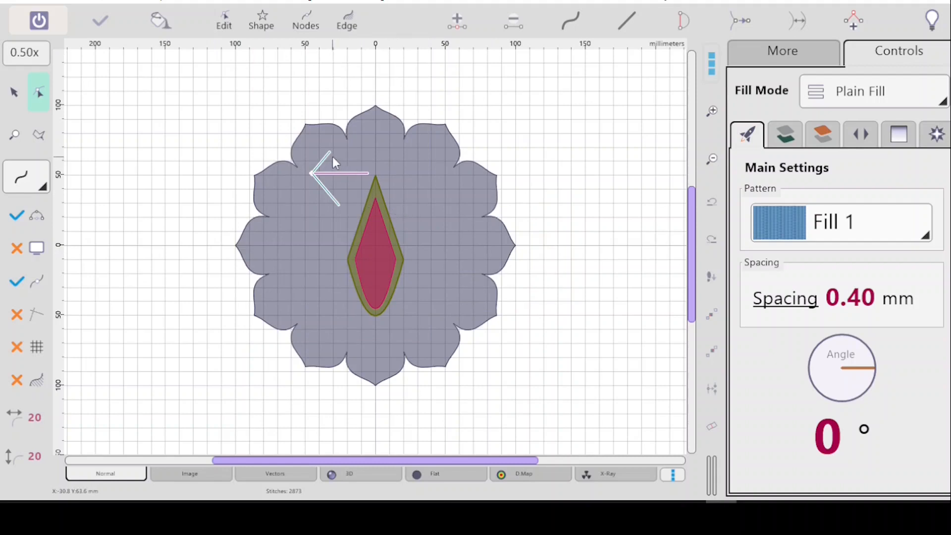
mouse_move(332, 157)
mouse_down()
mouse_move(432, 254)
mouse_move(423, 240)
mouse_move(424, 251)
mouse_up()
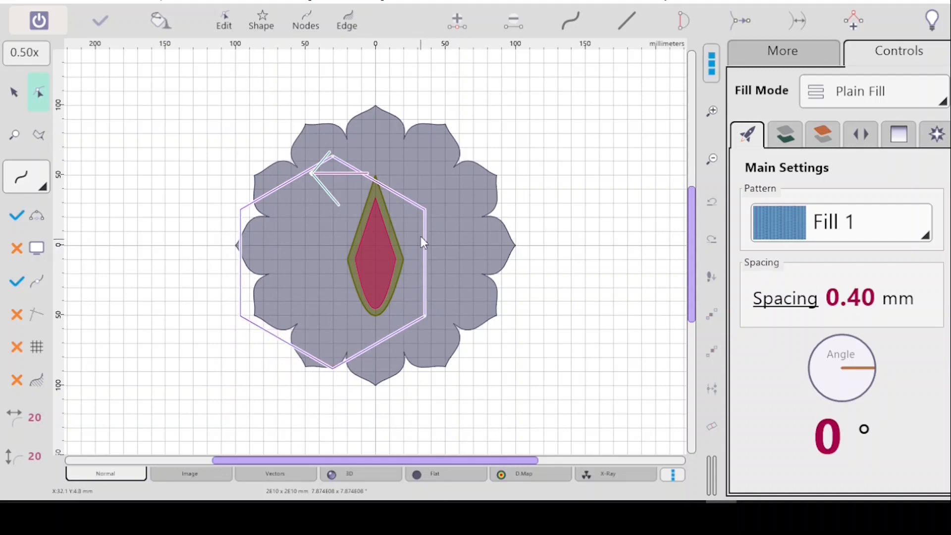
key(Return)
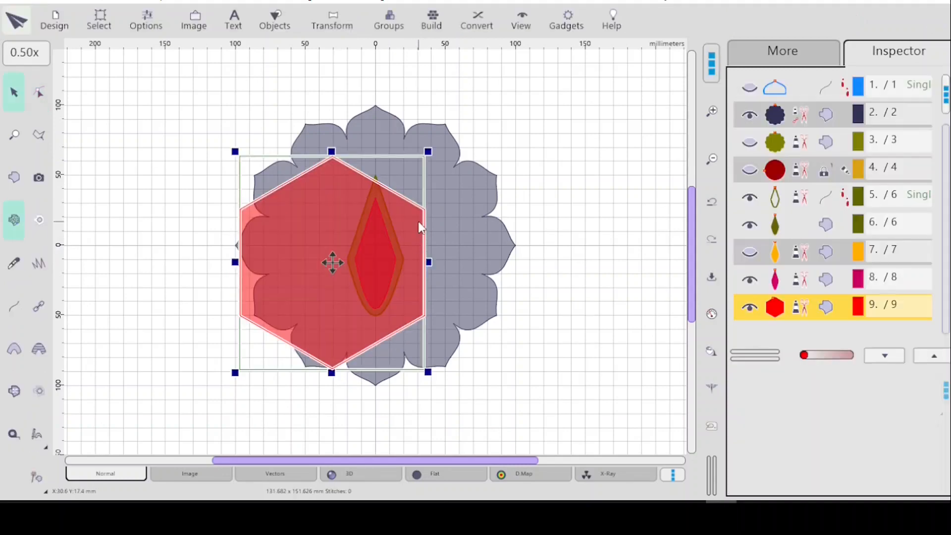
key(ctrl+e)
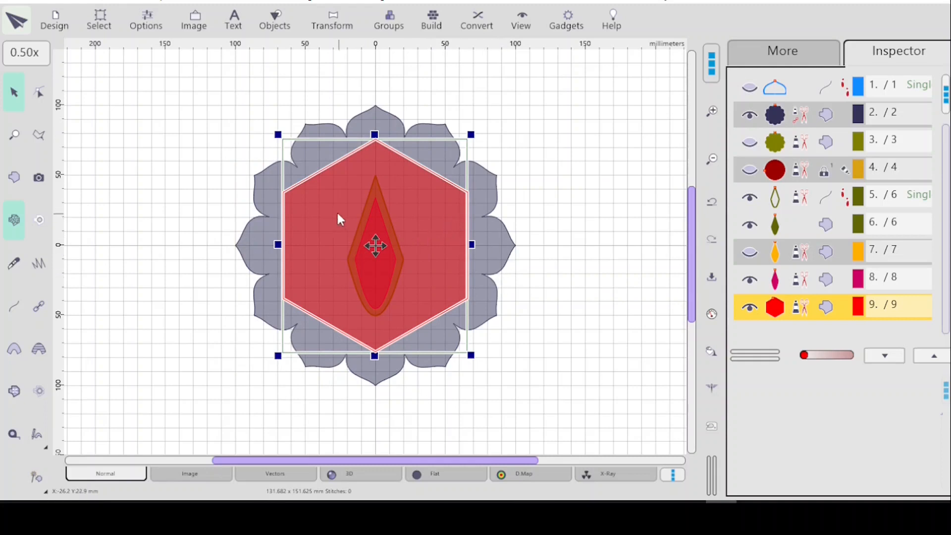
- Duplicate the red hexagon in place and recolor the original dark blue
scroll(331, 203, up, 1)
scroll(332, 207, up, 1)
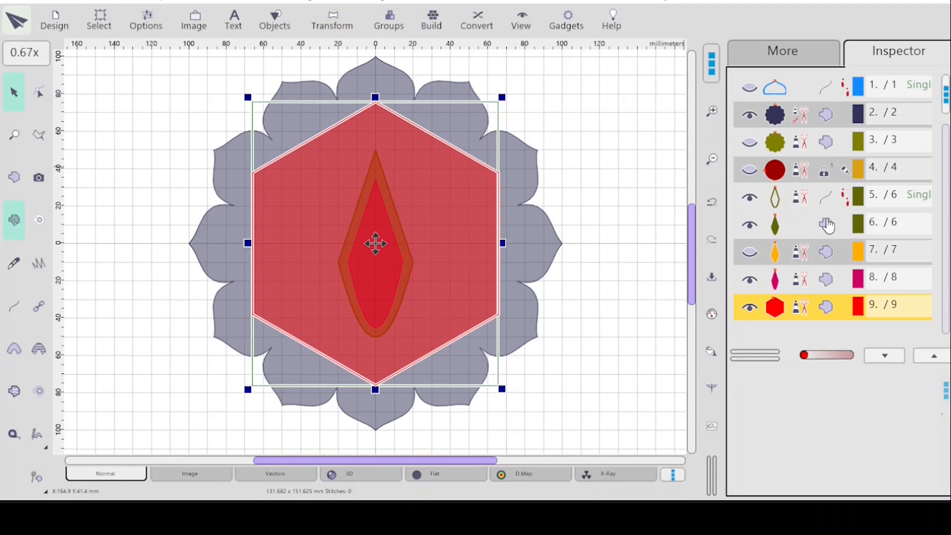
key(ctrl+d)
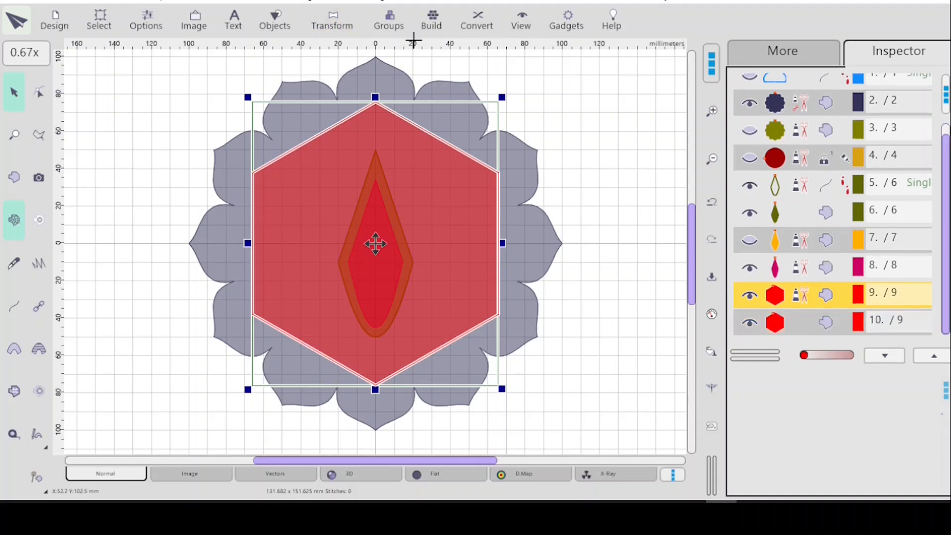
click(785, 51)
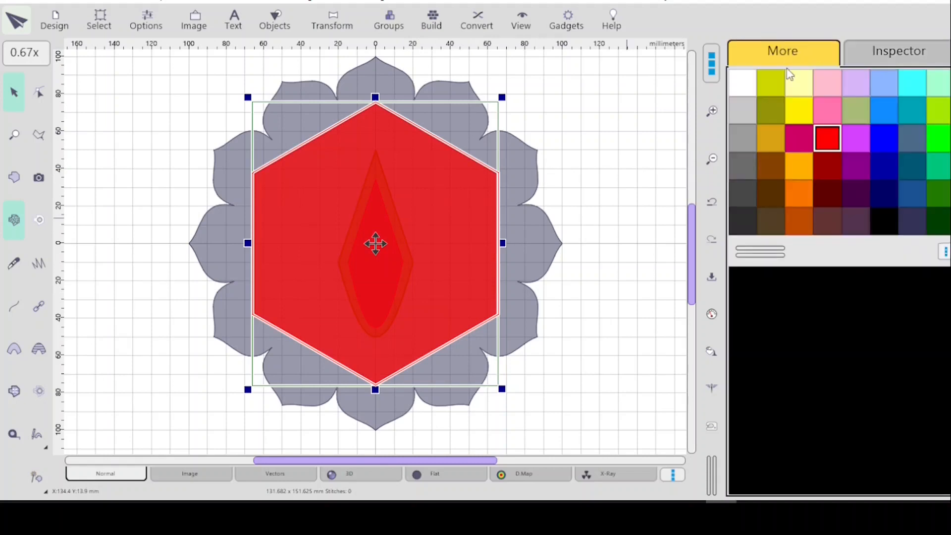
click(914, 193)
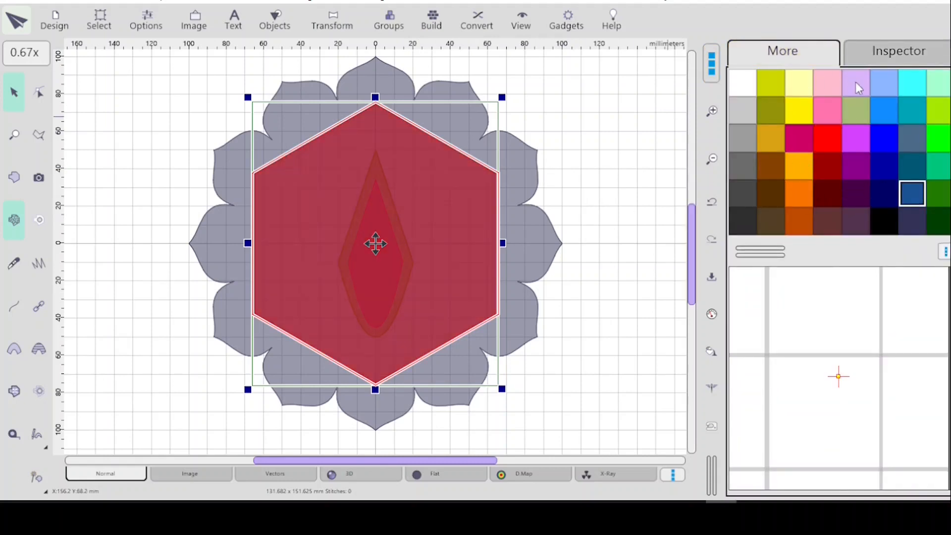
click(886, 57)
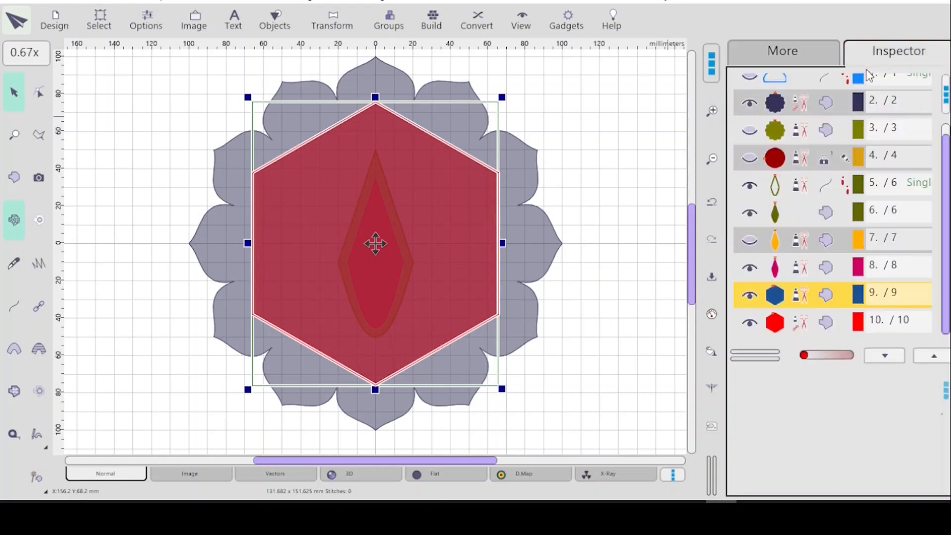
- Scale the red hexagon down proportionally to about 117 × 135 mm and centre it inside the blue one
click(807, 329)
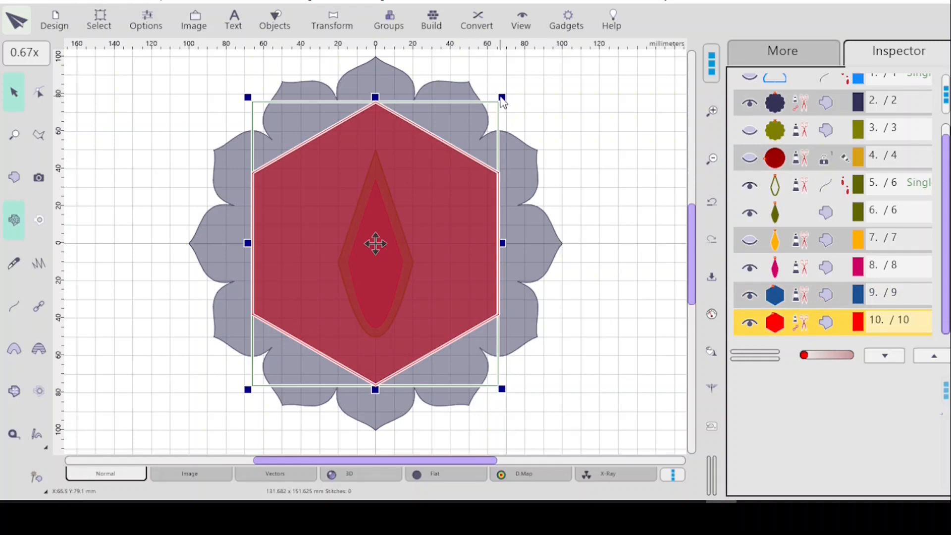
drag(502, 98, 473, 129)
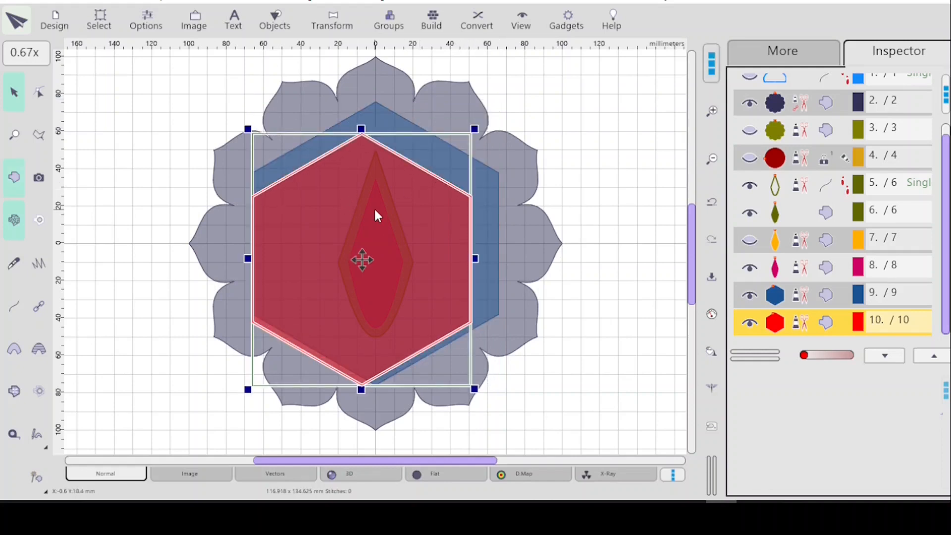
key(ctrl+e)
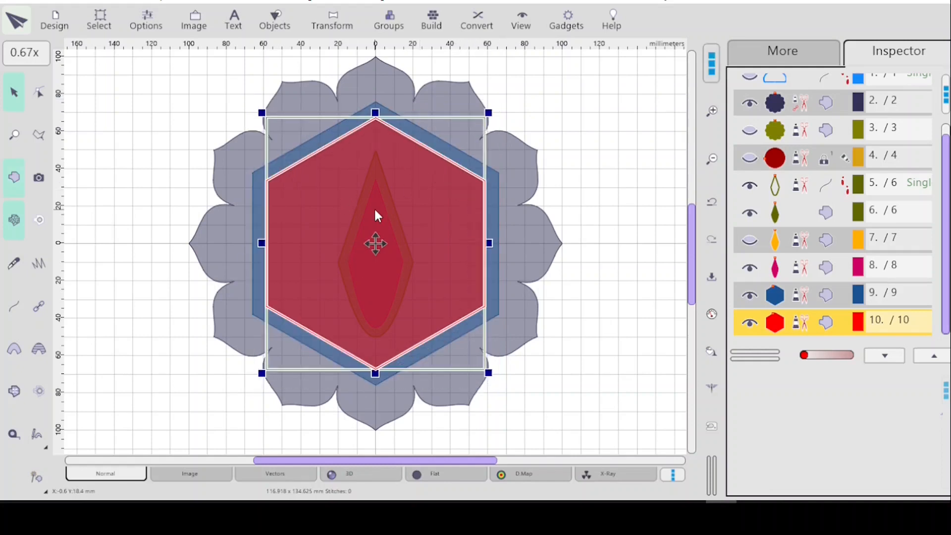
click(643, 272)
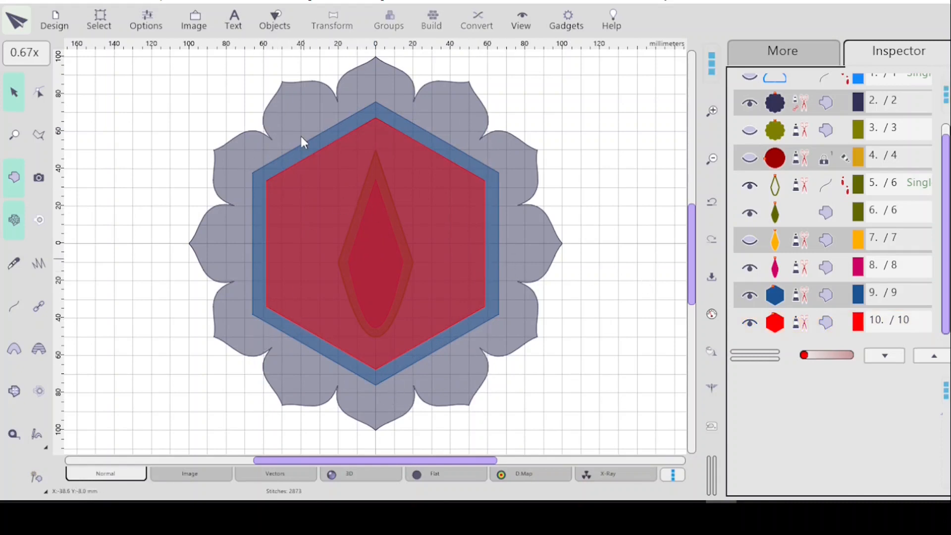
- Duplicate the red hexagon in place and recolor the new copy orange
click(777, 320)
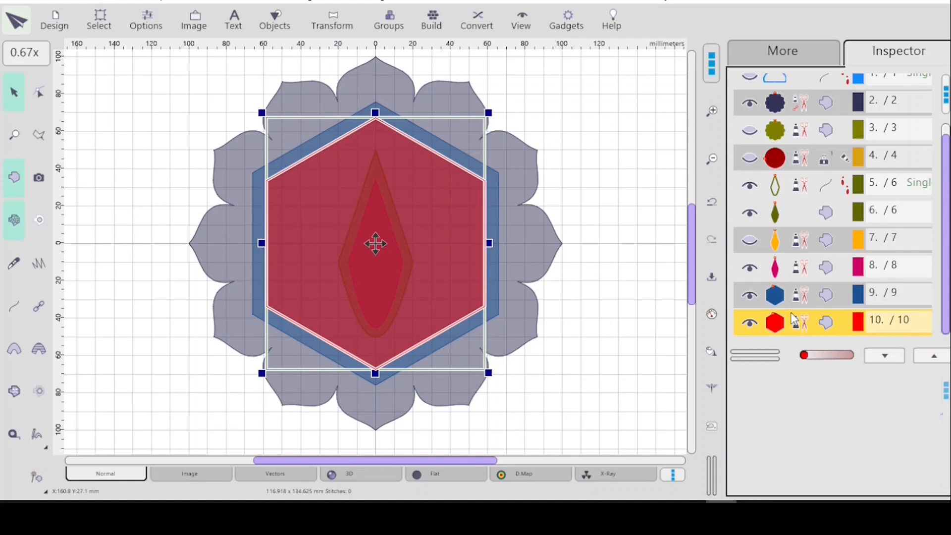
key(ctrl+d)
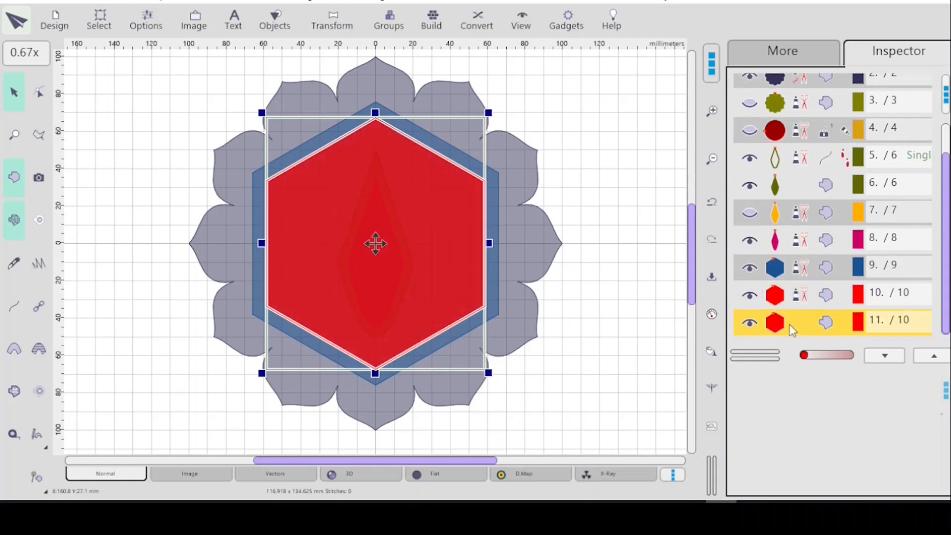
click(787, 55)
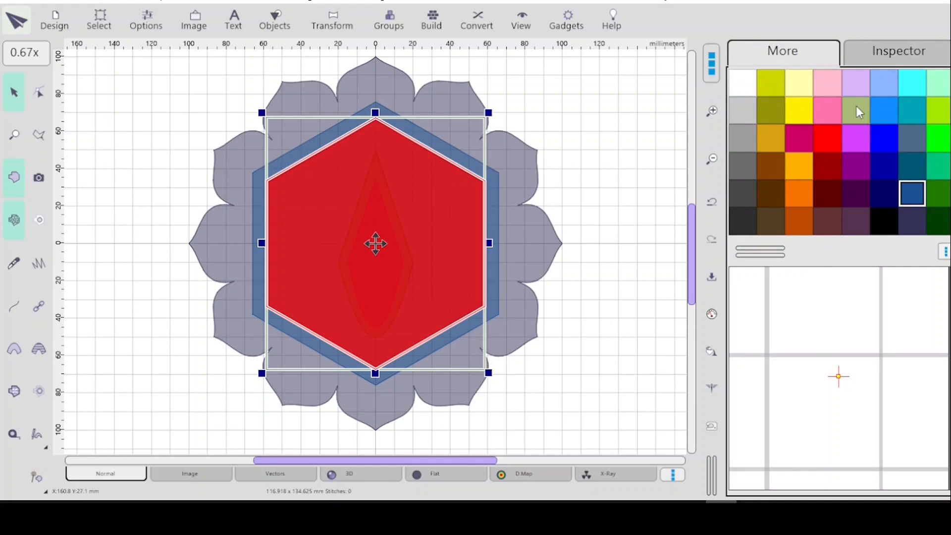
click(800, 159)
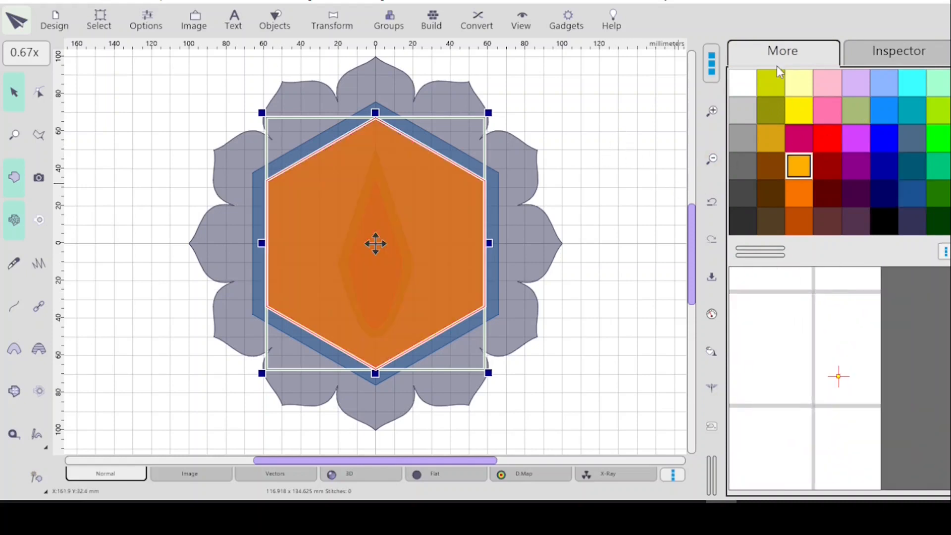
click(880, 56)
click(826, 130)
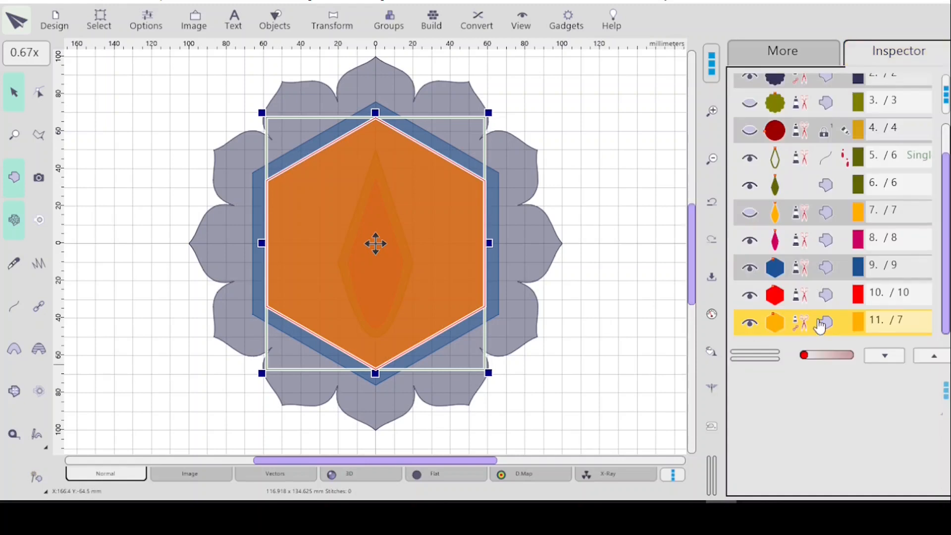
- Shrink the orange hexagon twice with a 10.0 mm offset each time
click(330, 22)
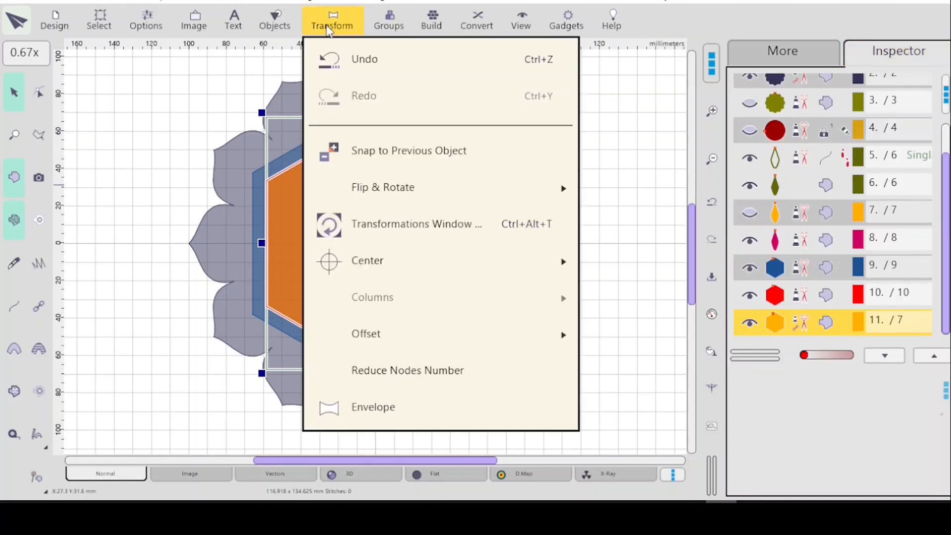
mouse_move(408, 337)
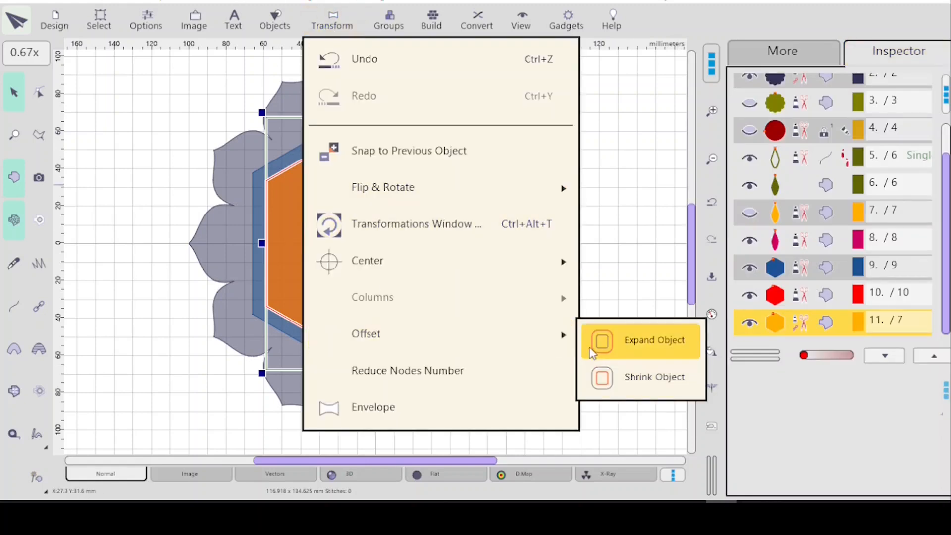
click(630, 386)
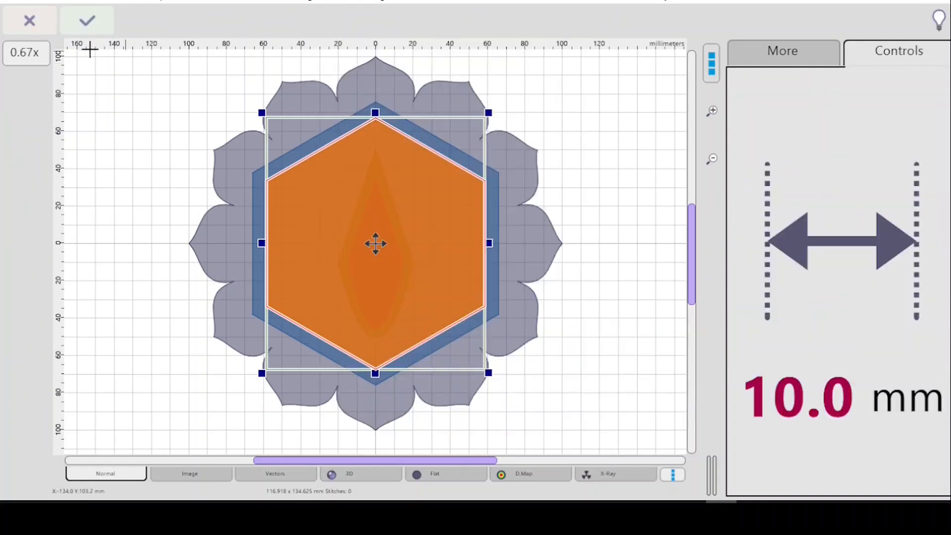
click(89, 20)
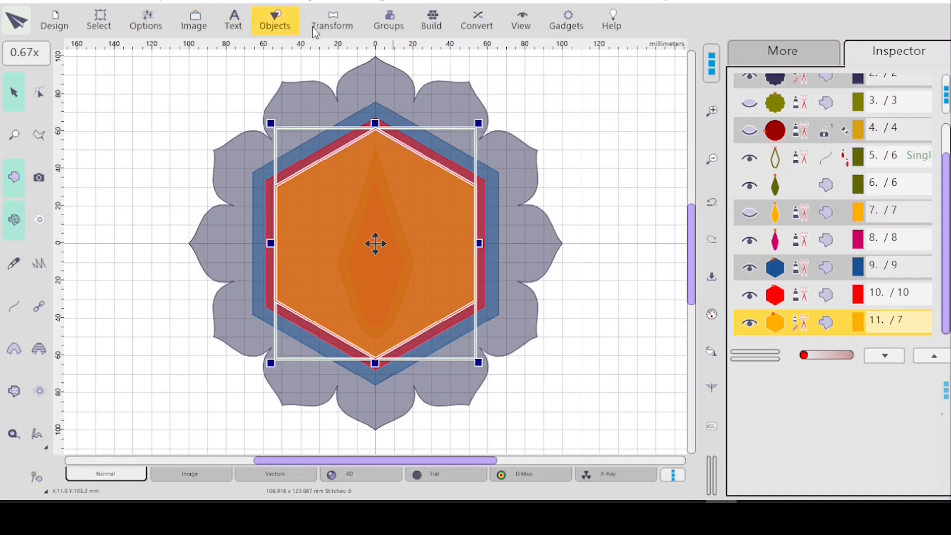
click(330, 23)
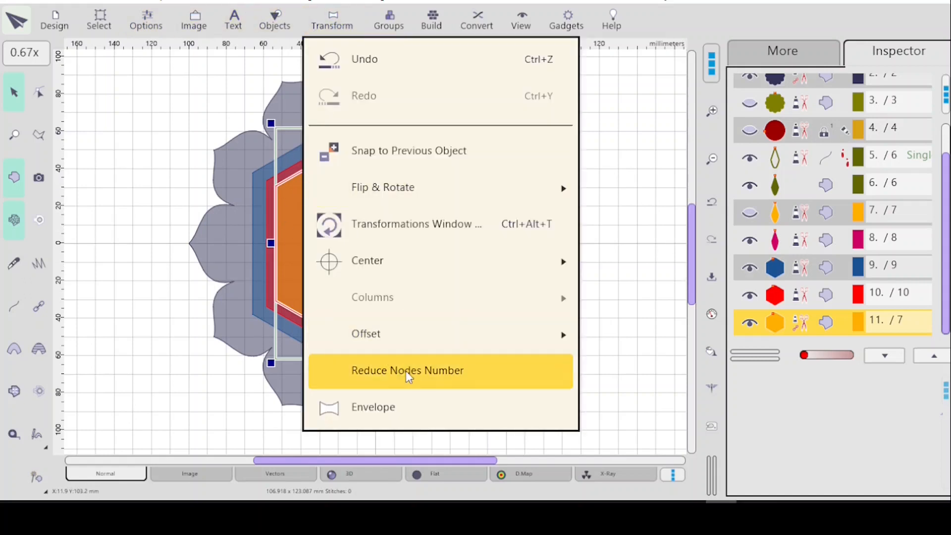
mouse_move(391, 340)
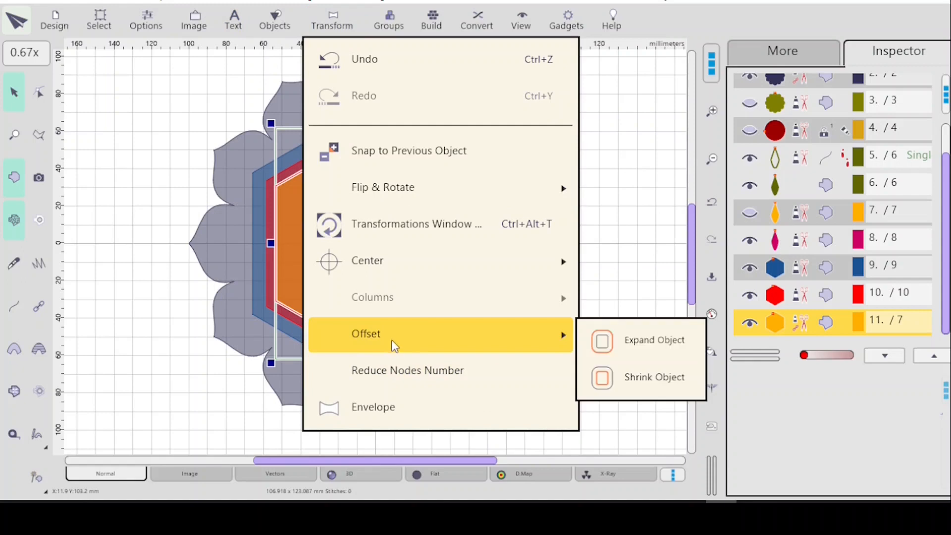
click(629, 376)
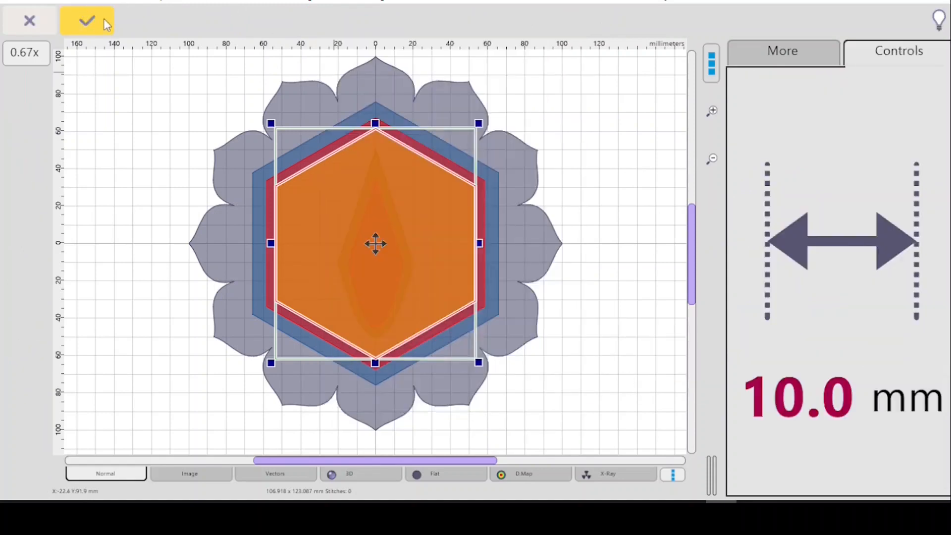
click(104, 20)
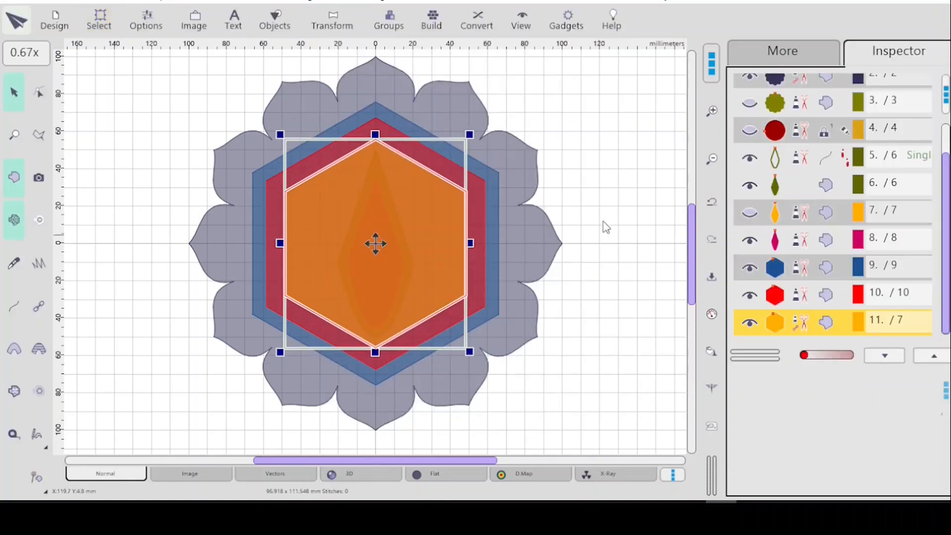
click(632, 244)
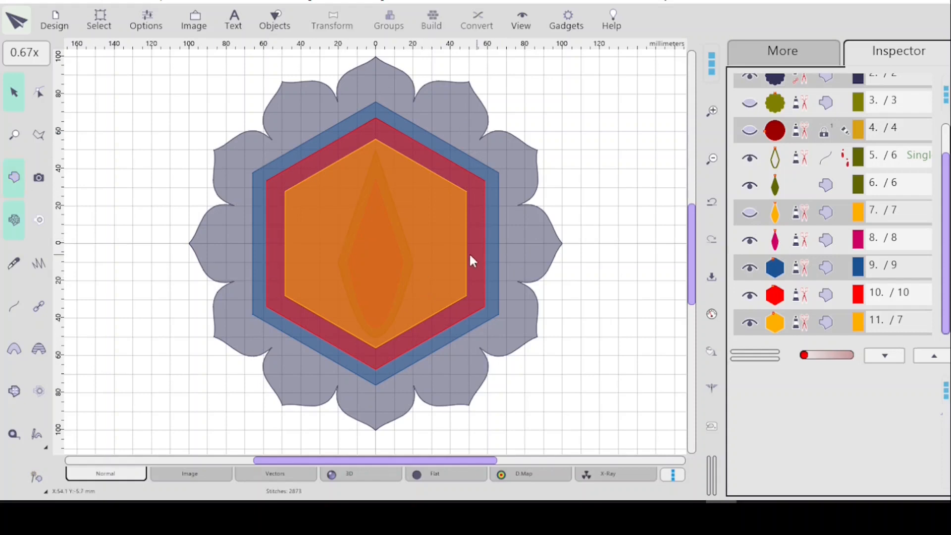
- Delete the blue, red and orange hexagons together
click(802, 268)
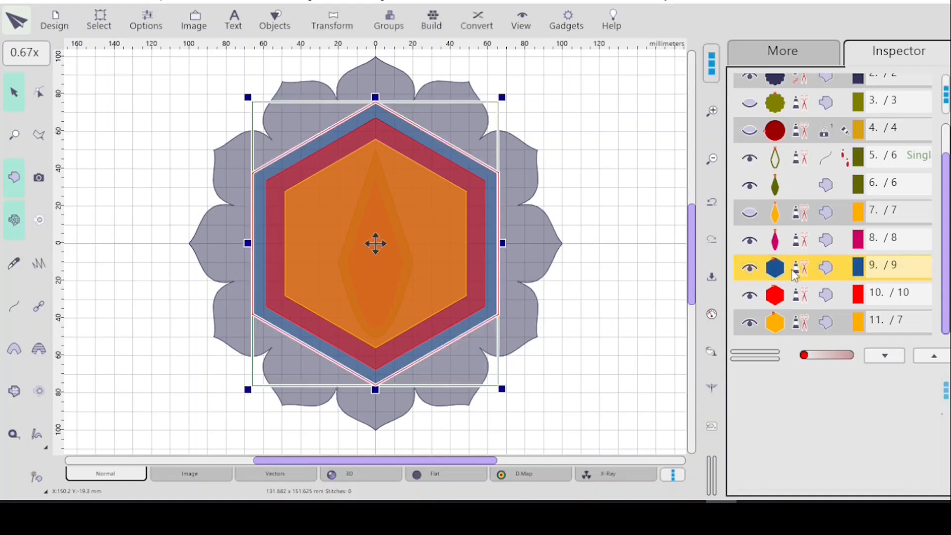
shift+click(804, 320)
key(Delete)
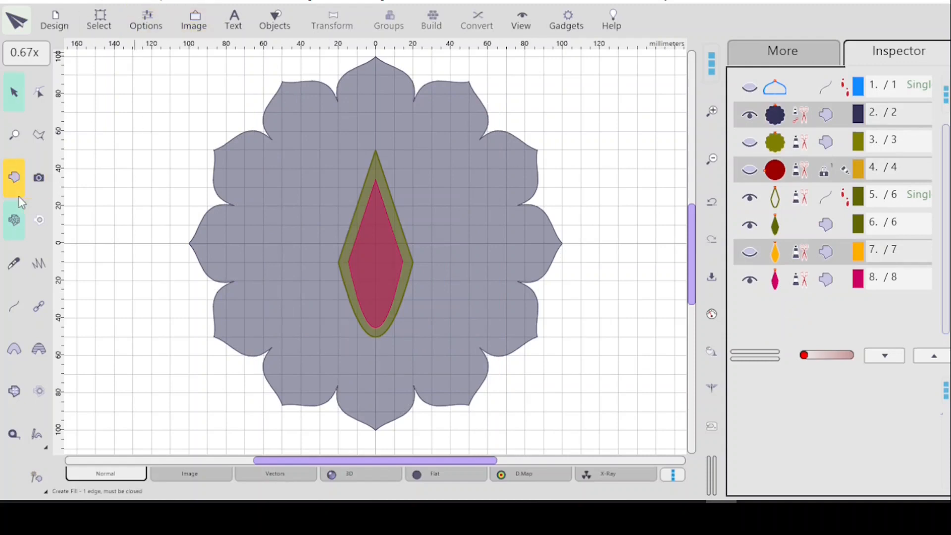
click(15, 183)
click(292, 157)
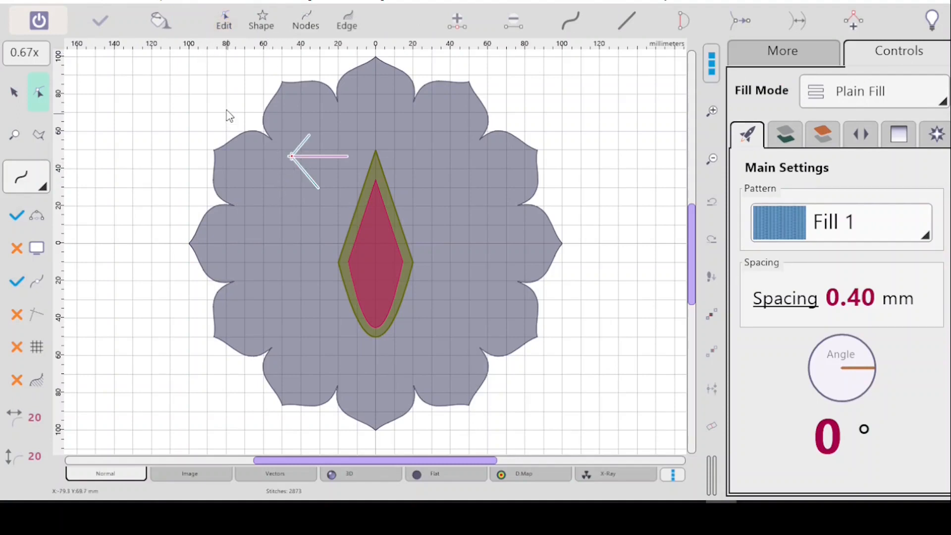
key(Escape)
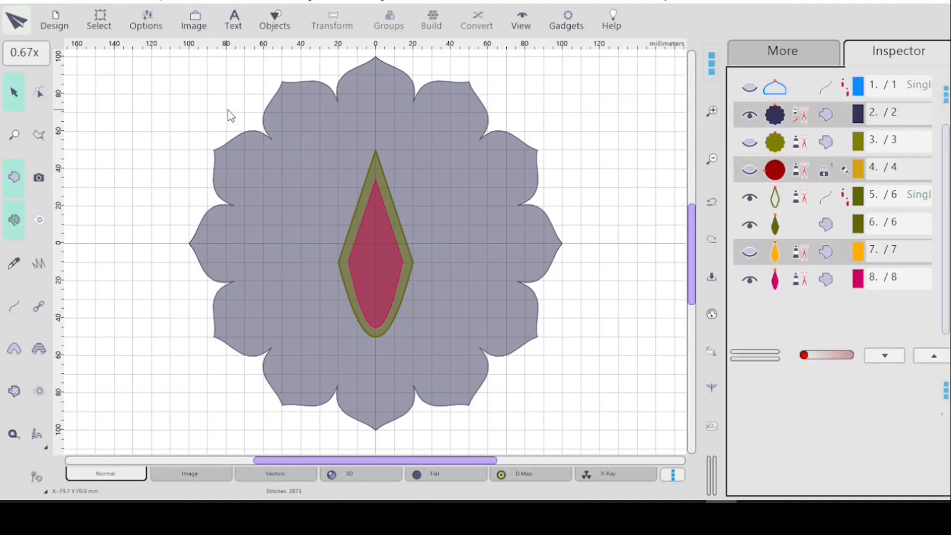
- Draw a five-sided polygon as a Plain Fill shape, about 154 × 146 mm, over the flower
click(15, 184)
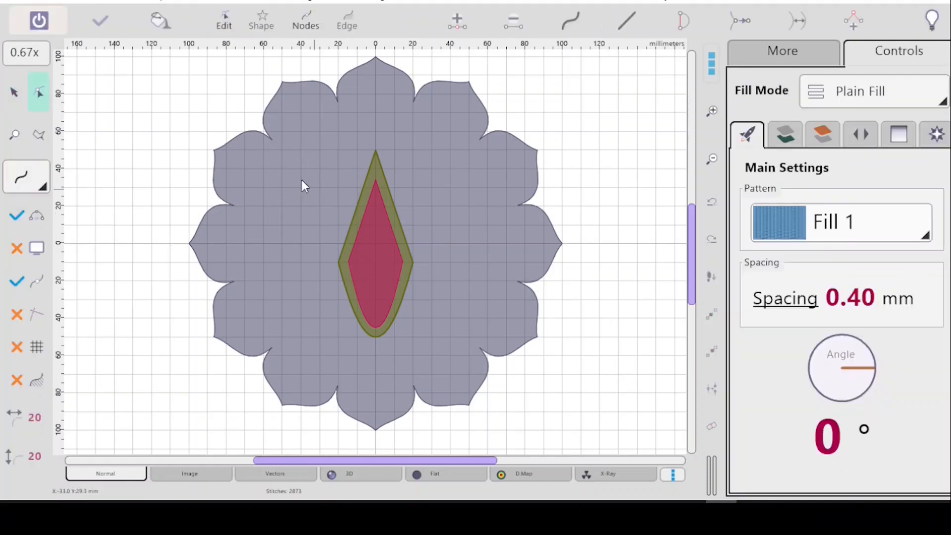
click(261, 20)
mouse_move(317, 218)
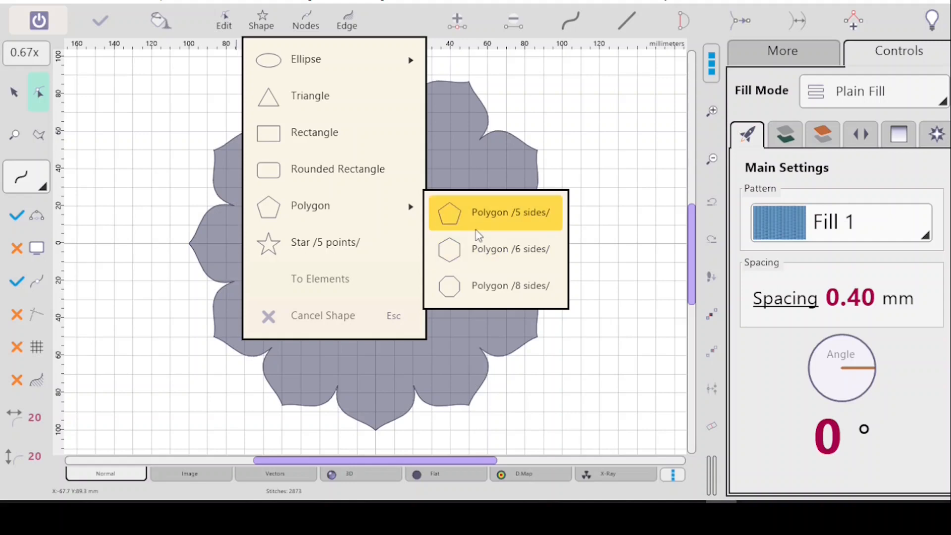
click(494, 210)
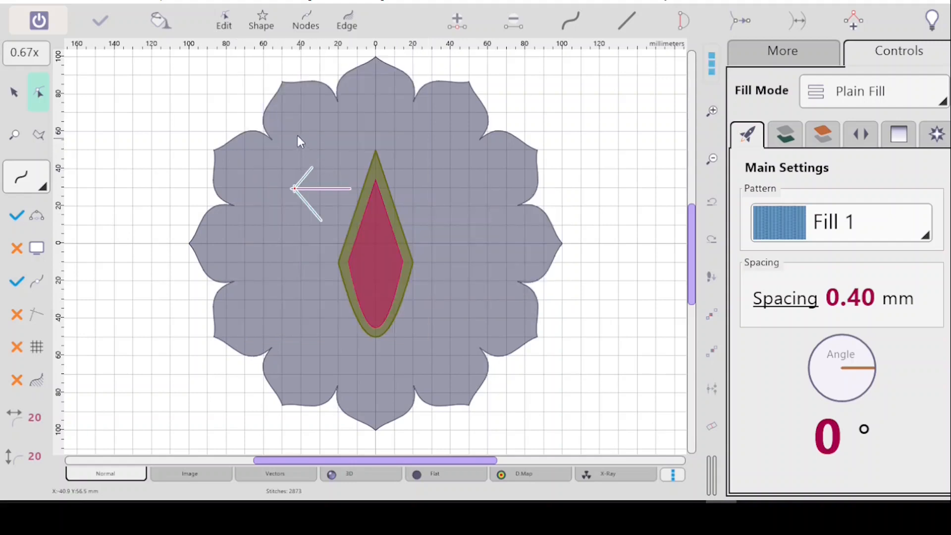
drag(298, 133, 406, 239)
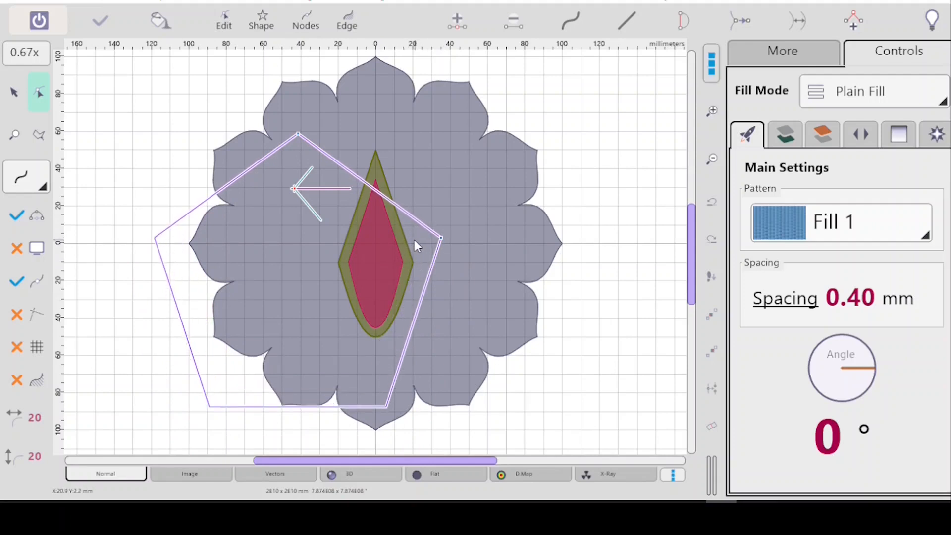
key(Escape)
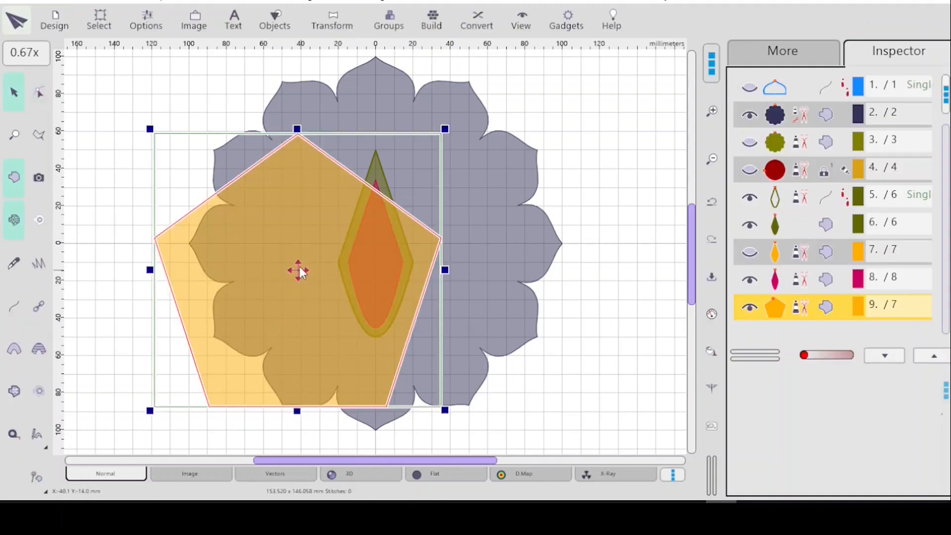
- Move the orange pentagon so that it is centred on the flower at the design's origin
drag(298, 269, 370, 231)
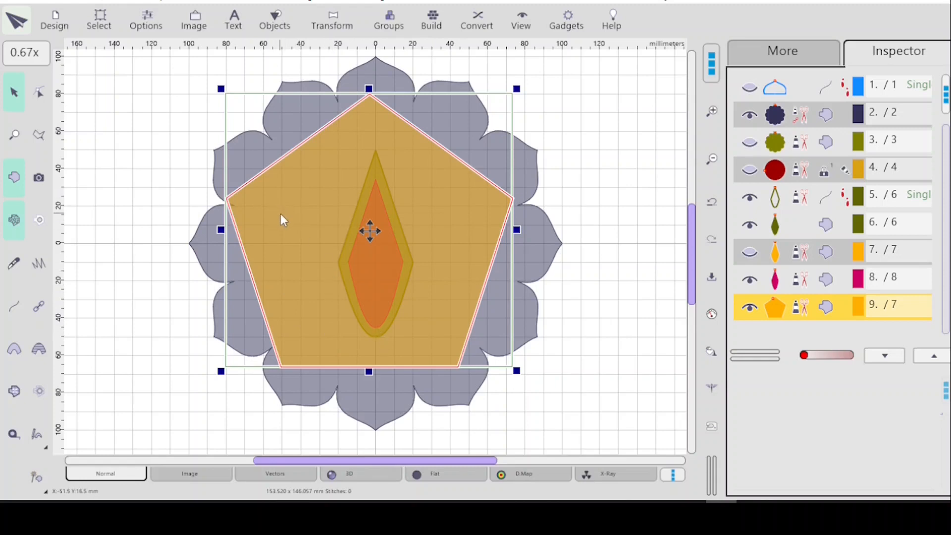
scroll(346, 161, down, 1)
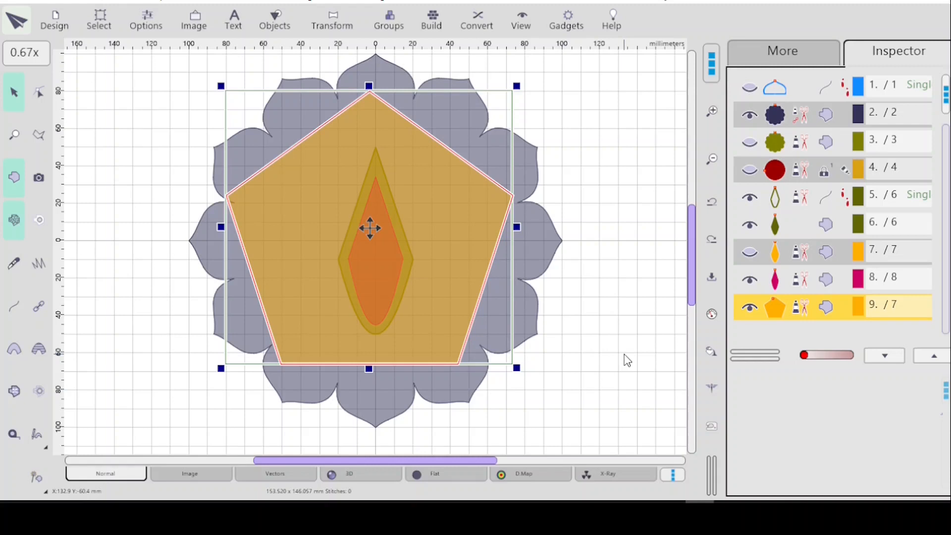
drag(370, 228, 375, 241)
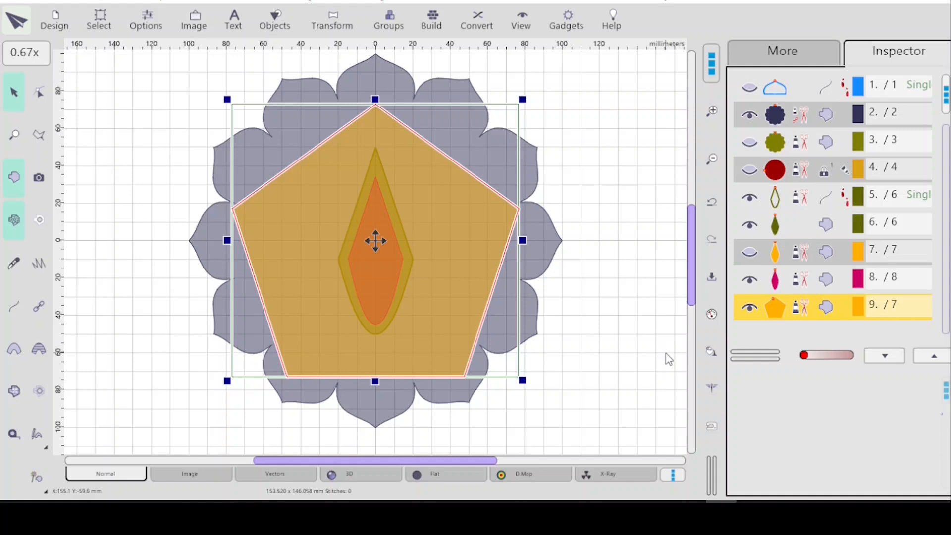
- Duplicate the orange pentagon in place and recolor the copy teal green
key(ctrl+d)
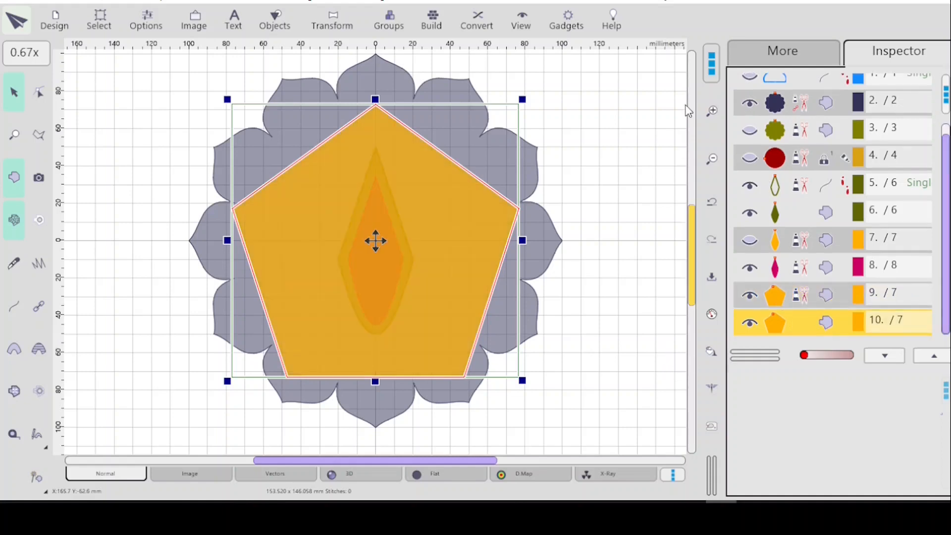
click(791, 54)
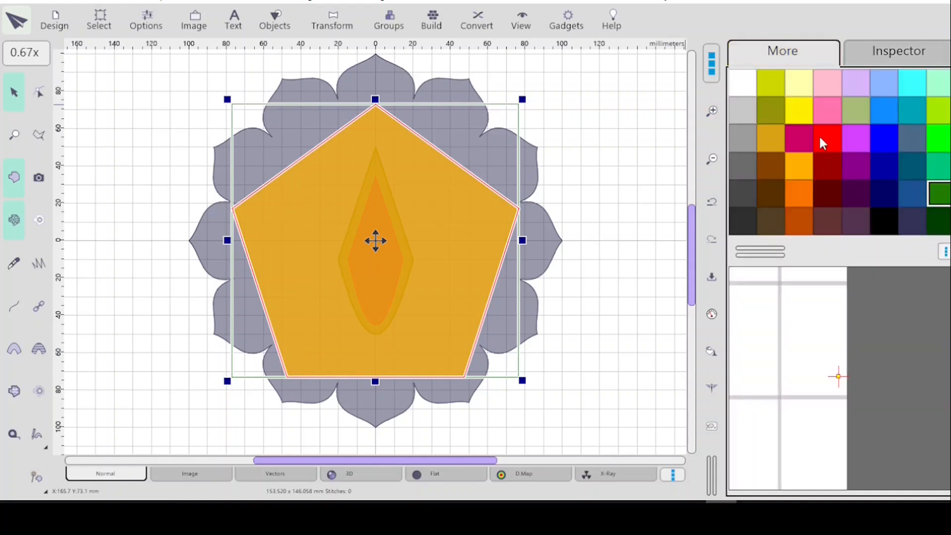
click(938, 166)
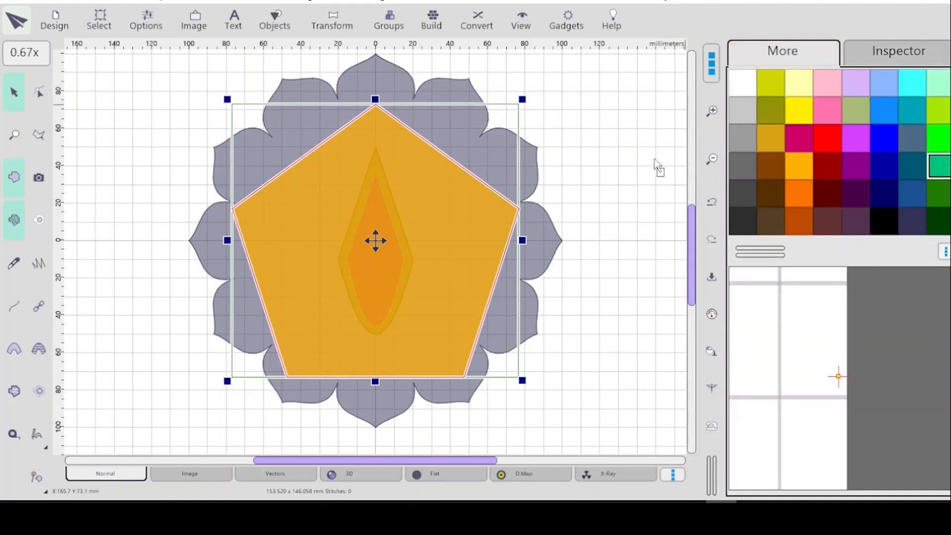
click(885, 48)
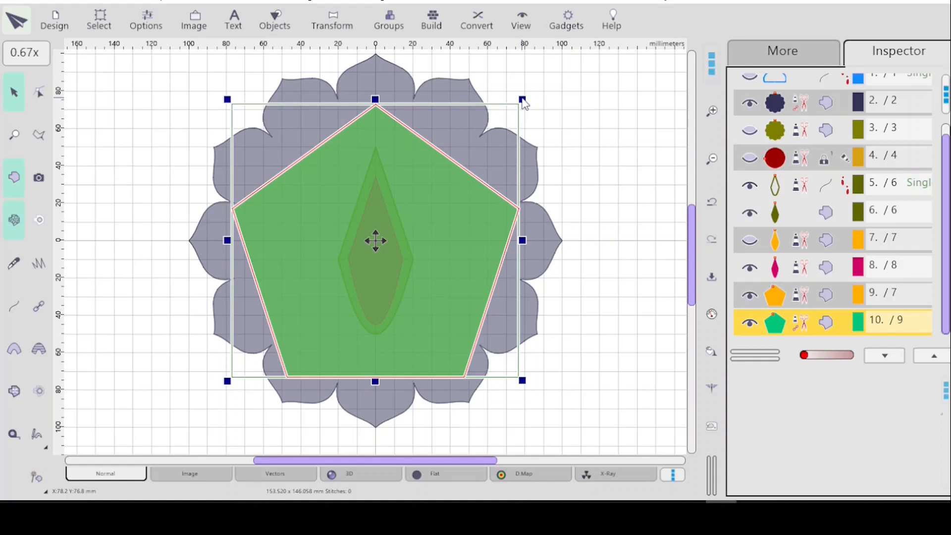
- Scale the green pentagon down proportionally to about 128 × 122 mm and centre it inside the orange one
drag(523, 101, 481, 151)
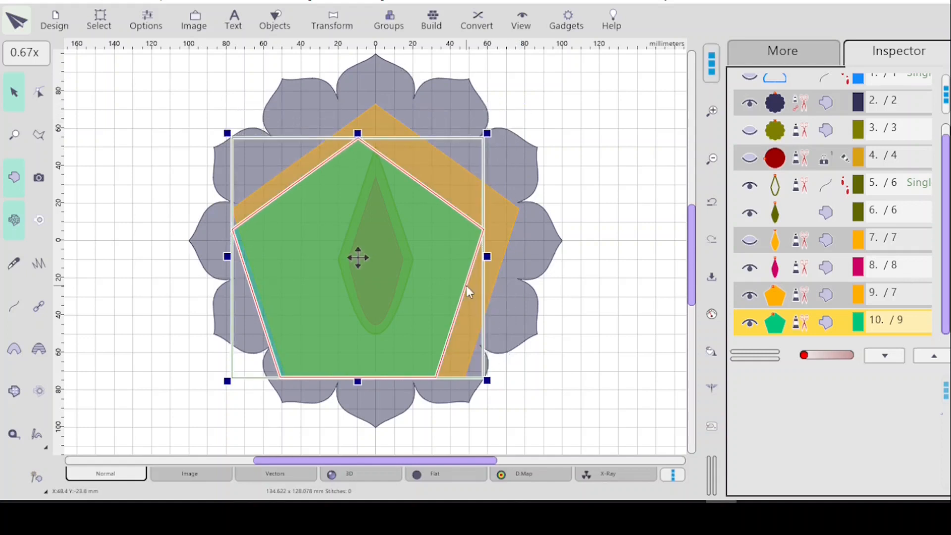
key(ctrl+shift+c)
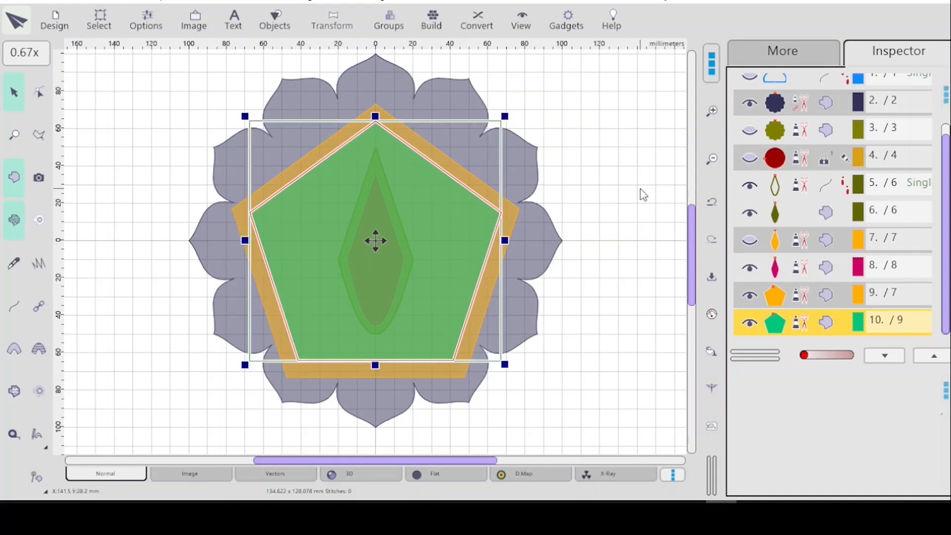
click(642, 238)
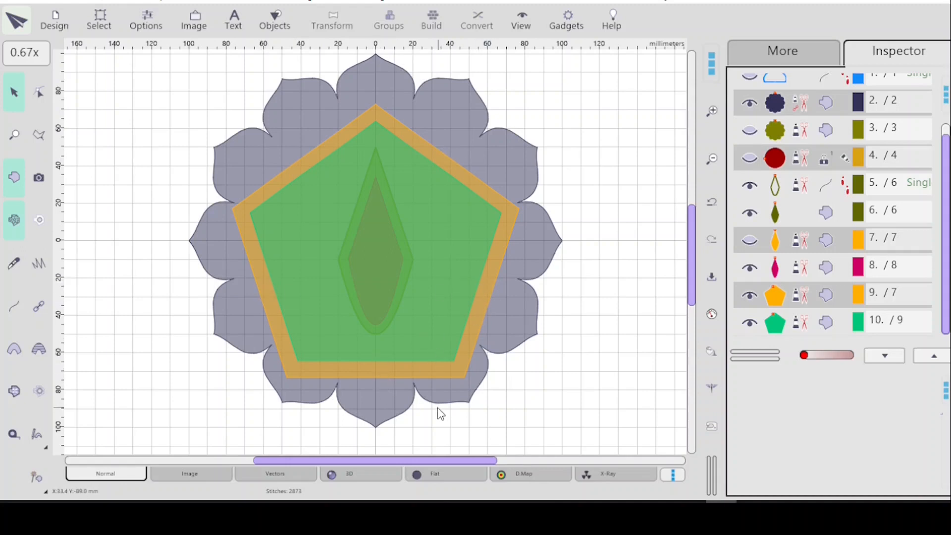
click(451, 228)
drag(504, 116, 490, 128)
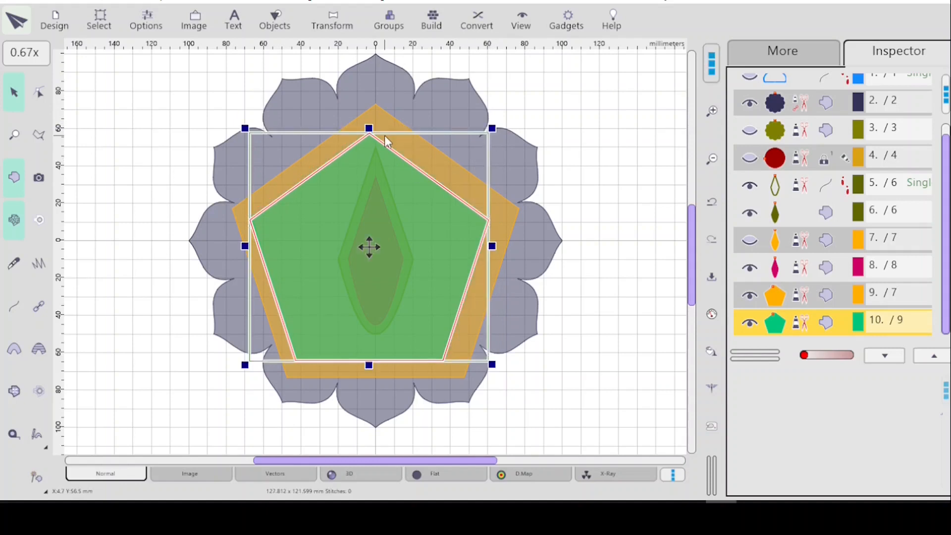
key(c)
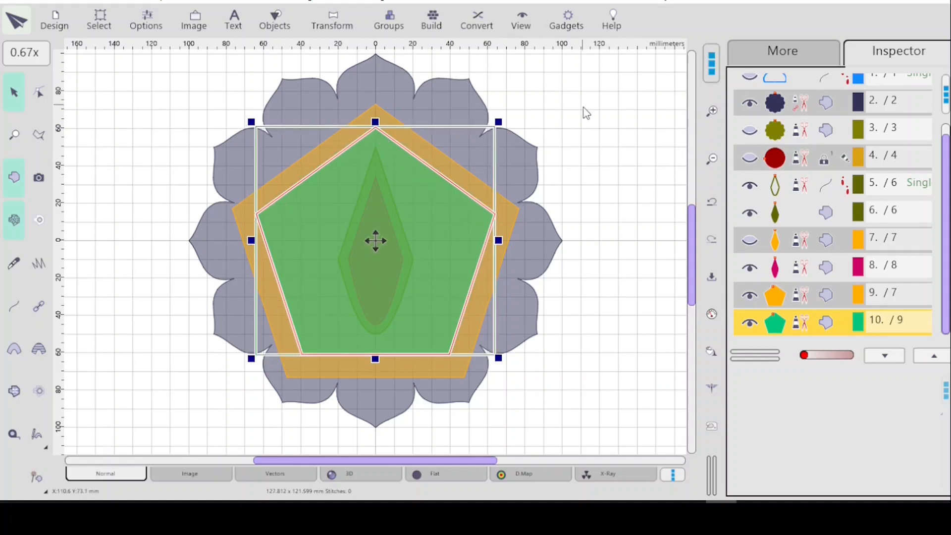
click(598, 151)
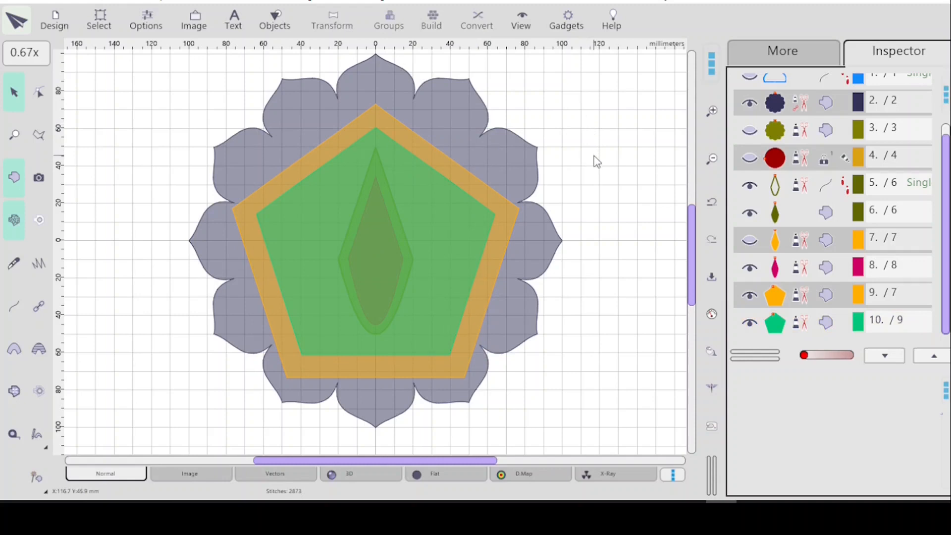
- Duplicate the outer orange pentagon in place and recolor the new copy dark navy blue
click(791, 301)
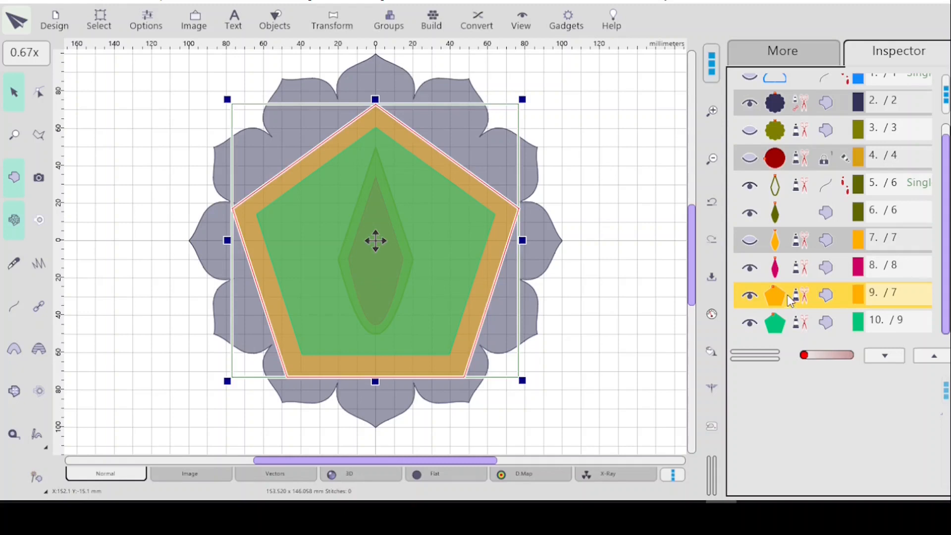
key(ctrl+d)
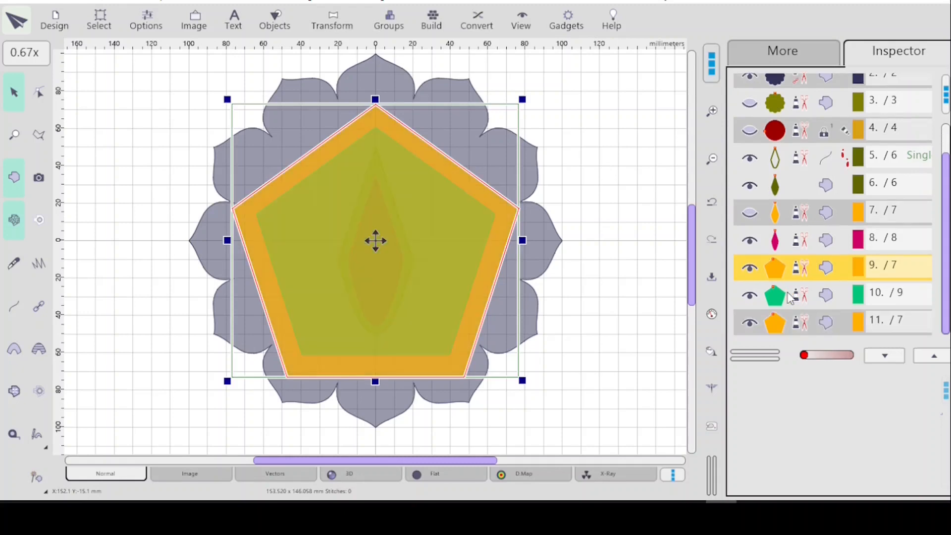
click(806, 322)
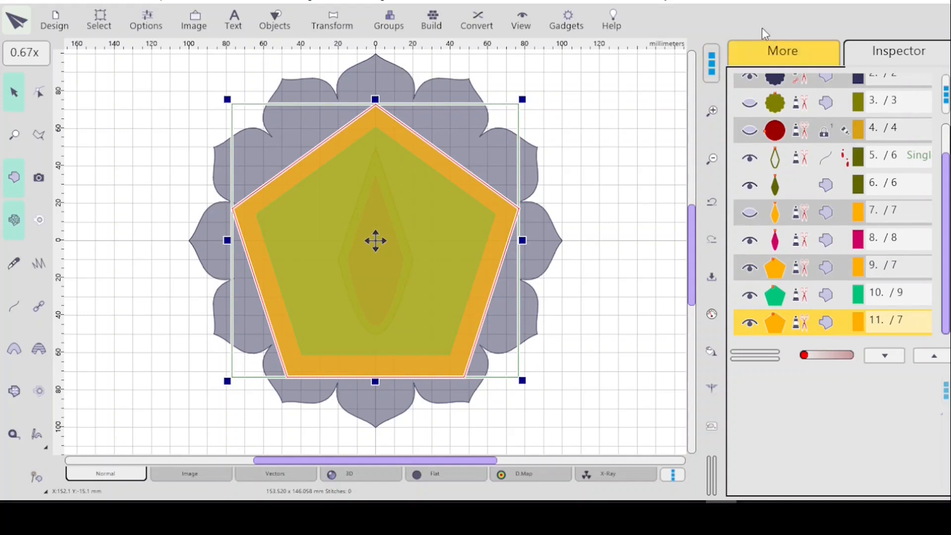
click(782, 52)
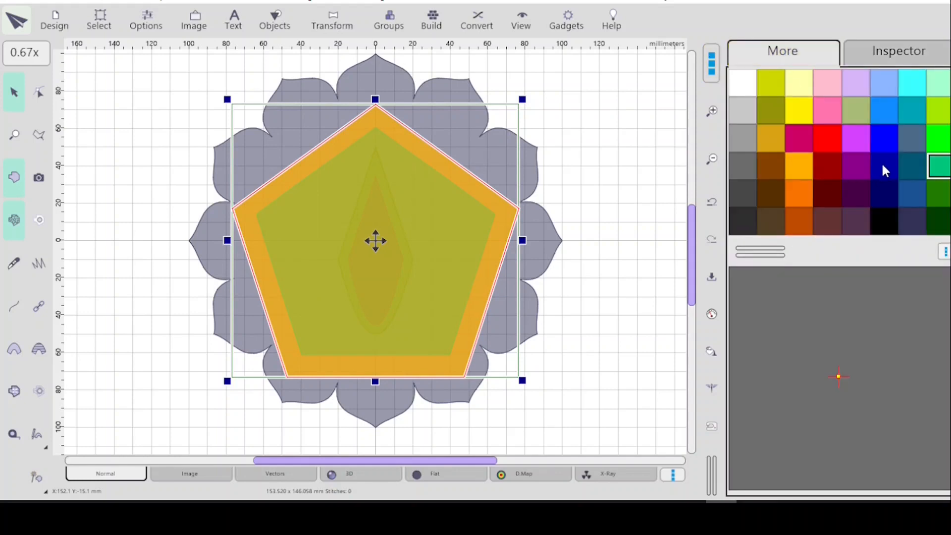
click(883, 193)
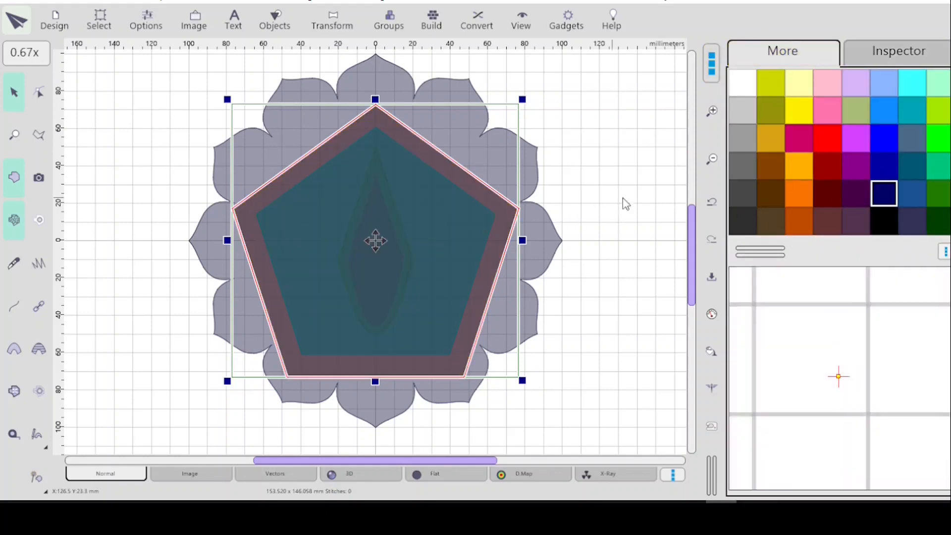
click(893, 58)
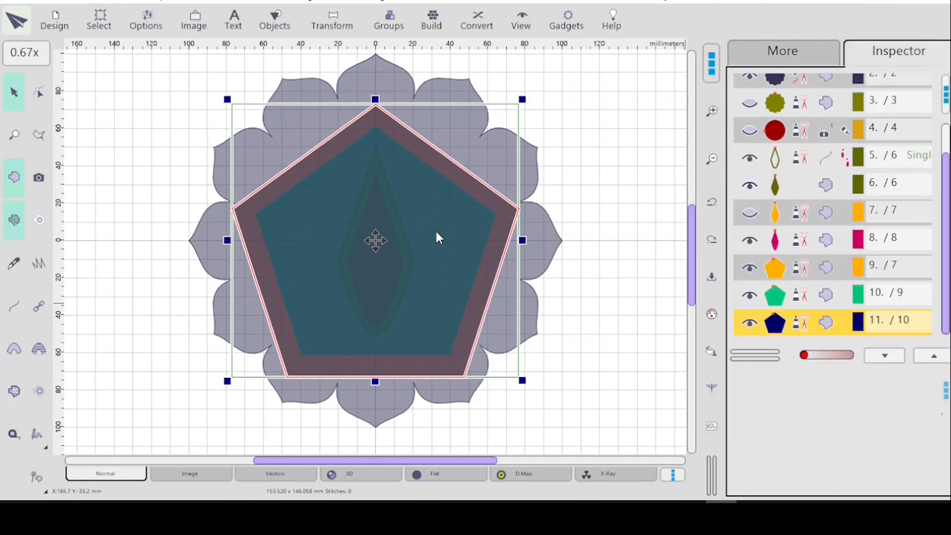
- Hide the green pentagon and shrink the navy blue pentagon with a 10.0 mm offset
click(750, 296)
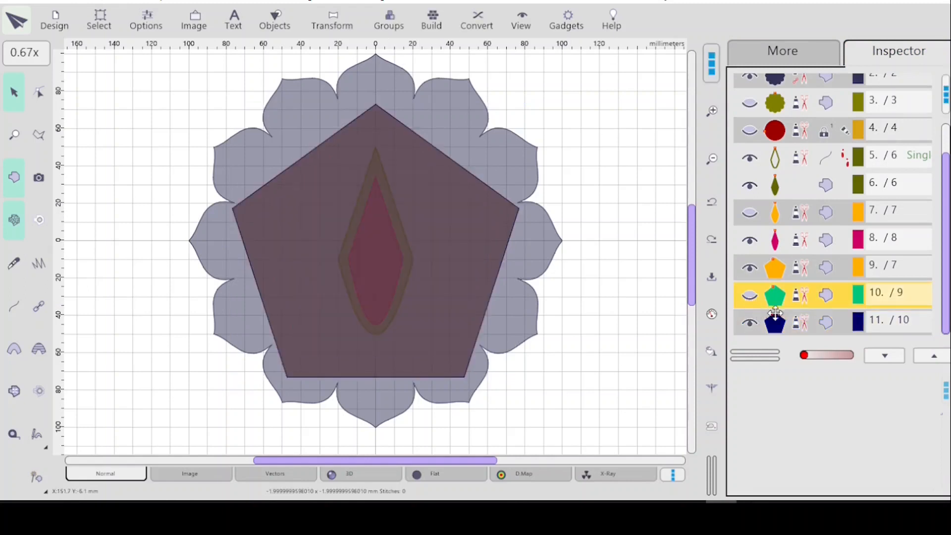
click(796, 330)
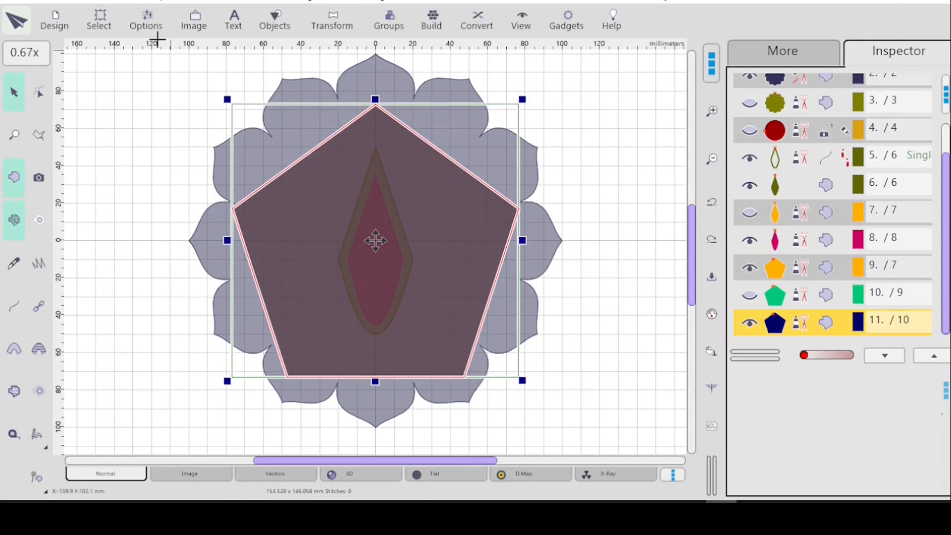
click(329, 22)
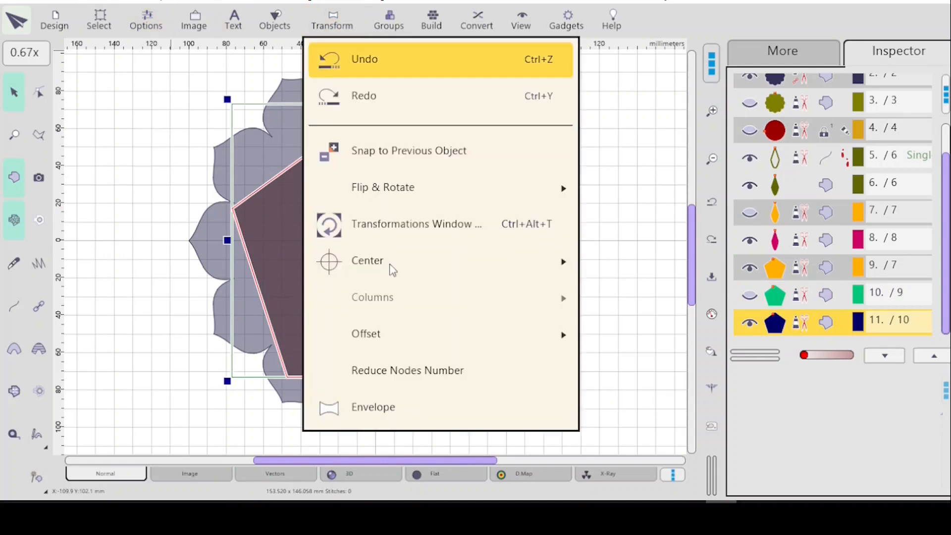
mouse_move(414, 338)
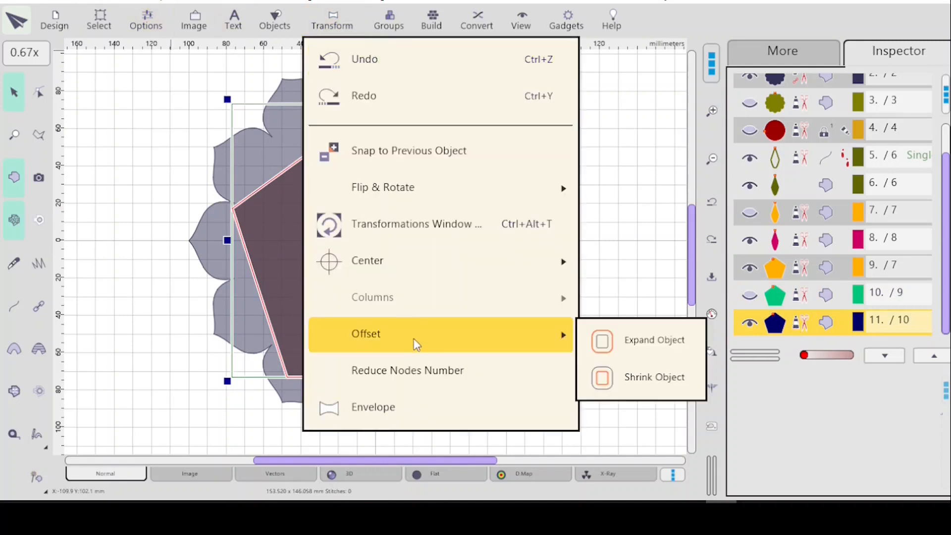
click(638, 380)
click(87, 23)
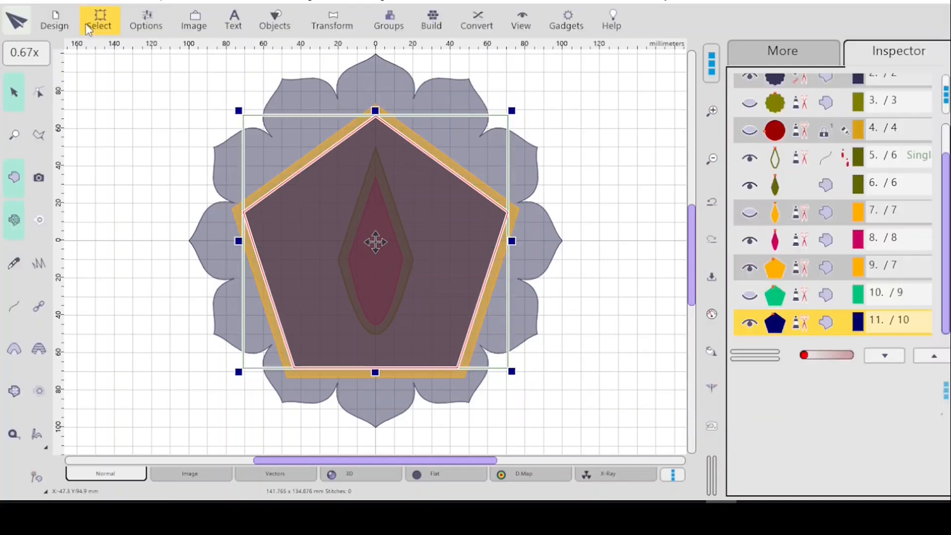
click(614, 227)
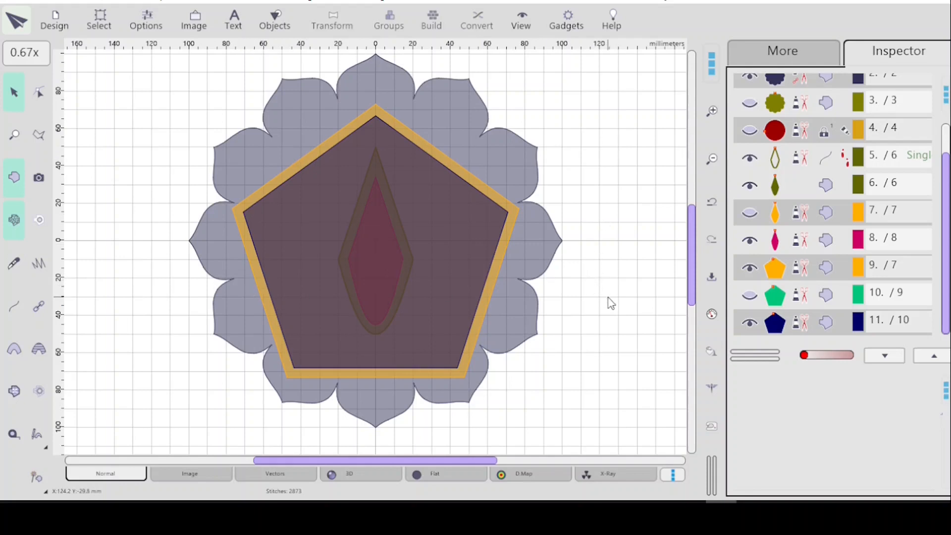
- Shrink the navy blue pentagon a second time with a 10.0 mm offset
click(795, 324)
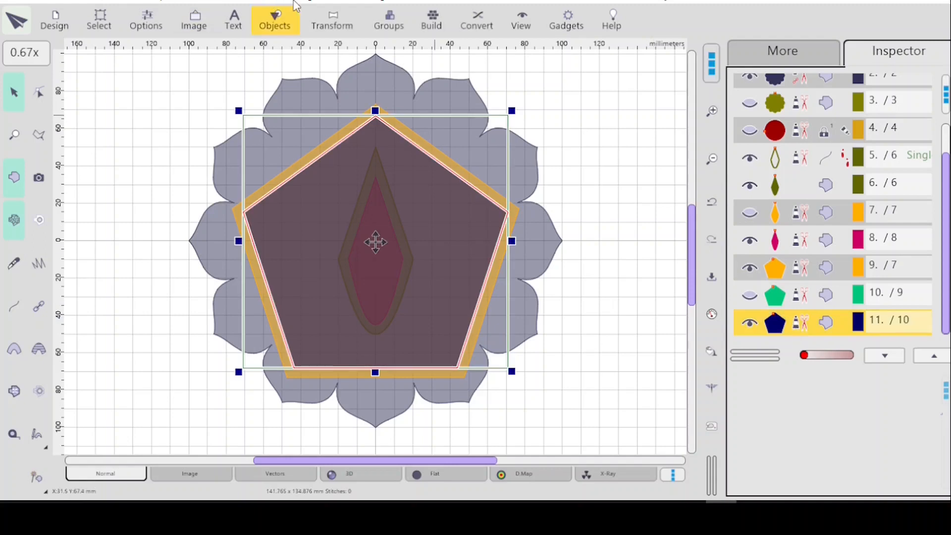
click(333, 27)
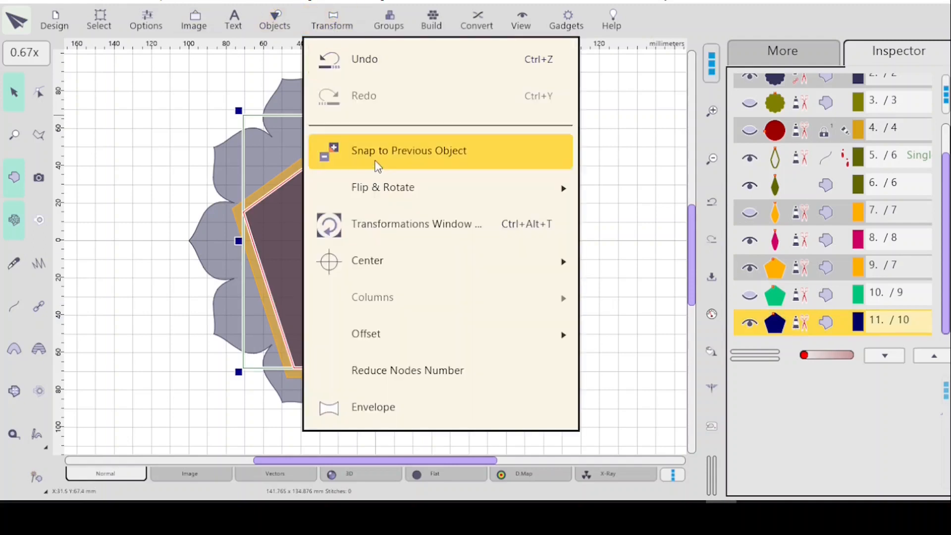
mouse_move(417, 328)
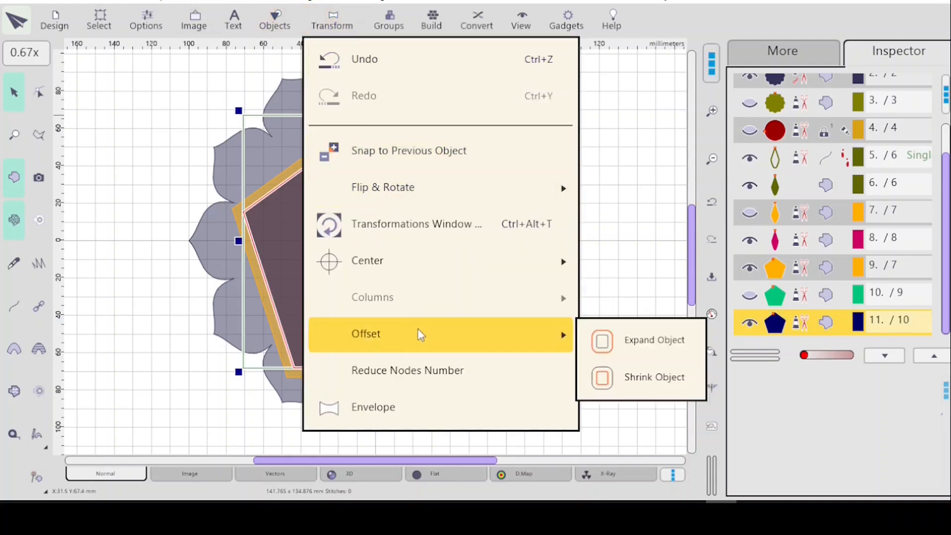
click(636, 378)
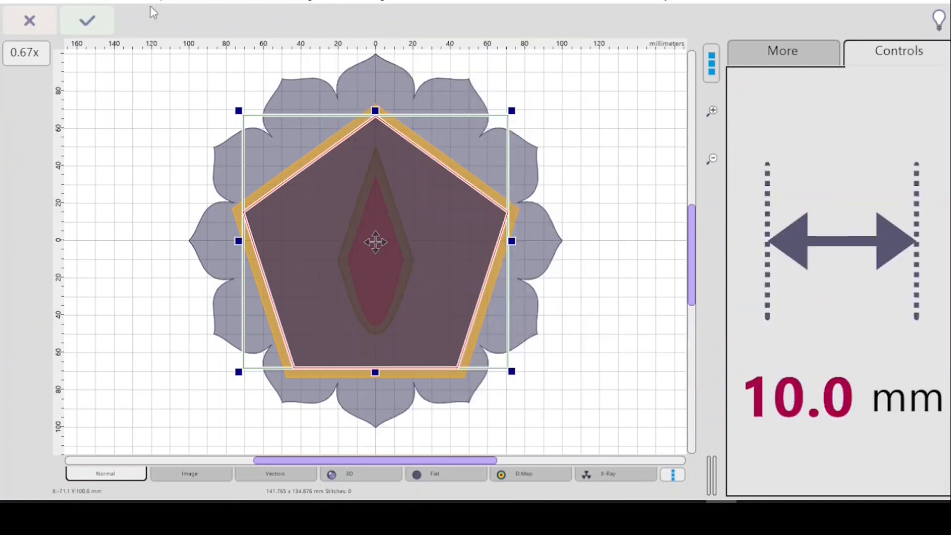
click(87, 20)
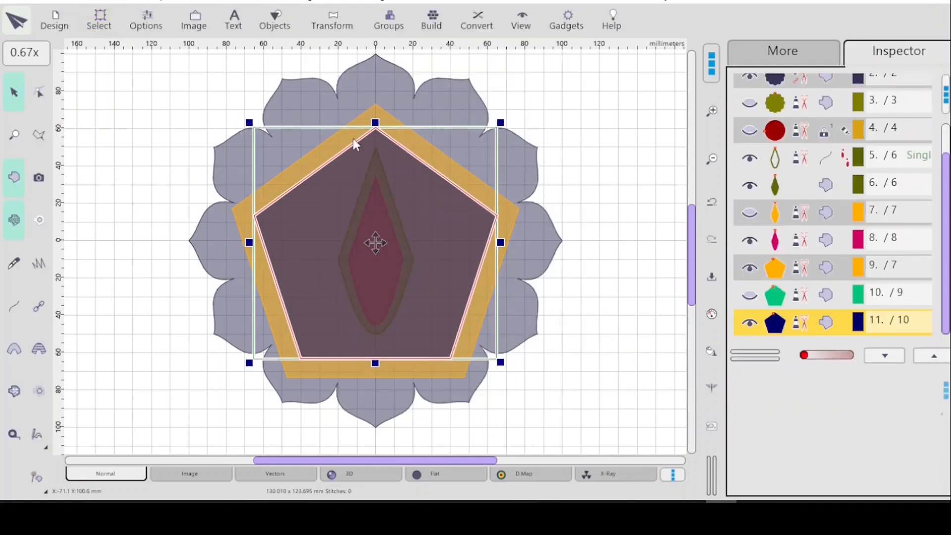
- Show the green pentagon over the navy blue one again and recolor it red
click(628, 253)
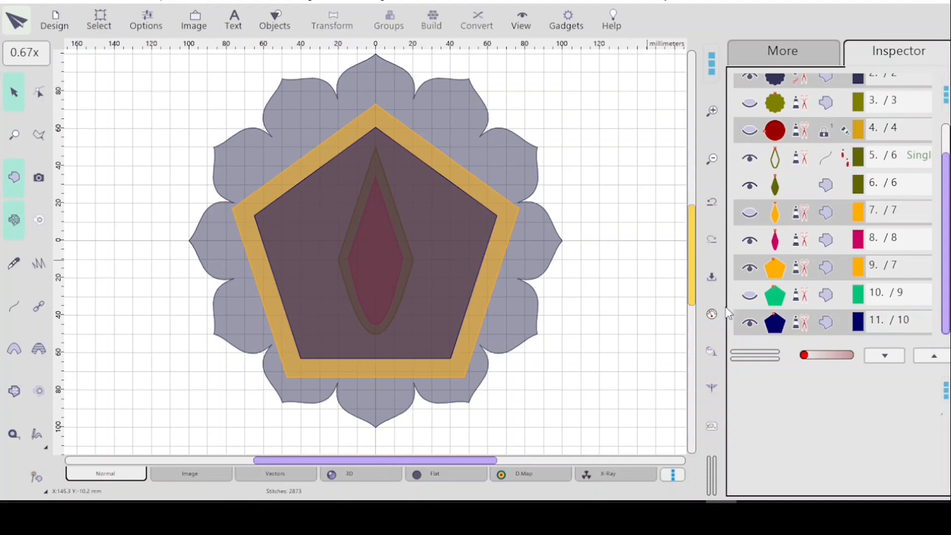
click(751, 296)
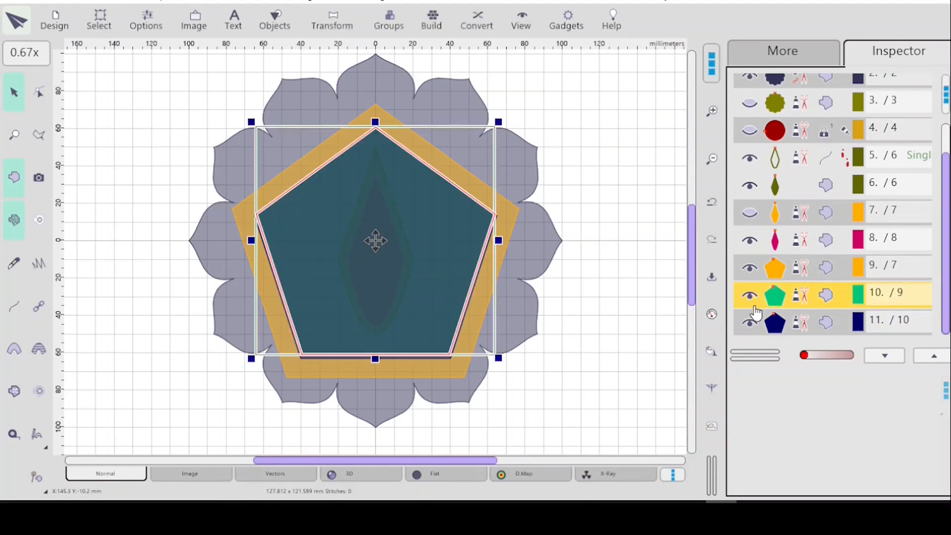
click(607, 208)
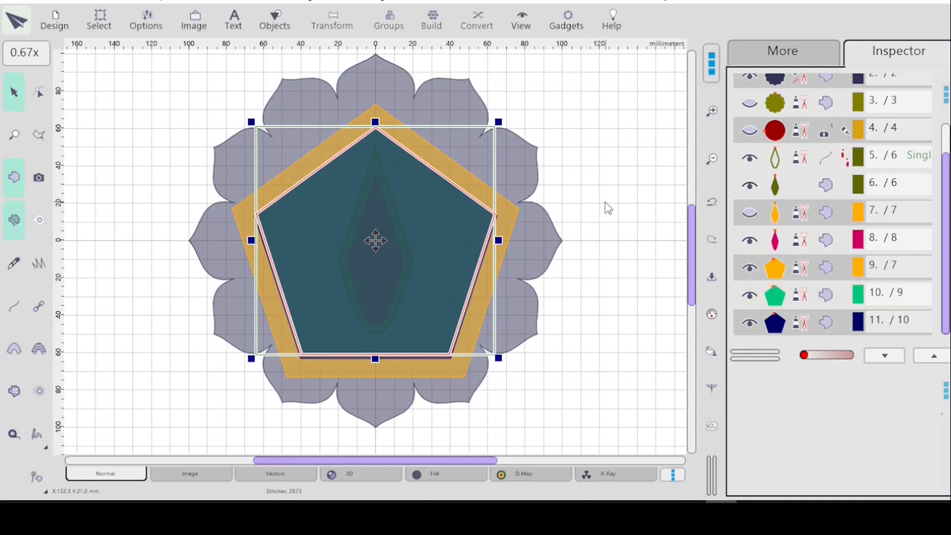
click(795, 302)
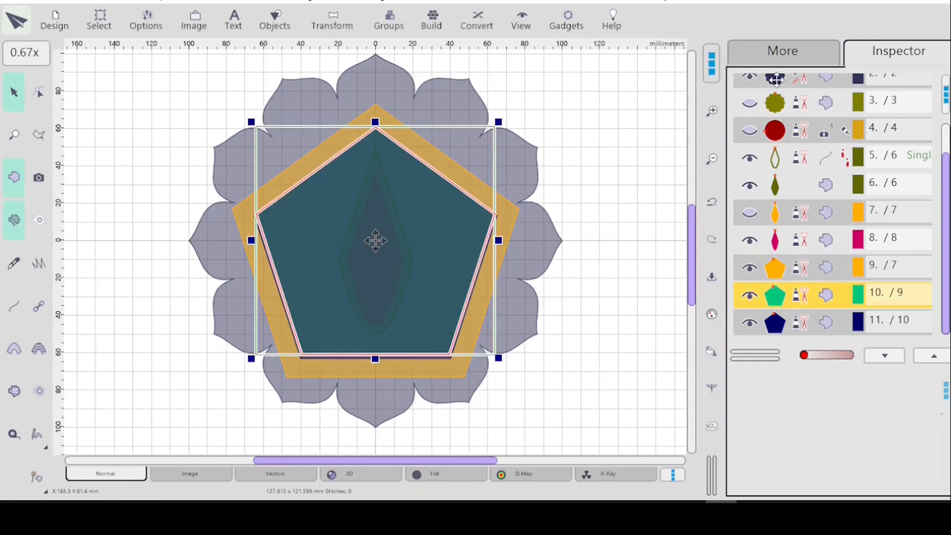
click(797, 58)
click(828, 141)
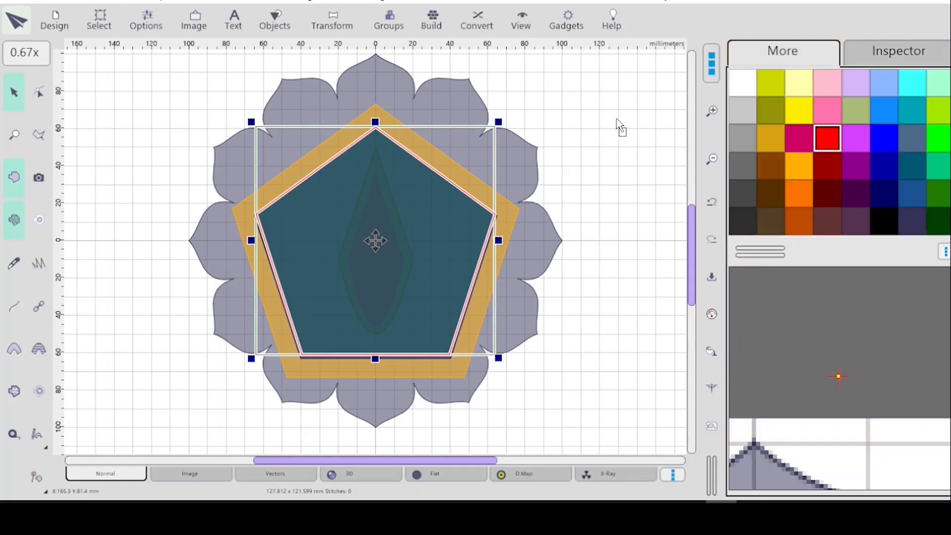
click(899, 54)
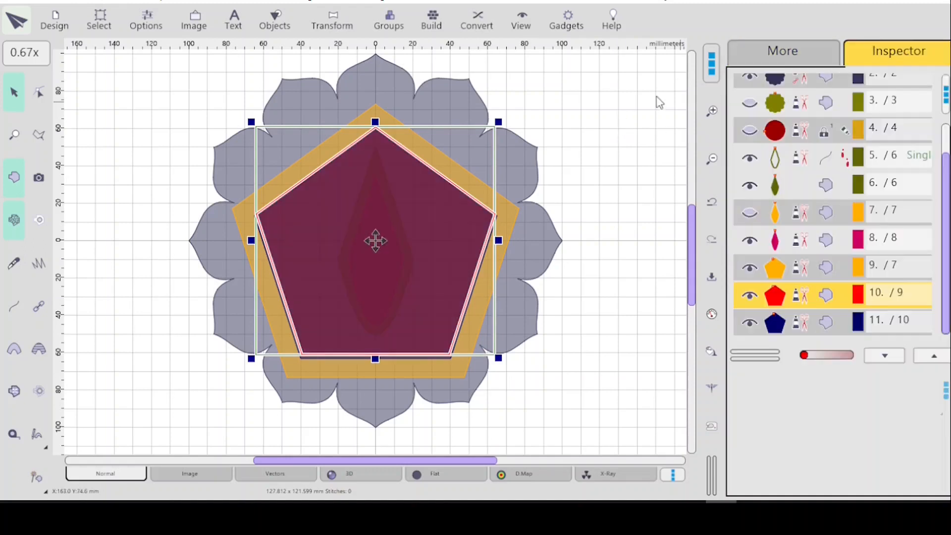
click(626, 148)
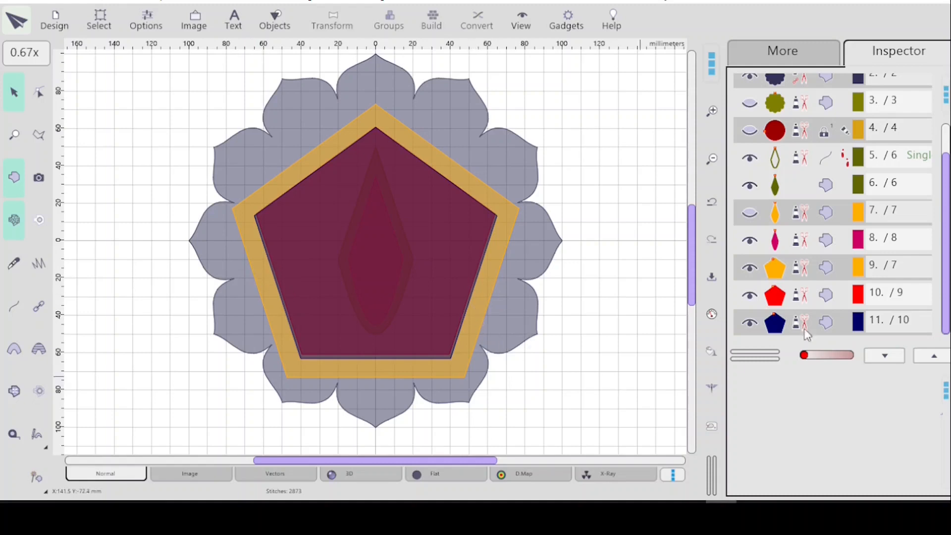
- Delete the three pentagons and show the hidden orange petal inside the green one
key(Delete)
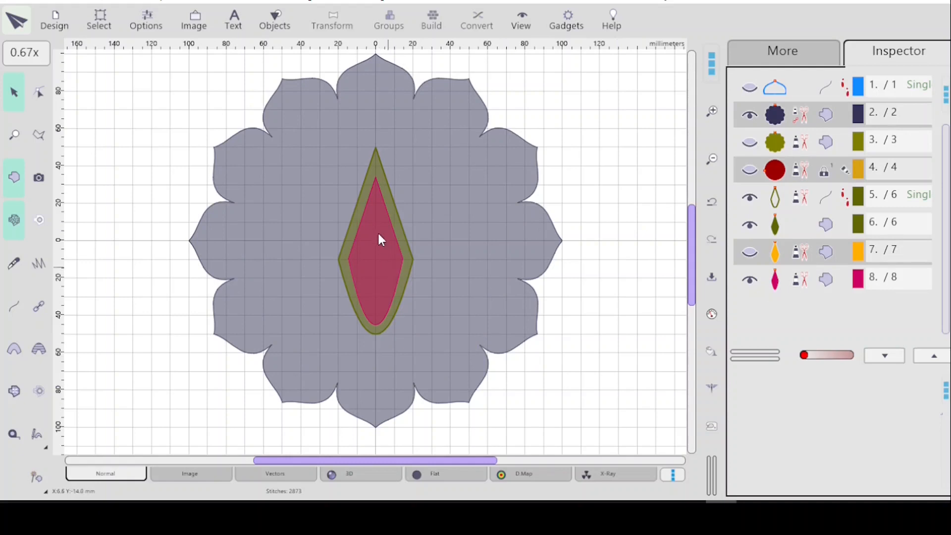
click(750, 255)
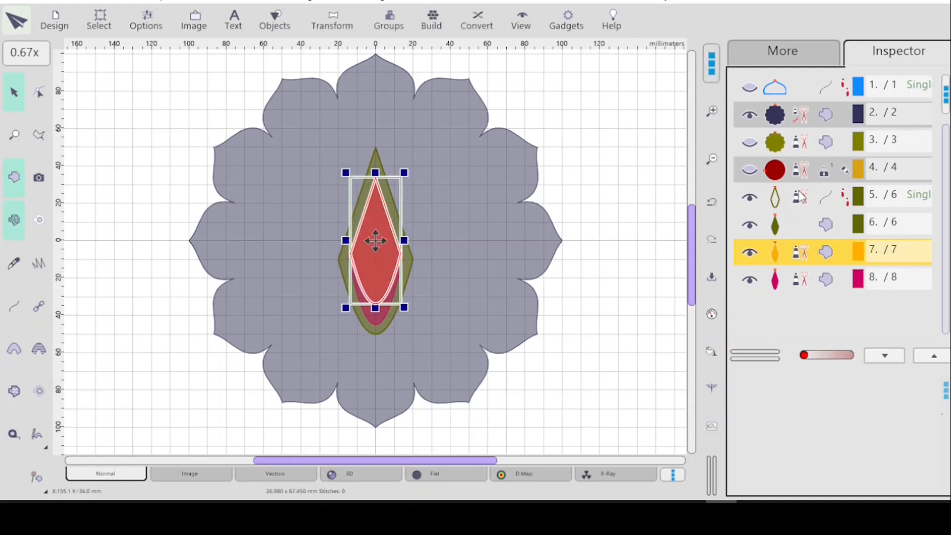
click(614, 219)
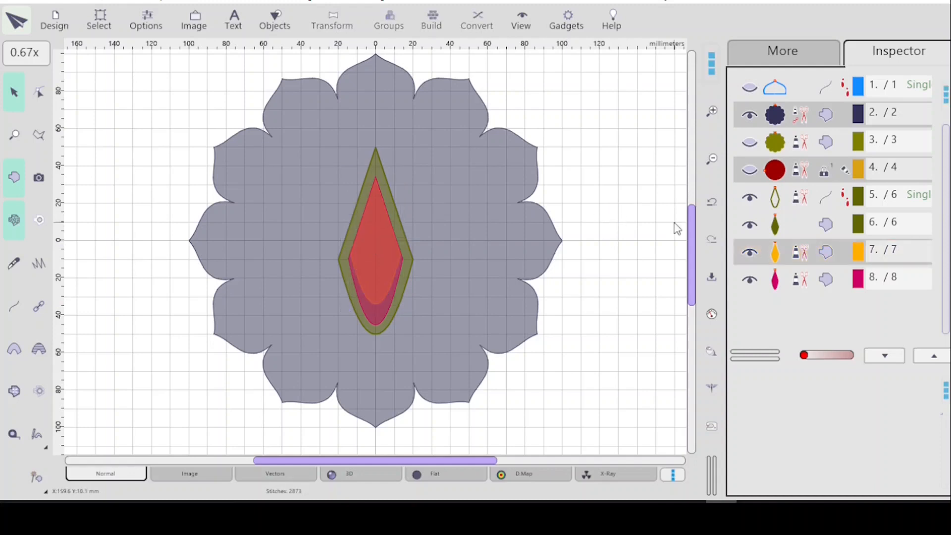
- Group the petal outline with the green, orange and magenta petals into one object
click(791, 202)
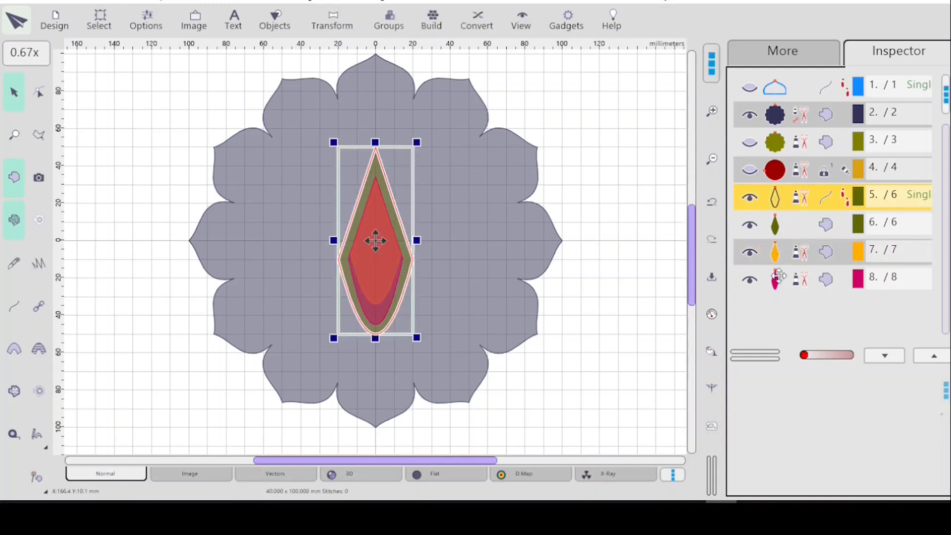
shift+click(795, 283)
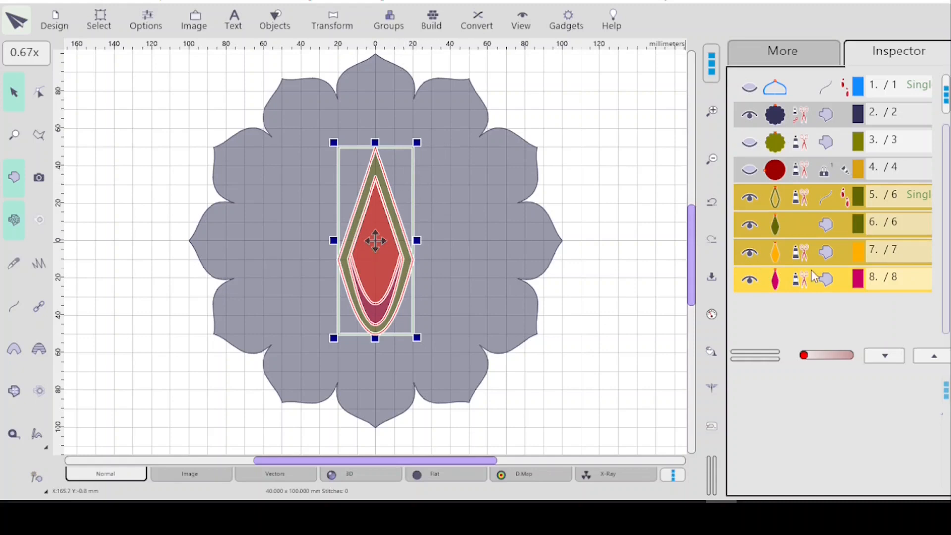
right_click(794, 240)
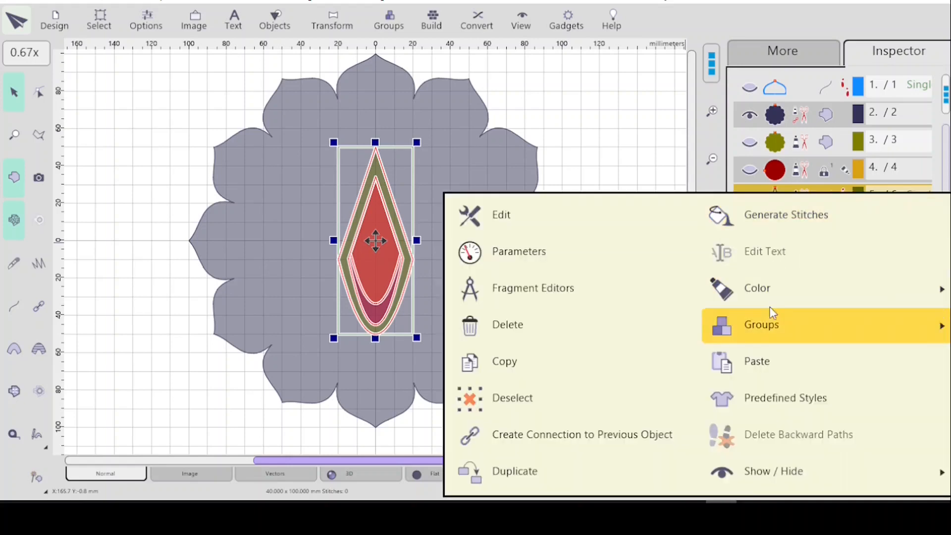
mouse_move(803, 330)
click(907, 290)
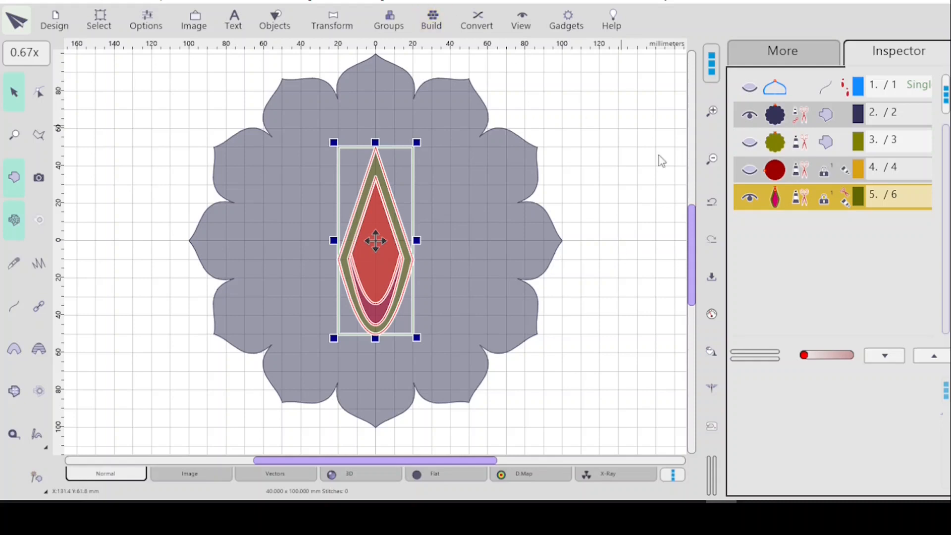
- Auto Repeat the petal group in a Circle layout with a count of 12
click(435, 21)
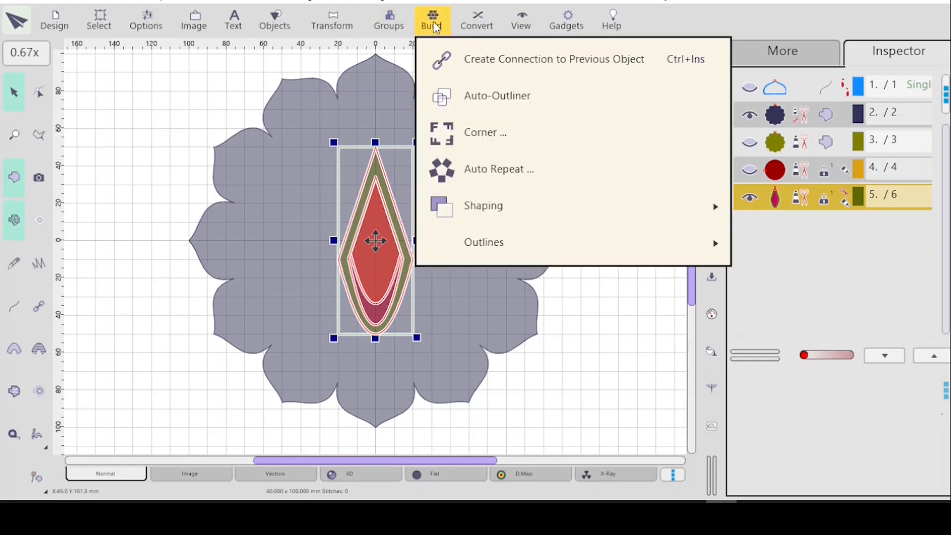
click(481, 170)
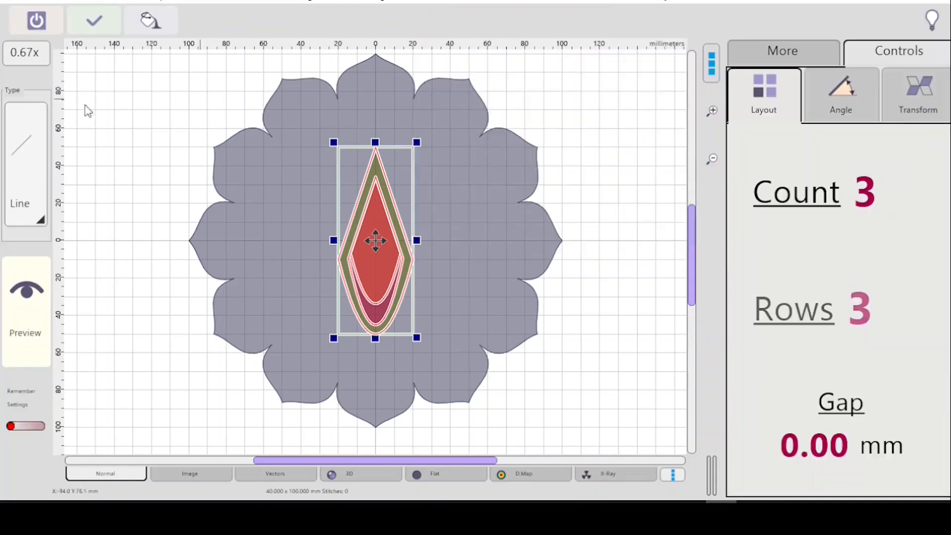
click(35, 222)
click(53, 250)
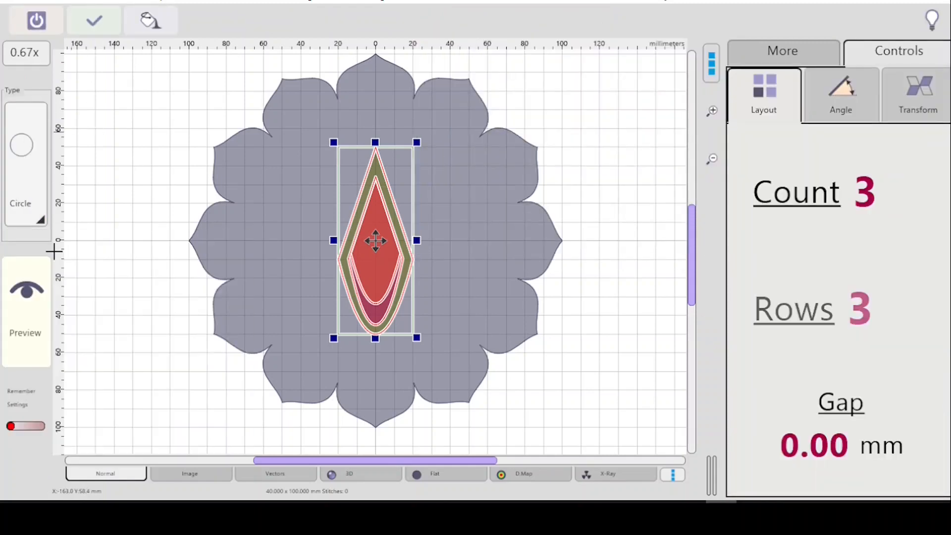
scroll(868, 197, up, 7)
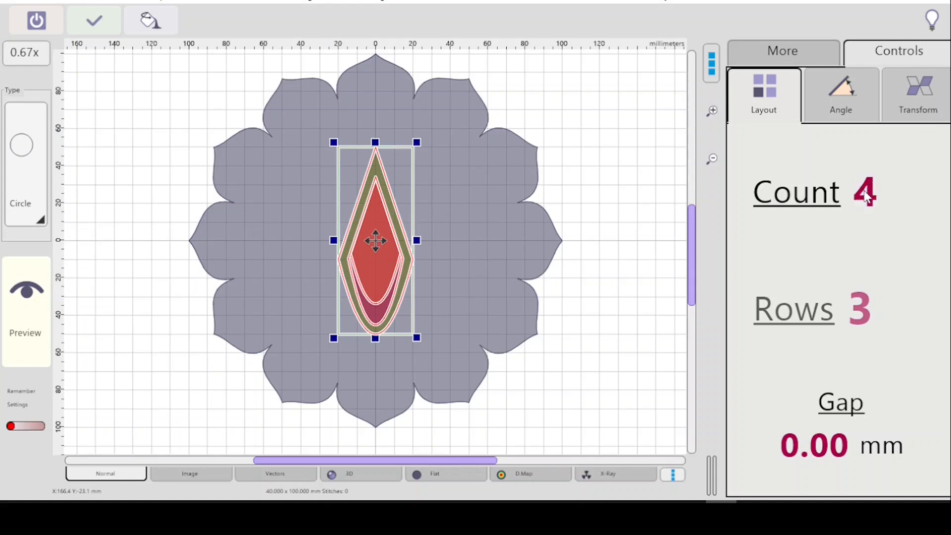
scroll(869, 199, up, 3)
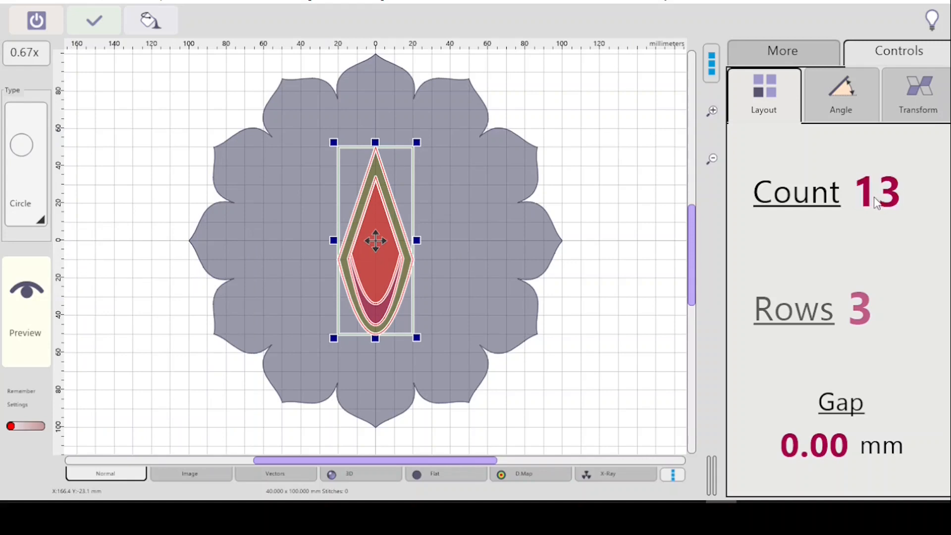
scroll(881, 203, down, 1)
click(27, 333)
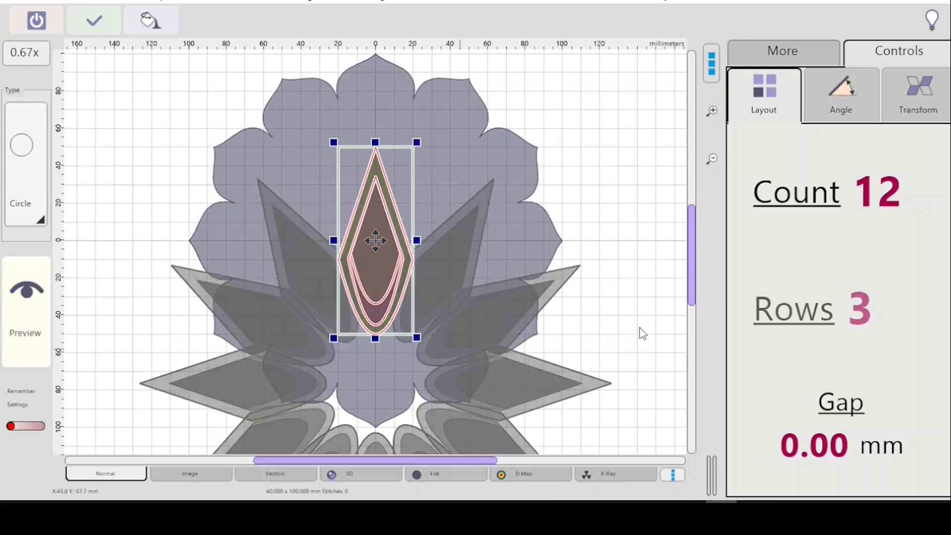
drag(697, 278, 681, 304)
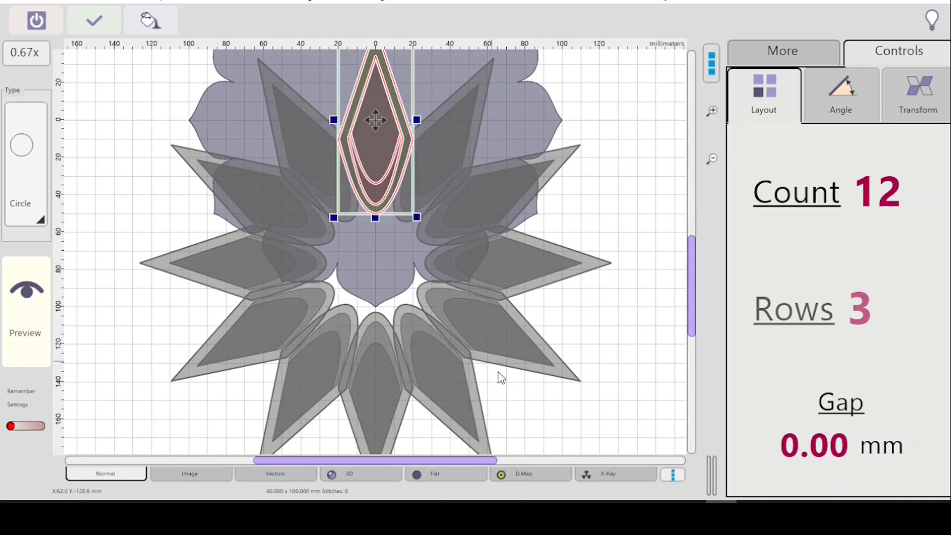
click(92, 22)
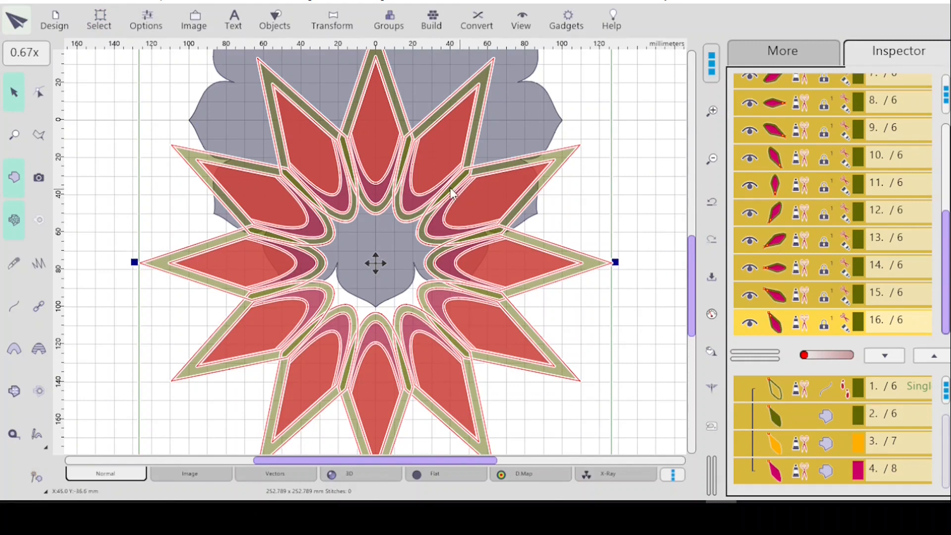
- Build a Union shape from the twelve repeated petal groups and delete its inner hole
click(431, 20)
mouse_move(511, 207)
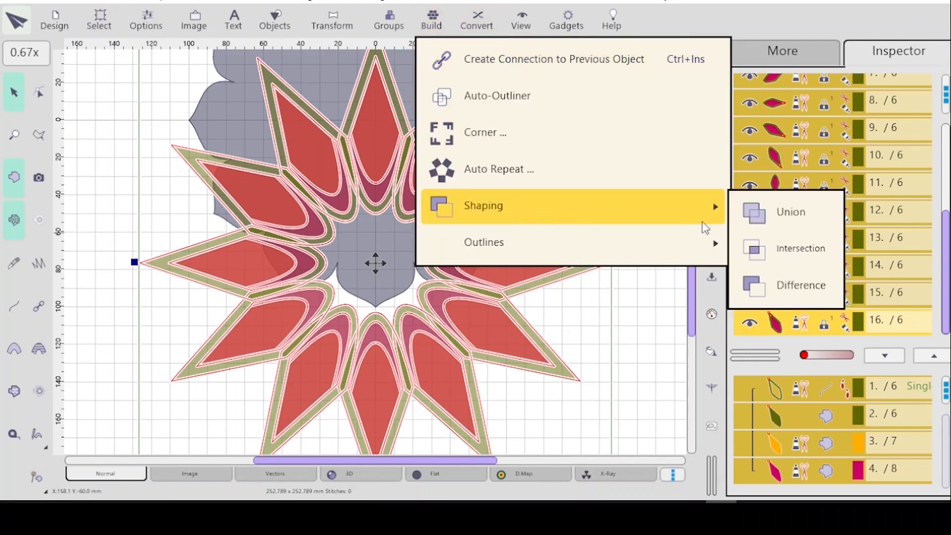
click(763, 214)
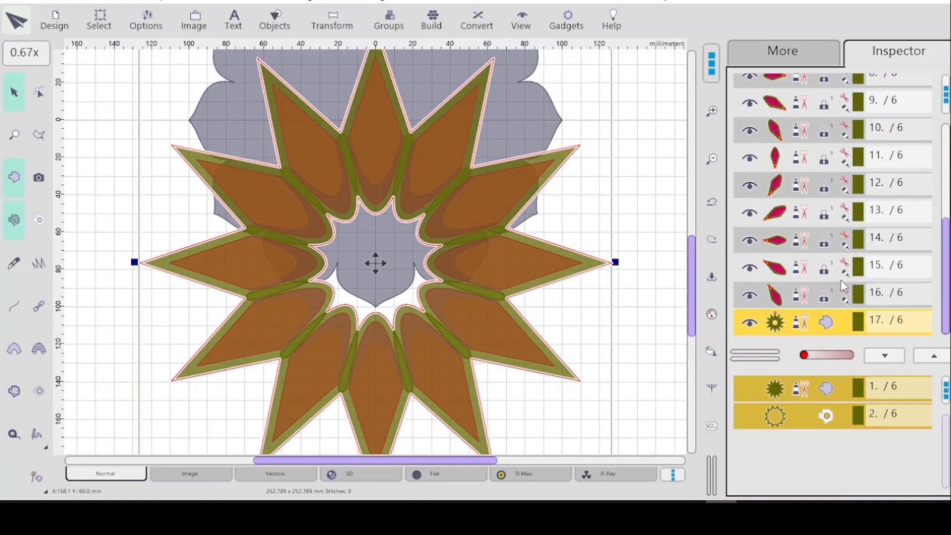
click(790, 415)
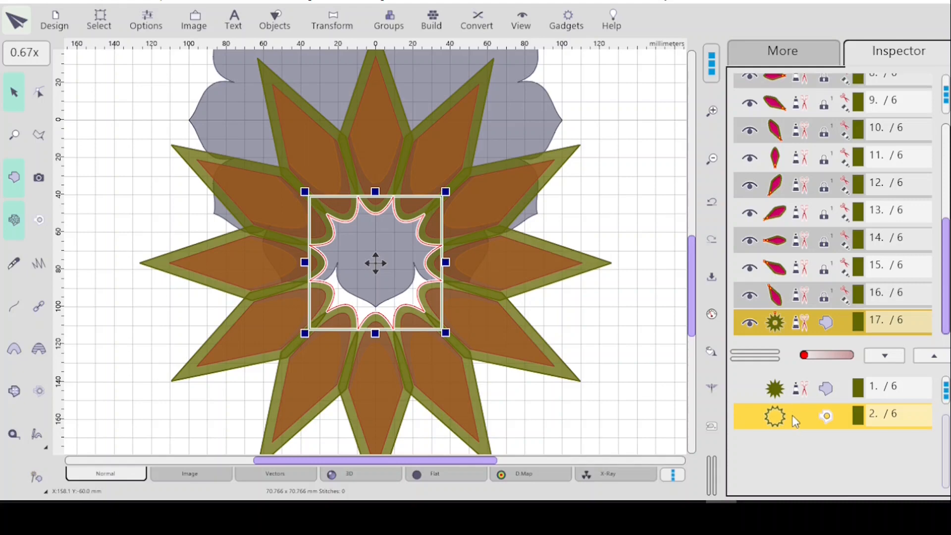
right_click(792, 415)
click(848, 399)
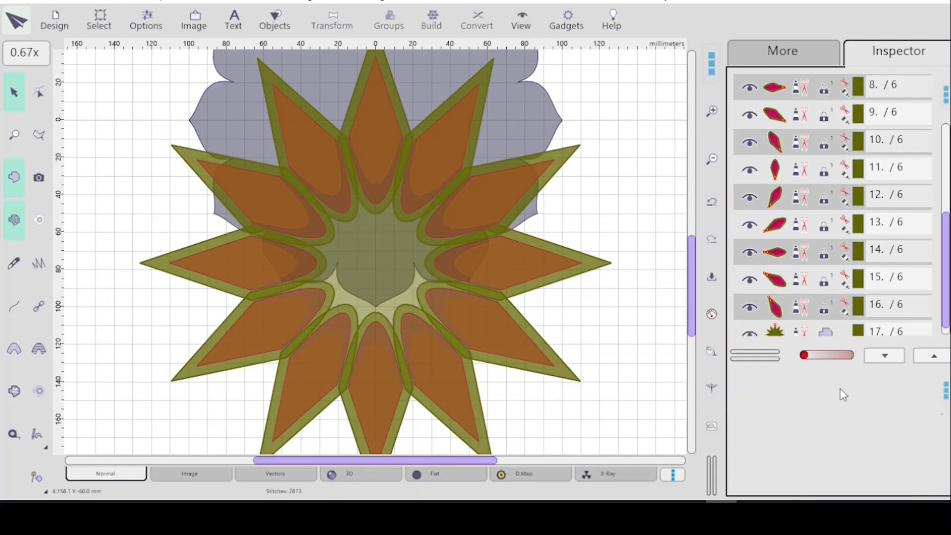
- Delete the eleven repeated petal groups, objects 6 to 16, keeping the original petal group and the union star
click(825, 306)
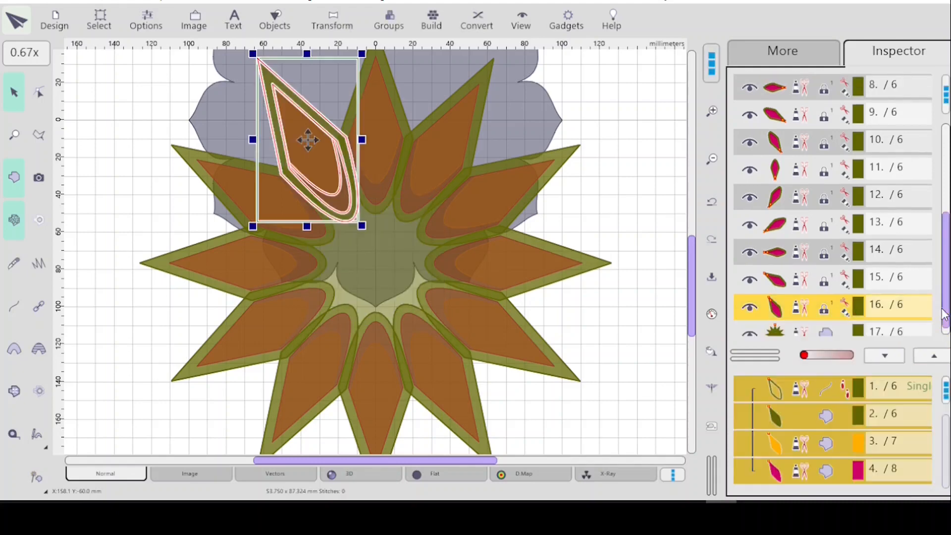
drag(947, 302, 936, 227)
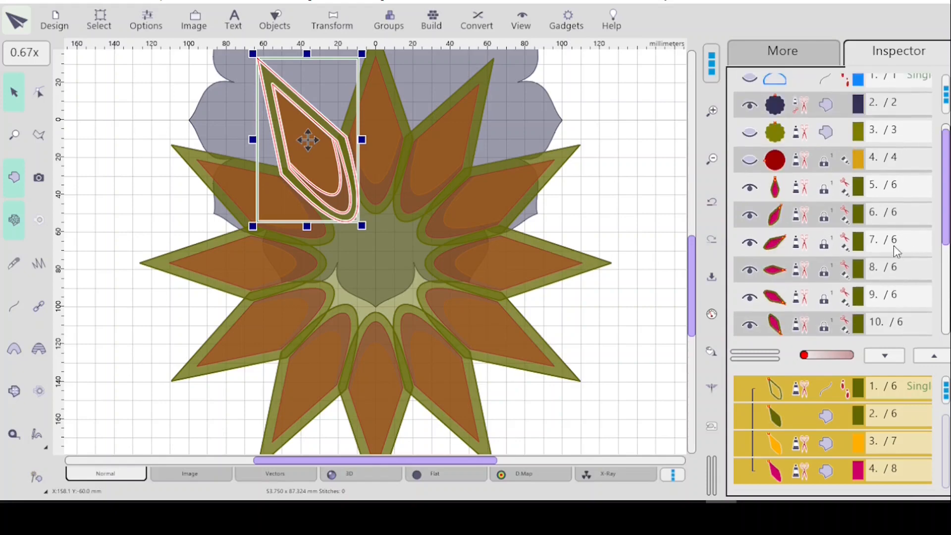
shift+click(801, 222)
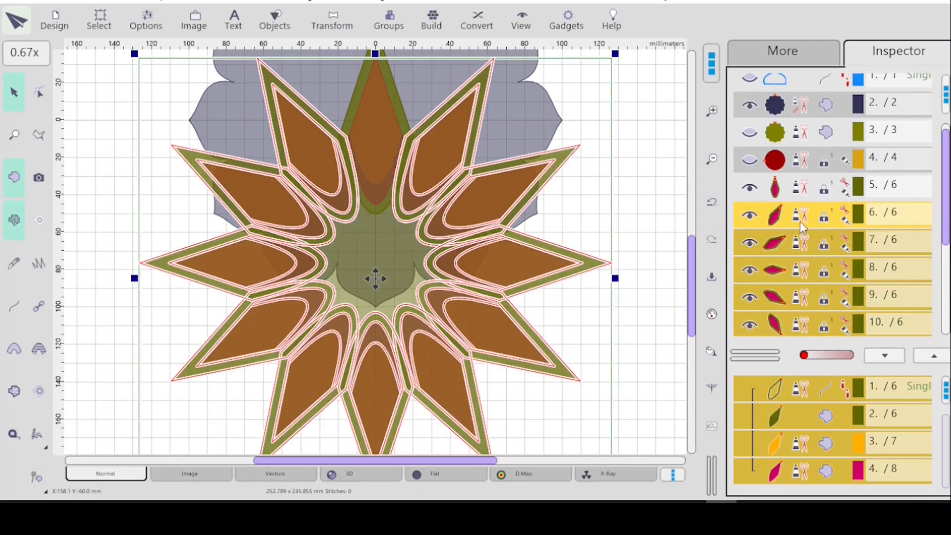
key(Delete)
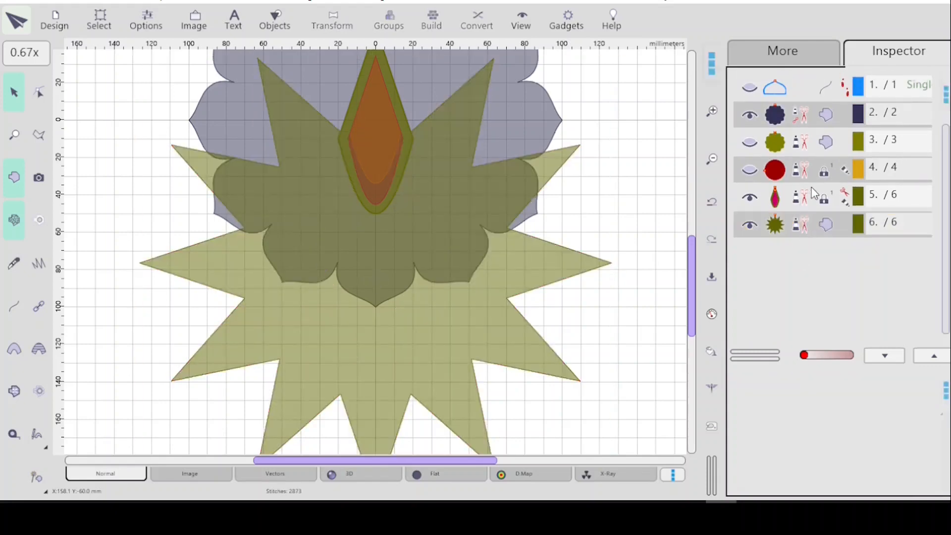
- Centre the twelve-pointed union star on the workspace origin and hide the dark blue flower
click(798, 229)
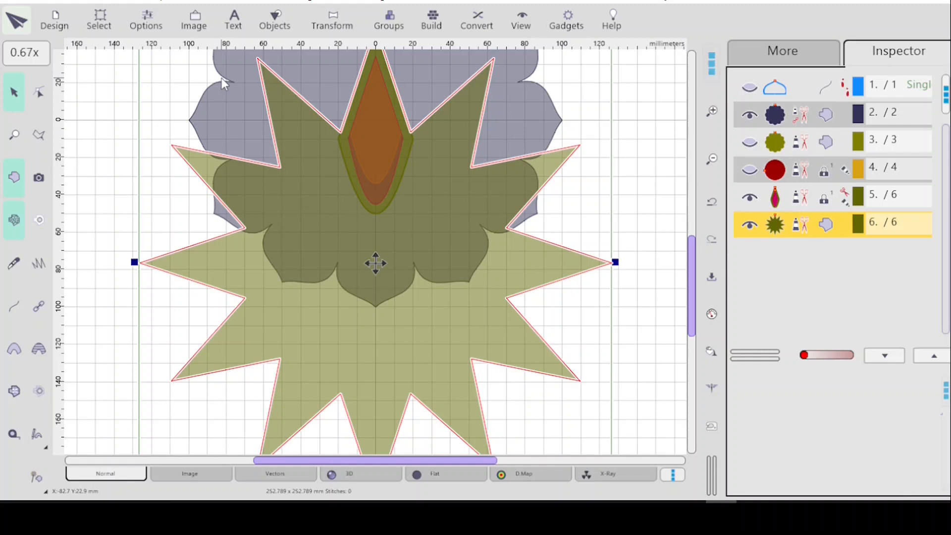
key(c)
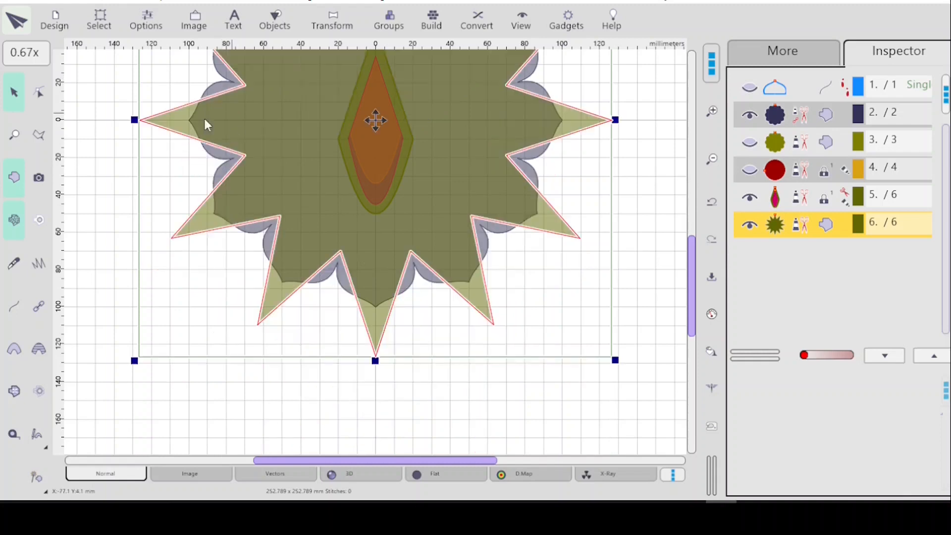
drag(694, 305, 694, 270)
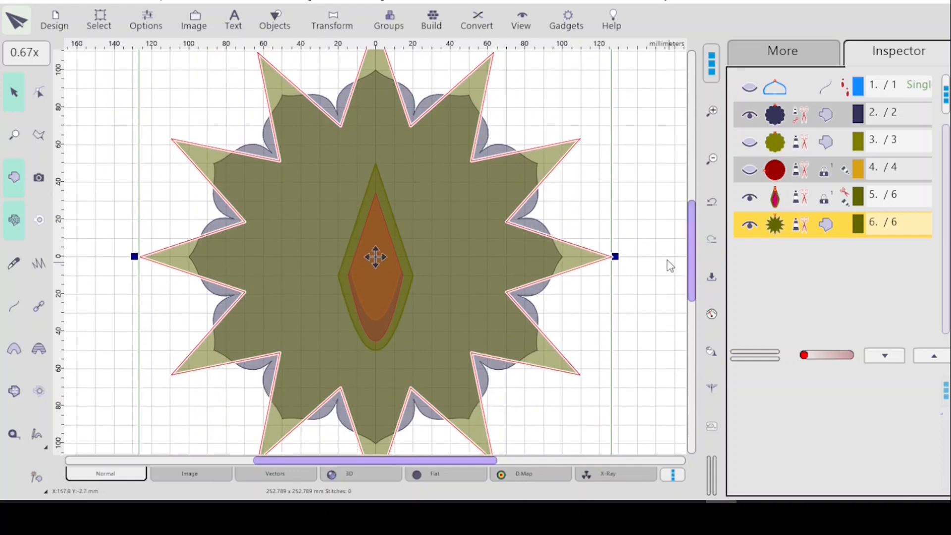
scroll(665, 257, down, 2)
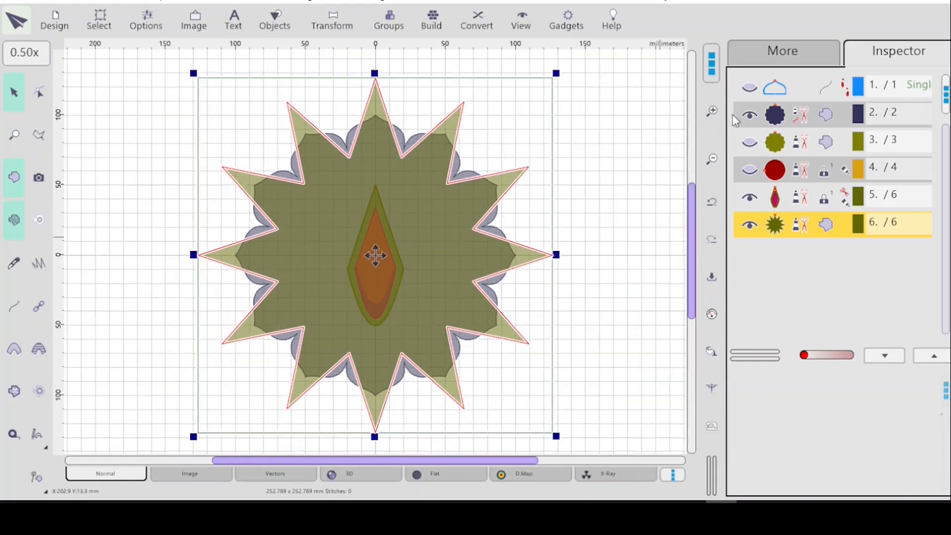
click(750, 118)
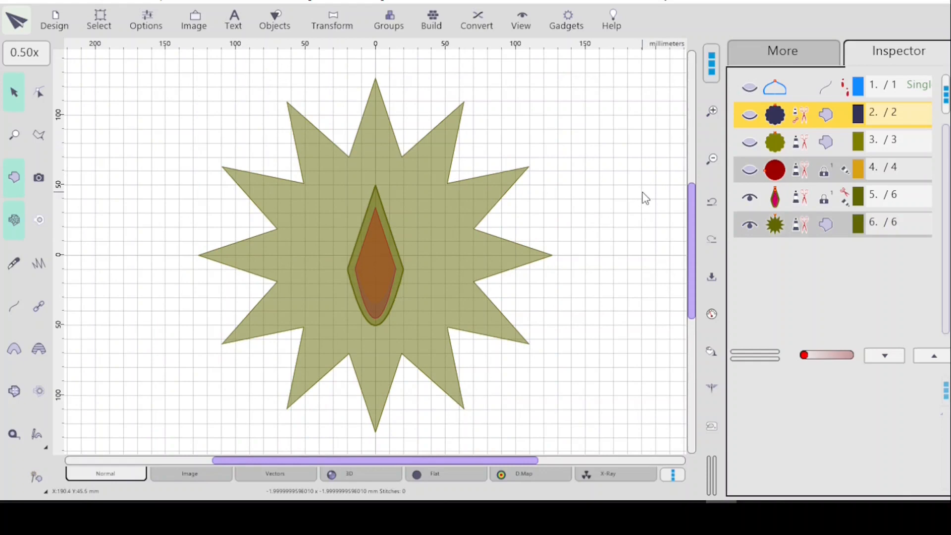
- Duplicate the twelve-pointed olive star and colour the copy orange
click(784, 226)
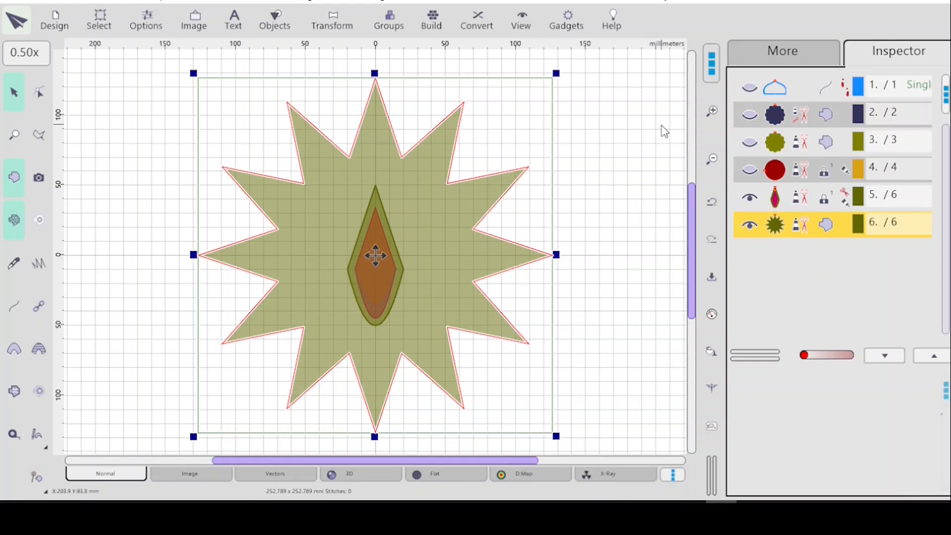
key(ctrl+d)
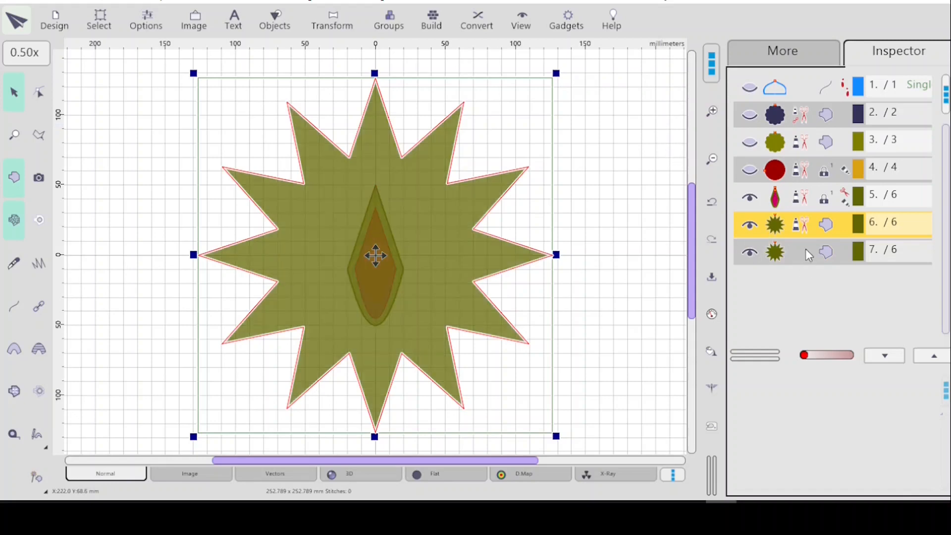
click(805, 252)
click(782, 49)
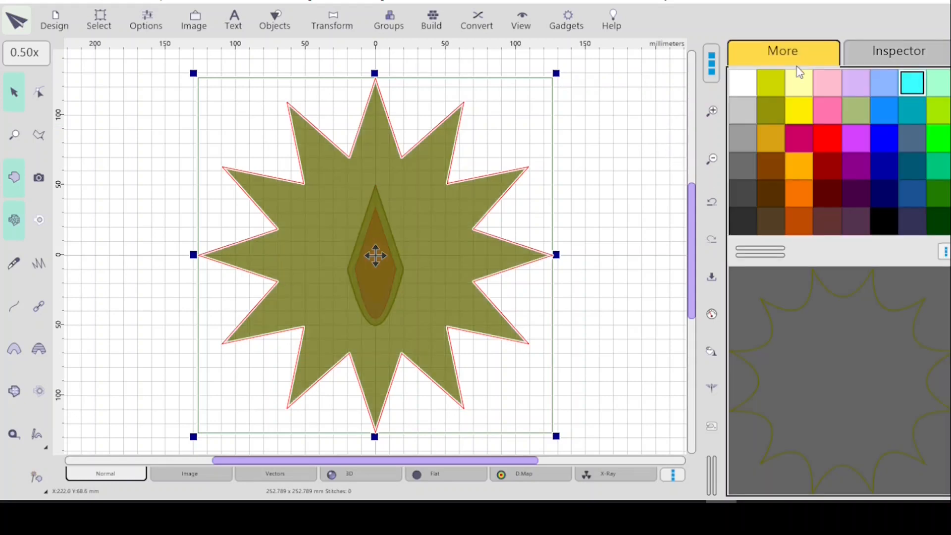
click(798, 198)
click(912, 59)
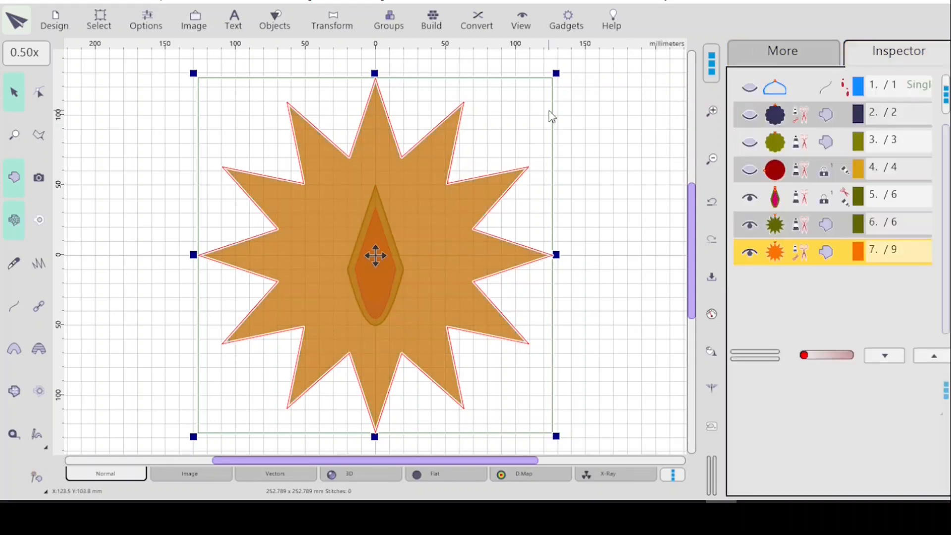
- Scale the orange star down to about 215 mm wide and centre it on the workspace origin over the olive star
drag(556, 77, 492, 110)
click(494, 112)
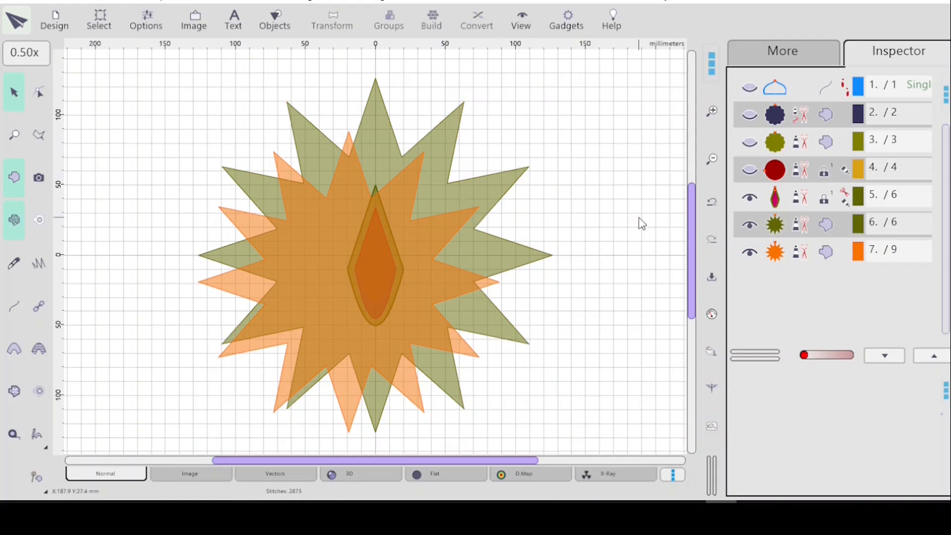
click(802, 252)
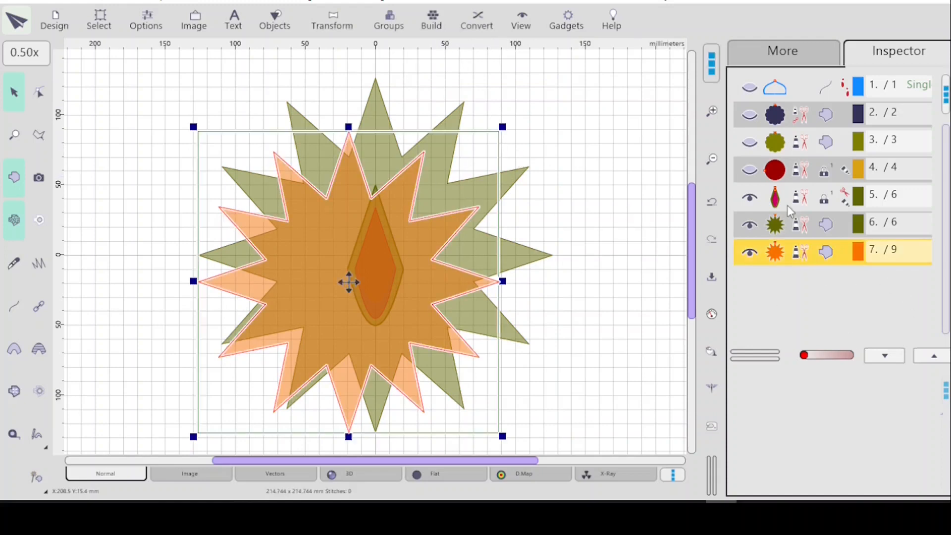
key(ctrl+h)
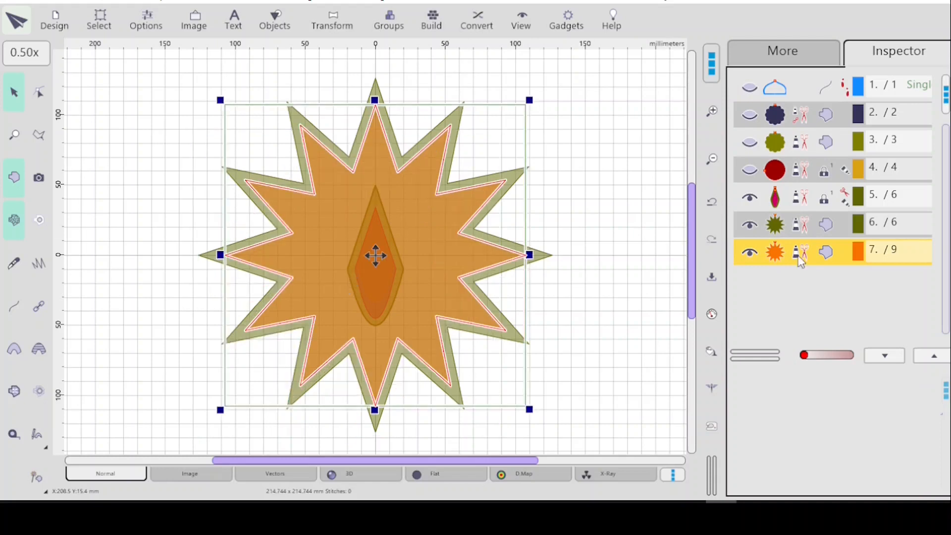
click(612, 204)
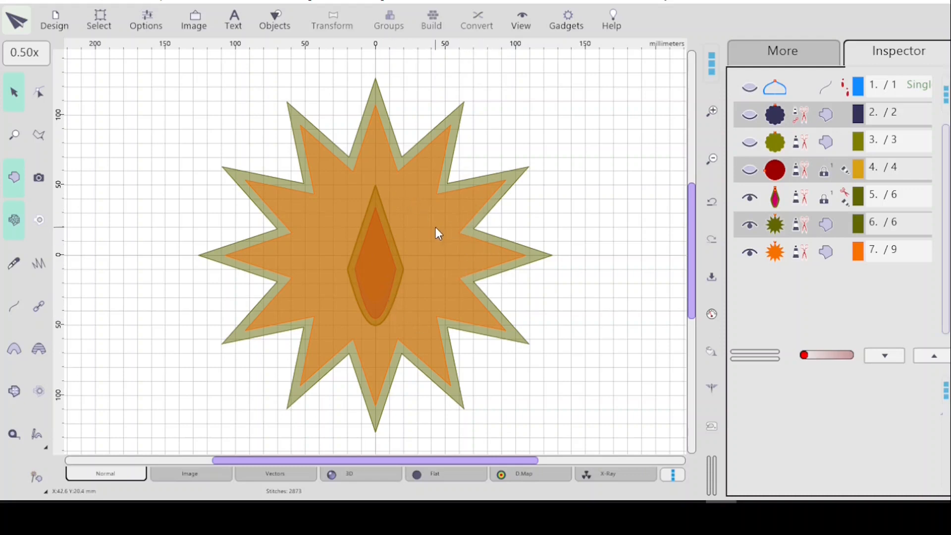
click(448, 245)
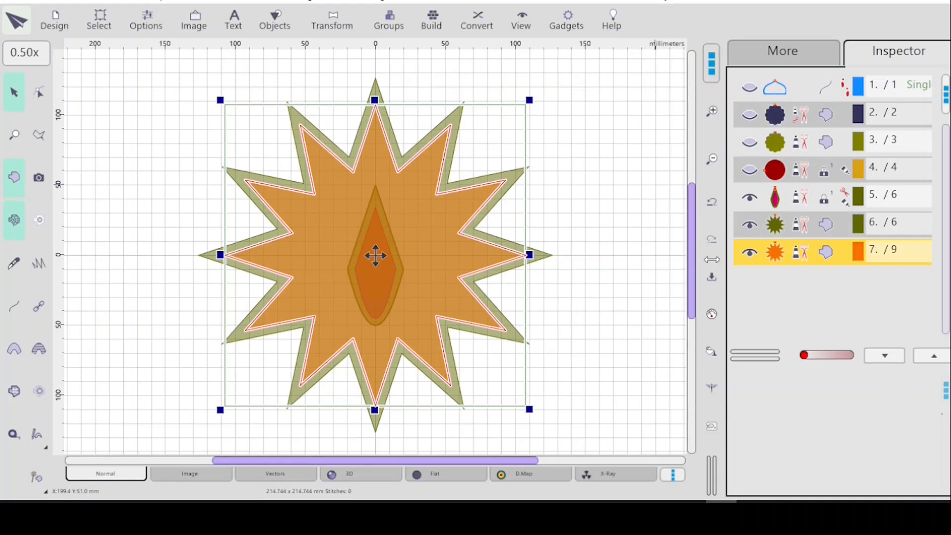
- Delete both twelve-pointed stars and unhide the dark blue flower and the olive flower
click(784, 228)
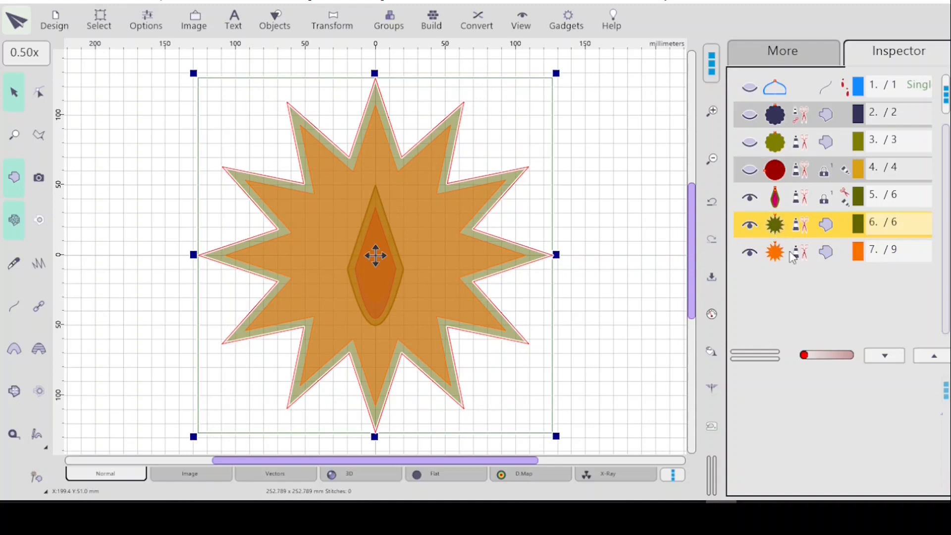
shift+click(781, 249)
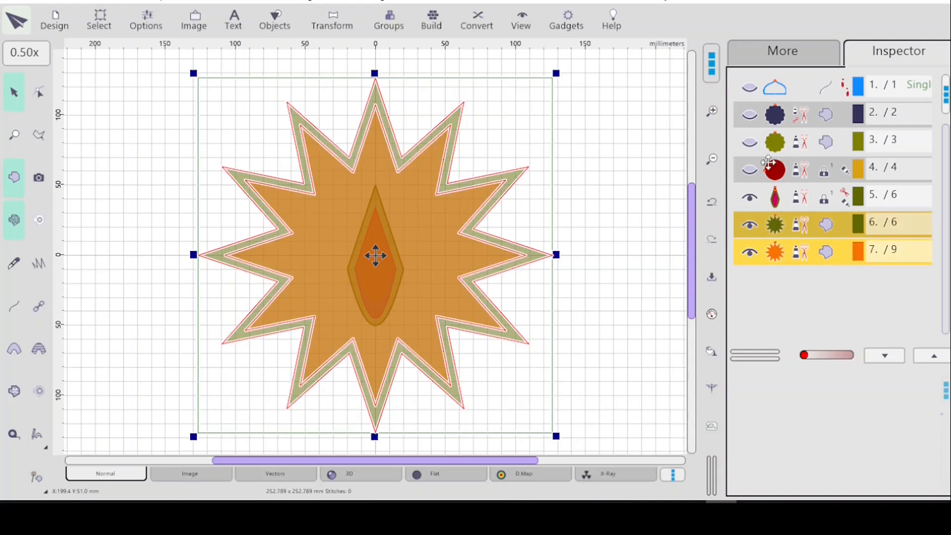
key(Delete)
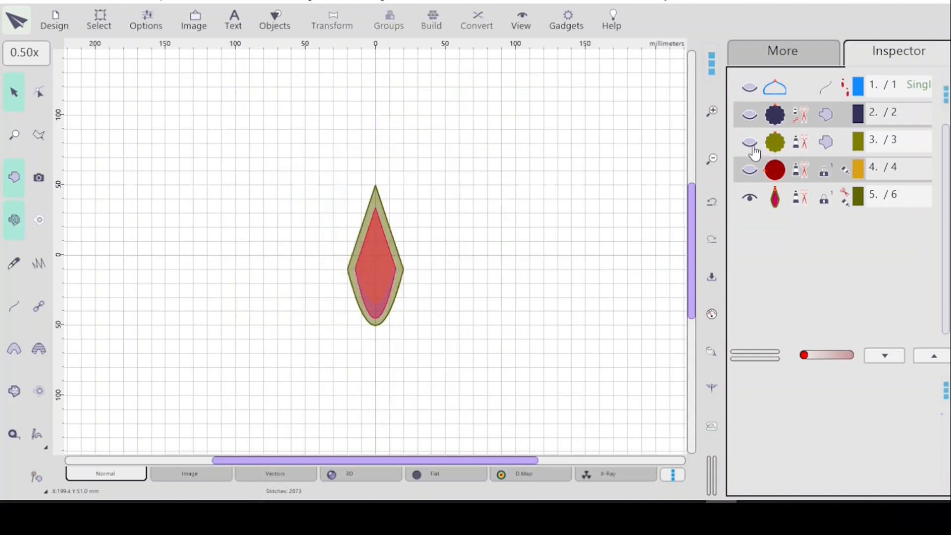
click(751, 116)
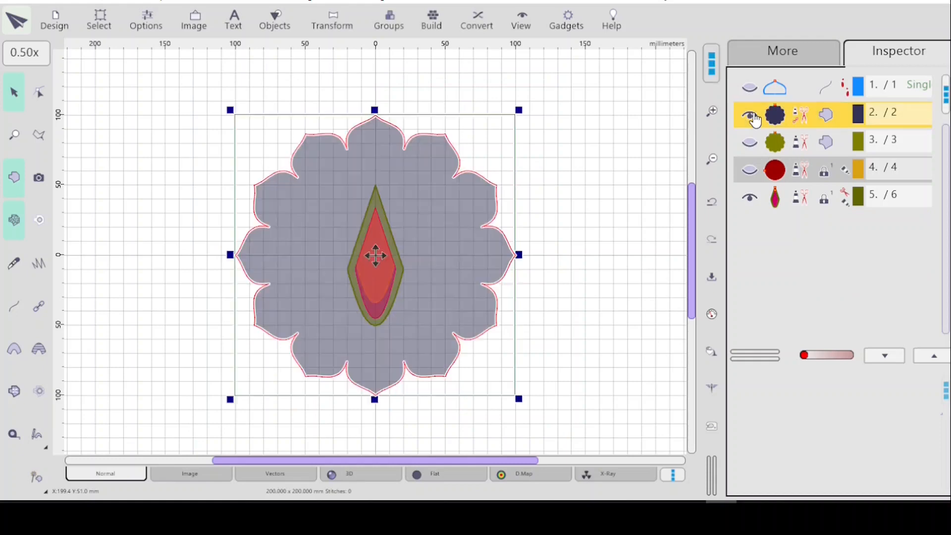
click(743, 147)
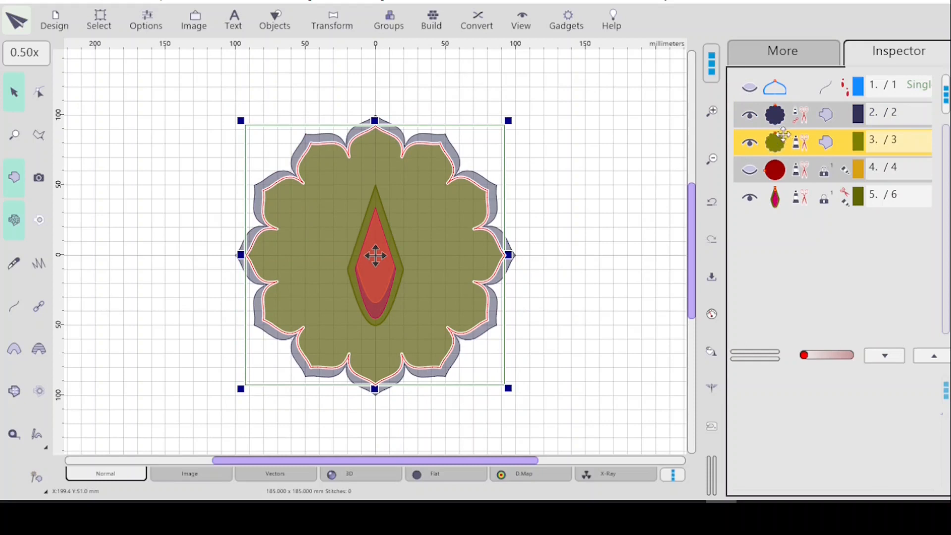
- Duplicate the dark blue flower and colour the copy orange
click(782, 116)
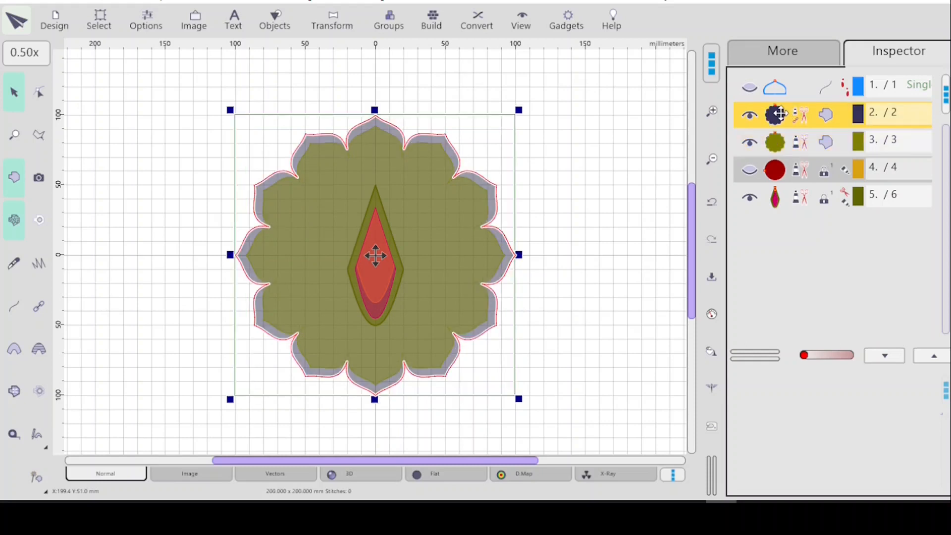
key(ctrl+v)
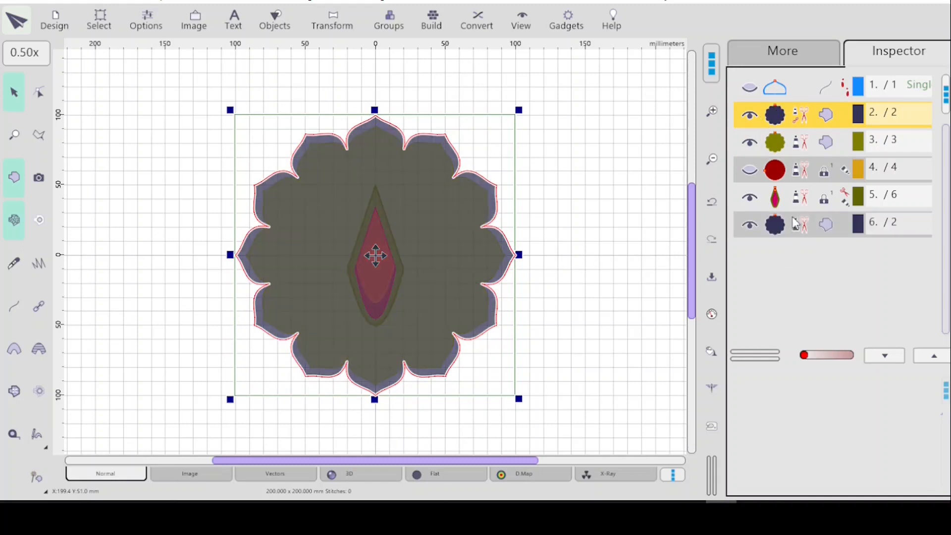
click(793, 224)
click(783, 53)
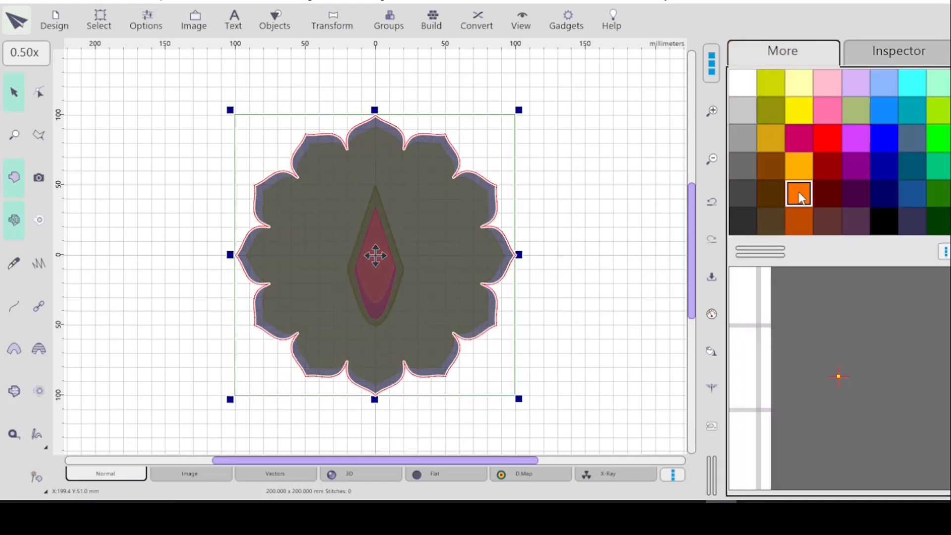
click(881, 55)
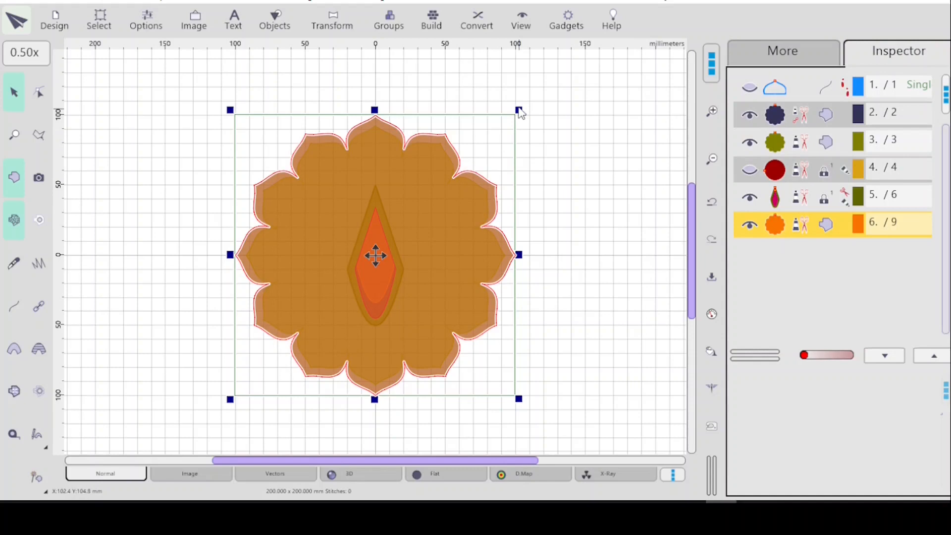
- Scale the orange flower down to about 147 mm wide and centre it on the workspace origin
drag(518, 110, 435, 174)
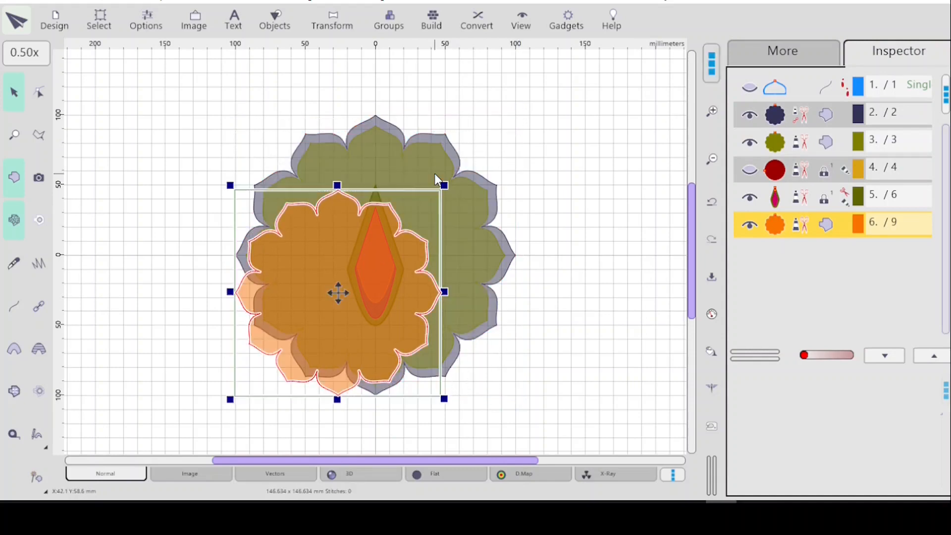
key(c)
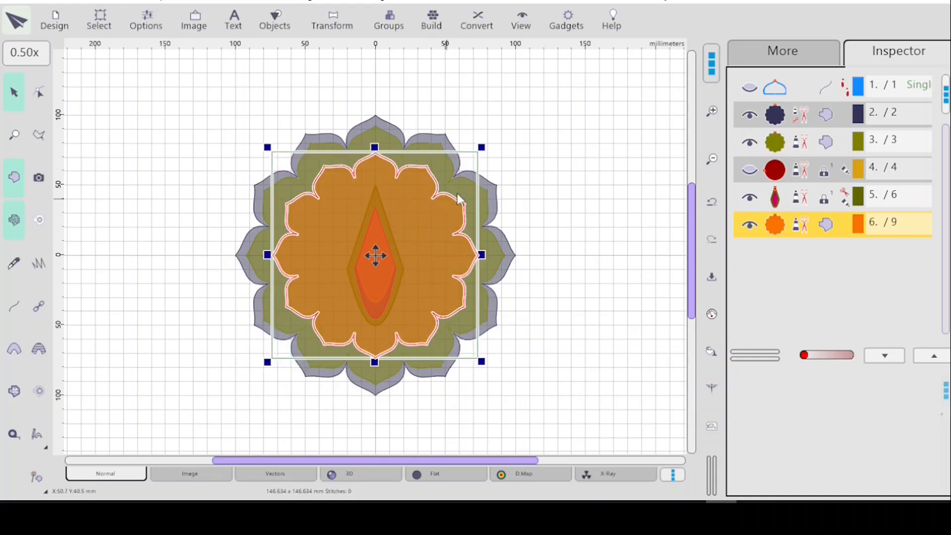
click(577, 184)
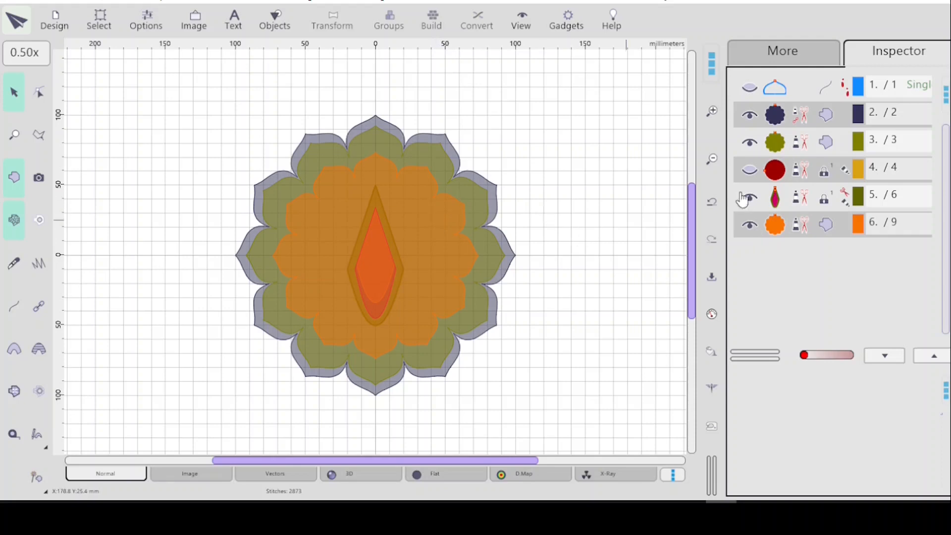
- Unhide the dark red and gold circle group at the flower's centre and hide the petal group
click(794, 177)
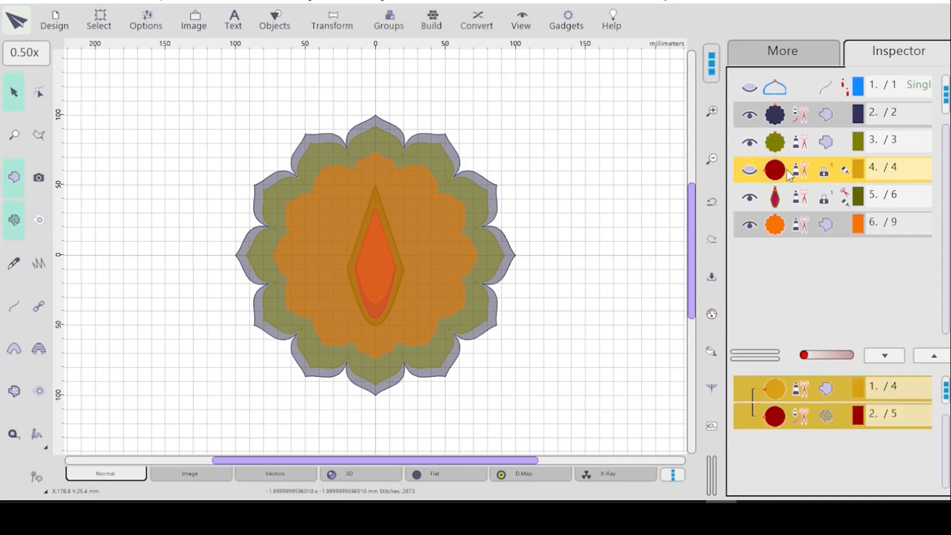
click(749, 171)
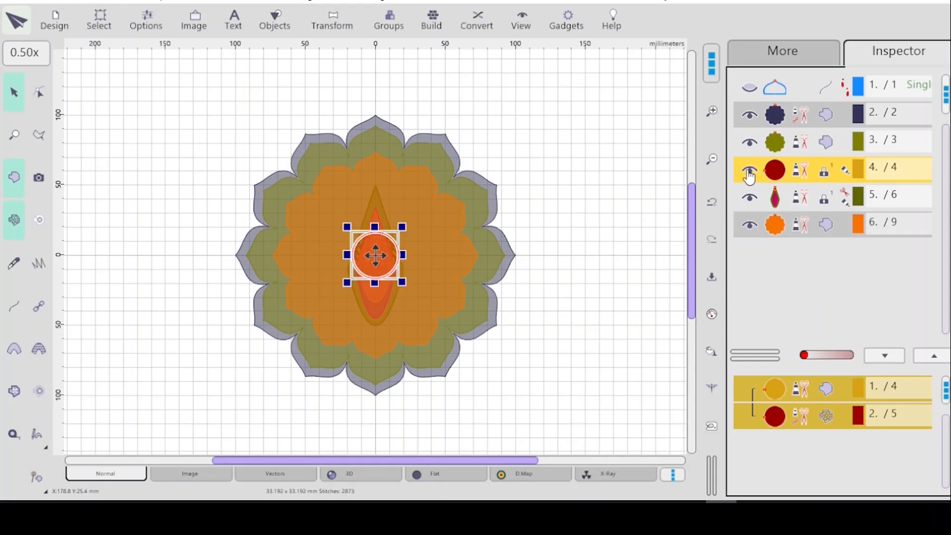
click(750, 200)
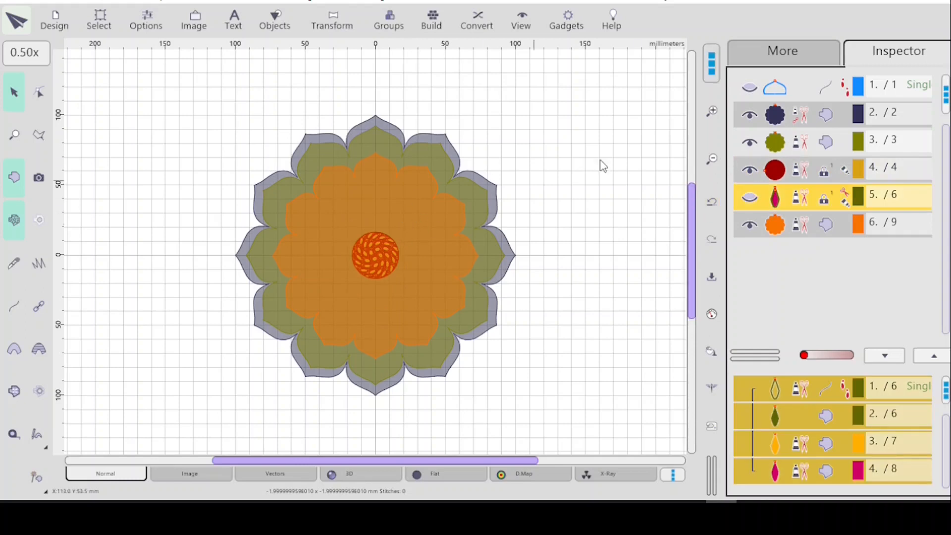
- Move the centre circle group after the orange flower in the object order
click(783, 172)
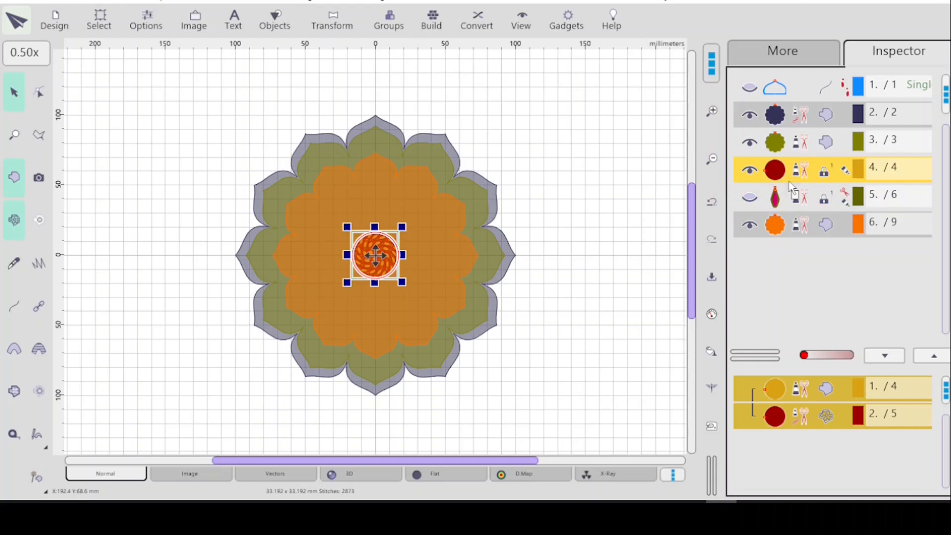
right_click(783, 229)
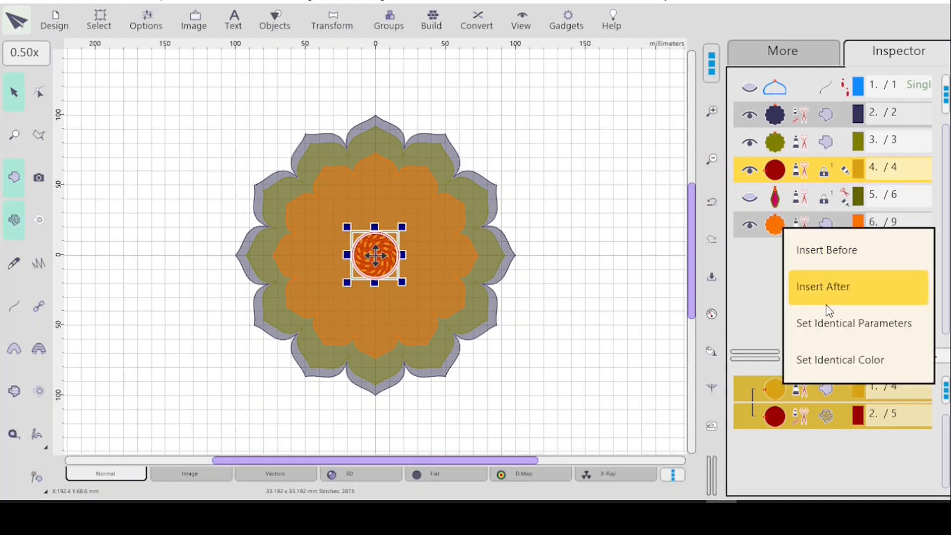
click(819, 287)
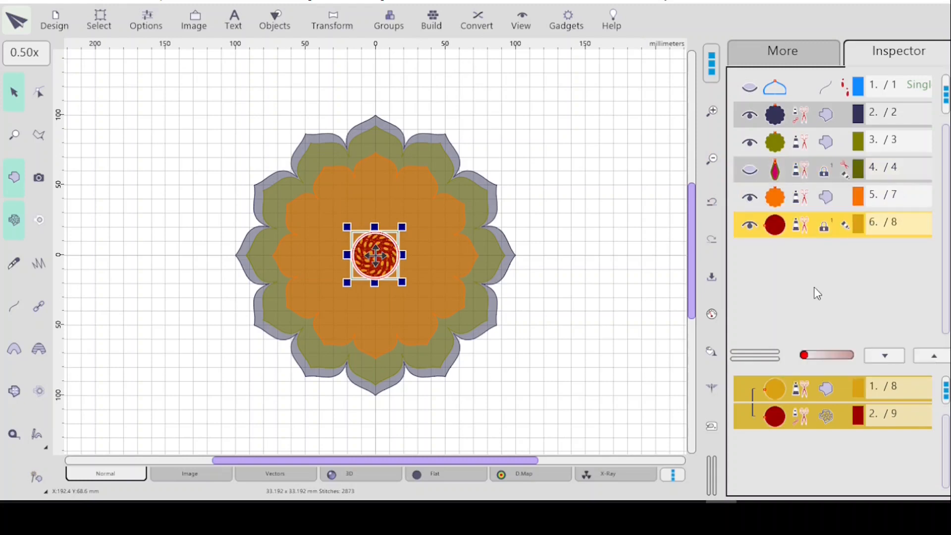
click(794, 228)
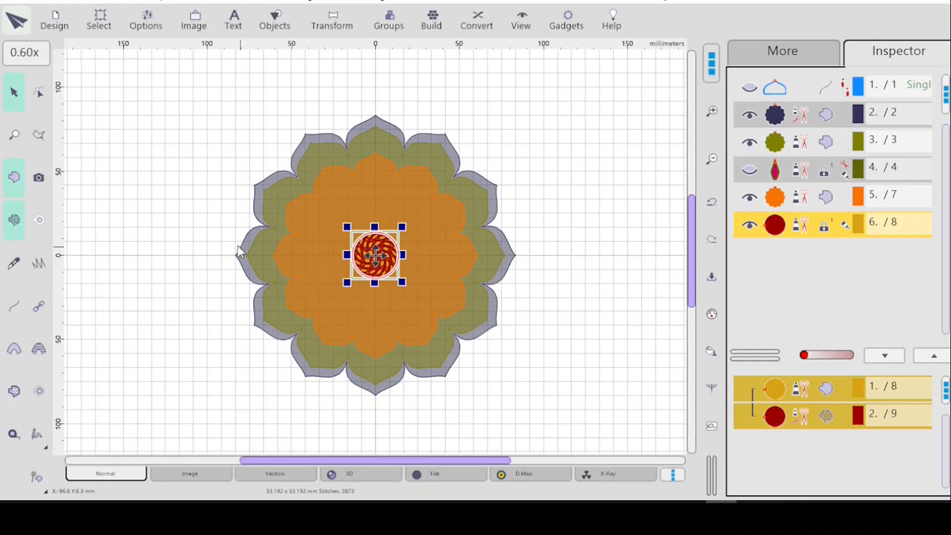
- Ungroup the dark red and gold centre circles and hide the dark red patterned circle
scroll(226, 264, up, 3)
scroll(230, 270, up, 3)
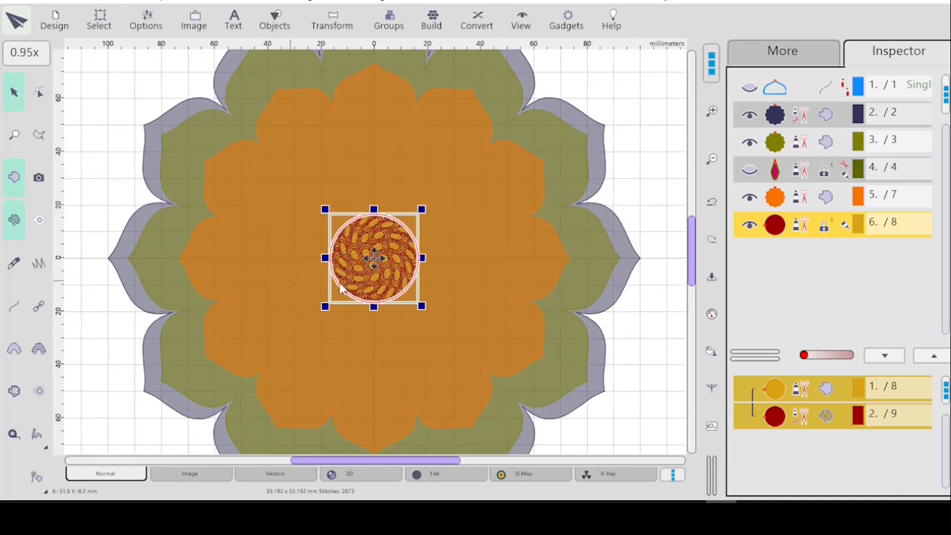
click(114, 113)
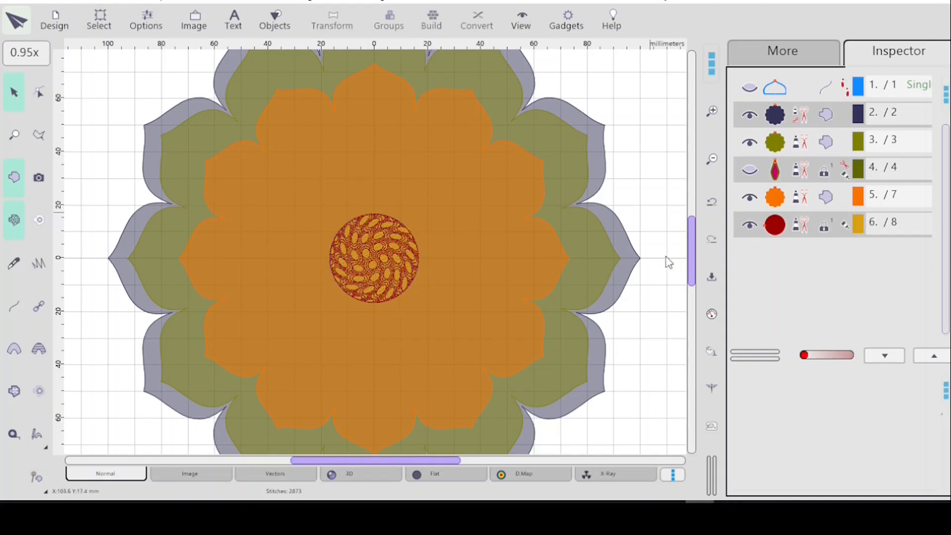
drag(690, 261, 684, 251)
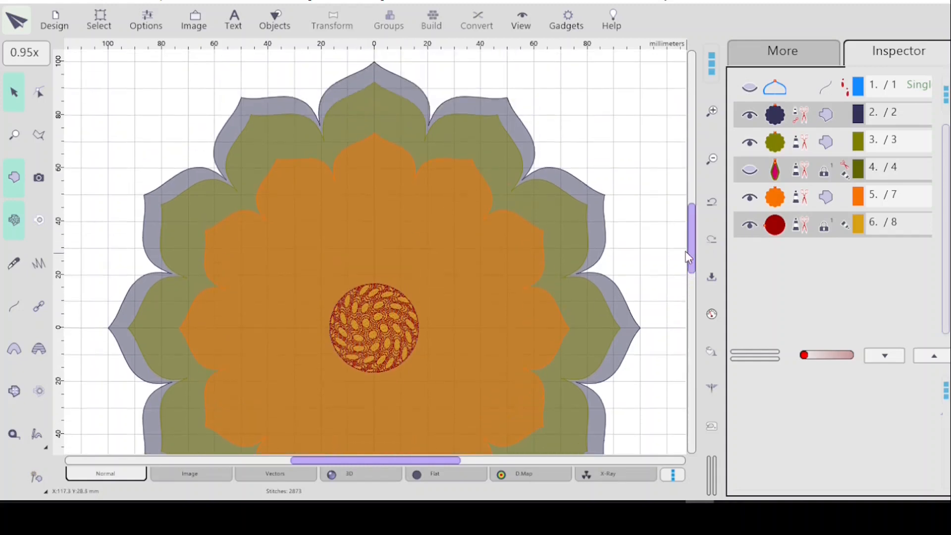
scroll(684, 248, down, 4)
scroll(683, 246, down, 2)
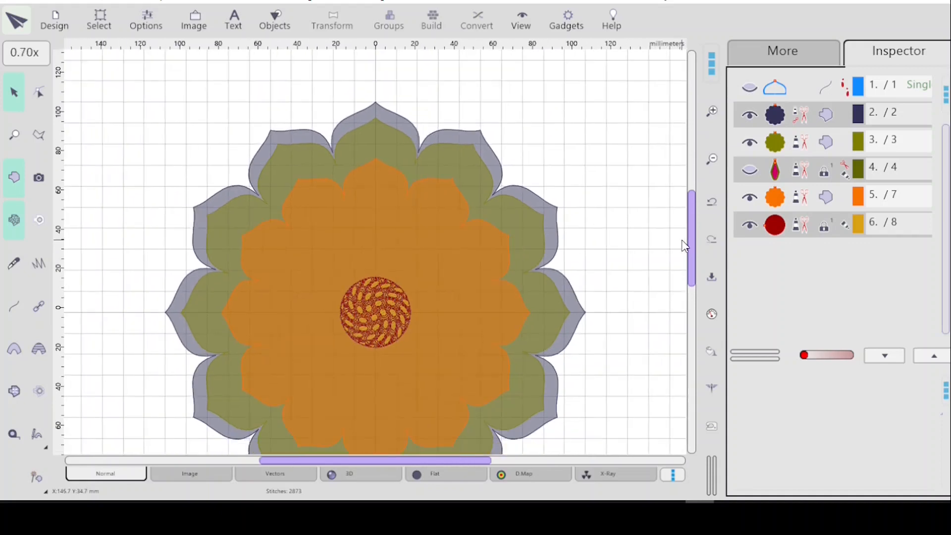
drag(693, 243, 691, 248)
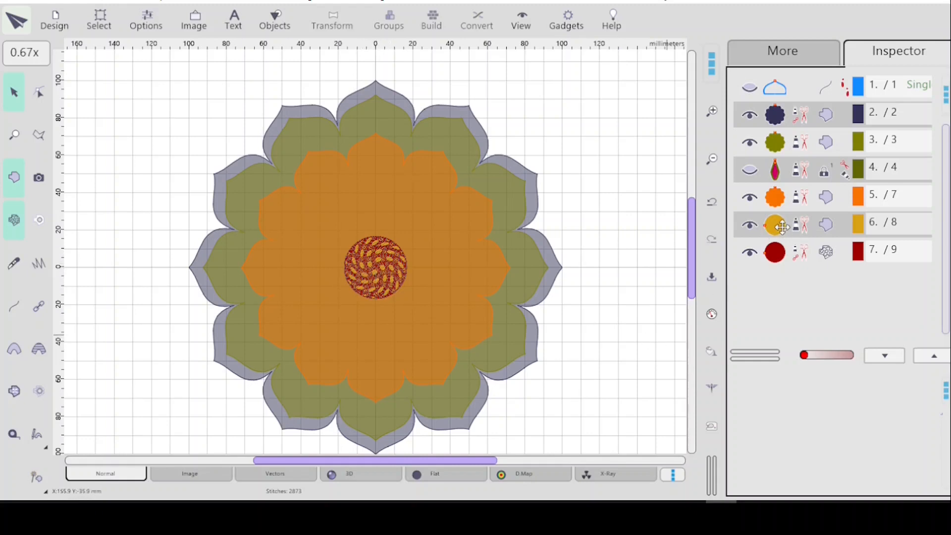
click(751, 255)
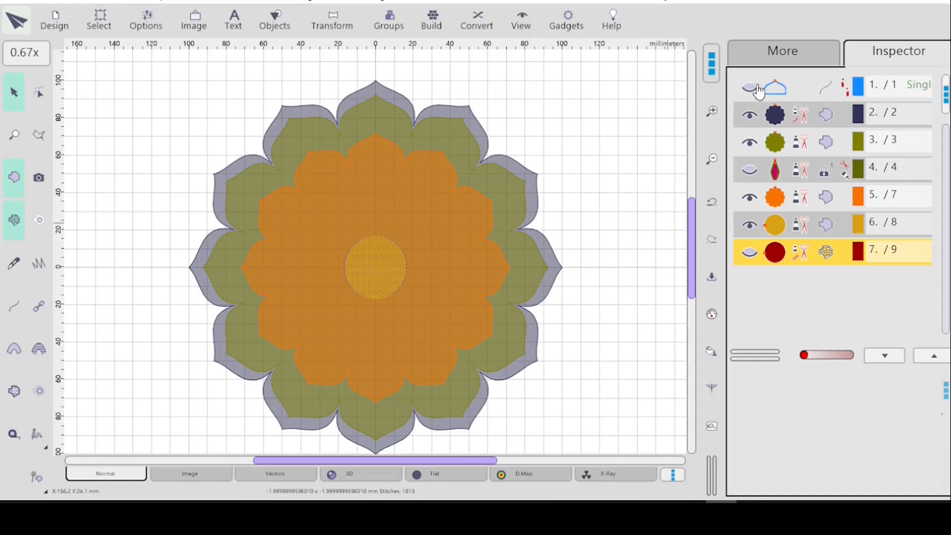
- Duplicate the dark blue flower and move the copy directly after the original in the object order
click(804, 114)
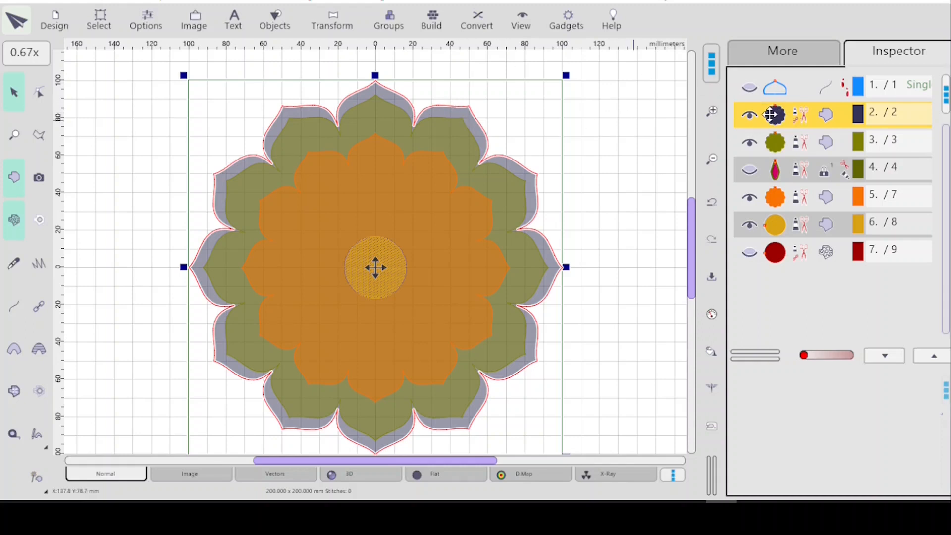
drag(771, 115, 775, 278)
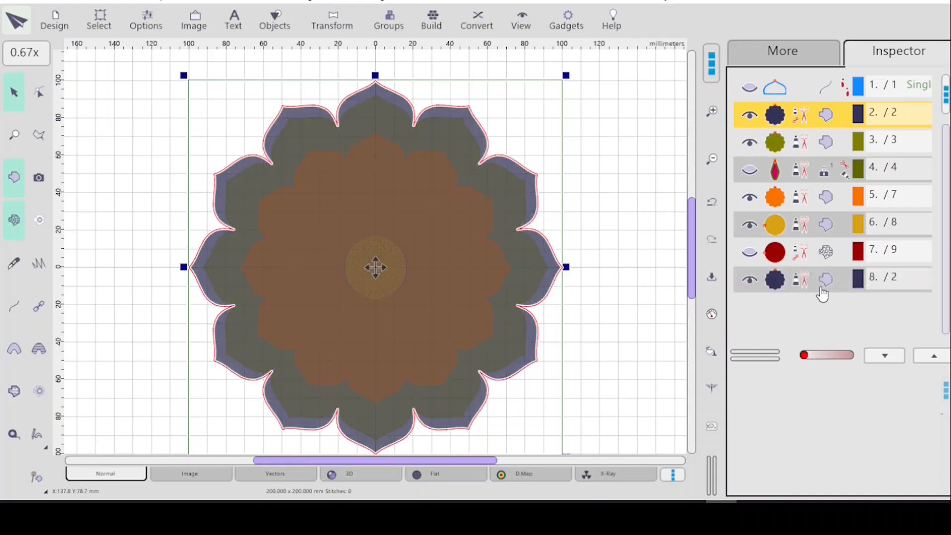
click(824, 287)
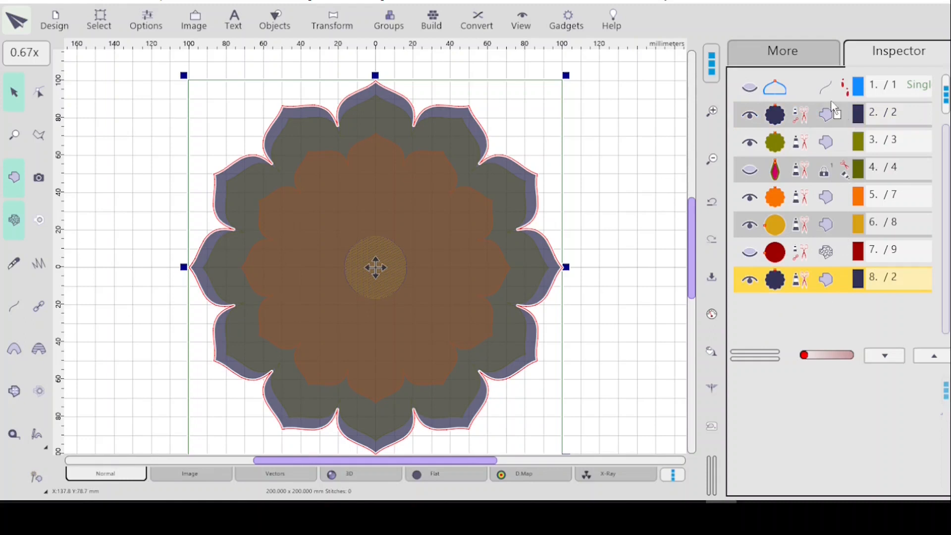
right_click(827, 119)
click(840, 135)
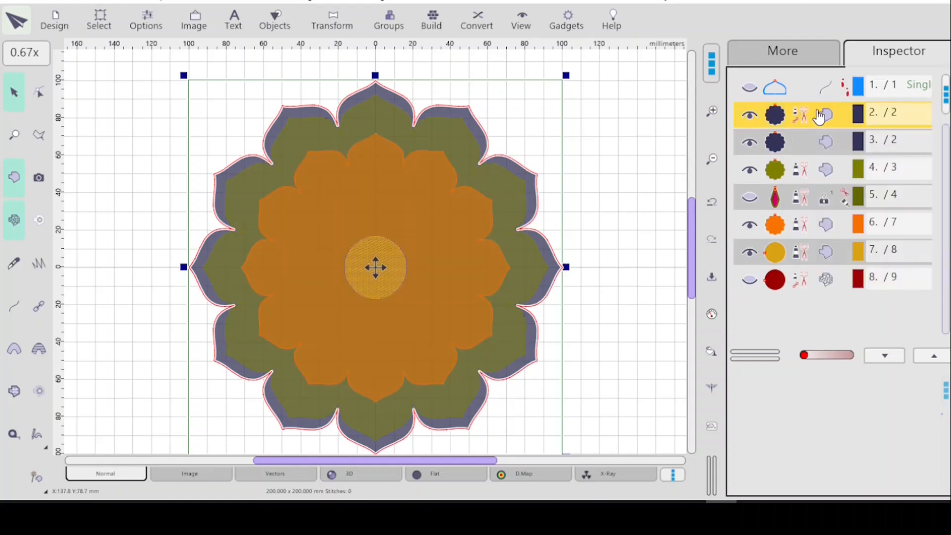
- Recolour the first of the two dark blue flowers gold
click(798, 50)
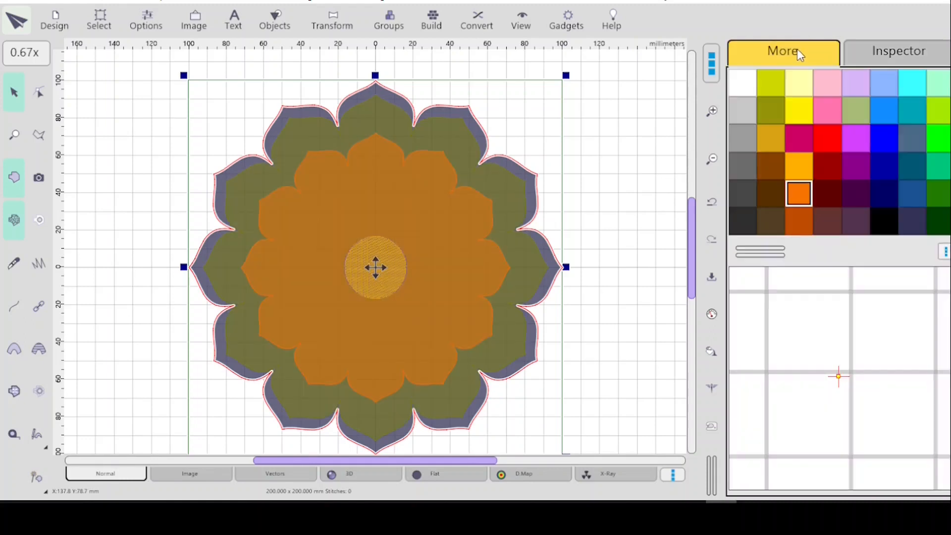
click(771, 137)
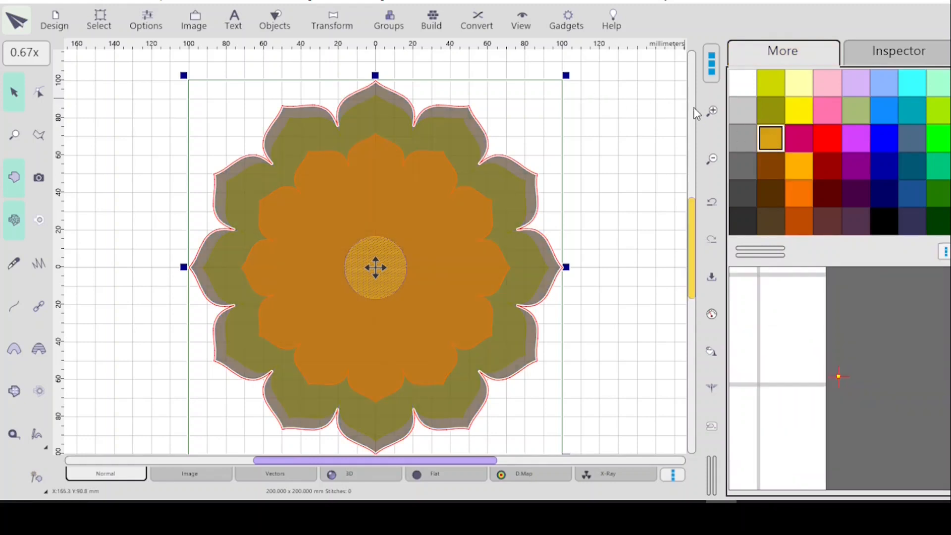
click(881, 51)
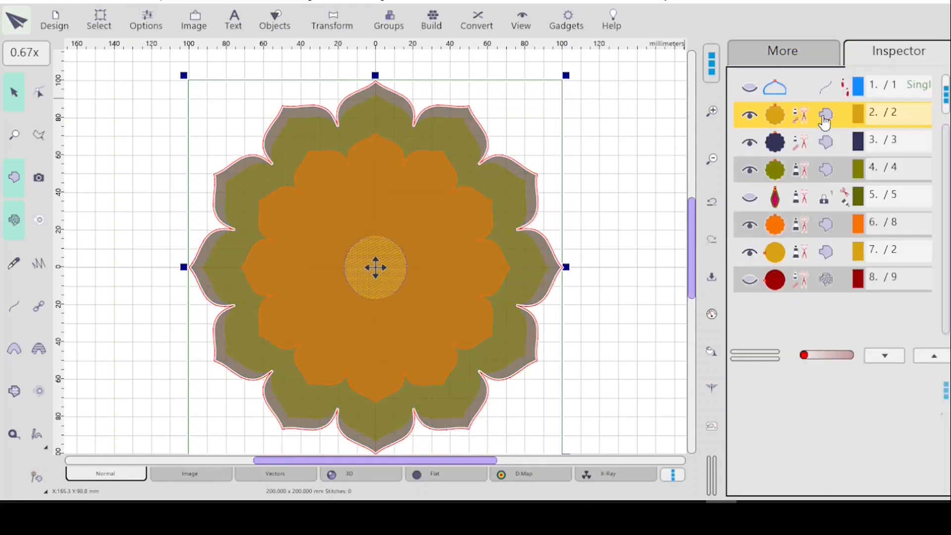
- Mix a coral orange for the yellow-green palette swatch, starting from dark red, with hue 5%, saturation 95% and lightness 63%
click(796, 48)
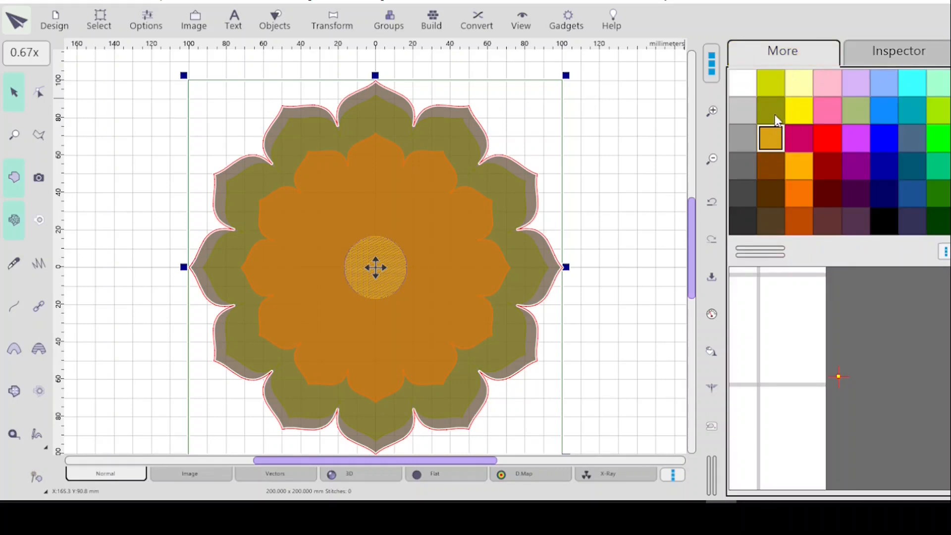
click(771, 81)
double_click(771, 80)
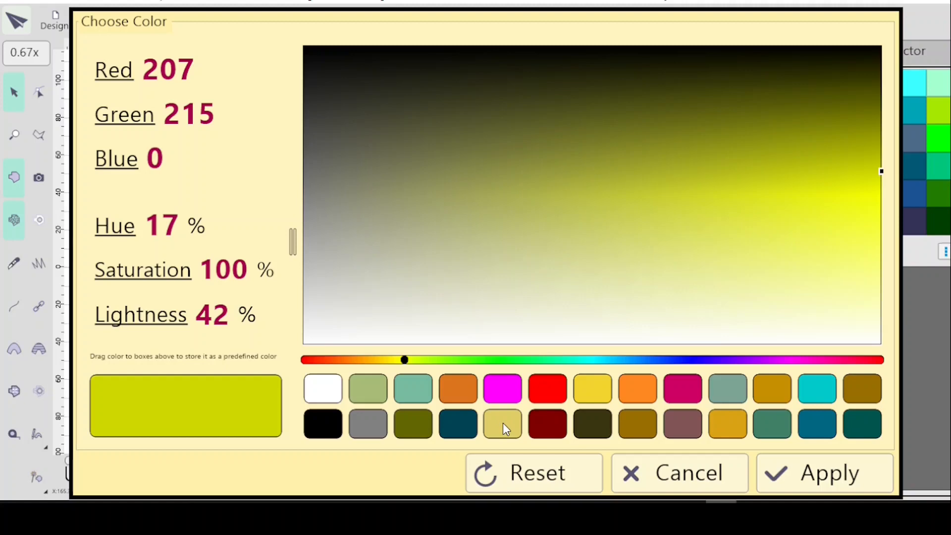
click(549, 428)
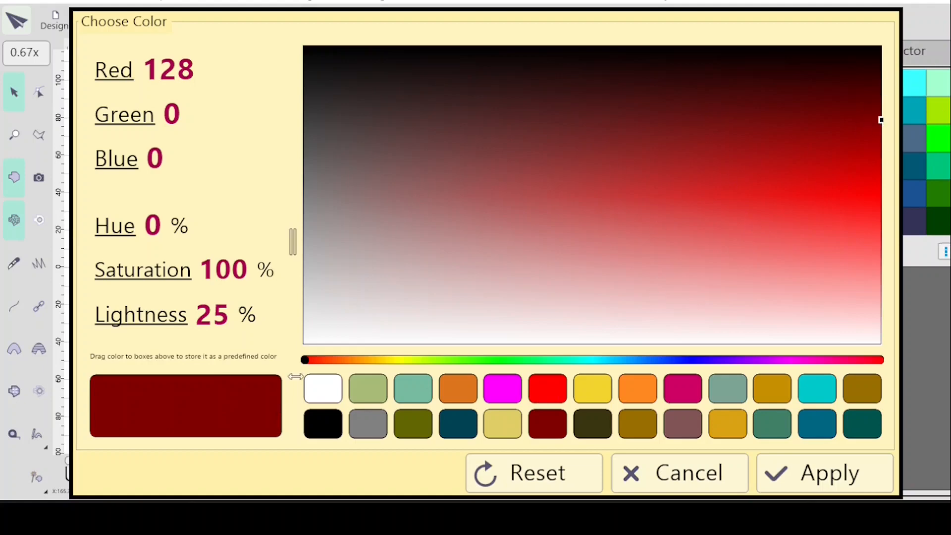
drag(305, 364, 339, 365)
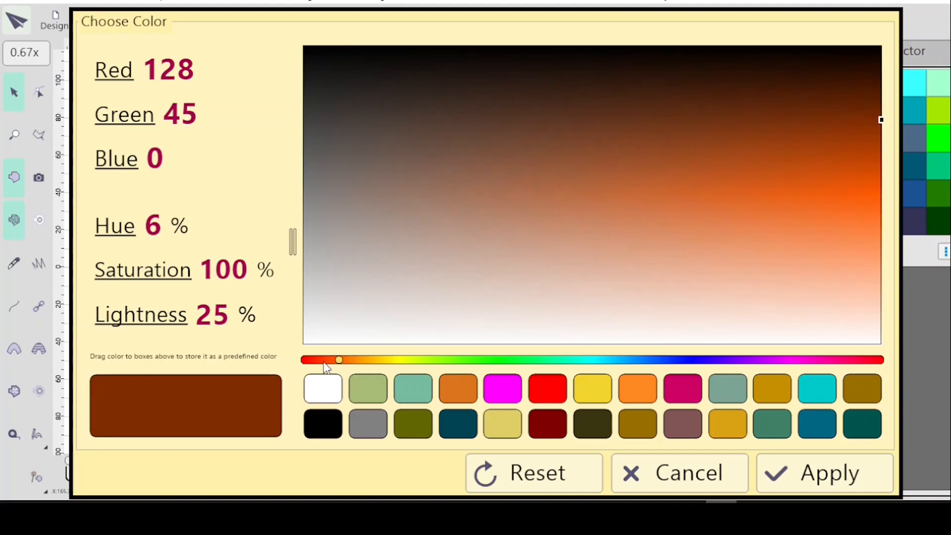
mouse_move(884, 110)
mouse_down()
mouse_move(848, 215)
mouse_move(857, 241)
mouse_move(855, 234)
mouse_up()
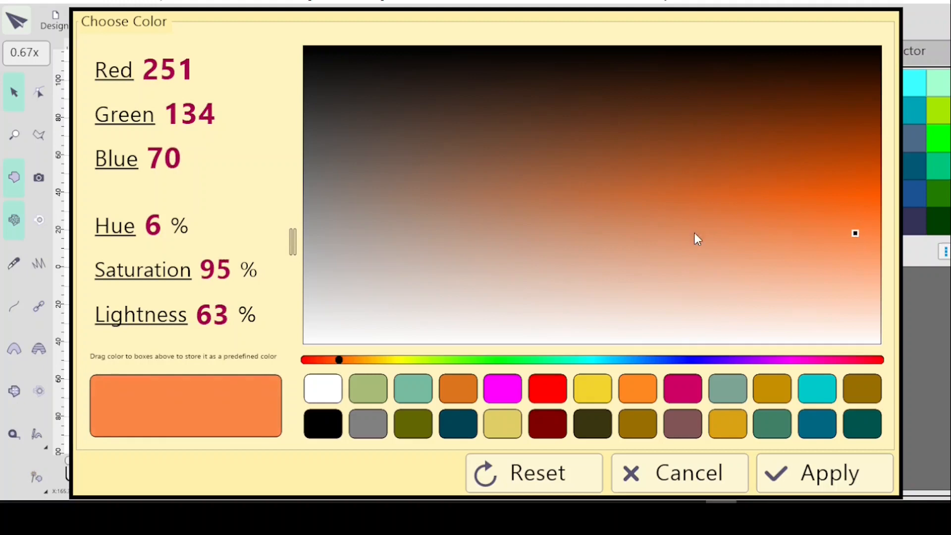
drag(334, 359, 332, 360)
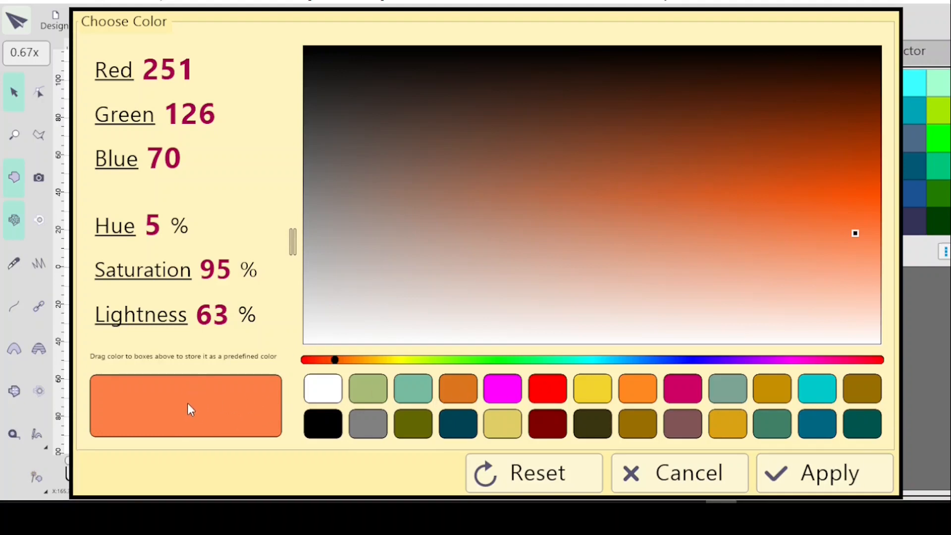
- Store the mixed coral orange over the red predefined colour and apply it to the palette swatch
drag(187, 403, 549, 389)
click(549, 387)
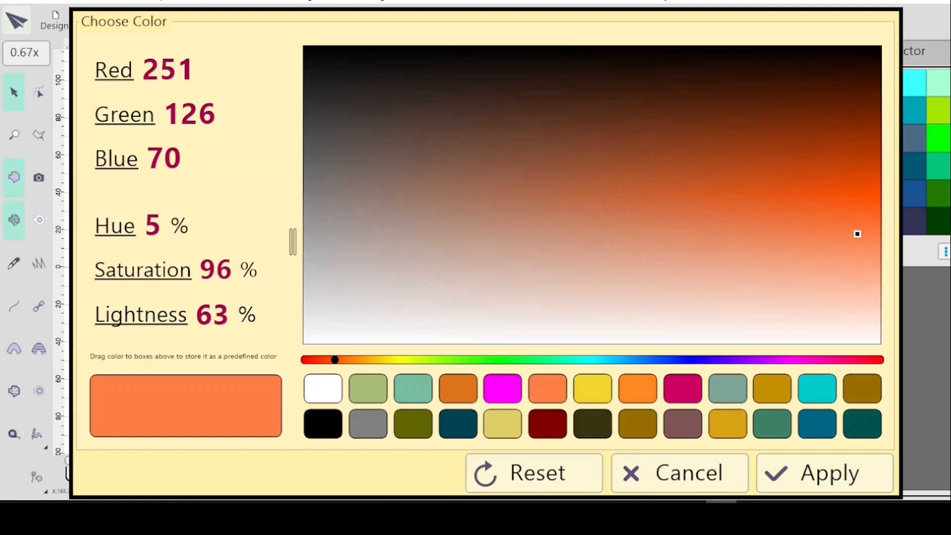
click(822, 479)
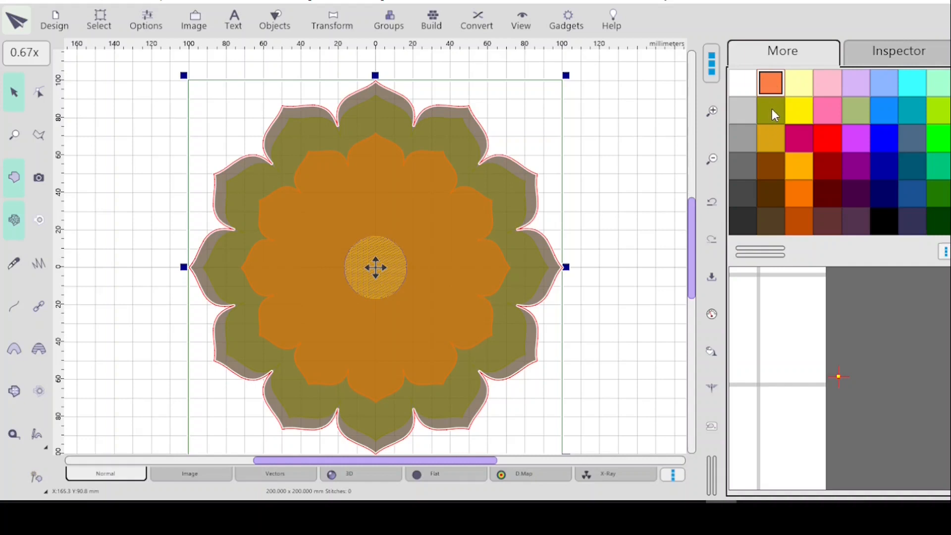
- Redefine the light purple palette swatch as the predefined muted yellow with RGB 224, 205, 103
click(858, 80)
double_click(860, 86)
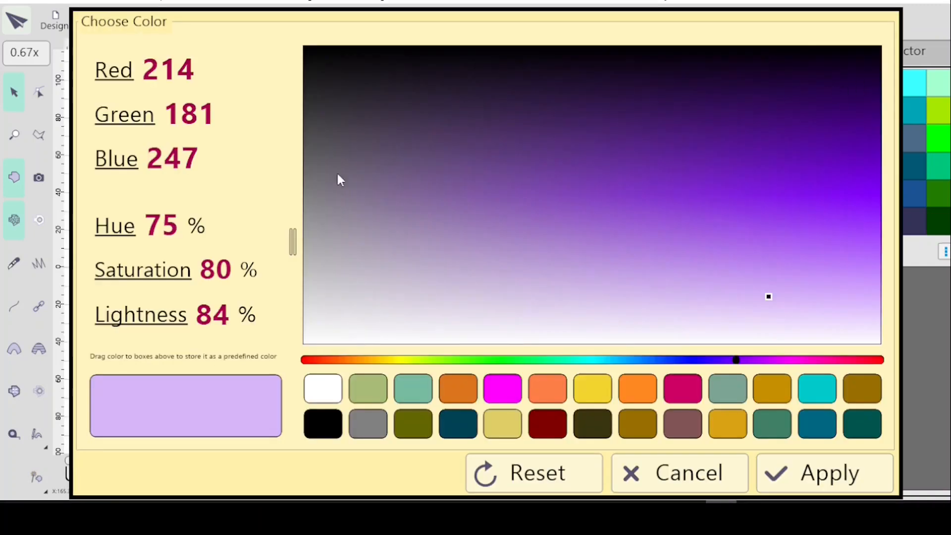
click(503, 425)
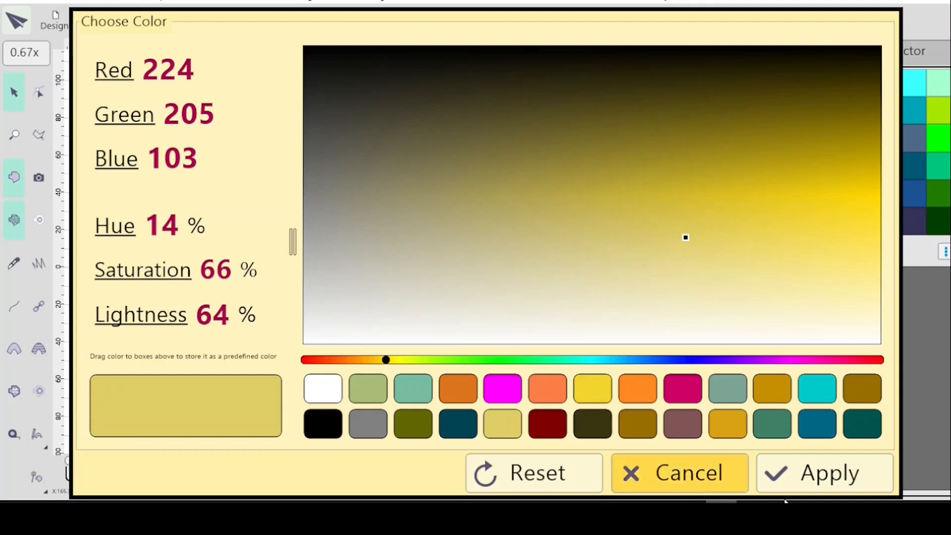
click(817, 475)
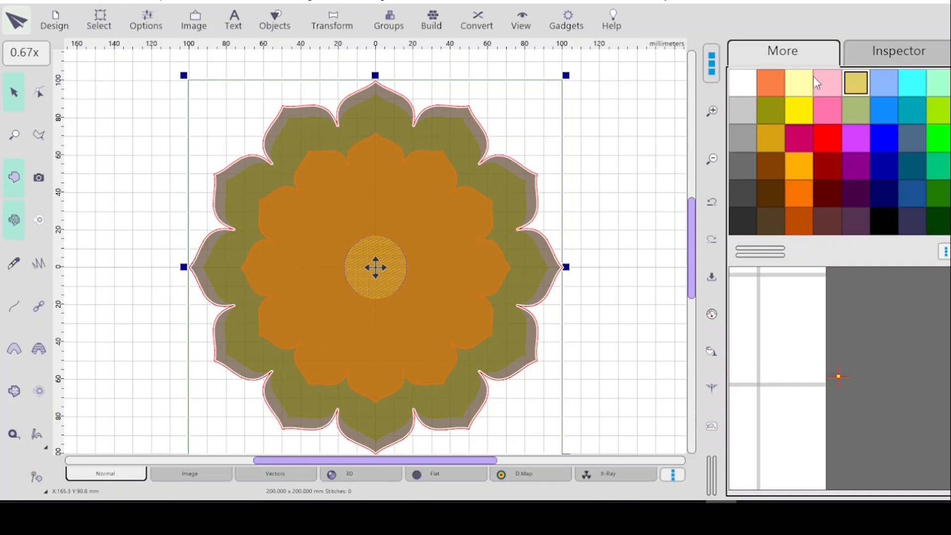
double_click(858, 85)
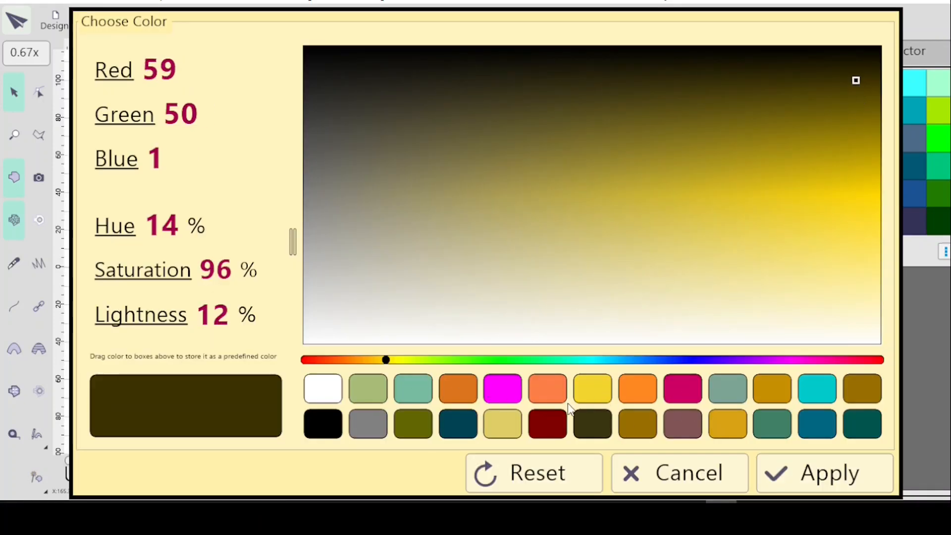
click(682, 473)
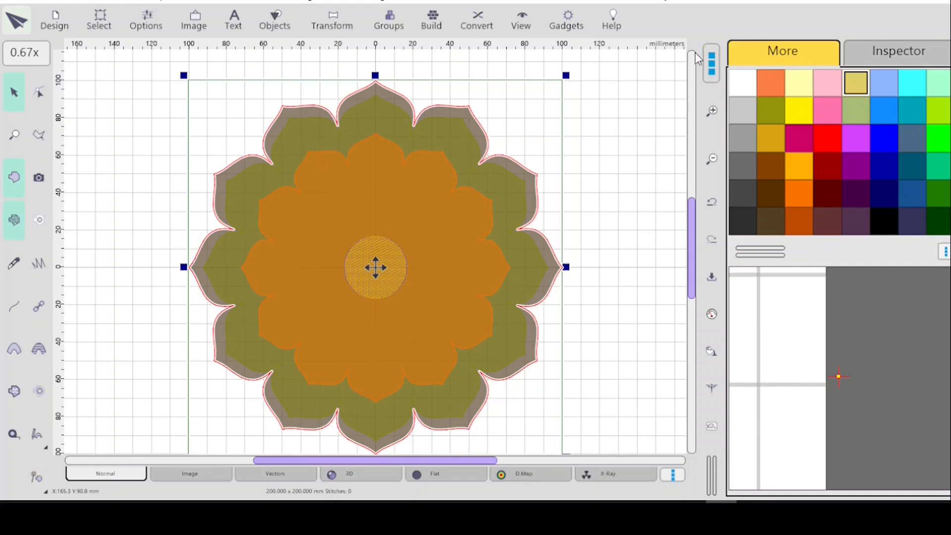
click(712, 62)
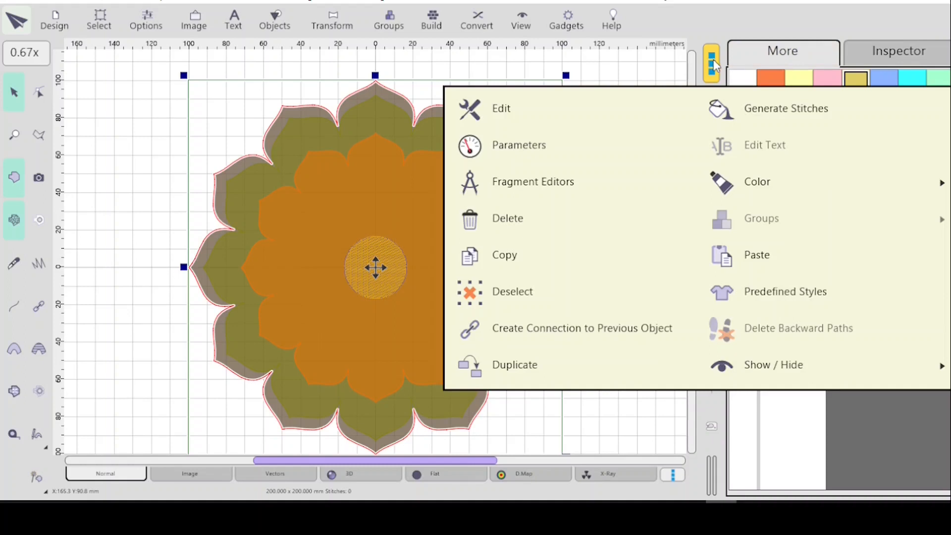
click(762, 181)
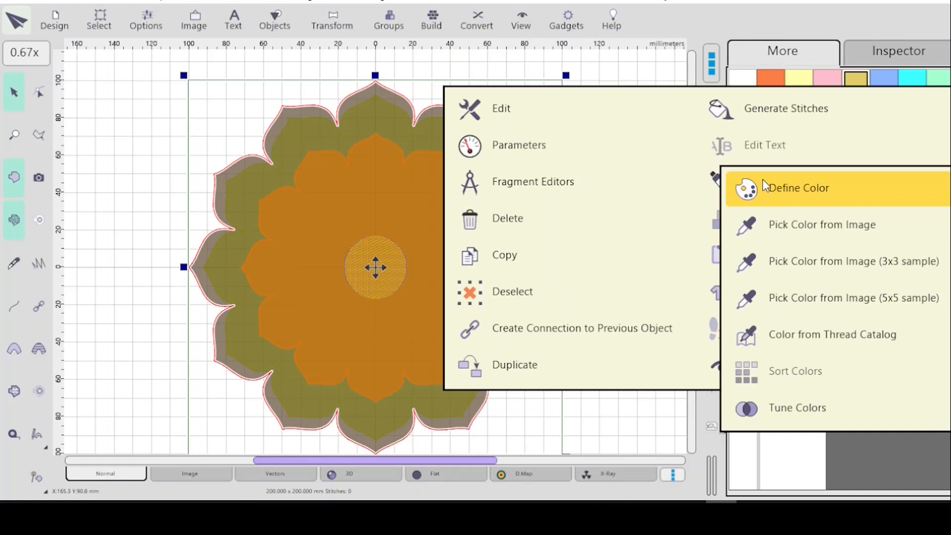
click(726, 22)
click(58, 22)
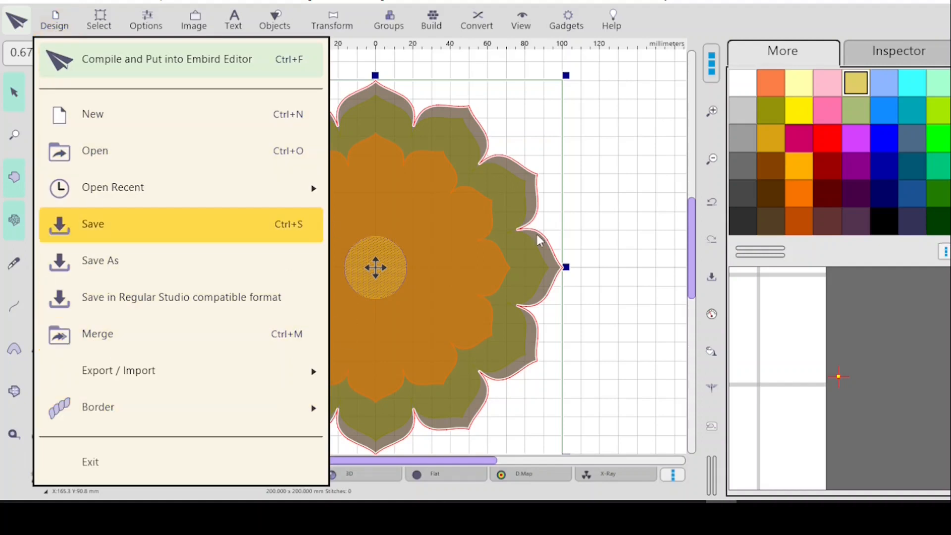
click(793, 12)
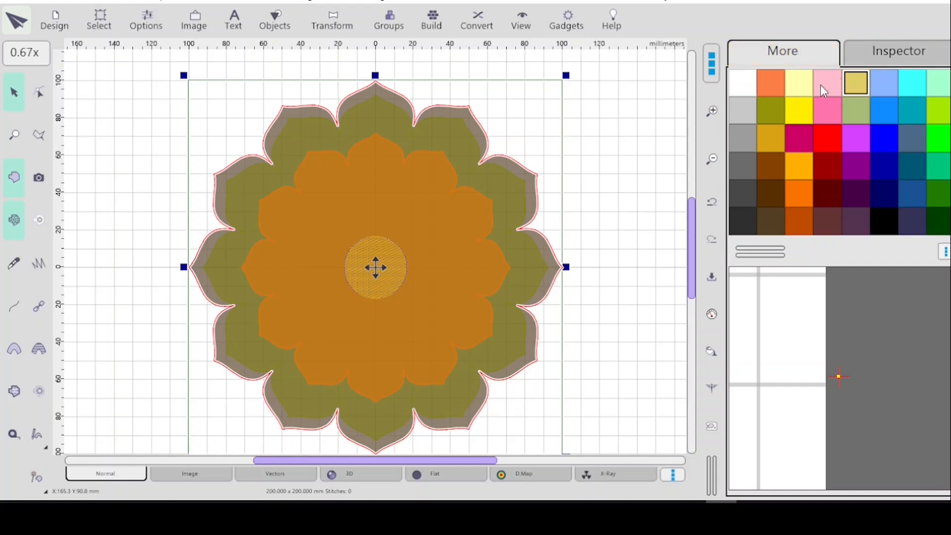
- Recolour the selected first flower pale yellow and hide it
click(802, 87)
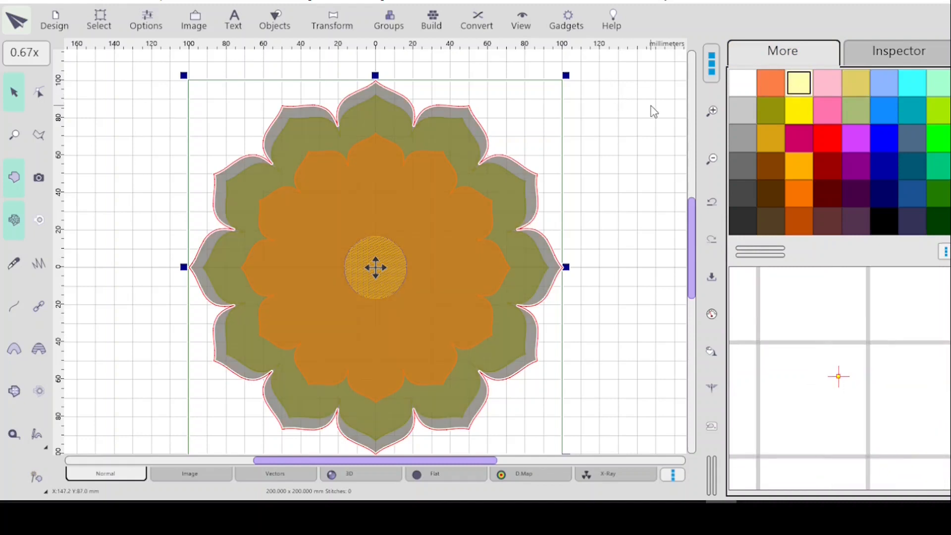
click(880, 53)
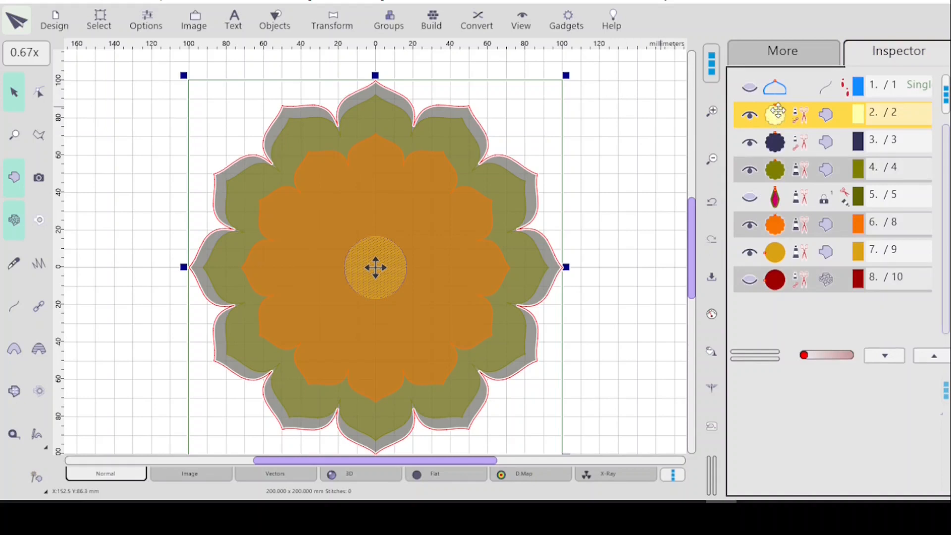
click(750, 117)
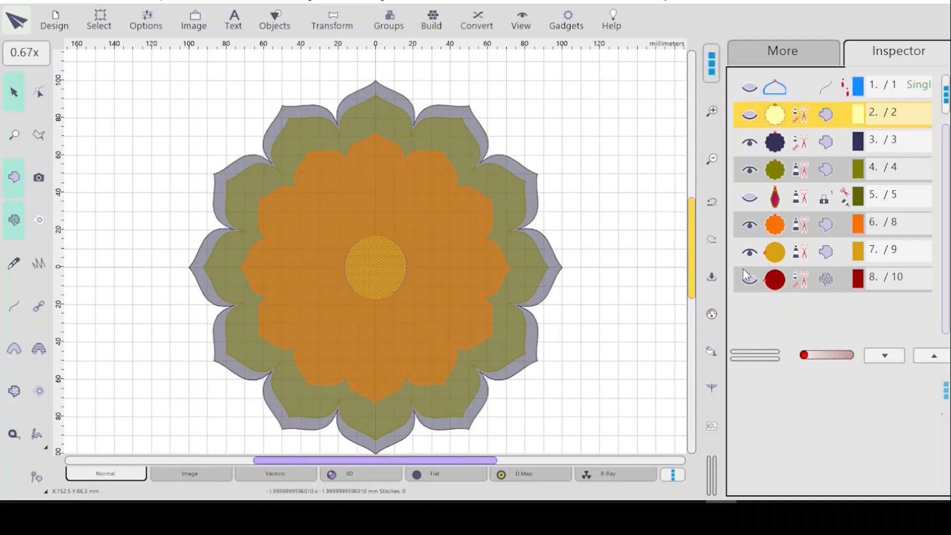
- Convert the gold centre circle from a fill into an opening in the orange flower
click(813, 256)
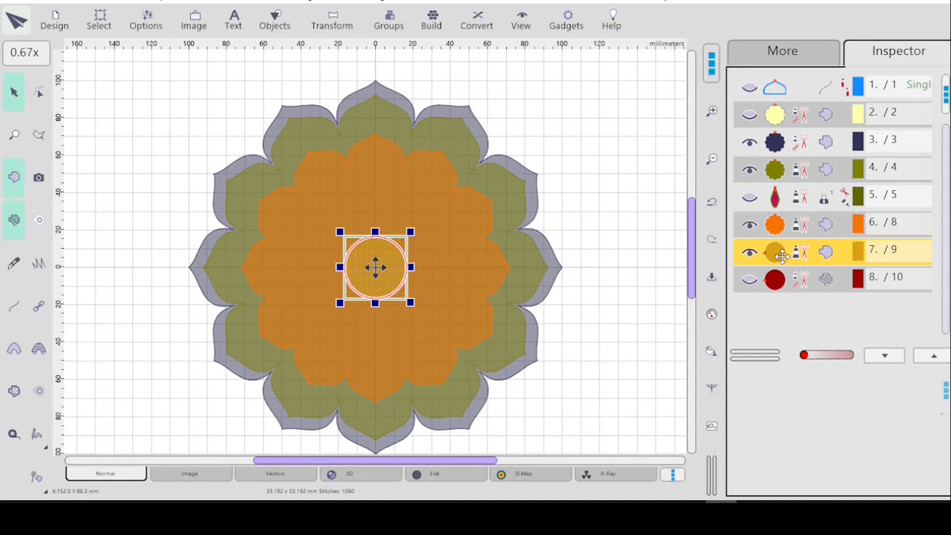
click(479, 27)
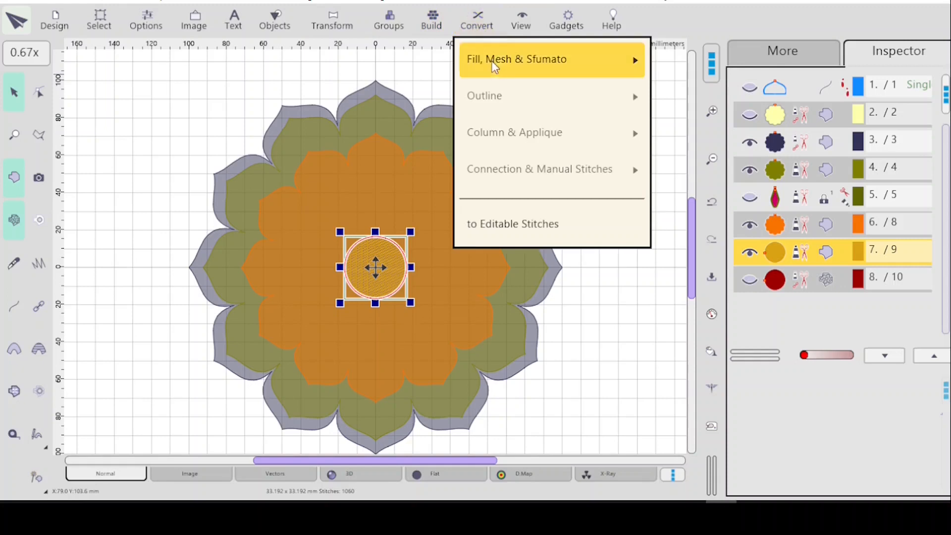
mouse_move(500, 62)
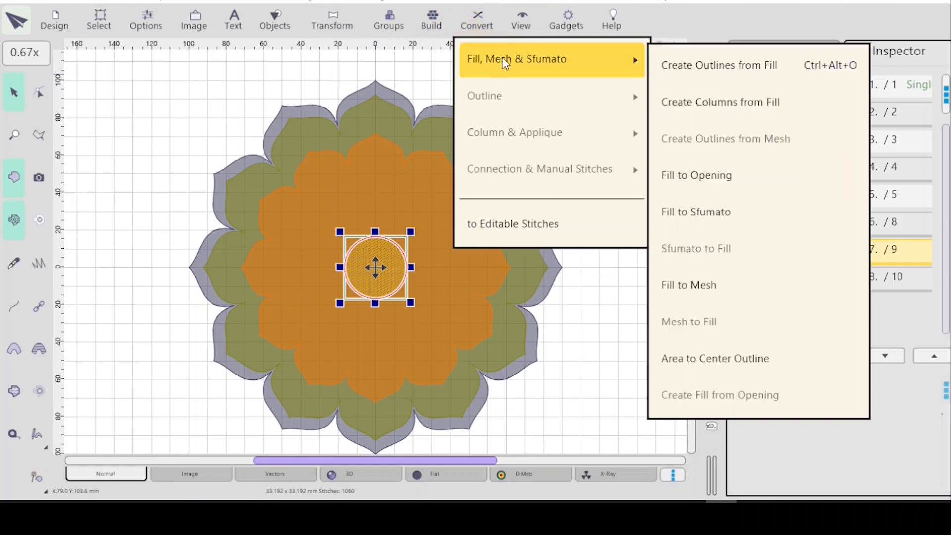
click(685, 175)
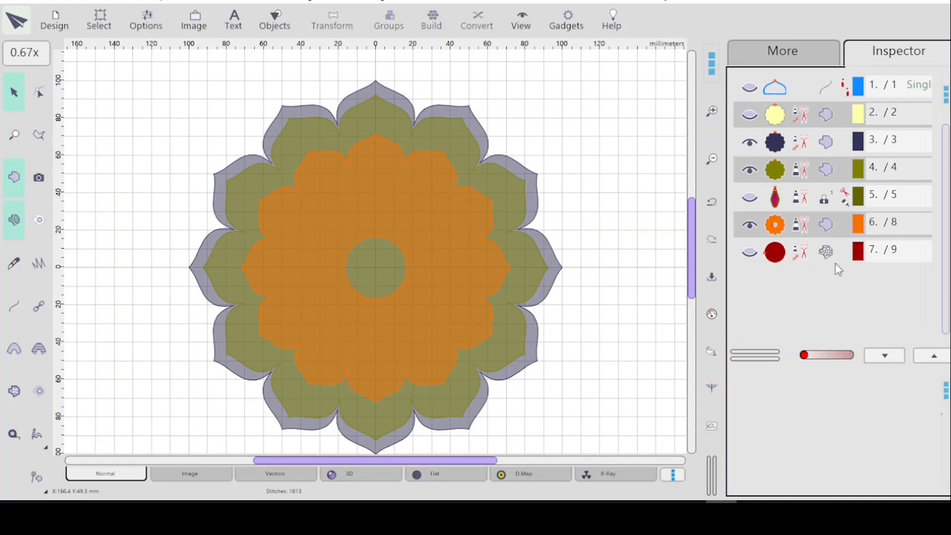
- Delete the hidden dark red circle, and undo both the deletion and the opening conversion
click(799, 256)
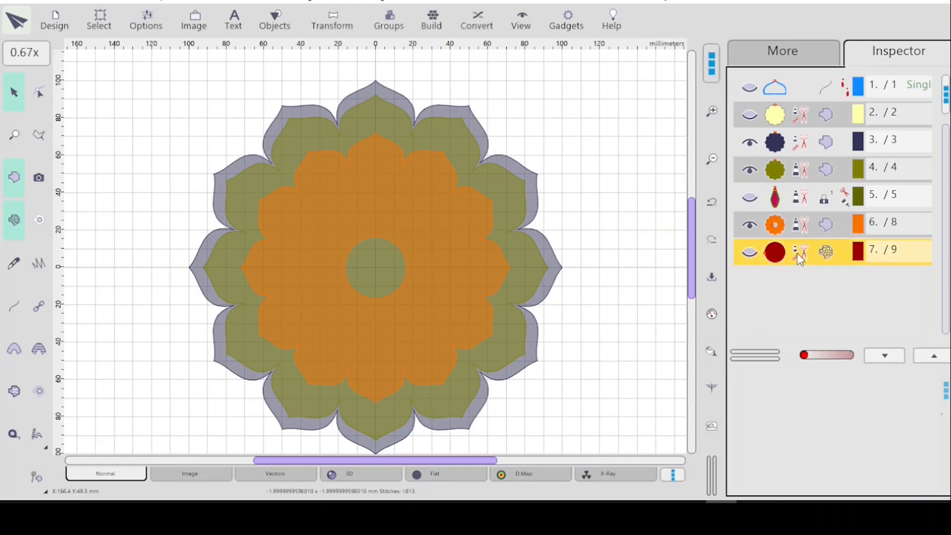
key(Delete)
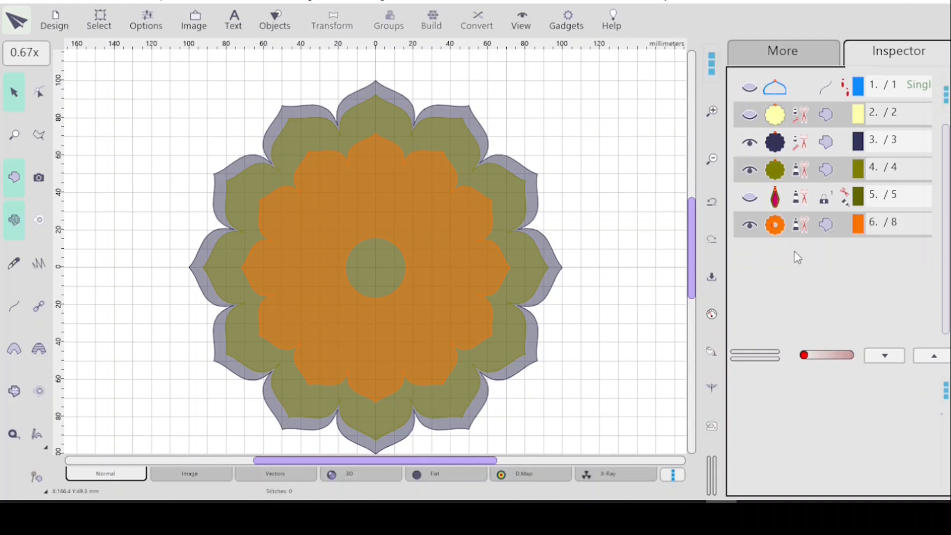
key(ctrl+z)
key(ctrl+z)
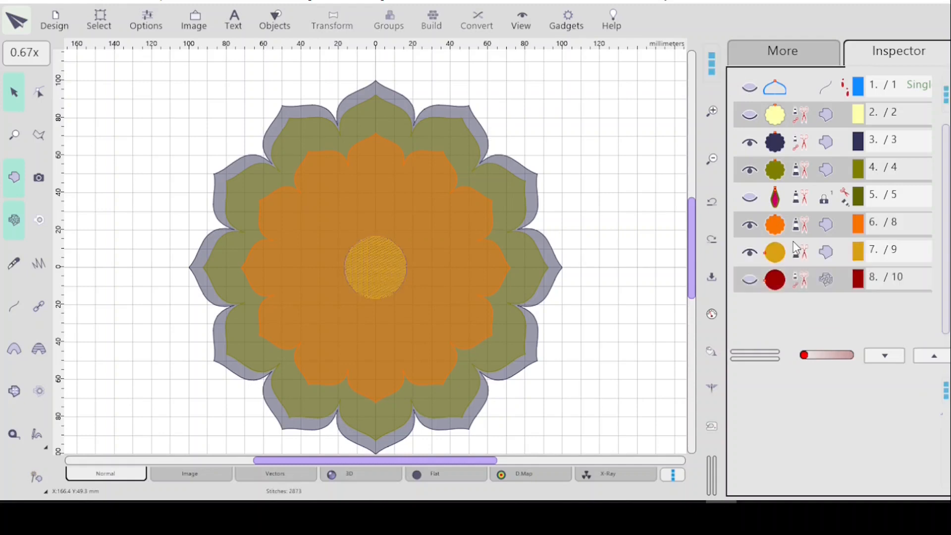
- Delete the hidden dark red circle at the end of the object list
click(808, 280)
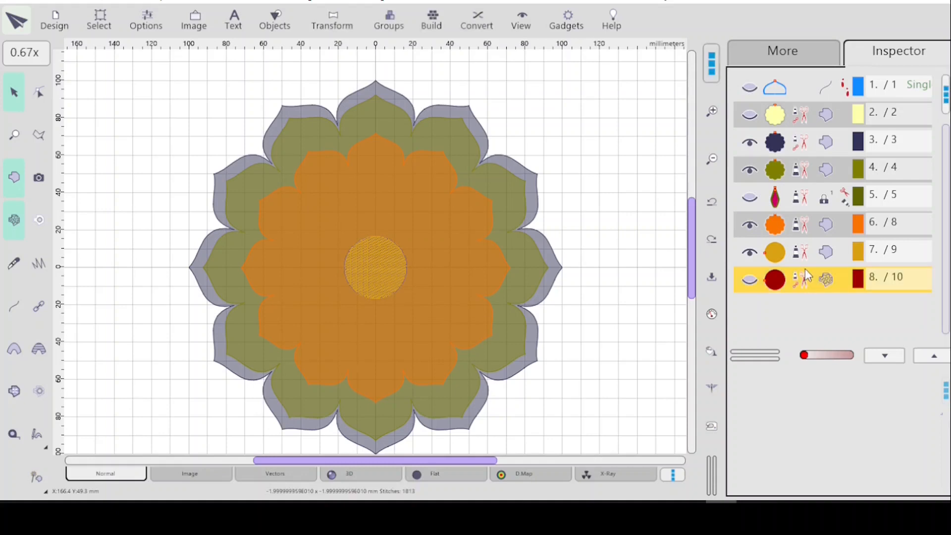
key(Delete)
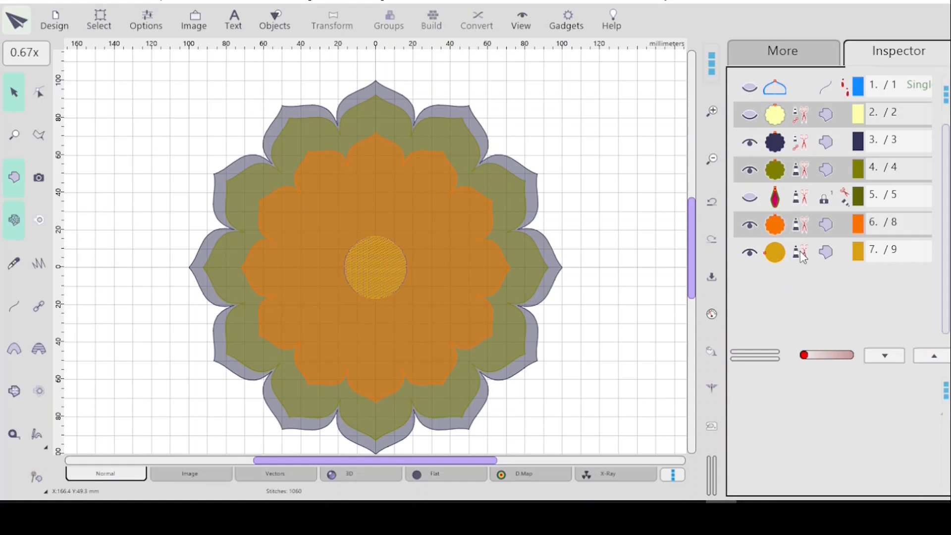
- Convert the gold centre circle from a fill into an opening in the orange flower, and undo the conversion
click(802, 253)
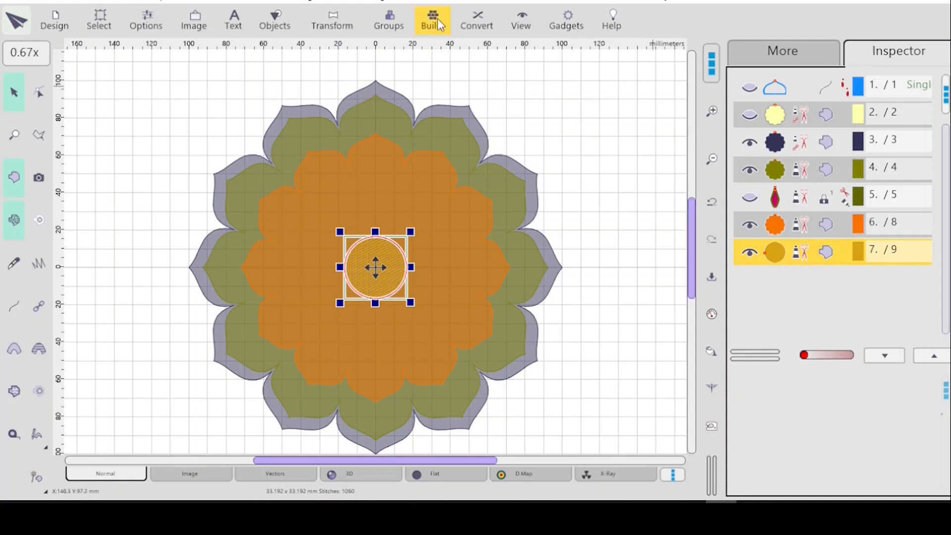
click(476, 25)
mouse_move(495, 62)
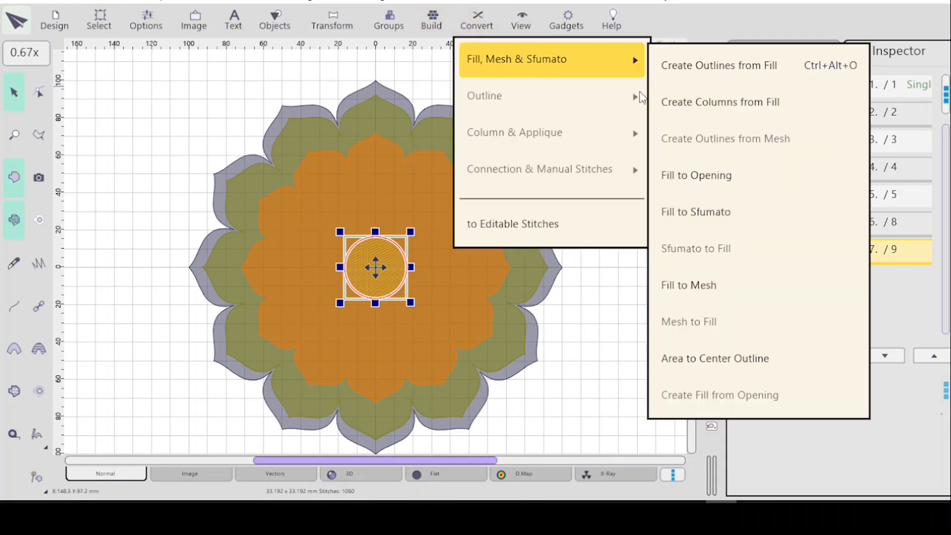
click(691, 176)
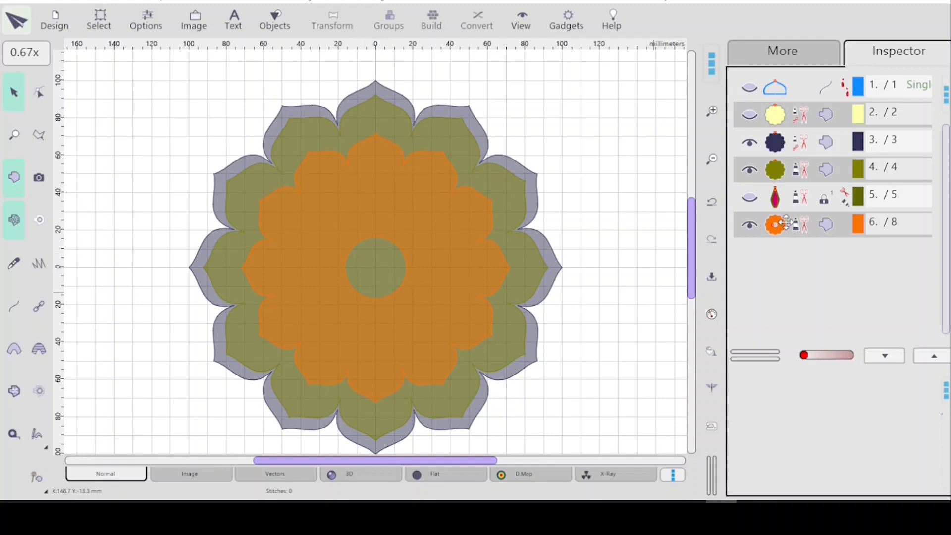
drag(782, 224, 791, 255)
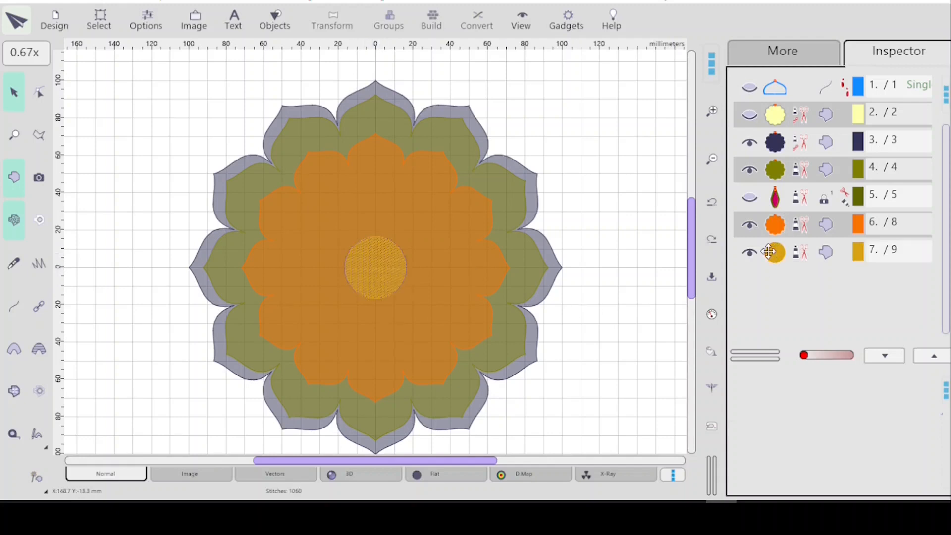
- Duplicate the gold centre circle and convert the original from a fill into an opening in the orange flower
click(793, 258)
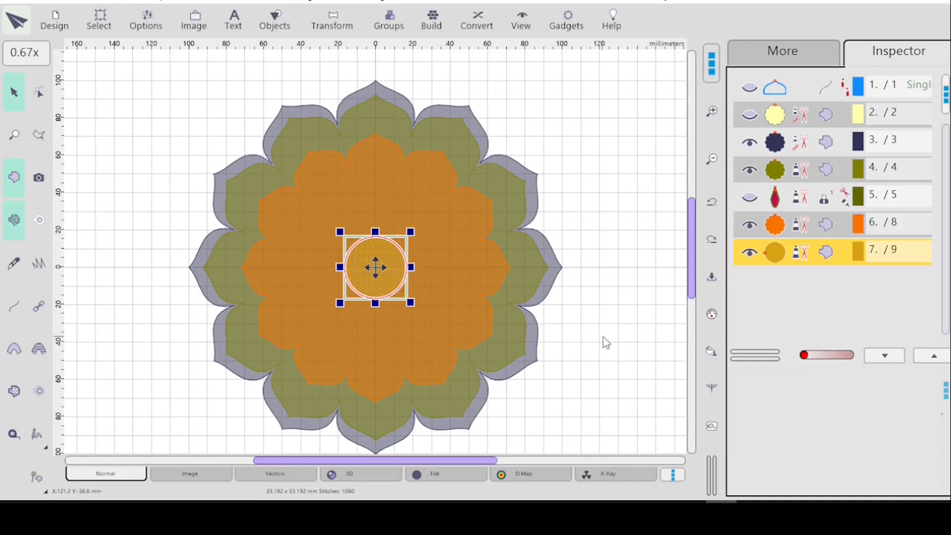
key(ctrl+d)
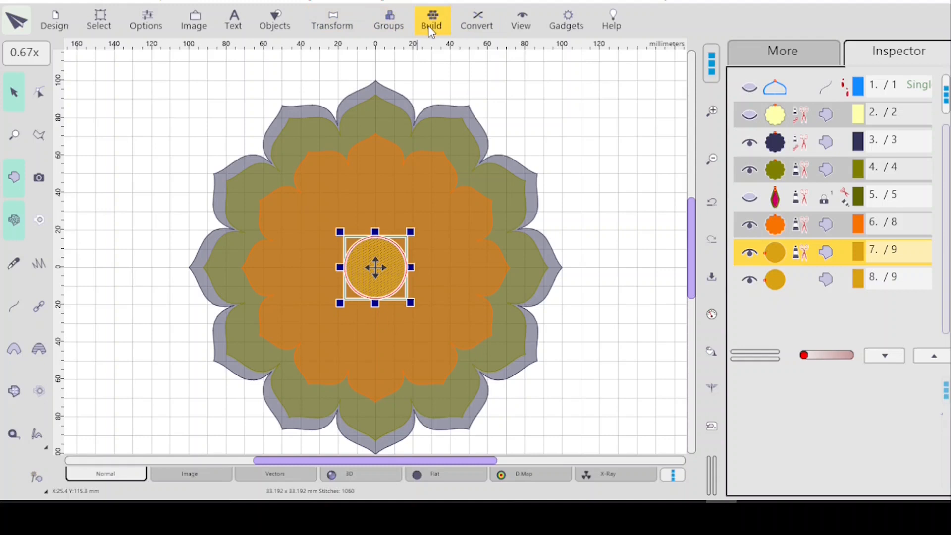
click(473, 29)
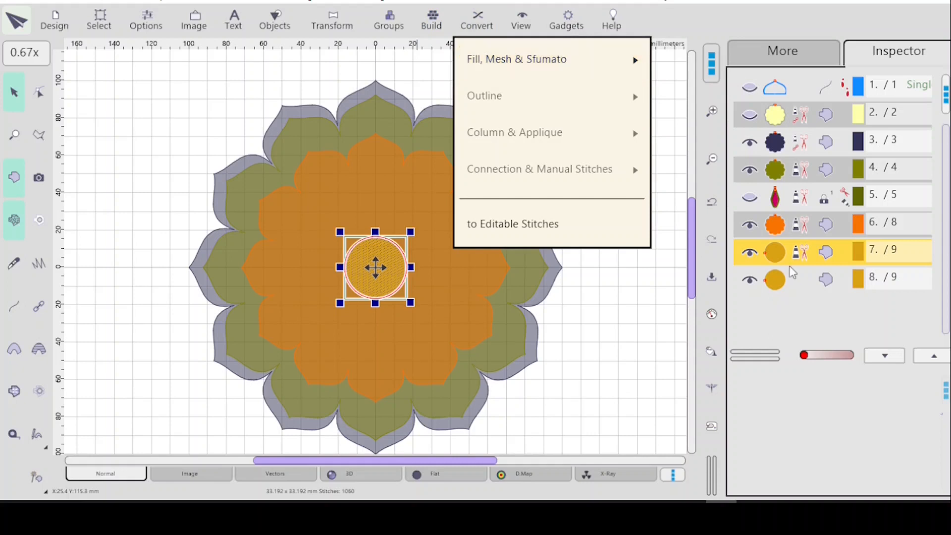
mouse_move(585, 55)
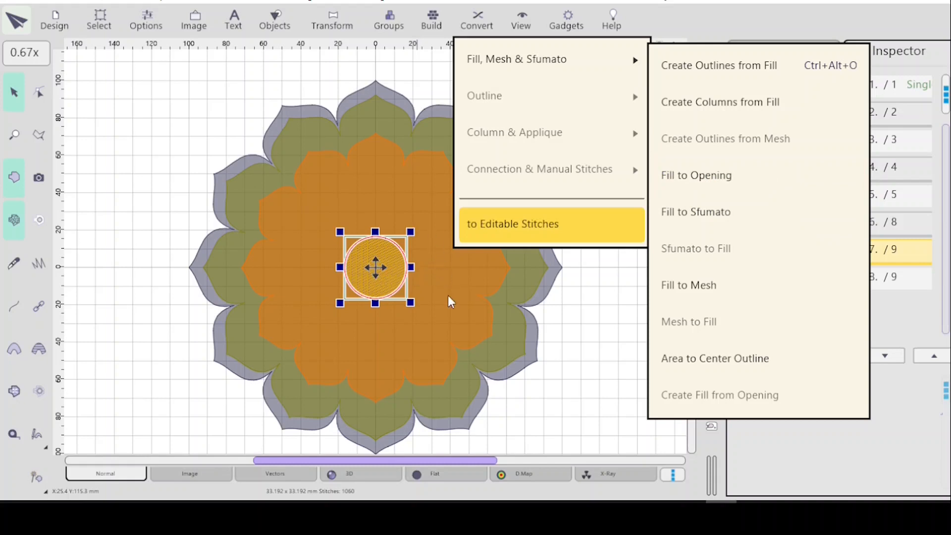
click(704, 179)
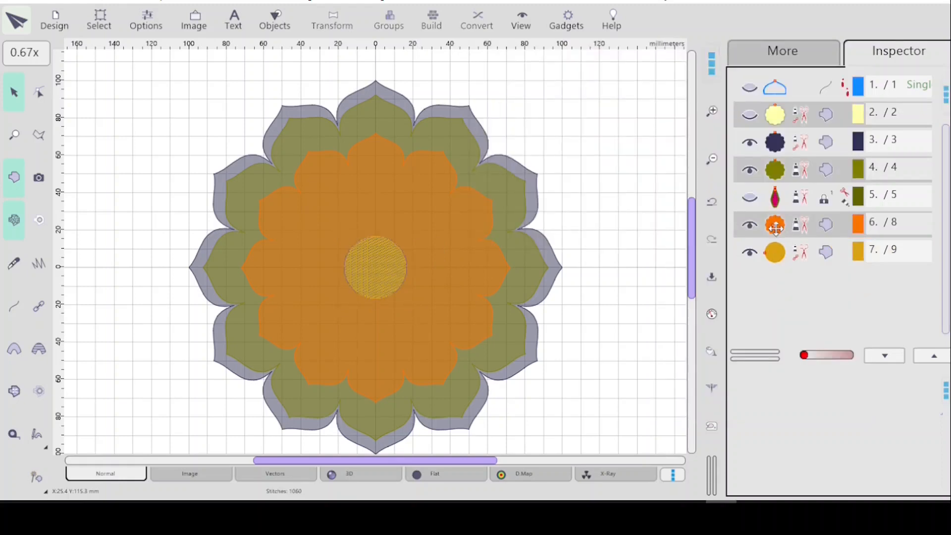
click(781, 261)
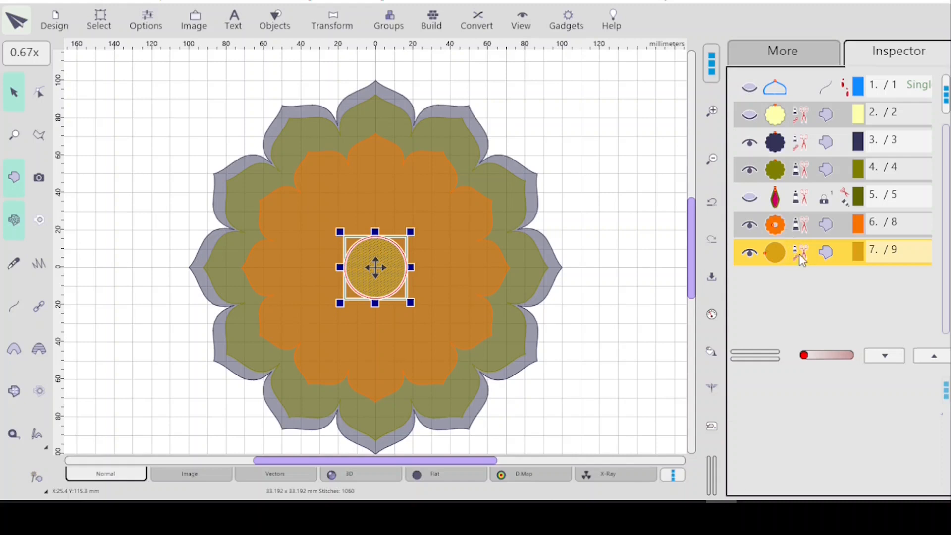
- Undo the opening conversion and the duplication of the gold centre circle
click(799, 253)
key(ctrl+z)
key(ctrl+z)
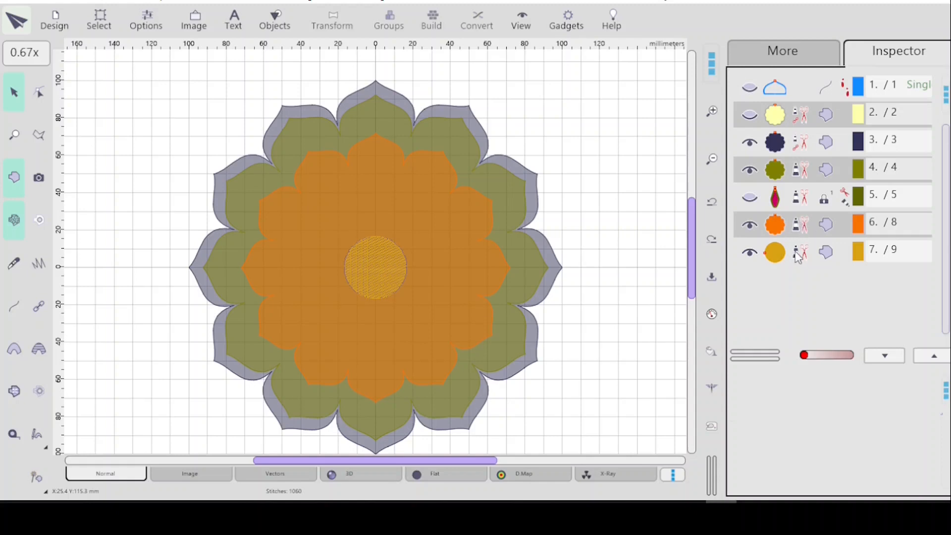
- Subtract the gold centre circle from the orange flower with the Difference shaping operation
click(785, 225)
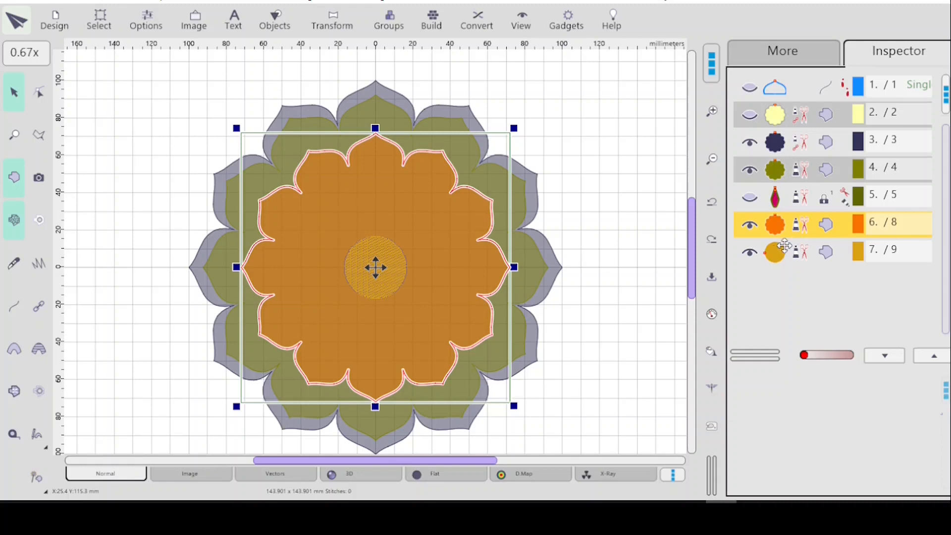
ctrl+click(790, 263)
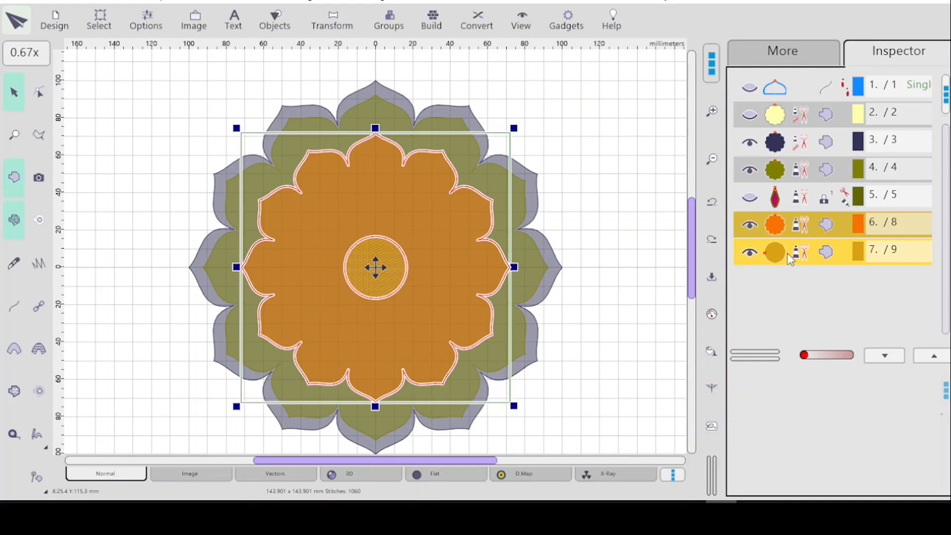
click(432, 24)
mouse_move(478, 205)
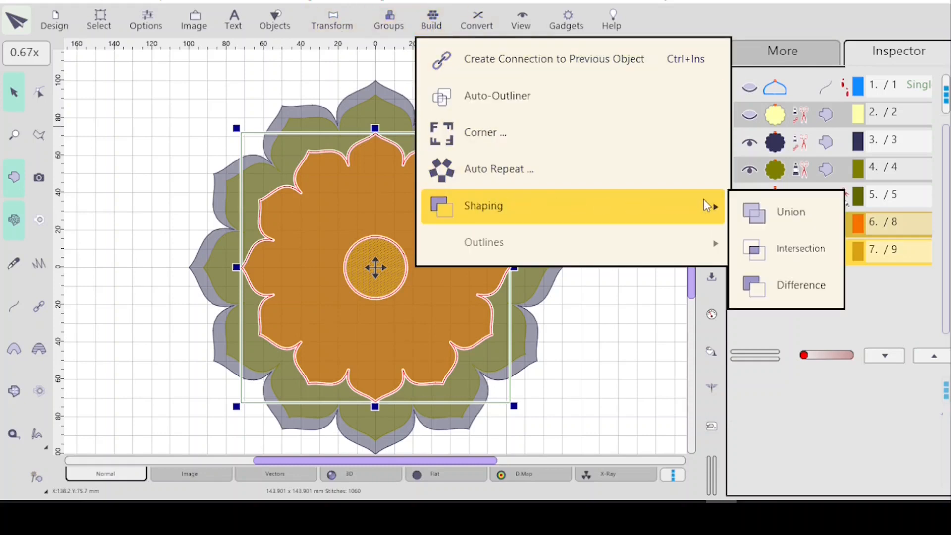
click(783, 286)
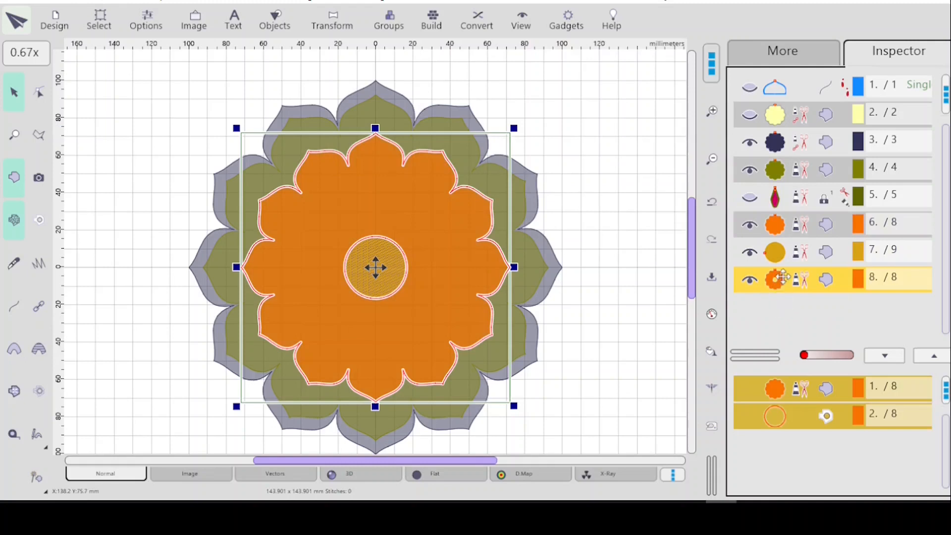
click(776, 255)
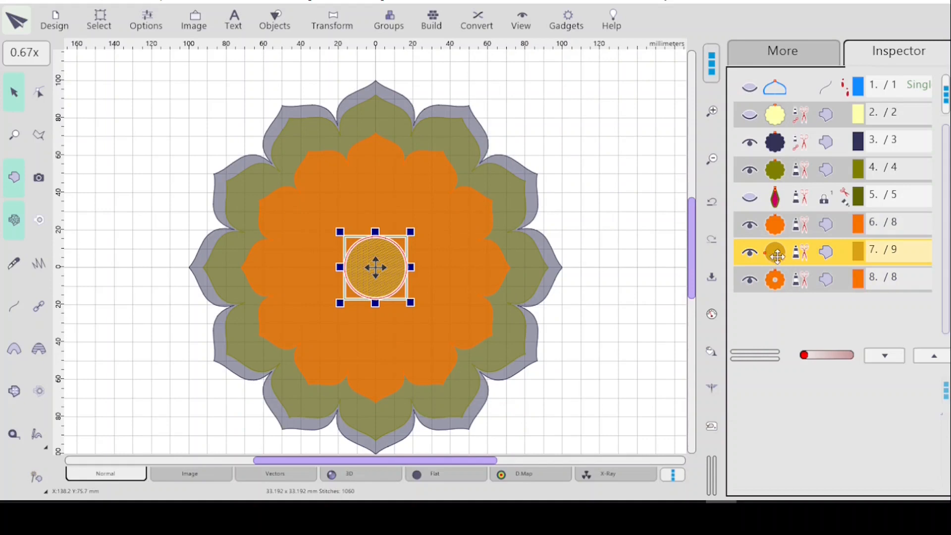
click(787, 279)
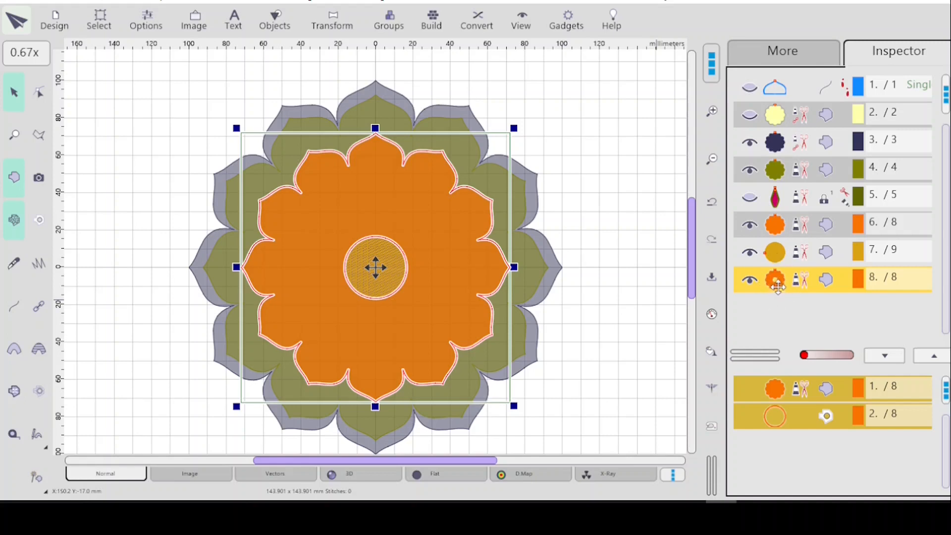
- Move the solid orange flower directly after the olive flower and convert it from a fill into an opening in the olive flower
click(796, 230)
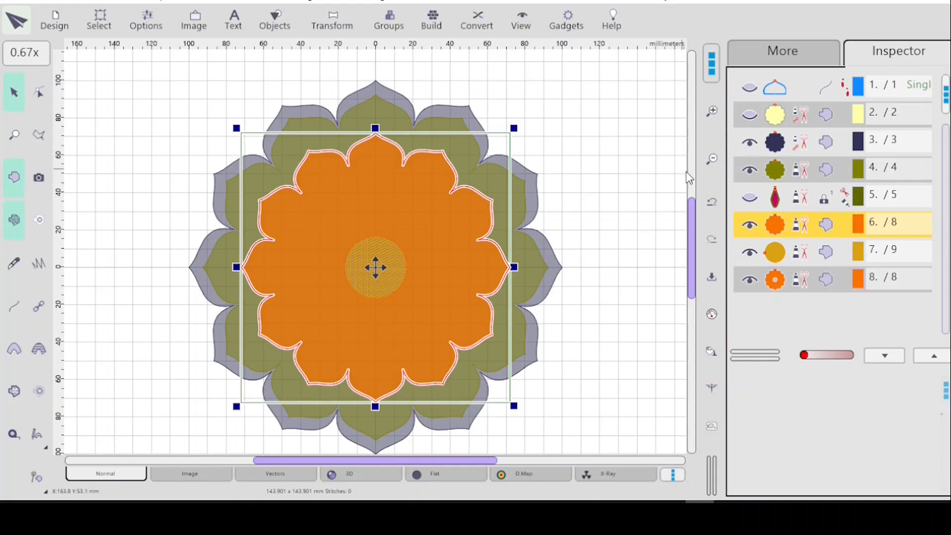
right_click(809, 175)
click(836, 223)
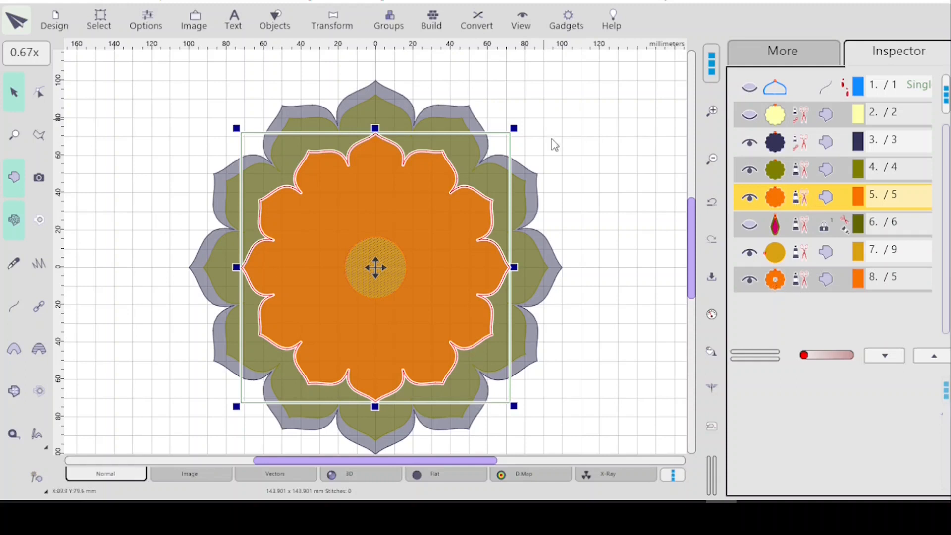
click(477, 22)
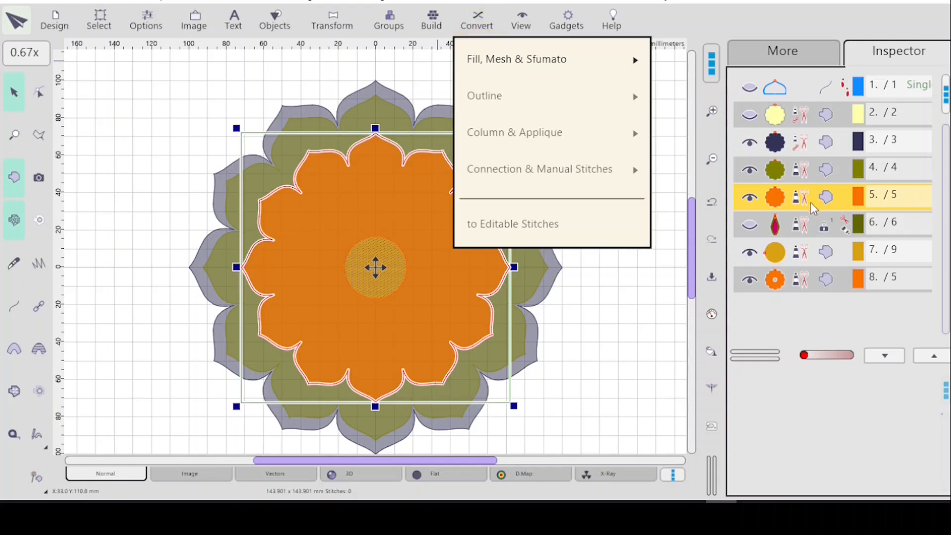
click(530, 62)
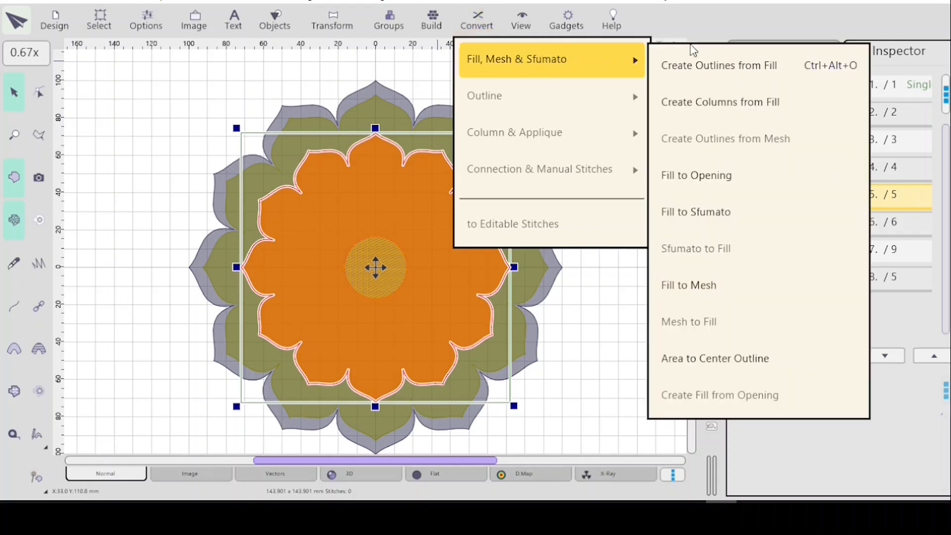
click(697, 177)
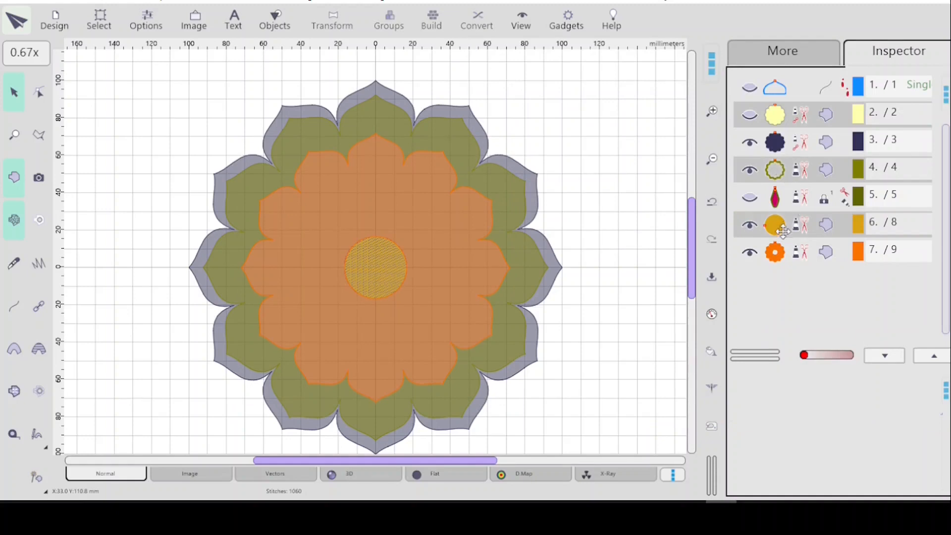
- Move the hidden four-part petal group before the pale yellow flower in the stitching order
click(825, 254)
click(806, 201)
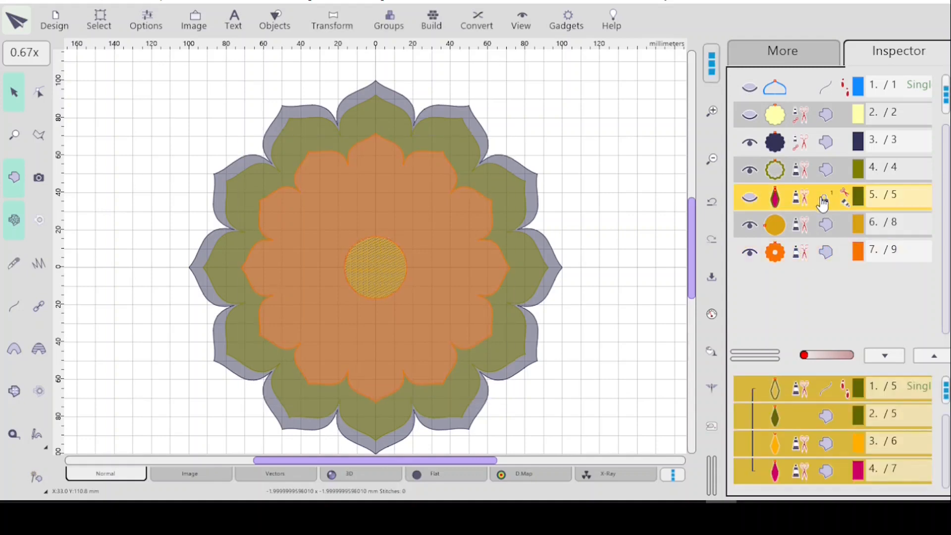
double_click(786, 112)
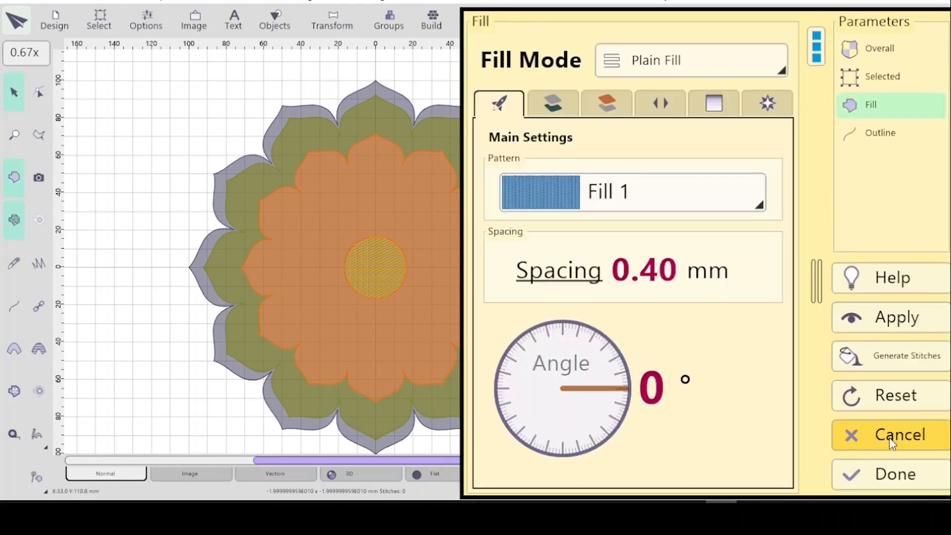
click(889, 475)
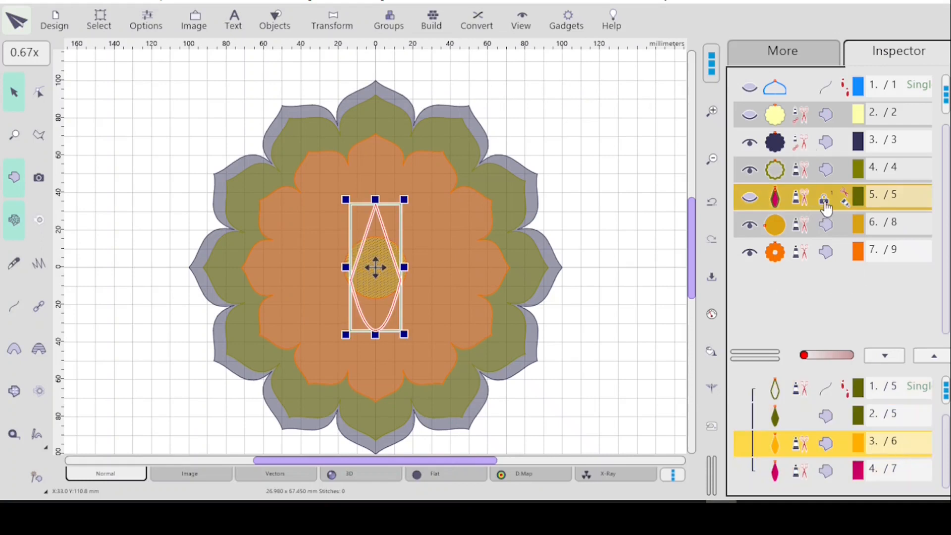
right_click(826, 112)
click(838, 127)
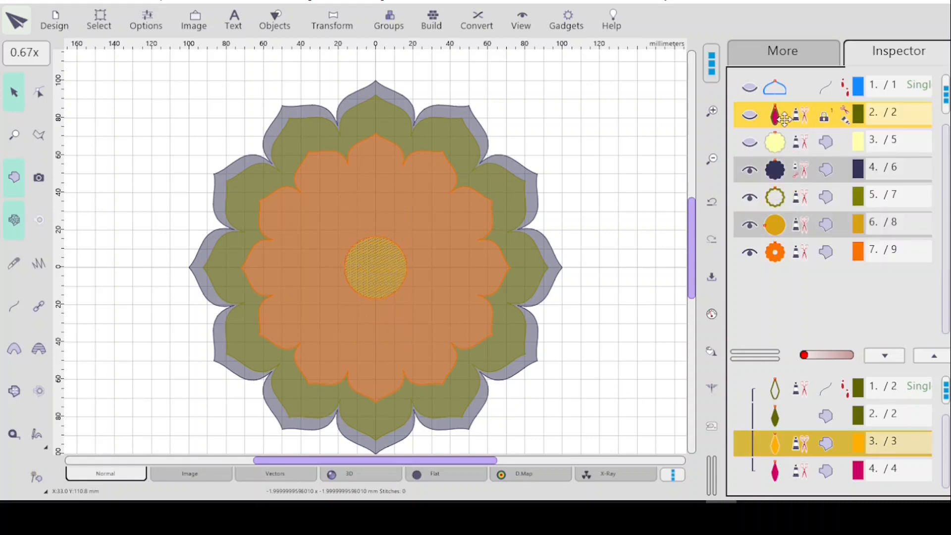
- Insert the gold centre circle after the orange flower in the stitching order
click(802, 227)
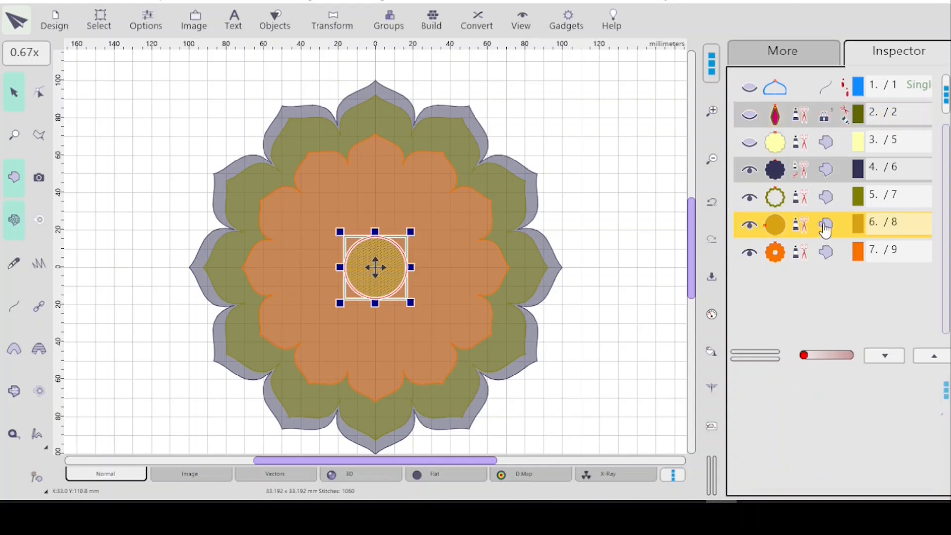
right_click(826, 252)
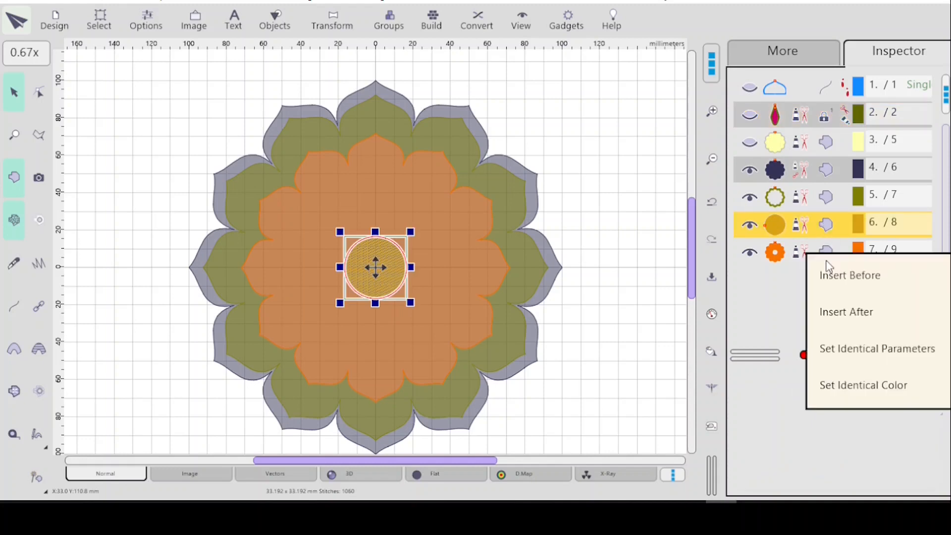
click(850, 310)
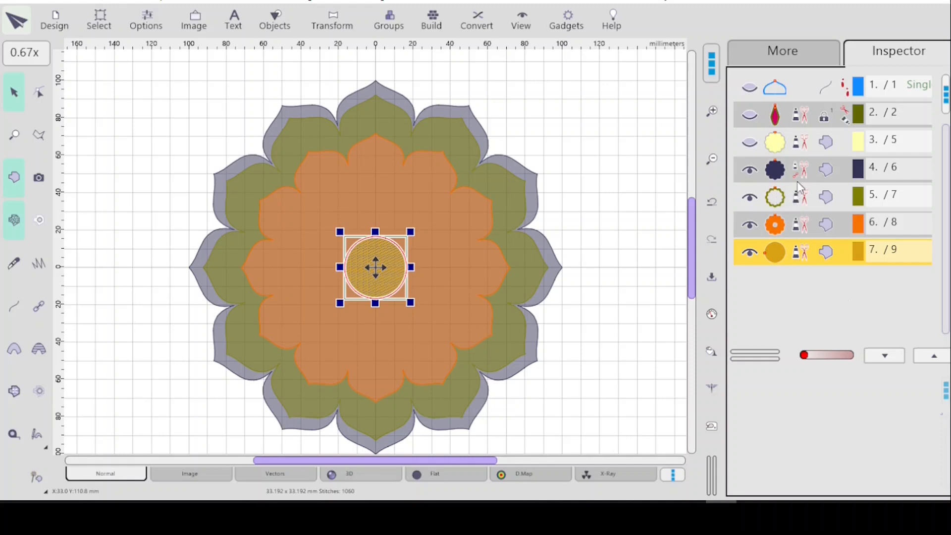
- Compare the outlines of the navy flower and the olive flower by selecting them in turn
click(826, 173)
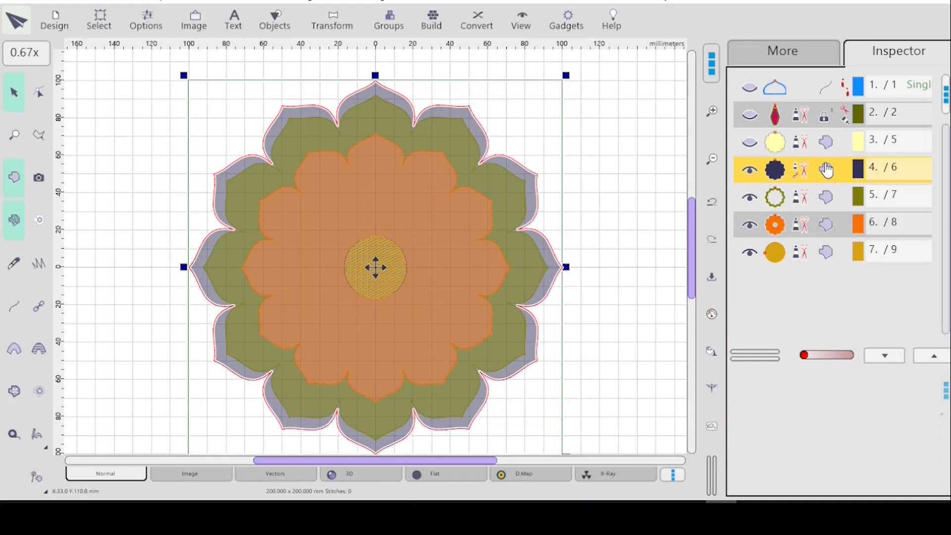
click(827, 197)
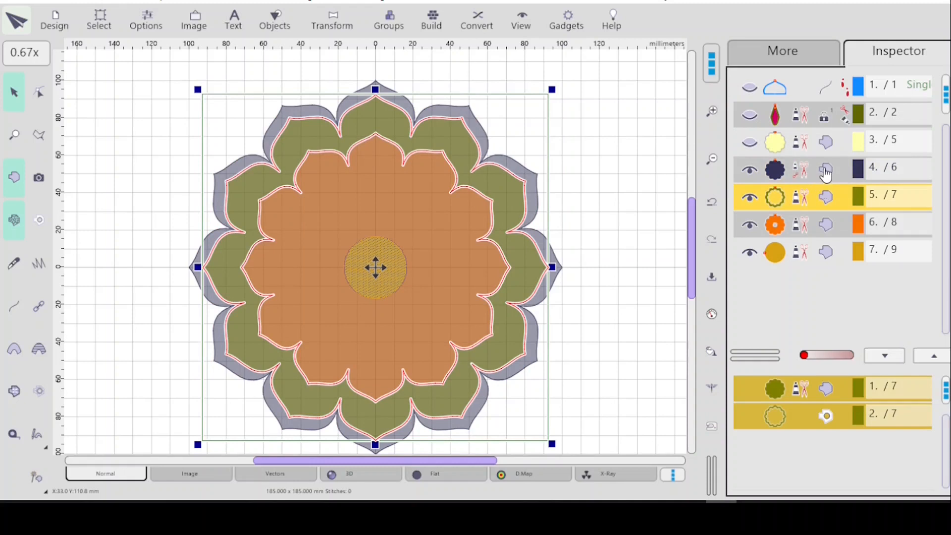
click(825, 173)
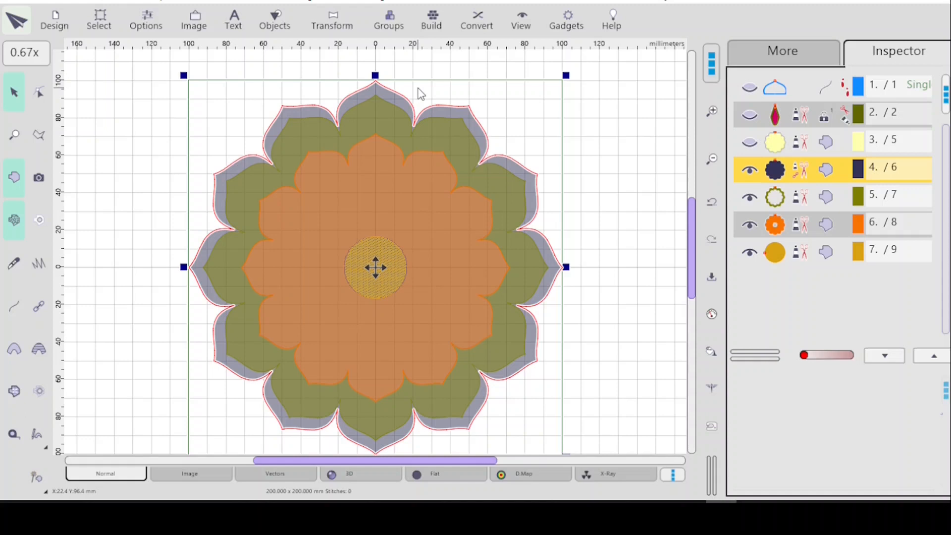
click(789, 203)
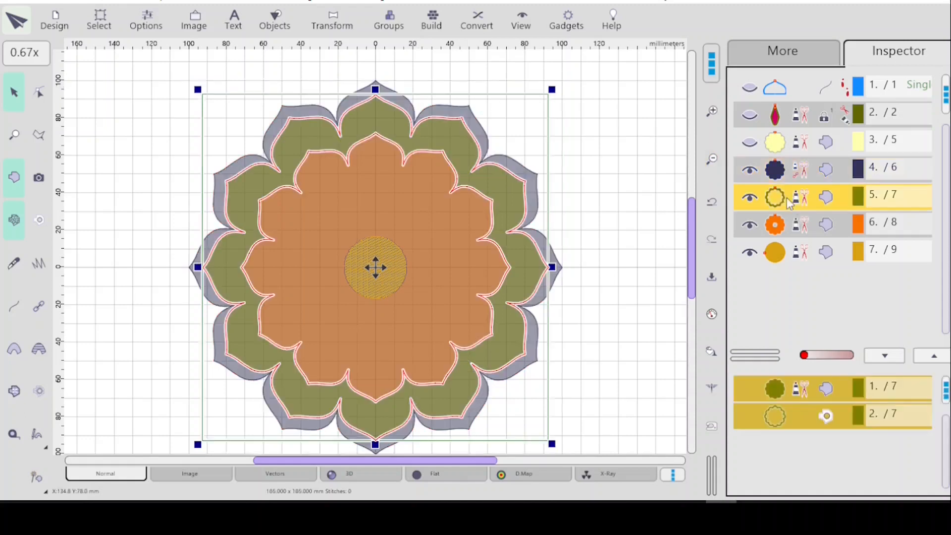
- Measure the gap between the olive and navy flower outlines near the tip of the uppermost petal
click(782, 171)
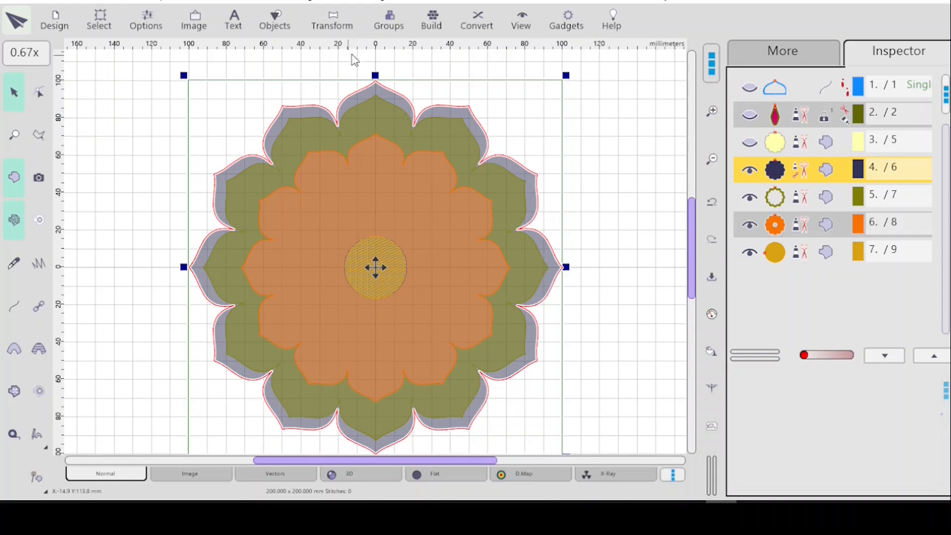
click(13, 135)
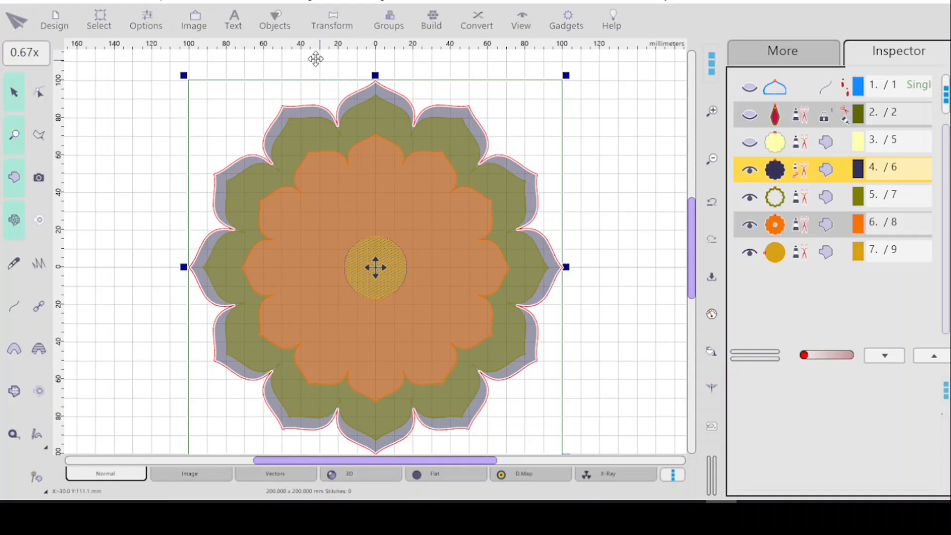
drag(316, 59, 436, 150)
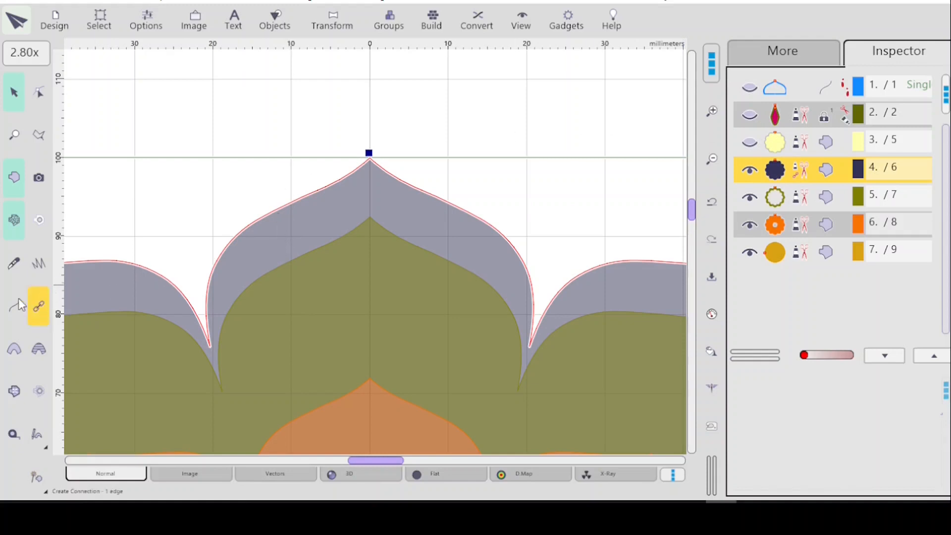
click(14, 348)
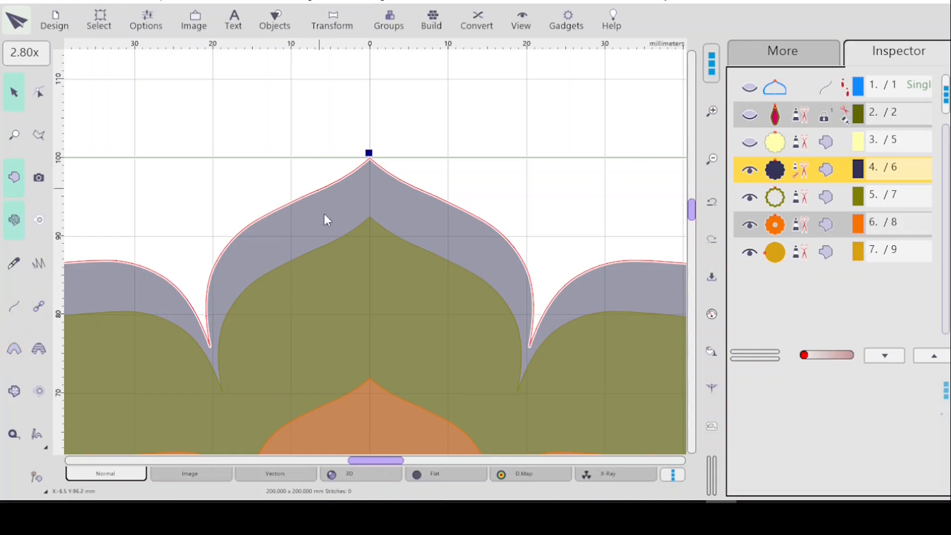
click(14, 434)
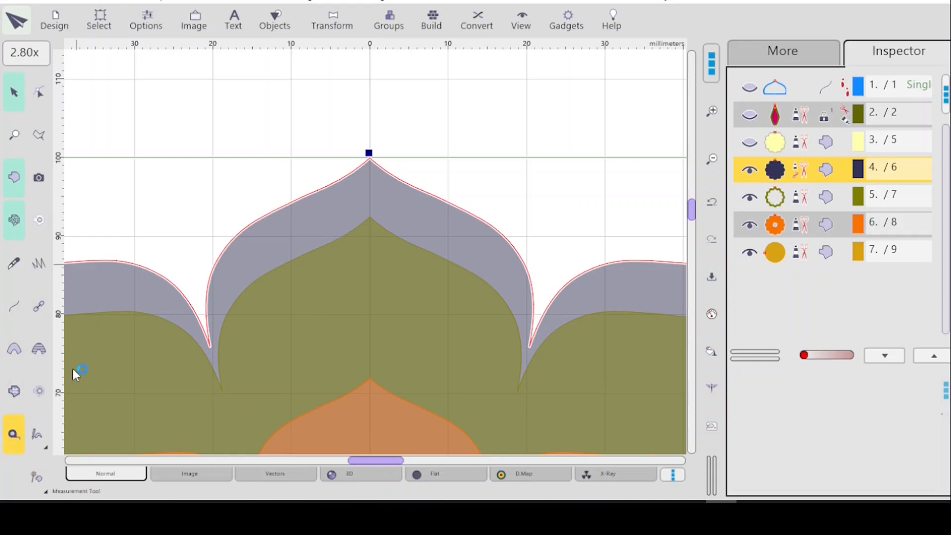
click(294, 258)
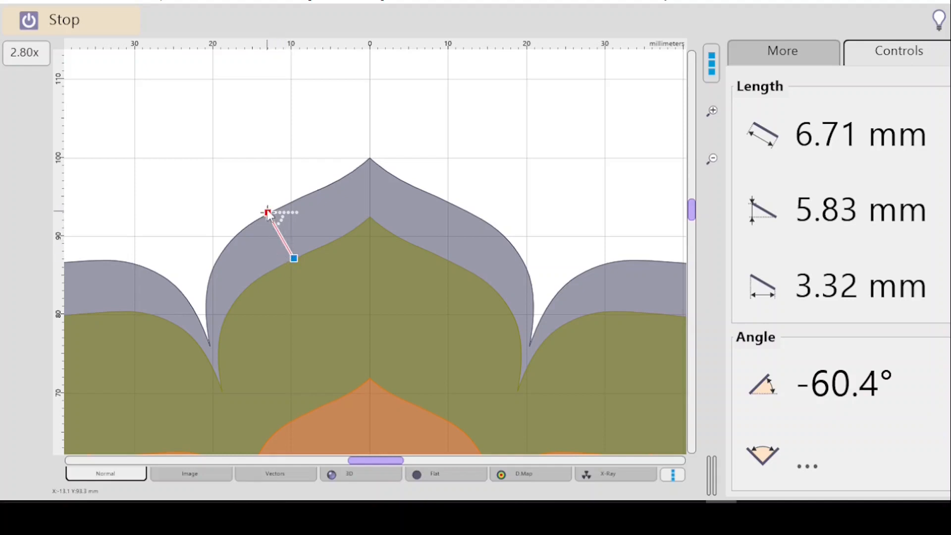
key(Escape)
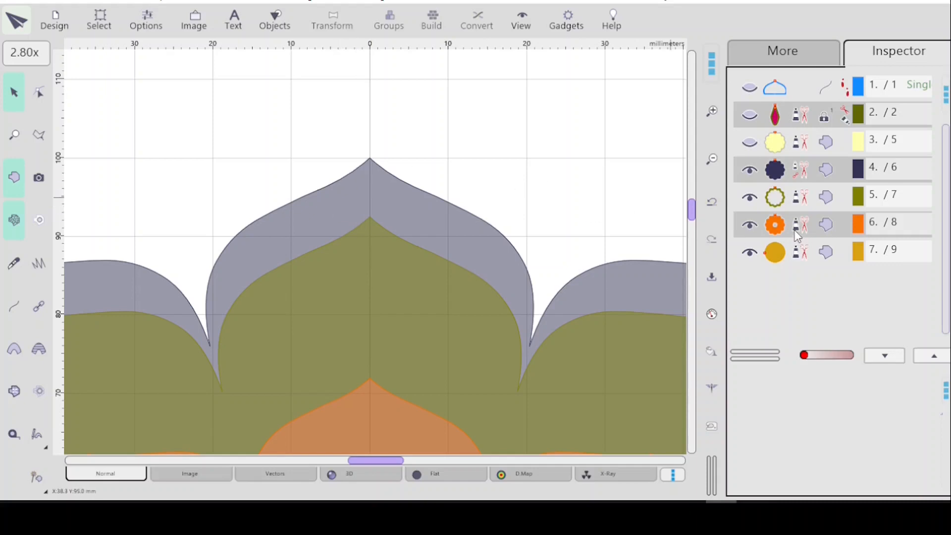
- Duplicate the olive flower with its opening and recolour the original light blue
click(791, 147)
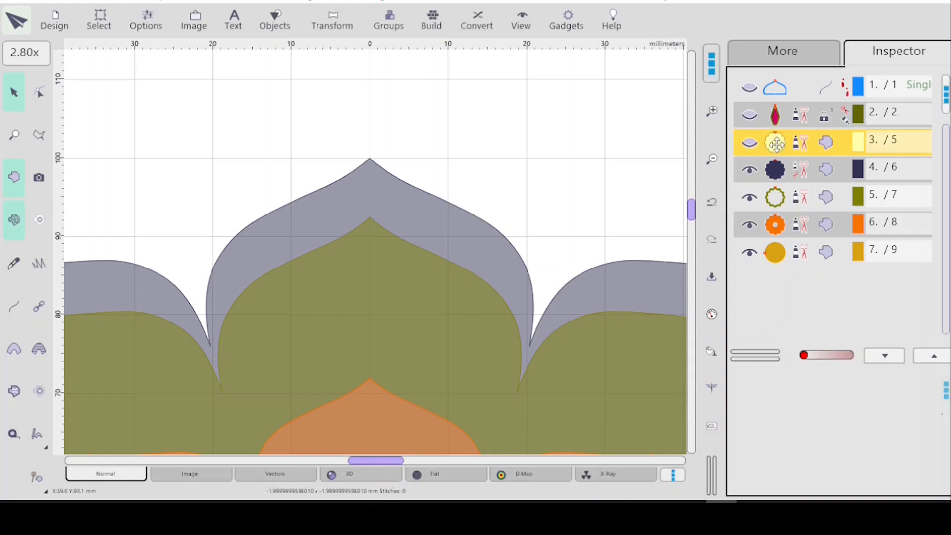
key(0)
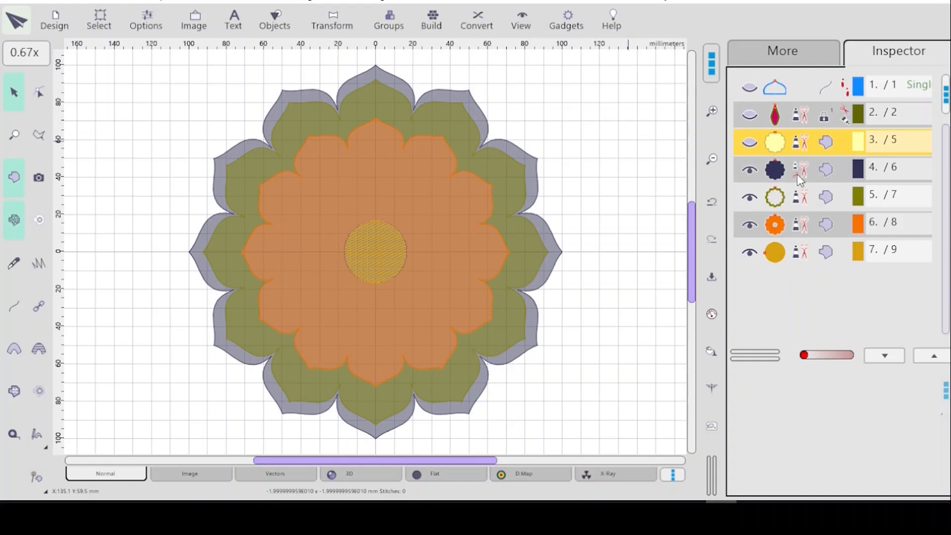
click(794, 201)
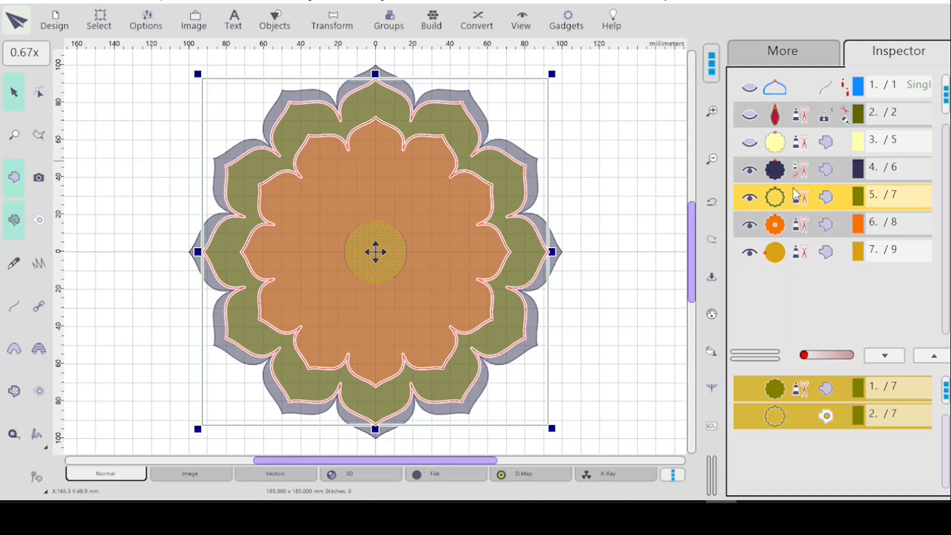
key(ctrl+v)
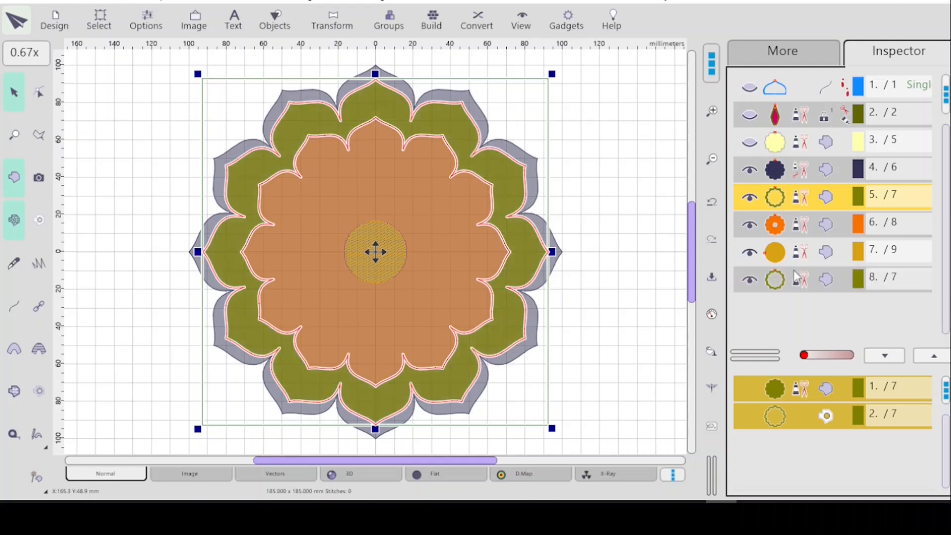
click(801, 50)
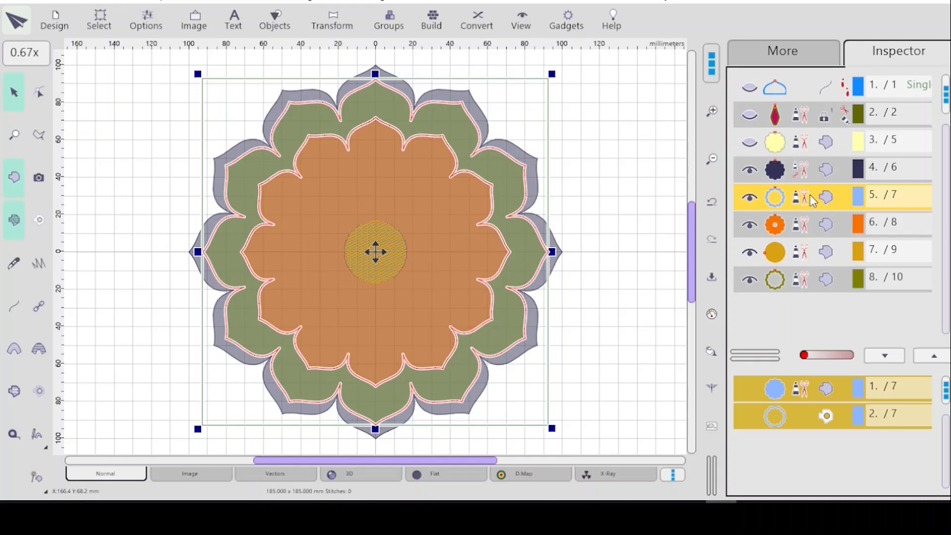
- Delete the opening from the light blue flower so it becomes a solid fill
click(822, 421)
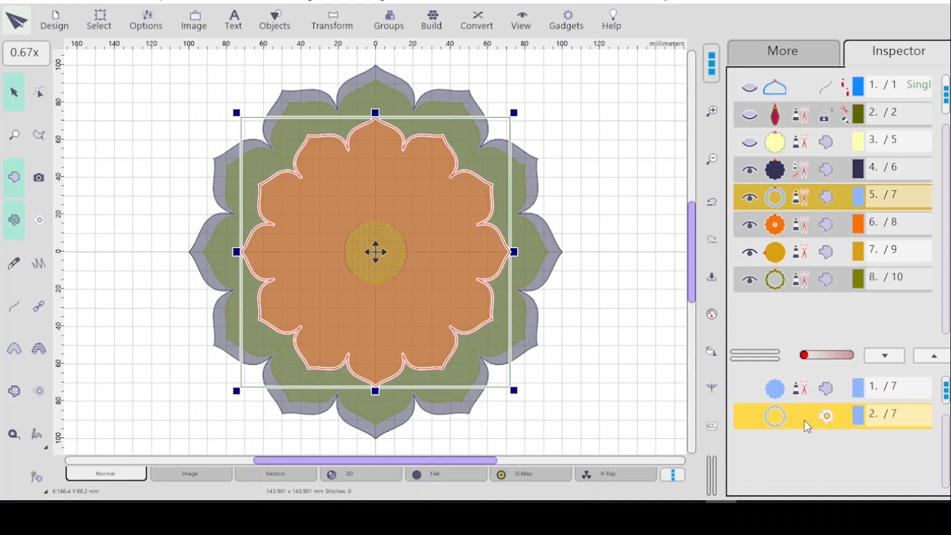
right_click(805, 421)
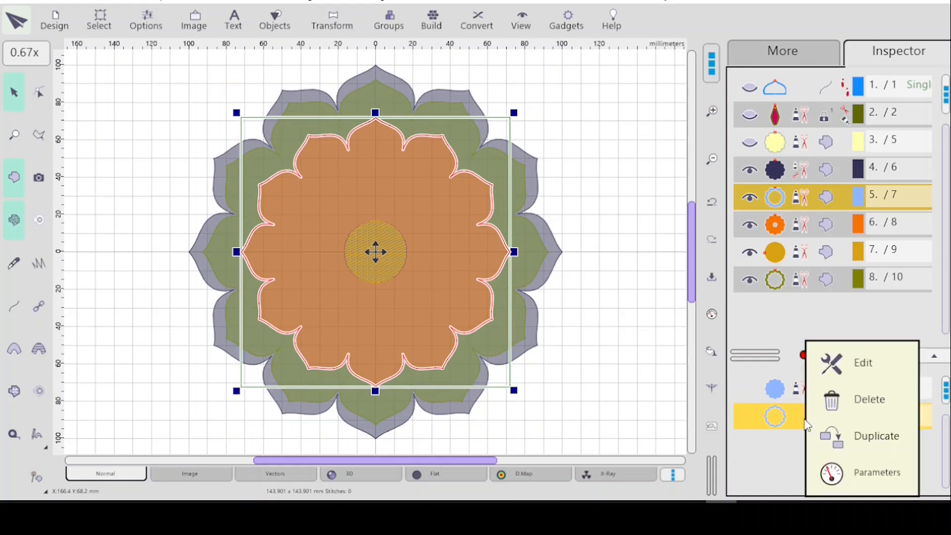
click(854, 398)
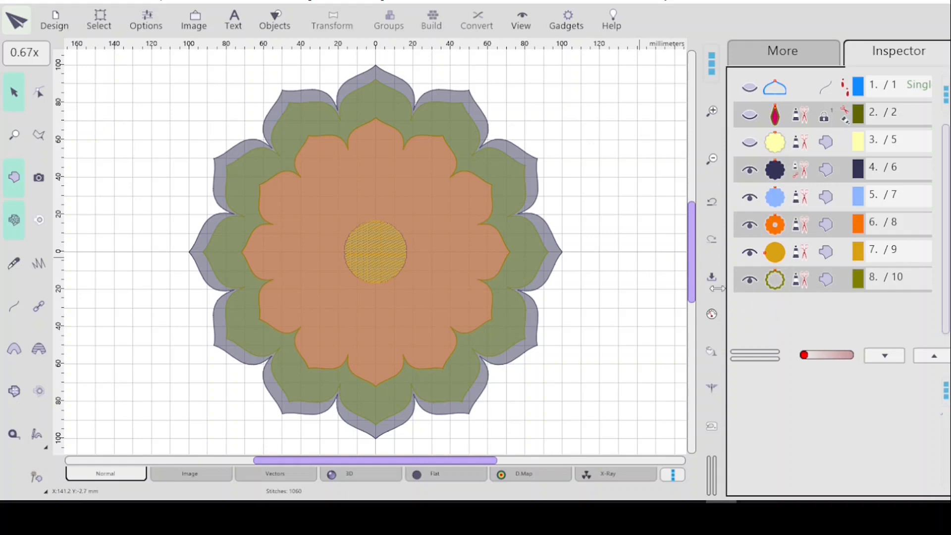
- Undo the recent edits back to the separate solid olive and solid orange flowers, before the orange fill became an opening
key(ctrl+z)
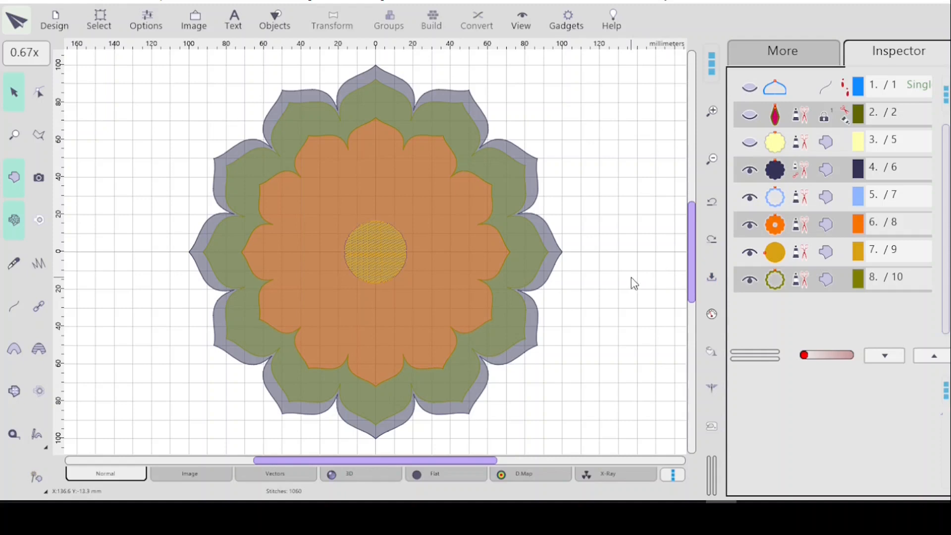
key(ctrl+z)
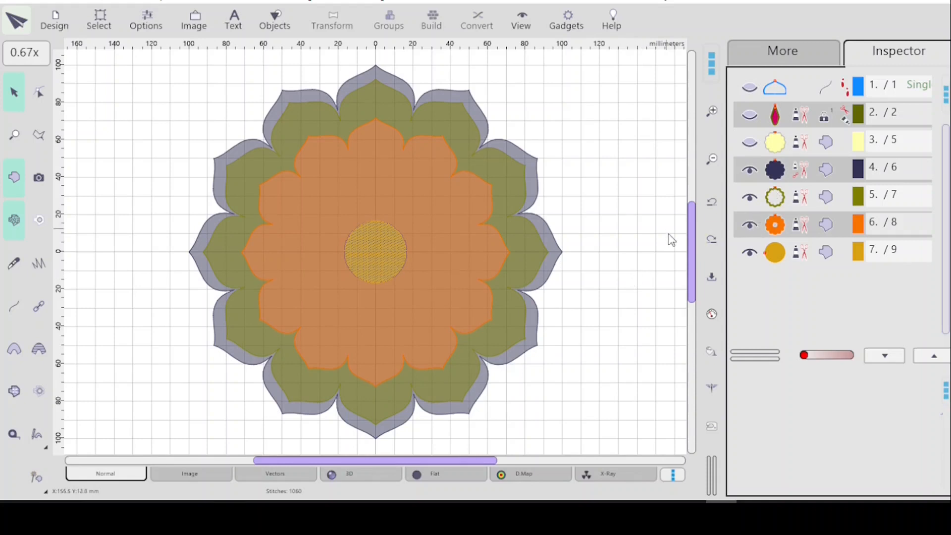
key(ctrl+z)
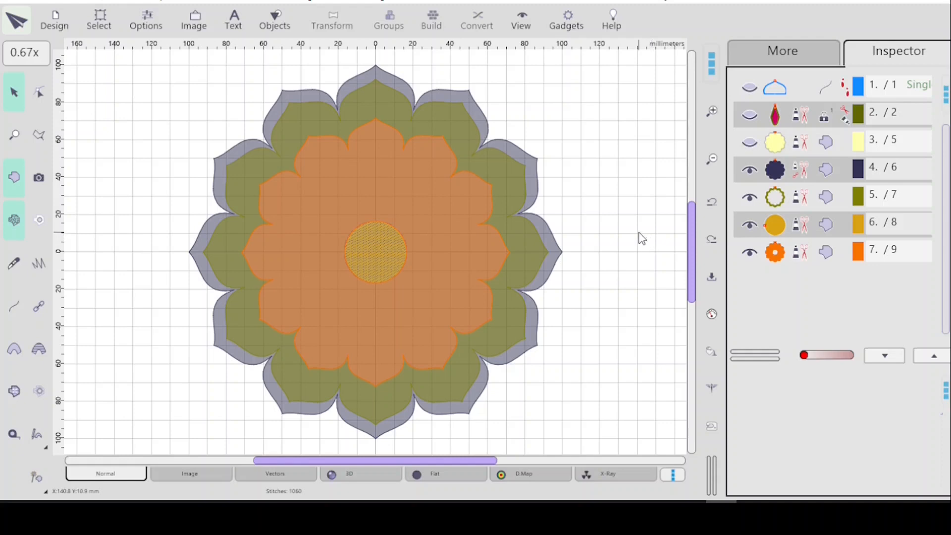
key(ctrl+z)
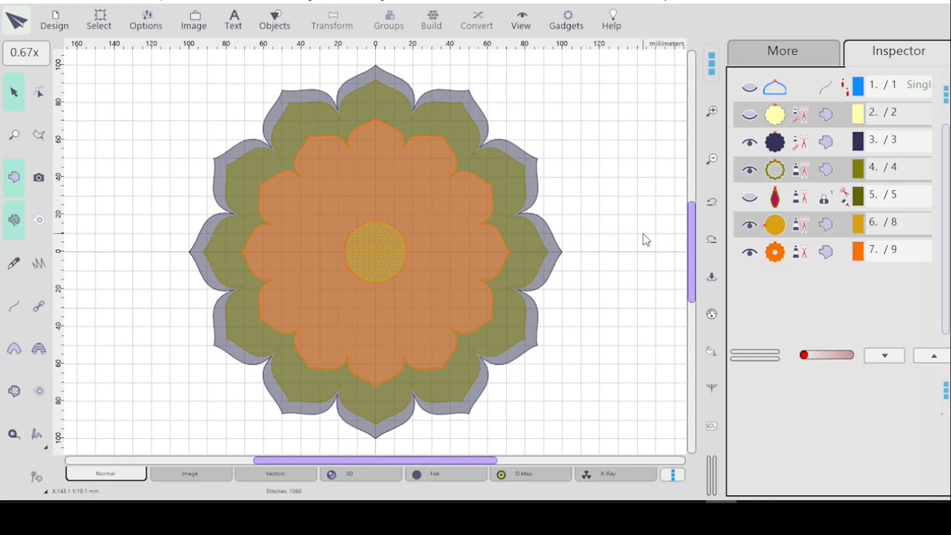
key(ctrl+z)
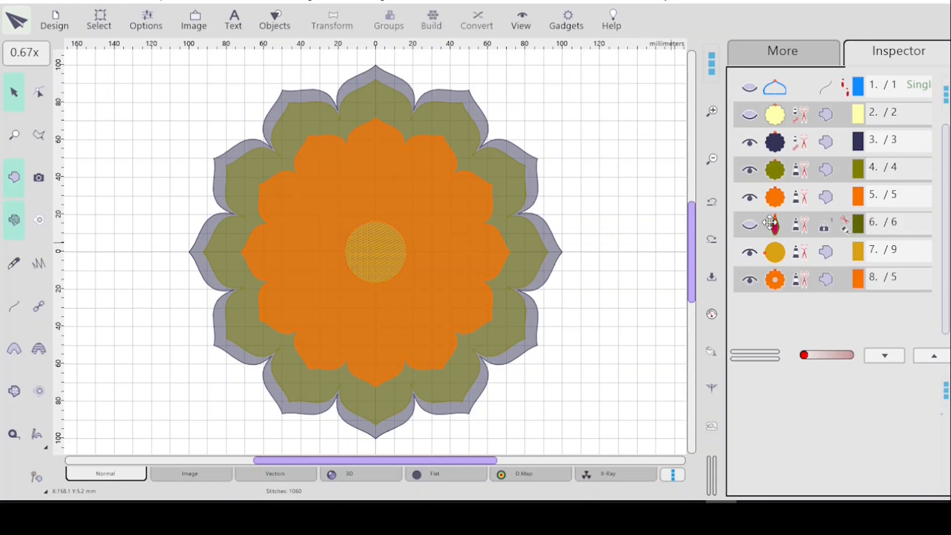
- Subtract the solid orange flower from the solid olive flower with the Difference shaping operation, and delete the solid orange flower
click(775, 199)
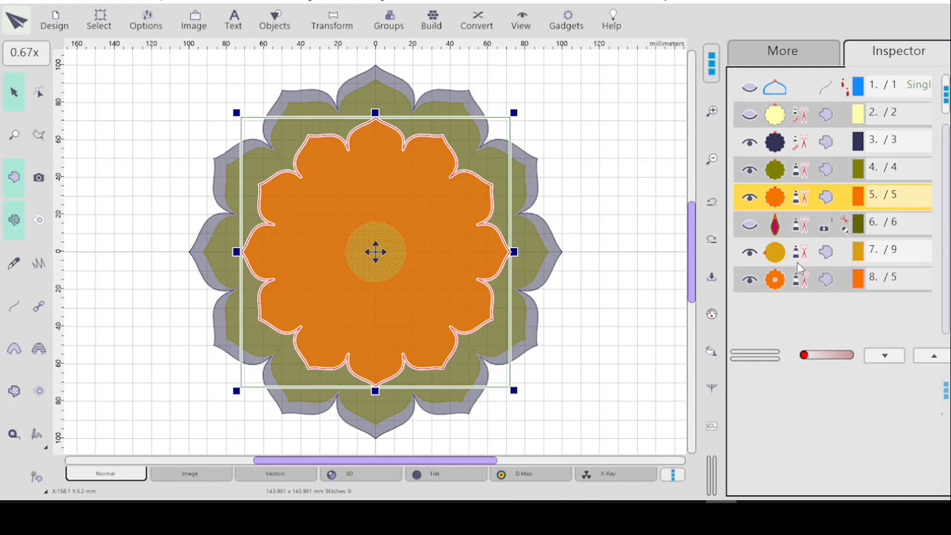
ctrl+click(791, 179)
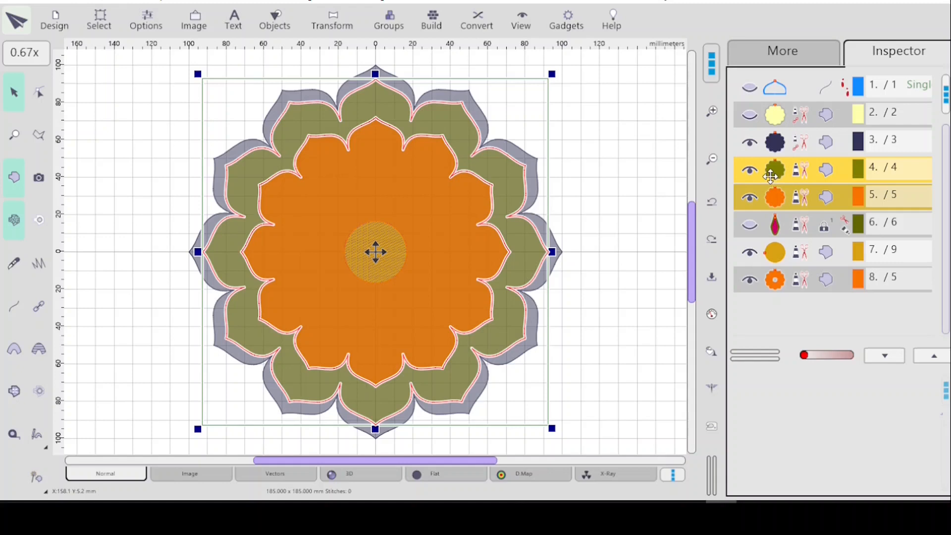
click(434, 28)
mouse_move(682, 203)
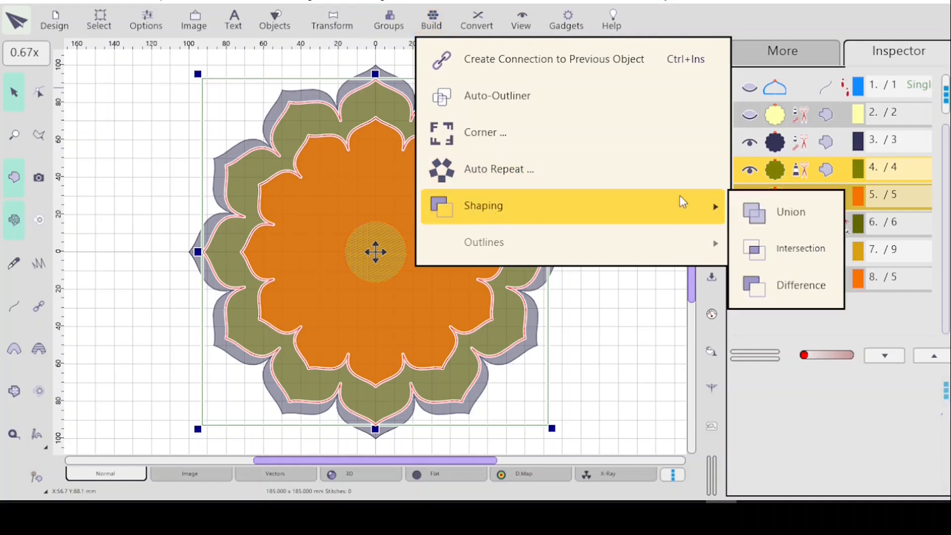
click(779, 281)
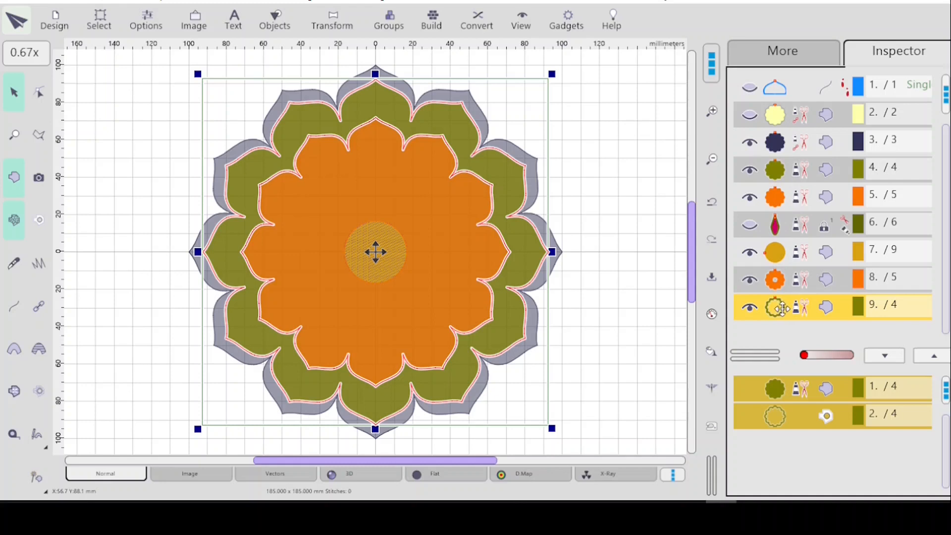
click(793, 199)
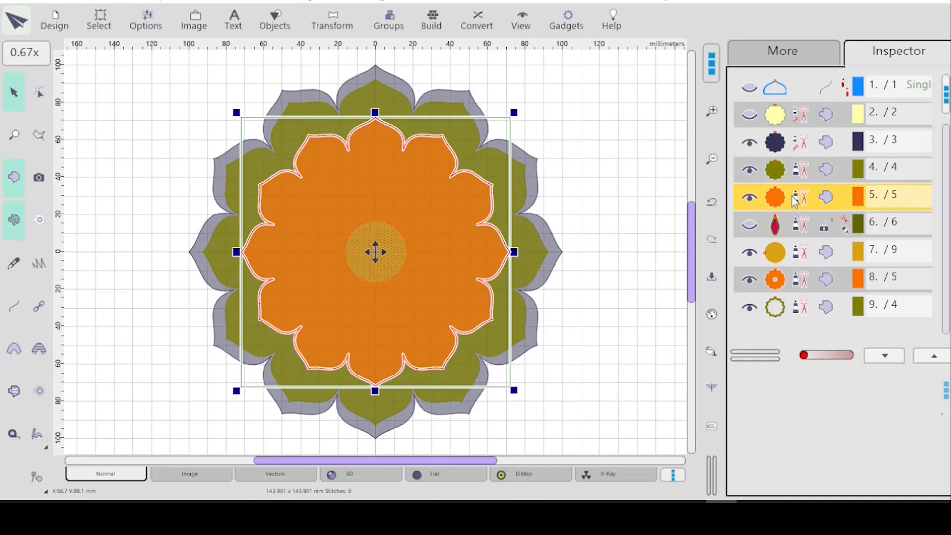
key(Delete)
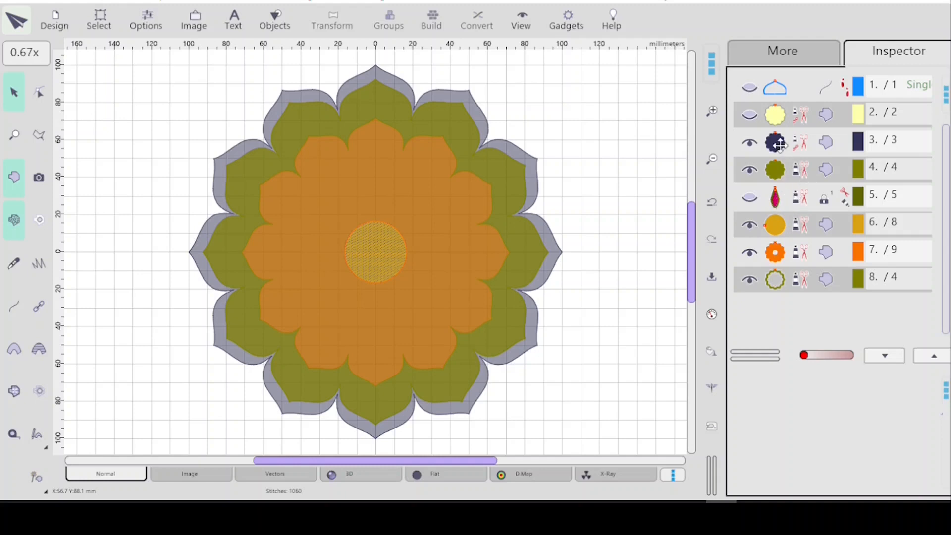
- Select the solid olive flower rather than its cut-out copy and open its fill conversion options
click(799, 174)
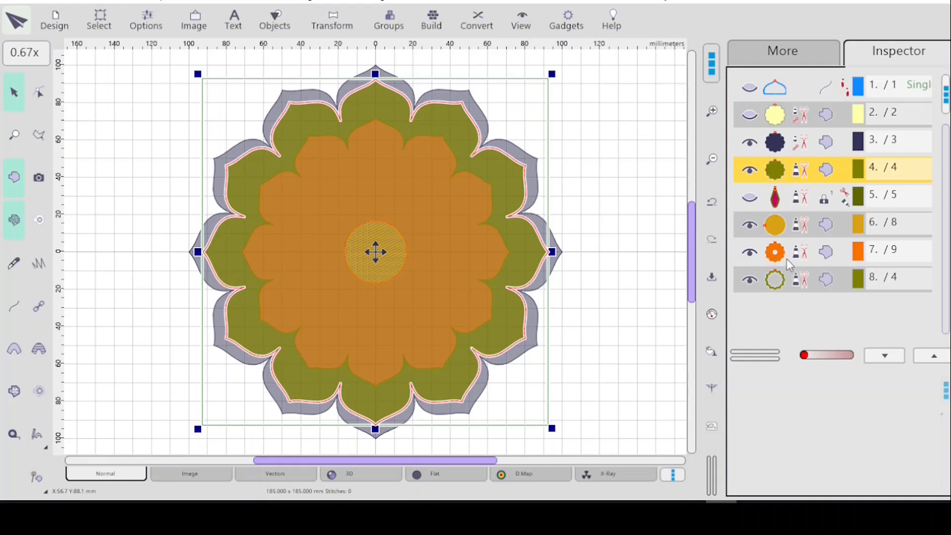
click(791, 288)
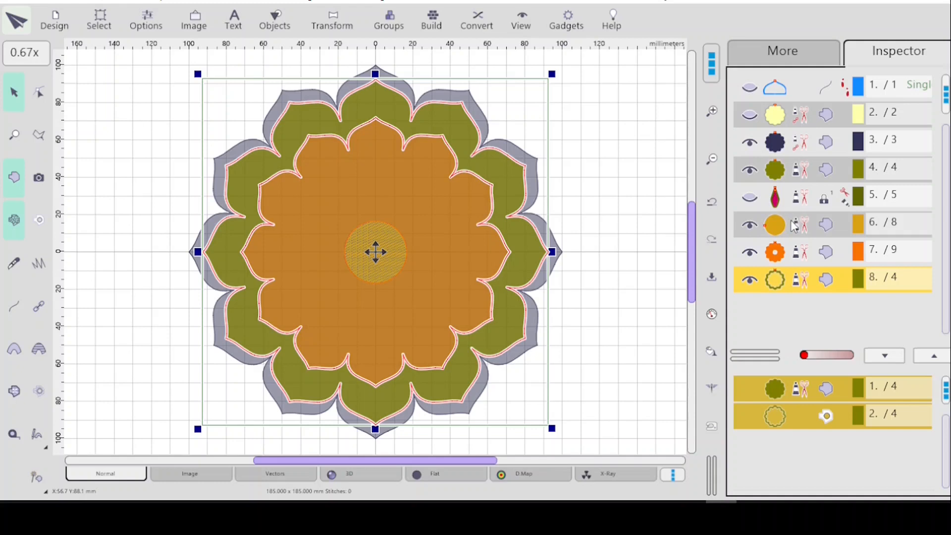
click(803, 171)
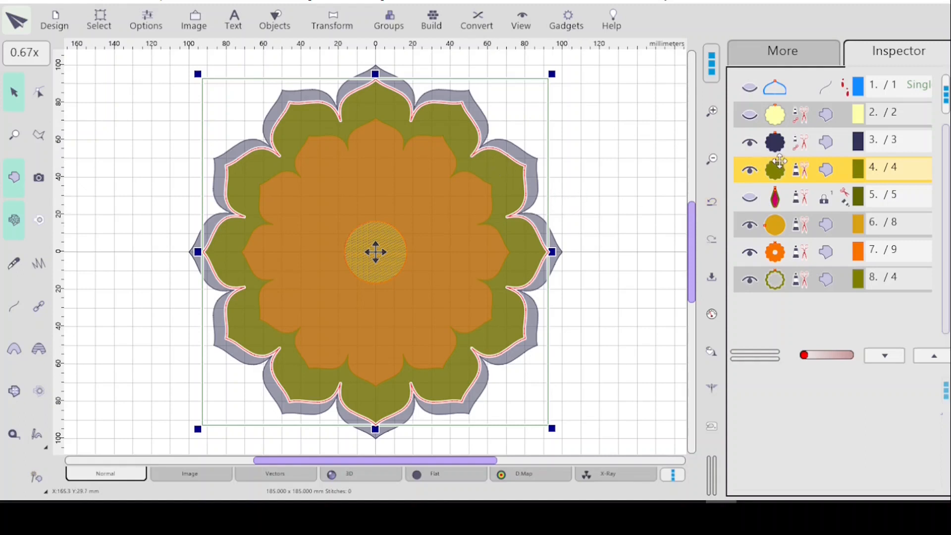
click(478, 22)
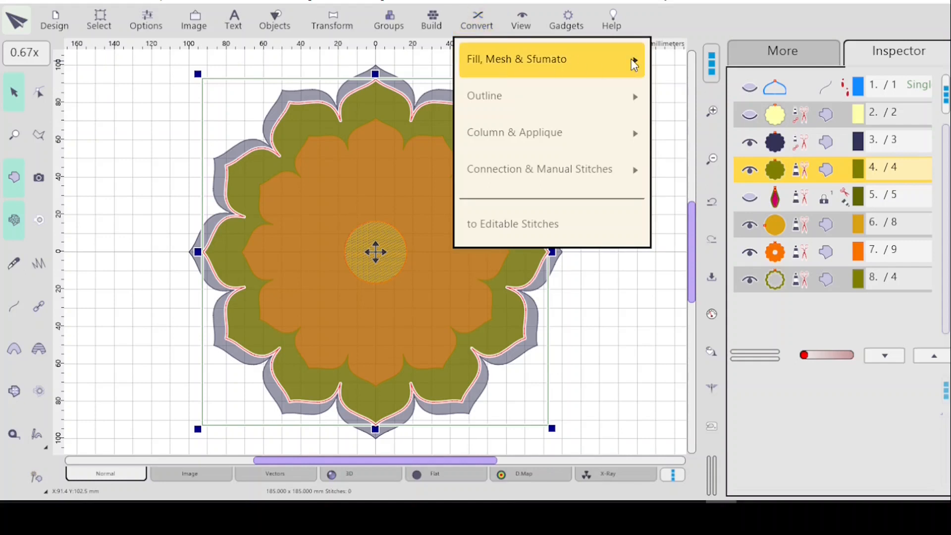
mouse_move(619, 61)
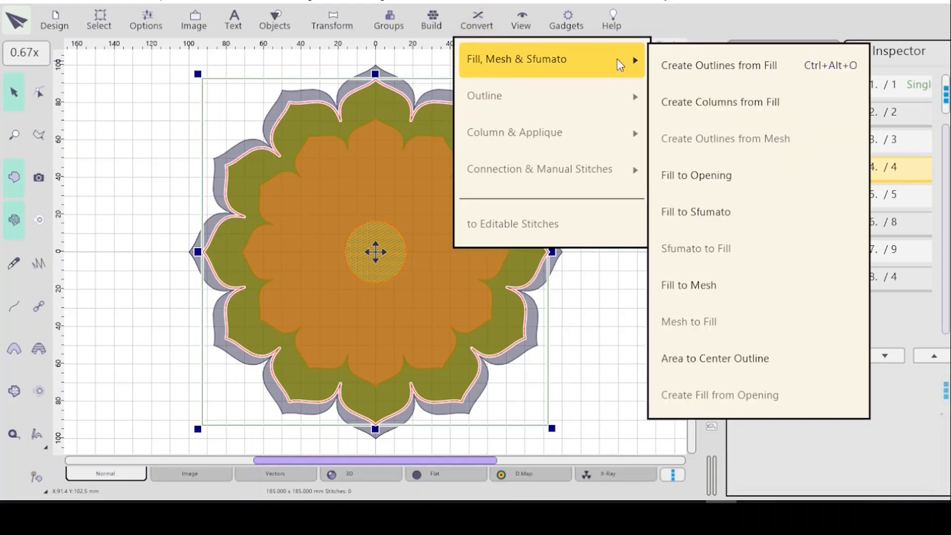
- Convert the selected 185 mm scalloped fill into an opening in the navy outer flower shape, then select that shape
click(688, 179)
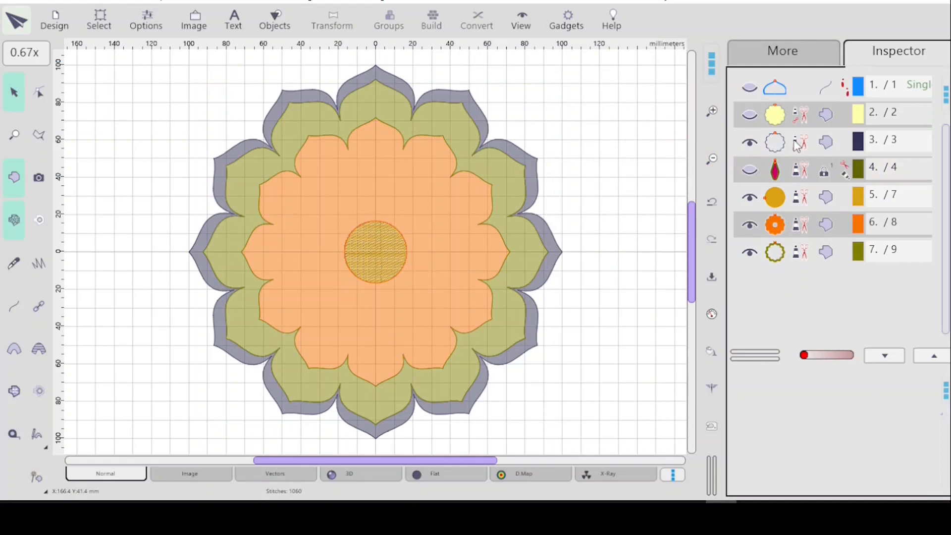
click(798, 148)
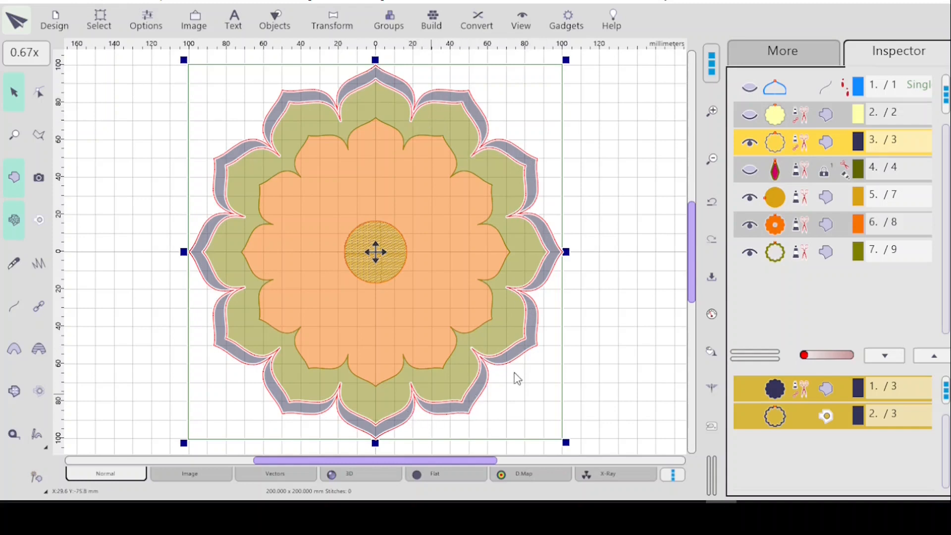
- Move the hidden multicoloured pointed petal group before the first object in the sewing order
click(803, 172)
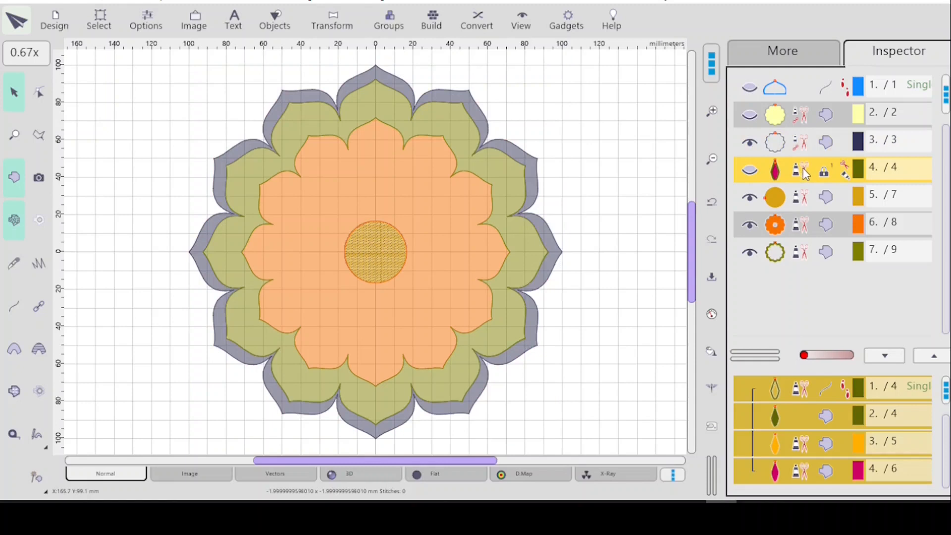
right_click(800, 90)
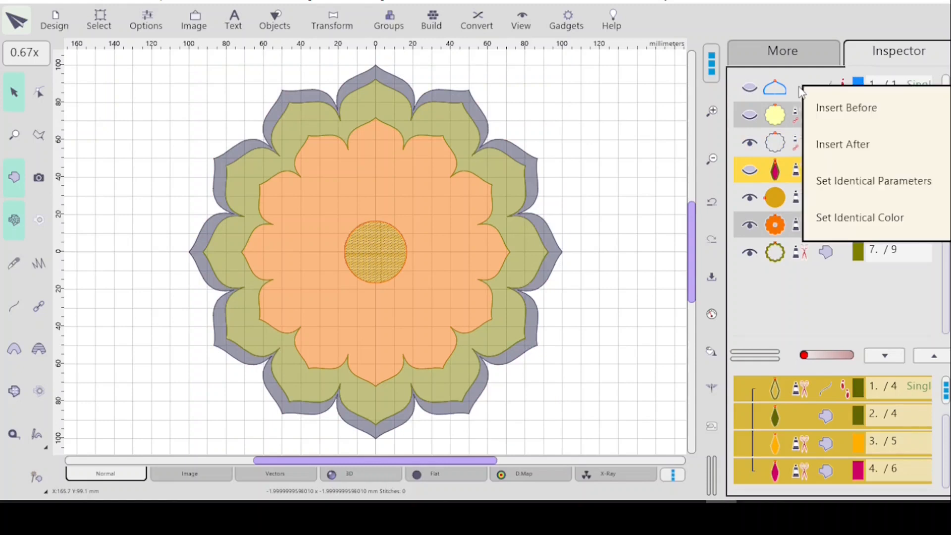
click(838, 107)
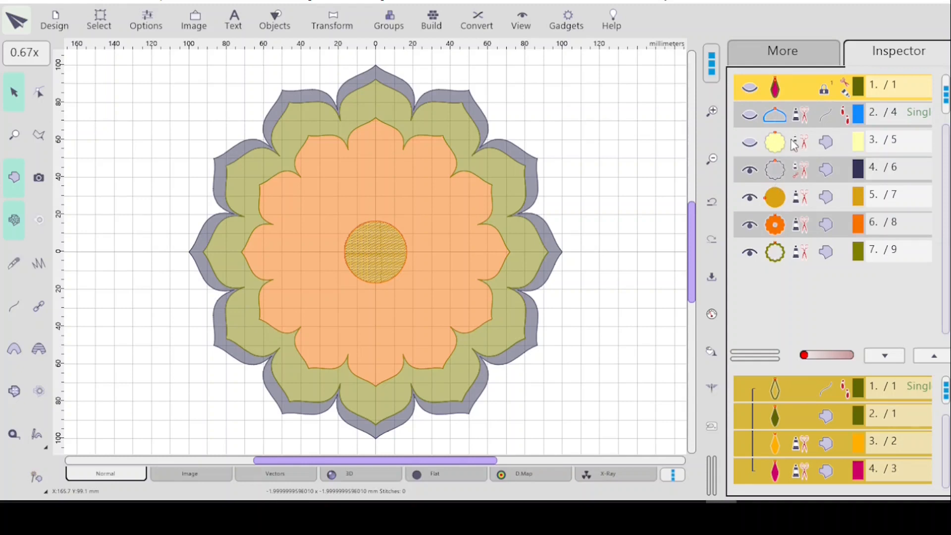
- Move the olive scalloped ring directly after the navy ring in the sewing order
click(796, 173)
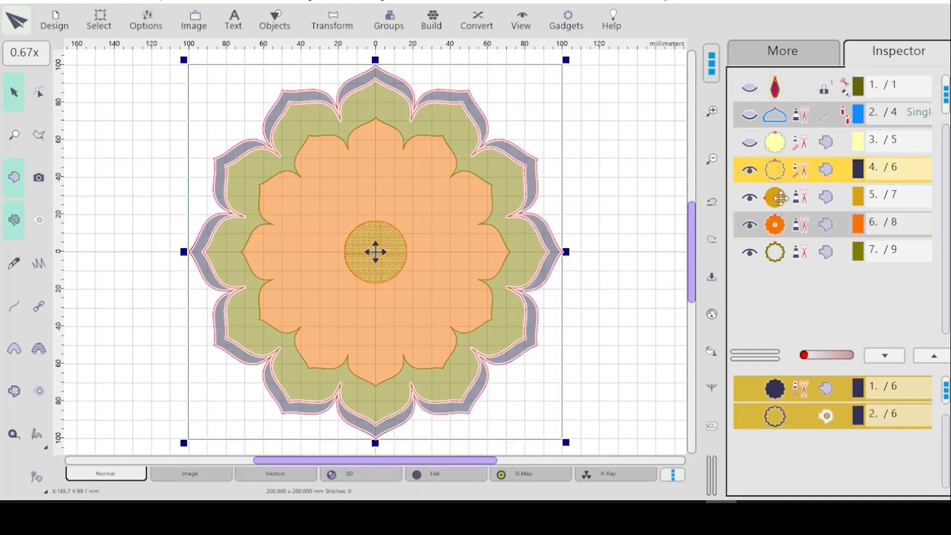
click(802, 255)
drag(801, 257, 797, 201)
click(812, 213)
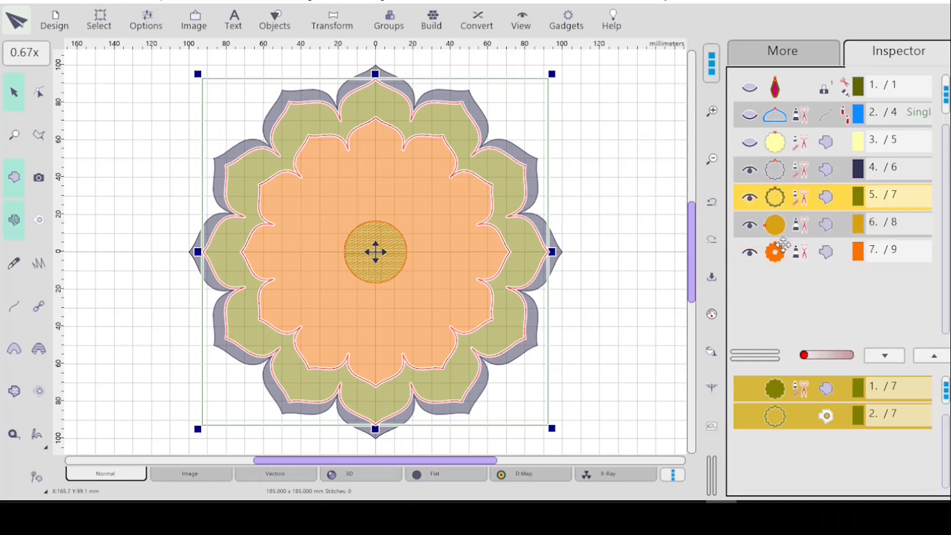
- Move the orange flower fill ahead of the gold centre circle in the sewing order
click(799, 258)
drag(799, 241, 795, 226)
click(832, 249)
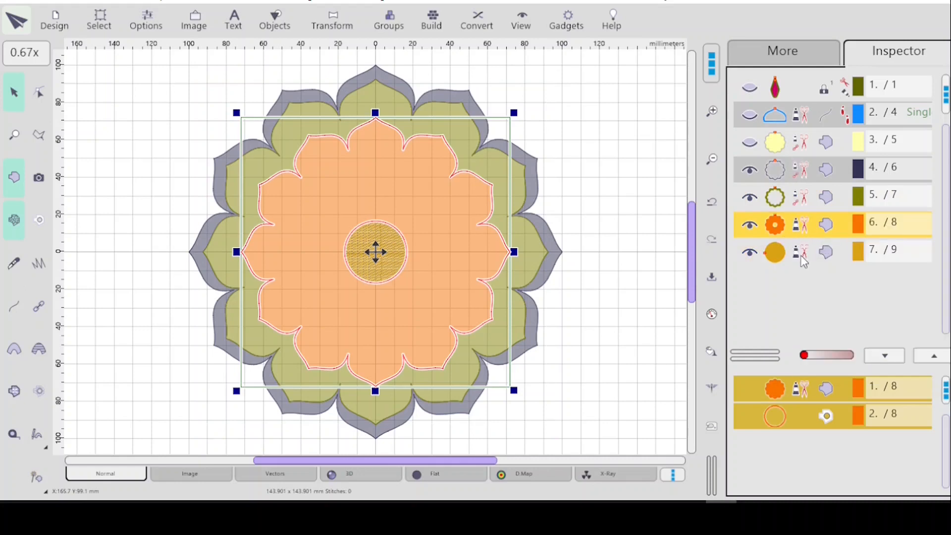
click(857, 253)
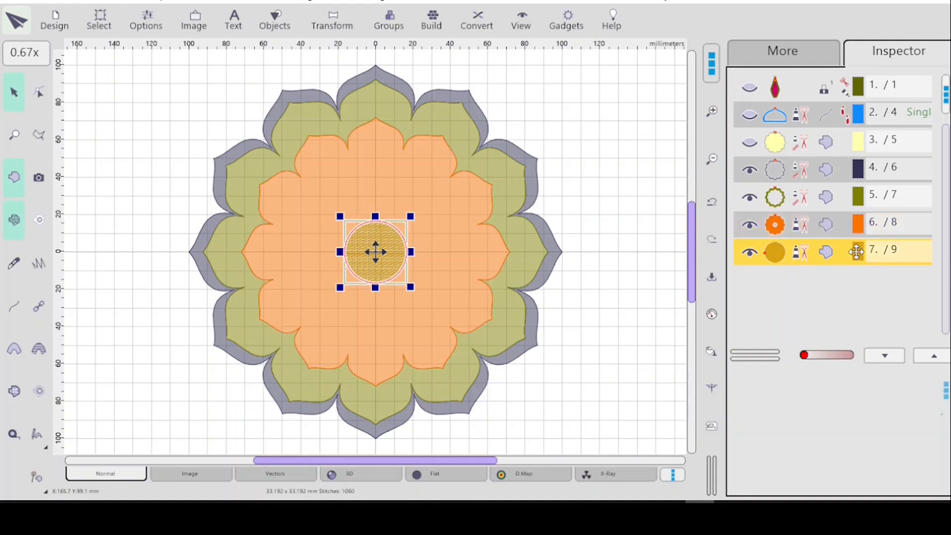
- Recolour the olive scalloped ring dark red
click(825, 199)
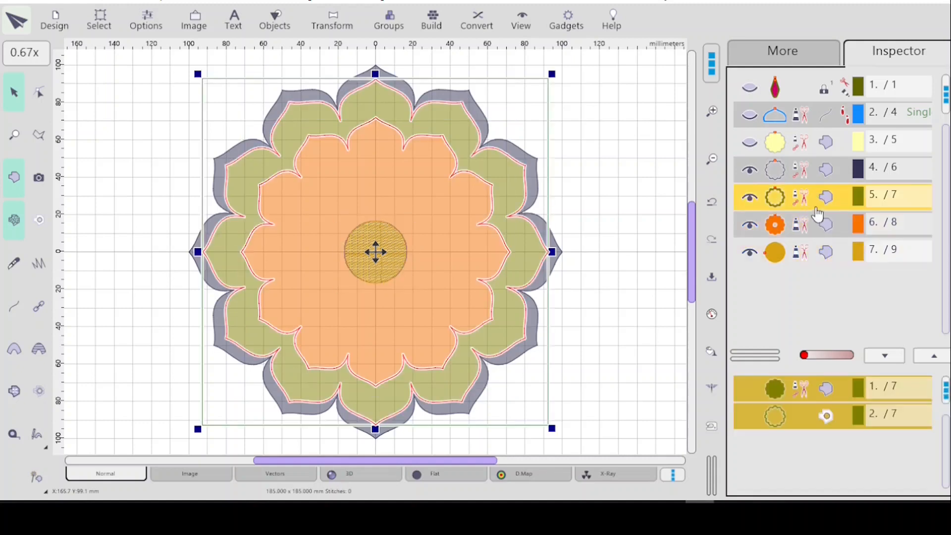
click(797, 52)
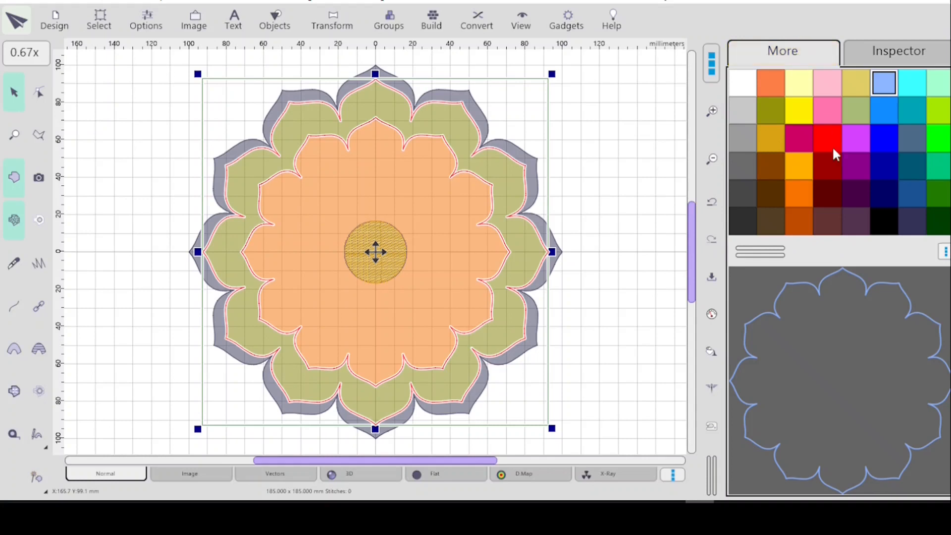
click(831, 171)
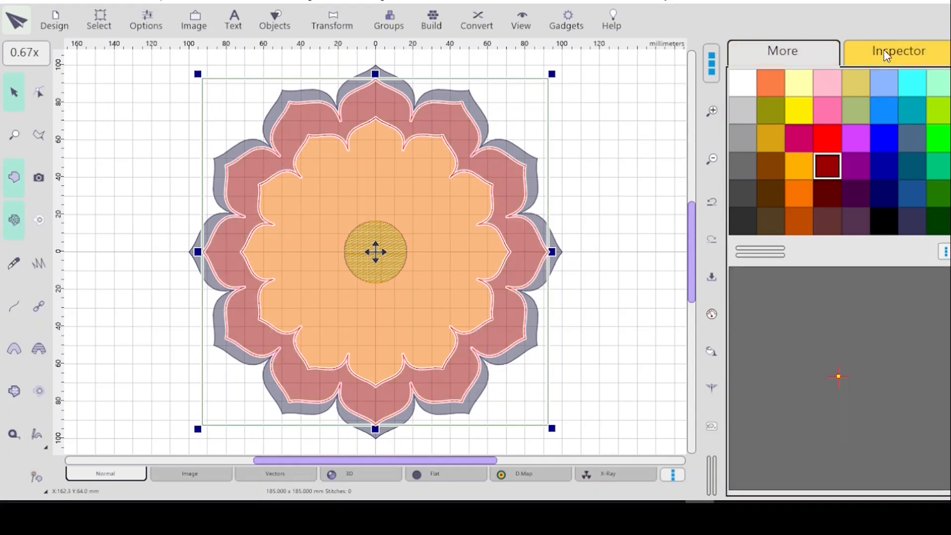
click(881, 51)
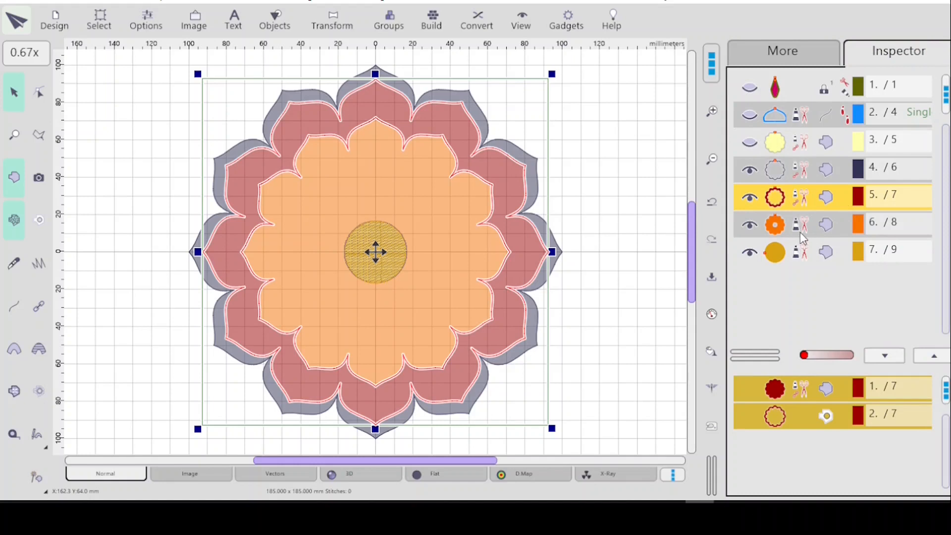
- Create outlines from the fill of the navy outer ring
click(805, 171)
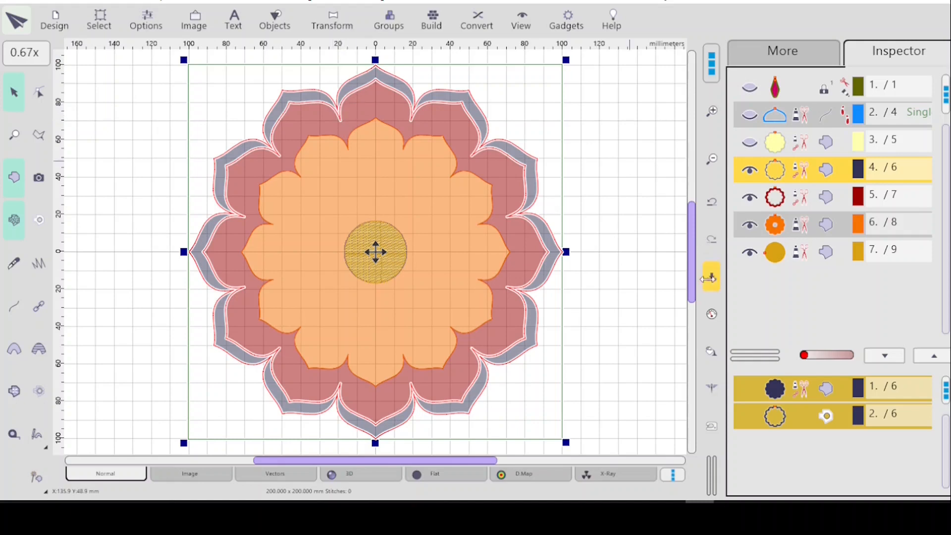
drag(690, 265, 692, 242)
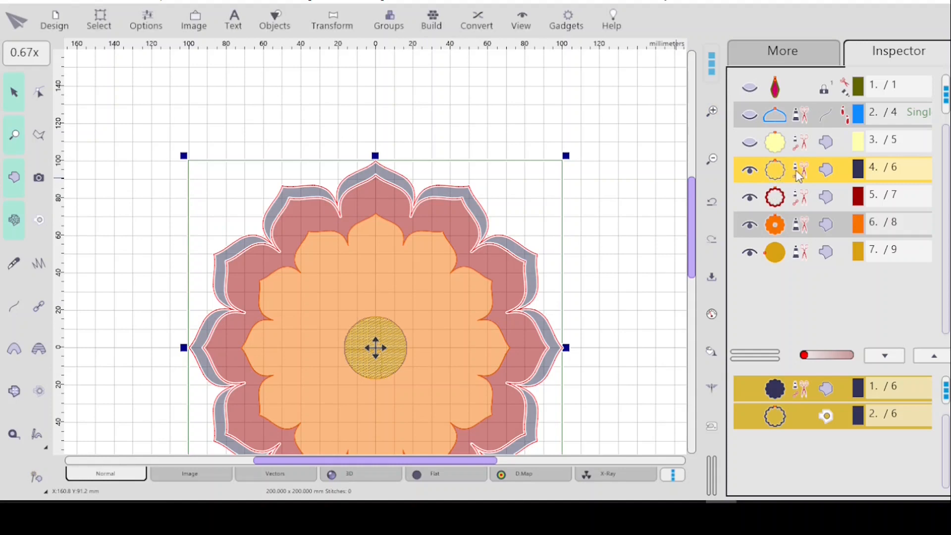
click(483, 27)
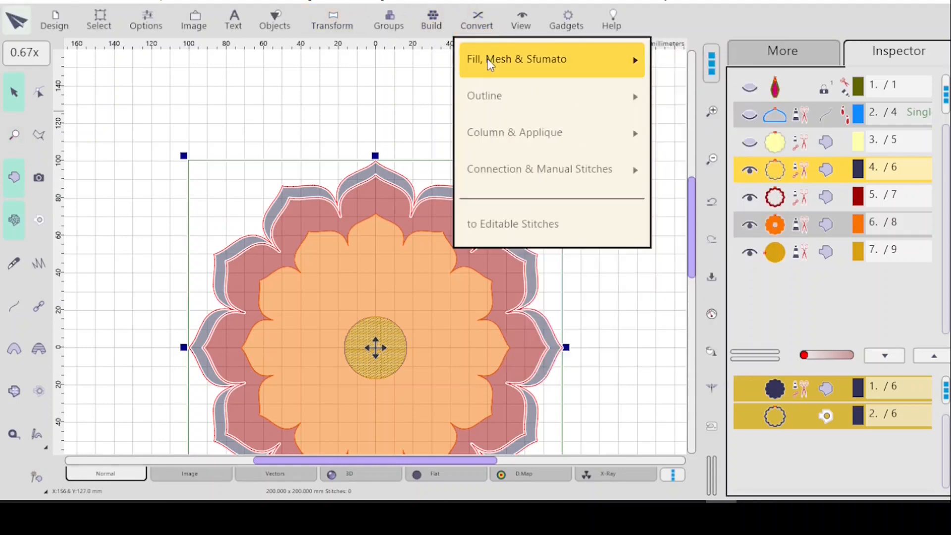
mouse_move(489, 62)
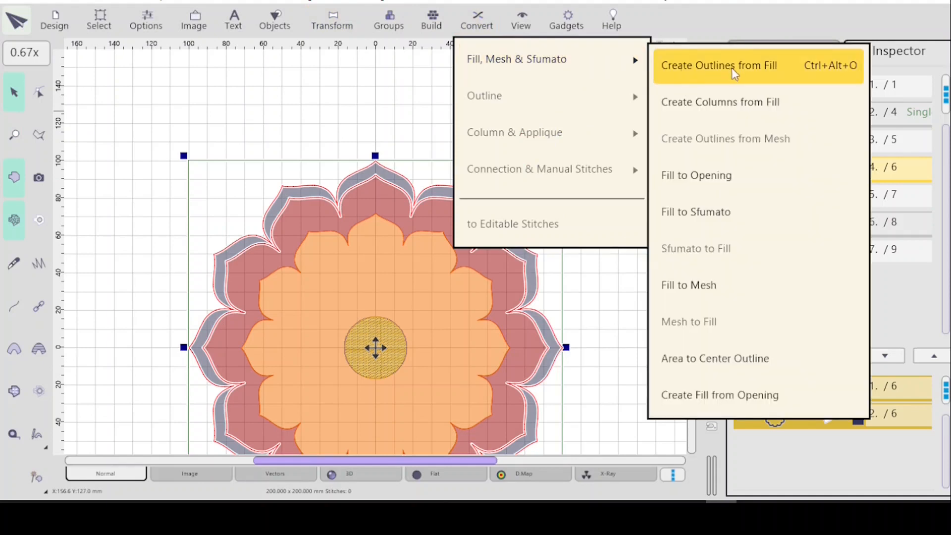
click(700, 64)
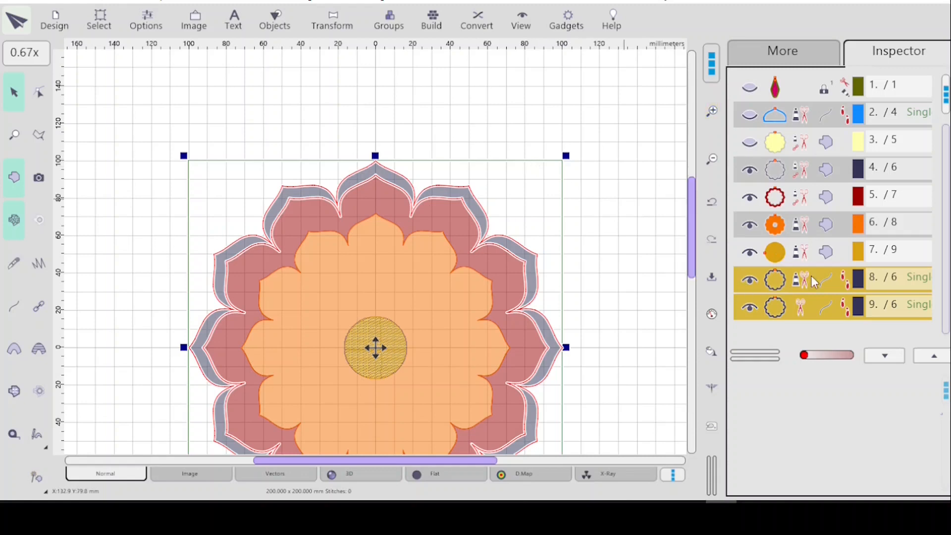
- Recolour both outlines of the navy ring magenta (red 206, green 1, blue 101)
click(791, 58)
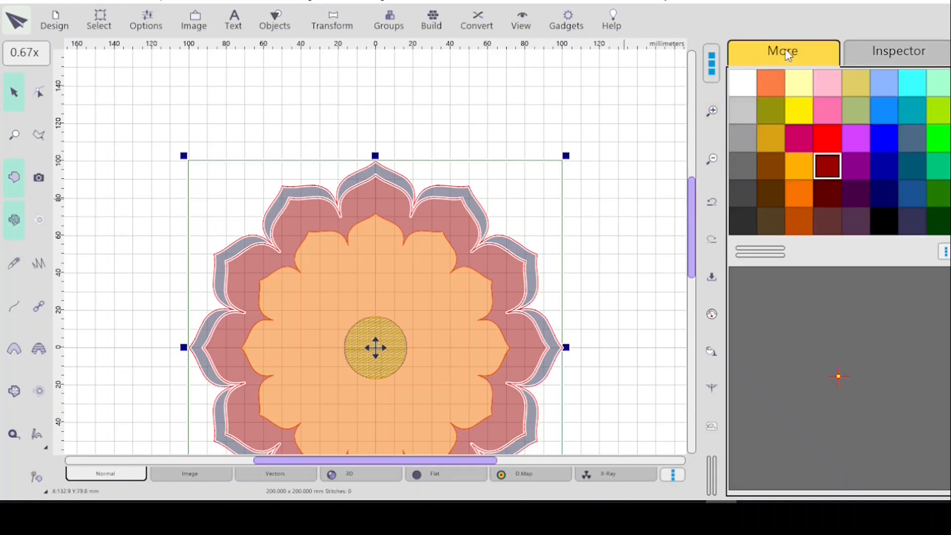
double_click(799, 138)
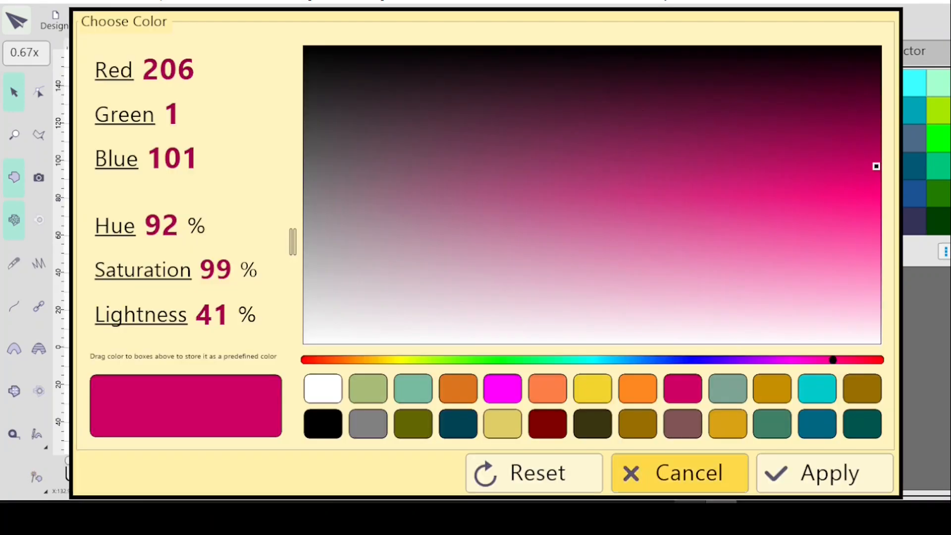
click(793, 471)
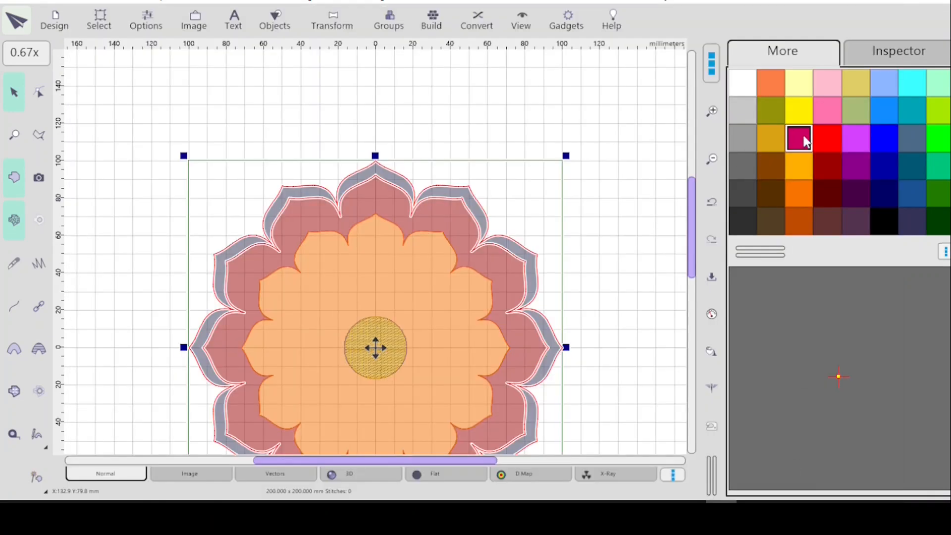
click(896, 54)
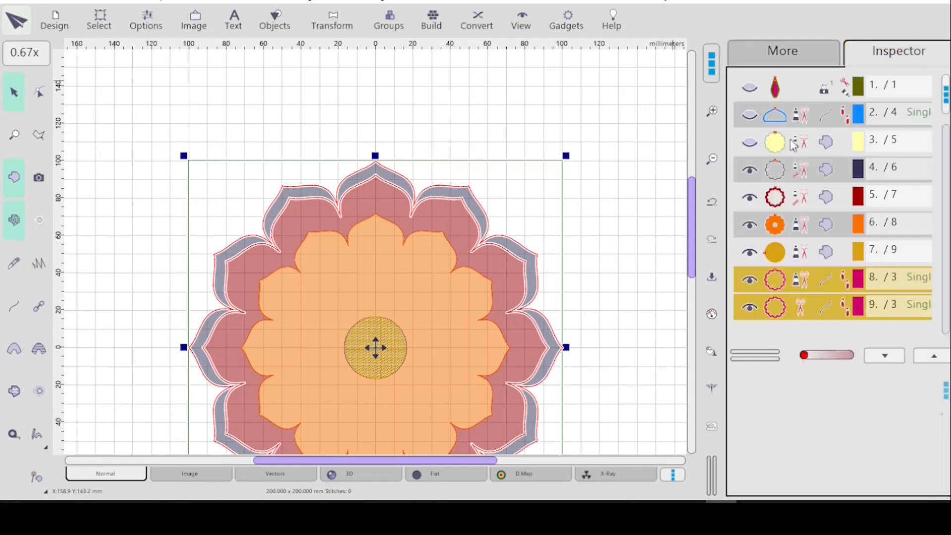
- Move the outer outline's start point to the valley node left of the top petal
click(805, 286)
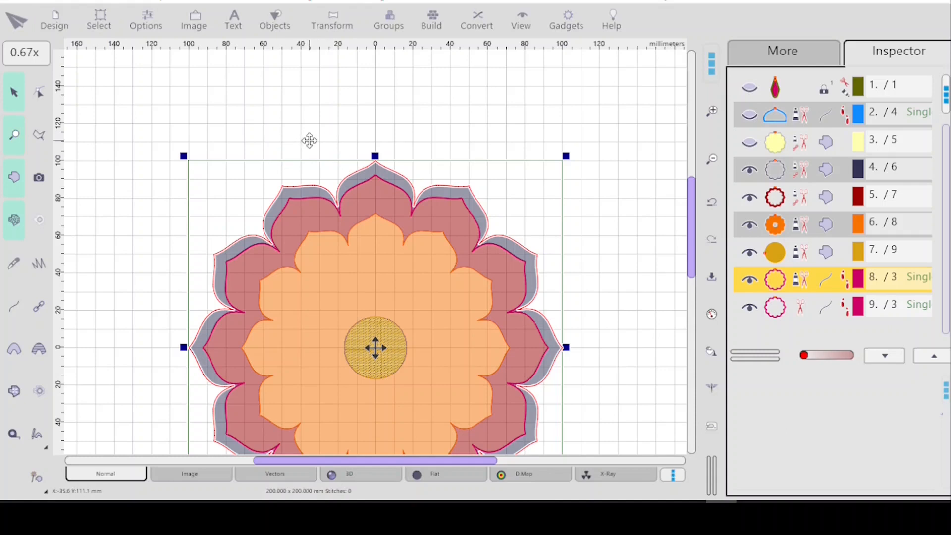
drag(308, 141, 435, 228)
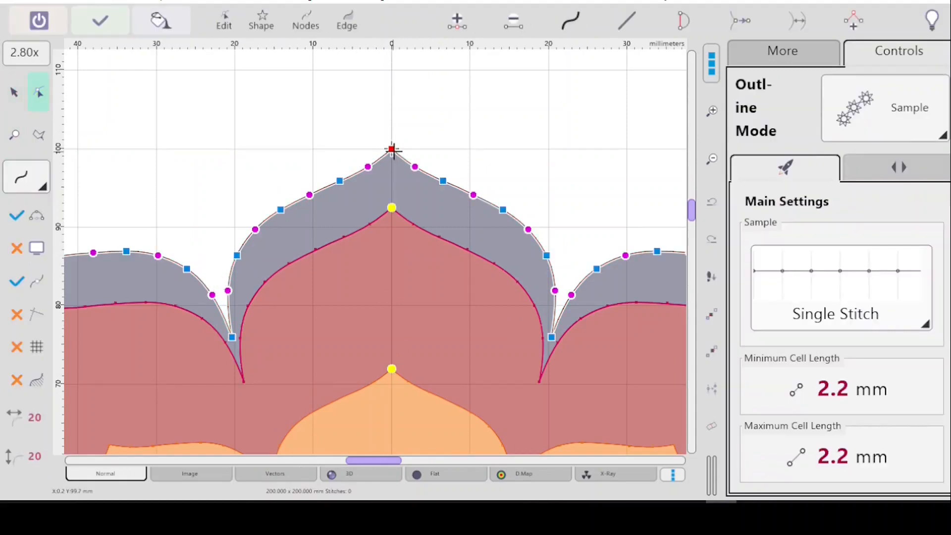
click(231, 337)
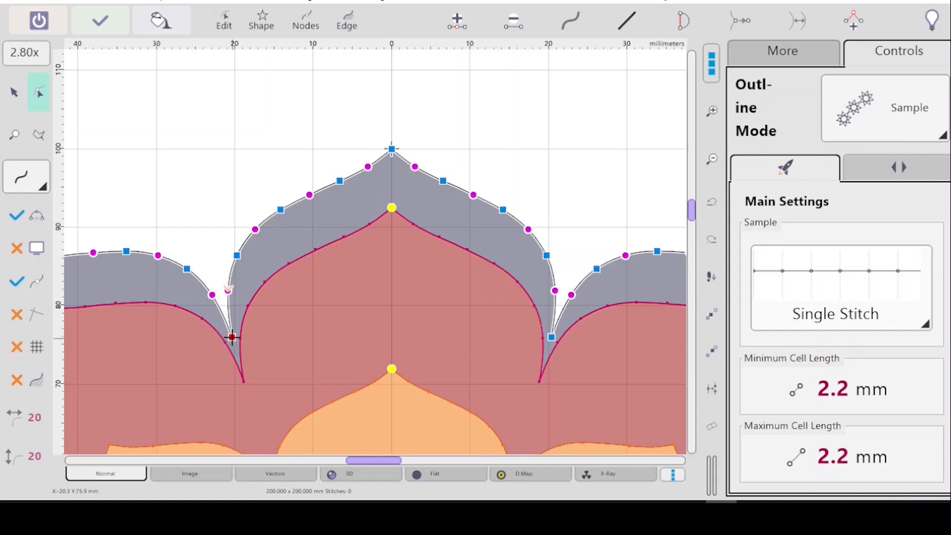
right_click(231, 338)
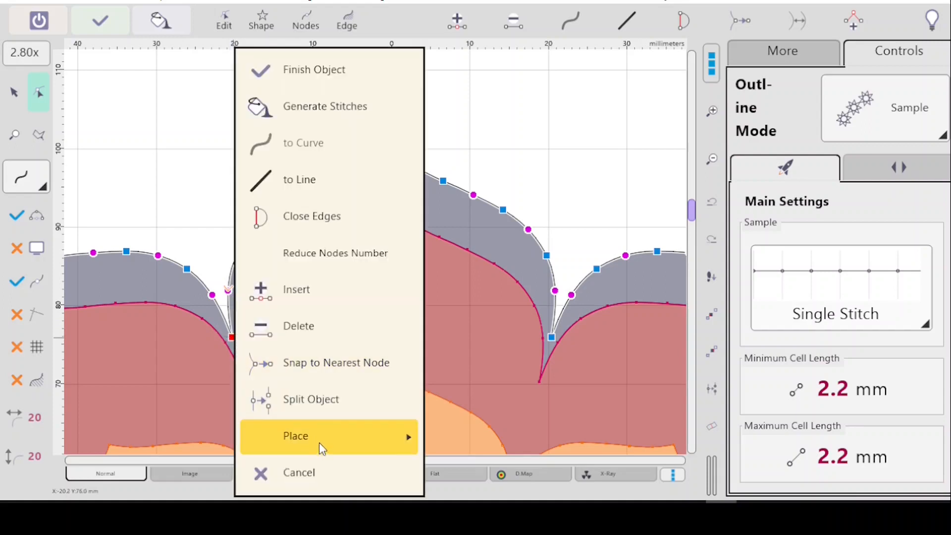
mouse_move(377, 442)
click(471, 446)
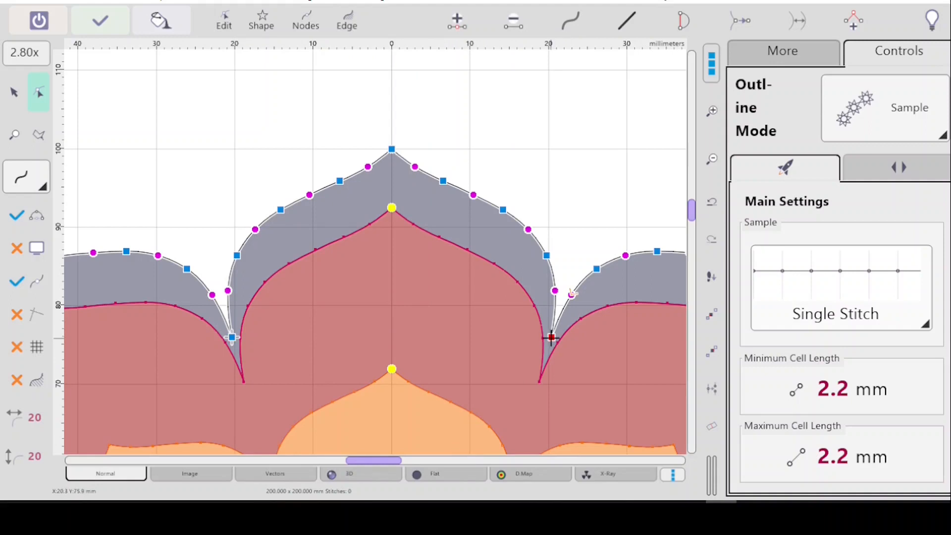
- Split the outer outline at the valley node right of the top petal and delete the section around the other petals
right_click(551, 337)
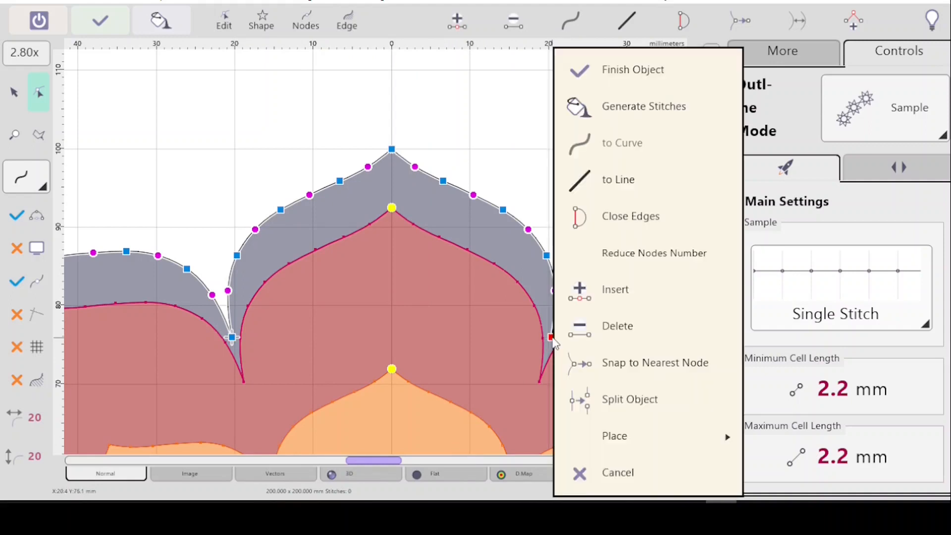
click(638, 402)
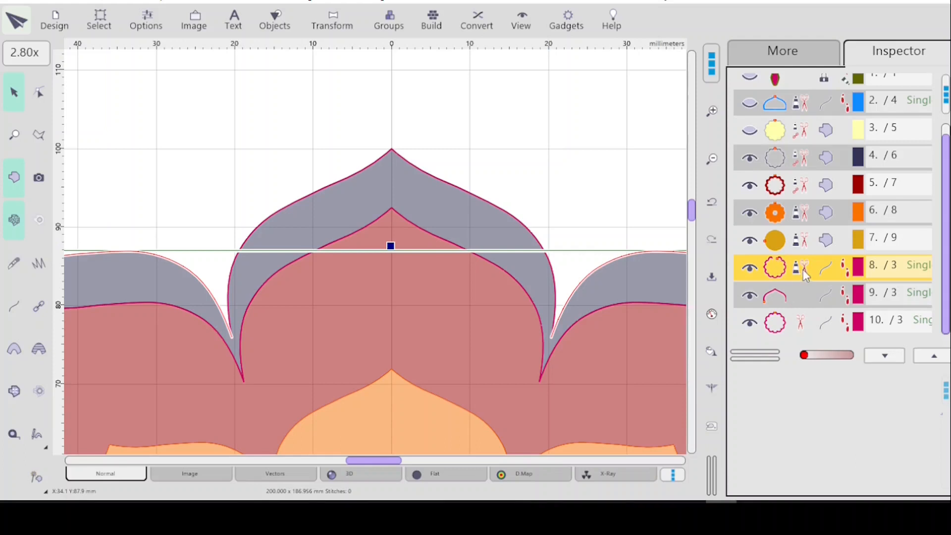
key(Delete)
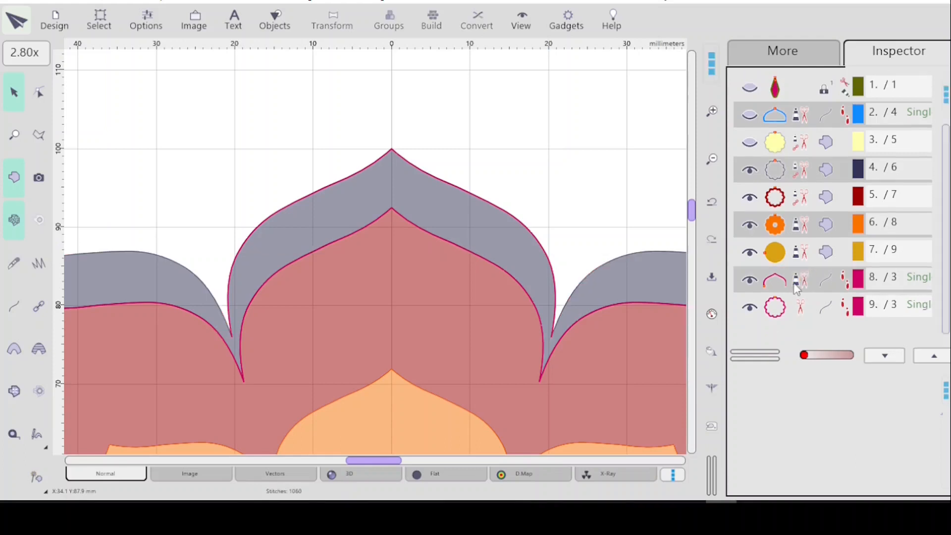
- Move the inner outline's start point to the valley node left of the top petal
click(801, 304)
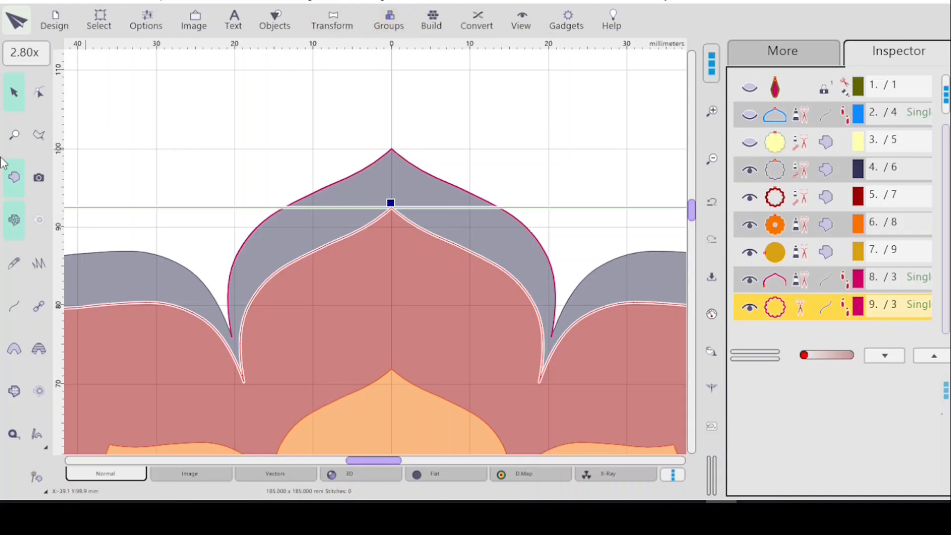
click(39, 93)
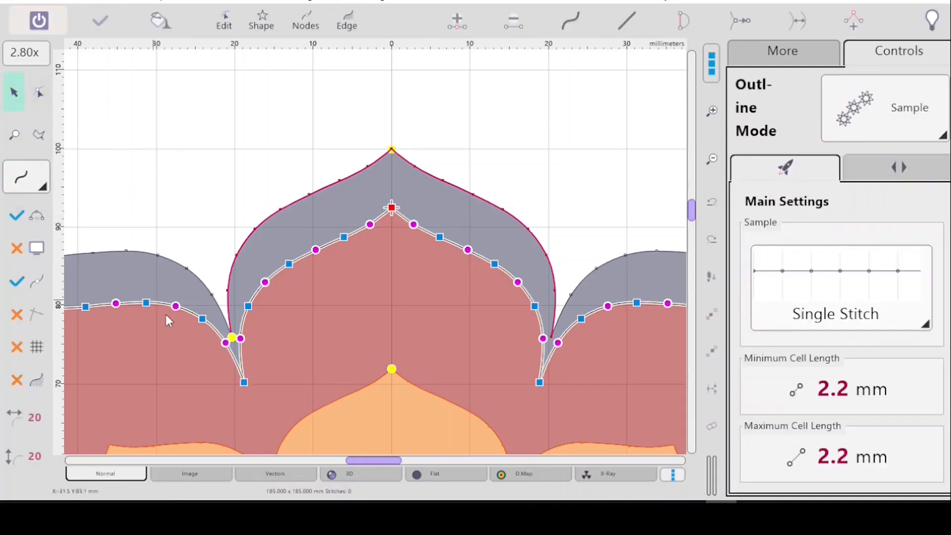
click(243, 383)
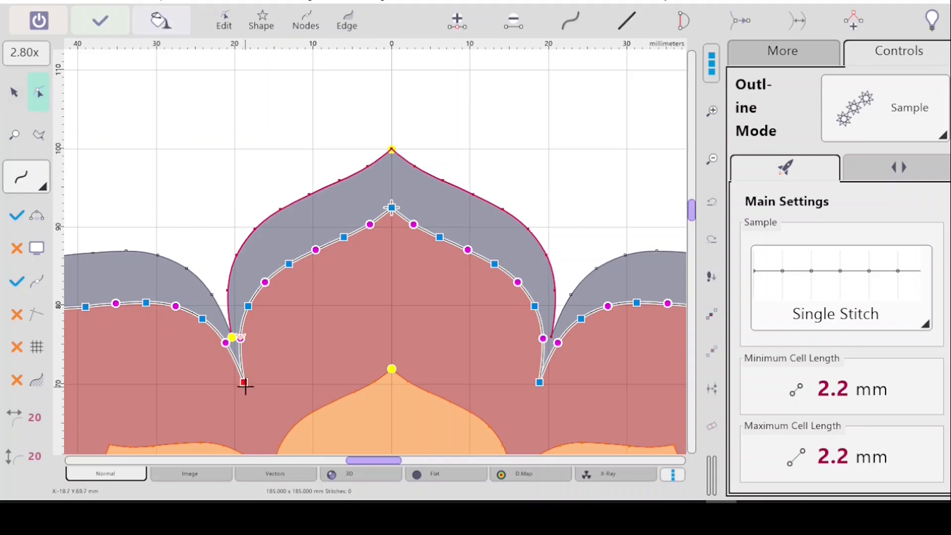
right_click(244, 382)
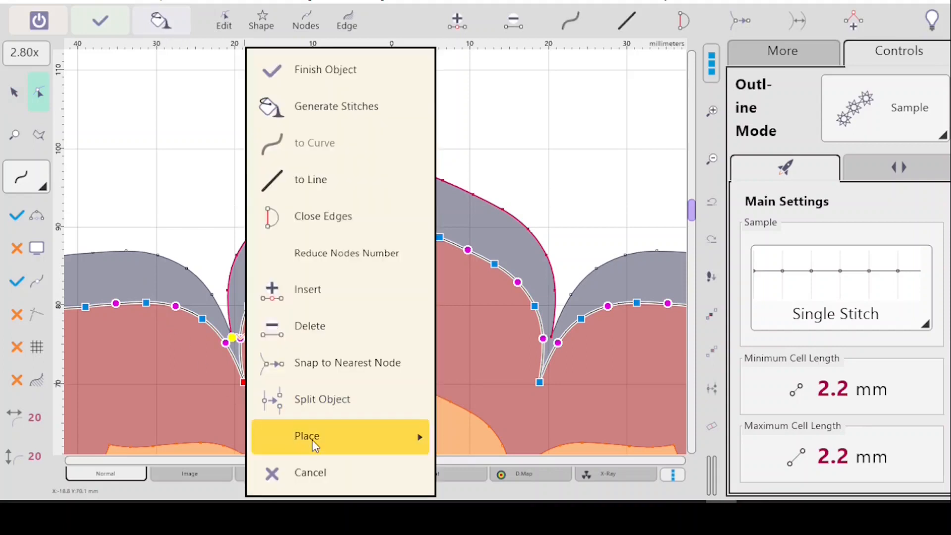
mouse_move(297, 437)
click(472, 442)
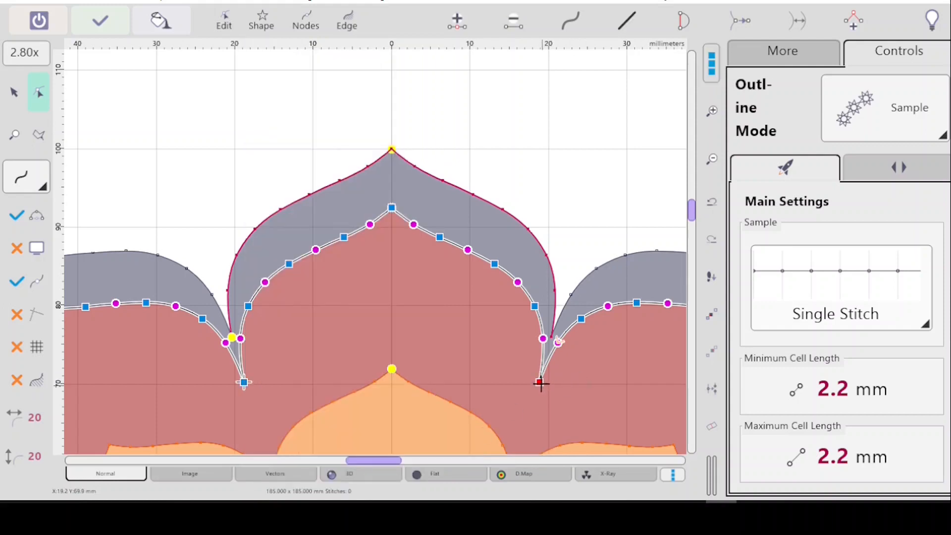
- Split the inner outline at the valley node right of the top petal and delete the section around the other petals
right_click(539, 382)
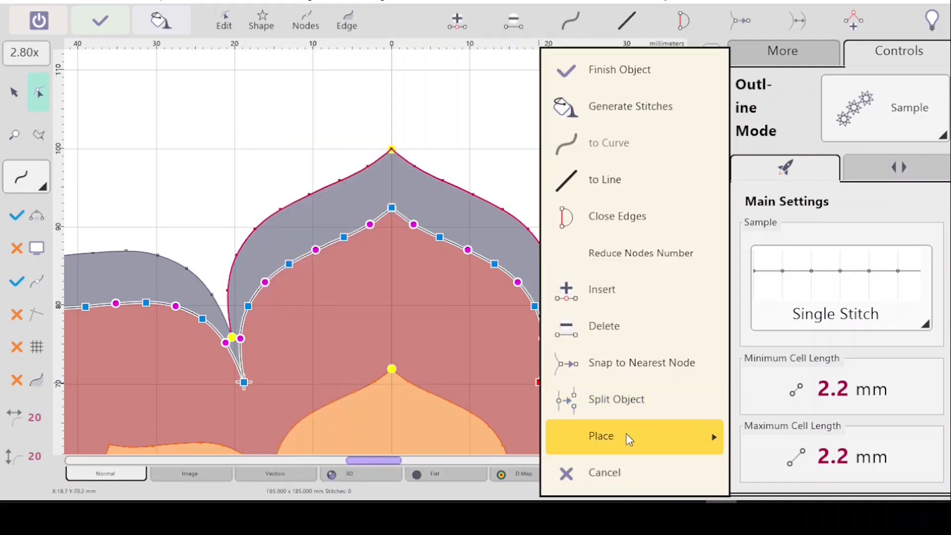
mouse_move(630, 440)
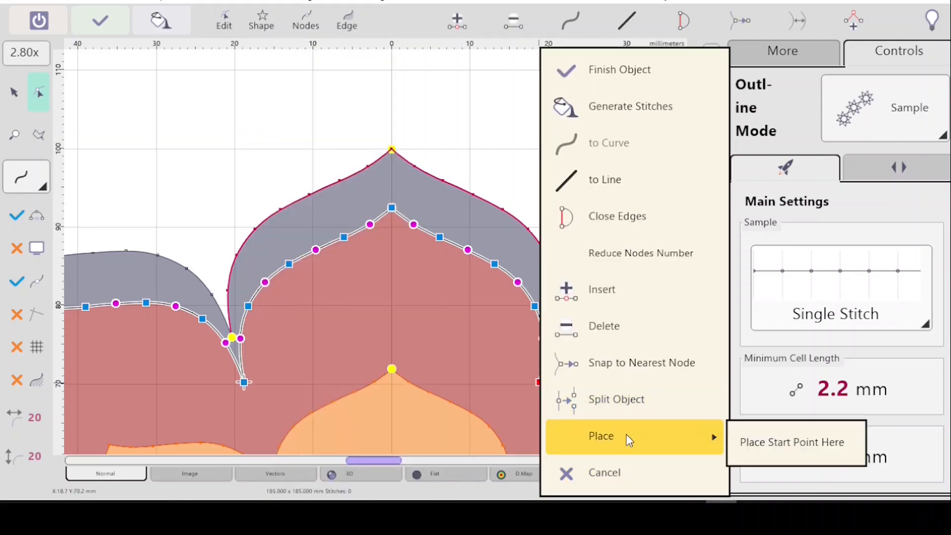
click(627, 400)
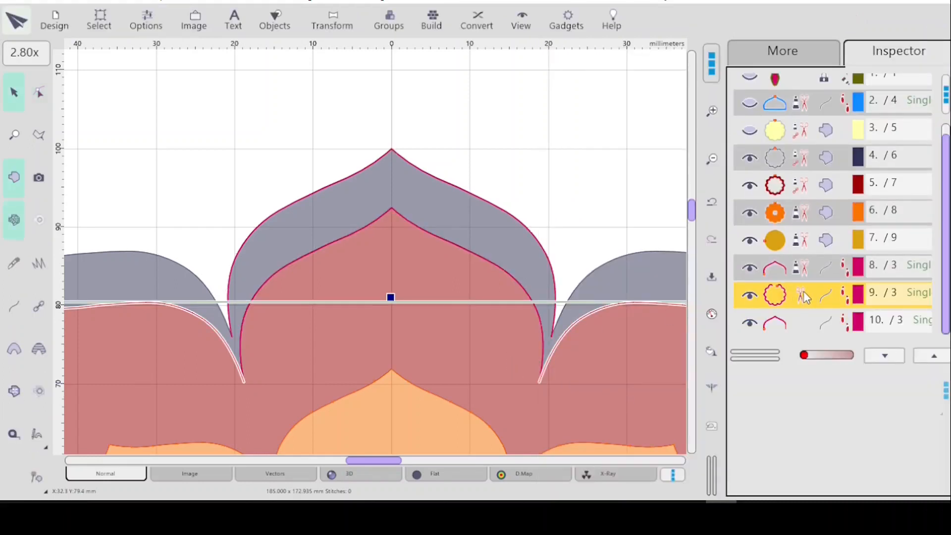
key(Delete)
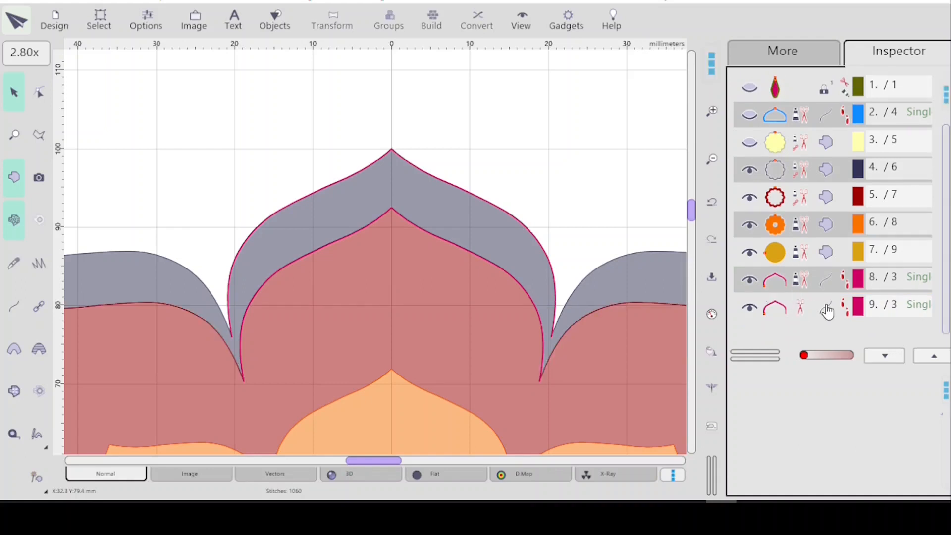
- Inspect the start and end nodes of the remaining inner petal outline
click(792, 288)
click(786, 309)
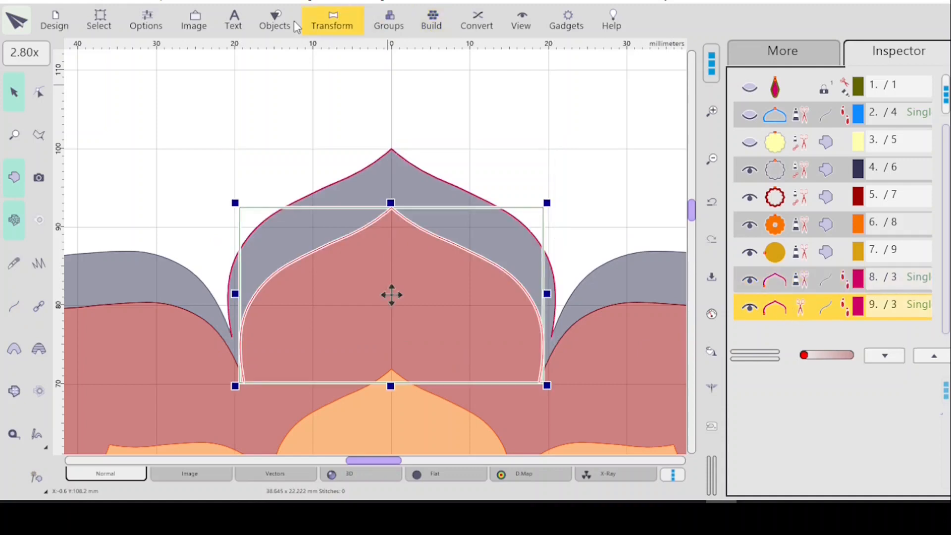
click(39, 92)
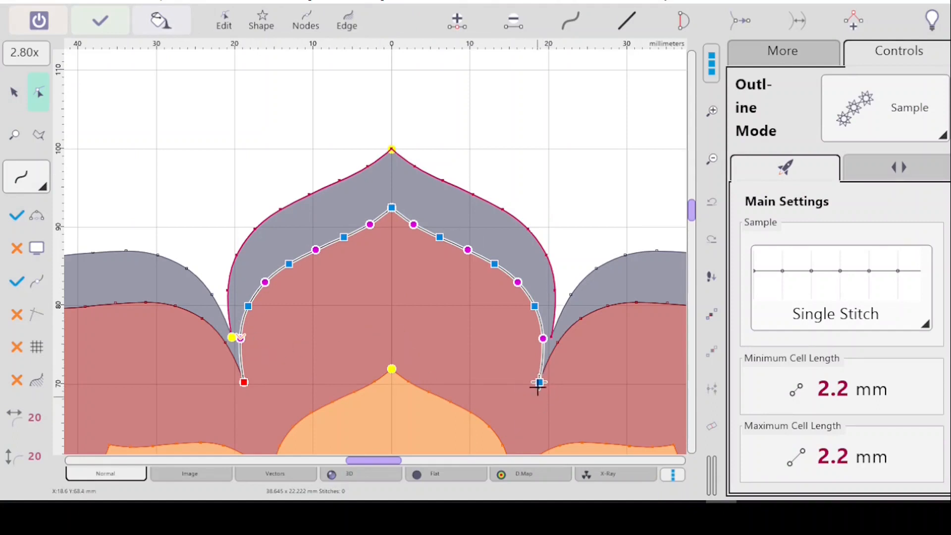
key(Return)
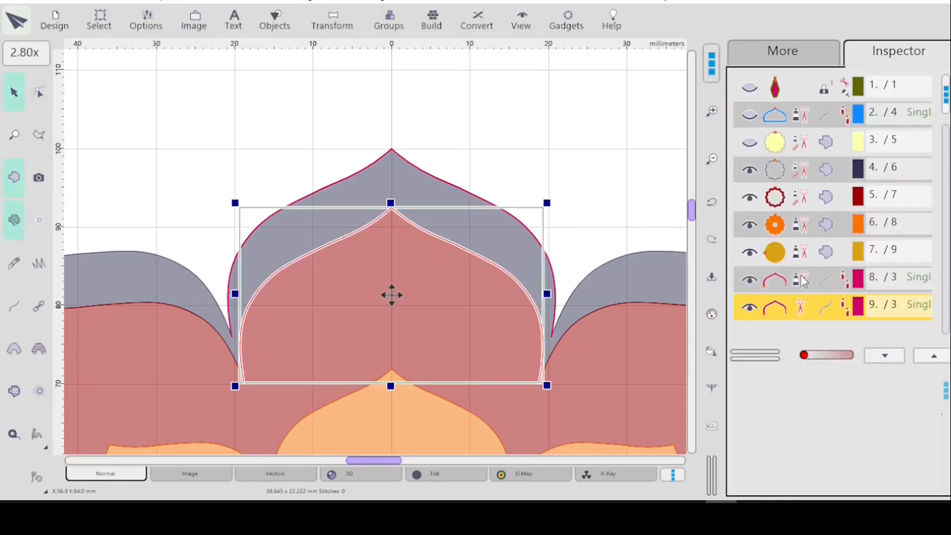
- Reverse the node order of the outer petal outline
click(801, 276)
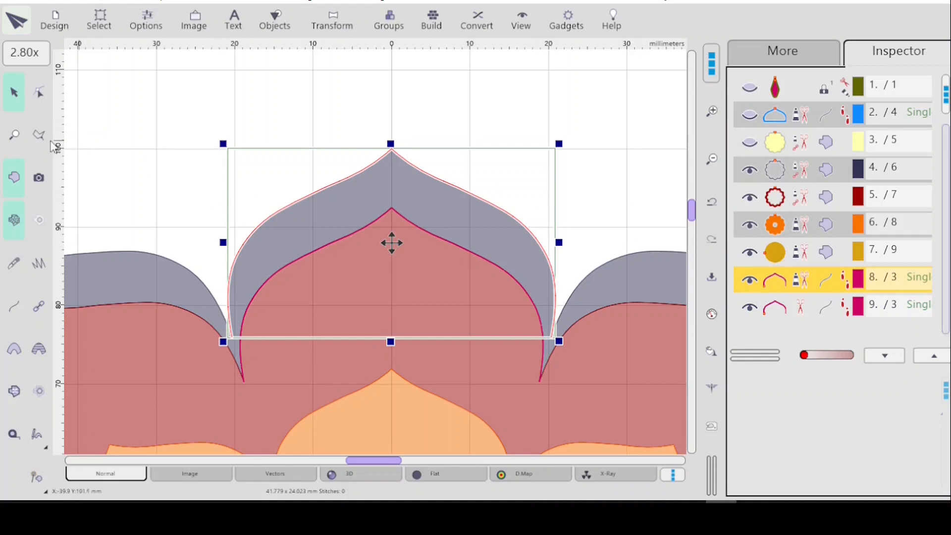
click(39, 91)
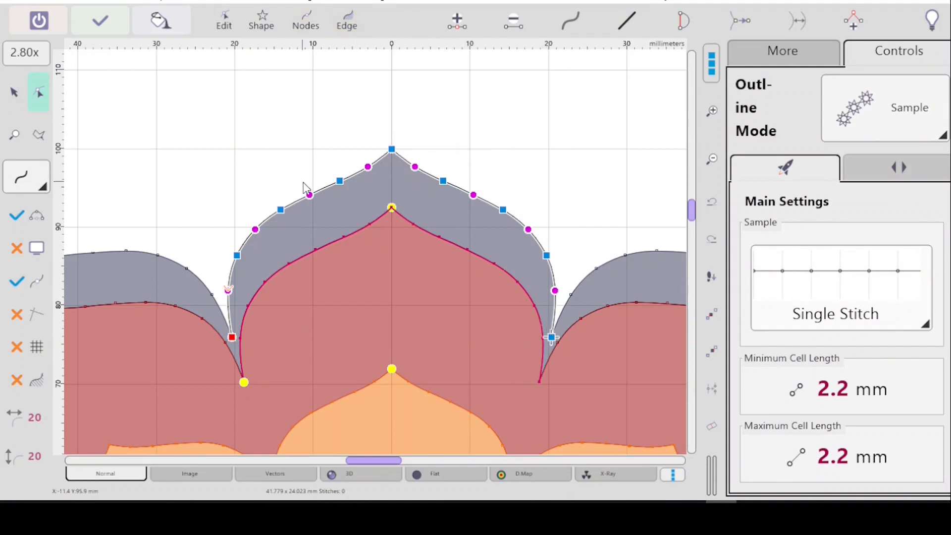
click(348, 25)
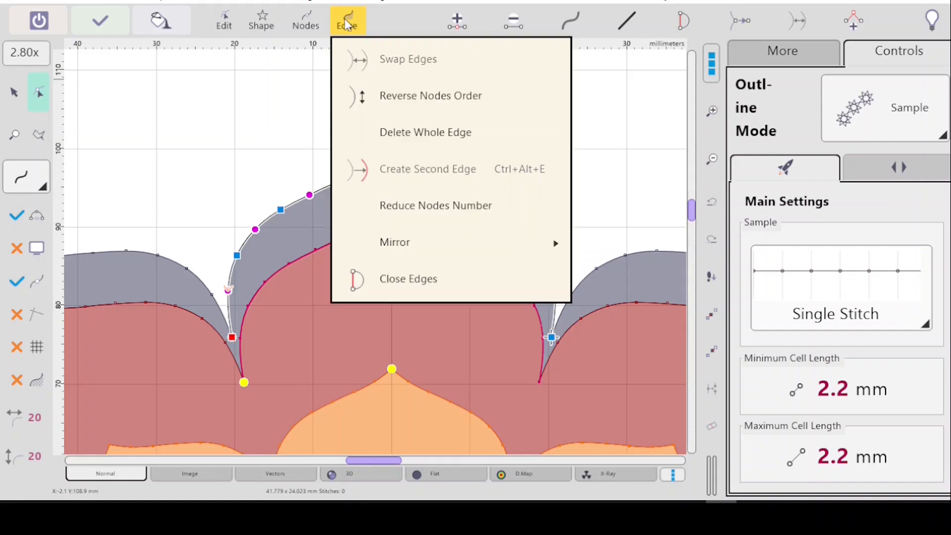
click(393, 96)
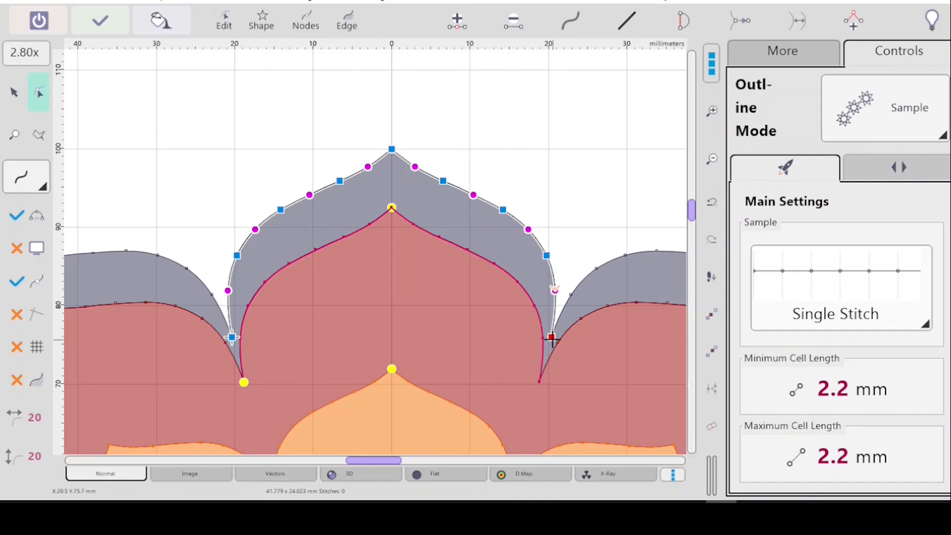
- Extend the outer outline's right end with a straight segment to the inner outline's right end node
click(522, 388)
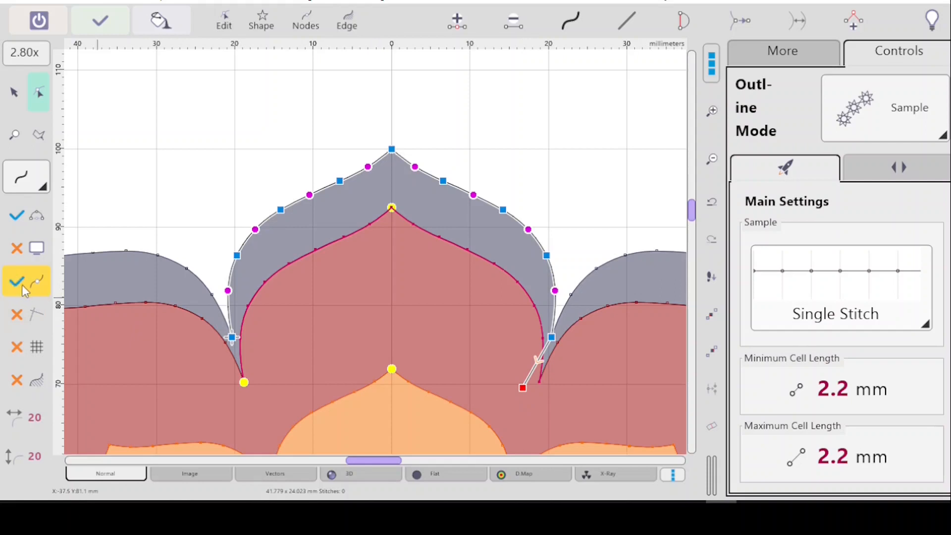
click(15, 217)
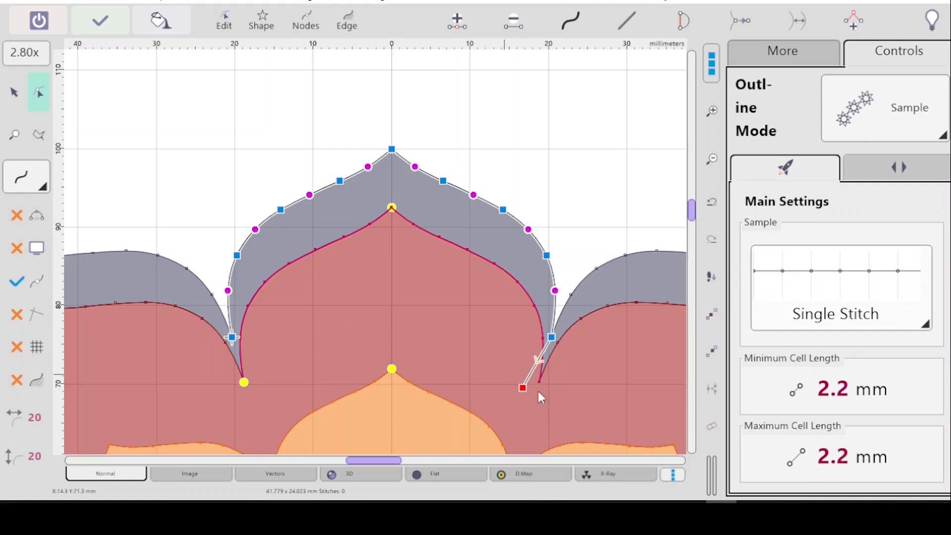
drag(522, 387, 540, 383)
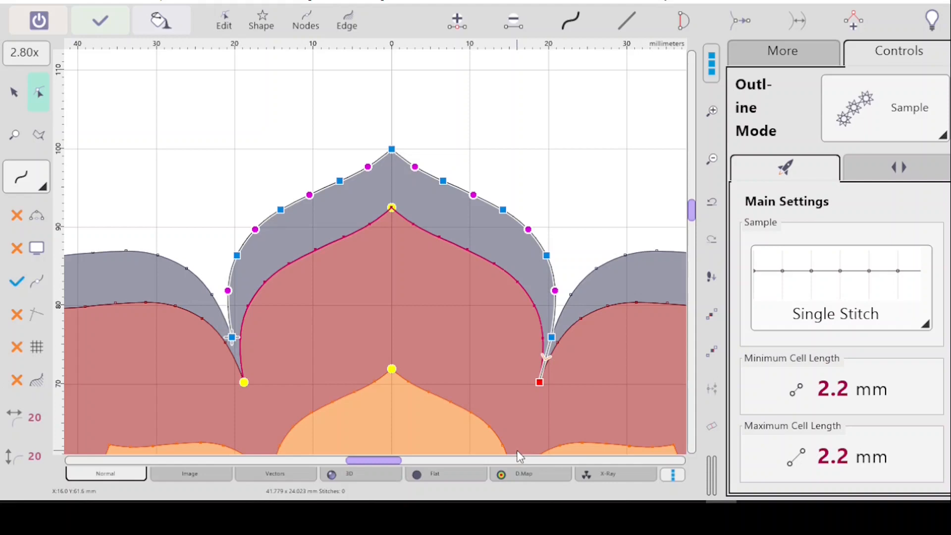
key(Return)
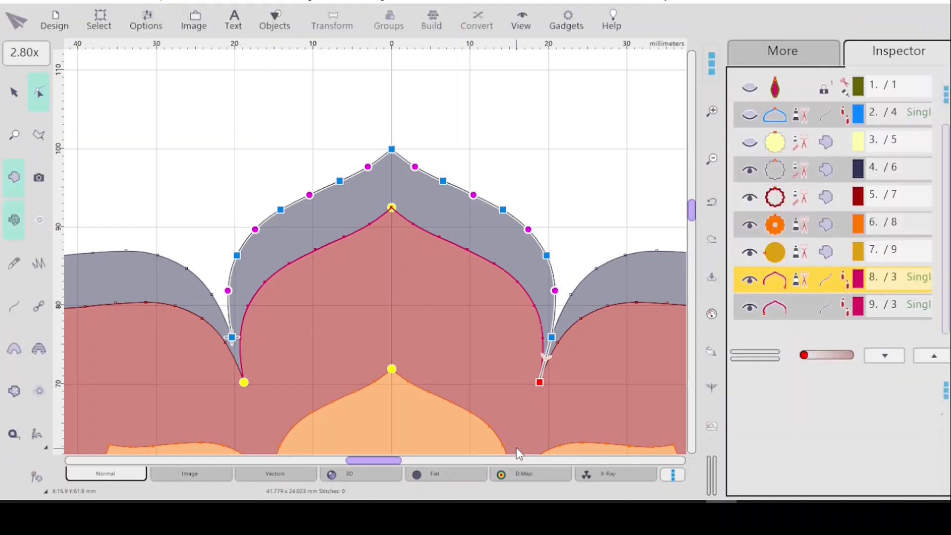
- Extend the inner outline's left end with a straight line segment to the outer outline's left end node
click(797, 306)
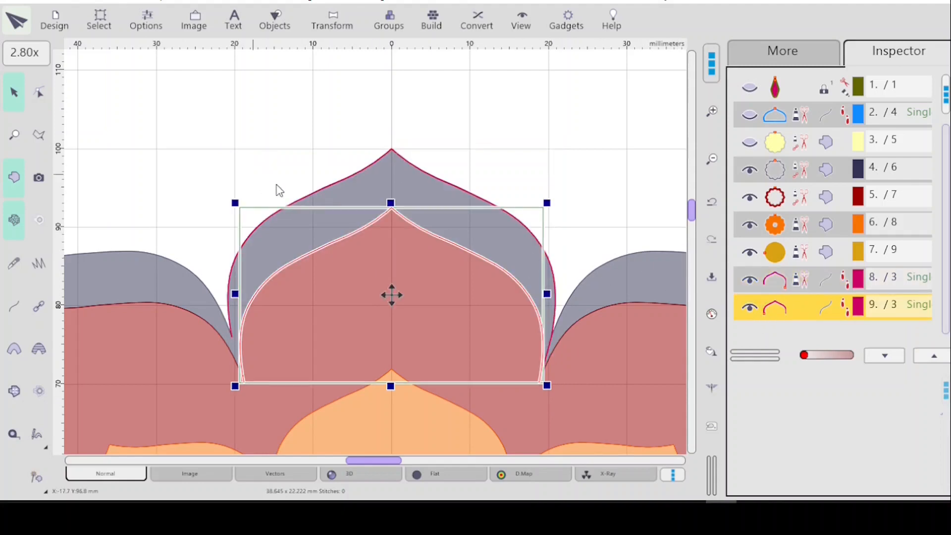
click(40, 98)
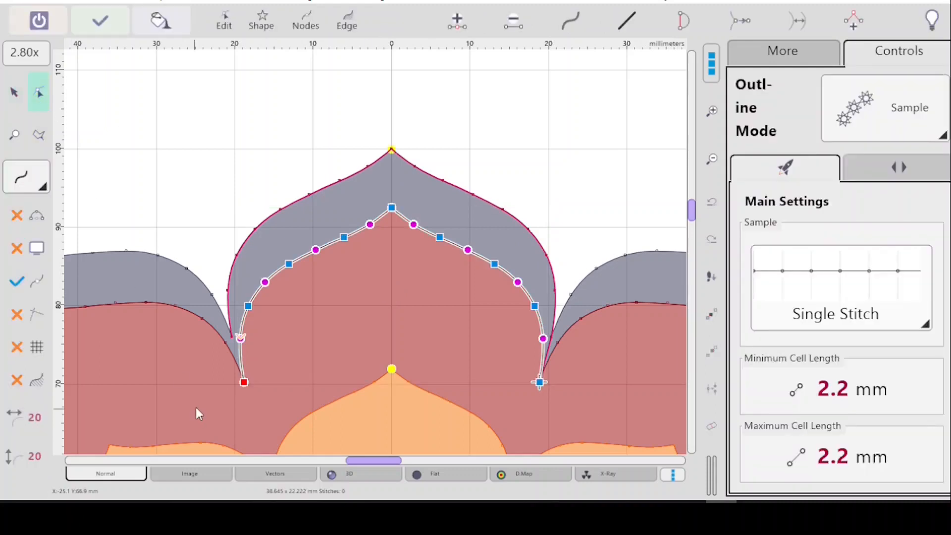
click(207, 349)
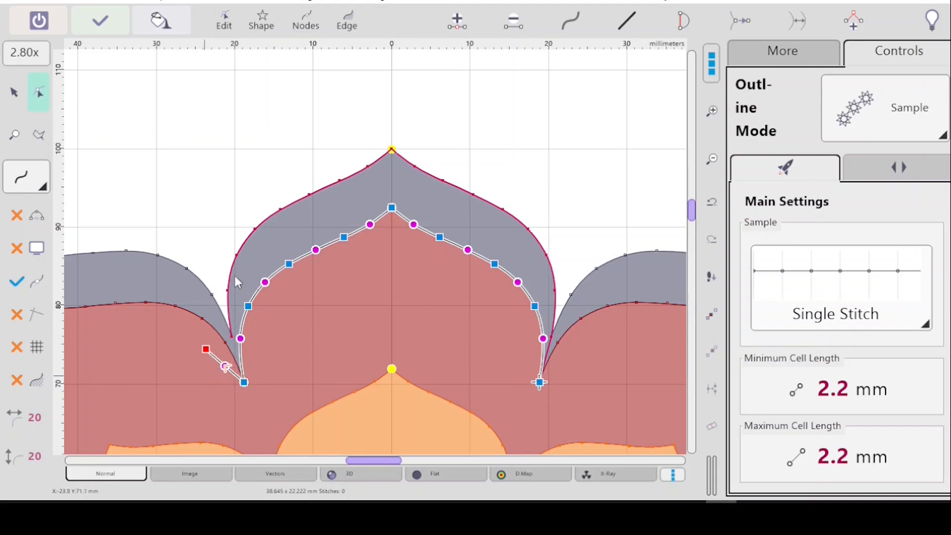
click(626, 24)
drag(224, 366, 207, 380)
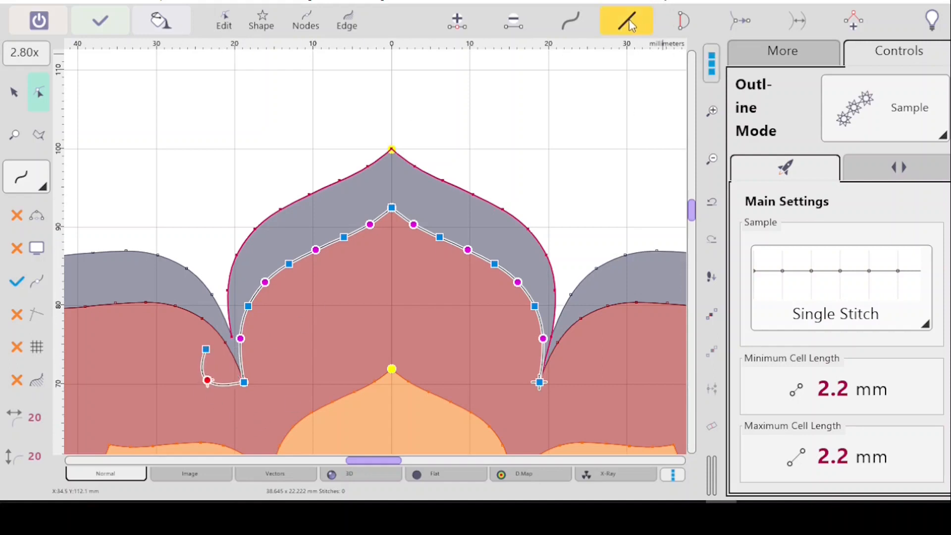
click(627, 22)
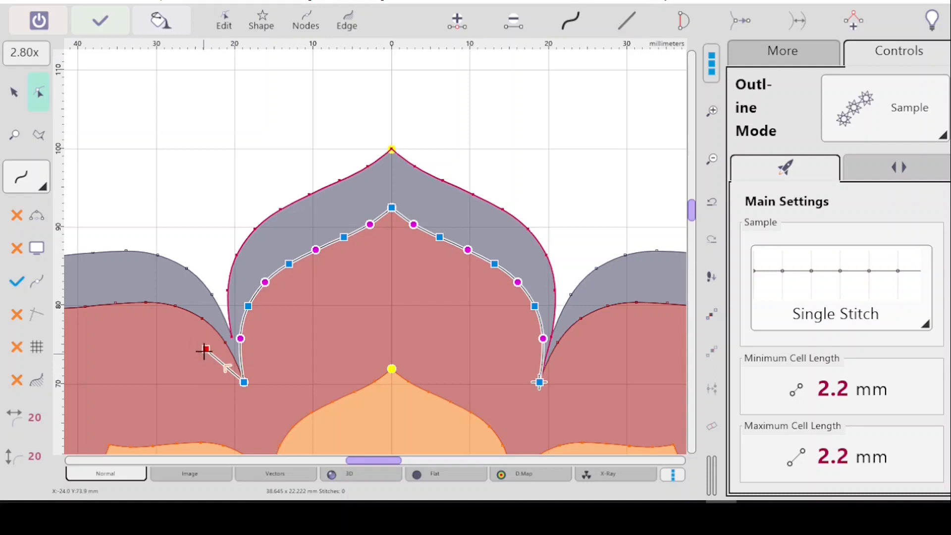
drag(207, 350, 231, 337)
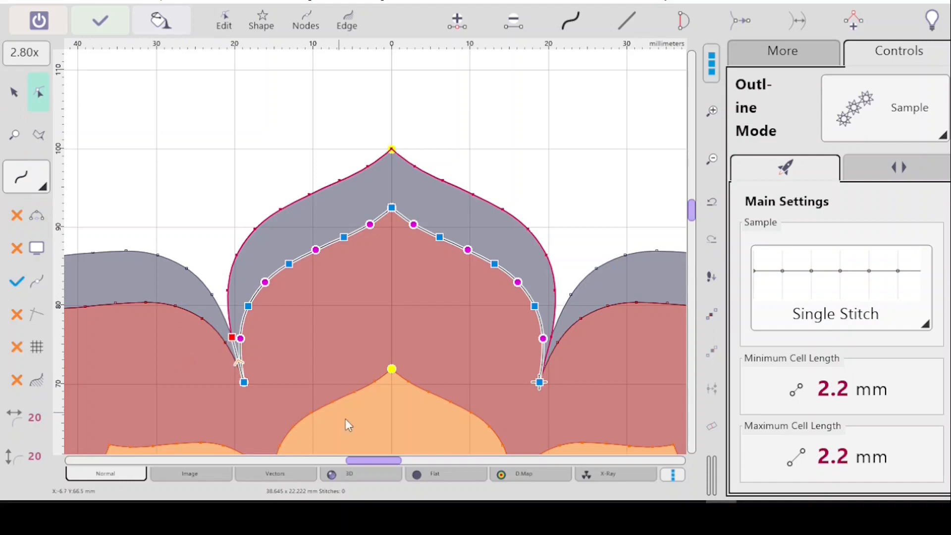
key(Return)
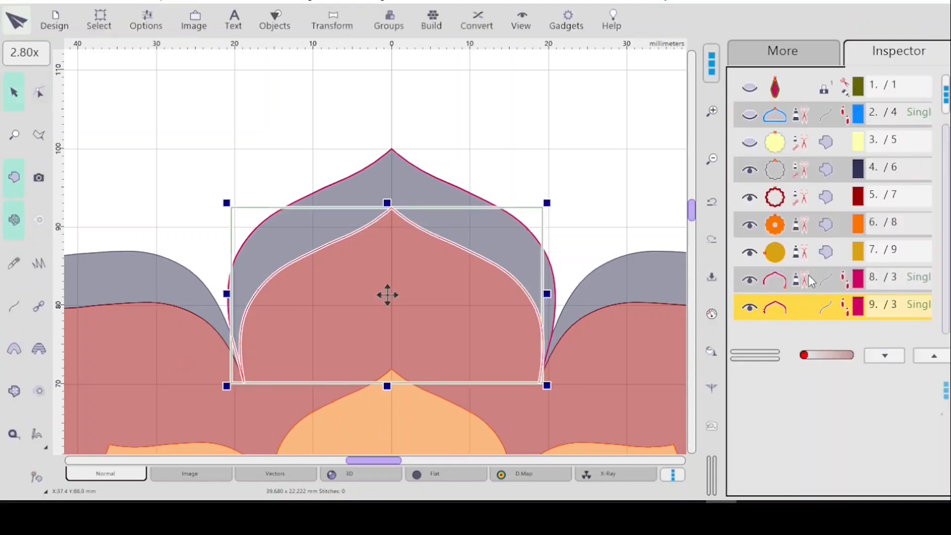
- Check whether the outer outline's added end segment is a straight line or a curve
click(808, 277)
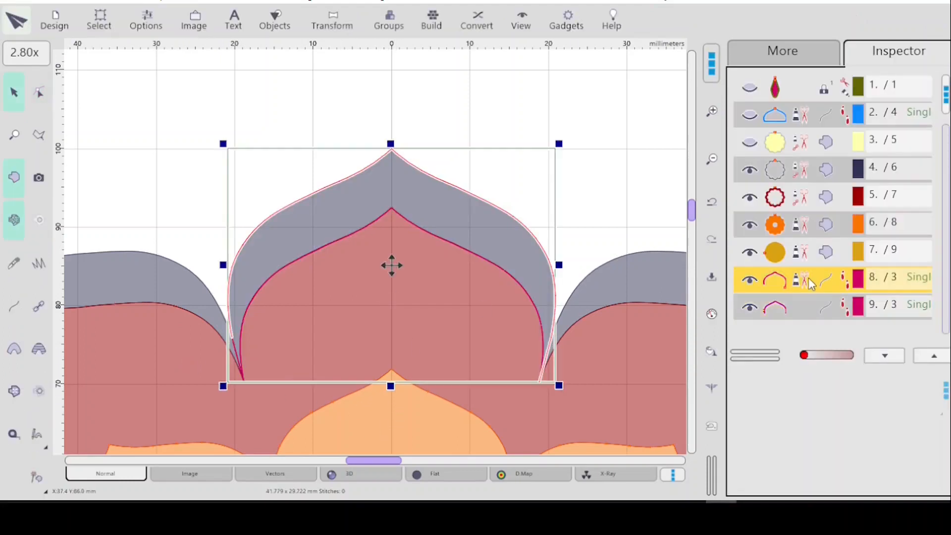
click(38, 94)
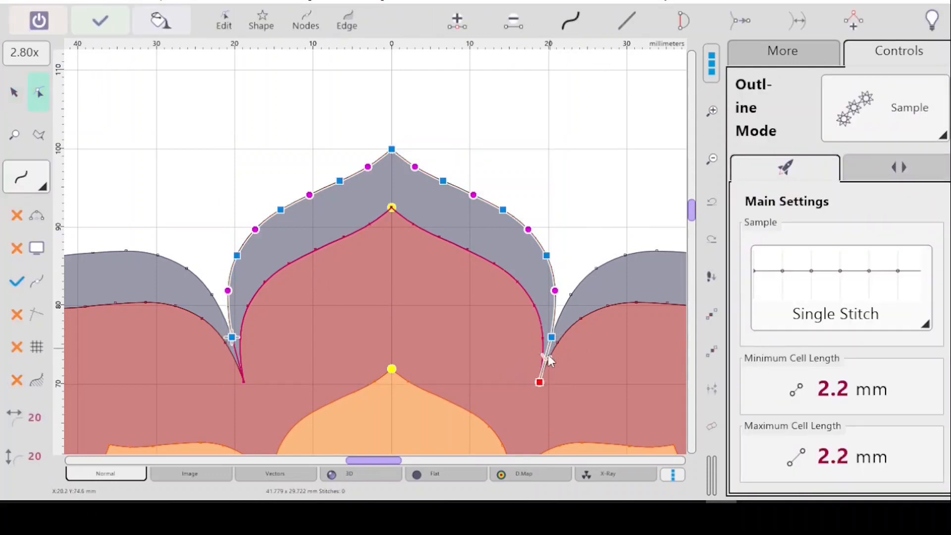
click(574, 20)
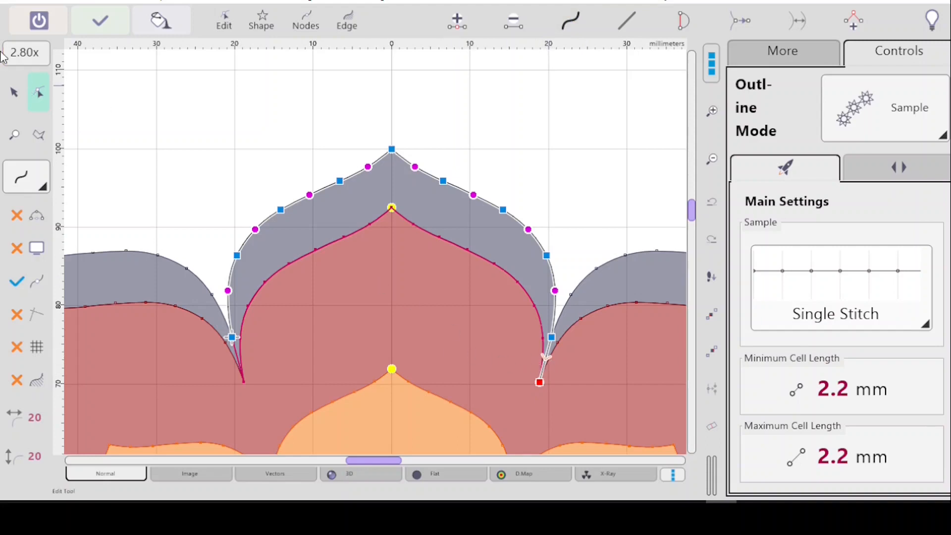
click(99, 21)
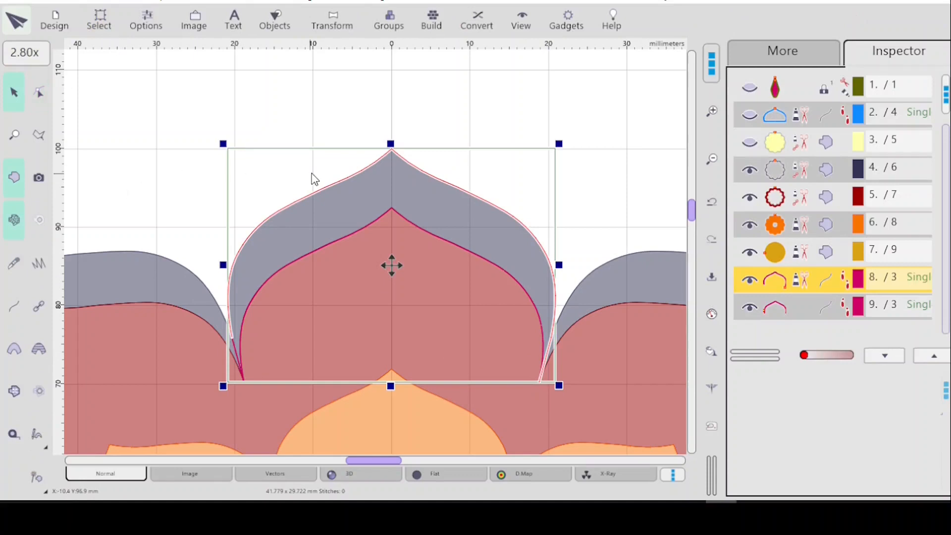
- Combine the inner and outer petal outlines into a single outline object
shift+click(798, 307)
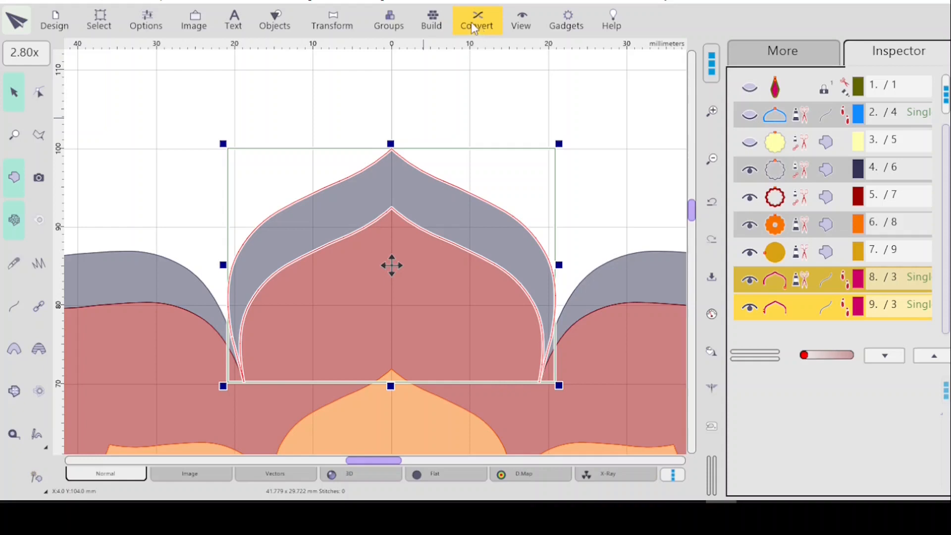
click(430, 25)
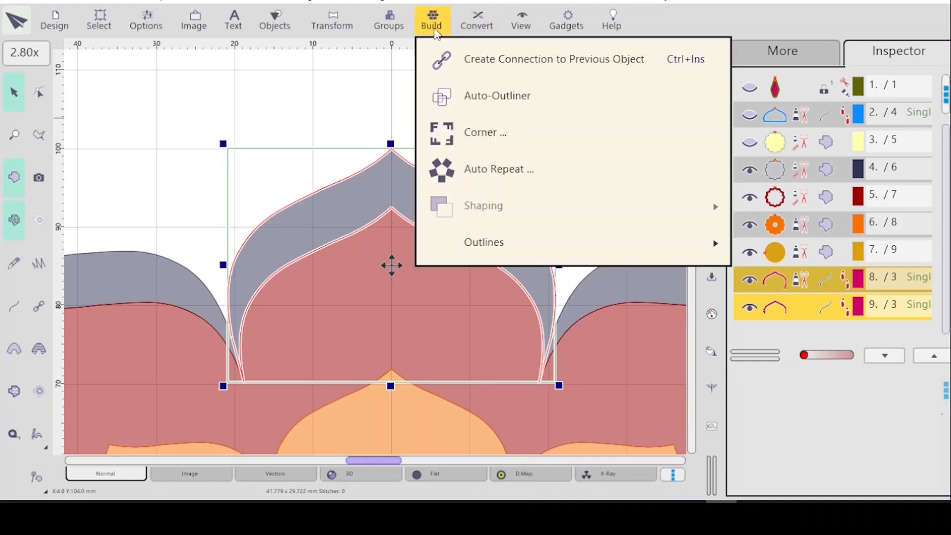
mouse_move(494, 251)
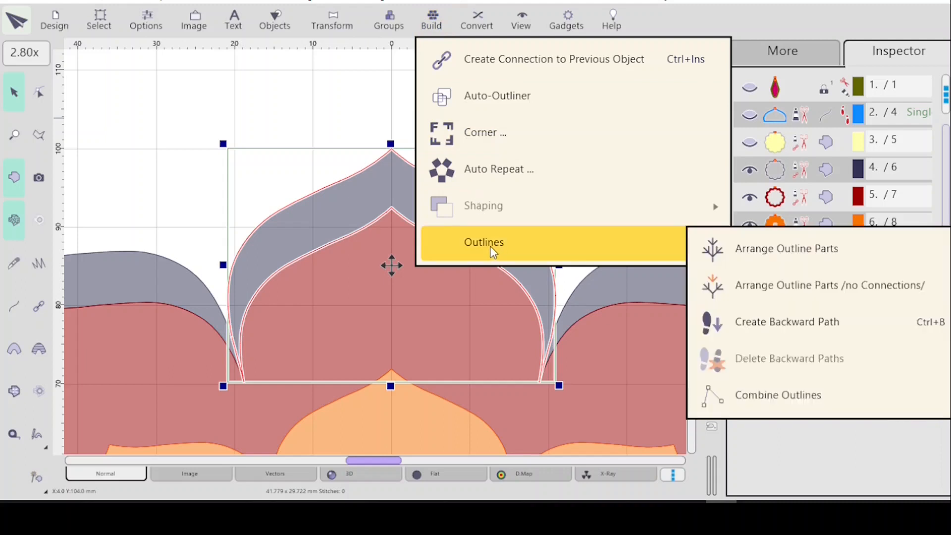
click(775, 401)
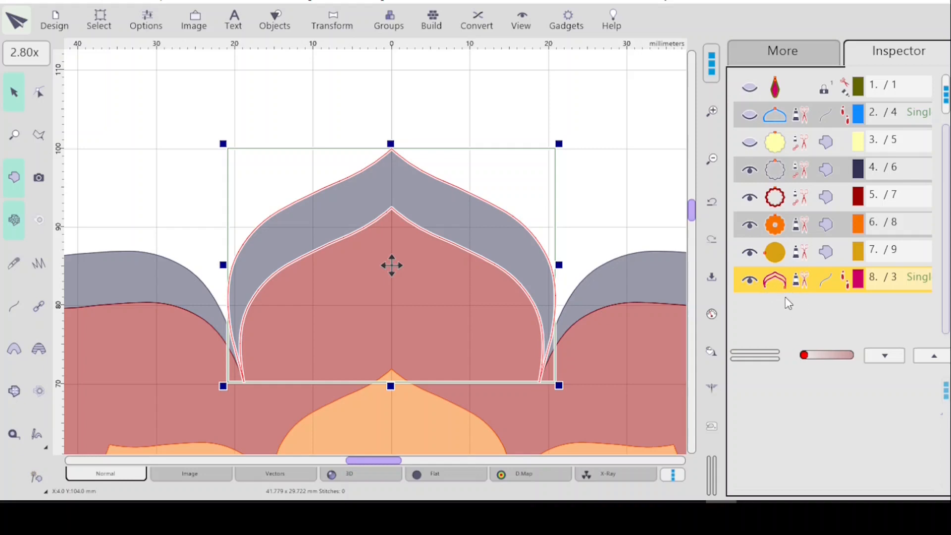
- Create a fill from the combined petal outline and select the new fill object
click(476, 22)
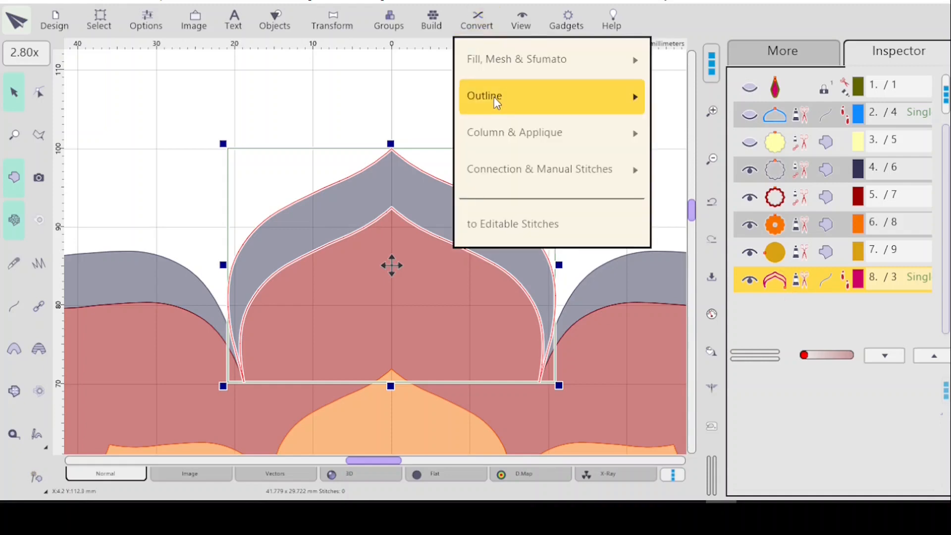
mouse_move(493, 97)
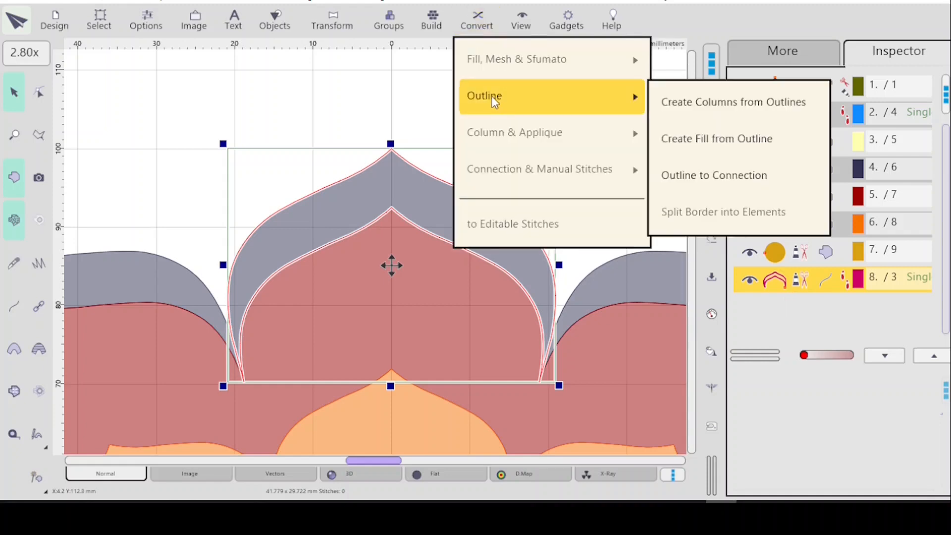
click(691, 141)
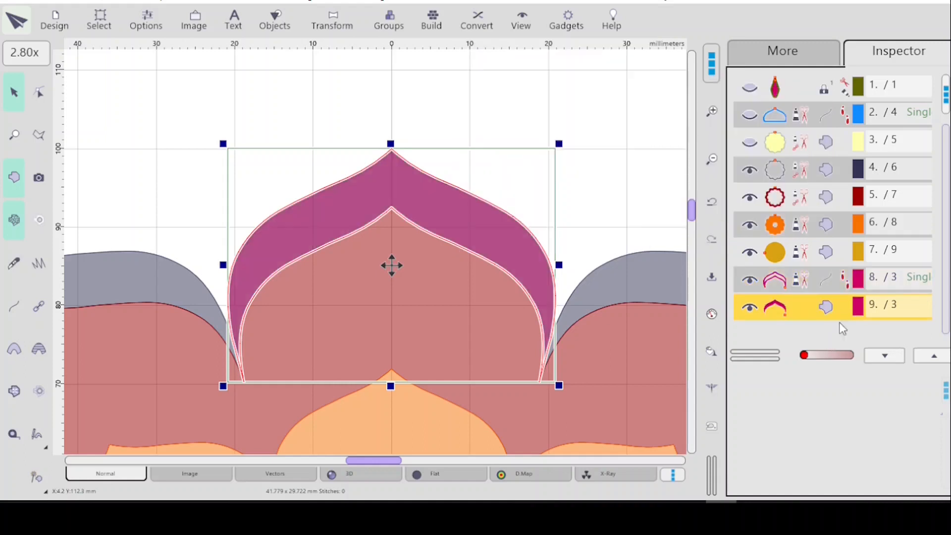
click(800, 279)
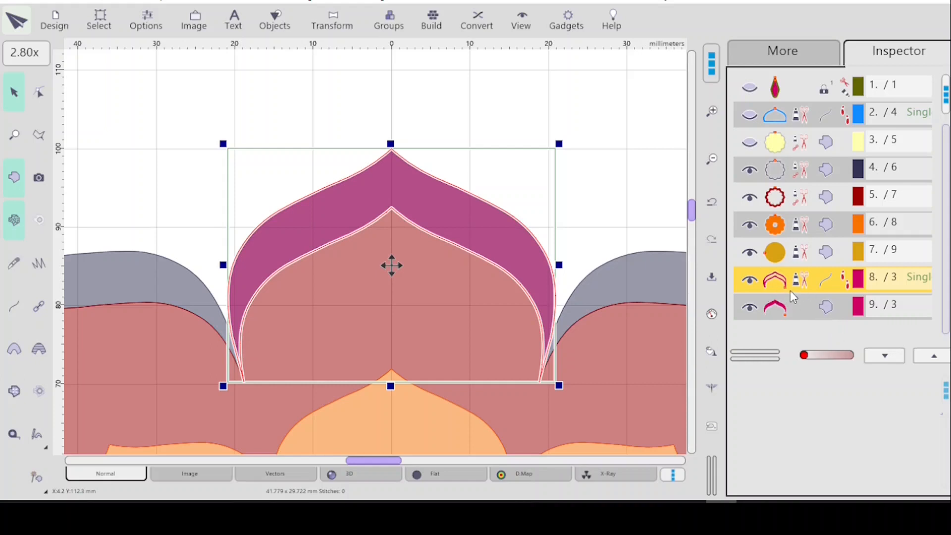
click(824, 312)
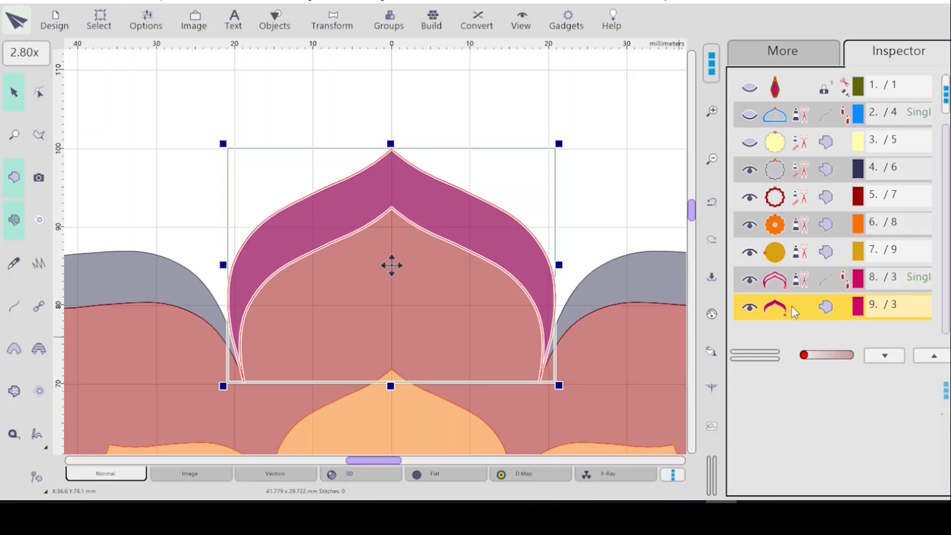
- Recolor the combined petal outline from magenta to red, leaving the petal fill magenta
click(801, 278)
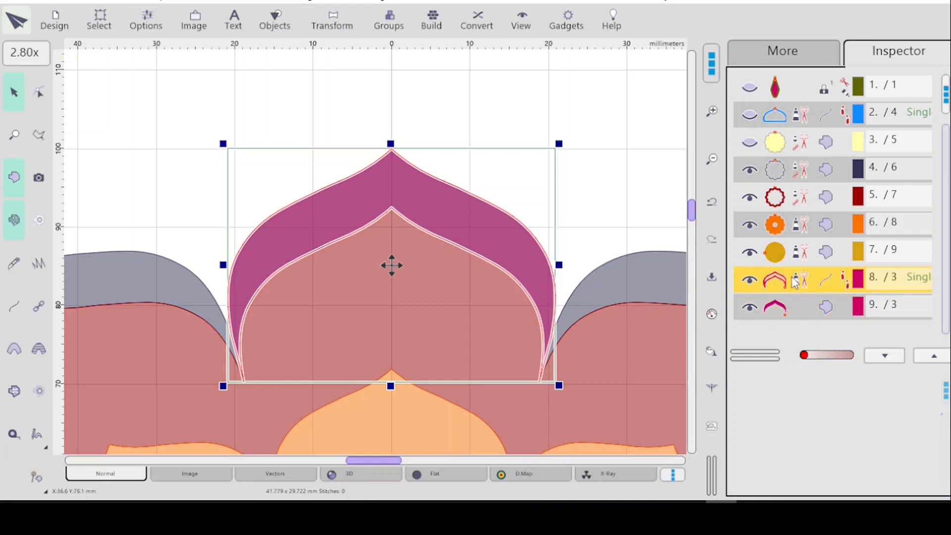
click(797, 56)
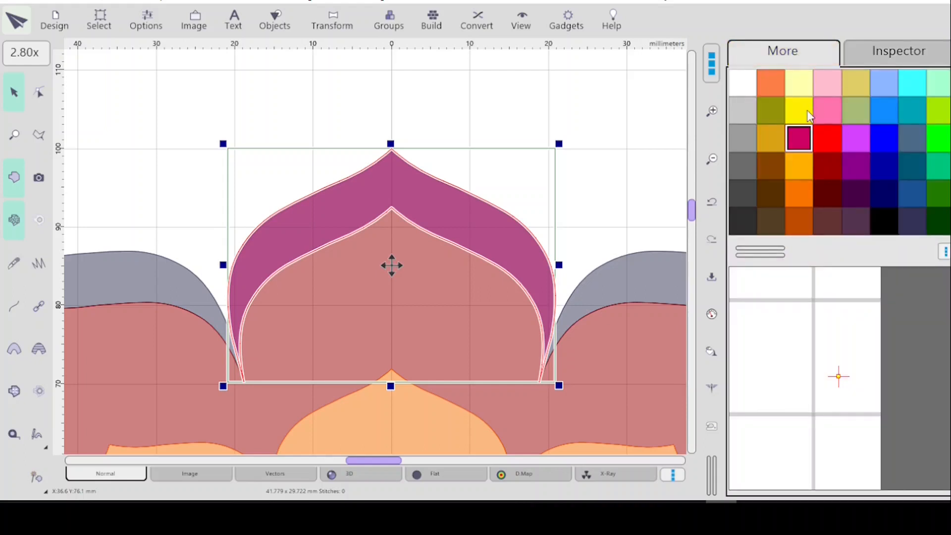
click(827, 138)
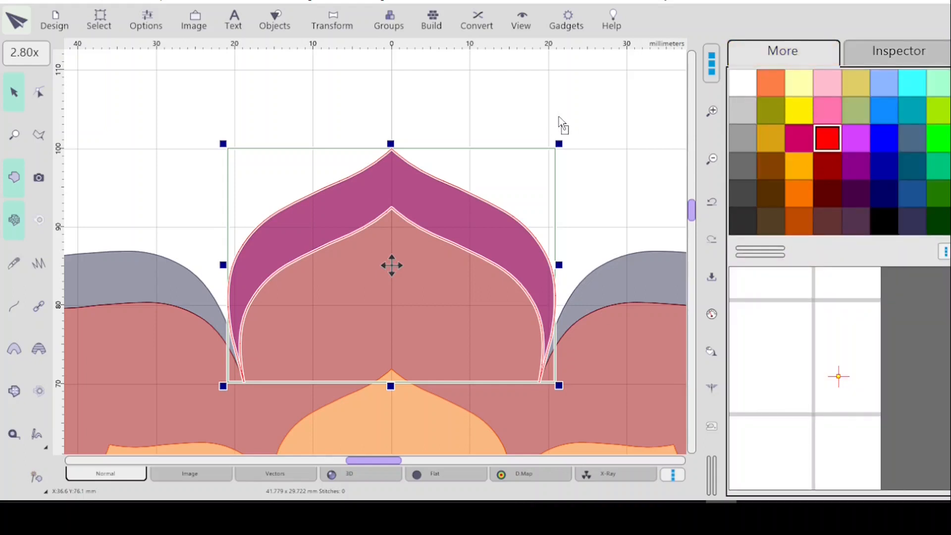
- Move the red petal outline to the first position in the object order and hide it
click(876, 68)
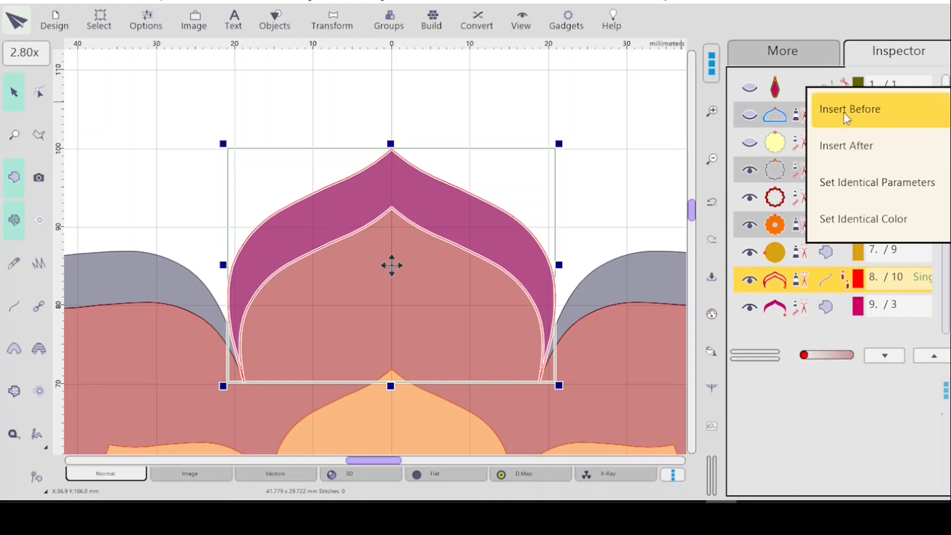
click(852, 114)
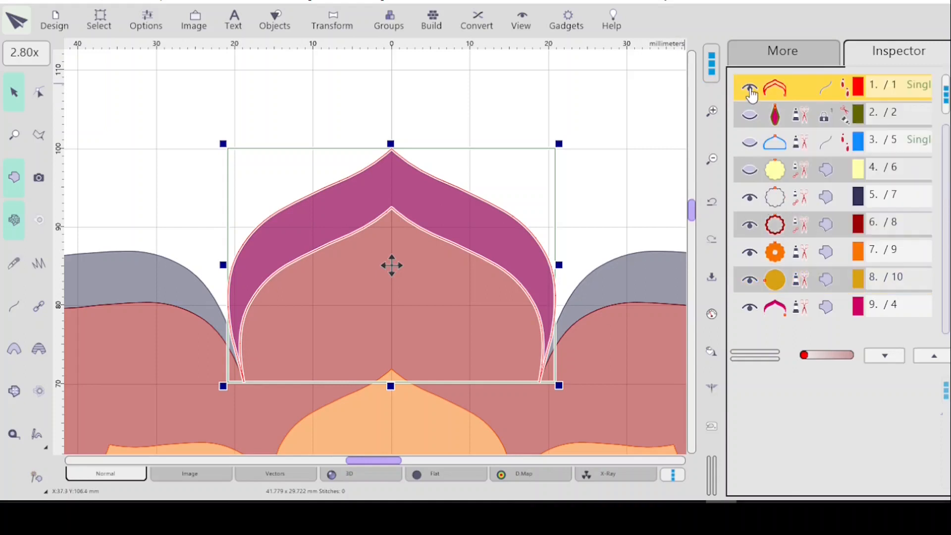
click(750, 89)
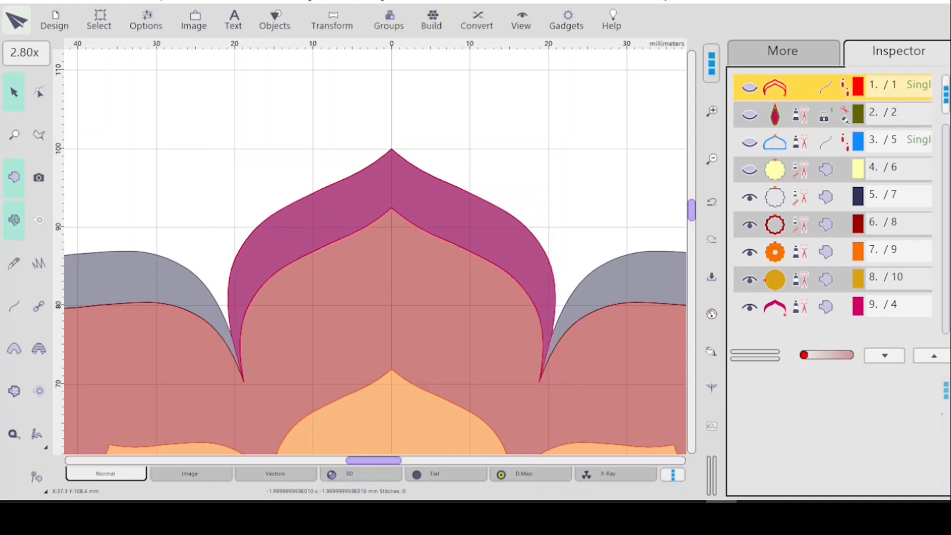
- Set the Rotate transformation to Number per Revolution with a value of 12
click(844, 320)
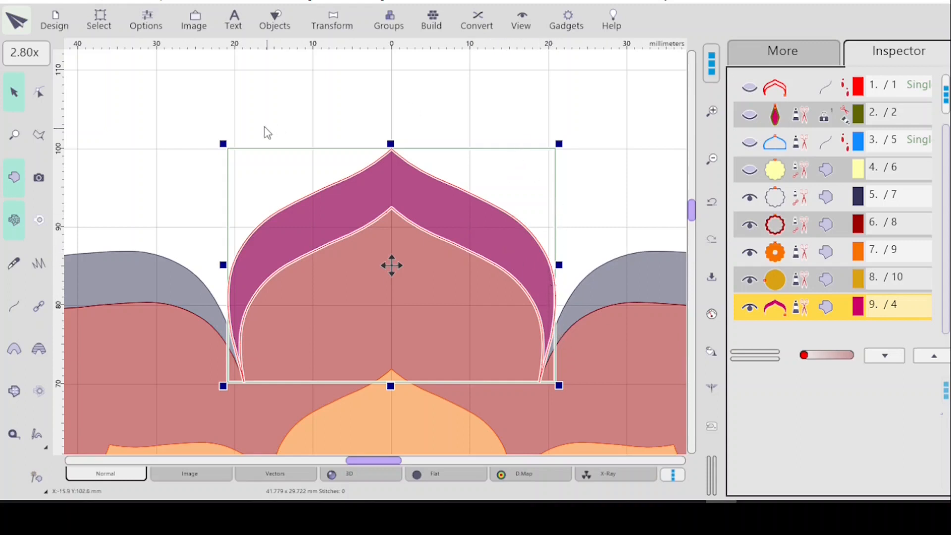
click(712, 159)
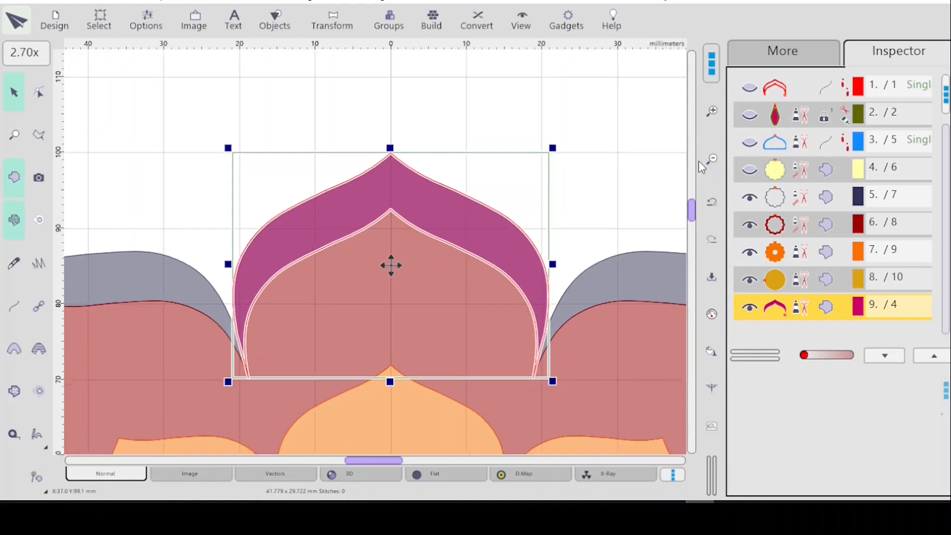
scroll(570, 151, down, 5)
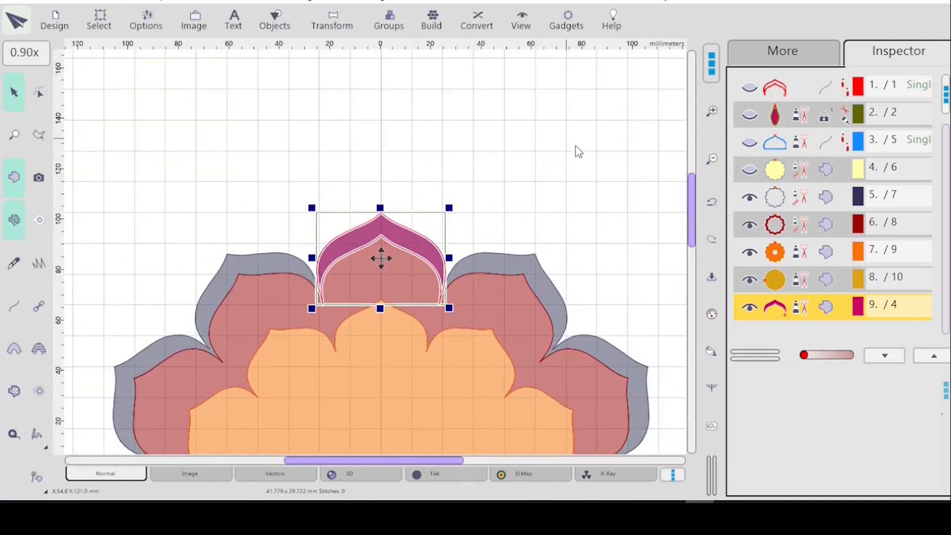
drag(692, 205, 686, 271)
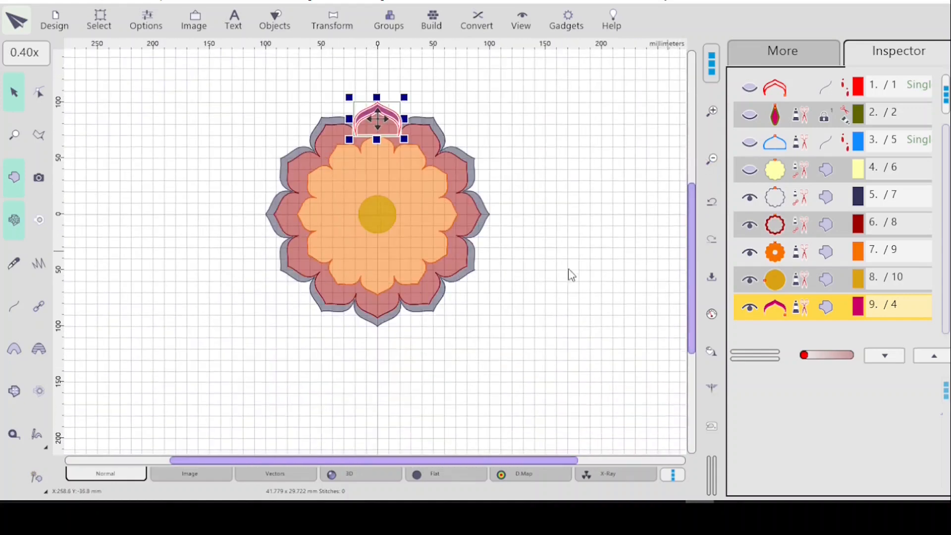
click(774, 171)
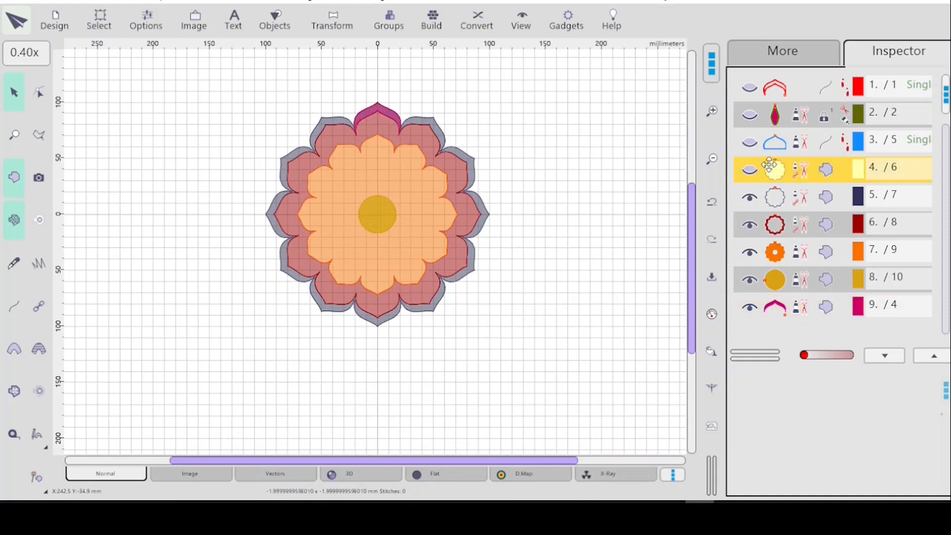
key(0)
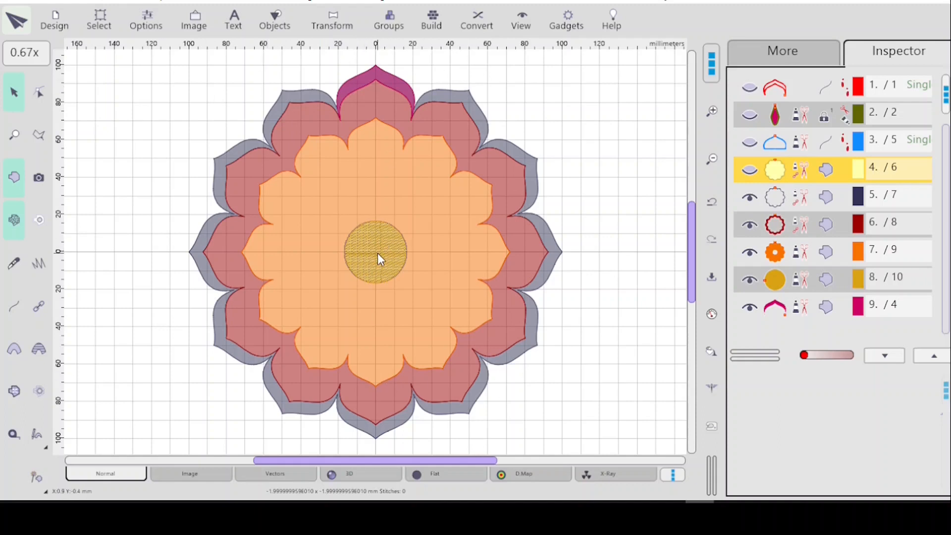
click(331, 21)
click(389, 230)
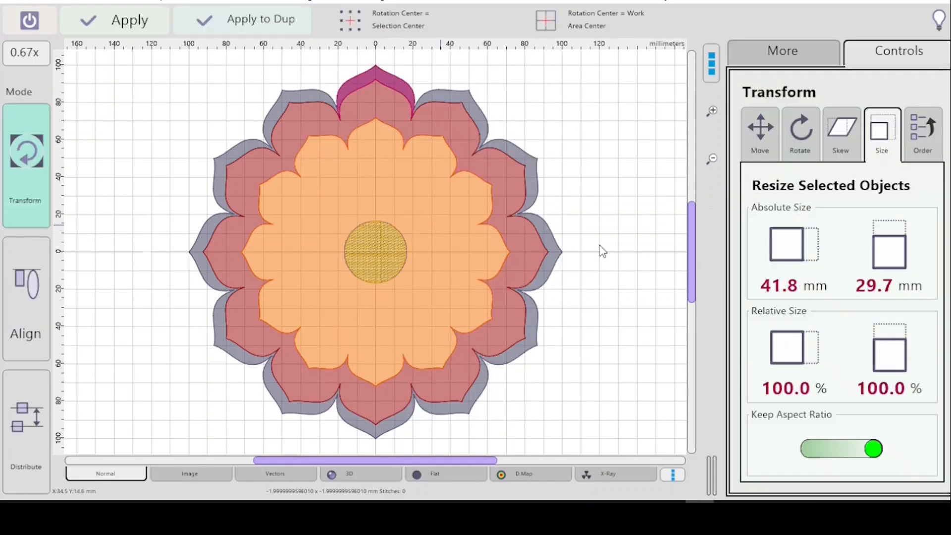
click(803, 143)
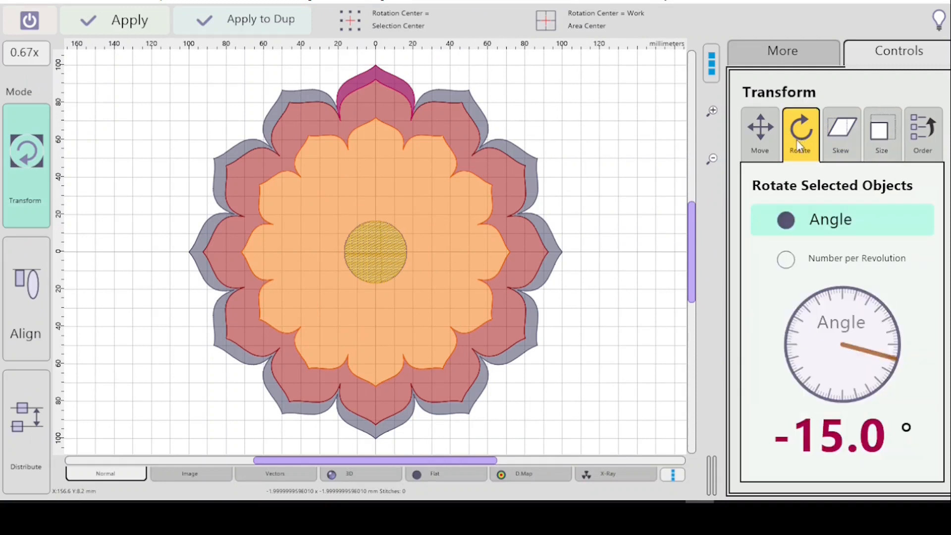
click(786, 260)
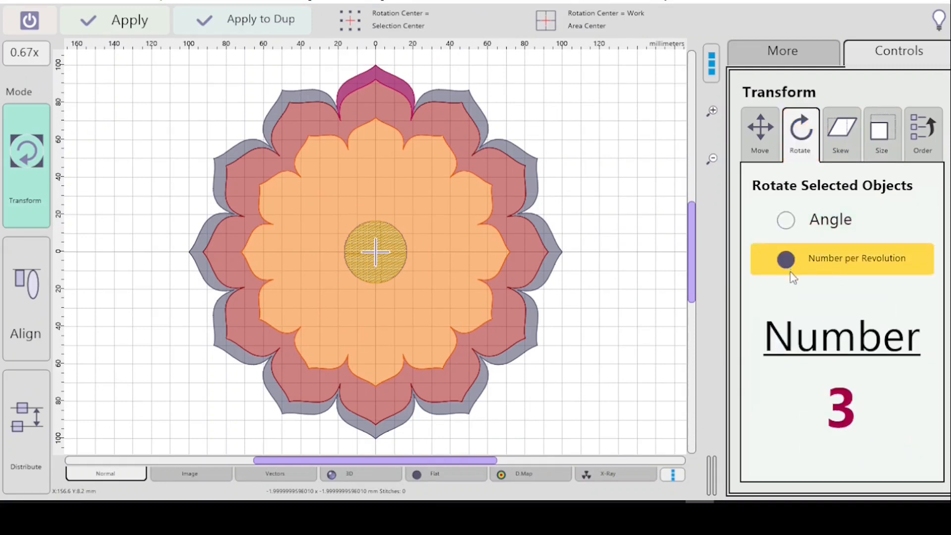
scroll(841, 402, up, 1)
scroll(844, 405, up, 8)
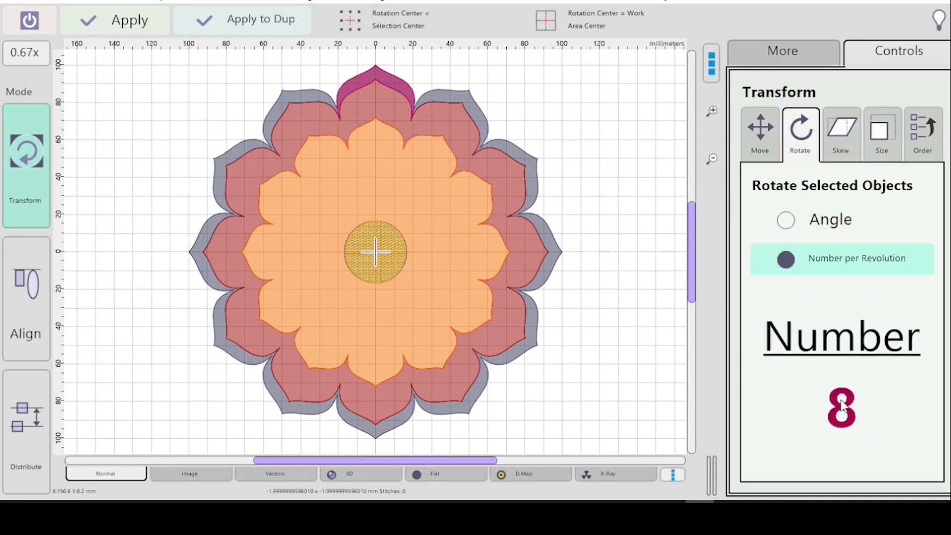
scroll(853, 410, up, 1)
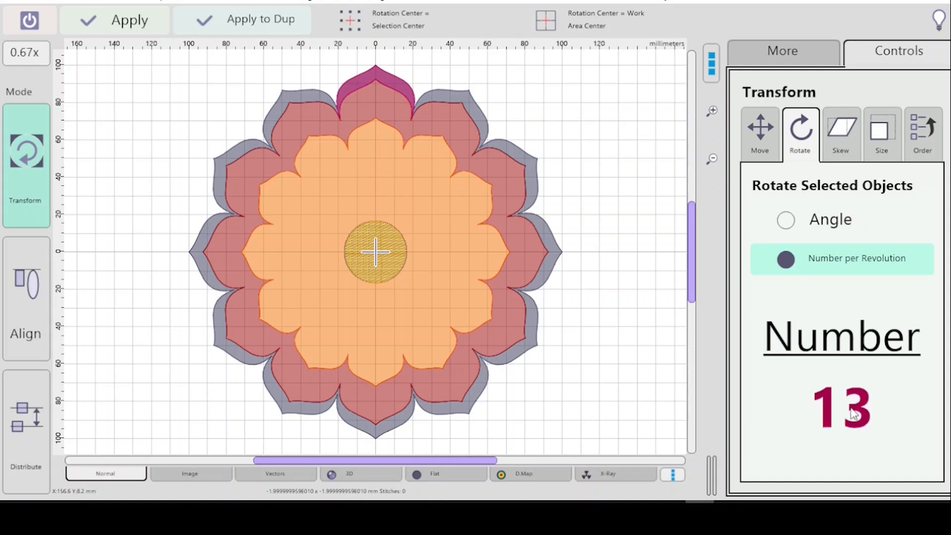
scroll(849, 411, down, 1)
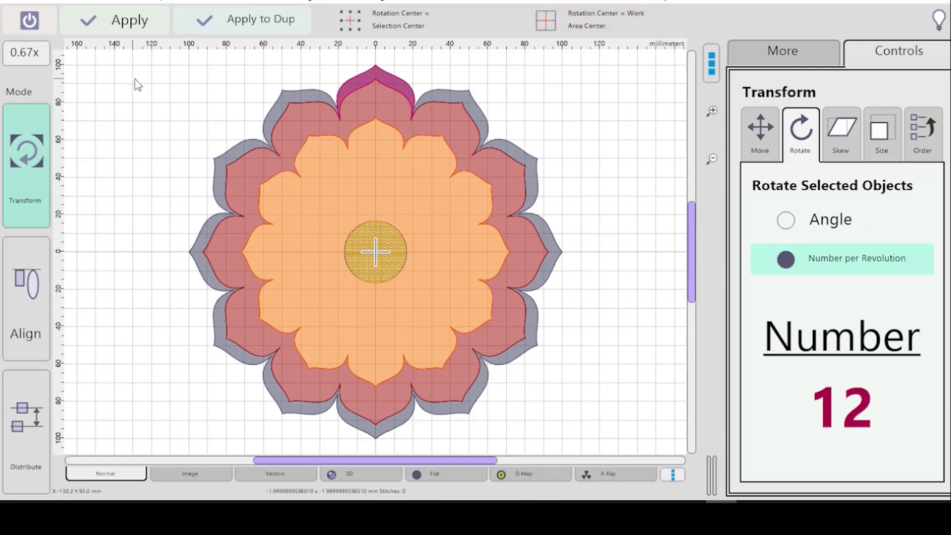
key(Escape)
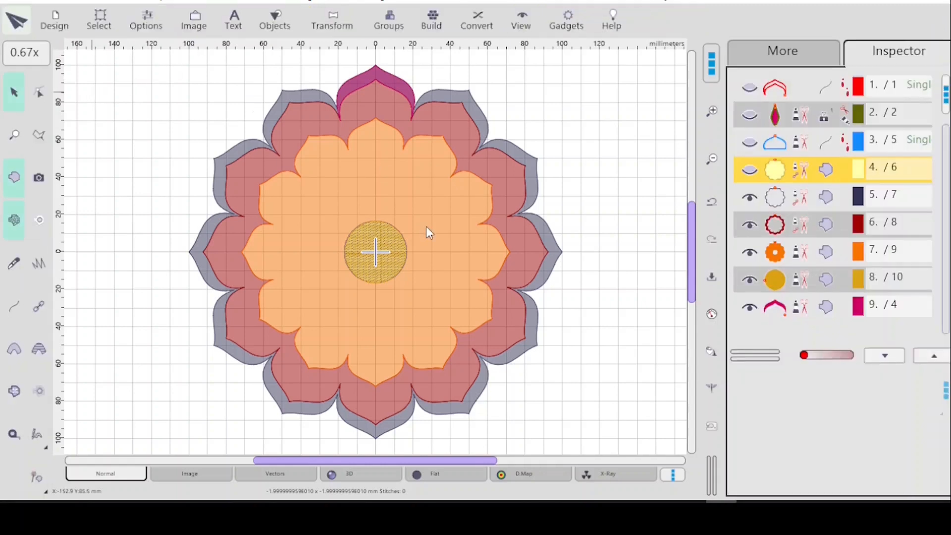
- Select the magenta petal fill for transformation and set its rotation center to the work area center
click(806, 310)
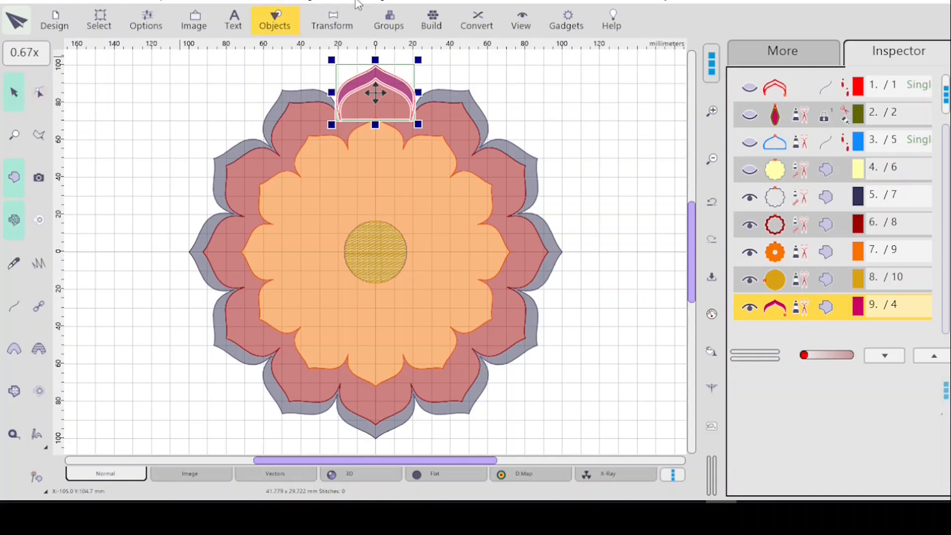
click(337, 22)
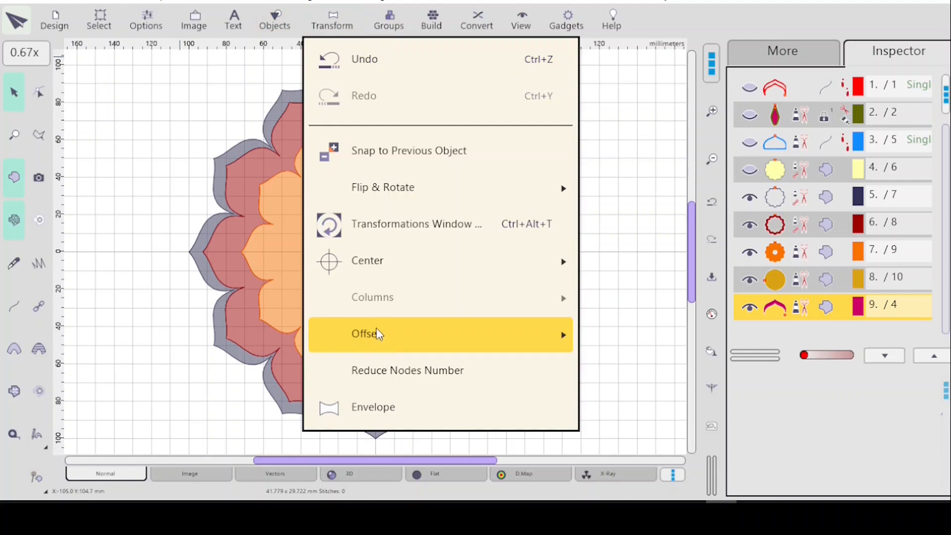
click(387, 227)
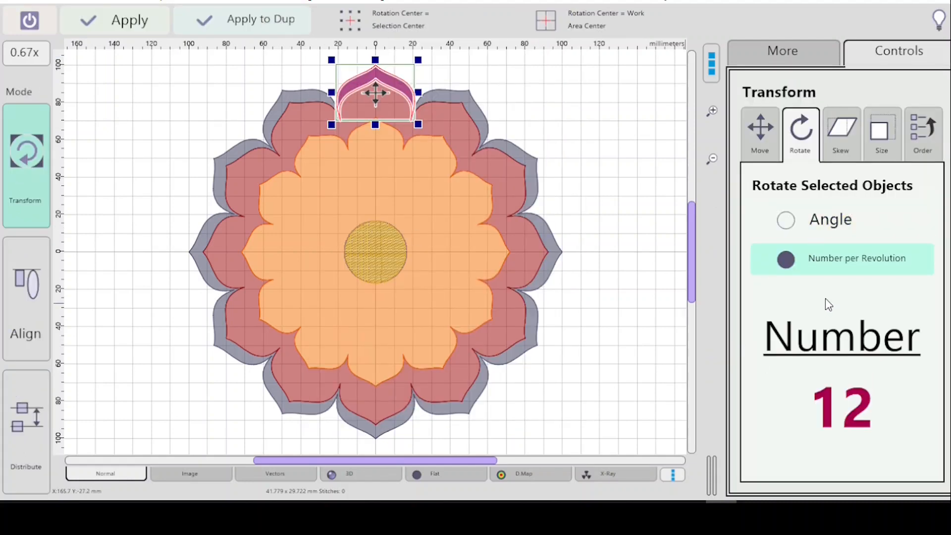
click(547, 24)
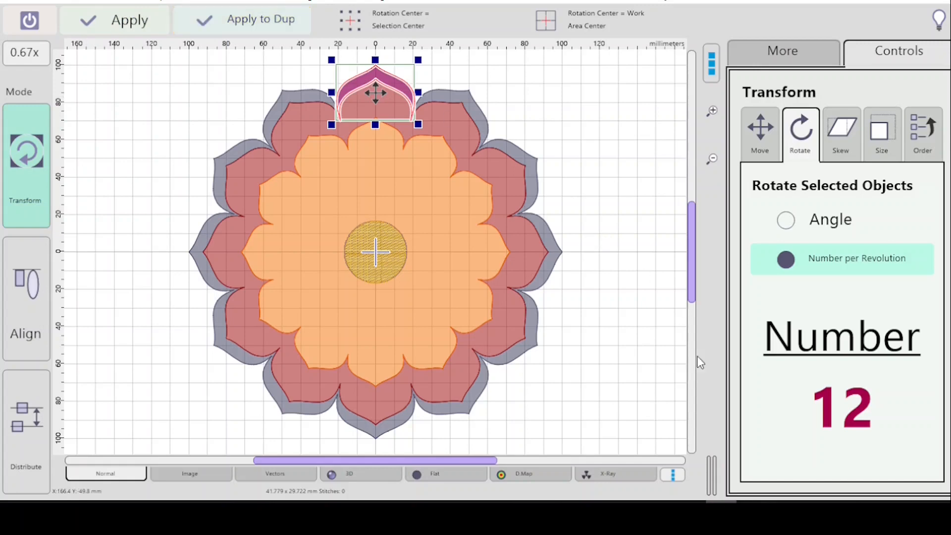
- Create eleven rotated duplicates of the magenta petal fill to complete a ring of twelve around the flower
click(242, 18)
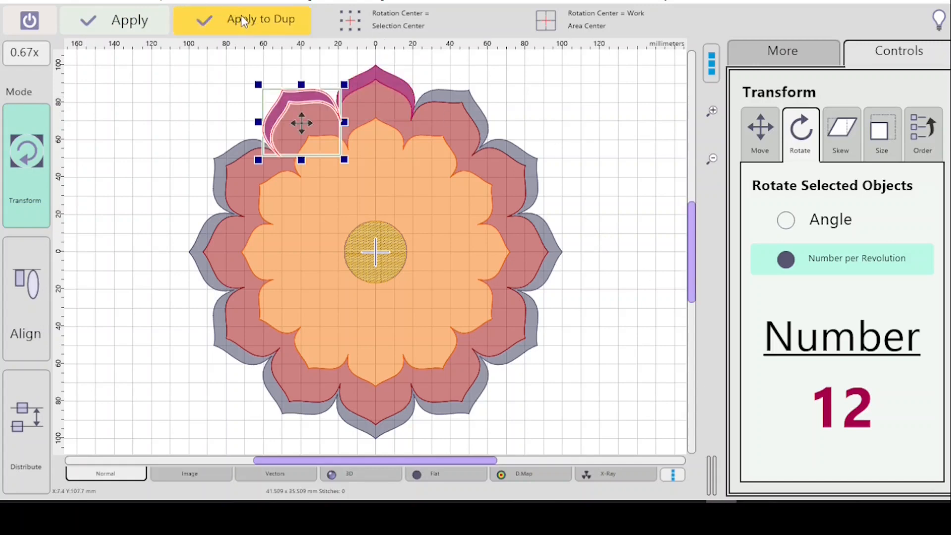
click(244, 20)
click(244, 21)
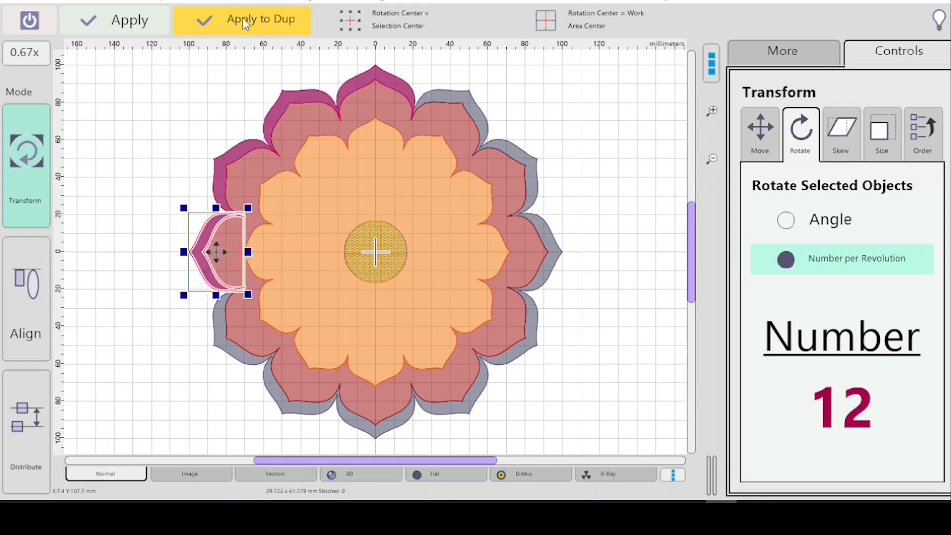
click(241, 17)
click(242, 19)
click(242, 20)
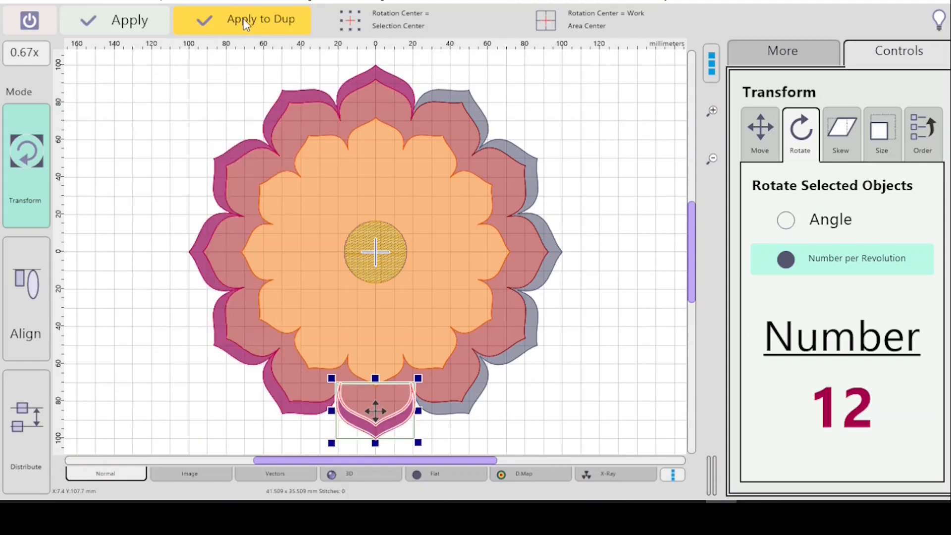
click(243, 21)
click(243, 21)
click(244, 21)
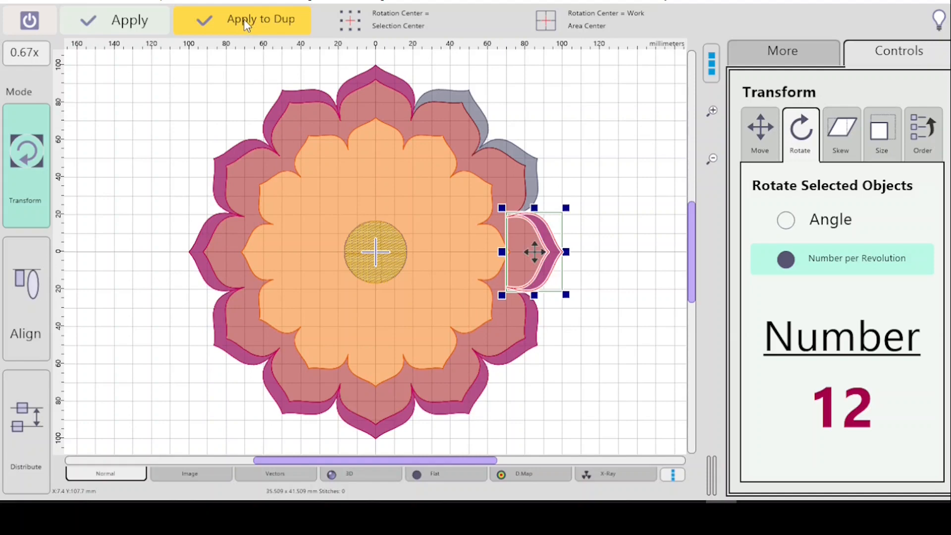
click(243, 19)
click(245, 19)
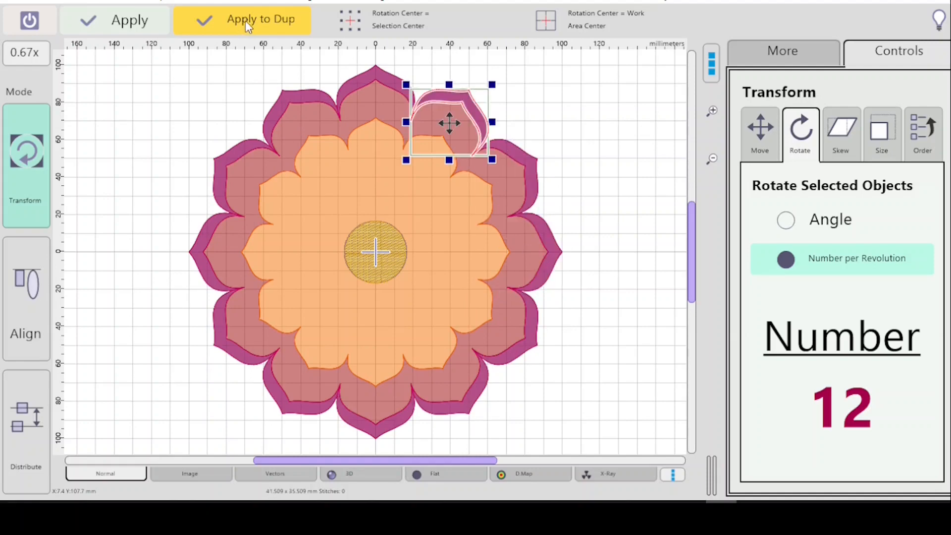
key(Escape)
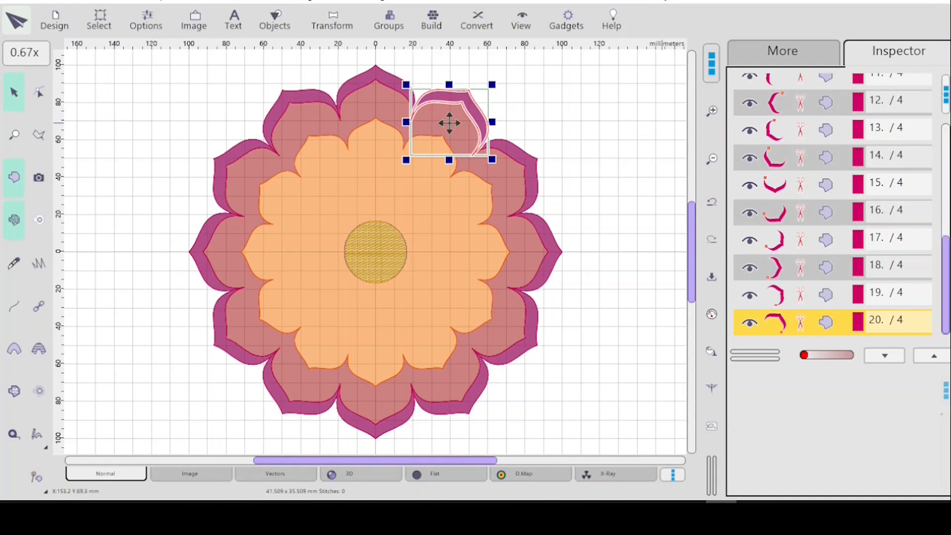
- Delete the eleven rotated petal duplicates and select the original magenta petal fill
scroll(947, 278, up, 5)
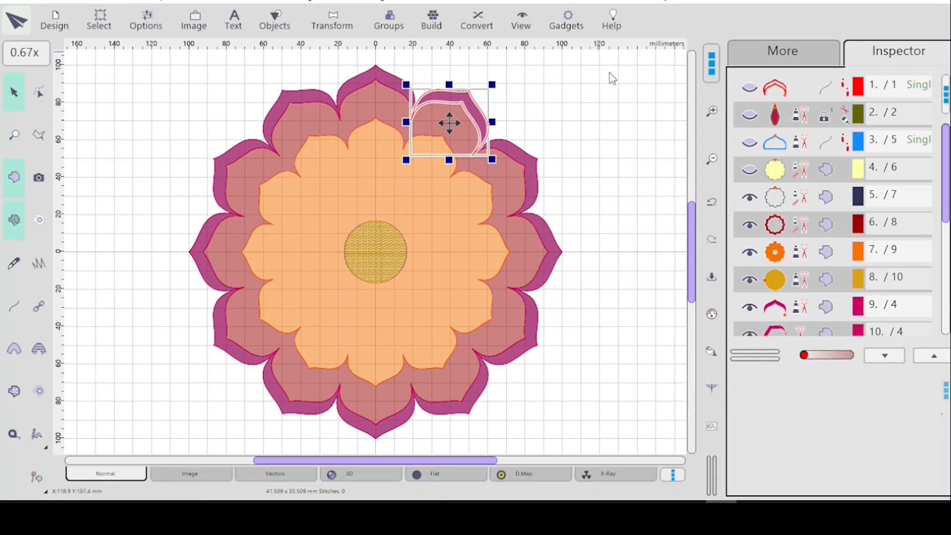
click(798, 312)
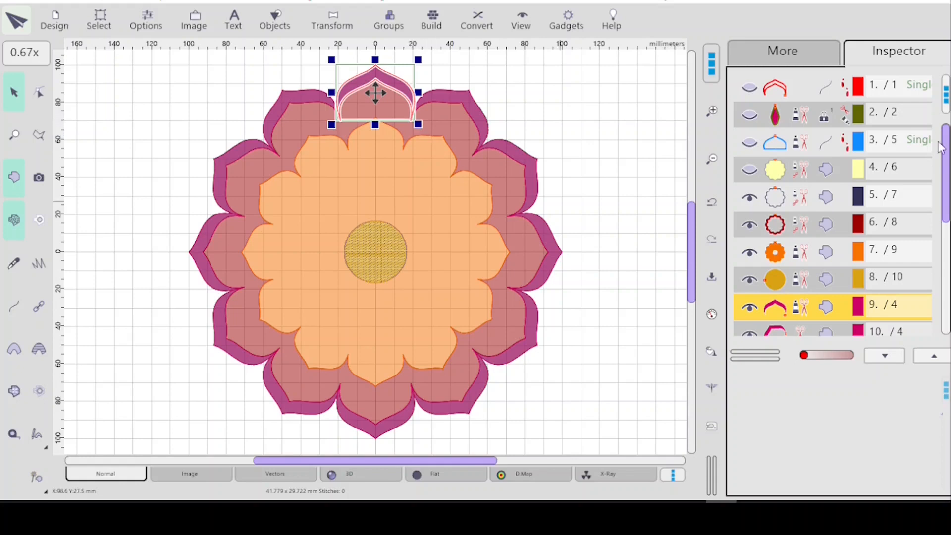
drag(946, 158, 947, 230)
click(809, 157)
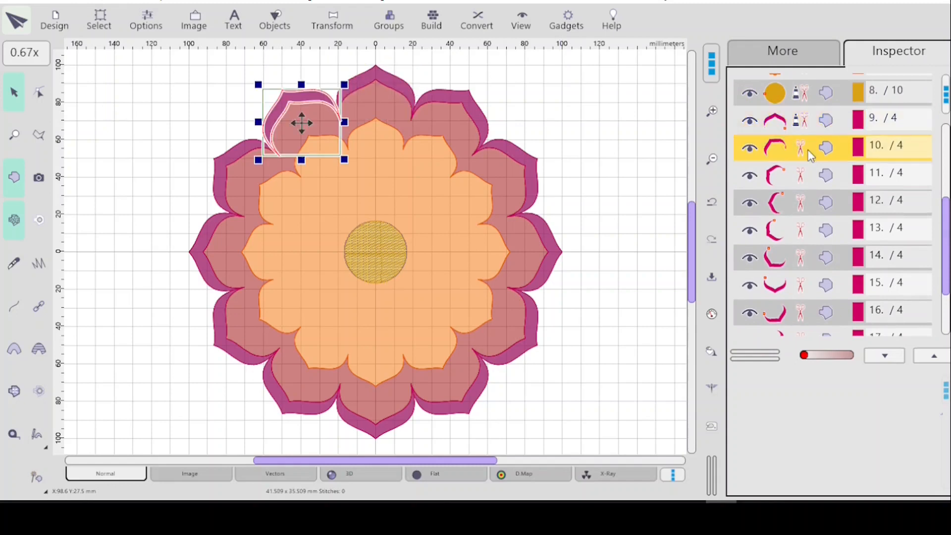
drag(945, 260, 943, 324)
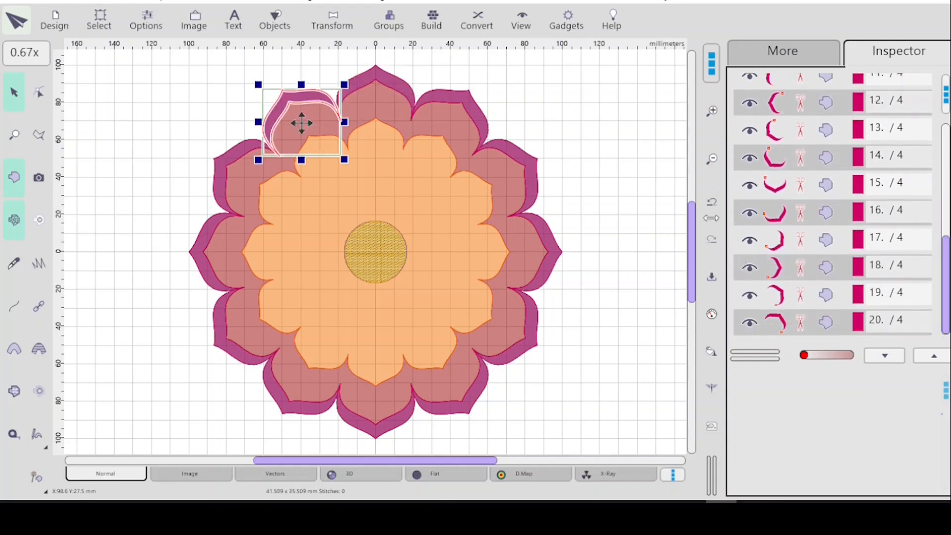
shift+click(801, 325)
key(Delete)
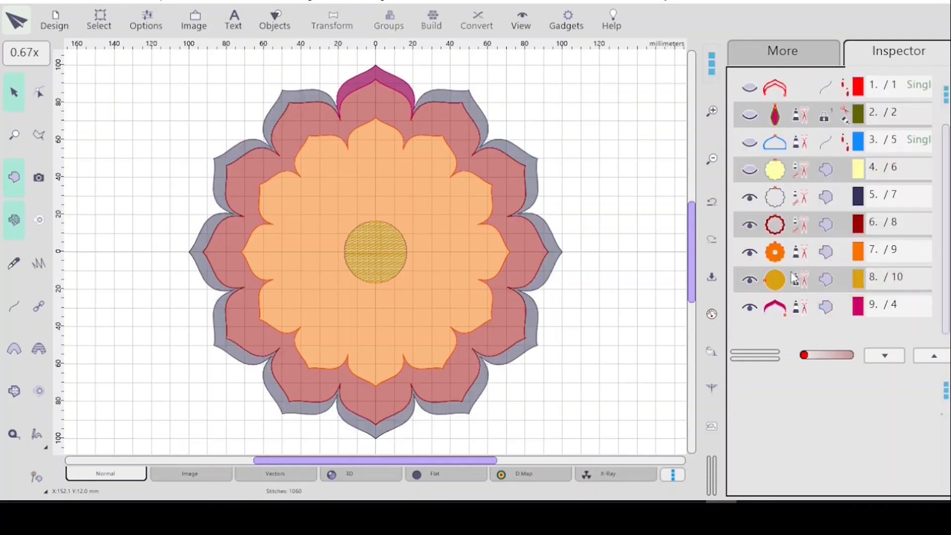
click(791, 312)
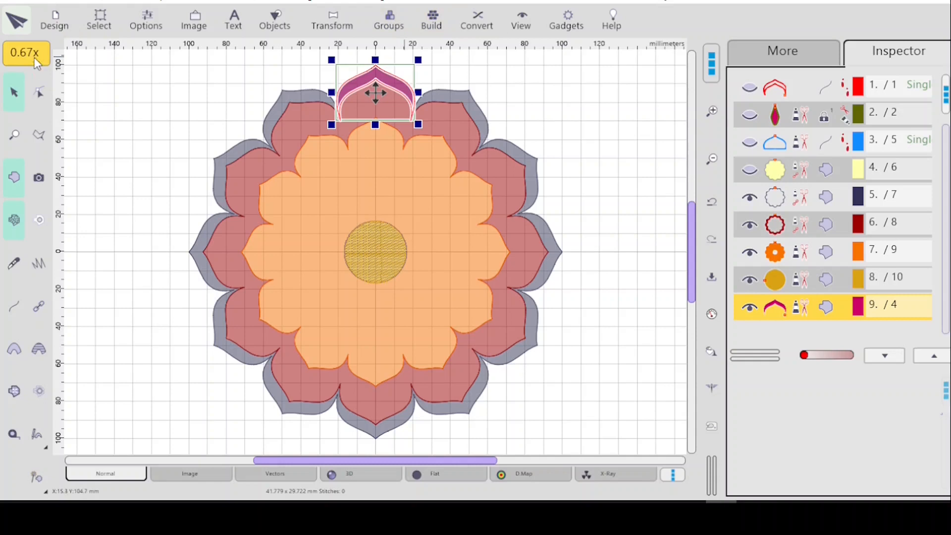
- Place the magenta petal's fill end point on the node at its lower-left tip and finish editing the shape
click(39, 94)
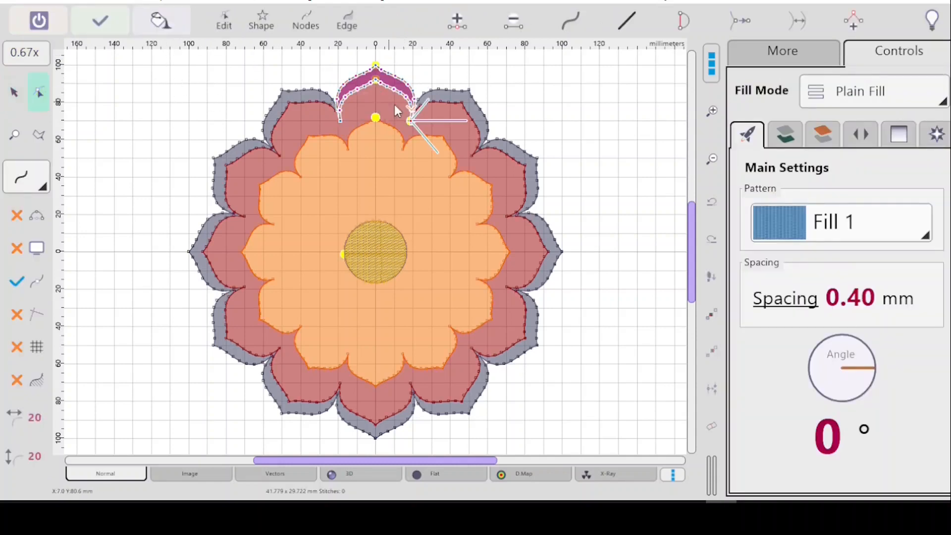
drag(695, 230, 694, 203)
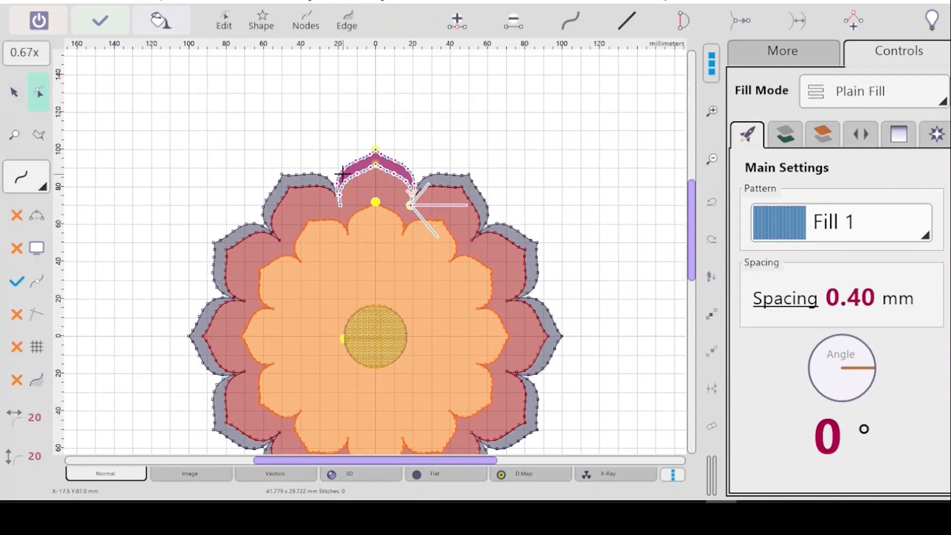
click(7, 134)
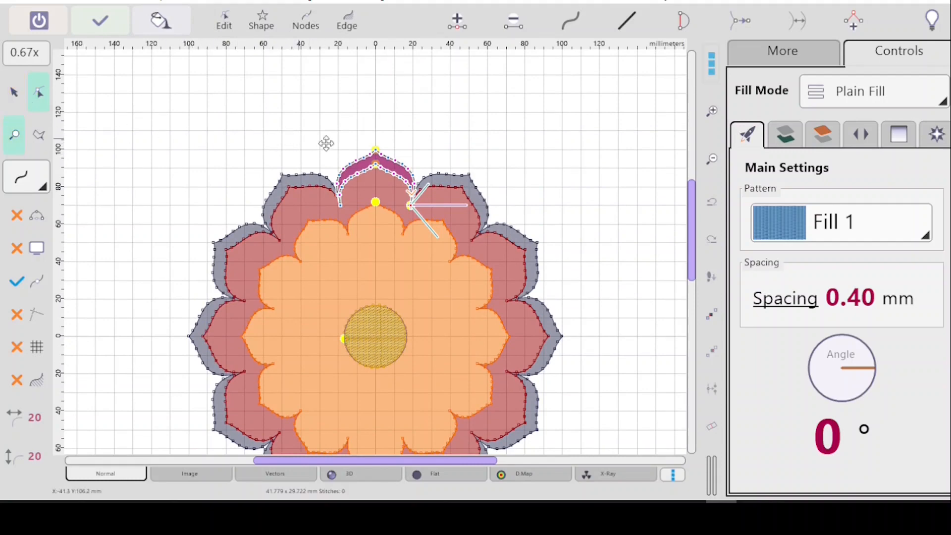
drag(311, 142, 435, 234)
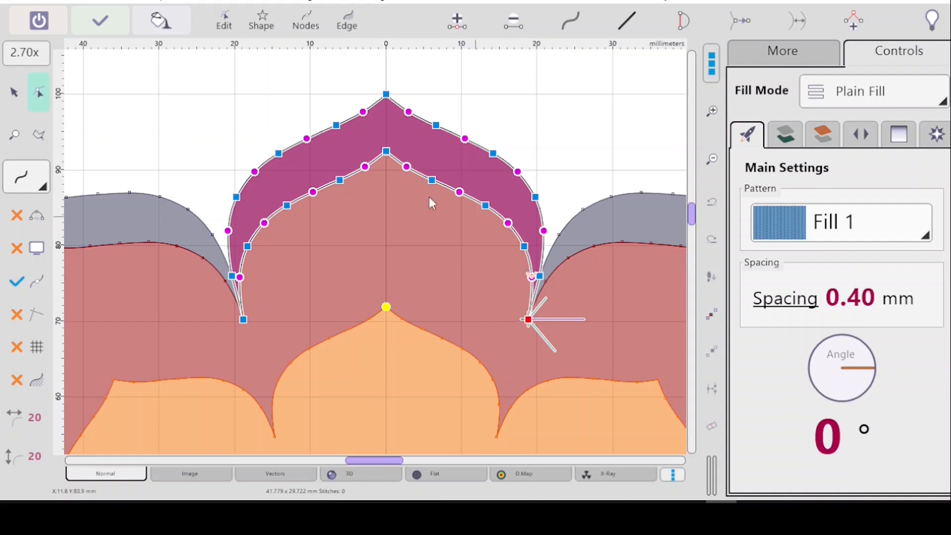
click(243, 321)
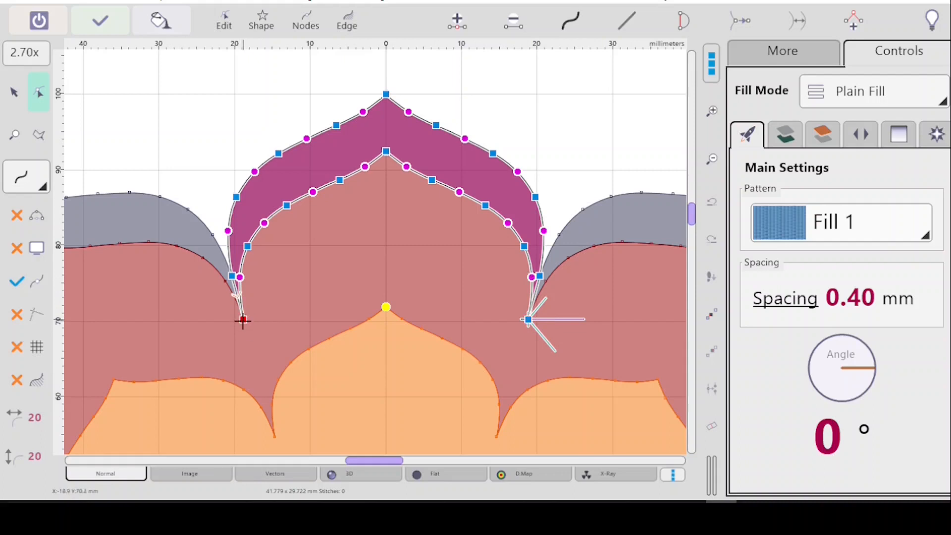
right_click(243, 322)
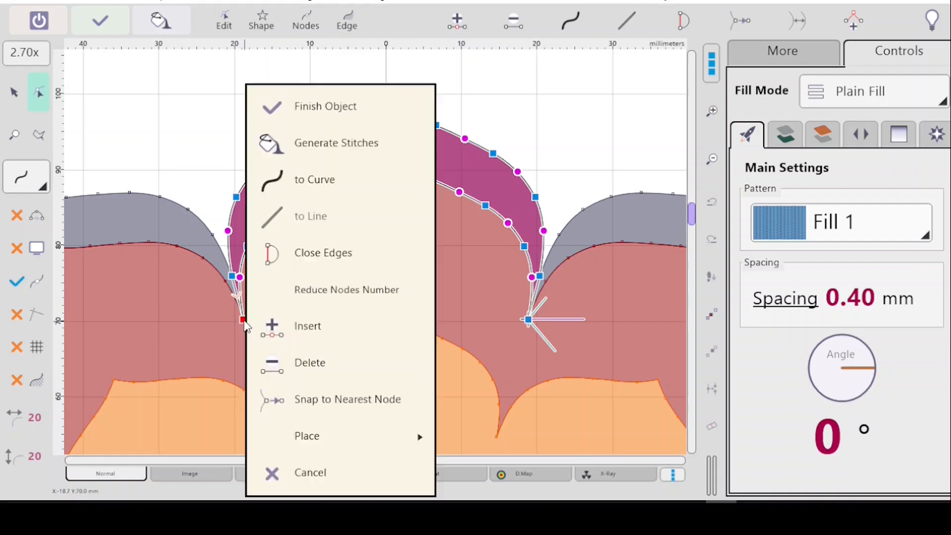
mouse_move(320, 439)
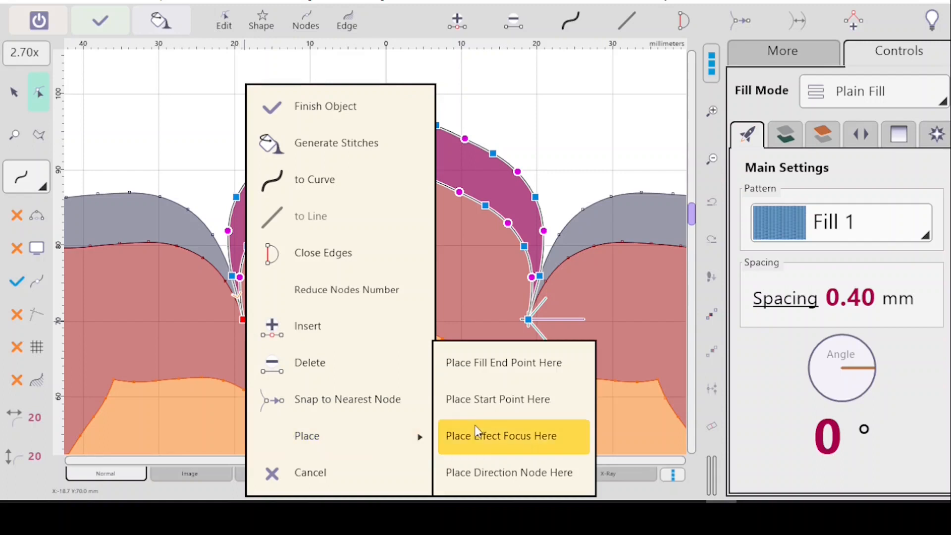
click(481, 373)
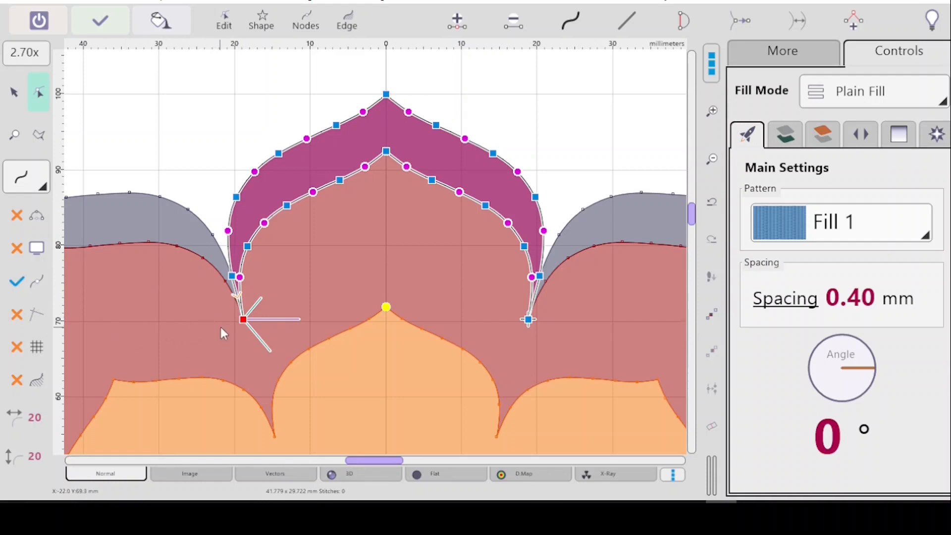
click(106, 22)
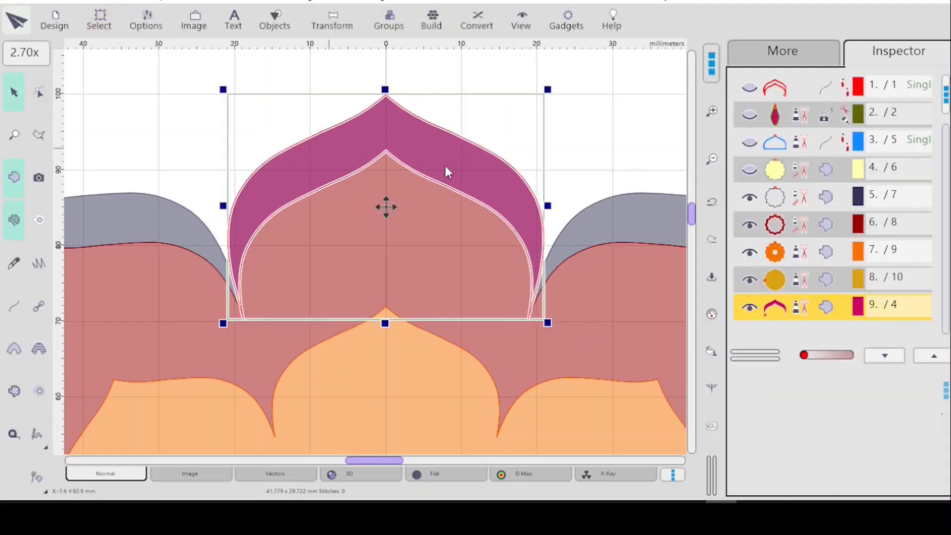
- Select the edited magenta petal fill for rotation at 12 per revolution and set its rotation center to the work area center
click(782, 172)
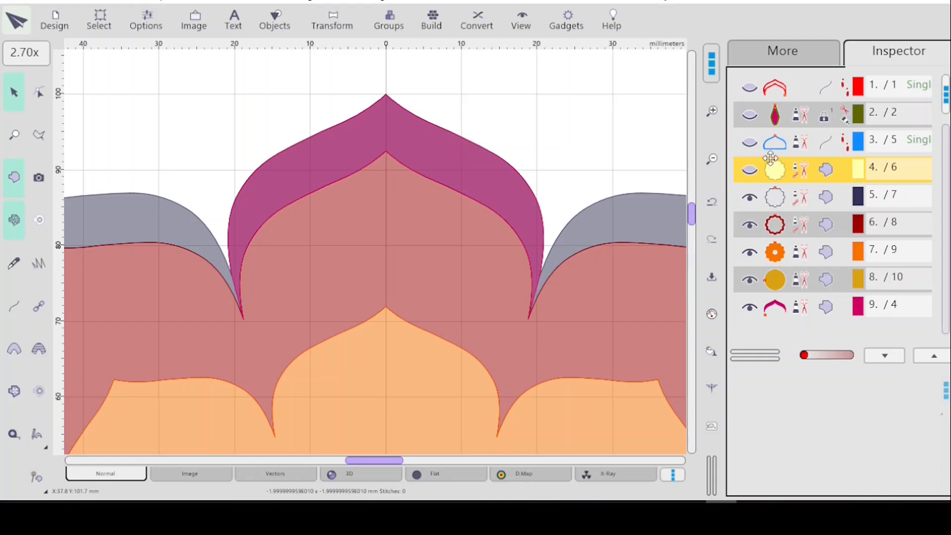
key(0)
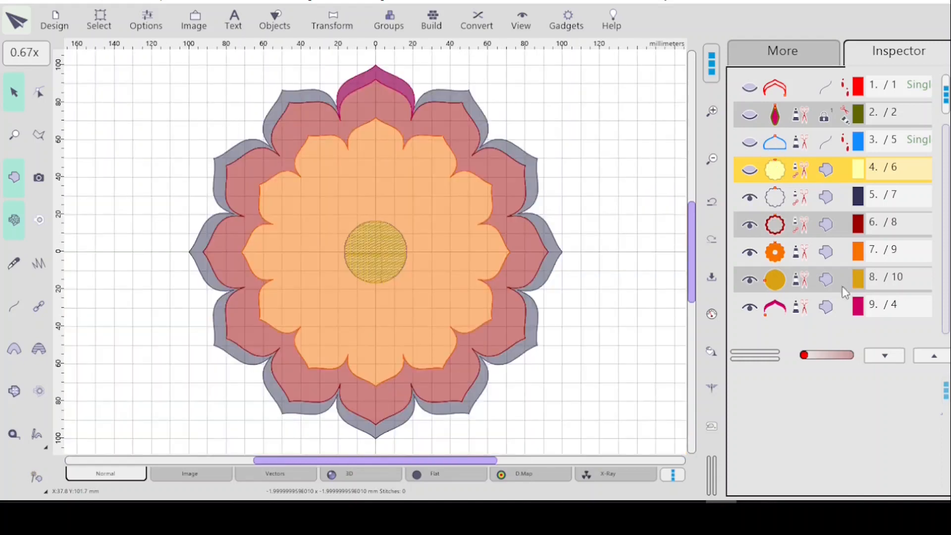
click(810, 306)
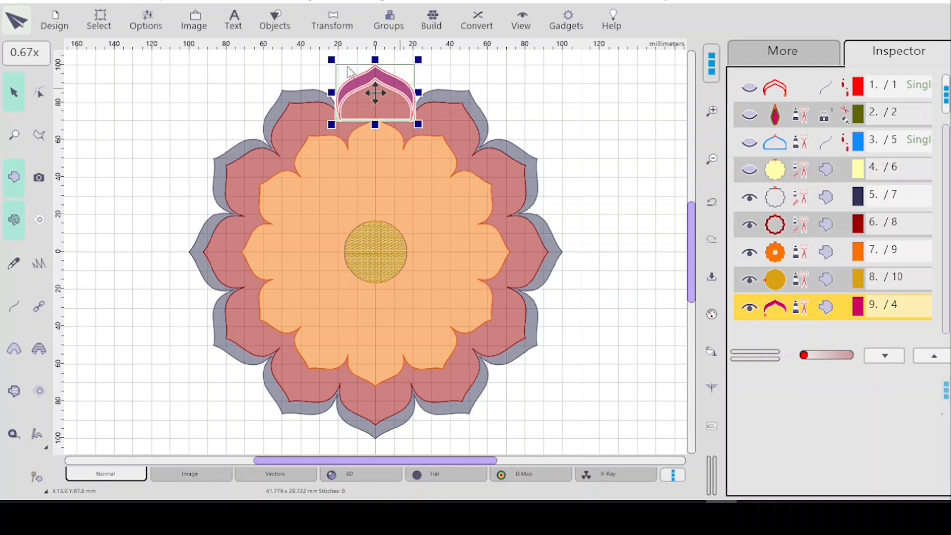
click(342, 27)
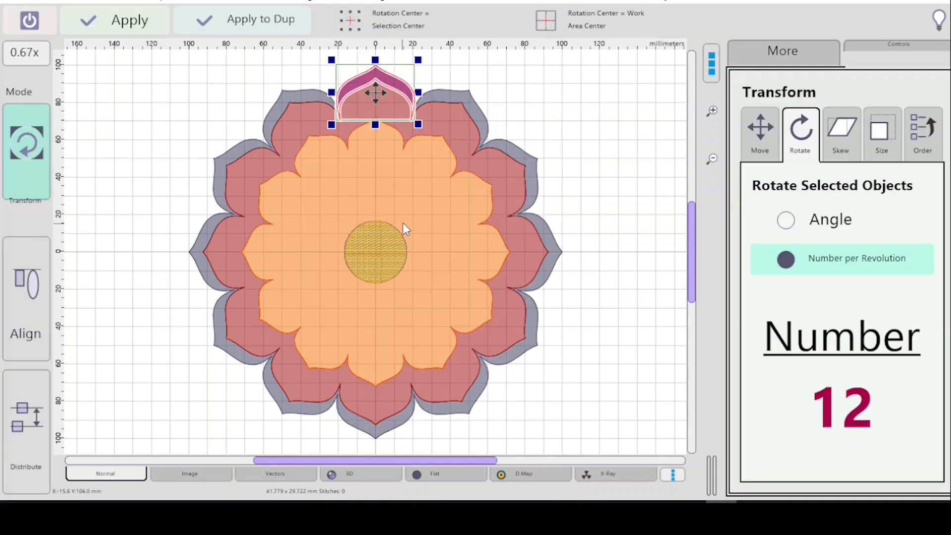
click(403, 227)
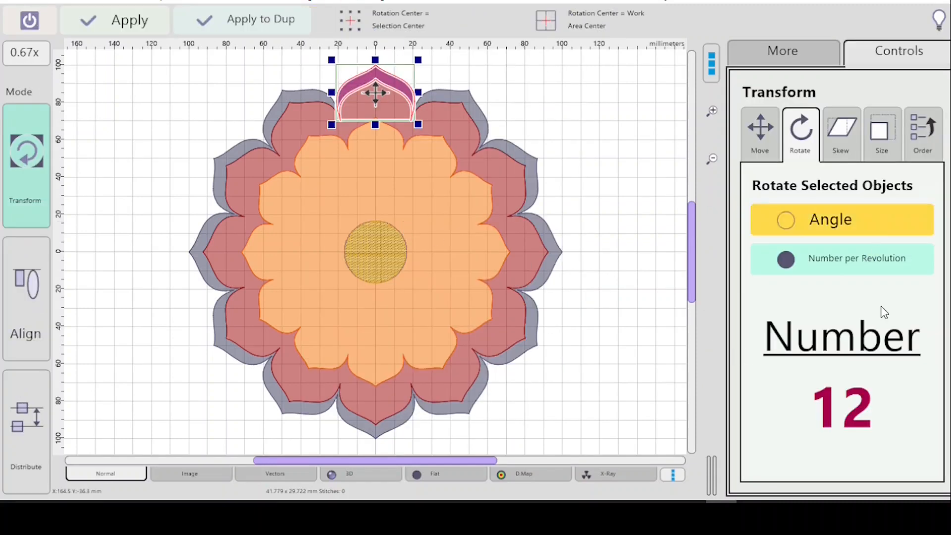
click(545, 23)
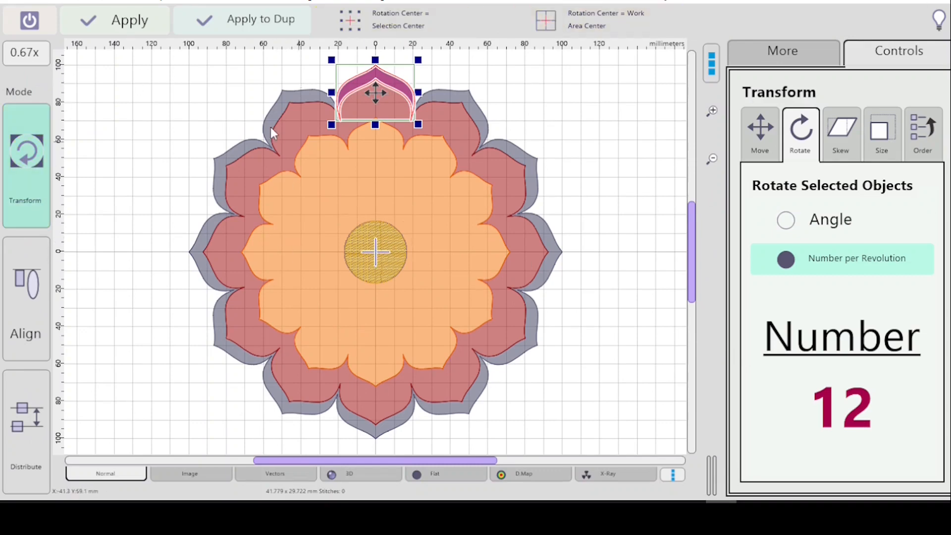
- Create eleven rotated duplicates of the edited magenta petal around the flower and close the transformation
click(222, 20)
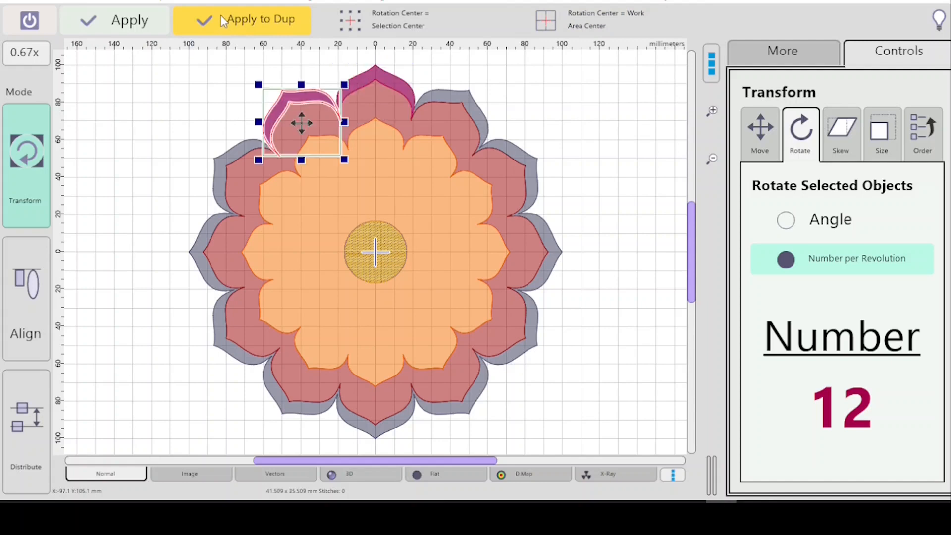
click(225, 20)
click(231, 20)
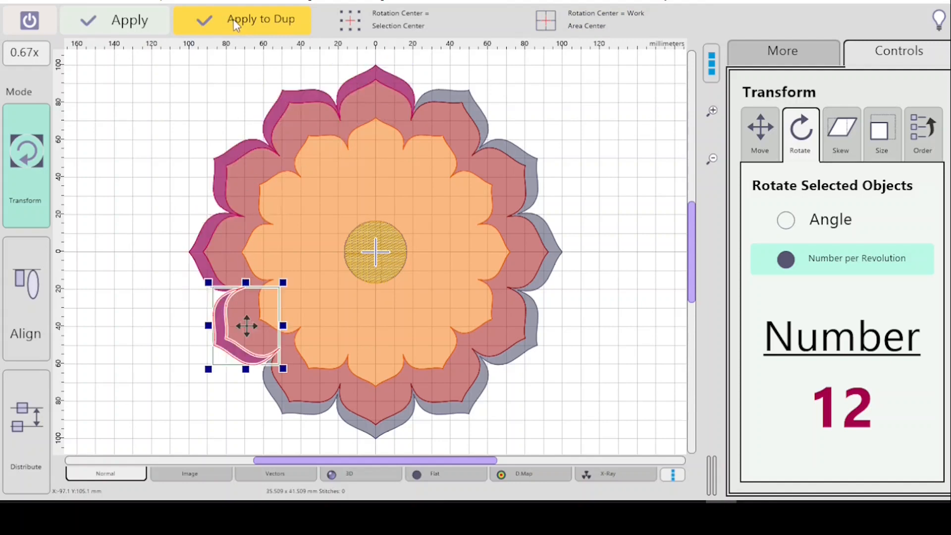
click(234, 19)
click(233, 20)
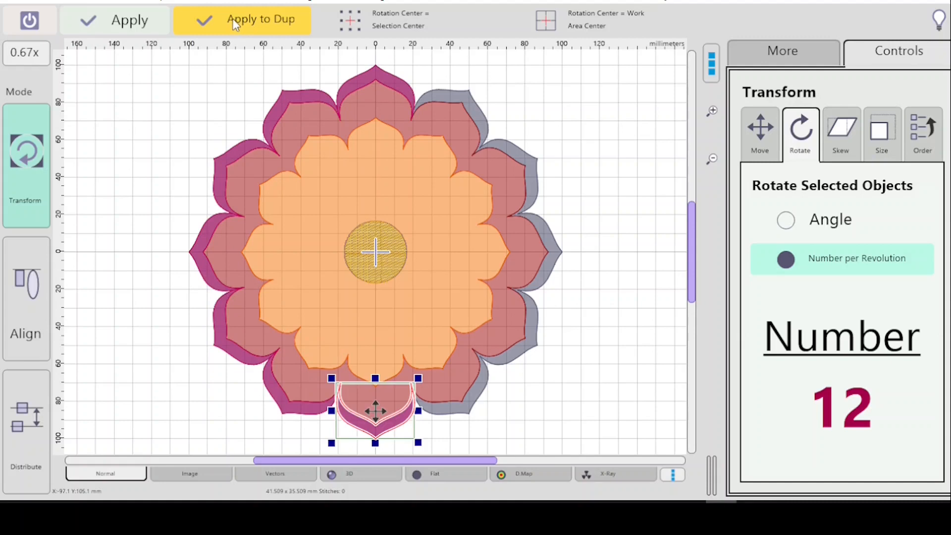
click(235, 23)
click(237, 20)
click(236, 19)
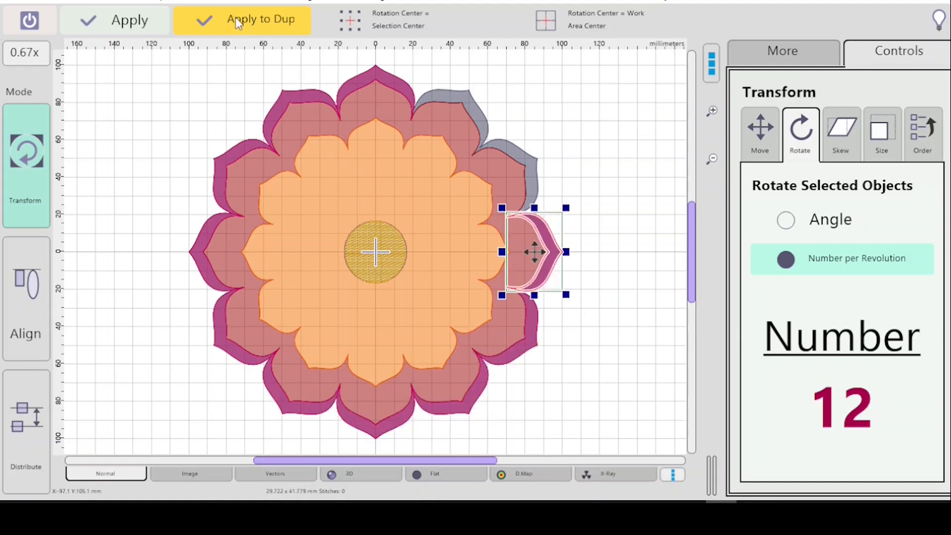
click(236, 19)
click(236, 21)
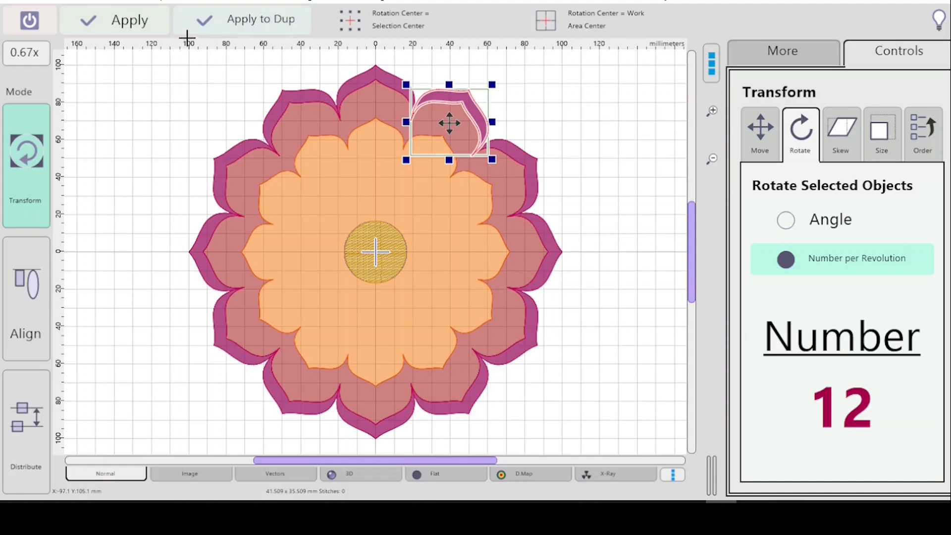
click(29, 20)
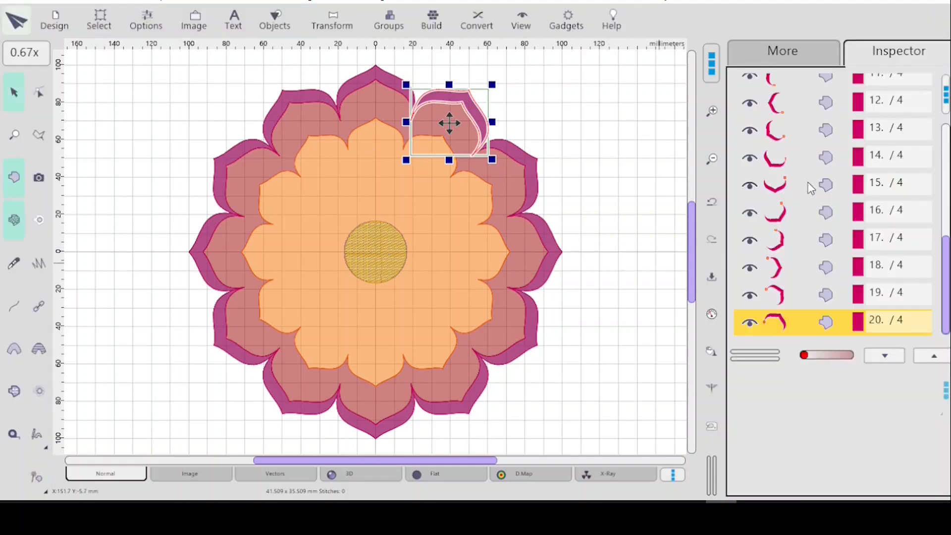
- Examine the sewing order of the magenta petal duplicates in the object list and compare them with the navy outer ring object
drag(946, 307, 947, 254)
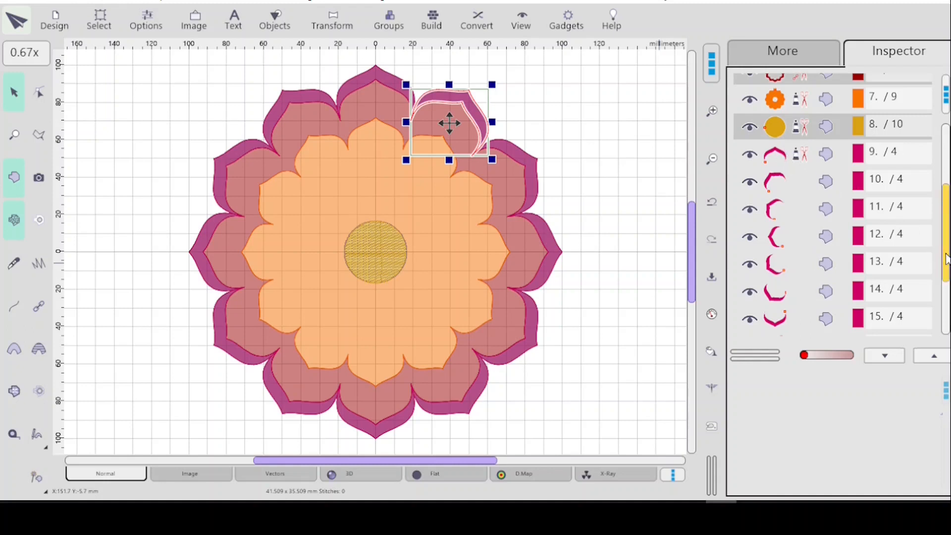
drag(947, 259, 947, 260)
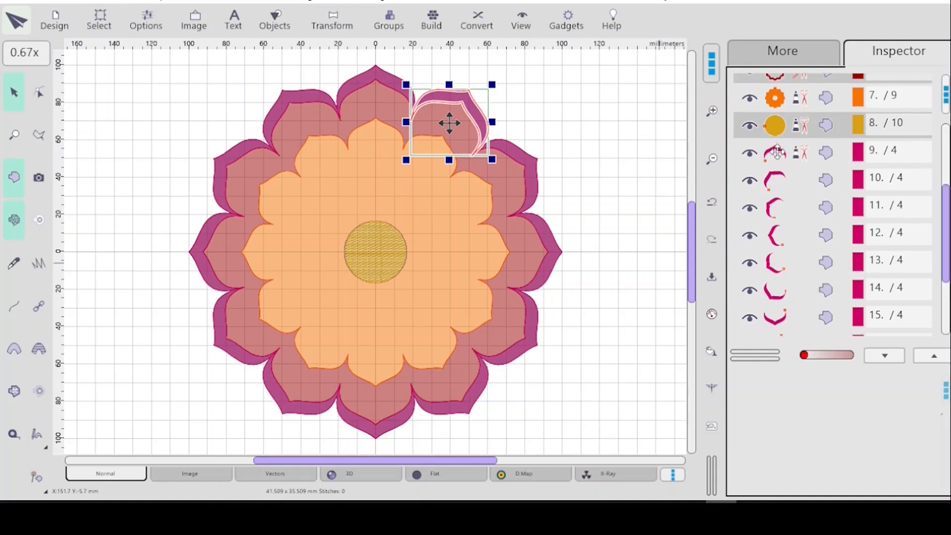
drag(947, 267, 947, 327)
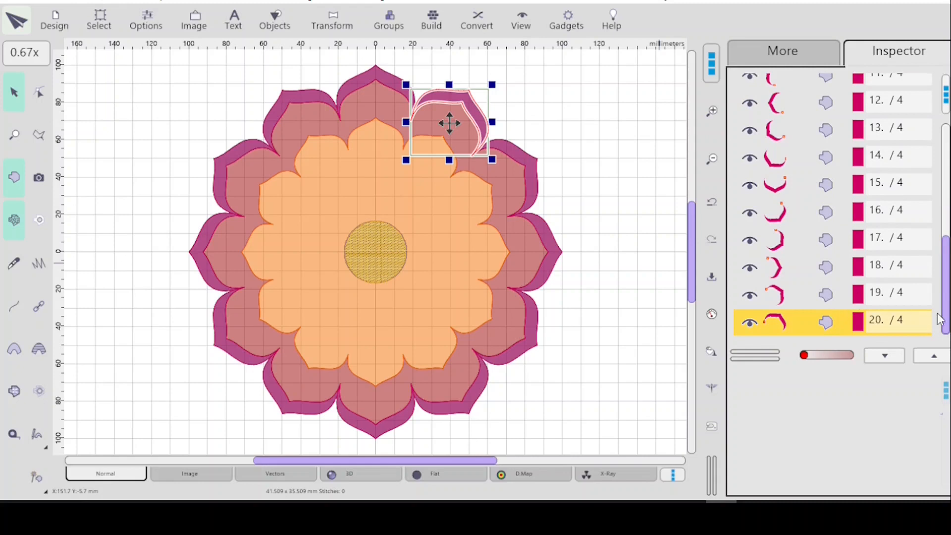
drag(947, 317, 945, 280)
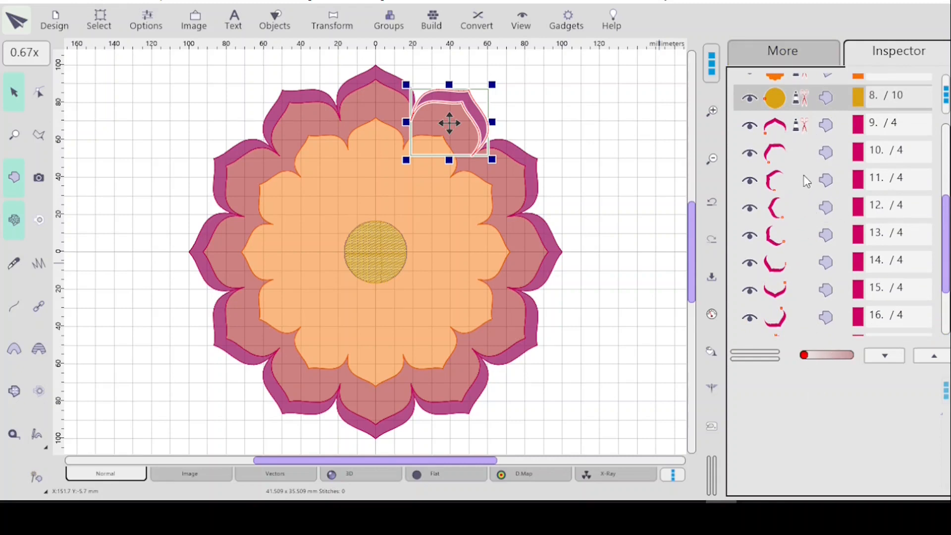
click(828, 157)
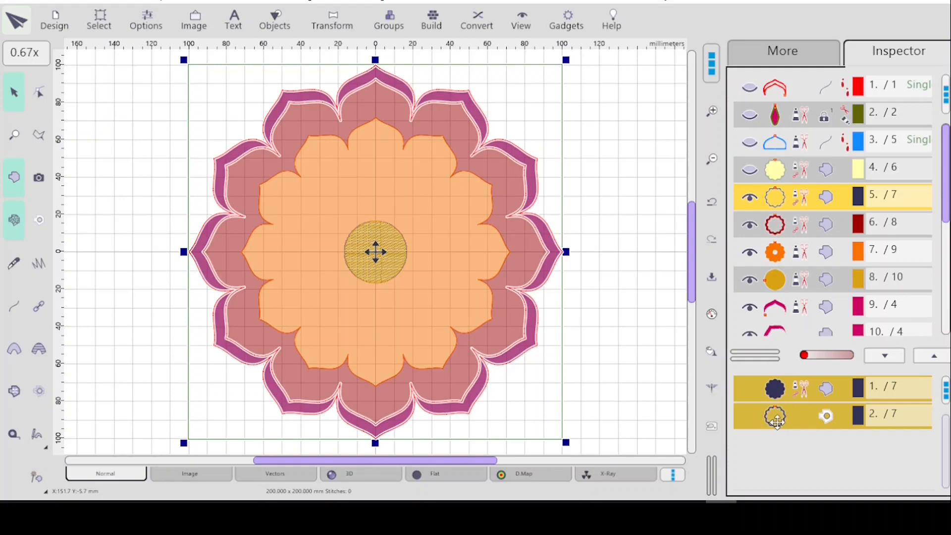
drag(947, 199, 947, 265)
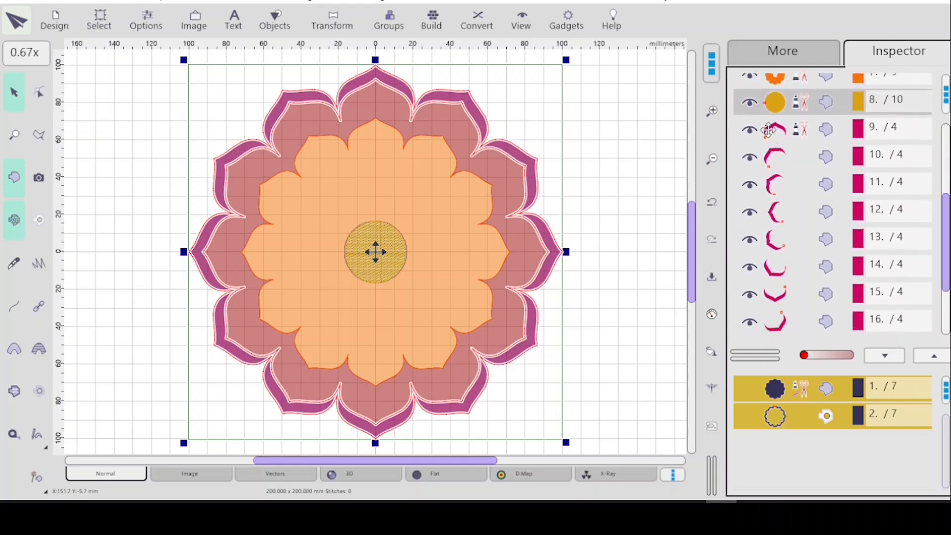
- Select the first rotated petal duplicate and check the rotate options and the Apply Rotation to Stitches project switch
click(796, 158)
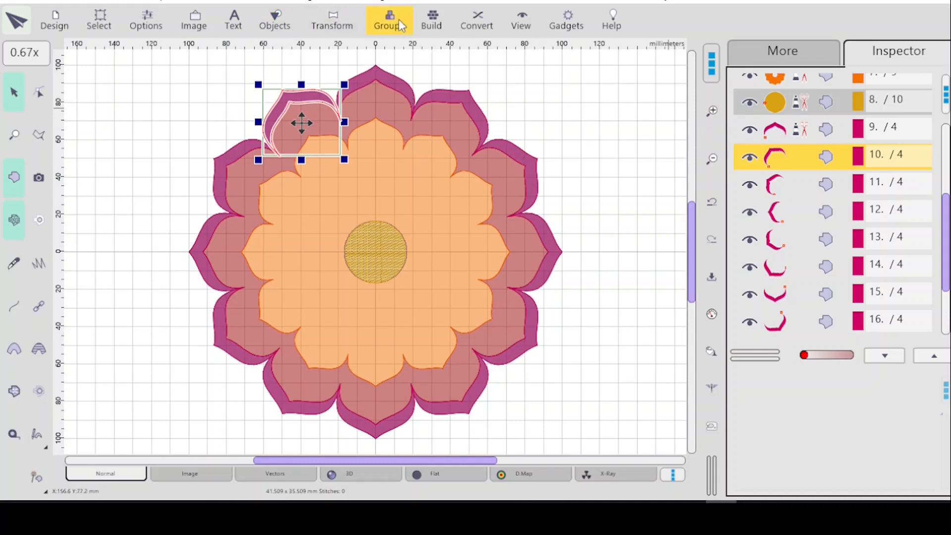
click(332, 20)
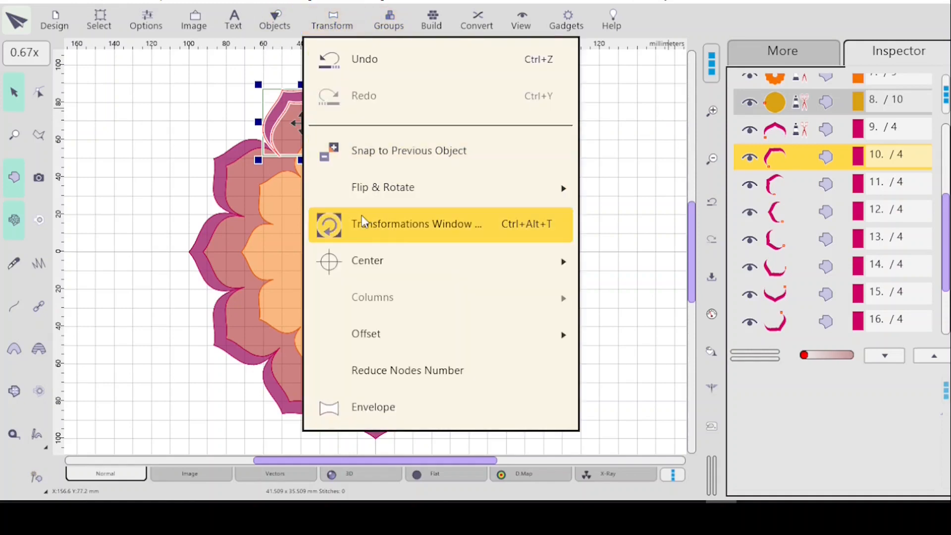
mouse_move(402, 188)
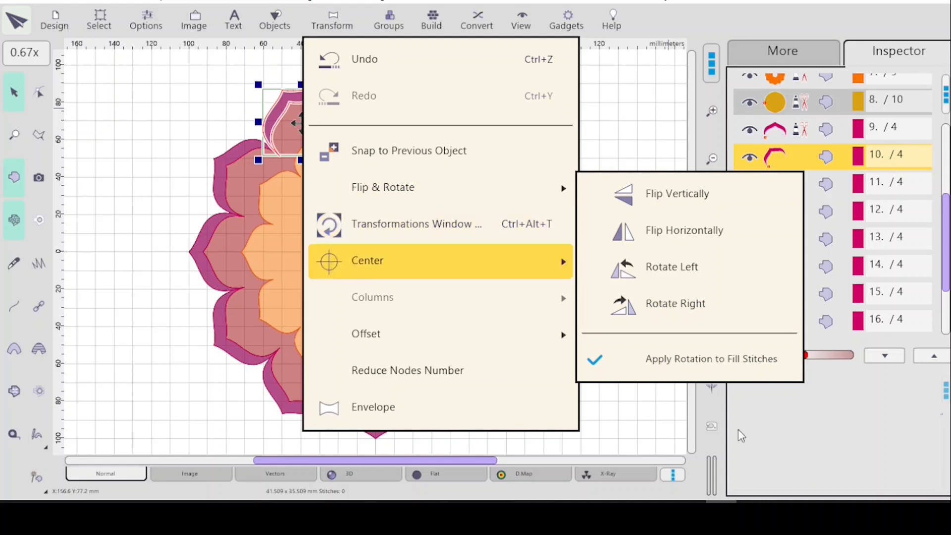
click(146, 20)
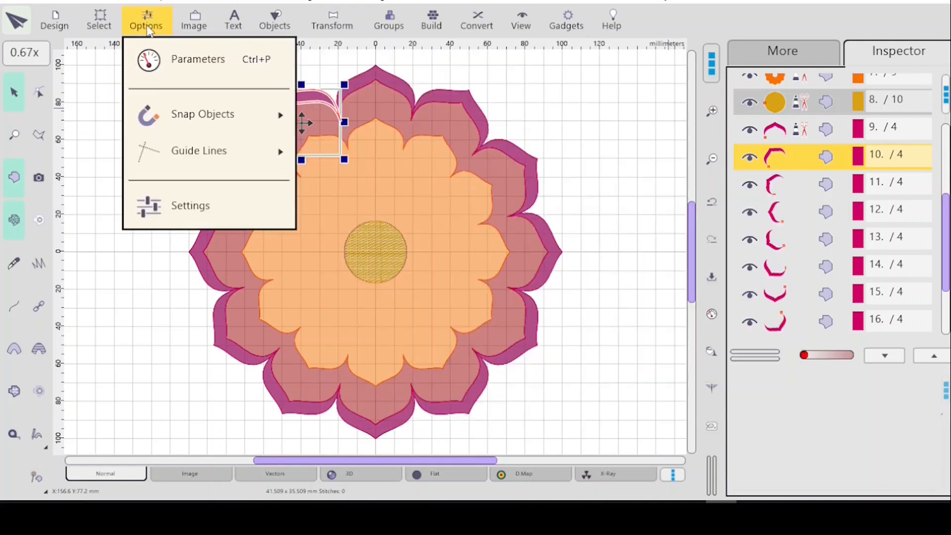
click(185, 204)
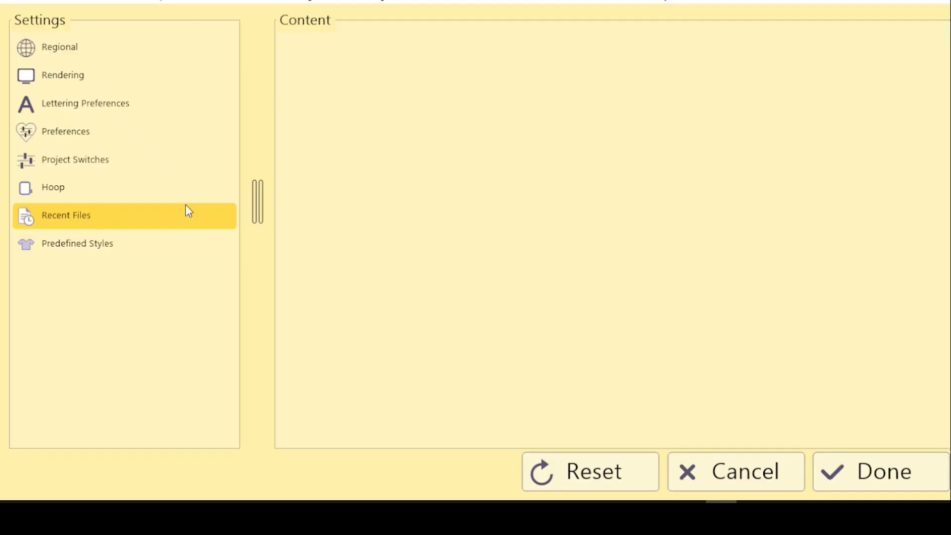
click(64, 75)
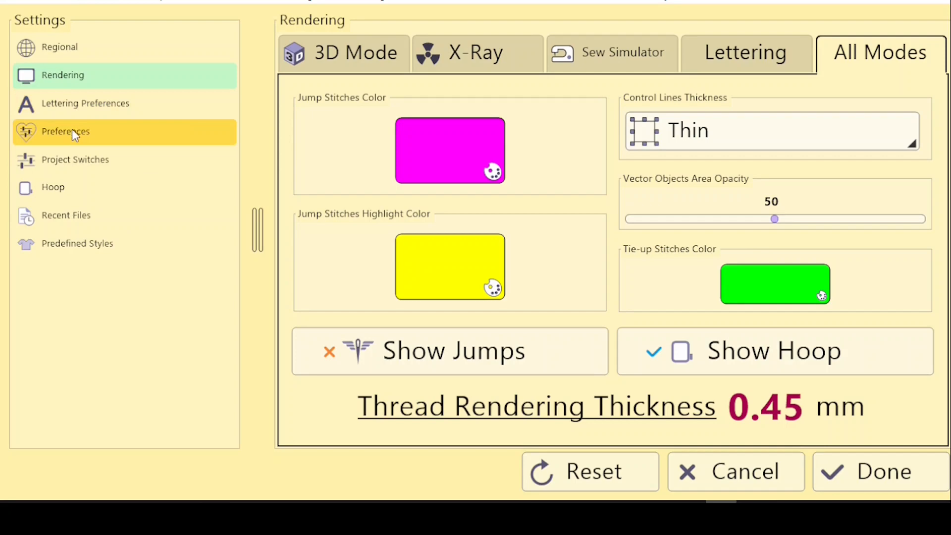
click(85, 167)
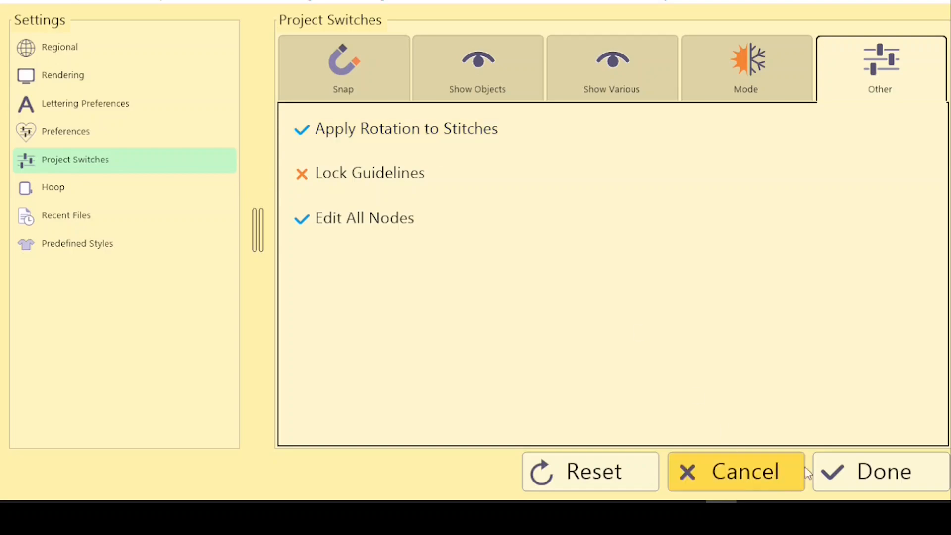
click(884, 471)
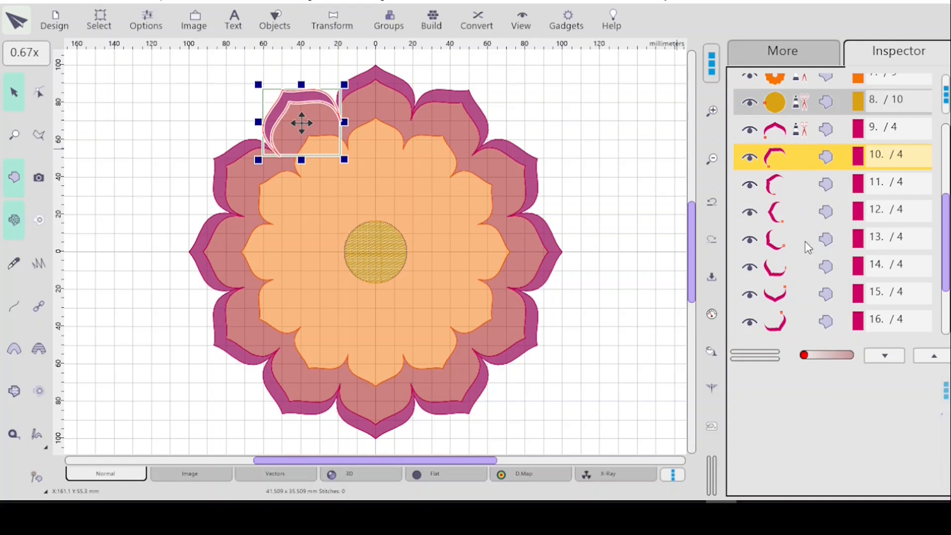
shift+click(814, 321)
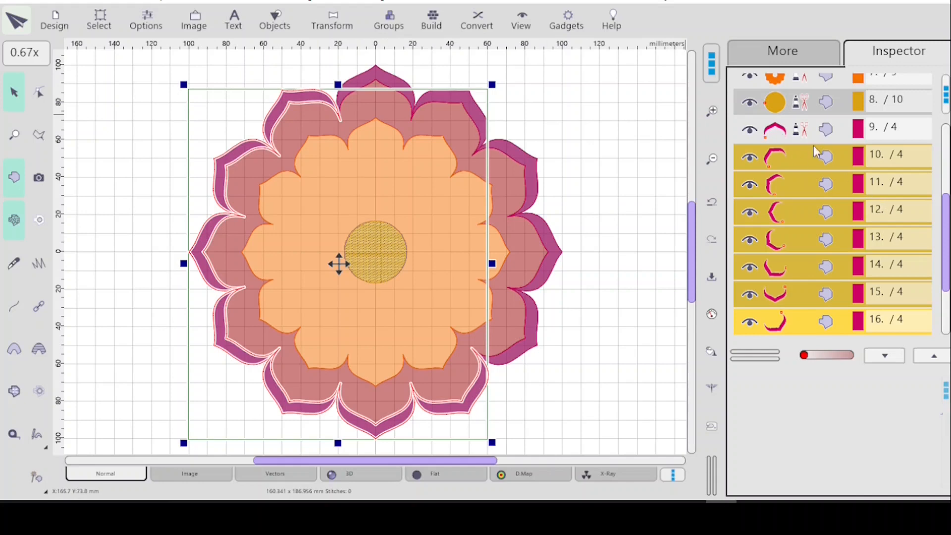
click(681, 165)
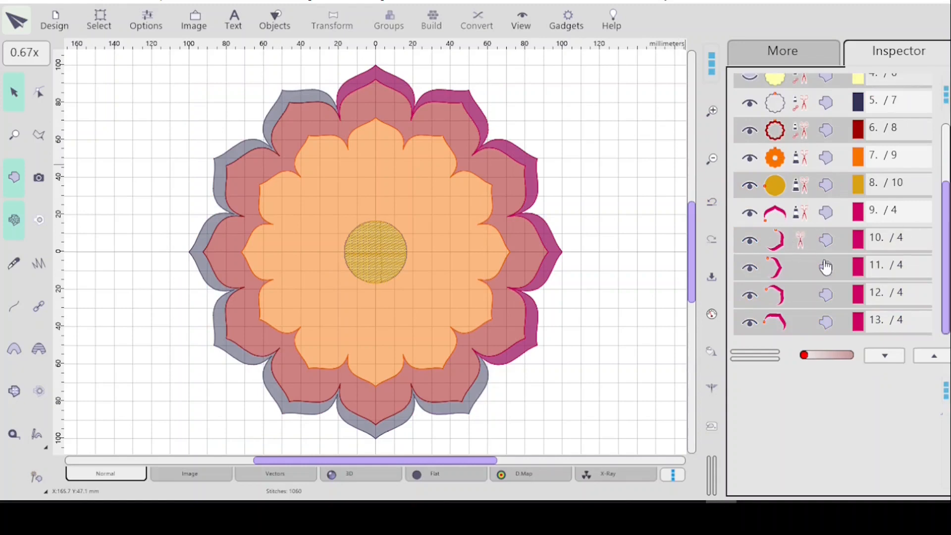
key(ctrl+z)
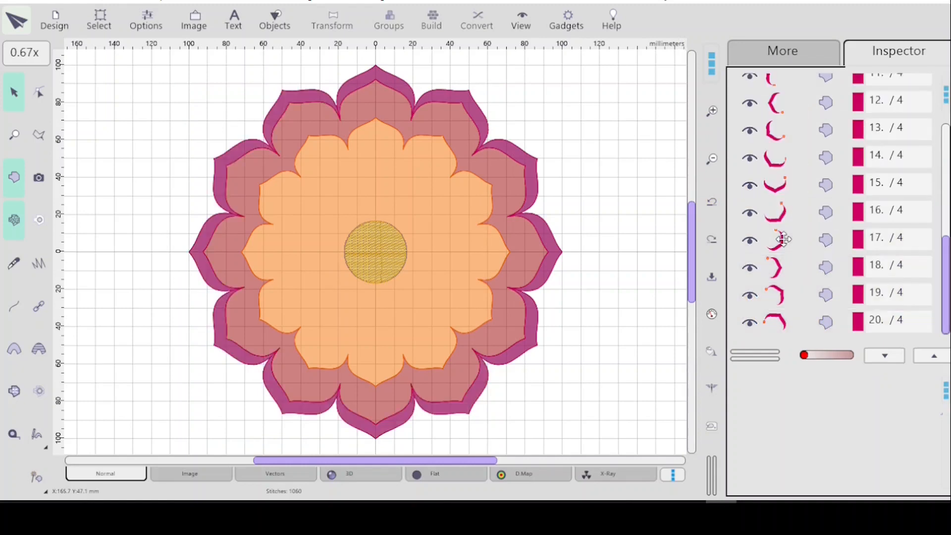
- Delete the eleven rotated duplicates of the magenta petal, keeping only the original petal at the flower's top
scroll(946, 296, up, 3)
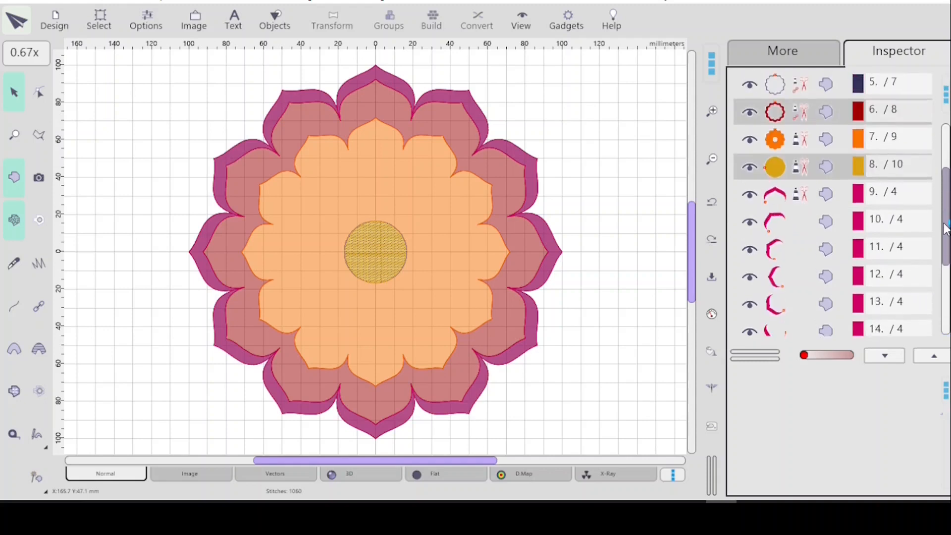
click(814, 218)
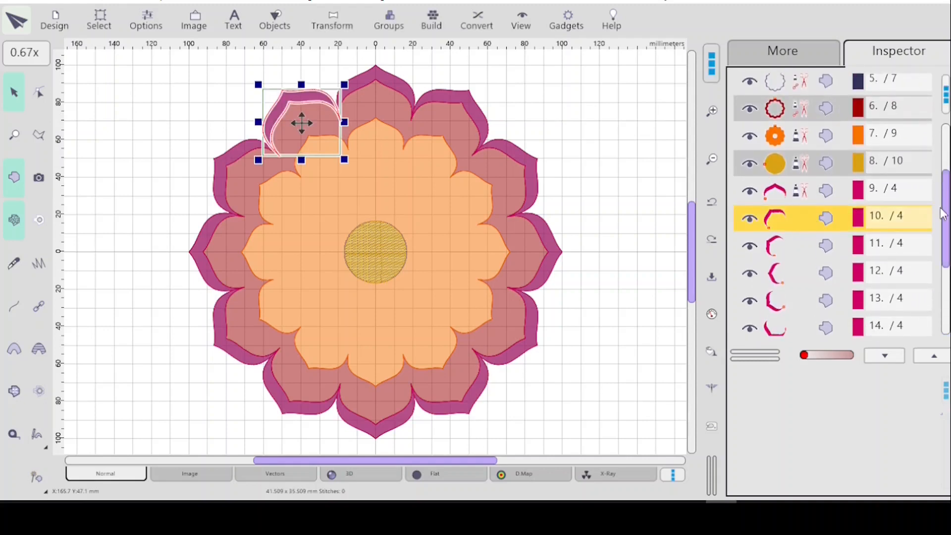
scroll(904, 300, down, 3)
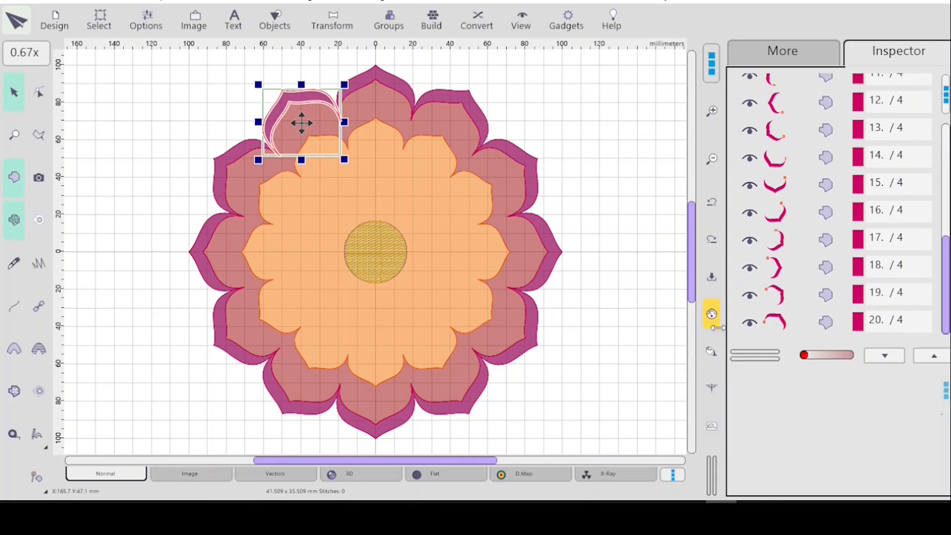
shift+click(798, 320)
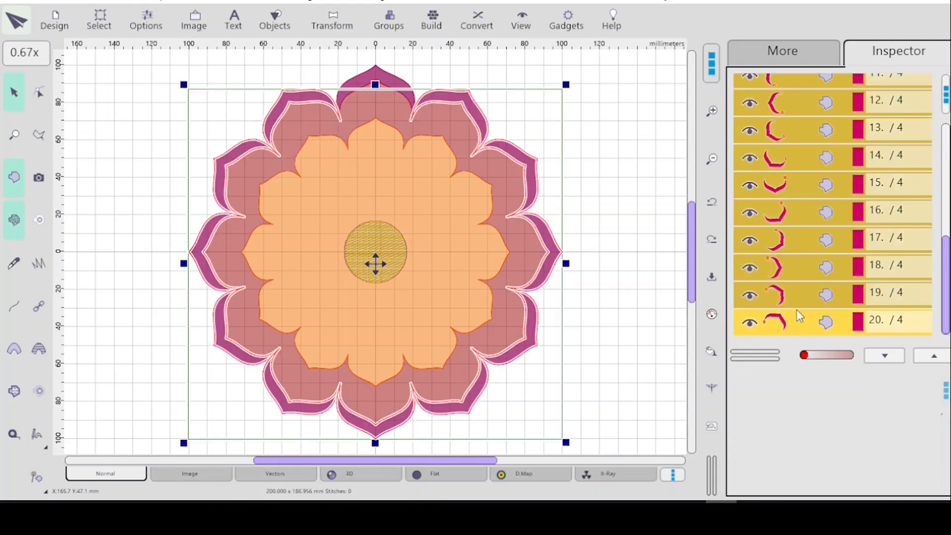
drag(946, 317, 946, 280)
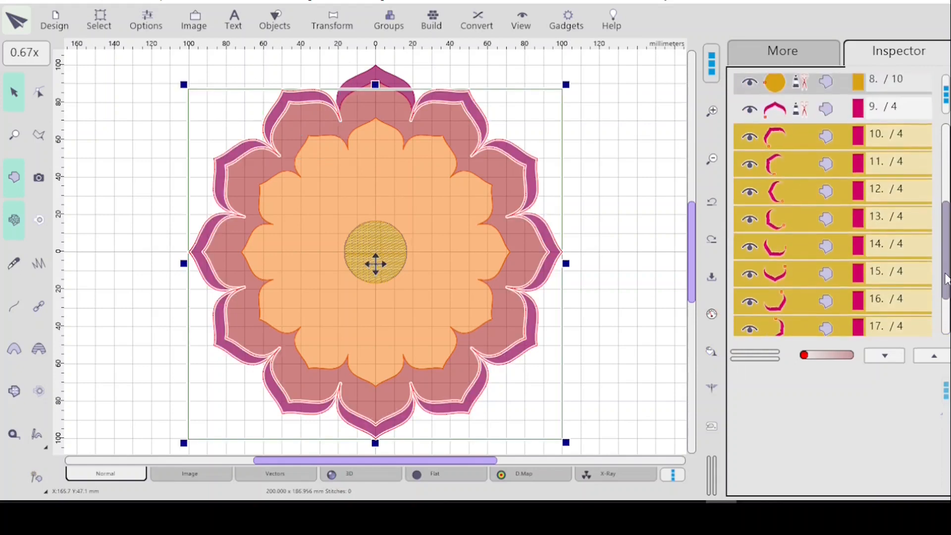
key(Delete)
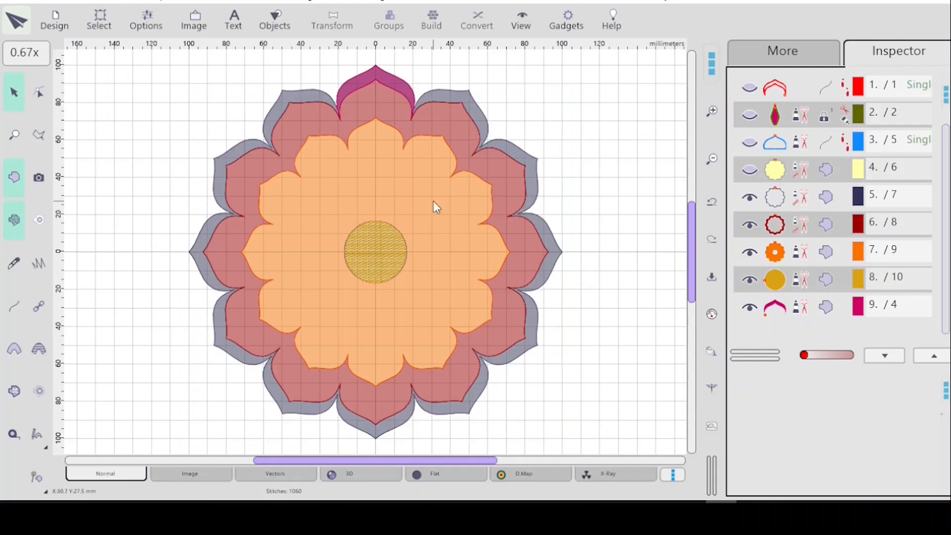
- Convert the remaining magenta petal fill into a mesh object
click(822, 307)
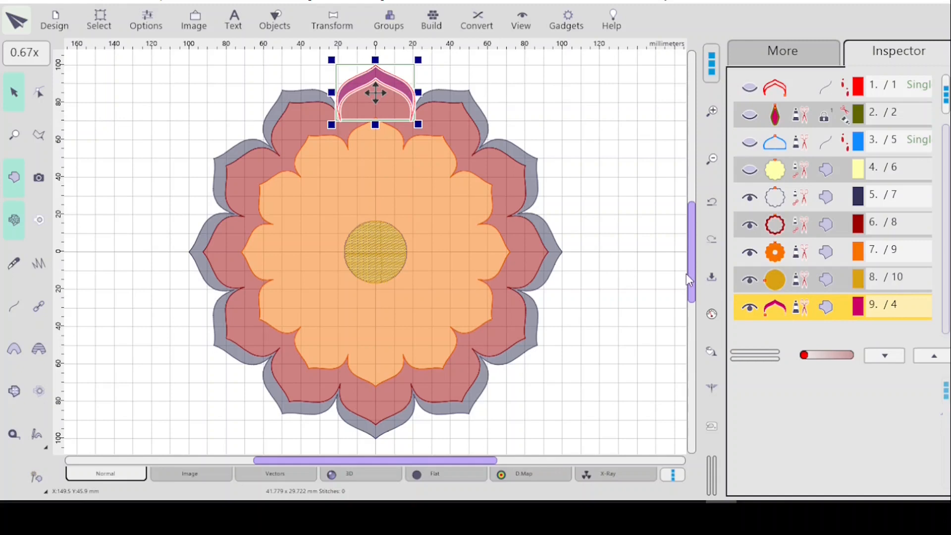
scroll(685, 274, up, 3)
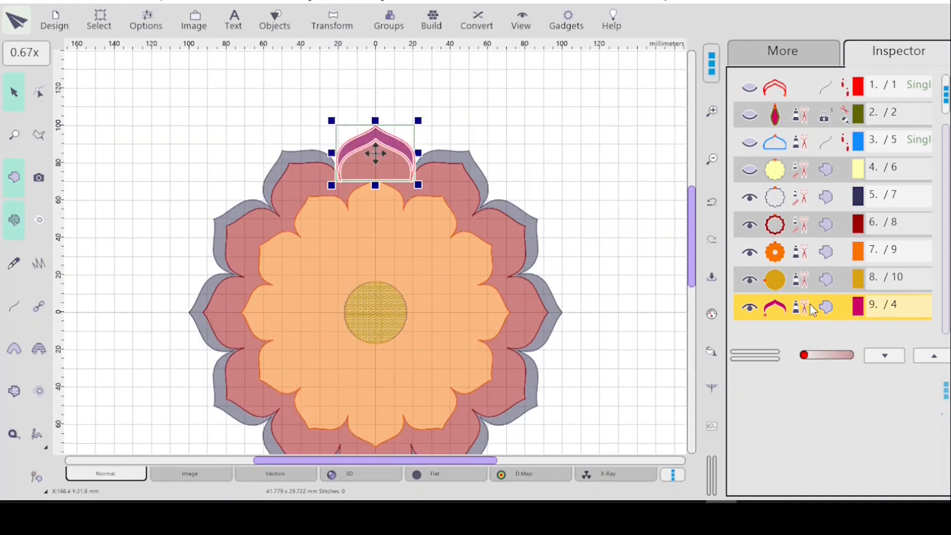
click(470, 27)
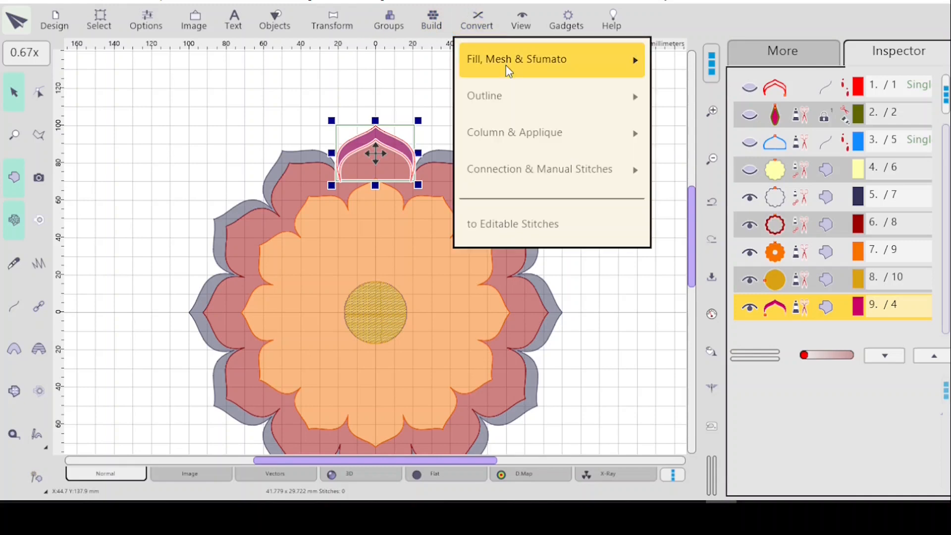
mouse_move(503, 58)
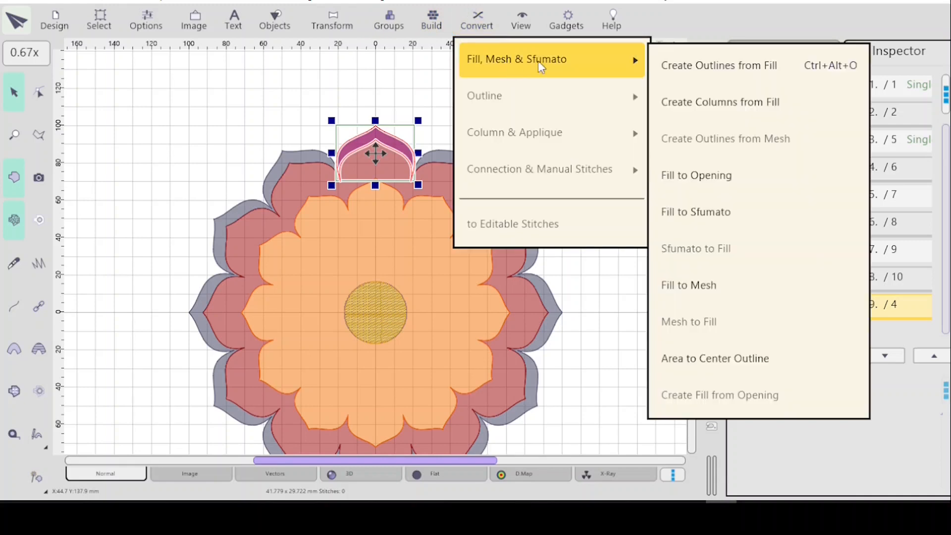
click(713, 290)
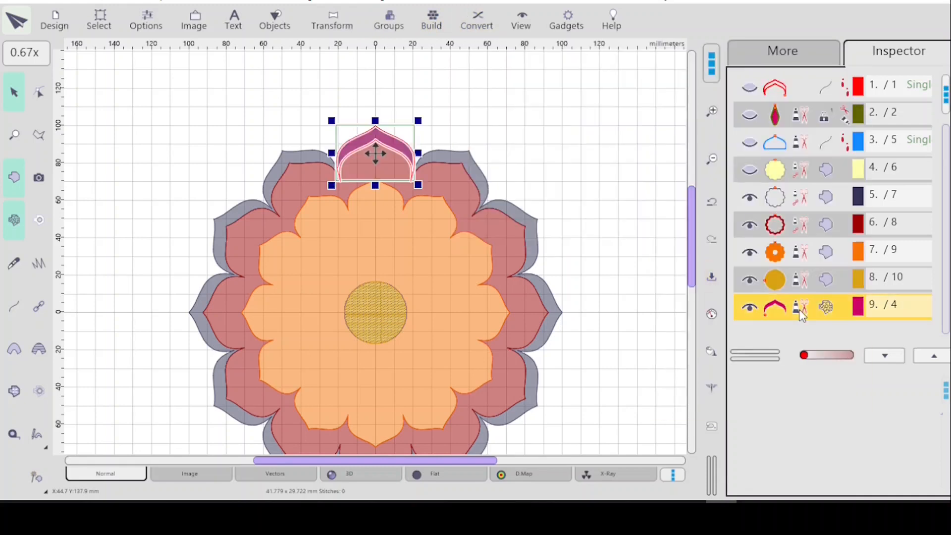
- Set the petal's mesh mode to Tiles with Blackwork sample 47, the parallel line pattern
click(717, 307)
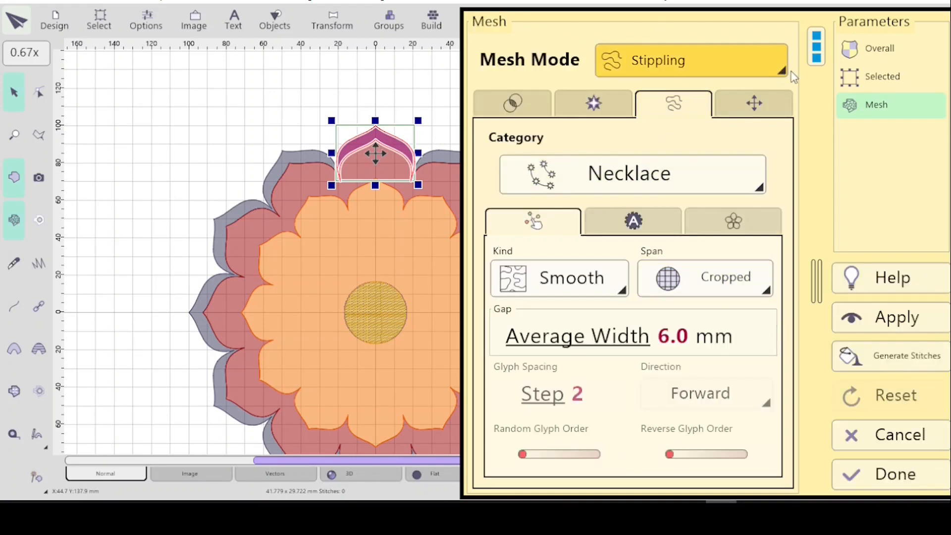
click(781, 70)
click(664, 157)
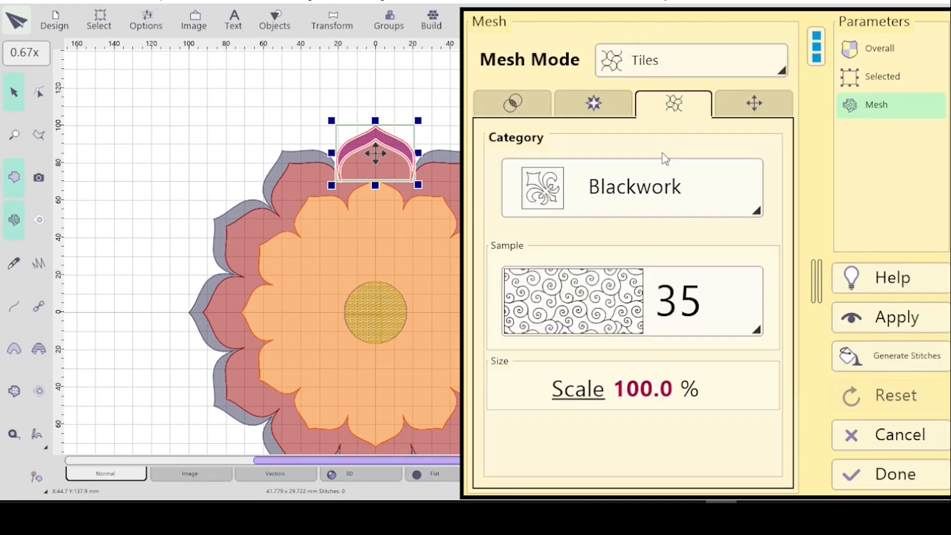
click(753, 331)
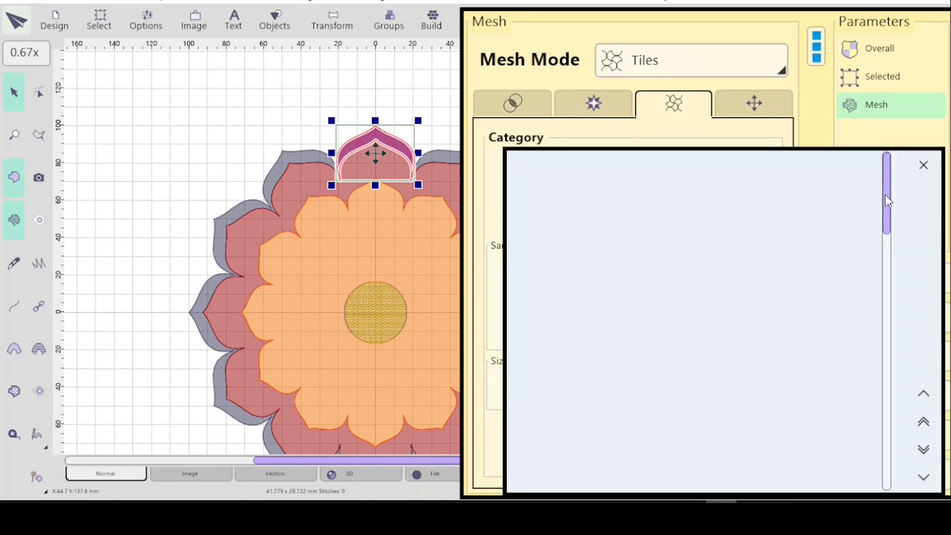
drag(887, 426, 887, 462)
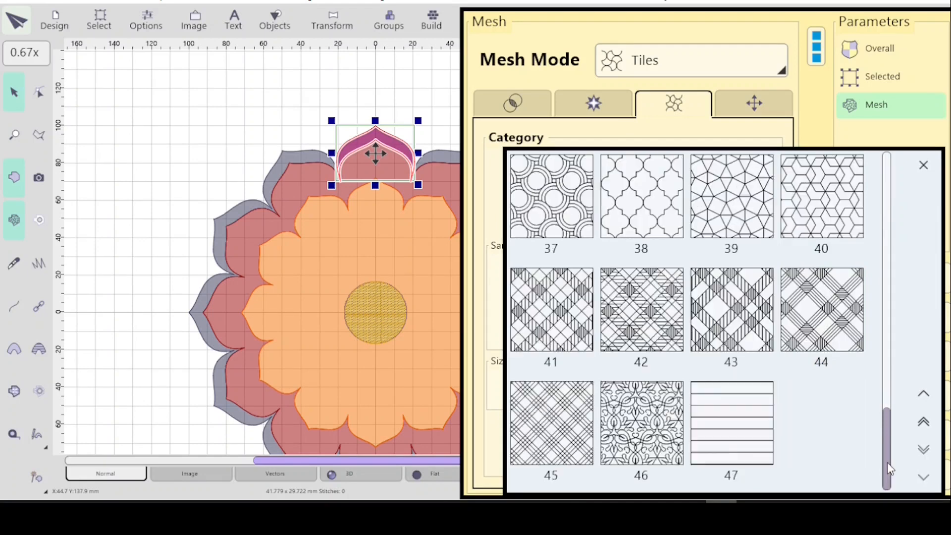
click(739, 427)
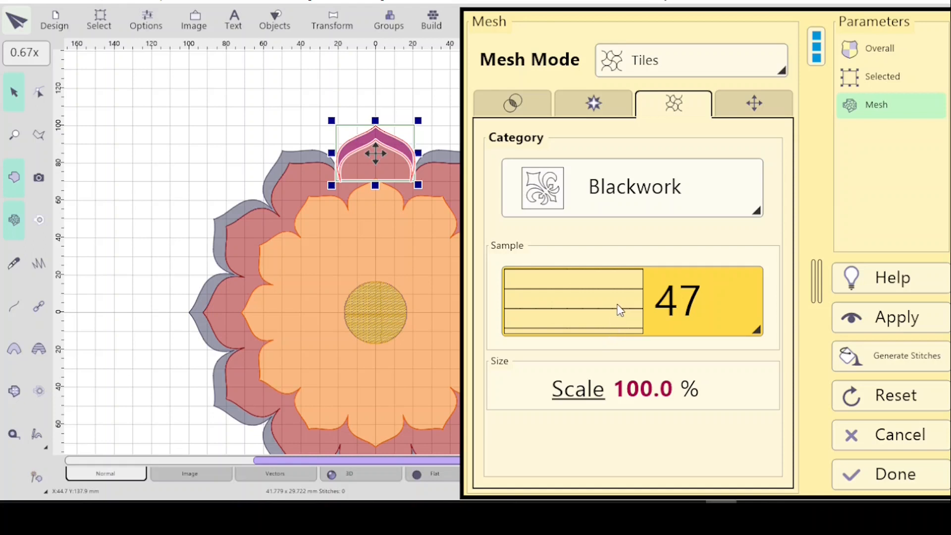
- Scale the petal's tile pattern to 50% and set its transformation angle to 90°
click(579, 395)
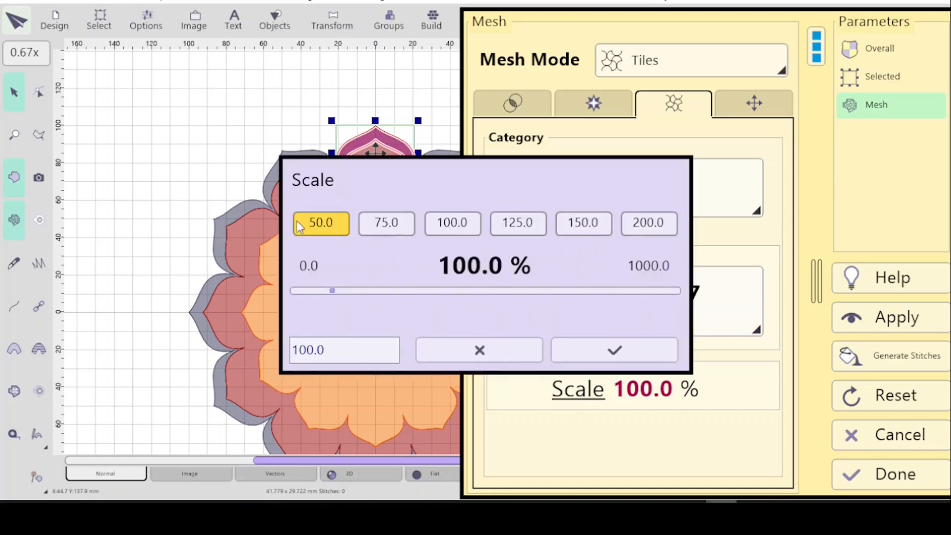
click(317, 222)
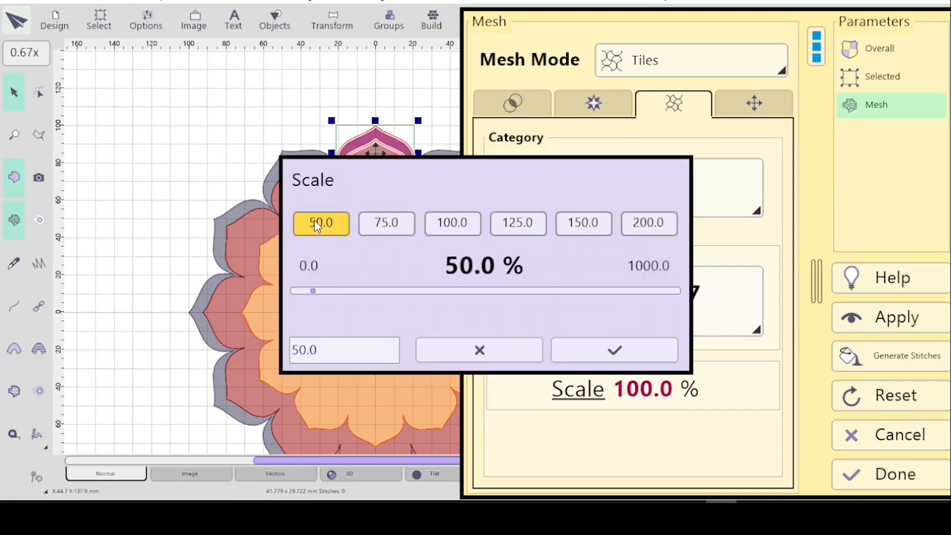
click(611, 348)
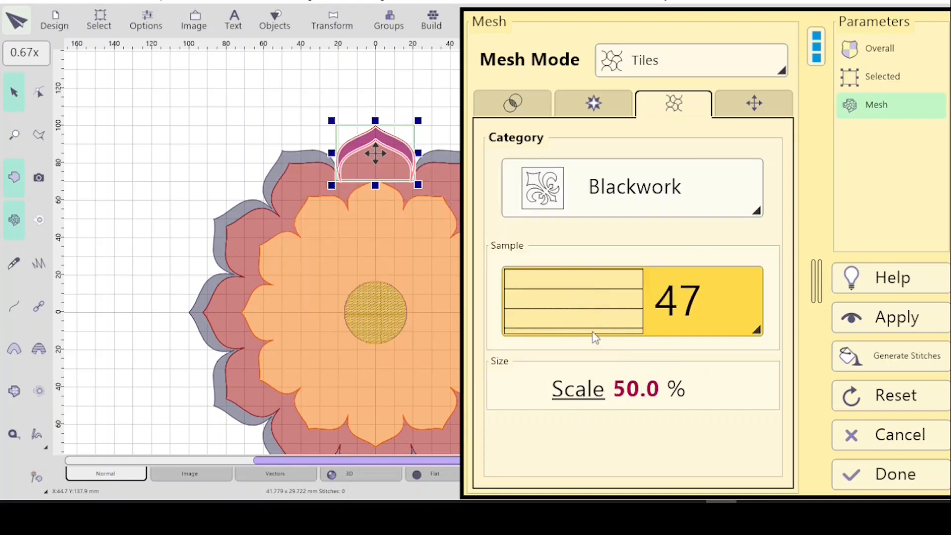
click(752, 102)
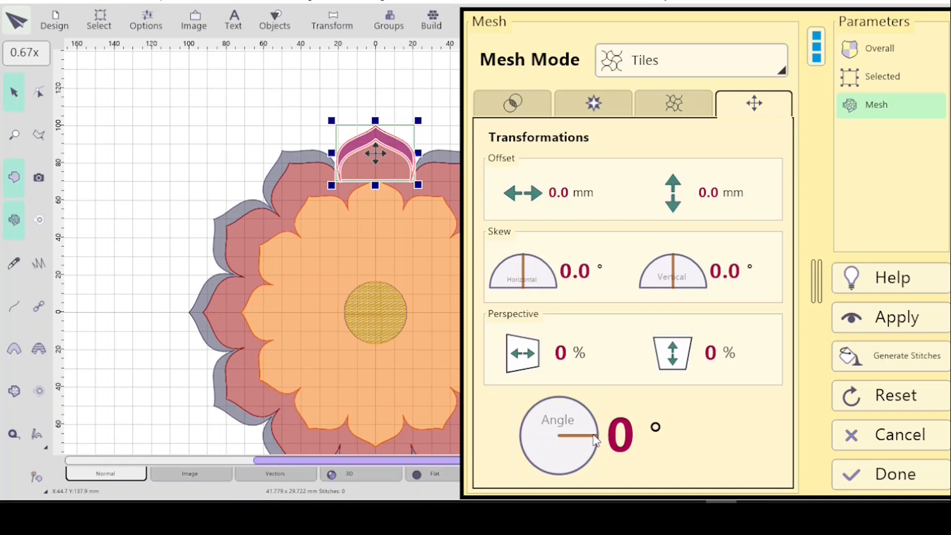
drag(596, 437, 562, 405)
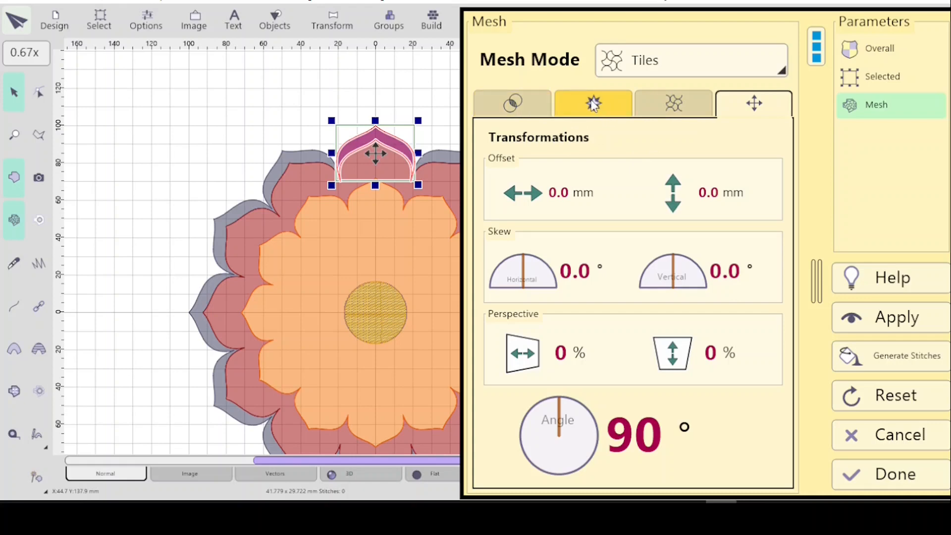
- Apply the Ripple effect to the petal's mesh and review its transformation settings
click(595, 114)
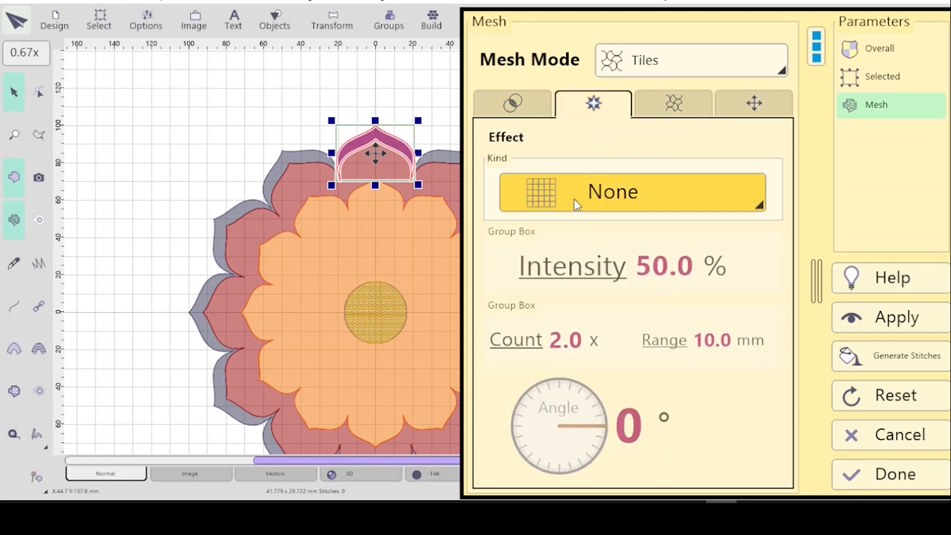
click(628, 195)
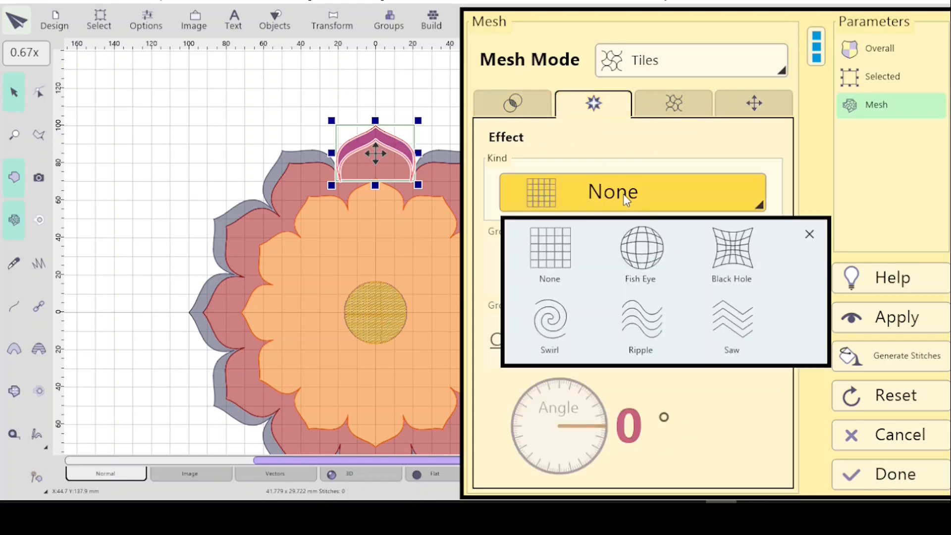
click(644, 328)
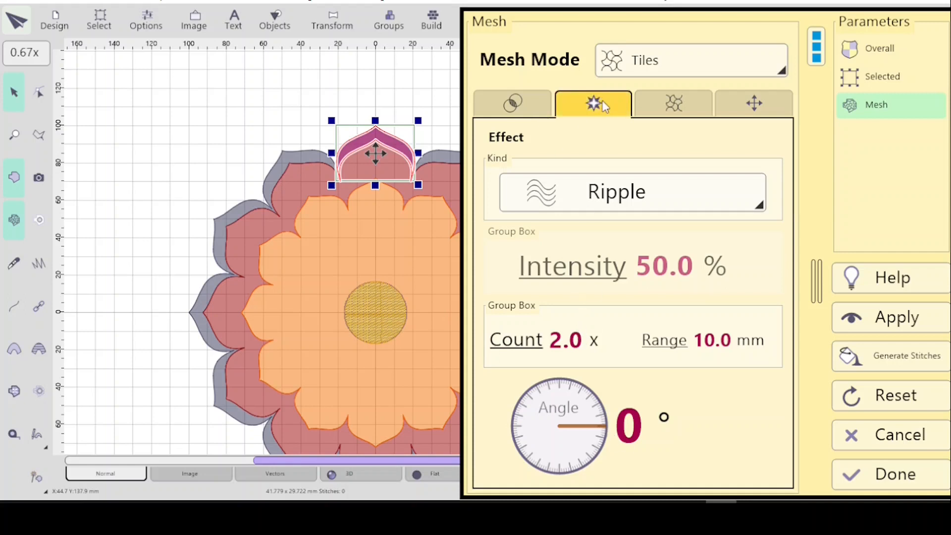
click(753, 105)
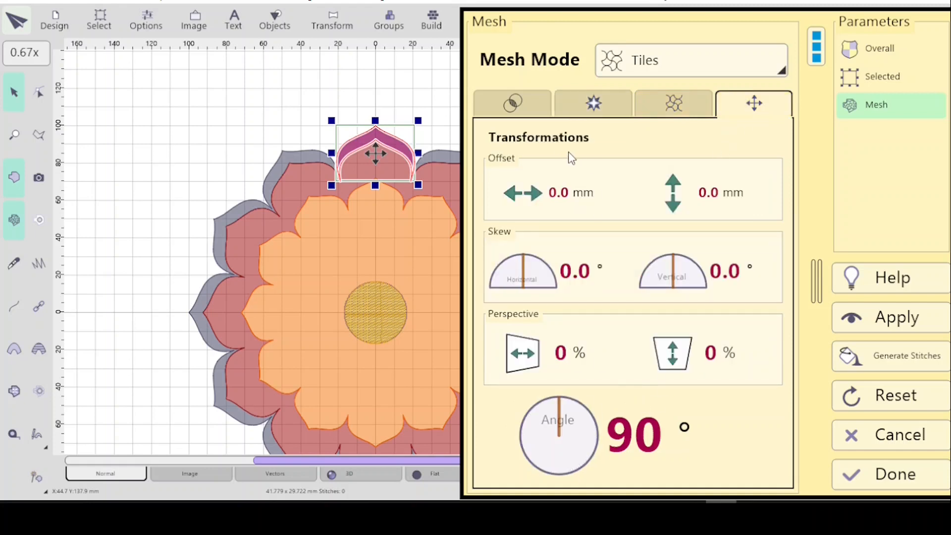
- Set the mesh's minimum stitch length to 2.2 mm
click(513, 105)
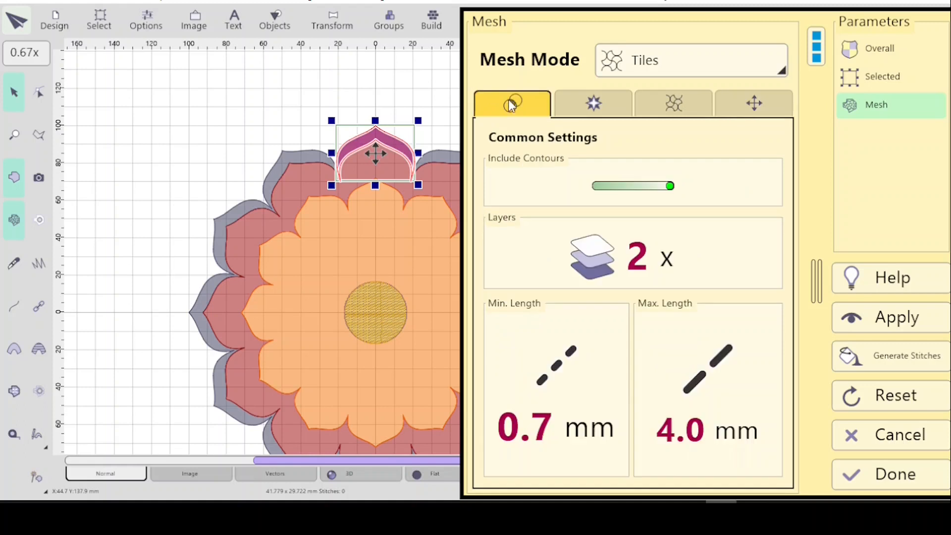
click(557, 371)
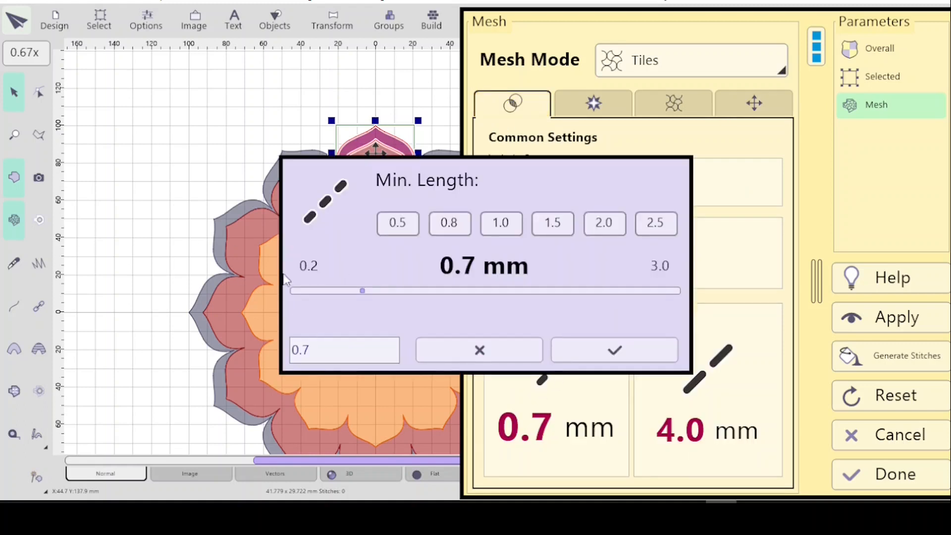
click(604, 223)
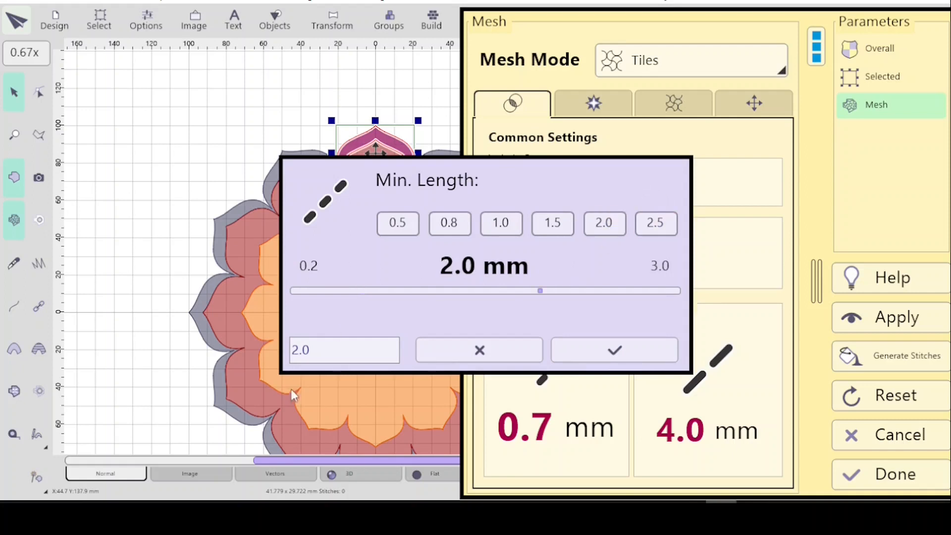
click(297, 355)
key(BackSpace)
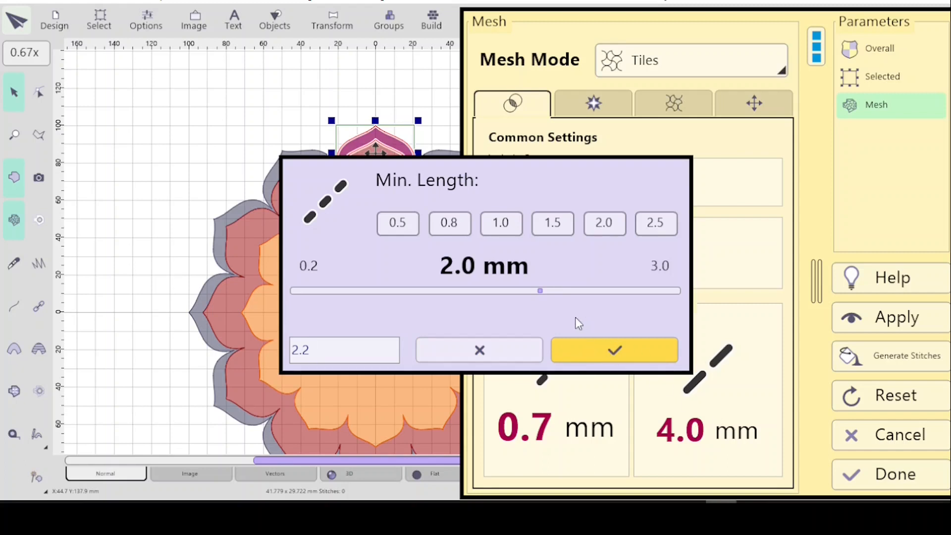
click(617, 350)
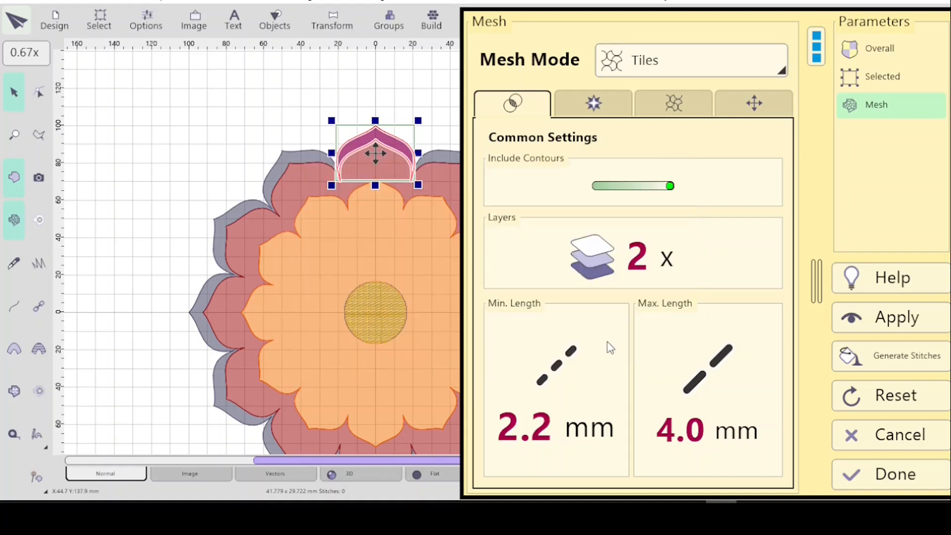
- Set the petal mesh's maximum stitch length to 2.2 mm
click(713, 365)
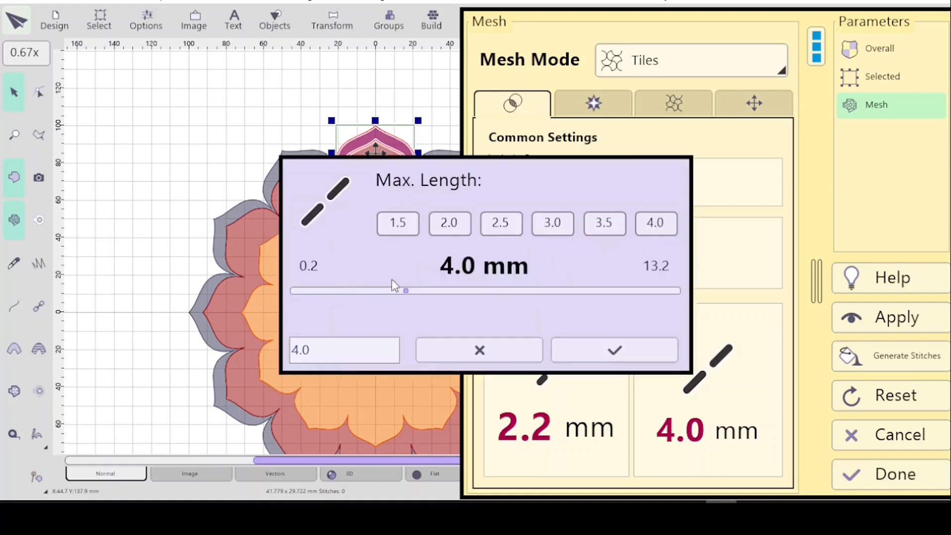
click(449, 223)
key(BackSpace)
key(BackSpace)
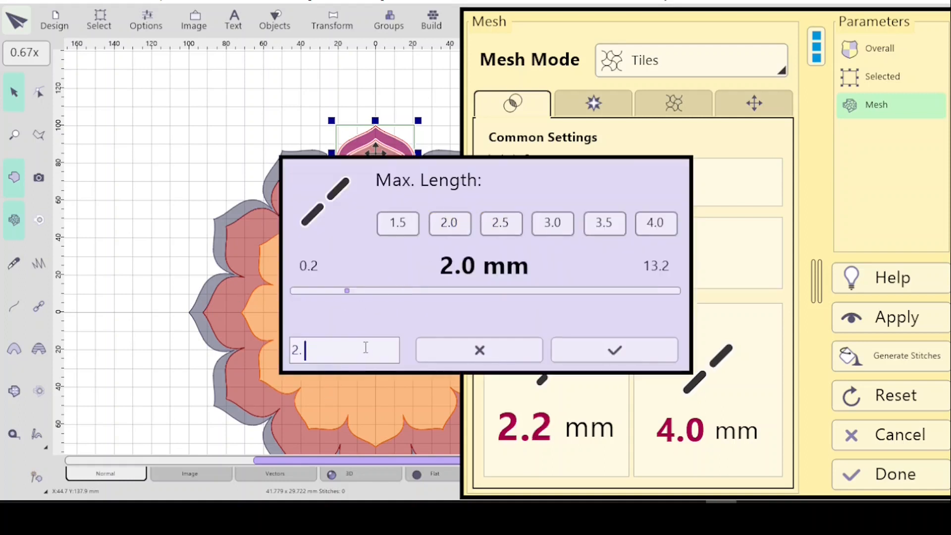
text(.2)
key(Return)
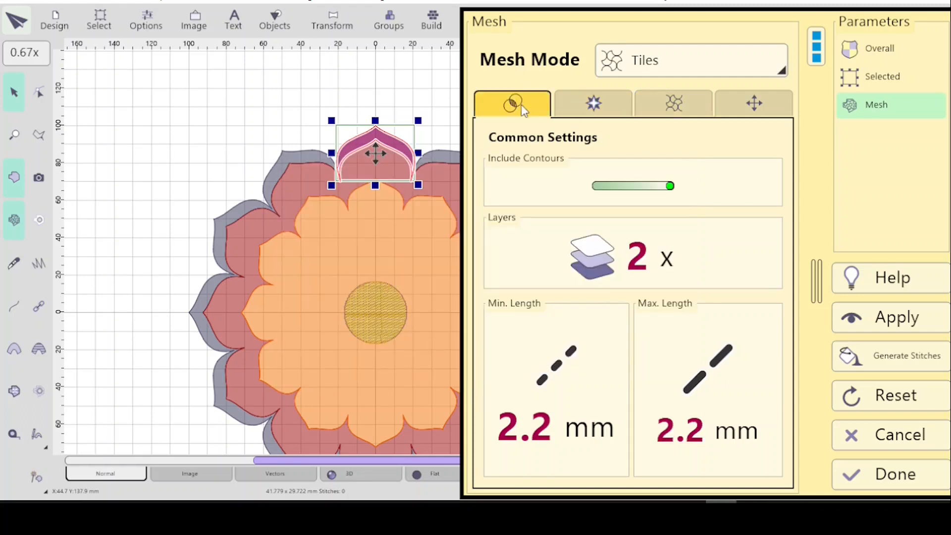
- Review the mesh's transformation and tile settings, and apply the mesh parameters to the magenta petal
click(706, 109)
click(745, 102)
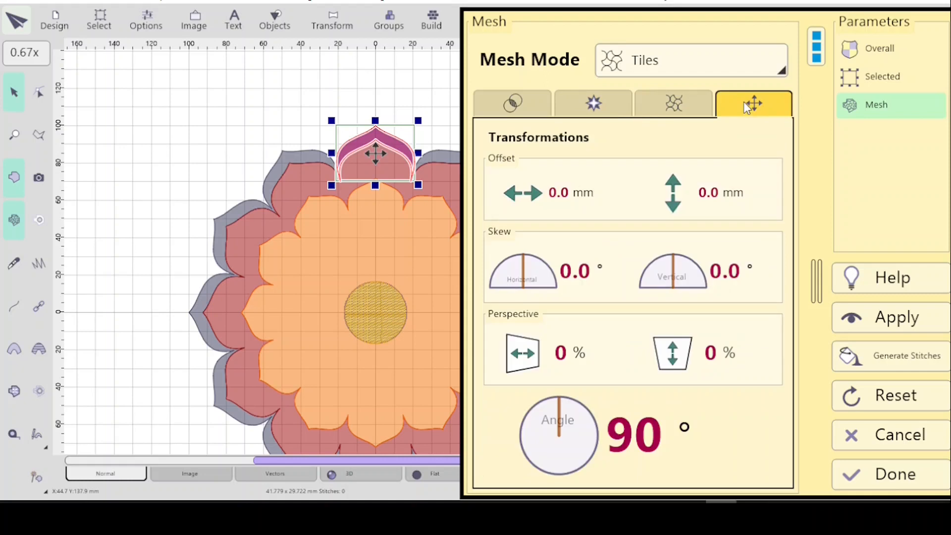
click(674, 108)
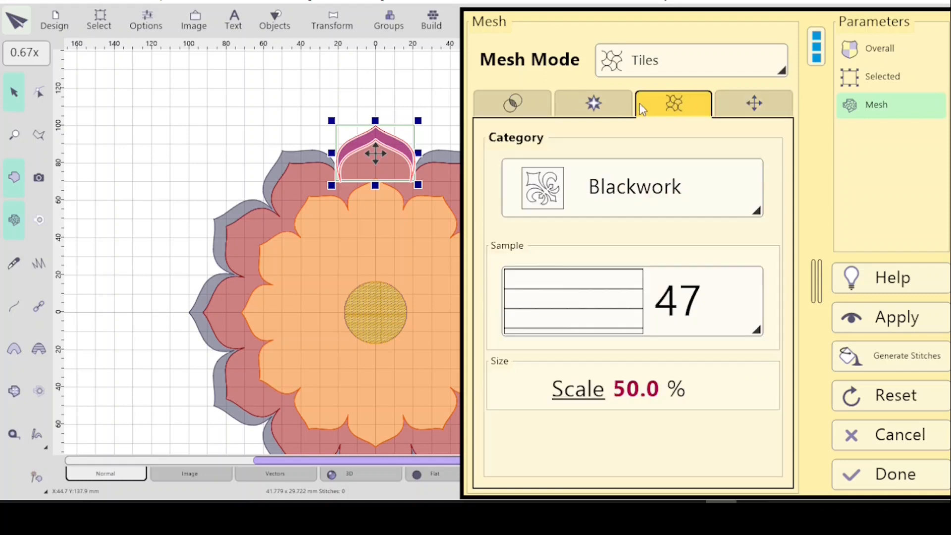
click(884, 317)
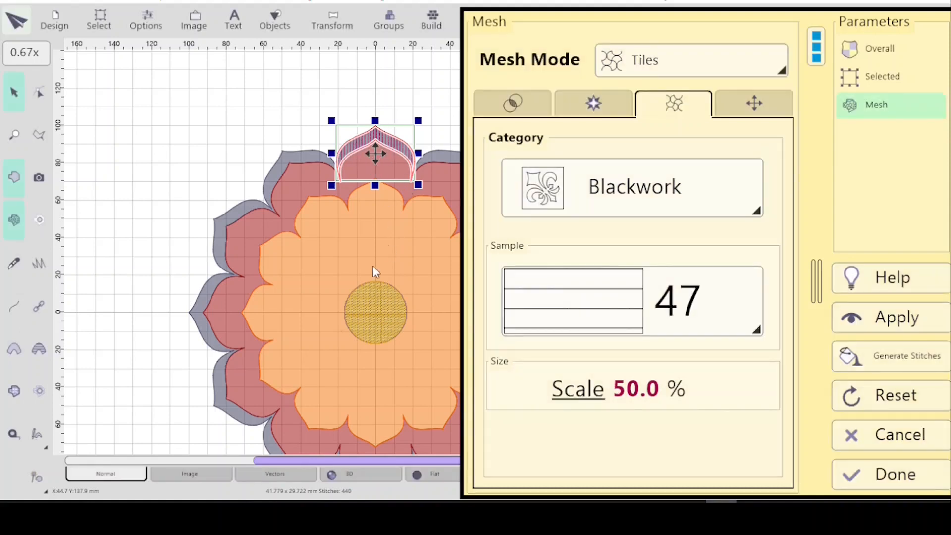
click(880, 478)
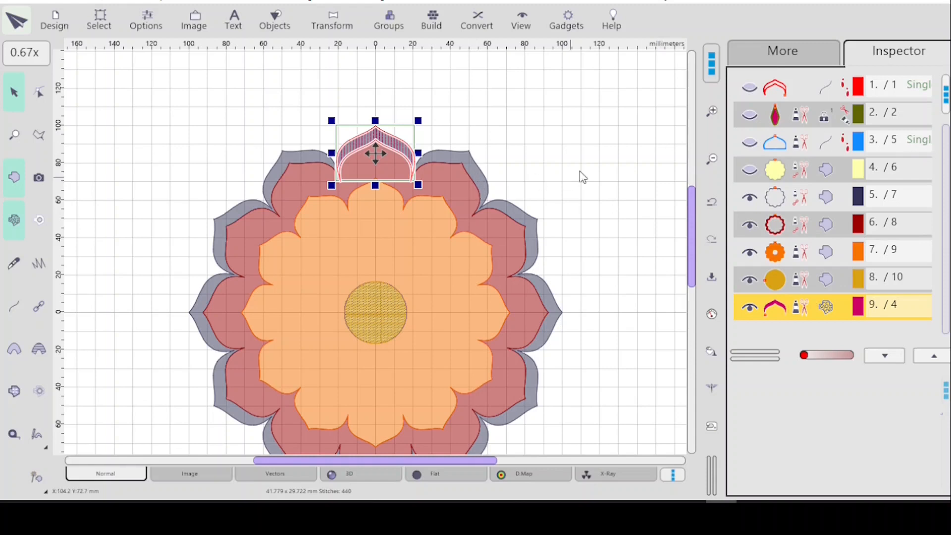
- Hide the dark blue outer ring and inspect the magenta petal's line mesh up close
click(813, 202)
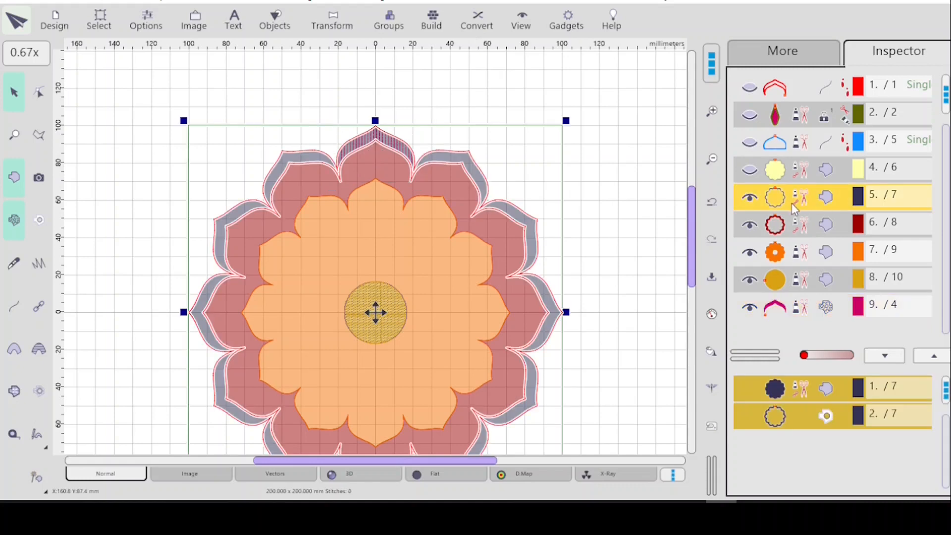
click(750, 200)
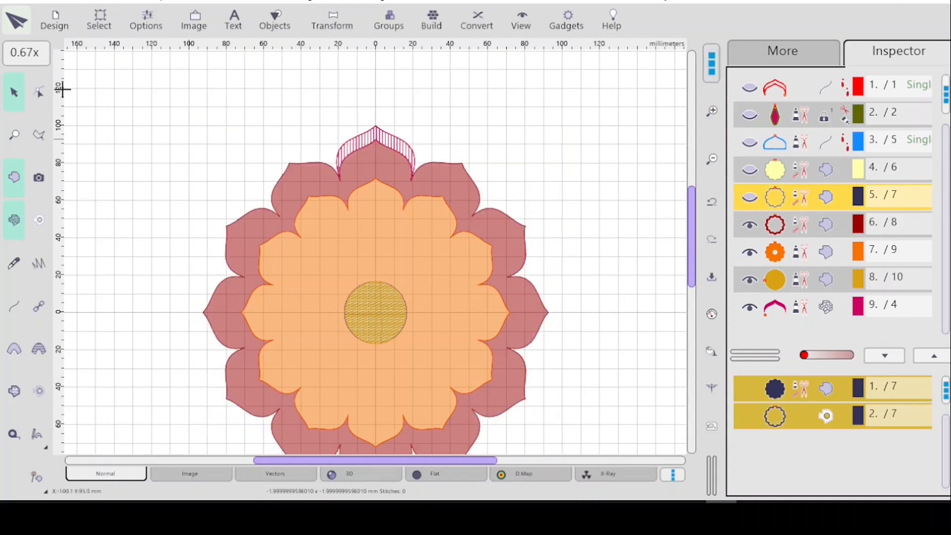
click(39, 92)
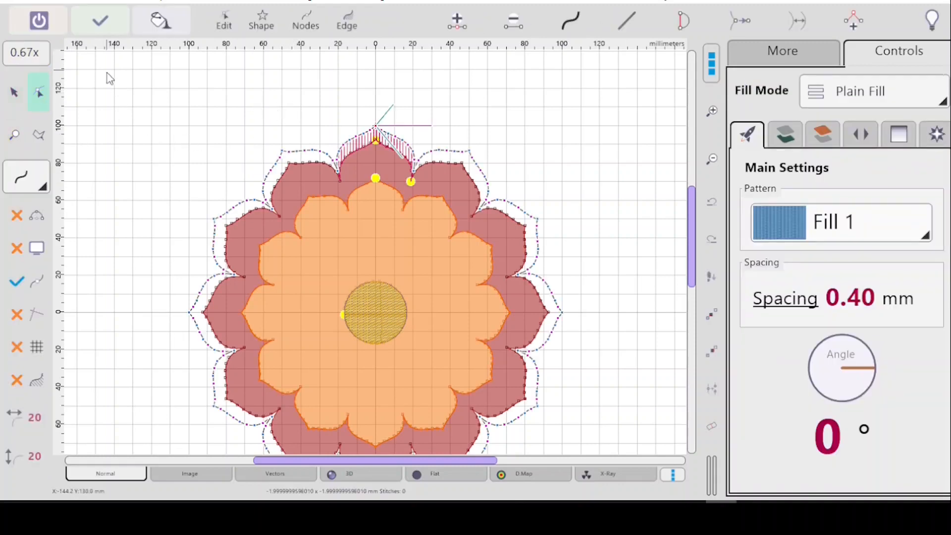
click(100, 21)
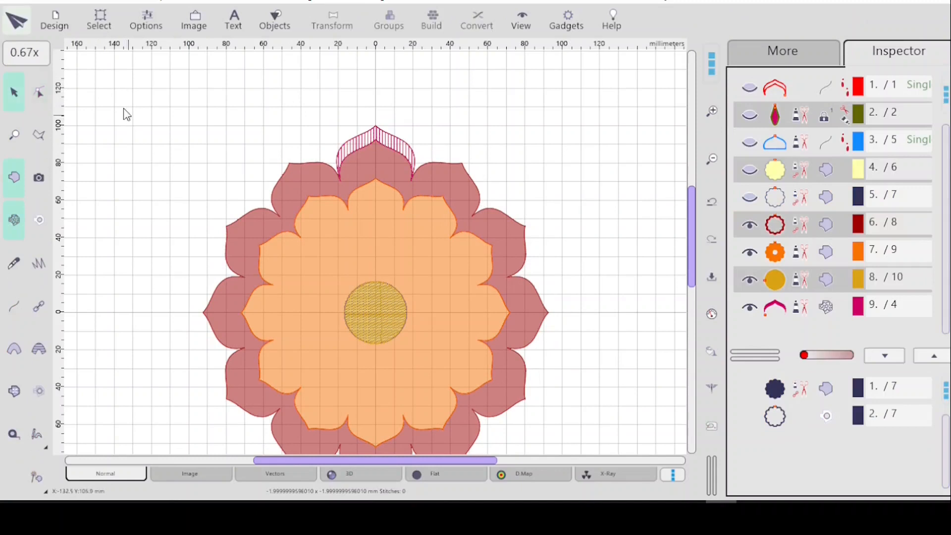
click(14, 134)
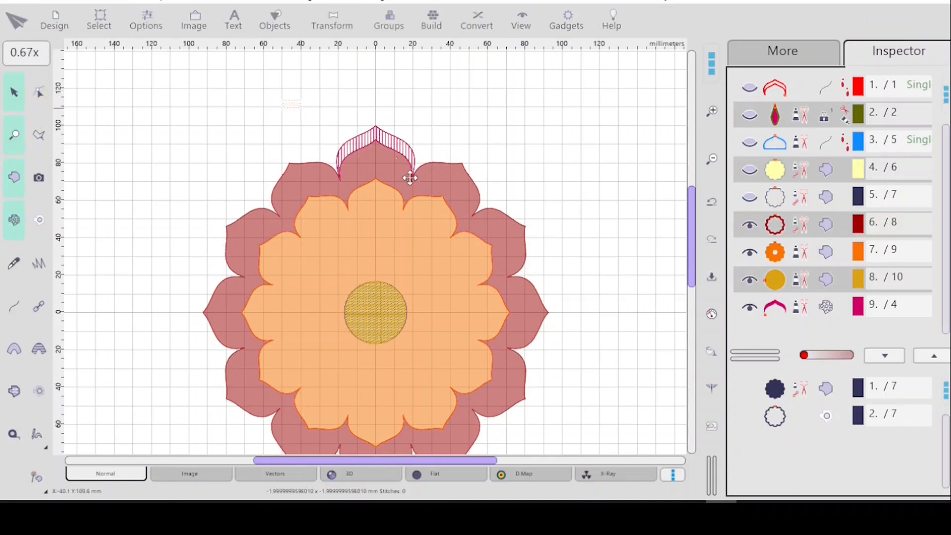
drag(410, 178, 447, 219)
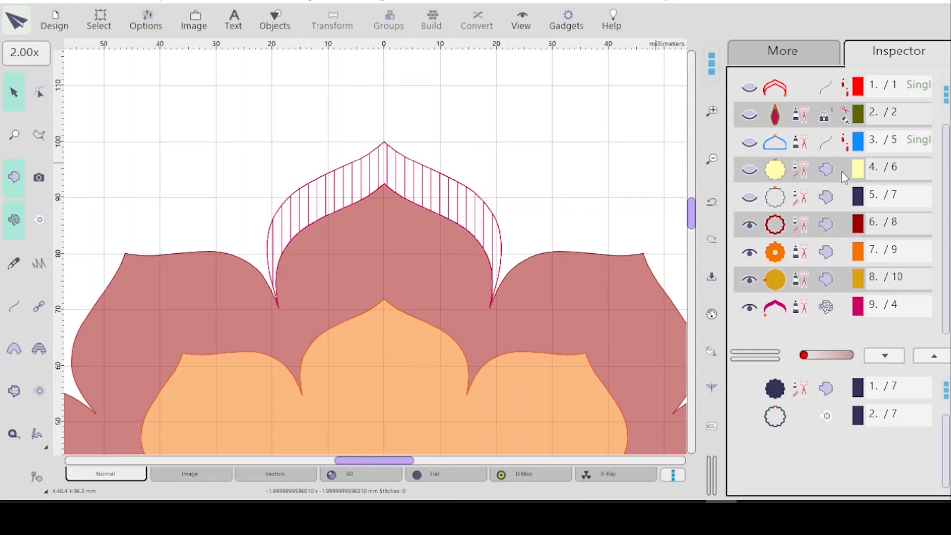
click(791, 172)
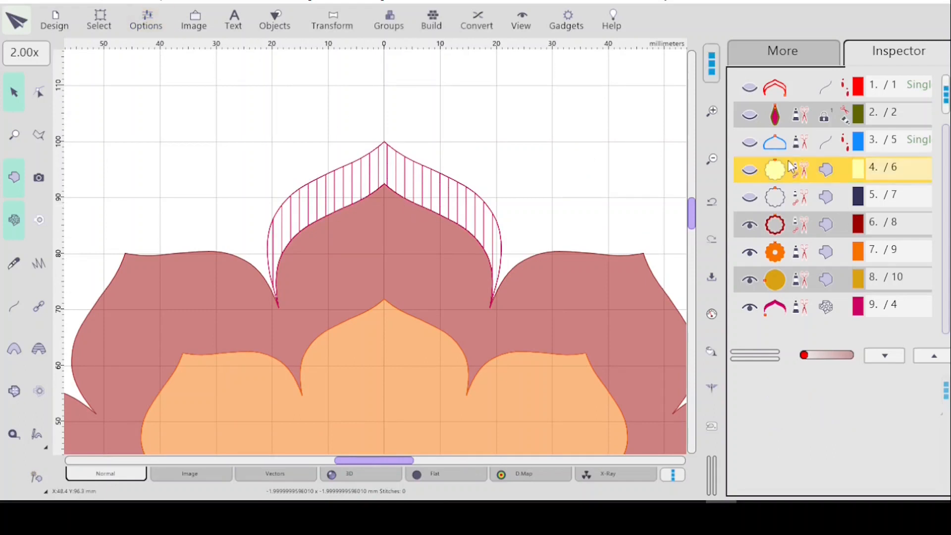
key(F4)
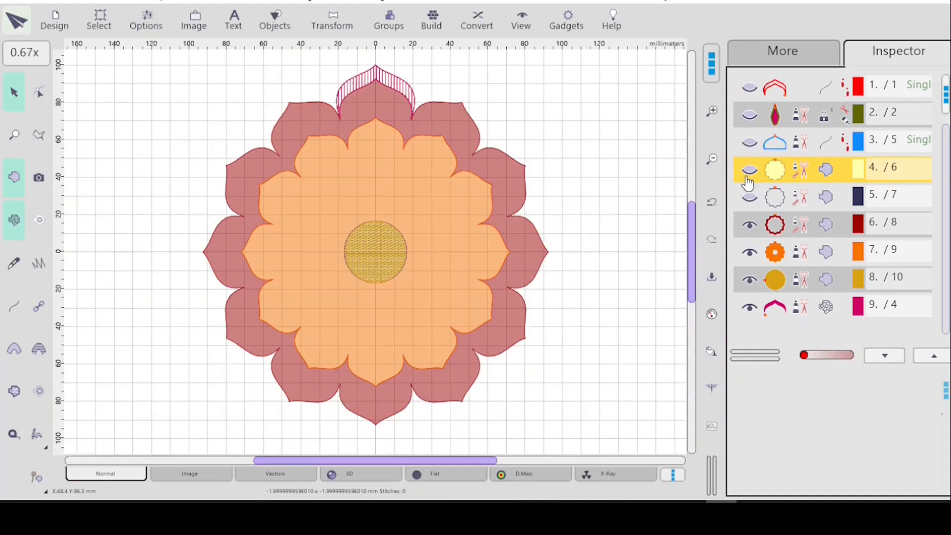
- Complete the outer ring with eleven rotated duplicates of the magenta petal, using 12 per revolution around the work area center
click(826, 312)
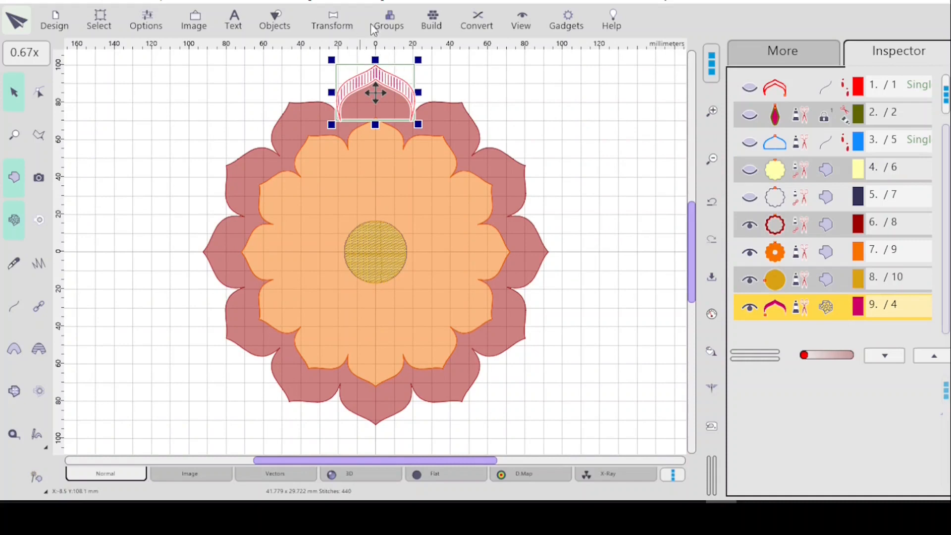
click(330, 22)
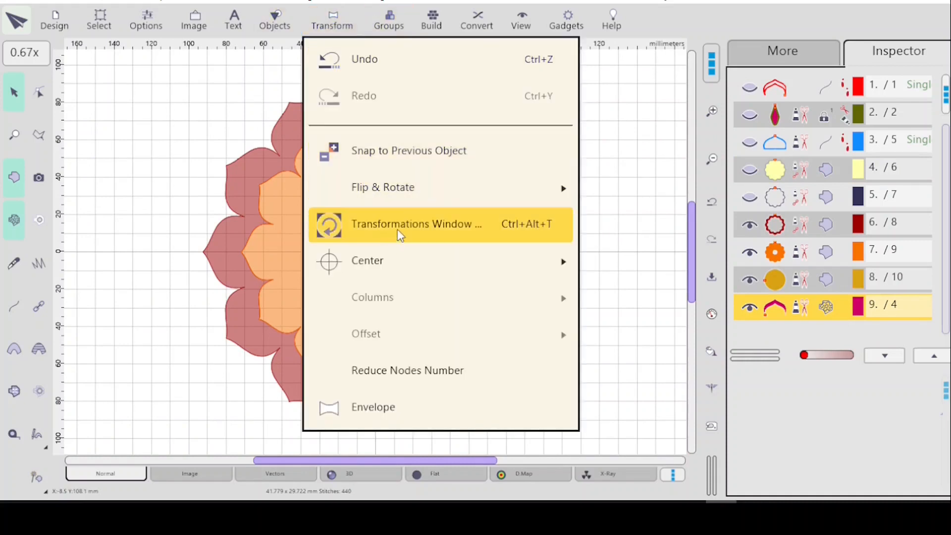
click(411, 225)
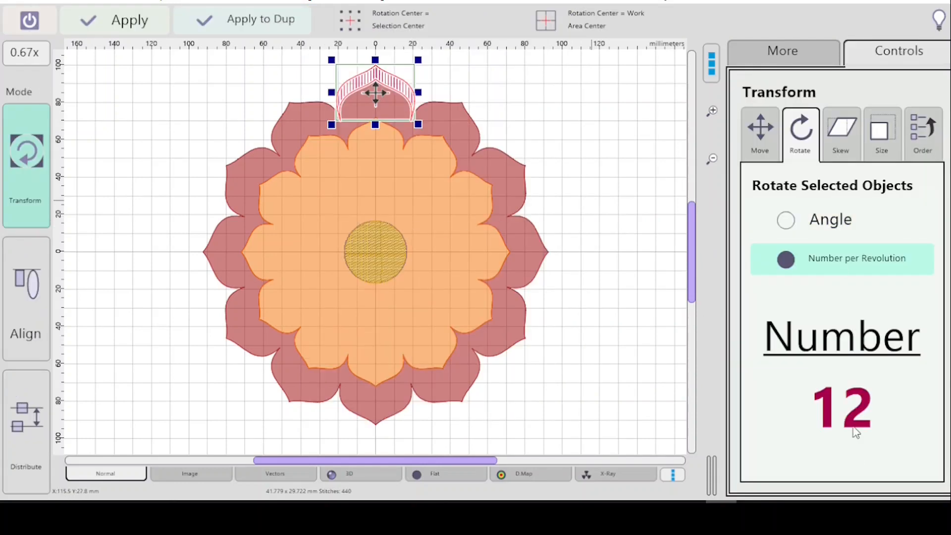
click(549, 20)
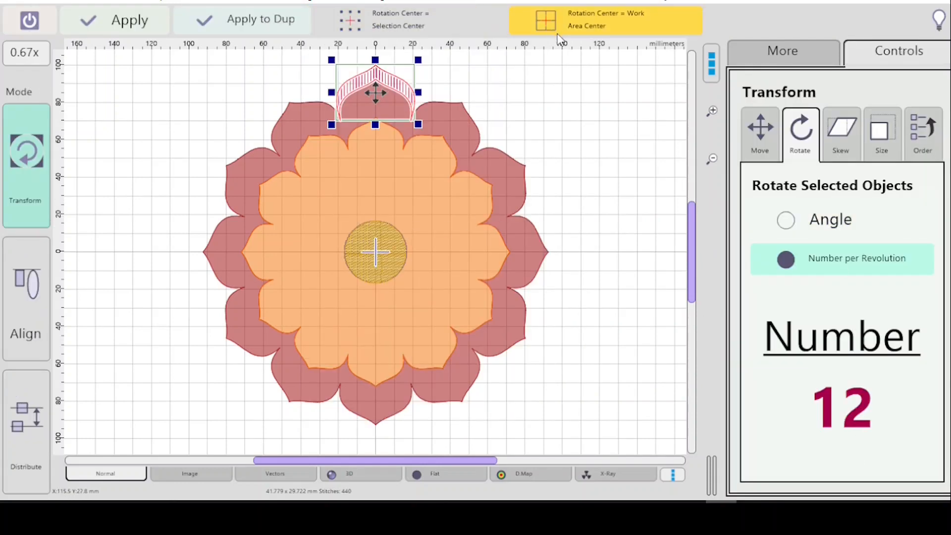
click(243, 22)
click(247, 23)
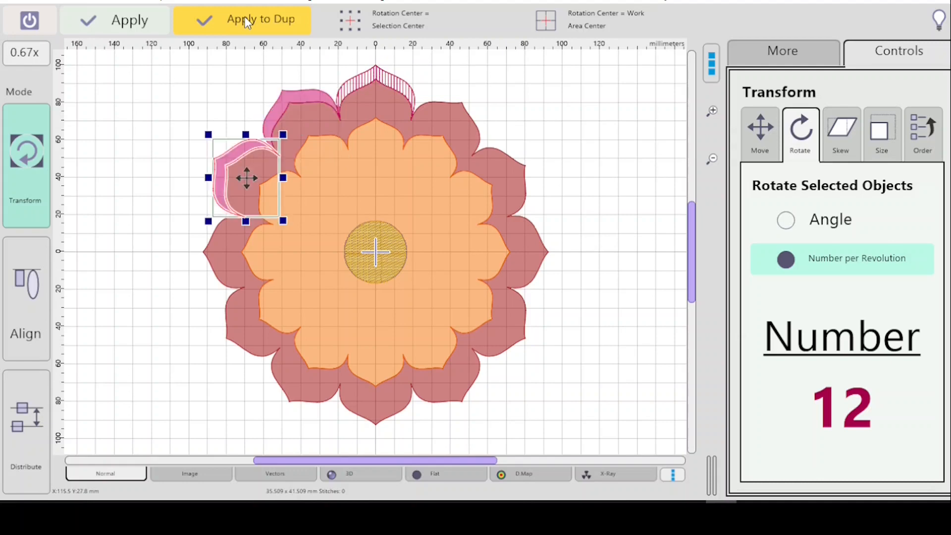
click(246, 22)
click(247, 23)
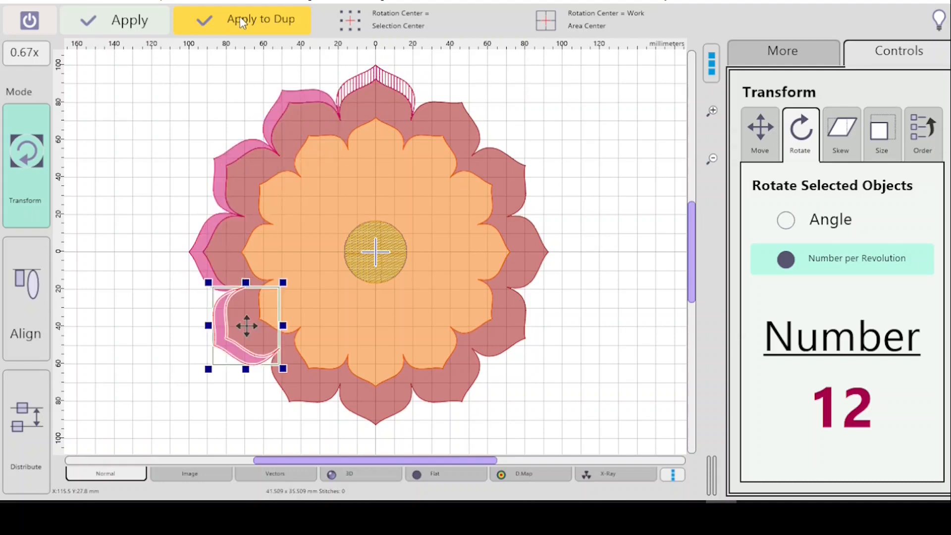
click(241, 20)
click(241, 21)
click(243, 24)
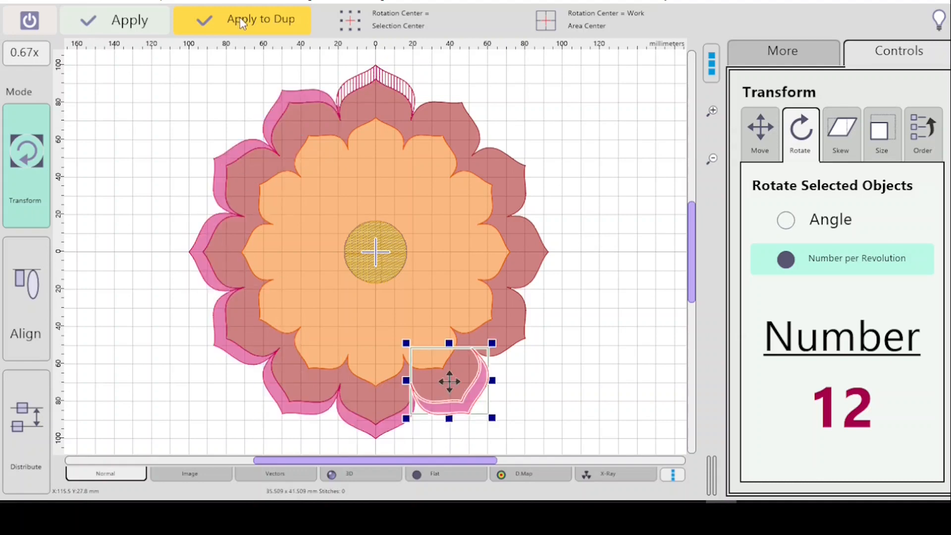
click(244, 24)
click(246, 24)
click(243, 24)
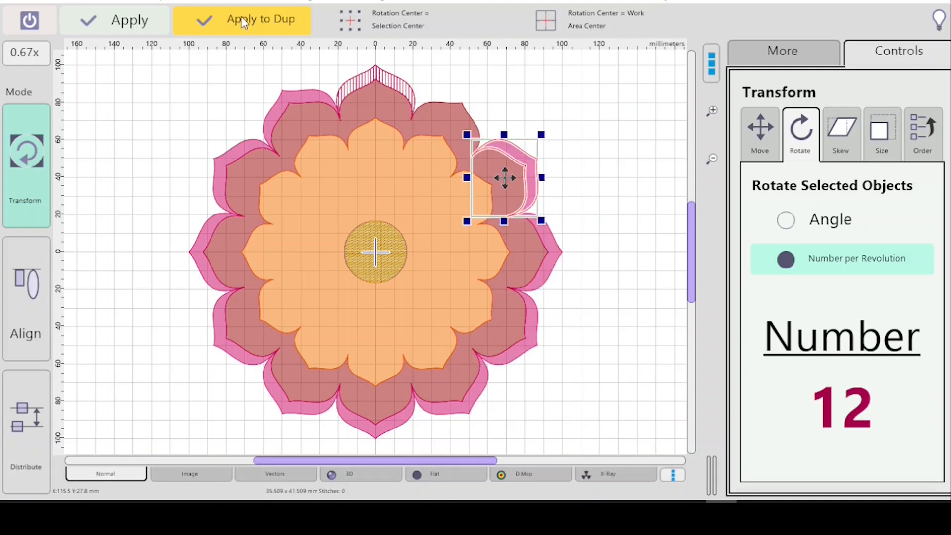
click(244, 22)
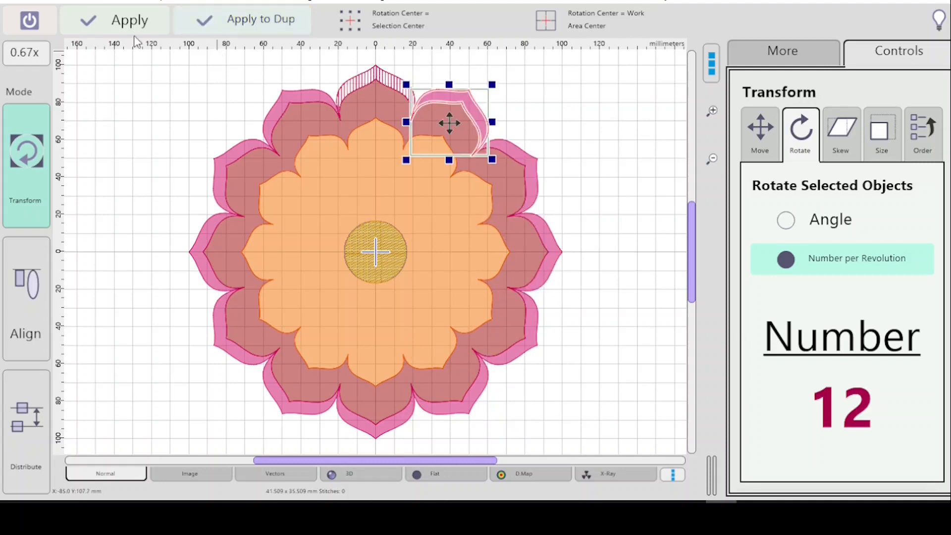
key(Escape)
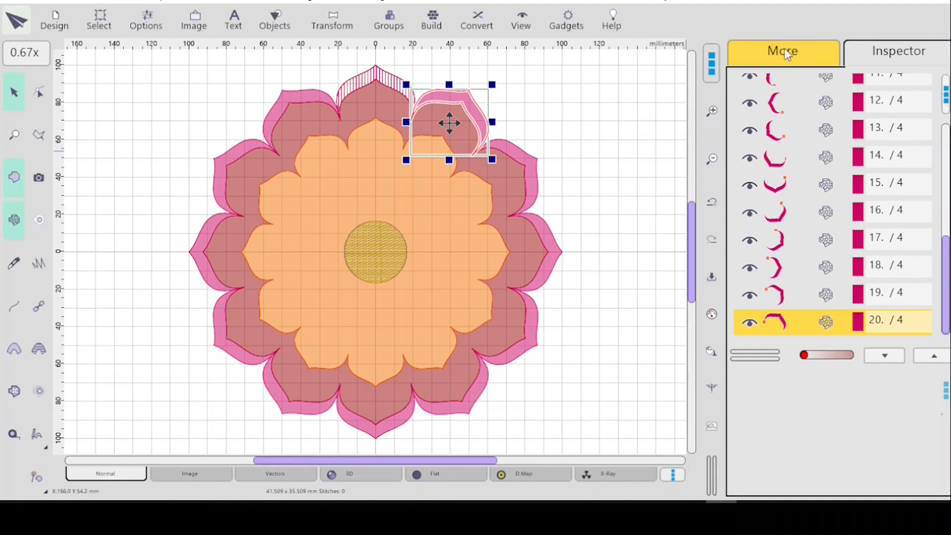
- Group all twelve magenta petals into one object and generate the group's stitches
scroll(948, 311, up, 4)
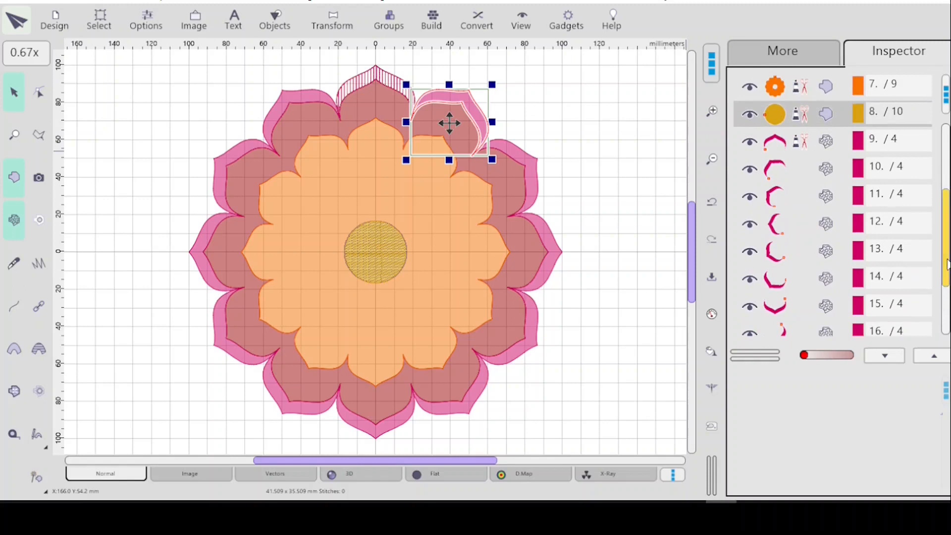
scroll(852, 248, down, 4)
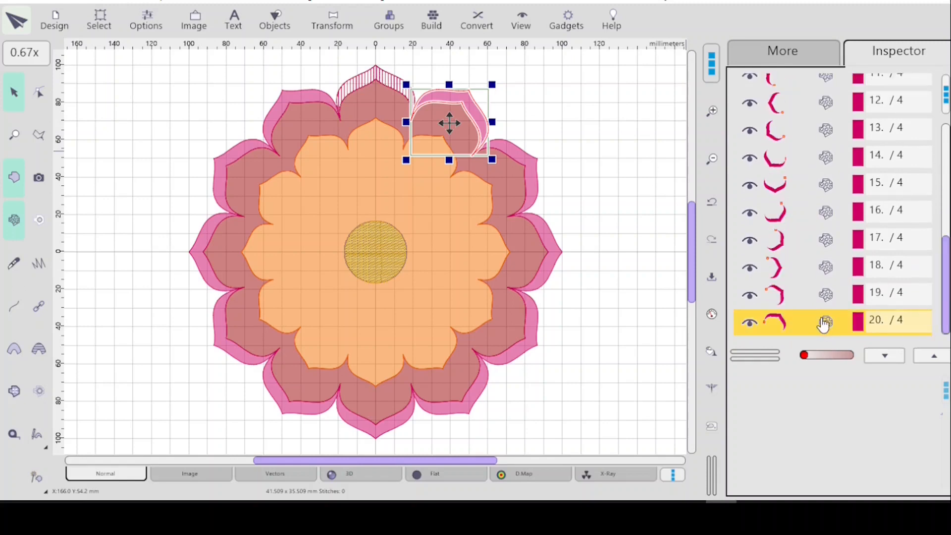
scroll(947, 261, up, 3)
scroll(947, 262, up, 3)
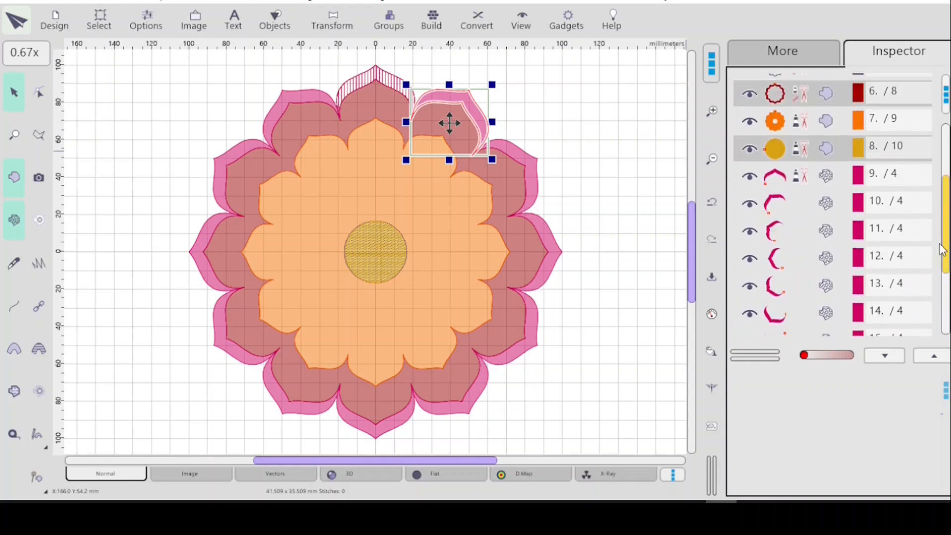
click(824, 184)
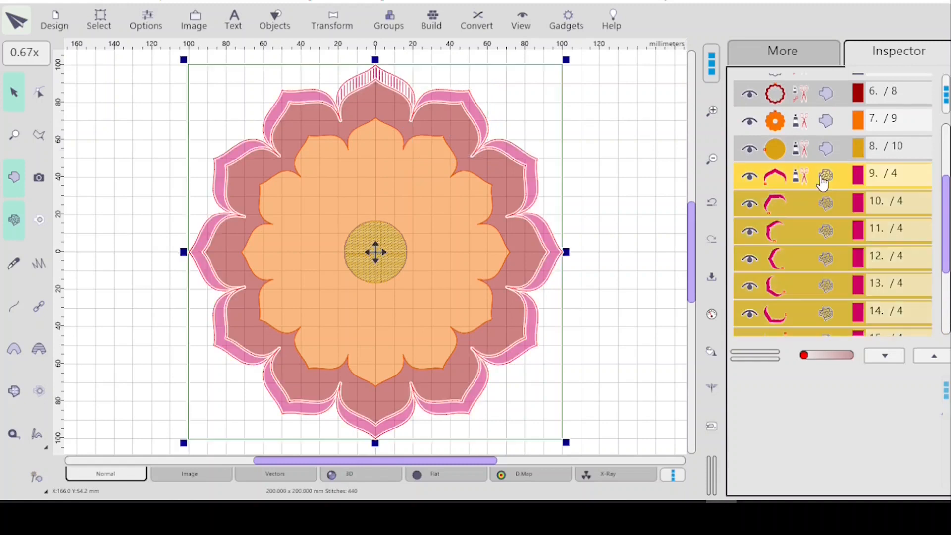
right_click(792, 239)
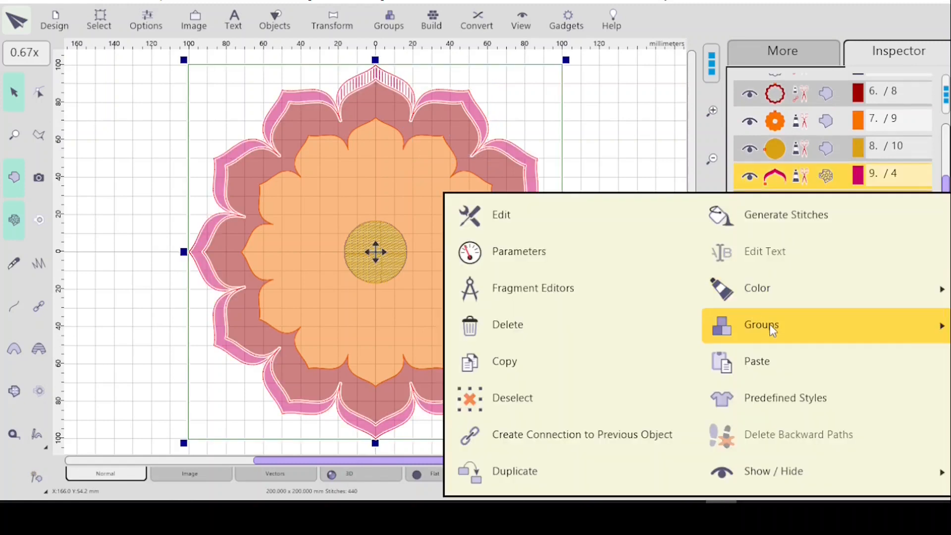
mouse_move(772, 330)
click(898, 291)
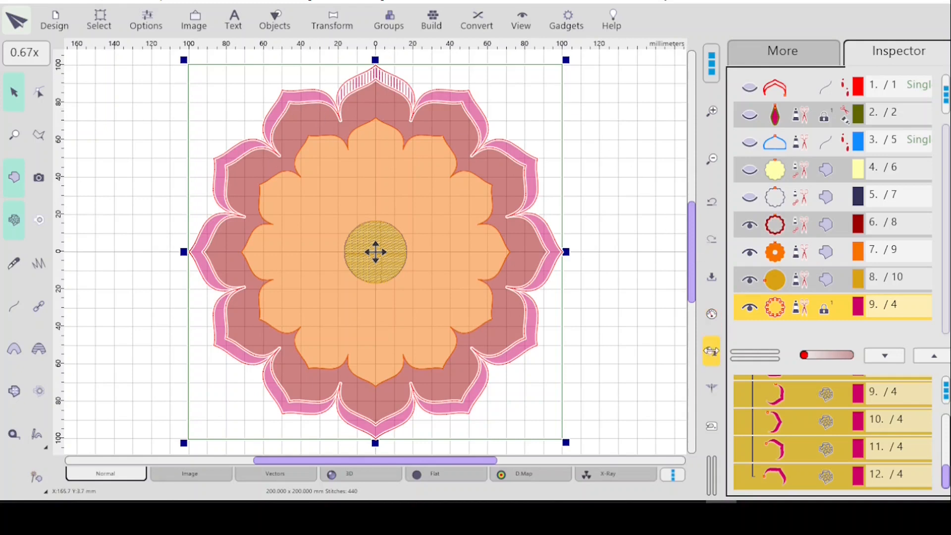
click(712, 351)
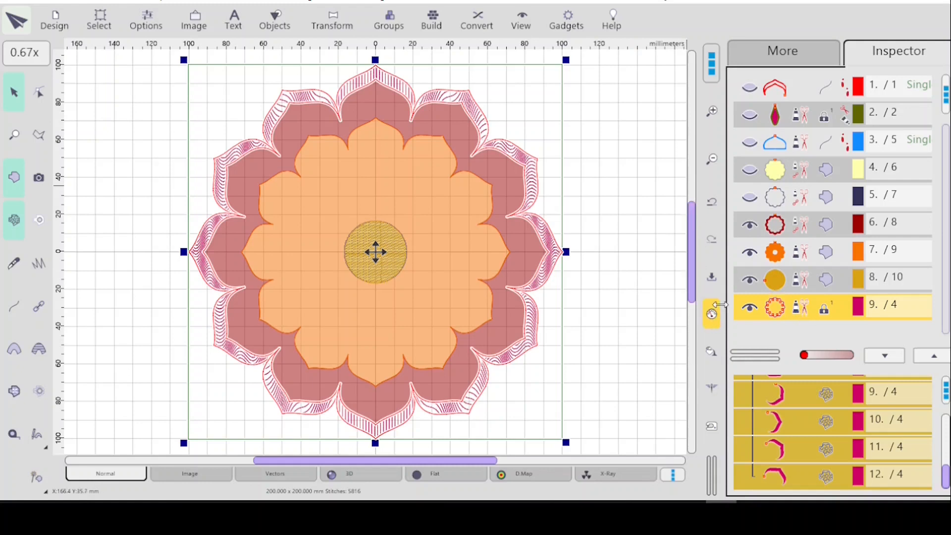
- Change the mesh effect of the grouped magenta petals from Ripple to None and apply it
click(714, 310)
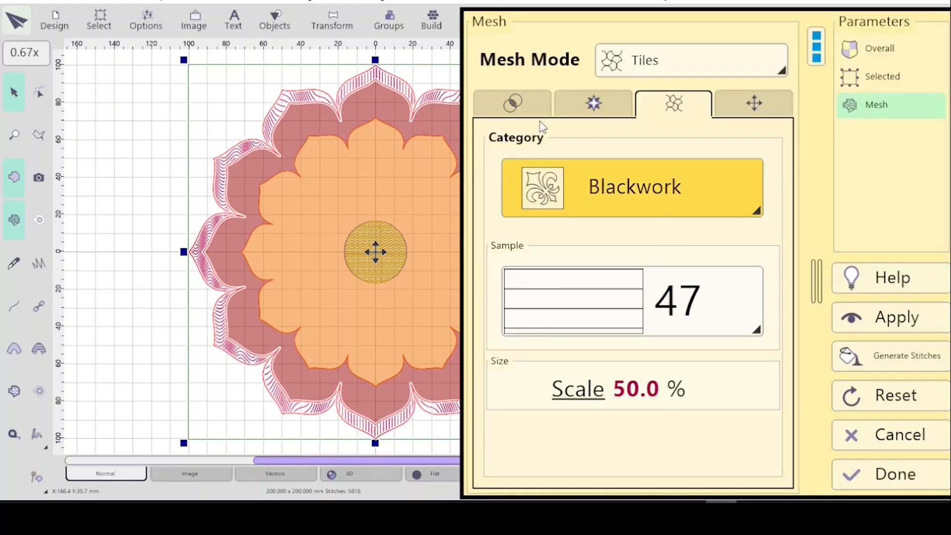
click(602, 102)
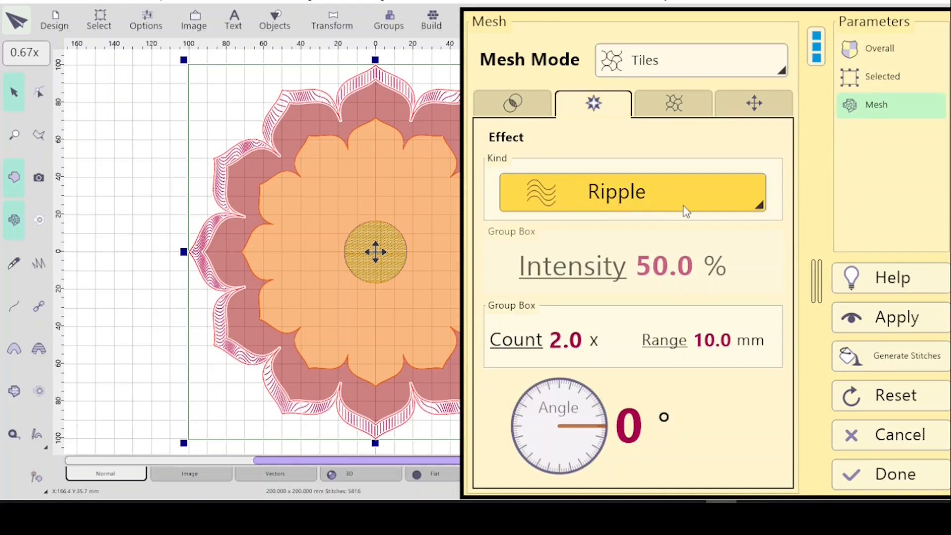
click(758, 207)
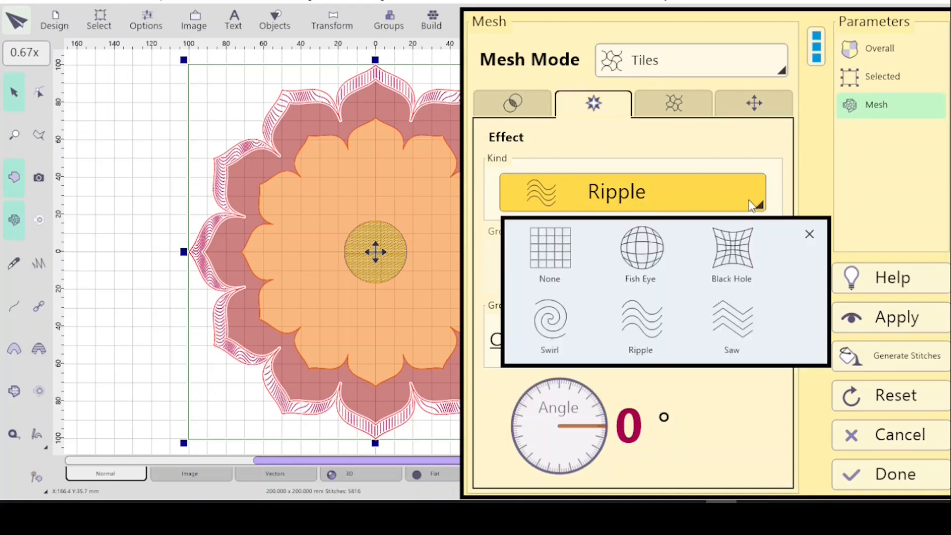
click(545, 249)
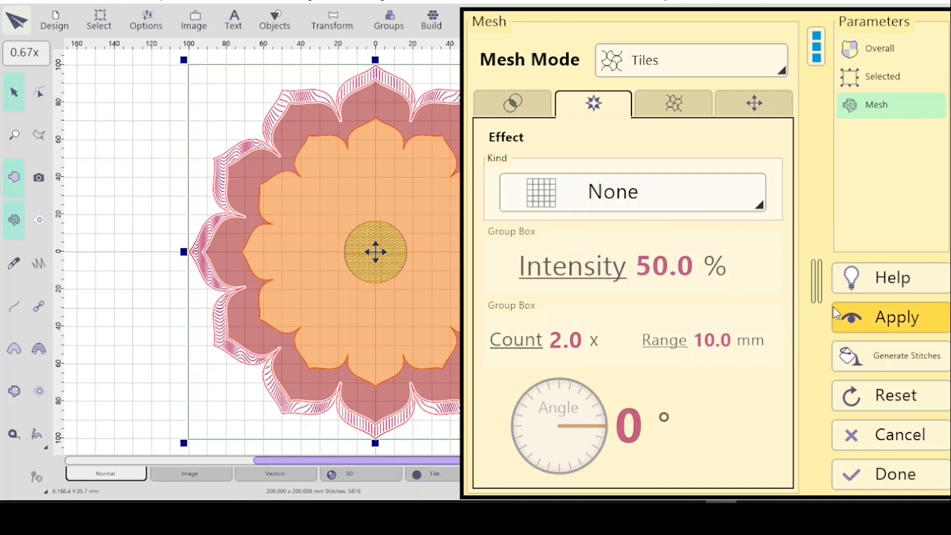
click(881, 321)
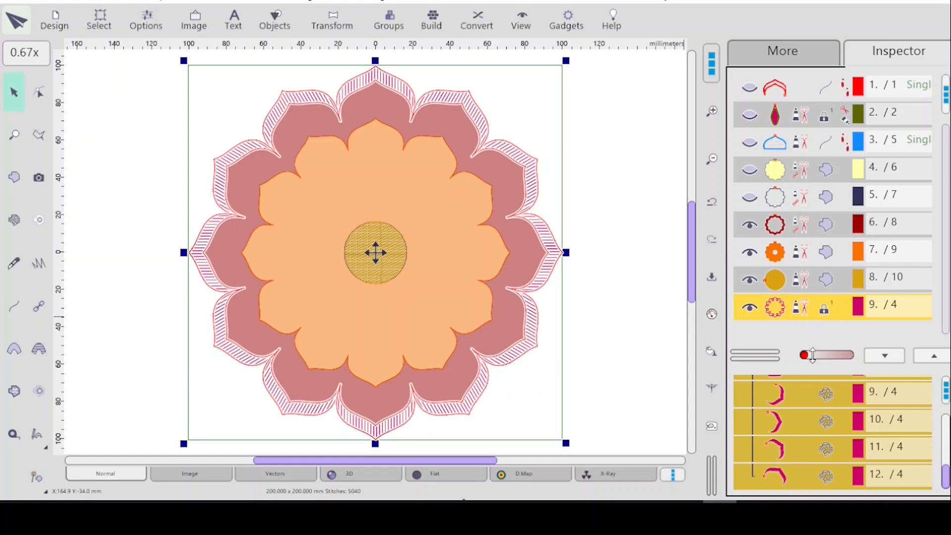
- Check the mesh transformation angle of the top petal inside the magenta group without changing it
drag(946, 480, 946, 431)
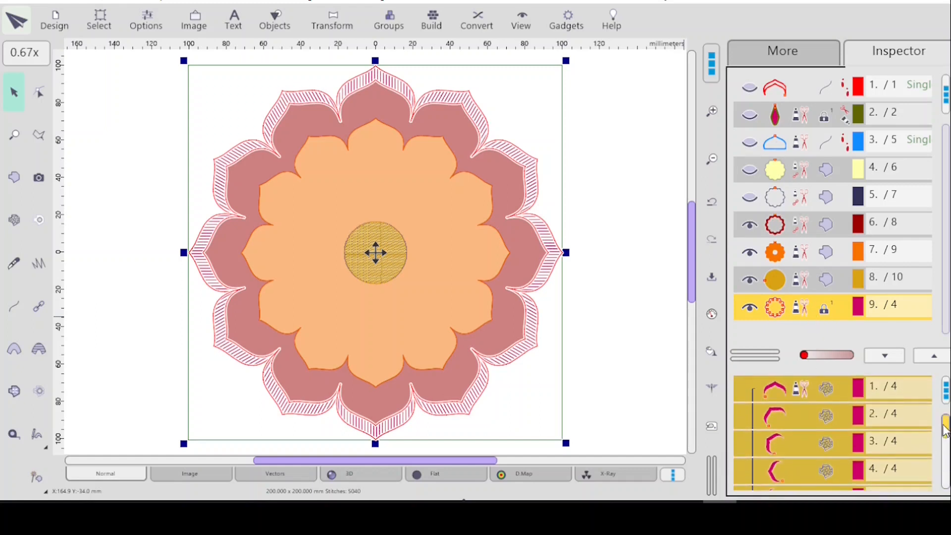
click(807, 388)
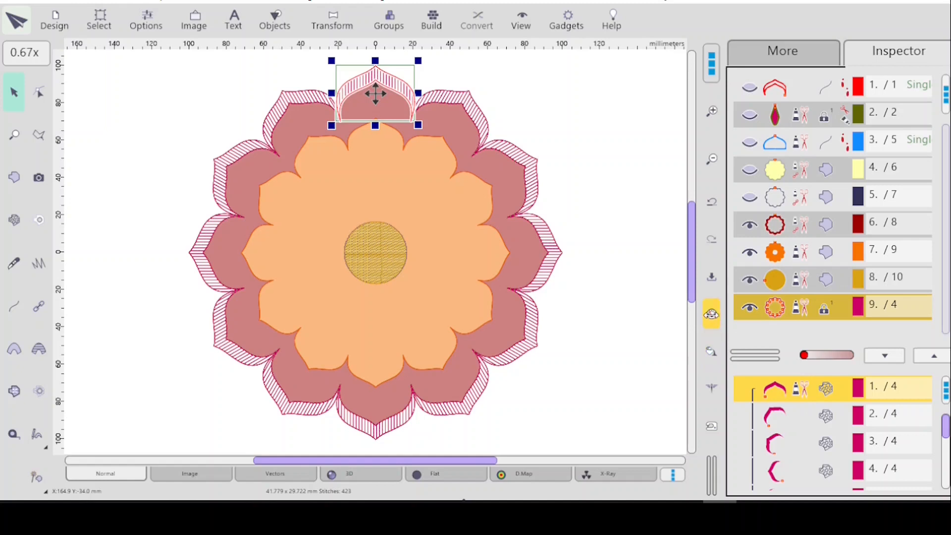
click(712, 314)
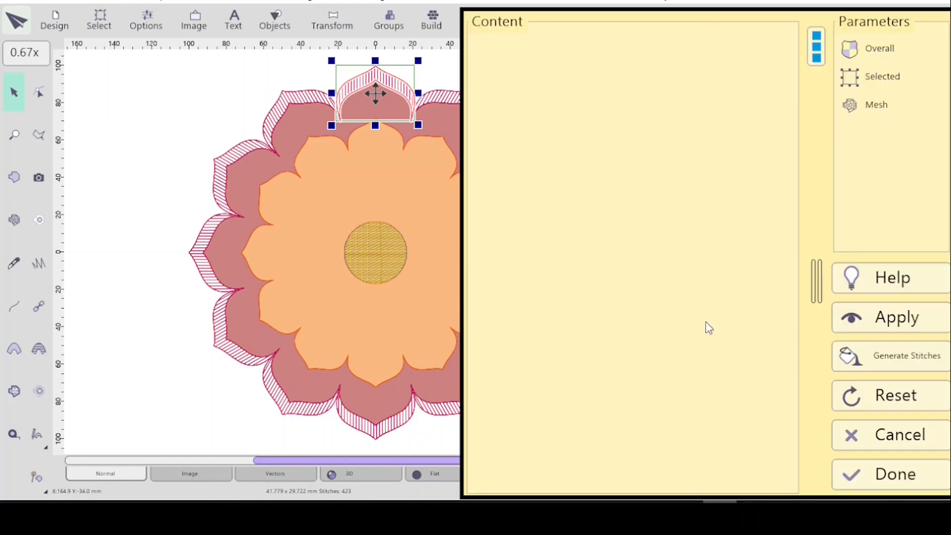
click(868, 483)
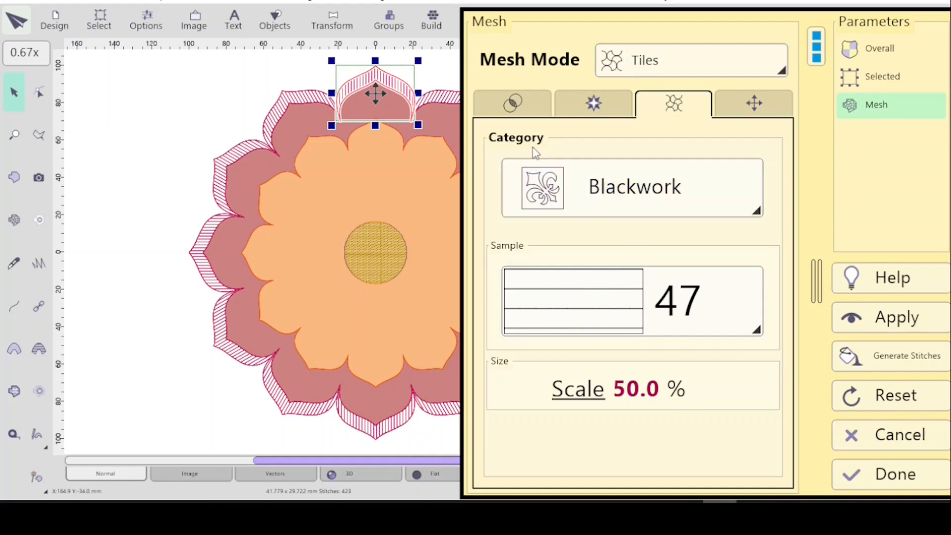
click(753, 103)
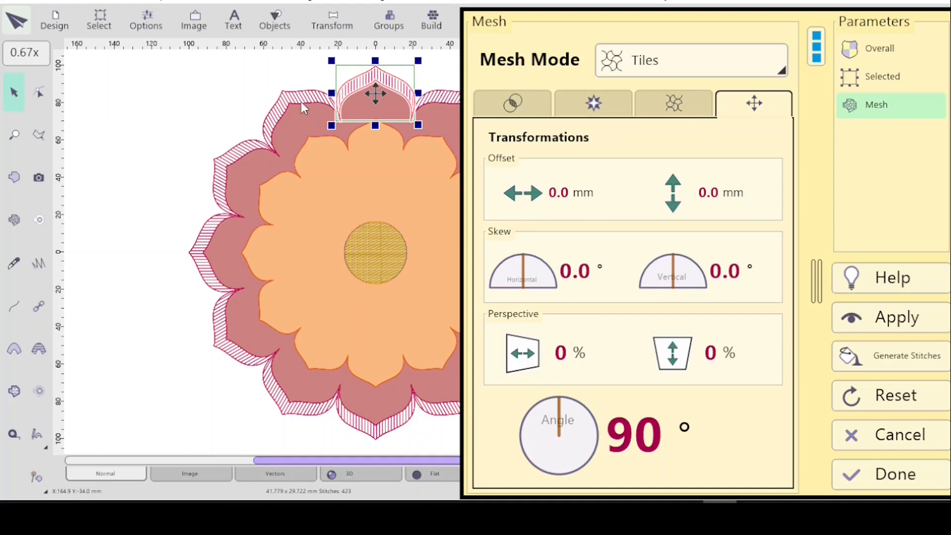
click(878, 435)
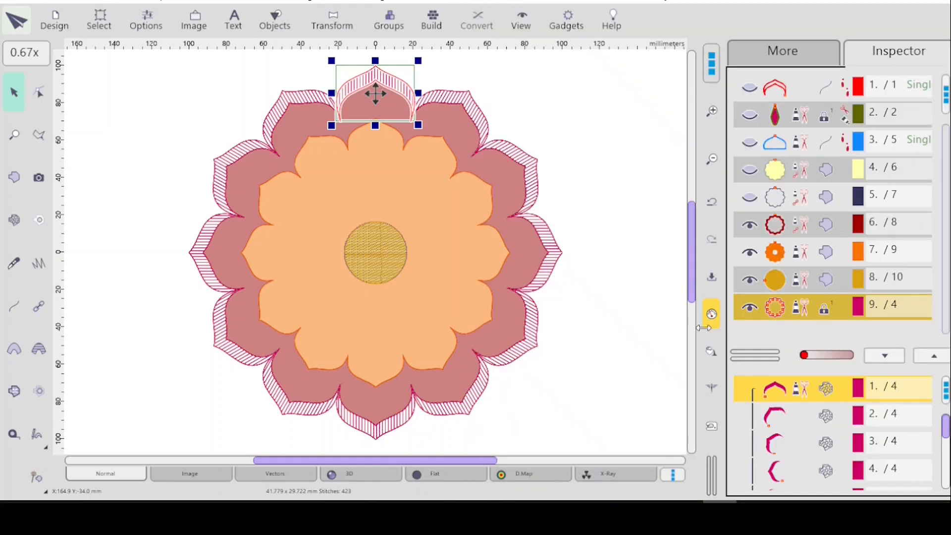
- Ungroup the ring of twelve magenta petals into separate objects
click(805, 308)
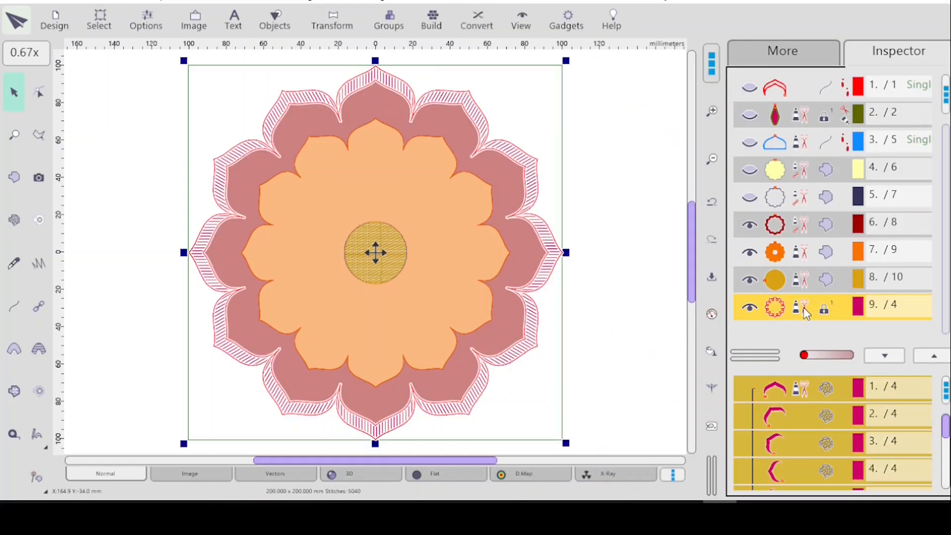
right_click(803, 308)
mouse_move(780, 325)
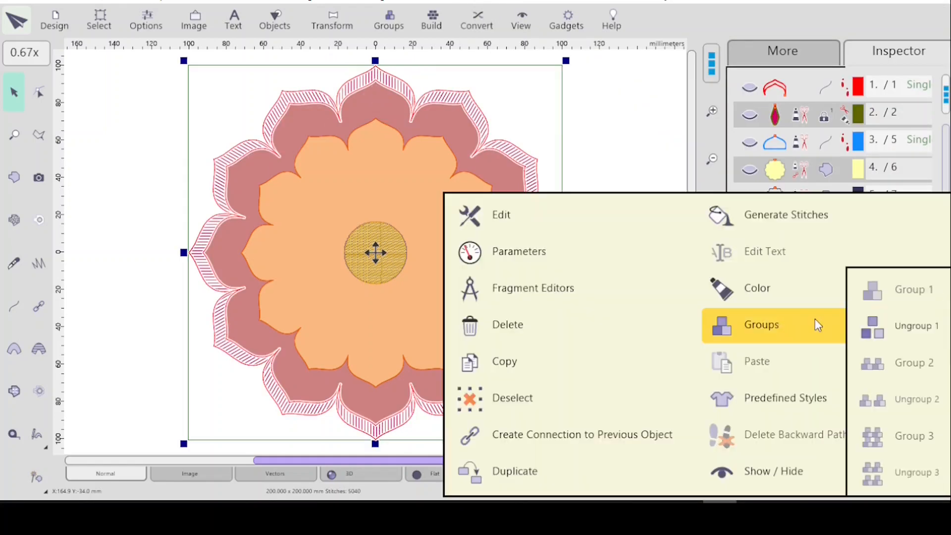
click(909, 330)
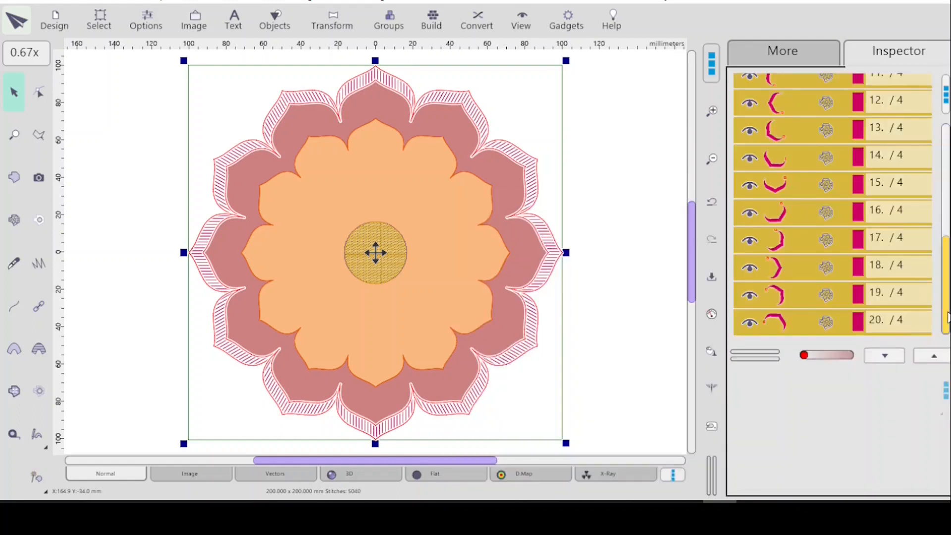
- Examine the ungrouped top petal's mesh transformation angle, leaving its parameters as they are
scroll(944, 274, up, 3)
scroll(944, 274, up, 3)
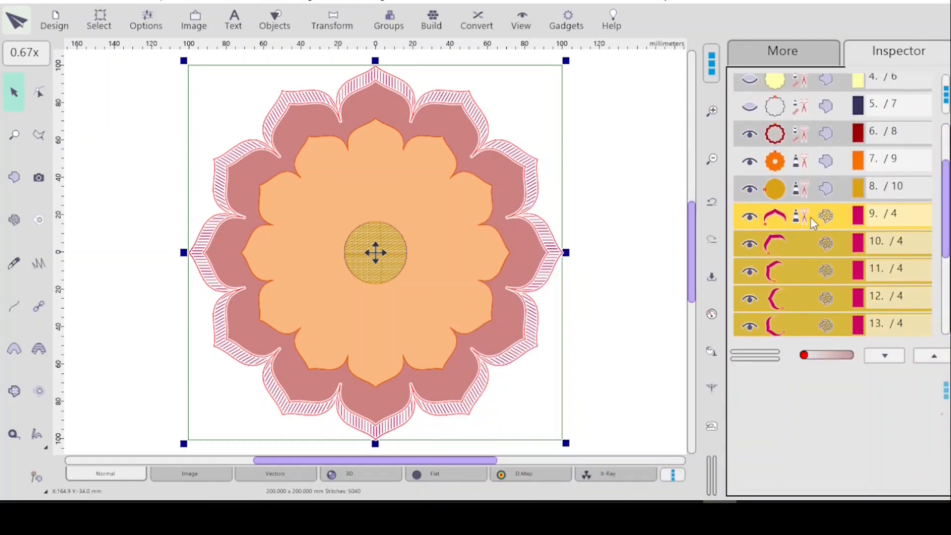
click(810, 216)
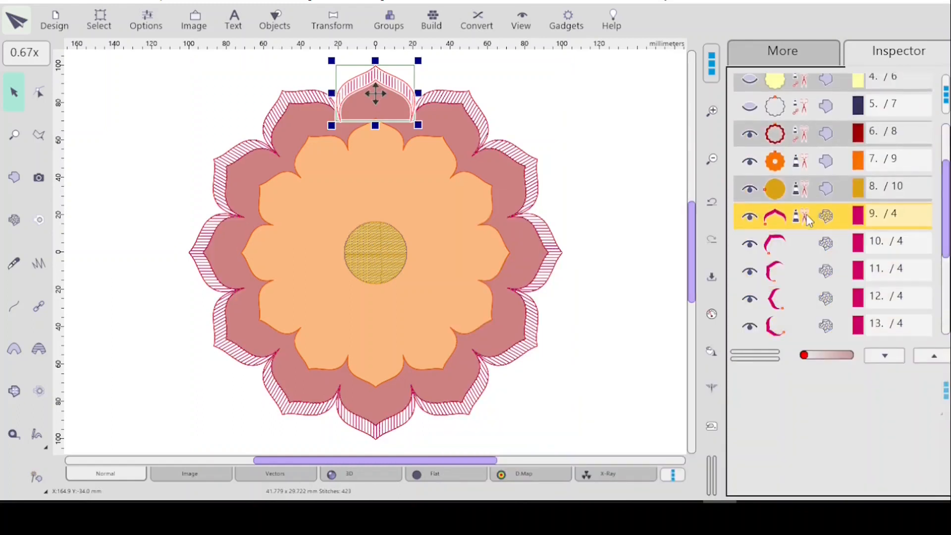
click(710, 314)
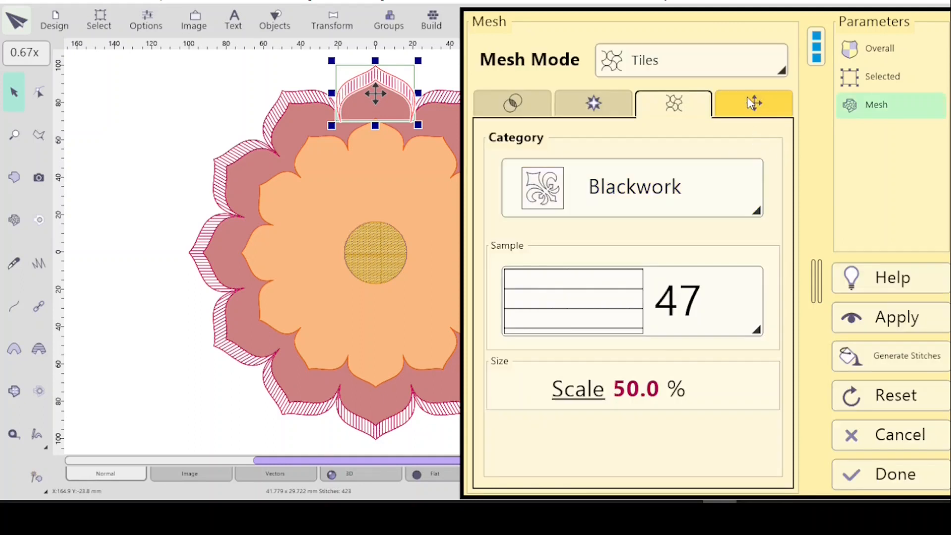
click(753, 102)
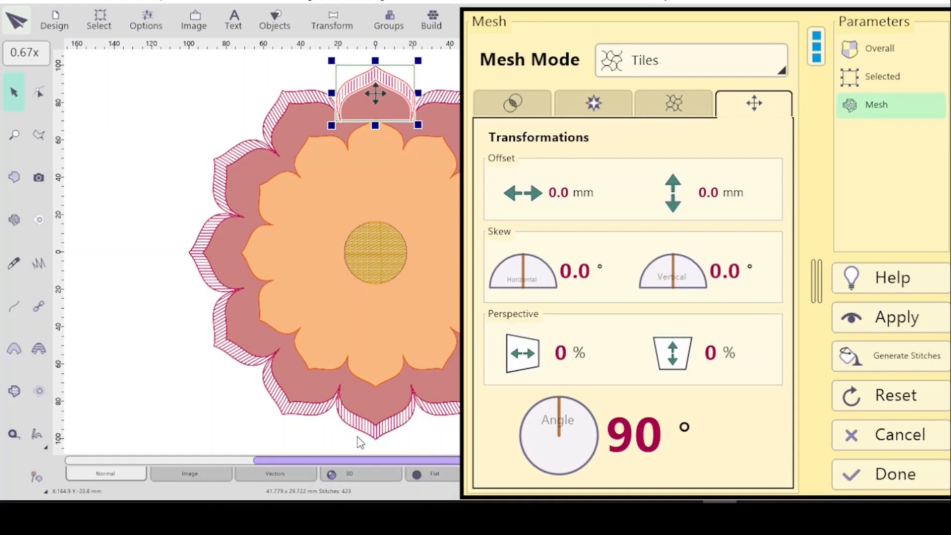
click(894, 438)
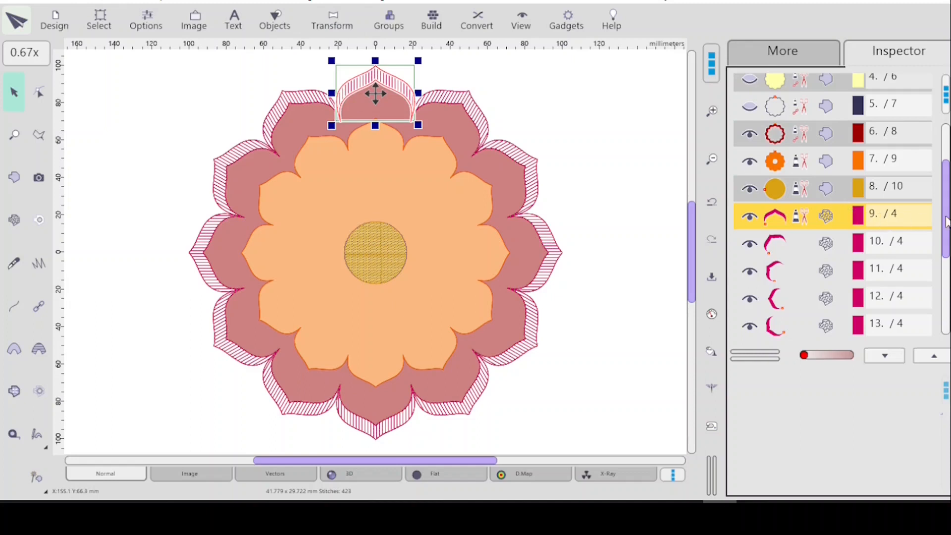
- Examine the mesh transformation angle of the petal at the very bottom of the flower, object 15
drag(946, 223, 947, 255)
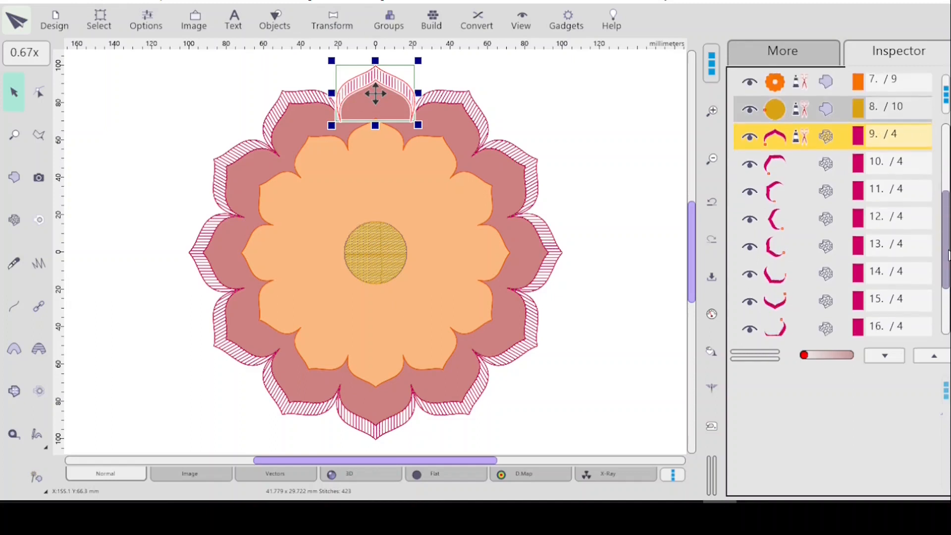
click(884, 301)
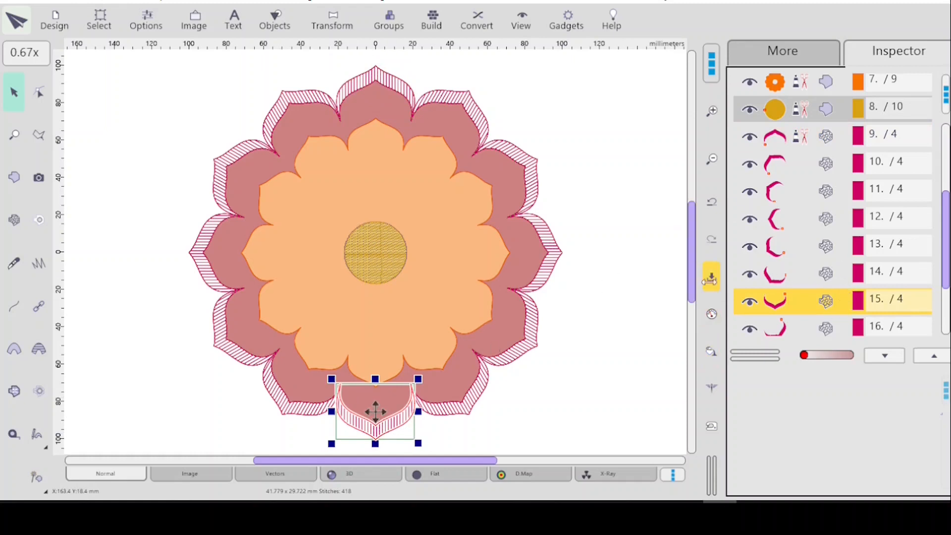
click(712, 316)
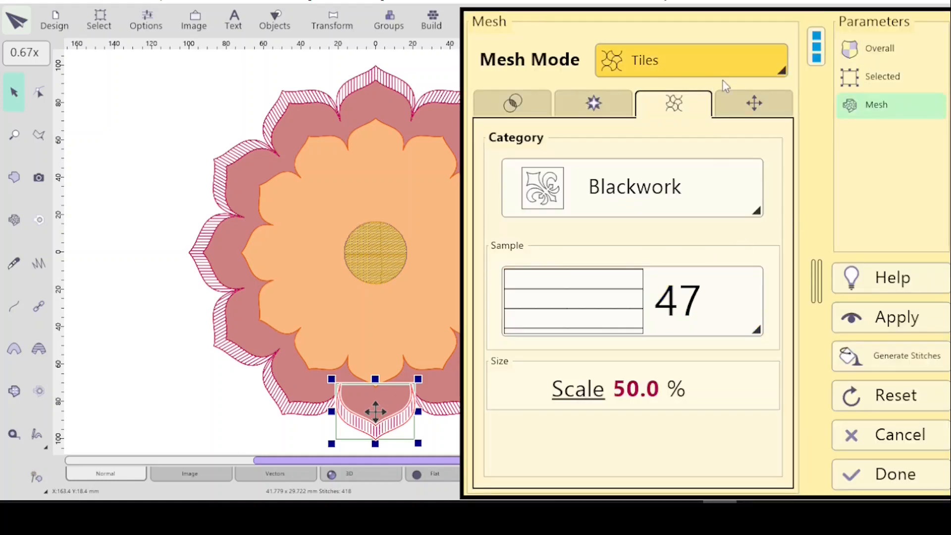
click(747, 103)
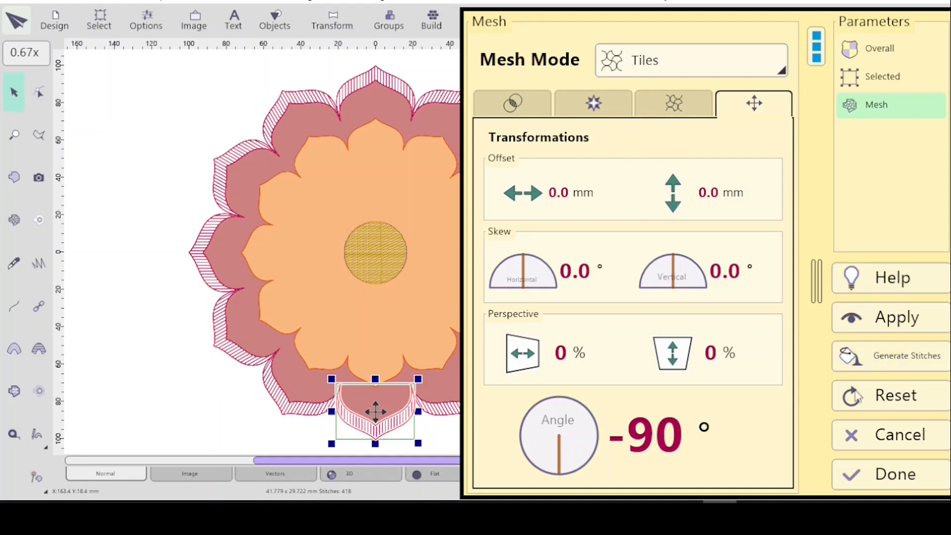
click(881, 429)
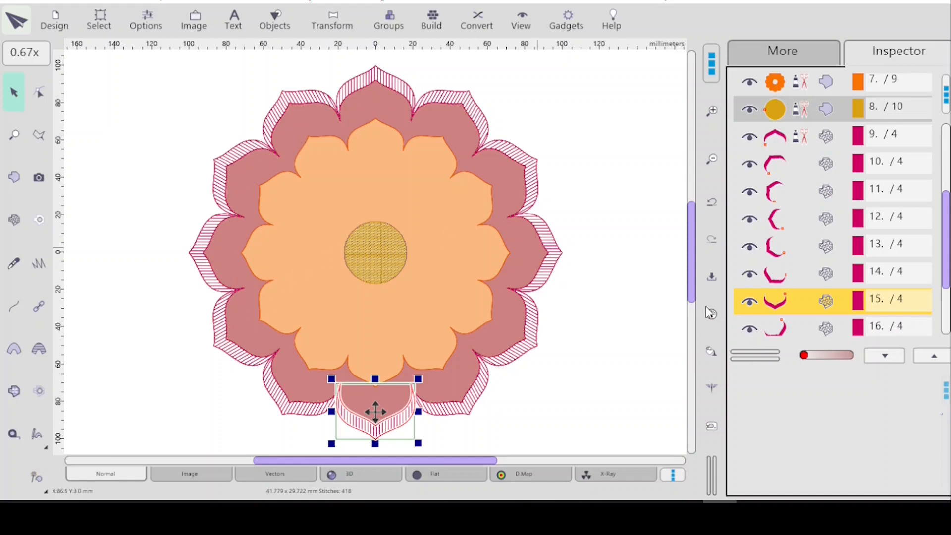
- Examine the mesh transformation angle of object 10, the petal just left of the flower's top petal
click(799, 165)
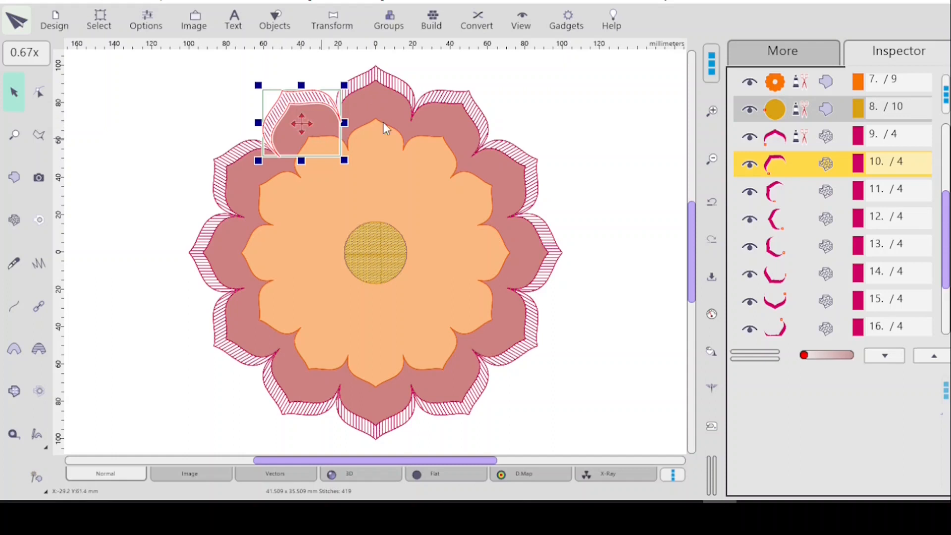
click(712, 323)
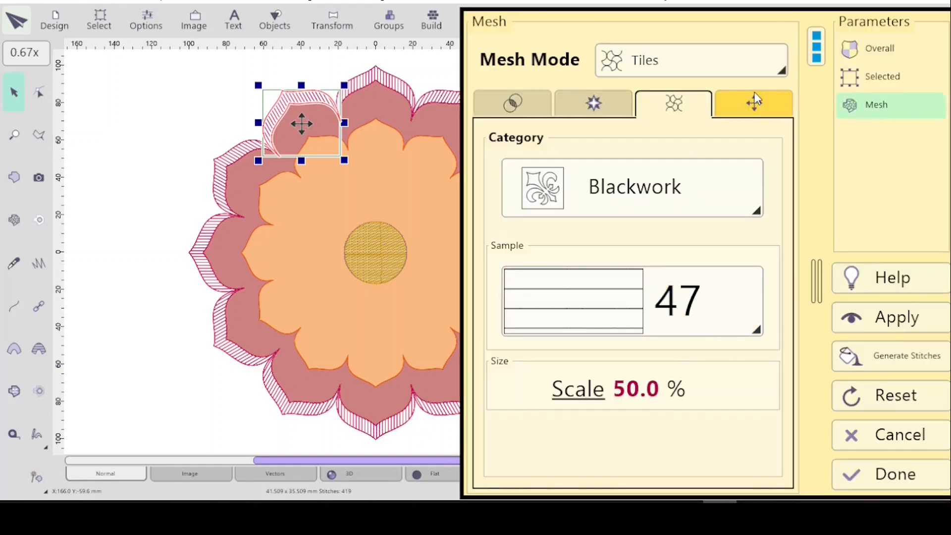
click(753, 102)
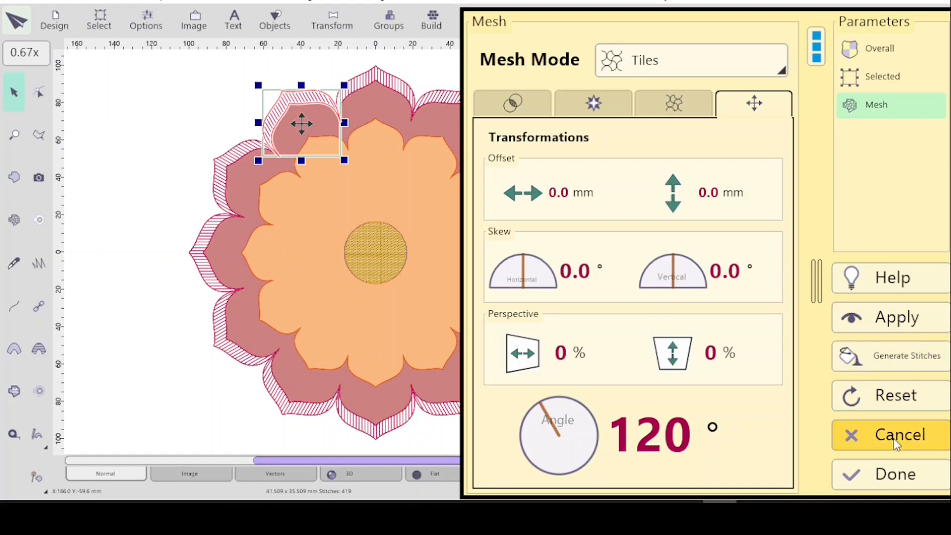
click(878, 419)
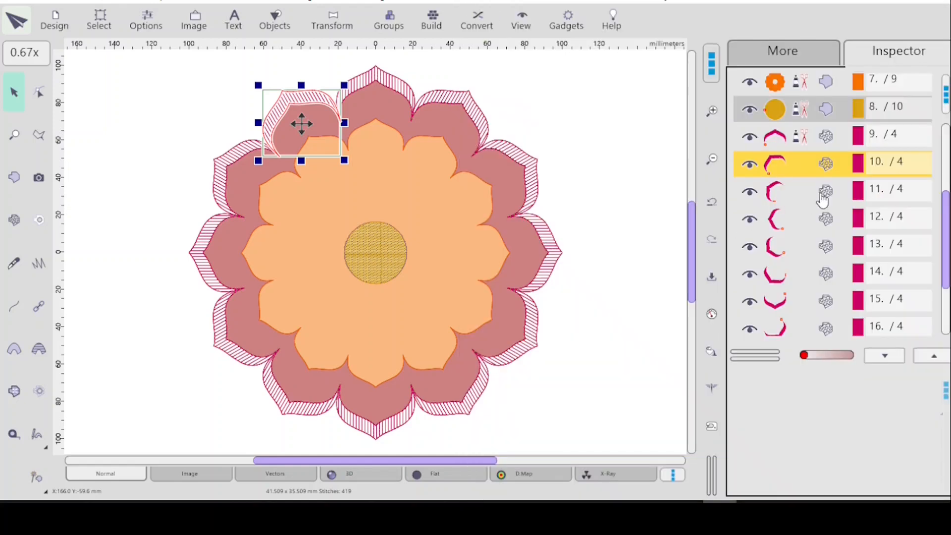
- Examine the mesh transformation angle of object 16, the petal just right of the flower's bottom petal
click(876, 333)
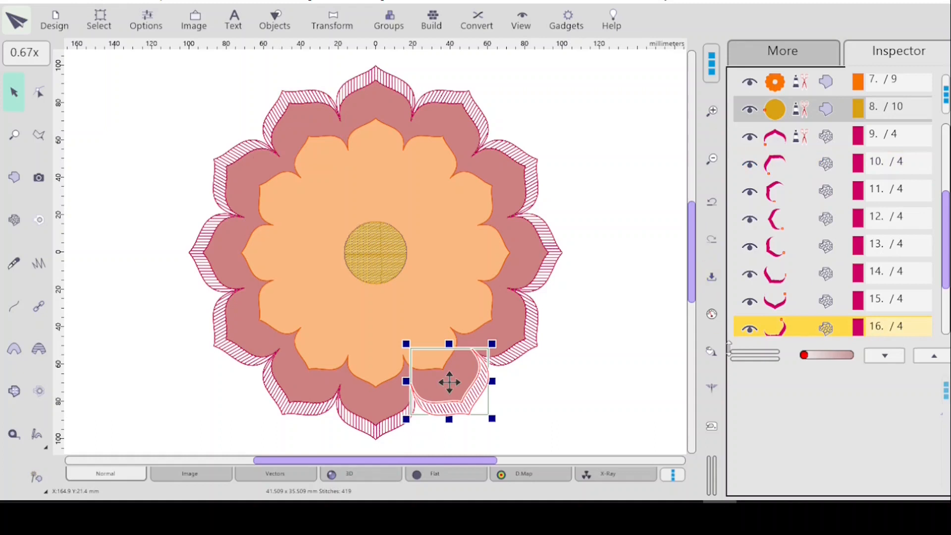
click(712, 315)
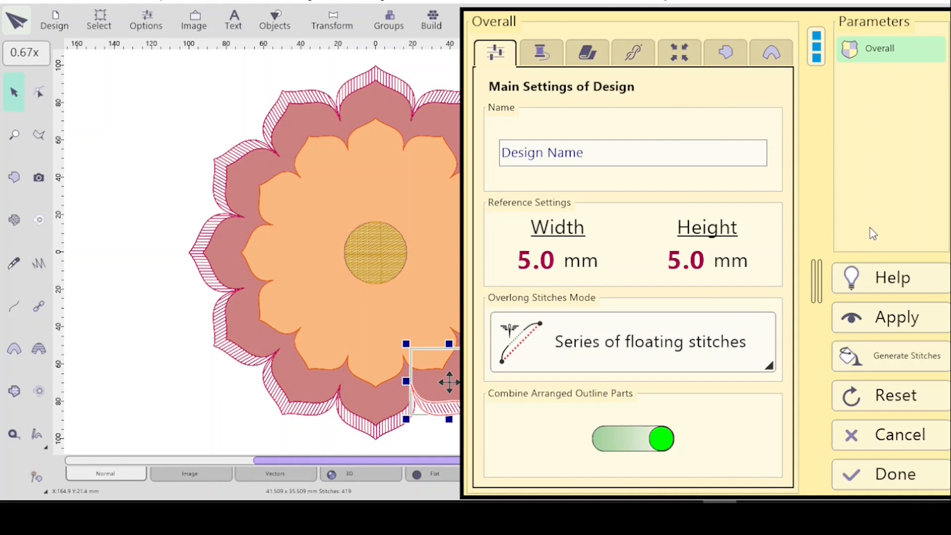
click(908, 436)
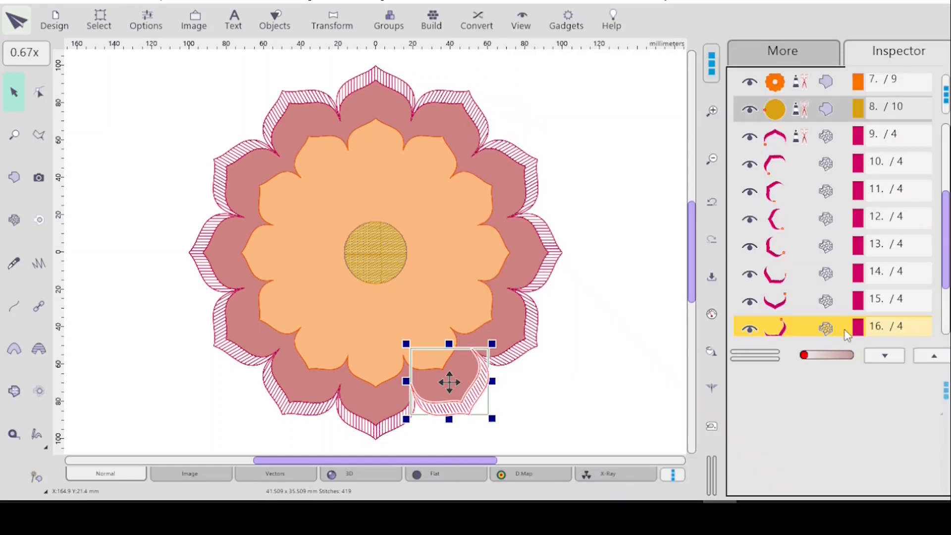
click(712, 314)
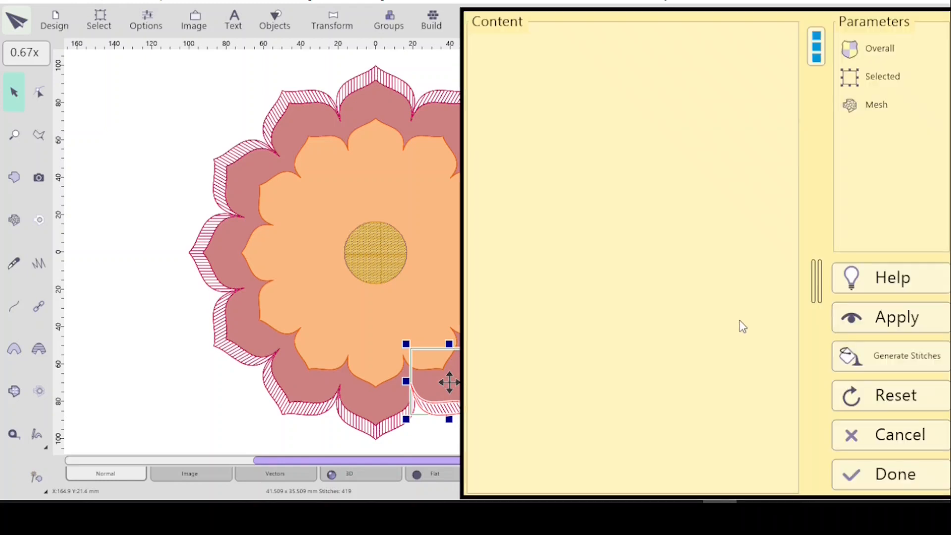
click(874, 118)
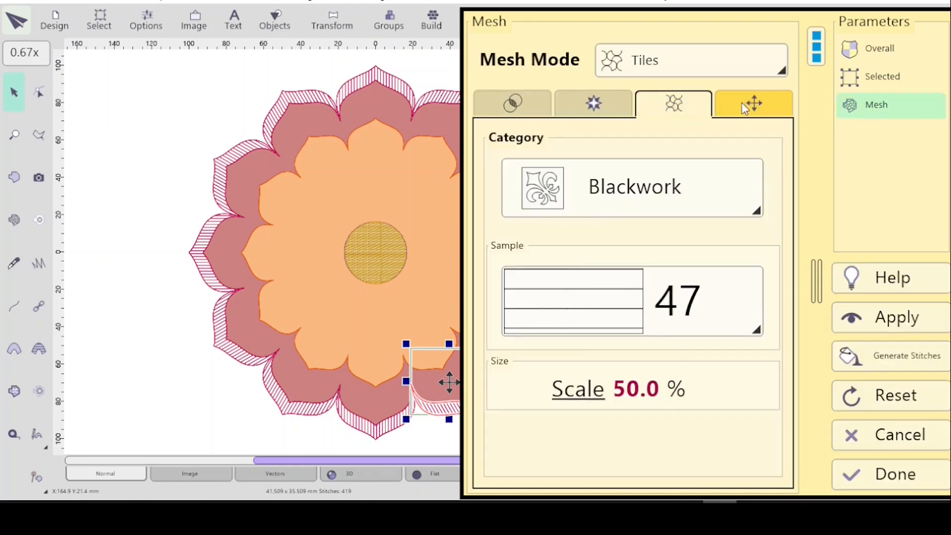
click(752, 103)
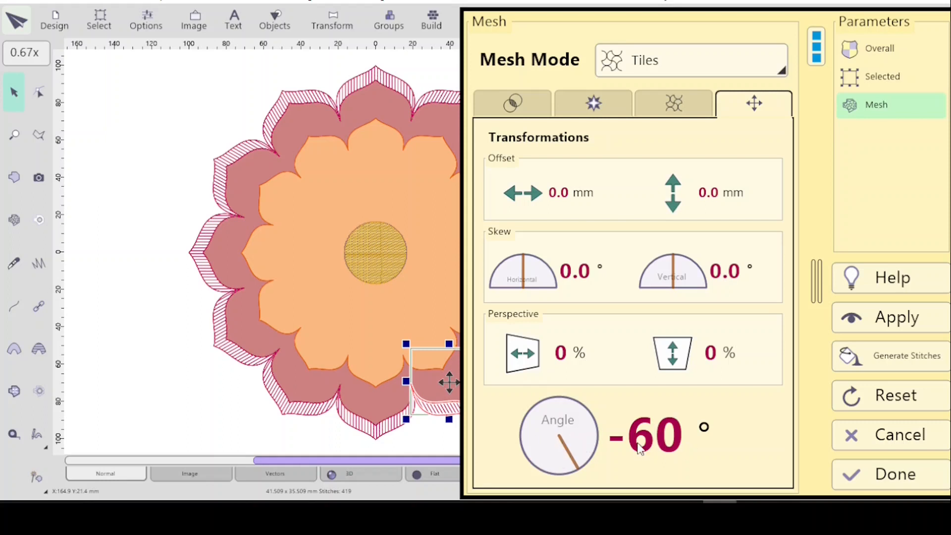
click(898, 442)
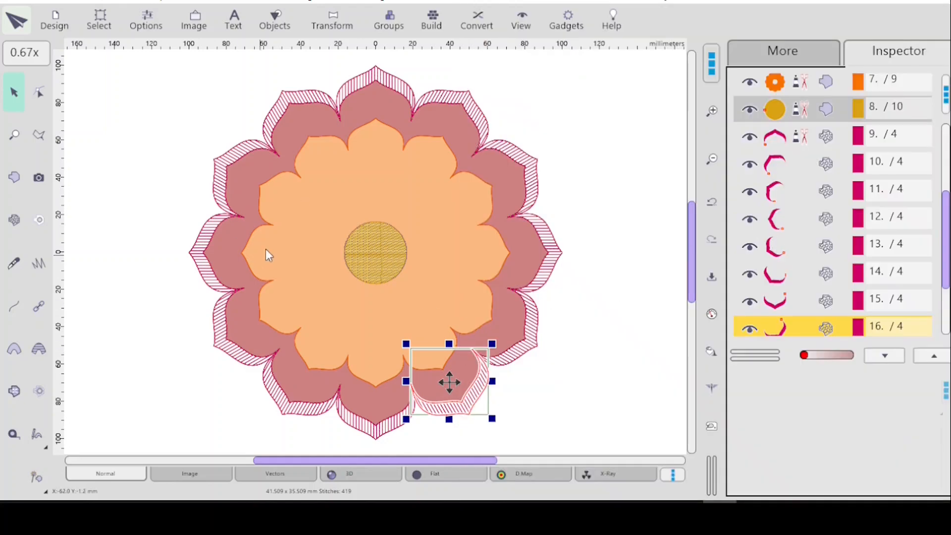
- Examine the mesh transformation angle of object 11, the upper-left petal two places from the flower's top petal
click(799, 190)
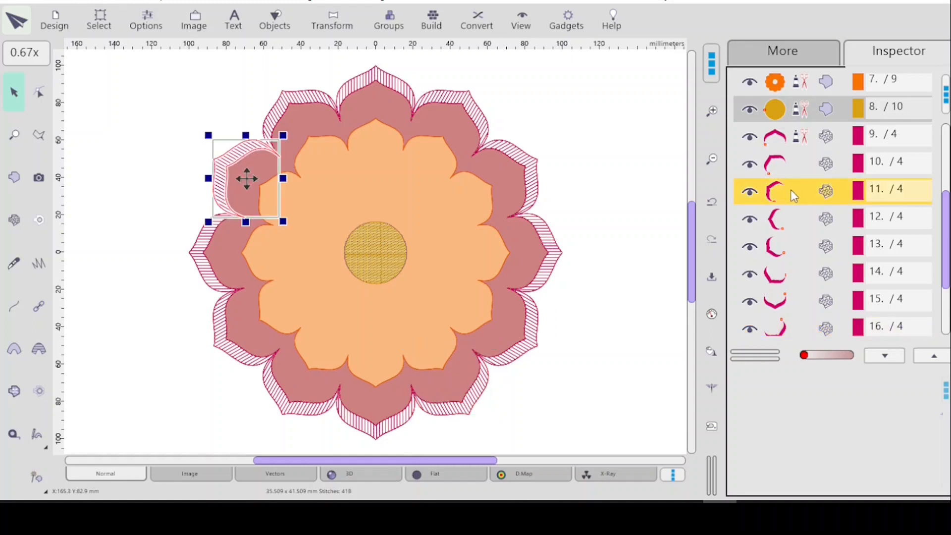
click(711, 314)
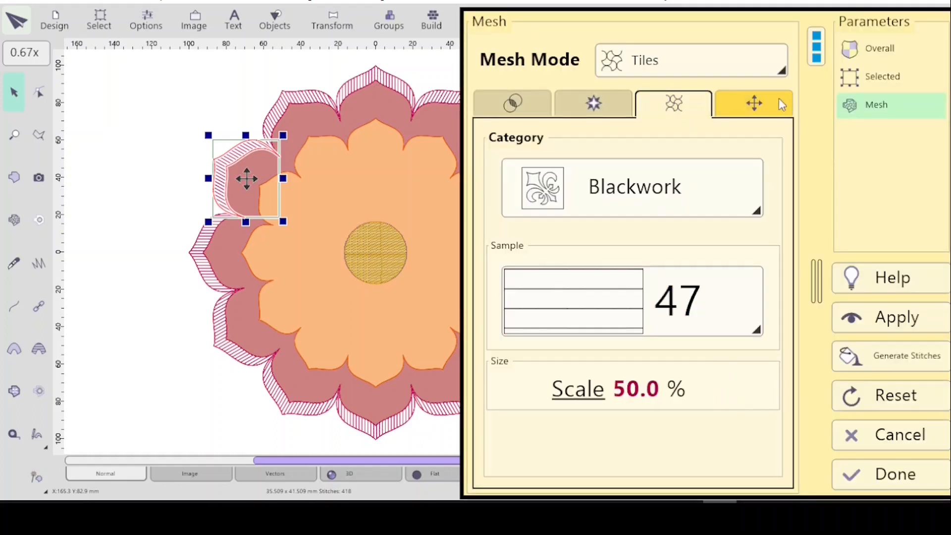
click(765, 103)
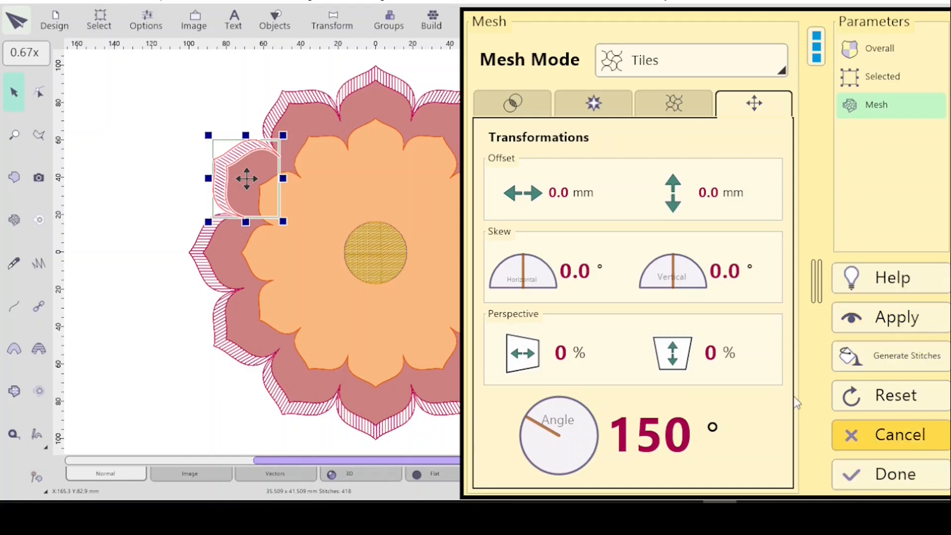
key(Escape)
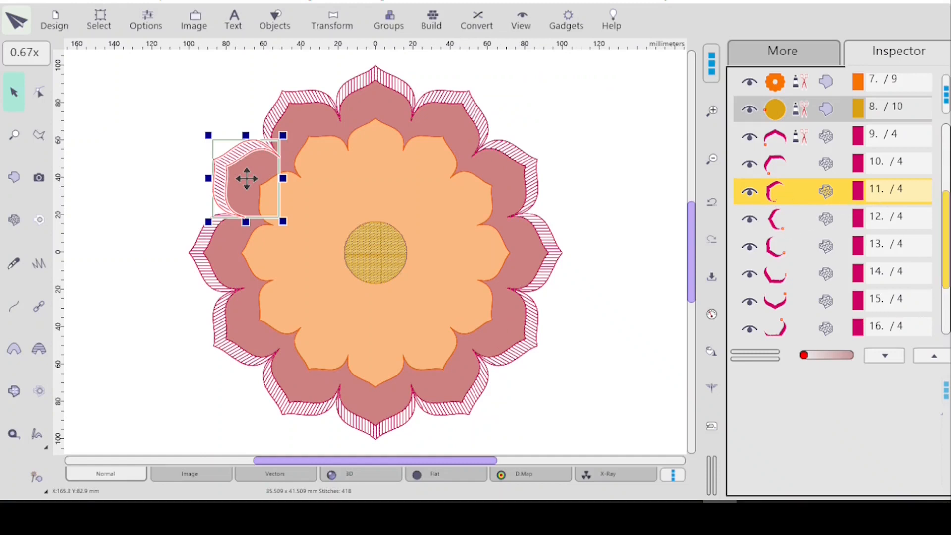
- Examine the mesh transformation angle of object 17, the lower-right petal two places from the flower's bottom petal
scroll(889, 272, down, 1)
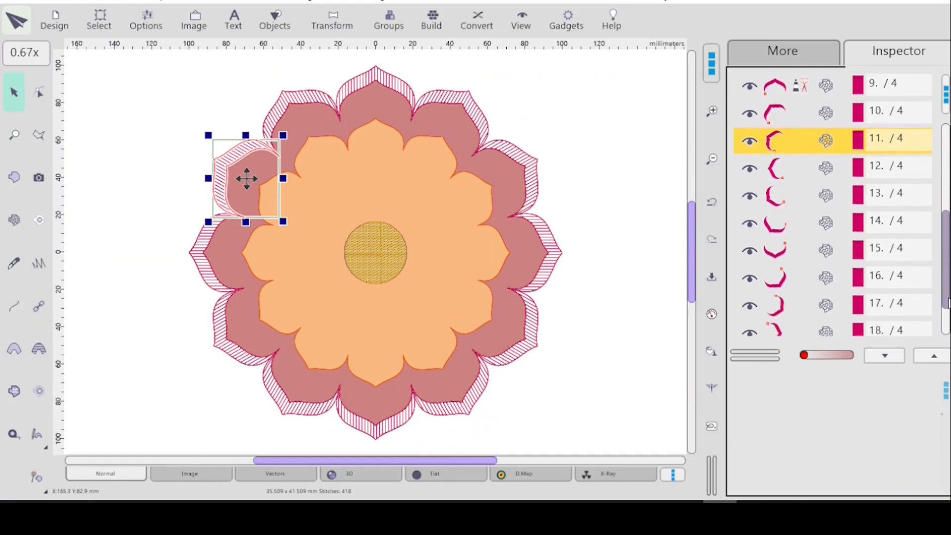
click(884, 300)
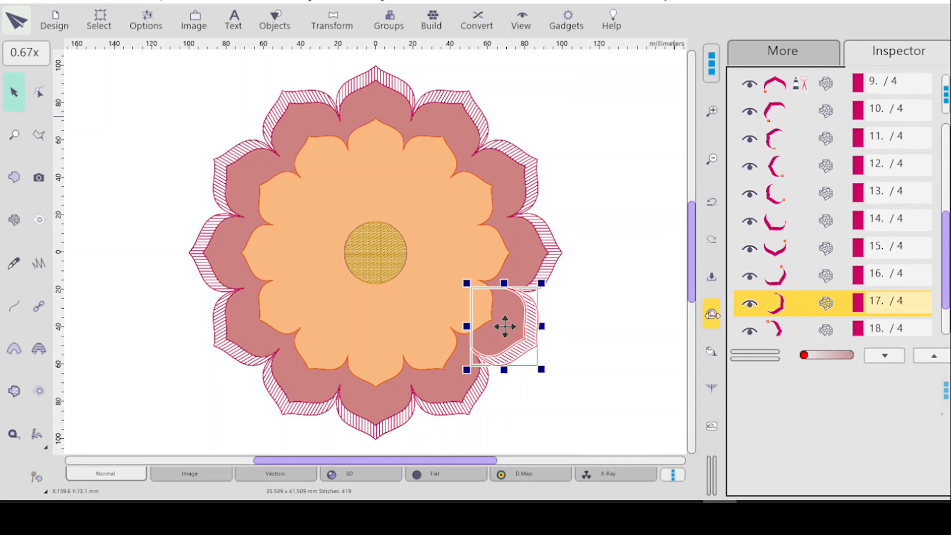
click(712, 315)
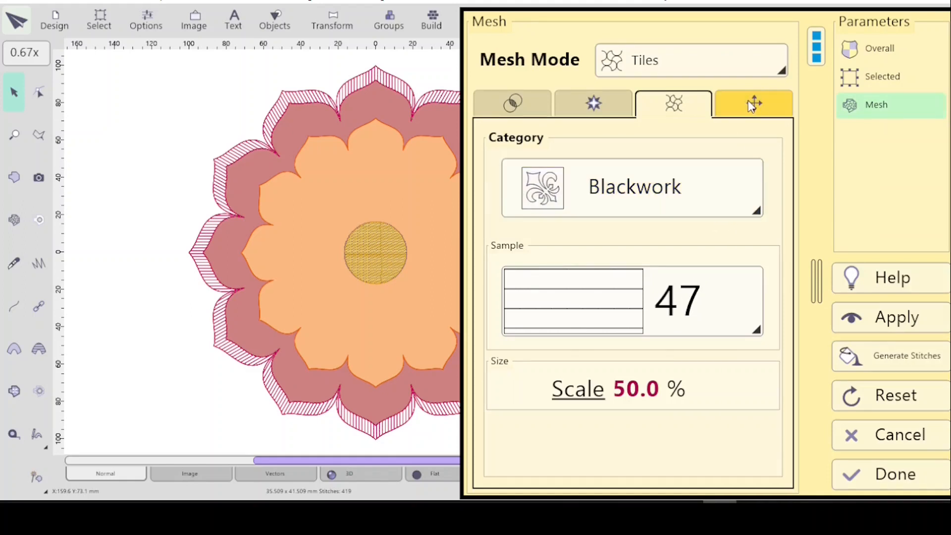
click(748, 100)
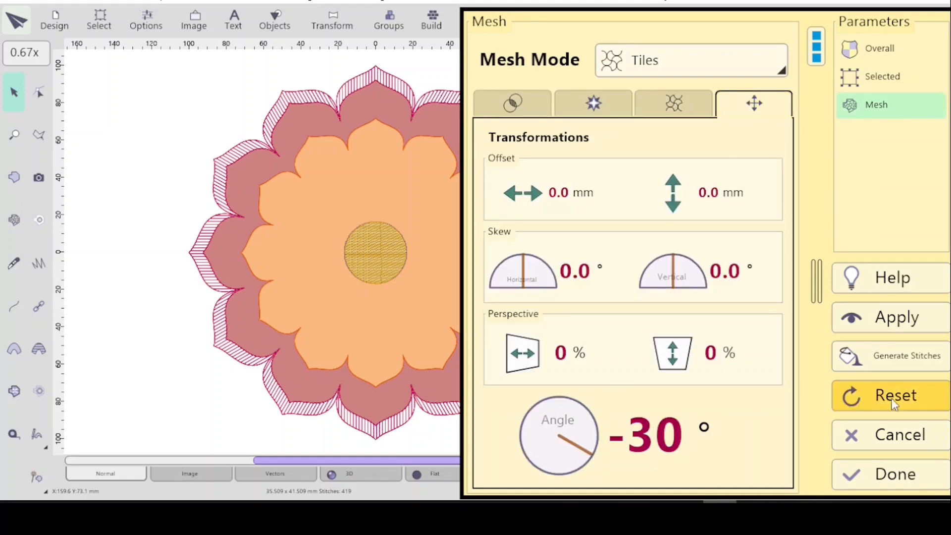
click(898, 438)
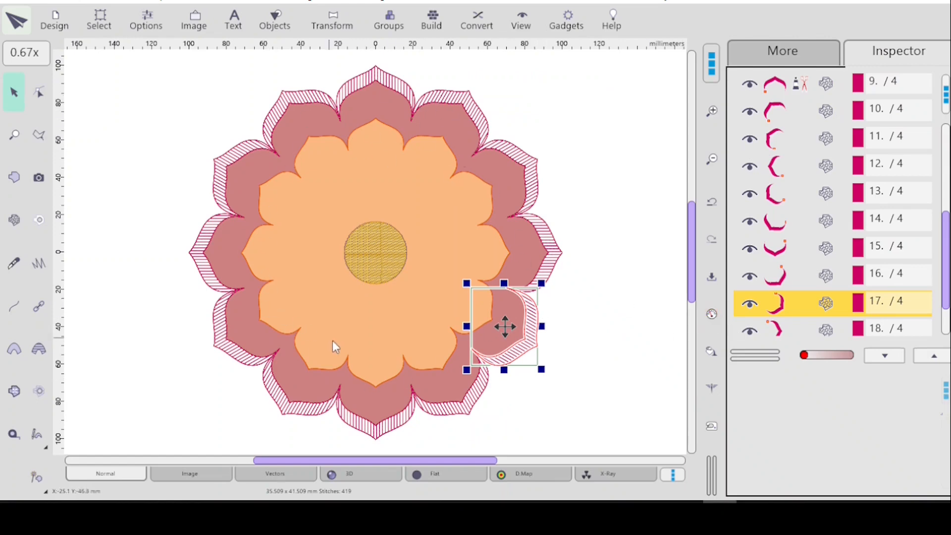
- Examine the flip and rotate options, including Apply Rotation to Fill Stitches, leaving them as they are
click(331, 22)
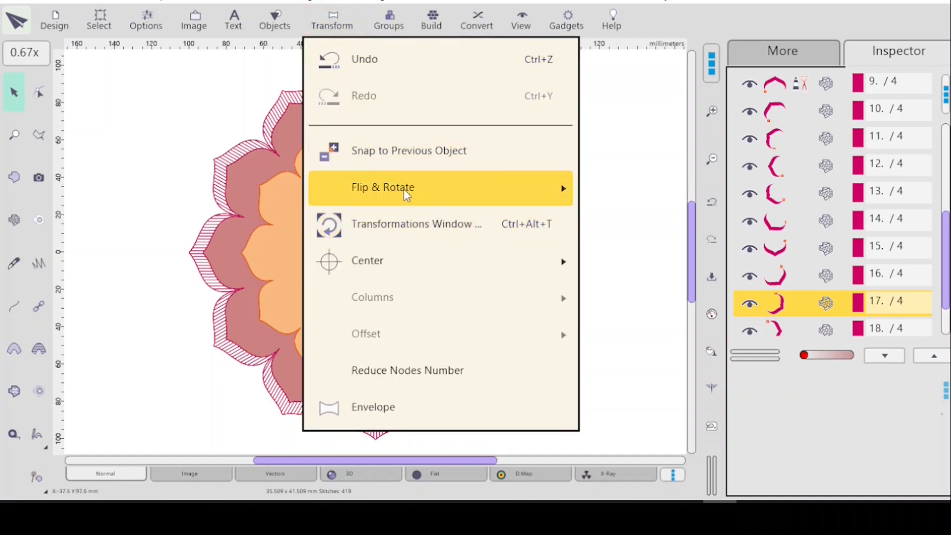
mouse_move(422, 187)
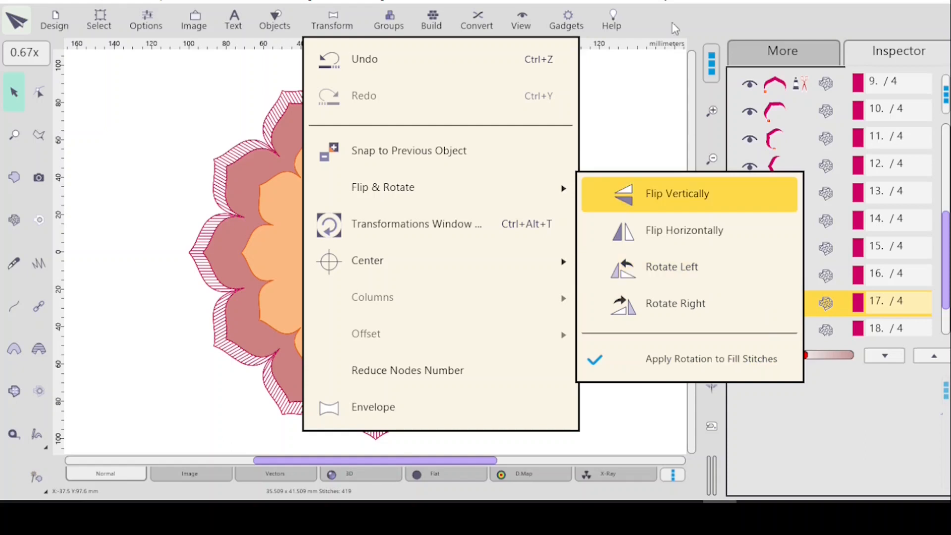
click(701, 12)
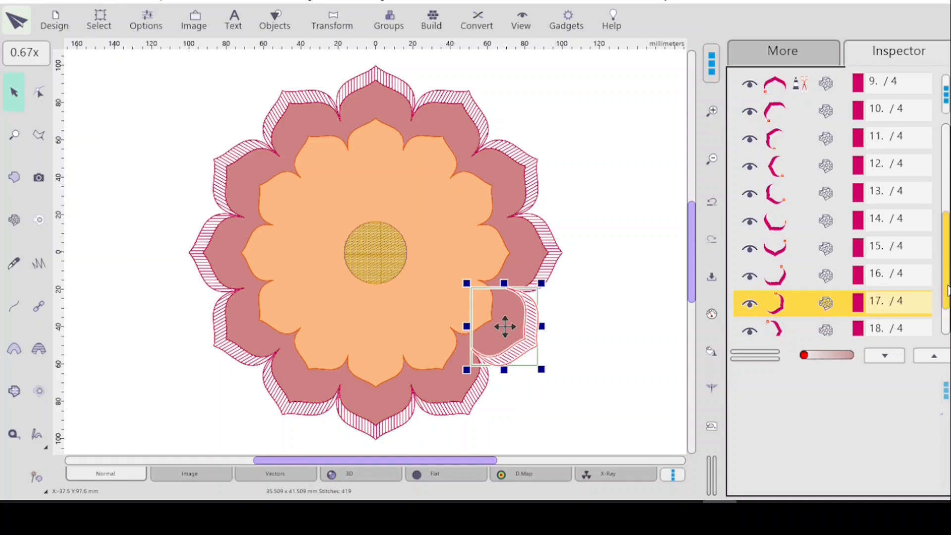
- Group the twelve magenta outer petals, objects 9 to 20, with Group 1
scroll(948, 291, up, 3)
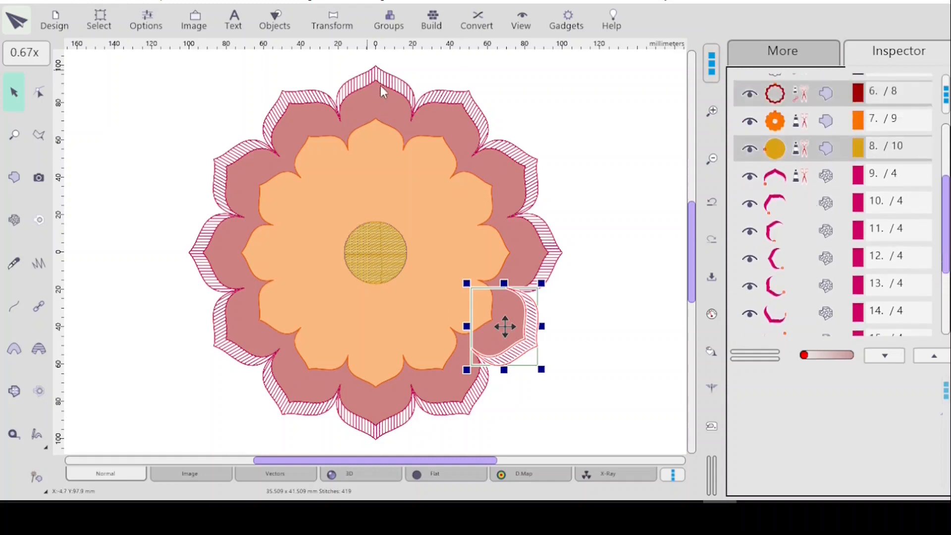
click(818, 183)
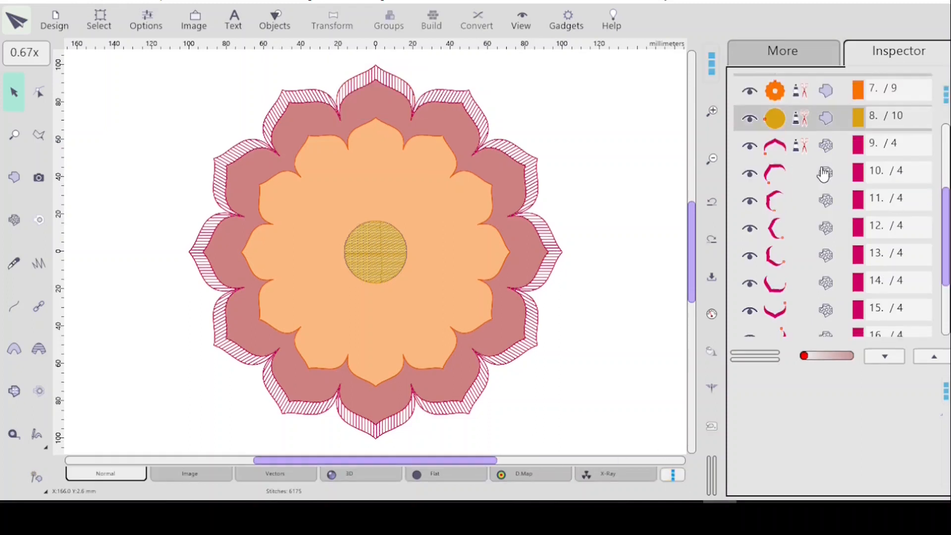
click(815, 150)
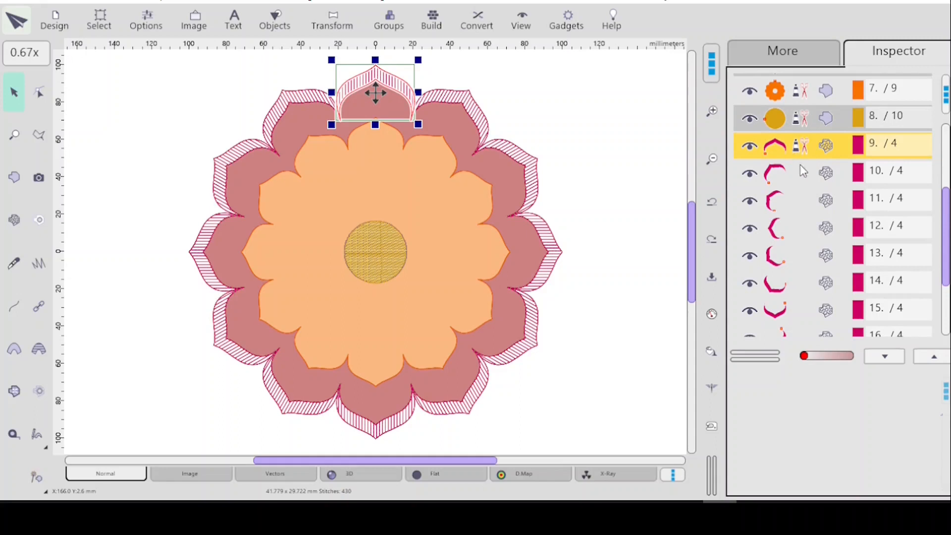
scroll(803, 238, down, 5)
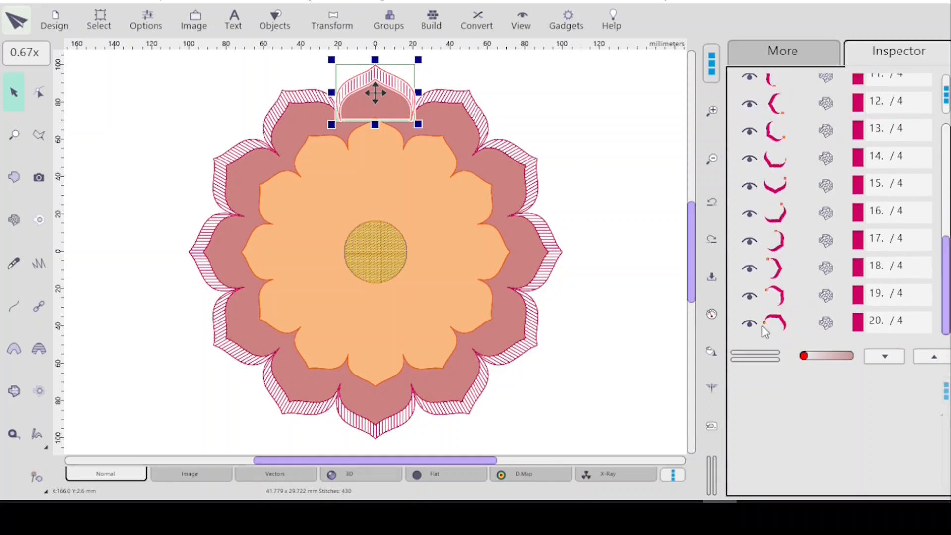
shift+click(808, 322)
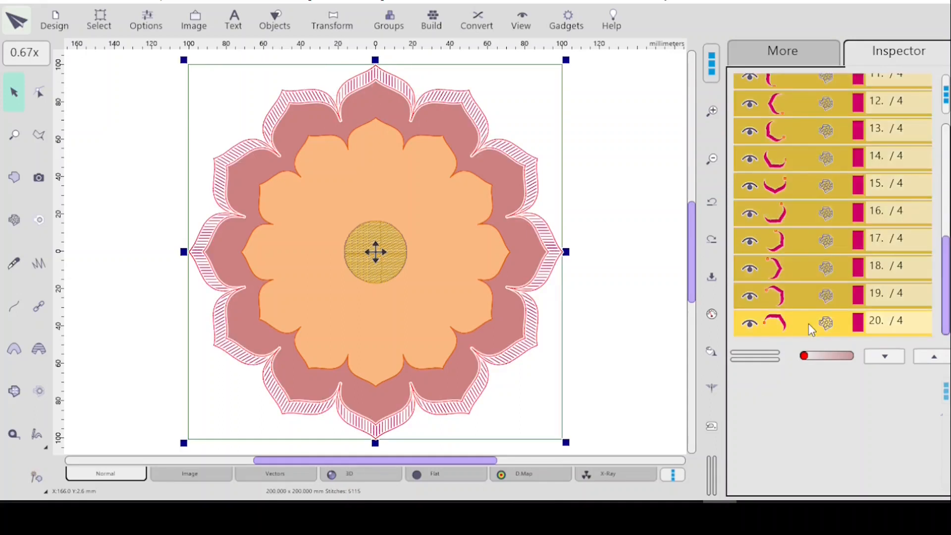
right_click(782, 242)
mouse_move(771, 325)
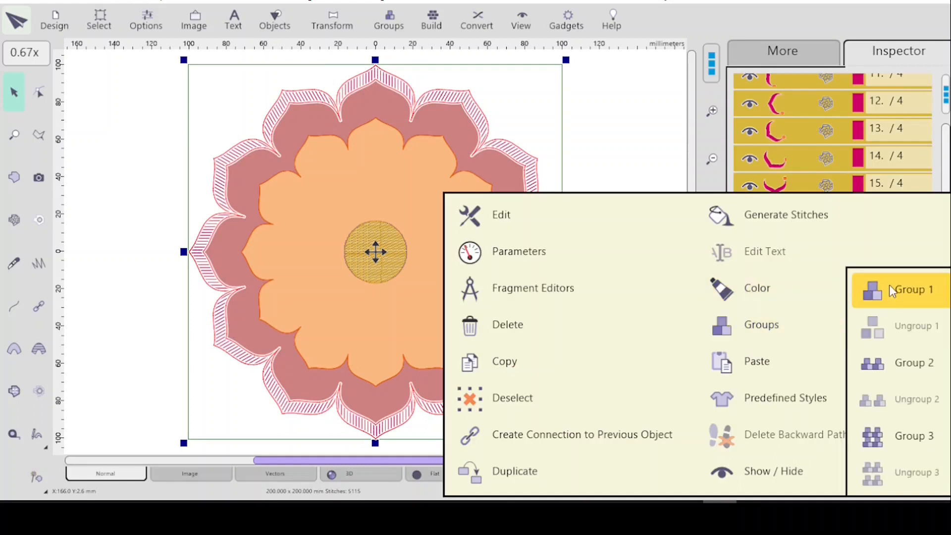
click(876, 287)
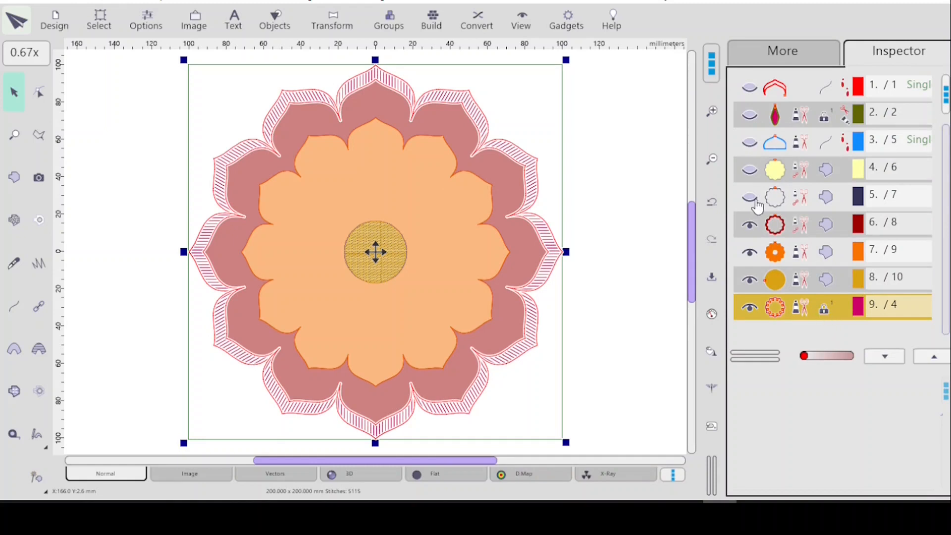
- Reorder the objects so the dark blue ring precedes the pale yellow shape and the magenta petal group precedes the dark red ring
click(813, 202)
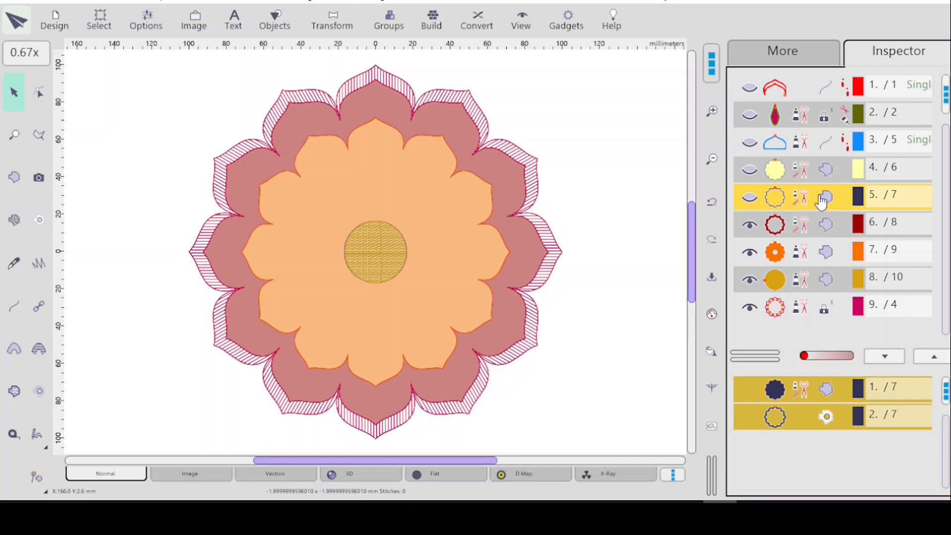
right_click(827, 169)
click(845, 188)
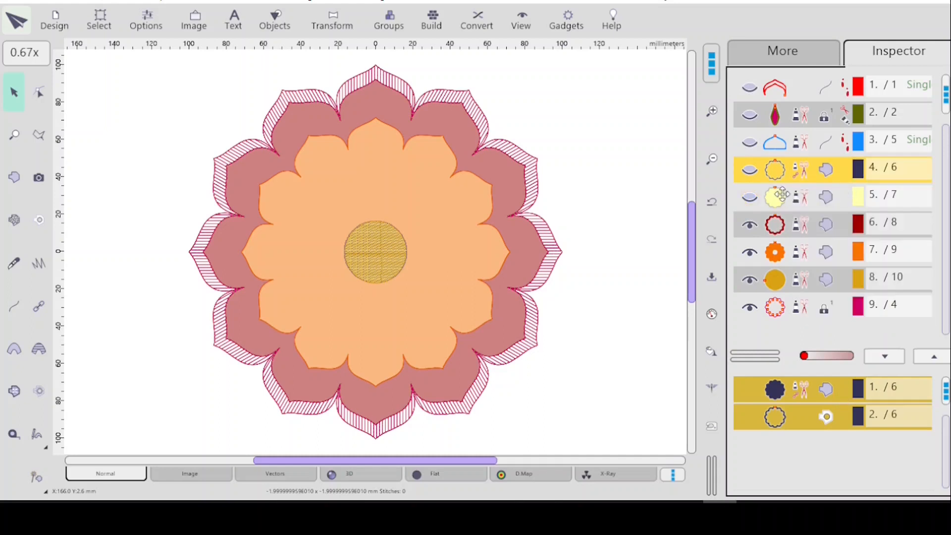
click(816, 309)
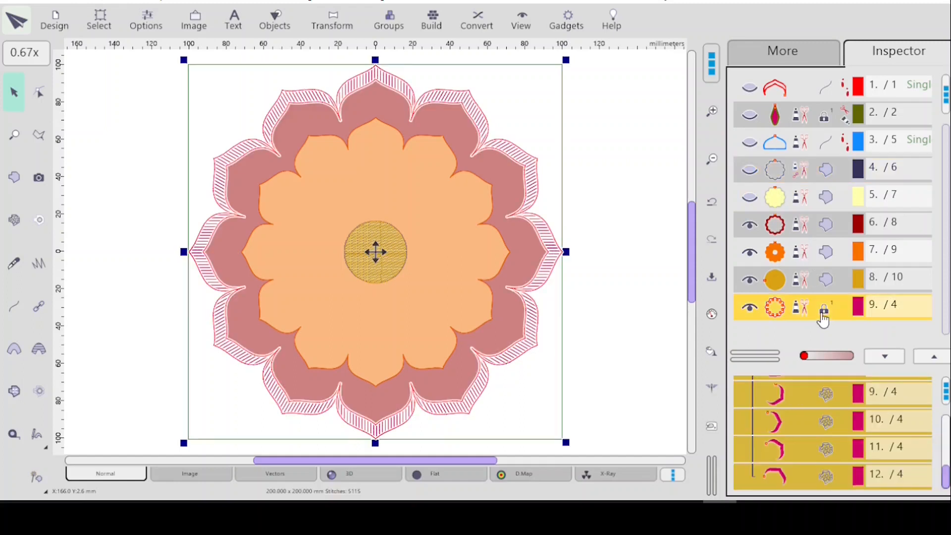
right_click(815, 202)
click(848, 262)
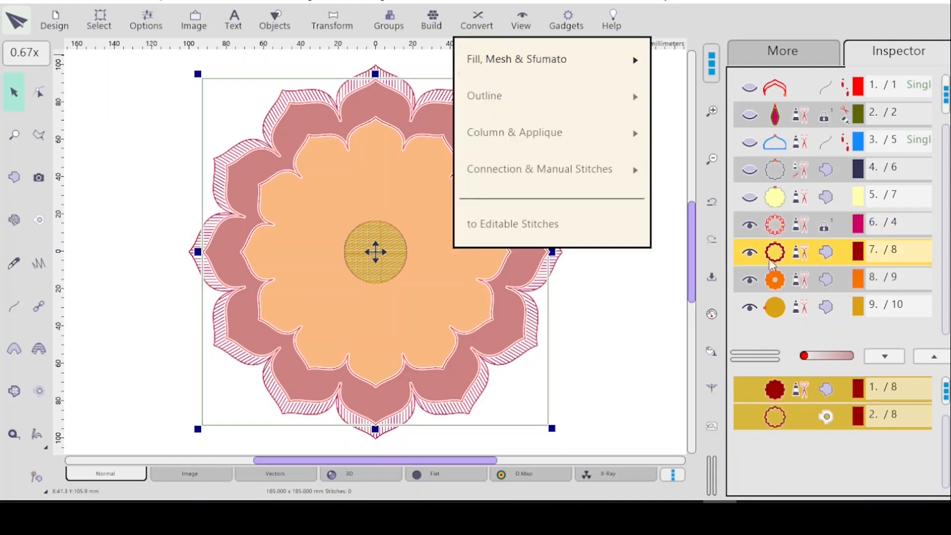
- Convert the dark red ring, the orange scalloped shape and the gold centre circle from fill to mesh
click(801, 259)
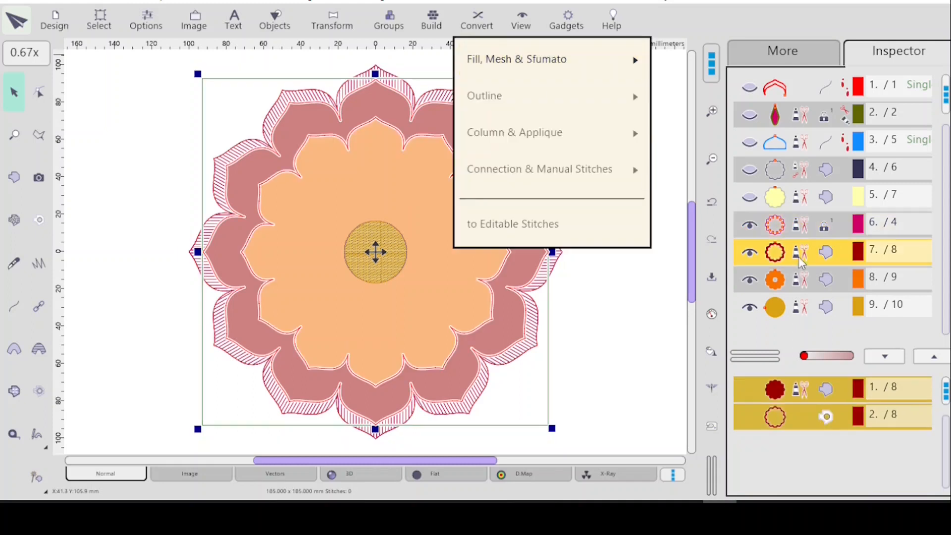
click(670, 134)
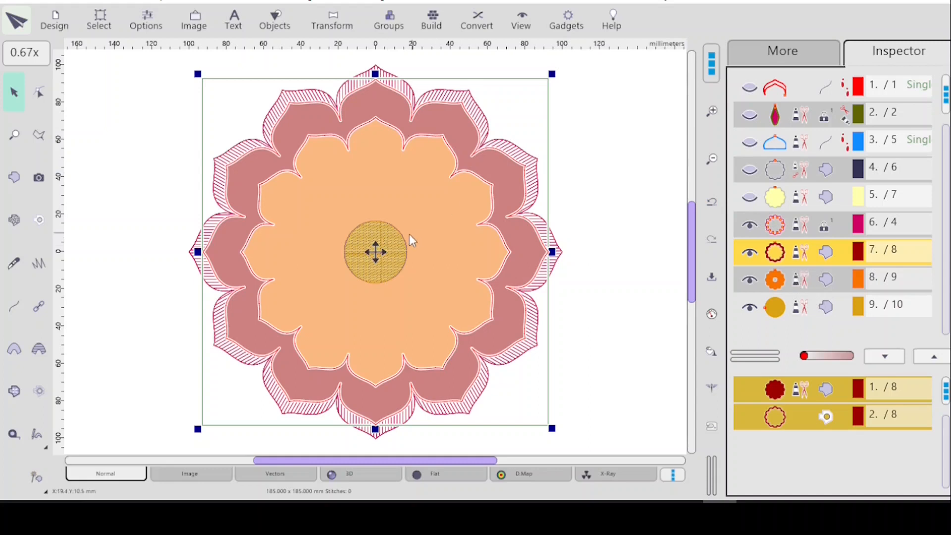
click(789, 123)
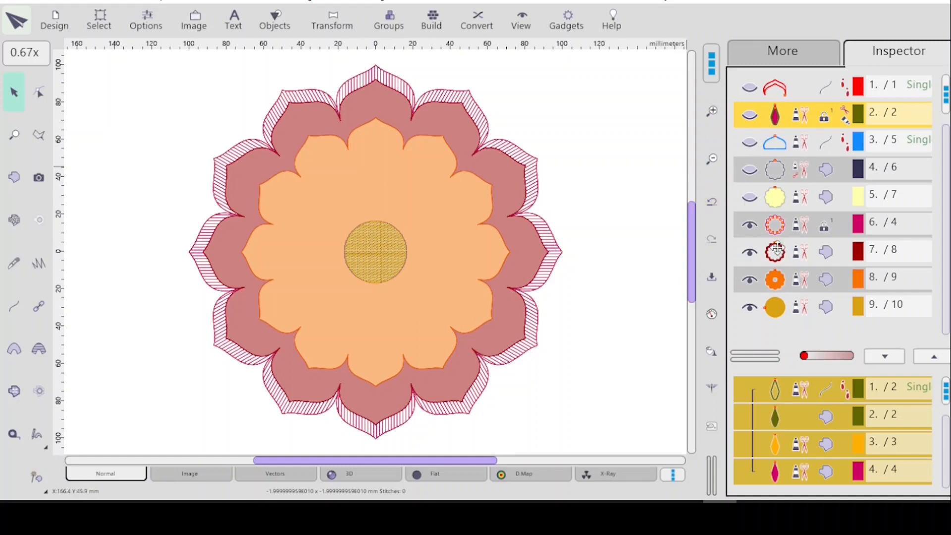
click(807, 252)
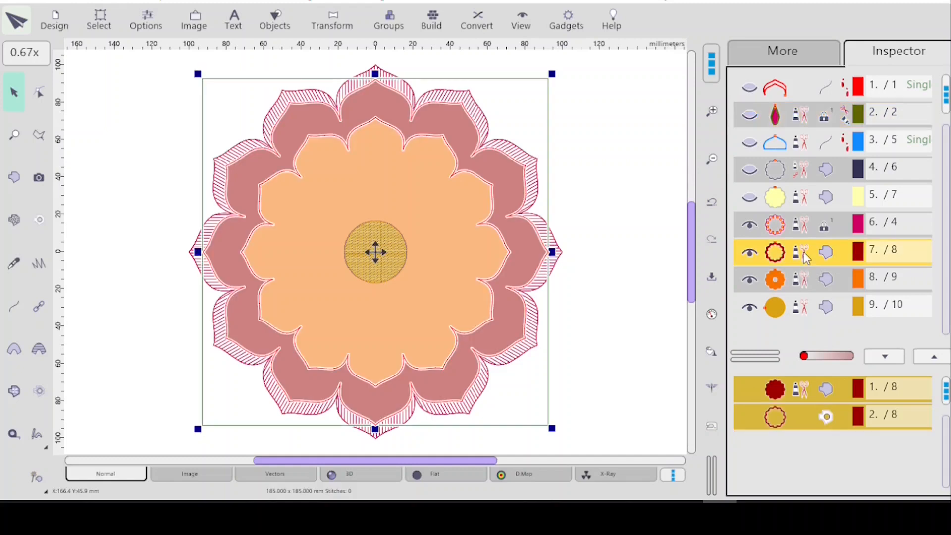
click(796, 284)
click(797, 311)
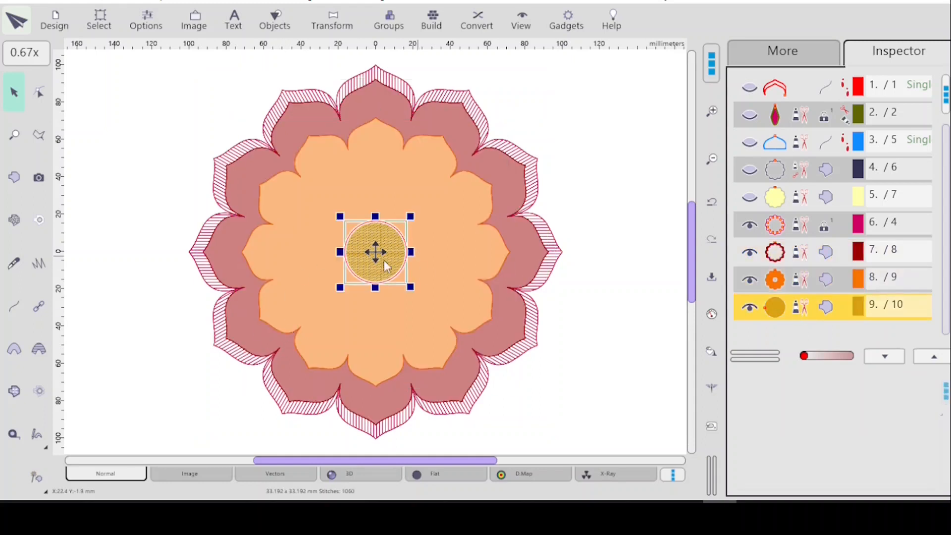
shift+click(807, 256)
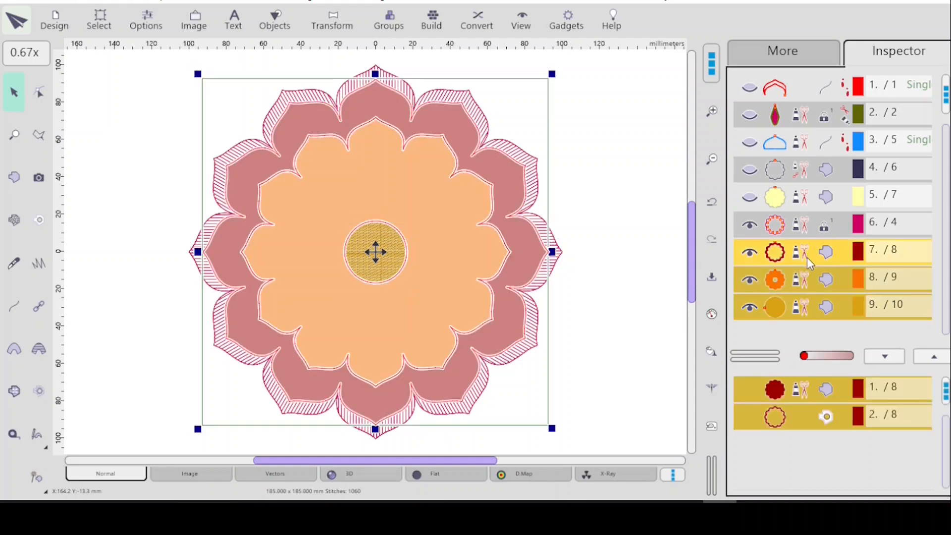
click(473, 28)
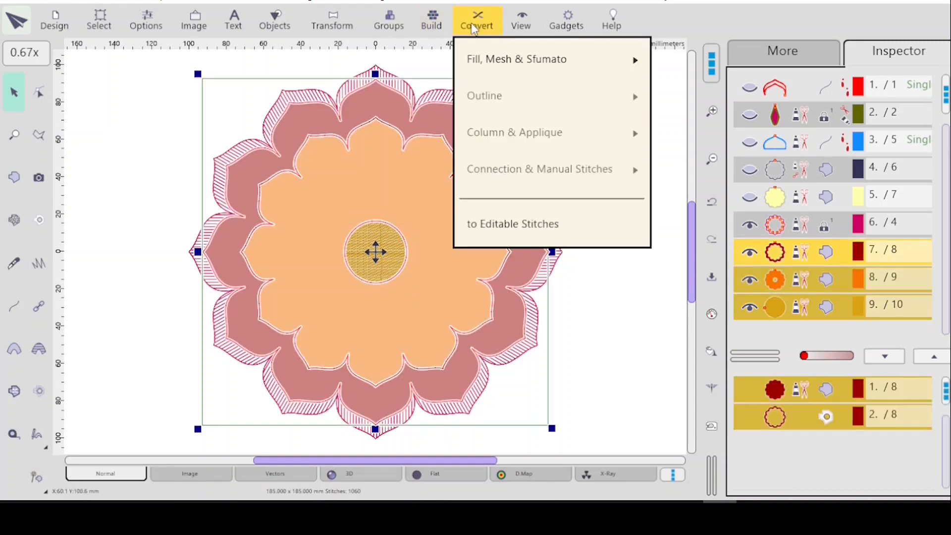
click(527, 65)
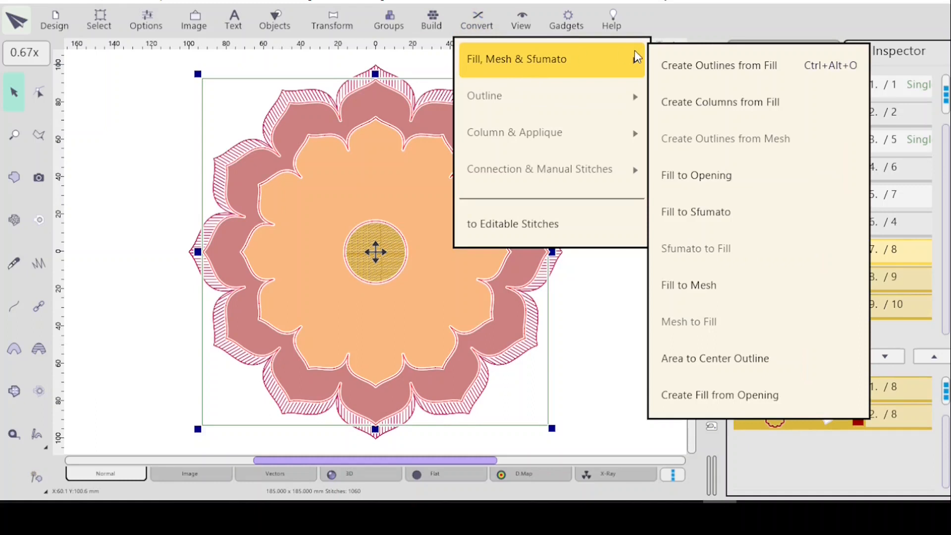
click(703, 281)
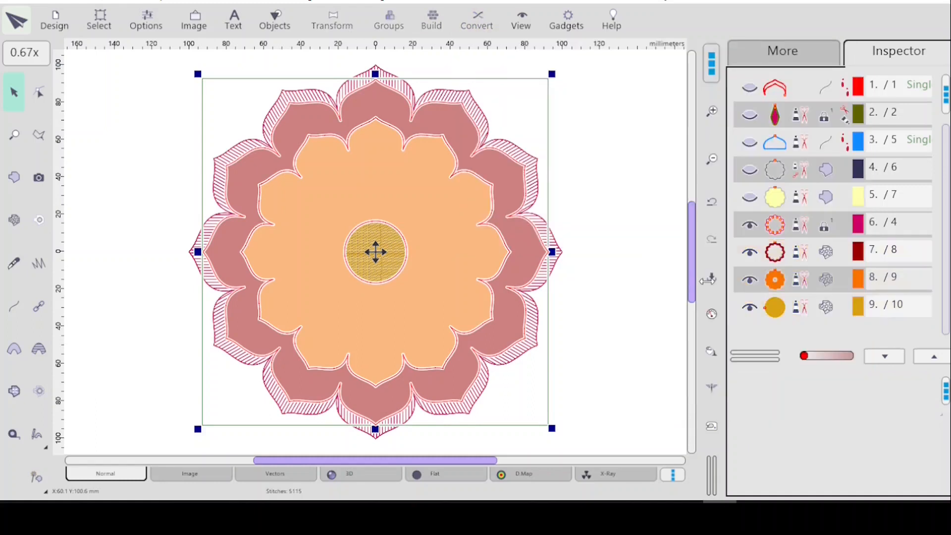
- Set the dark red ring's mesh mode to Tiles with Blackwork sample 5
click(807, 254)
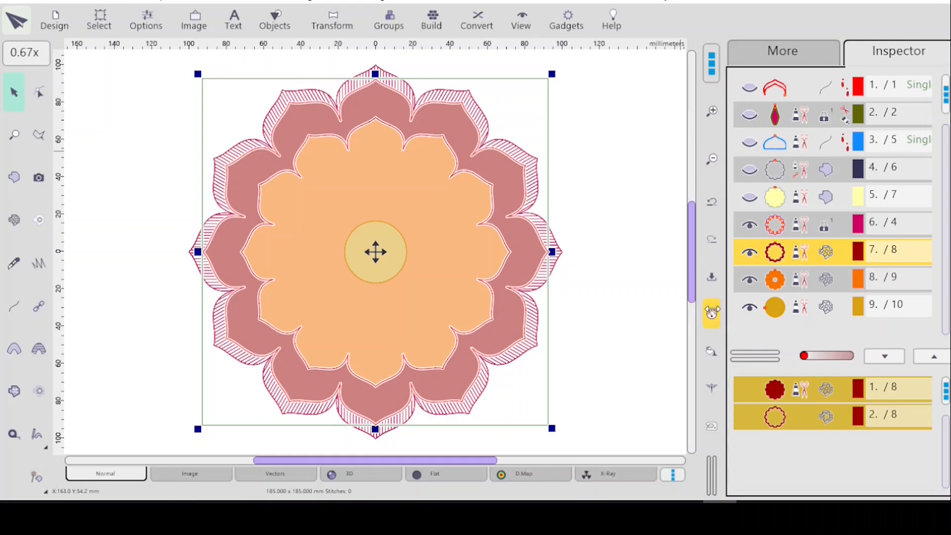
click(712, 313)
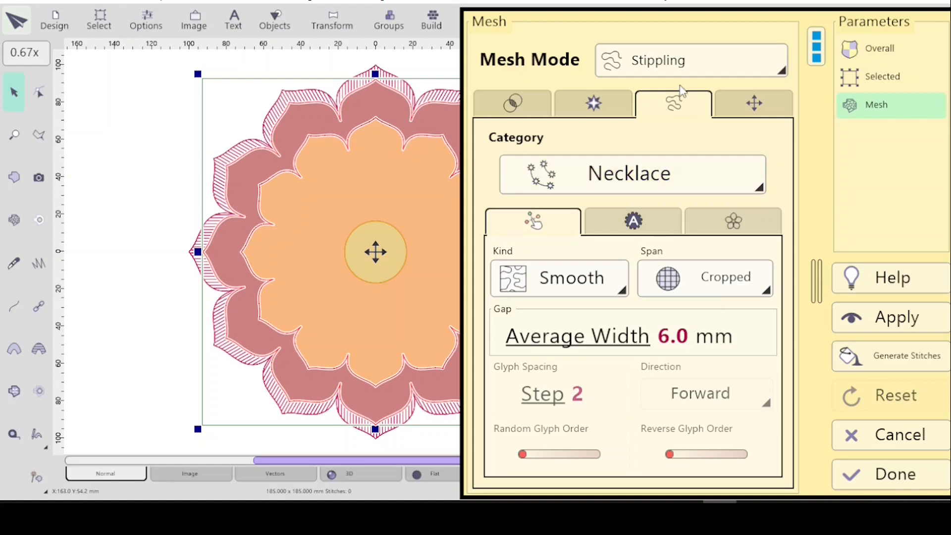
click(727, 58)
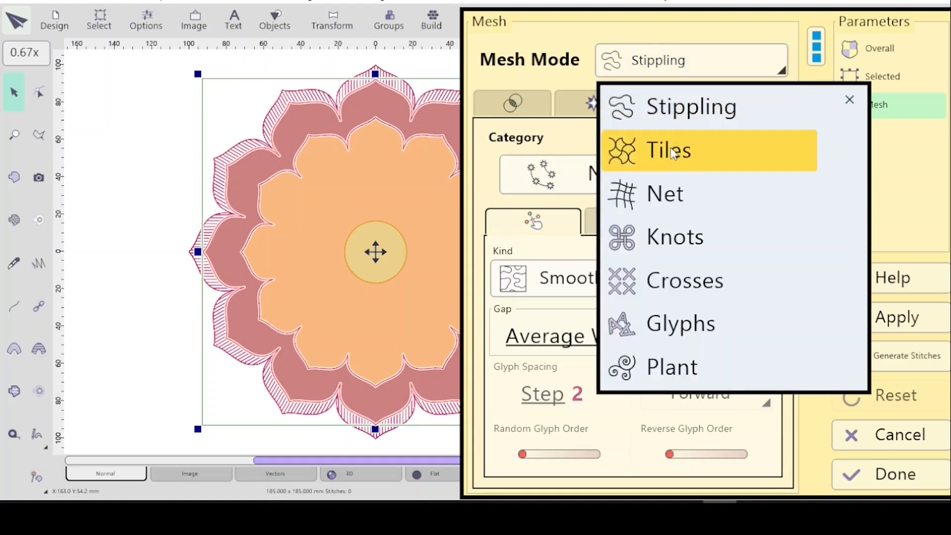
click(660, 149)
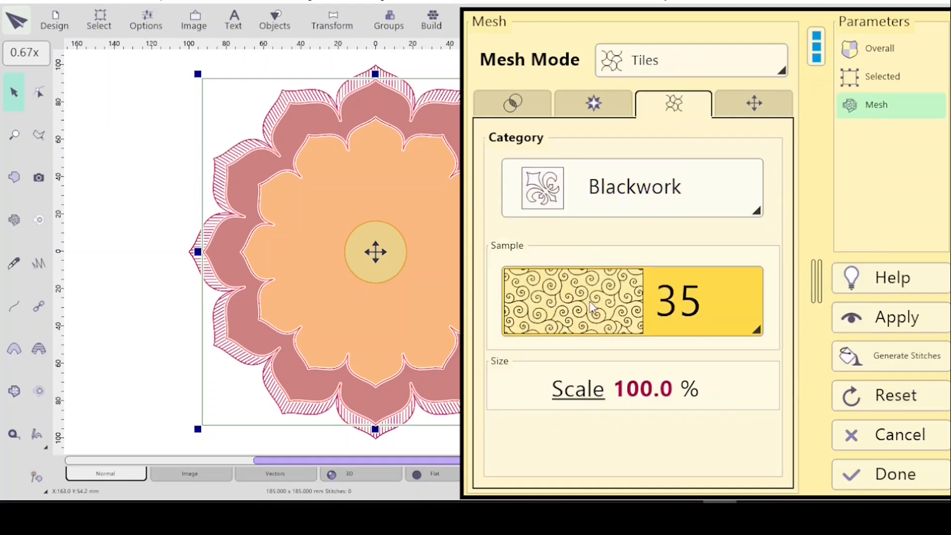
click(695, 321)
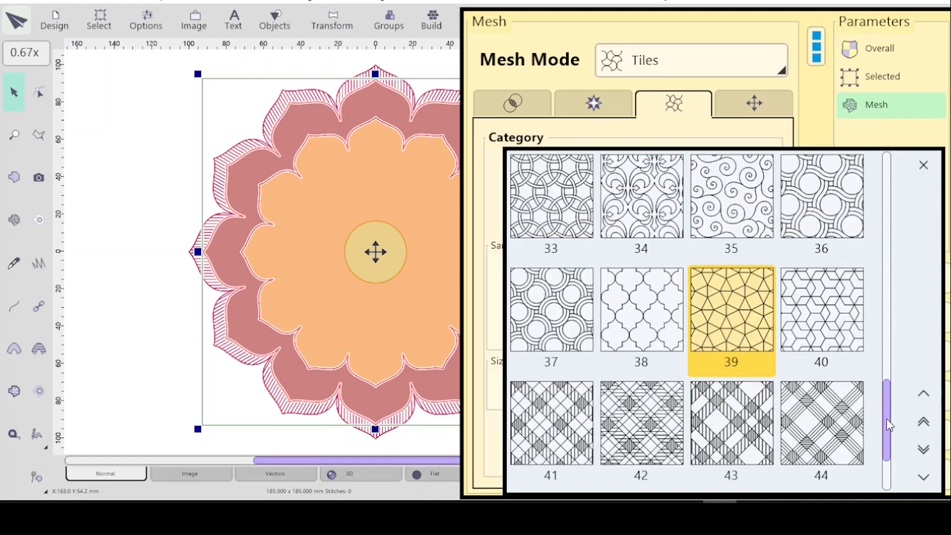
drag(888, 425, 889, 193)
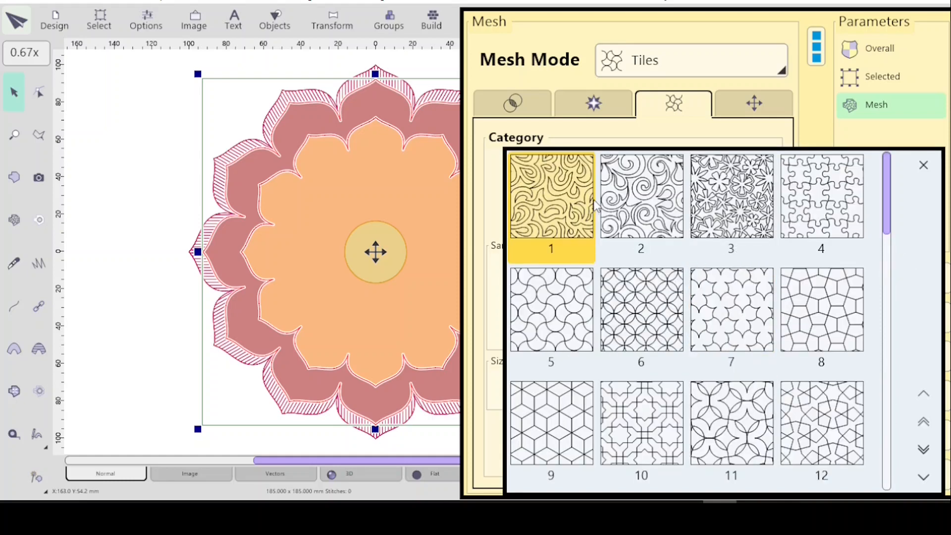
click(560, 312)
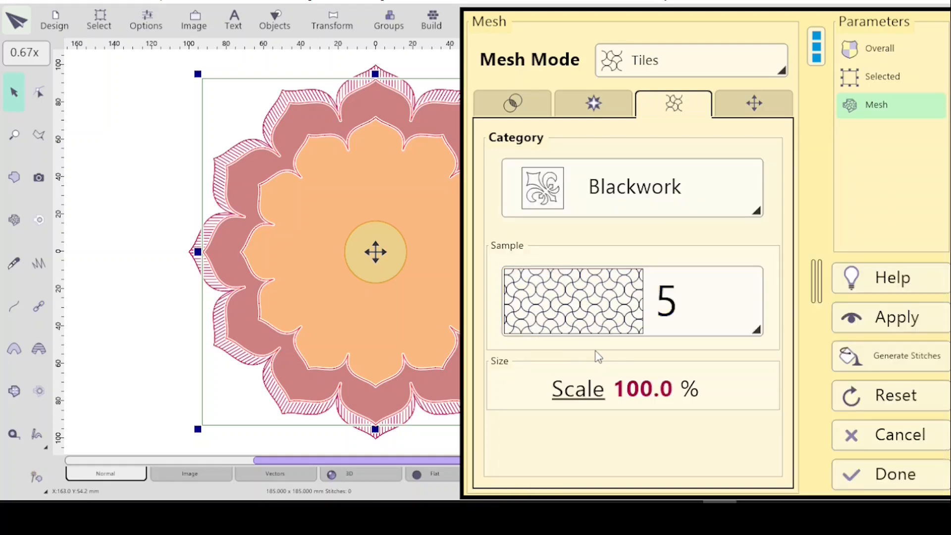
- Scale the dark red ring's tile pattern to 75% and apply the mesh, leaving effects and transformations as they are
click(574, 393)
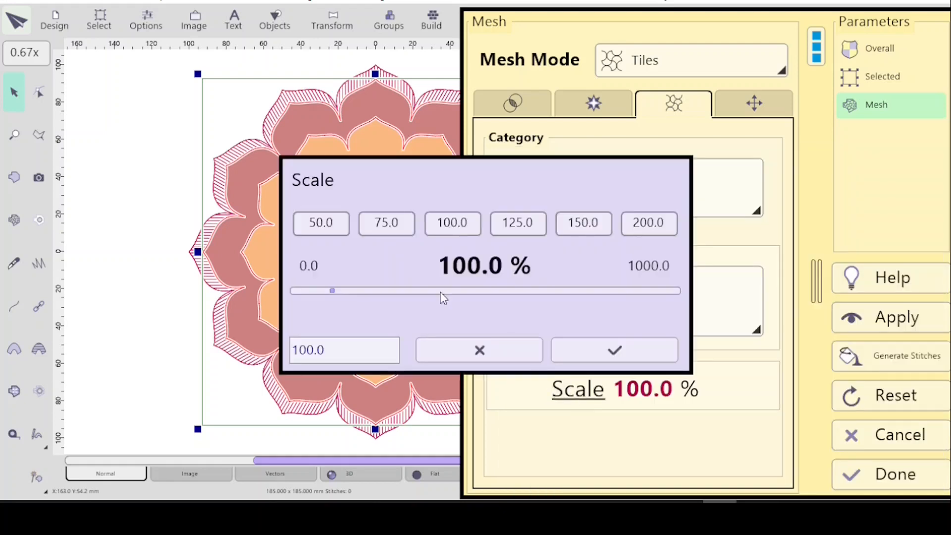
click(372, 225)
click(615, 350)
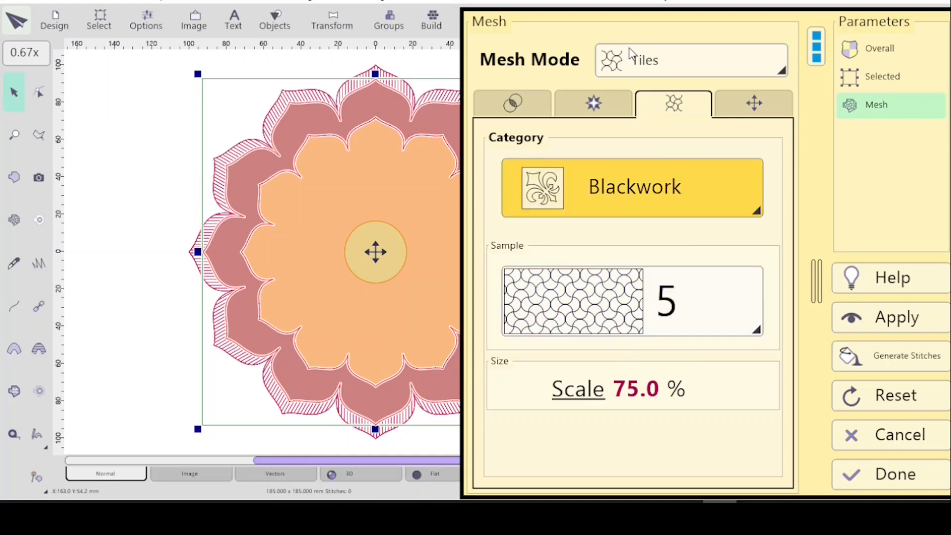
click(589, 110)
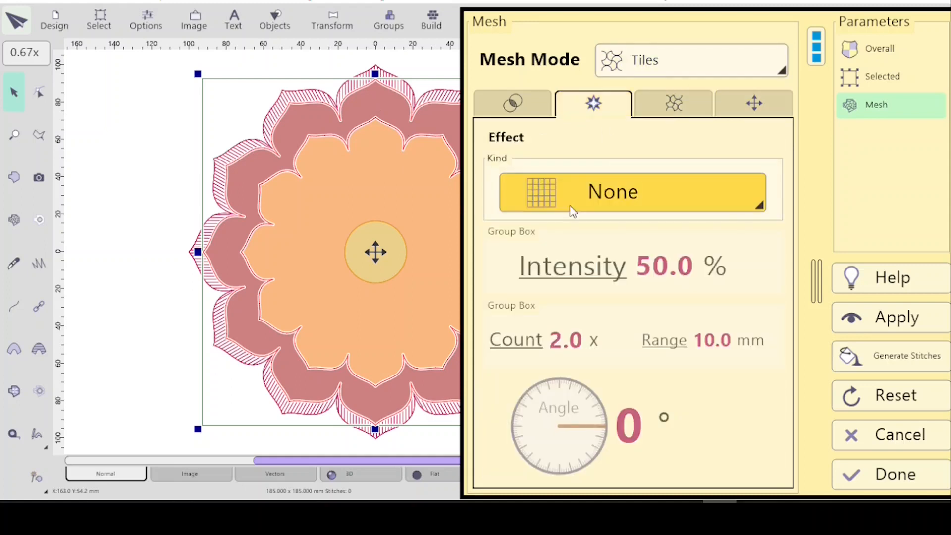
click(751, 111)
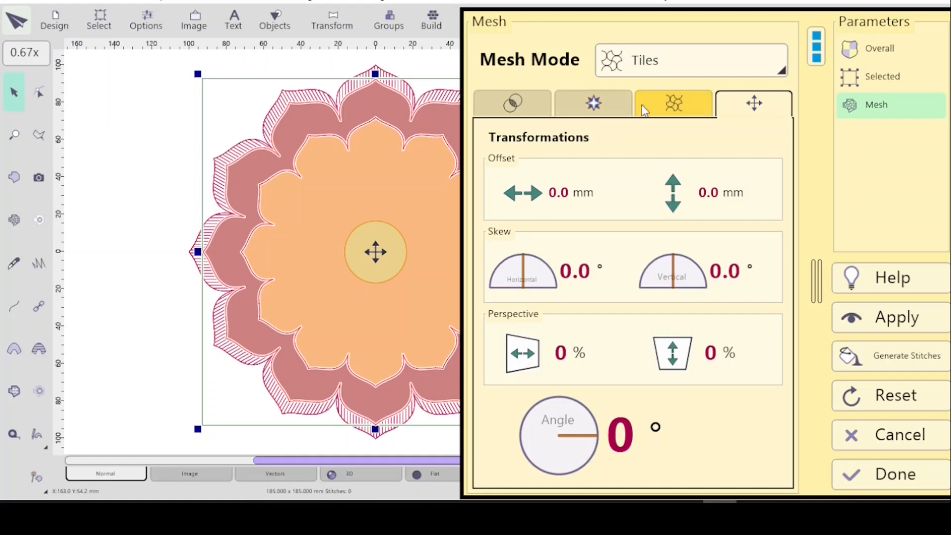
click(677, 102)
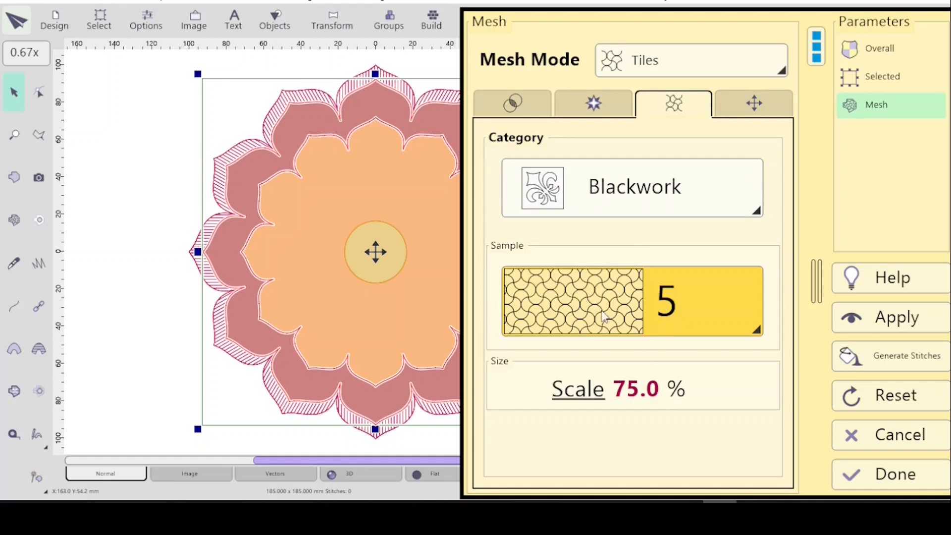
click(872, 319)
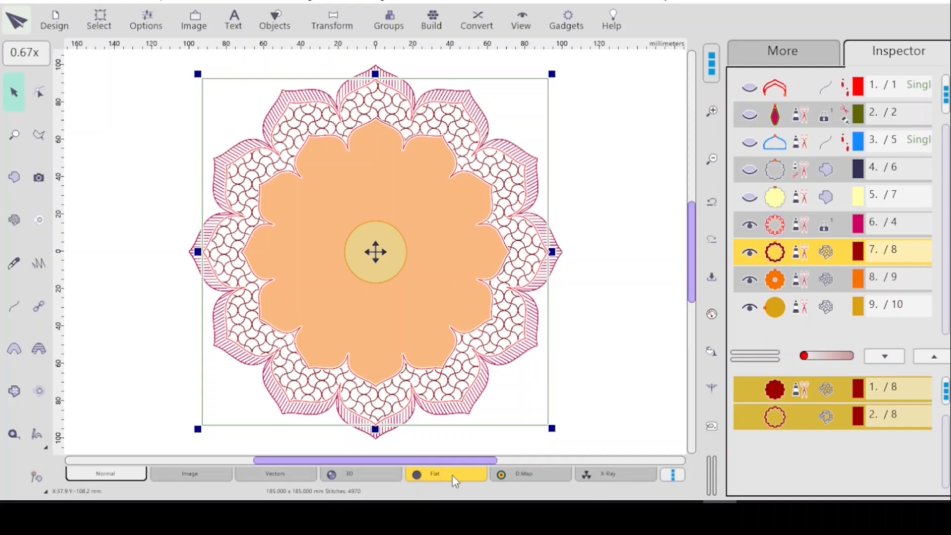
- Delete the hidden red outline and the hidden olive and magenta leaf group from the start of the object list
drag(363, 461, 408, 445)
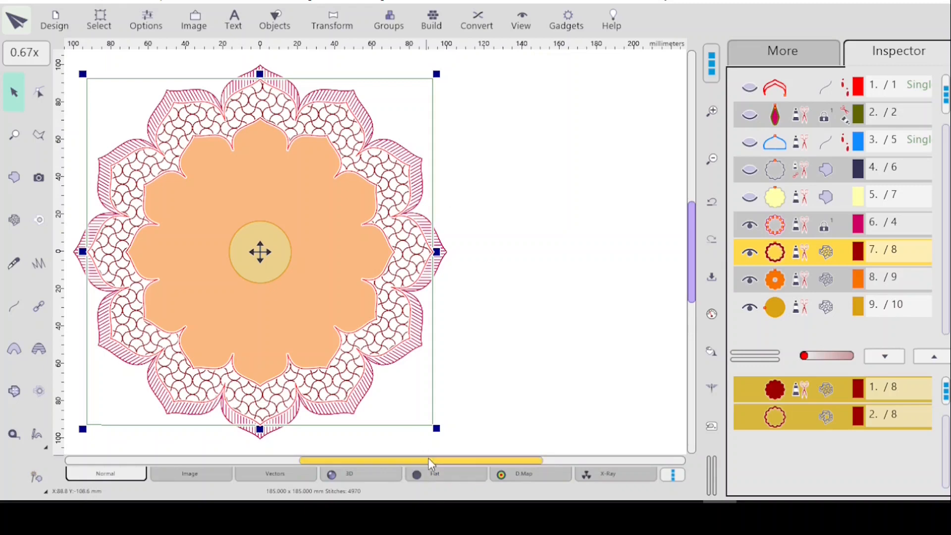
drag(429, 459, 430, 459)
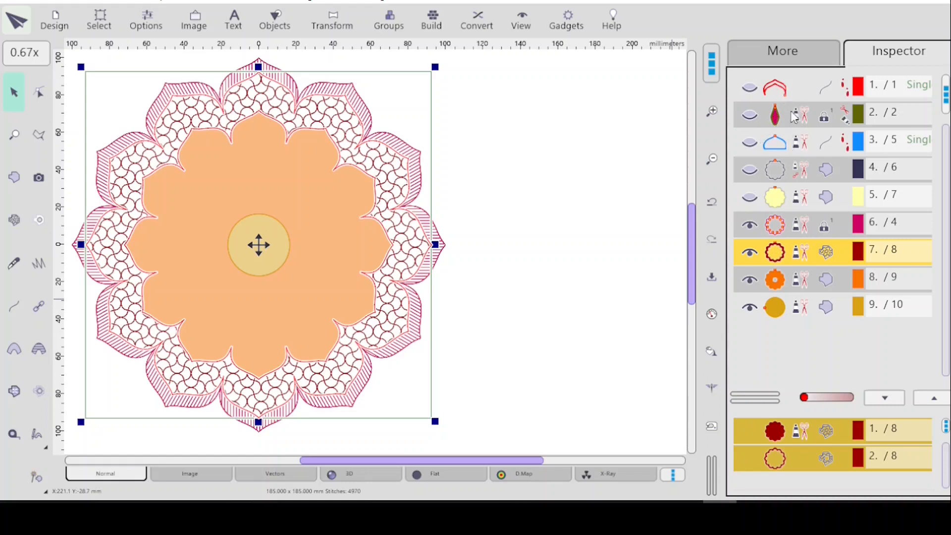
click(785, 90)
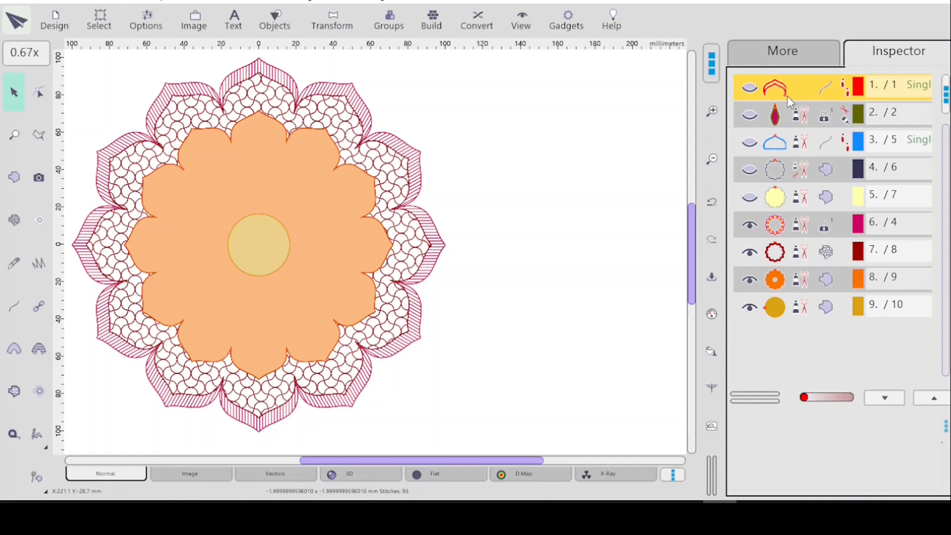
key(Delete)
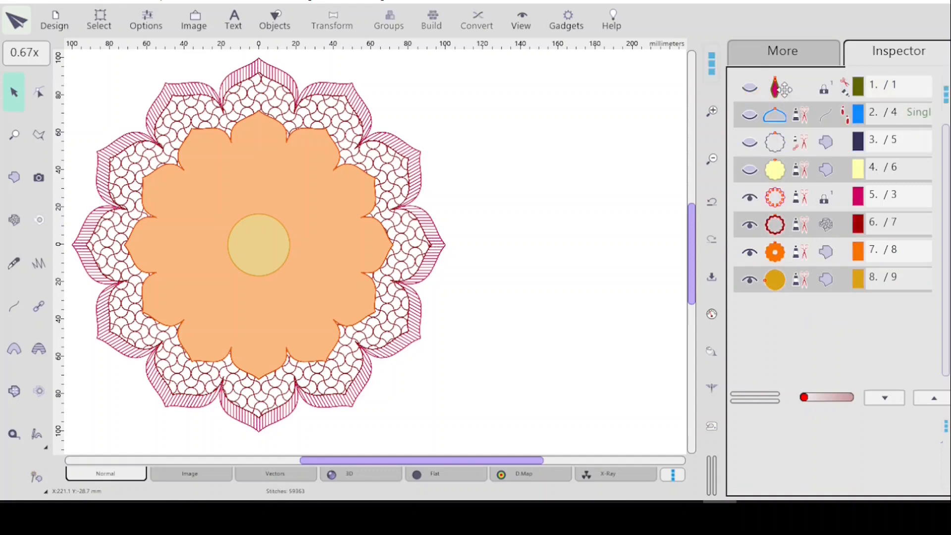
click(777, 92)
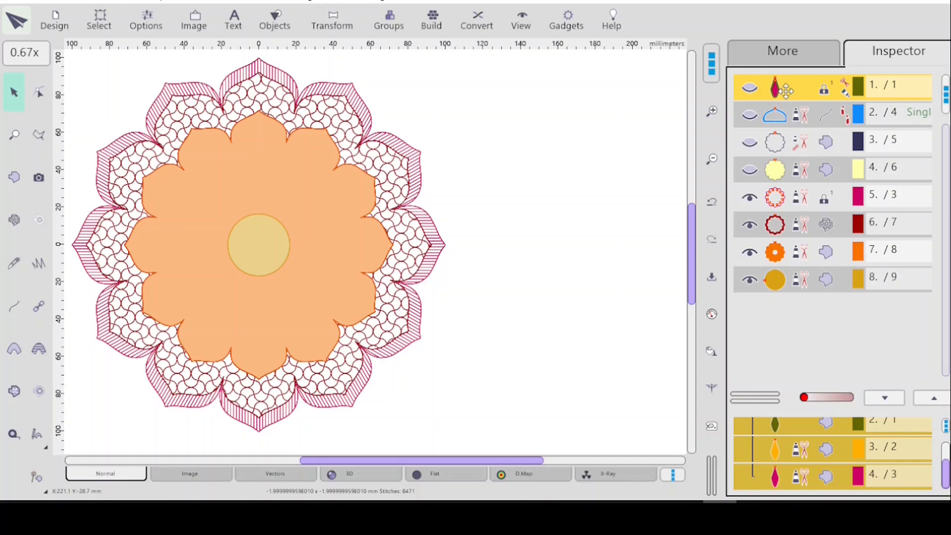
key(Delete)
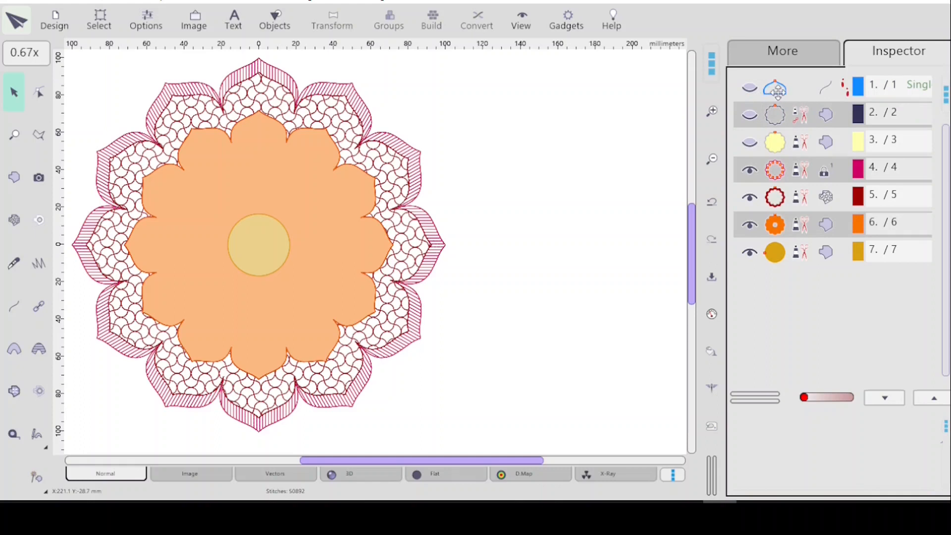
- Recolour the hidden blue outline and the hidden dark blue ring bright yellow
click(793, 117)
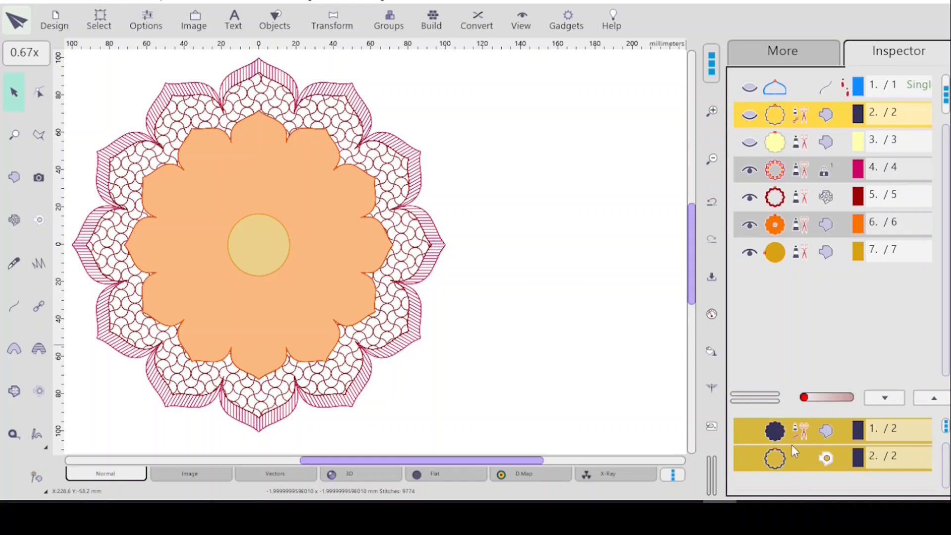
click(799, 91)
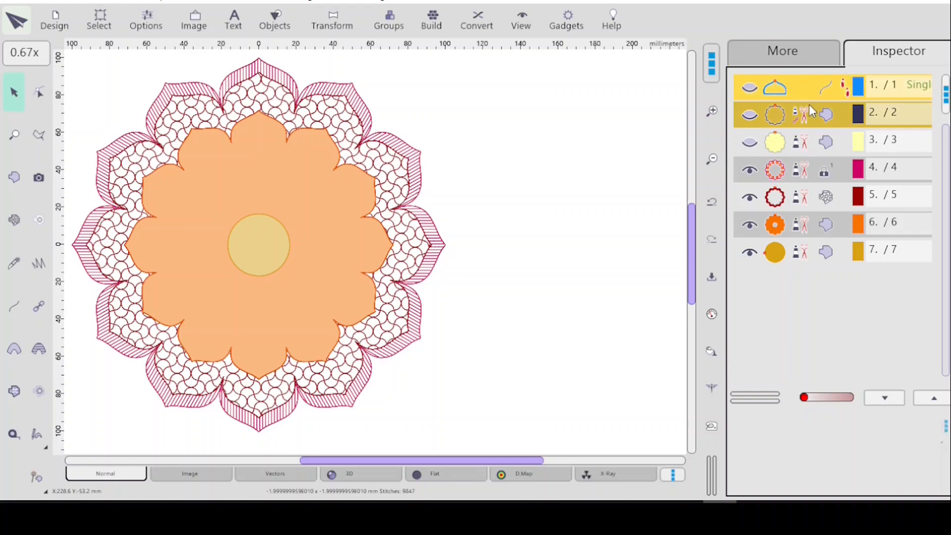
click(798, 58)
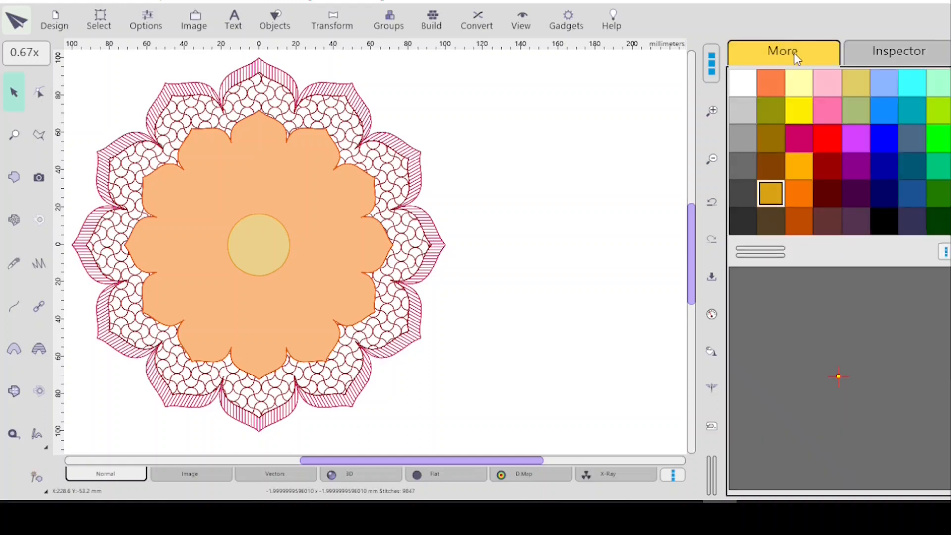
click(801, 114)
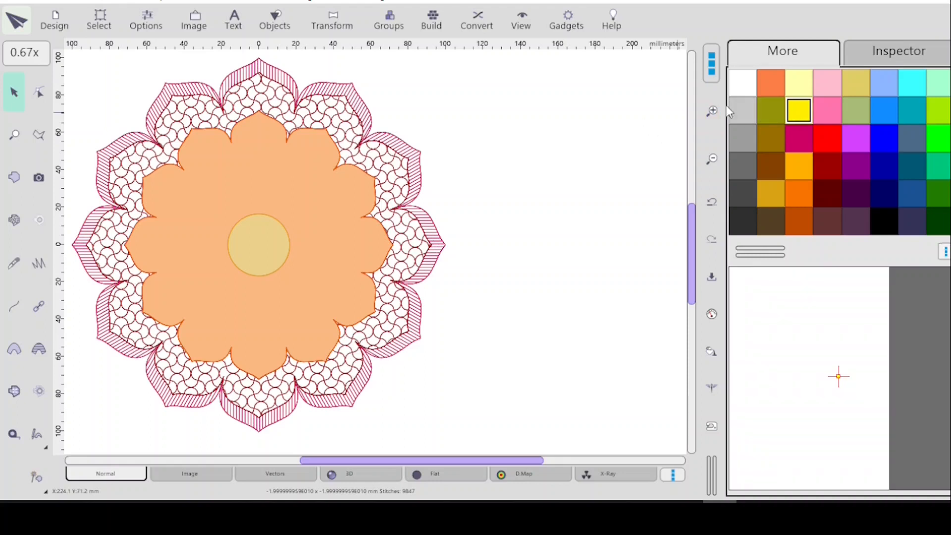
click(882, 52)
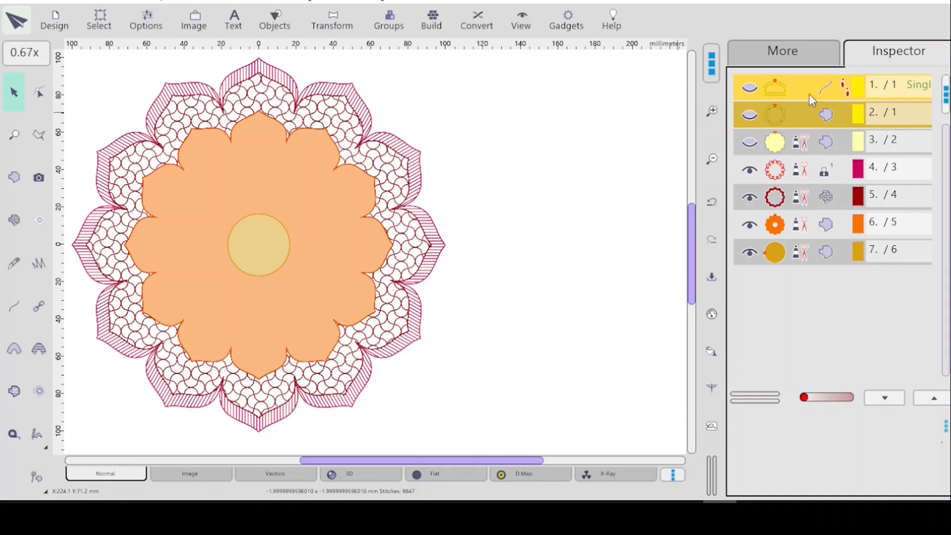
click(790, 54)
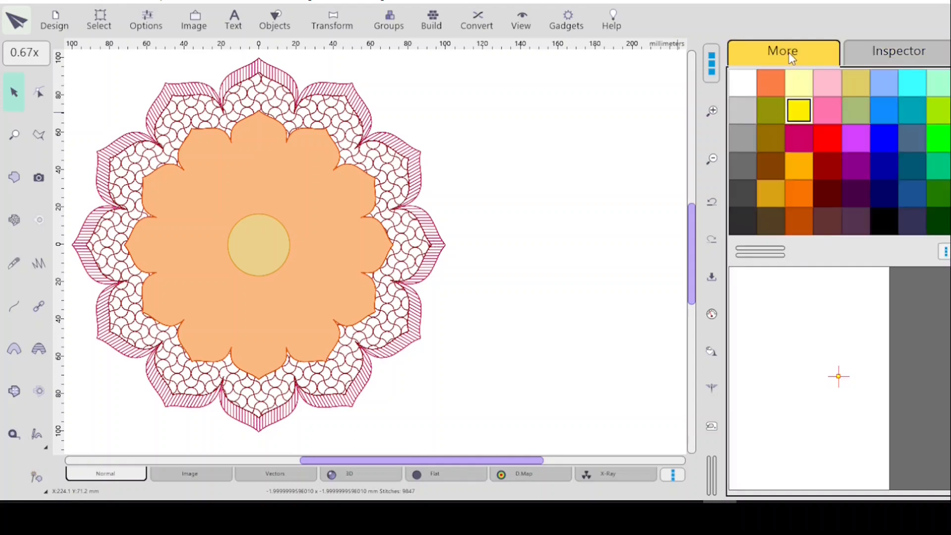
click(882, 51)
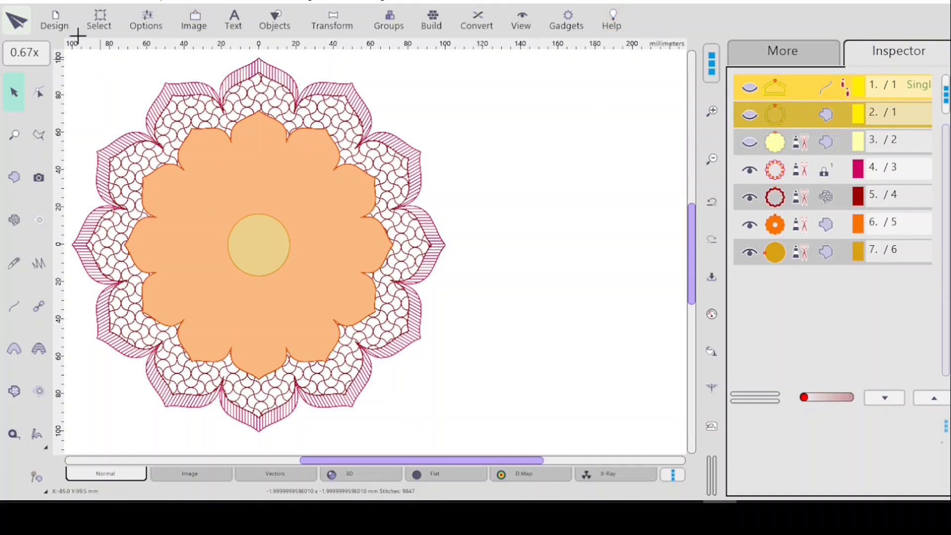
- Save the design as Mand4Lesson in Embird Outline Format, overwriting the existing file
click(52, 22)
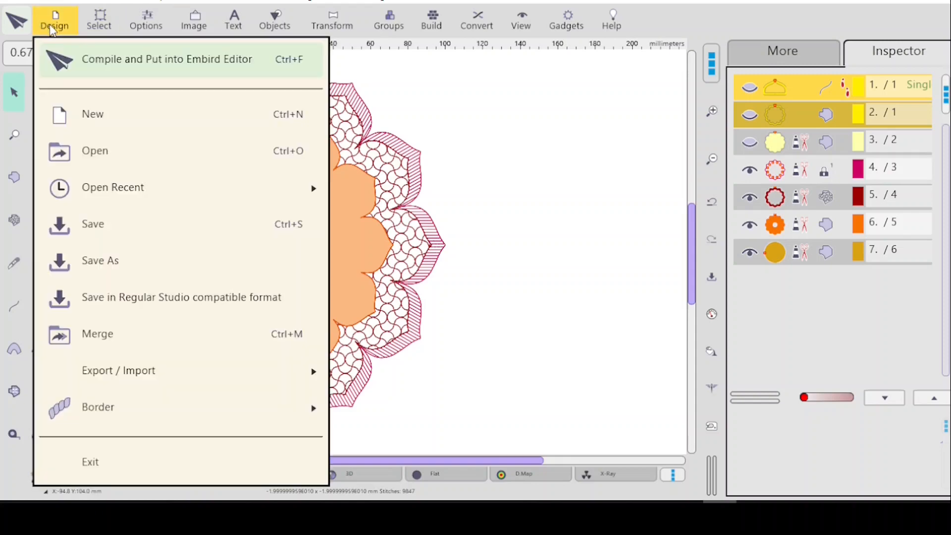
click(108, 263)
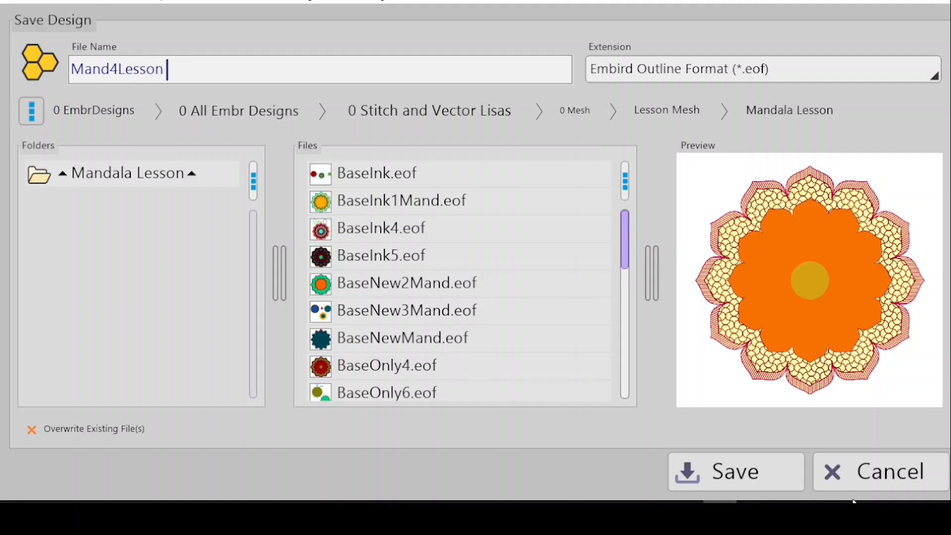
click(742, 476)
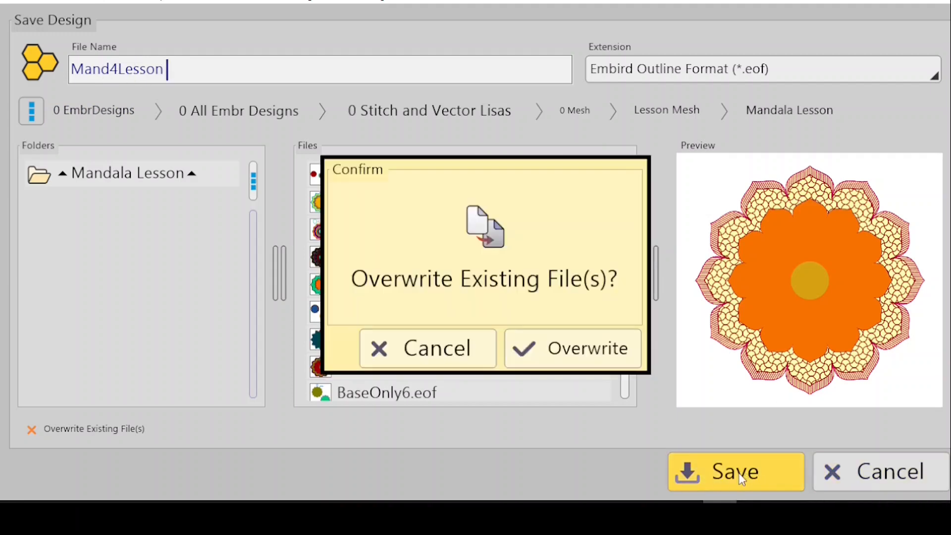
click(572, 350)
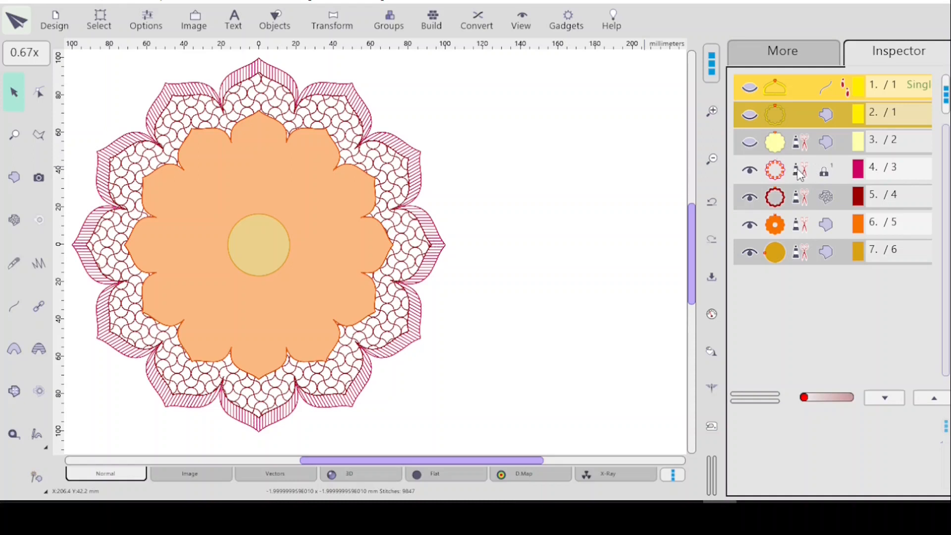
- Recolour the magenta outer petal group dark red, with red 156, green 0 and blue 0
click(803, 174)
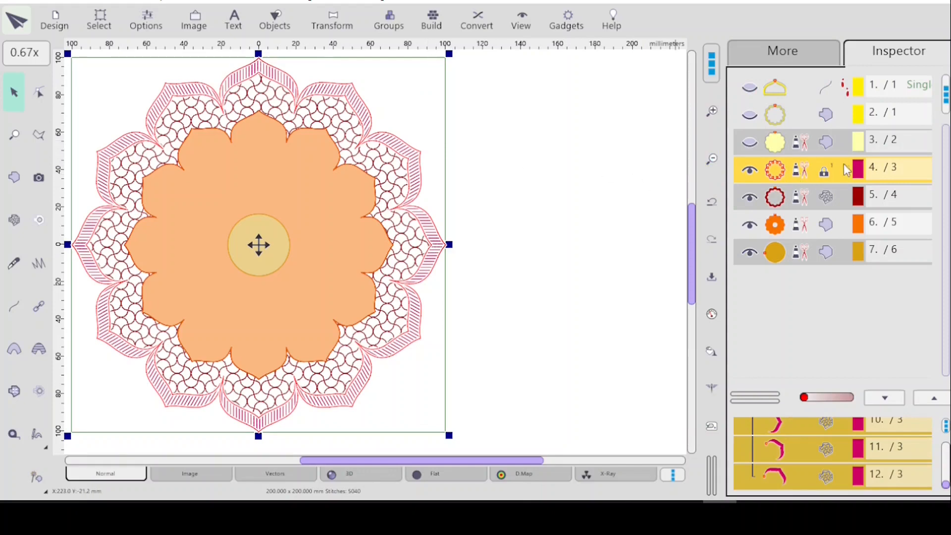
click(784, 50)
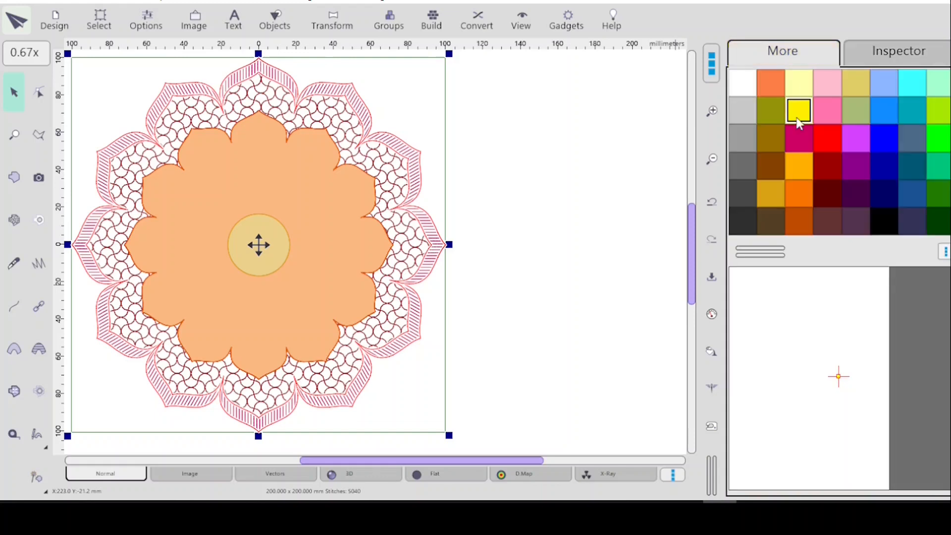
click(831, 171)
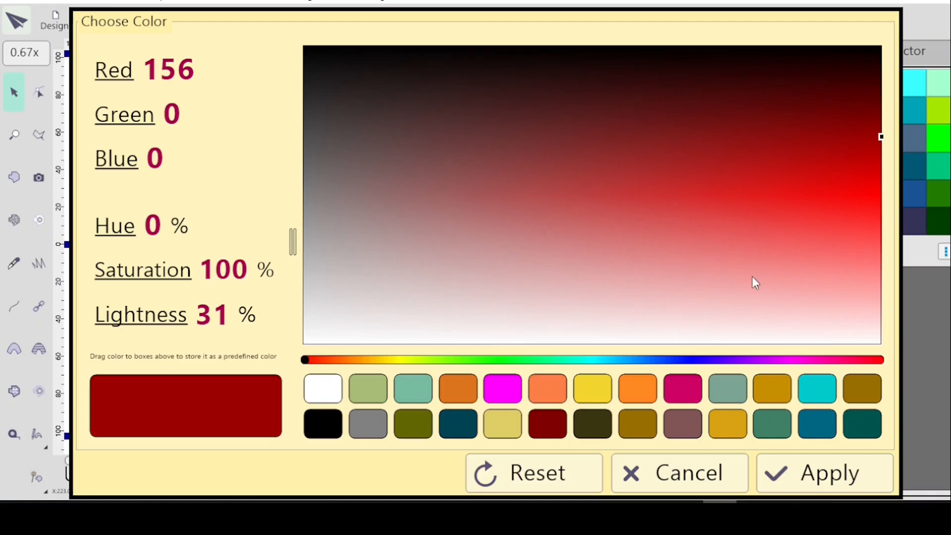
click(739, 473)
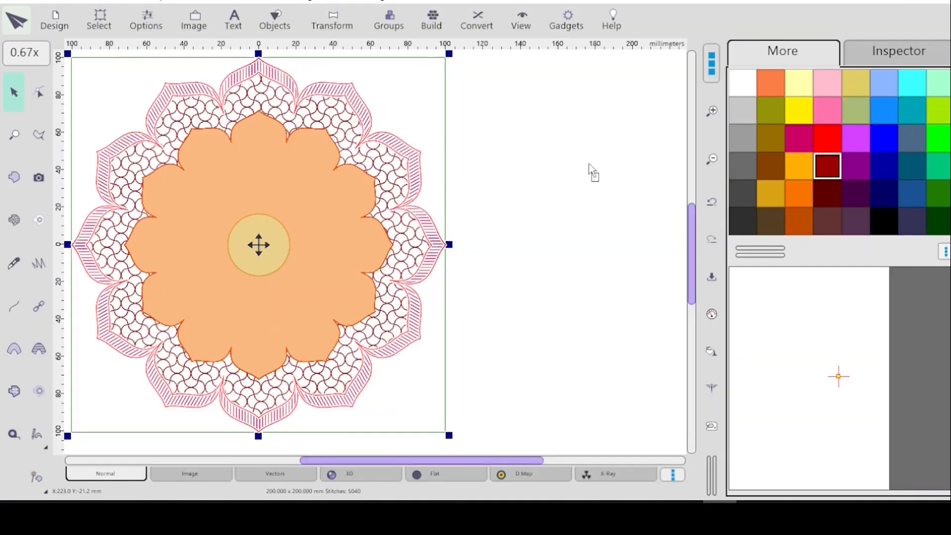
click(881, 60)
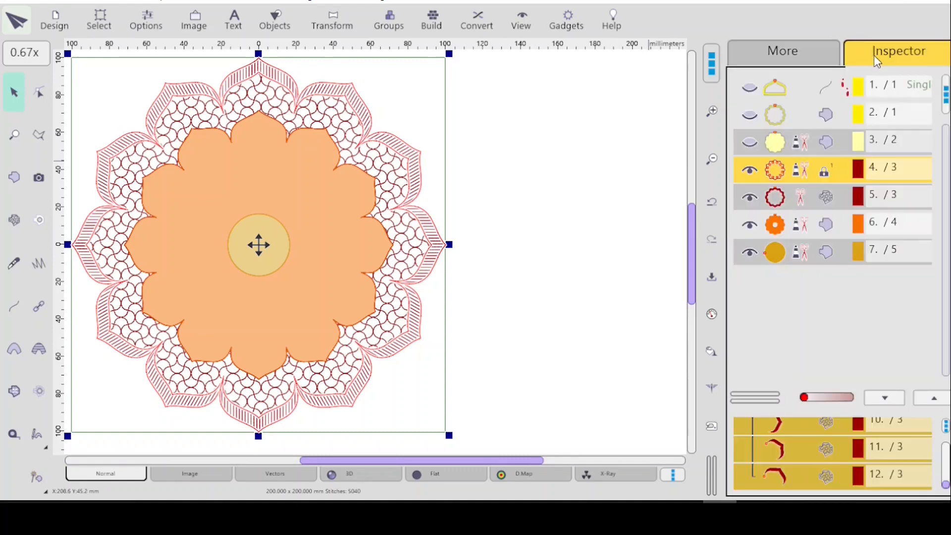
- Recolour the tile-mesh ring brown with red 153, green 110 and blue 0, storing that shade as a predefined colour
click(620, 176)
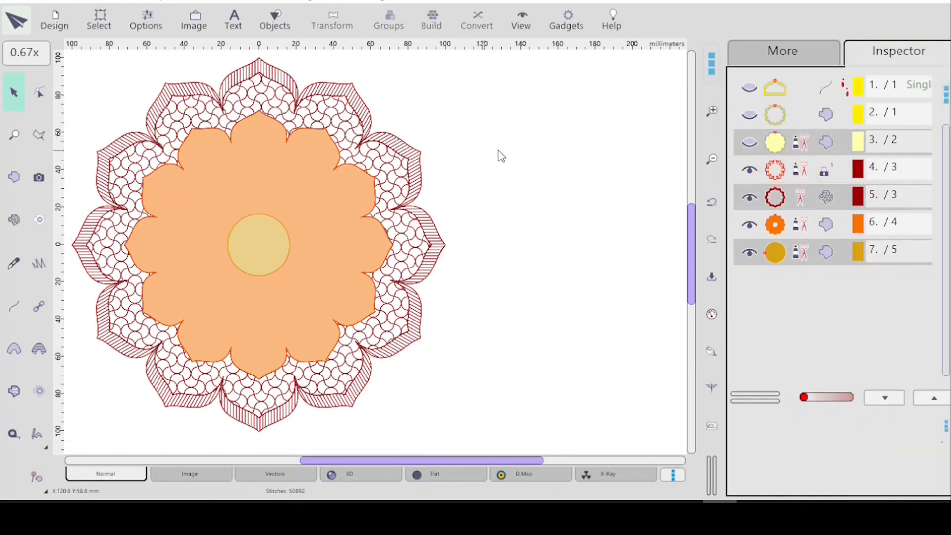
click(822, 202)
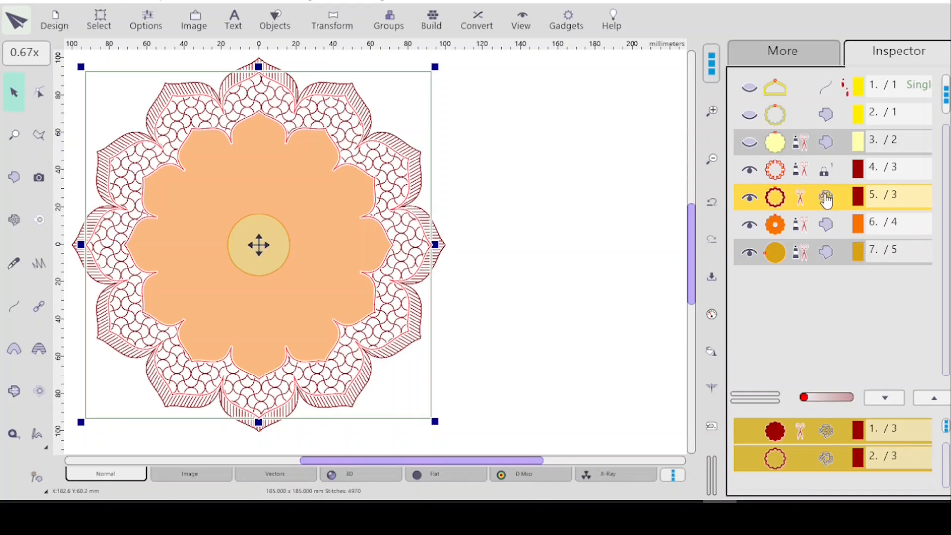
click(773, 53)
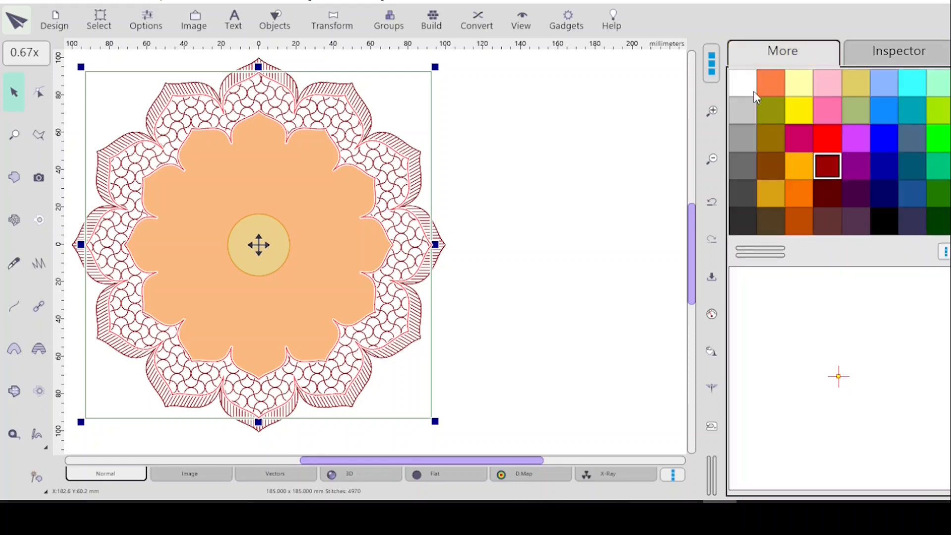
double_click(770, 132)
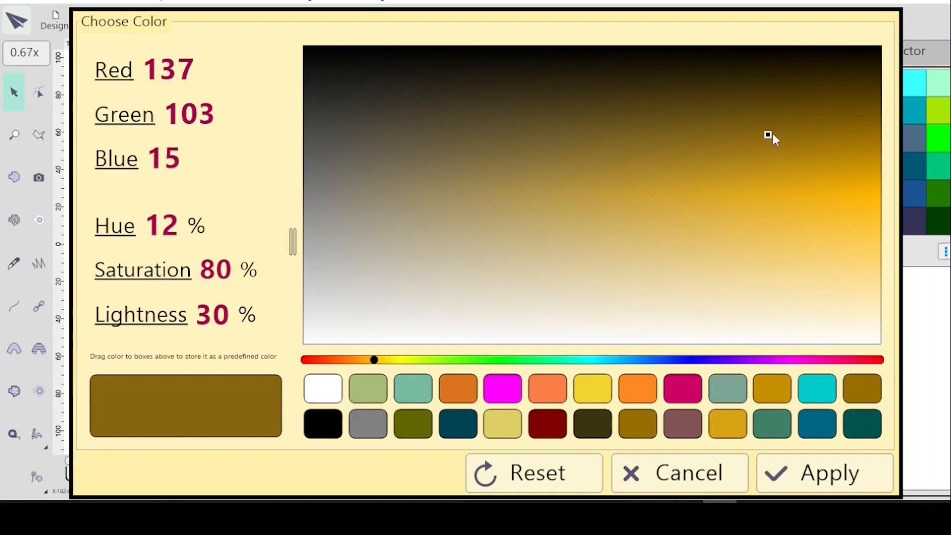
click(684, 471)
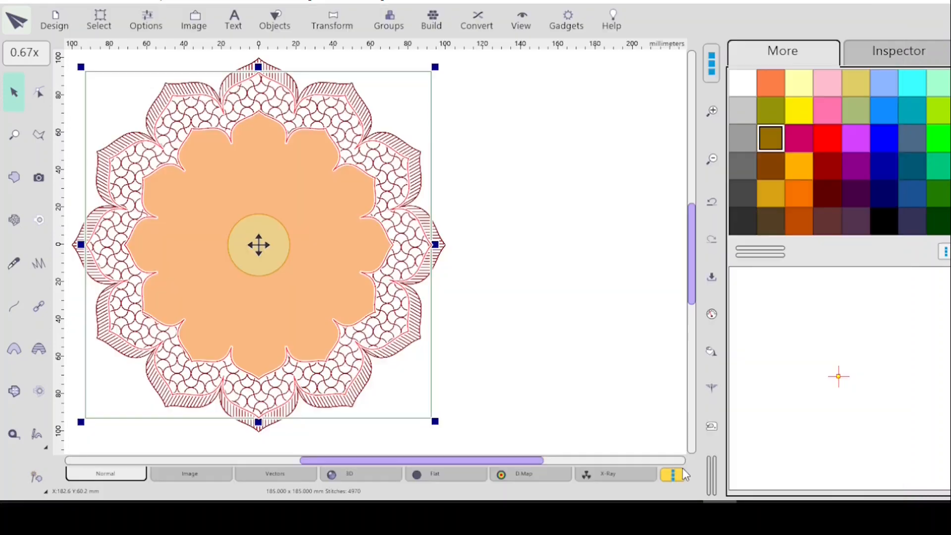
double_click(771, 134)
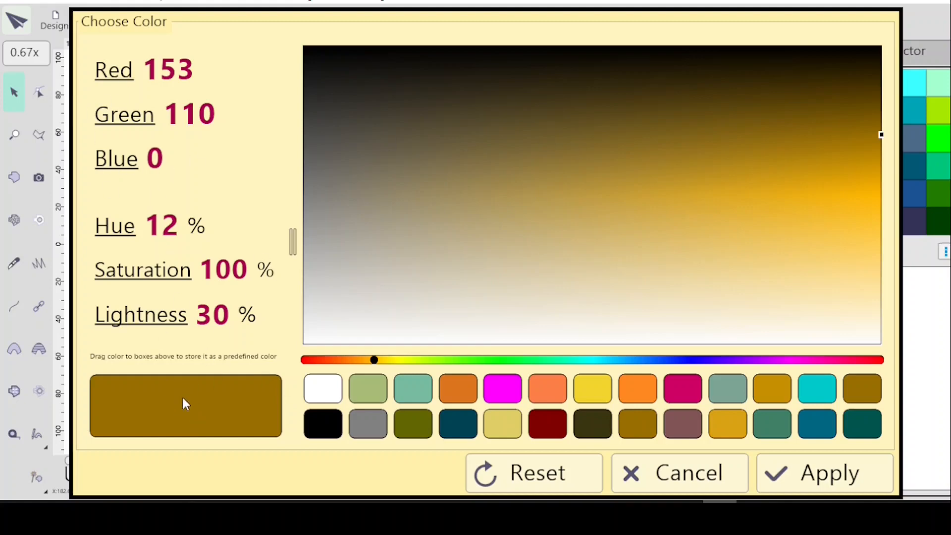
drag(185, 399, 631, 436)
click(817, 473)
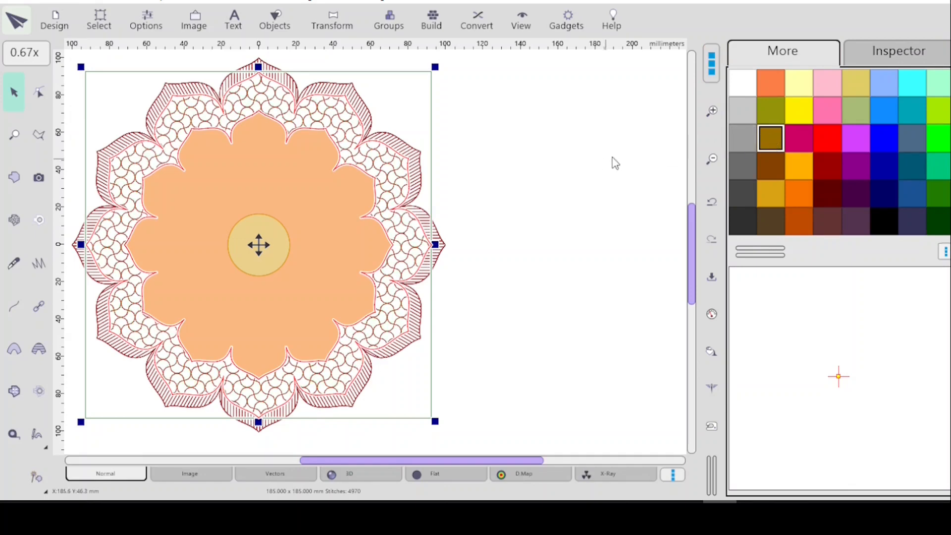
click(904, 56)
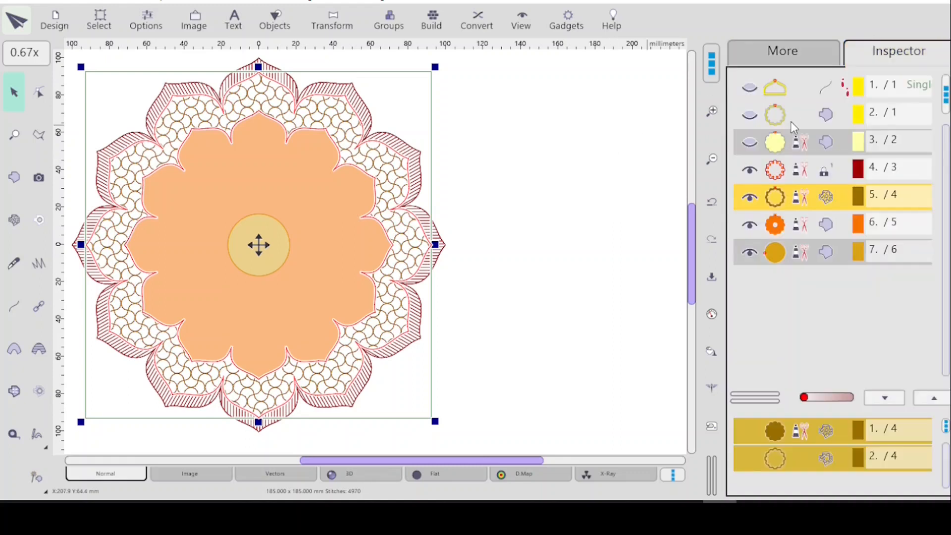
click(608, 207)
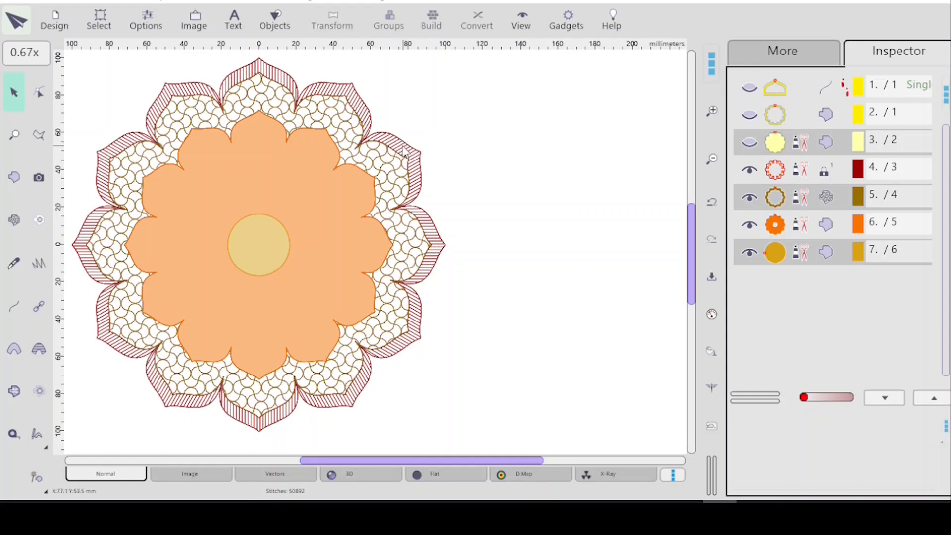
- Give the orange scalloped flower the same dark red thread colour as the outer petal group
click(826, 171)
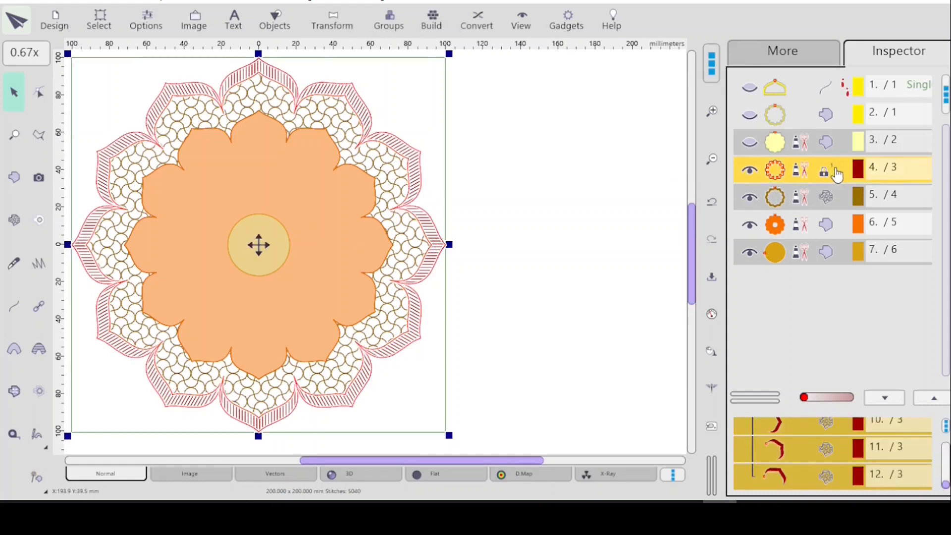
right_click(839, 229)
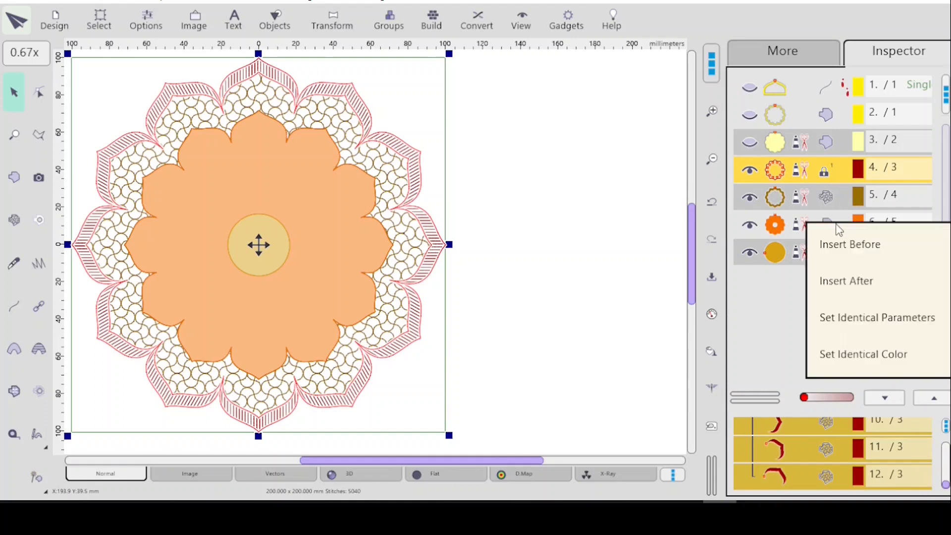
click(875, 360)
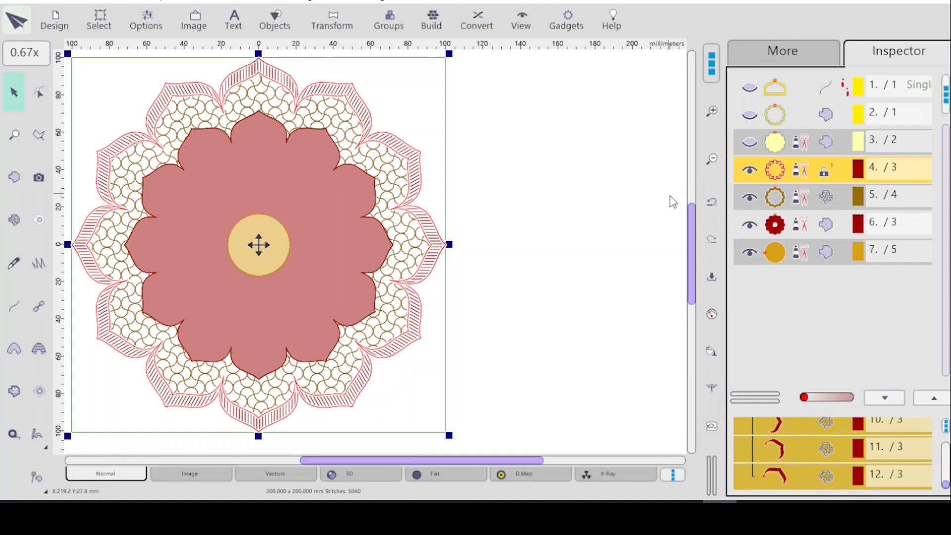
- Recolour the centre circle with the same brown as the tile-mesh ring
click(811, 255)
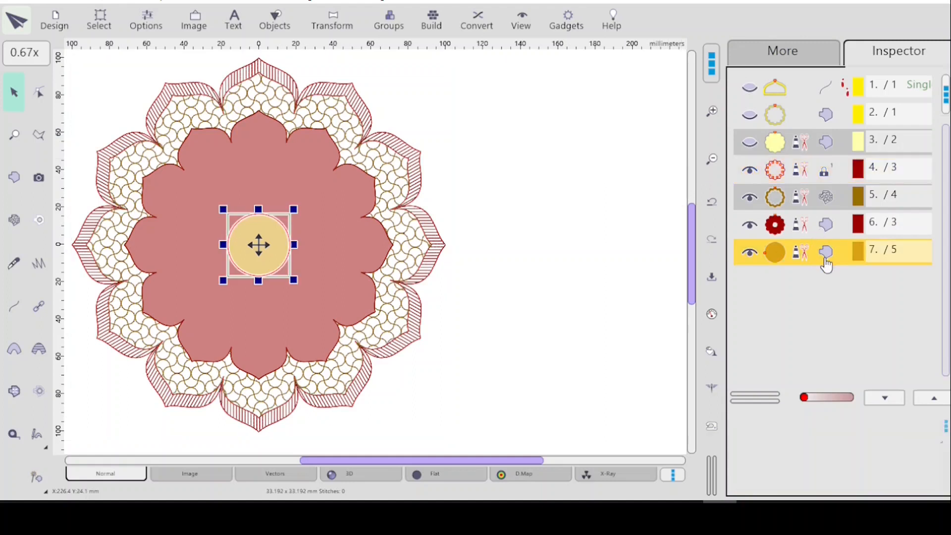
click(784, 51)
click(763, 139)
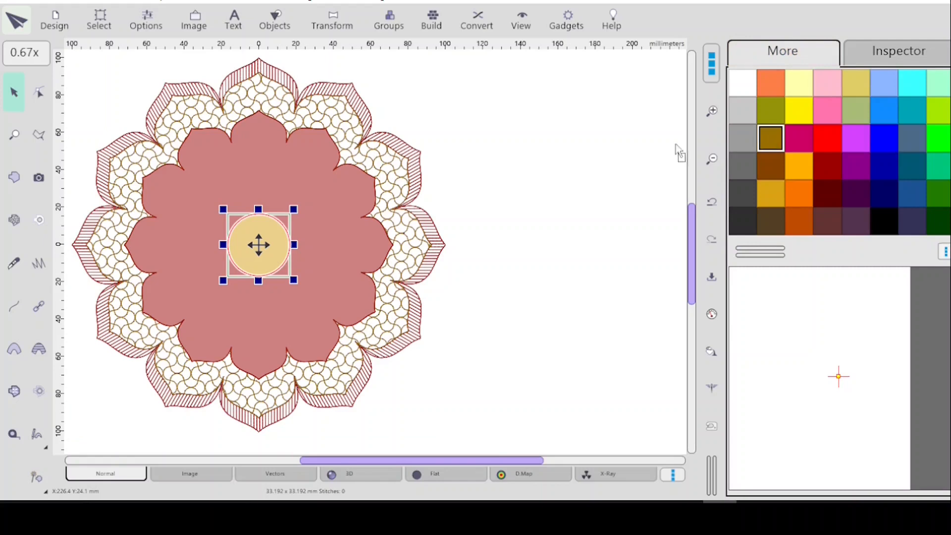
click(884, 52)
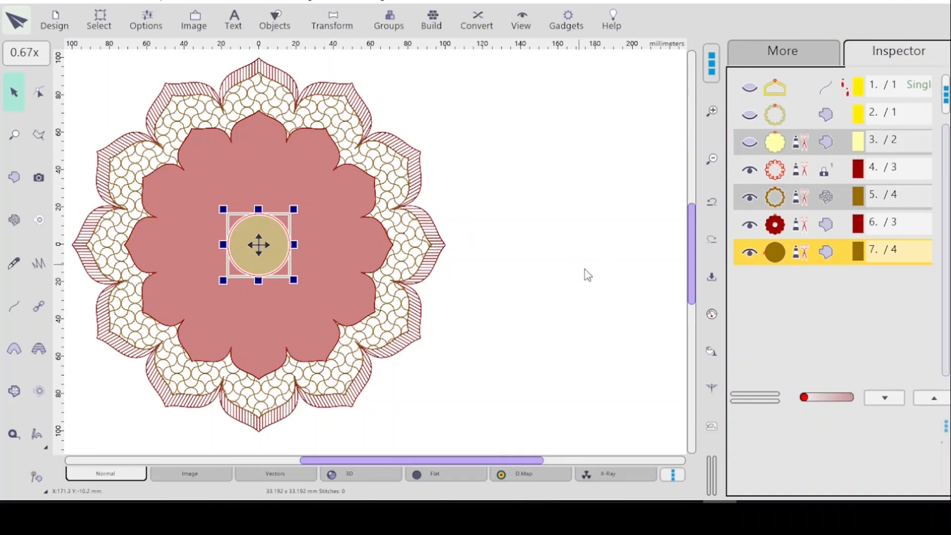
- Convert the dark red scalloped flower and the brown centre circle from fill to mesh
click(782, 55)
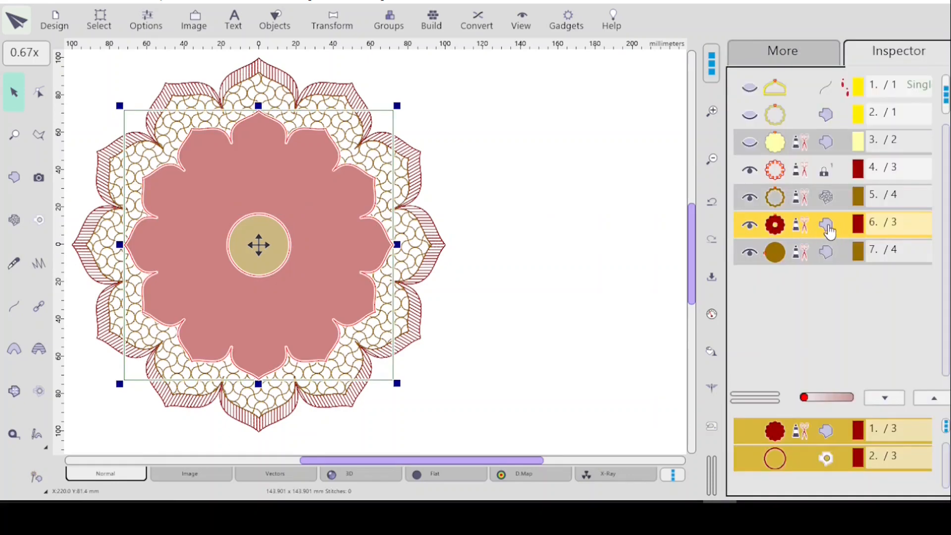
shift+click(812, 261)
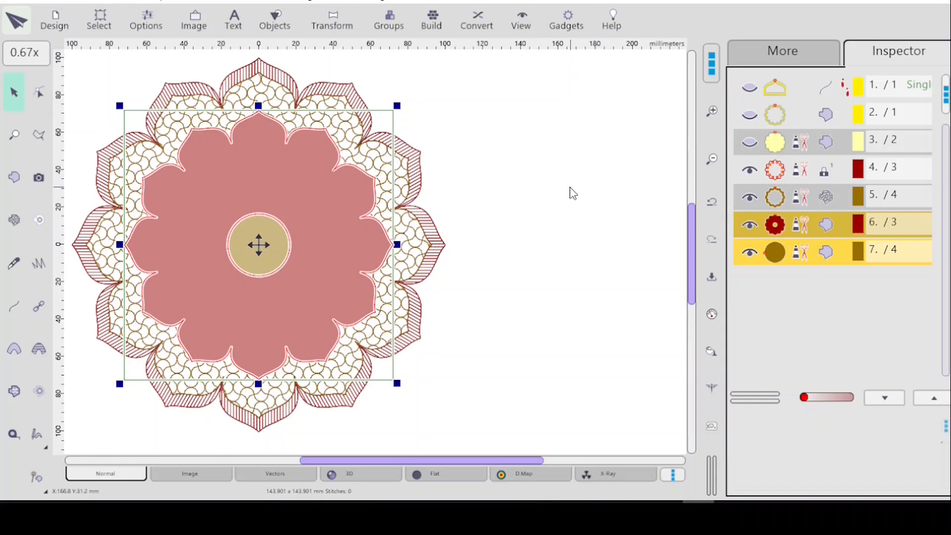
click(479, 30)
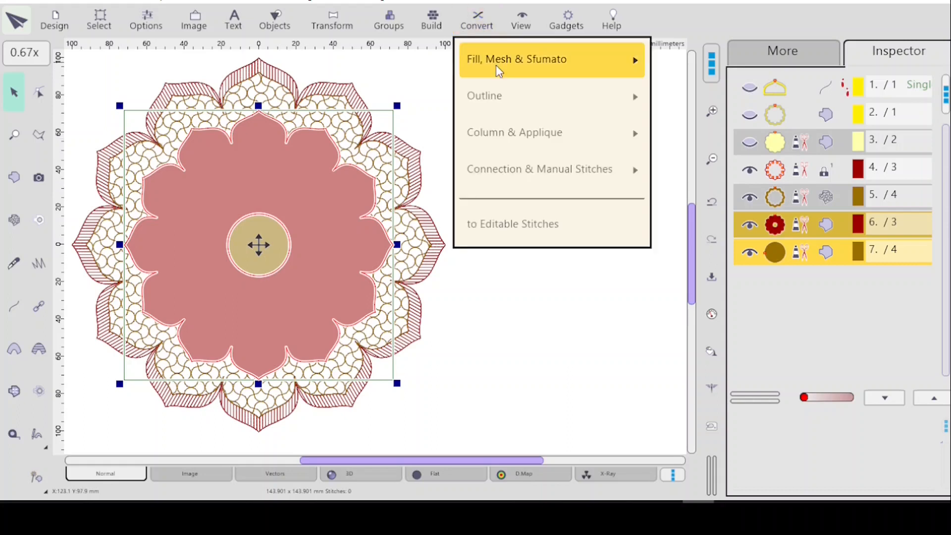
mouse_move(494, 61)
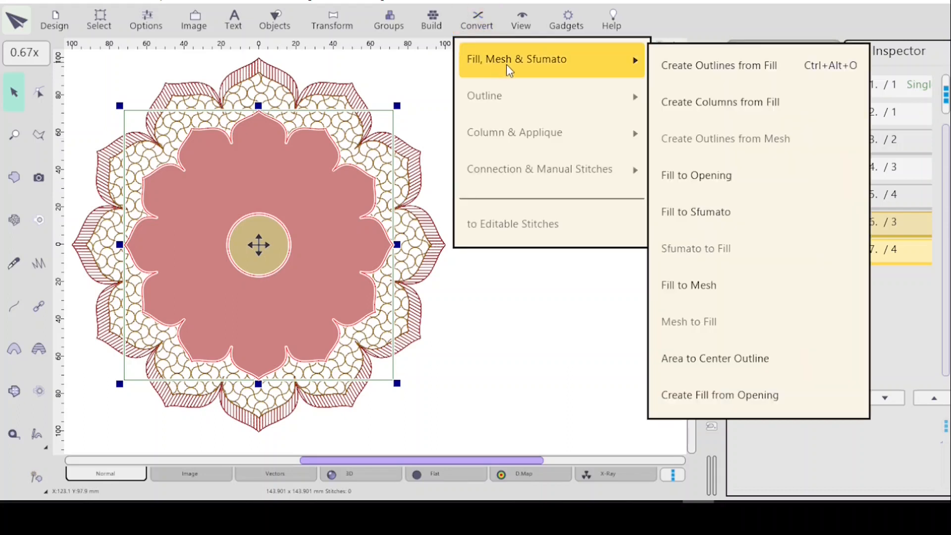
click(690, 289)
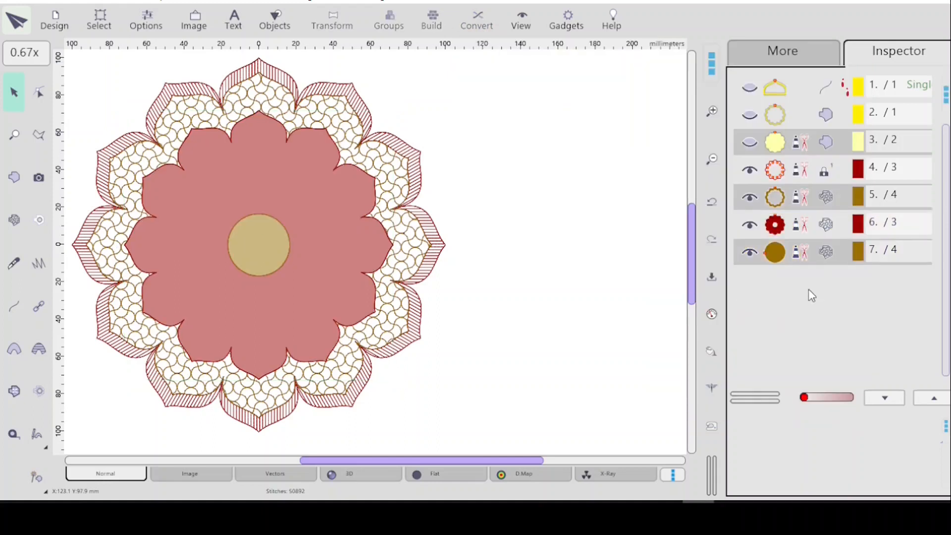
- Set the minimum stitch length of the brown tile-mesh ring to 1.5 mm
click(804, 198)
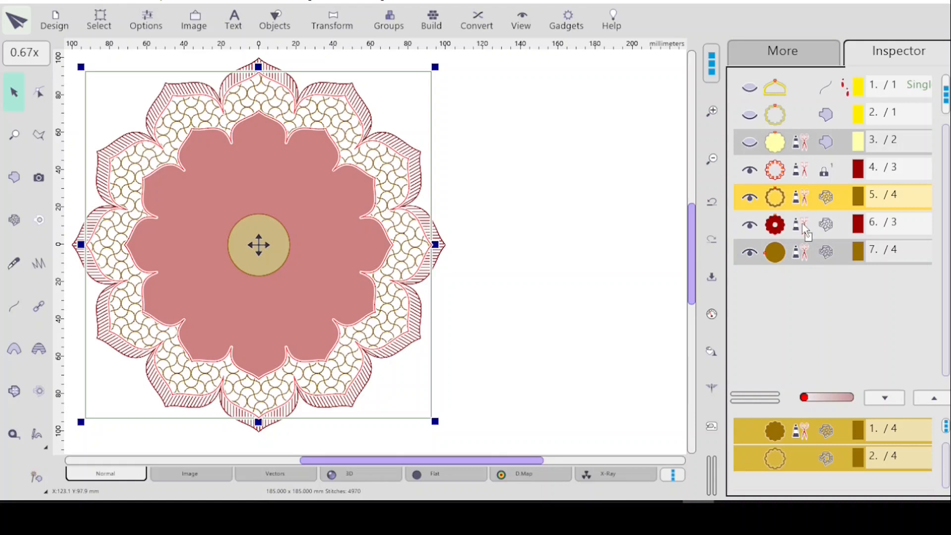
right_click(803, 197)
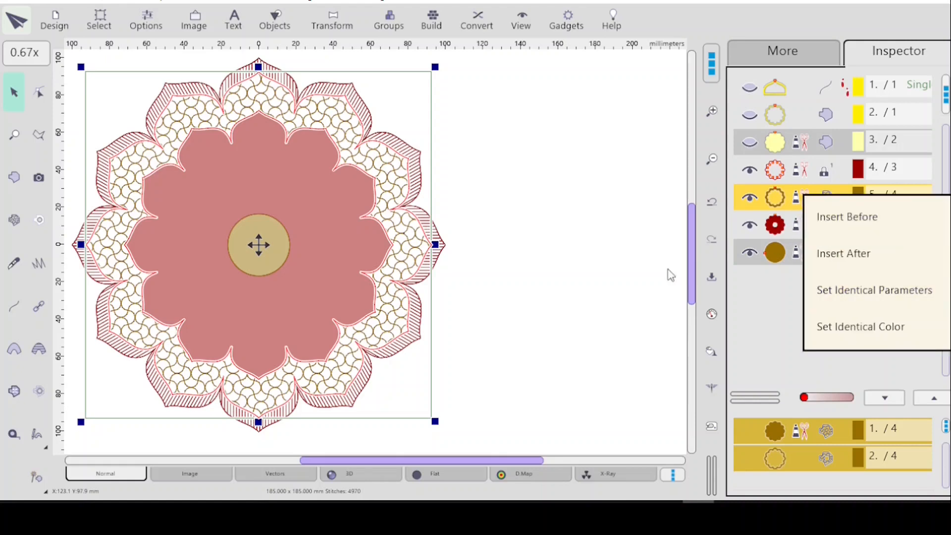
click(651, 235)
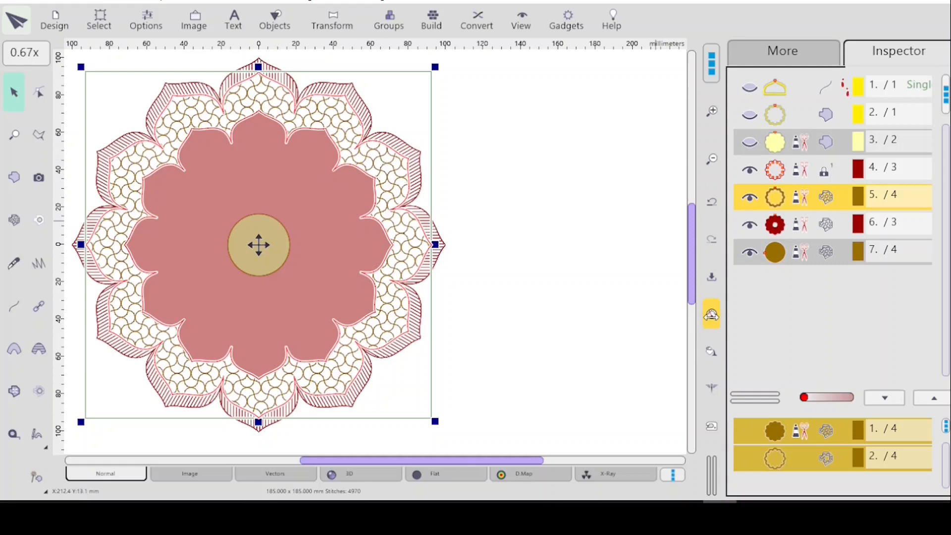
click(711, 314)
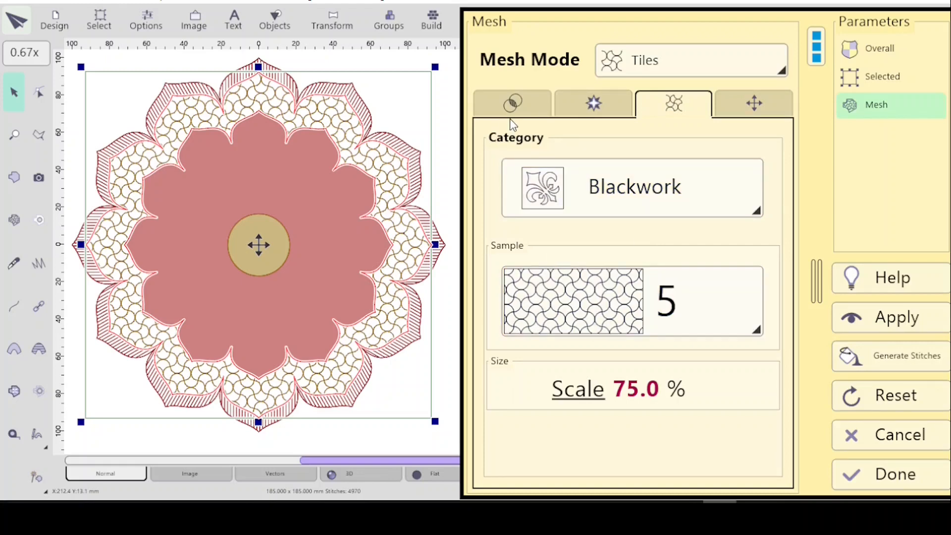
click(510, 104)
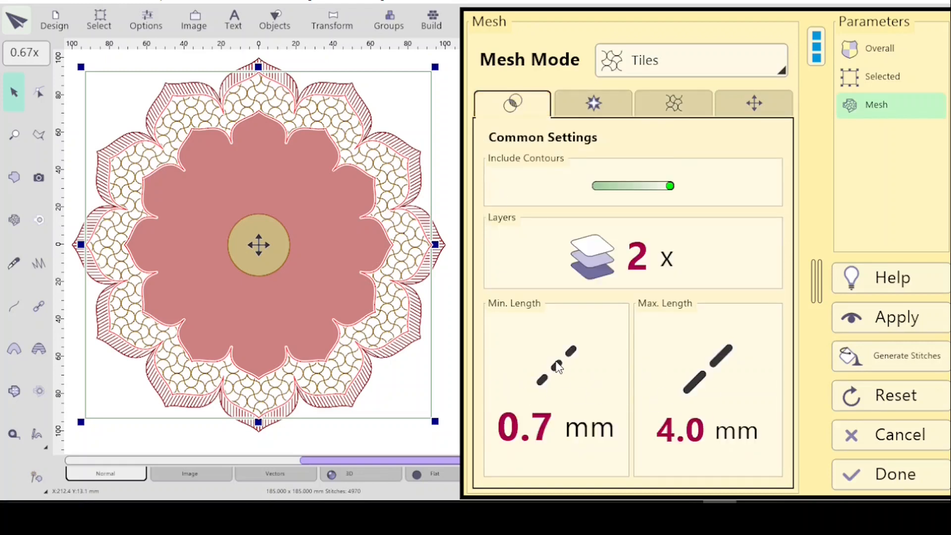
click(559, 372)
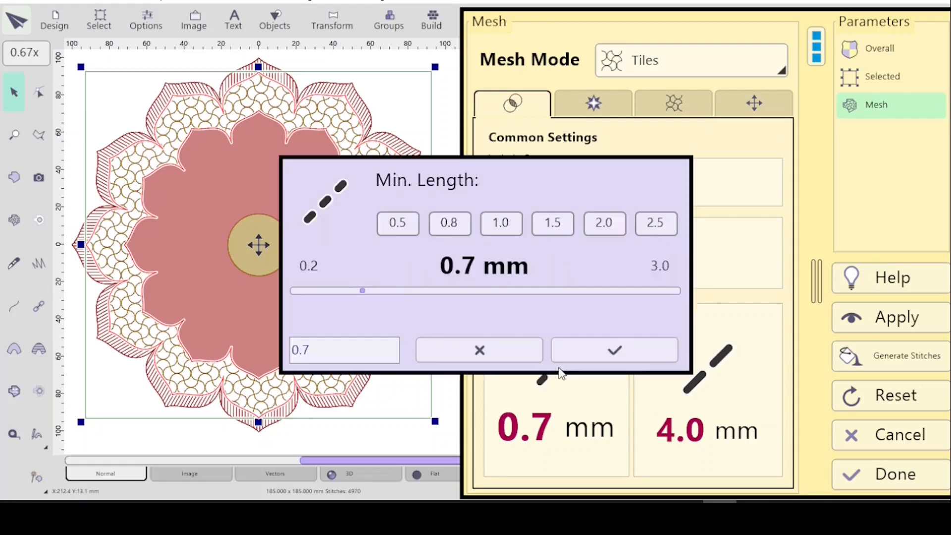
click(553, 222)
click(616, 351)
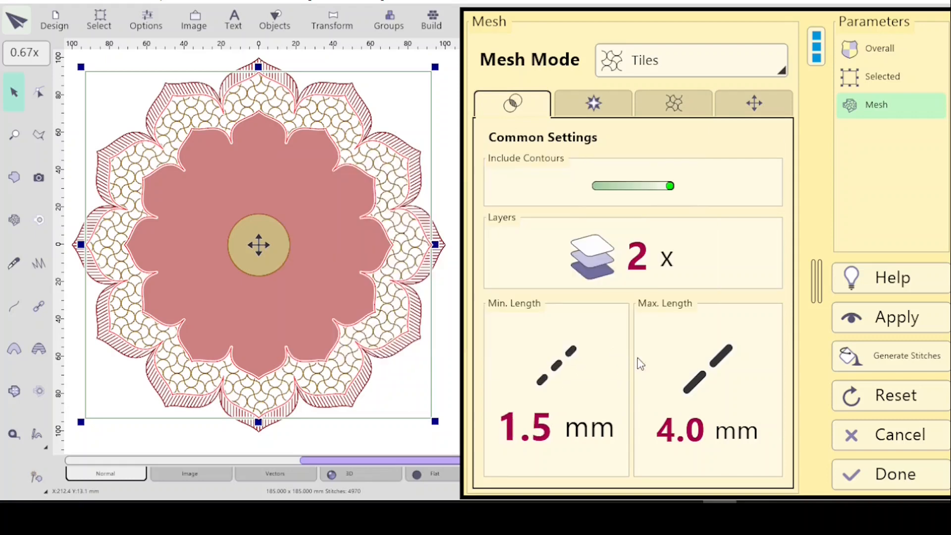
- Set the ring mesh's maximum stitch length to 2.2 mm and apply the mesh parameters
click(714, 380)
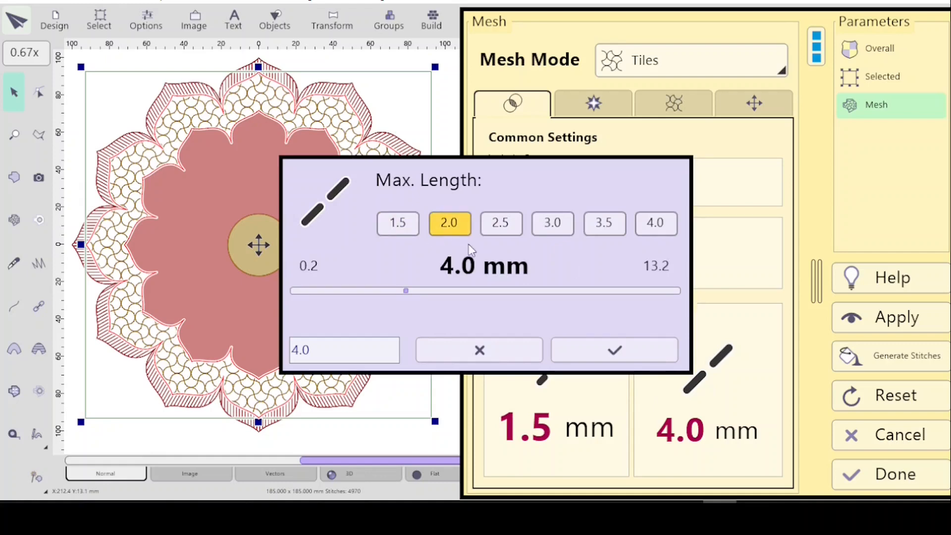
click(449, 223)
key(BackSpace)
key(BackSpace)
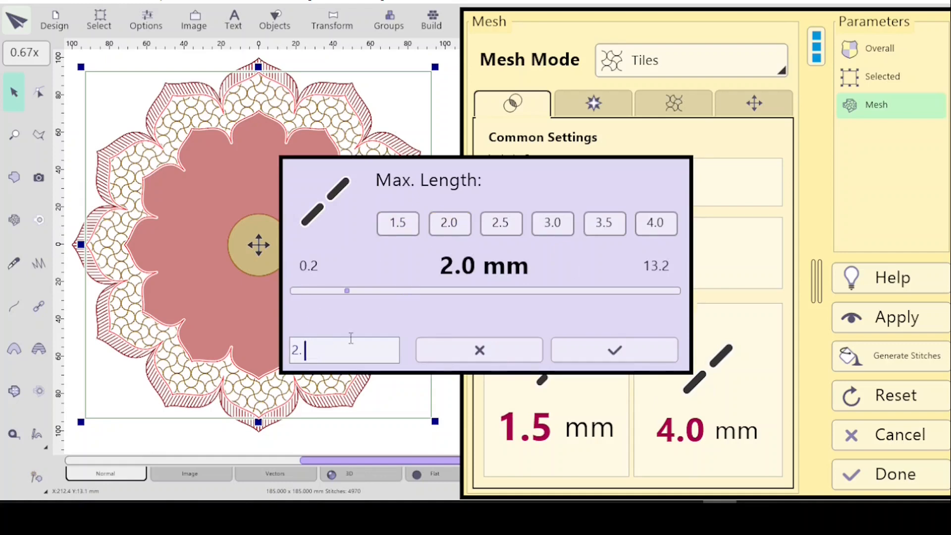
text(.2)
click(613, 353)
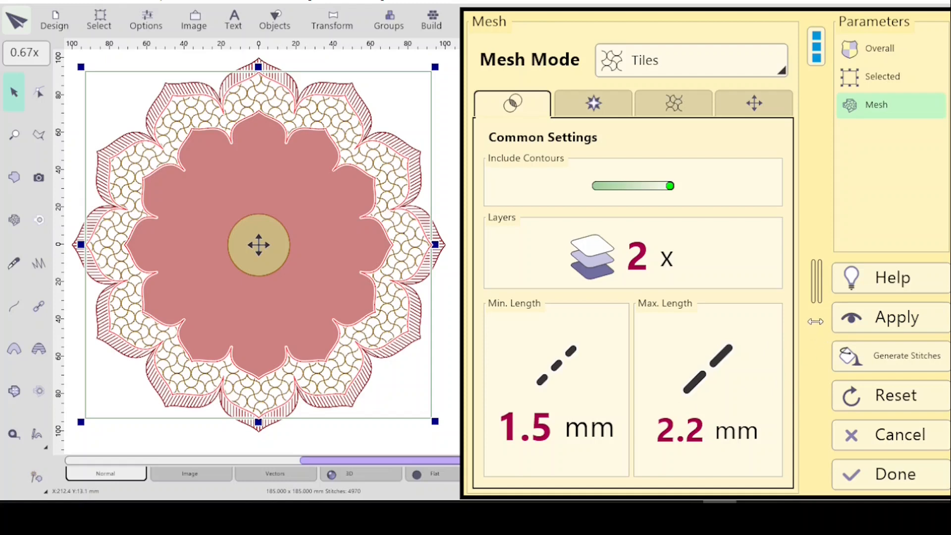
click(896, 321)
click(887, 475)
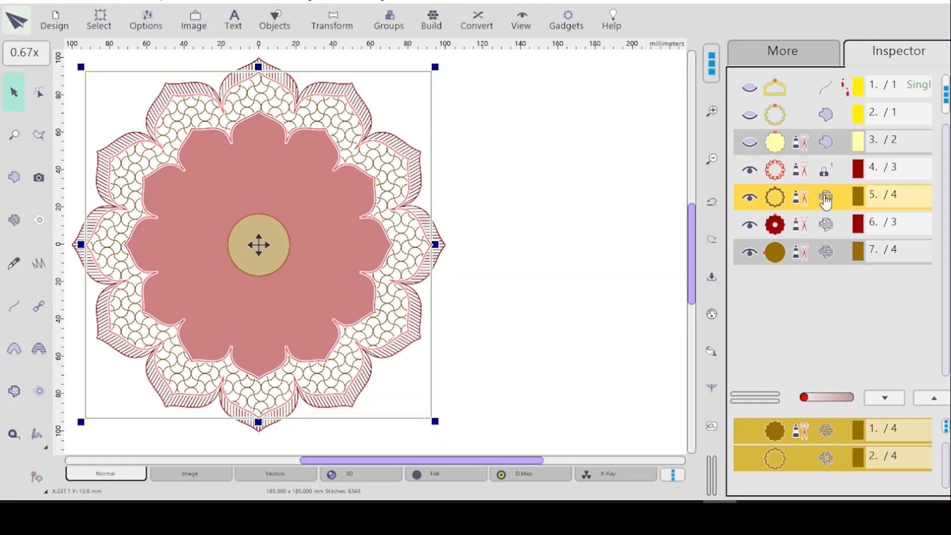
- Copy the brown ring's mesh parameters to the dark red flower and the brown centre circle
right_click(827, 229)
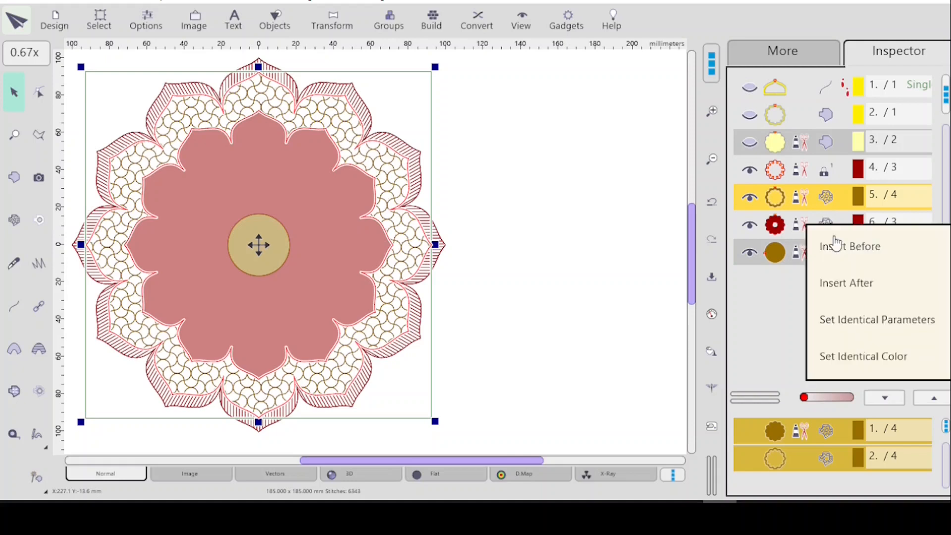
click(868, 322)
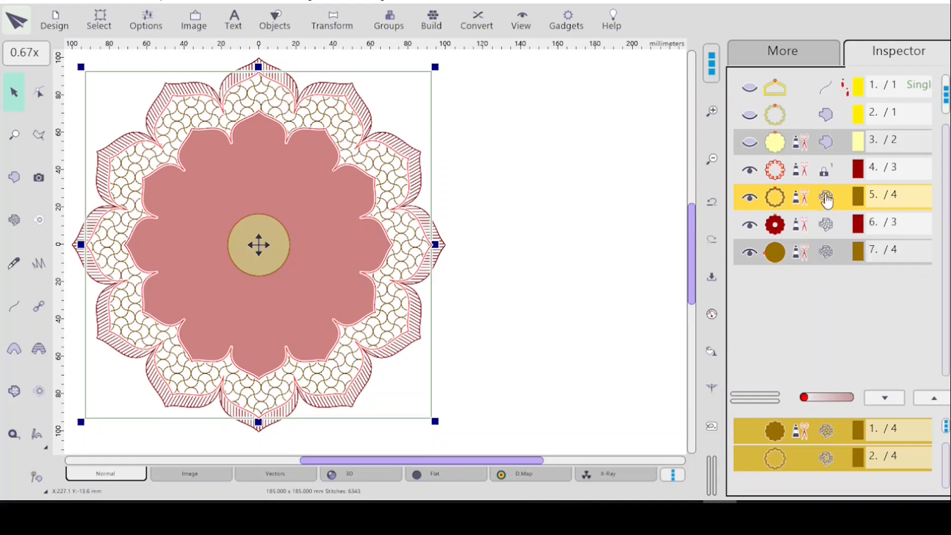
right_click(828, 258)
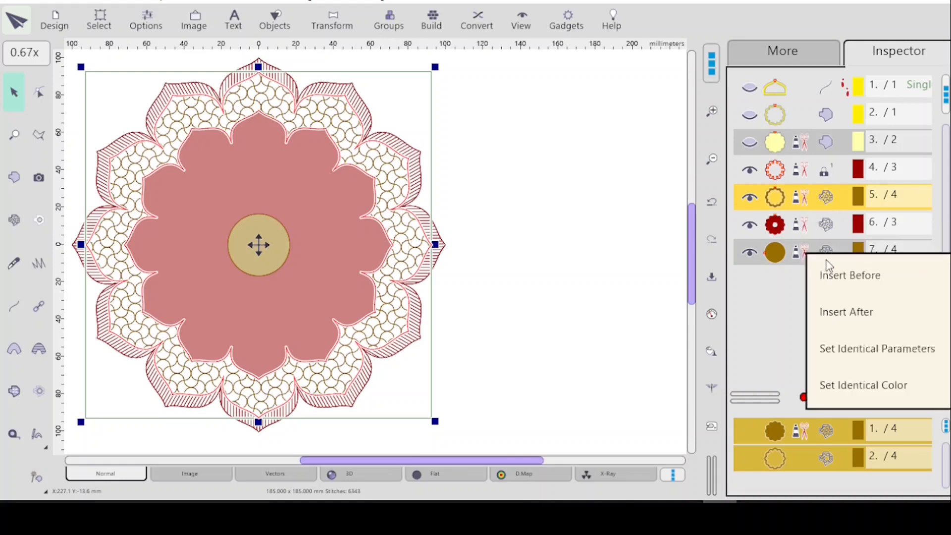
click(869, 350)
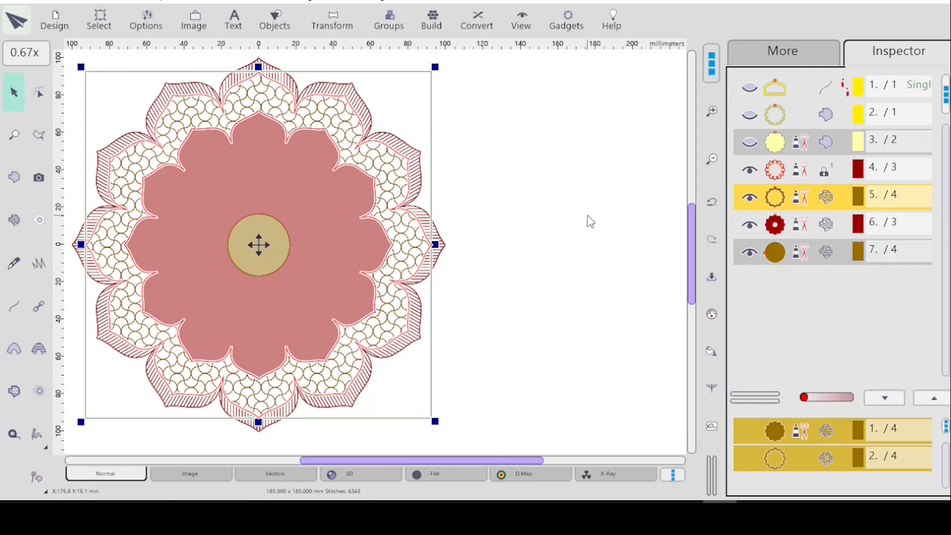
- Change the mesh mode of the dark red scalloped flower from tiles to Plant
click(804, 227)
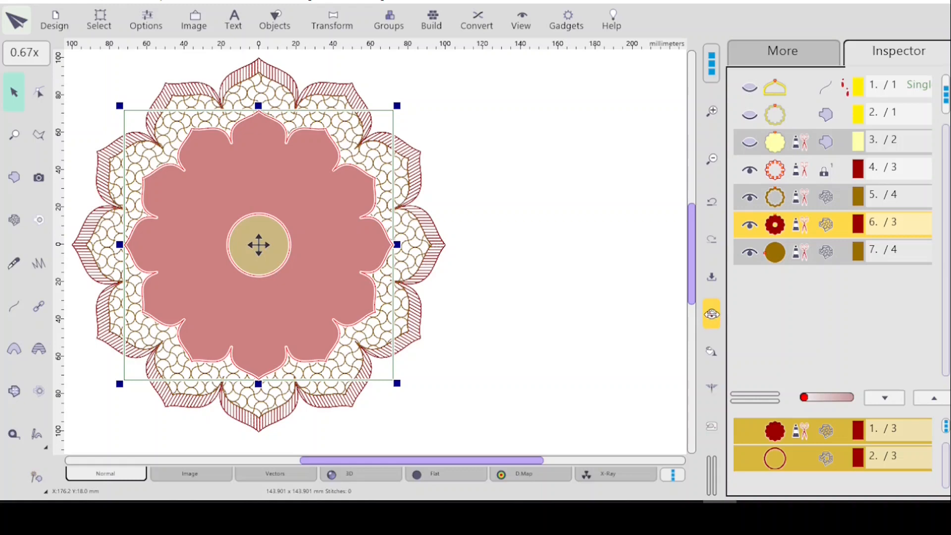
click(713, 313)
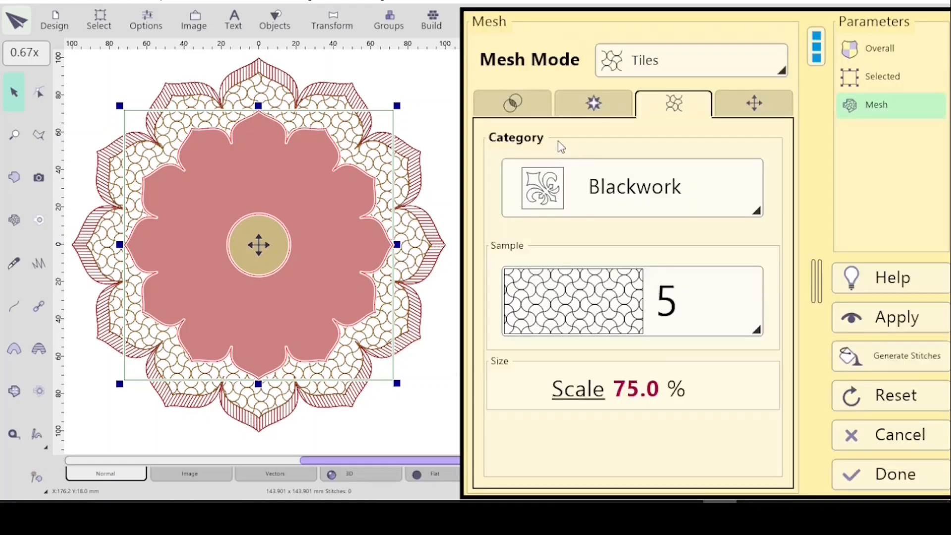
click(511, 103)
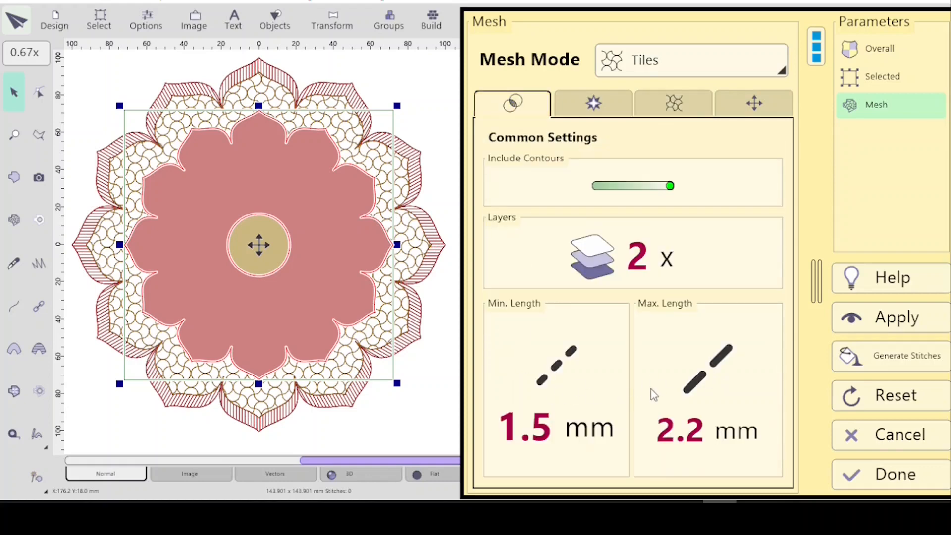
click(709, 101)
click(780, 70)
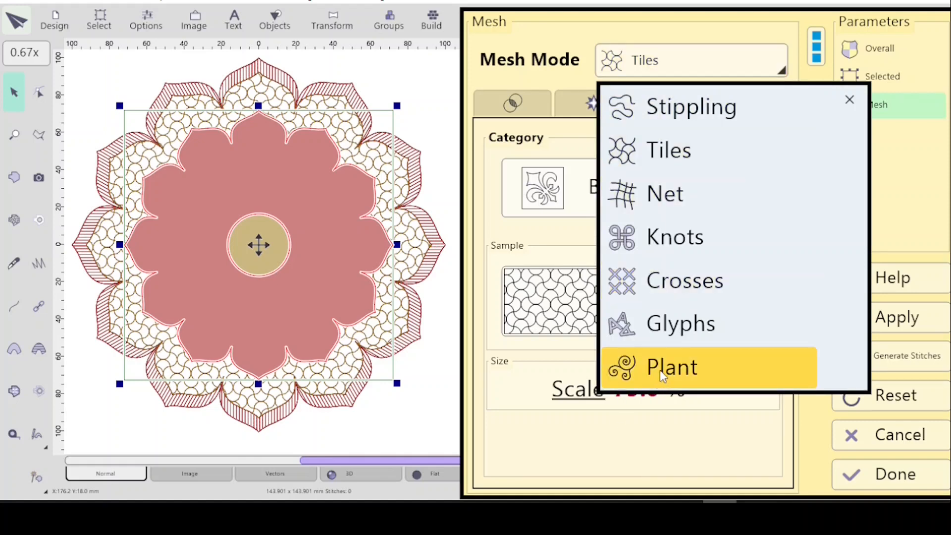
click(686, 373)
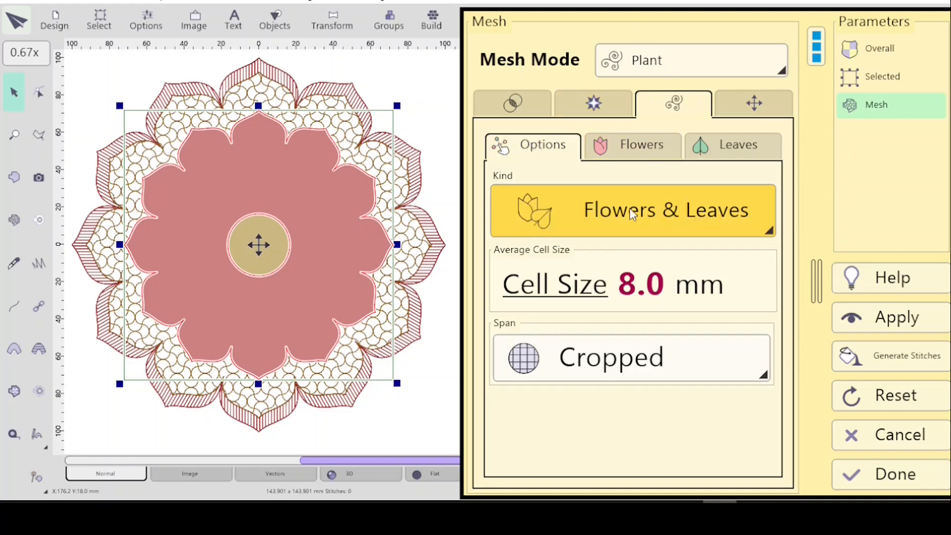
- Set the plant mesh kind to Stem 2 with a Cropped span and apply it to the flower
click(769, 233)
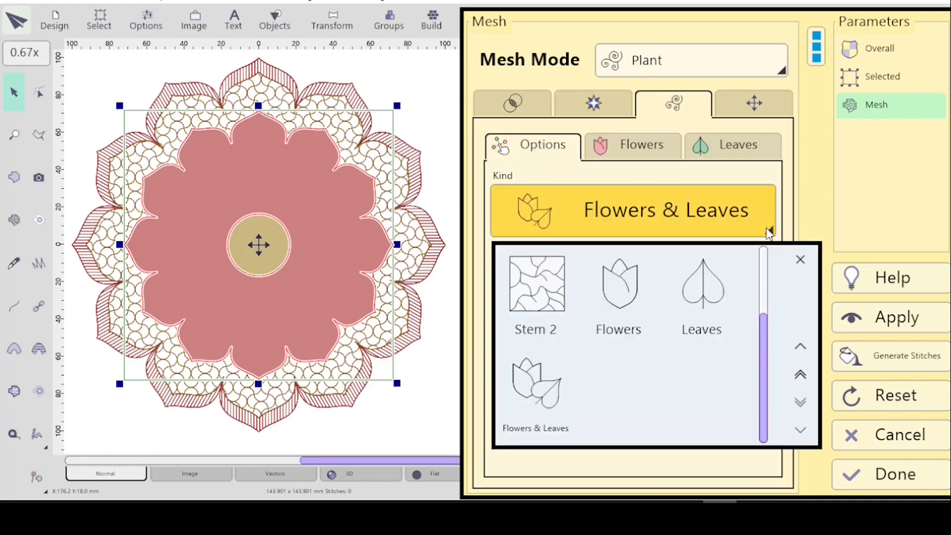
drag(762, 361, 762, 291)
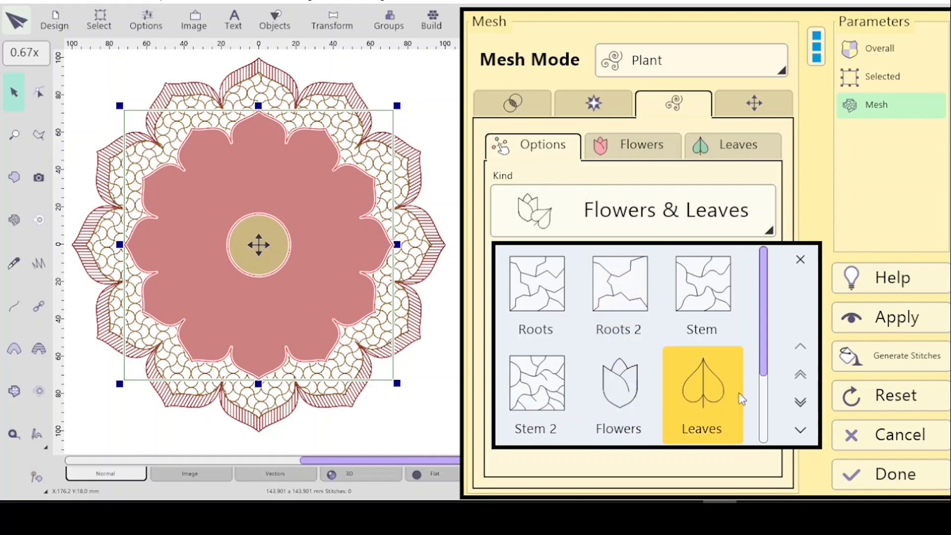
scroll(765, 401, down, 1)
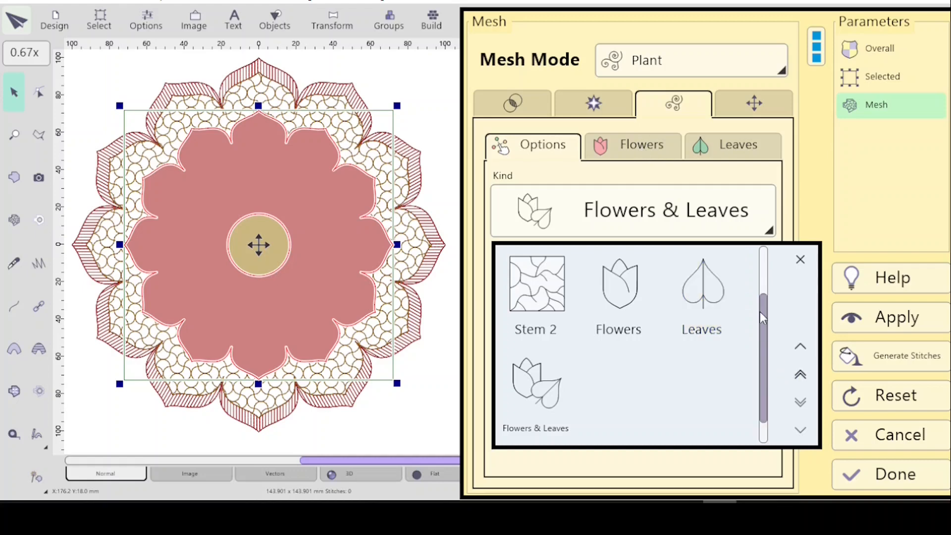
scroll(760, 311, up, 2)
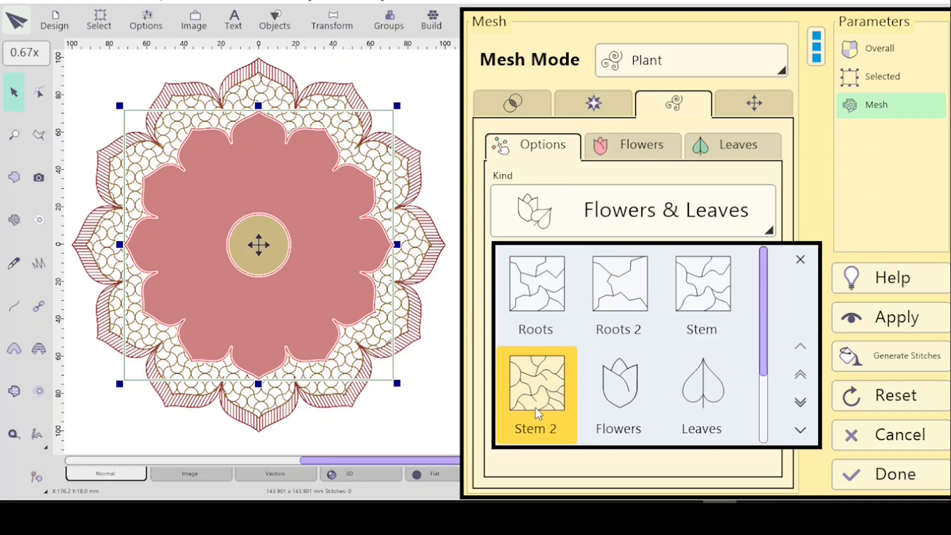
click(534, 387)
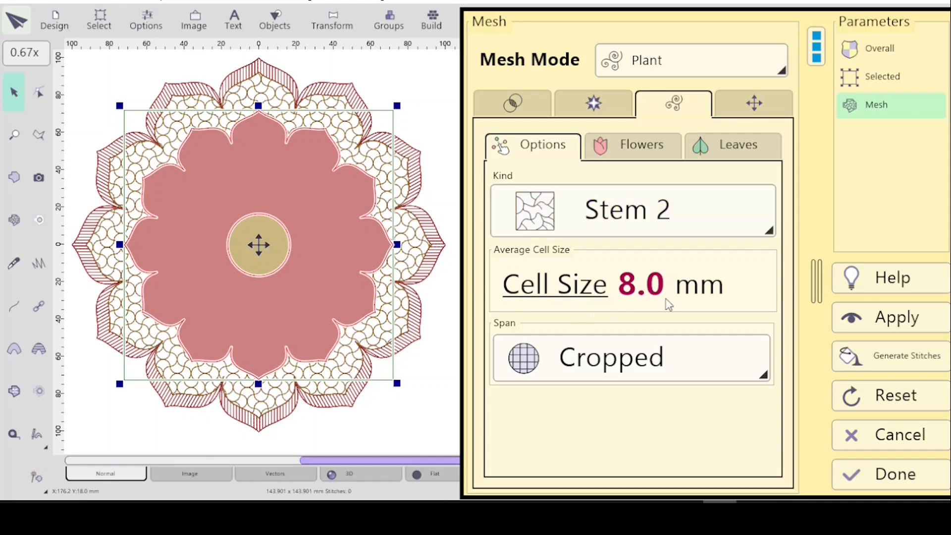
click(578, 367)
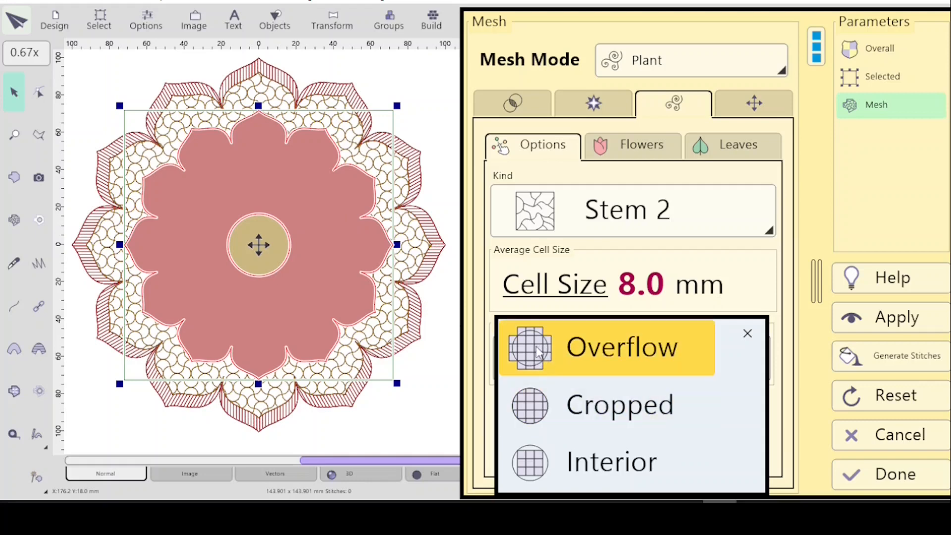
click(590, 412)
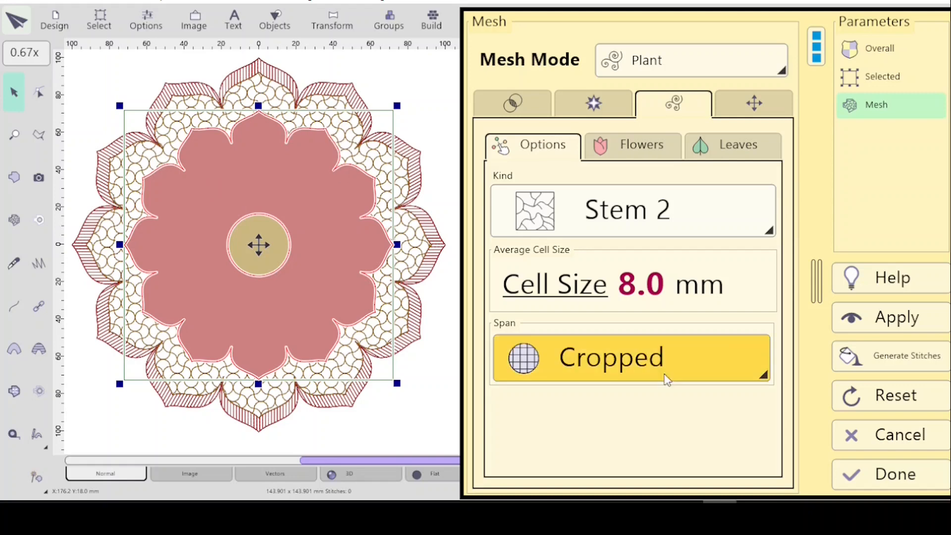
click(870, 321)
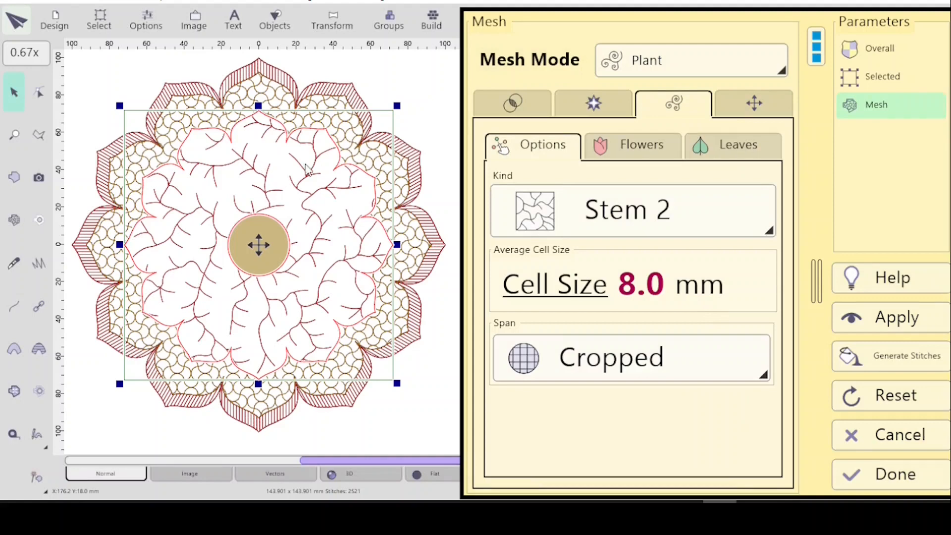
- Set the plant mesh's average cell size to 6.0 mm and apply it
click(564, 296)
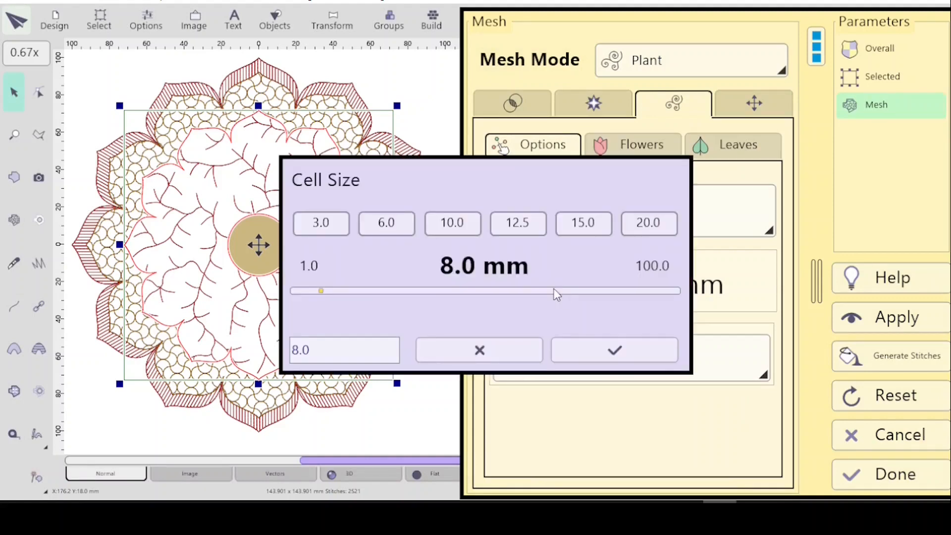
click(386, 232)
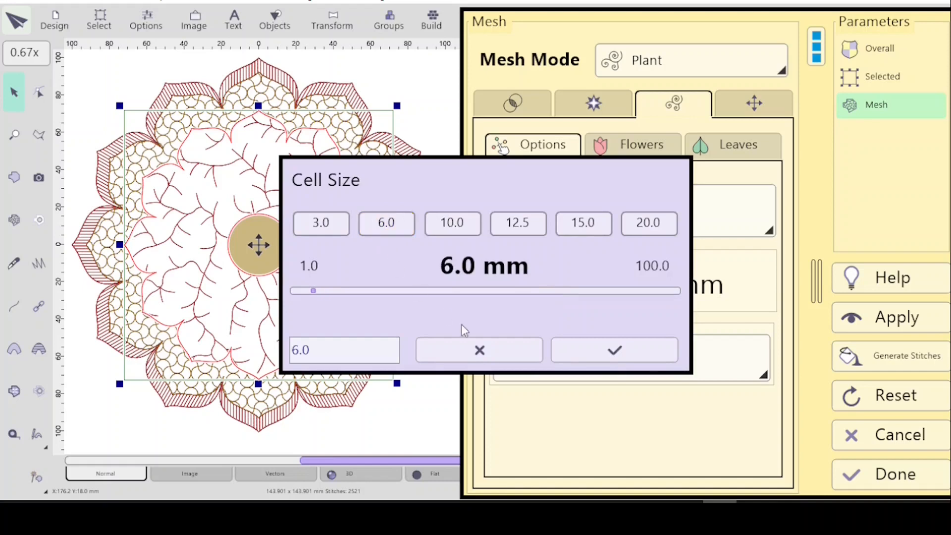
click(623, 350)
click(893, 317)
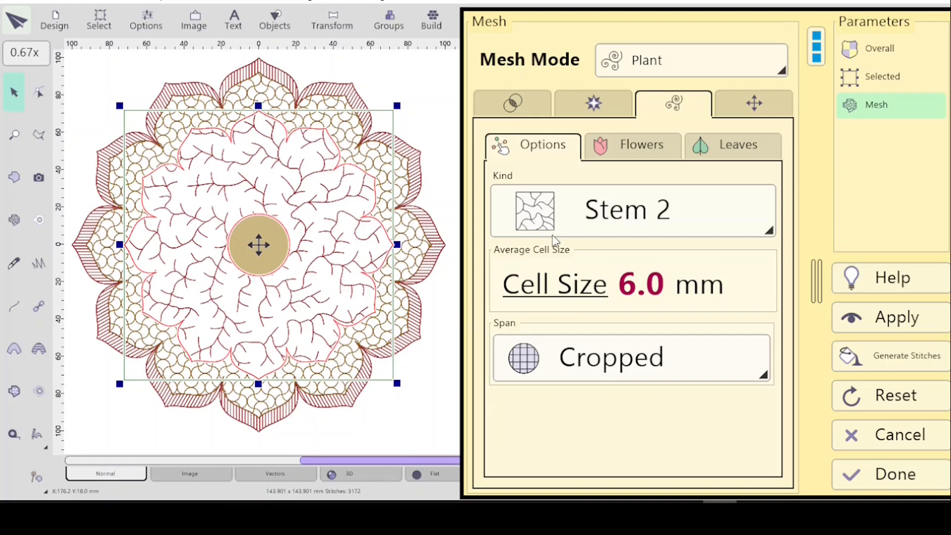
- Set the plant mesh kind to Flowers & Leaves
click(747, 225)
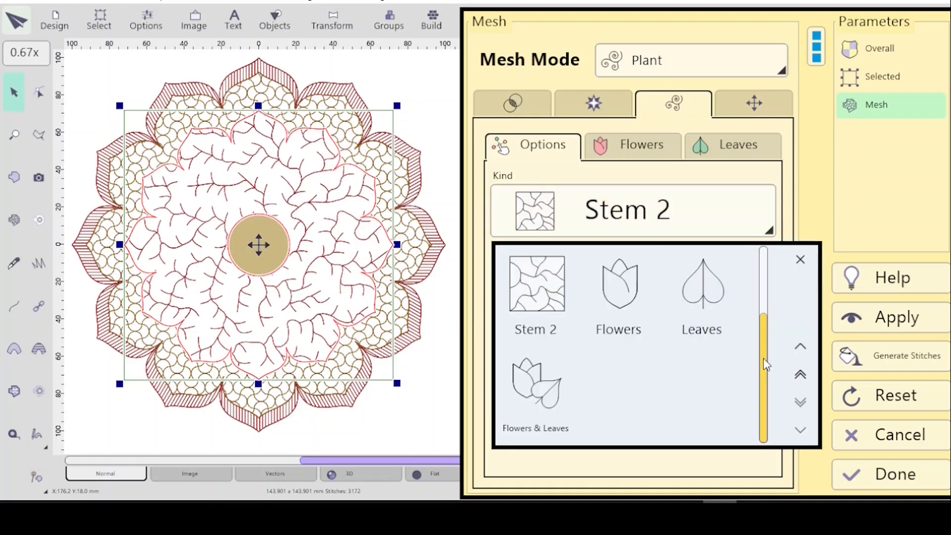
drag(762, 357, 757, 313)
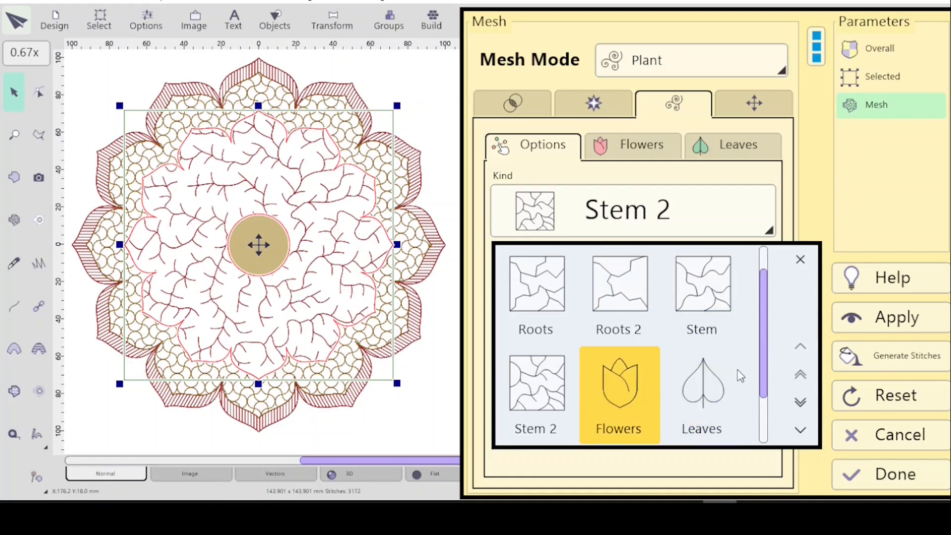
drag(762, 382, 764, 430)
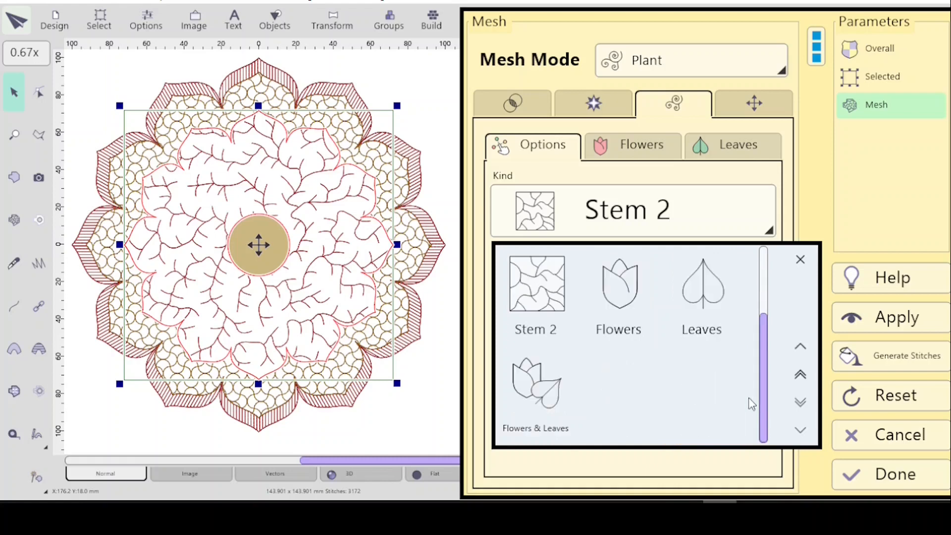
click(534, 396)
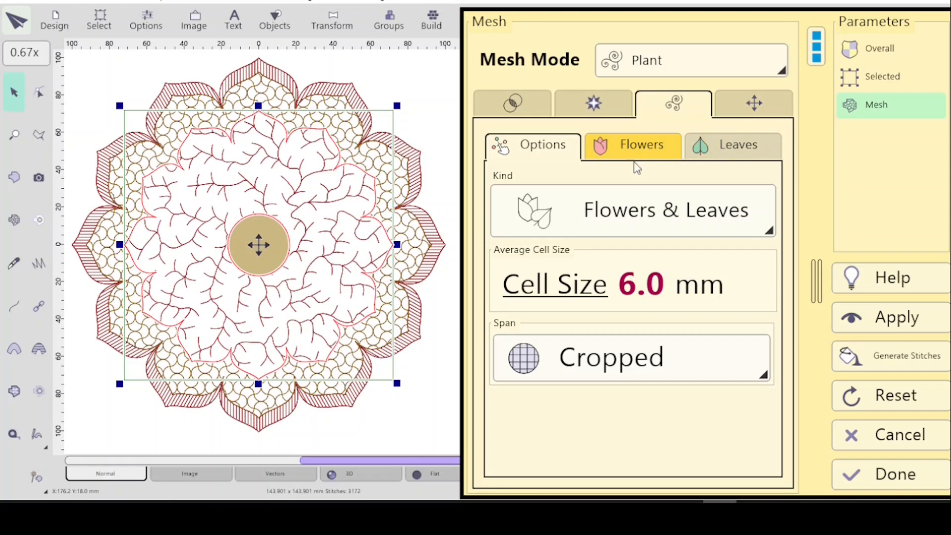
- Clear the library glyph selection for the mesh's flowers and choose Library as their kind
click(616, 154)
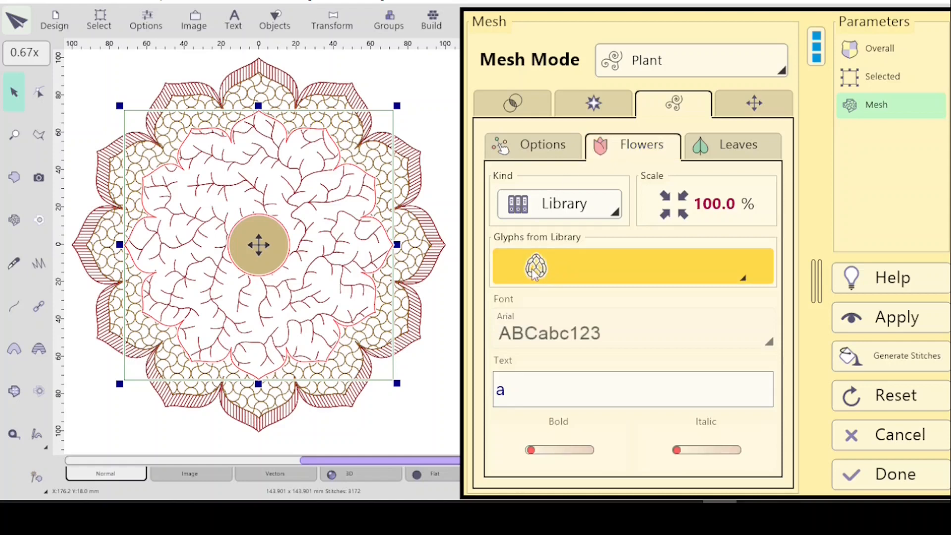
click(573, 269)
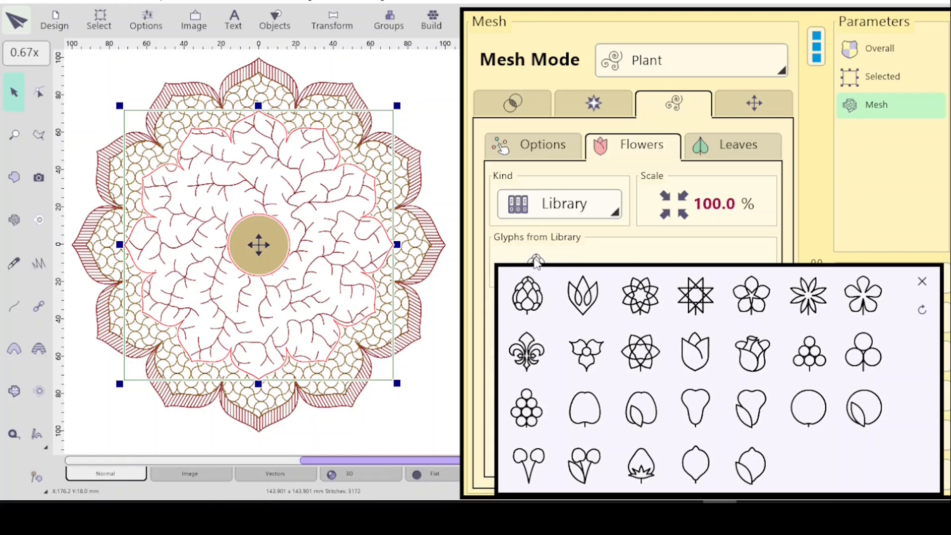
click(922, 312)
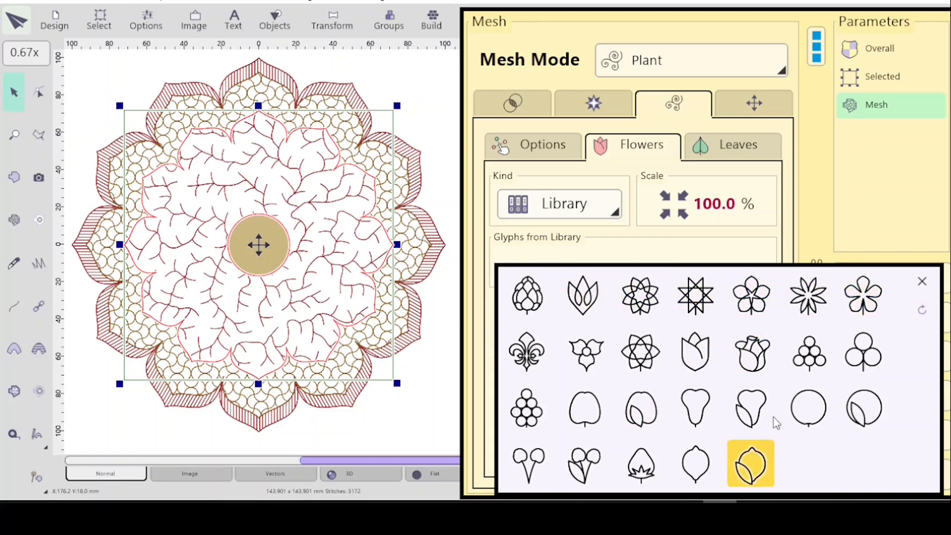
click(923, 282)
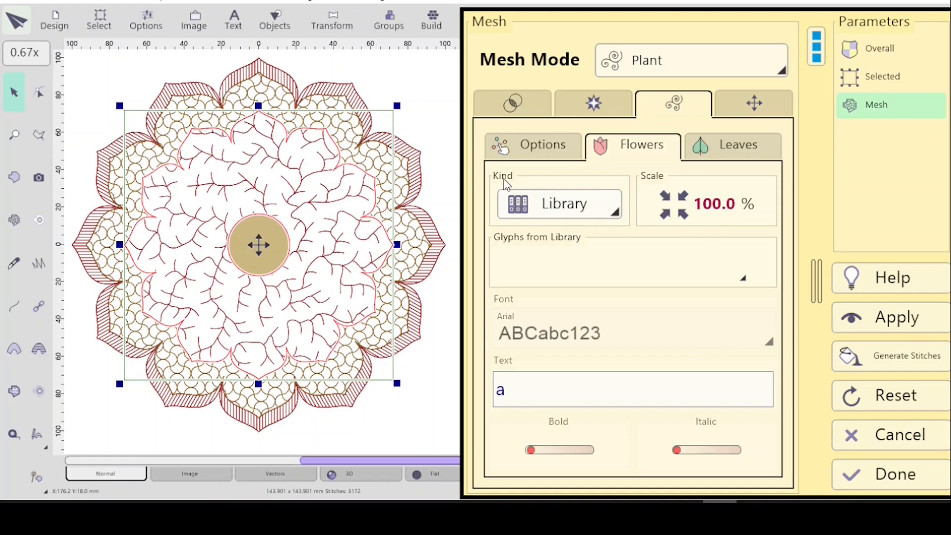
click(614, 213)
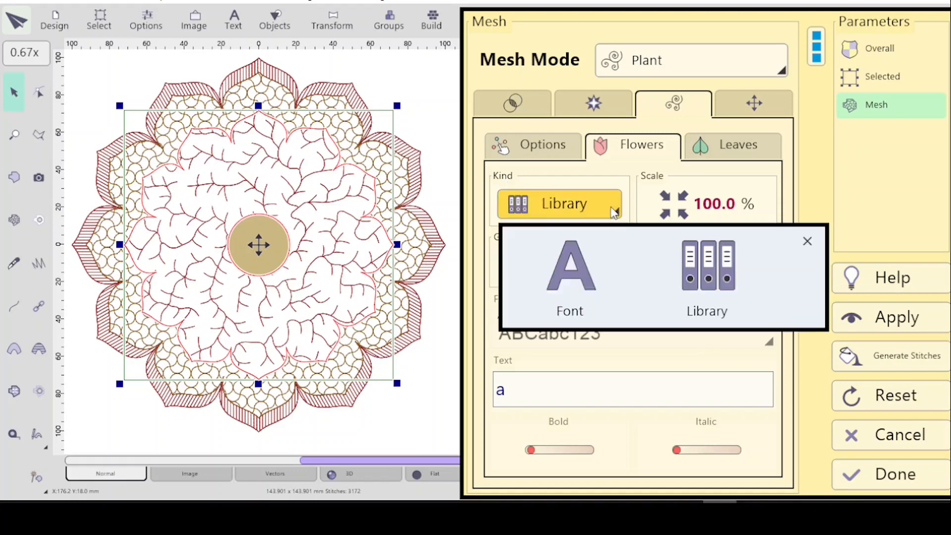
click(713, 269)
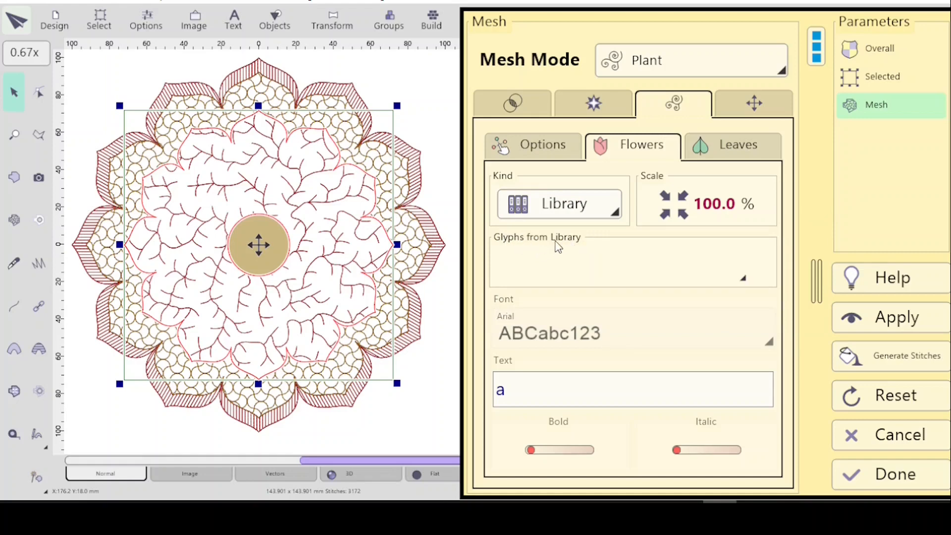
- Switch the mesh's flowers to the Font kind and choose the Janda Flower Doodles font
click(565, 203)
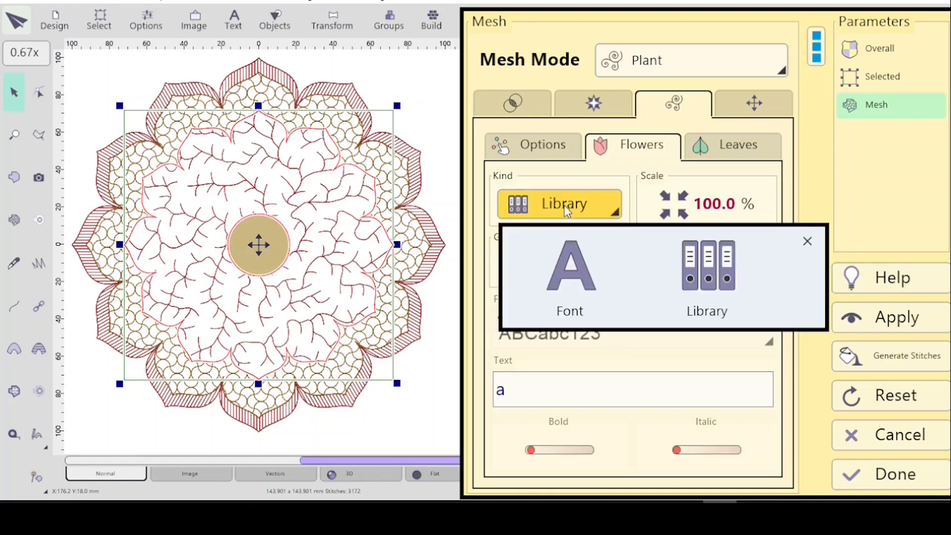
click(575, 273)
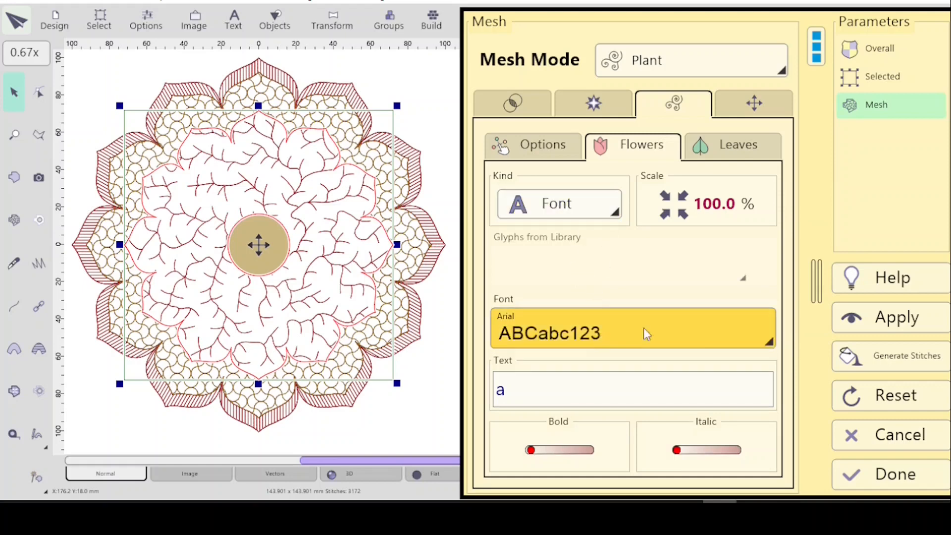
click(751, 333)
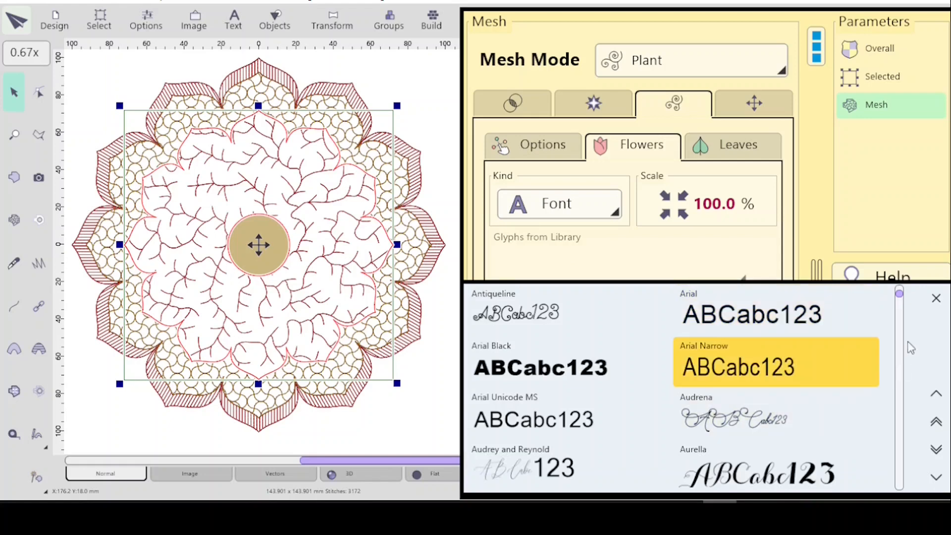
drag(899, 295, 904, 390)
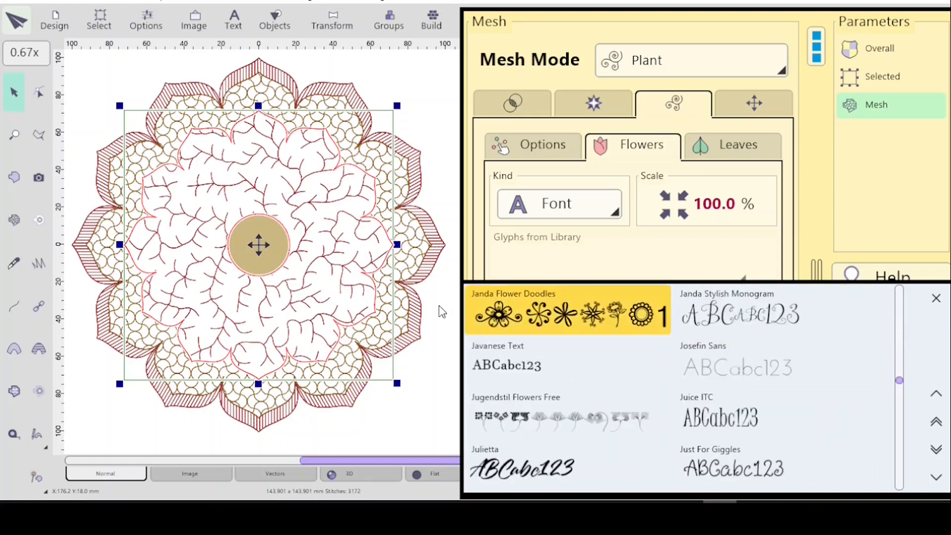
click(551, 319)
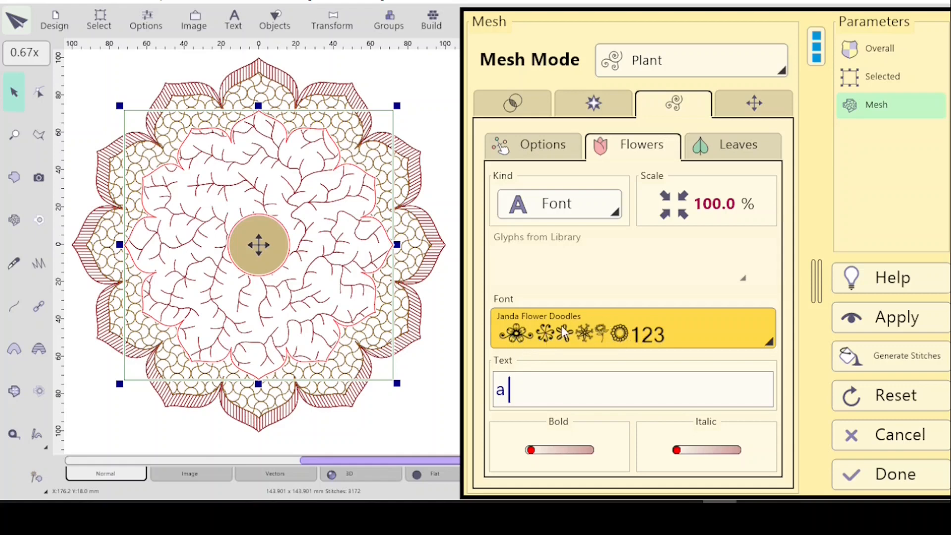
- Set the flower glyph text to "ab" in the Janda Flower Doodles font
click(652, 340)
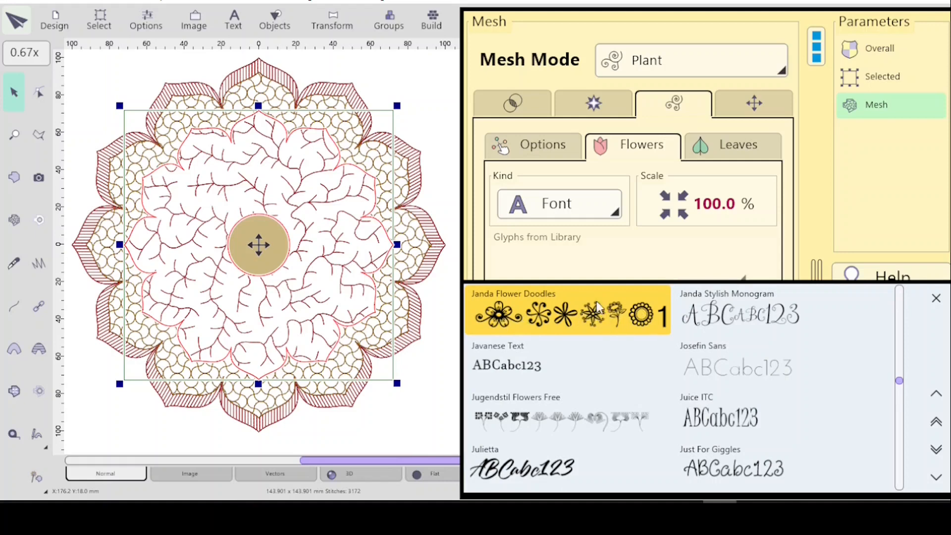
click(591, 259)
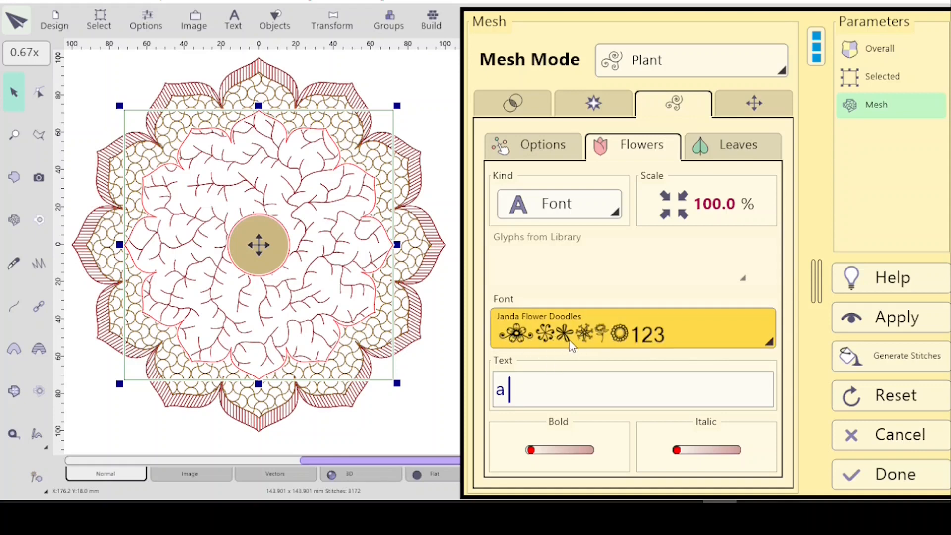
text(b)
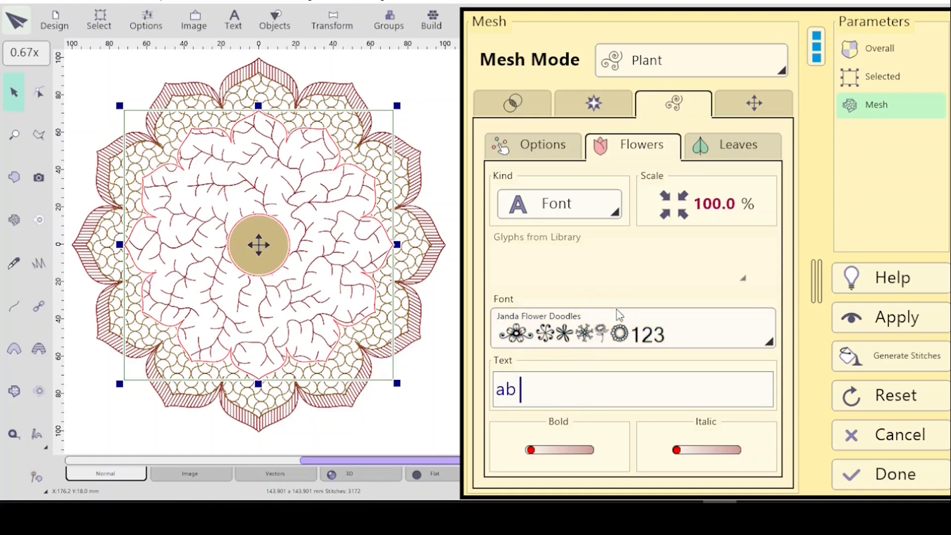
- Choose Library as the source kind for the leaves of the Plant mesh
click(724, 149)
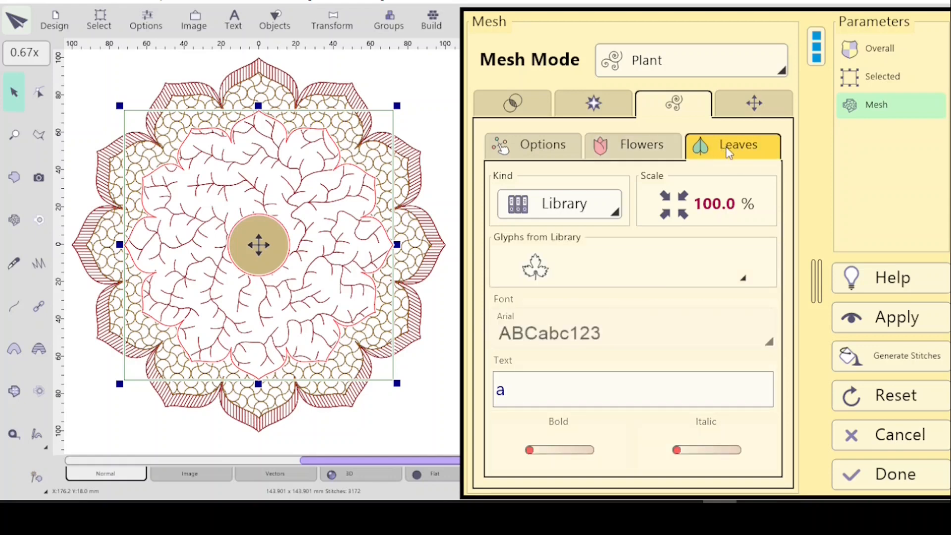
click(527, 143)
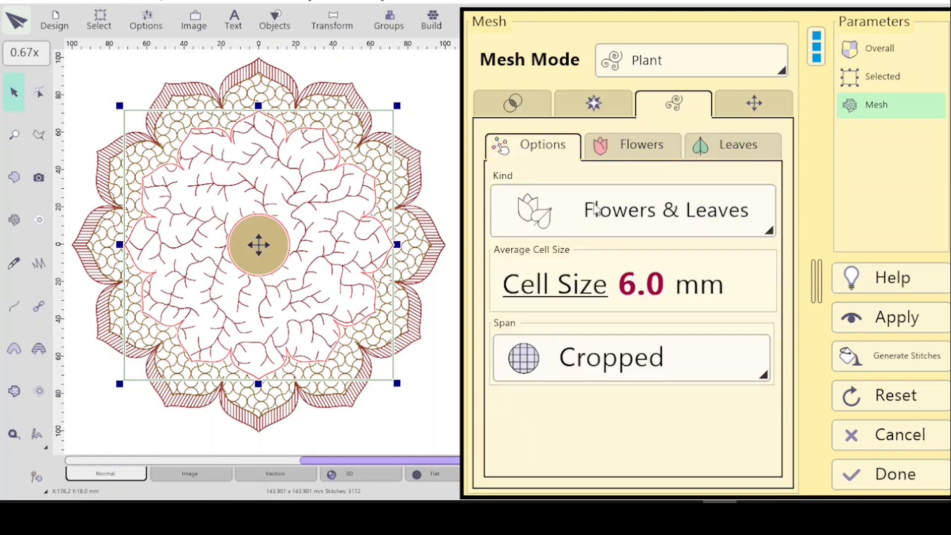
click(724, 150)
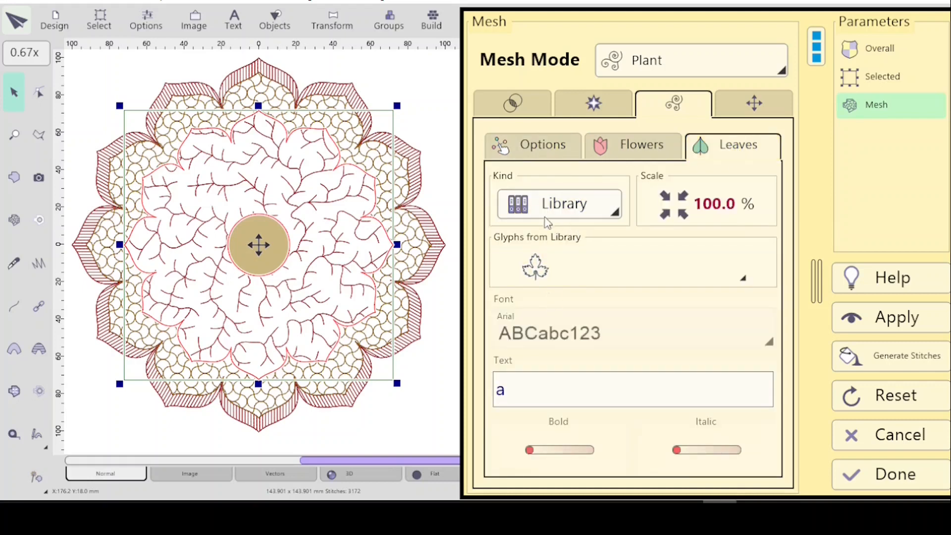
click(592, 215)
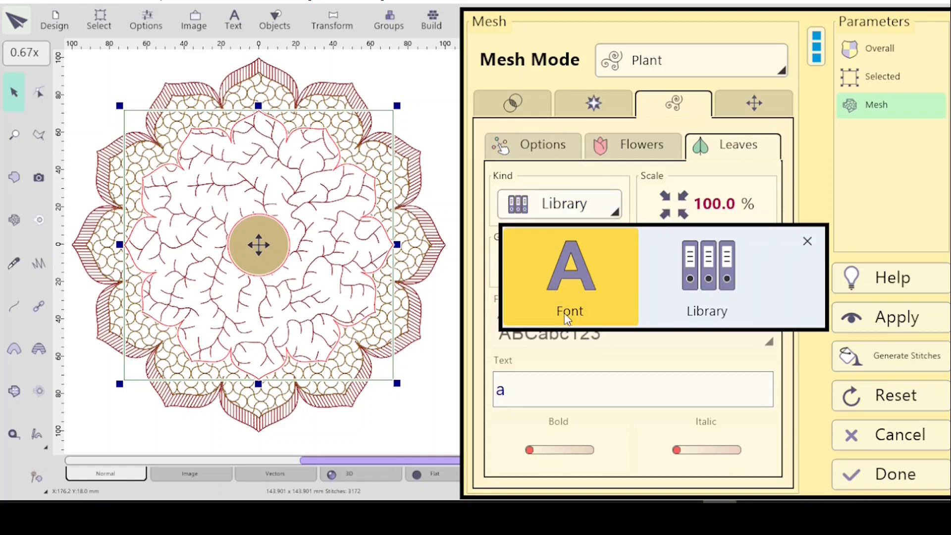
click(710, 275)
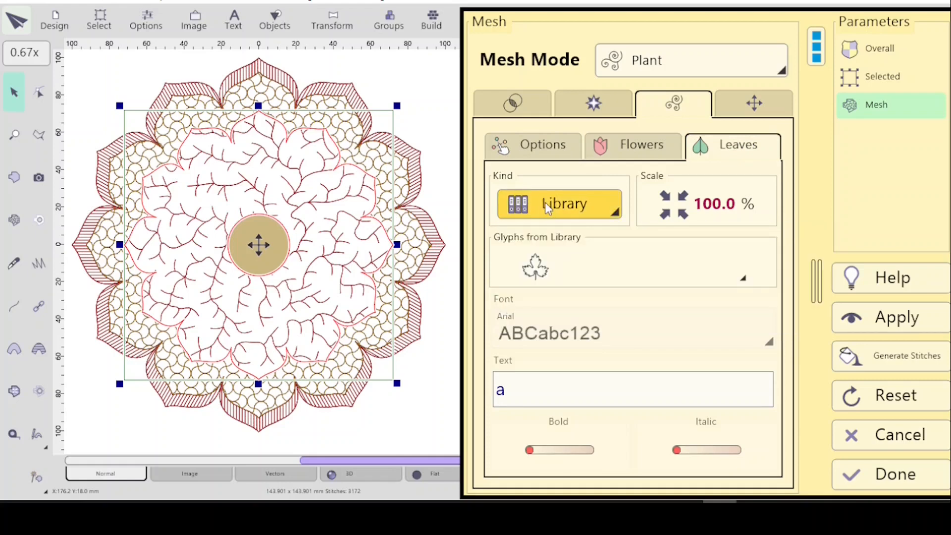
- Replace the lobed leaf glyph with a sequence of double leaf, single pointed leaf and double leaf from the library
click(547, 271)
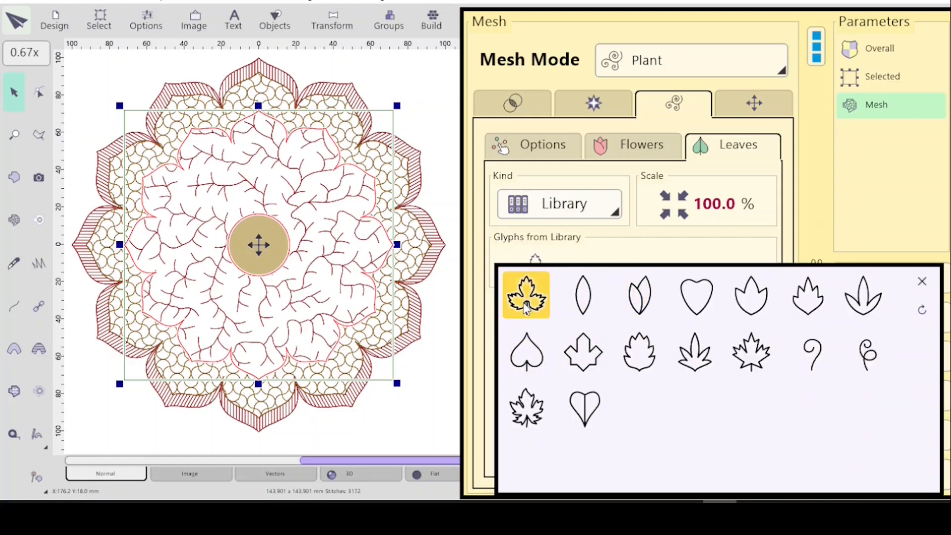
click(921, 313)
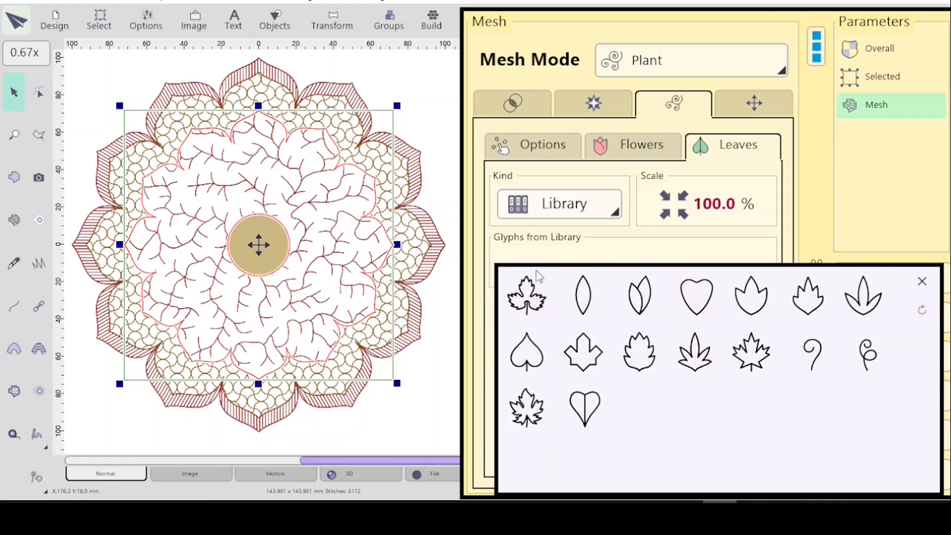
click(639, 311)
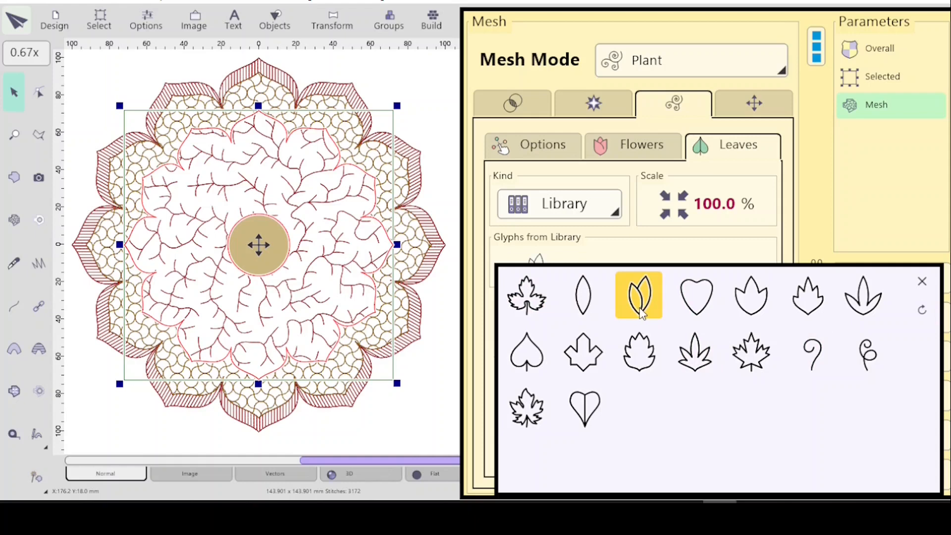
click(587, 309)
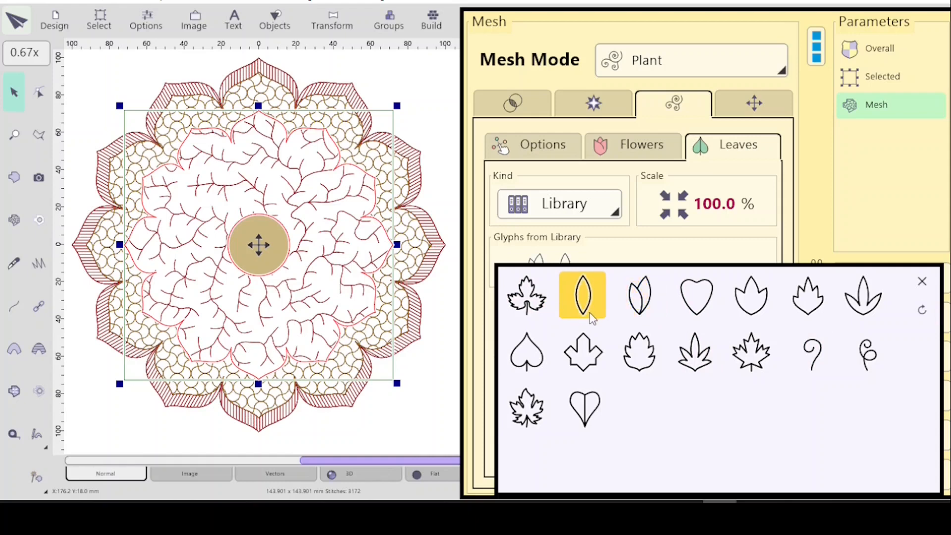
click(642, 303)
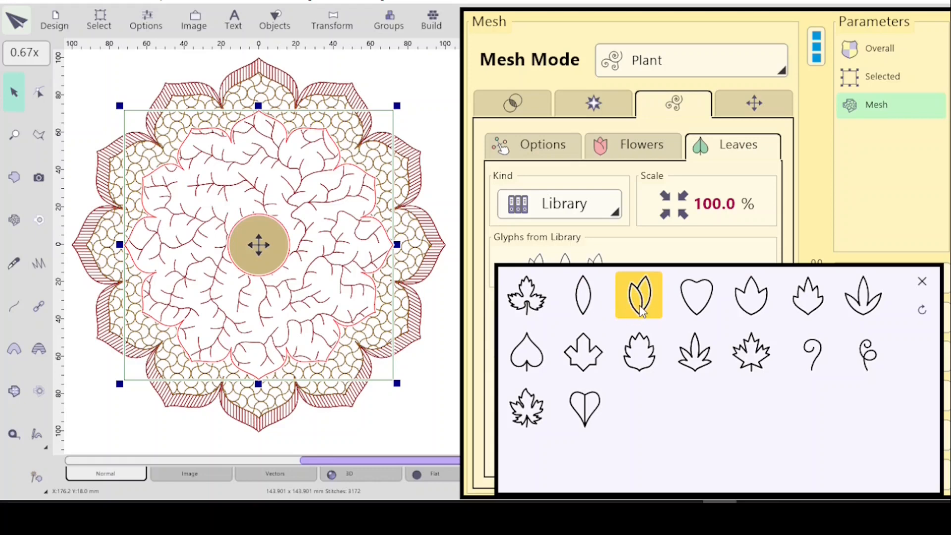
click(922, 282)
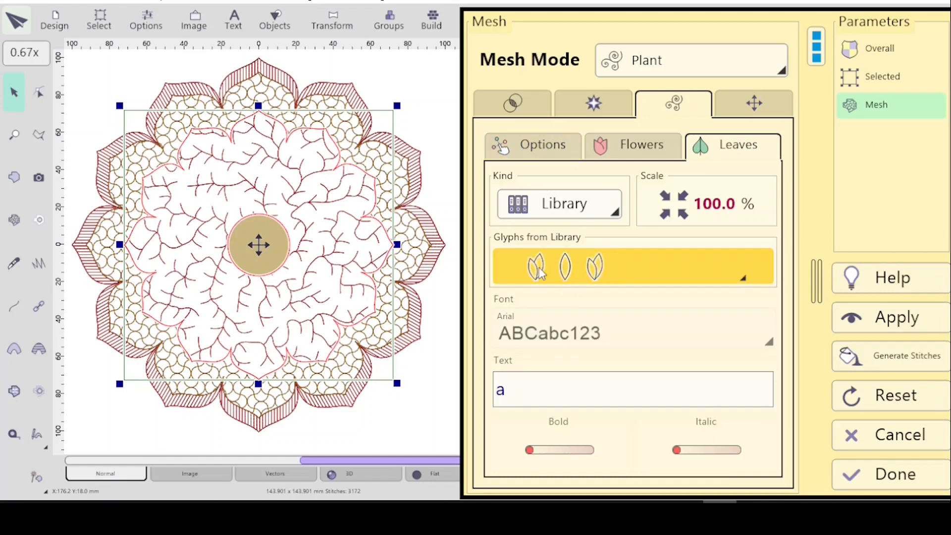
- Set the average cell size of the Flowers & Leaves plant mesh to 10 mm and review its common settings
click(643, 154)
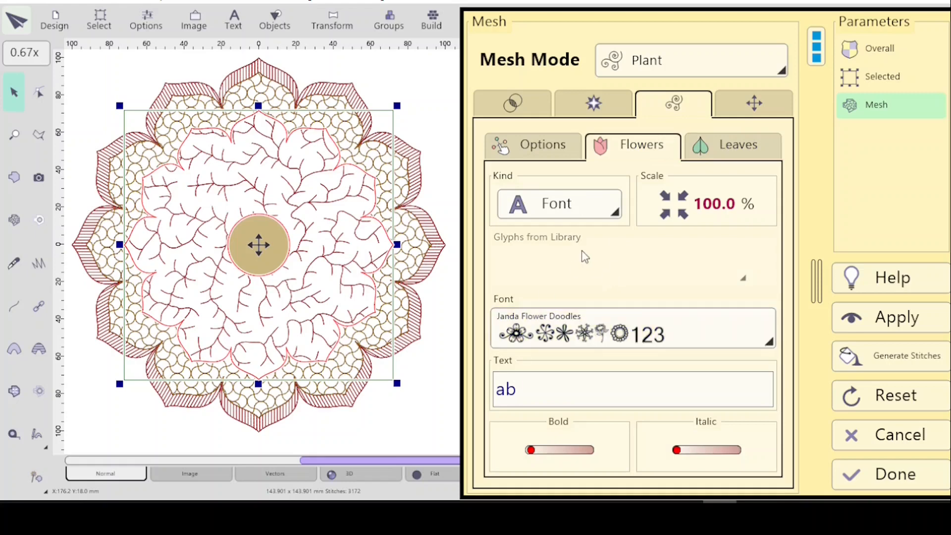
click(547, 151)
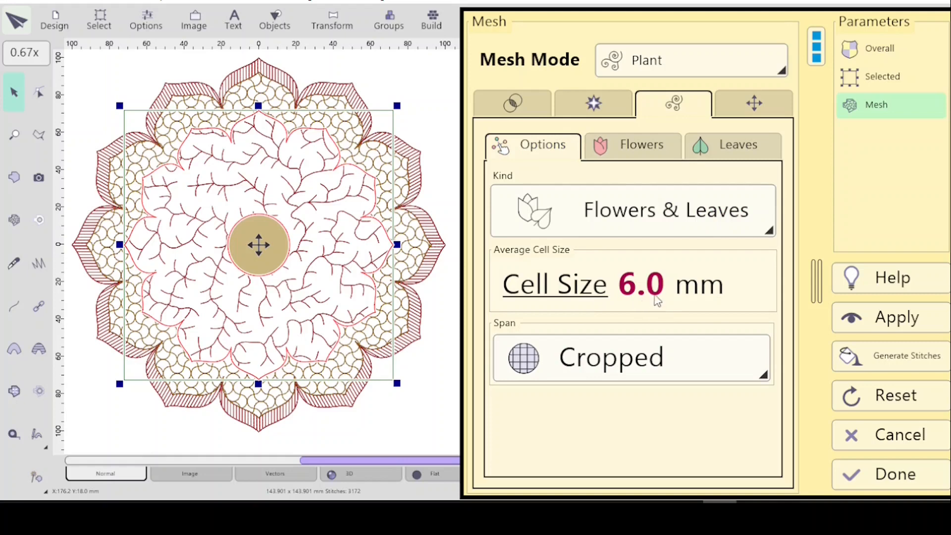
click(545, 289)
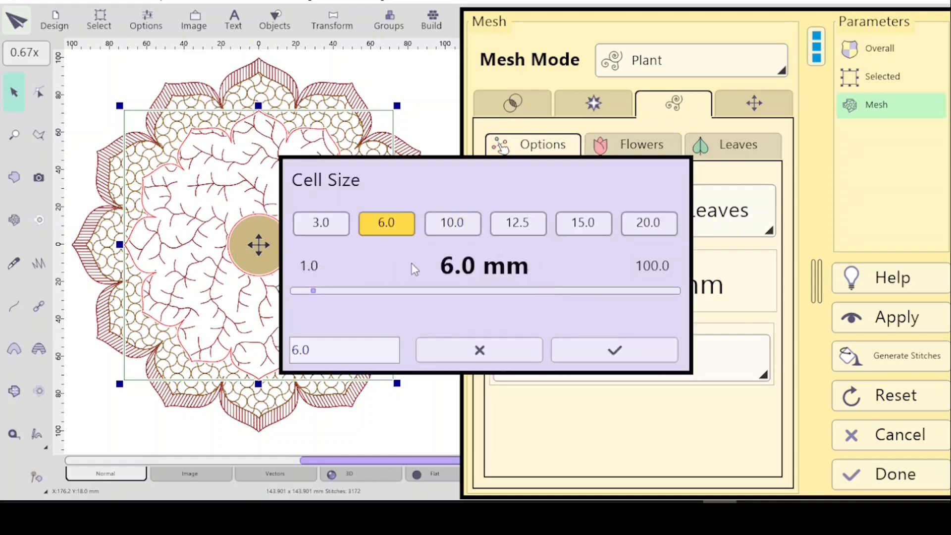
key(BackSpace)
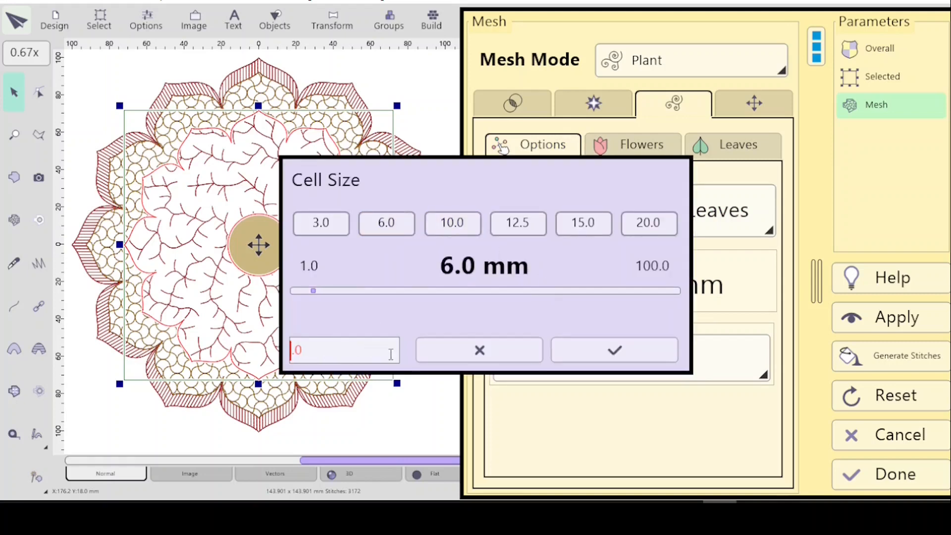
text(8)
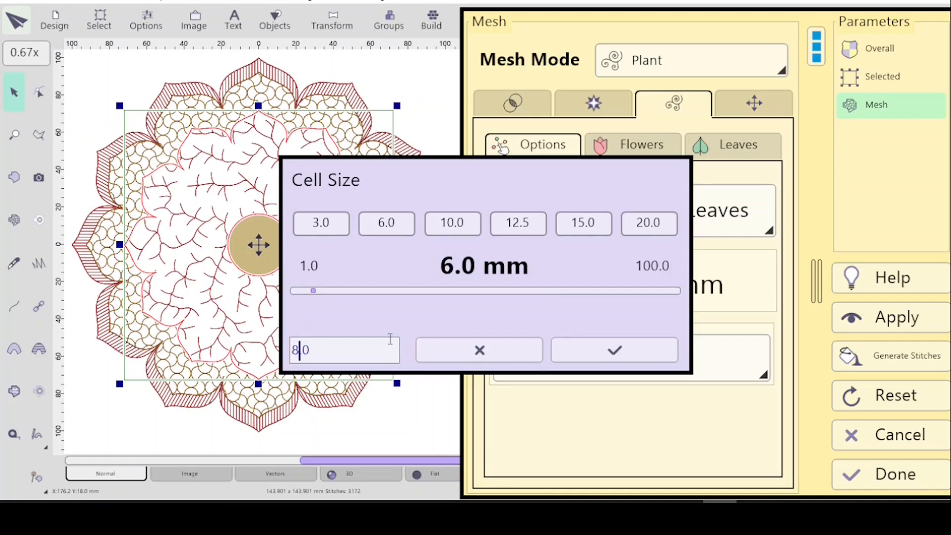
click(462, 222)
click(614, 353)
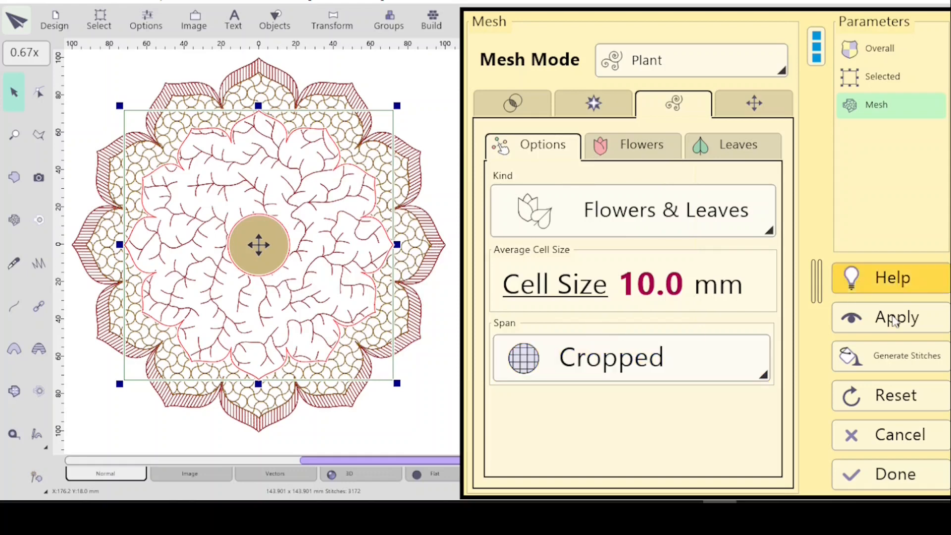
click(515, 103)
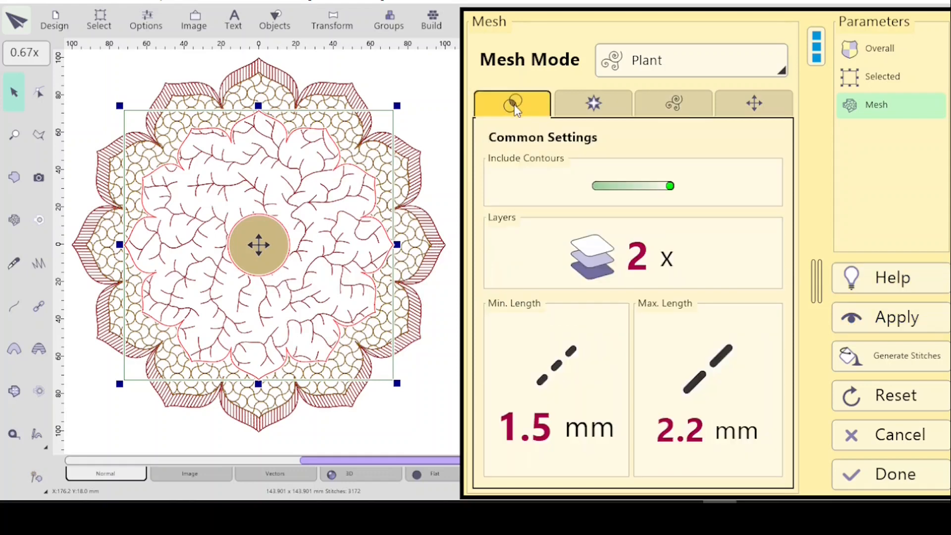
click(677, 105)
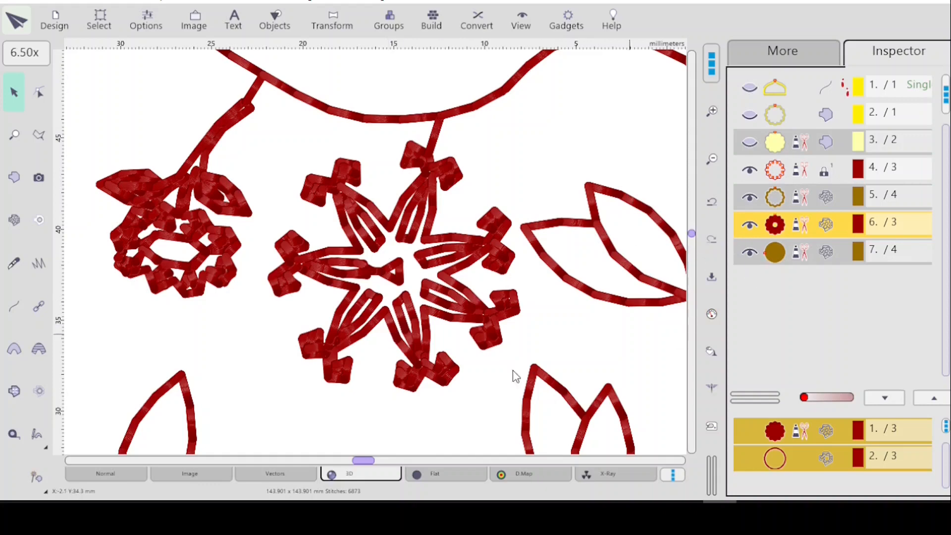
- Fit the whole design in view and bring up the mesh parameters of the dark red plant-filled object, number 6
click(777, 142)
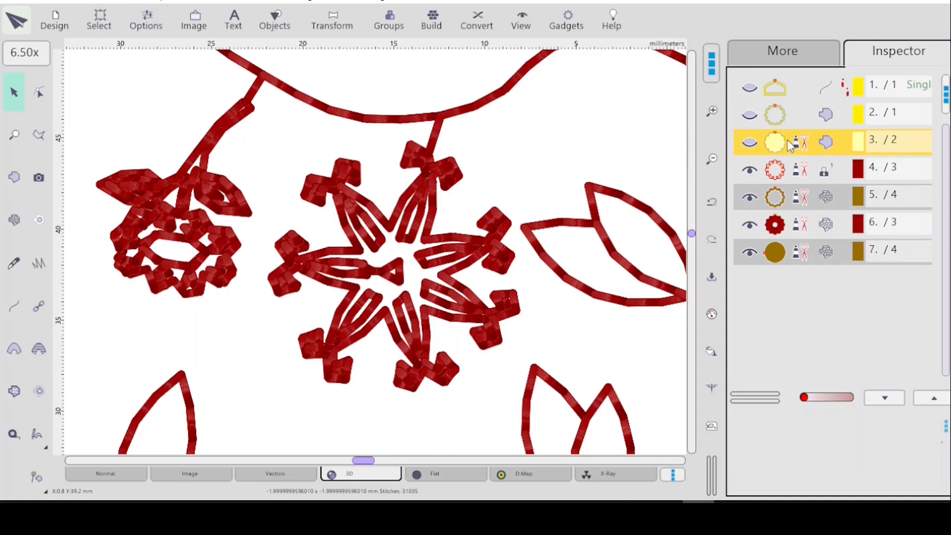
key(F4)
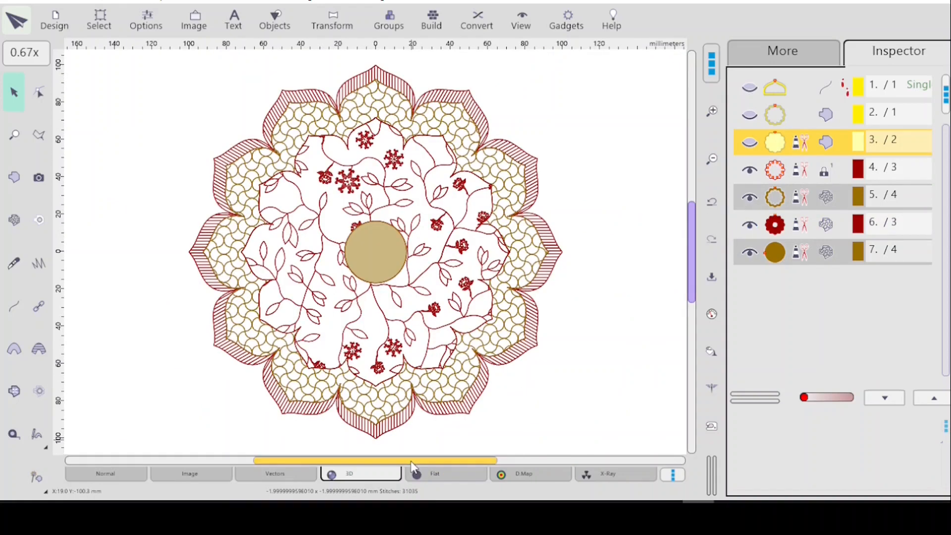
drag(411, 465, 457, 466)
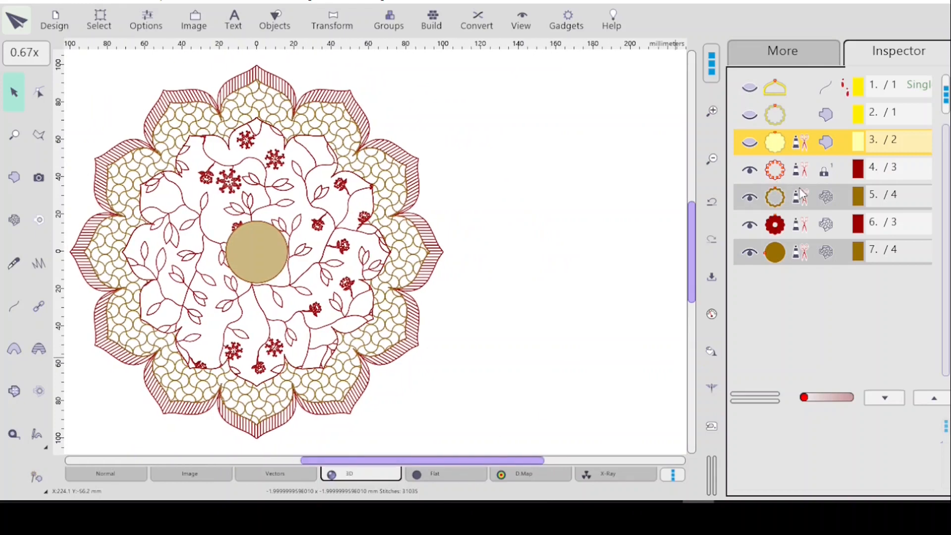
click(795, 229)
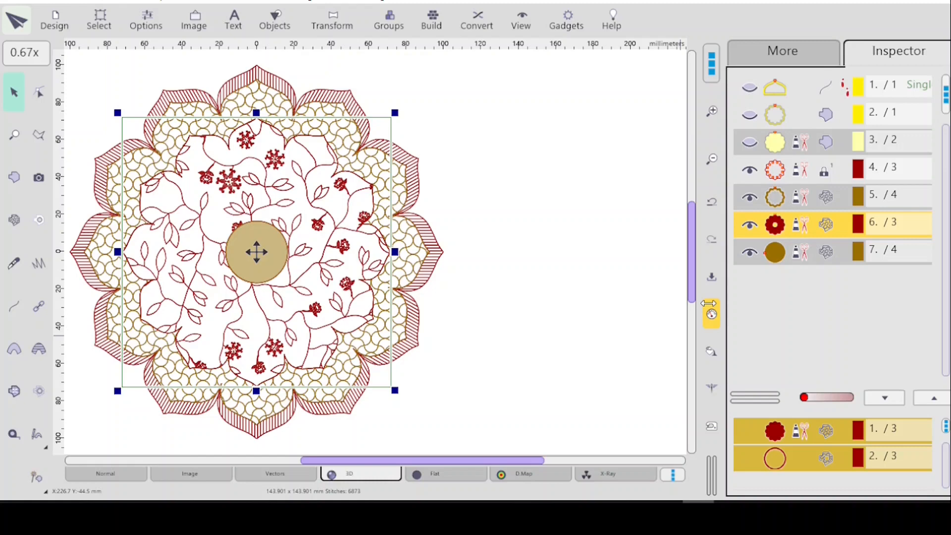
click(708, 303)
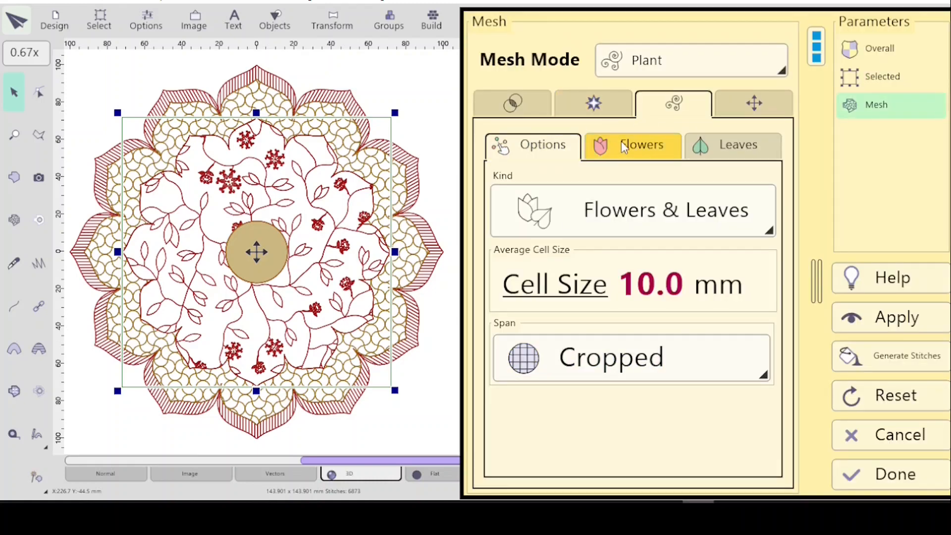
- Examine the flower scale options and the leaf settings of the plant mesh
click(619, 144)
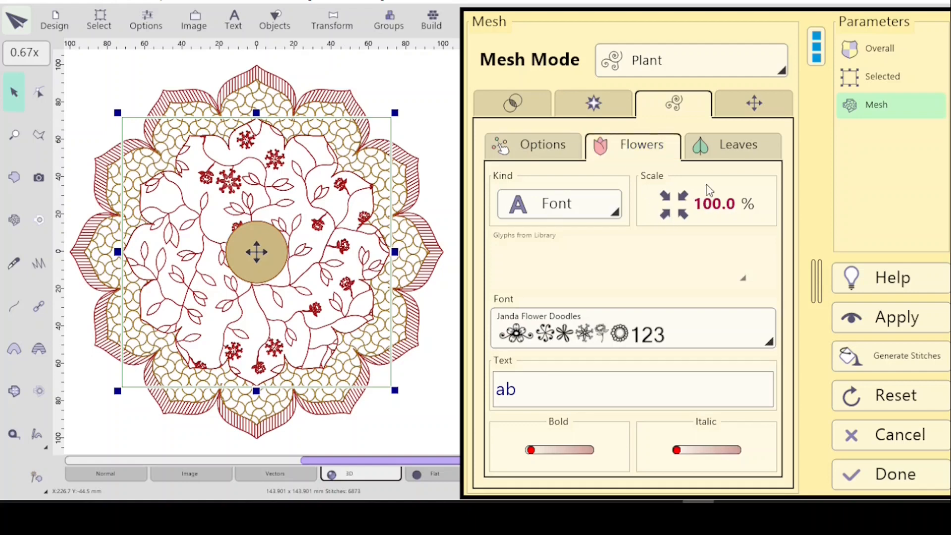
click(681, 202)
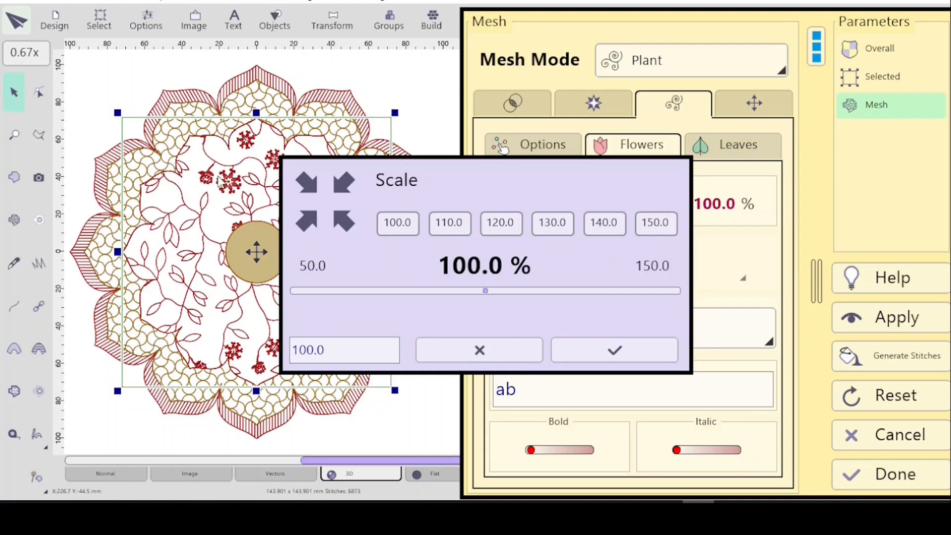
click(493, 347)
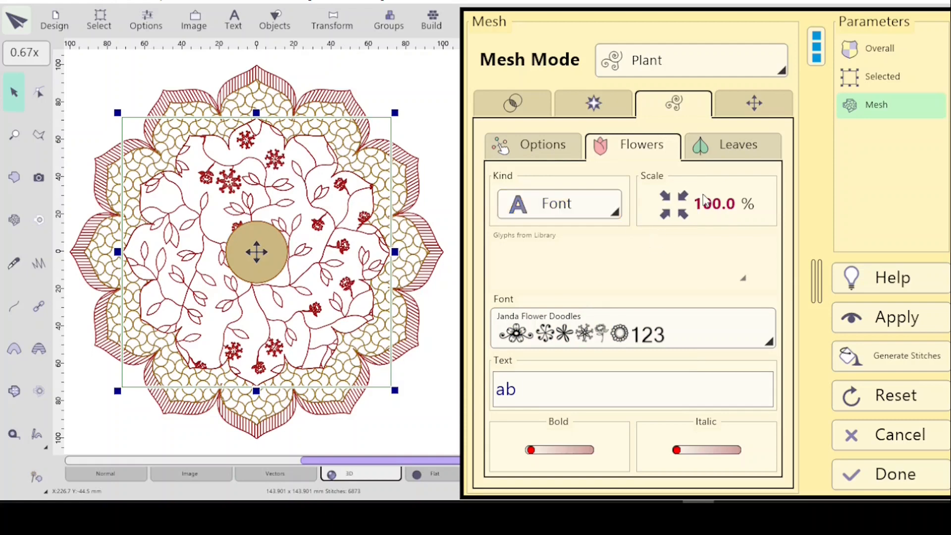
click(733, 145)
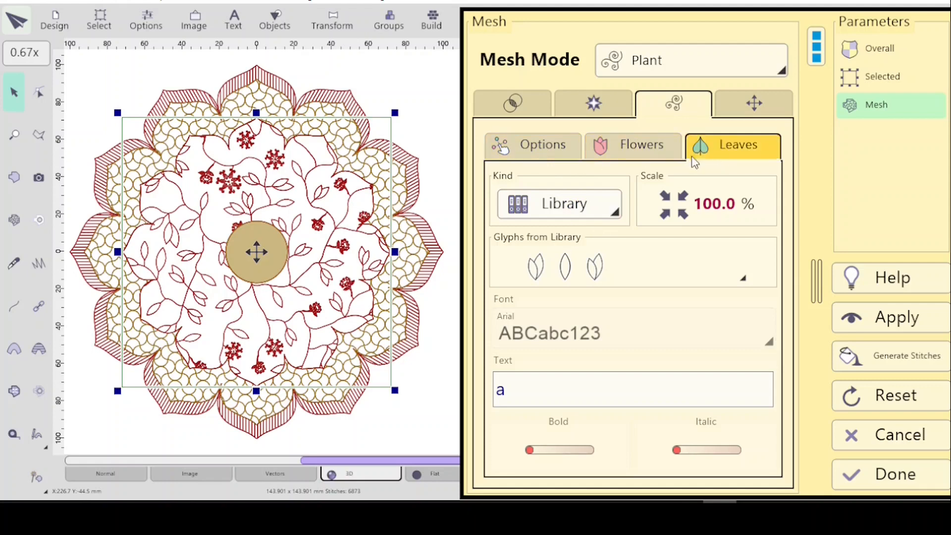
- Change the plant mesh kind from Flowers & Leaves to Leaves
click(536, 149)
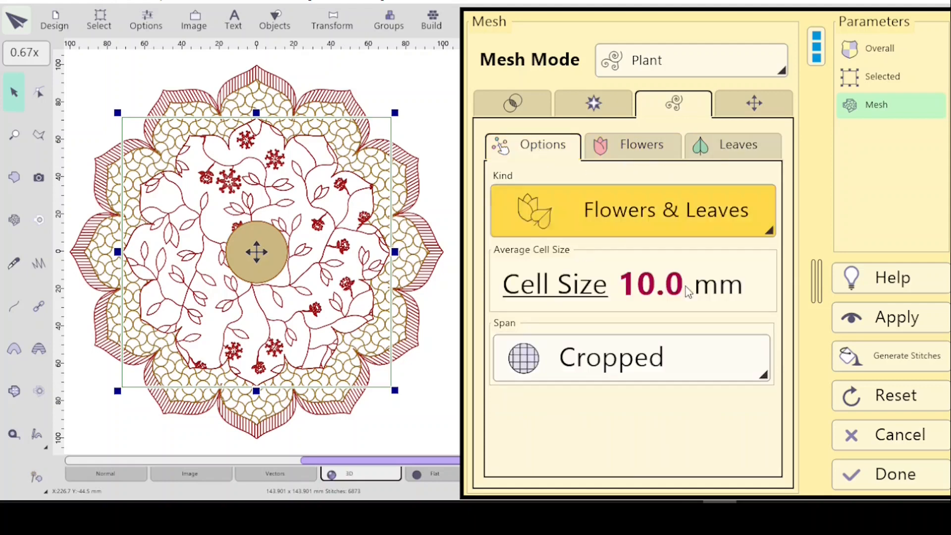
click(756, 222)
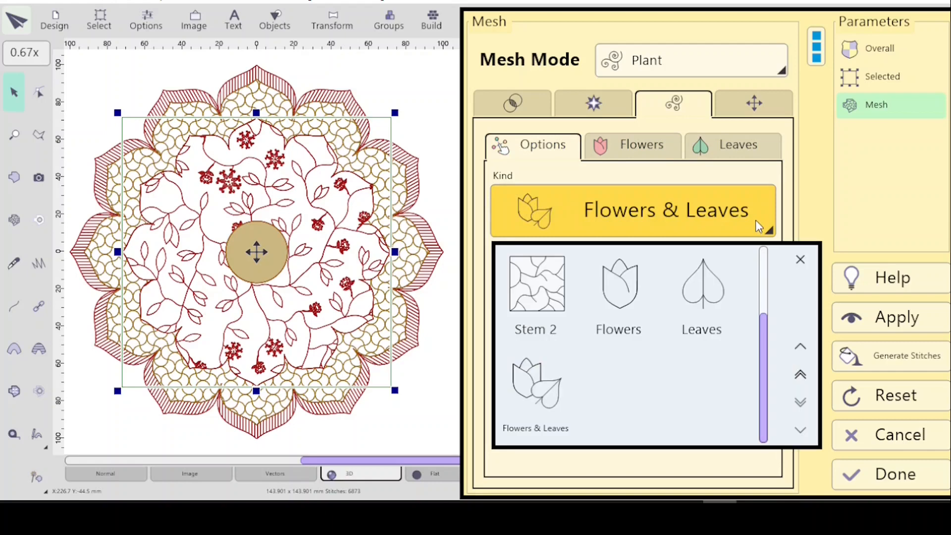
click(707, 292)
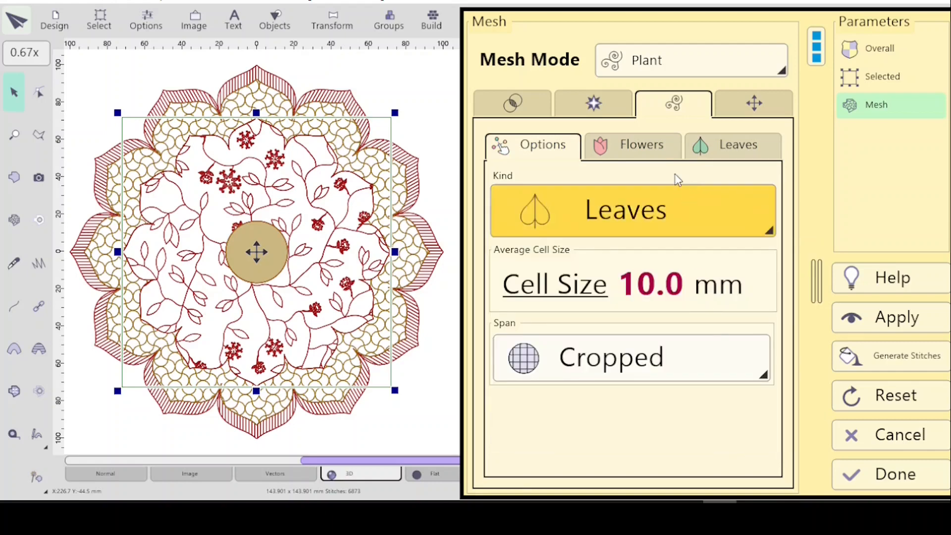
- Reset the plant mesh's leaf glyphs and choose the double leaf, the single pointed leaf and the double leaf from the library
click(637, 149)
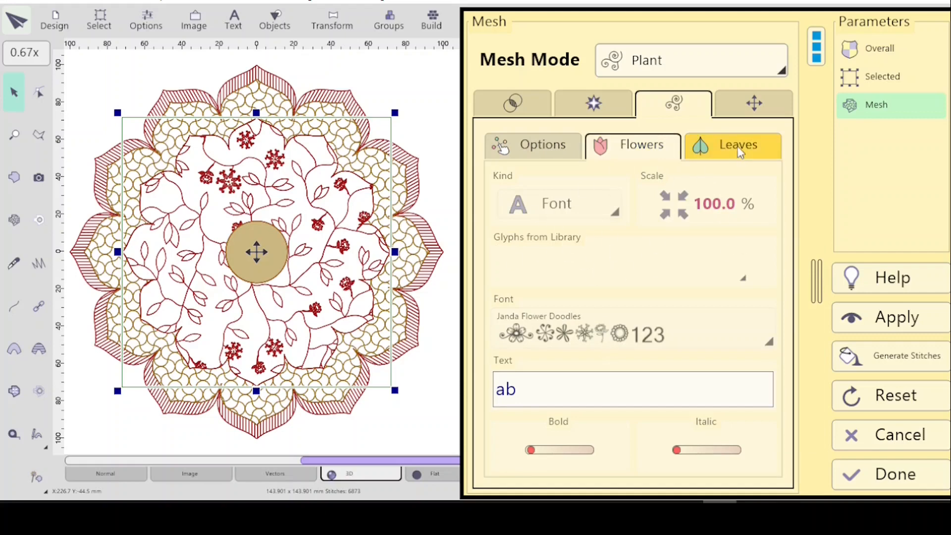
click(713, 144)
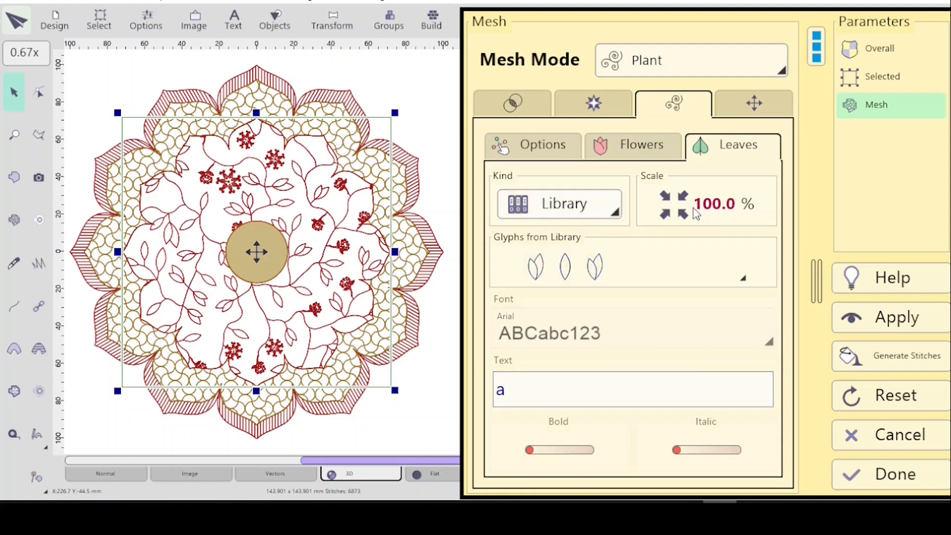
click(623, 266)
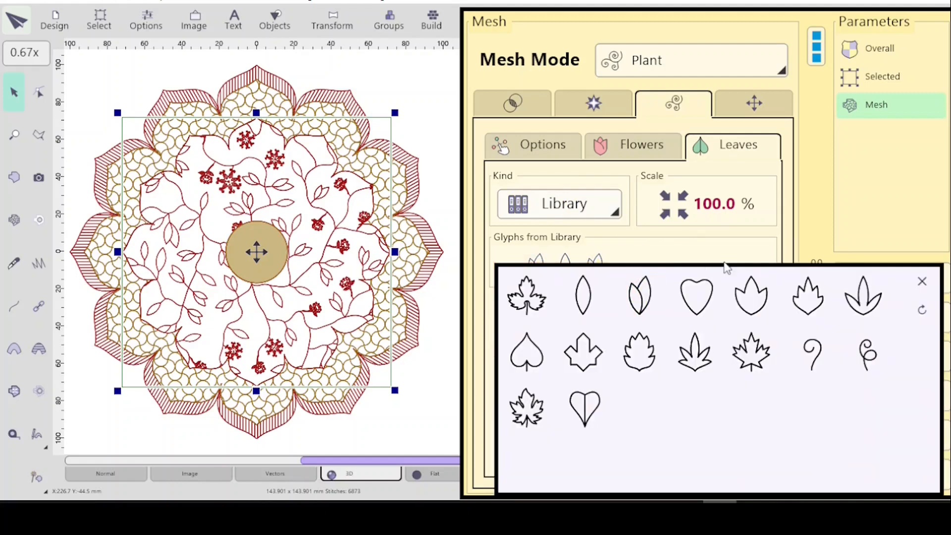
click(921, 311)
click(525, 297)
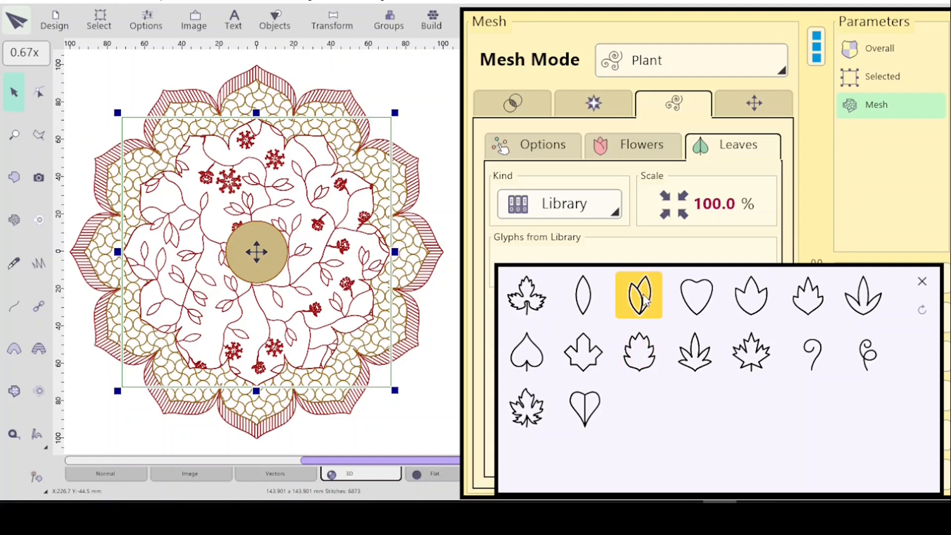
click(644, 303)
click(584, 297)
click(646, 305)
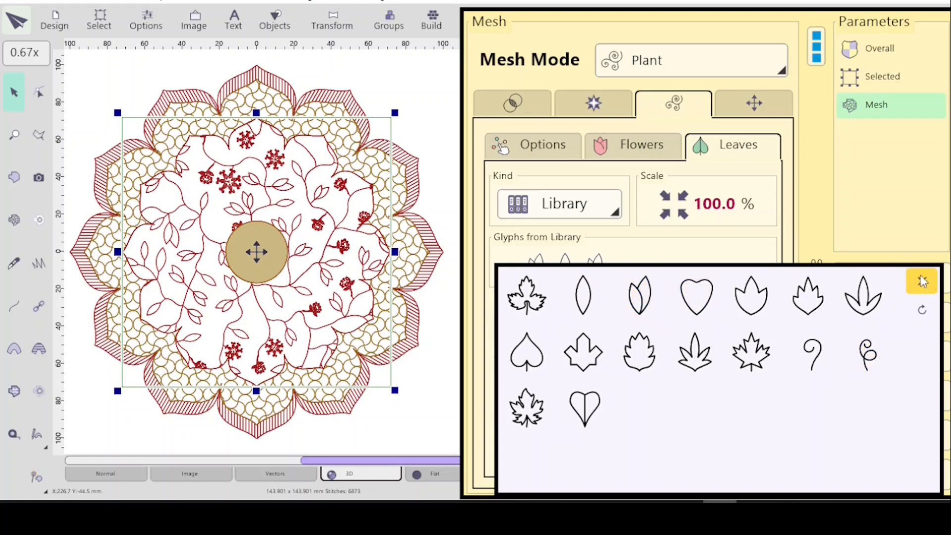
click(927, 286)
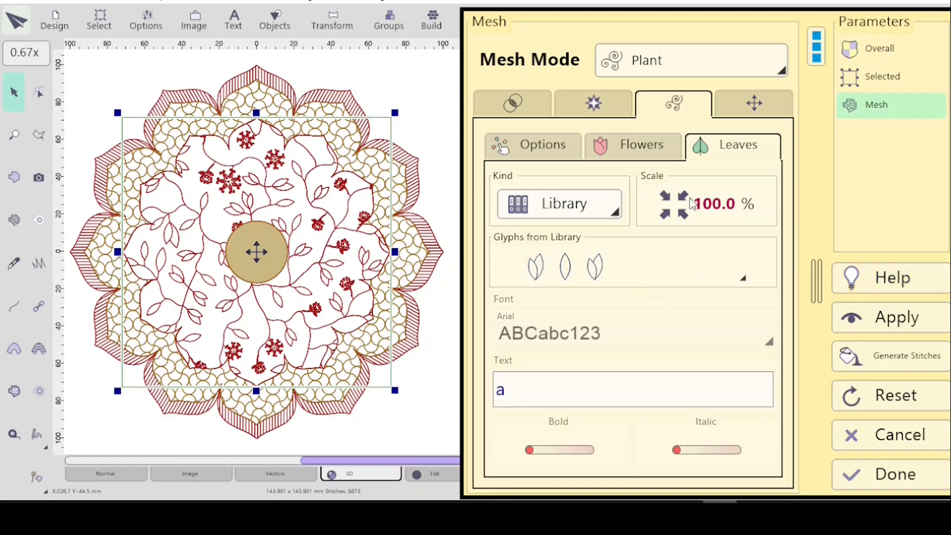
- Set the average cell size of the Leaves plant mesh to 6 mm
click(554, 151)
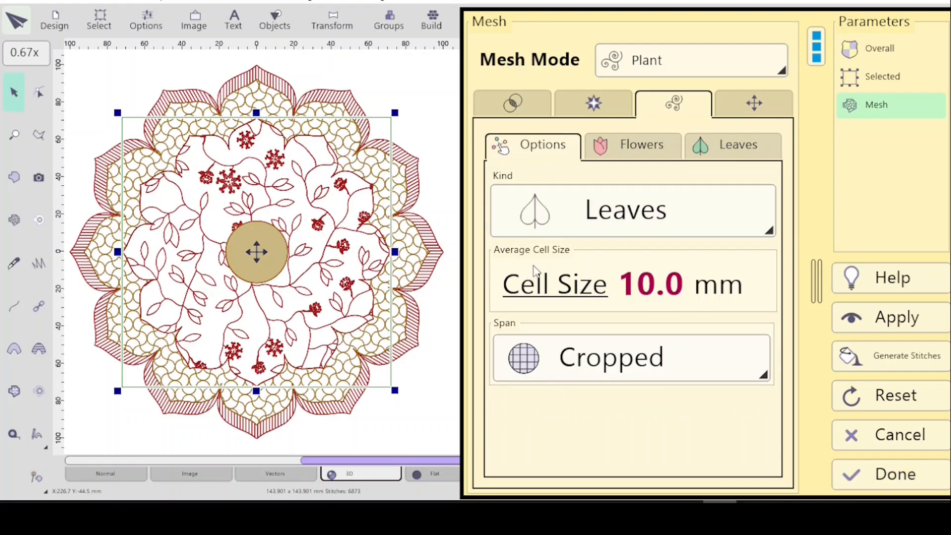
click(549, 290)
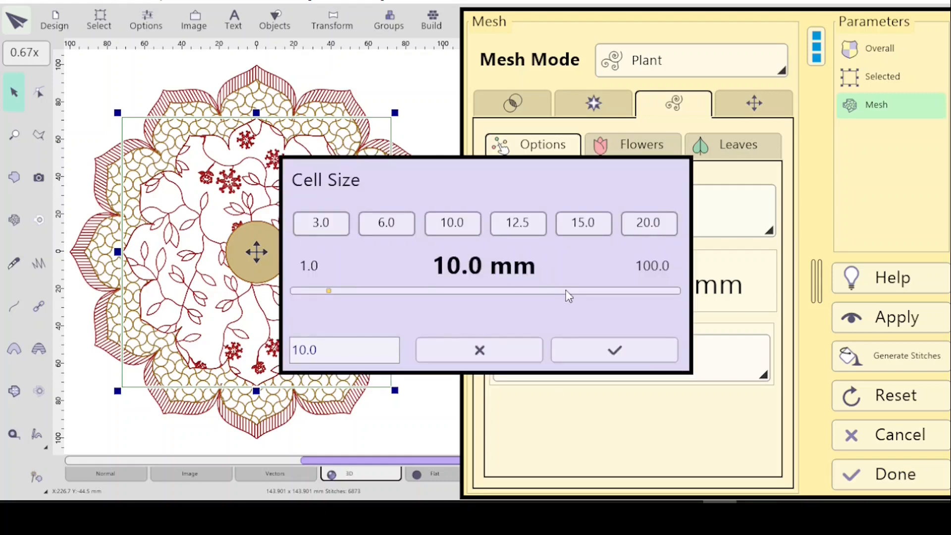
key(BackSpace)
key(BackSpace)
key(BackSpace)
key(BackSpace)
text(6)
key(Return)
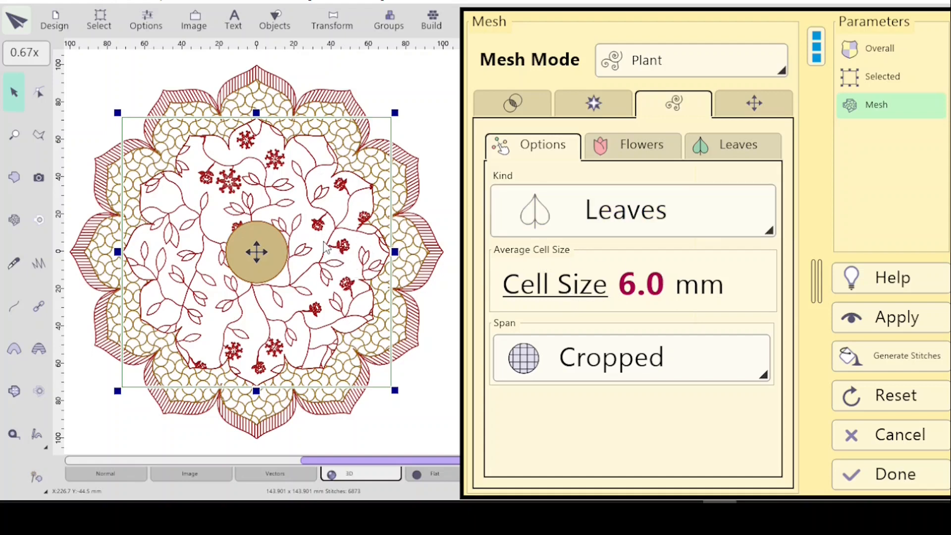
- Set the leaf scale to 75% and apply the changes to the plant mesh
click(733, 152)
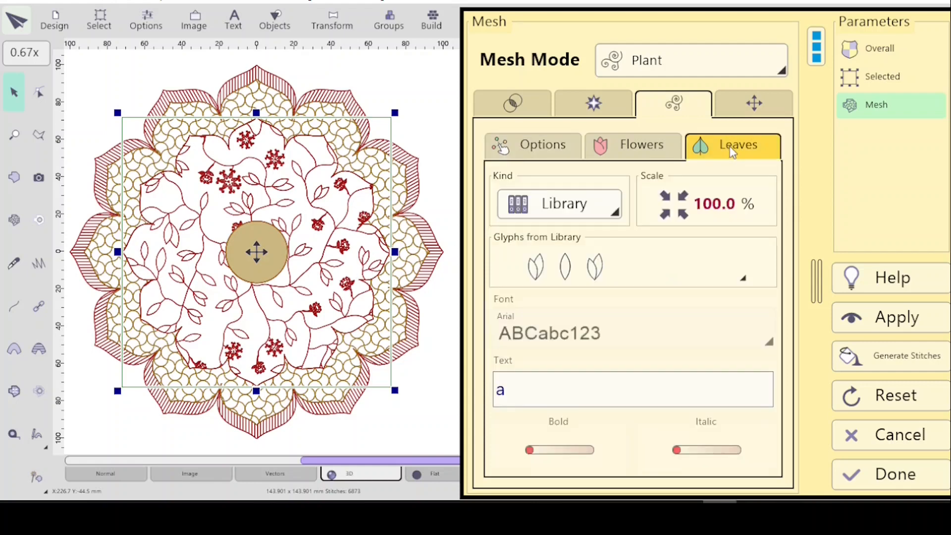
click(681, 208)
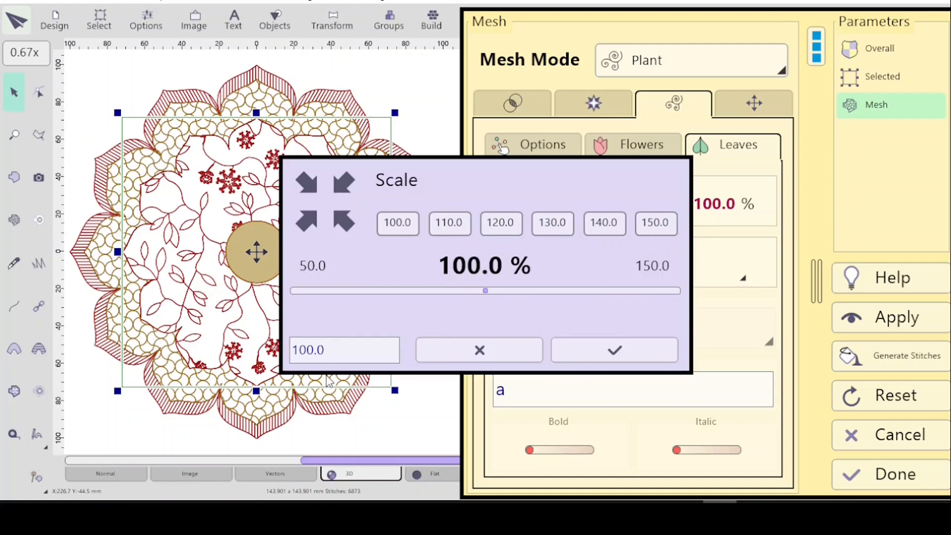
click(330, 347)
key(BackSpace)
key(BackSpace)
key(BackSpace)
key(BackSpace)
key(BackSpace)
text(75)
click(614, 349)
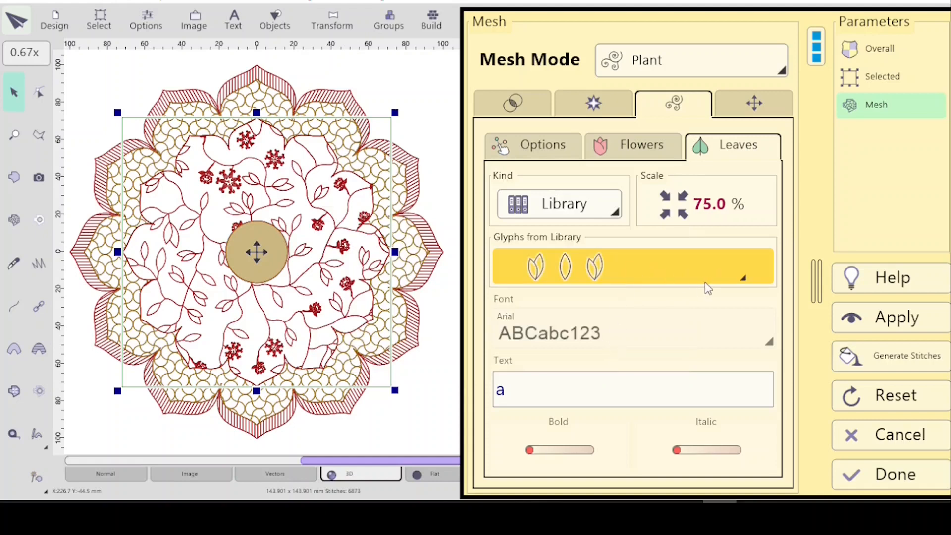
click(884, 318)
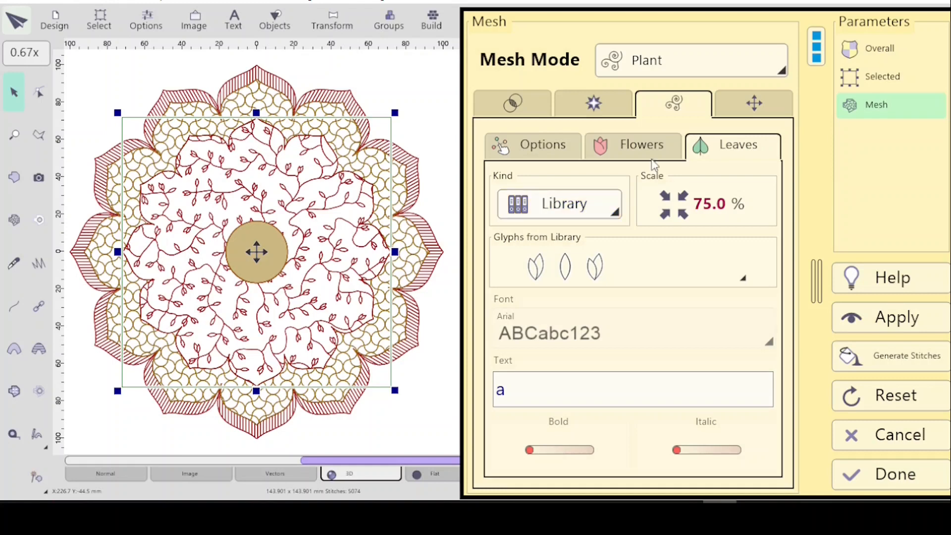
- Set the leaf scale to 85%, apply it to the plant mesh and finish editing its parameters
click(692, 210)
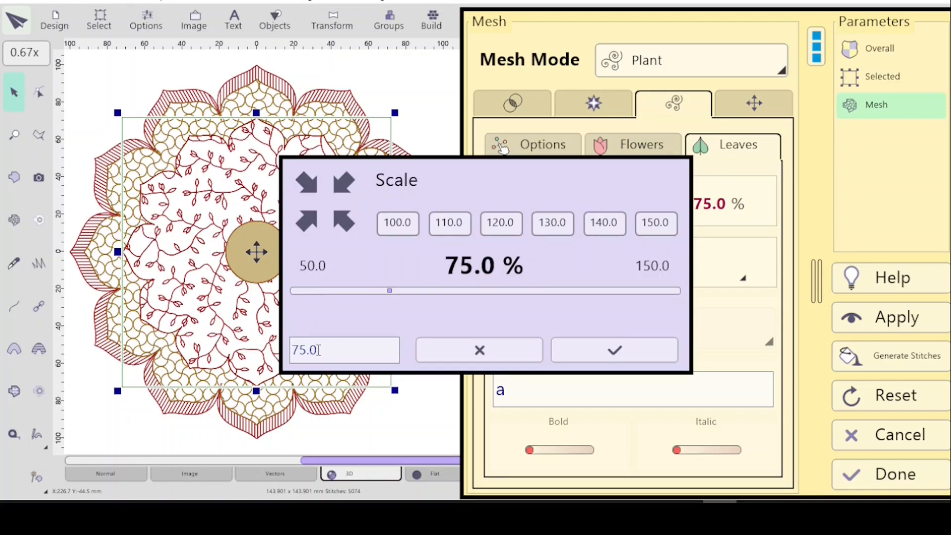
key(BackSpace)
key(BackSpace)
key(BackSpace)
key(BackSpace)
text(85)
click(611, 354)
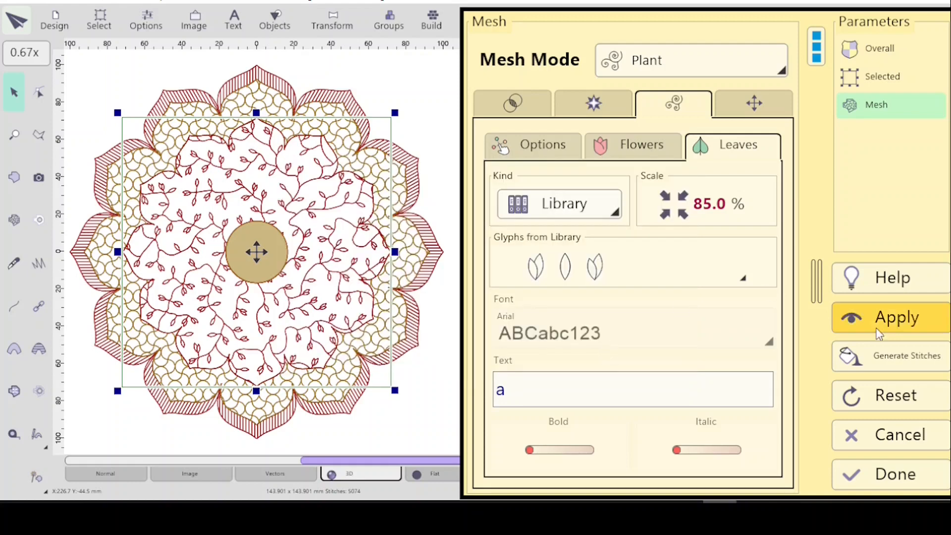
click(877, 315)
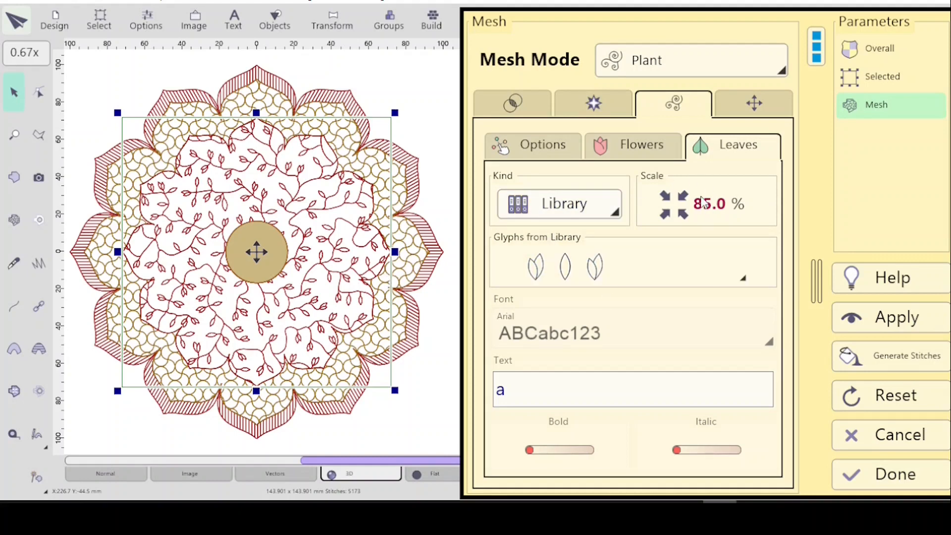
click(538, 148)
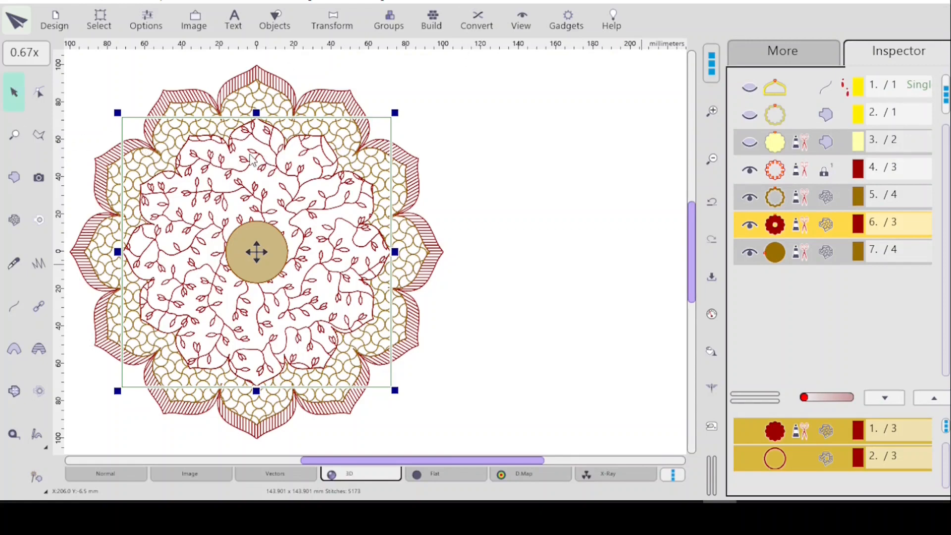
- Measure one straight segment on the lower edge of a small leaf outline in the upper part of the plant mesh
scroll(317, 191, up, 1)
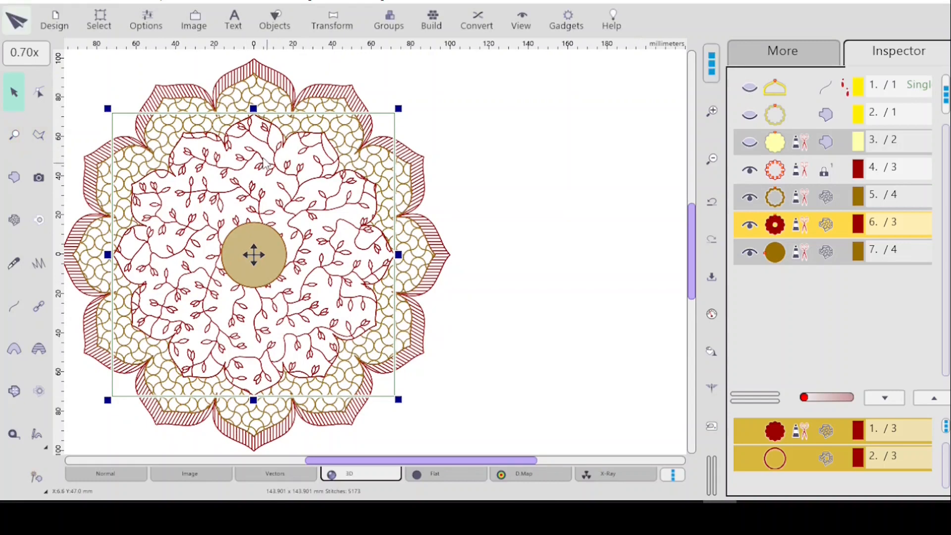
click(14, 134)
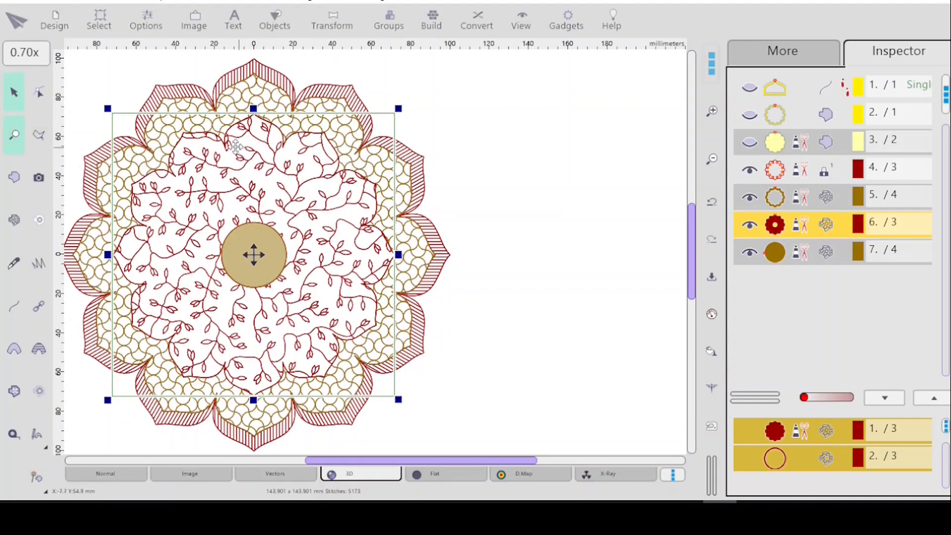
drag(236, 142, 266, 167)
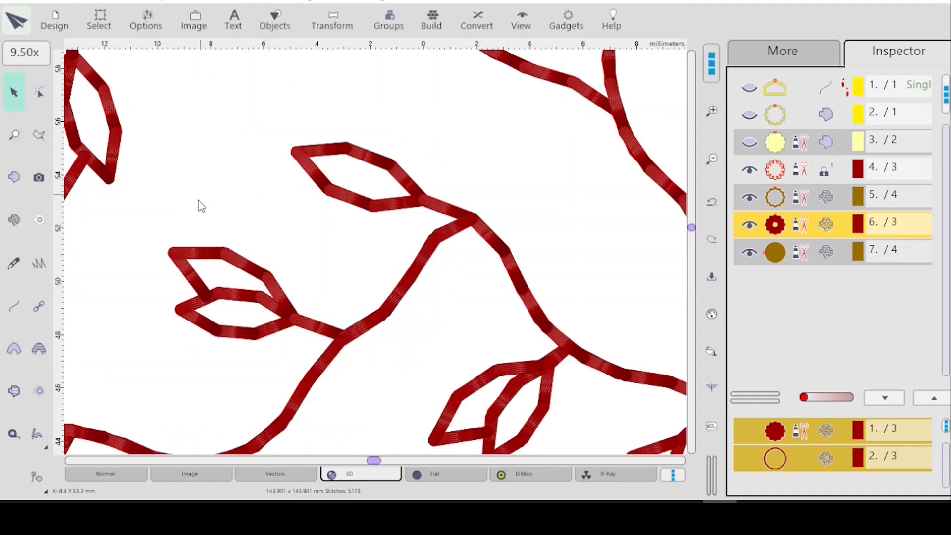
click(14, 434)
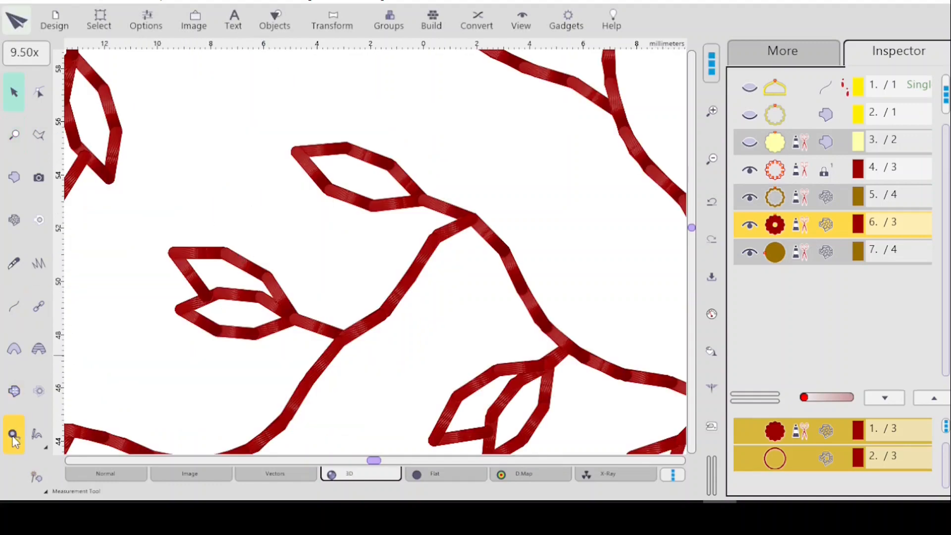
click(326, 187)
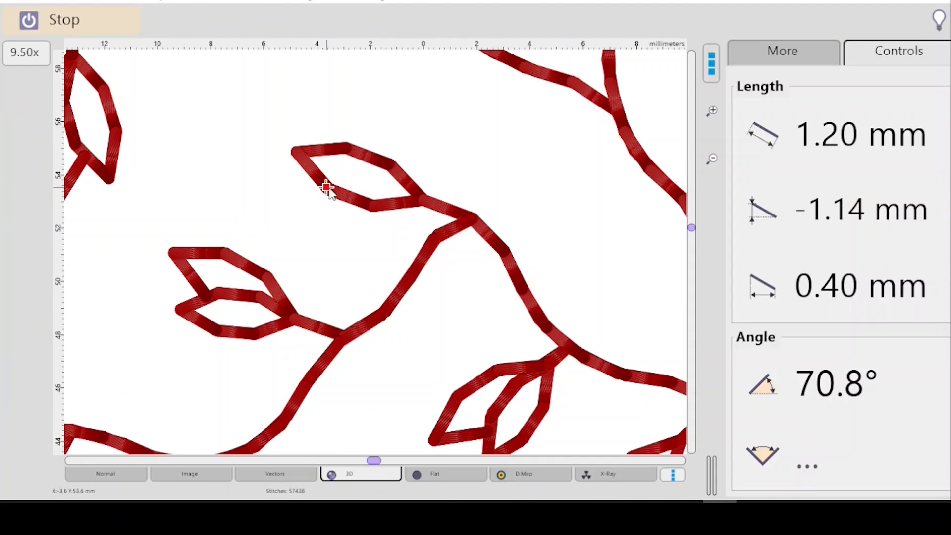
click(369, 203)
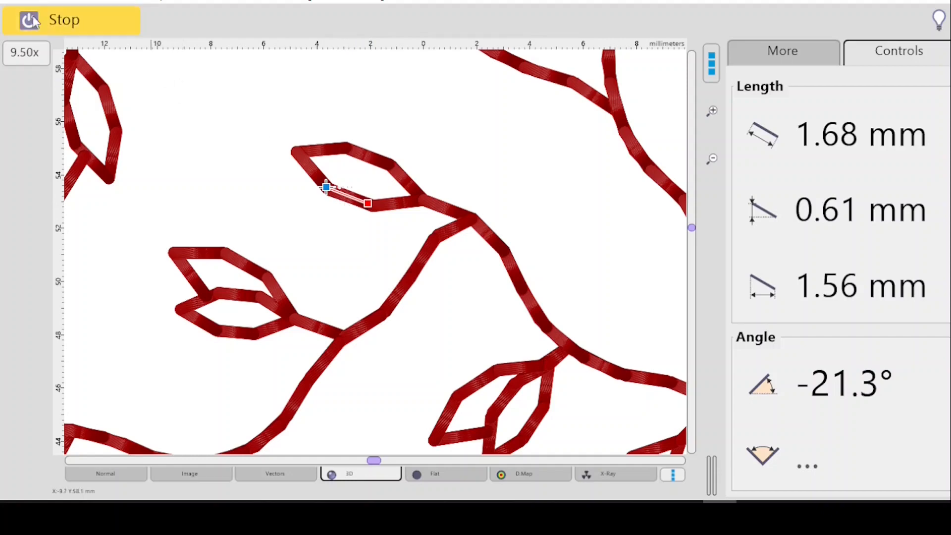
click(77, 24)
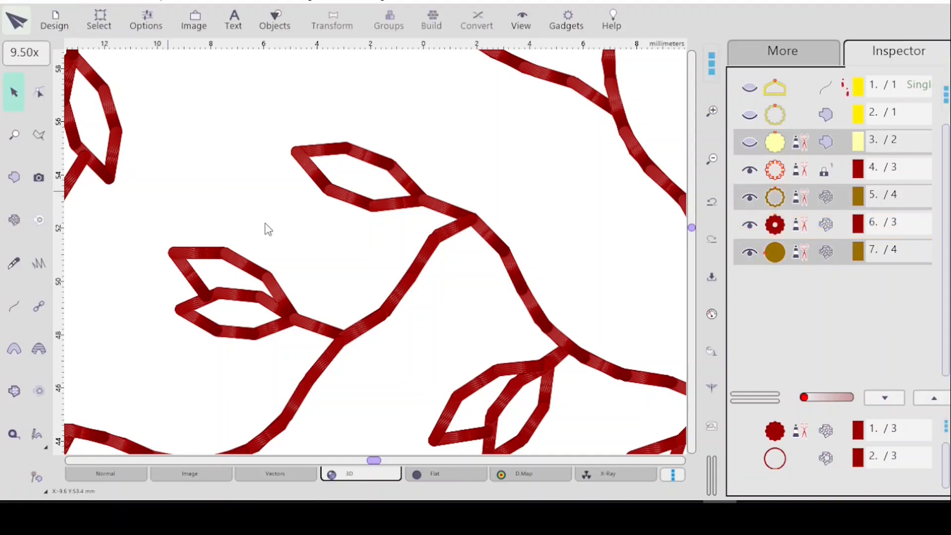
click(795, 150)
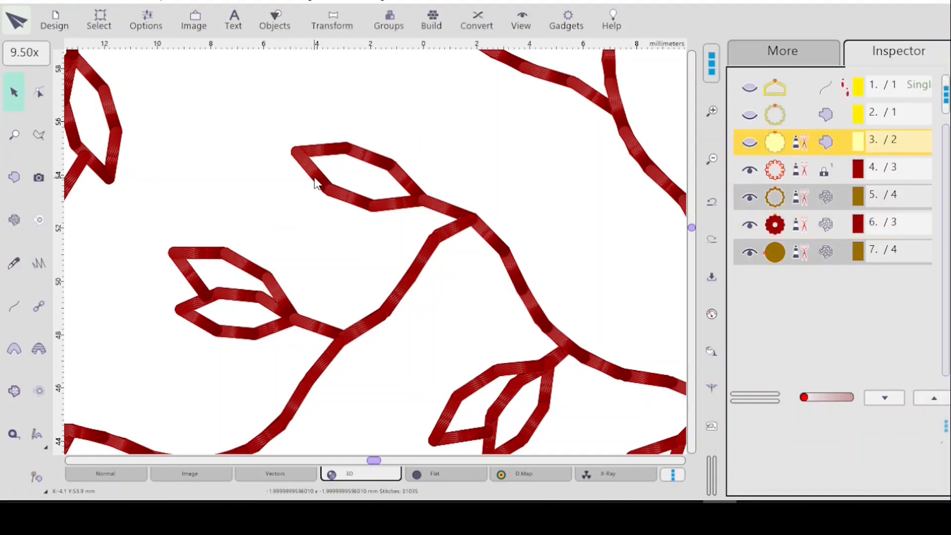
- Change the Blackwork tile sample of the central brown circle, object 7, to number 37
key(F4)
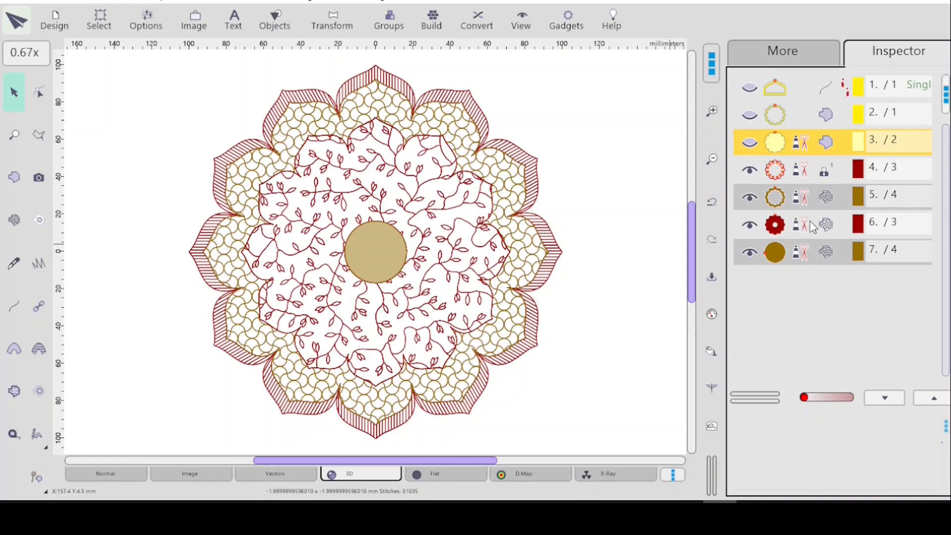
click(804, 253)
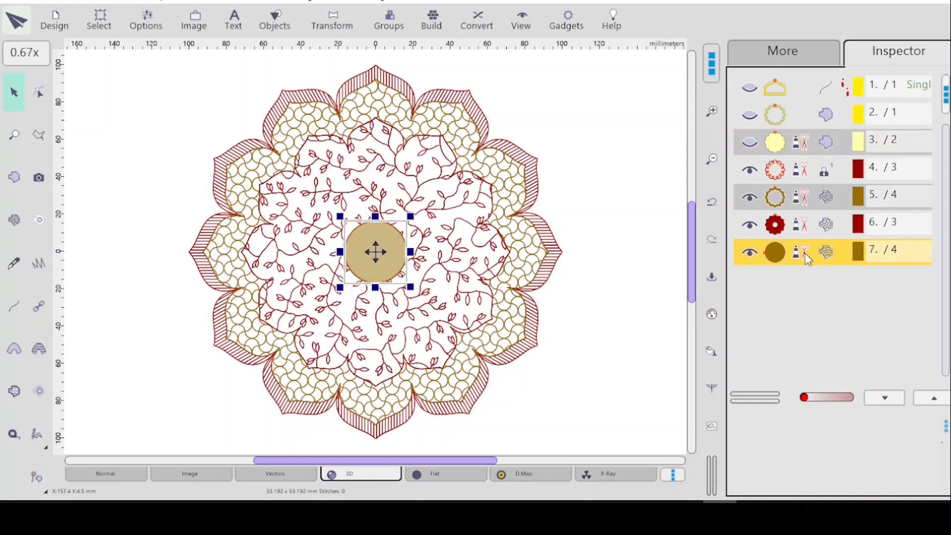
click(709, 316)
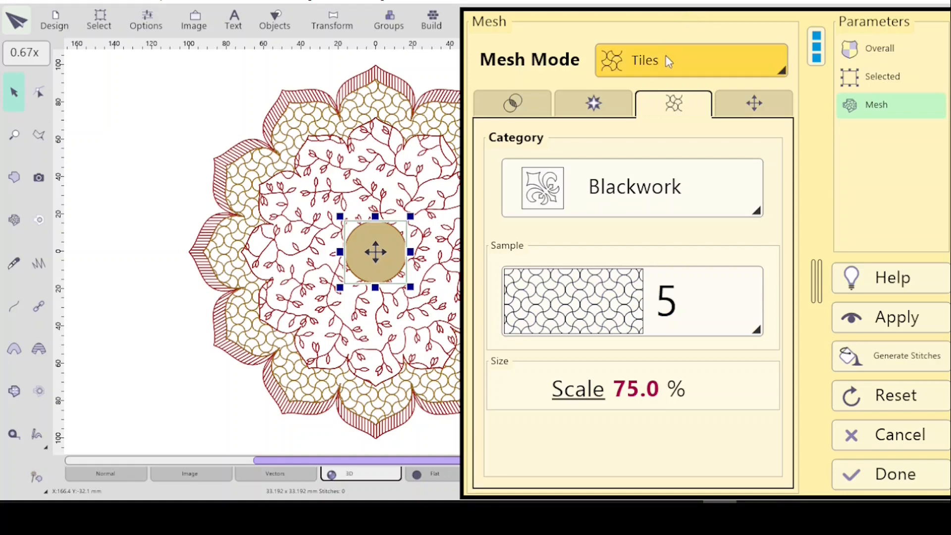
click(747, 330)
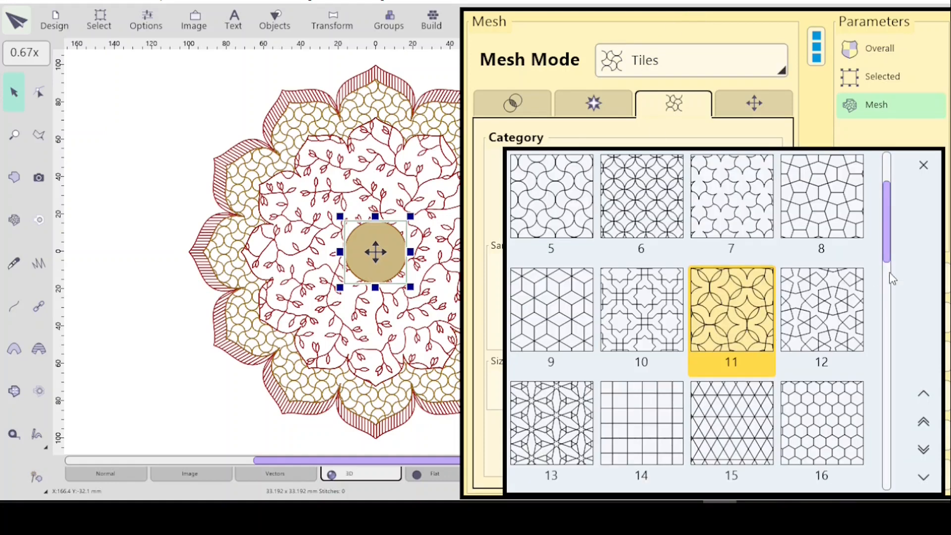
drag(886, 240, 888, 243)
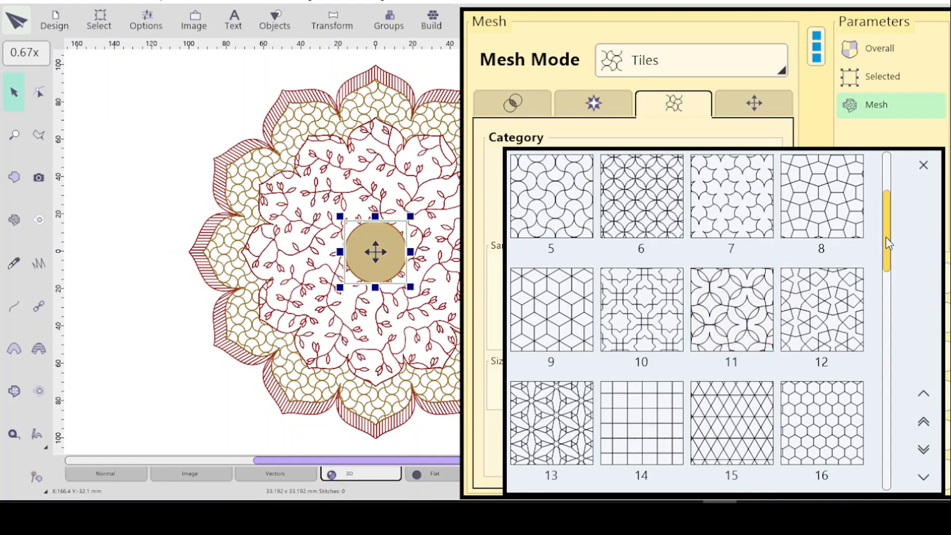
drag(887, 299, 881, 402)
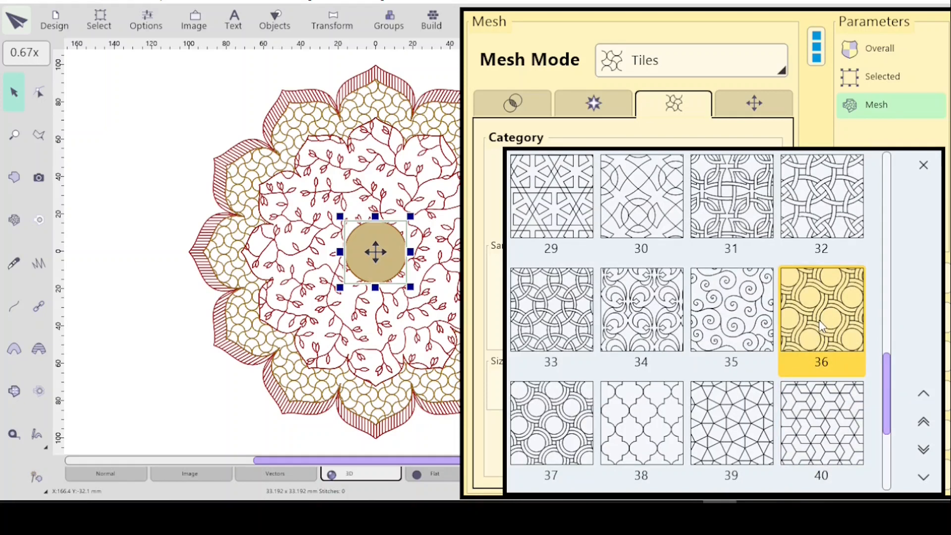
click(550, 435)
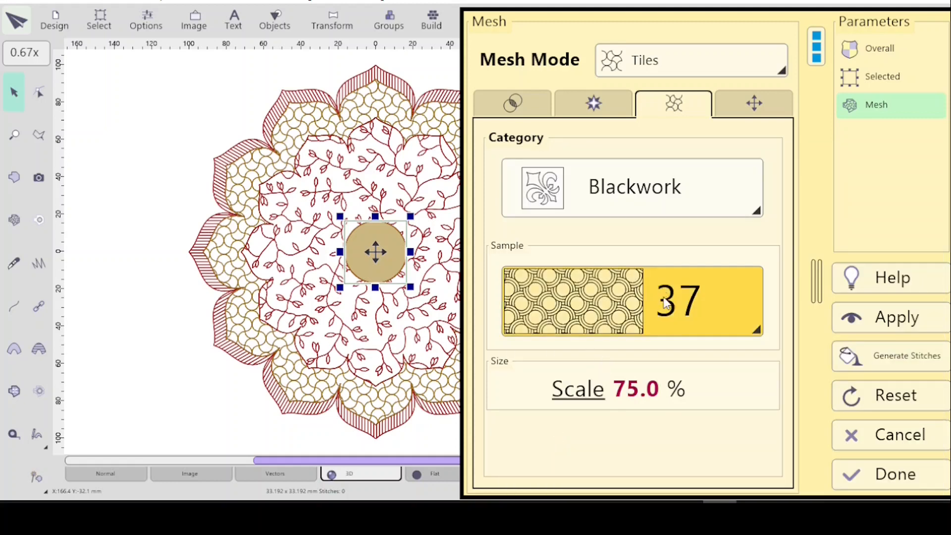
- Set the tile scale of the central circle's mesh to 25%
click(583, 395)
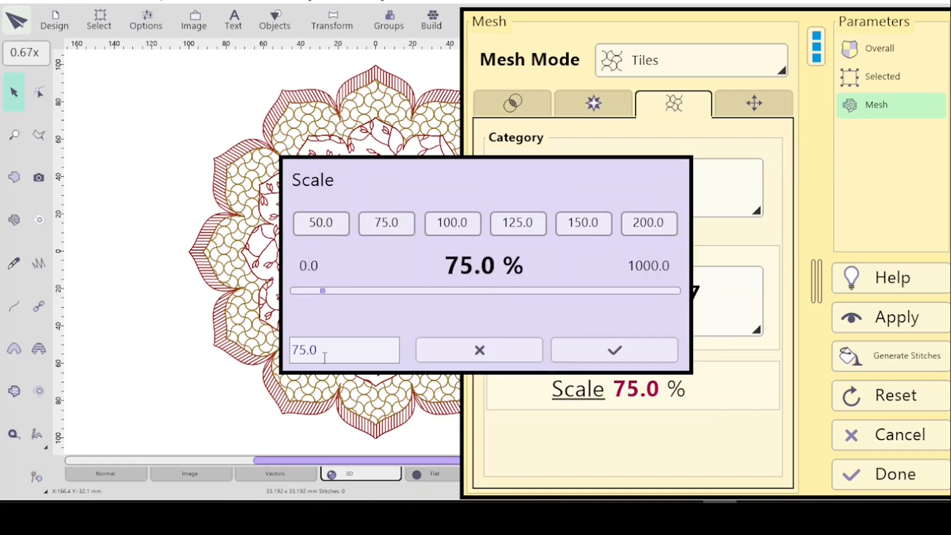
click(299, 350)
key(BackSpace)
text(2)
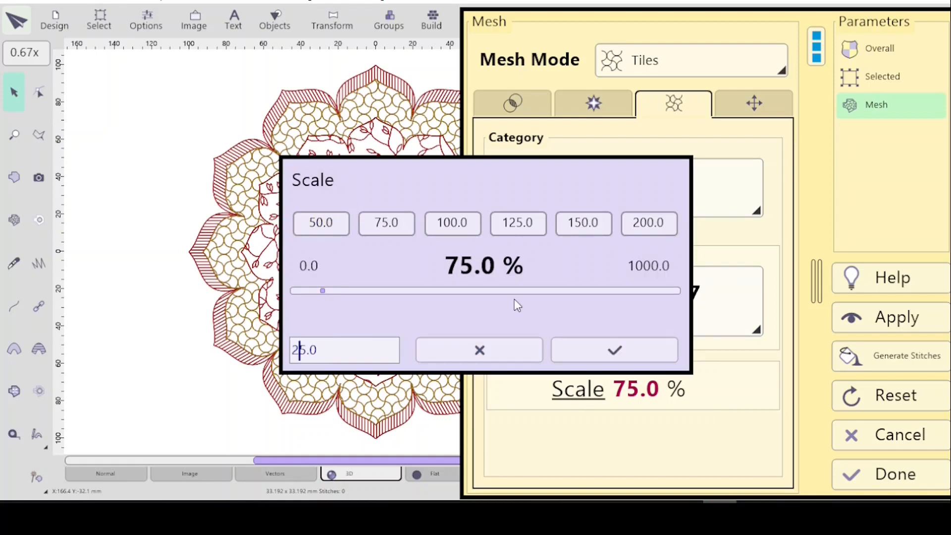
click(610, 349)
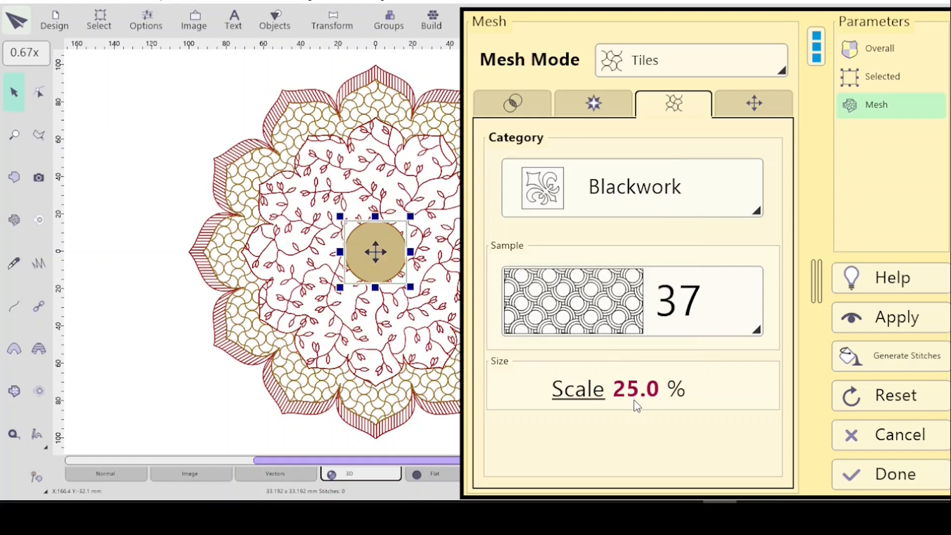
- Set the mesh effect of the central circle to Swirl and look through the other effect kinds
click(519, 104)
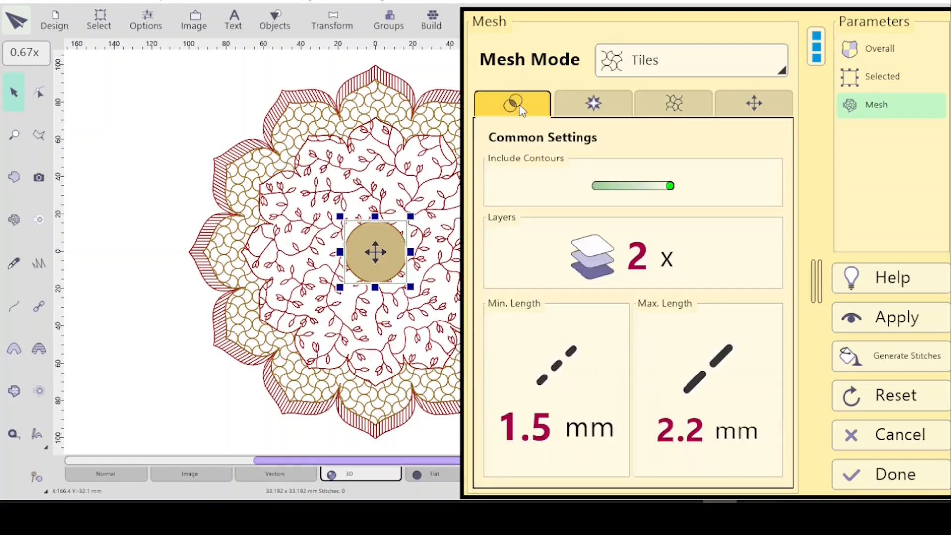
click(596, 105)
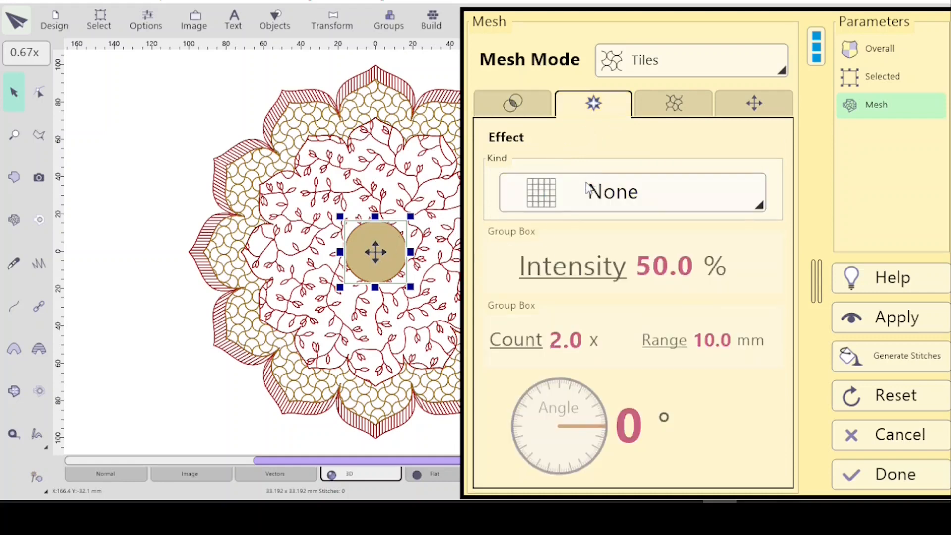
click(603, 198)
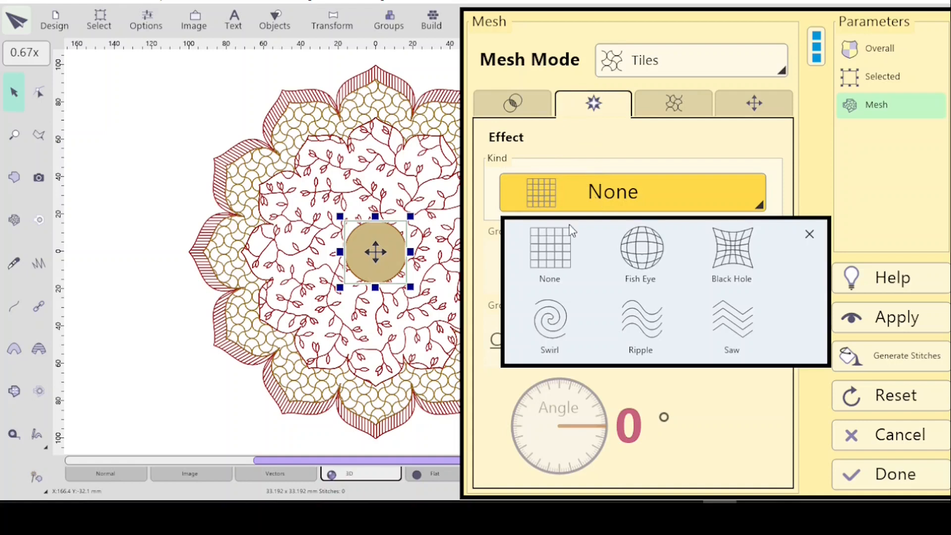
click(552, 321)
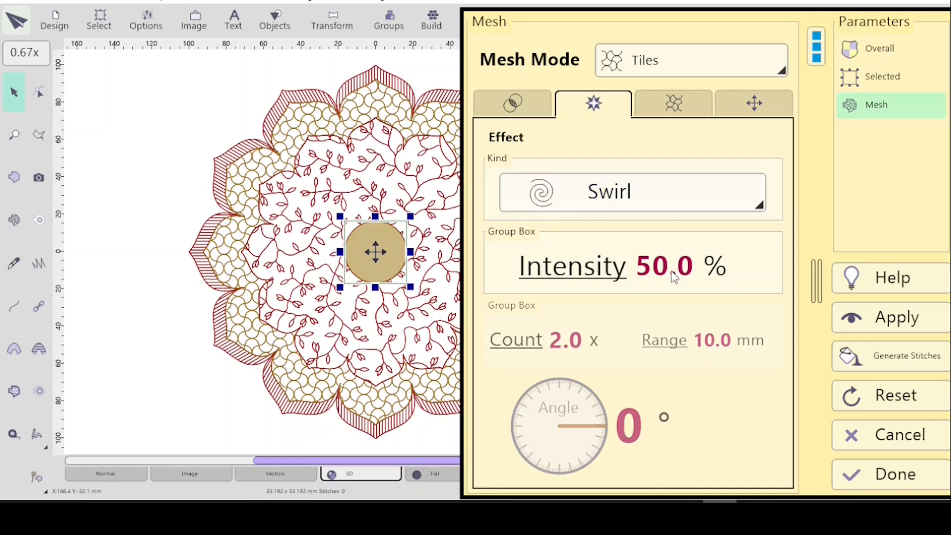
click(685, 198)
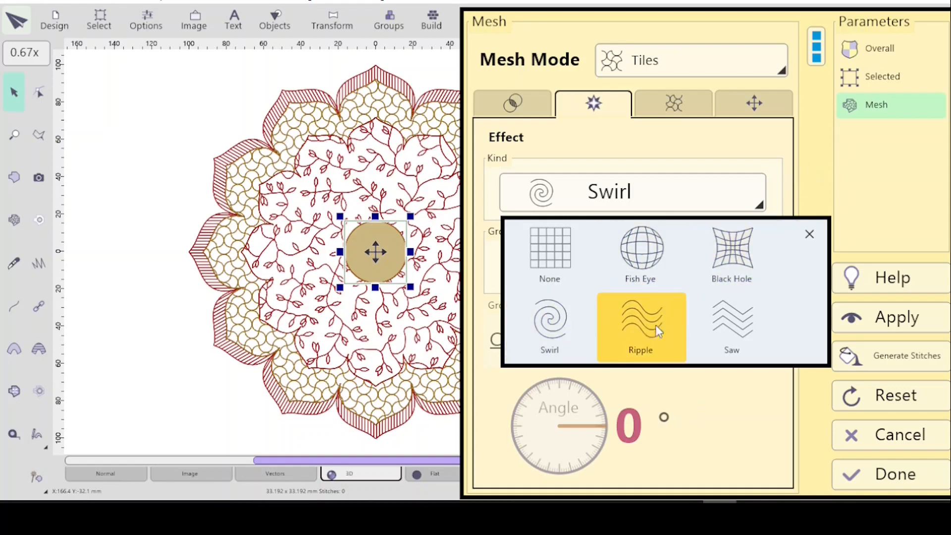
click(822, 172)
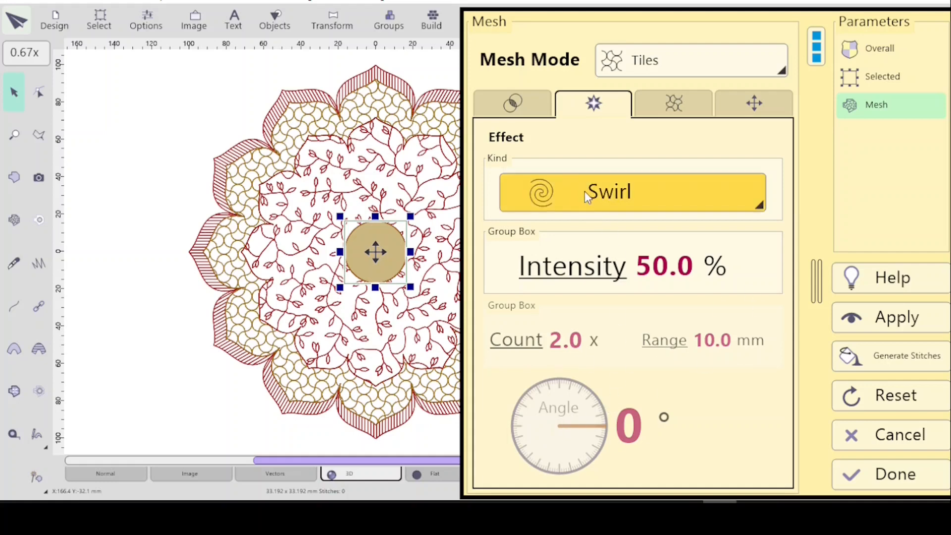
- Review the central circle's tile and transformation settings, apply the swirled mesh and finish editing its parameters
click(673, 101)
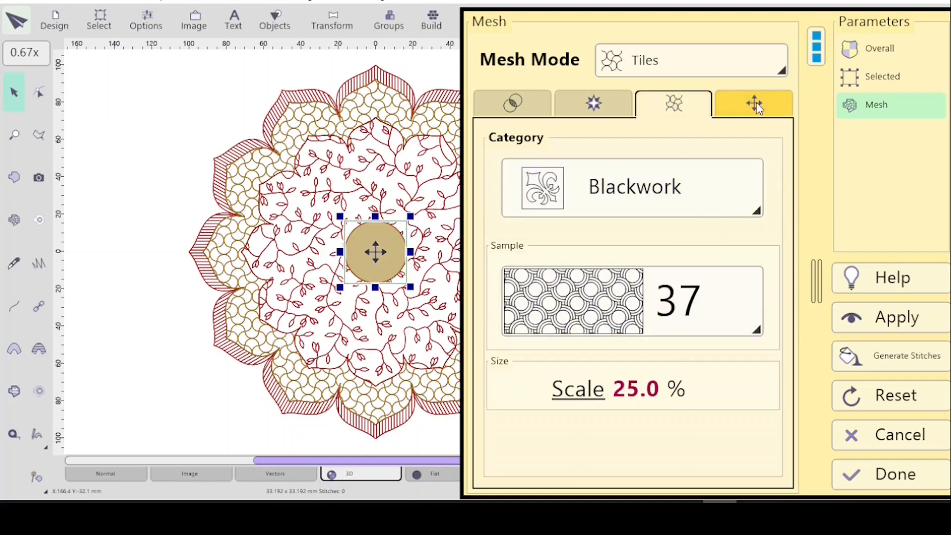
click(751, 106)
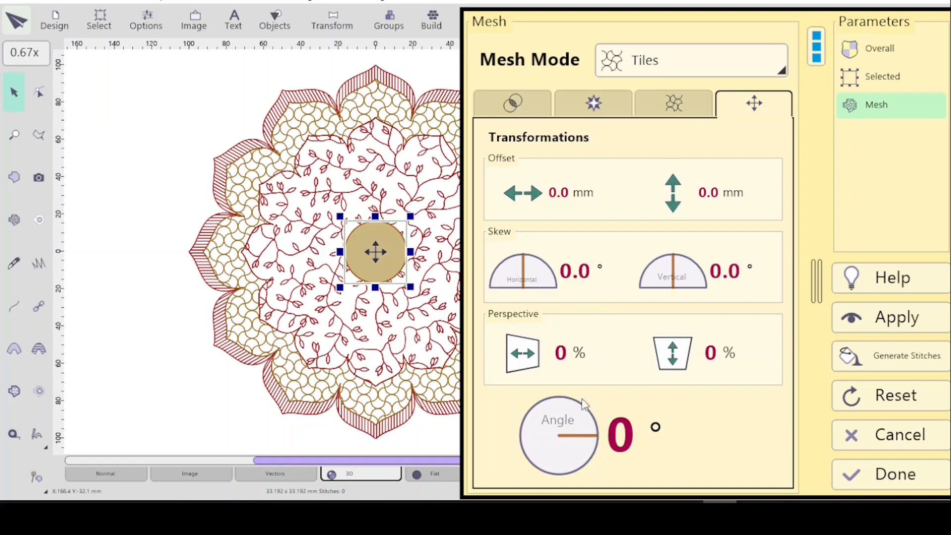
click(600, 102)
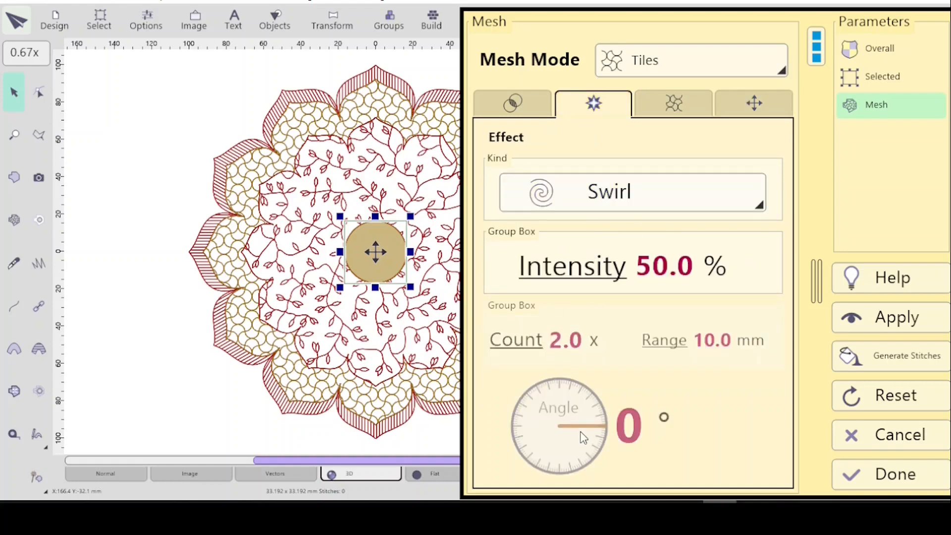
click(761, 100)
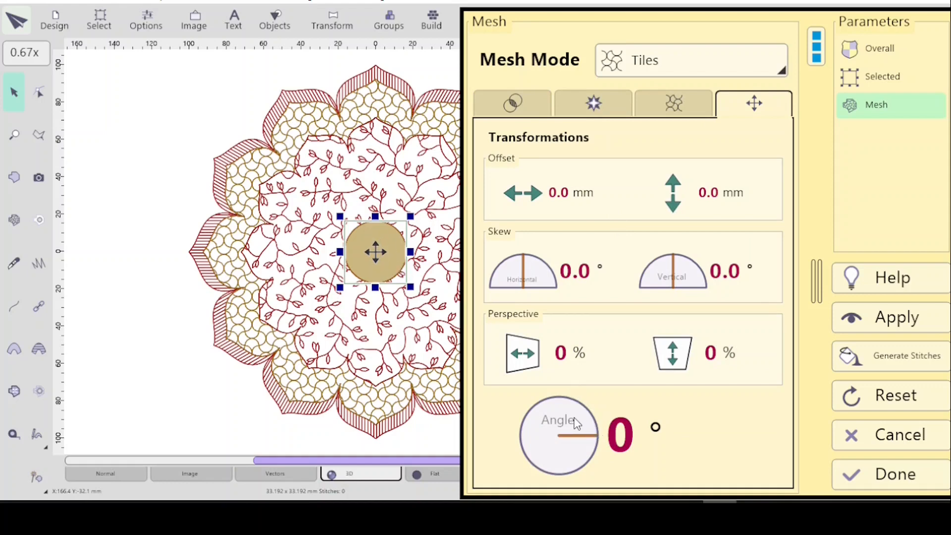
click(681, 110)
click(870, 317)
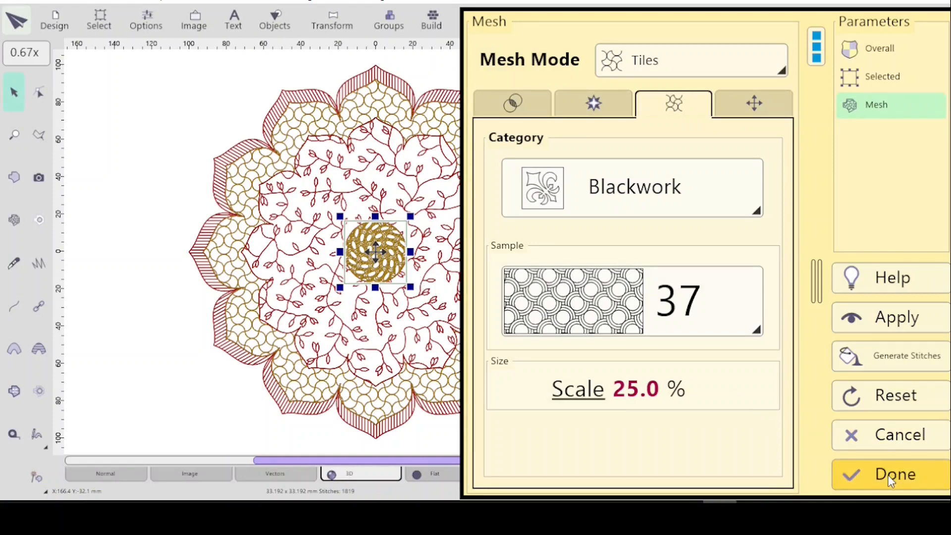
click(837, 467)
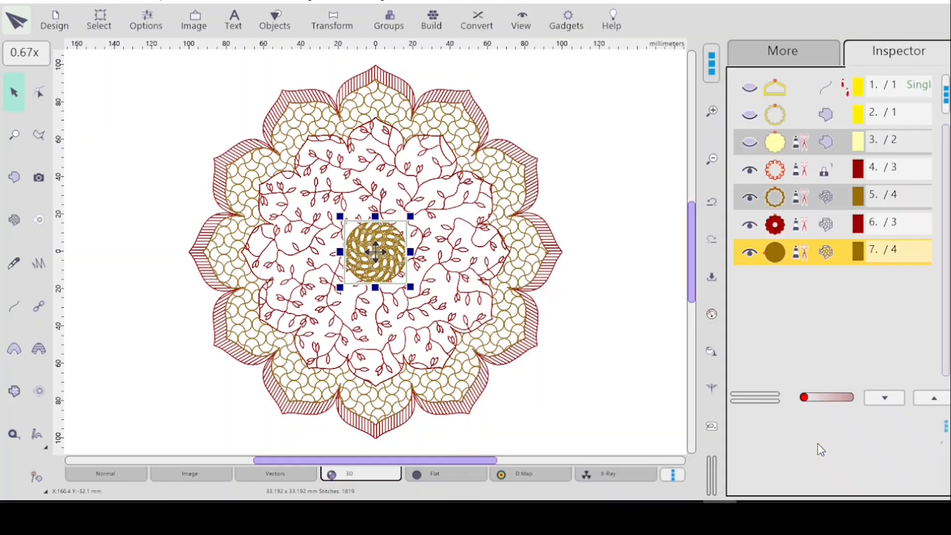
click(636, 306)
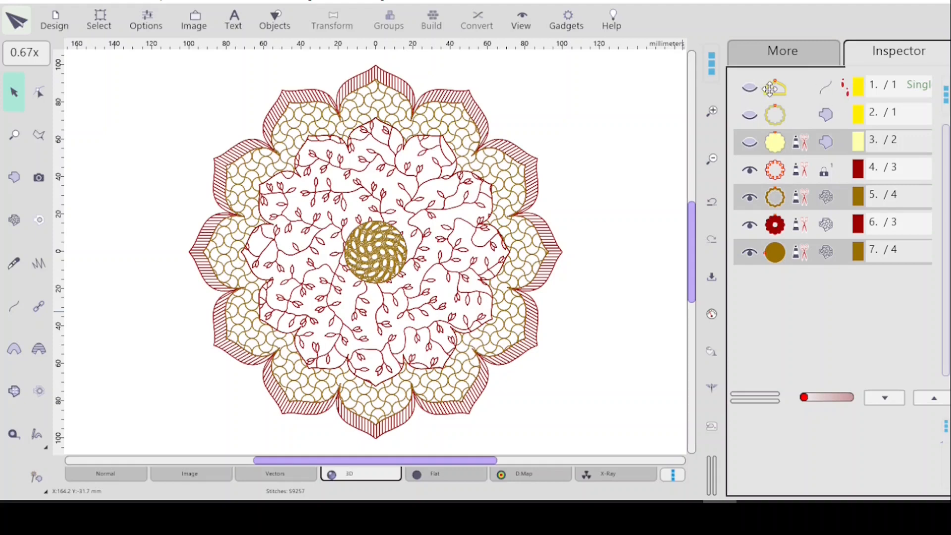
- Examine the outline parameters of object 1 and the stitch samples available for it
click(822, 95)
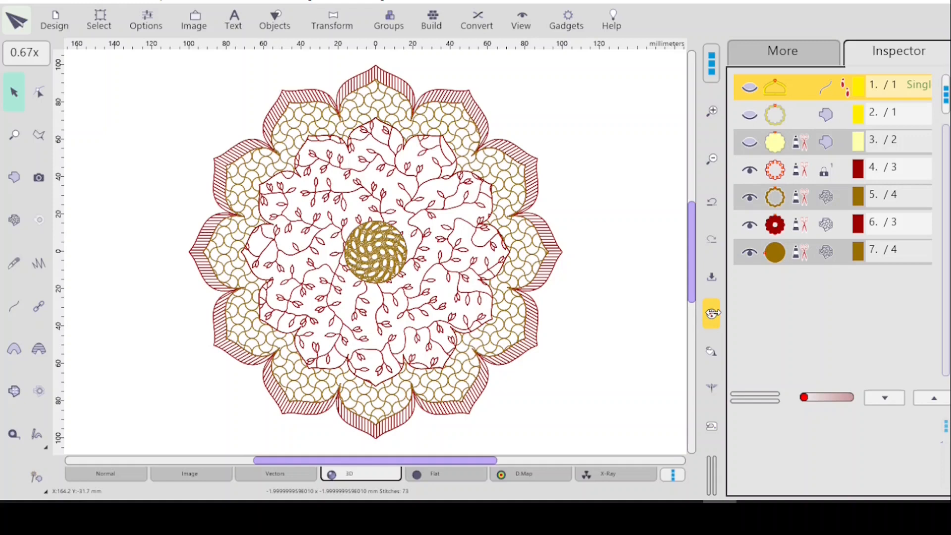
click(712, 313)
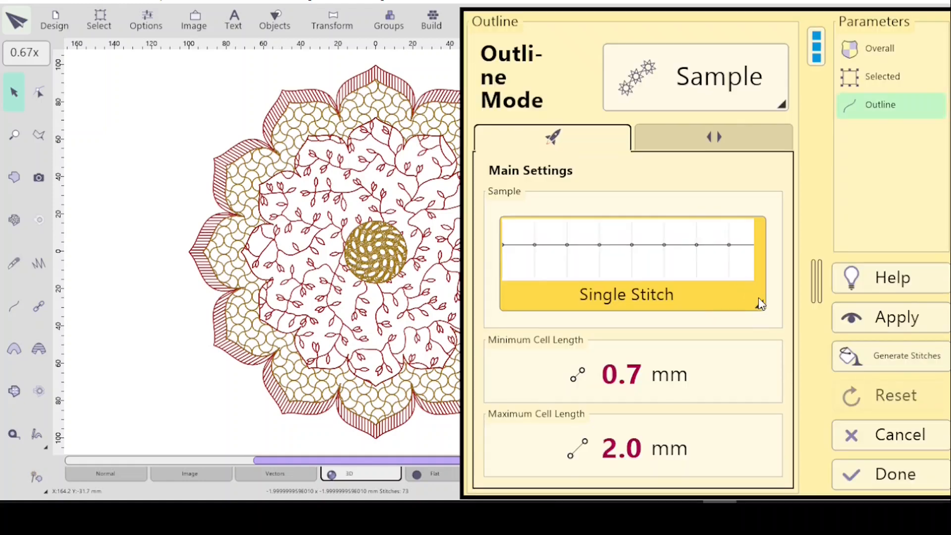
click(759, 304)
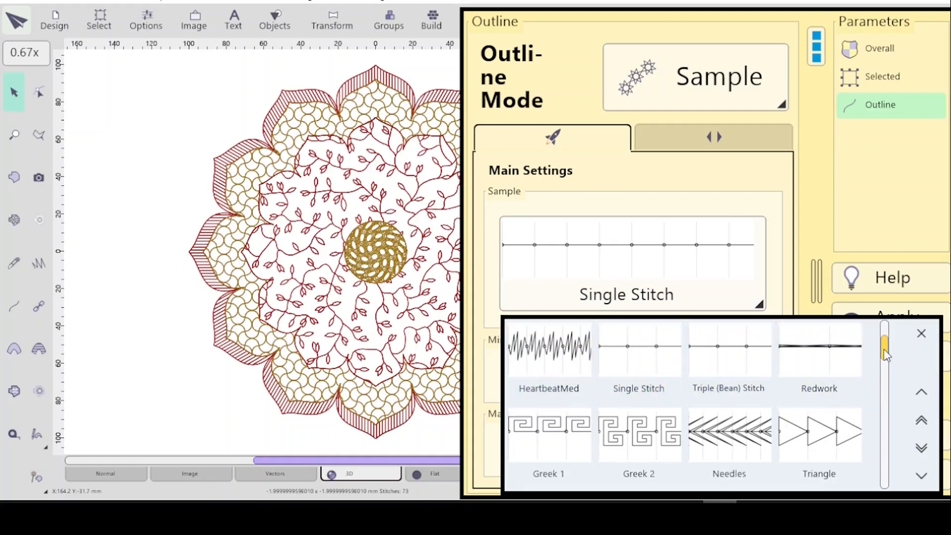
scroll(883, 349, up, 1)
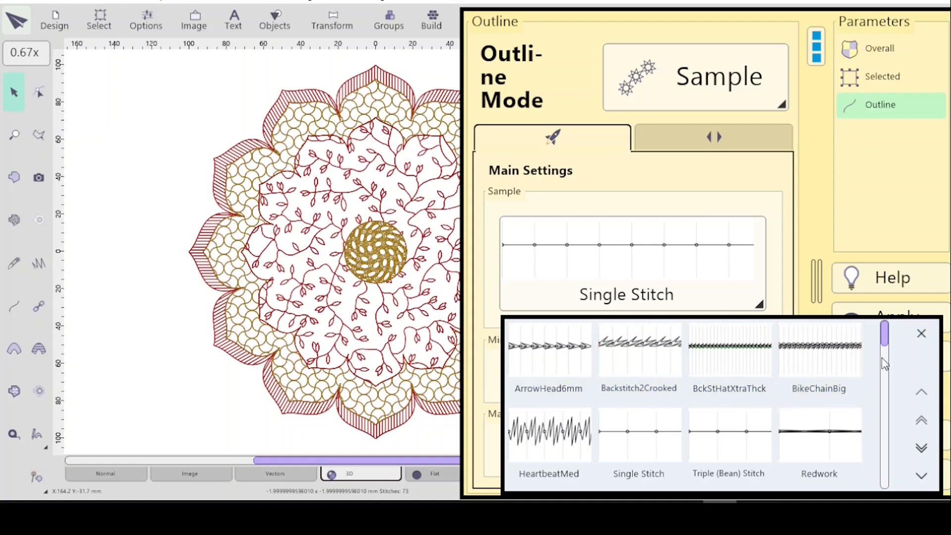
click(922, 339)
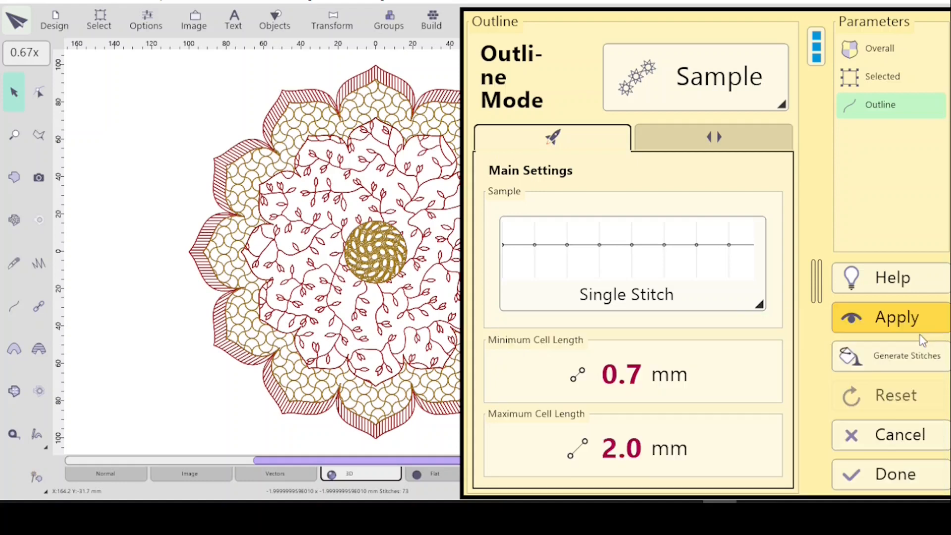
click(889, 476)
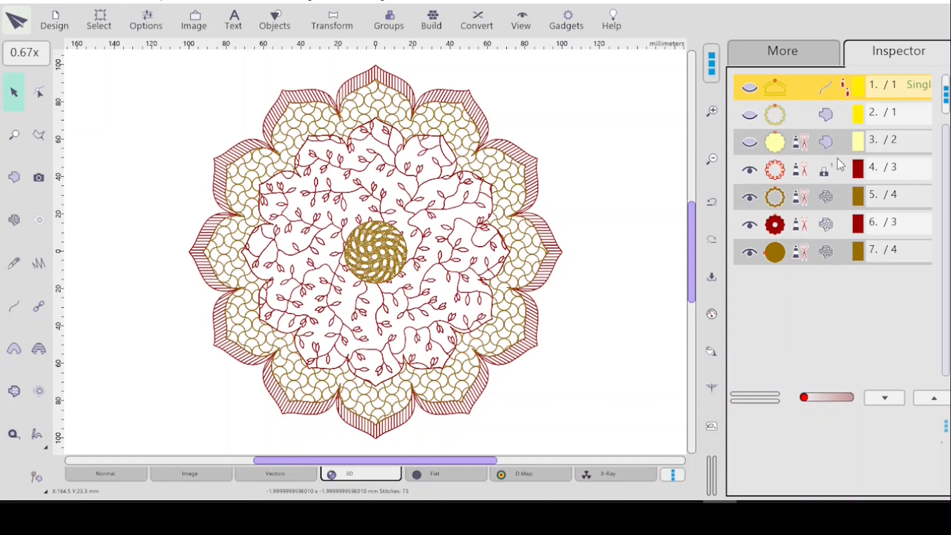
- Show the hidden yellow border ring, object 2, and create outlines from its fill
click(789, 116)
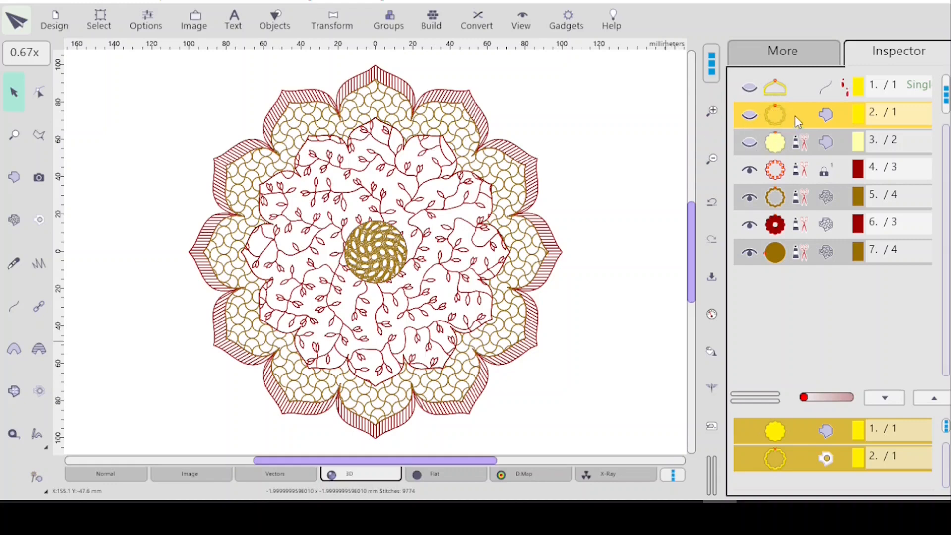
click(749, 117)
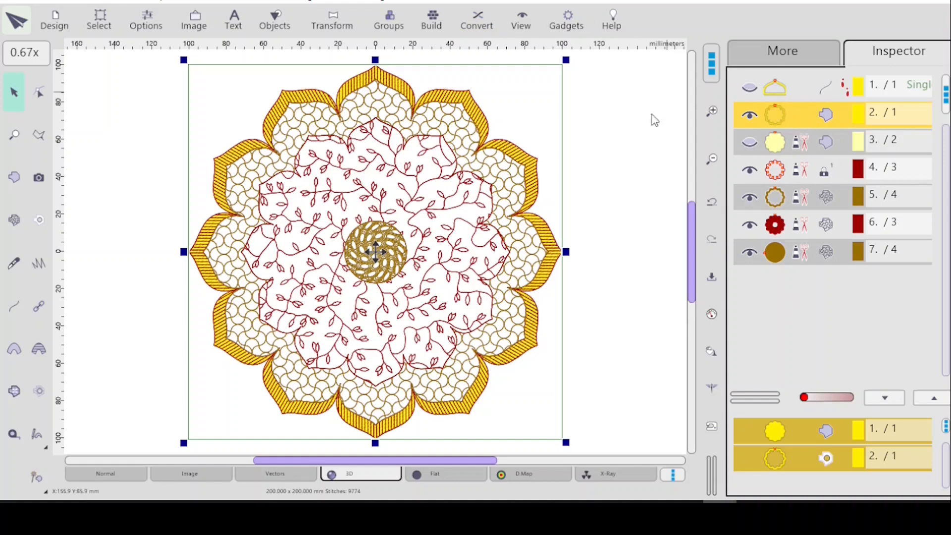
click(474, 24)
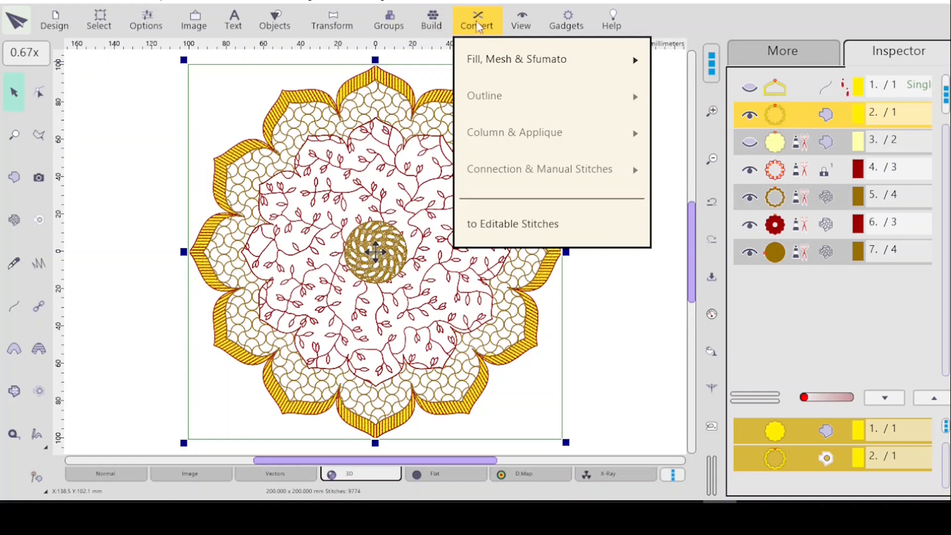
click(533, 64)
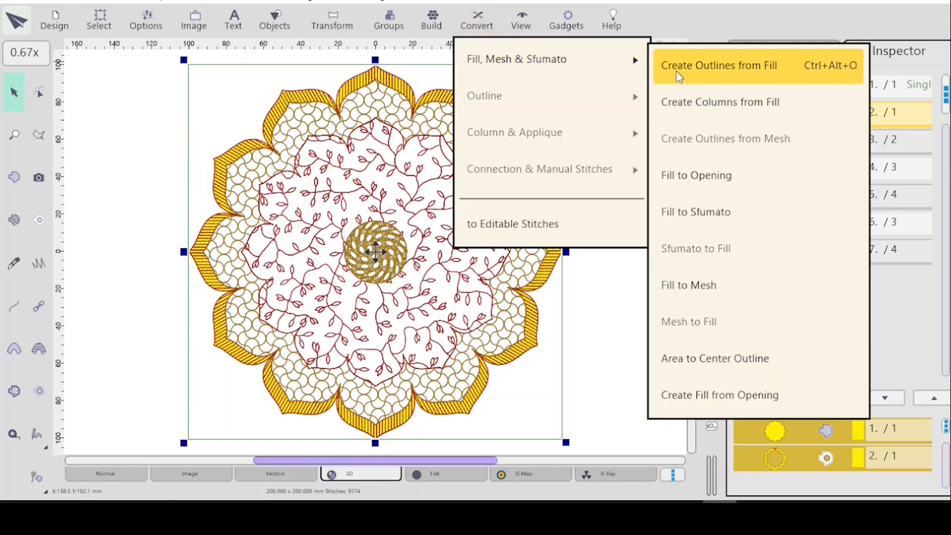
key(Down)
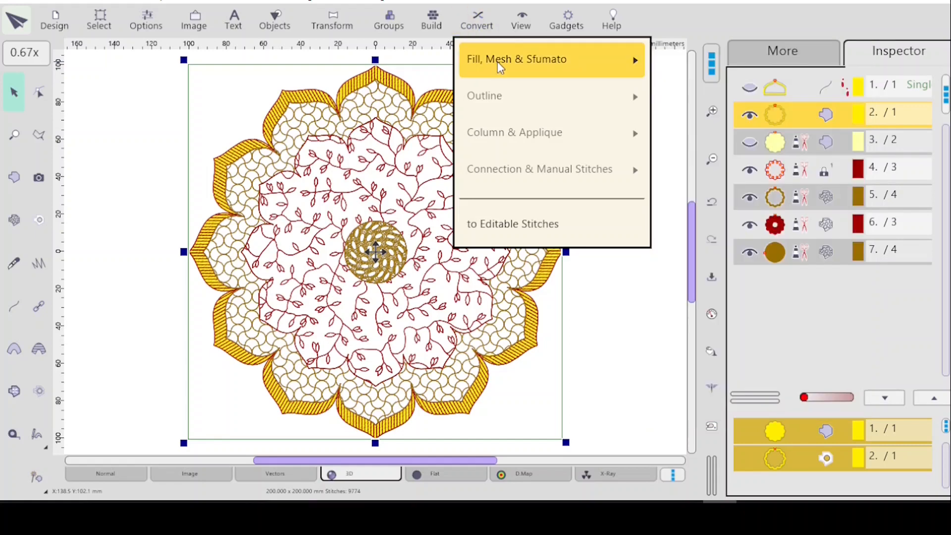
mouse_move(497, 62)
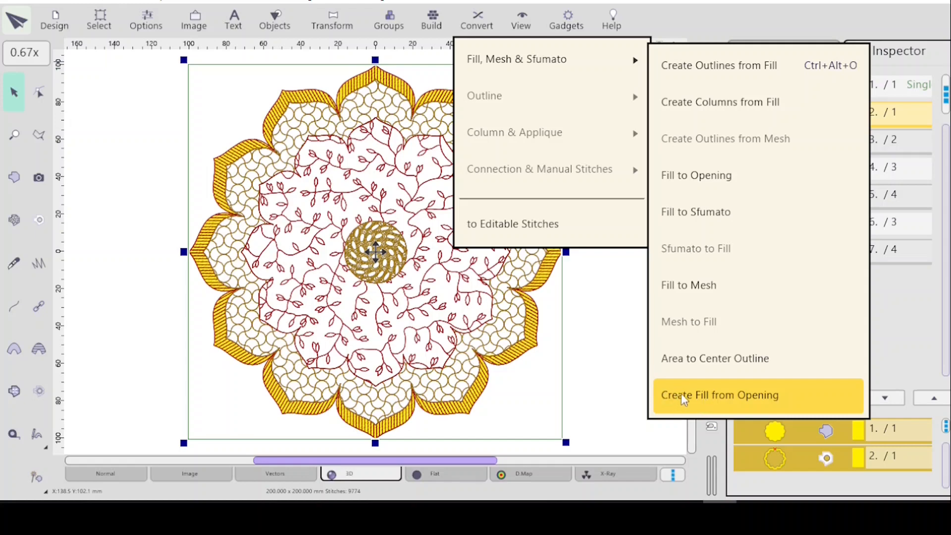
click(684, 67)
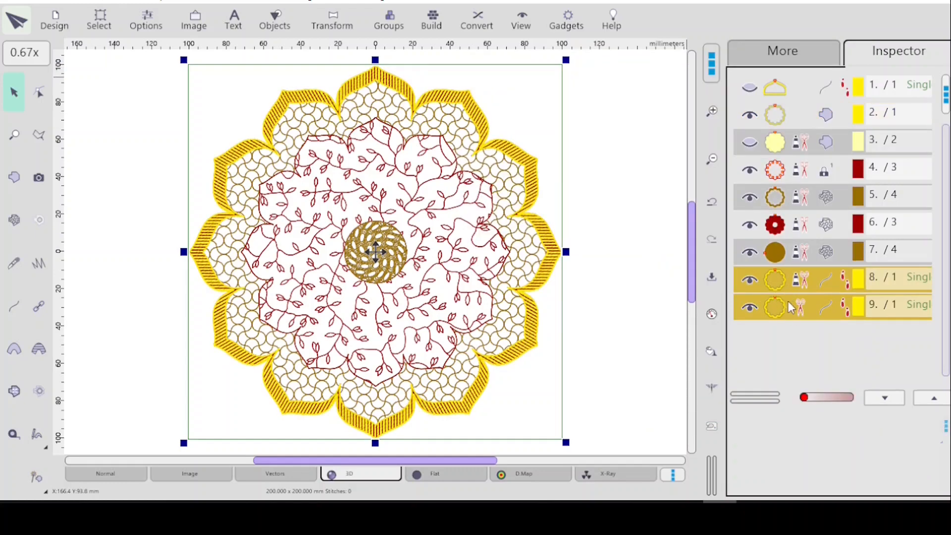
- Recolour the two new border outlines, objects 8 and 9, to dark navy
click(794, 54)
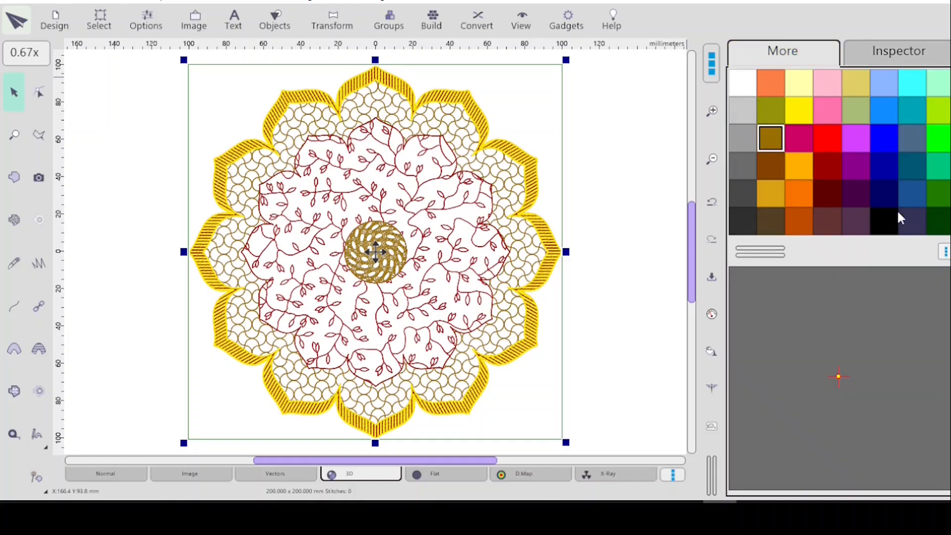
click(911, 219)
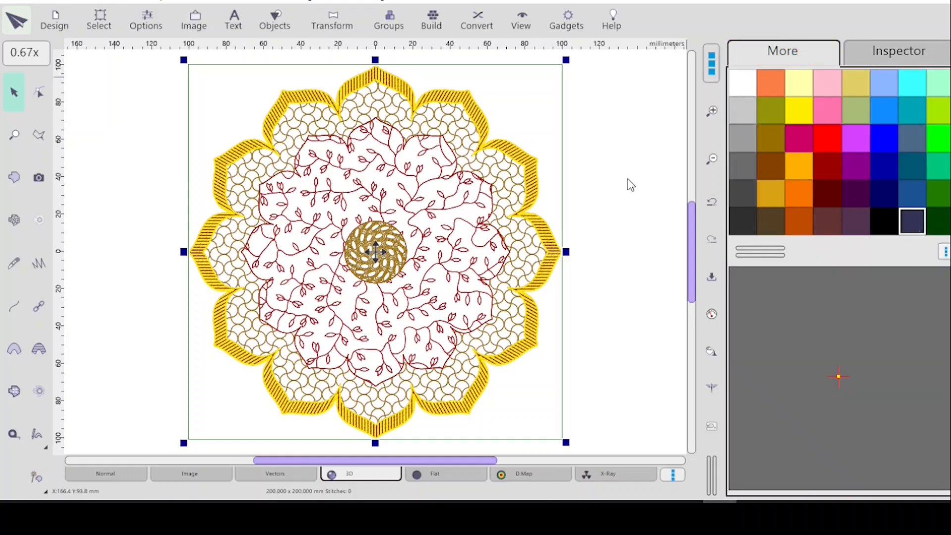
click(883, 55)
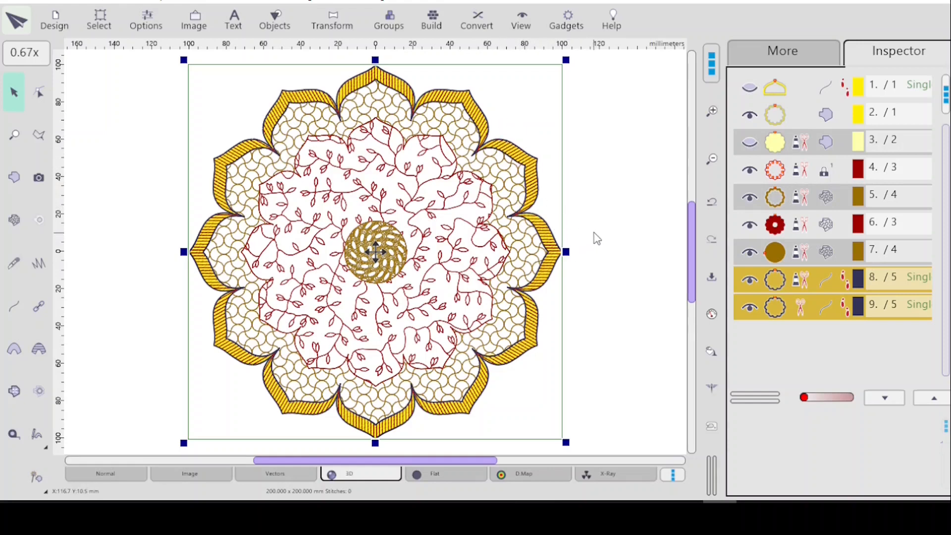
- Create a connection from the inner navy outline, object 9, to the previous outline and inspect it at the tip of the top petal
click(799, 308)
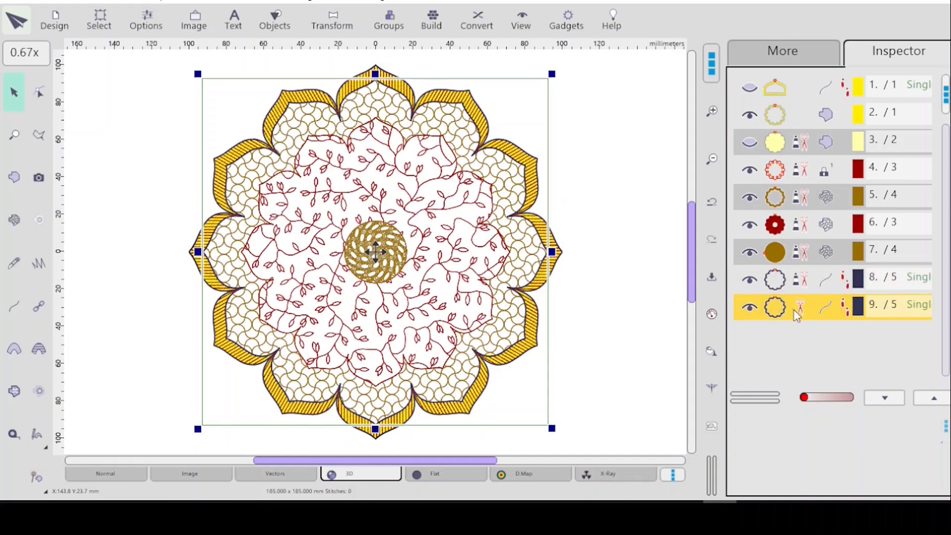
right_click(794, 311)
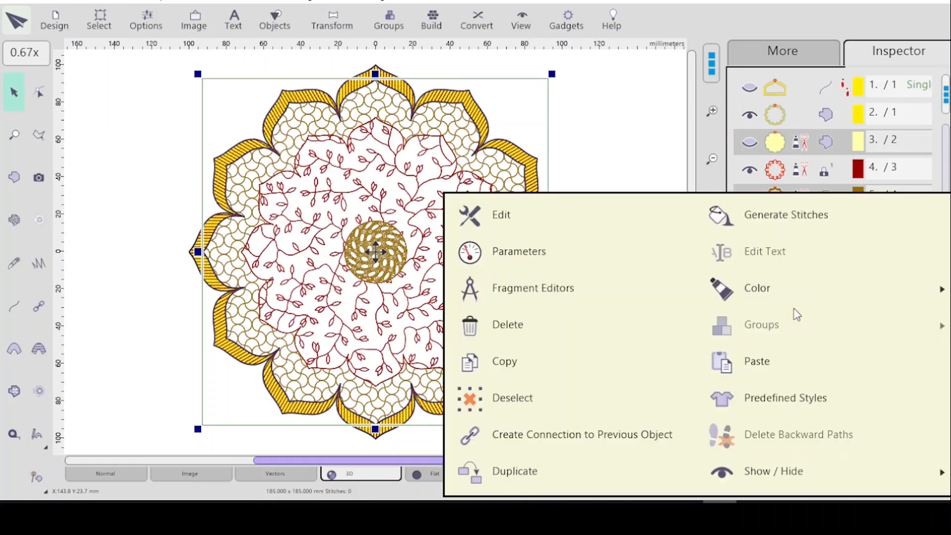
click(579, 435)
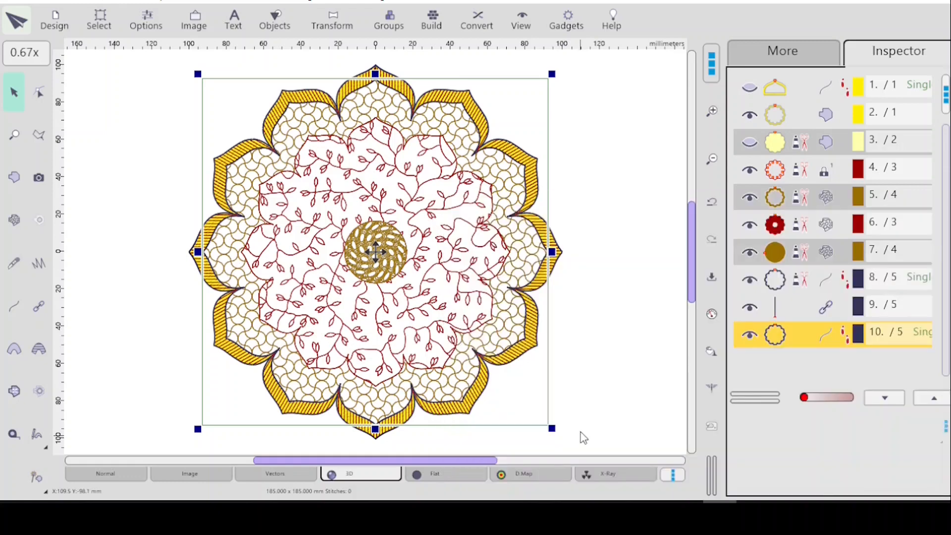
click(825, 311)
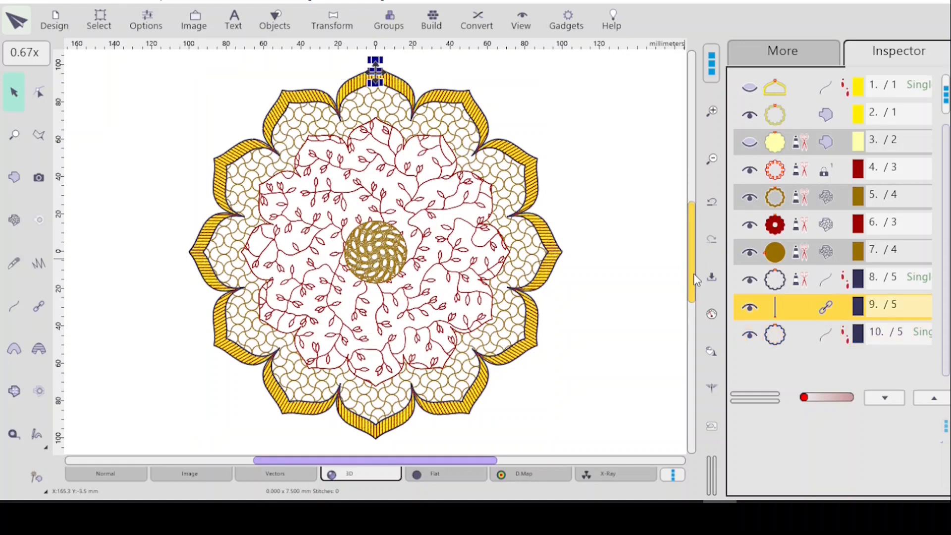
drag(693, 273, 691, 257)
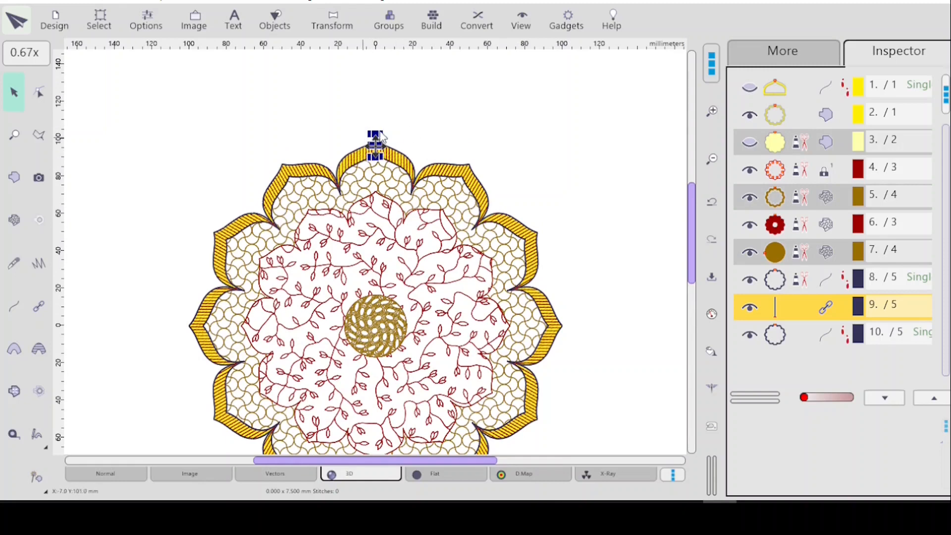
click(320, 125)
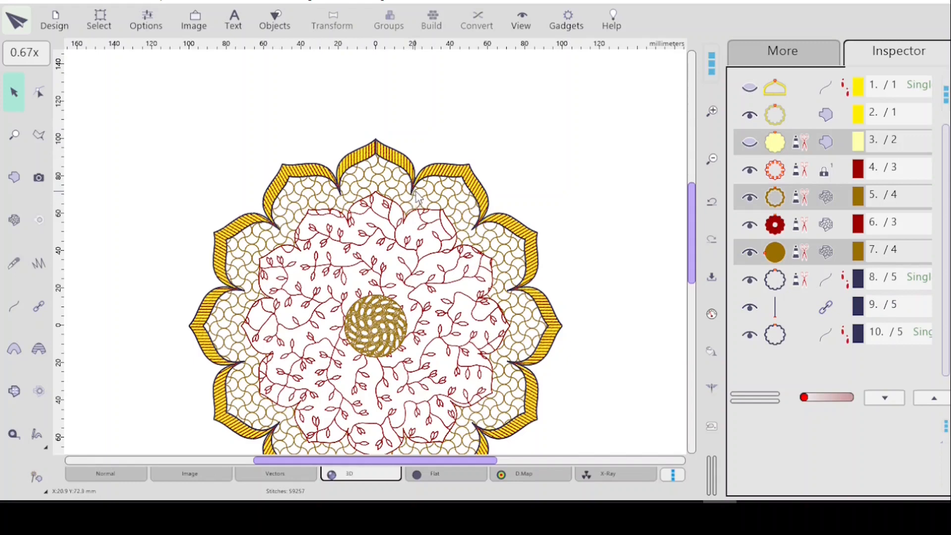
- Place the start point of the outer navy outline, object 8, at the valley node between the top petal and its right-hand neighbour
click(788, 286)
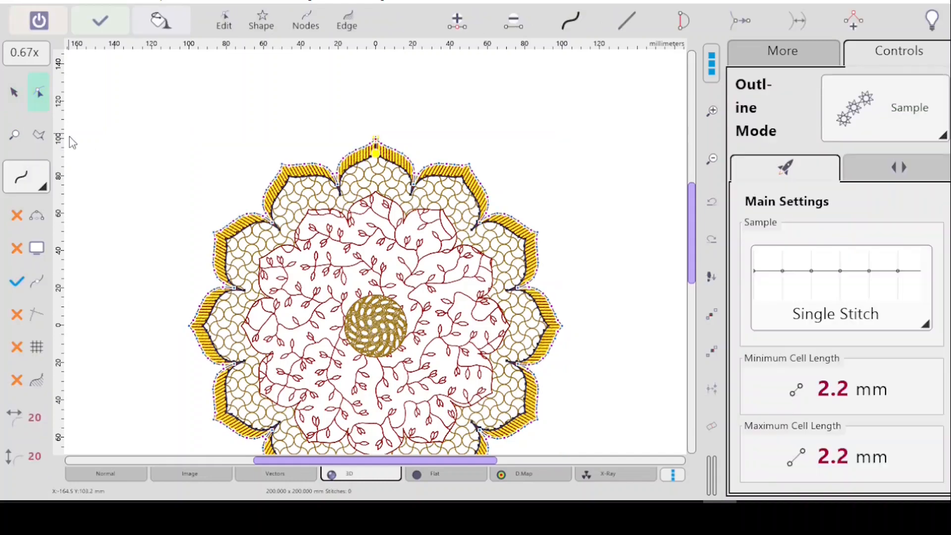
click(18, 142)
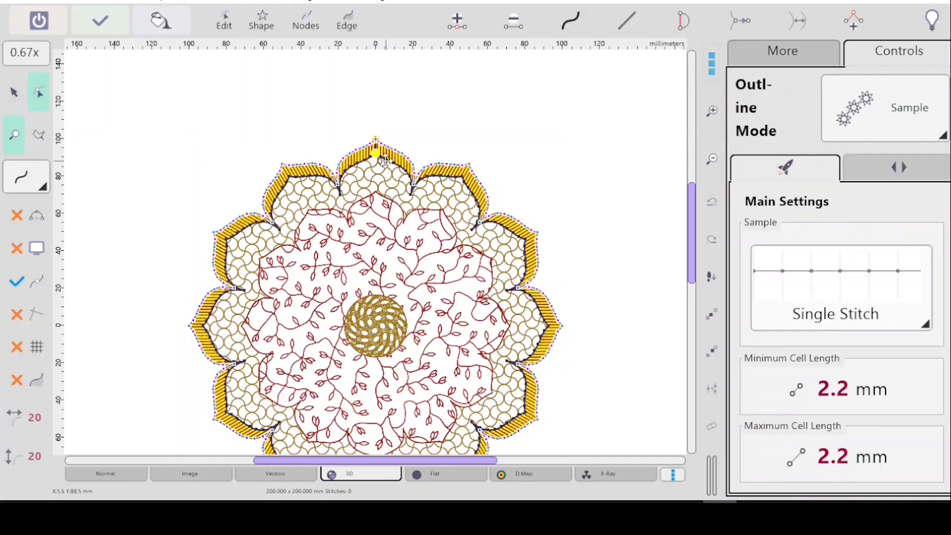
drag(388, 152, 453, 203)
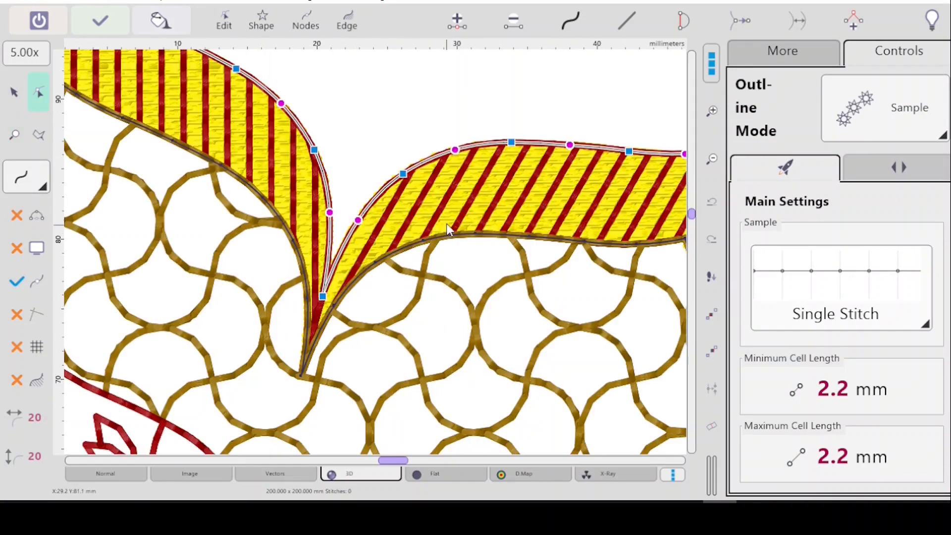
click(323, 296)
right_click(323, 303)
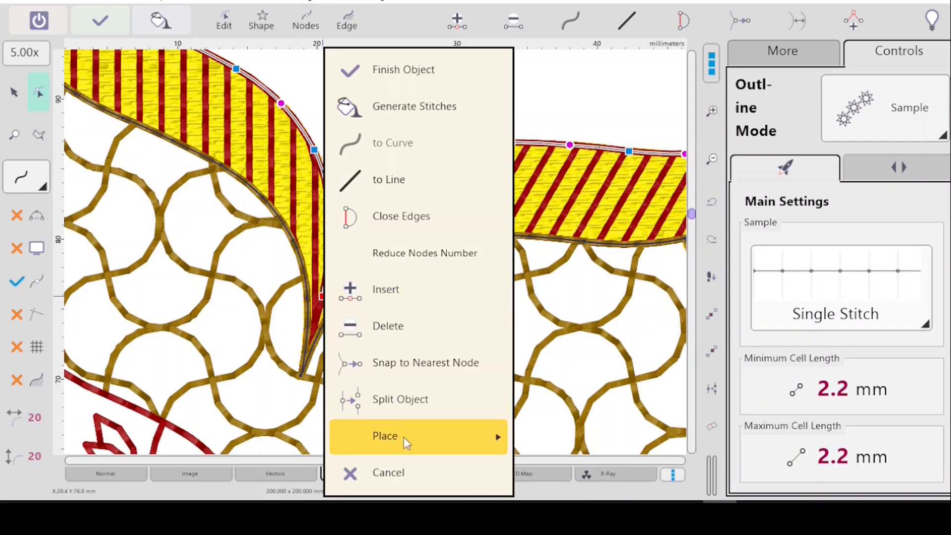
mouse_move(403, 435)
click(557, 442)
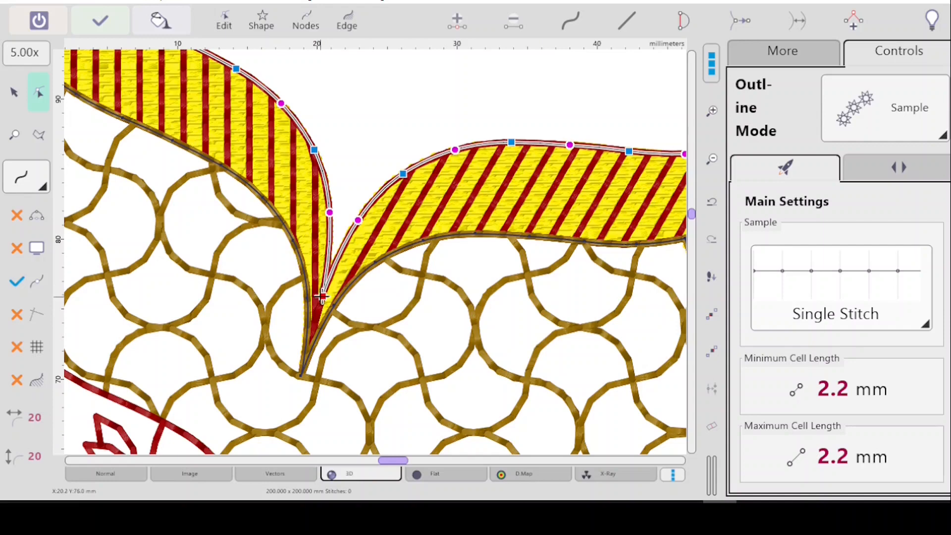
right_click(322, 296)
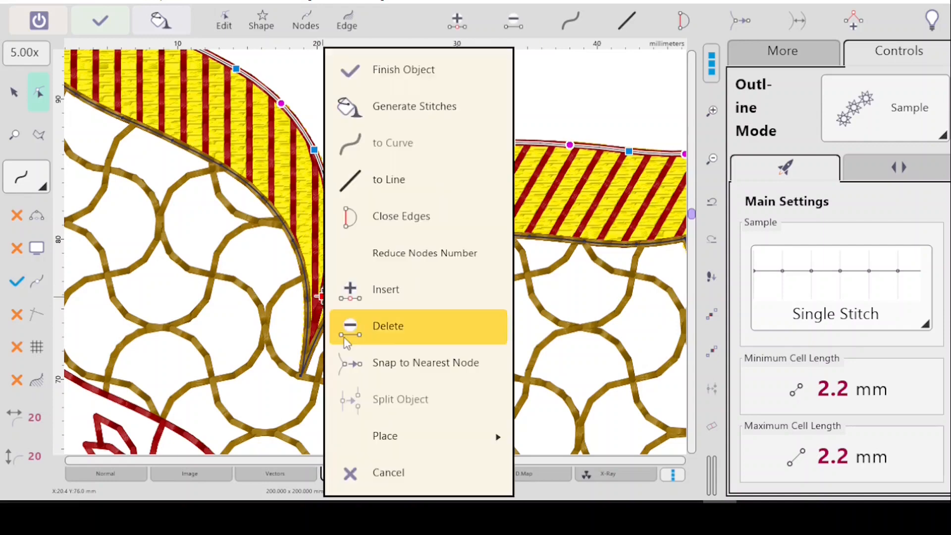
mouse_move(414, 441)
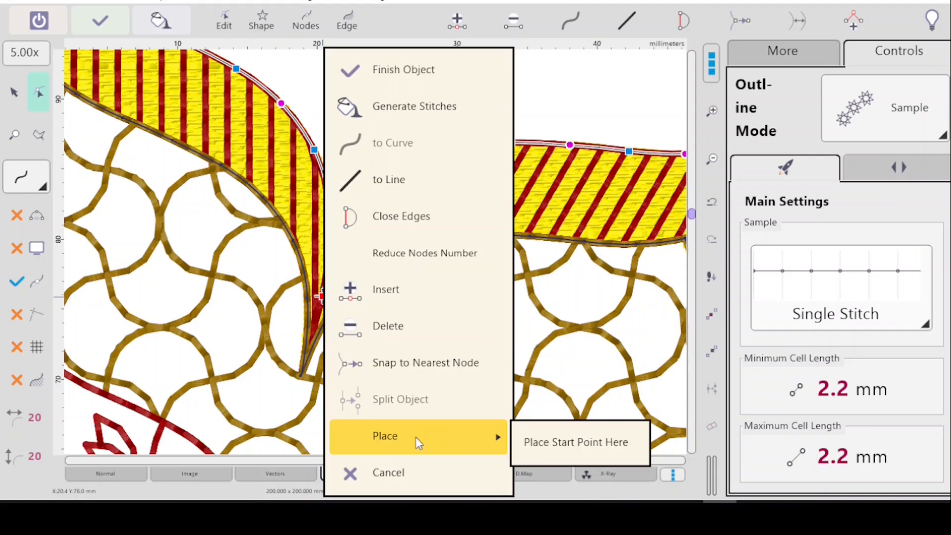
click(567, 448)
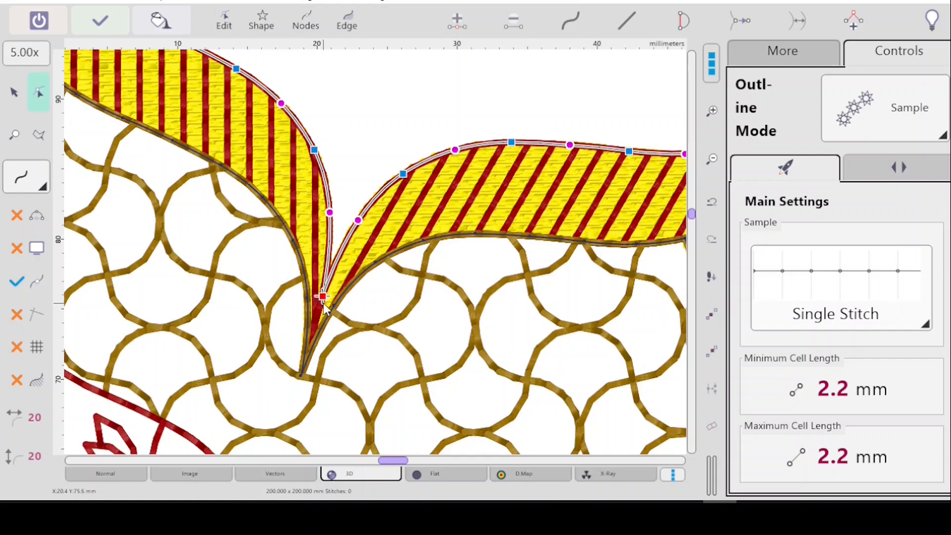
key(Return)
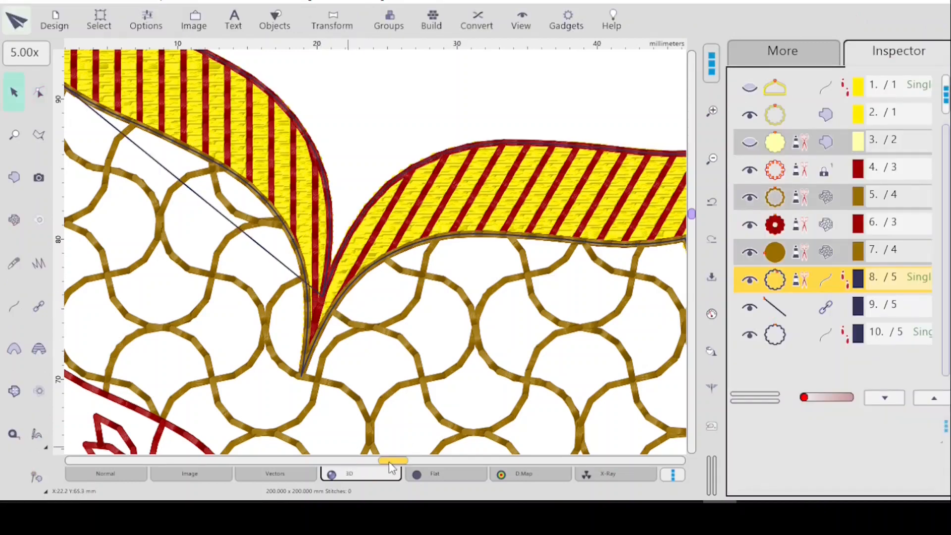
- Place the start point of the inner navy outline, object 10, at its valley node just below the outer outline's new start point
drag(394, 461, 380, 462)
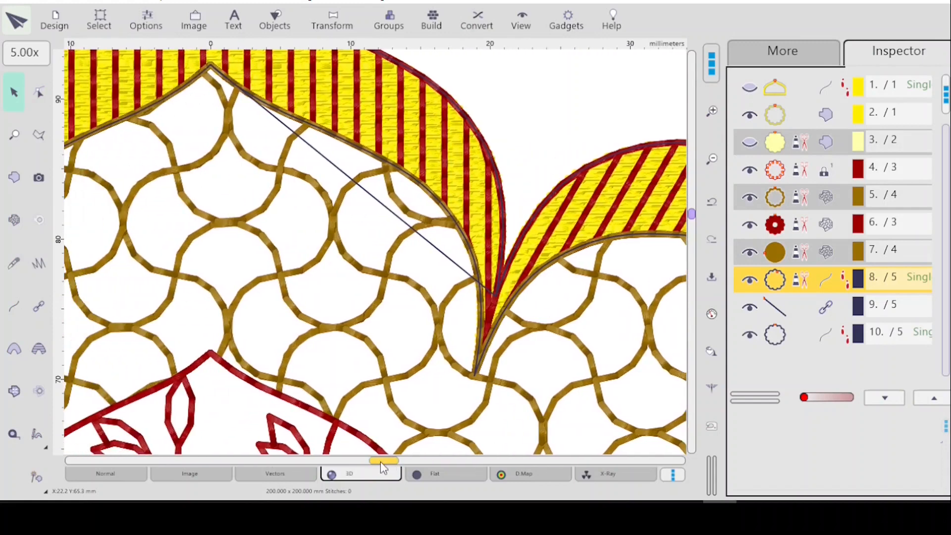
click(820, 310)
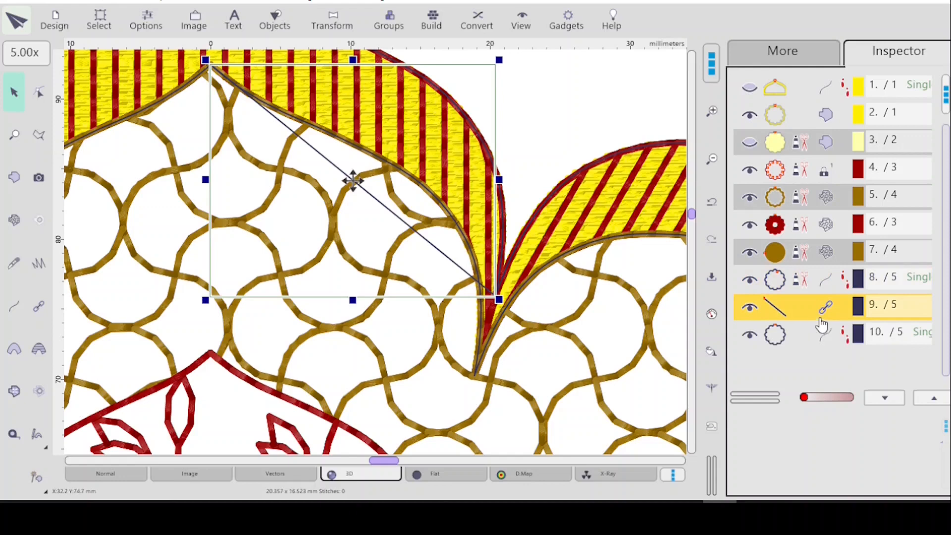
click(794, 343)
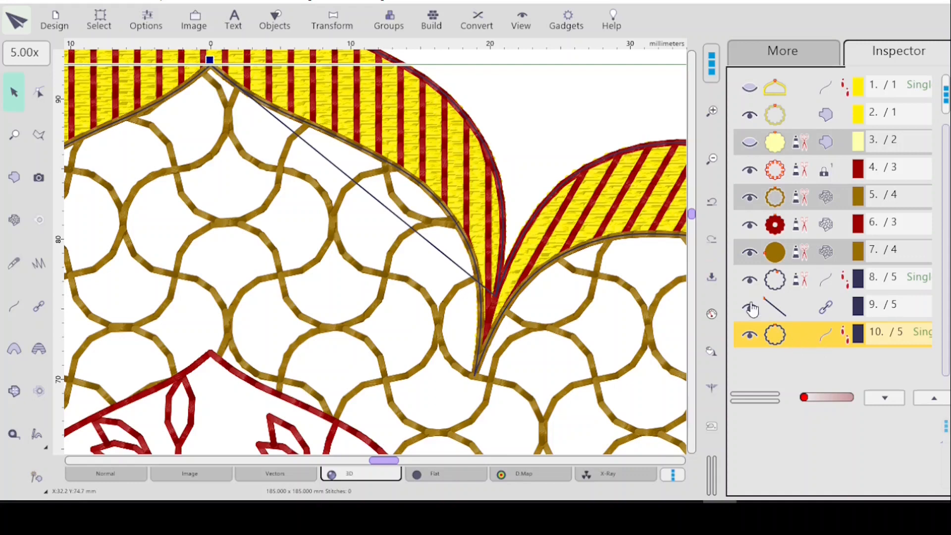
click(41, 99)
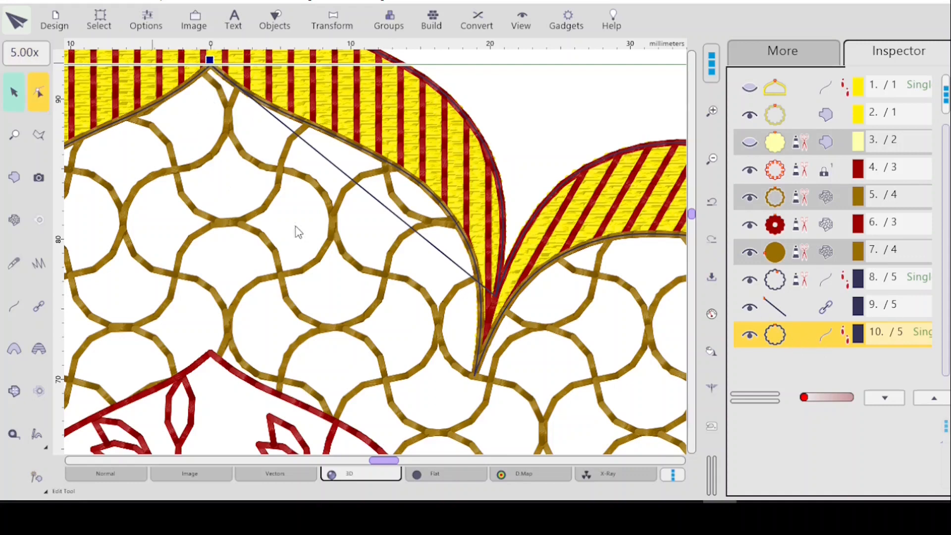
click(473, 376)
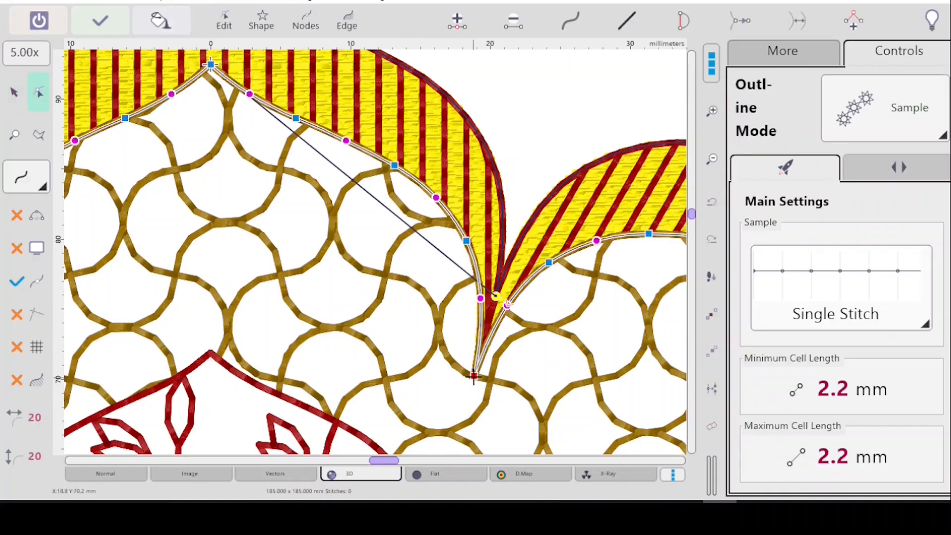
right_click(474, 376)
mouse_move(558, 445)
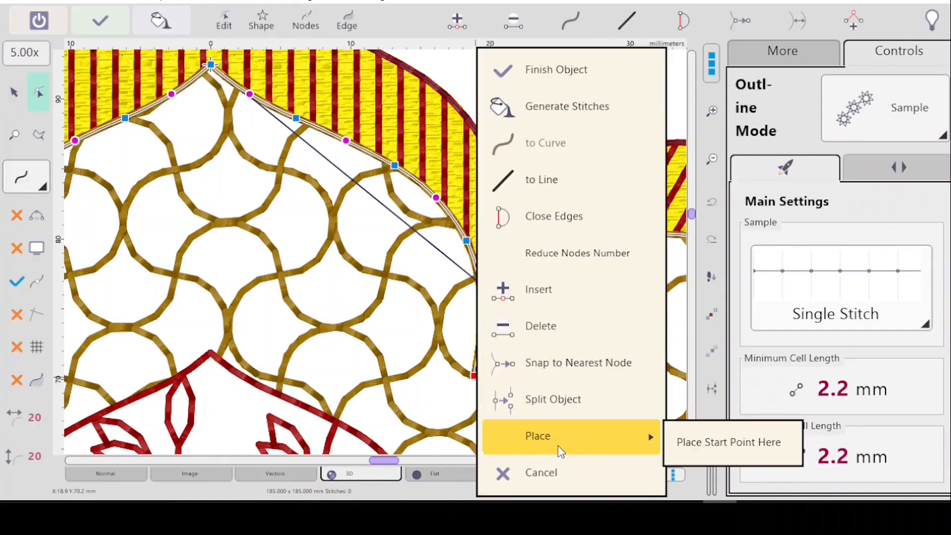
click(729, 447)
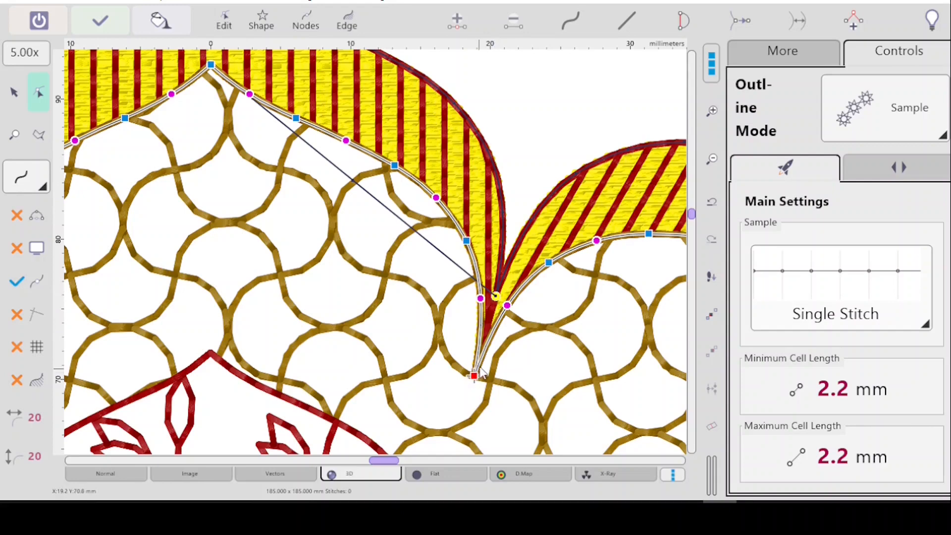
key(Return)
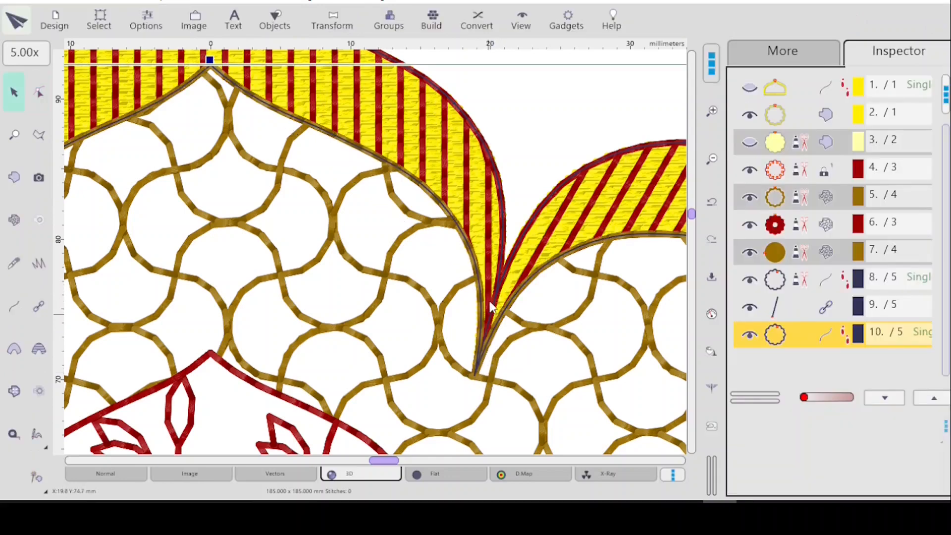
- Set the minimum length of the connection between the two navy outlines, object 9, to 1.5 mm
click(787, 308)
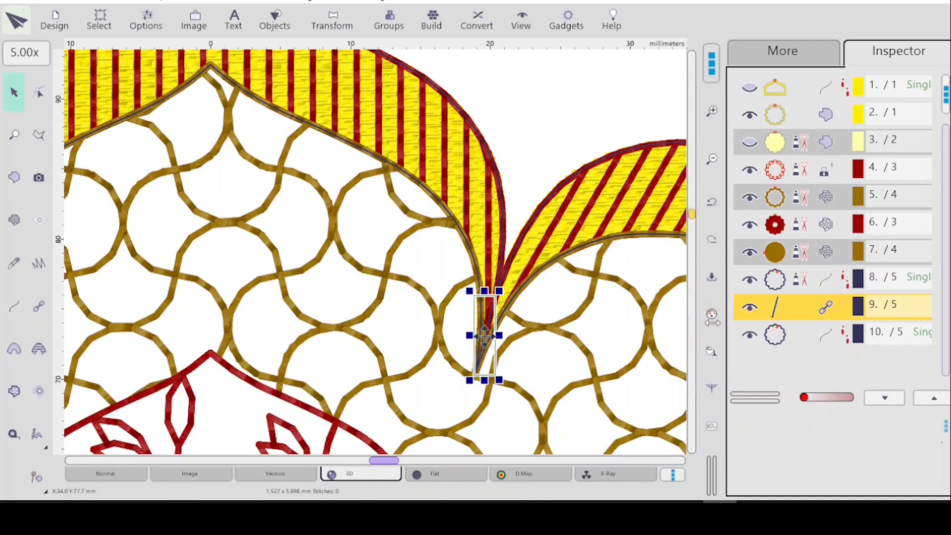
click(710, 310)
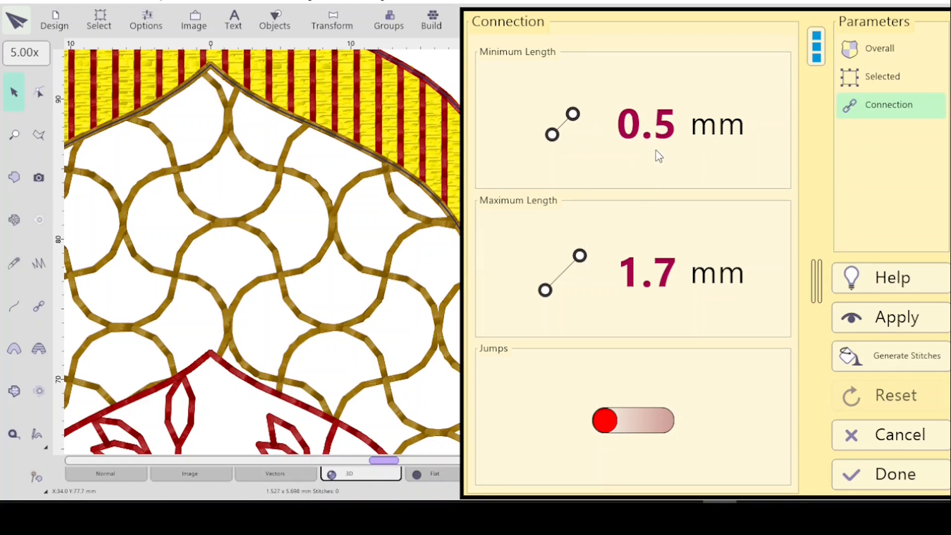
click(554, 140)
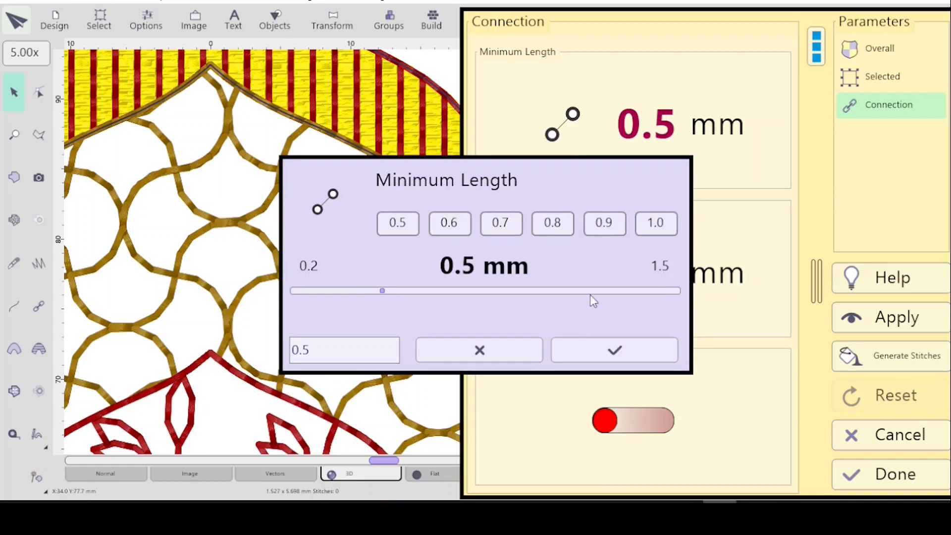
click(679, 291)
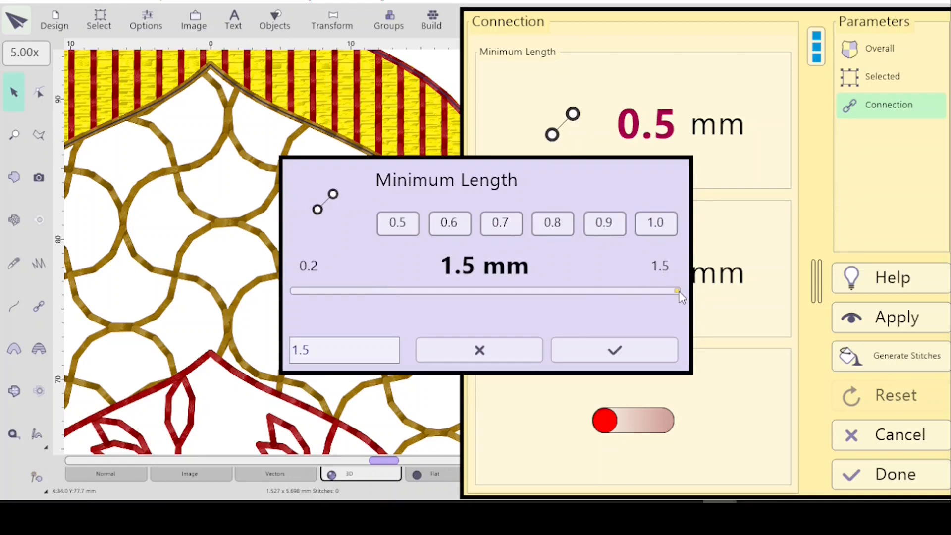
click(622, 350)
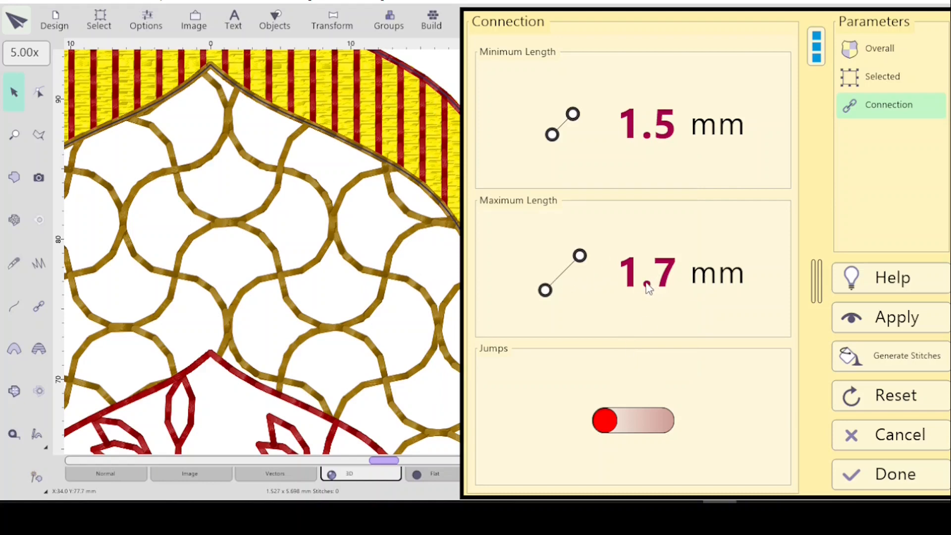
- Set the connection's maximum length to 2.2 mm and accept its parameters
click(569, 271)
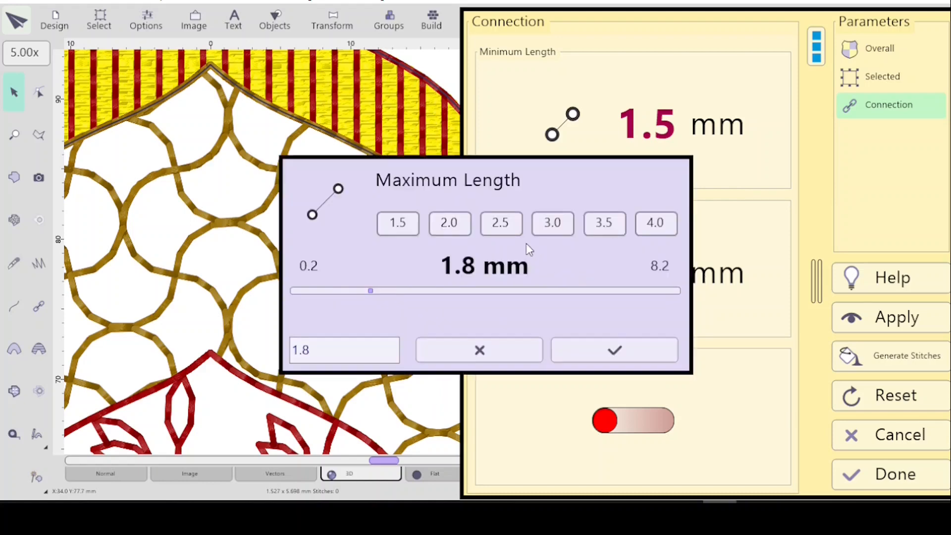
click(449, 222)
click(327, 346)
key(BackSpace)
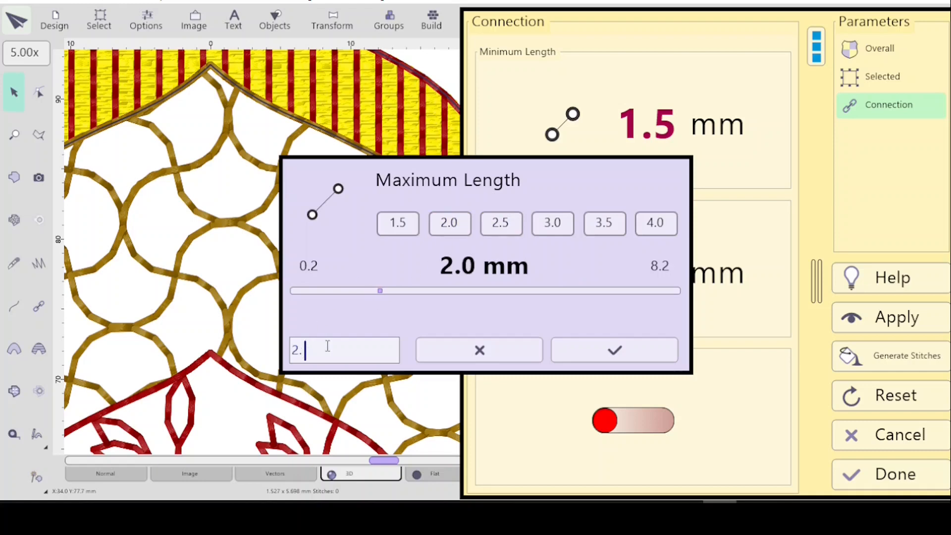
text(2)
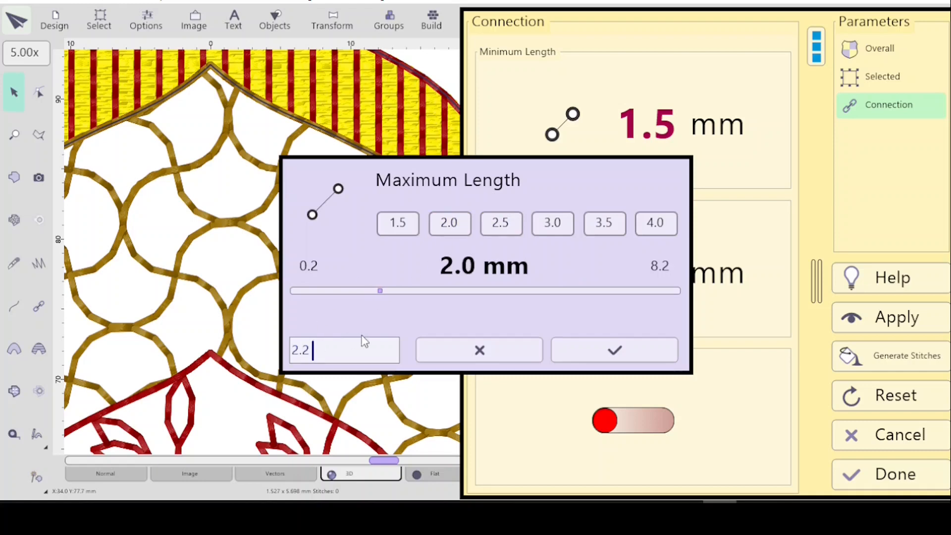
click(614, 353)
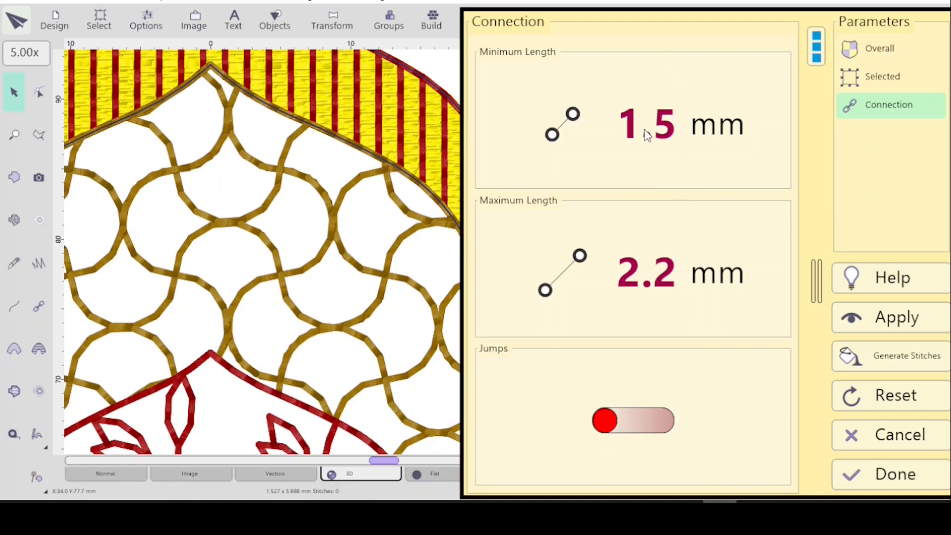
click(897, 483)
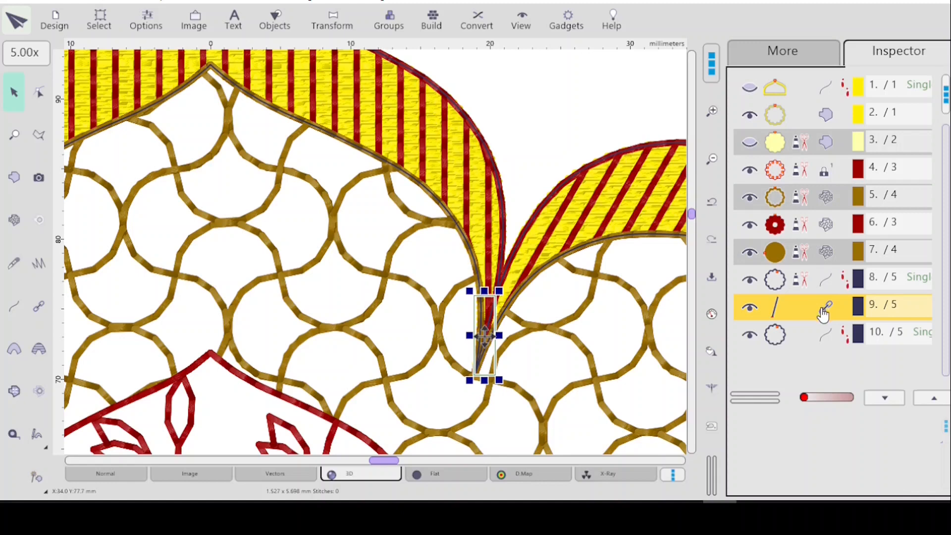
- Convert the connection, object 9, to an outline object and keep it selected
click(471, 20)
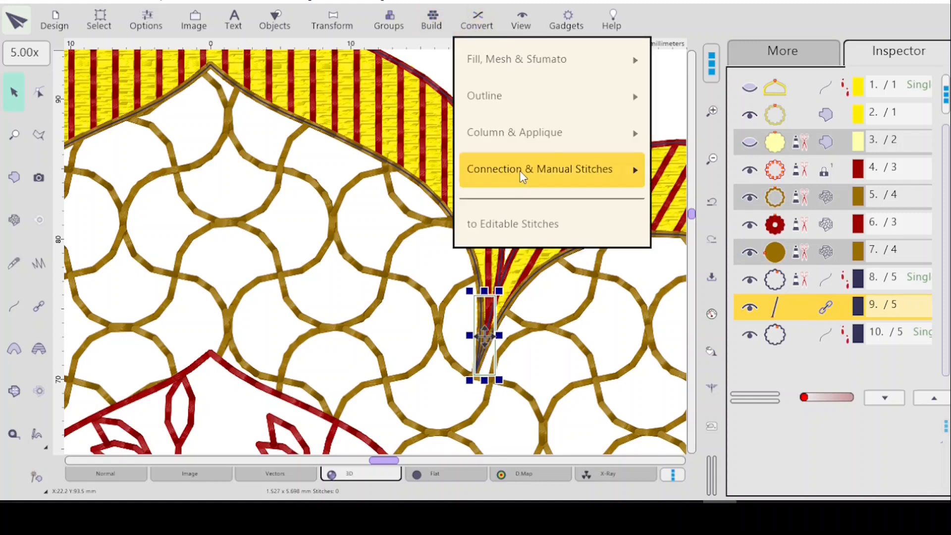
mouse_move(520, 172)
click(700, 217)
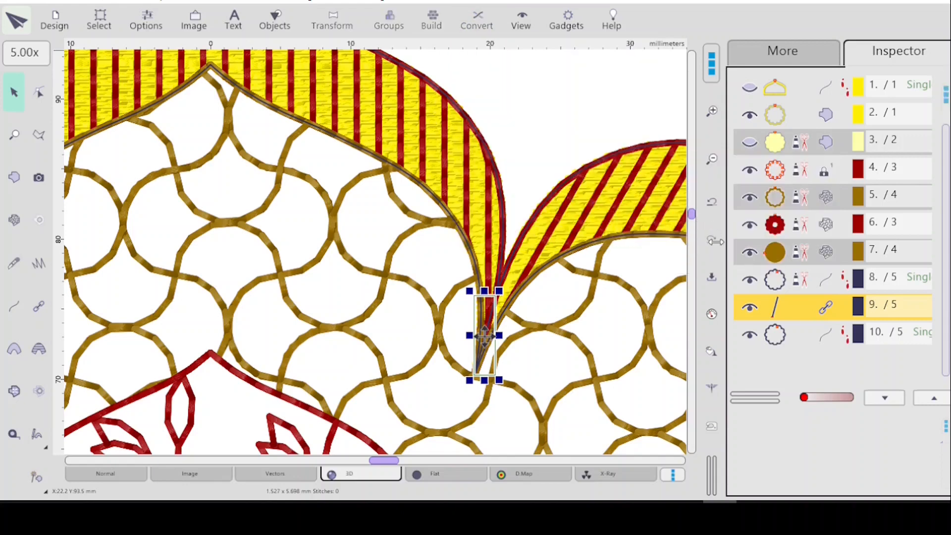
click(787, 313)
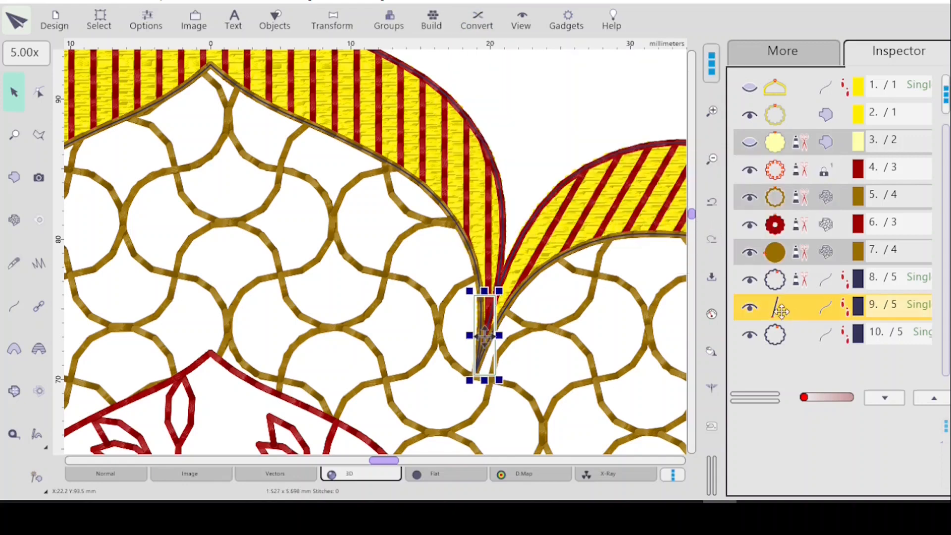
- Apply the Single Stitch outline parameters, 2.2 mm minimum and maximum cell length, to the connecting line, object 9, and accept them
click(715, 316)
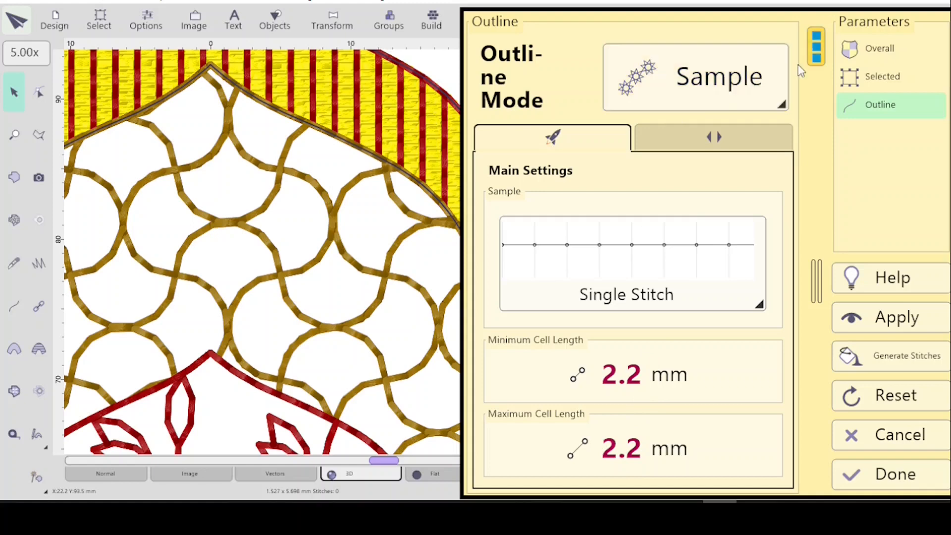
click(816, 53)
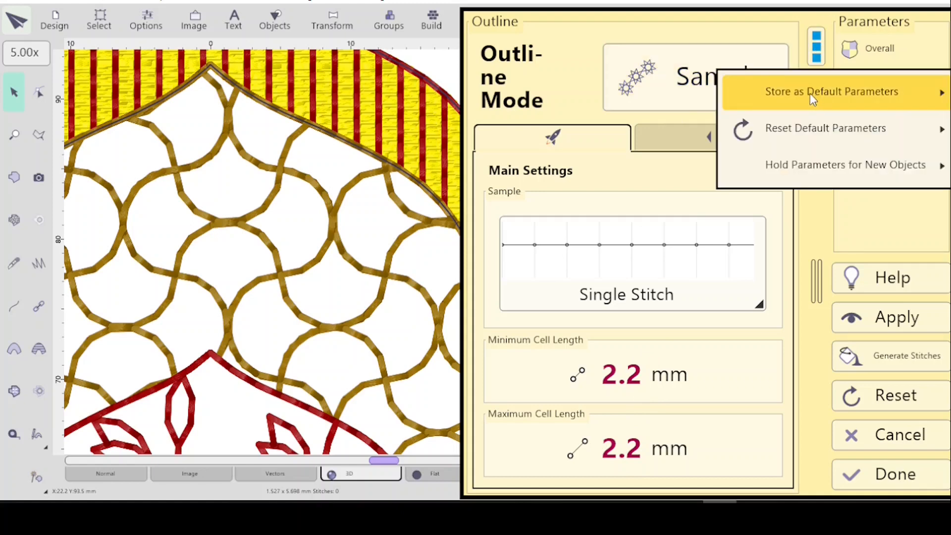
mouse_move(812, 99)
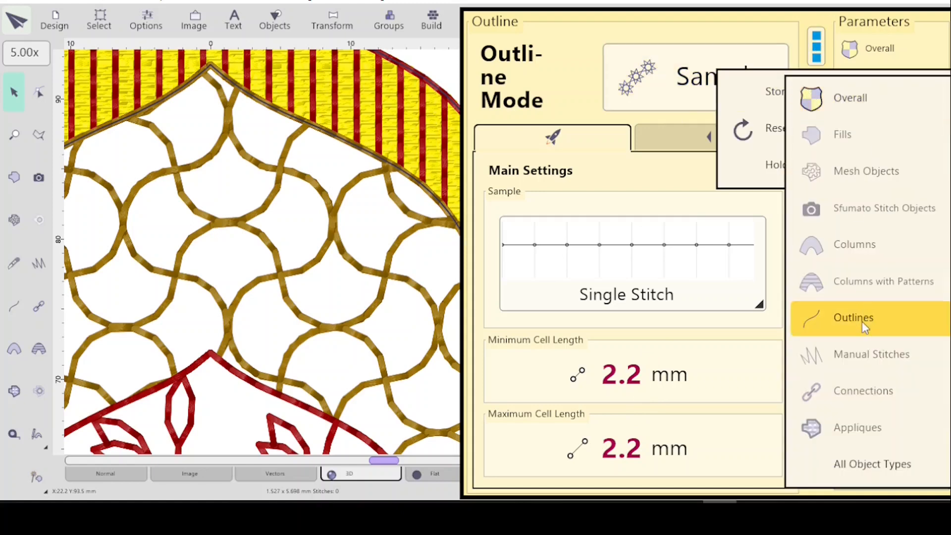
click(766, 23)
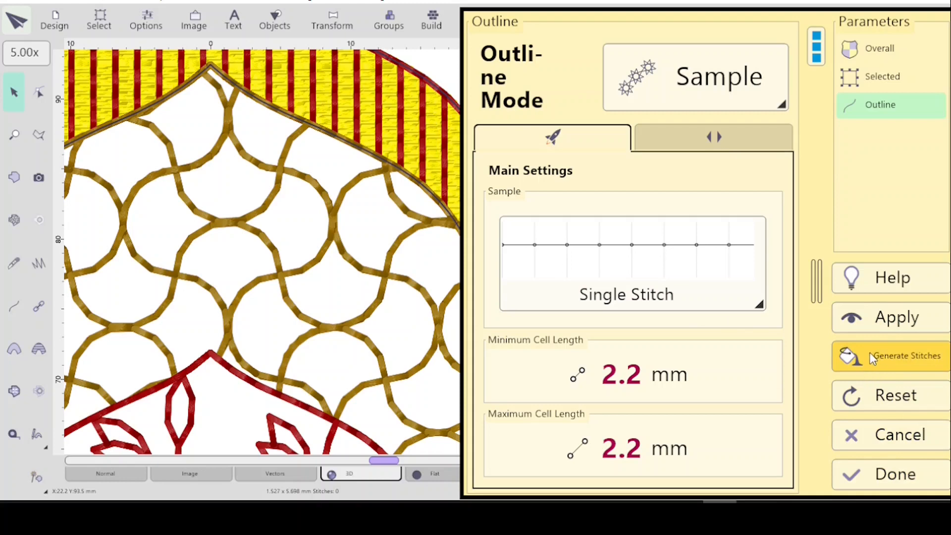
click(892, 321)
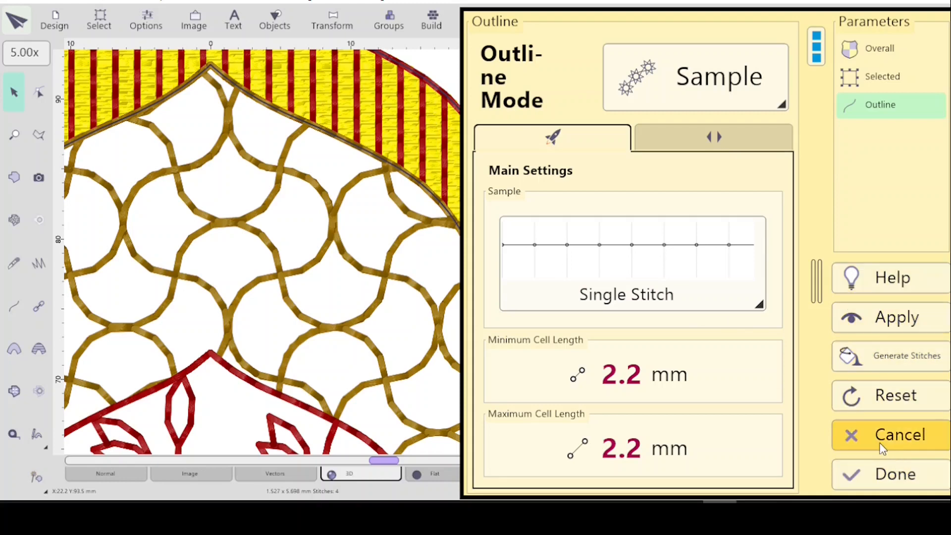
click(895, 475)
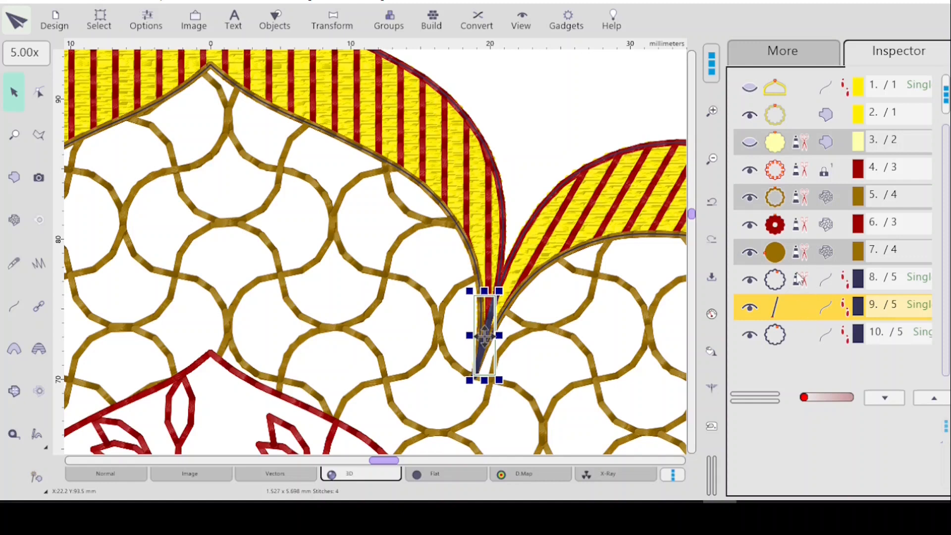
- Select the outer navy outline, object 8, and clear user sample 1, ArrowHead6mm, in the fragment editors
click(808, 282)
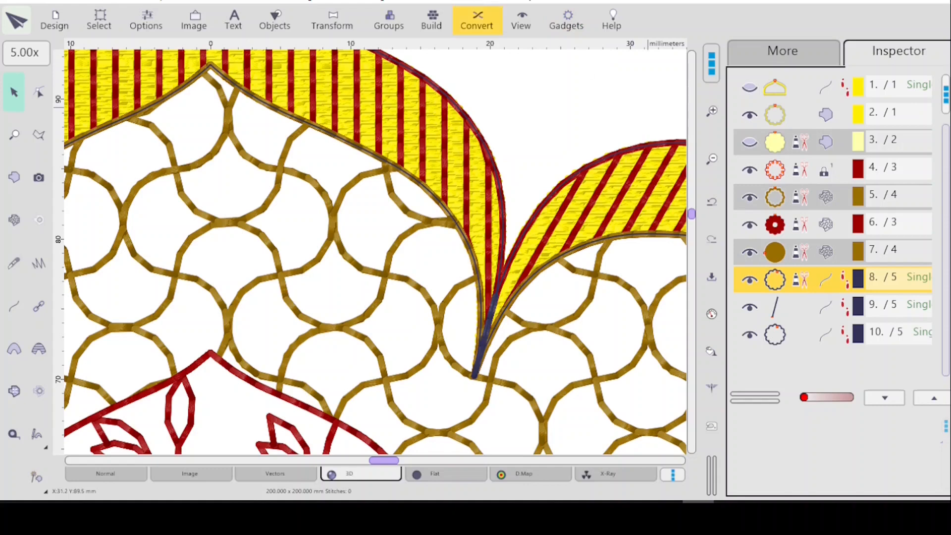
click(564, 22)
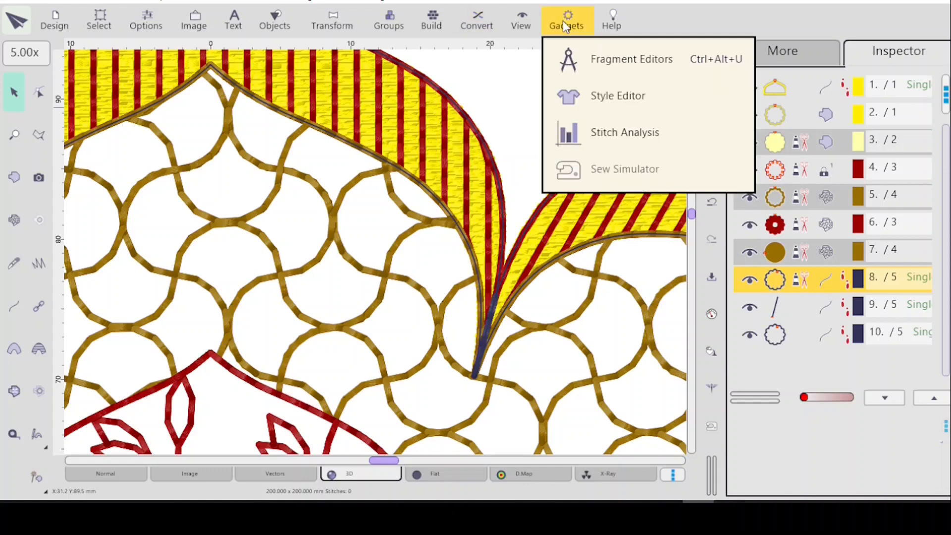
click(609, 58)
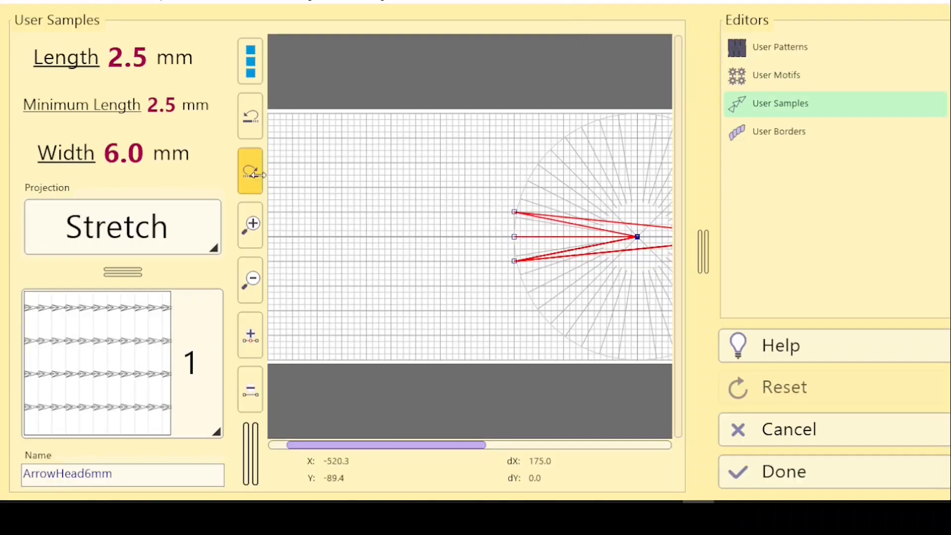
click(214, 434)
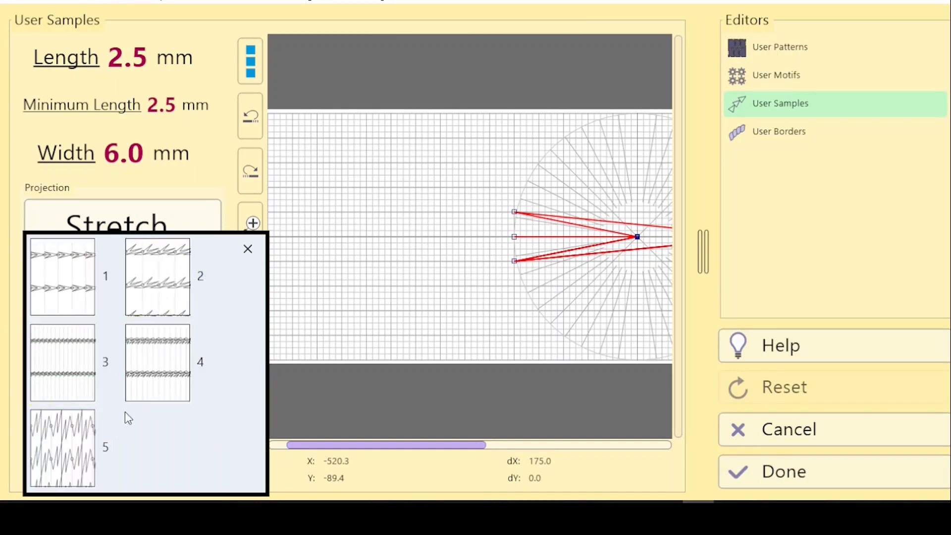
click(62, 285)
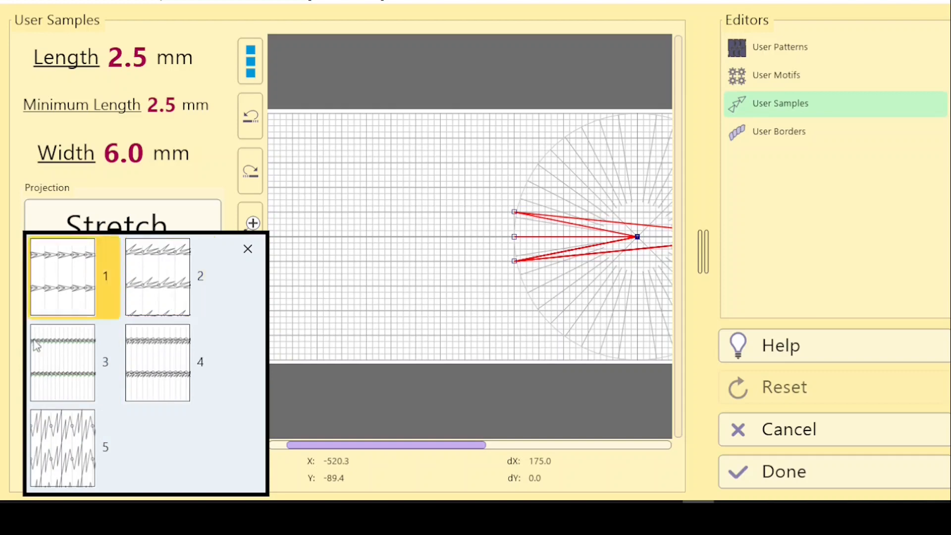
click(63, 277)
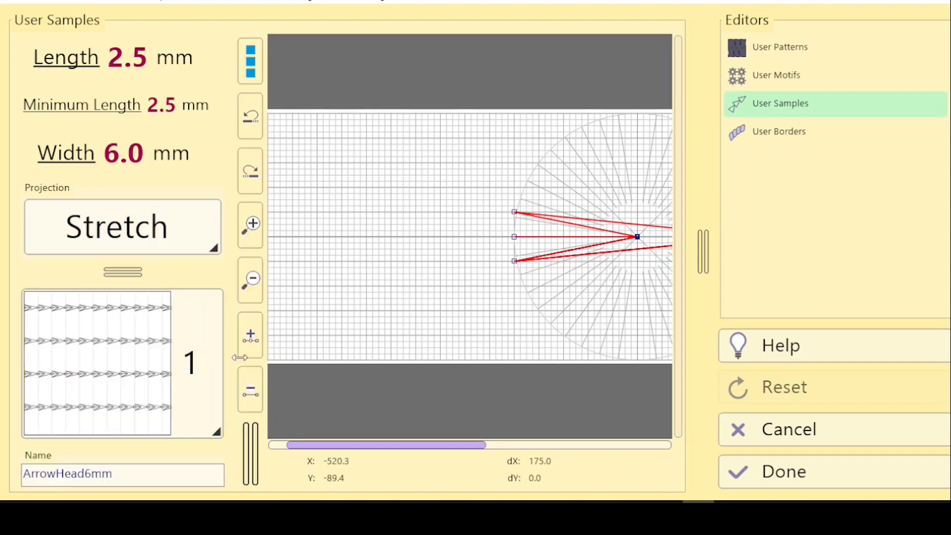
click(250, 67)
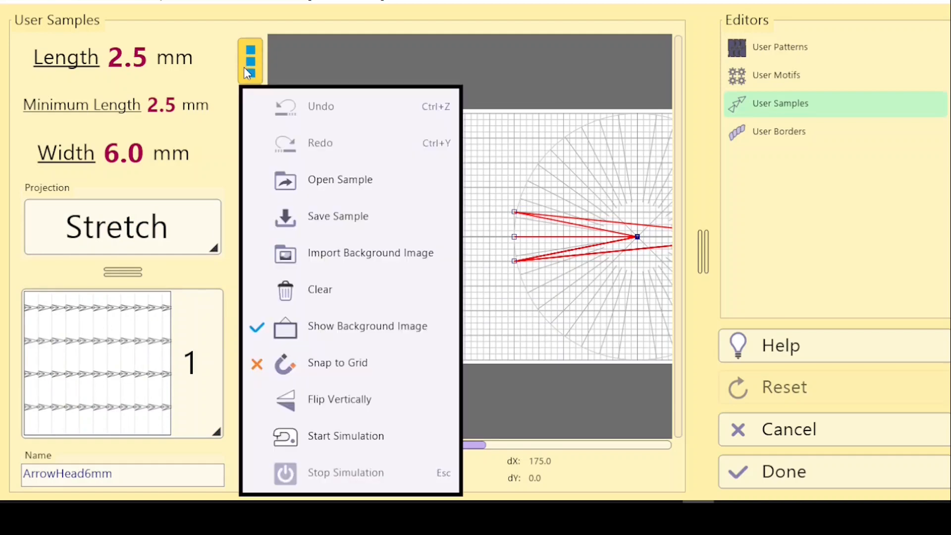
click(307, 291)
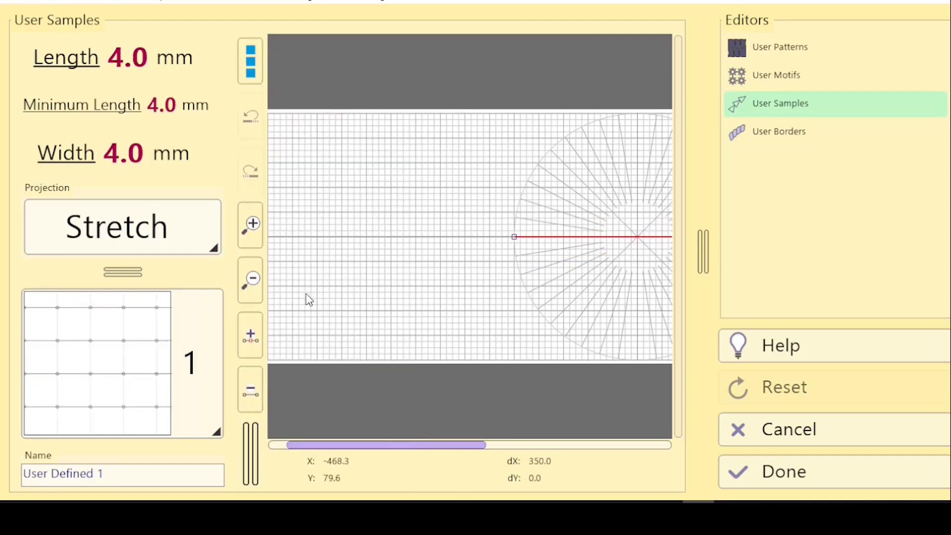
- Clear user sample 2, Backstitch2Crooked
click(189, 366)
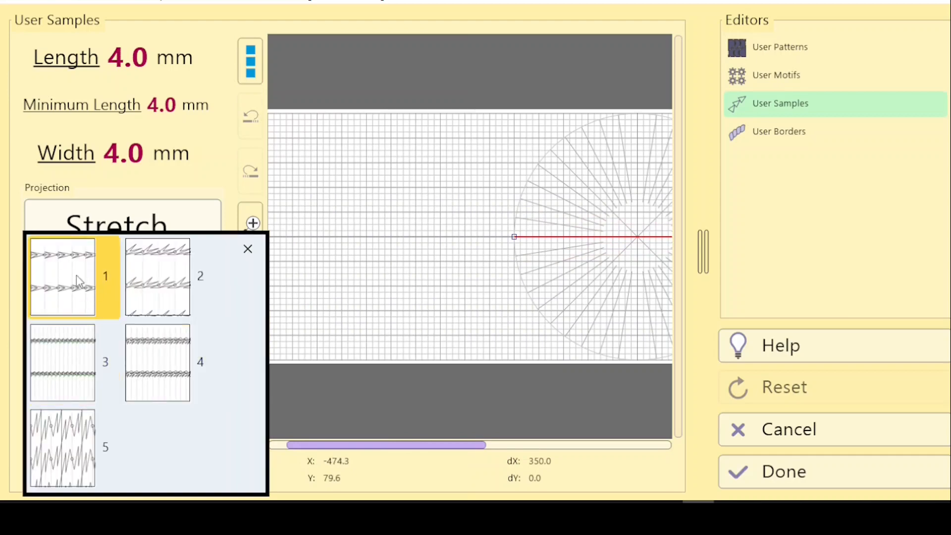
click(198, 281)
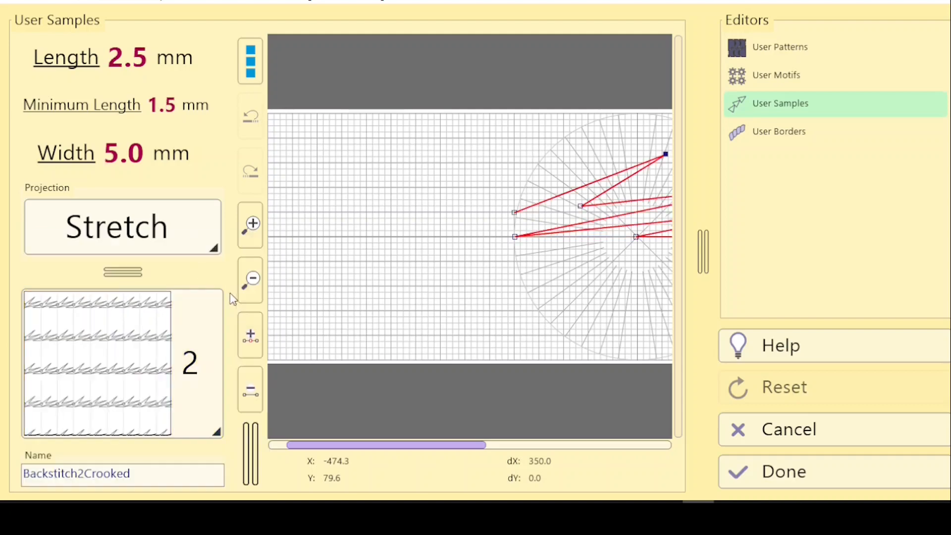
click(251, 65)
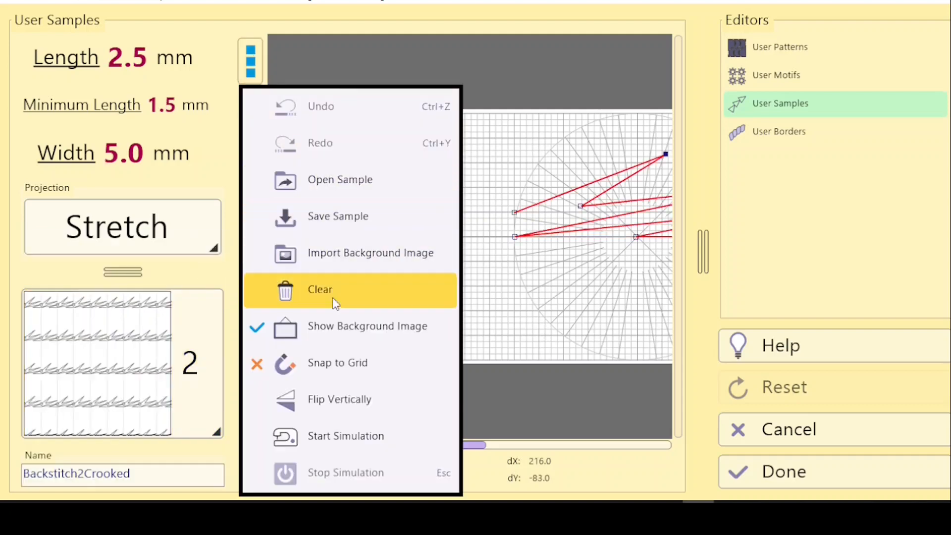
click(319, 291)
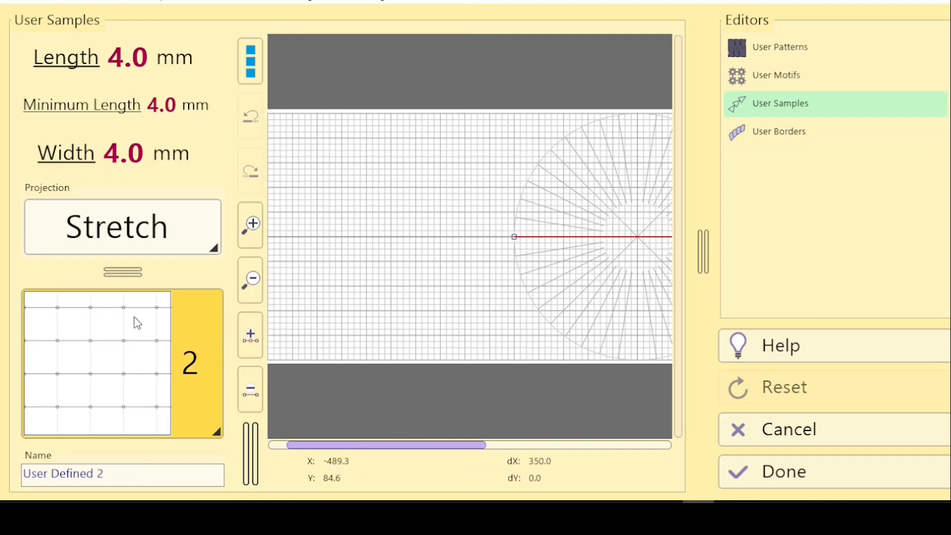
- Clear user sample 3, BckStHatXtraThck, and accept the changes to the user samples
click(191, 367)
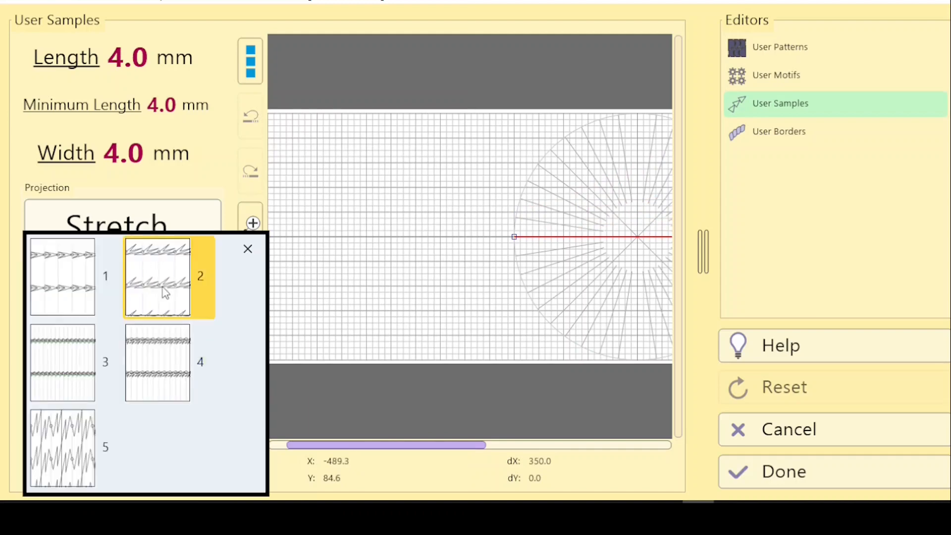
click(60, 352)
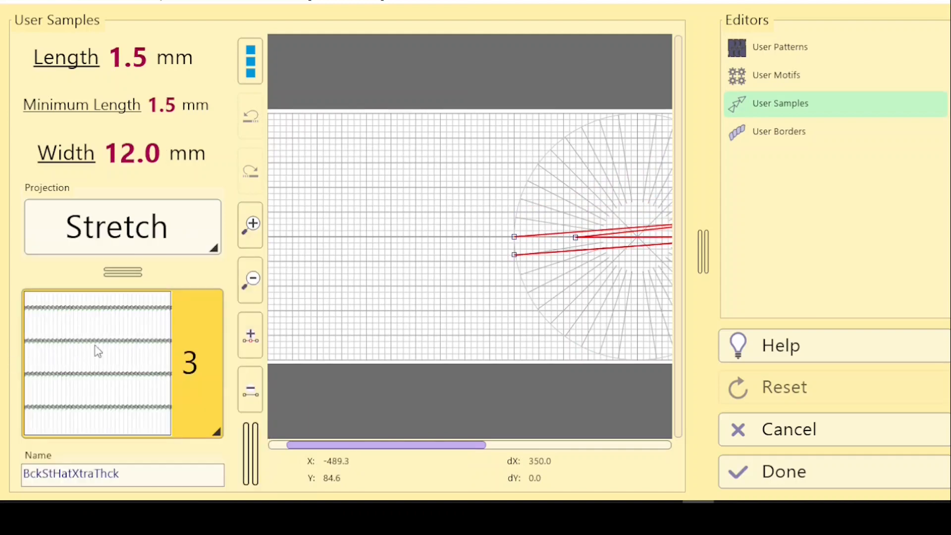
click(250, 60)
click(319, 292)
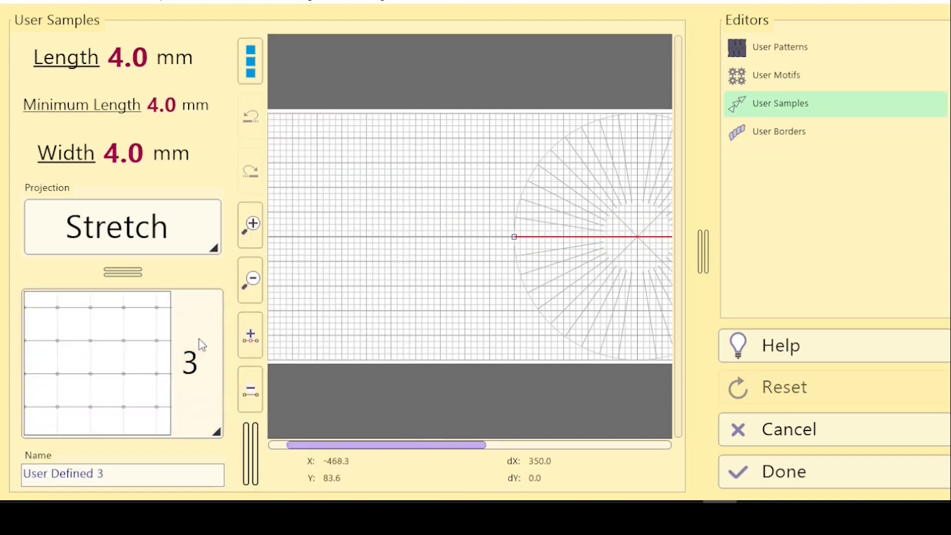
click(194, 413)
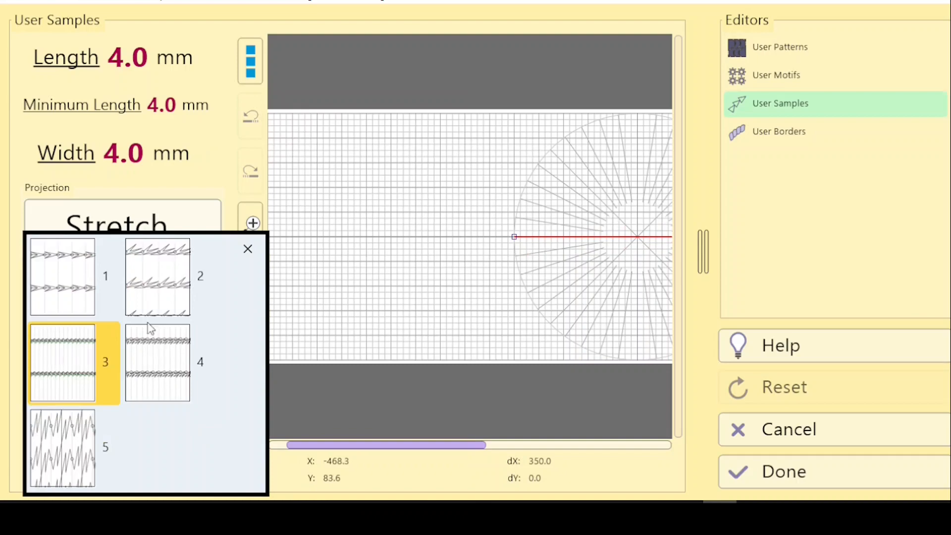
click(227, 143)
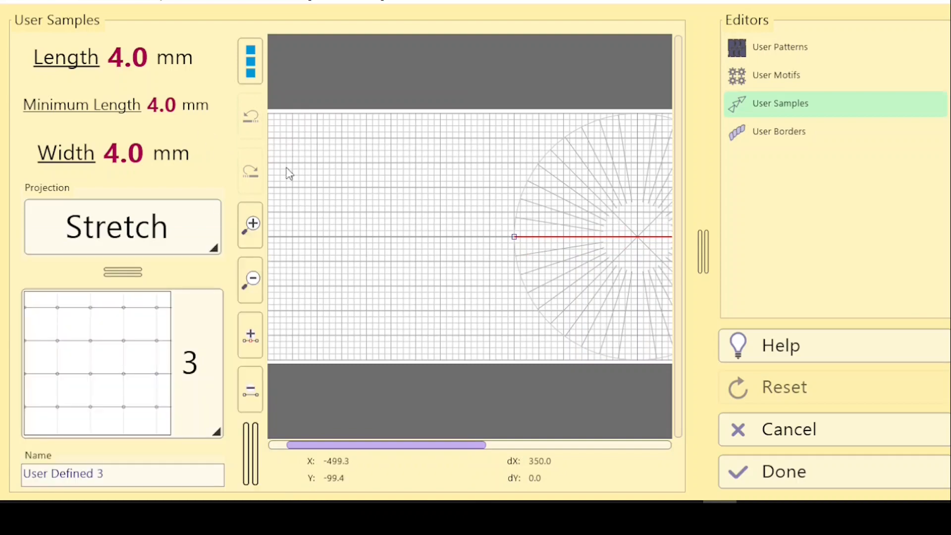
click(809, 475)
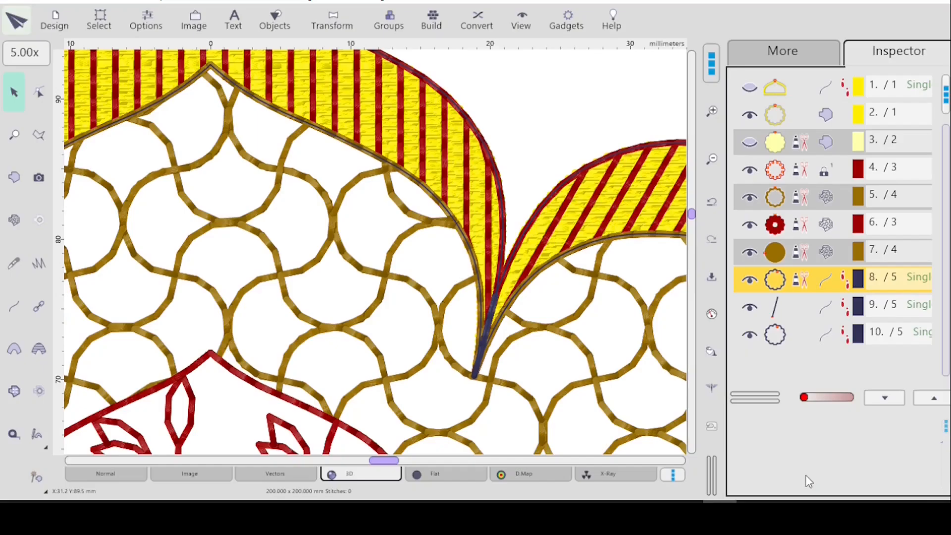
- Reopen the user samples editor and load ArrowHead6mm.esm from the Favorite Outlines folder into sample slot 1
click(566, 15)
click(613, 61)
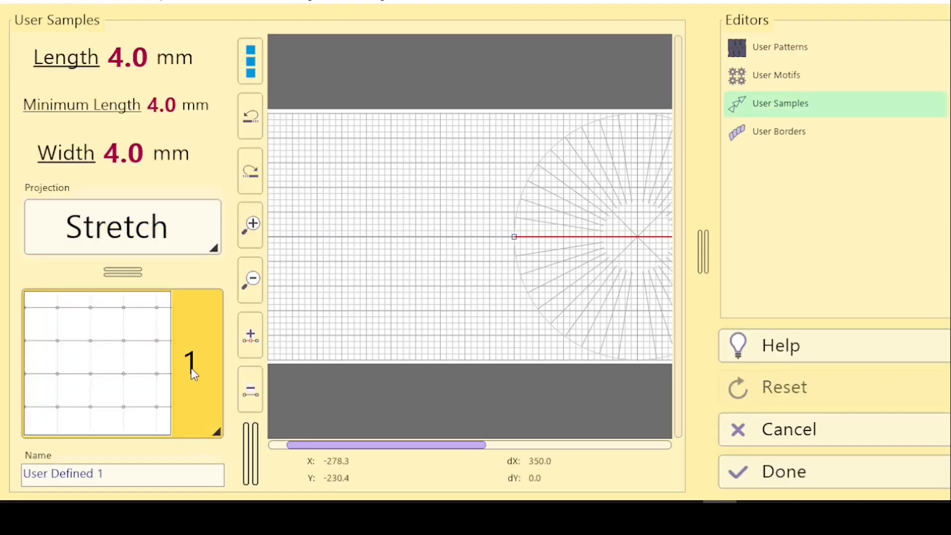
click(193, 374)
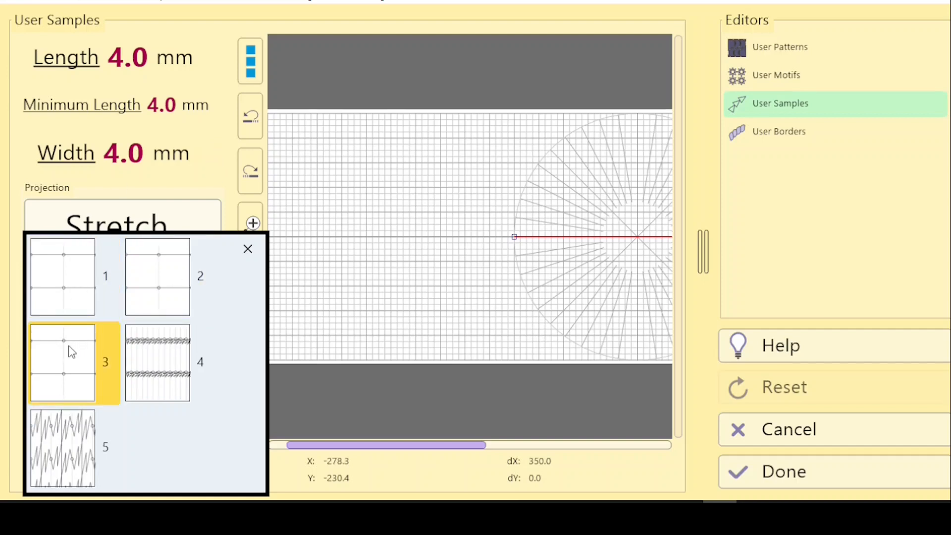
click(65, 278)
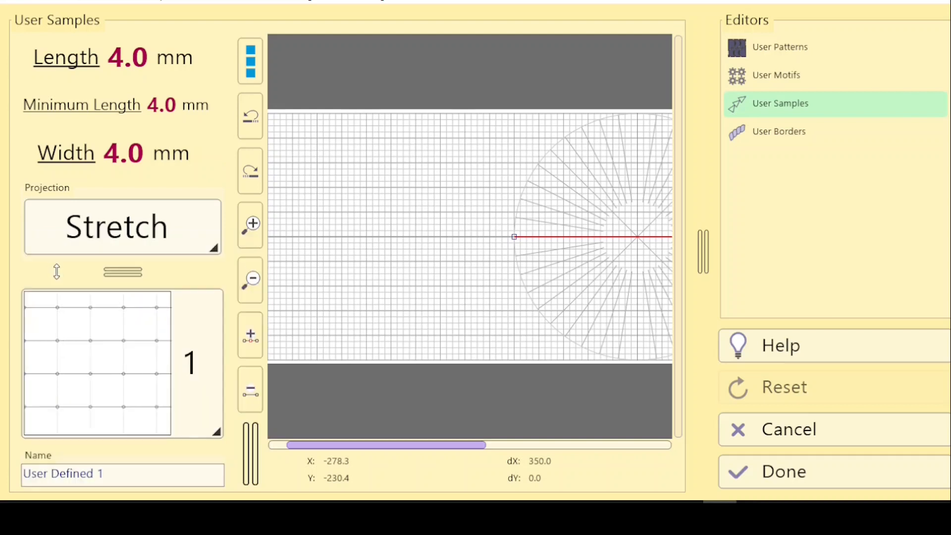
click(249, 65)
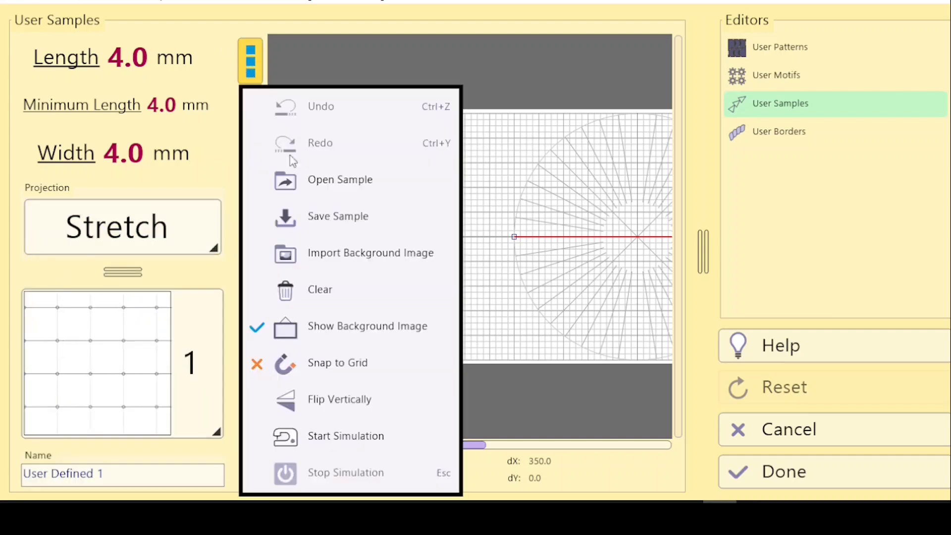
click(302, 183)
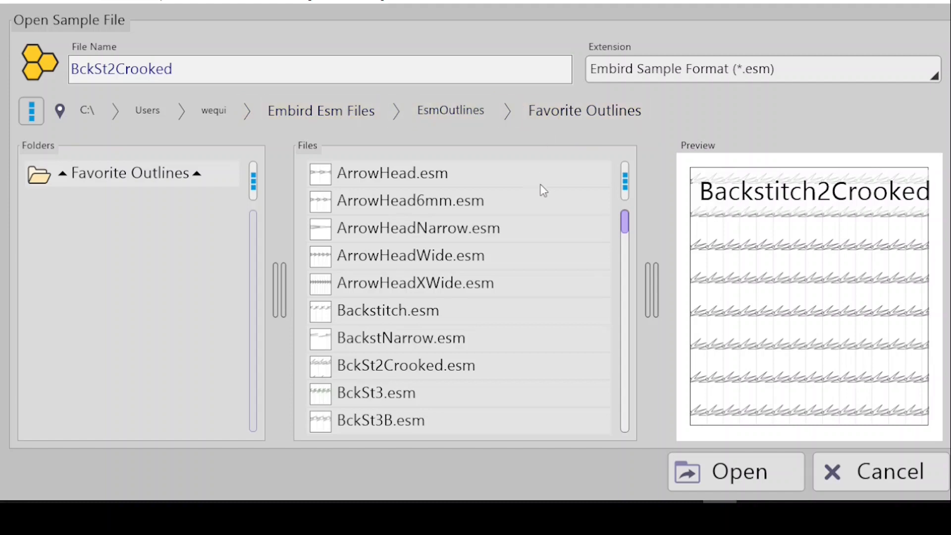
click(386, 204)
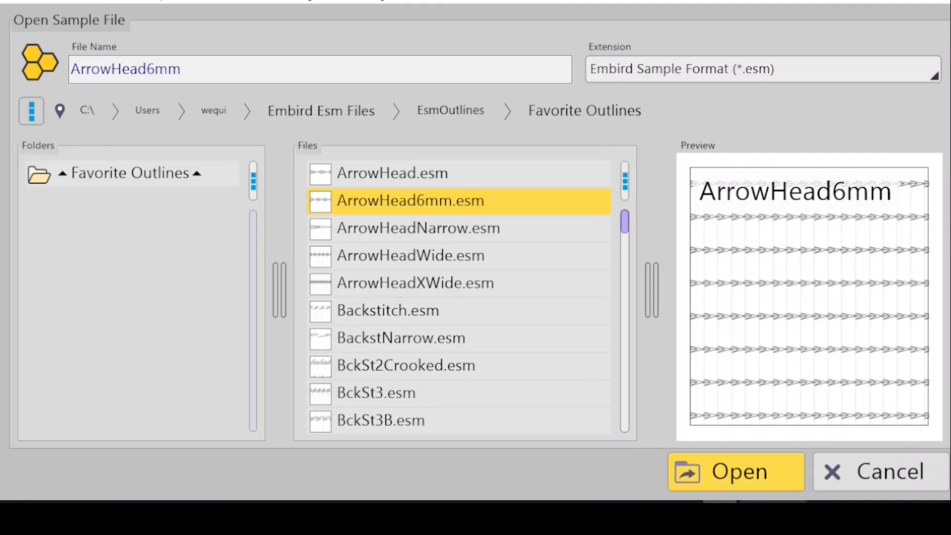
click(732, 477)
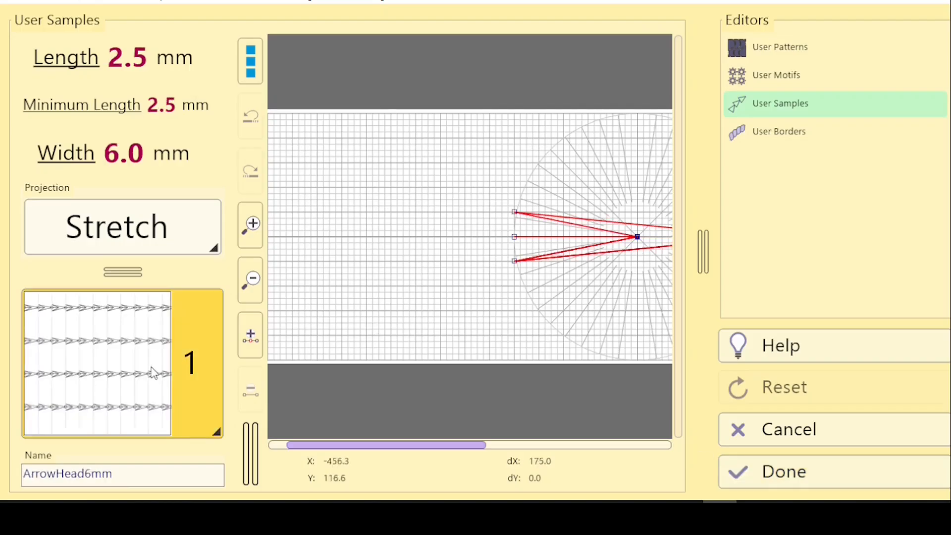
- Switch to user sample slot 2 and load BckSt2Crooked.esm from the Favorite Outlines folder into it
click(194, 379)
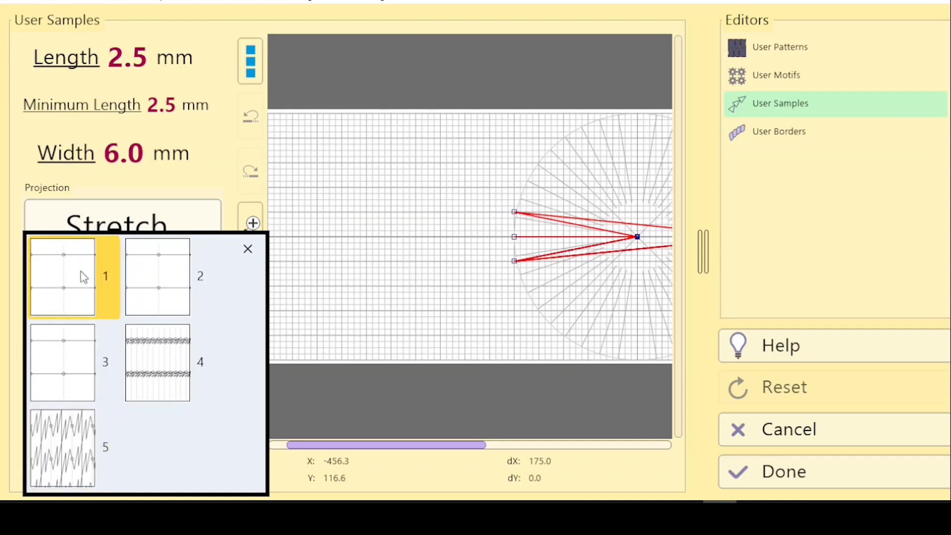
click(68, 285)
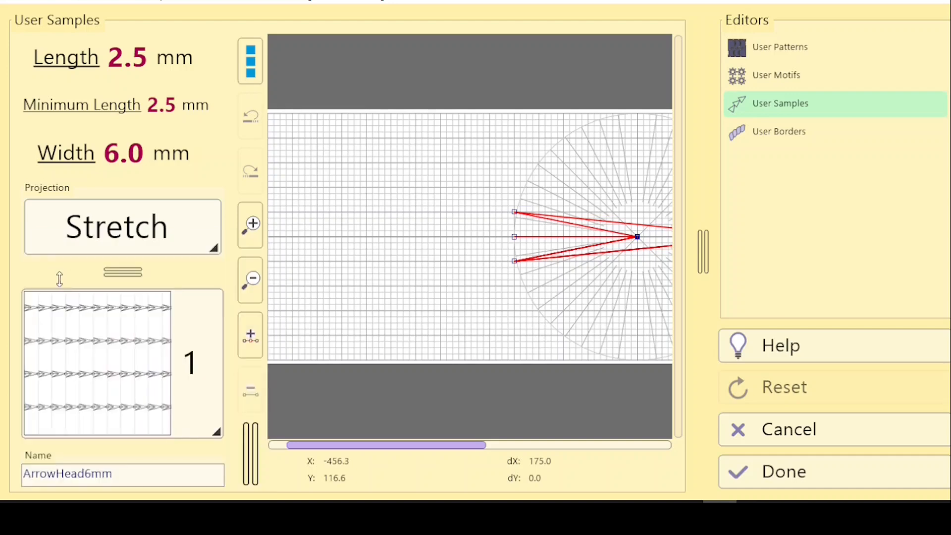
click(190, 371)
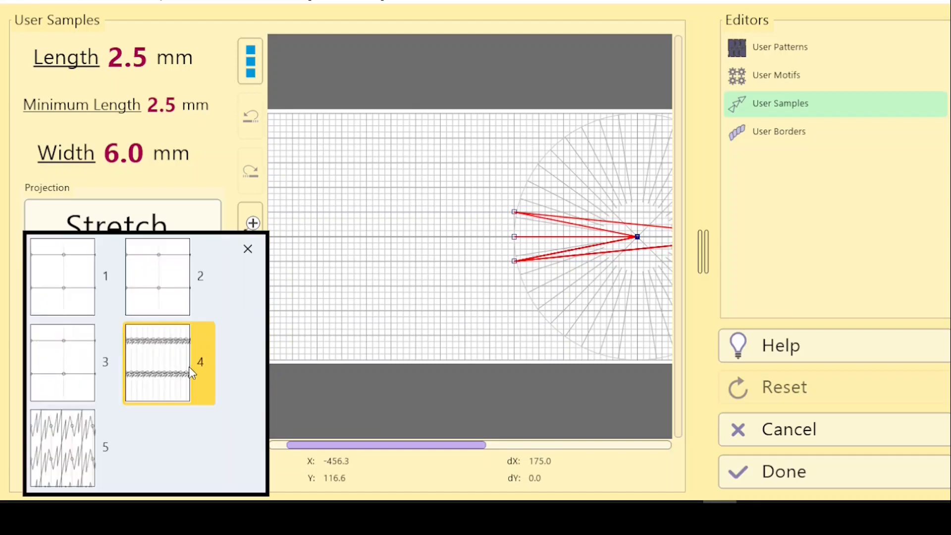
click(159, 292)
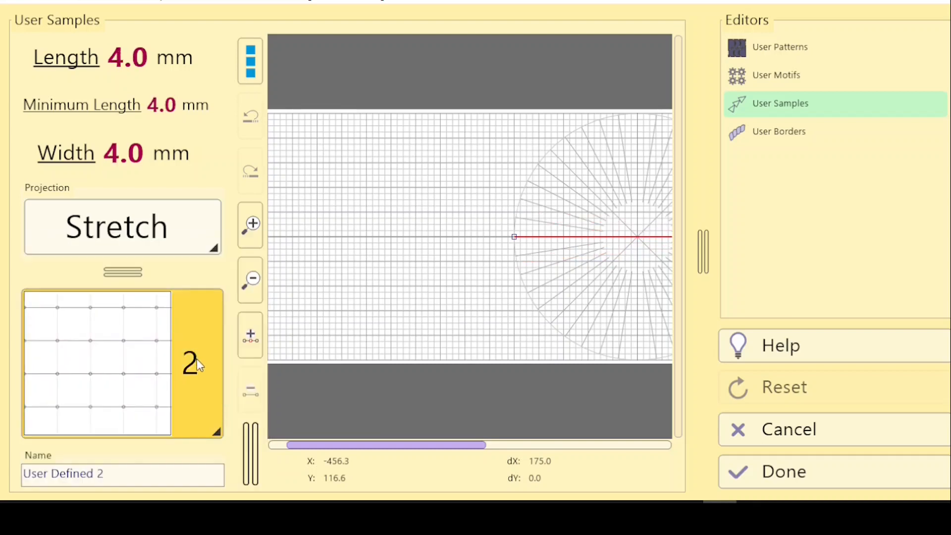
click(250, 59)
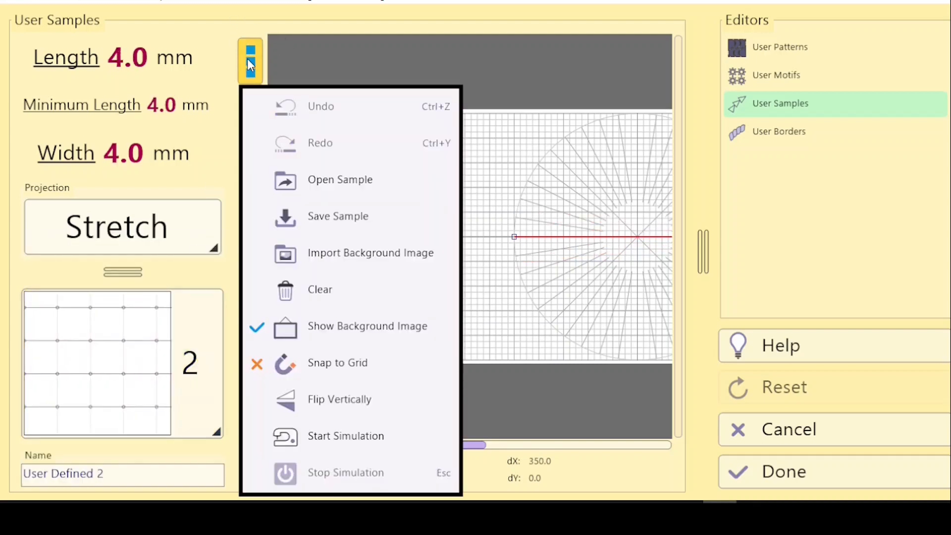
click(313, 193)
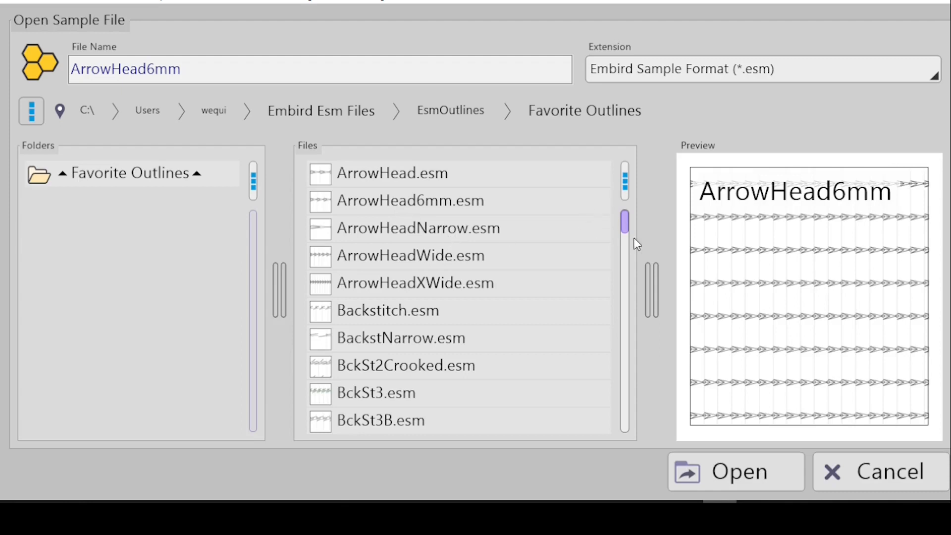
scroll(624, 228, down, 2)
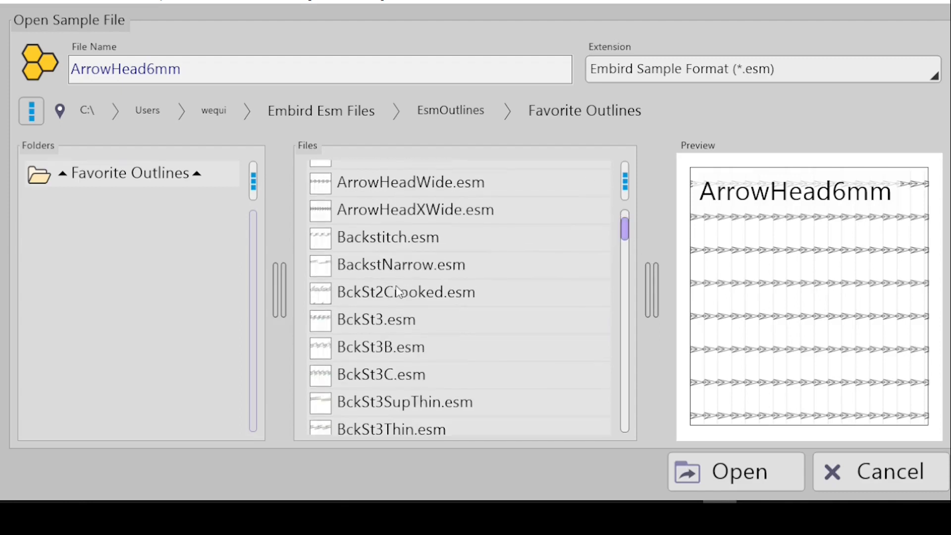
click(397, 292)
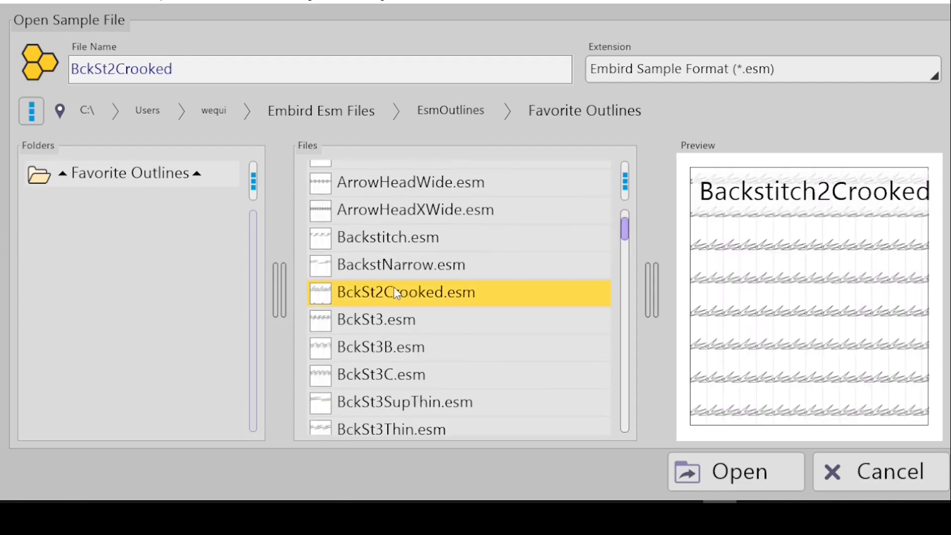
click(734, 472)
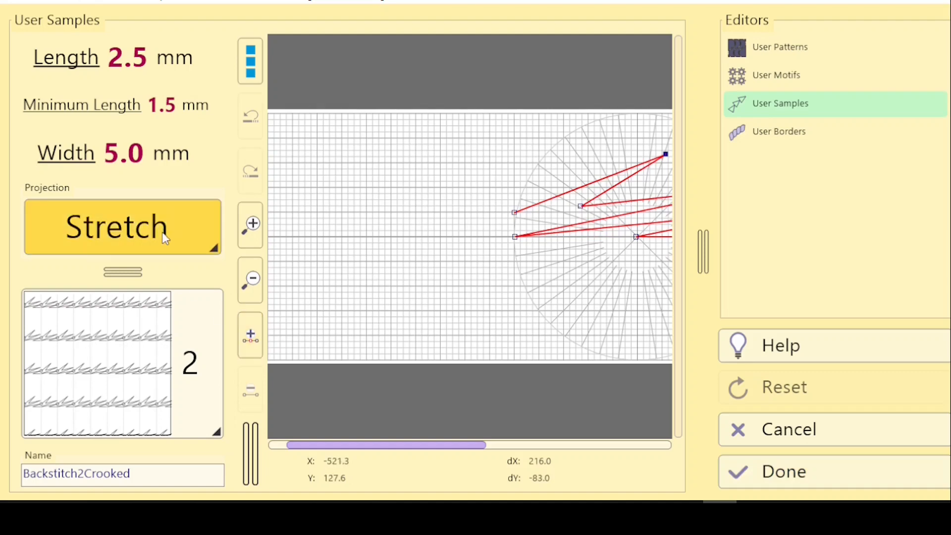
- Switch to user sample slot 3 and load BckStHatThck.esm from the Favorite Outlines folder into it
click(200, 365)
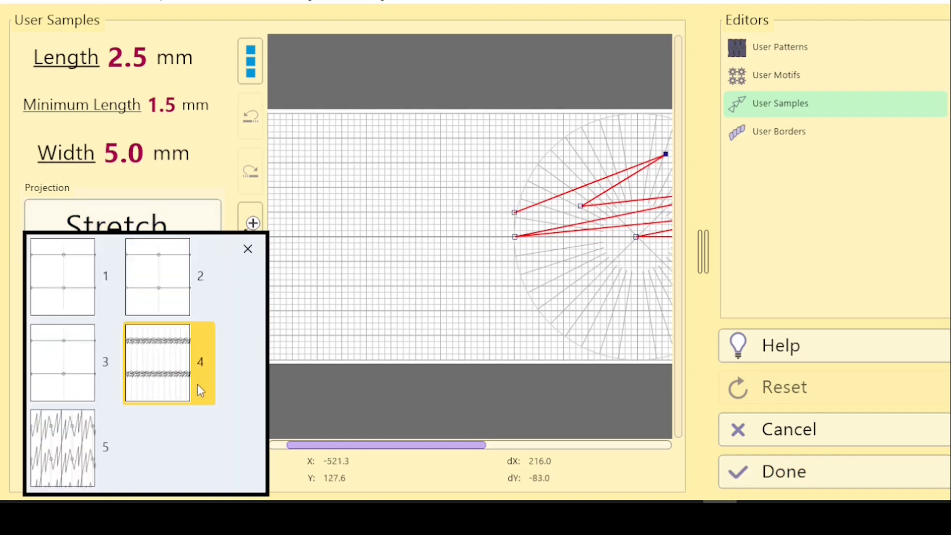
click(71, 363)
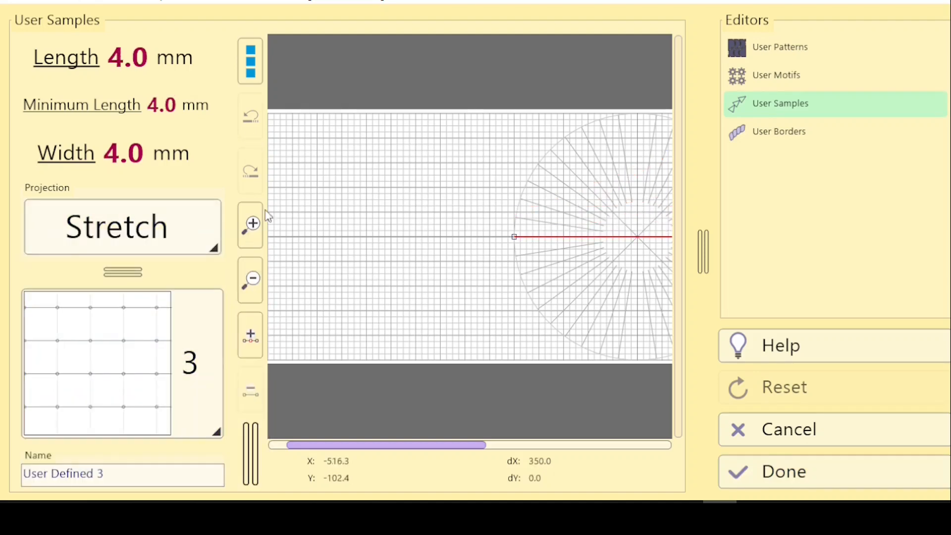
click(250, 225)
click(250, 61)
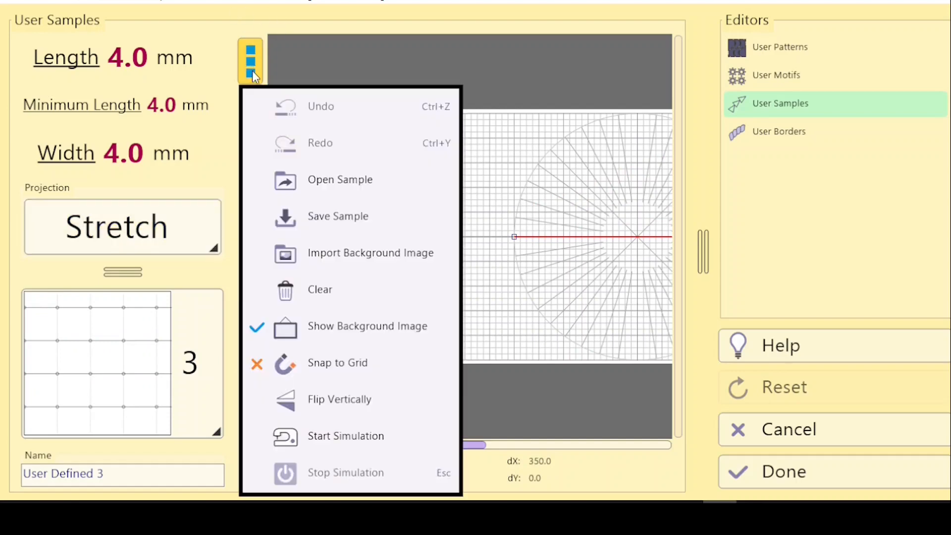
click(338, 181)
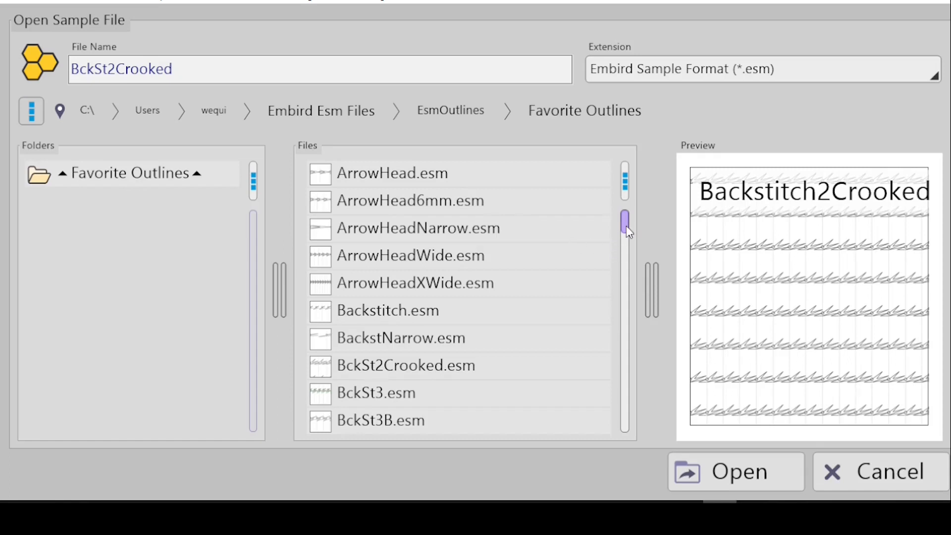
drag(627, 229, 630, 273)
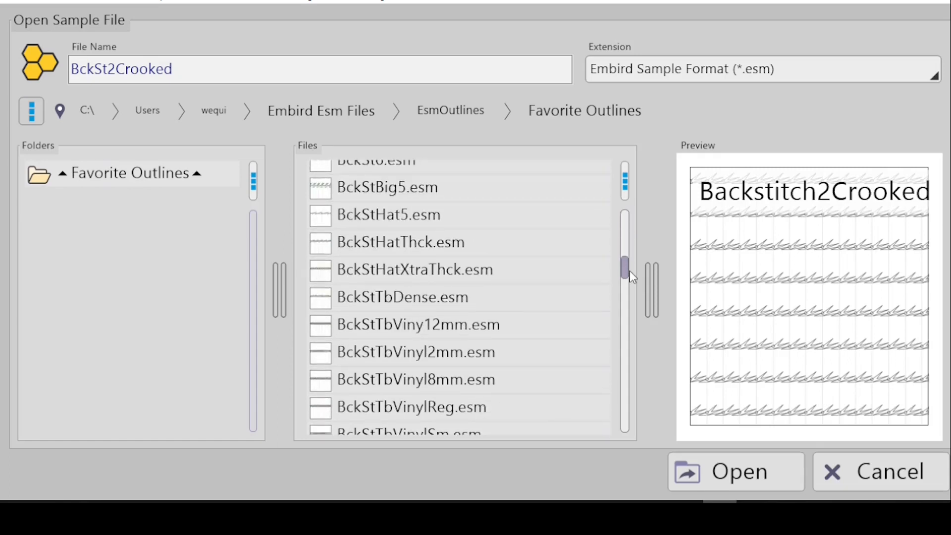
click(382, 253)
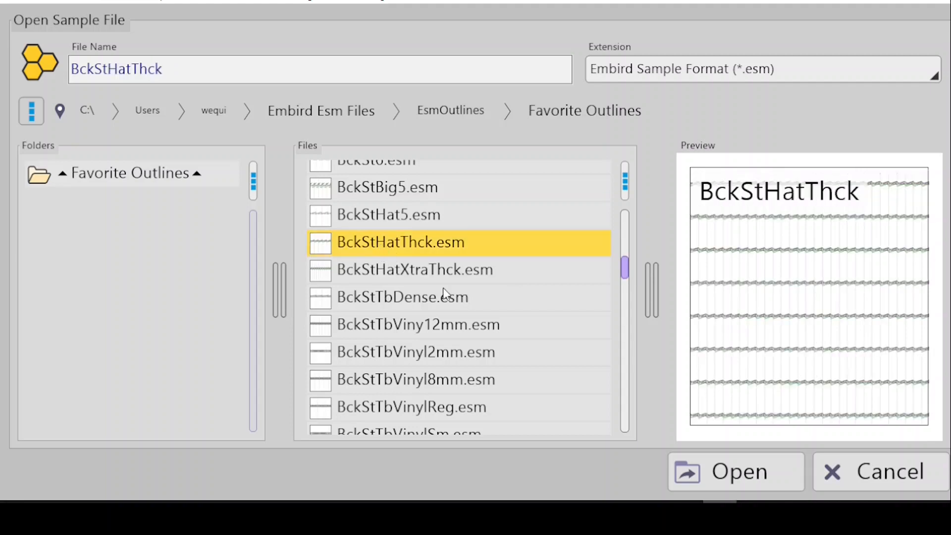
click(735, 472)
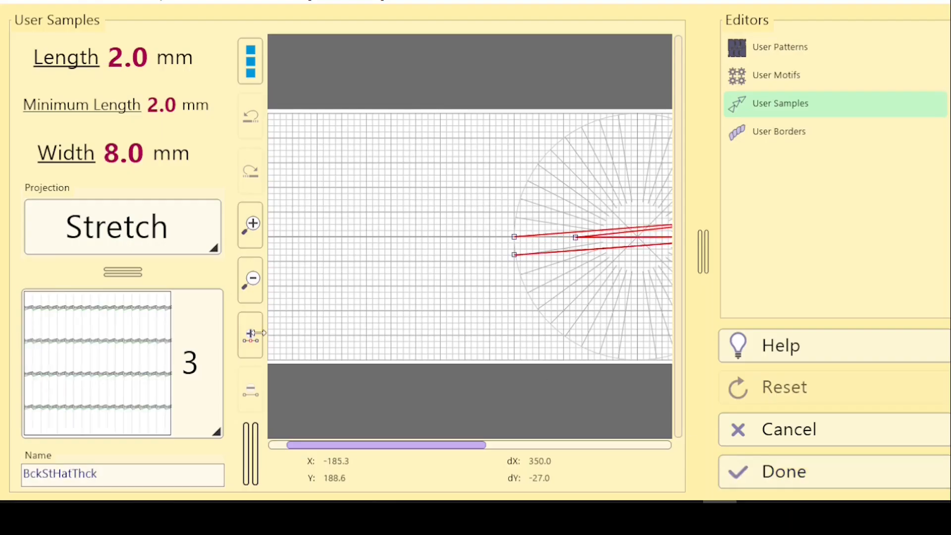
- View user sample 5, HeartbeatMed, and accept the changes to the user samples
click(207, 355)
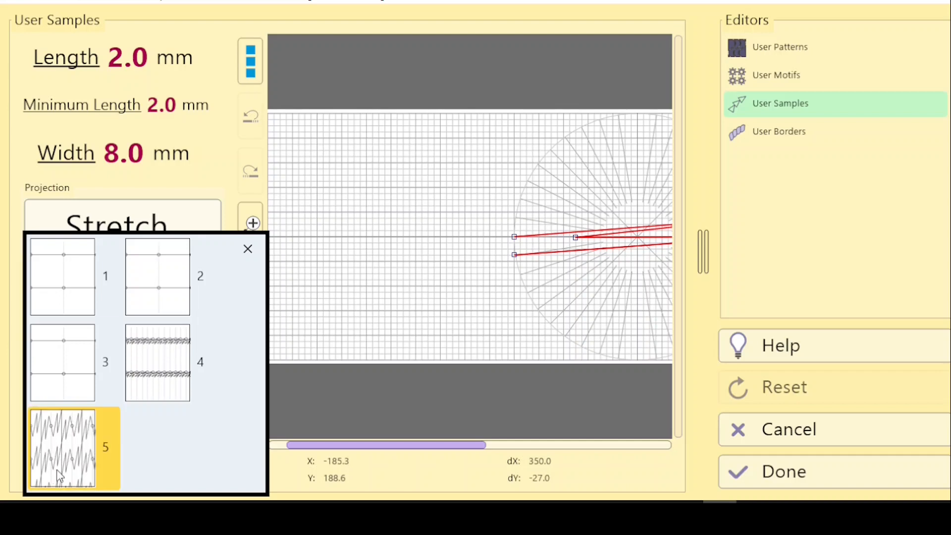
click(55, 438)
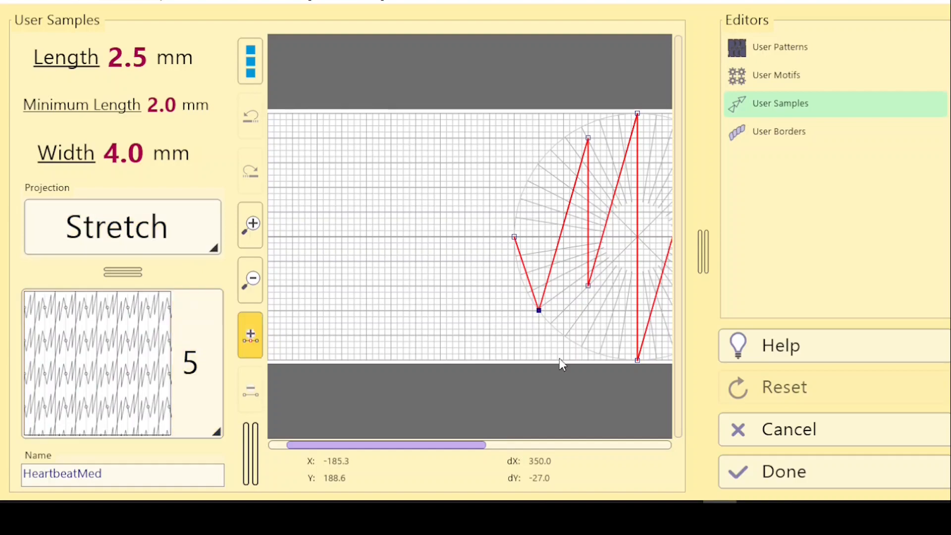
click(789, 480)
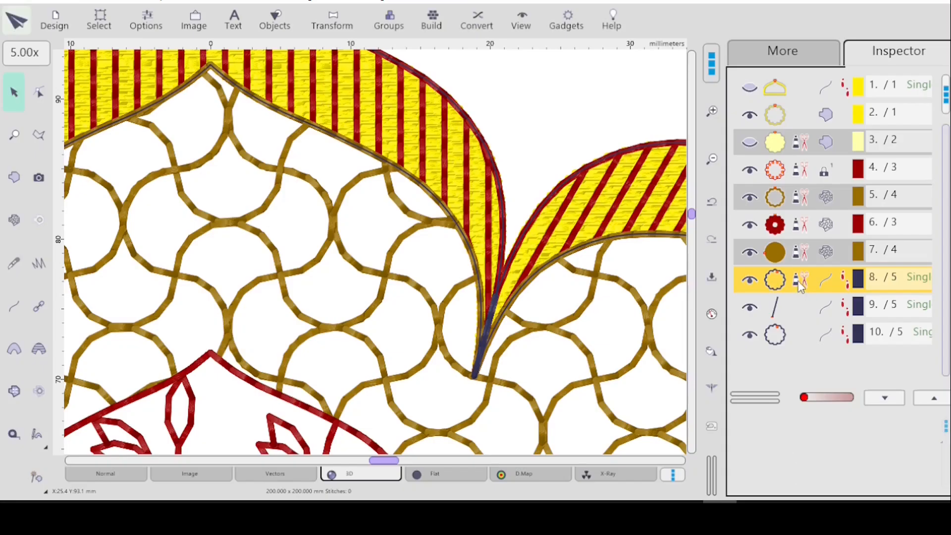
- Open the outline parameters of object 8 and set its sample to Backstitch2Crooked
click(713, 314)
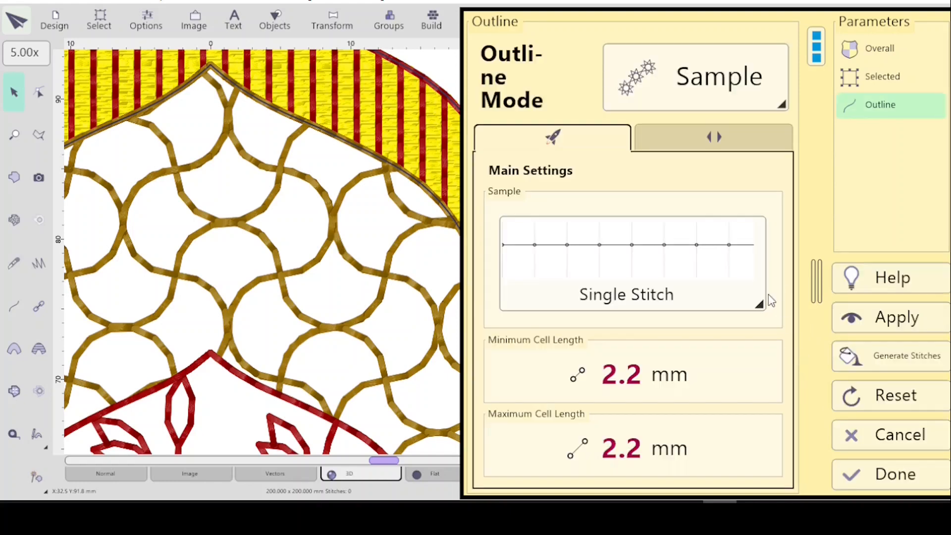
click(759, 304)
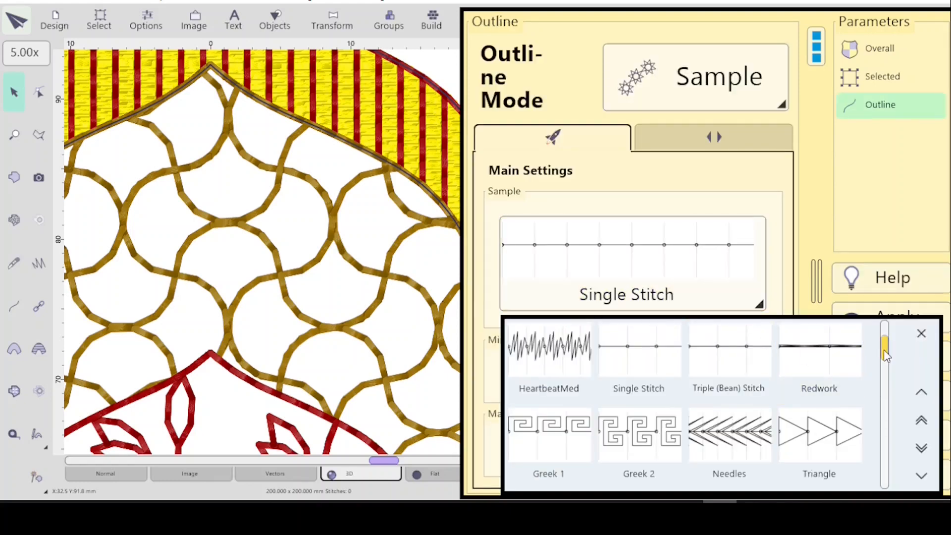
drag(884, 349, 884, 332)
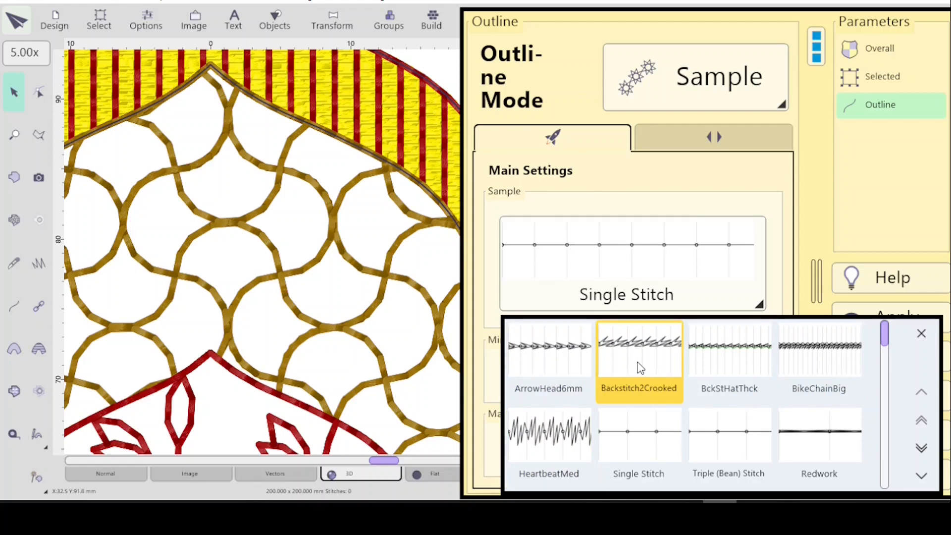
click(640, 361)
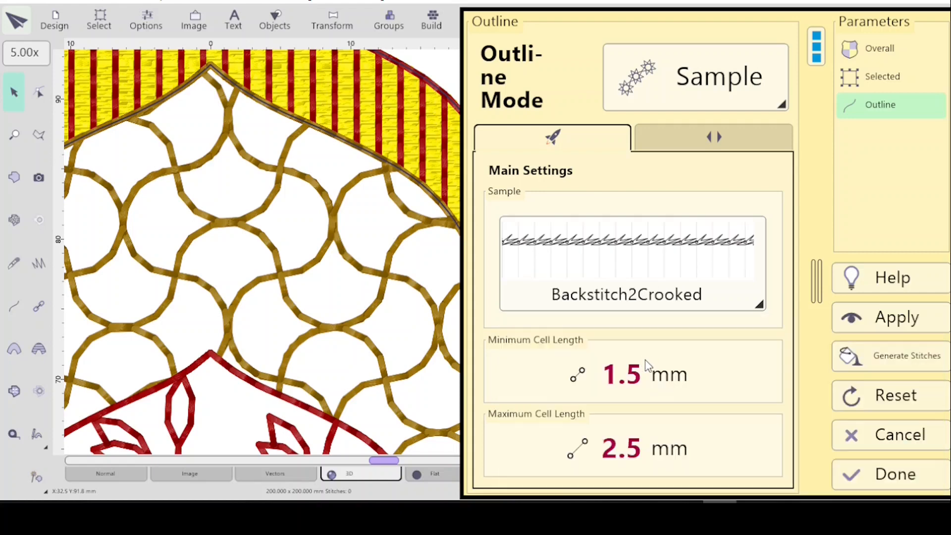
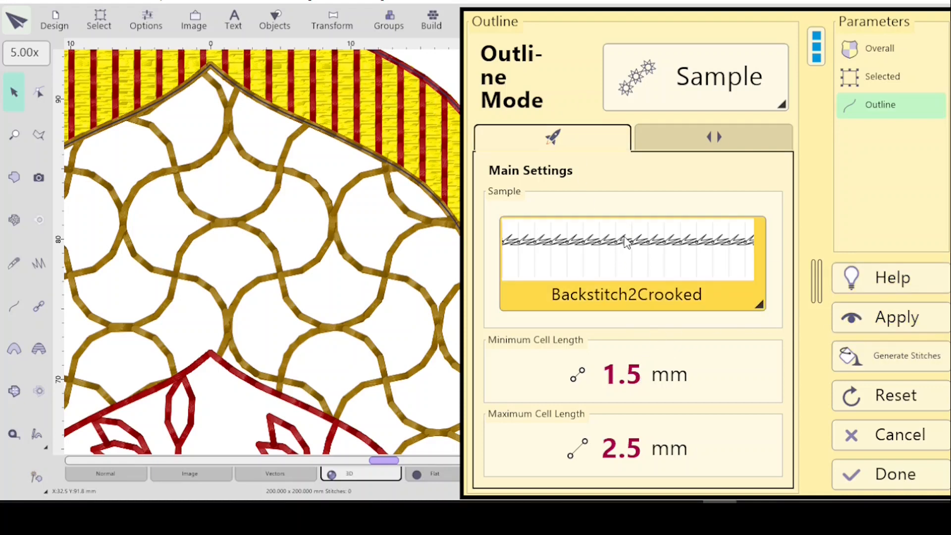
- Check the sample's side settings, then apply the Backstitch2Crooked outline to object 8 and accept the parameters
click(668, 145)
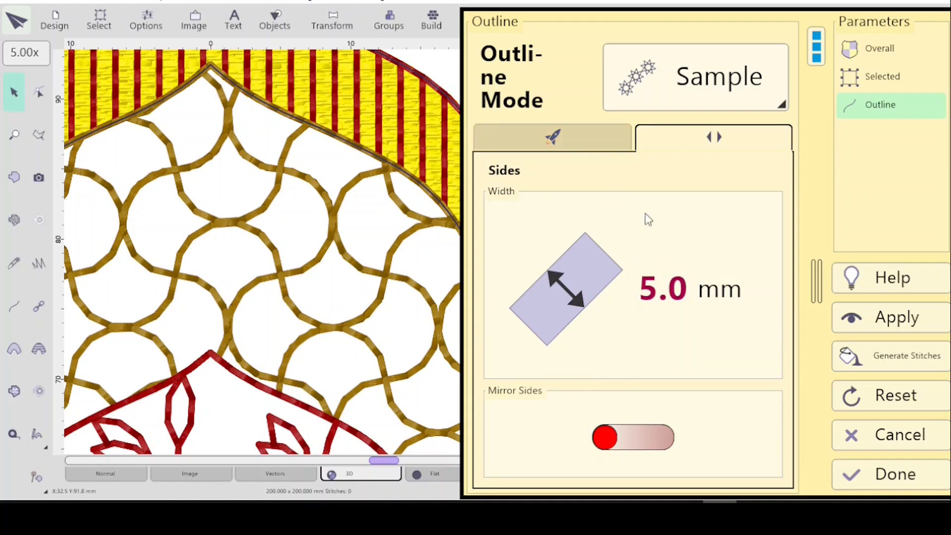
click(561, 140)
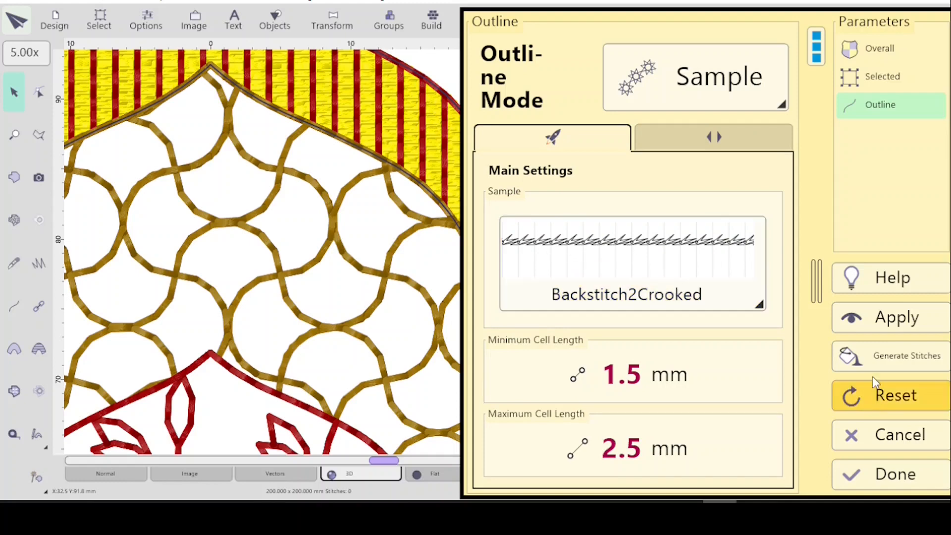
click(867, 321)
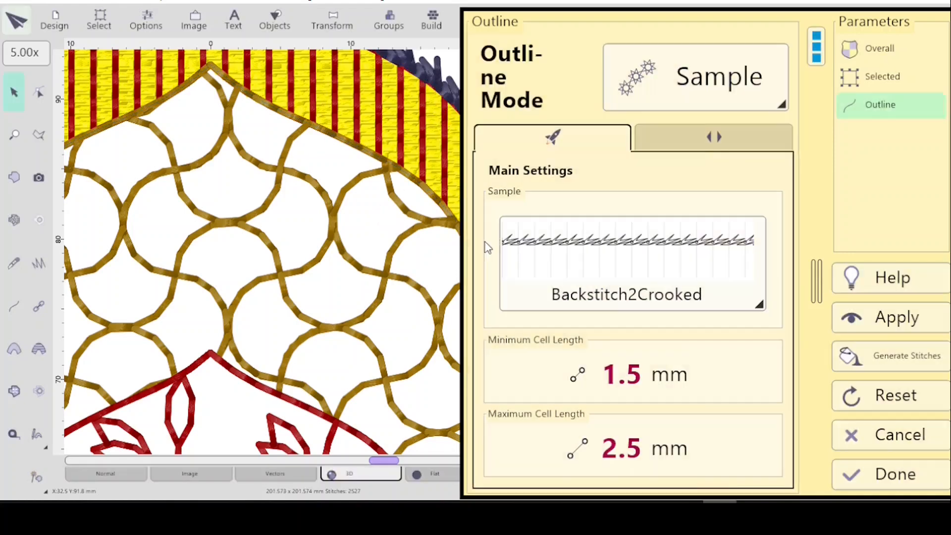
click(881, 473)
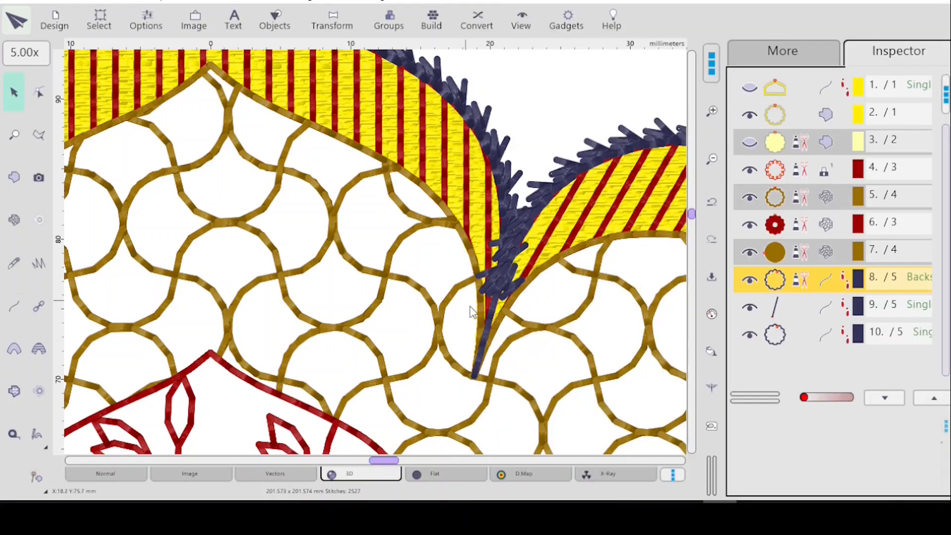
- Select the short connecting line, object 9, and examine the backstitch outline around the upper petal
click(780, 310)
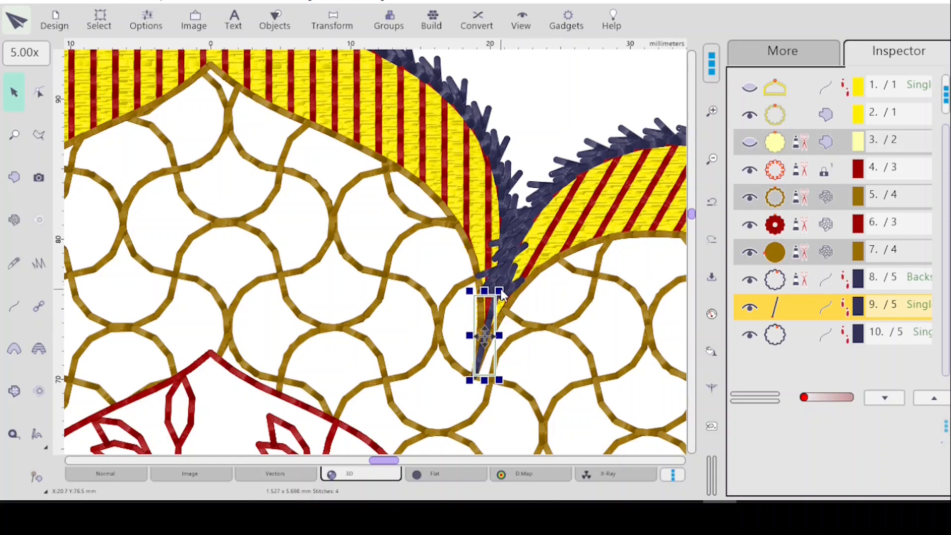
click(712, 159)
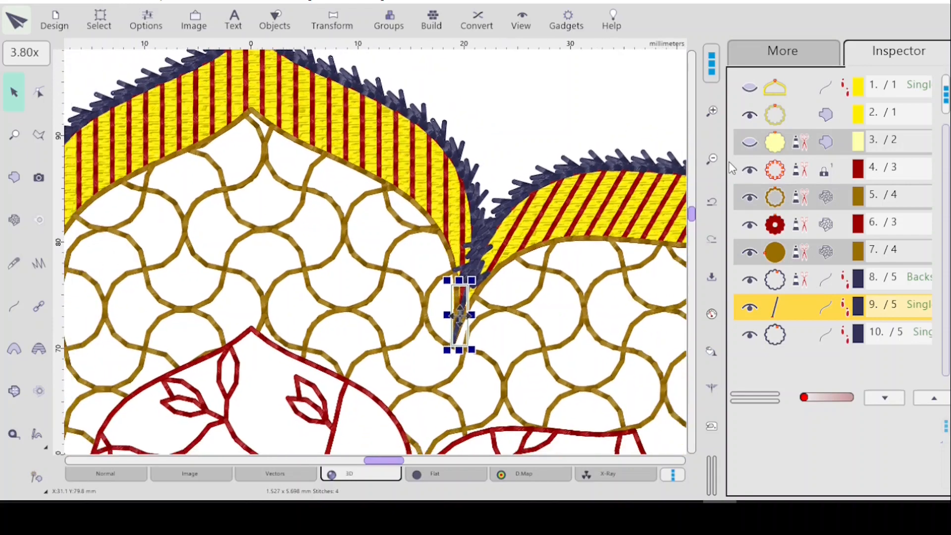
scroll(692, 210, up, 3)
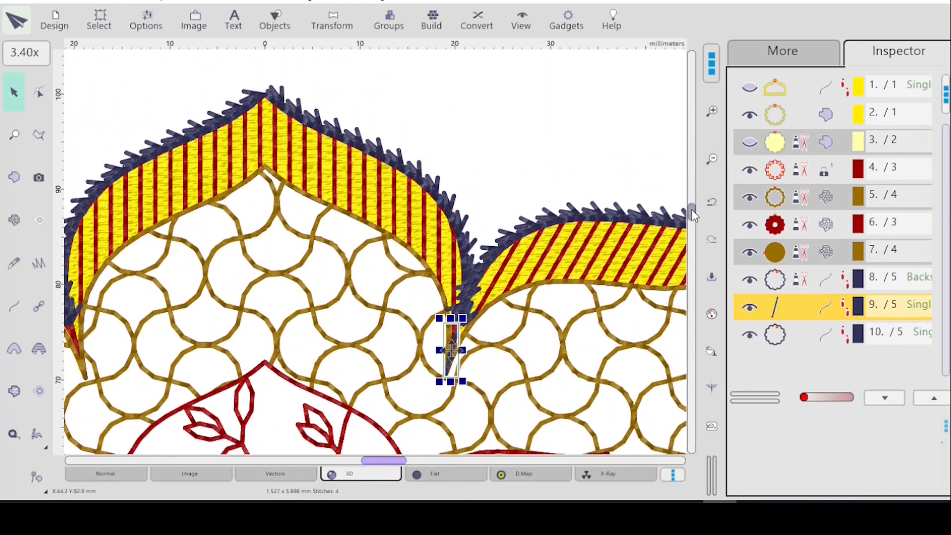
scroll(691, 210, up, 1)
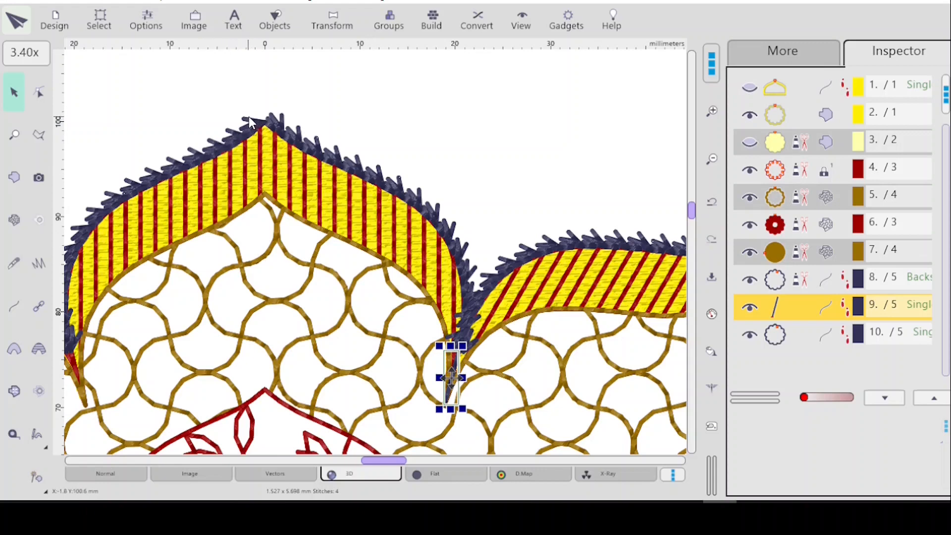
- Select the outer navy outline, object 8, again and leave its conversion options unused
click(783, 279)
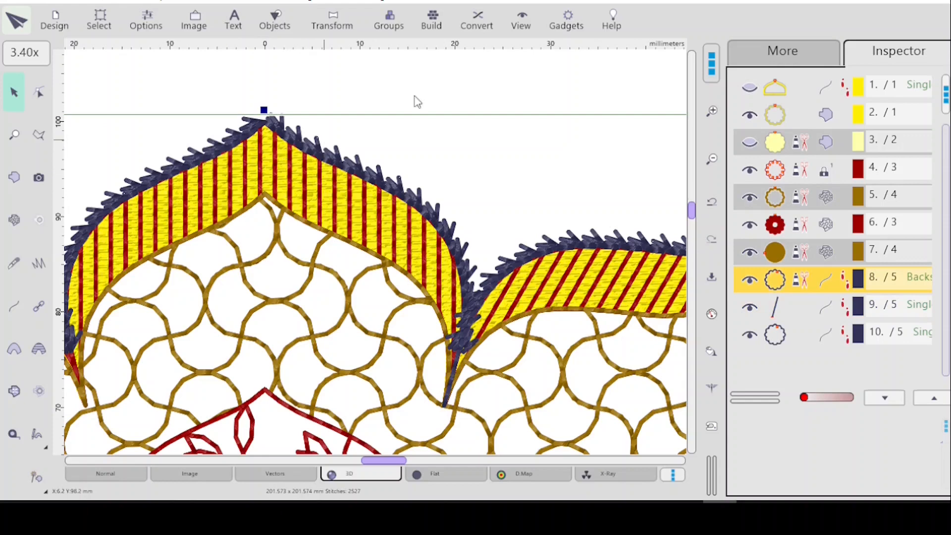
click(480, 25)
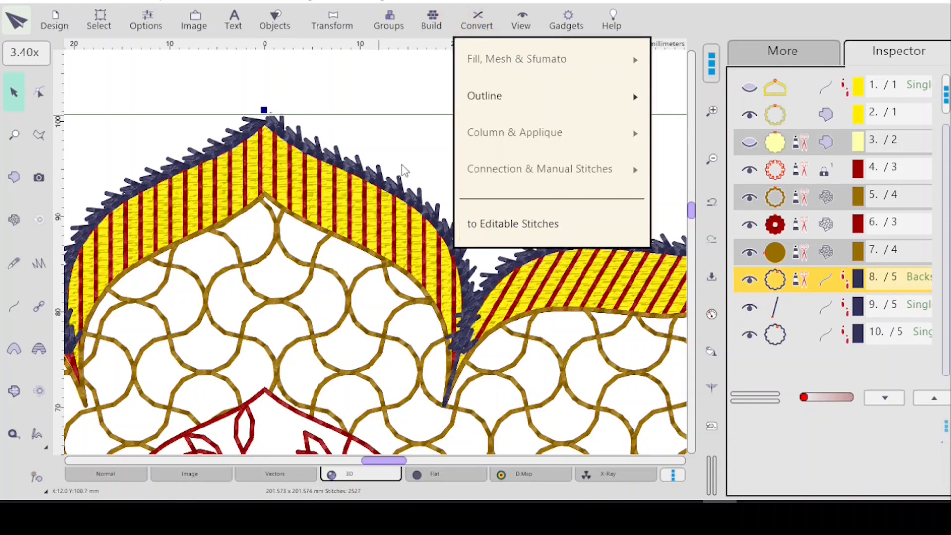
click(400, 82)
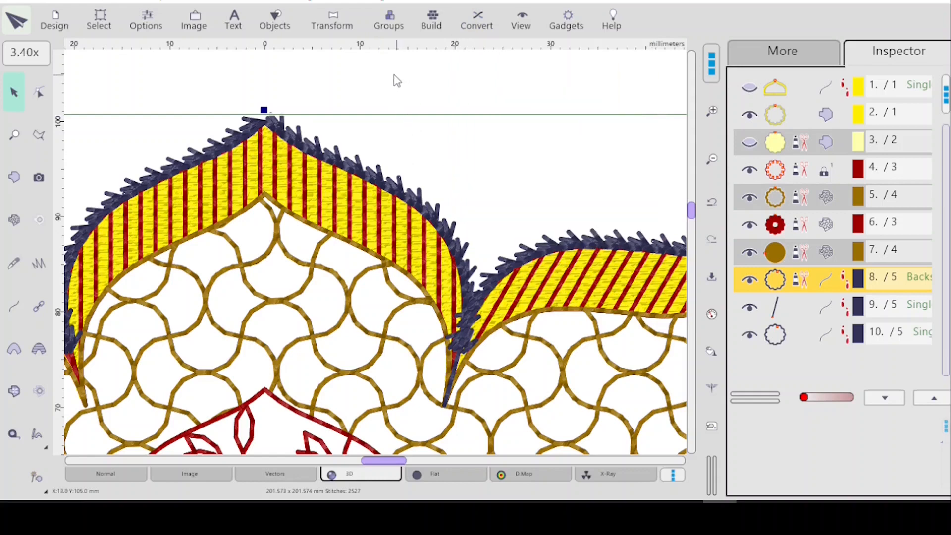
- Convert the navy backstitch outline, object 8, to editable stitches
click(335, 90)
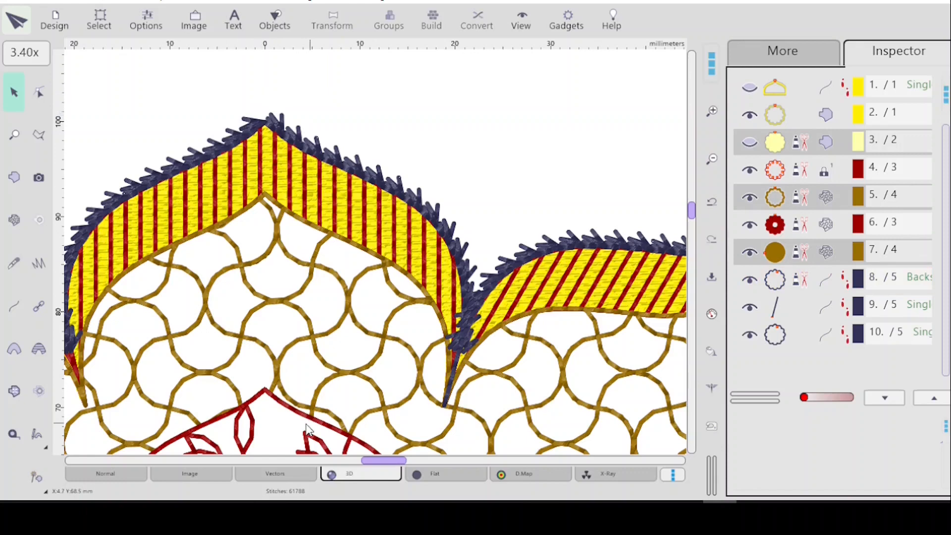
mouse_move(383, 463)
mouse_down()
mouse_move(394, 464)
mouse_move(384, 460)
mouse_up()
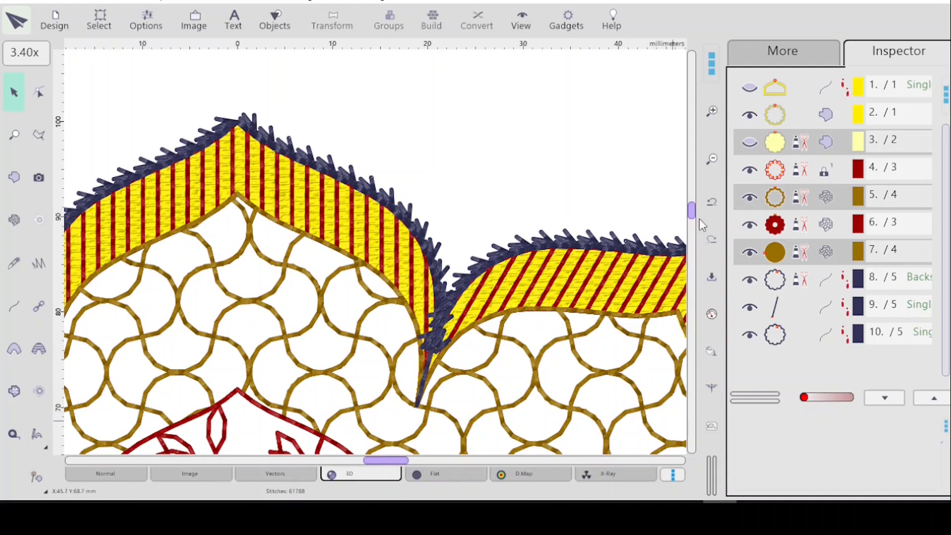
click(804, 281)
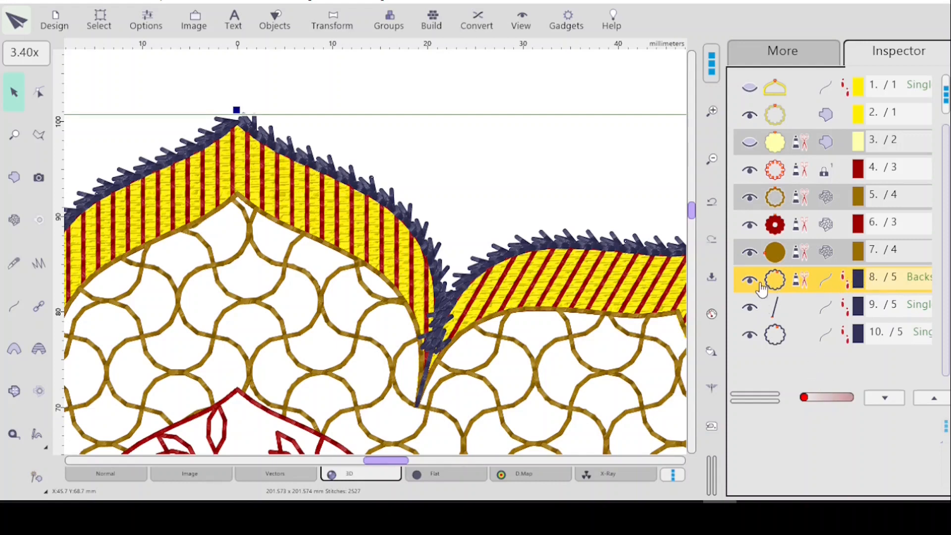
click(477, 24)
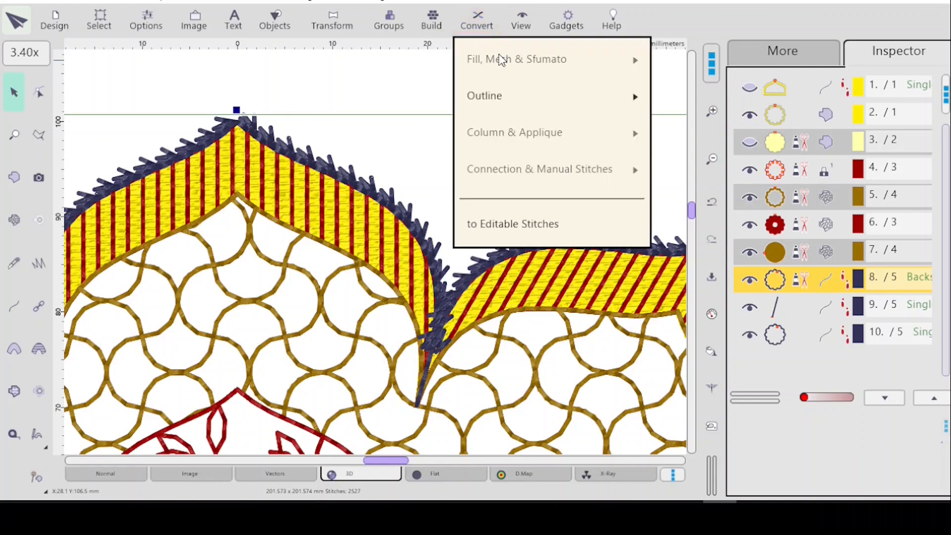
click(523, 232)
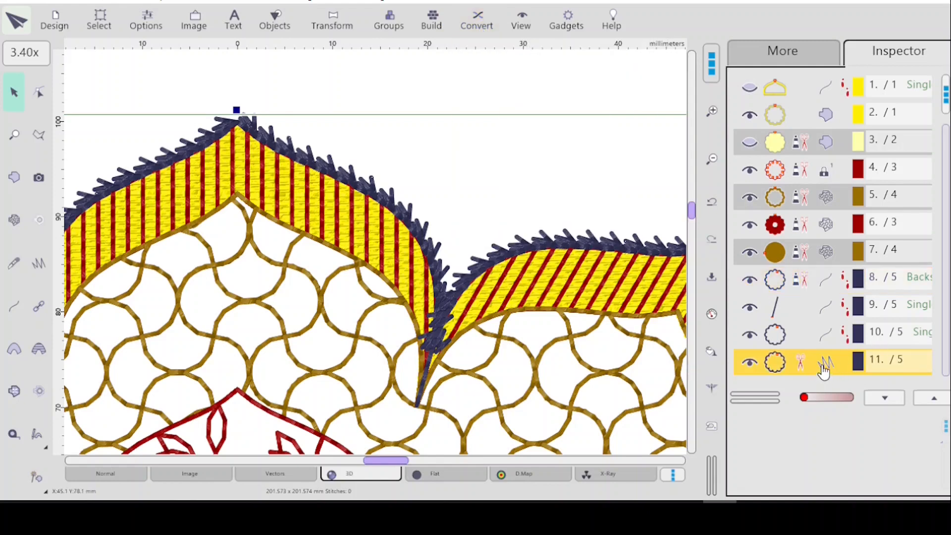
- Hide the original outline, object 8, and start node editing of the converted stitches, object 11, around the upper petal's tip
click(750, 282)
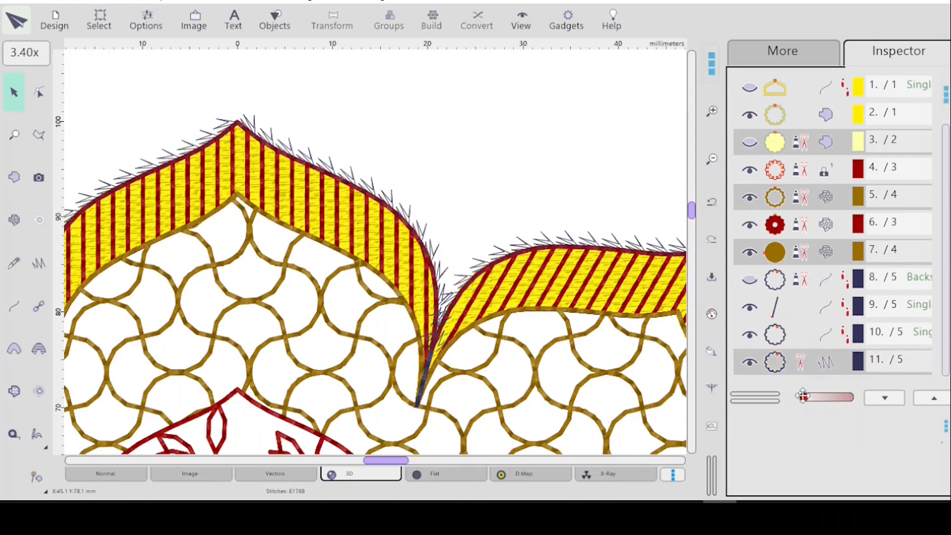
click(819, 368)
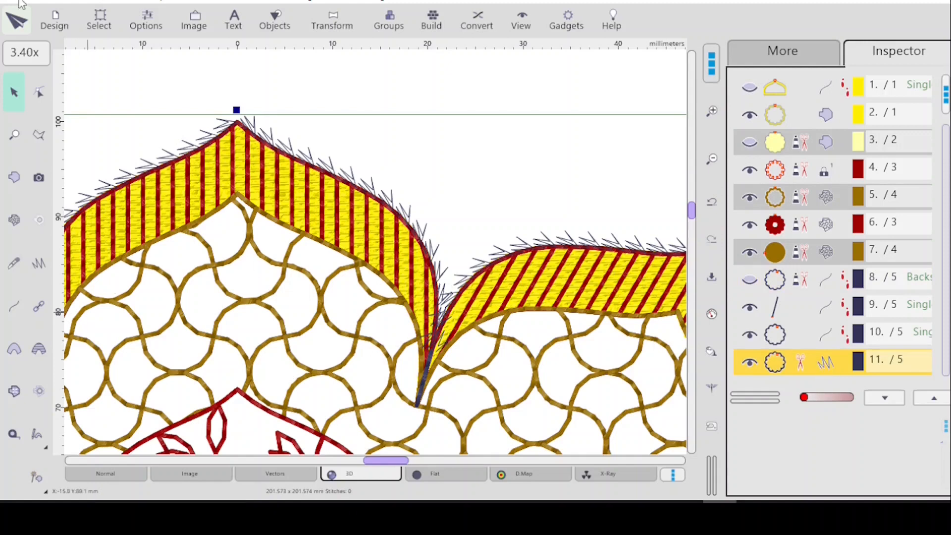
click(39, 92)
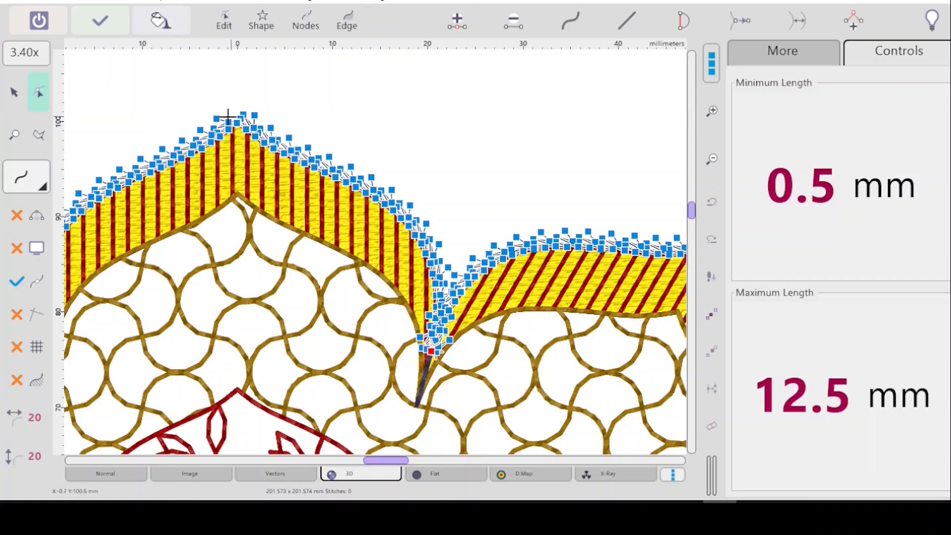
click(14, 134)
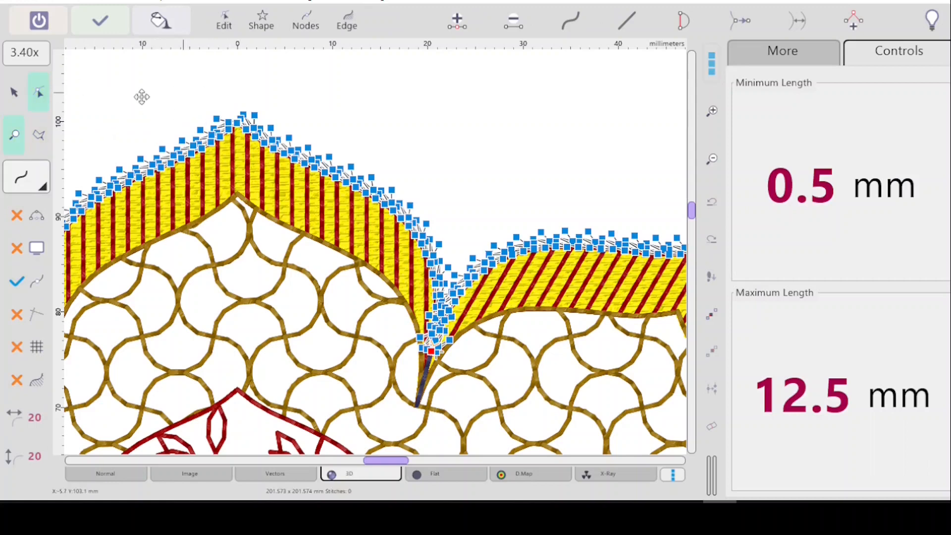
drag(188, 98, 287, 152)
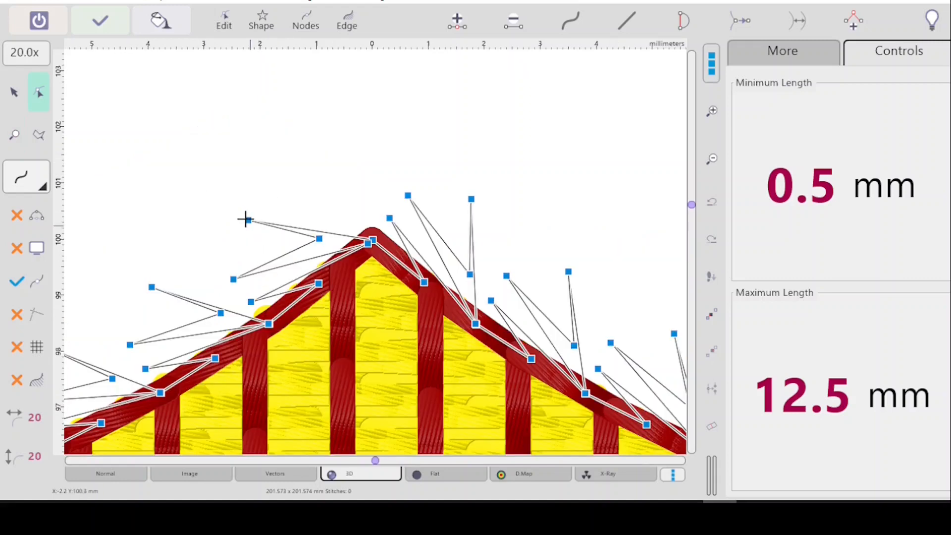
- Move the outer stitch node to about 1.4 mm straight above the petal tip, bring its neighbouring node closer to the tip, and accept
click(249, 221)
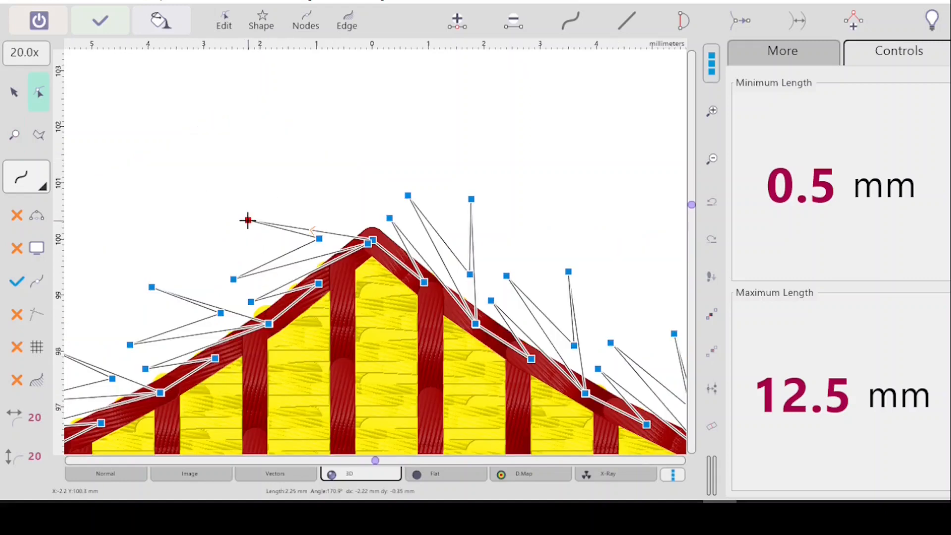
click(330, 170)
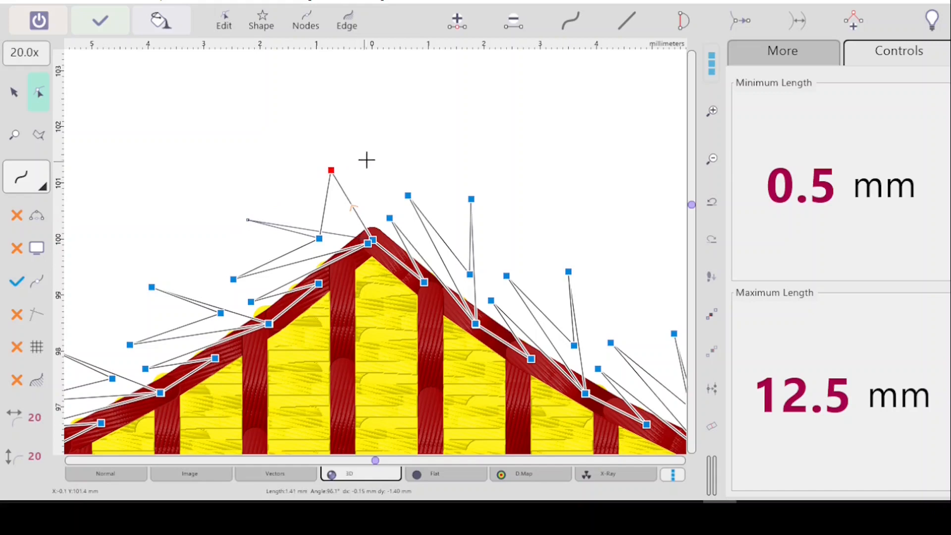
click(367, 157)
drag(372, 159, 370, 159)
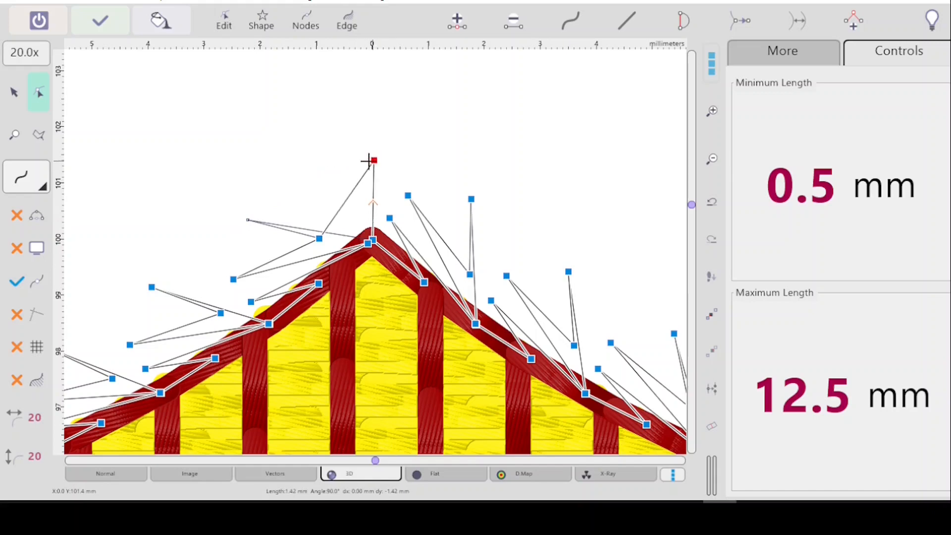
drag(320, 238, 340, 234)
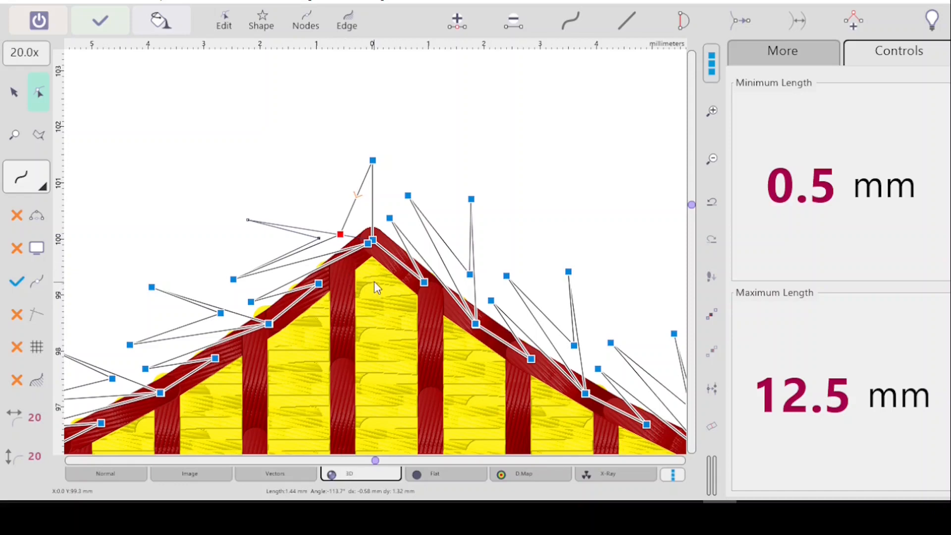
click(104, 31)
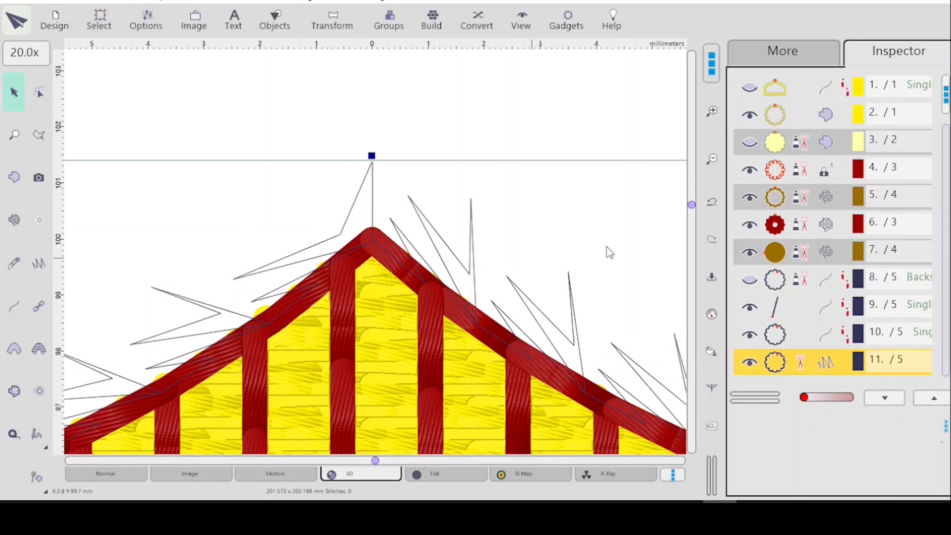
- Generate the stitches for the edited object 11
click(800, 281)
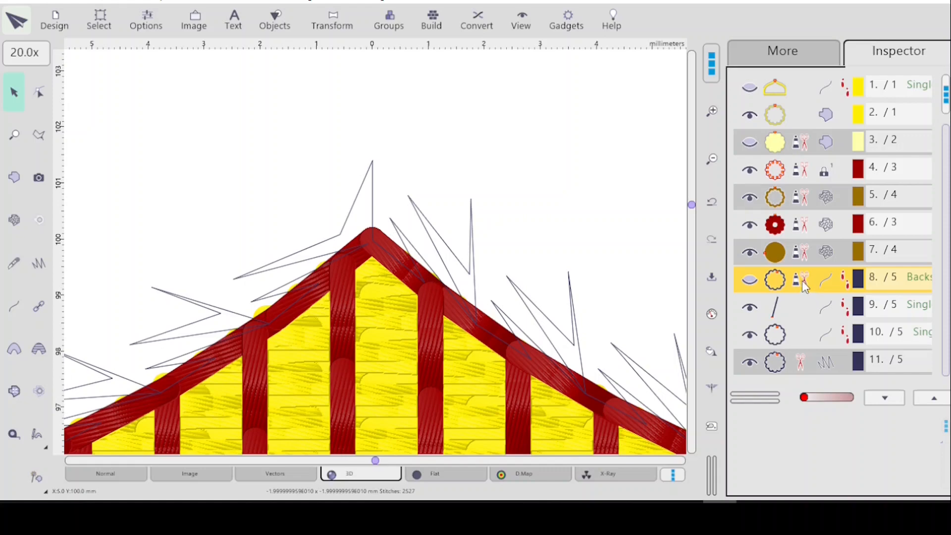
click(819, 367)
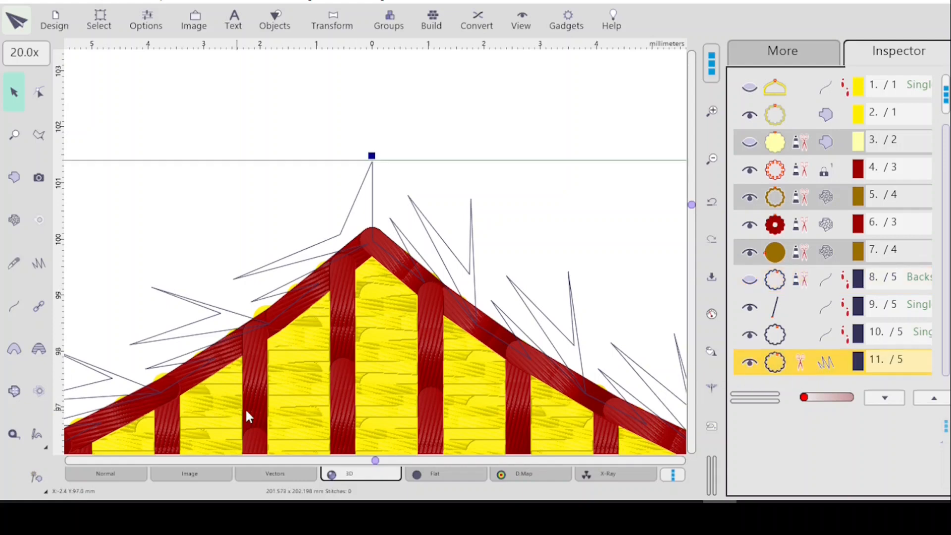
click(708, 352)
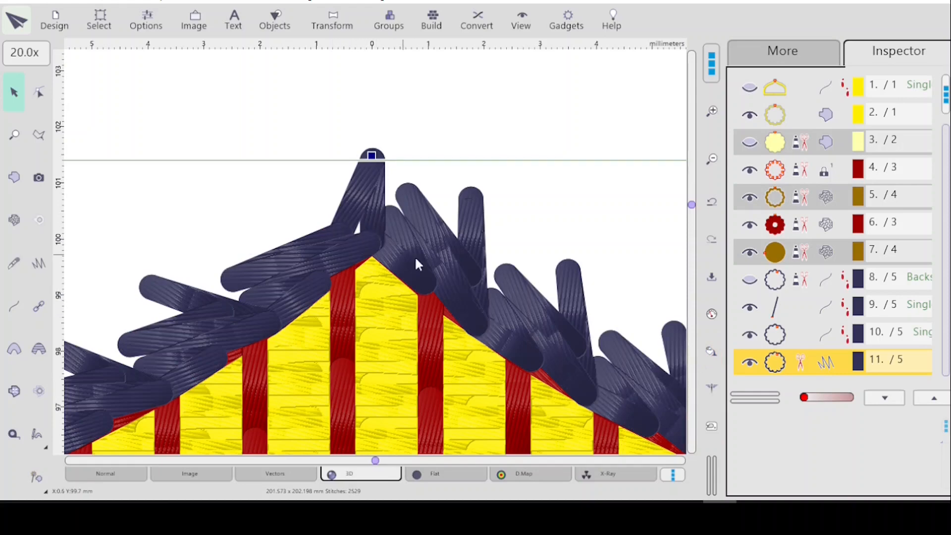
- Delete the editable stitches, object 11, and show the original outline, object 8, again
click(800, 286)
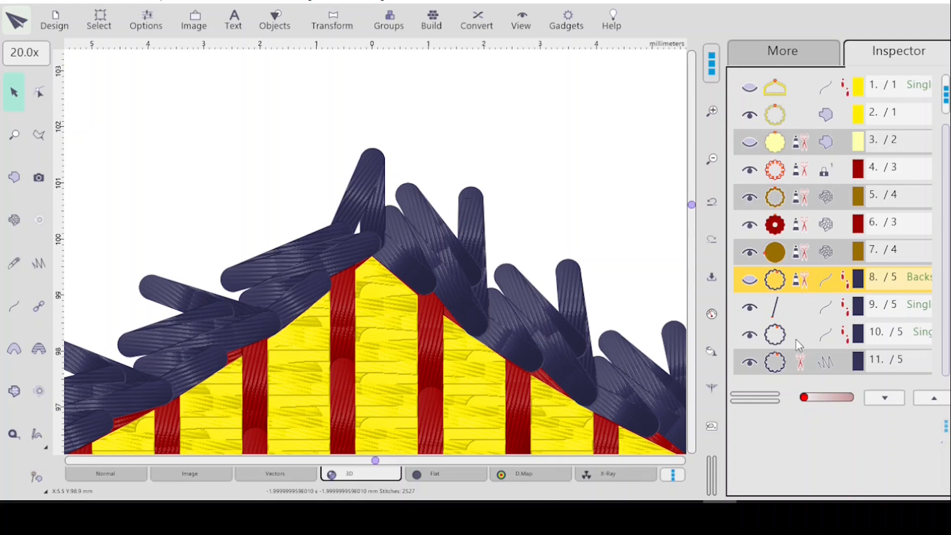
click(815, 370)
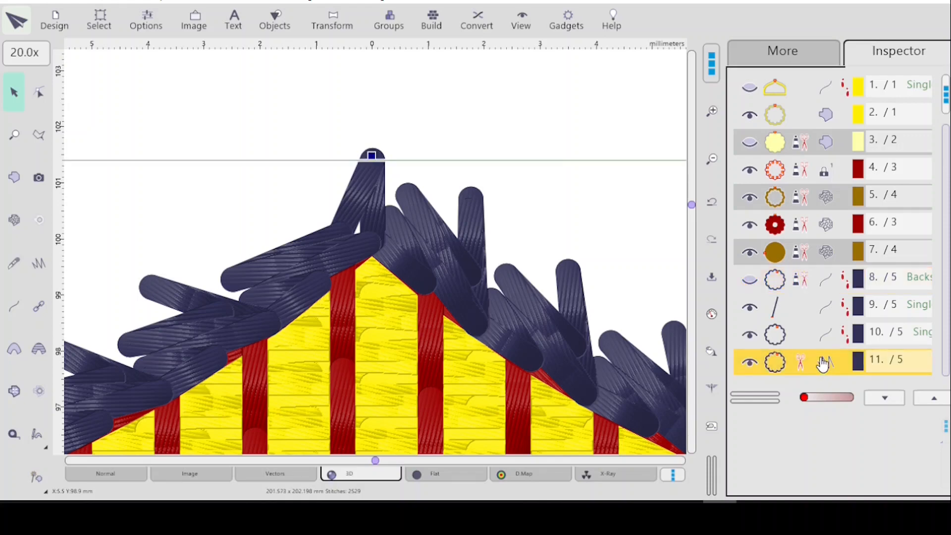
key(Delete)
click(806, 283)
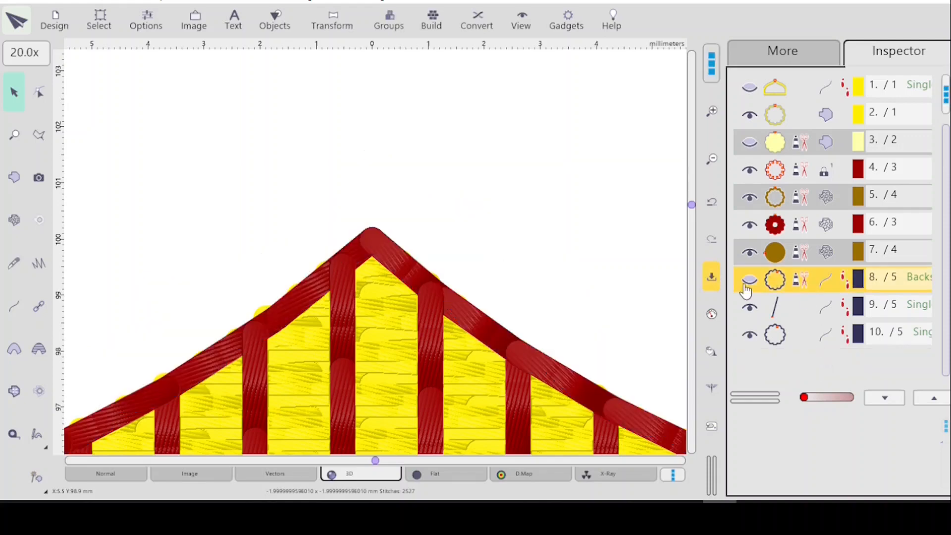
click(750, 281)
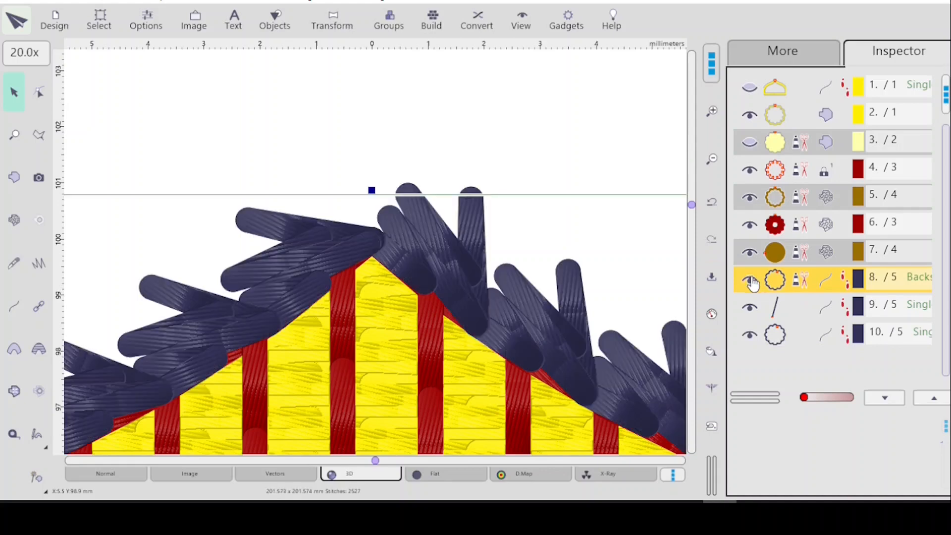
- Open the outline parameters of object 8, keep its sample, turn on Mirror Sides and apply the change
click(712, 315)
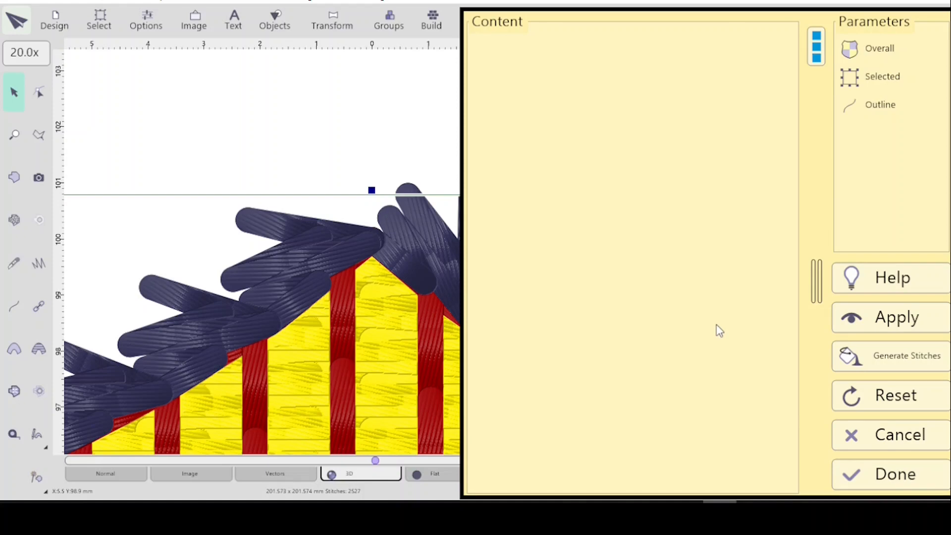
click(749, 302)
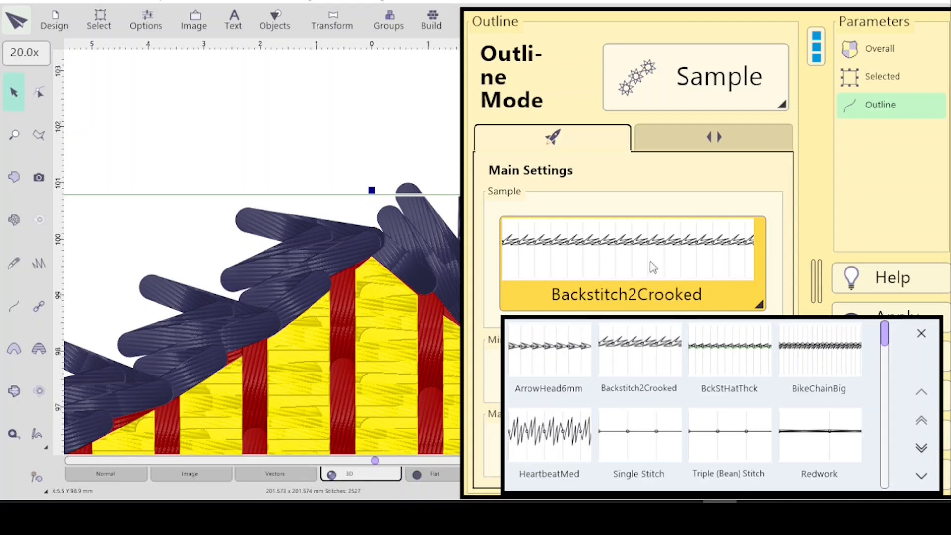
click(921, 334)
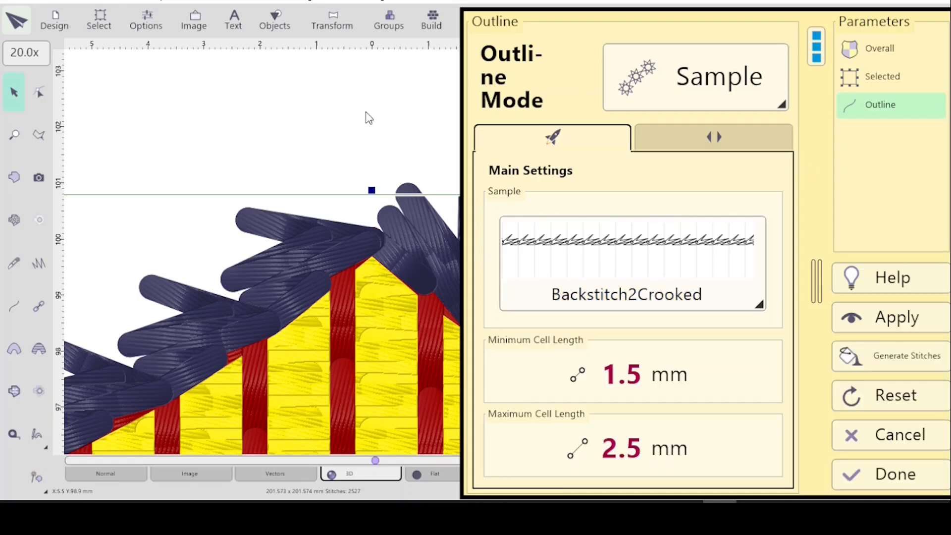
click(709, 140)
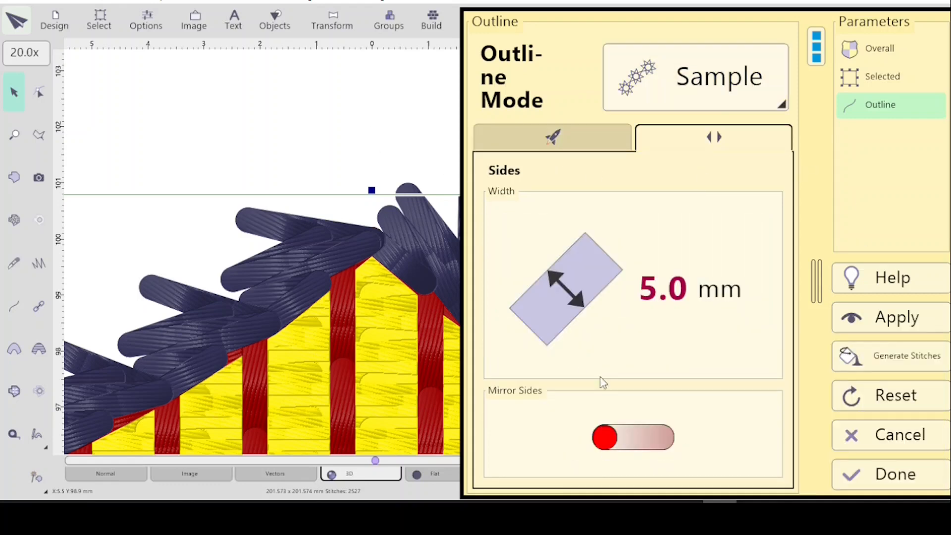
click(631, 435)
click(882, 320)
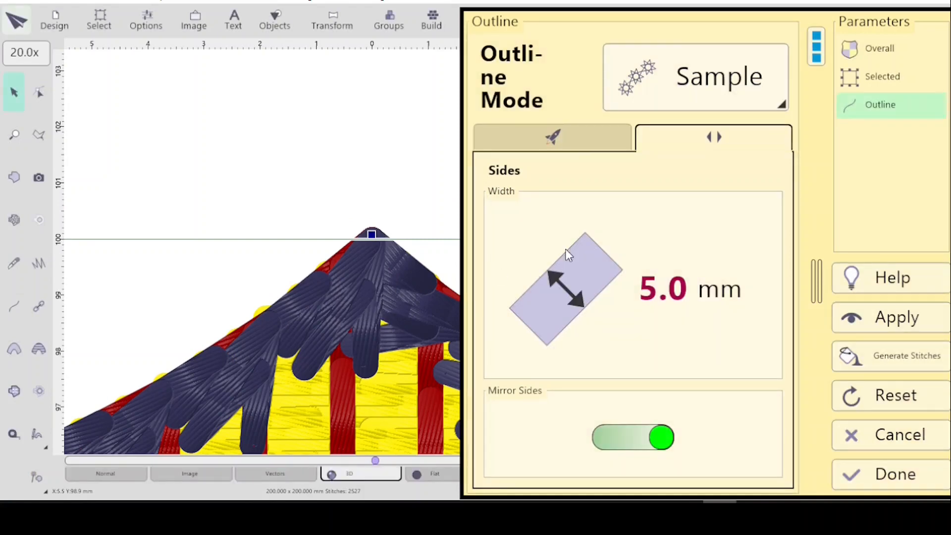
- Set object 8's outline sample to BckStHatThck, accept the parameters, and examine the stitches around the upper petal's tip
click(569, 135)
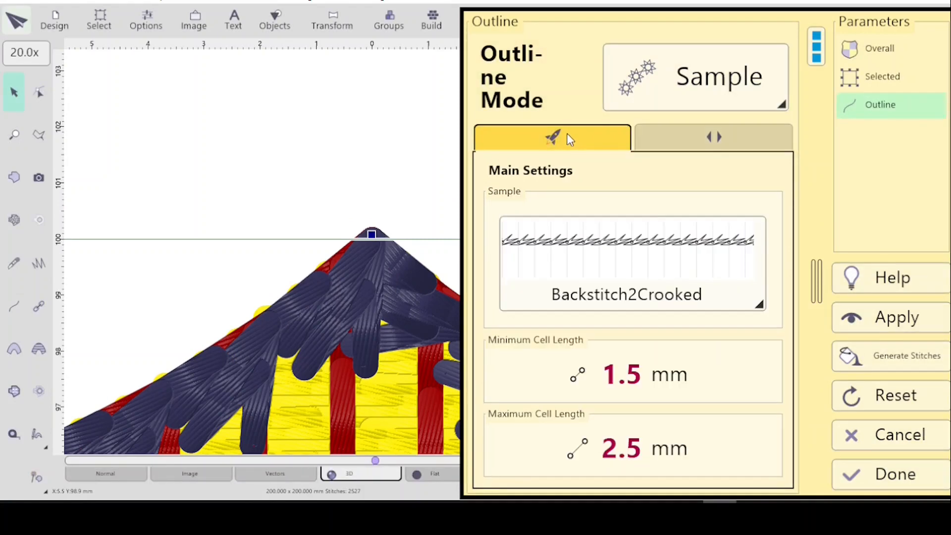
click(762, 307)
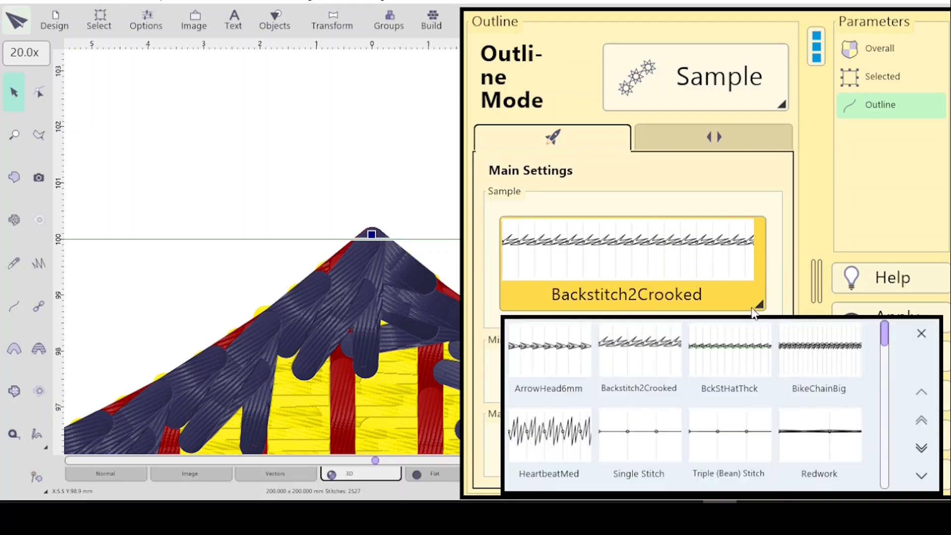
click(733, 364)
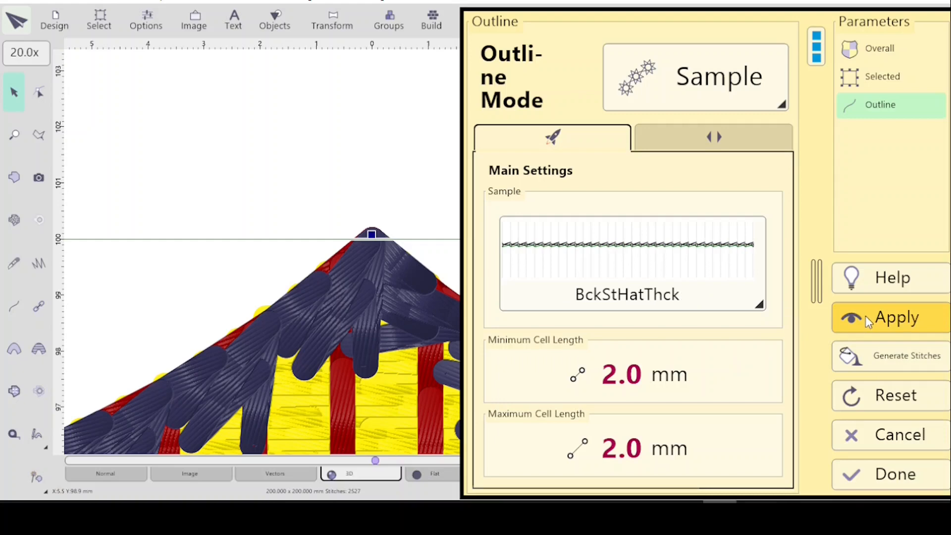
click(881, 468)
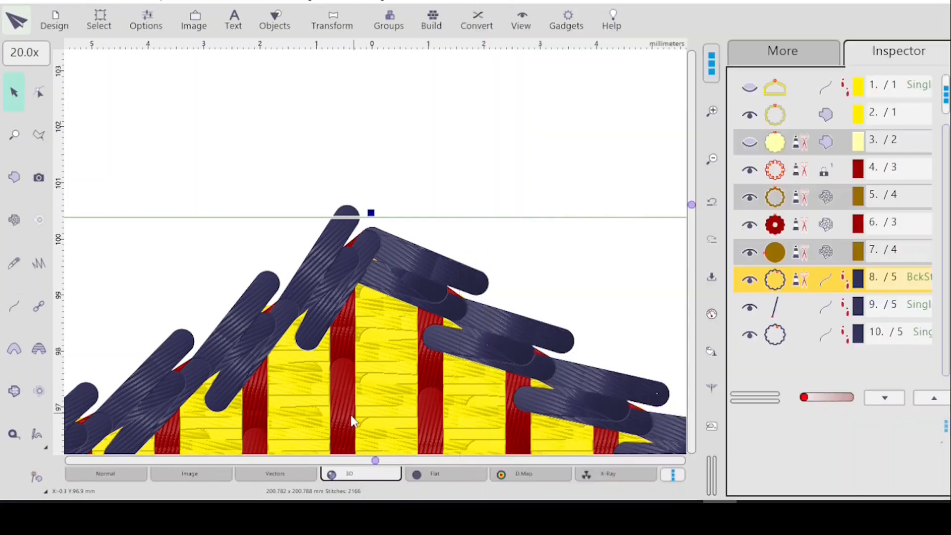
scroll(368, 418, down, 5)
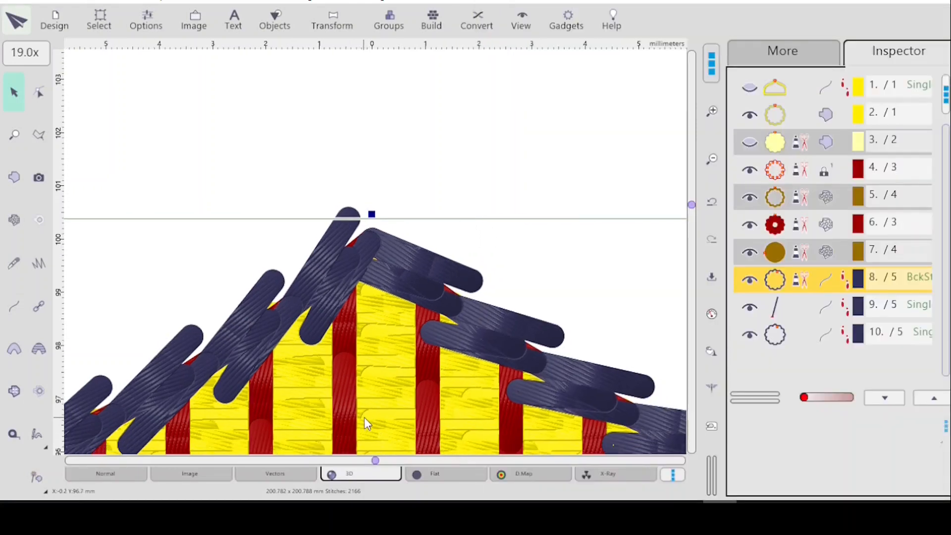
drag(712, 158, 710, 158)
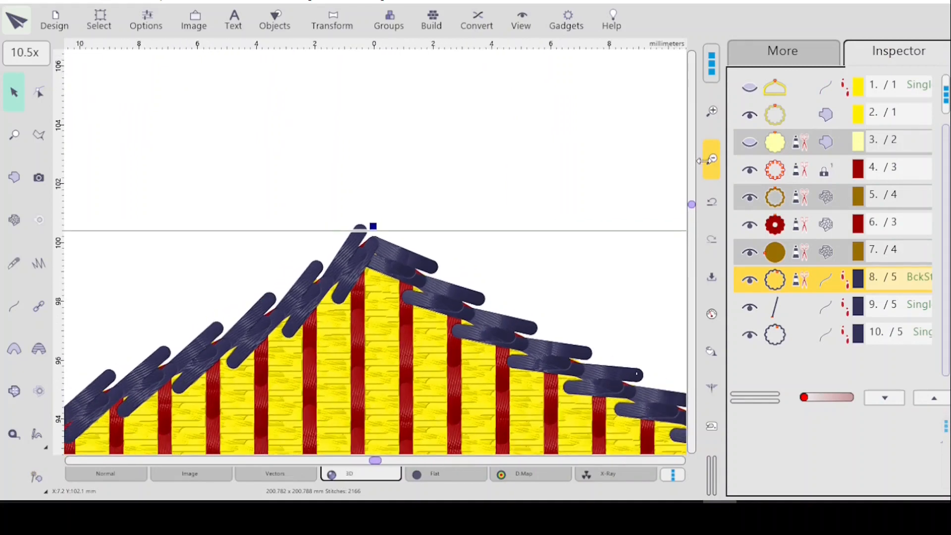
drag(375, 461, 378, 460)
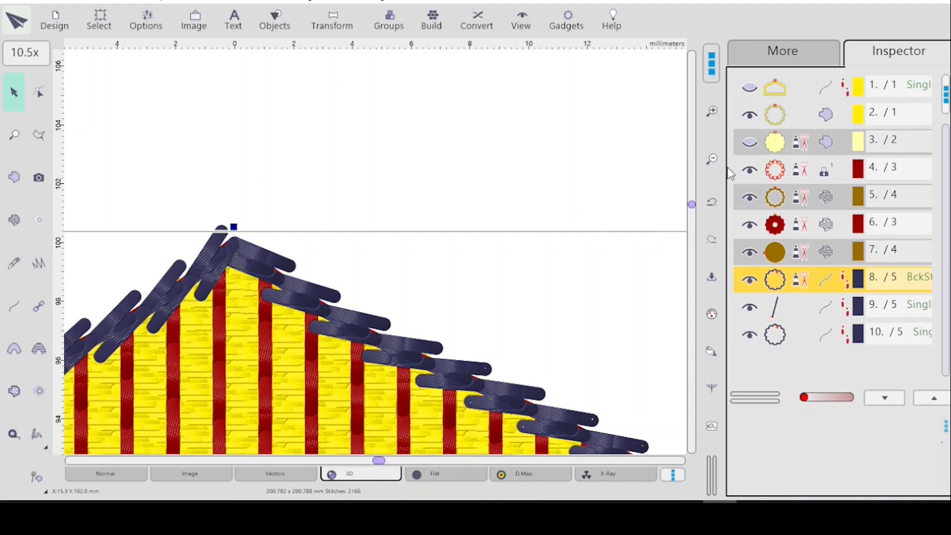
drag(713, 157, 707, 191)
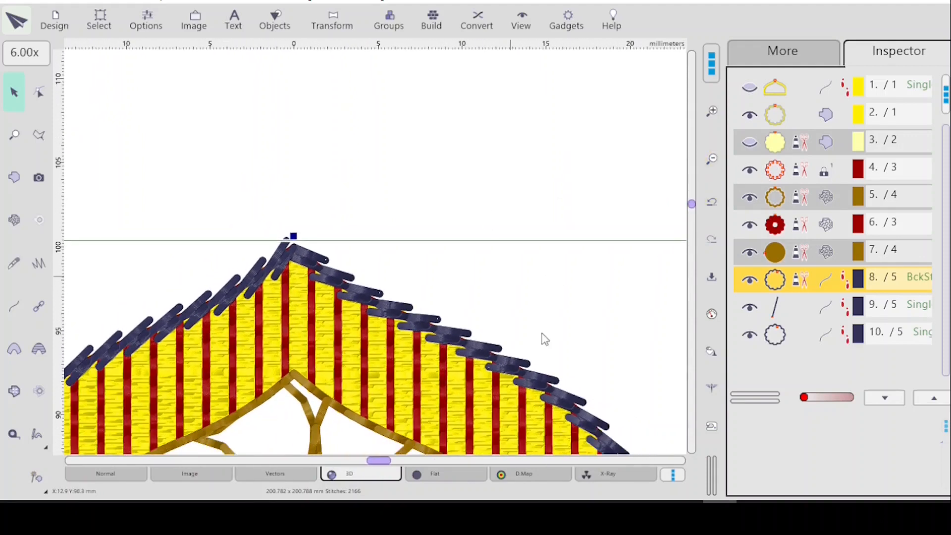
- Open the outline parameters of object 8, turn off Mirror Sides for the BckStHatThck sample and apply the change
click(711, 313)
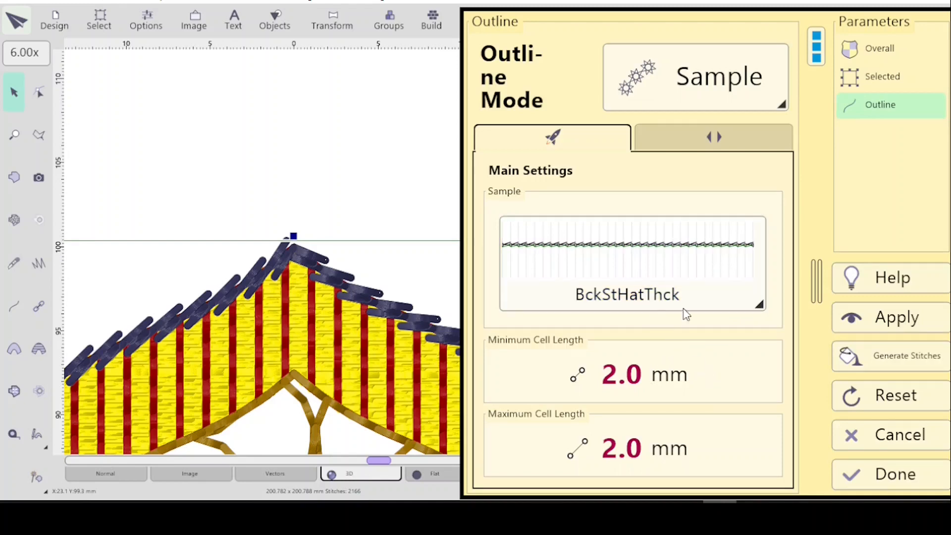
click(705, 135)
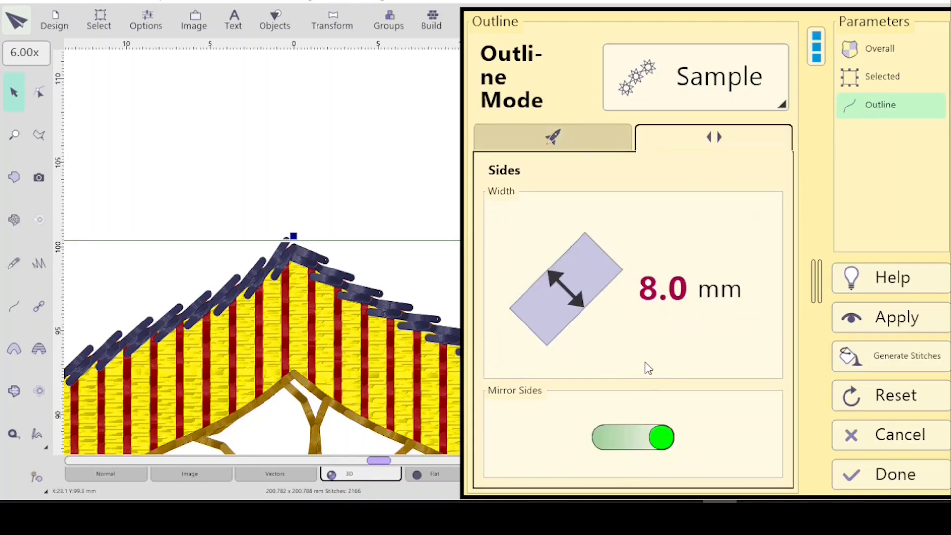
click(625, 436)
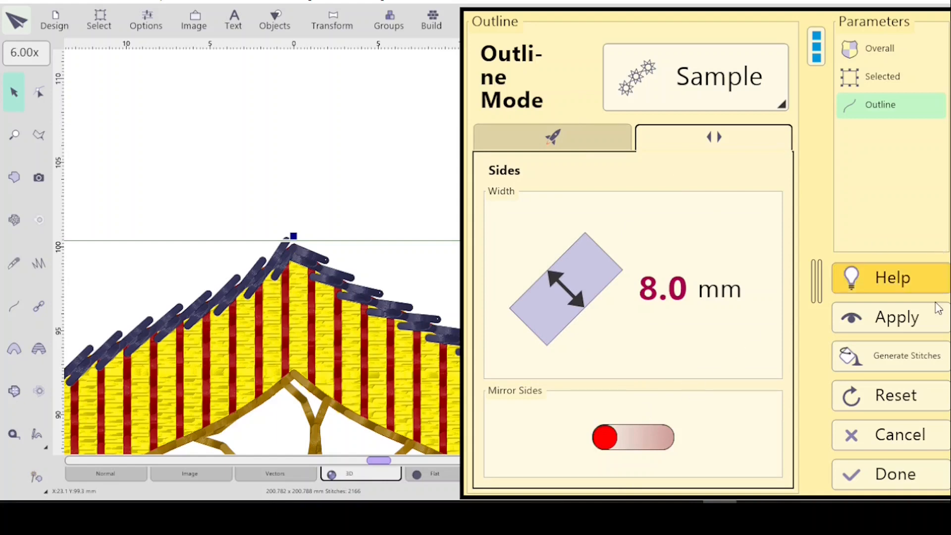
click(862, 316)
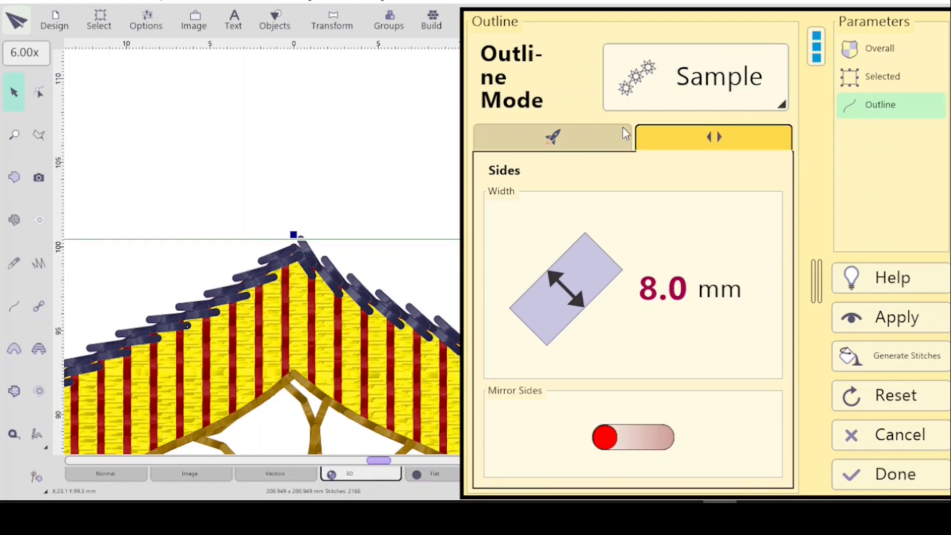
- Apply the BikeChainBig sample to object 8's outline, both without and with Mirror Sides turned on
click(577, 137)
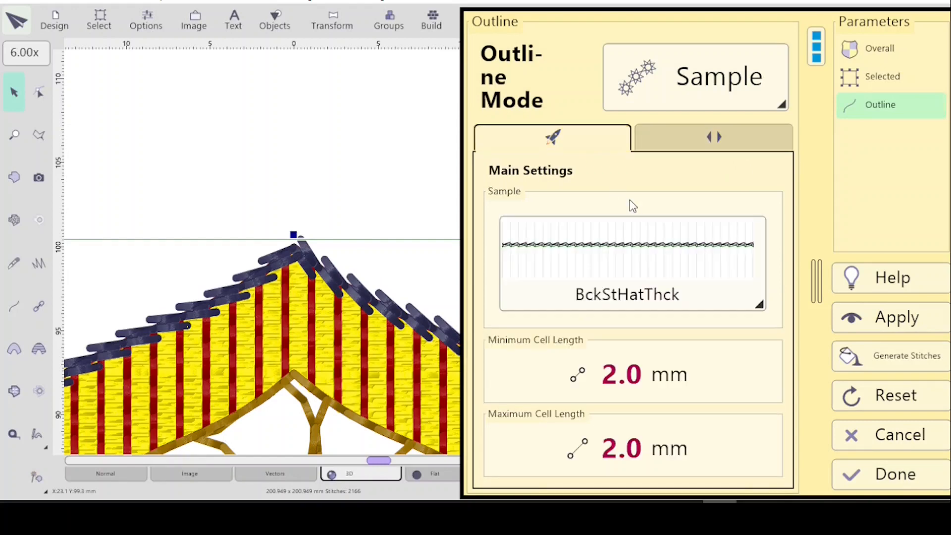
click(758, 303)
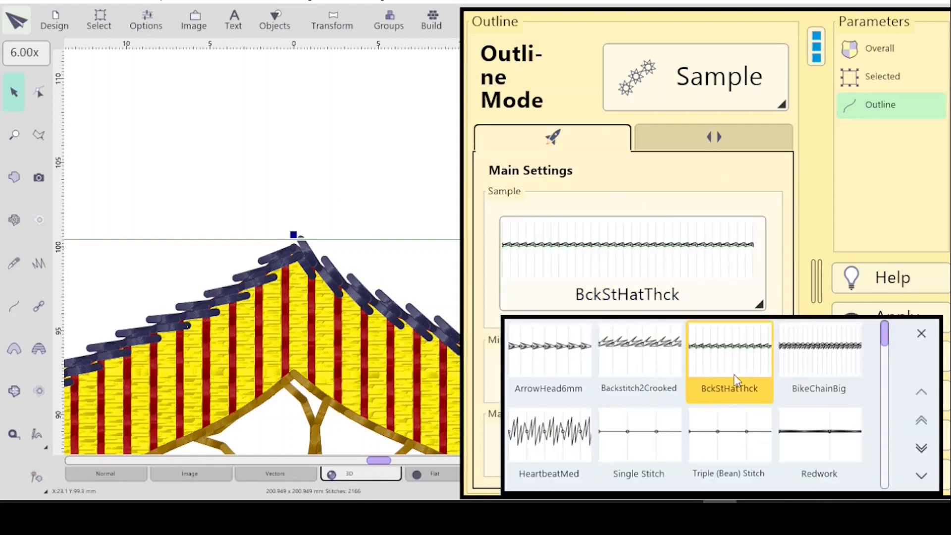
click(825, 355)
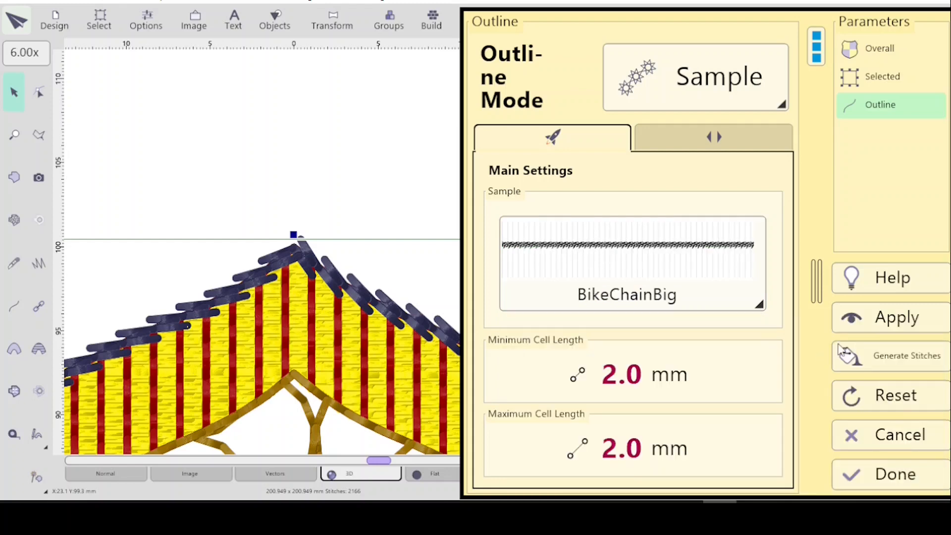
click(892, 317)
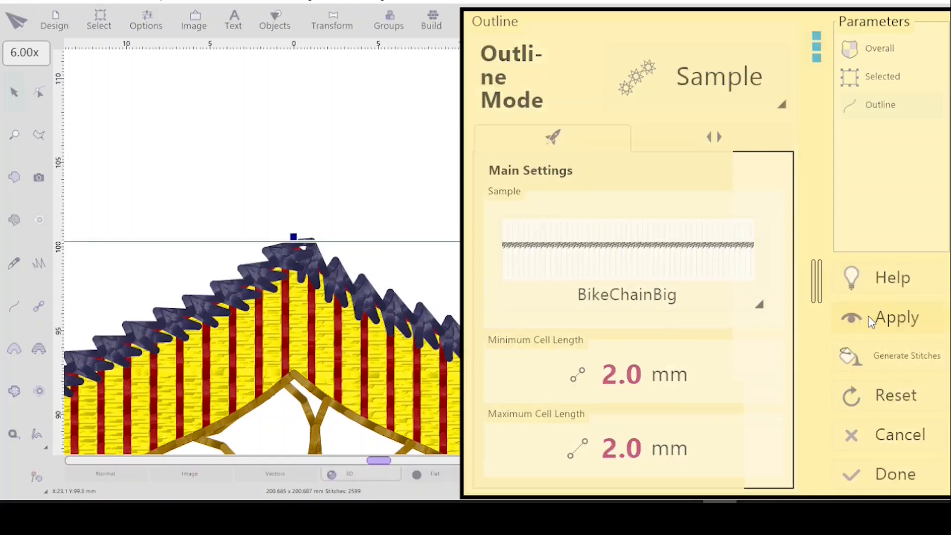
click(713, 140)
click(660, 445)
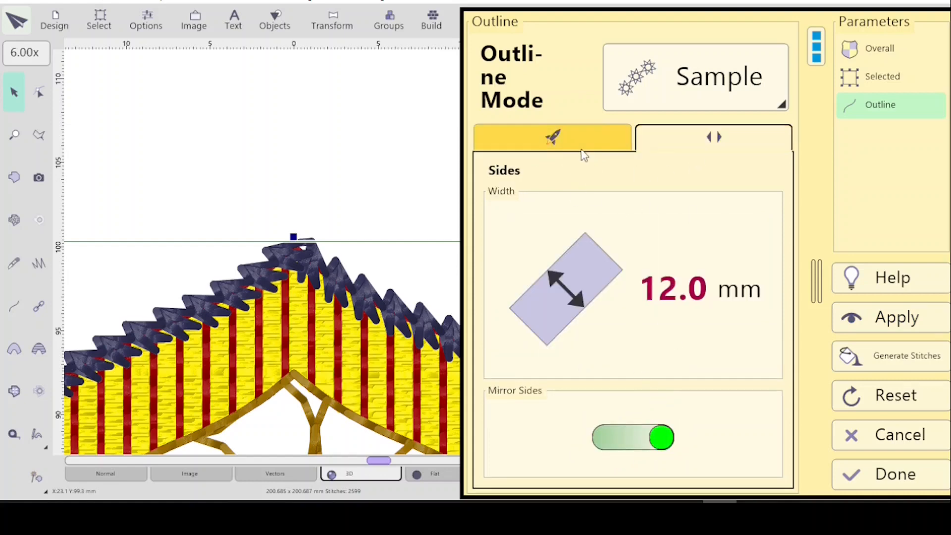
click(569, 132)
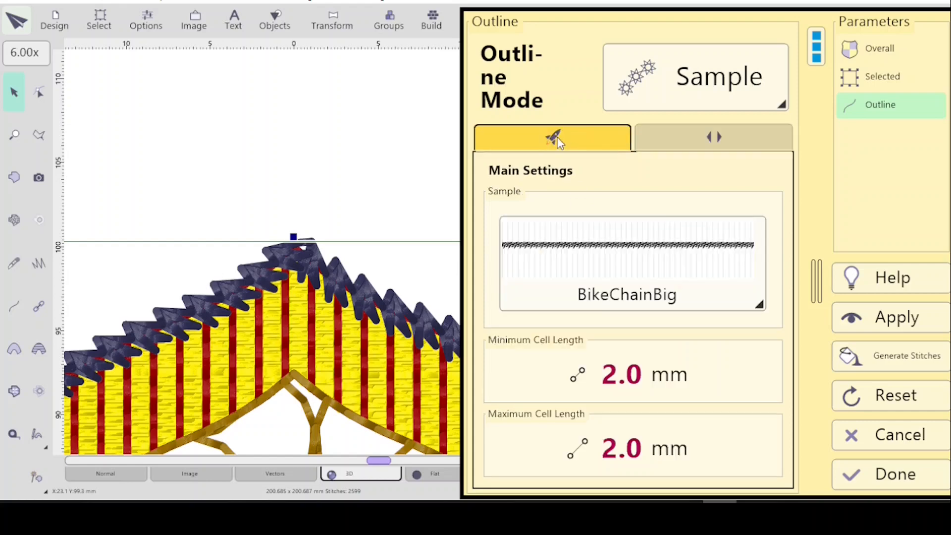
click(869, 324)
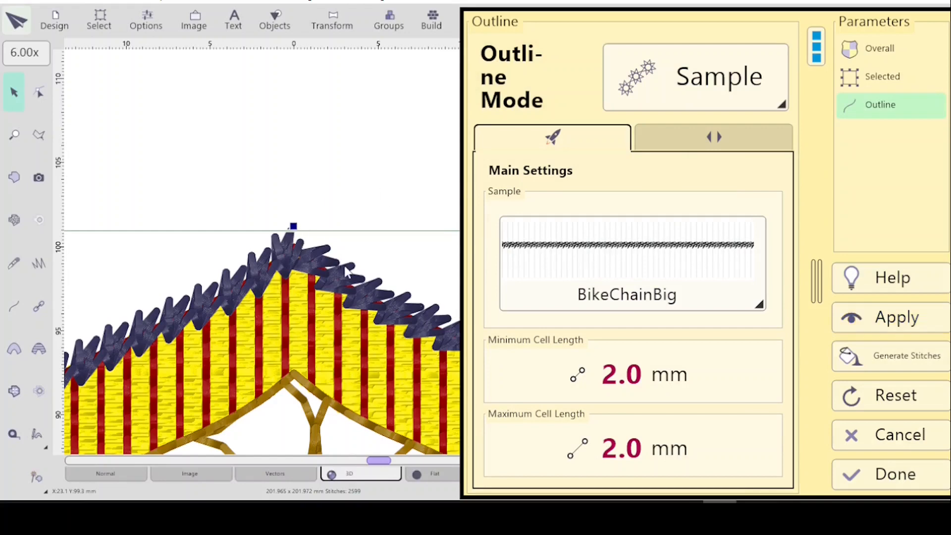
- Try the HeartbeatMed sample on object 8's outline, with Mirror Sides on and with it off
click(701, 141)
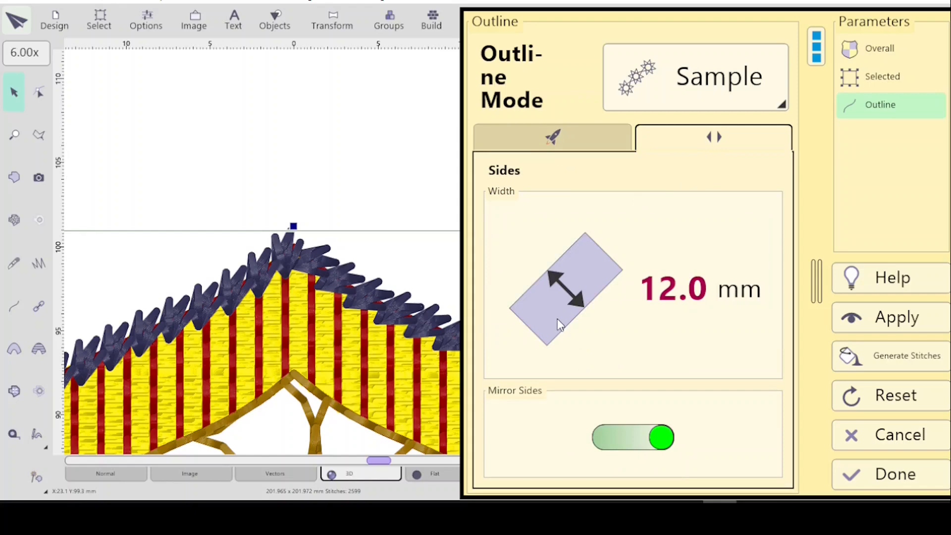
click(552, 141)
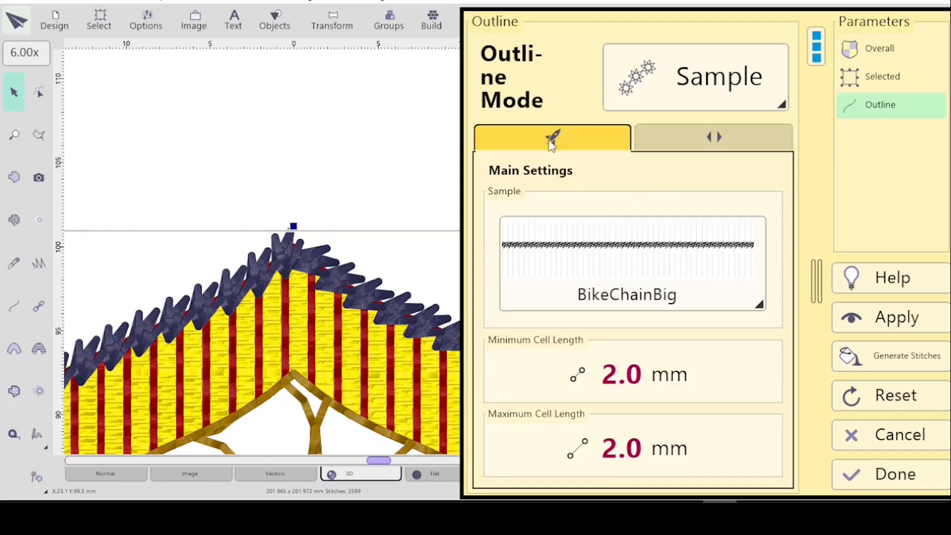
click(751, 304)
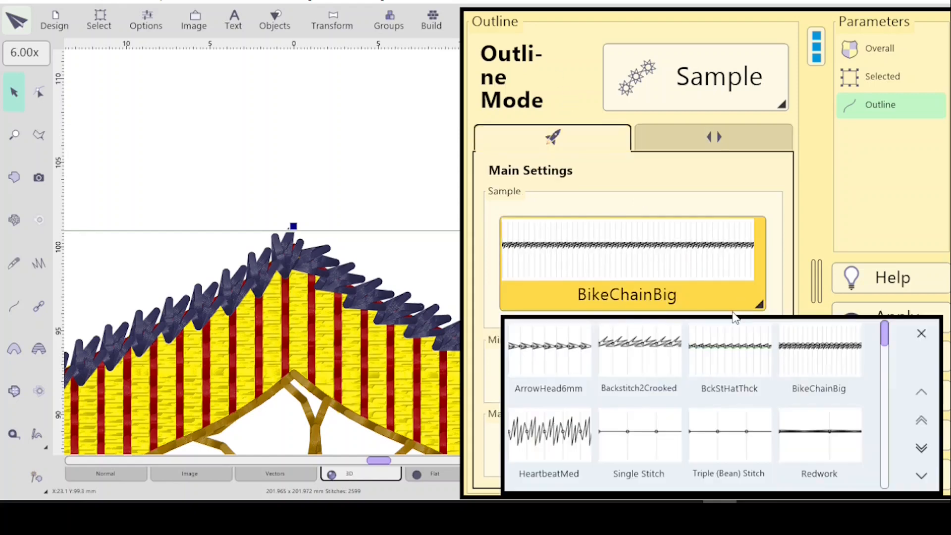
click(551, 438)
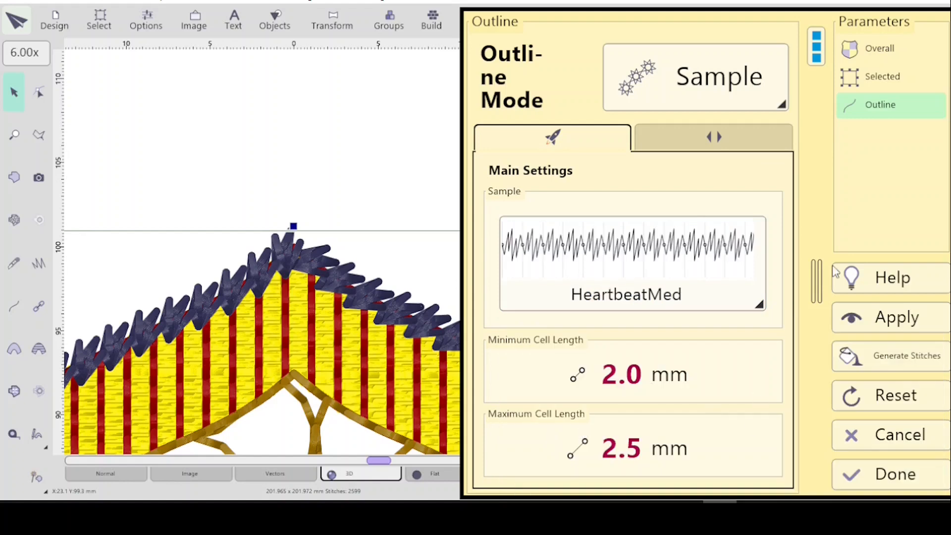
click(881, 317)
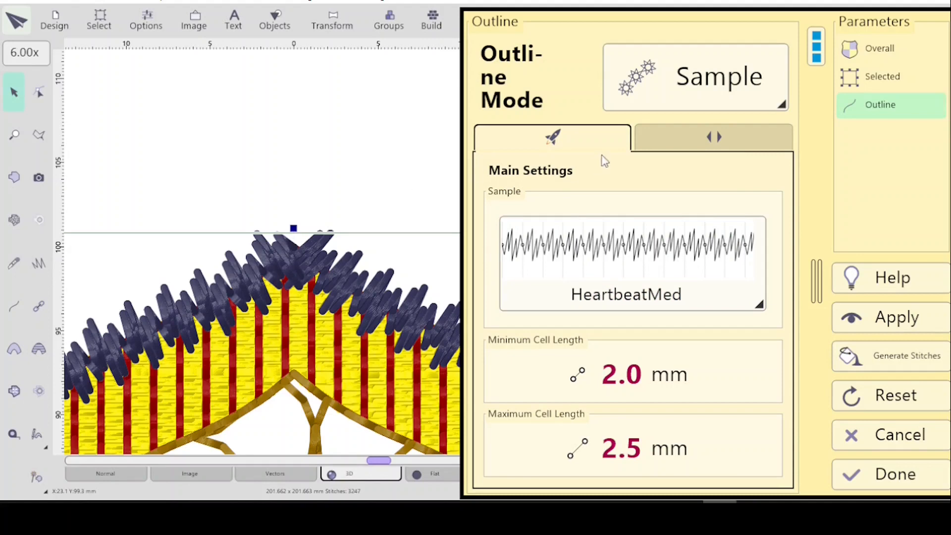
click(712, 137)
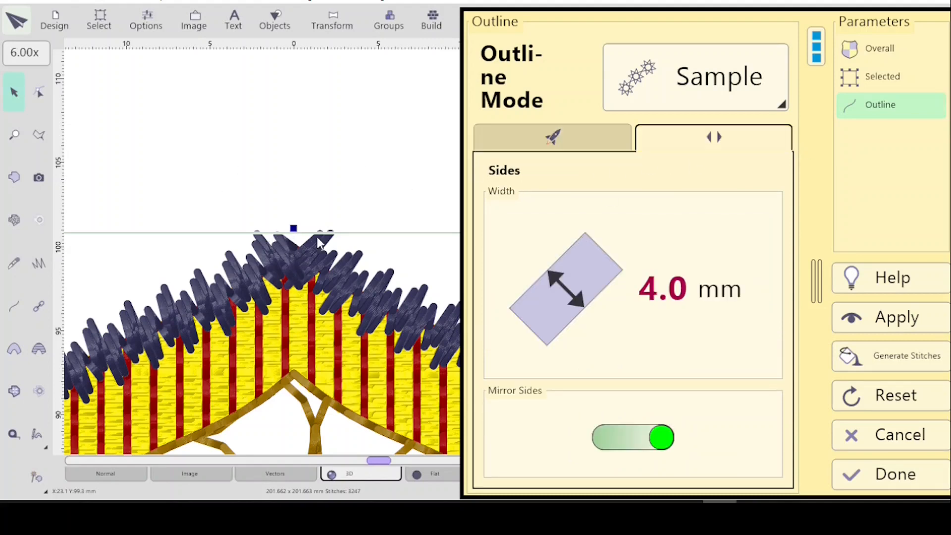
click(614, 448)
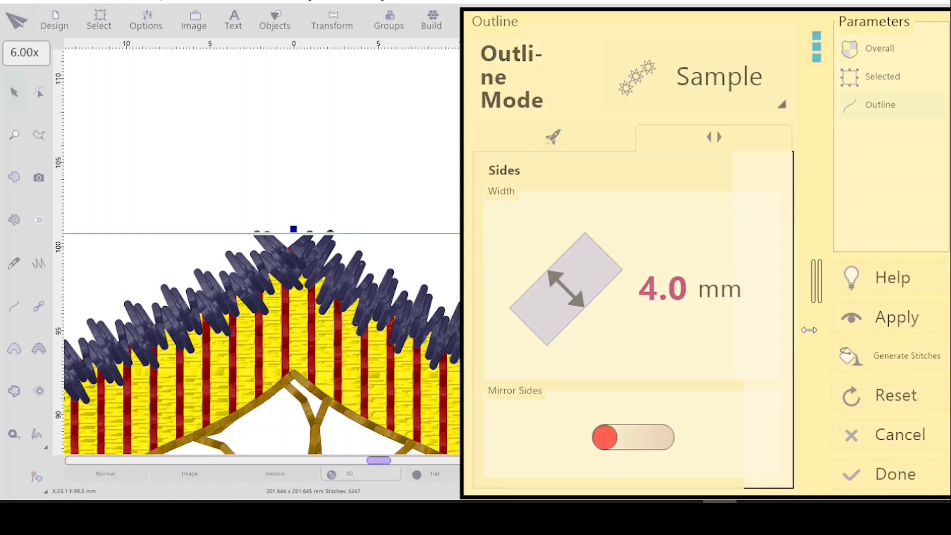
- Set object 8's outline sample back to BikeChainBig, turn on Mirror Sides, apply and accept the parameters
click(567, 139)
click(719, 307)
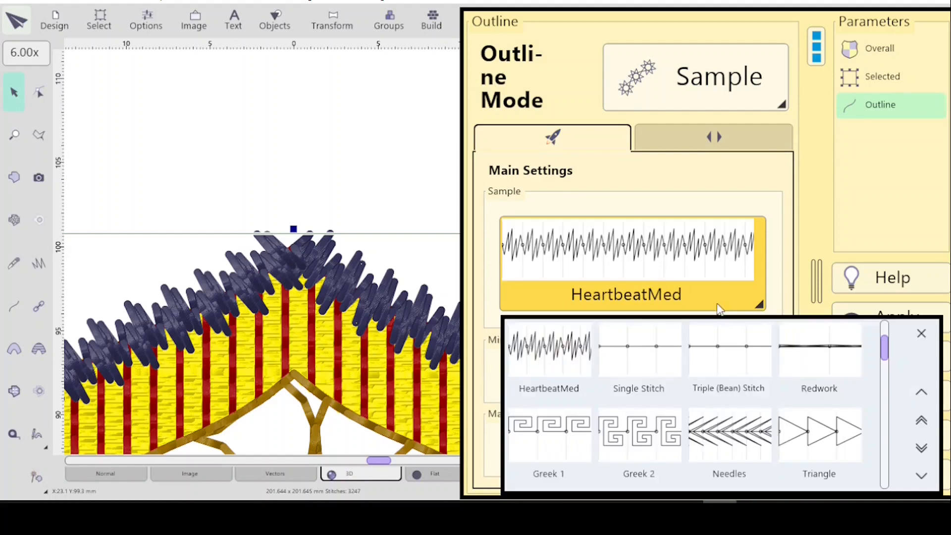
drag(885, 350, 885, 322)
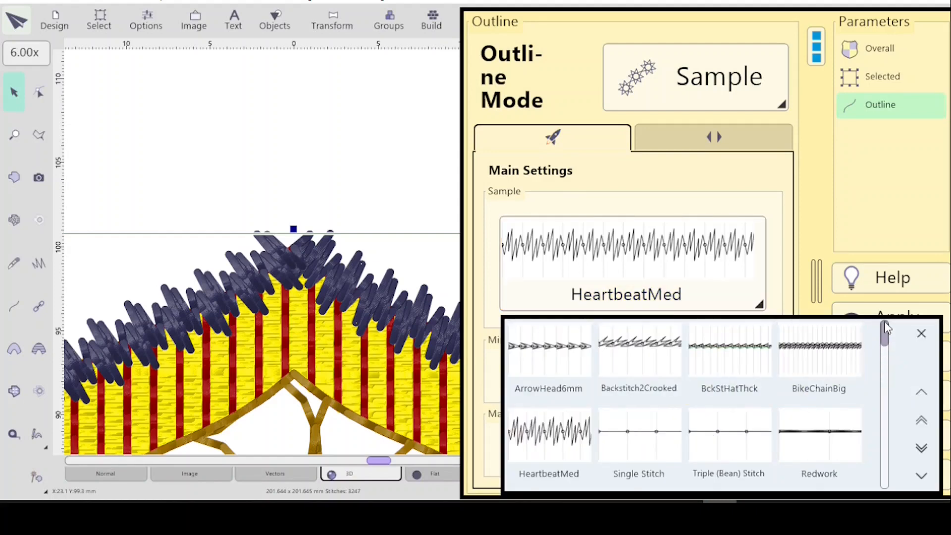
click(816, 360)
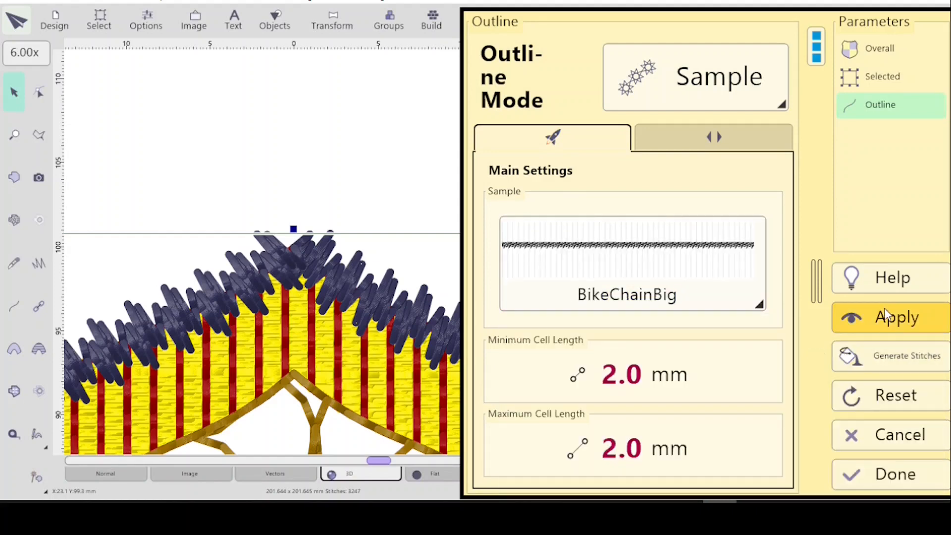
click(704, 137)
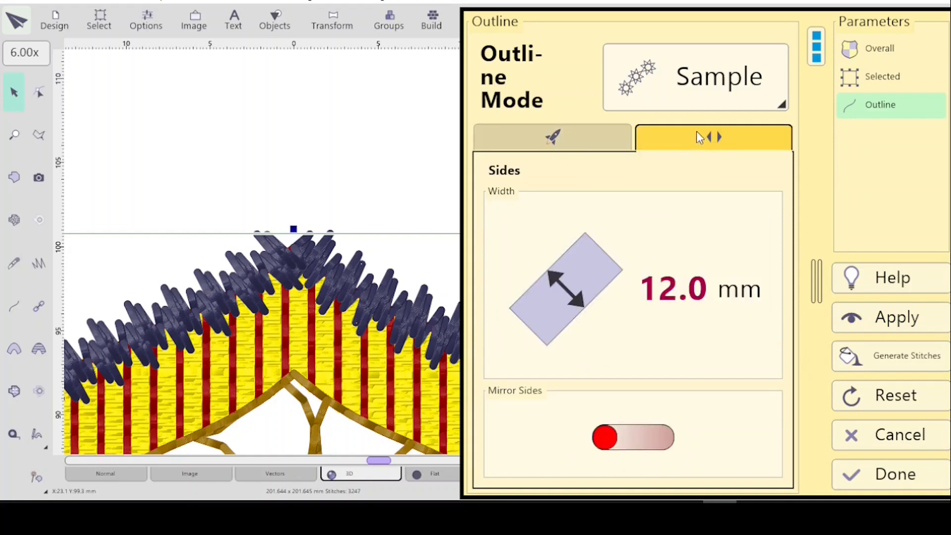
click(669, 443)
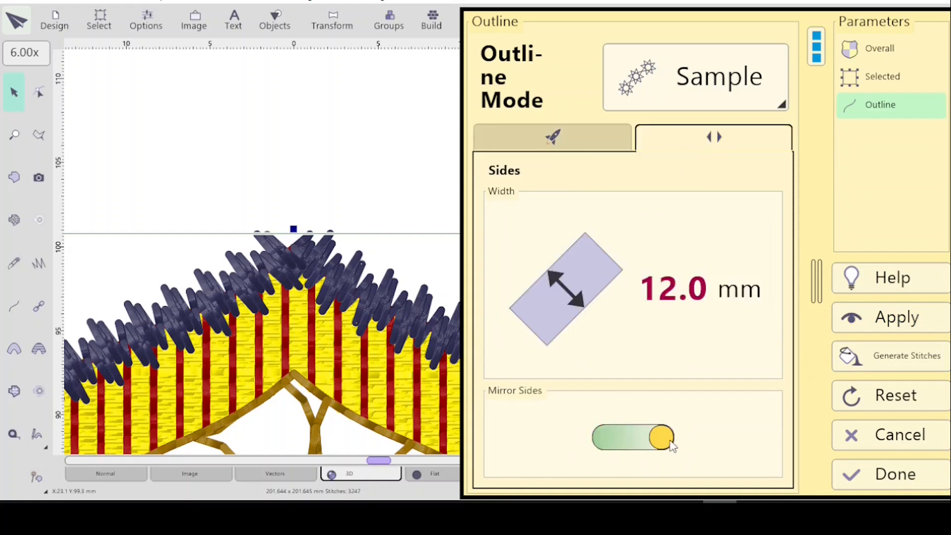
click(879, 318)
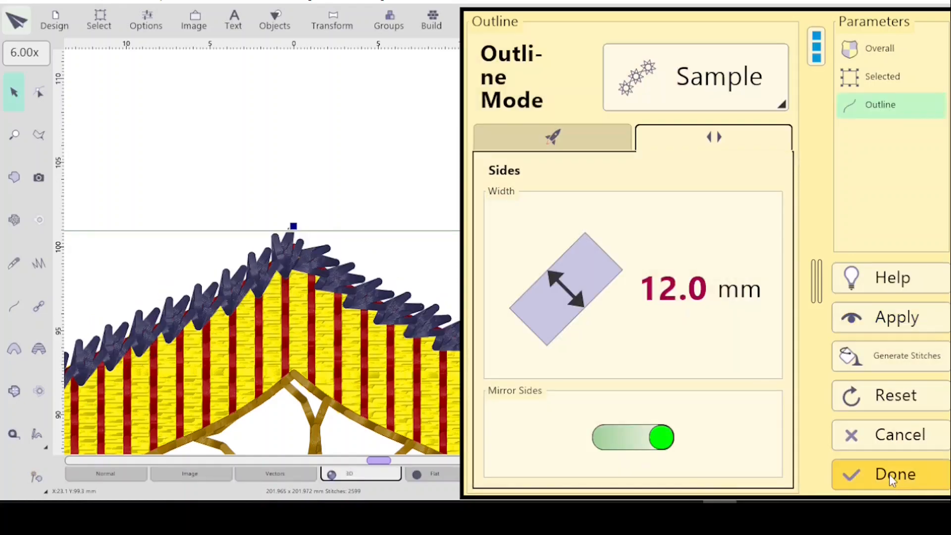
click(885, 474)
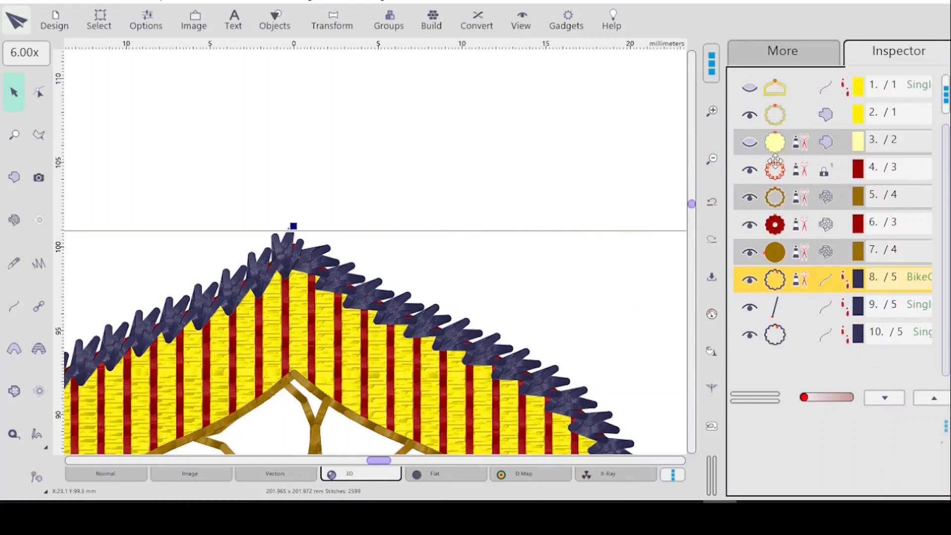
- Set the outline sample of object 10, the border ring's inner edge, to ArrowHead6mm and apply it
click(712, 161)
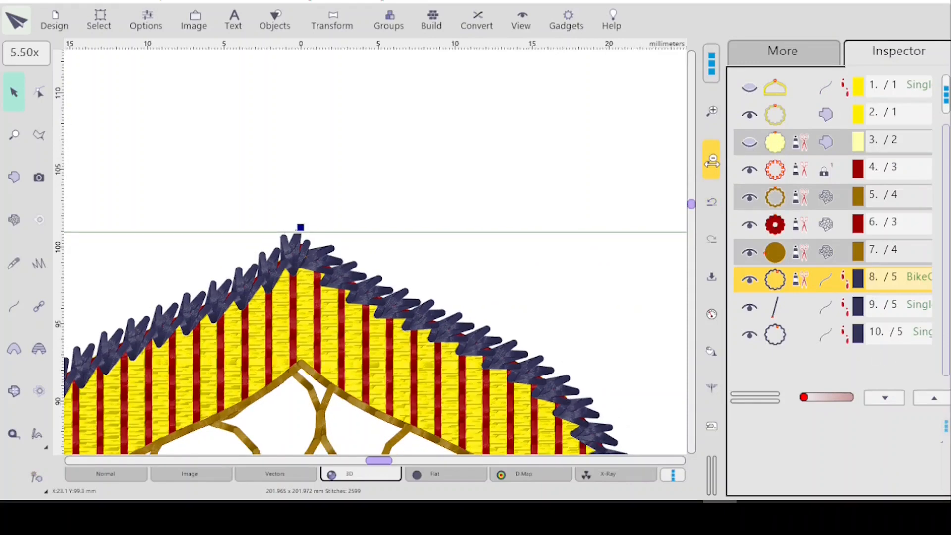
click(712, 162)
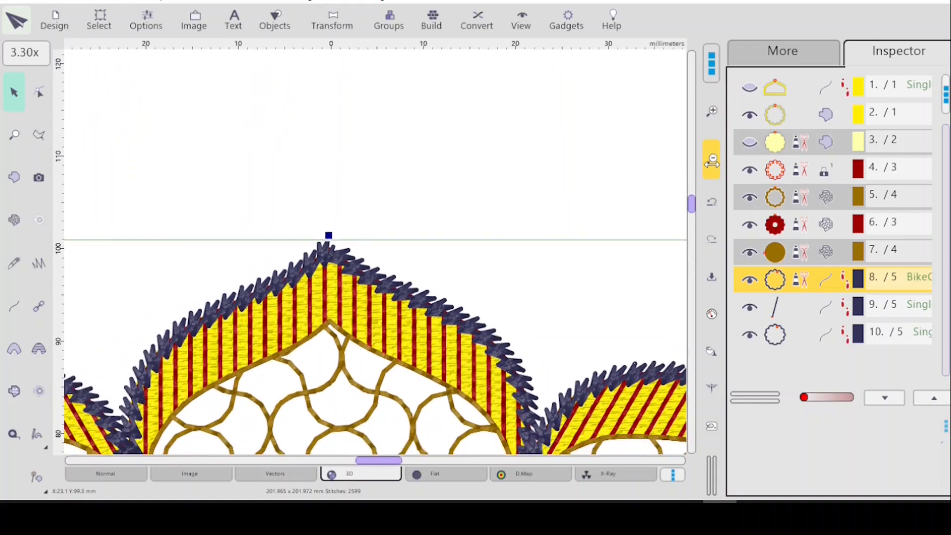
click(712, 161)
click(712, 159)
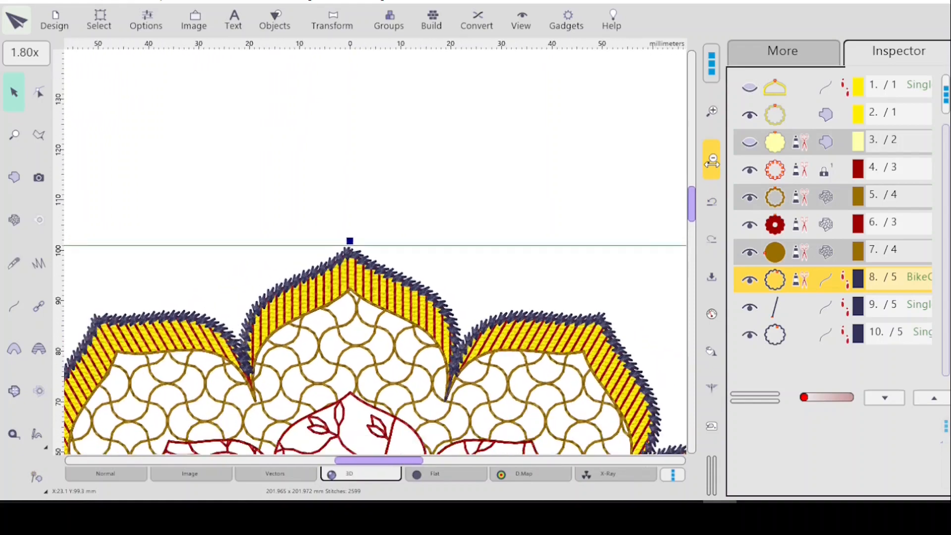
click(712, 159)
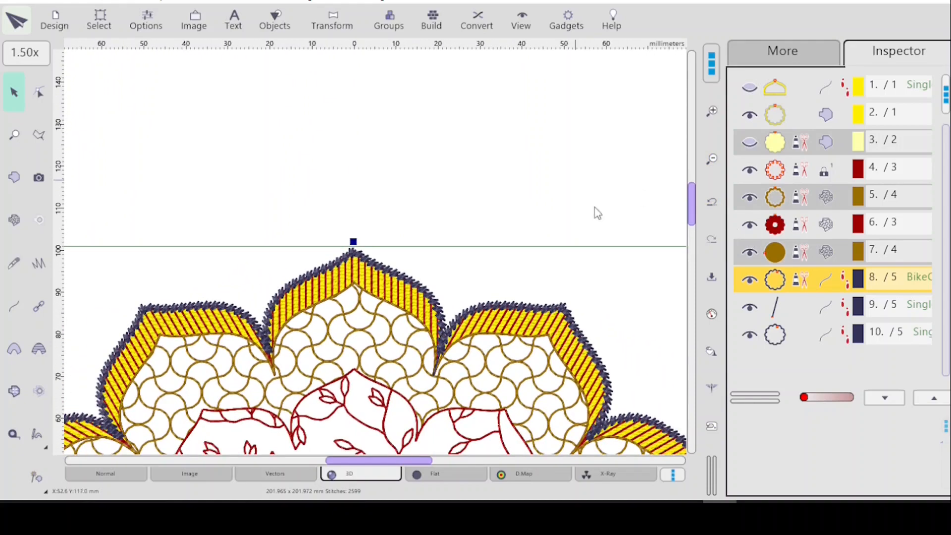
drag(691, 214, 690, 226)
click(845, 334)
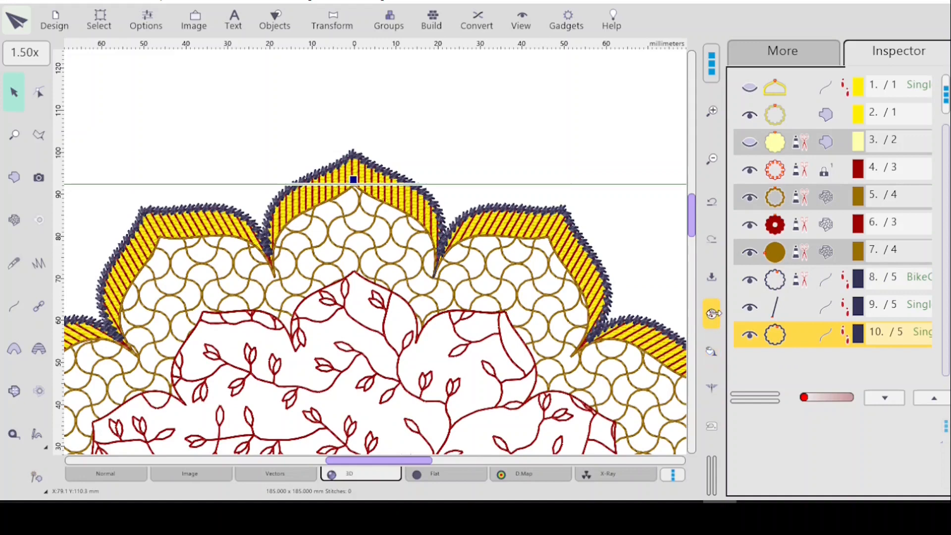
click(713, 313)
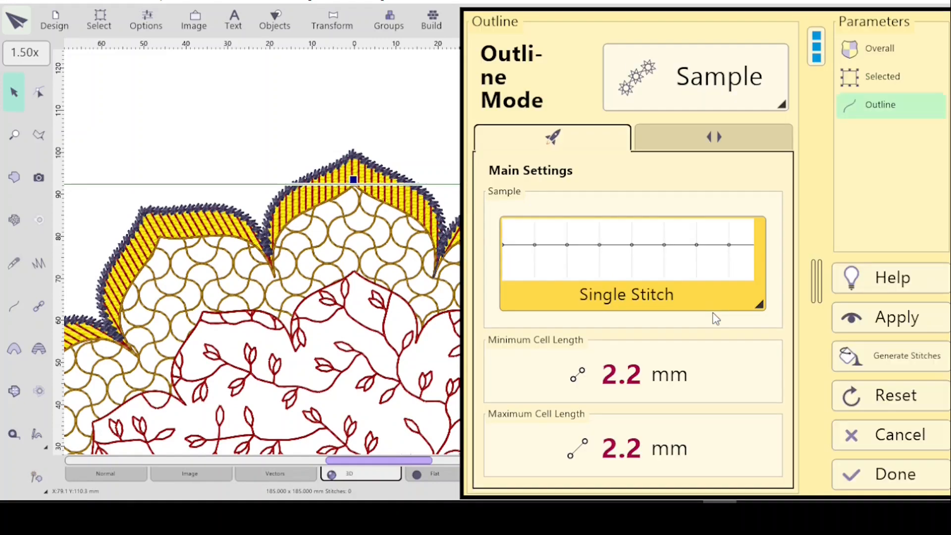
click(753, 301)
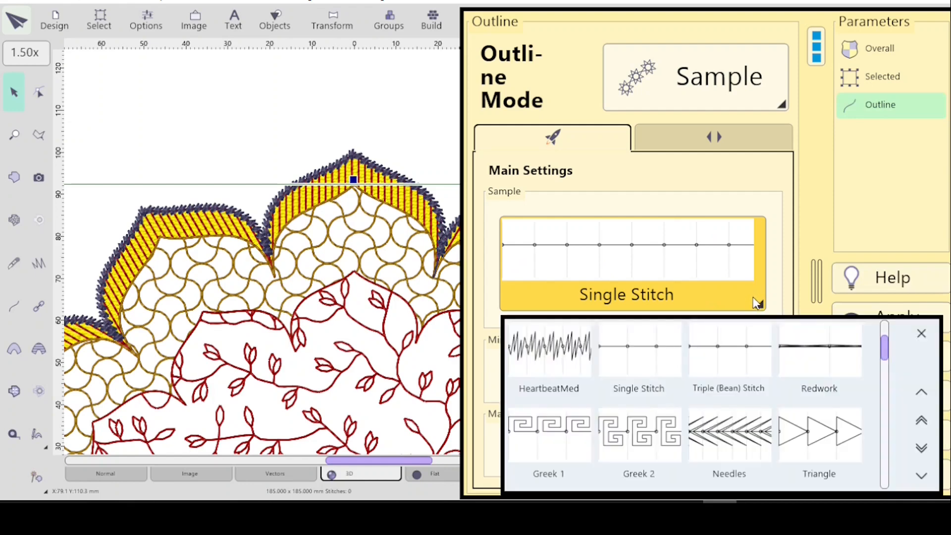
scroll(891, 366, up, 2)
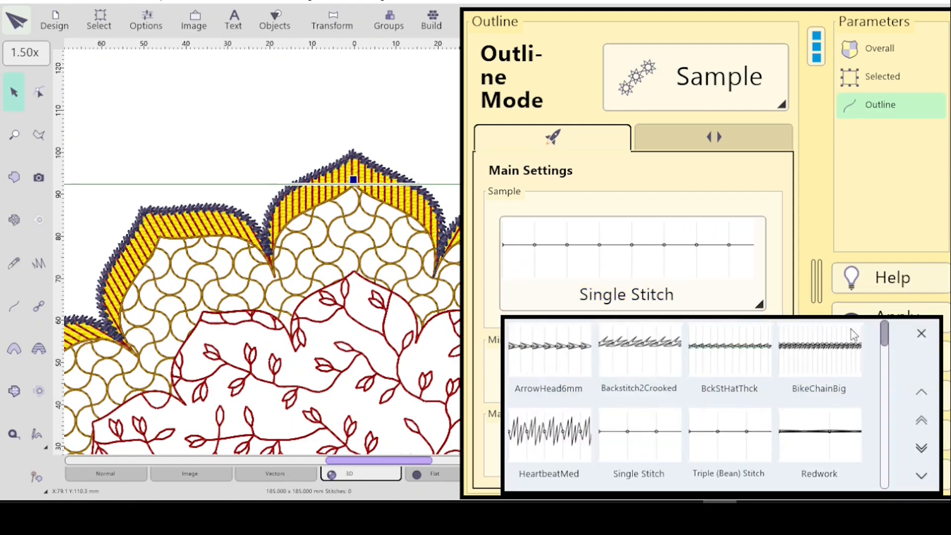
click(552, 348)
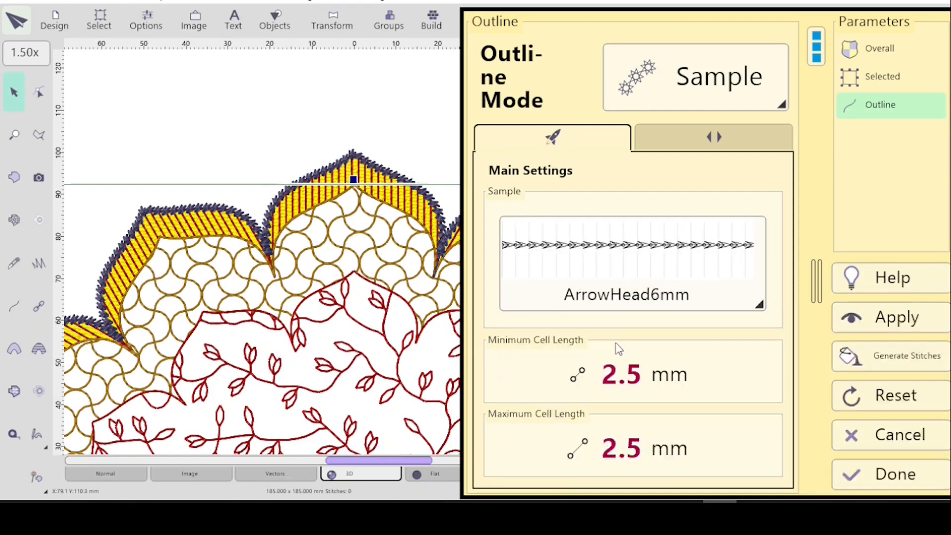
click(867, 321)
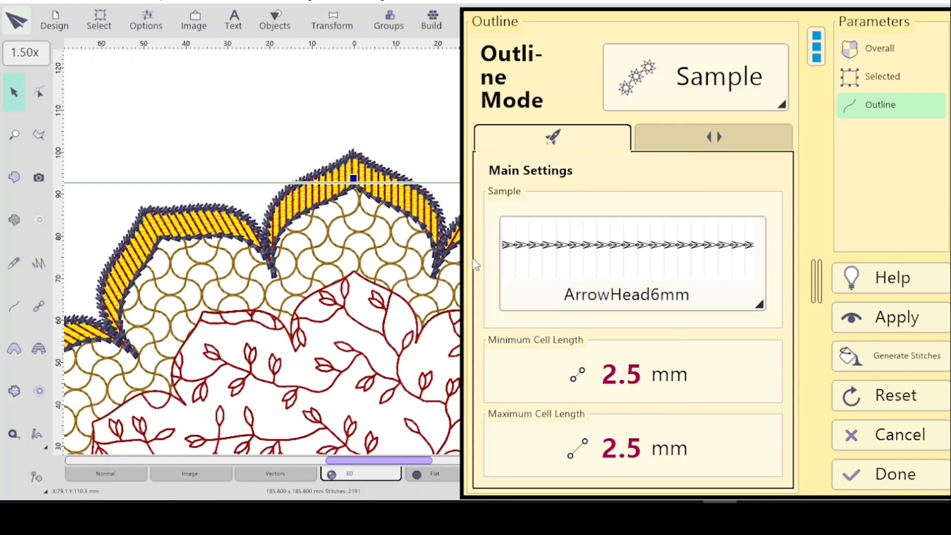
- Accept the outline parameters of object 10, the border ring's inner edge, keeping the ArrowHead6mm sample
click(760, 301)
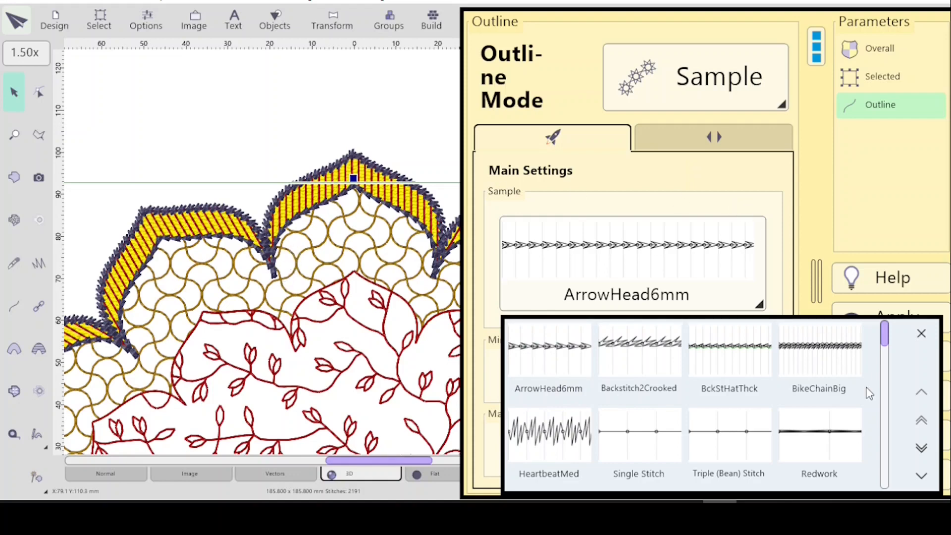
click(876, 176)
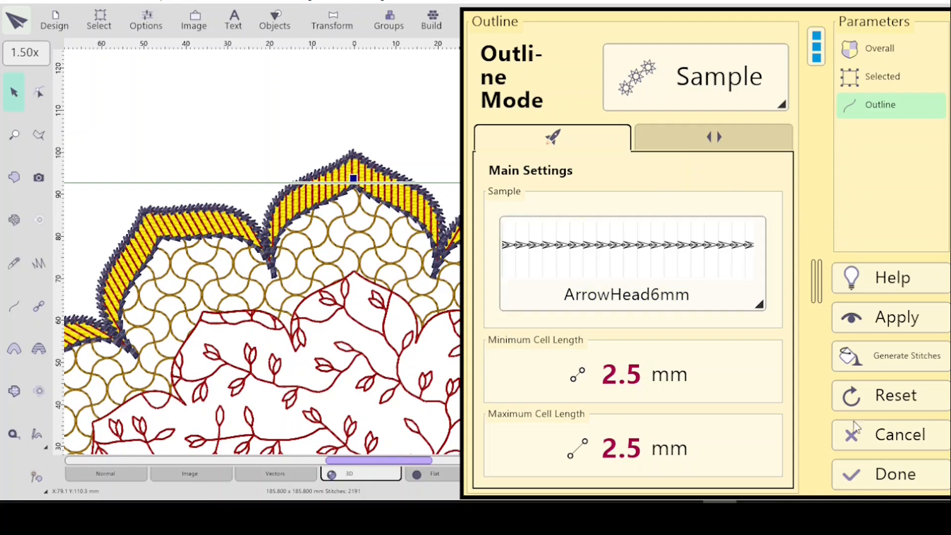
click(903, 473)
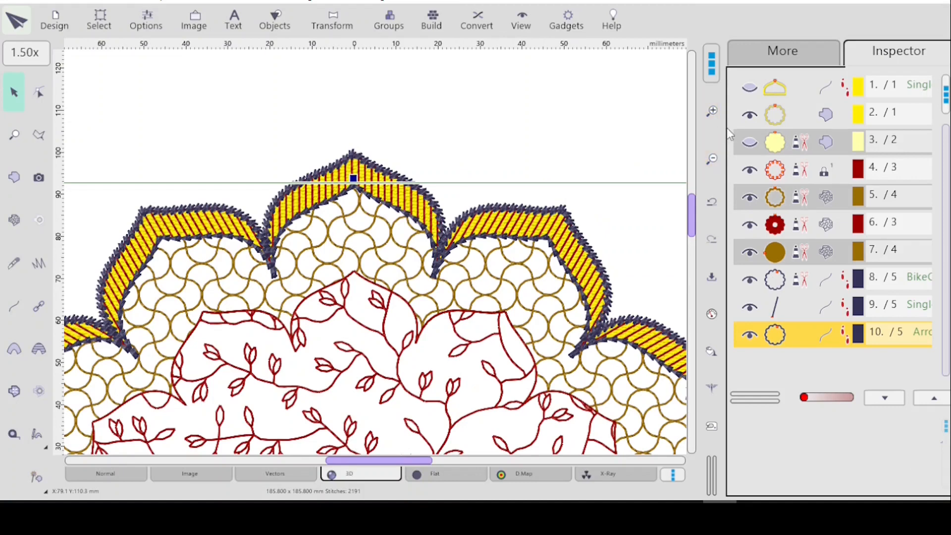
click(776, 142)
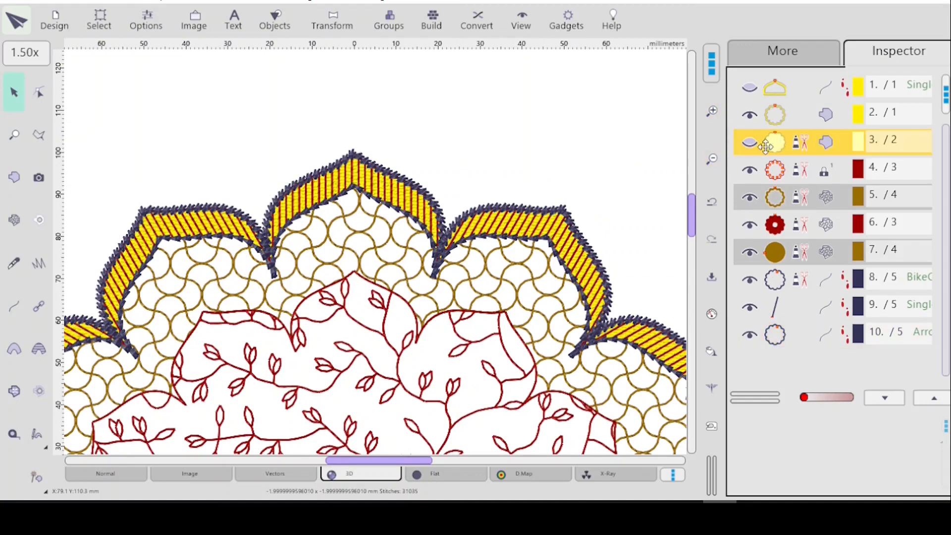
key(0)
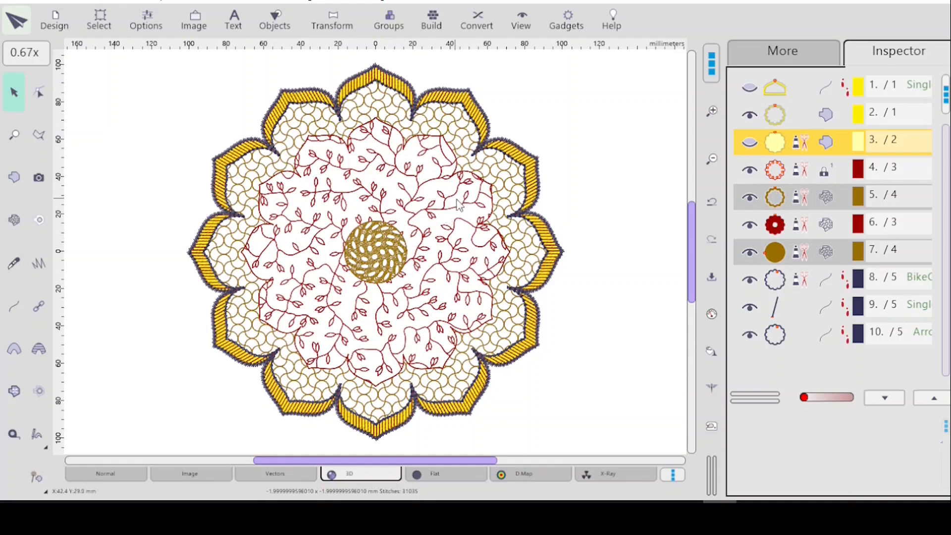
- Duplicate object 6, the red vine-patterned mesh, and delete the background image brought in by pasting
click(804, 226)
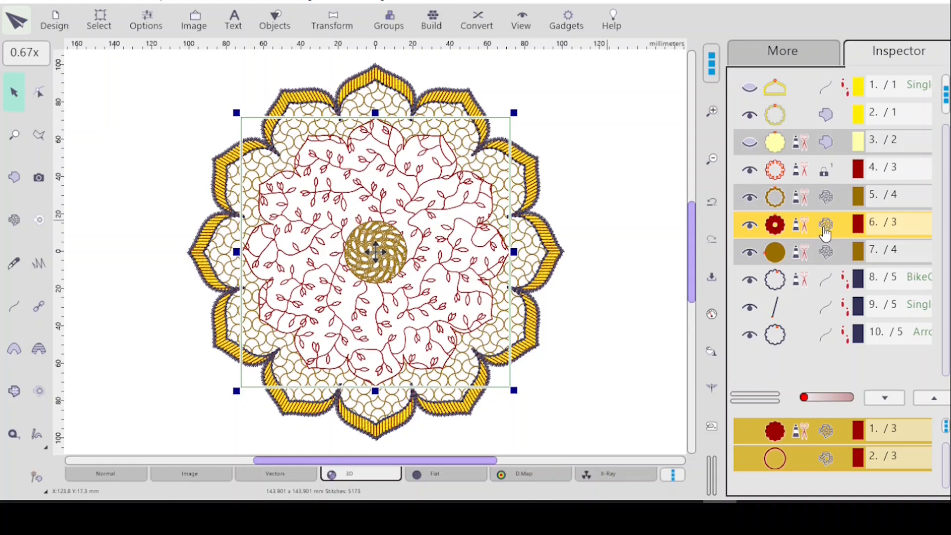
click(476, 22)
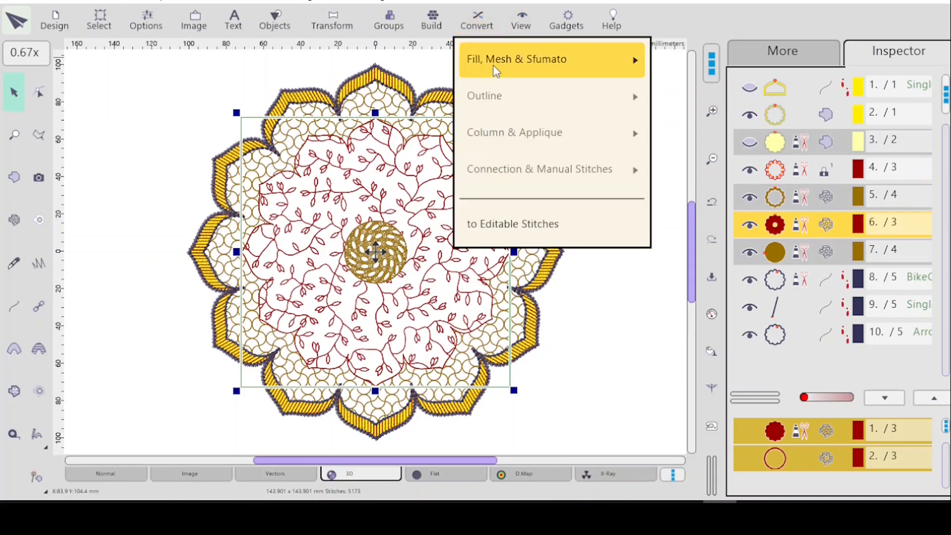
mouse_move(494, 65)
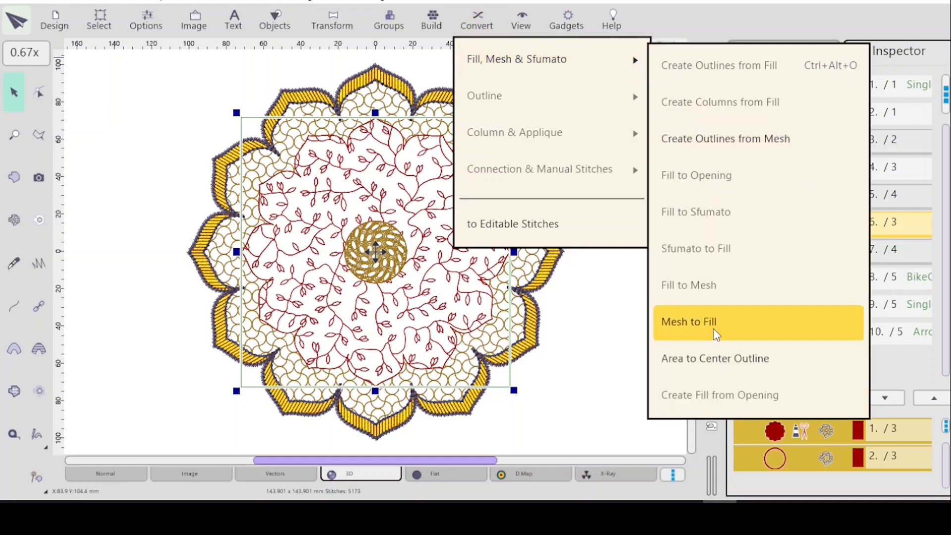
click(915, 367)
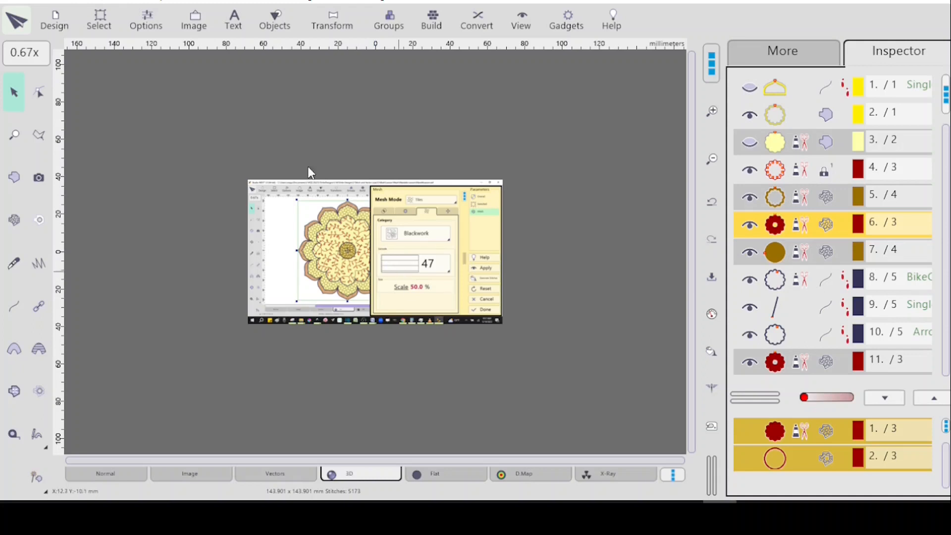
click(192, 19)
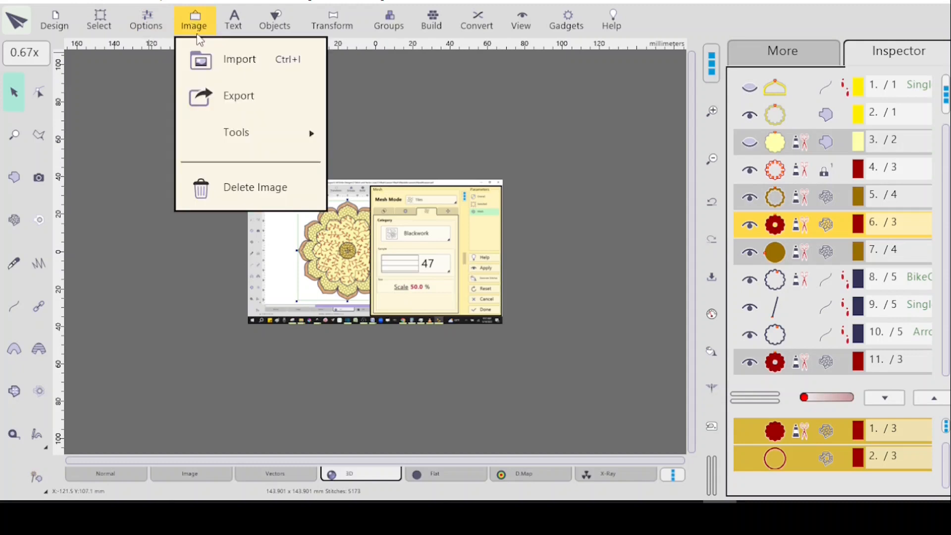
click(234, 190)
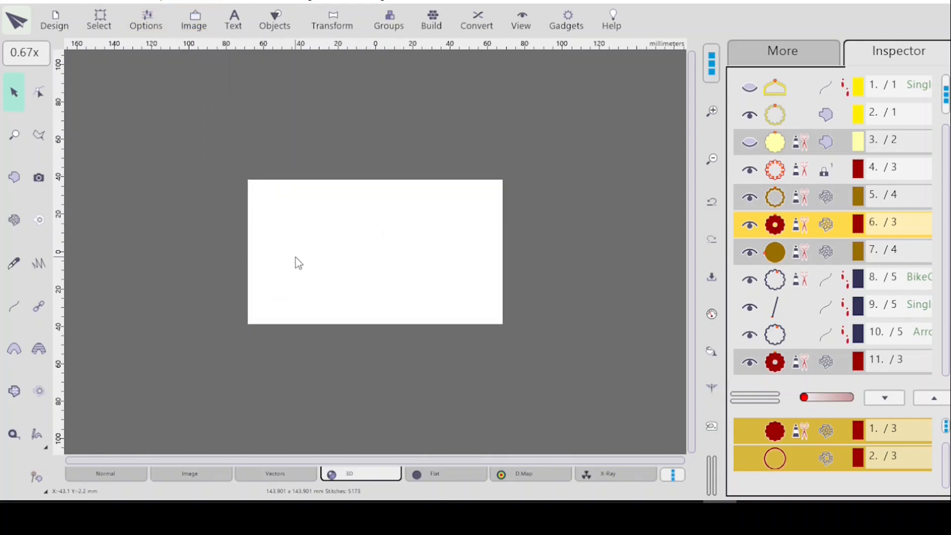
- Set the custom hoop's width to 800 mm in the application settings
click(142, 26)
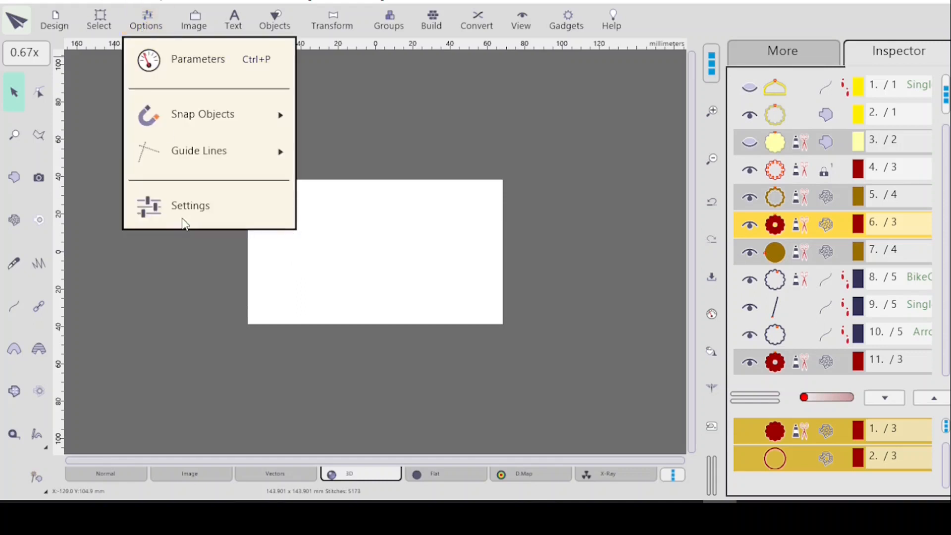
click(177, 206)
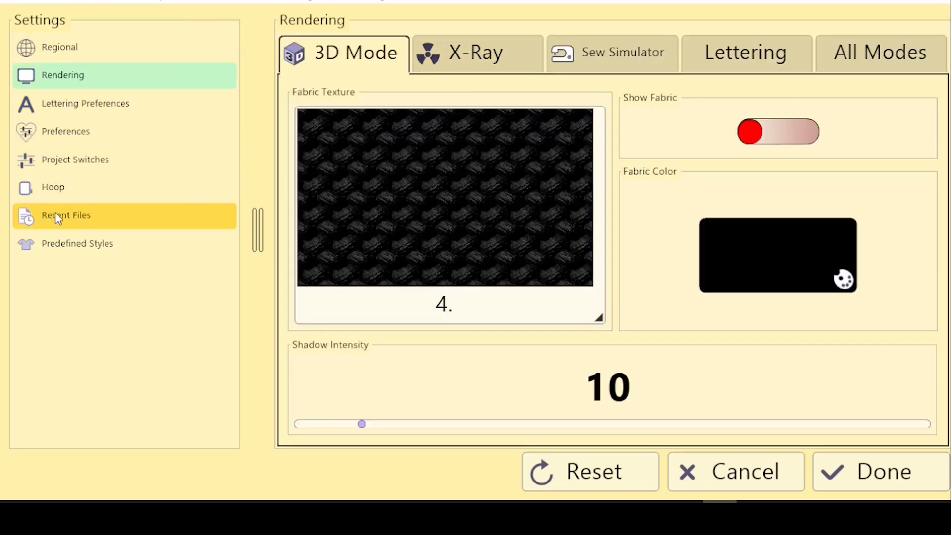
click(63, 192)
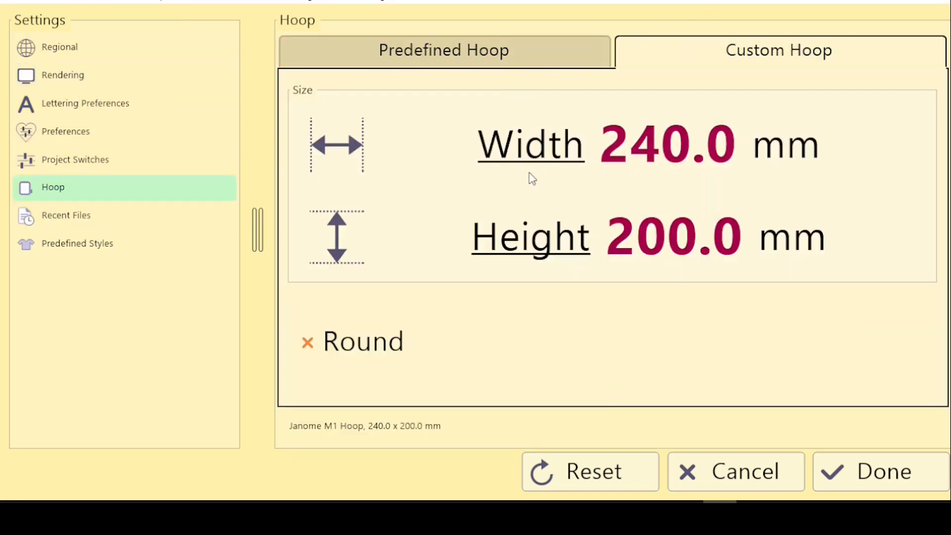
click(512, 160)
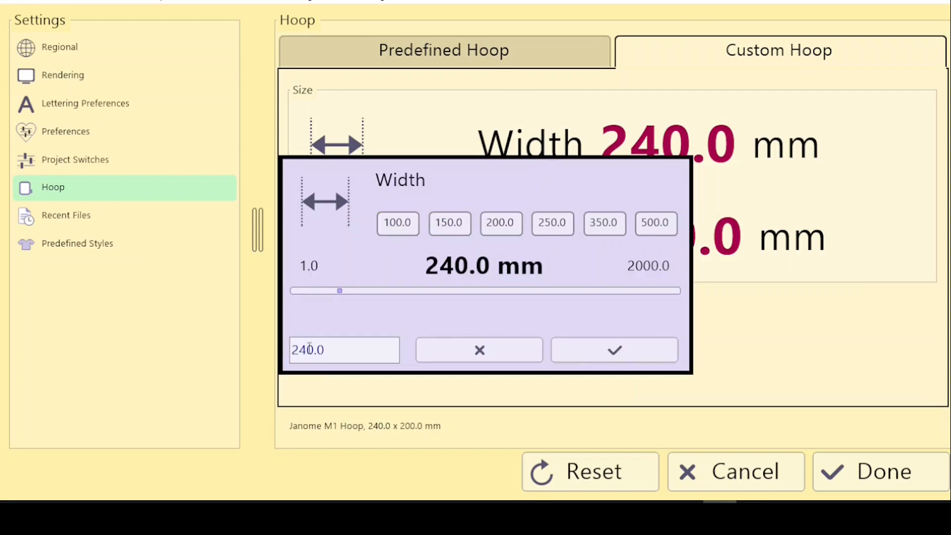
click(305, 359)
text(80)
click(615, 350)
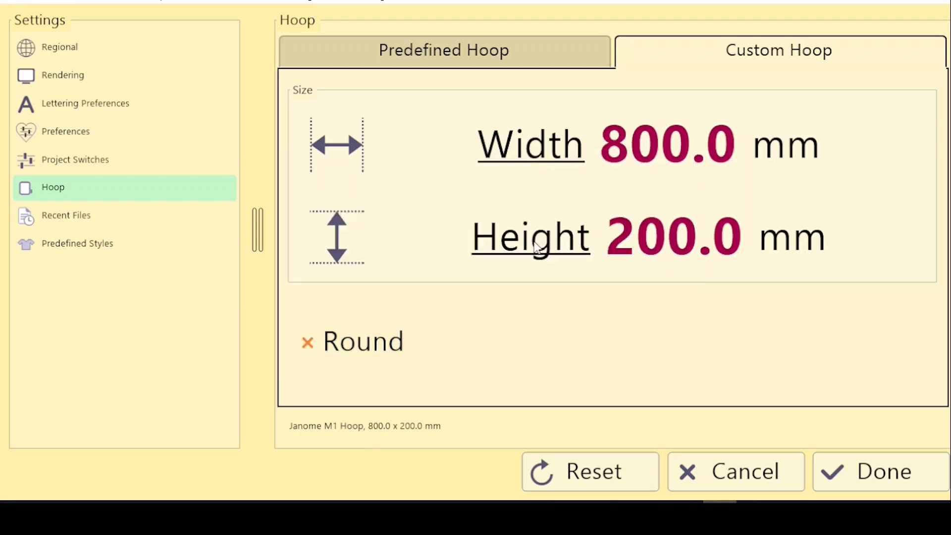
- Set the custom hoop's height to 800 mm and accept the settings
click(530, 250)
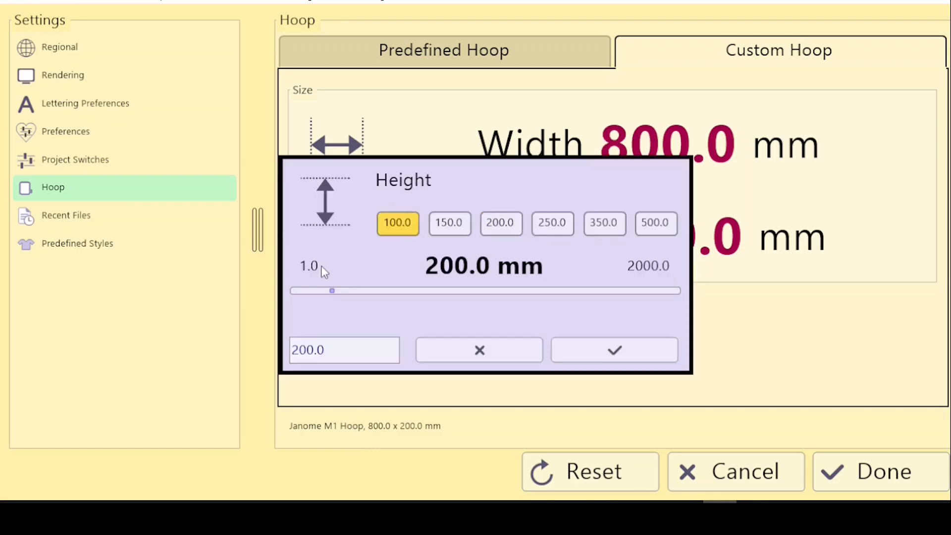
click(302, 350)
key(BackSpace)
text(8)
click(584, 351)
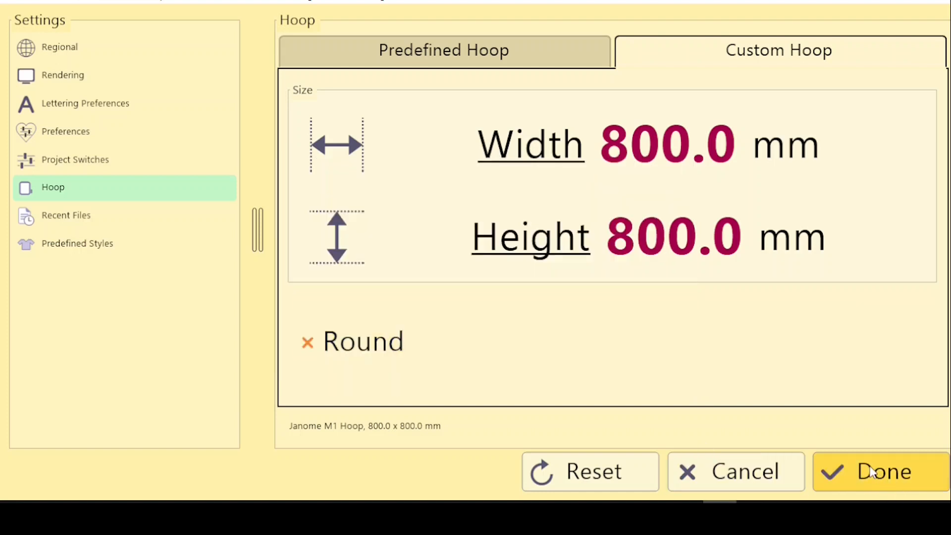
click(872, 471)
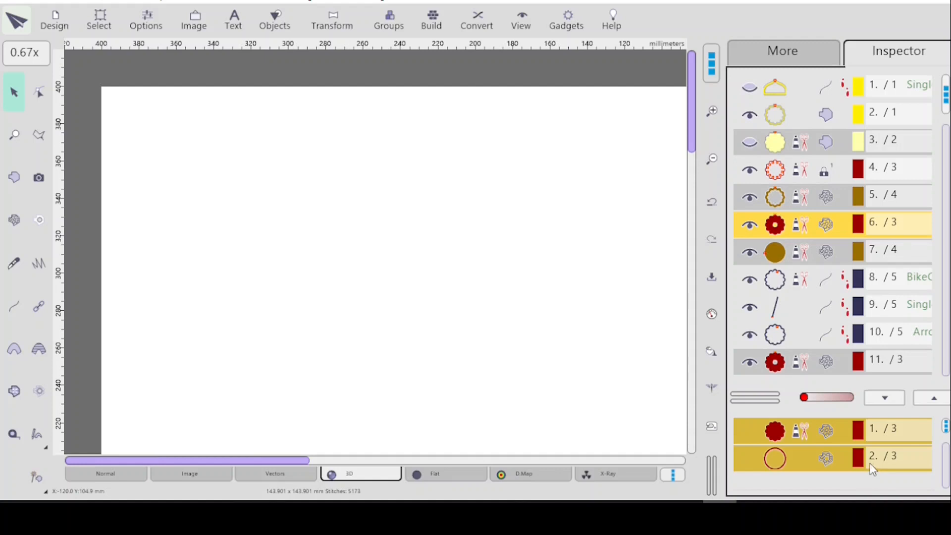
- Convert object 11, the duplicated red vine mesh, from mesh to fill
click(780, 143)
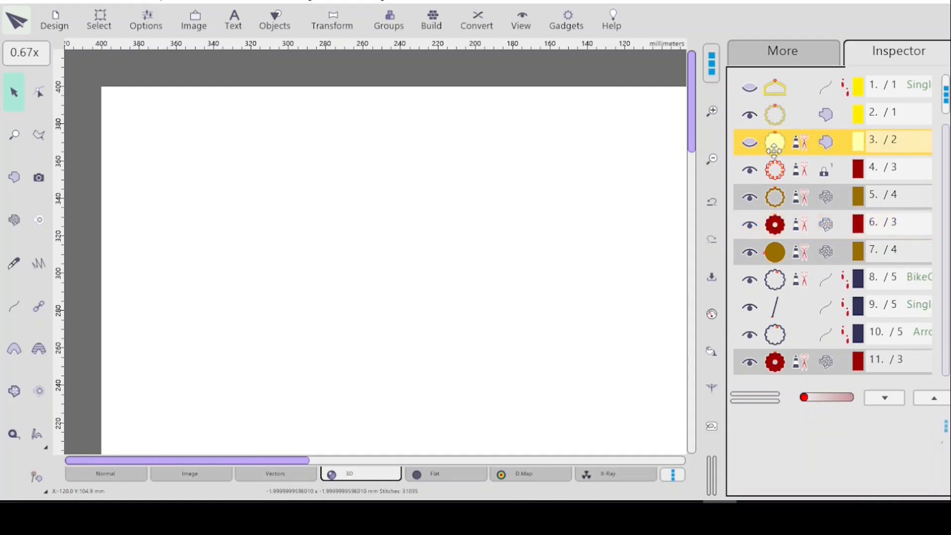
key(0)
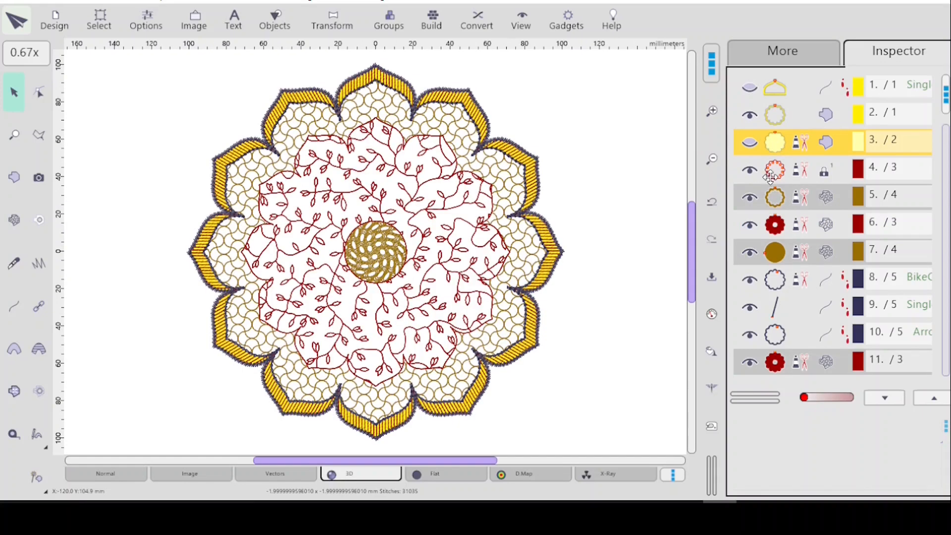
click(812, 362)
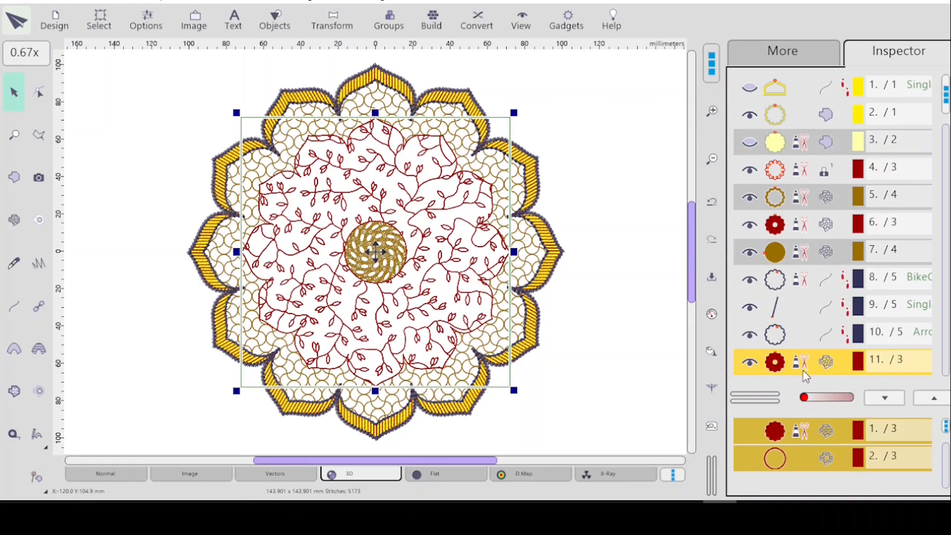
click(478, 20)
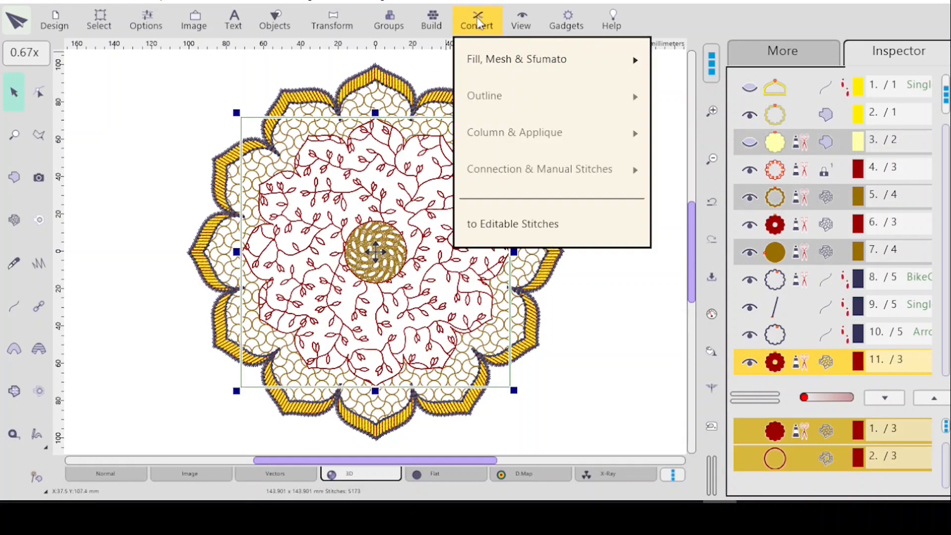
mouse_move(516, 56)
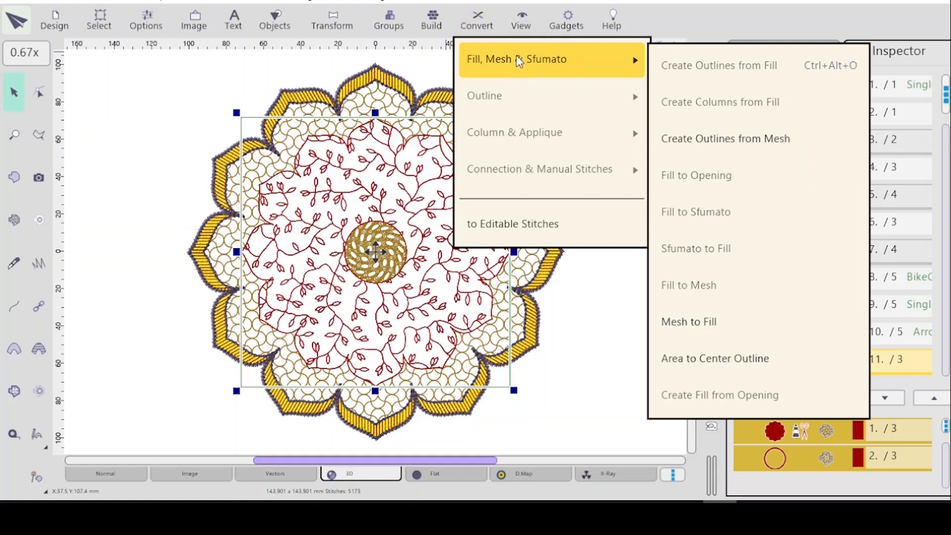
click(678, 330)
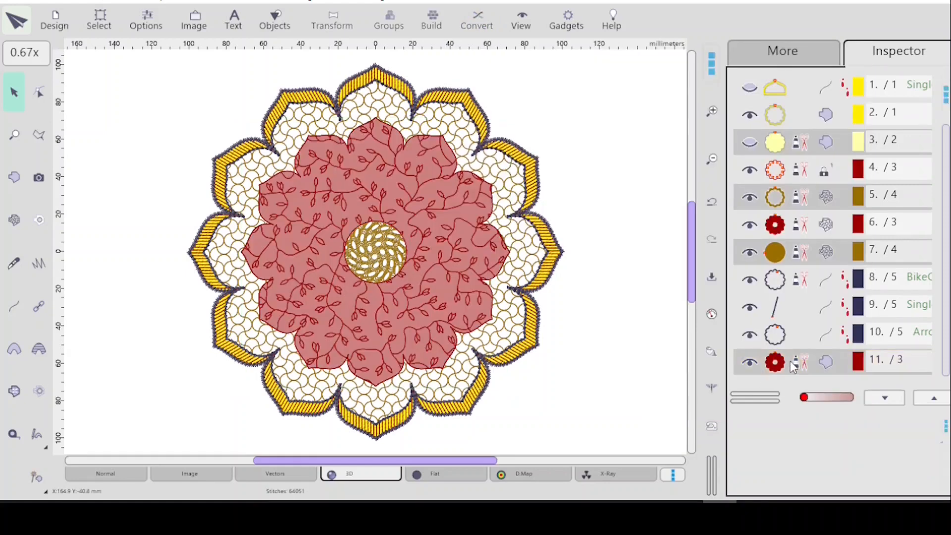
- Create outlines from the red fill, object 11, and delete the fill itself
click(793, 366)
click(479, 25)
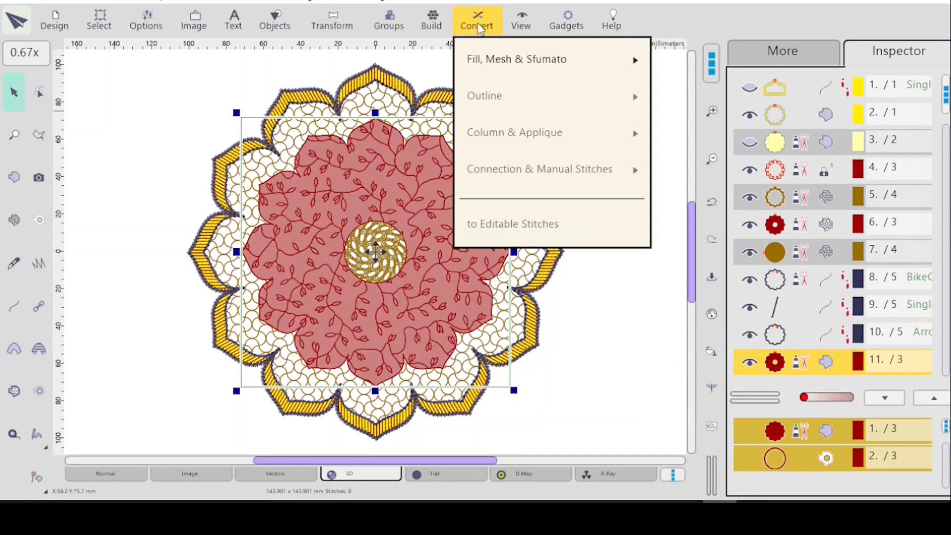
mouse_move(514, 61)
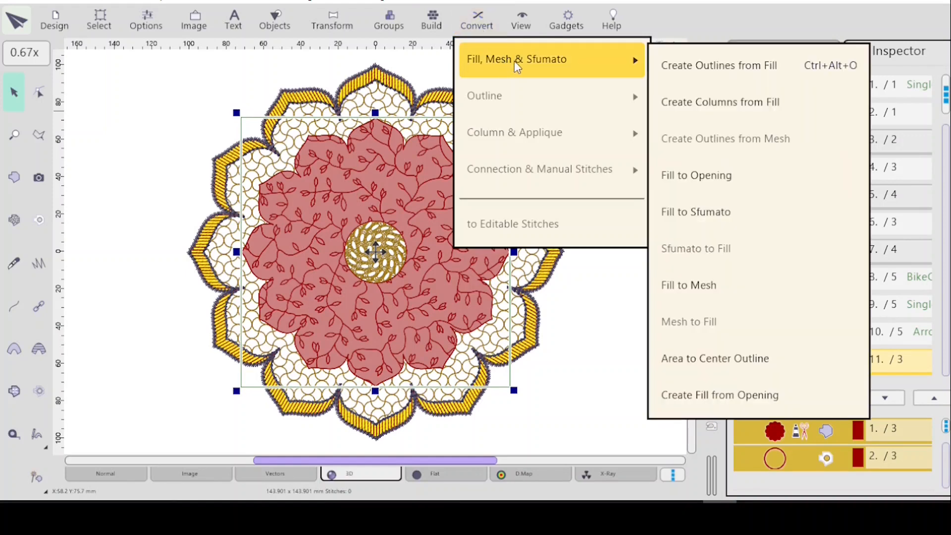
click(698, 65)
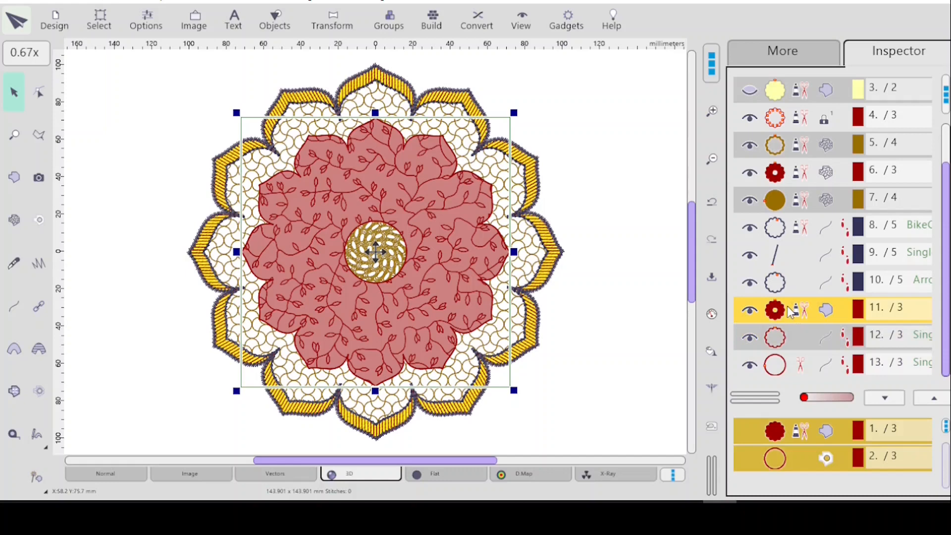
key(Delete)
- Give the red outlines, objects 11 and 12, parameters identical to object 10's ArrowHead6mm outline
click(813, 342)
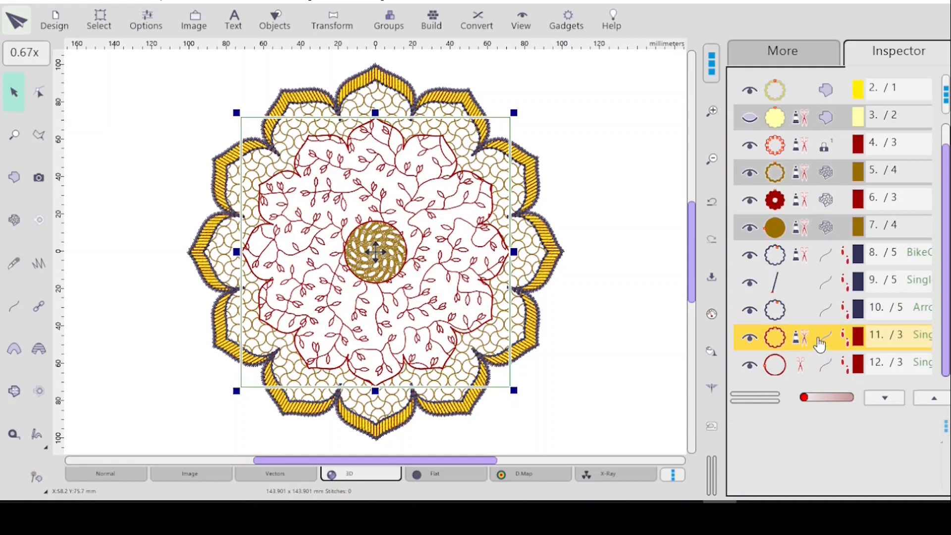
click(855, 308)
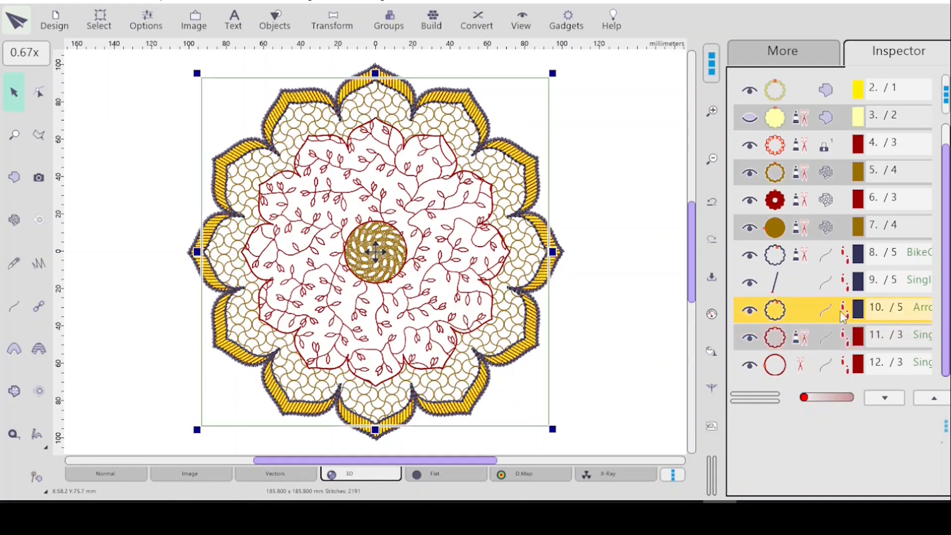
right_click(826, 341)
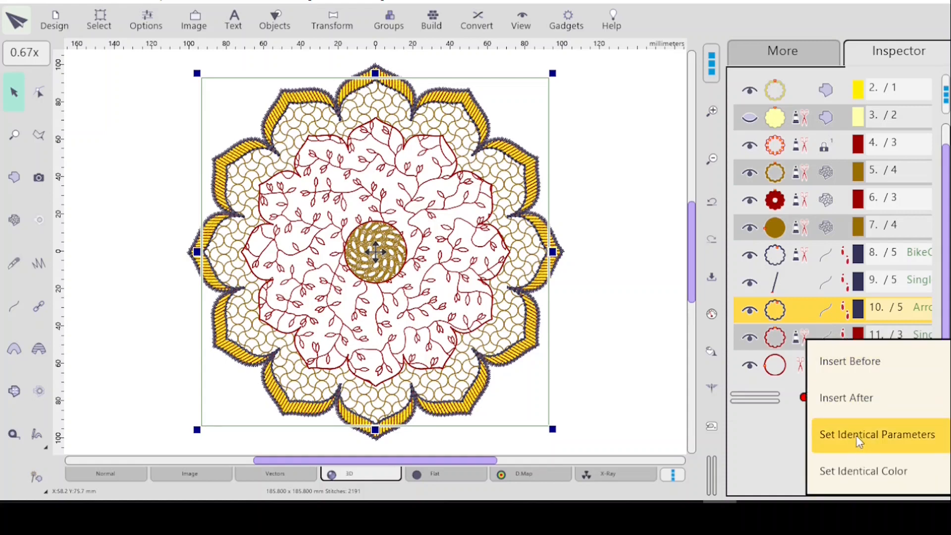
click(855, 448)
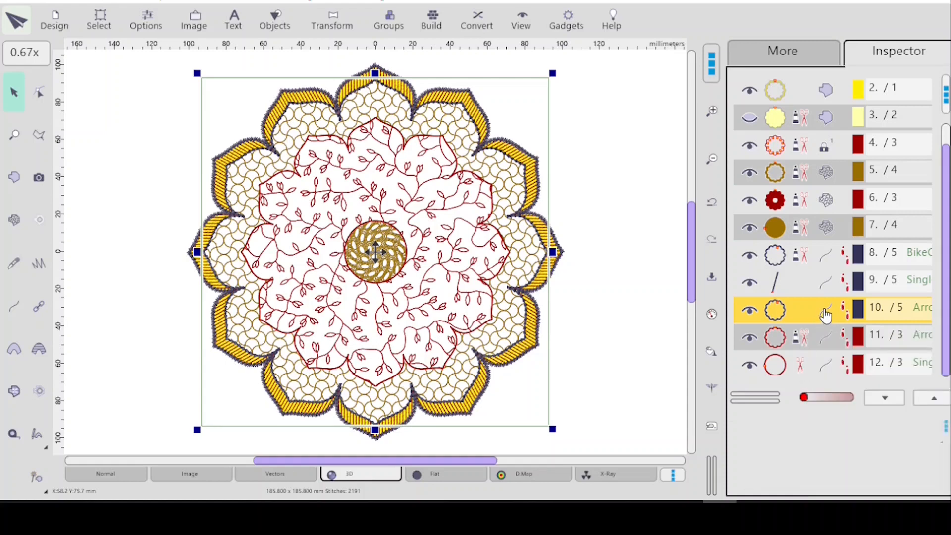
right_click(827, 366)
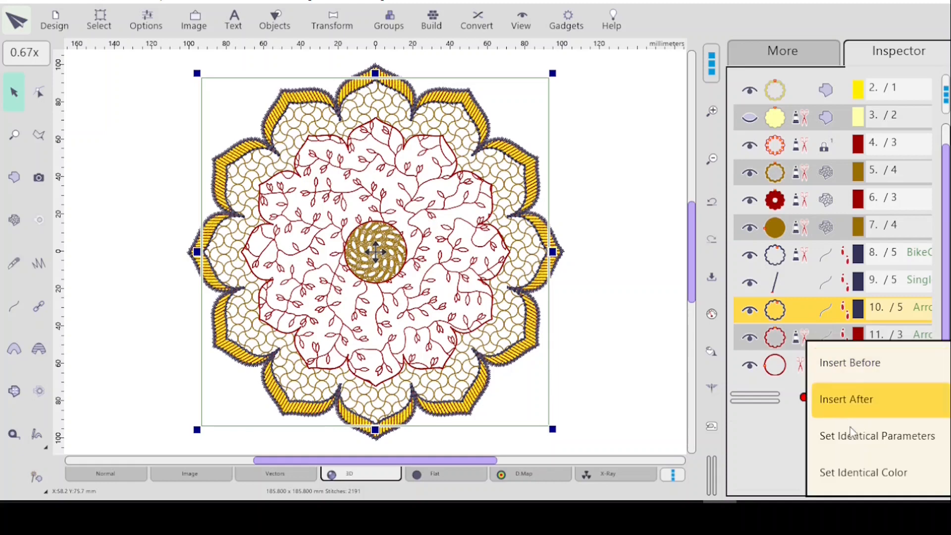
click(854, 438)
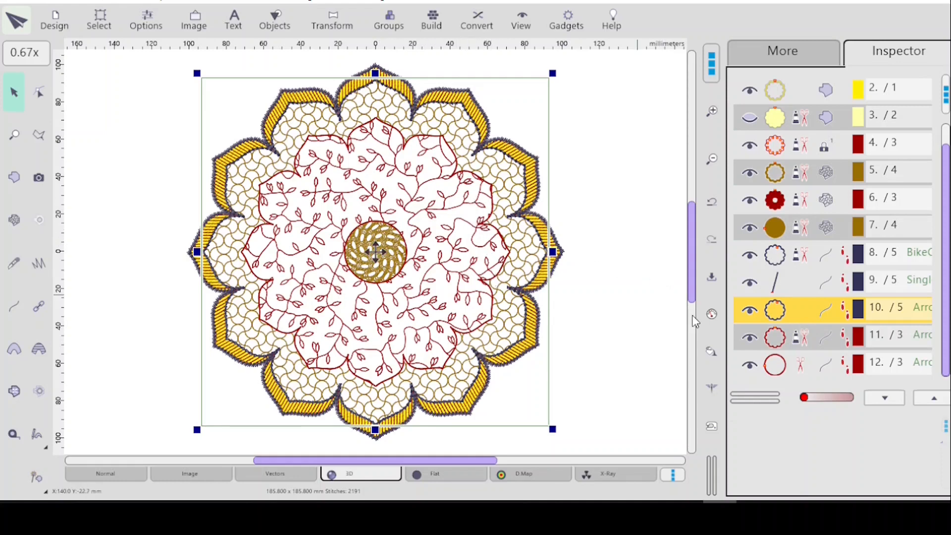
- Recolour the outlines around the red vine area, objects 11 and 12, to the dark navy of the border outlines
click(801, 364)
click(804, 339)
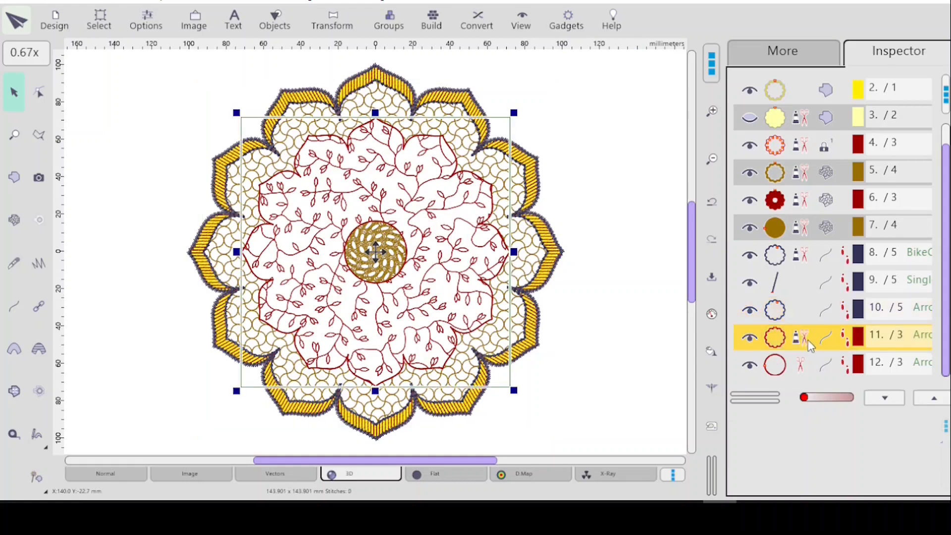
shift+click(803, 364)
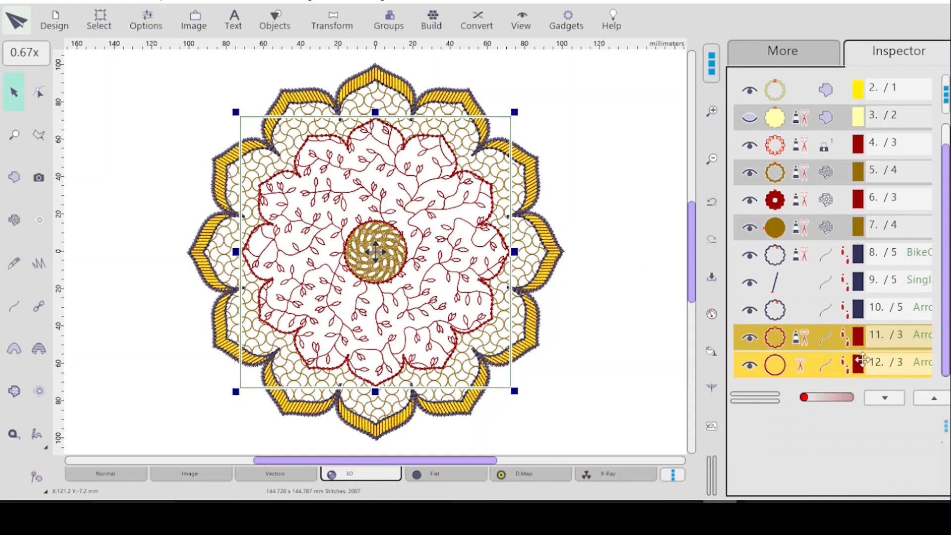
click(787, 54)
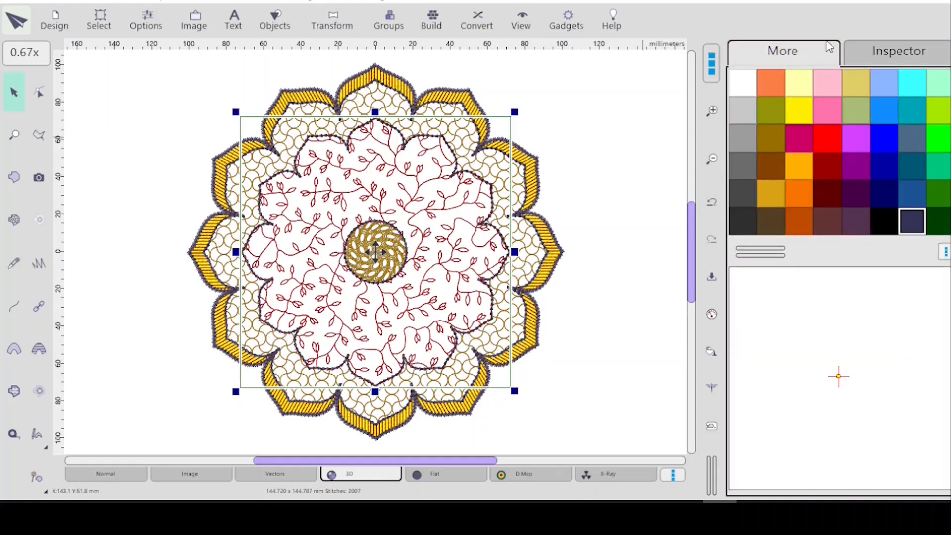
click(897, 51)
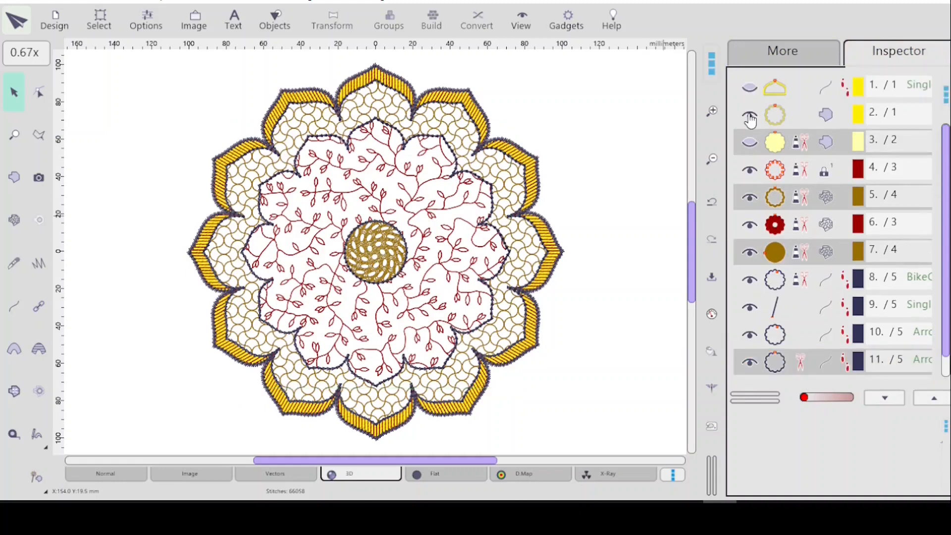
- Hide the yellow border ring fill, object 2, and show the pale yellow background fill, object 3
click(750, 116)
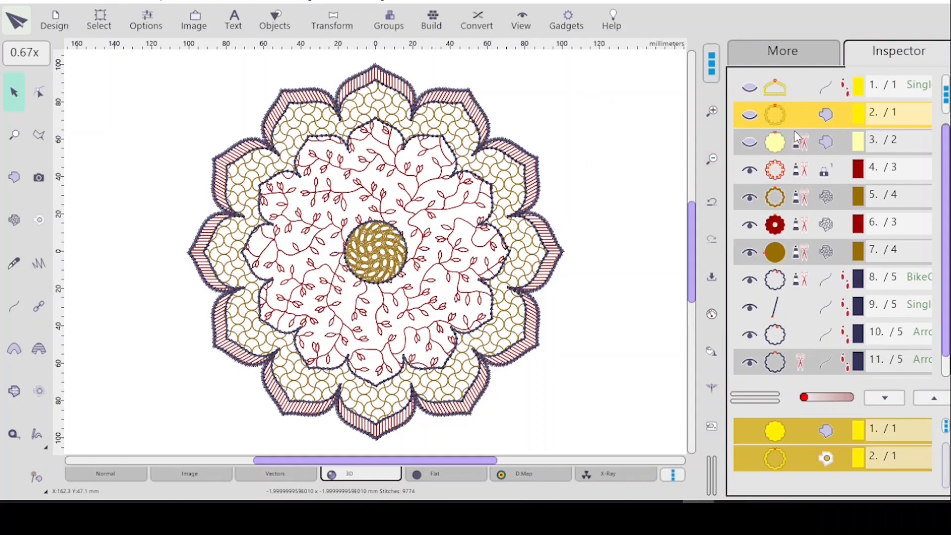
click(751, 147)
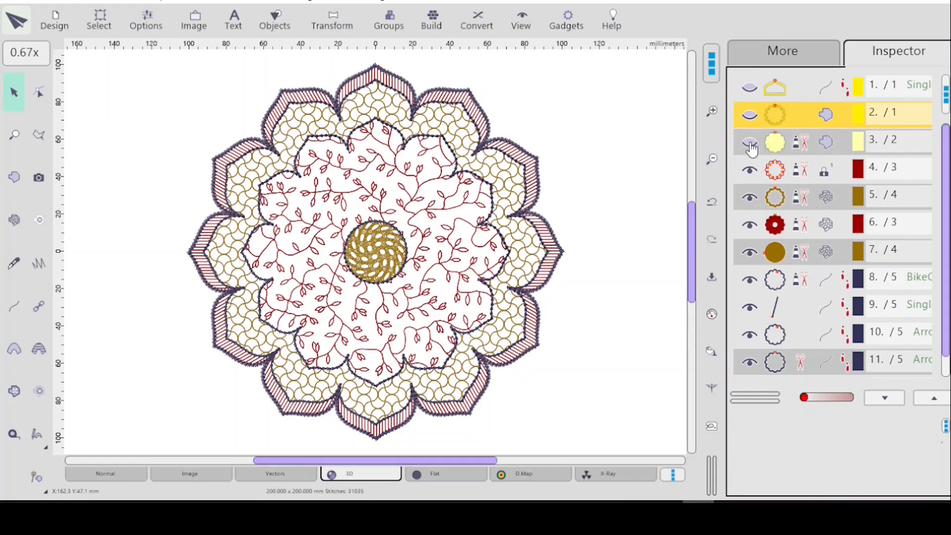
click(636, 213)
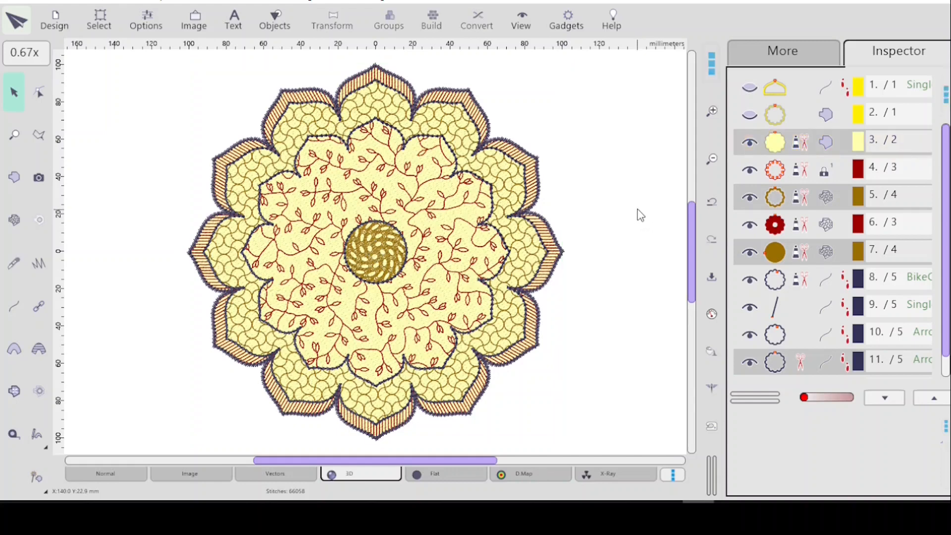
- Open the fill parameters of the pale yellow background, object 3, and browse the available fill patterns
click(811, 145)
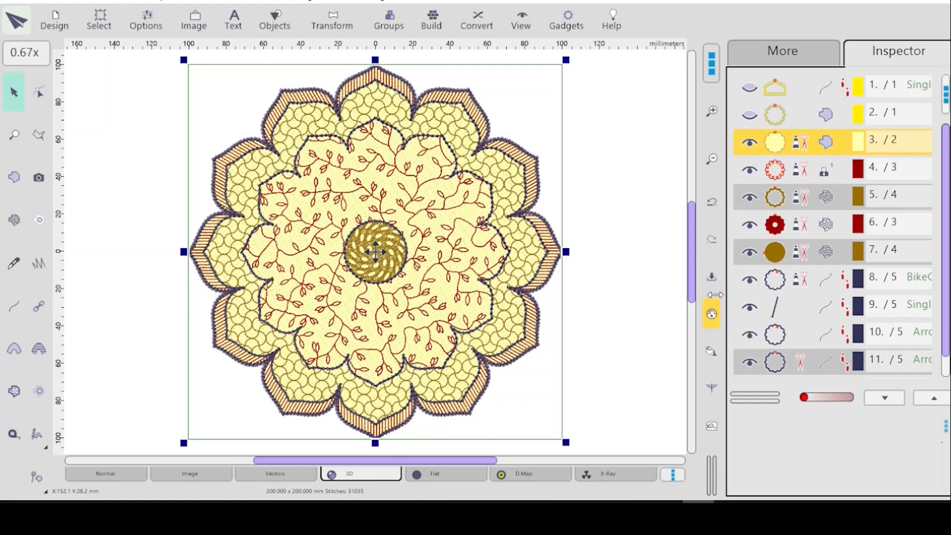
click(715, 296)
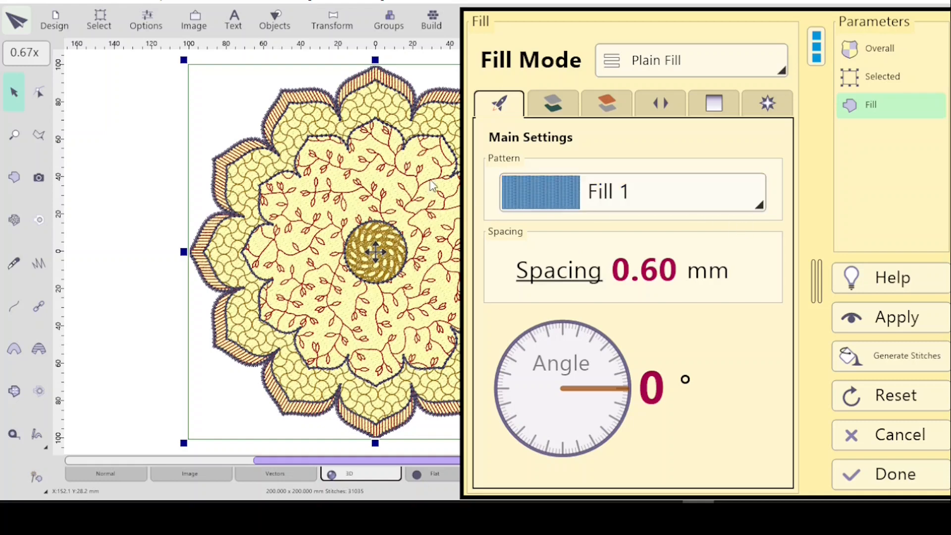
click(761, 208)
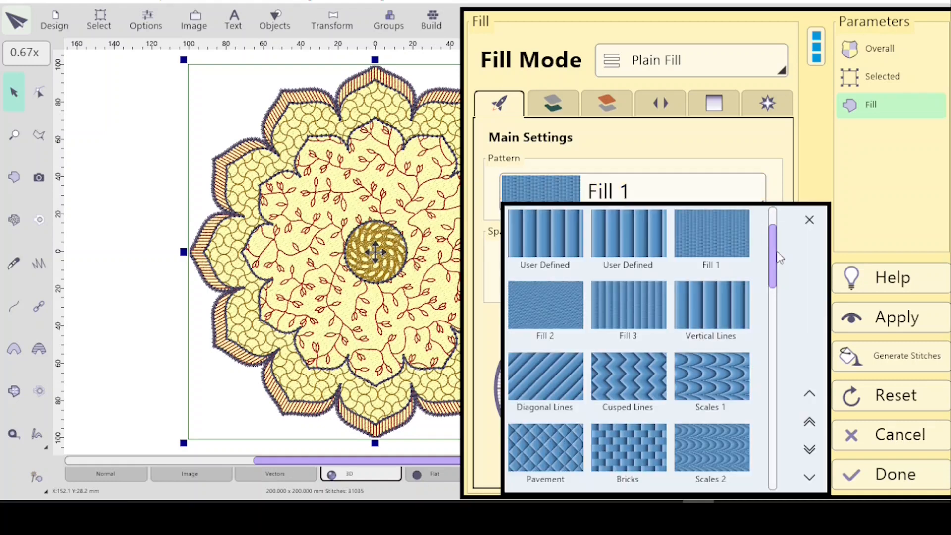
drag(774, 249, 756, 405)
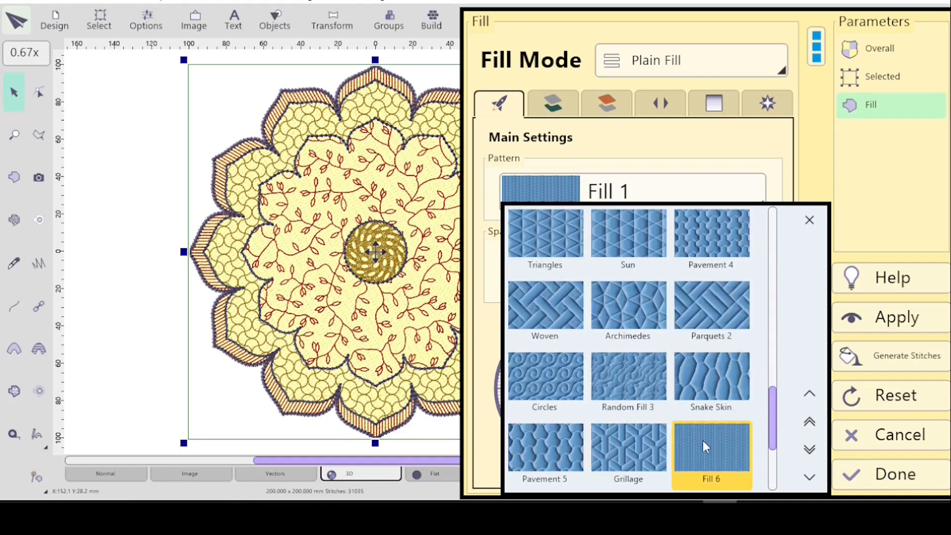
click(803, 149)
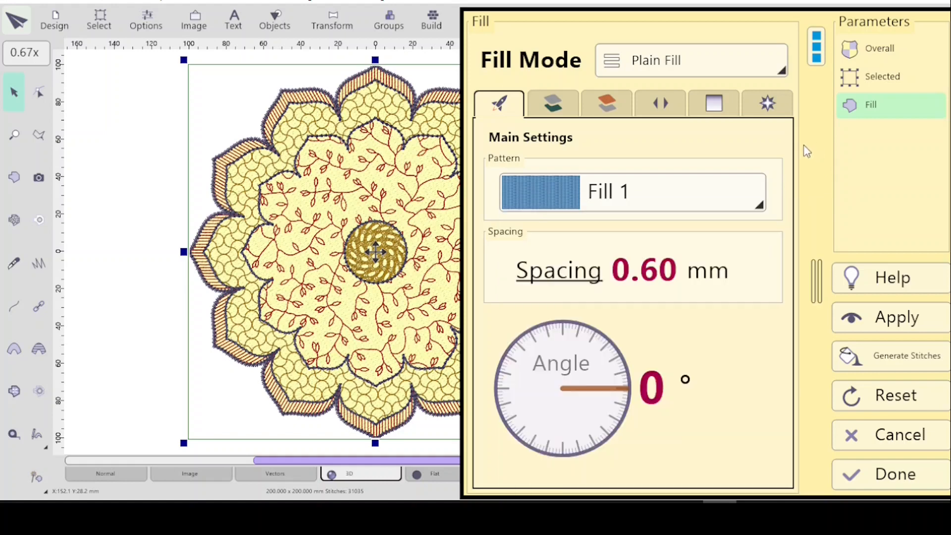
- Review the background fill's underlay, cover layer, sides, gradient and effect settings, including the stitch layout choices
click(551, 105)
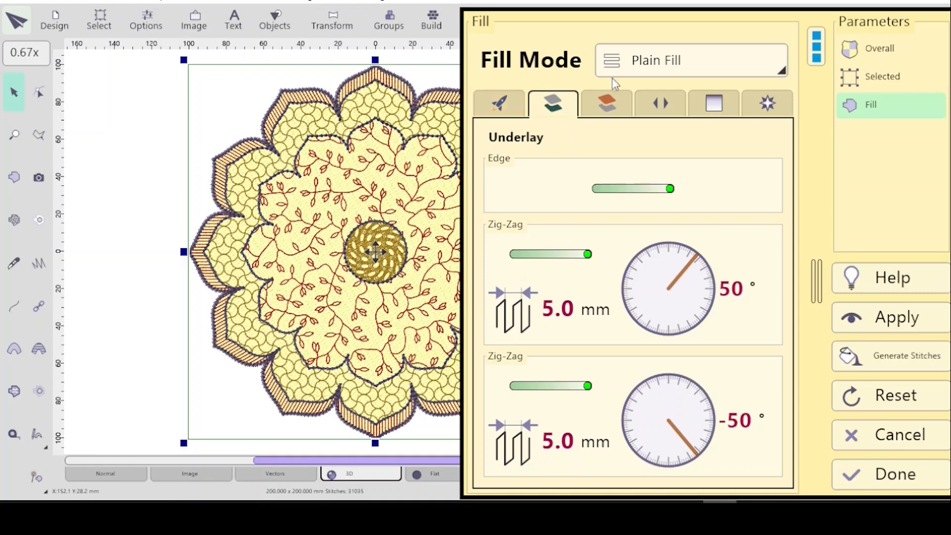
click(612, 110)
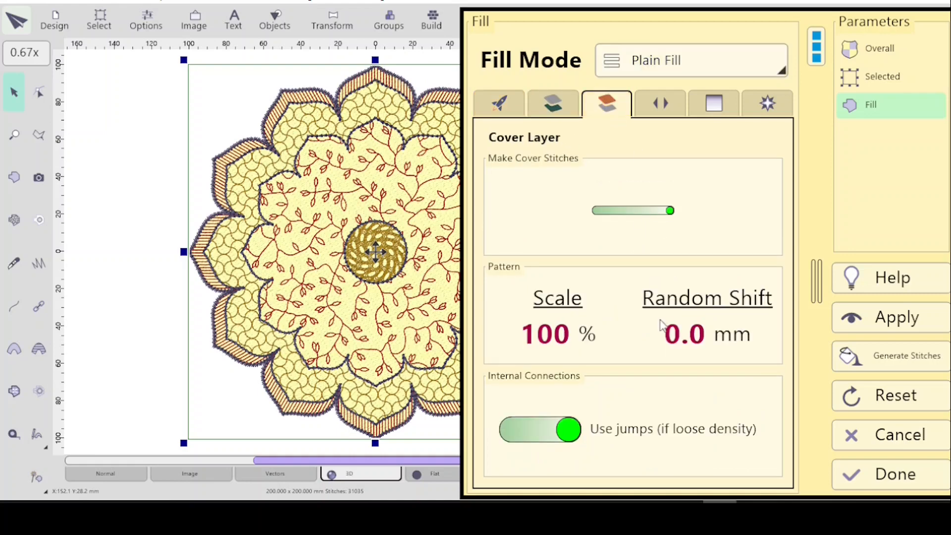
click(663, 106)
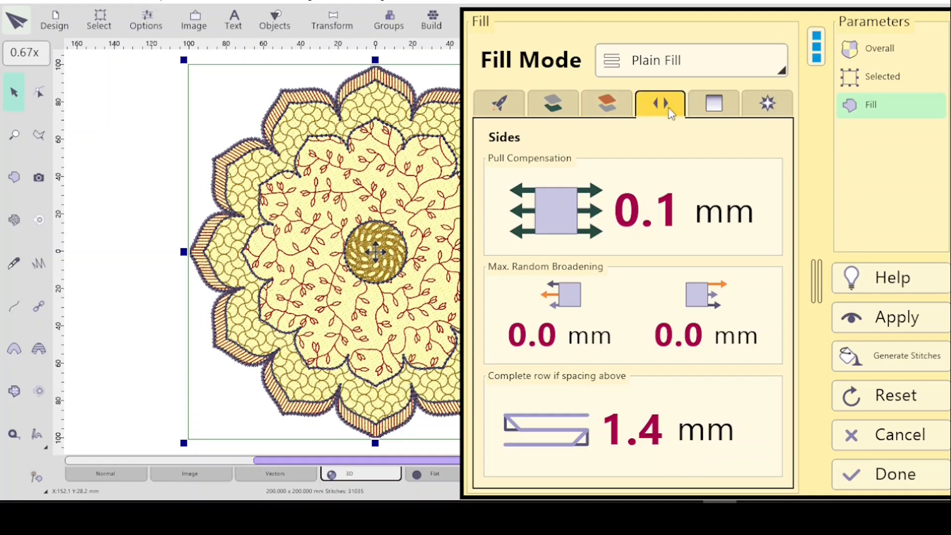
click(714, 110)
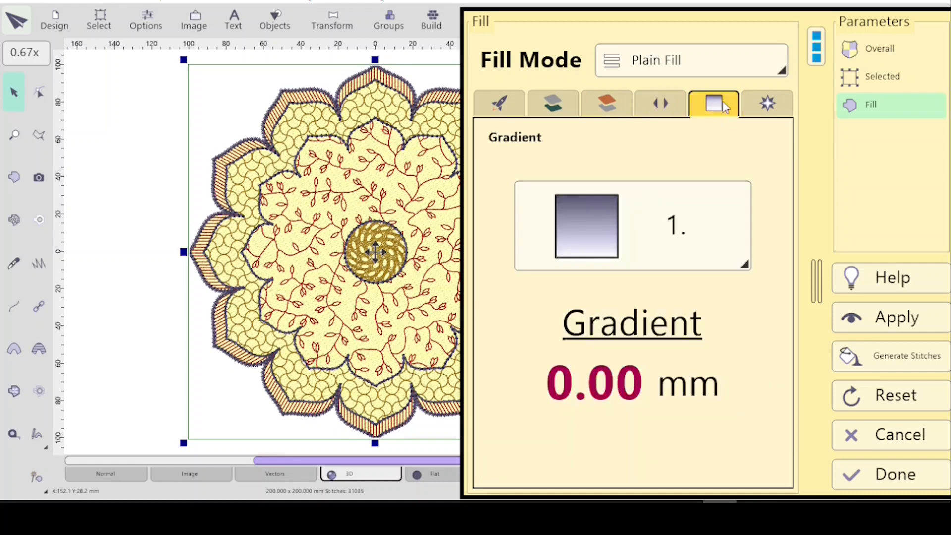
click(766, 101)
click(750, 207)
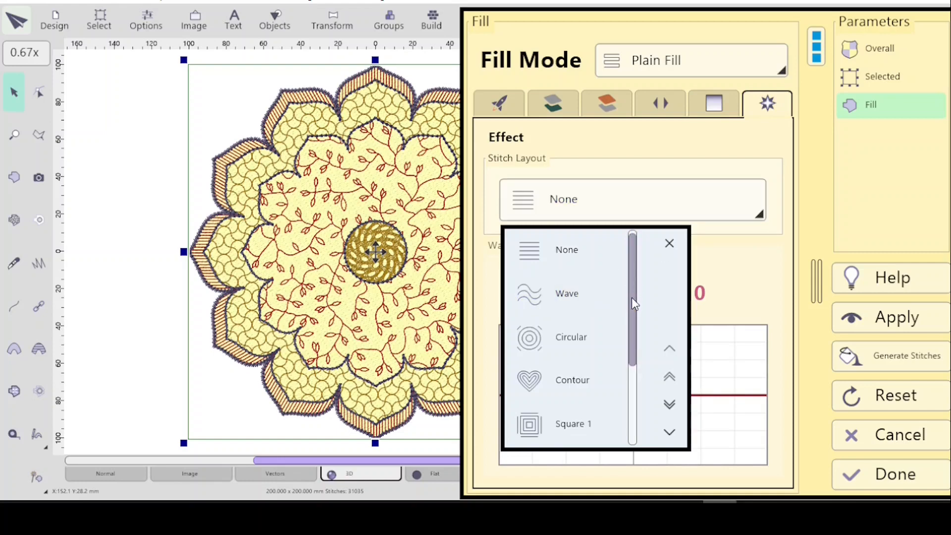
drag(633, 303, 630, 339)
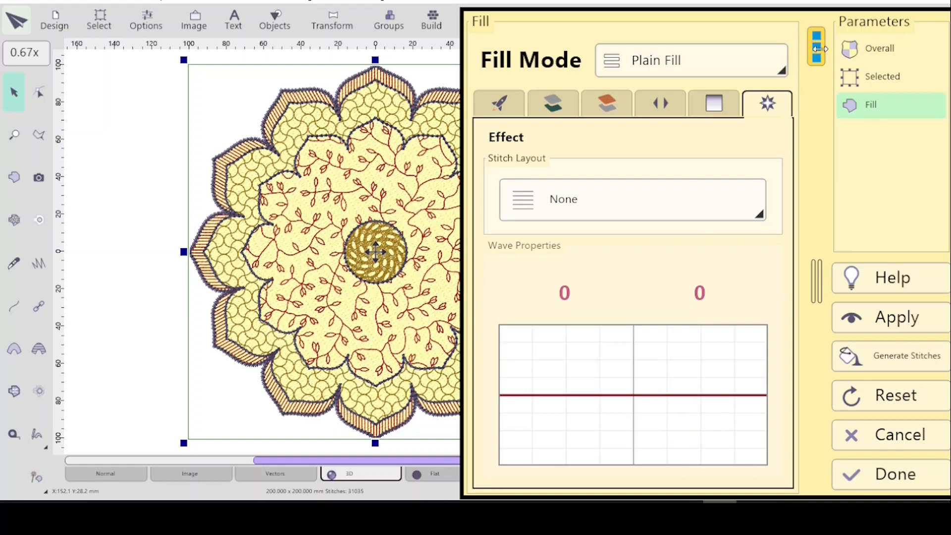
click(567, 103)
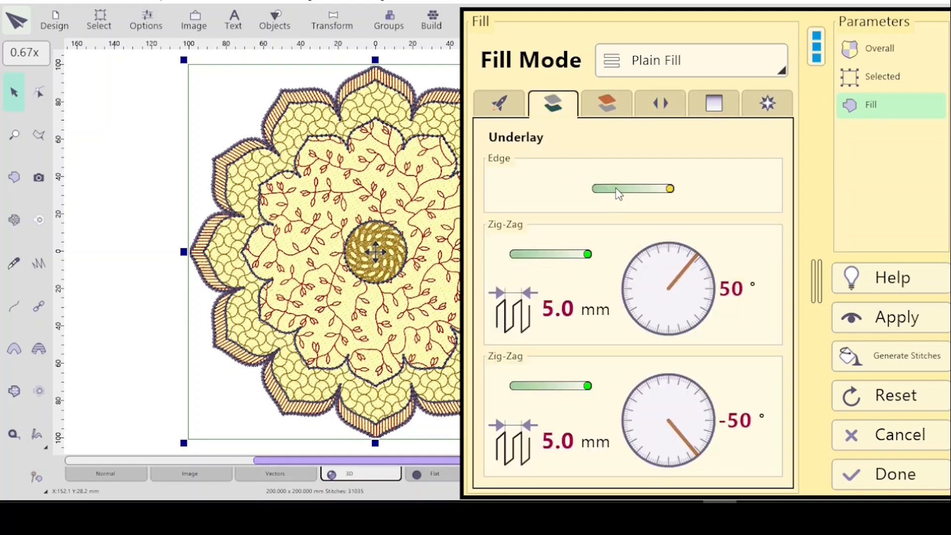
- In the overall design parameters, set the edge underlay offset for fills to 100 %
click(870, 48)
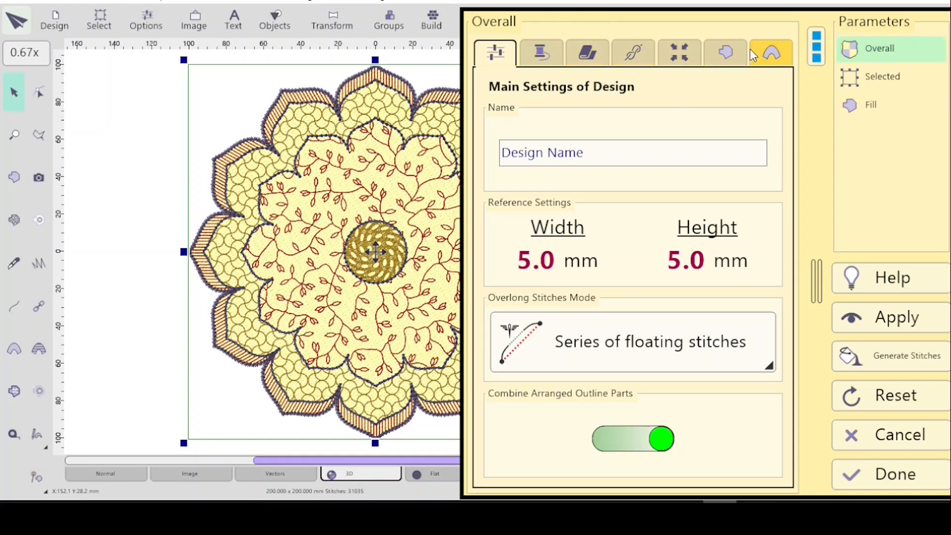
click(629, 55)
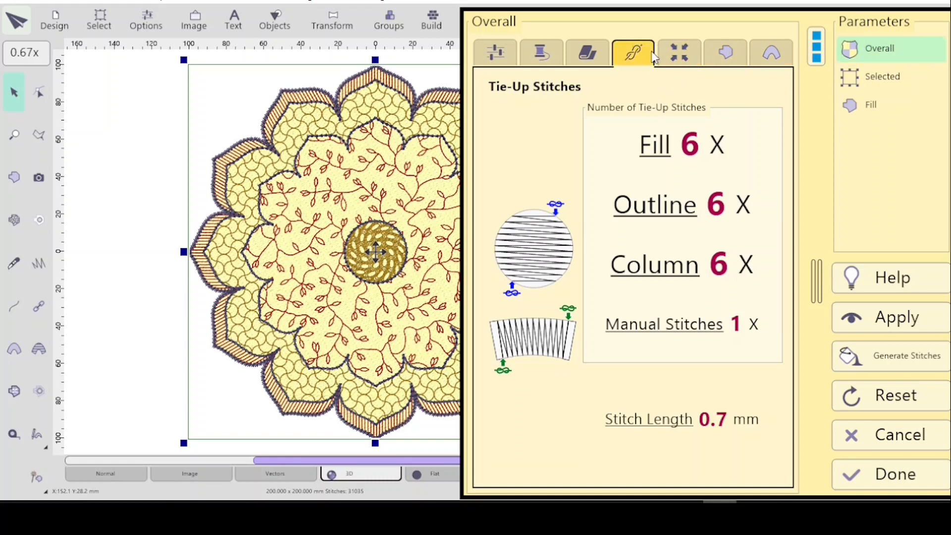
click(680, 54)
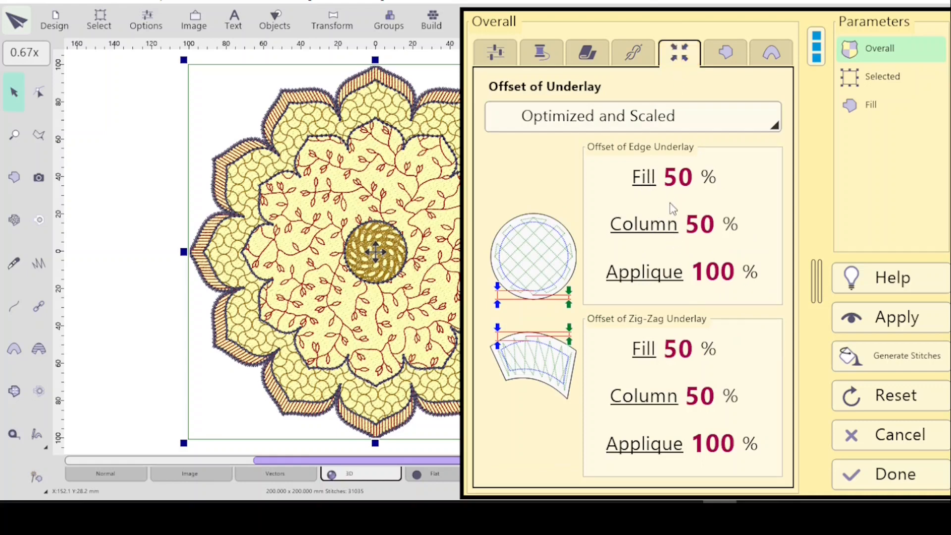
click(652, 180)
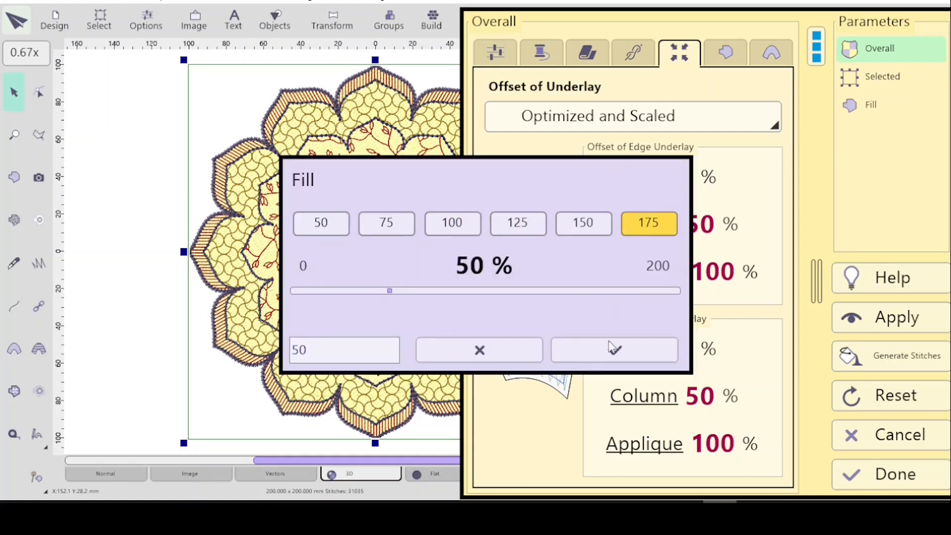
click(516, 351)
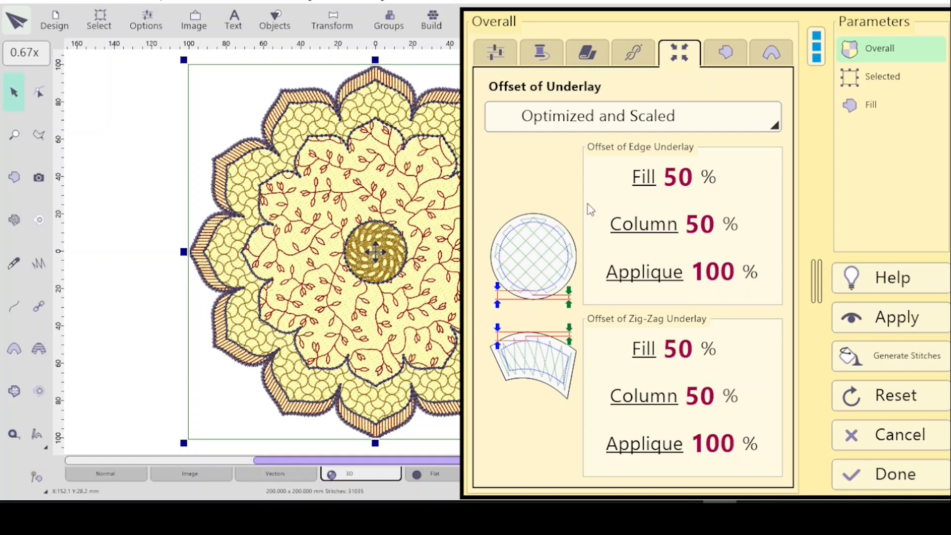
click(641, 180)
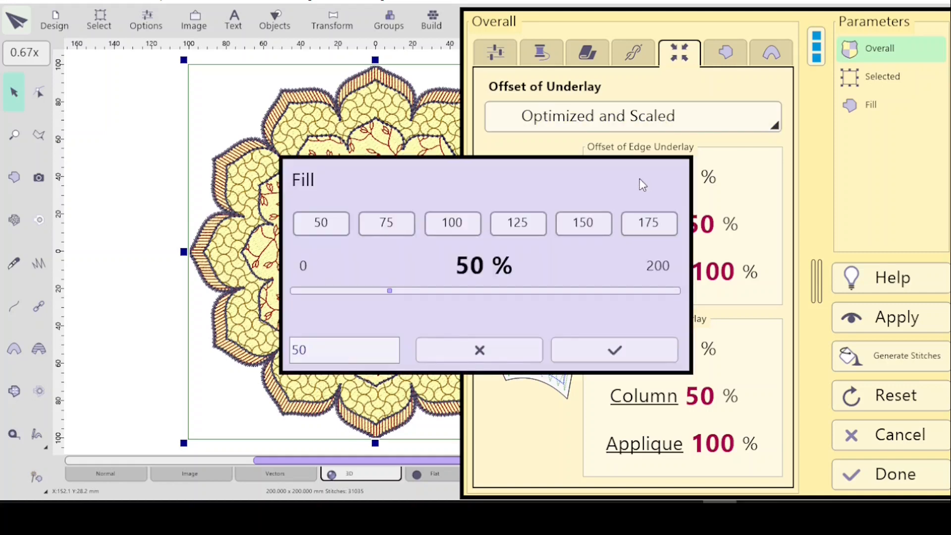
click(452, 222)
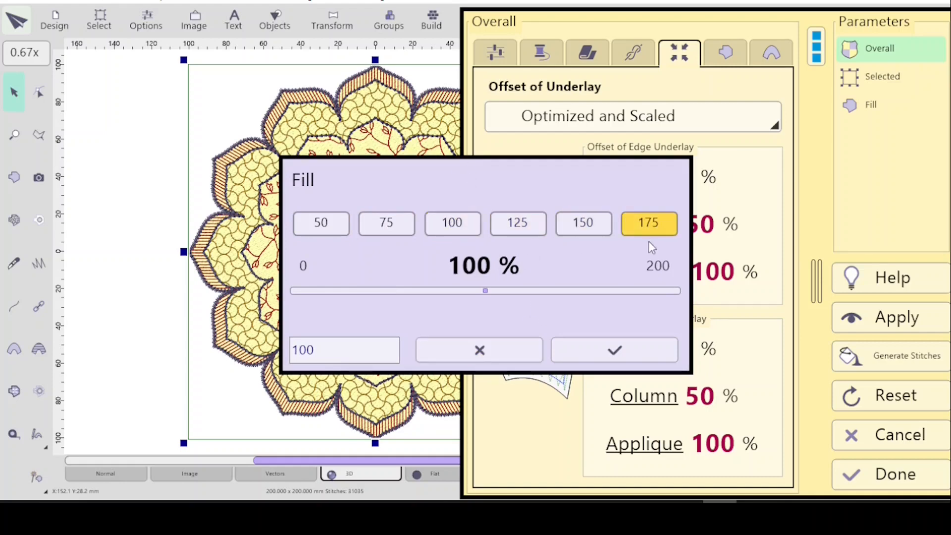
click(582, 355)
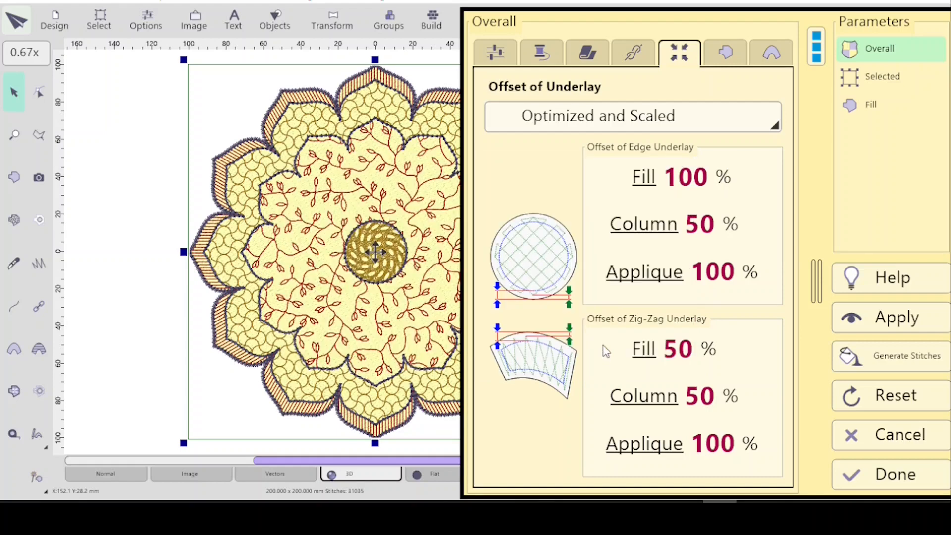
- Set the zig-zag underlay offset for fills to 100 %
click(650, 354)
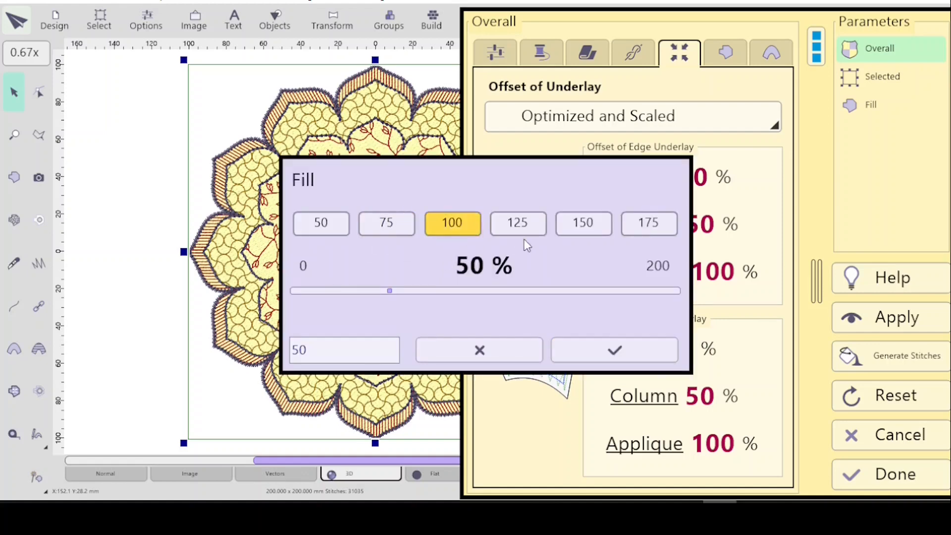
click(458, 222)
click(618, 352)
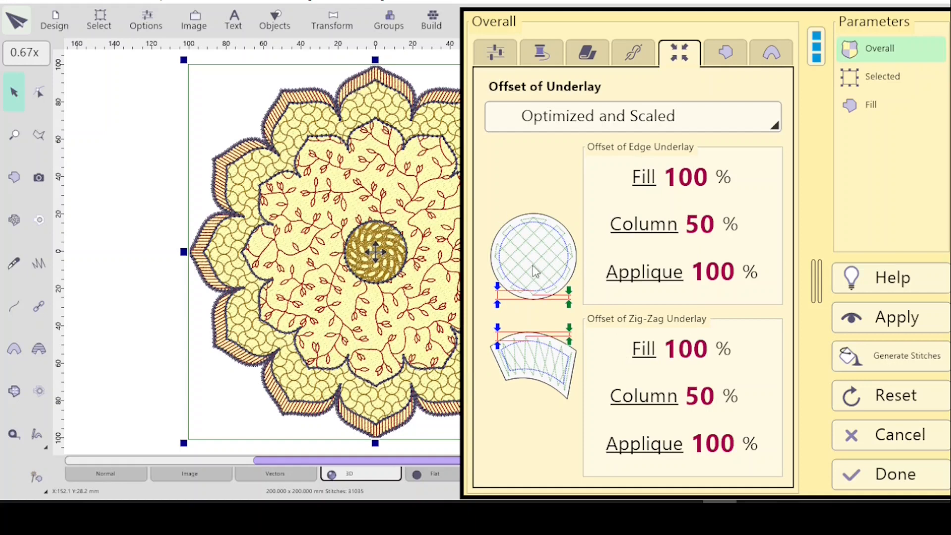
click(649, 179)
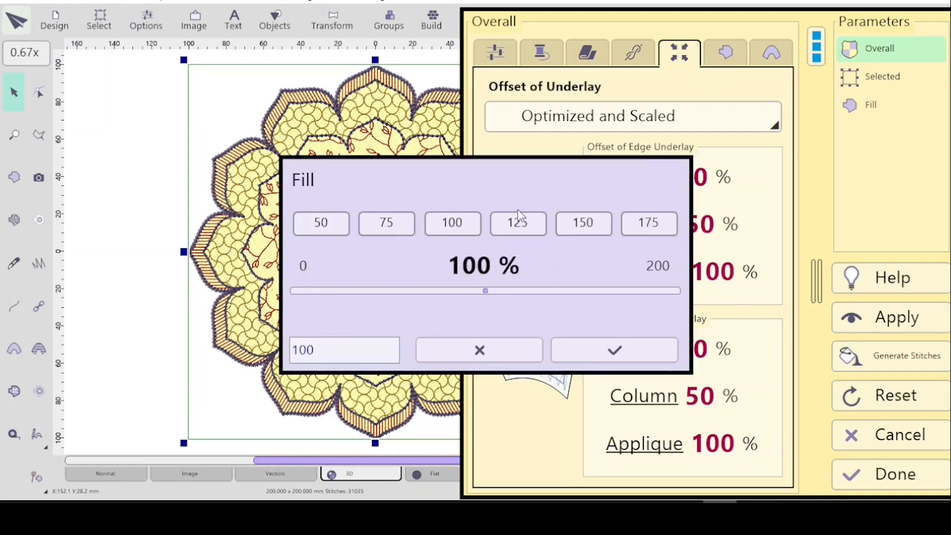
click(500, 348)
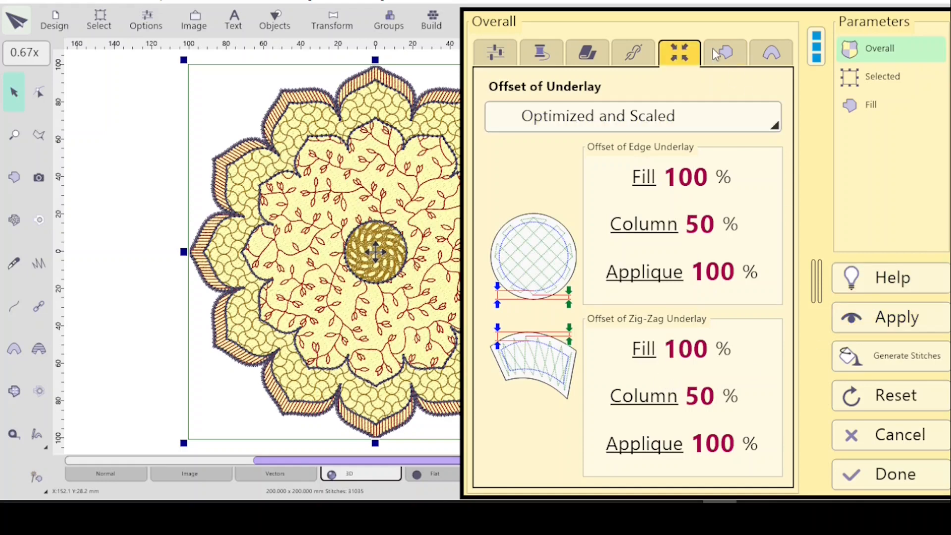
- Review the overall main settings, thread-related adjustments, fill underlay lengths, and column and applique underlay lengths
click(495, 56)
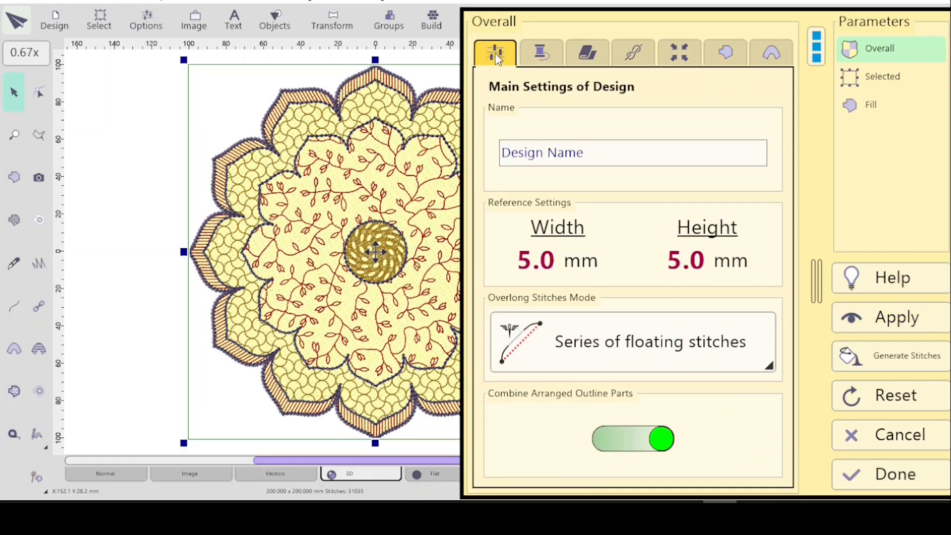
click(541, 56)
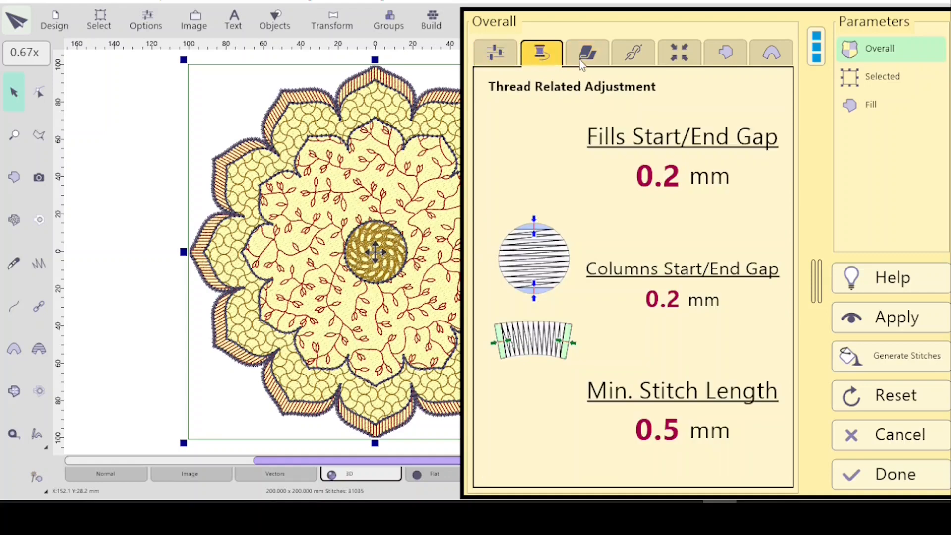
click(725, 59)
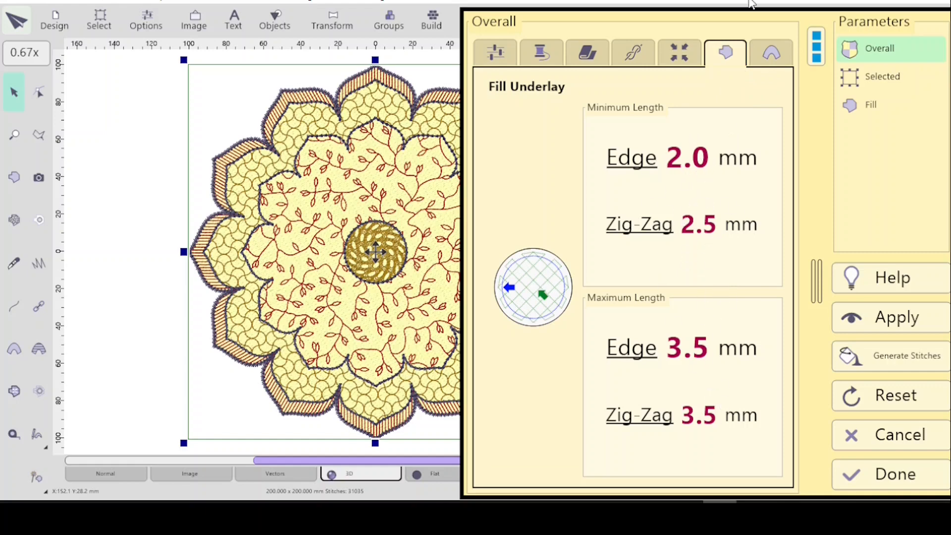
click(776, 59)
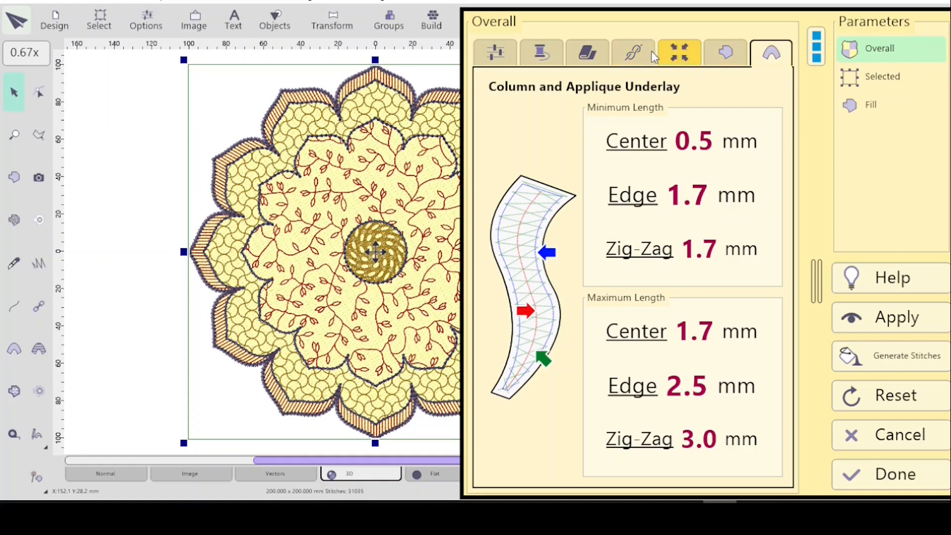
- Apply the overall underlay offsets to the design, check the fill's main settings, and close the parameters
click(638, 50)
click(676, 56)
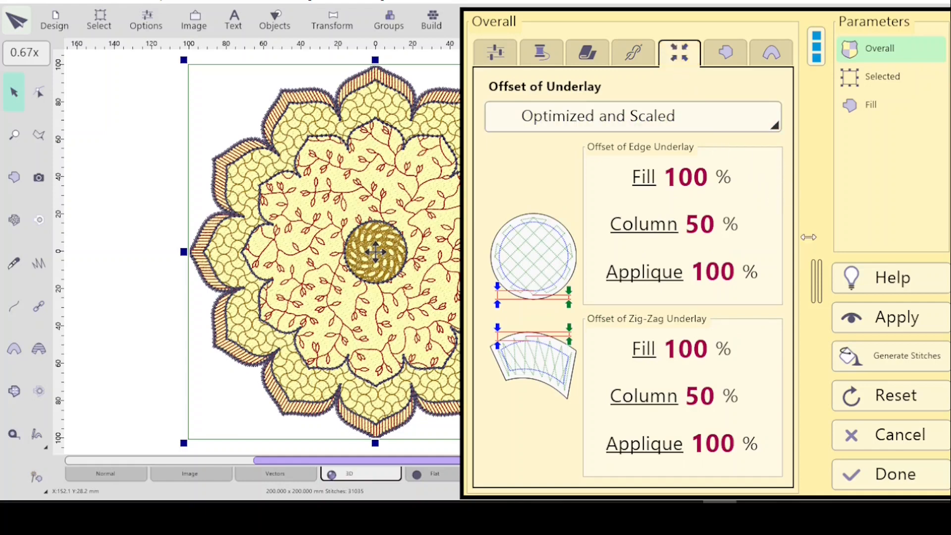
click(819, 49)
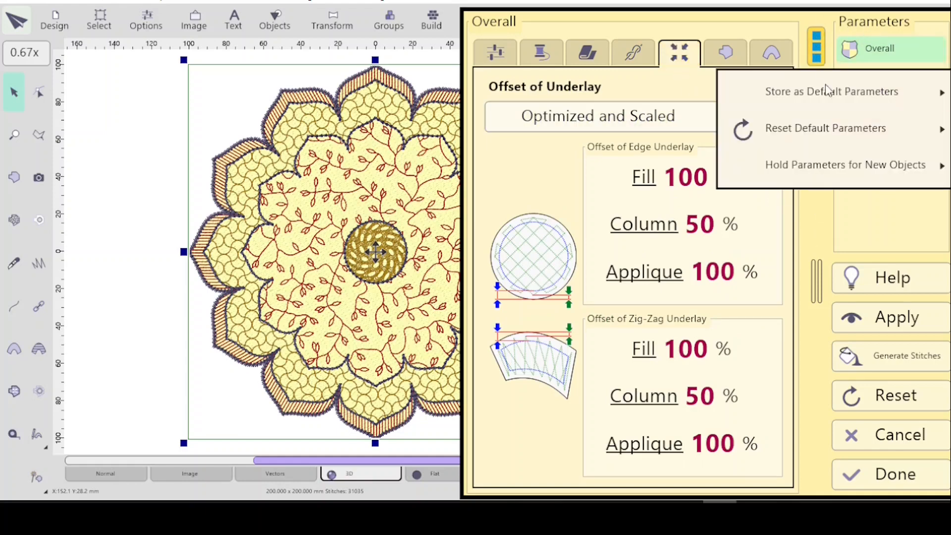
click(820, 223)
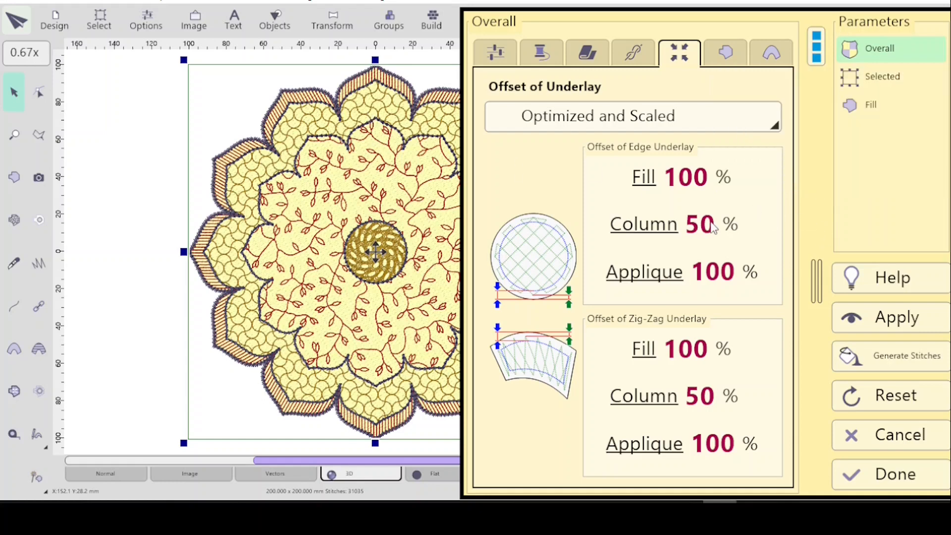
click(889, 326)
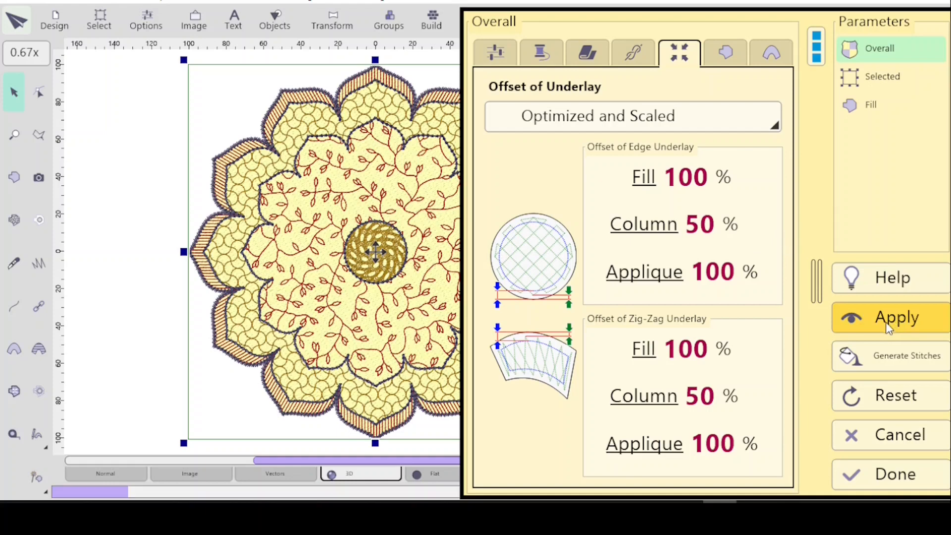
click(871, 105)
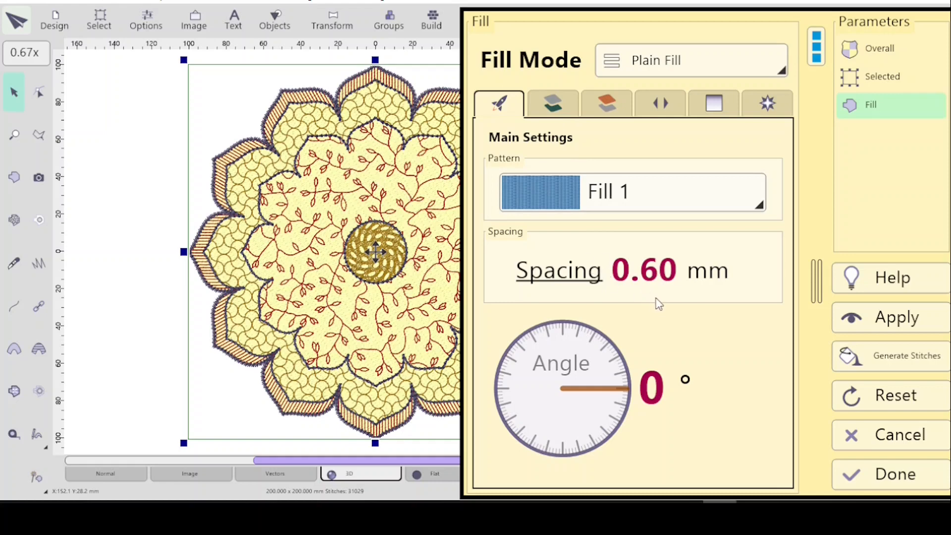
click(881, 472)
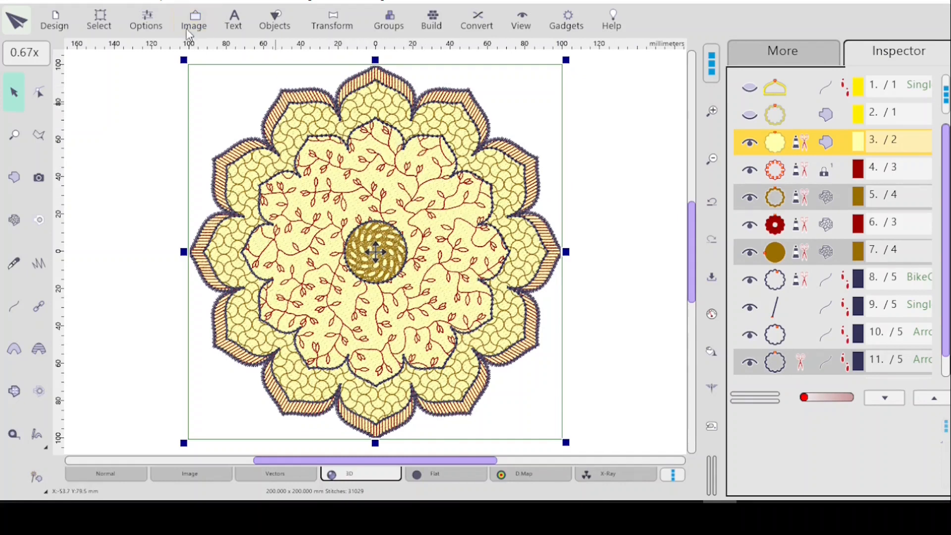
- Enable fabric display for the 3D mode in the rendering settings, keeping the black fabric colour
click(140, 19)
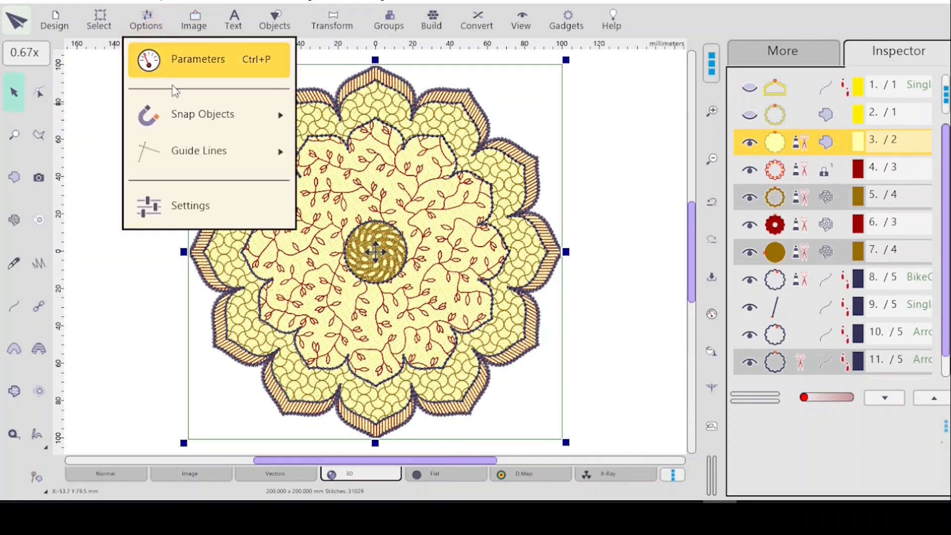
click(175, 206)
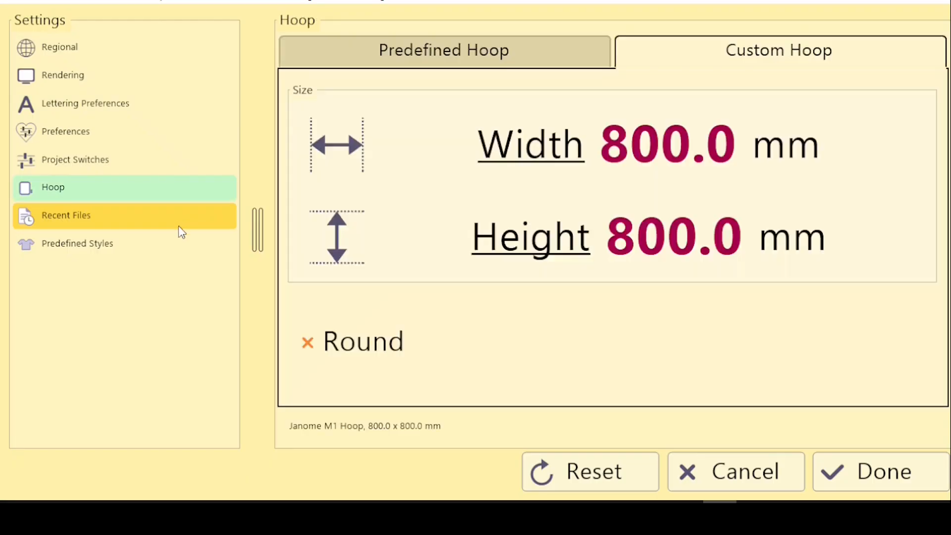
click(81, 82)
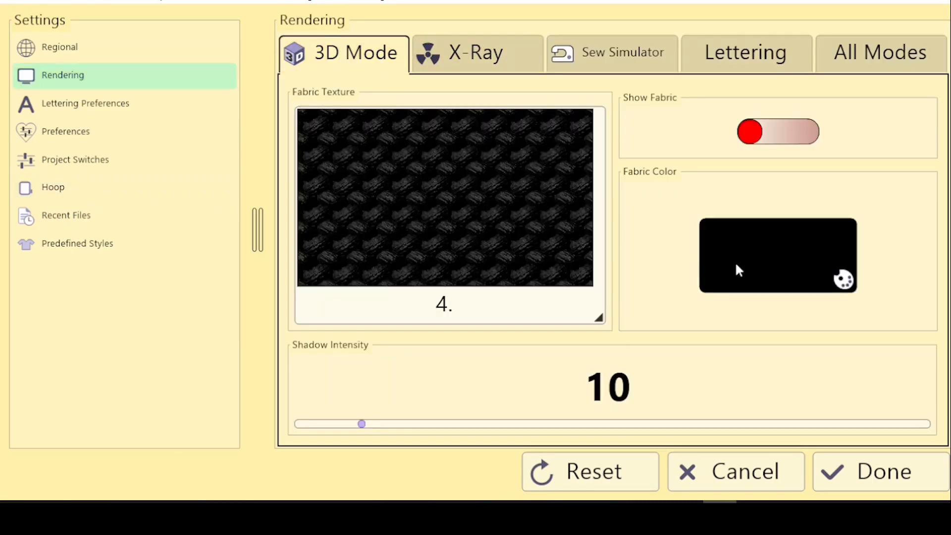
click(794, 265)
click(682, 479)
click(808, 135)
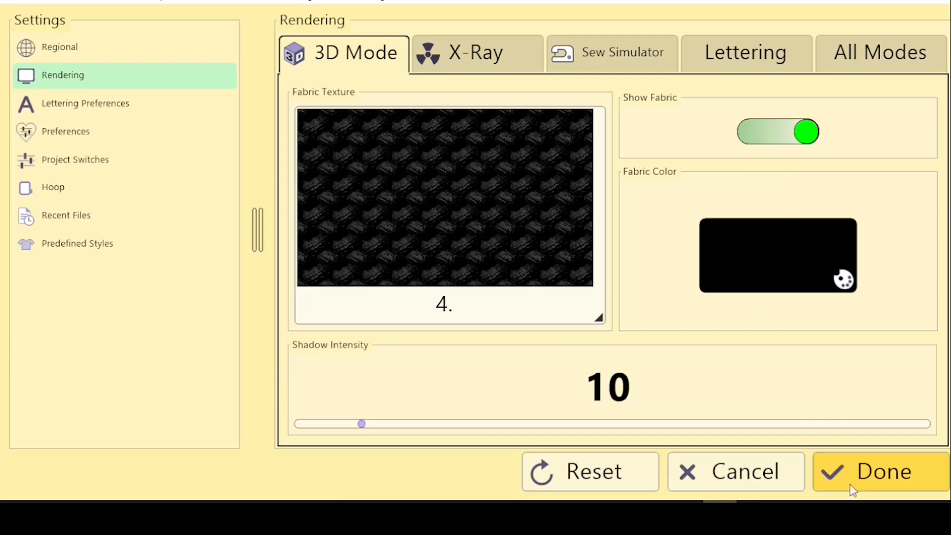
click(862, 475)
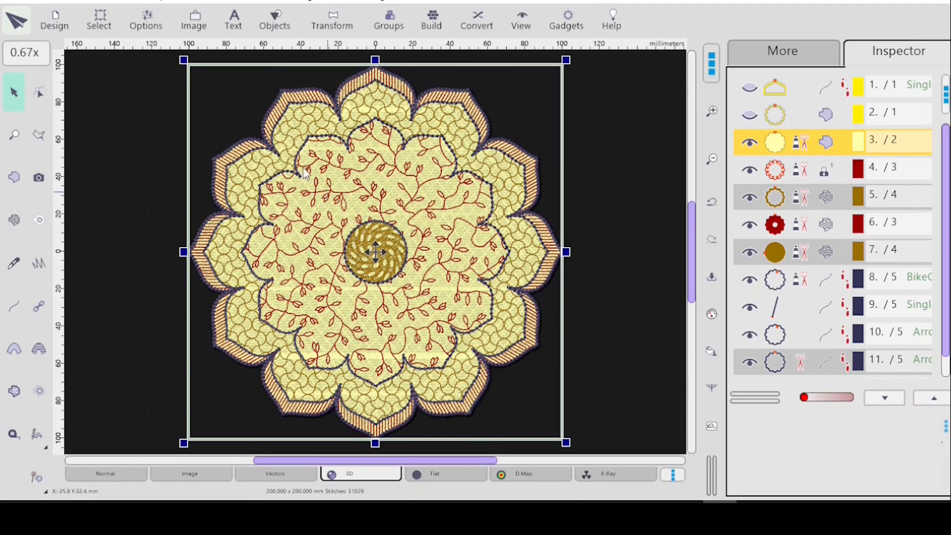
- Examine the stitches of the centre and the upper petals up close in the 3D view
click(14, 135)
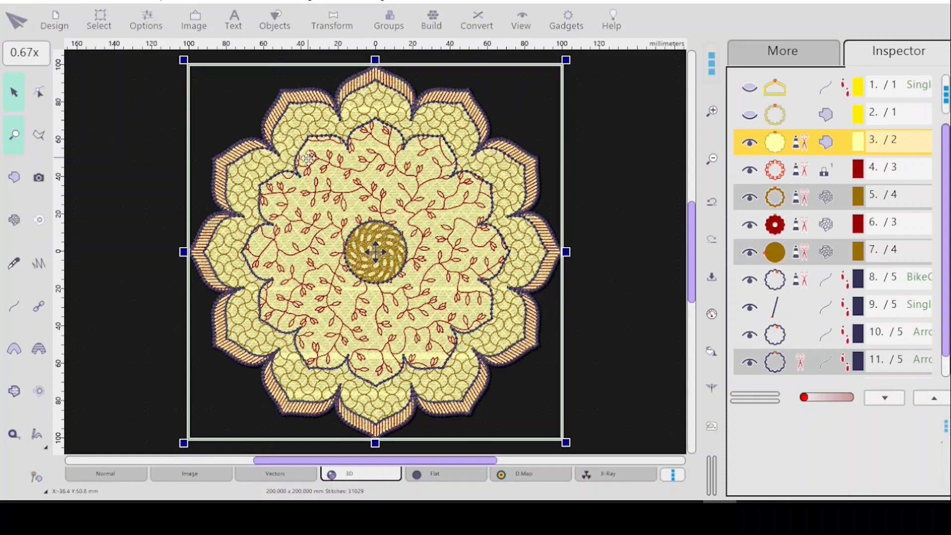
drag(314, 162, 505, 276)
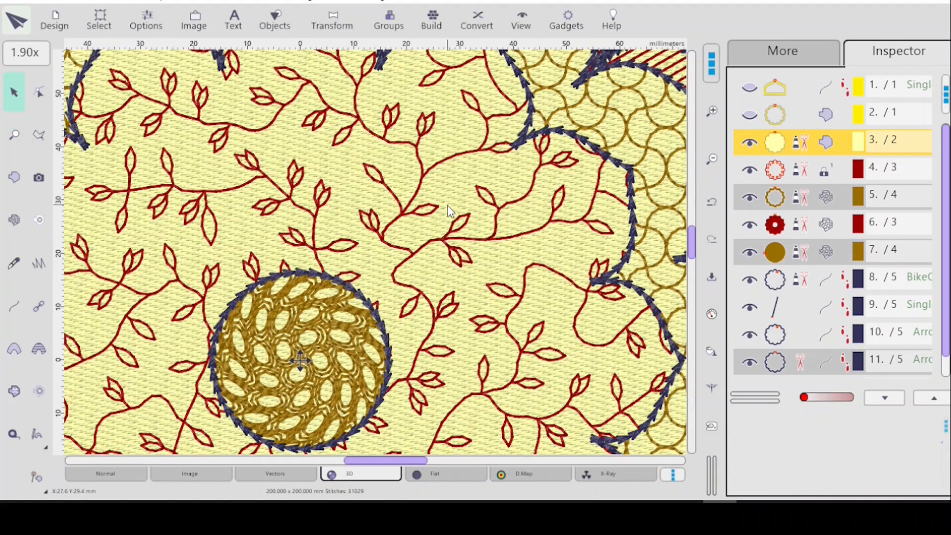
drag(692, 242, 695, 219)
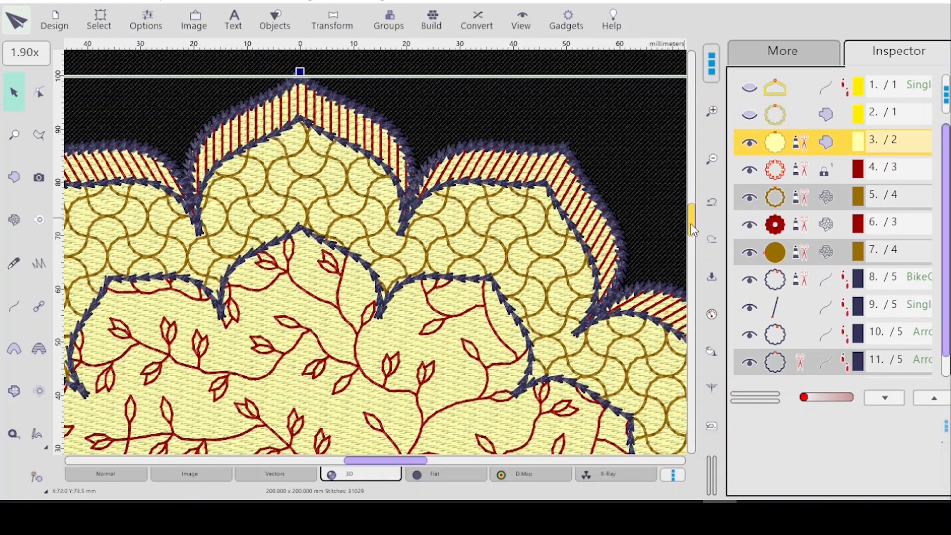
drag(691, 224, 690, 210)
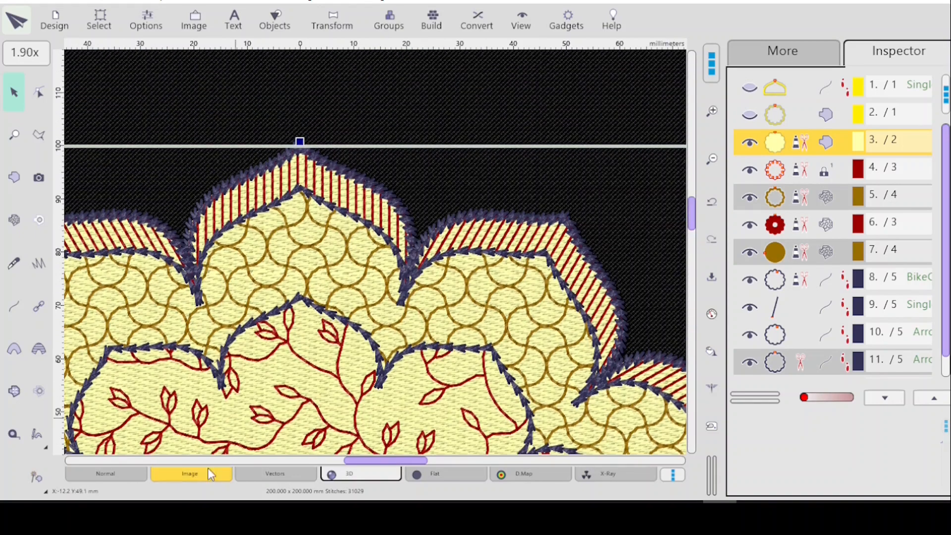
- Switch the display to vectors and magnify the top petal's outer border
click(271, 478)
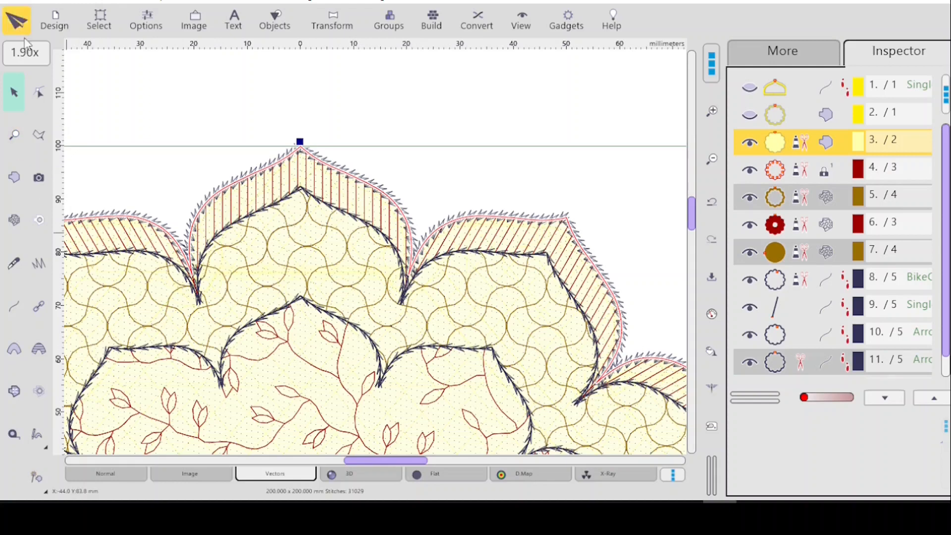
click(14, 135)
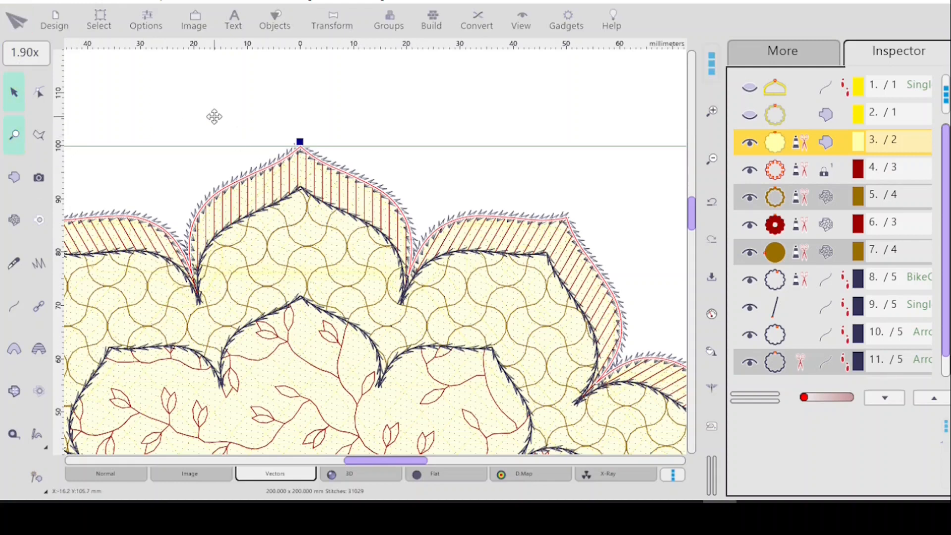
drag(341, 190, 432, 235)
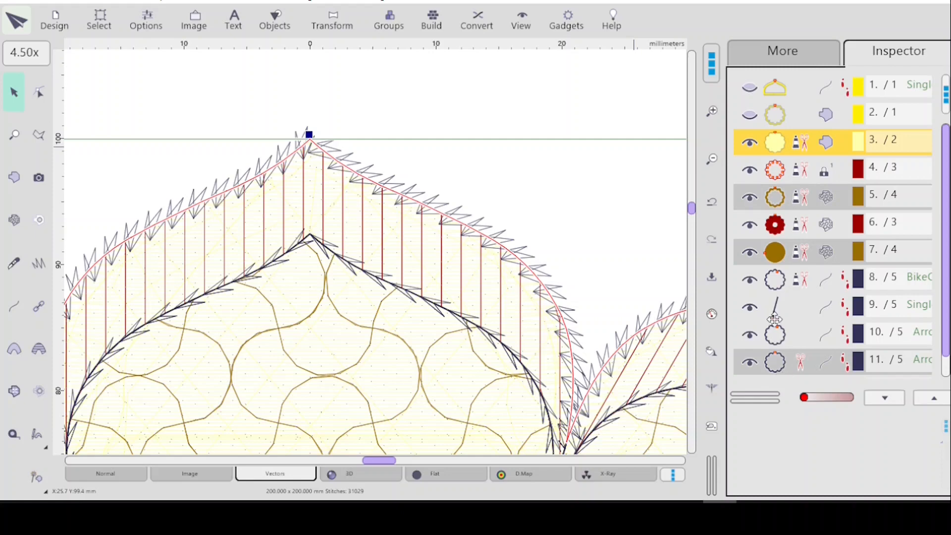
- Hide the outer decorative outline, recolour the background fill dark maroon to expose its underlay, and show the outline again
click(750, 282)
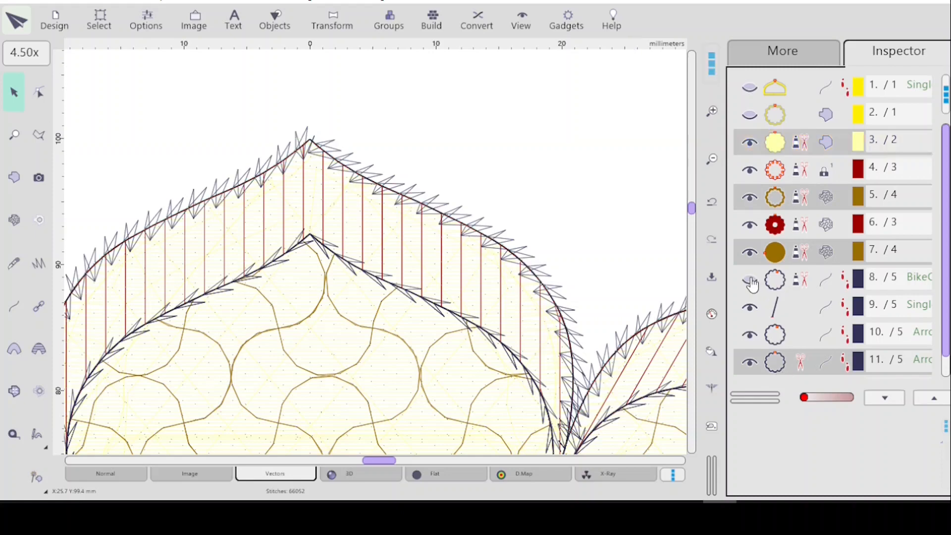
click(823, 149)
click(786, 51)
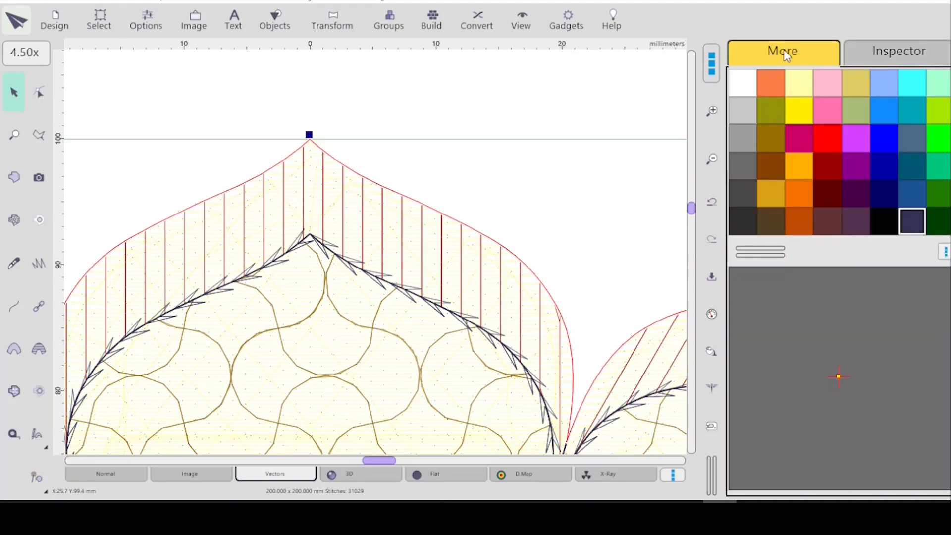
click(832, 197)
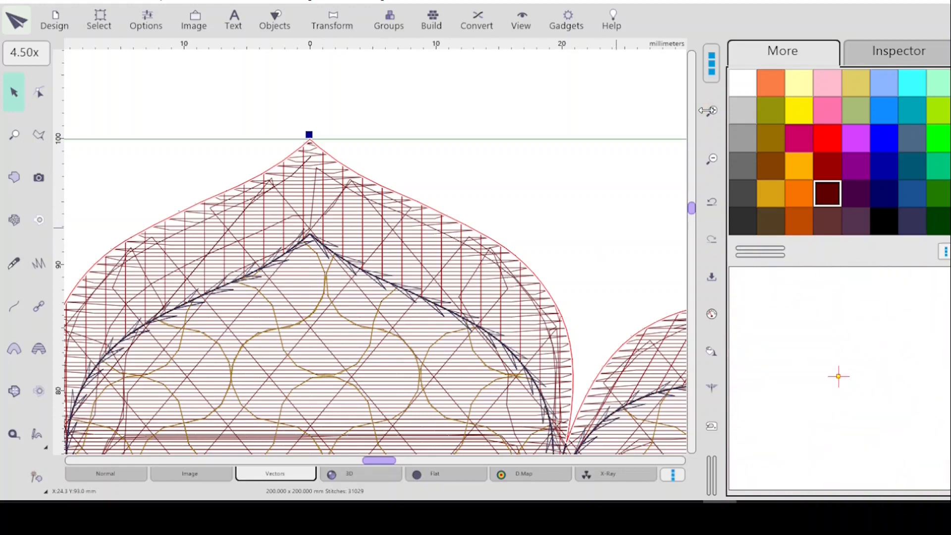
click(897, 58)
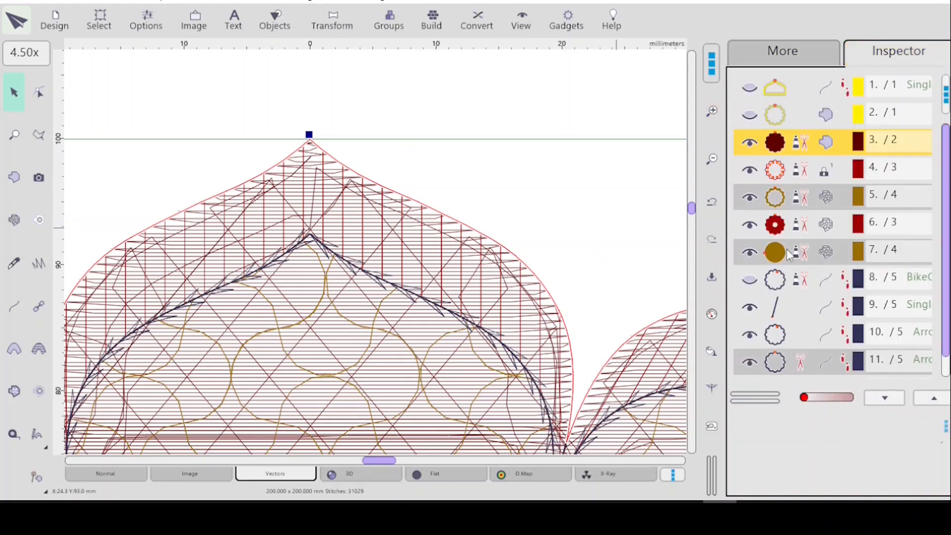
click(750, 283)
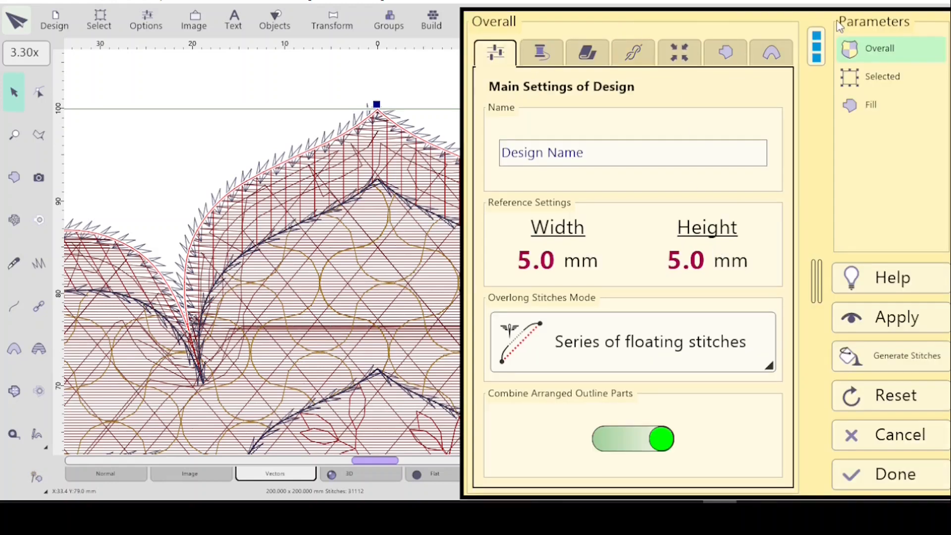
- Review the comparison design's main fill settings and its overall underlay offset percentages
click(869, 112)
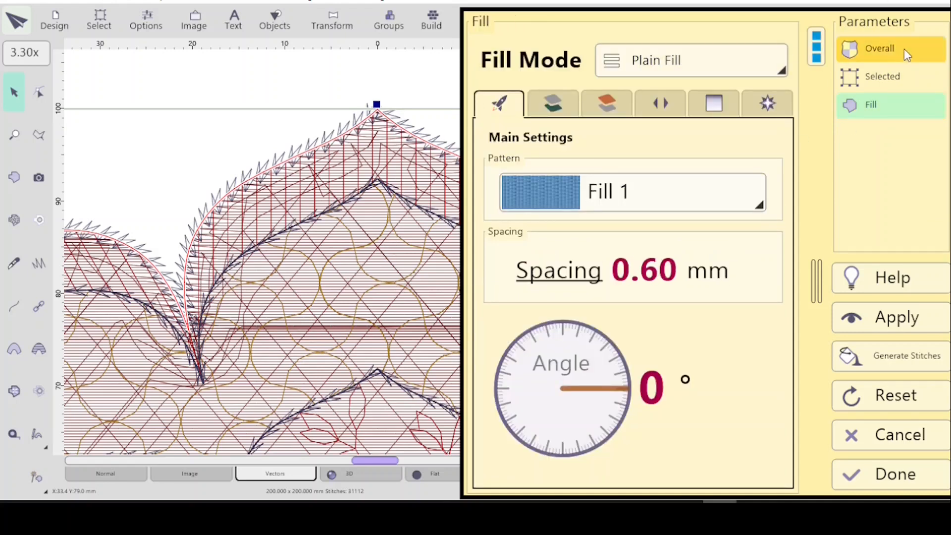
click(873, 49)
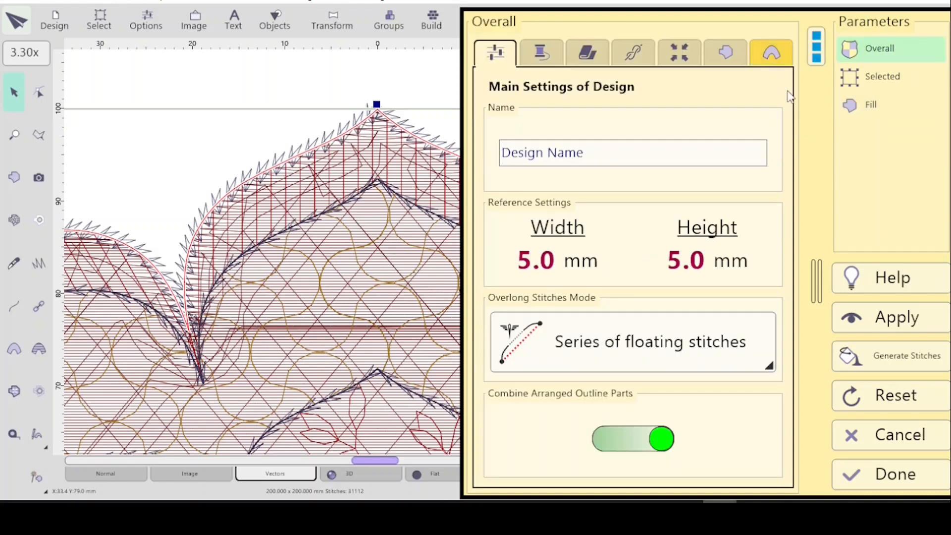
click(679, 53)
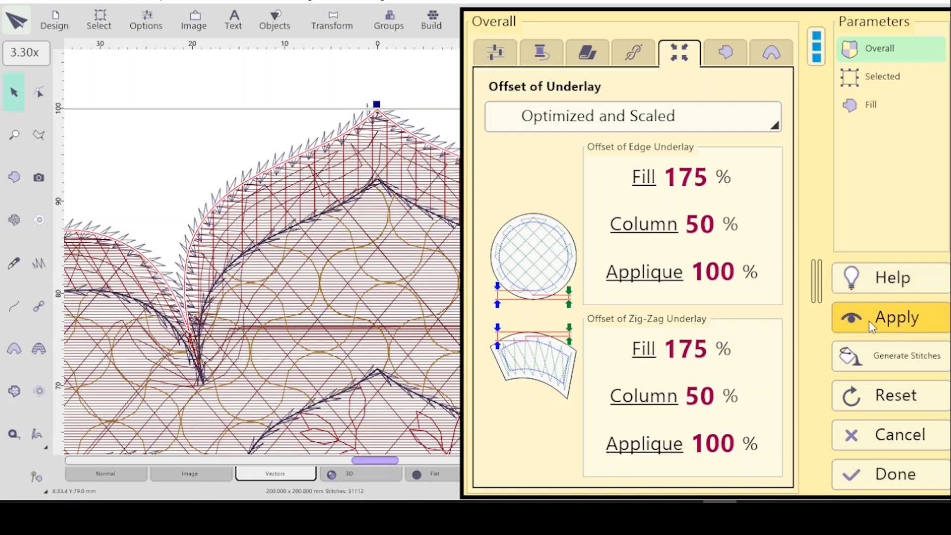
click(816, 47)
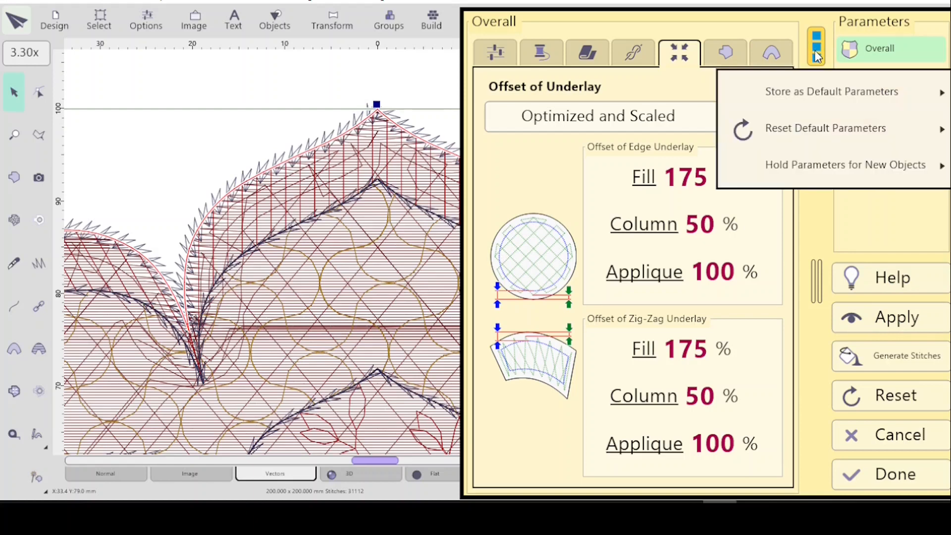
click(801, 96)
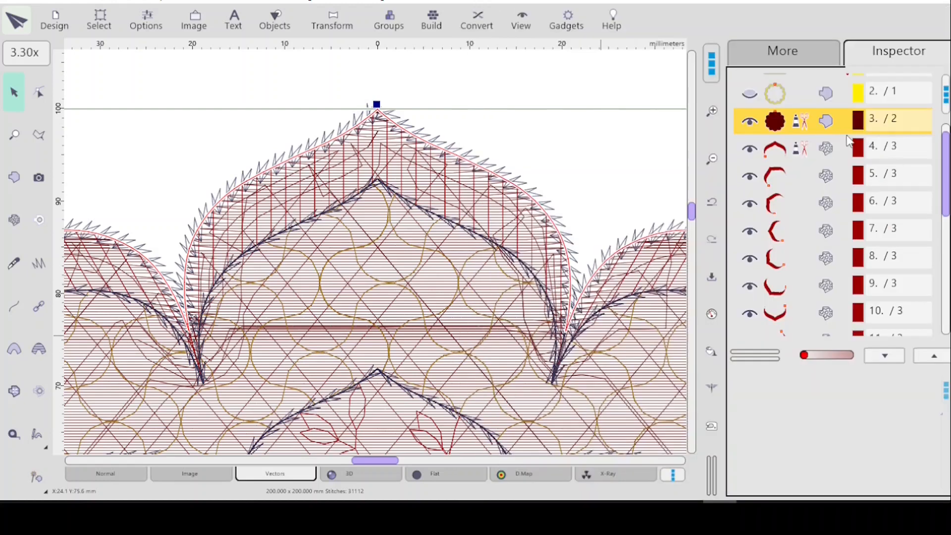
- Recolour the comparison design's background fill pale yellow
click(795, 50)
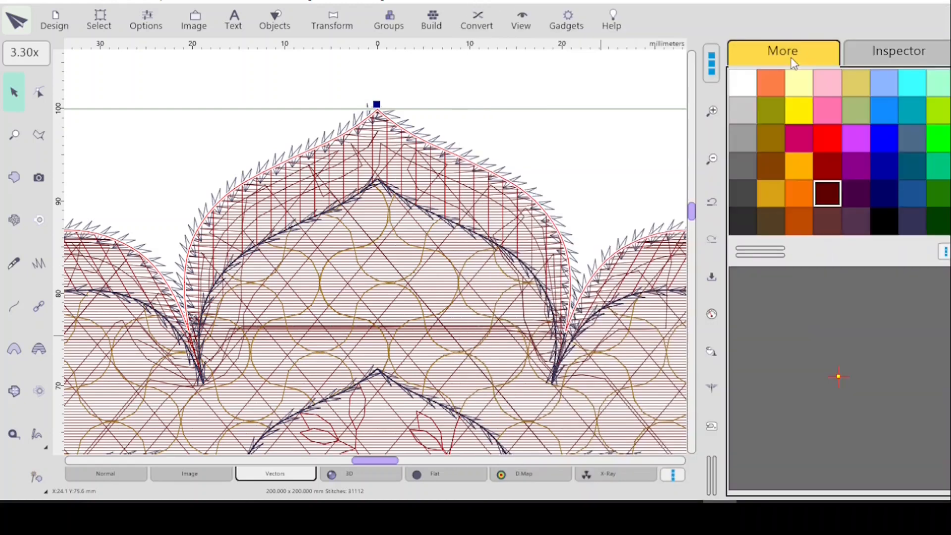
click(801, 112)
click(799, 83)
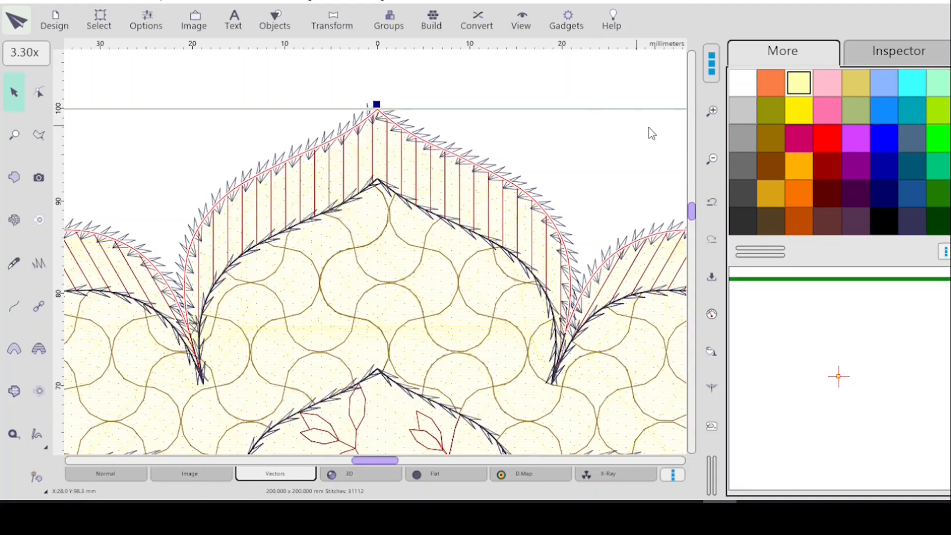
- In the design with the reduced underlay offsets, recolour the background fill pale yellow and display the whole mandala
click(882, 51)
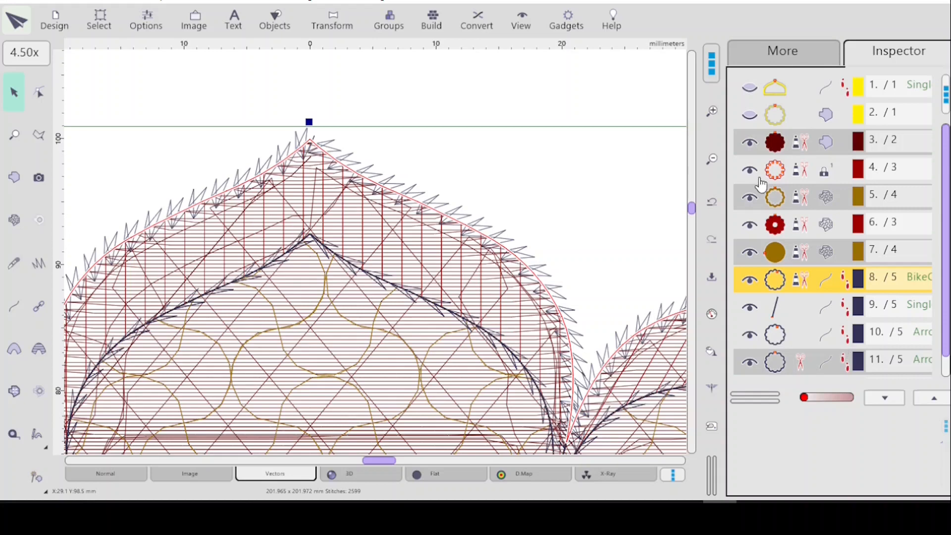
click(820, 139)
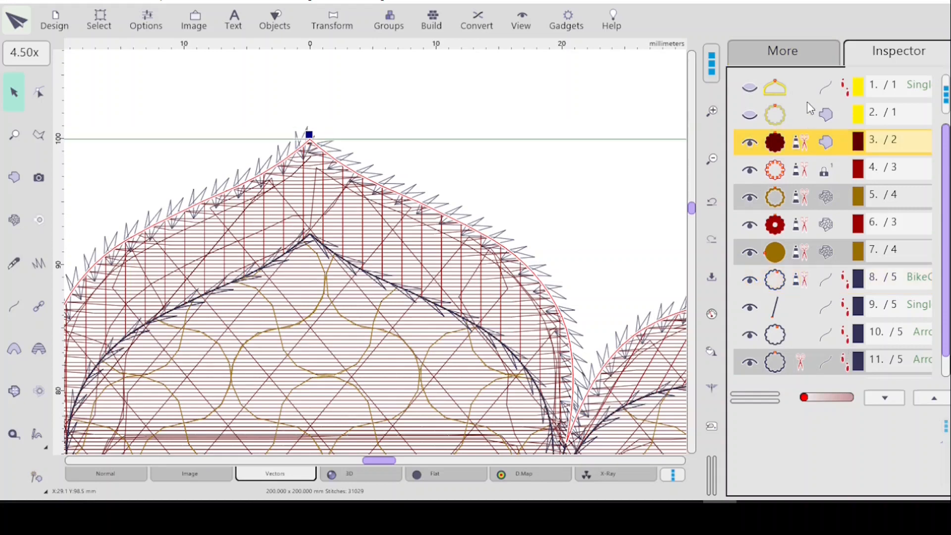
click(796, 60)
click(798, 88)
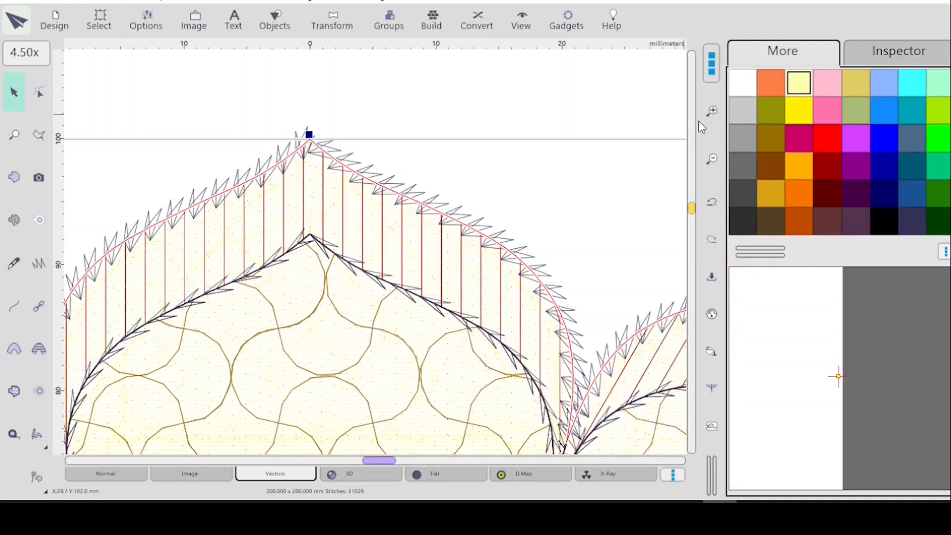
click(879, 52)
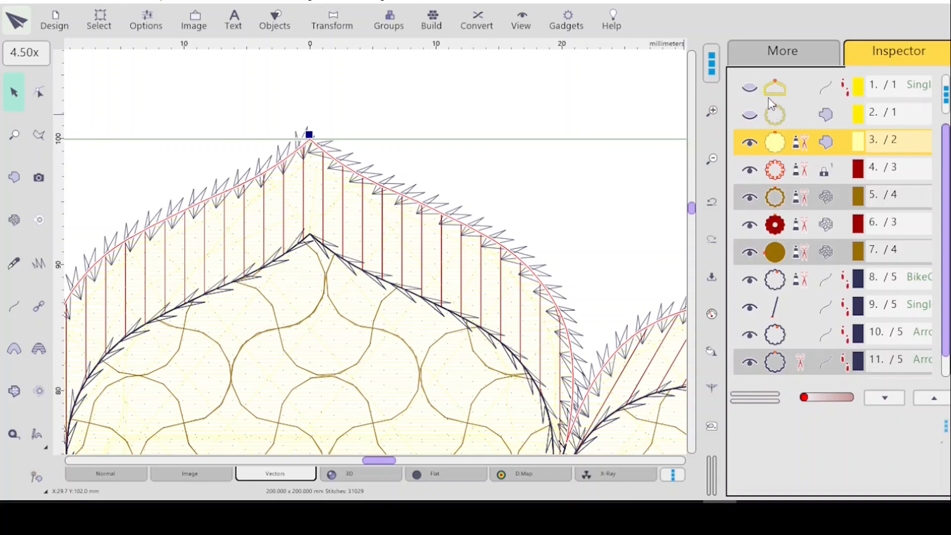
key(0)
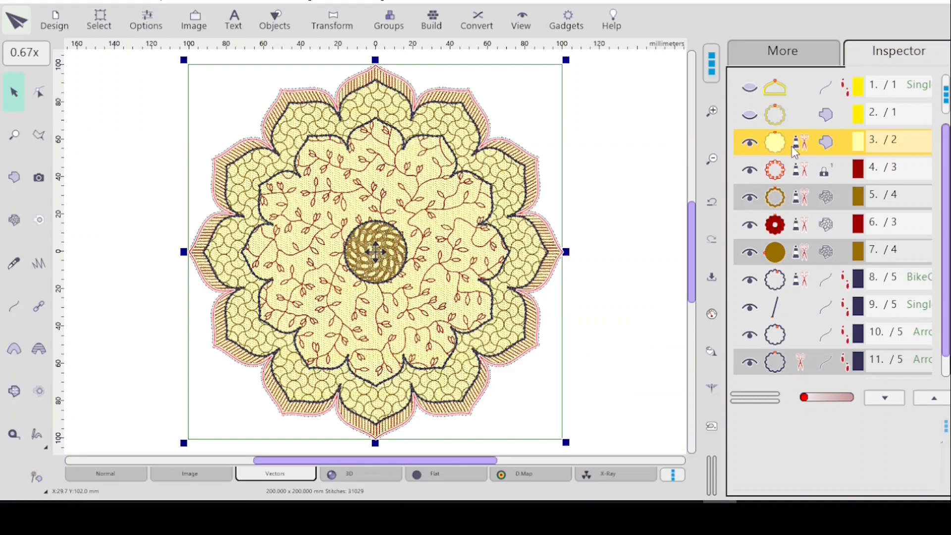
- Preview the mandala in 3D mode with nothing selected, and turn off Show Fabric in the 3D rendering settings
click(630, 227)
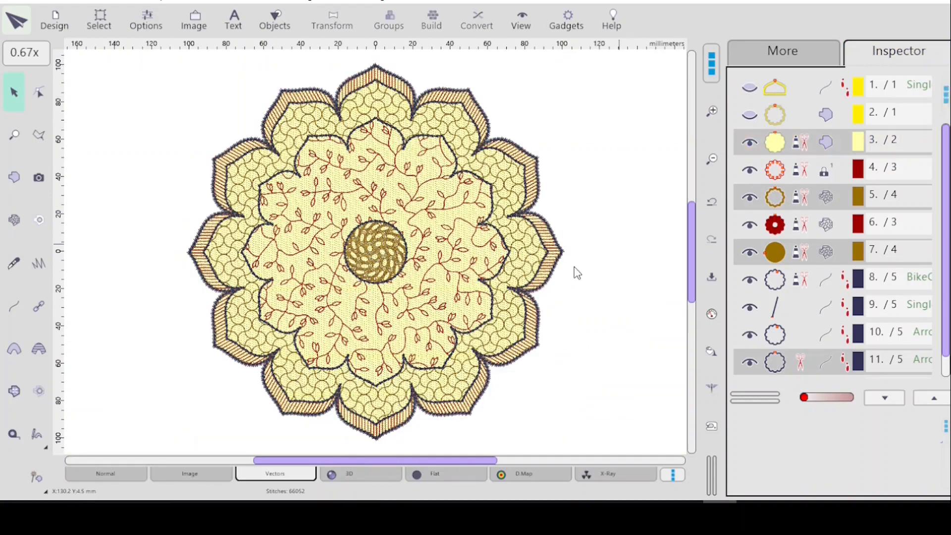
click(352, 476)
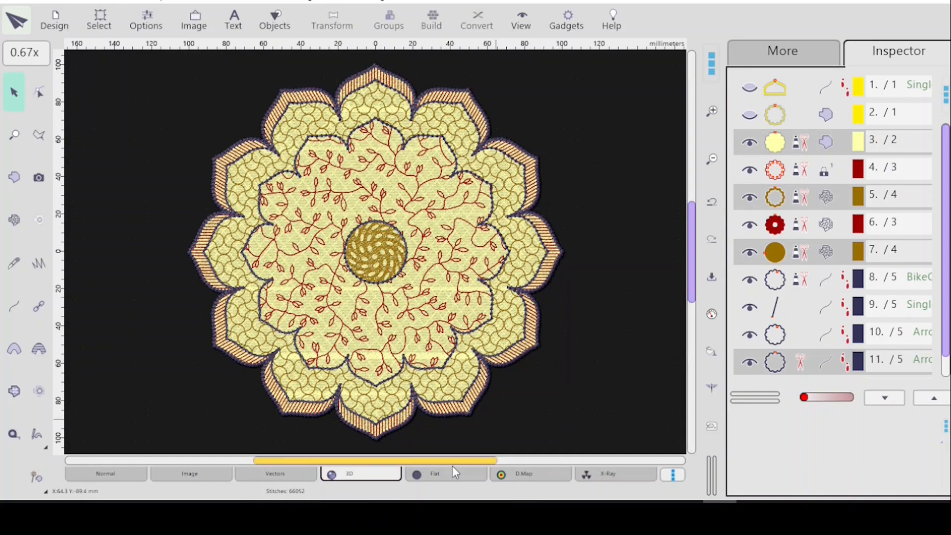
click(132, 28)
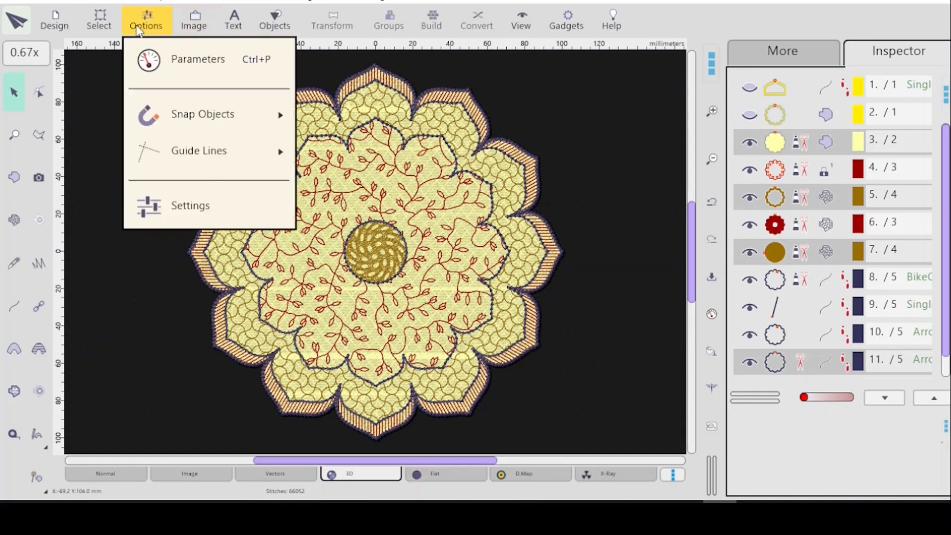
click(187, 210)
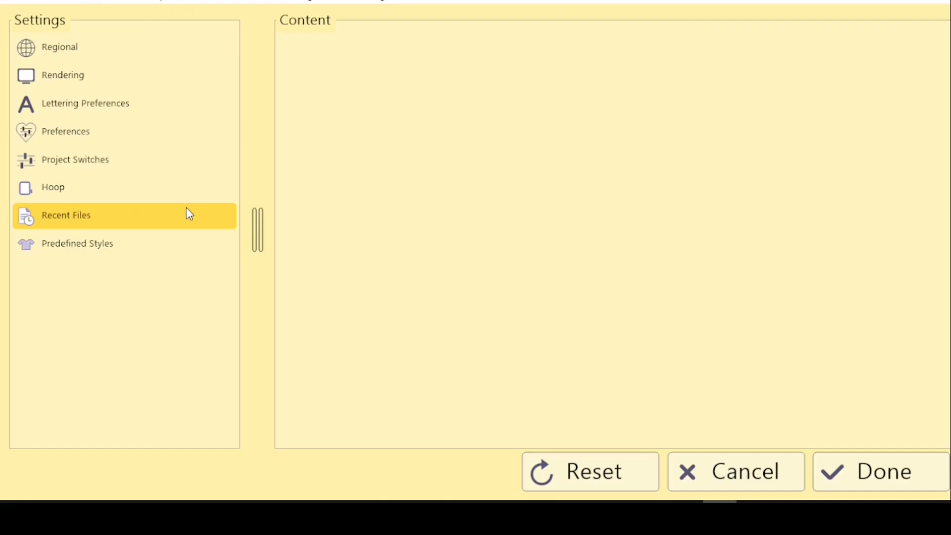
click(754, 140)
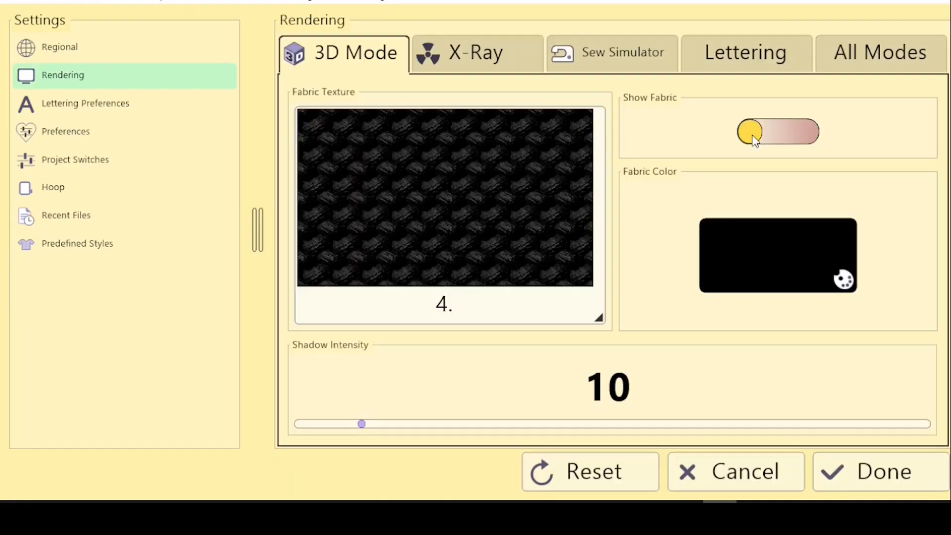
click(849, 469)
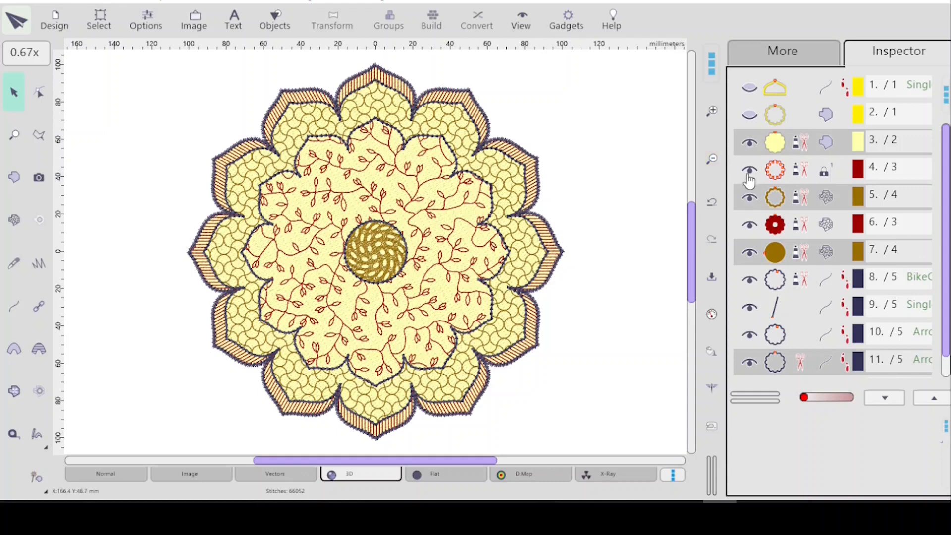
- Review the design's objects in stitching order, from the pale yellow background fill to the short single-stitch connecting line
click(793, 144)
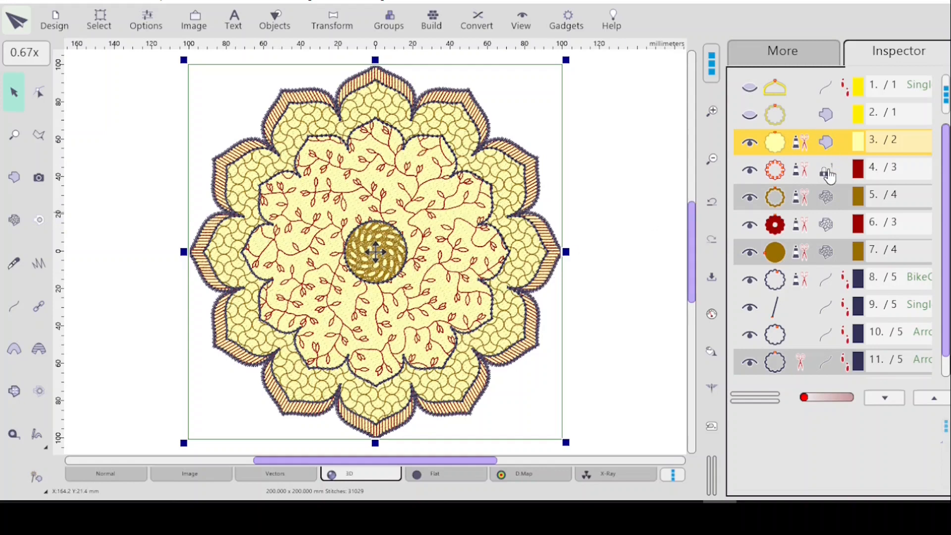
click(828, 180)
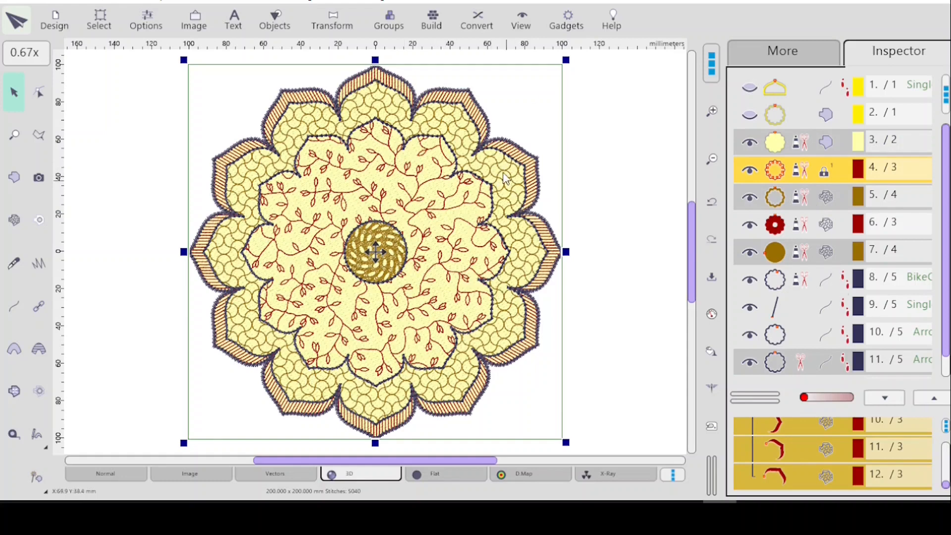
click(828, 200)
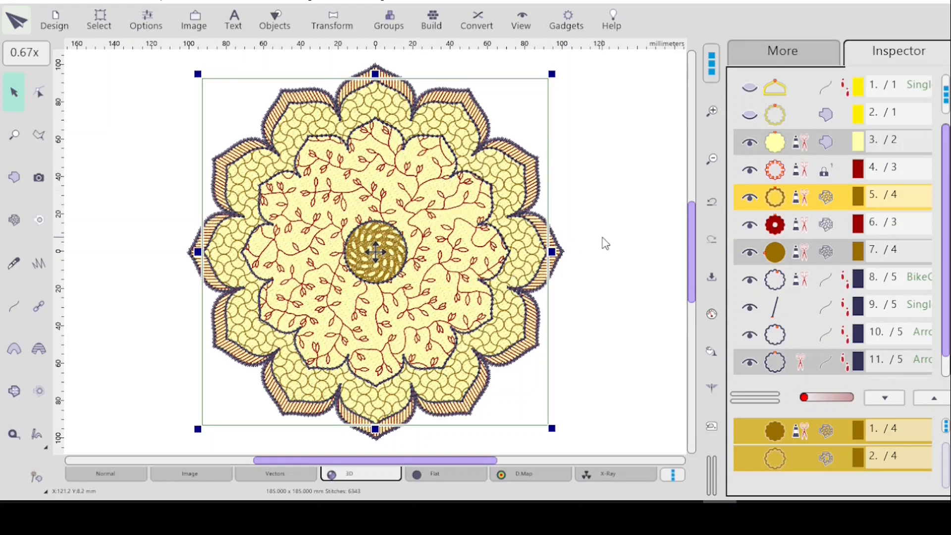
click(786, 226)
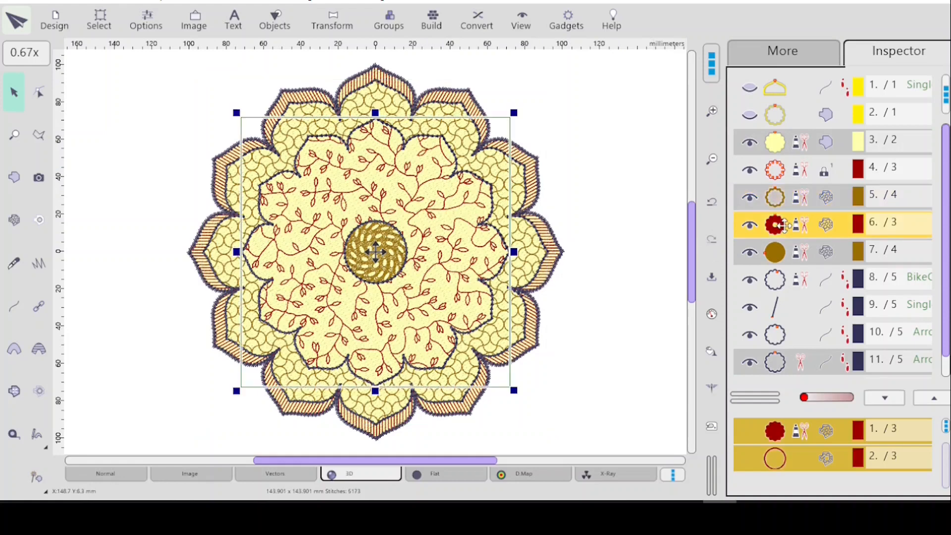
click(798, 257)
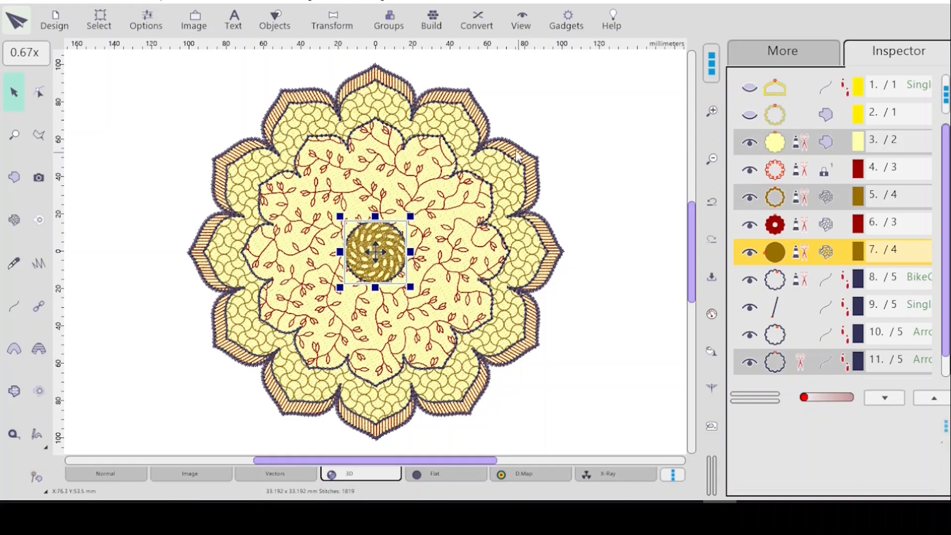
click(795, 289)
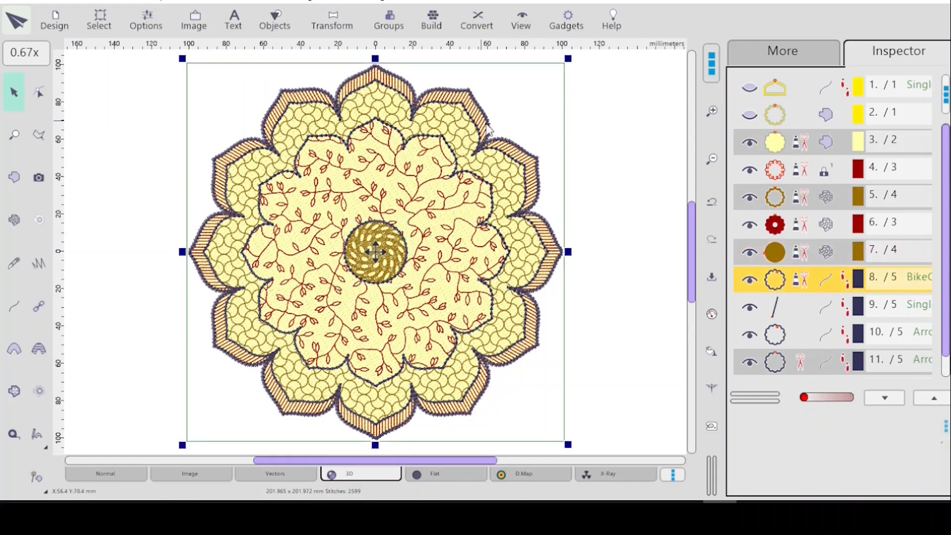
click(810, 308)
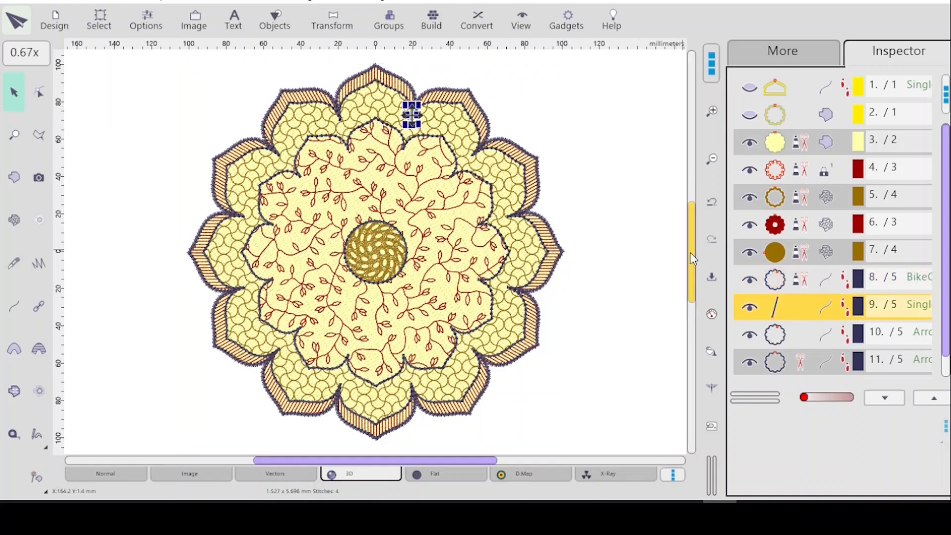
- Examine the notch between the topmost petal and its right-hand neighbour at close range, including its stitch density map
drag(690, 252, 694, 236)
click(14, 134)
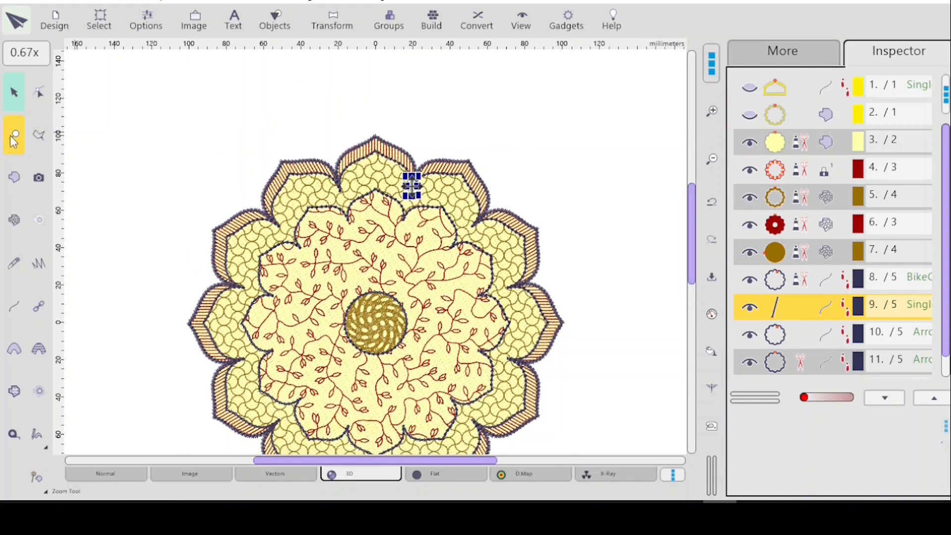
scroll(378, 105, up, 1)
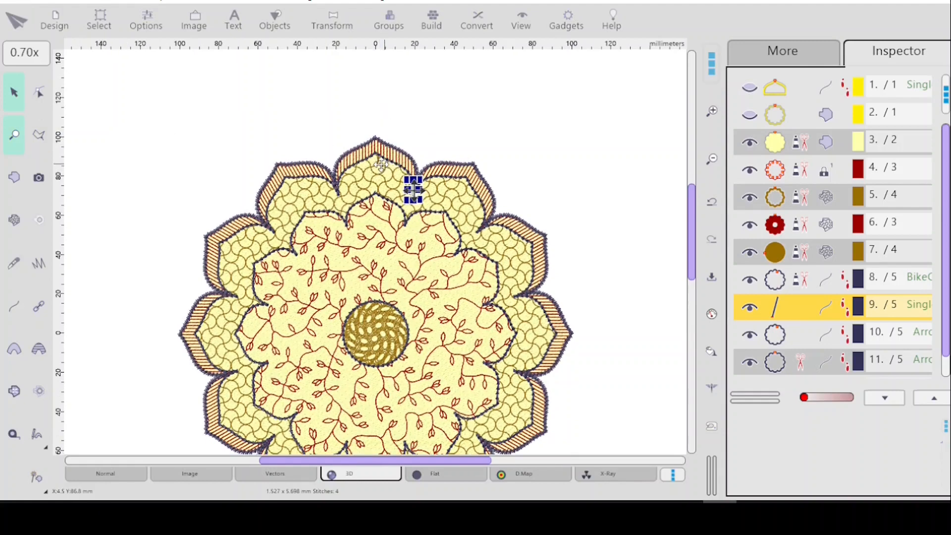
click(15, 136)
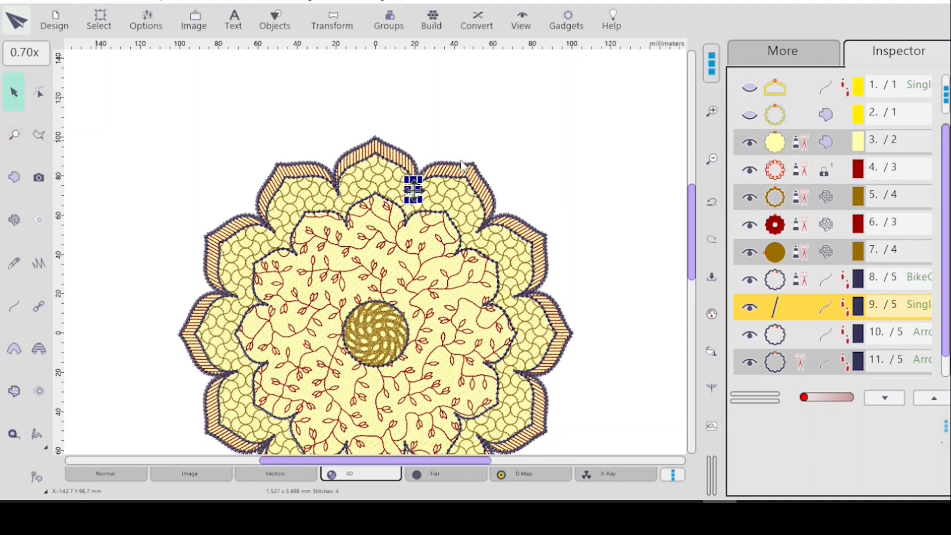
click(130, 105)
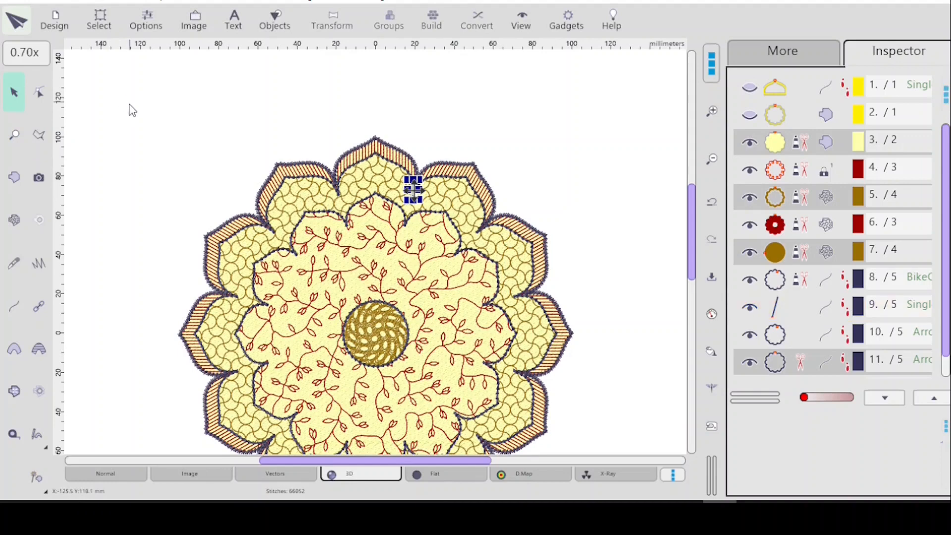
click(13, 138)
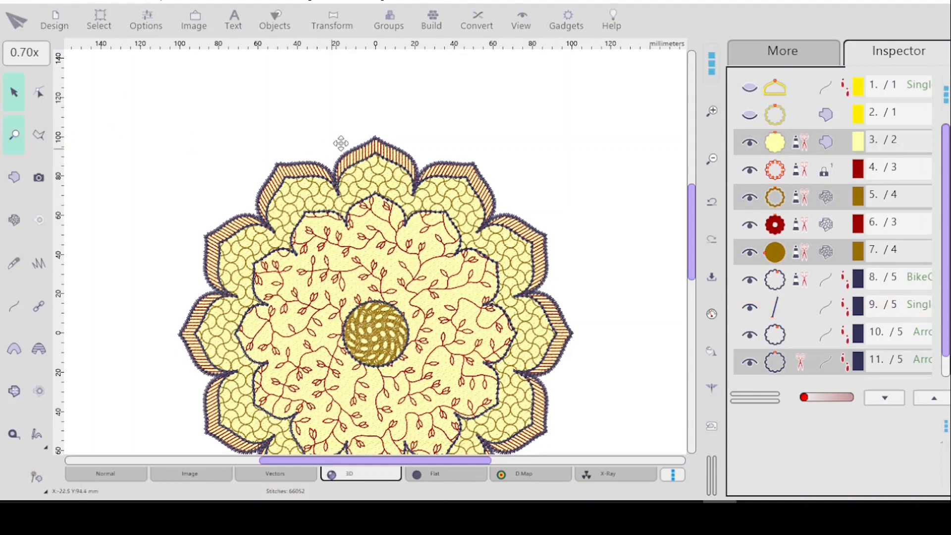
drag(394, 160, 429, 211)
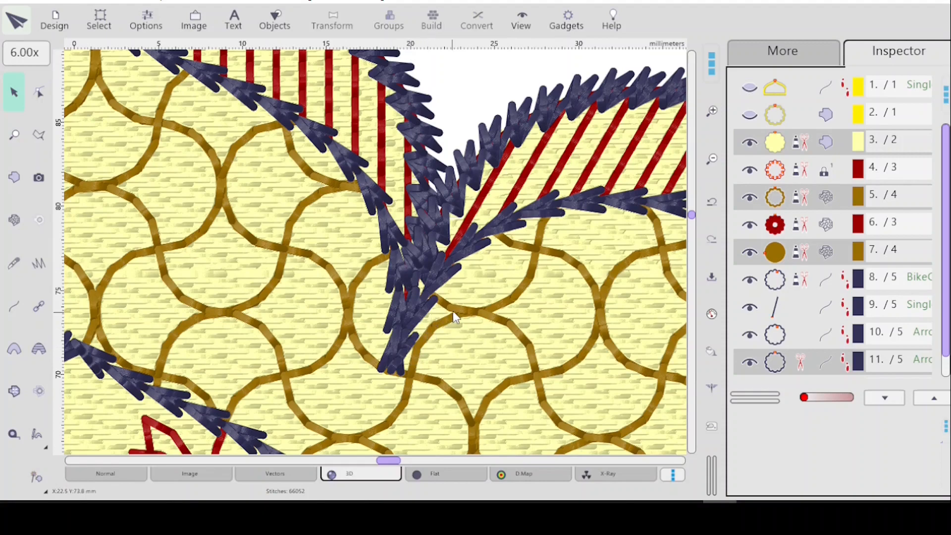
click(518, 480)
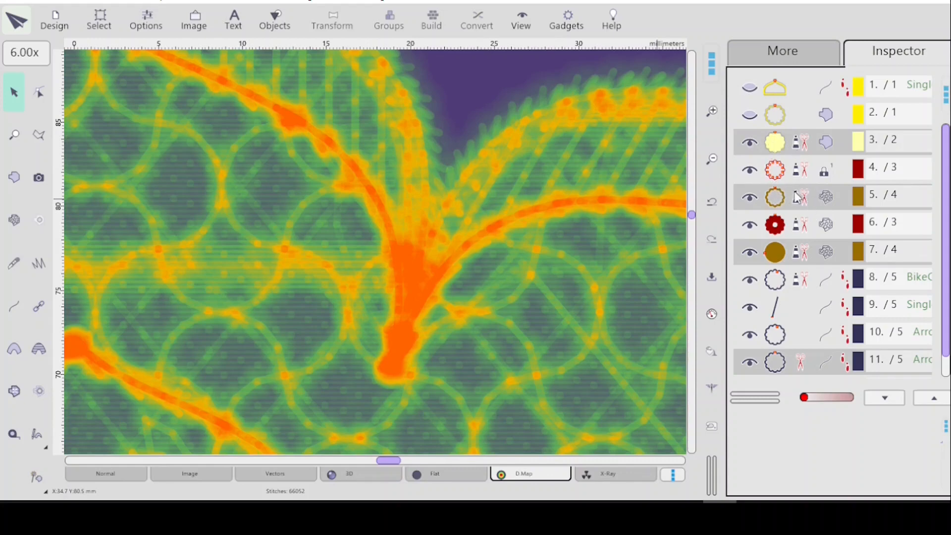
- Examine the yellow background fill and the red vine fill against the density map of the whole design
click(823, 144)
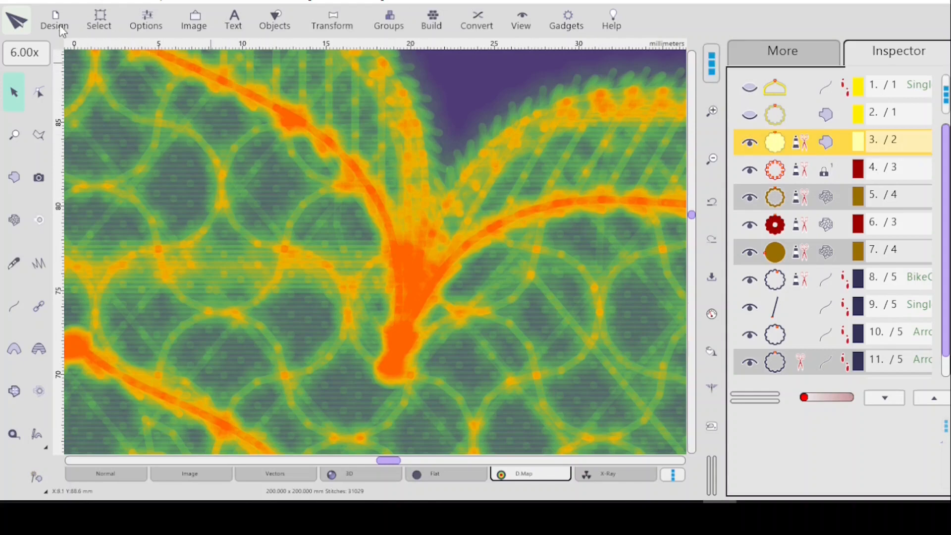
click(23, 107)
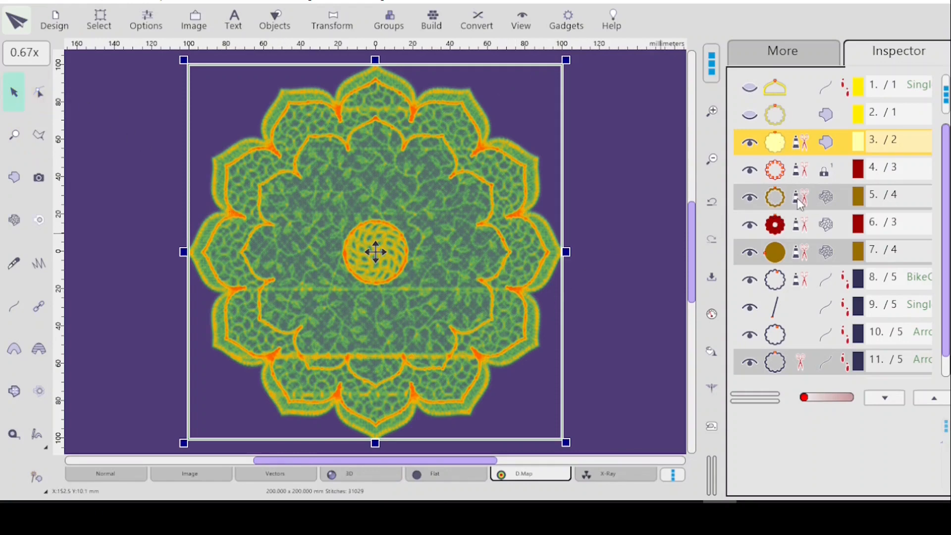
click(805, 226)
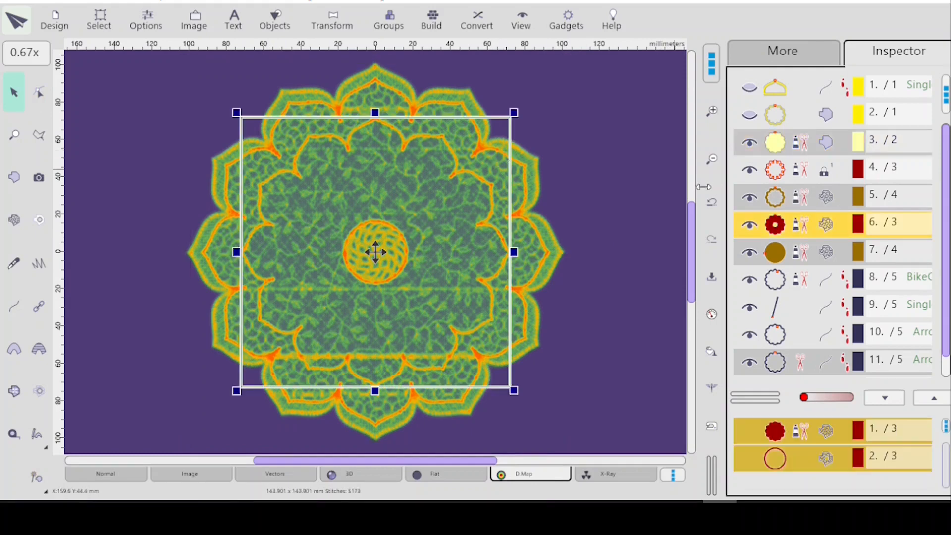
- Turn off Include Contours for the brown petal-ring tile mesh, apply the change, and show the design in 3D
click(812, 200)
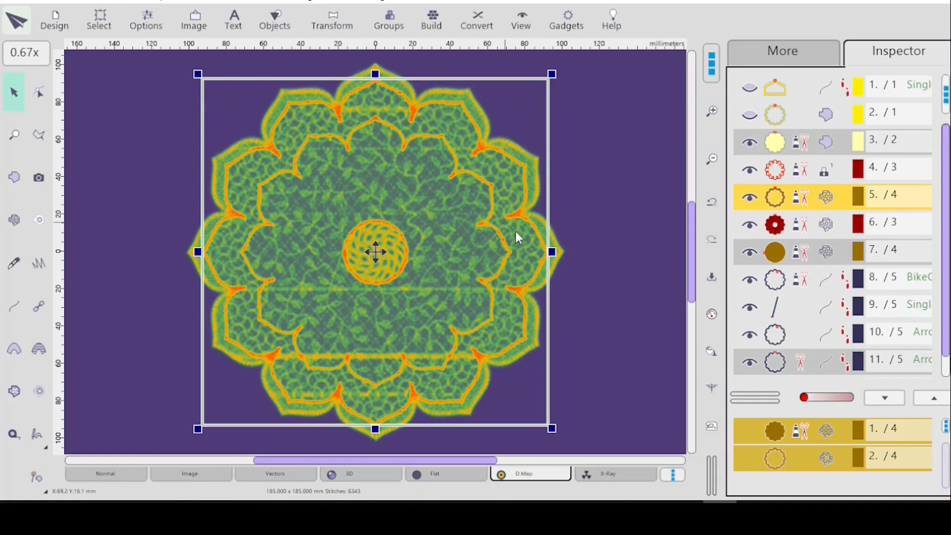
click(708, 320)
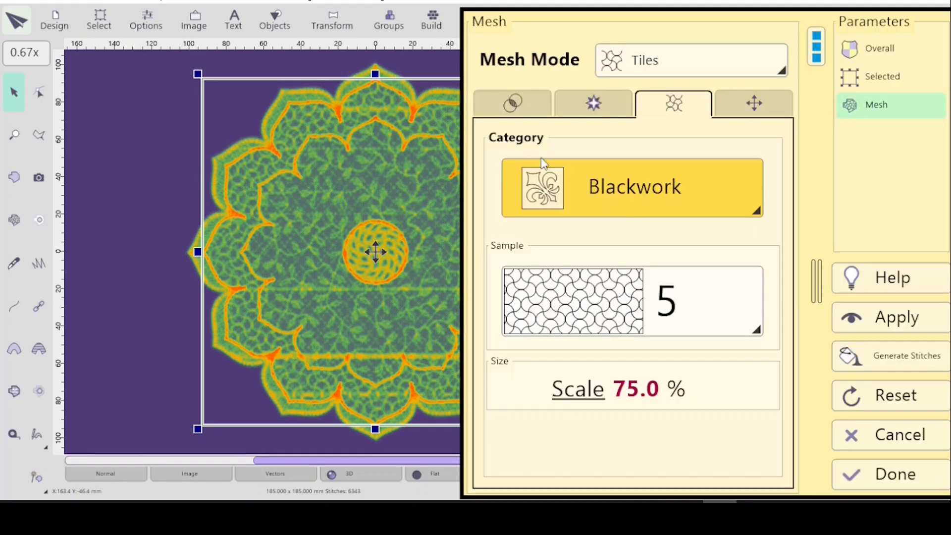
click(515, 105)
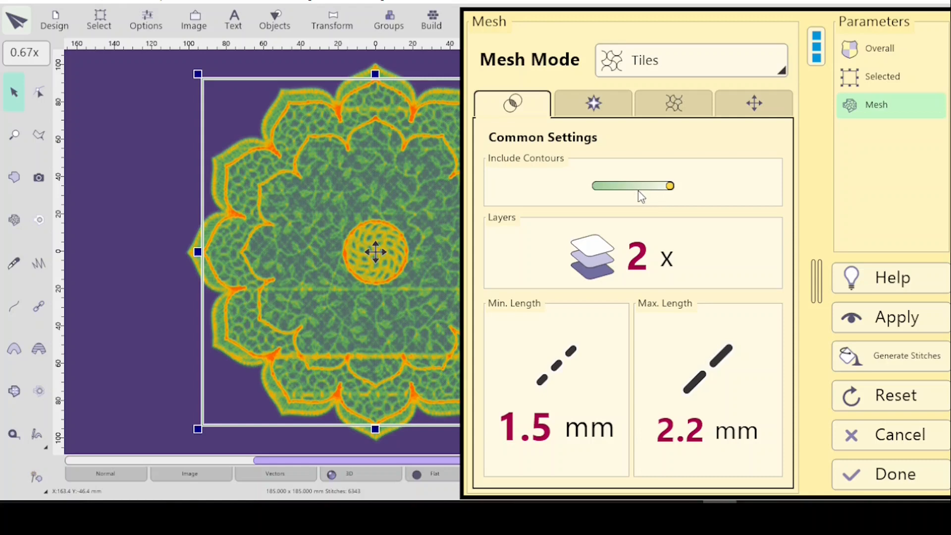
click(597, 189)
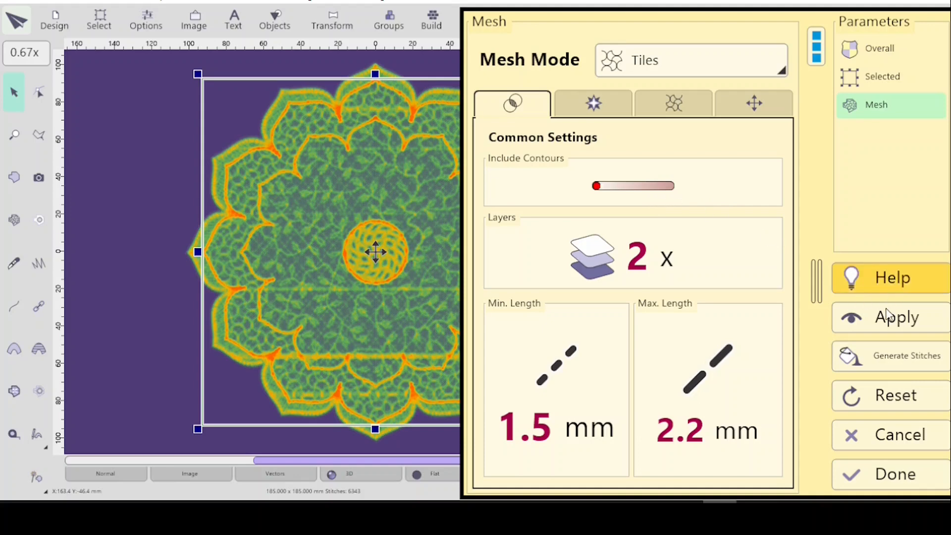
click(896, 320)
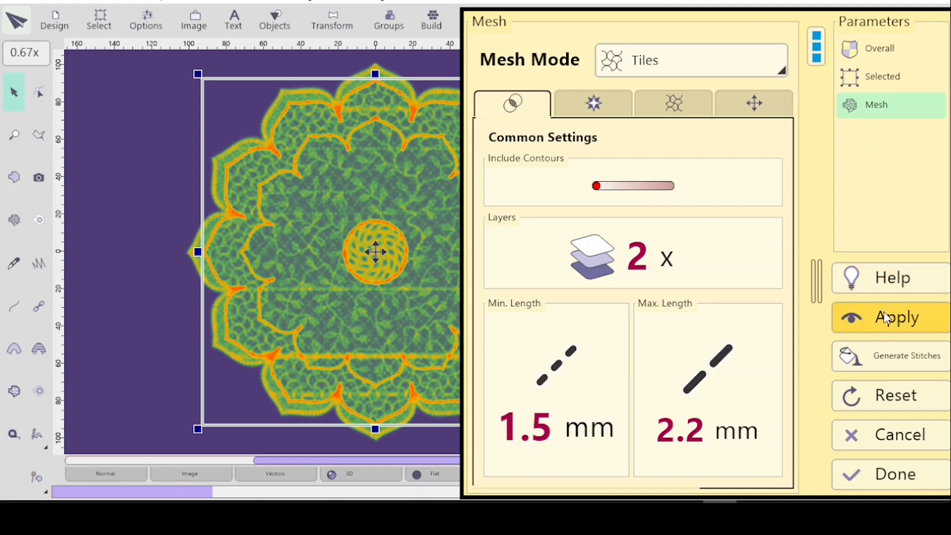
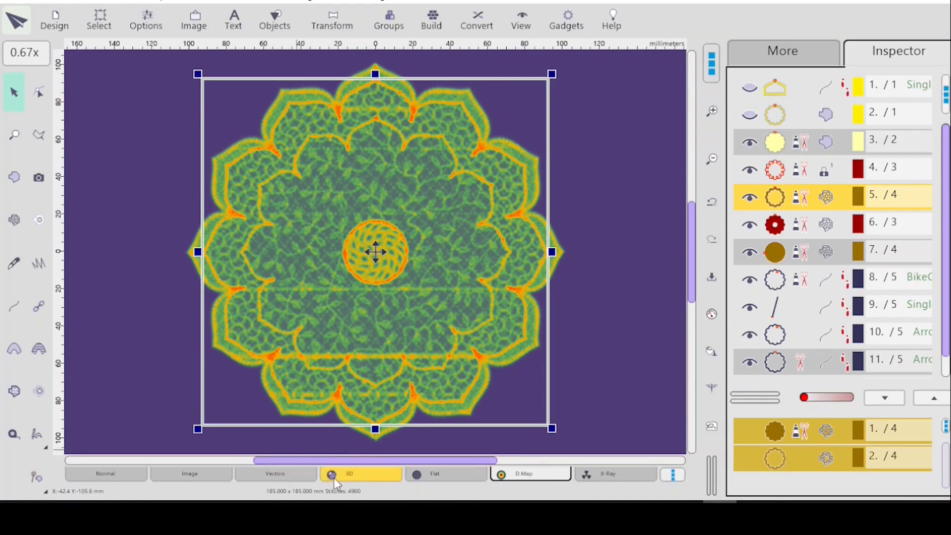
click(367, 475)
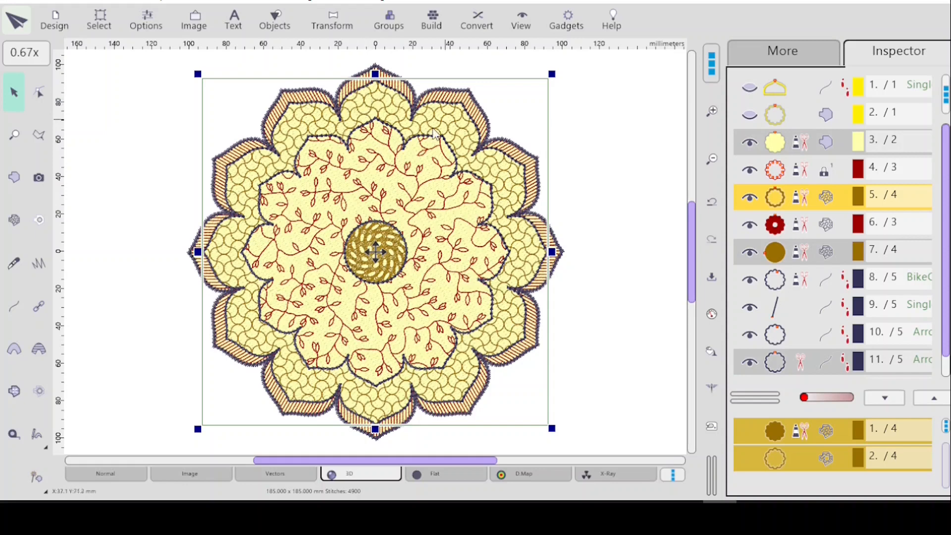
- Try to turn off Include Contours for the red striped petal-border mesh and regenerate its stitches
click(799, 171)
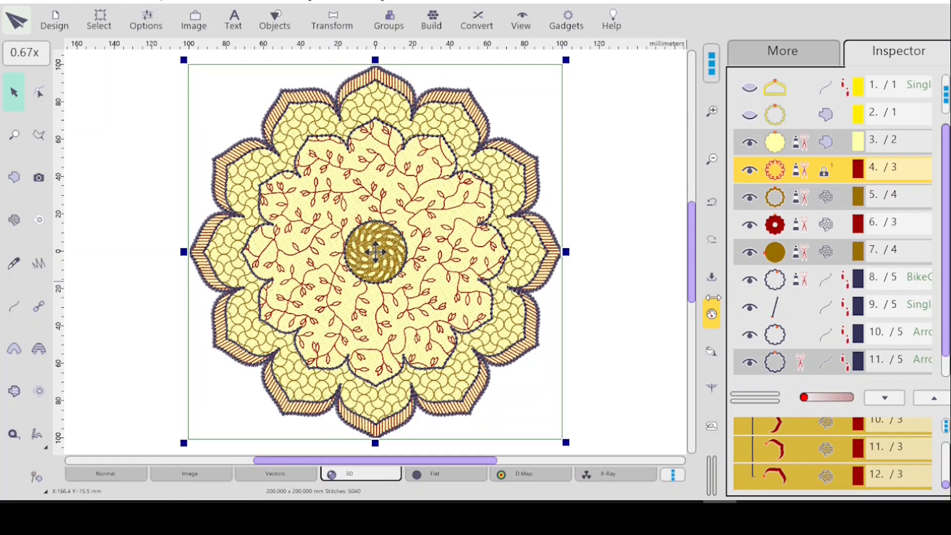
click(712, 302)
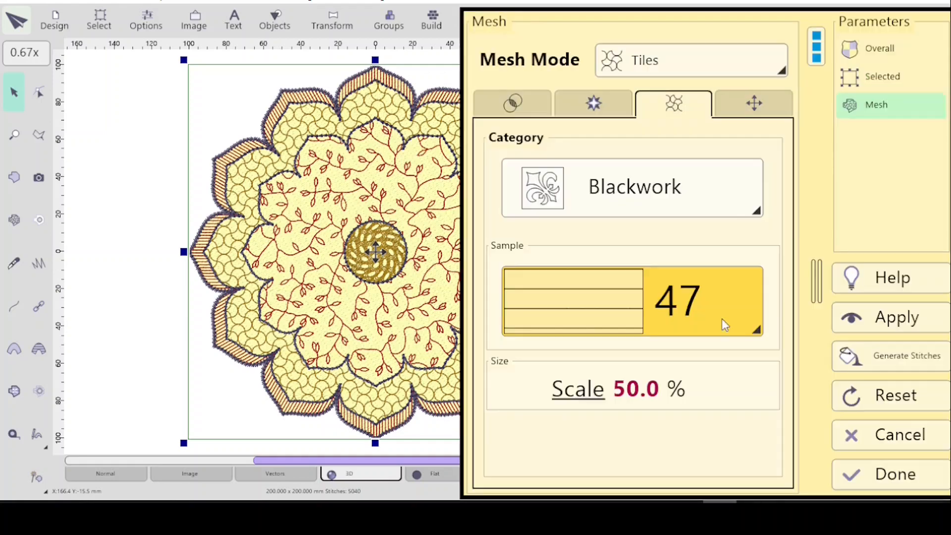
click(518, 104)
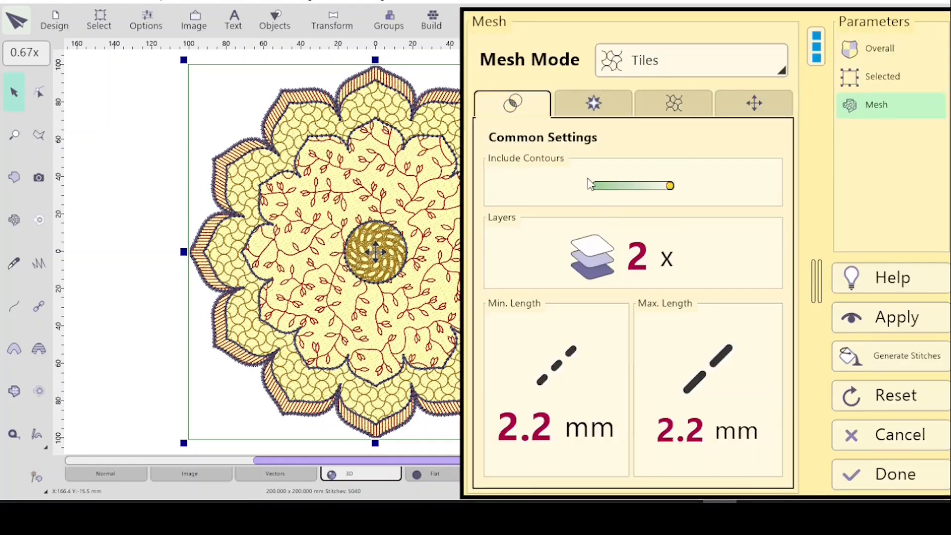
click(592, 186)
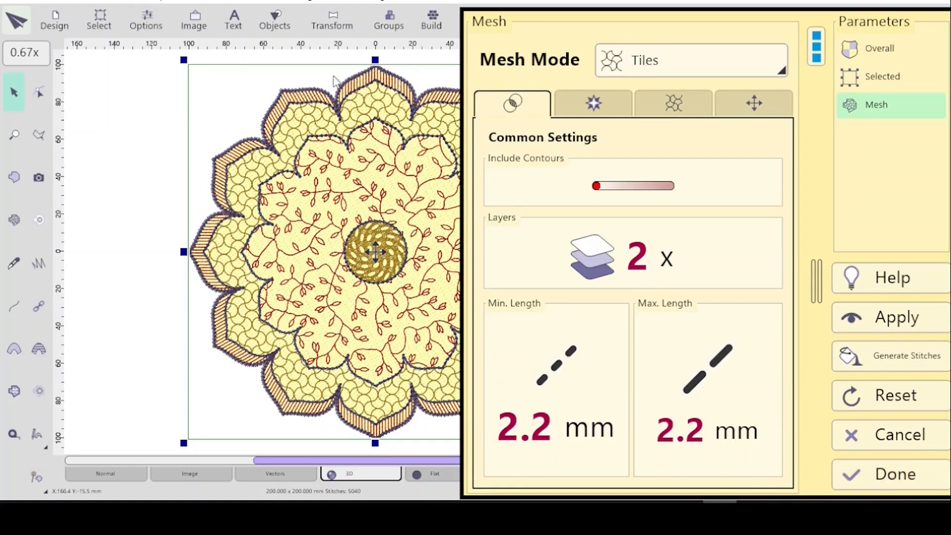
click(889, 477)
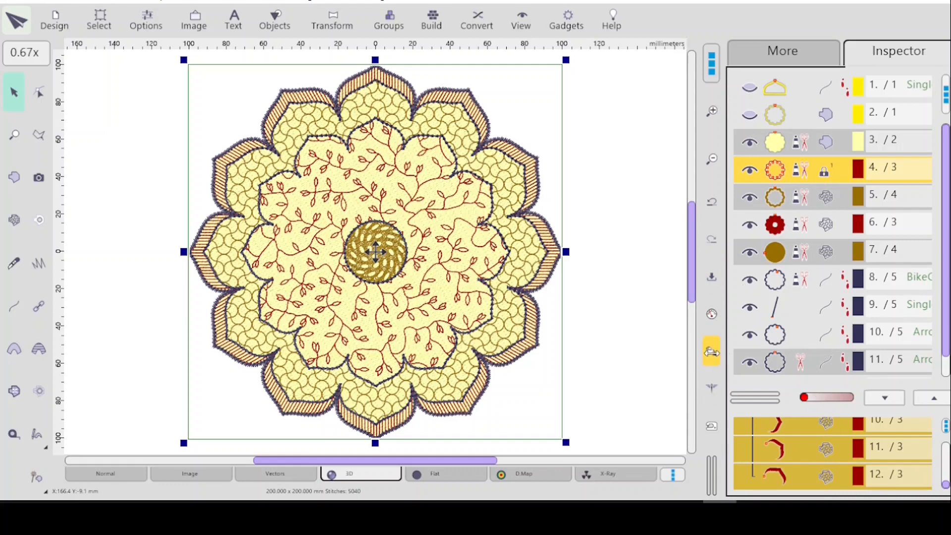
click(712, 353)
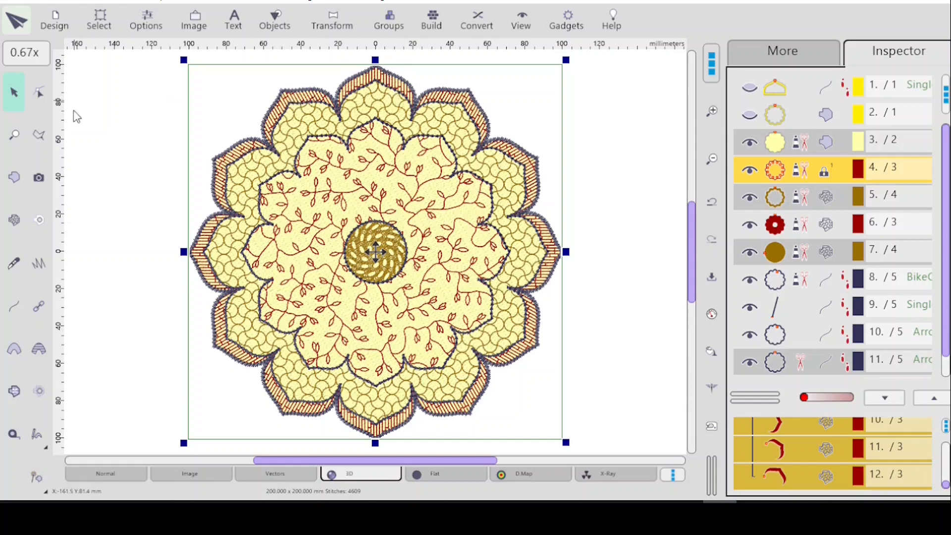
- Turn on Include Contours for the red striped petal-border mesh and regenerate its stitches
click(13, 134)
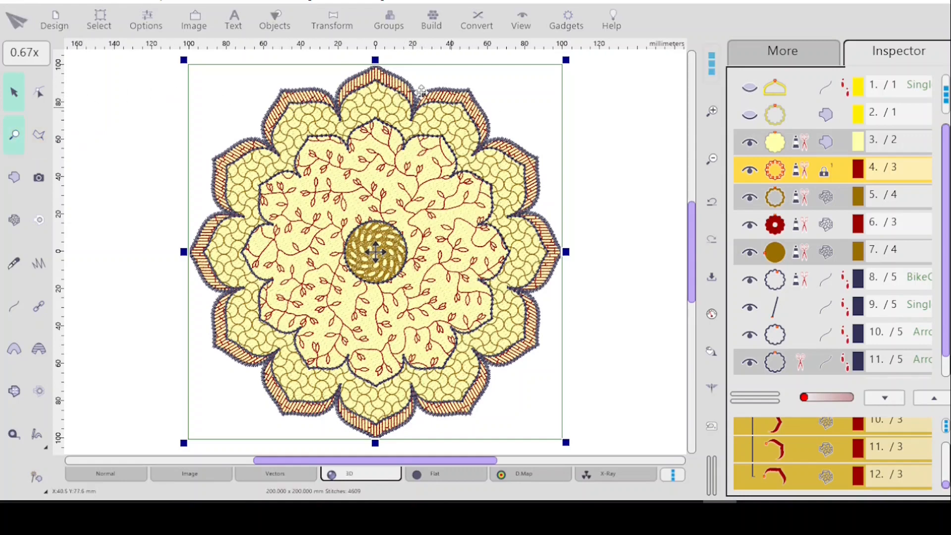
drag(353, 56, 493, 149)
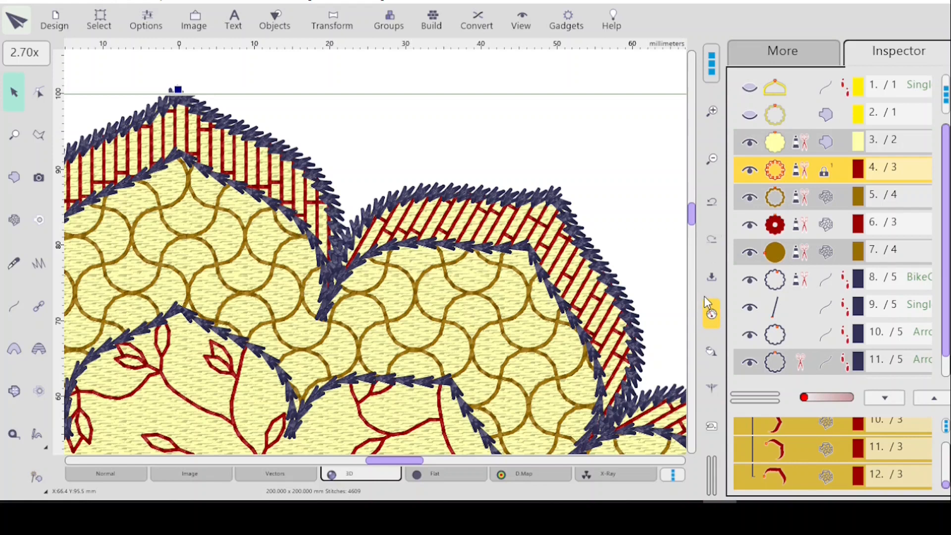
click(709, 310)
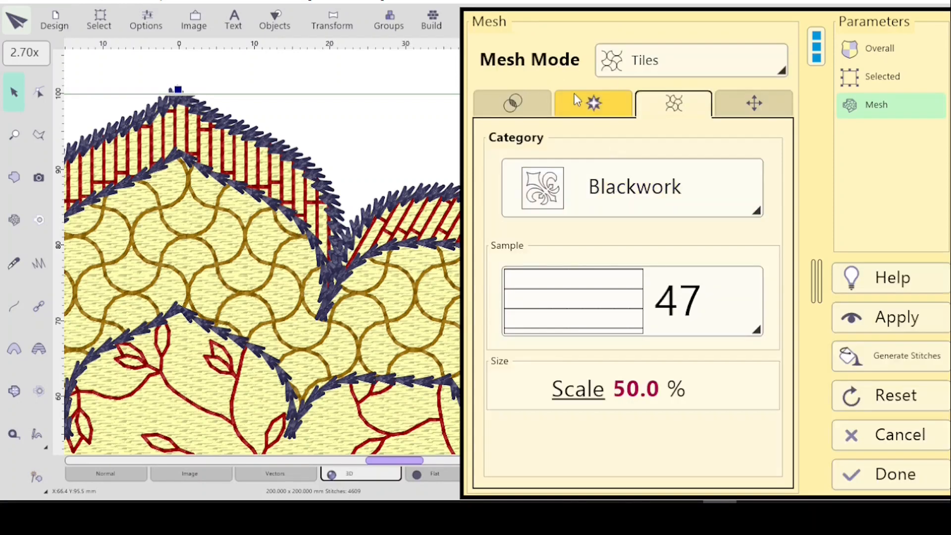
click(525, 113)
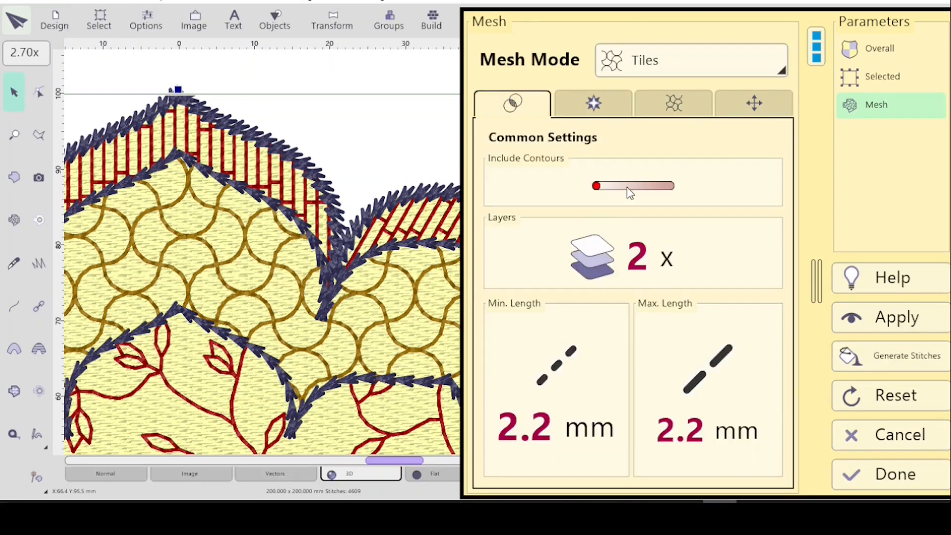
click(659, 188)
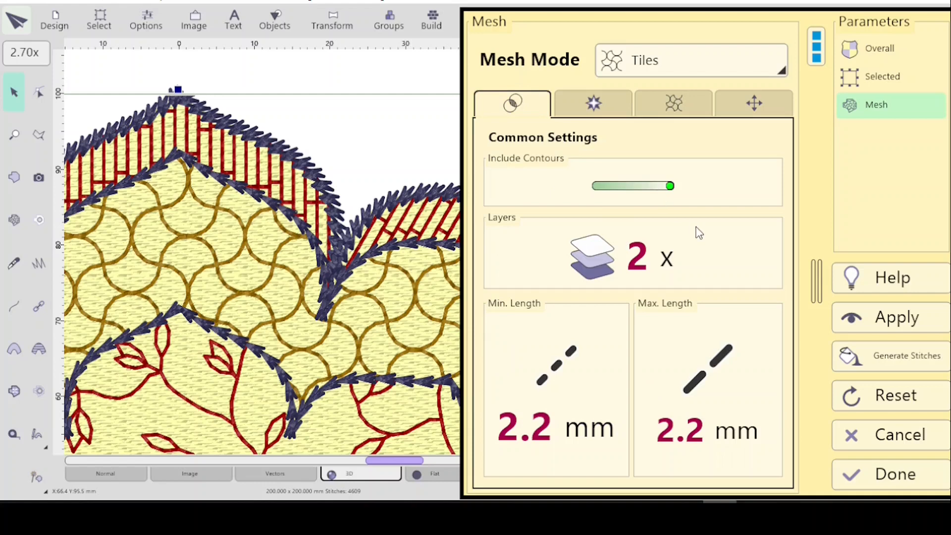
click(884, 455)
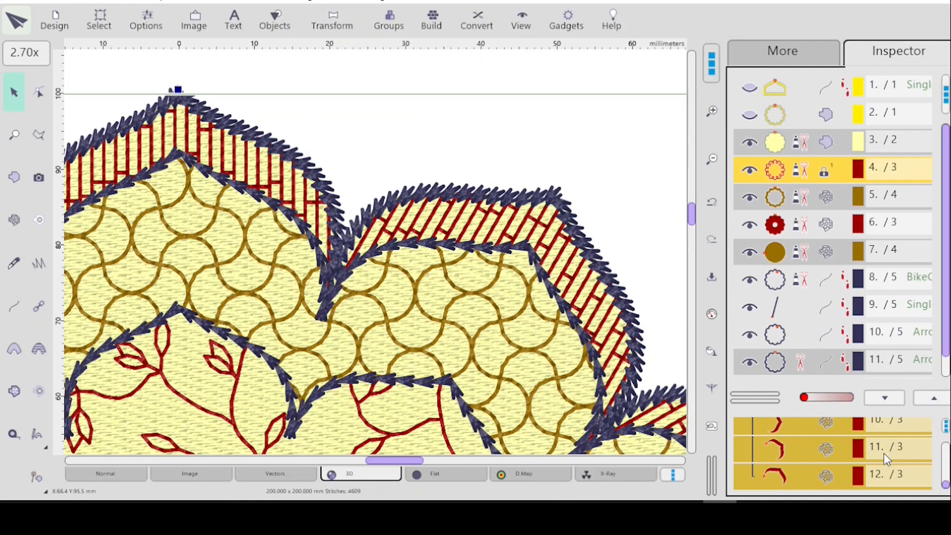
click(710, 350)
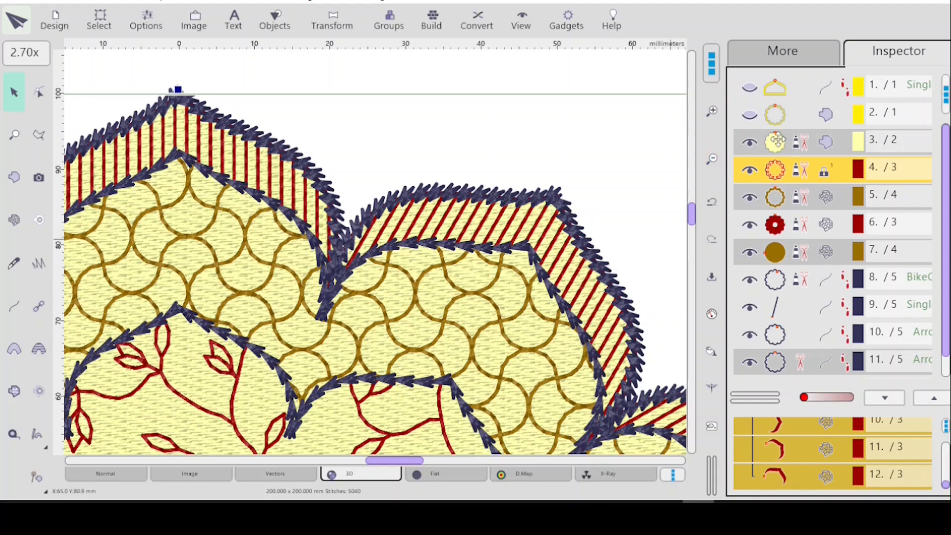
- Turn off Include Contours for the brown tile mesh in the central circle and apply the change
scroll(694, 226, down, 1)
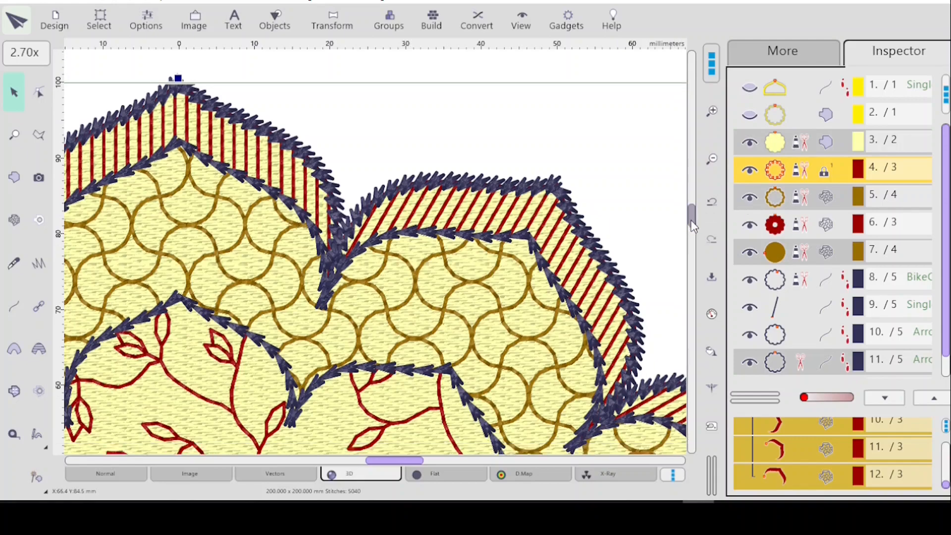
drag(693, 225, 691, 254)
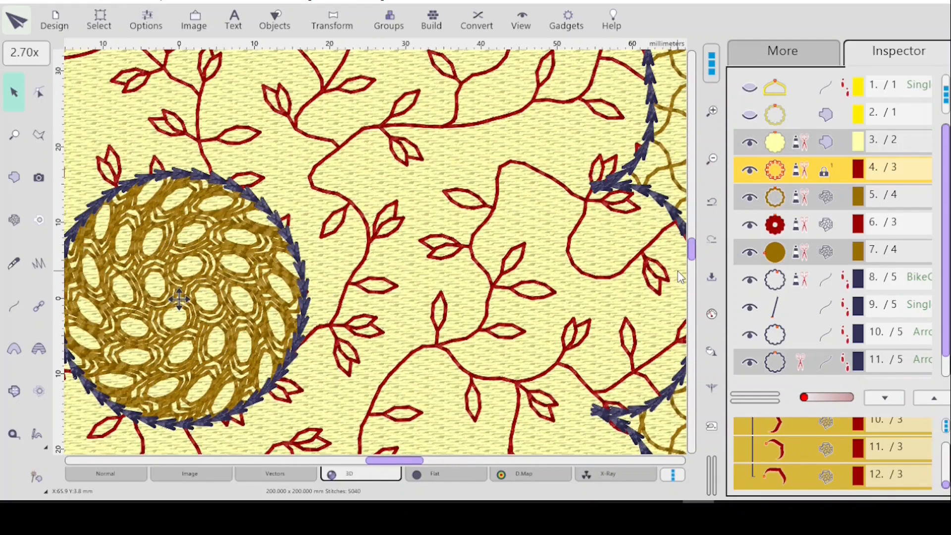
click(772, 257)
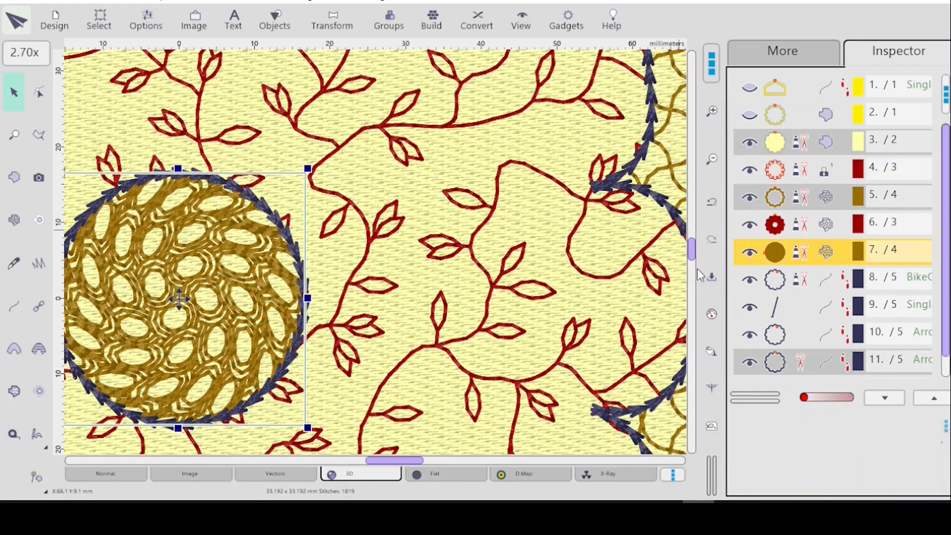
click(712, 313)
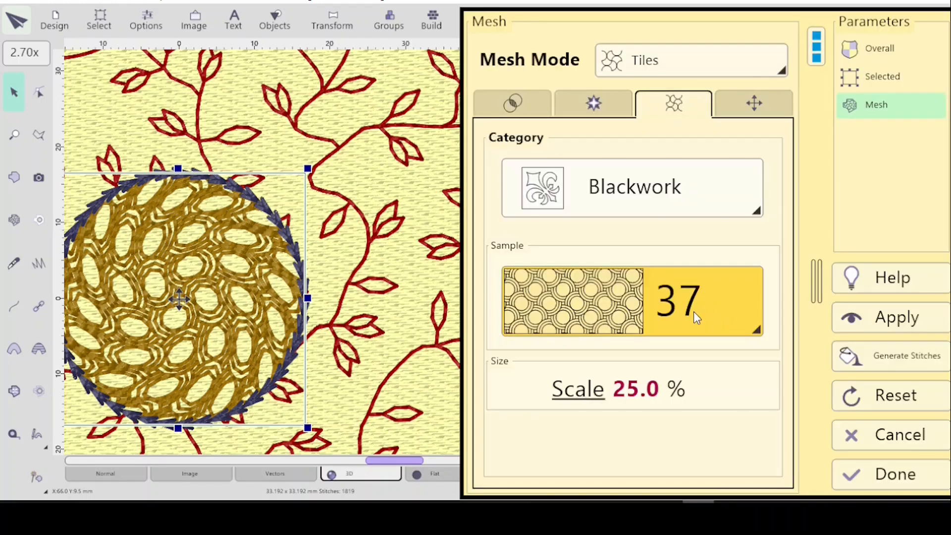
click(519, 100)
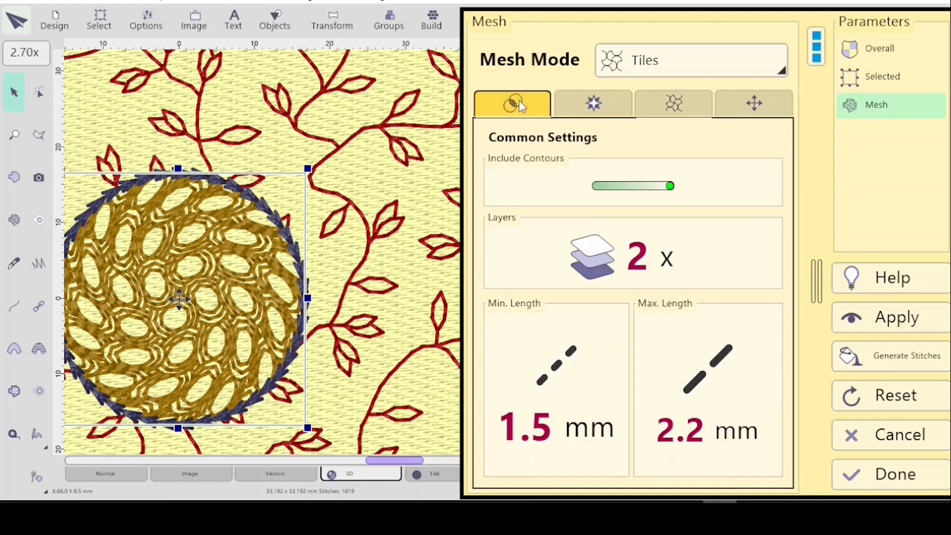
click(601, 192)
click(870, 319)
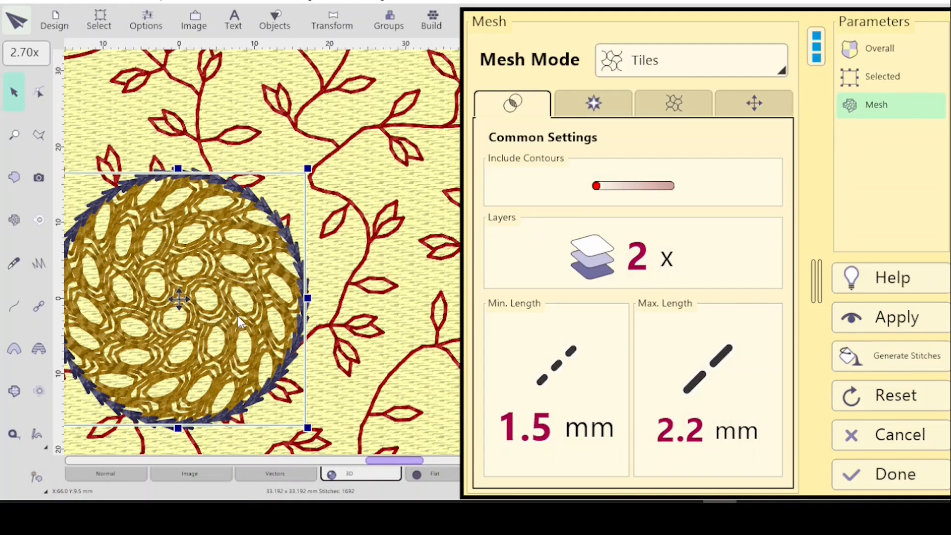
click(882, 476)
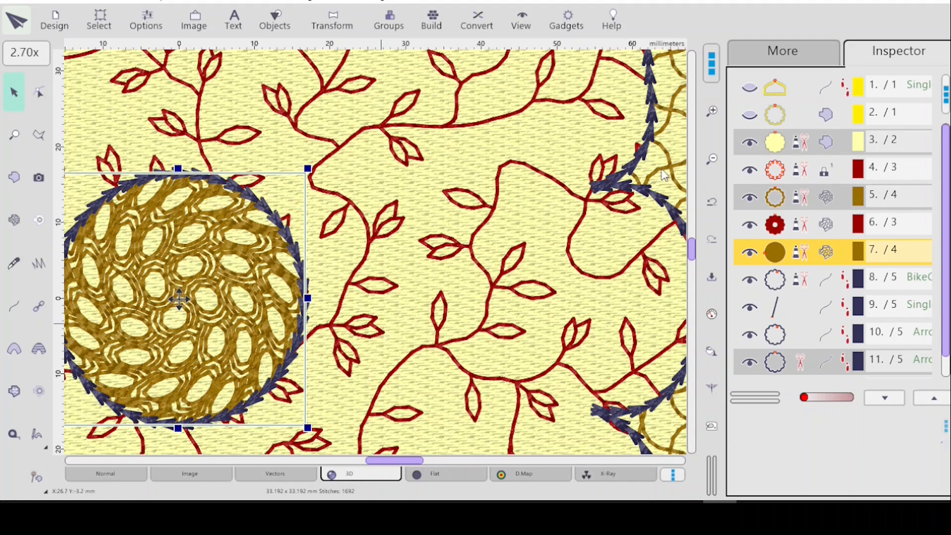
- Paste two copies of the light yellow flower-shaped background fill at the end of the object list
click(803, 145)
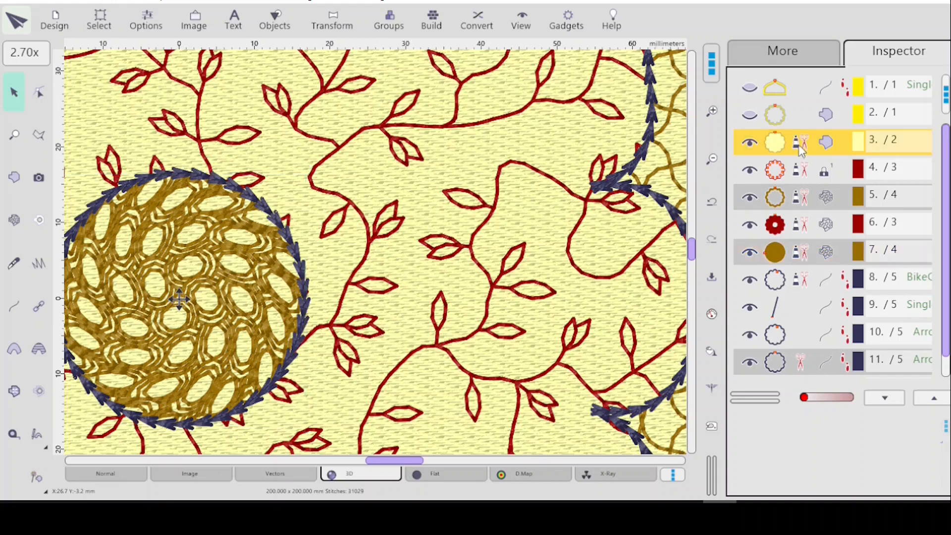
key(0)
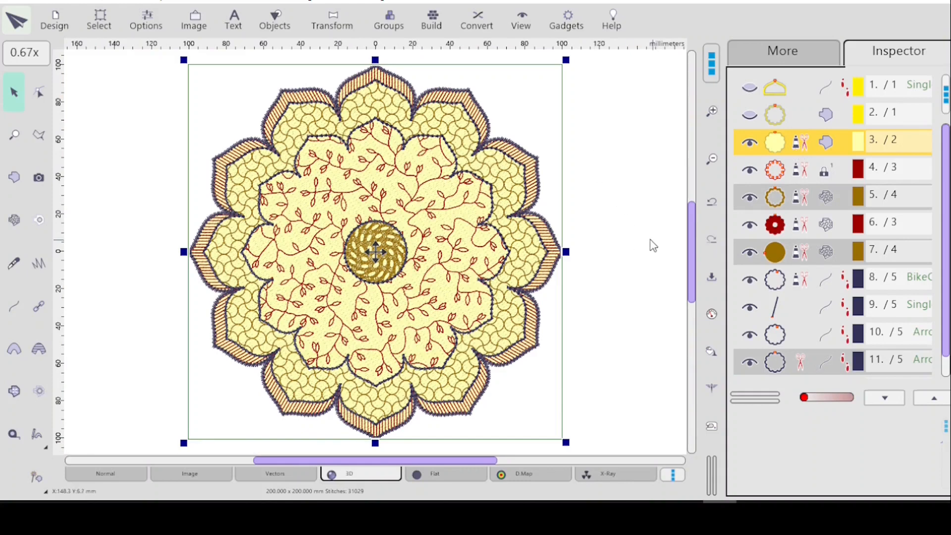
click(652, 245)
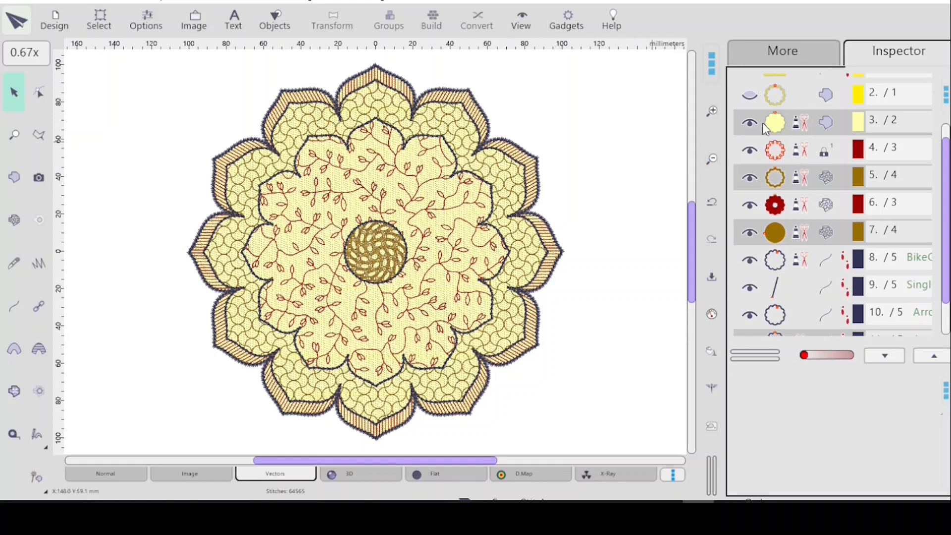
click(785, 125)
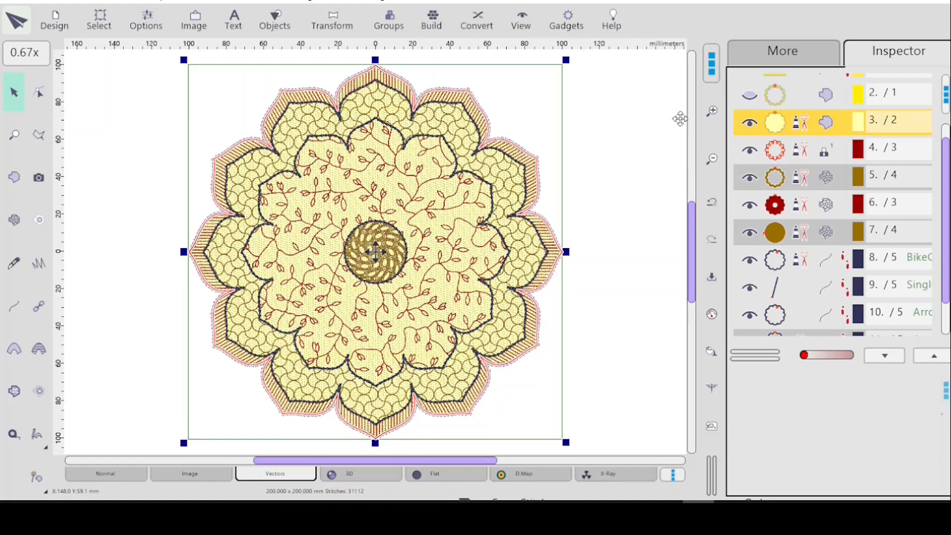
key(ctrl+v)
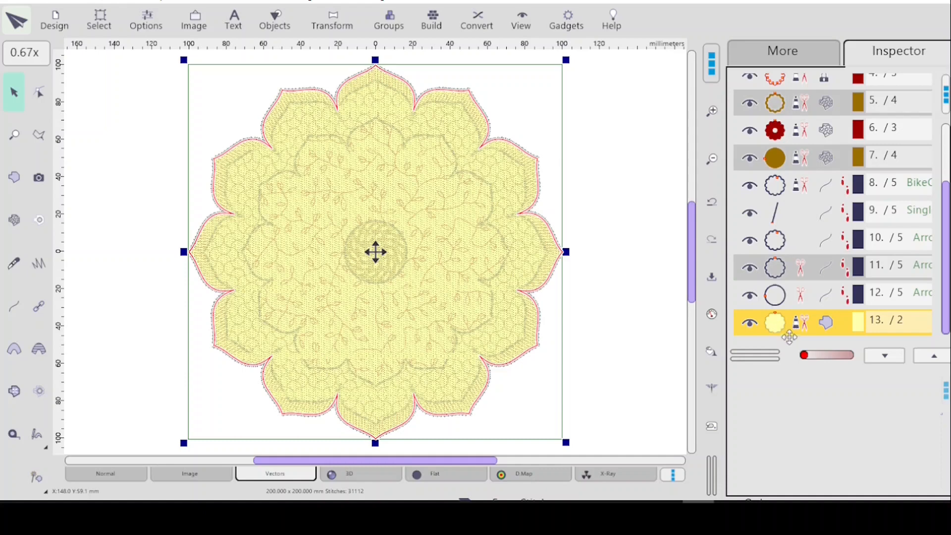
key(ctrl+v)
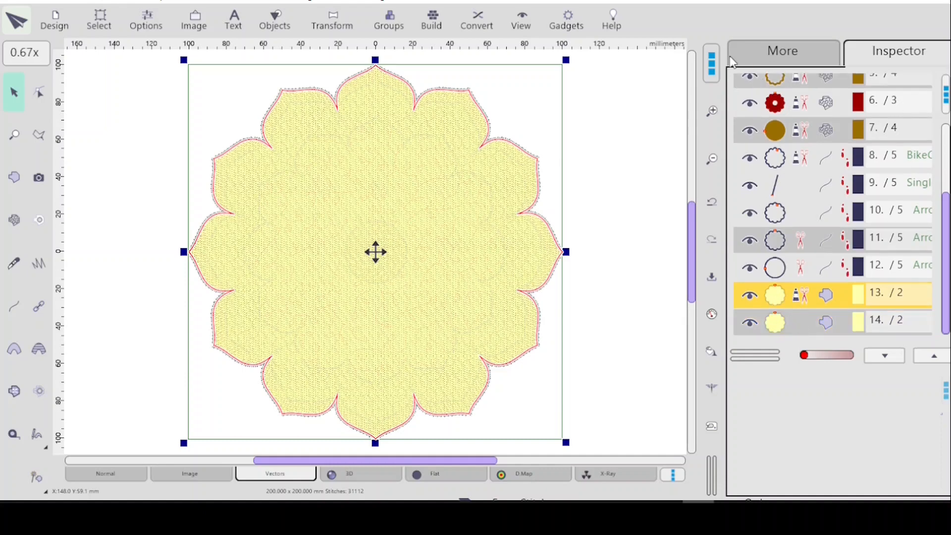
- Recolour the first pasted flower copy magenta and the second one green
click(796, 58)
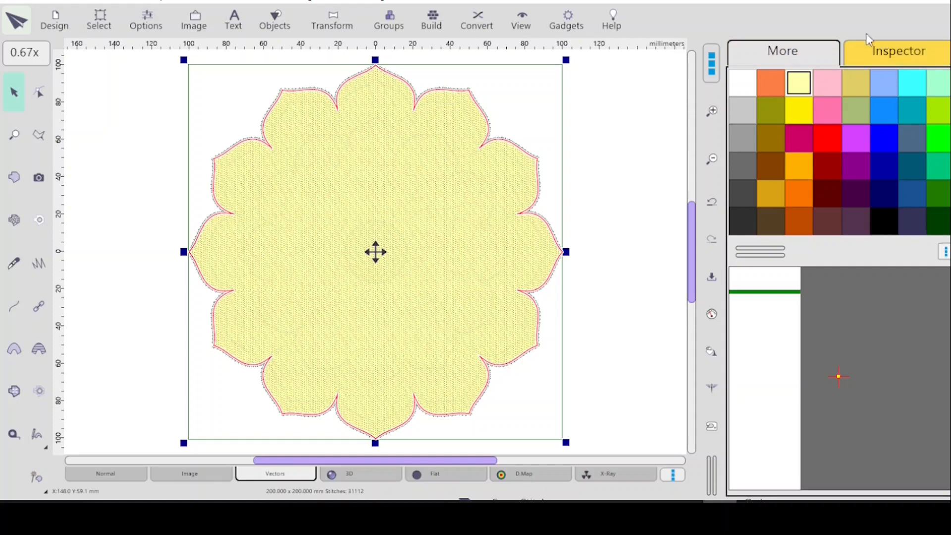
click(797, 135)
click(886, 55)
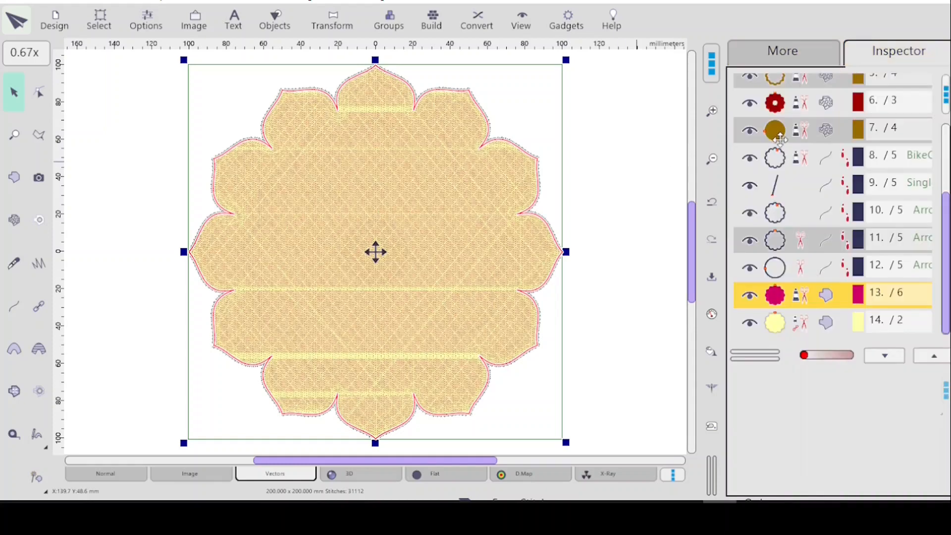
click(812, 323)
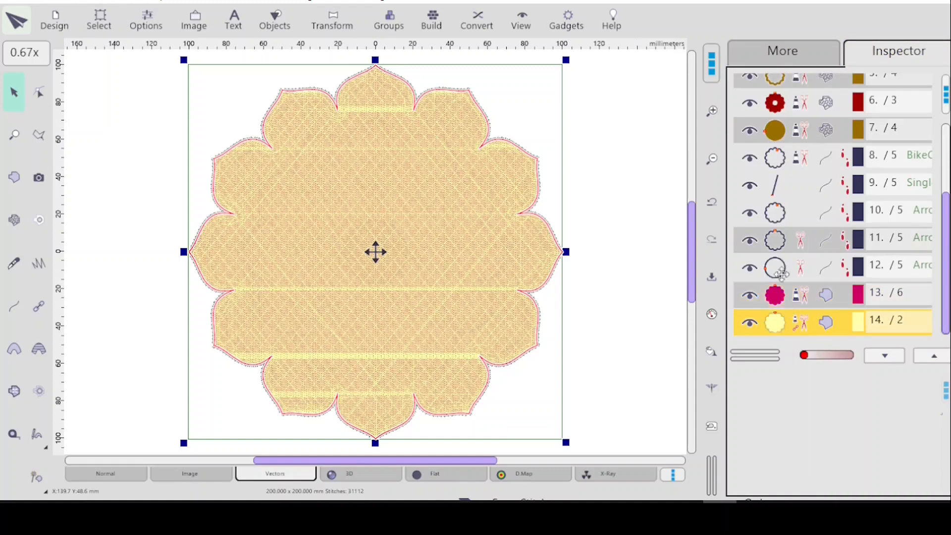
click(784, 51)
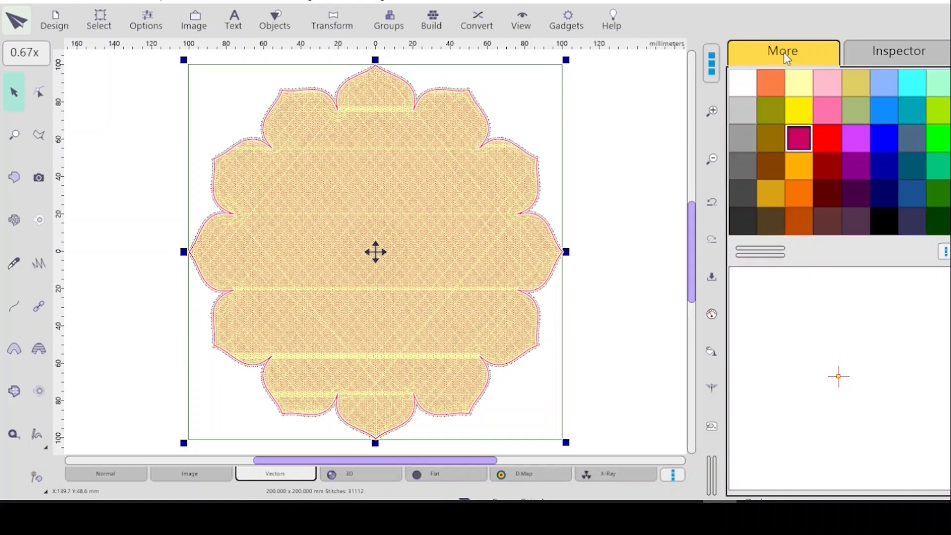
click(941, 166)
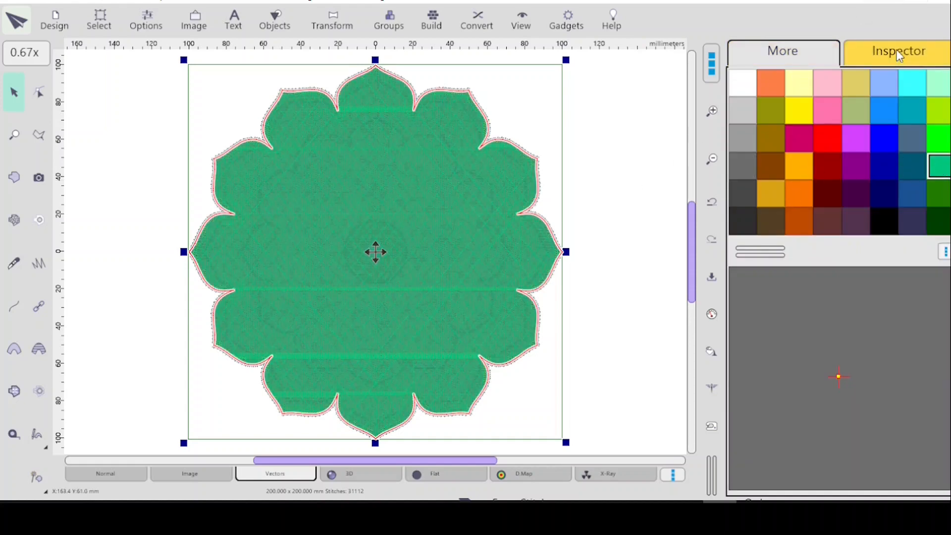
click(906, 52)
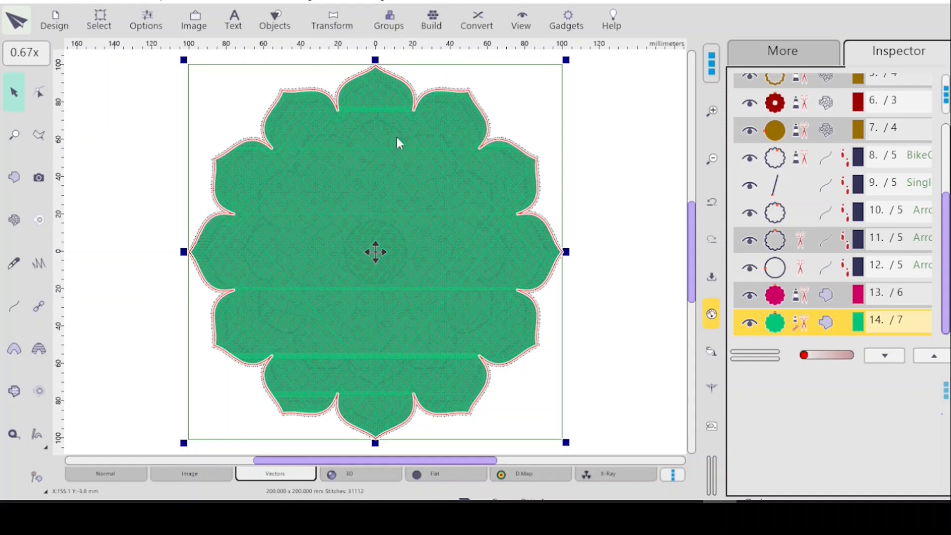
- Rotate the green flower copy by -15° with the Transformations window
click(333, 26)
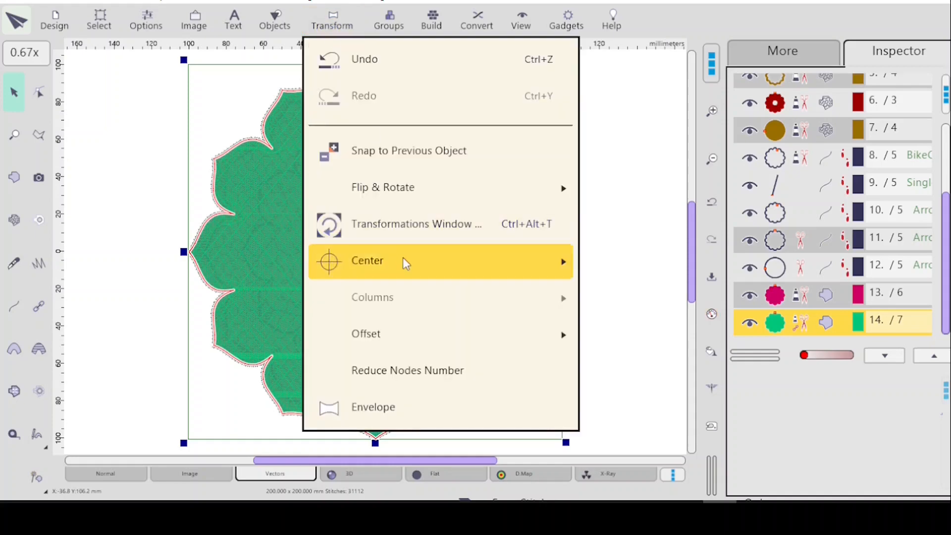
click(394, 229)
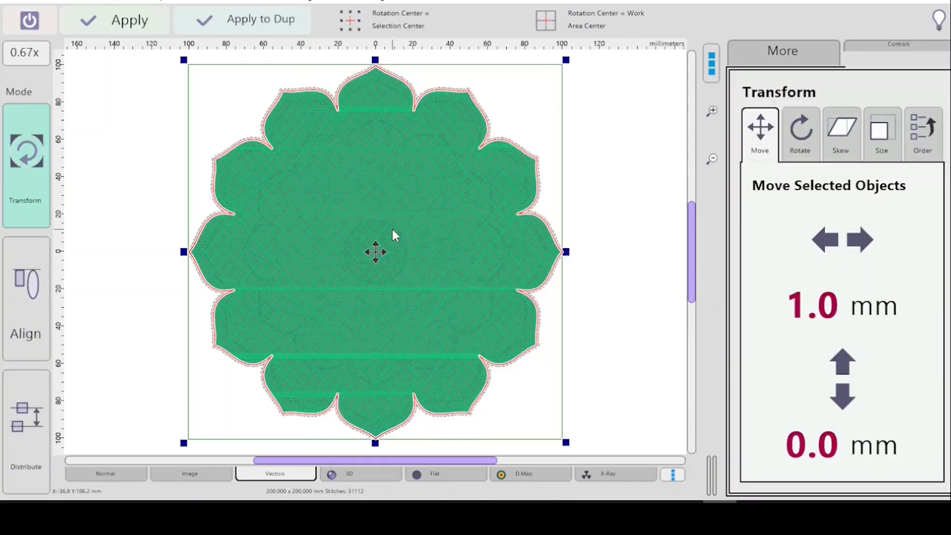
click(802, 135)
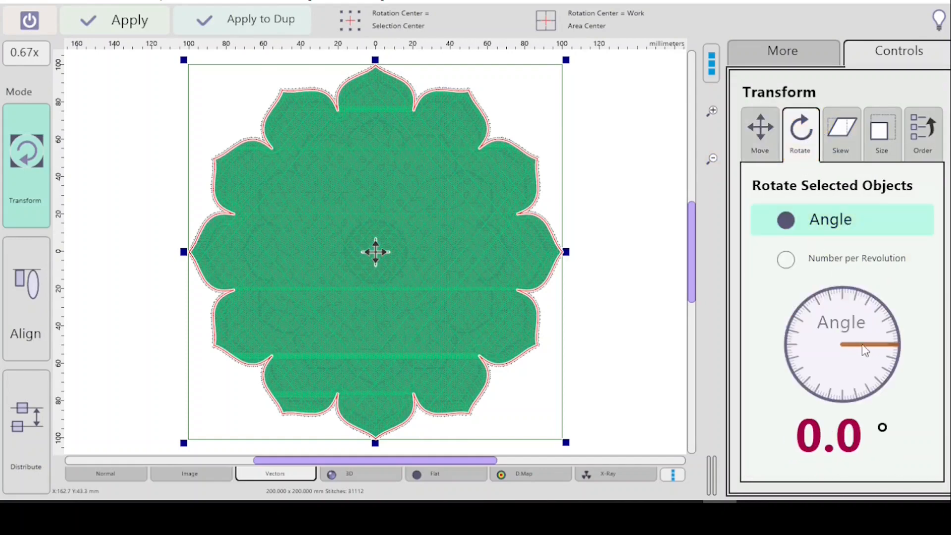
drag(892, 344, 889, 356)
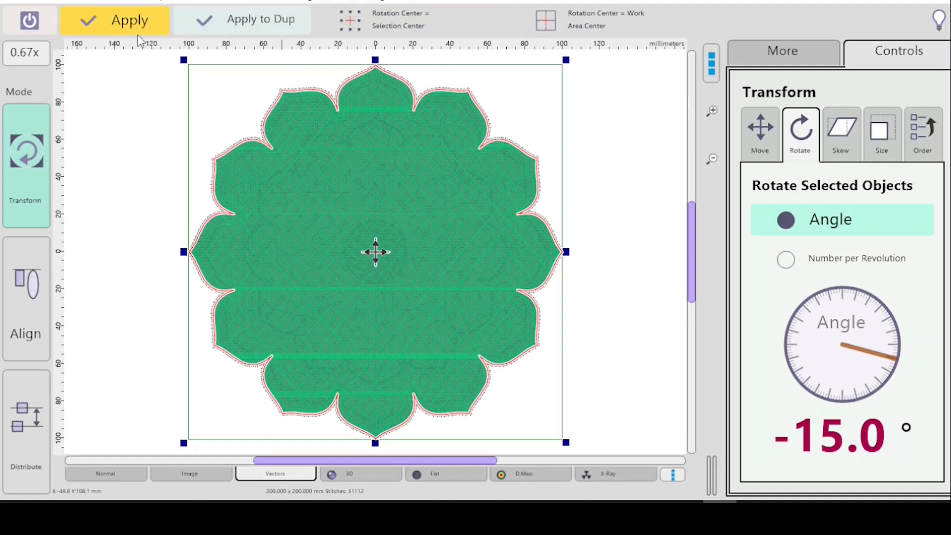
click(113, 24)
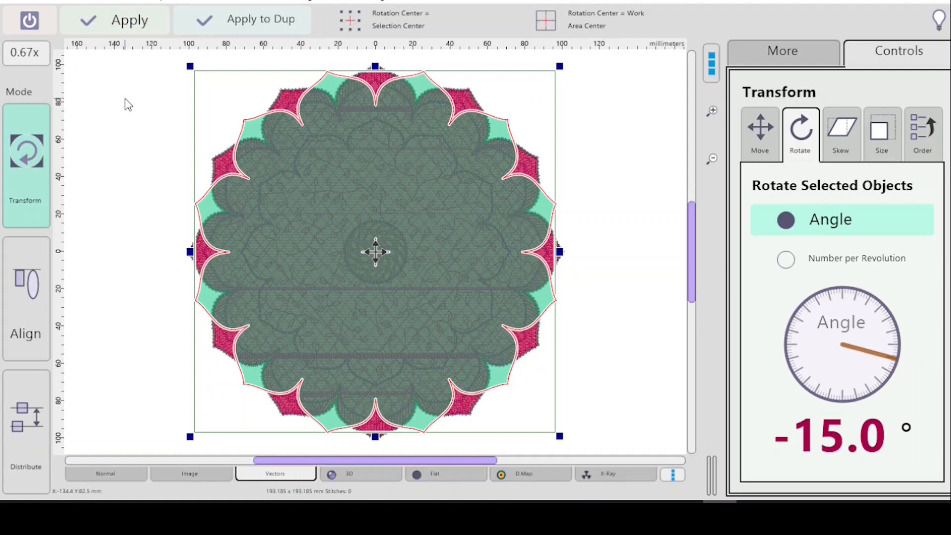
key(Escape)
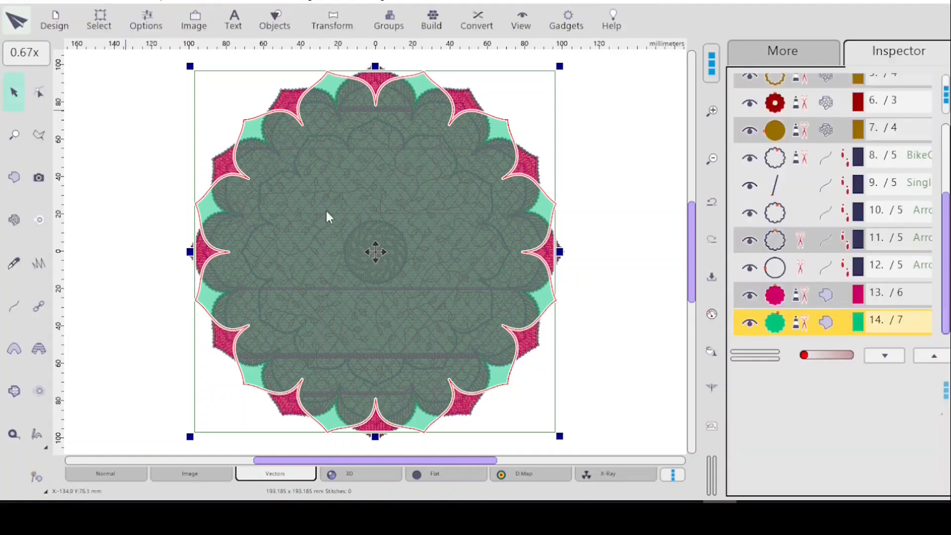
- Move the magenta flower copy after the green one in the stitching order
click(779, 296)
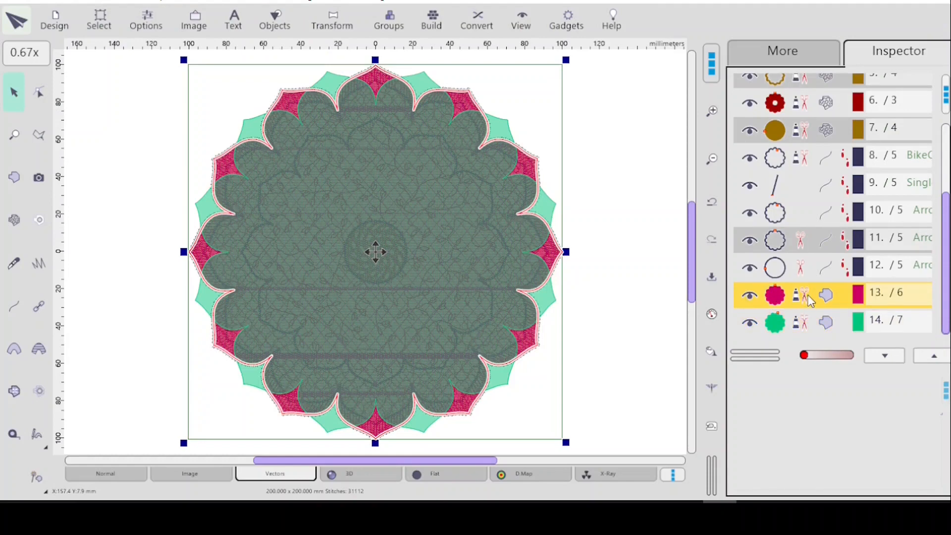
right_click(821, 327)
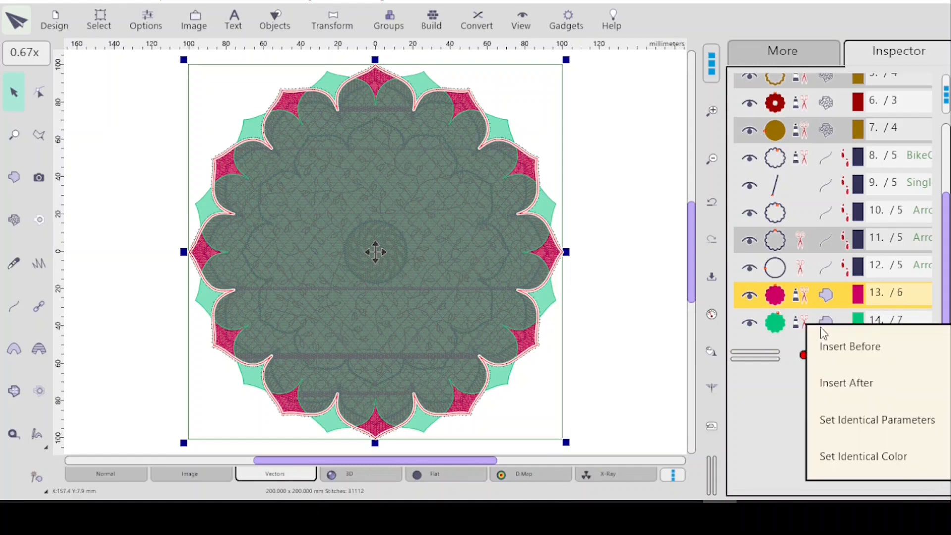
click(860, 391)
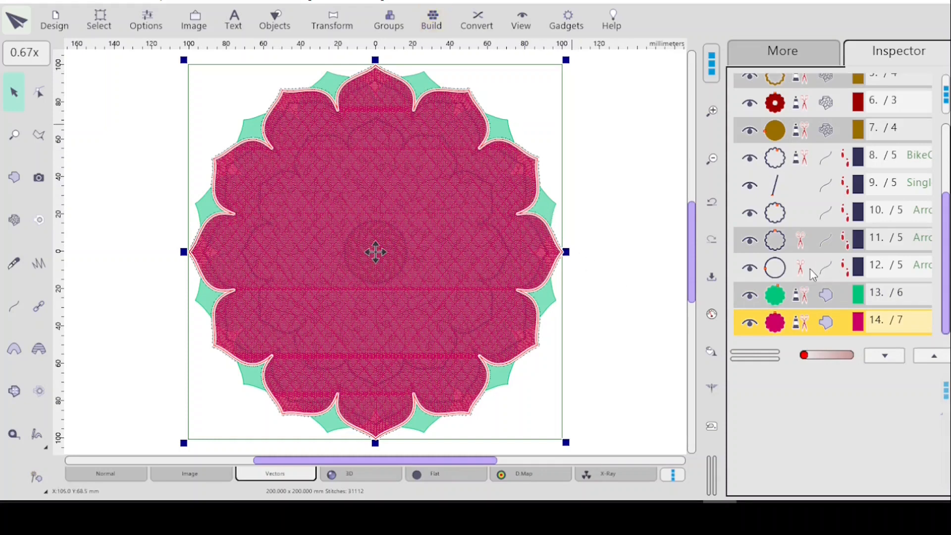
- Subtract the magenta flower from the green flower copy with the Difference shaping operation
ctrl+click(802, 299)
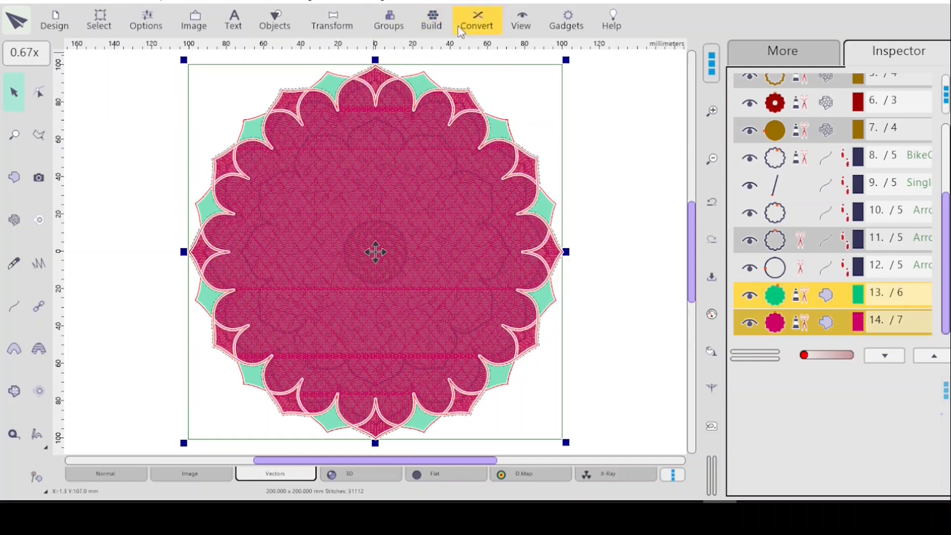
click(432, 29)
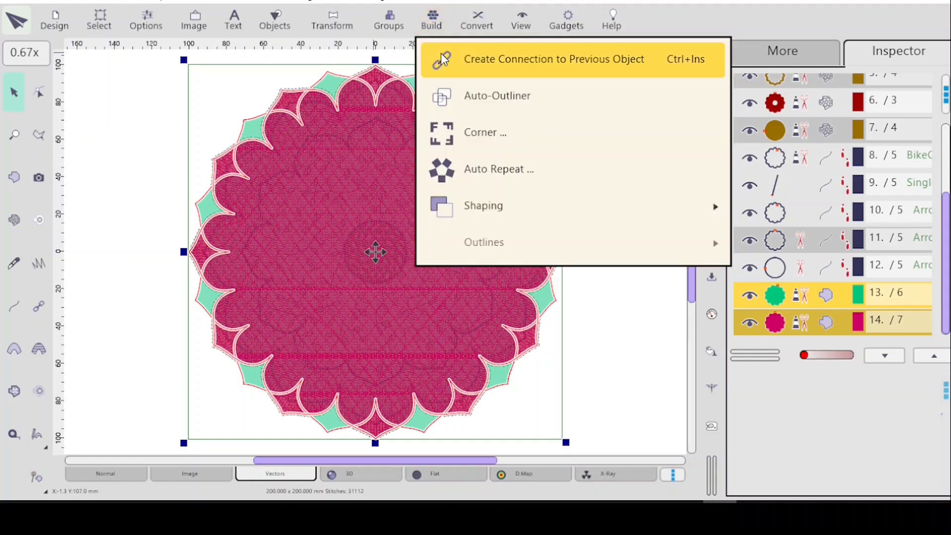
mouse_move(489, 210)
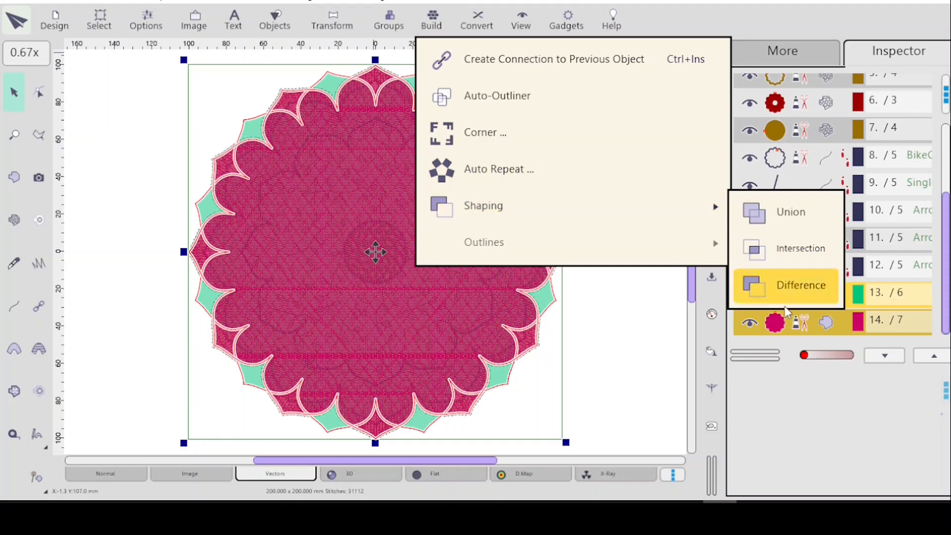
click(776, 286)
- Combine the green corner pieces left by the subtraction into one Group 1 group
scroll(941, 270, up, 4)
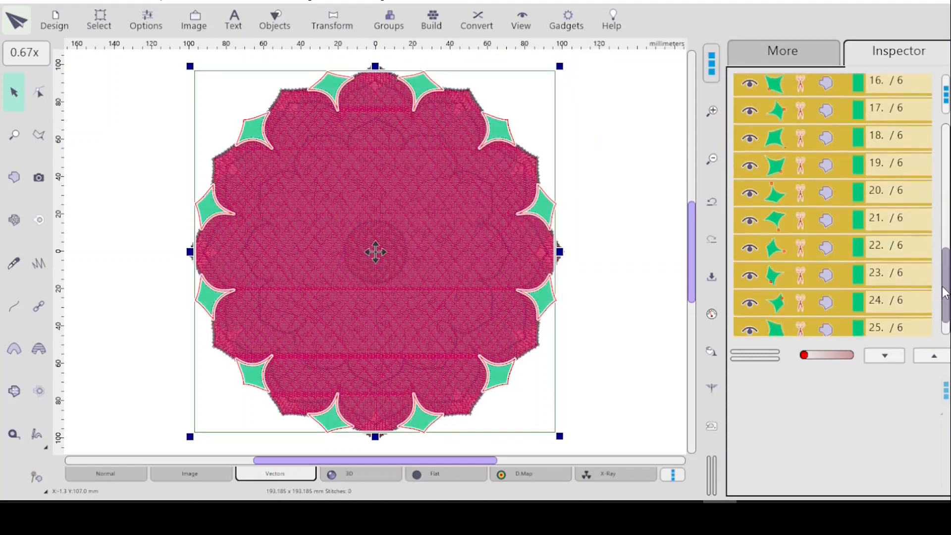
scroll(941, 270, up, 1)
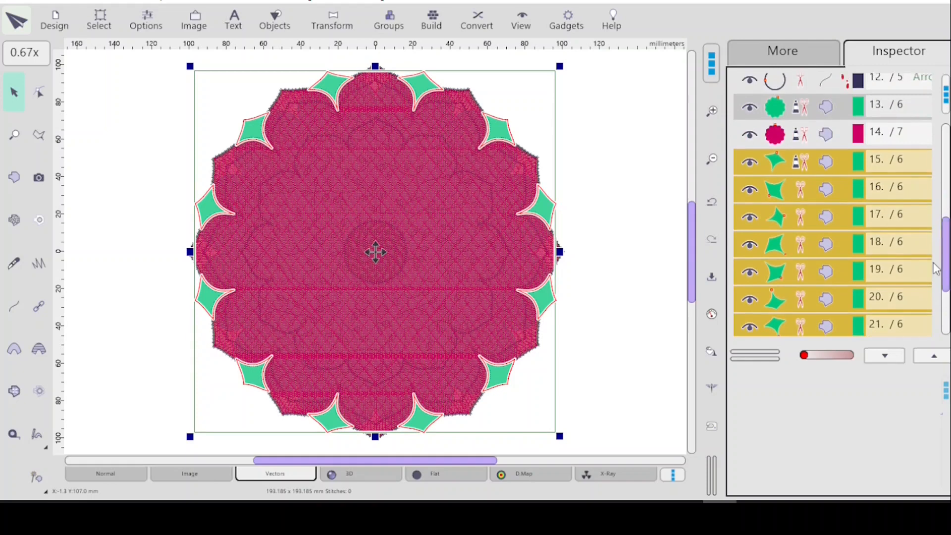
right_click(791, 256)
mouse_move(772, 325)
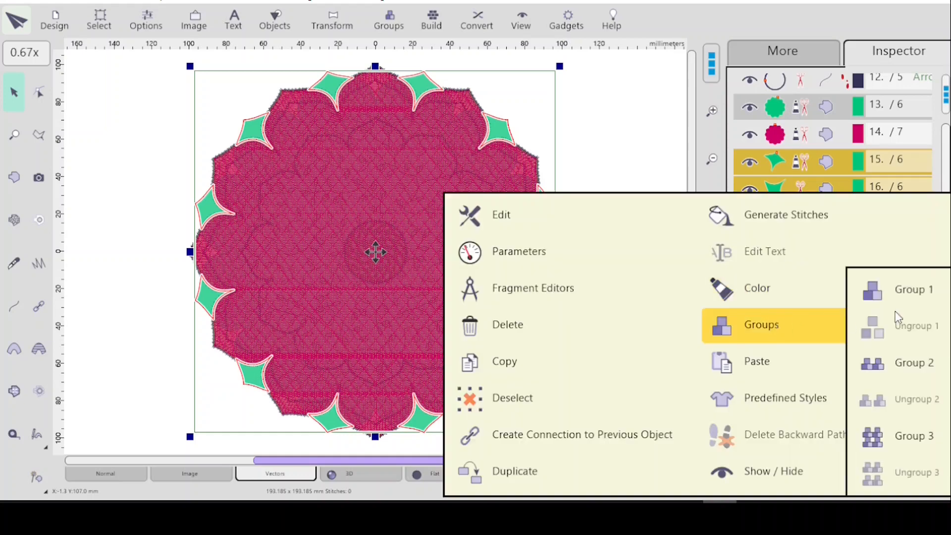
click(892, 291)
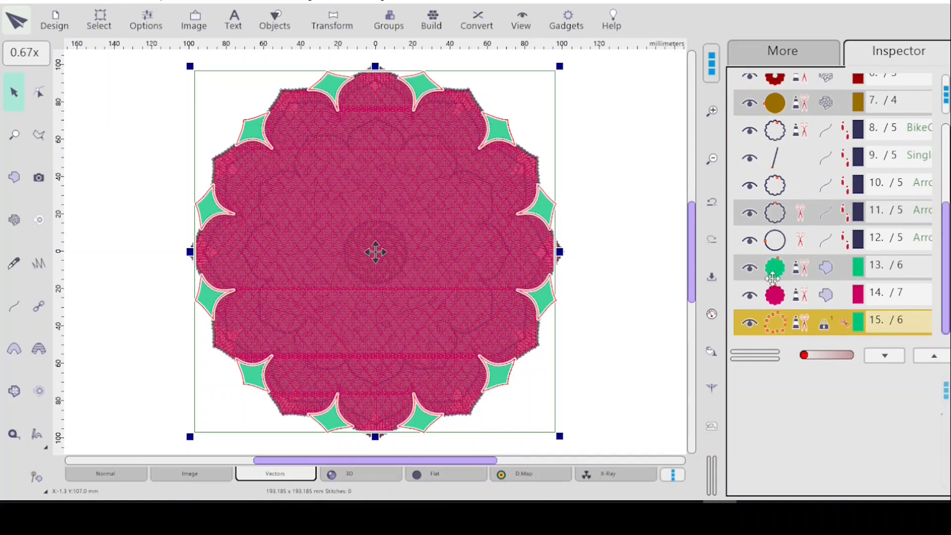
- Delete the full green and magenta flower copies, keeping the grouped green corner pieces
click(790, 298)
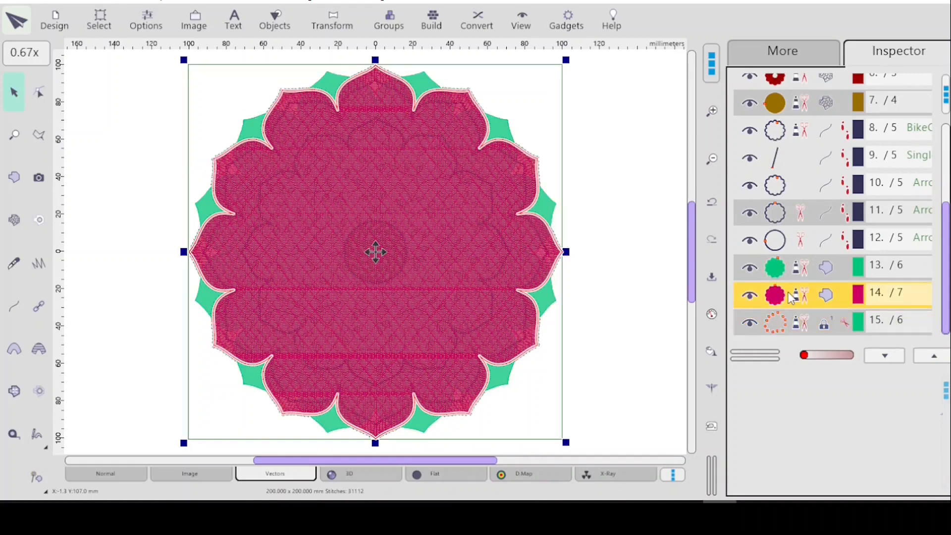
ctrl+click(782, 269)
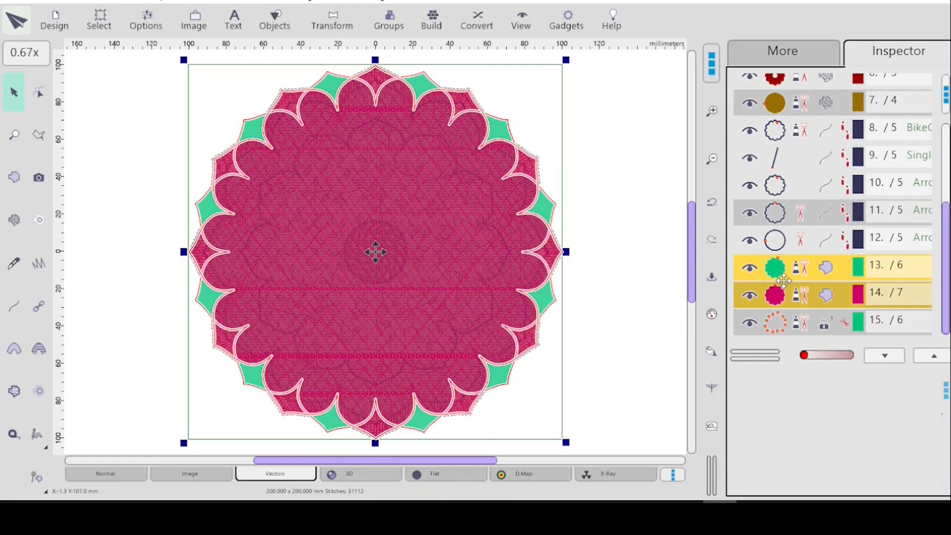
key(Delete)
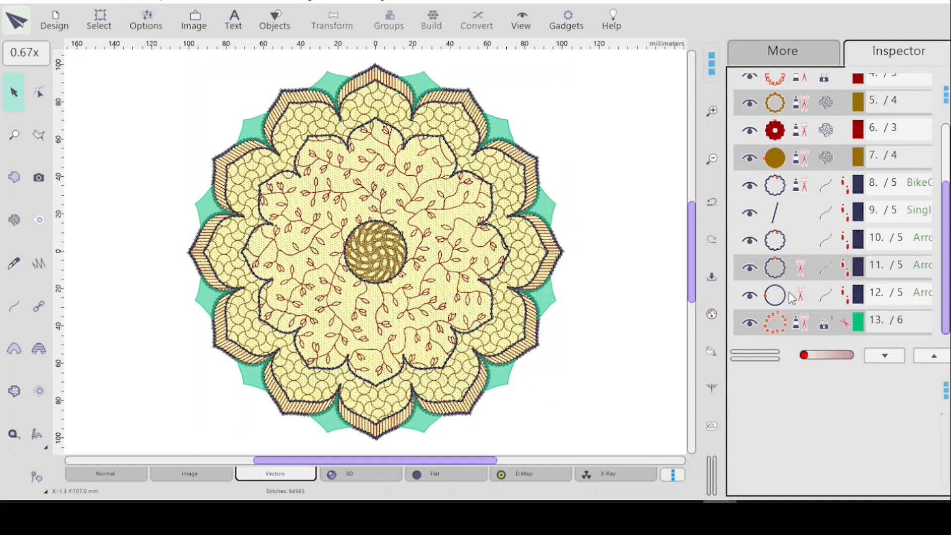
- Move the green corner-piece group directly before the light yellow background fill in the stitching order
click(798, 323)
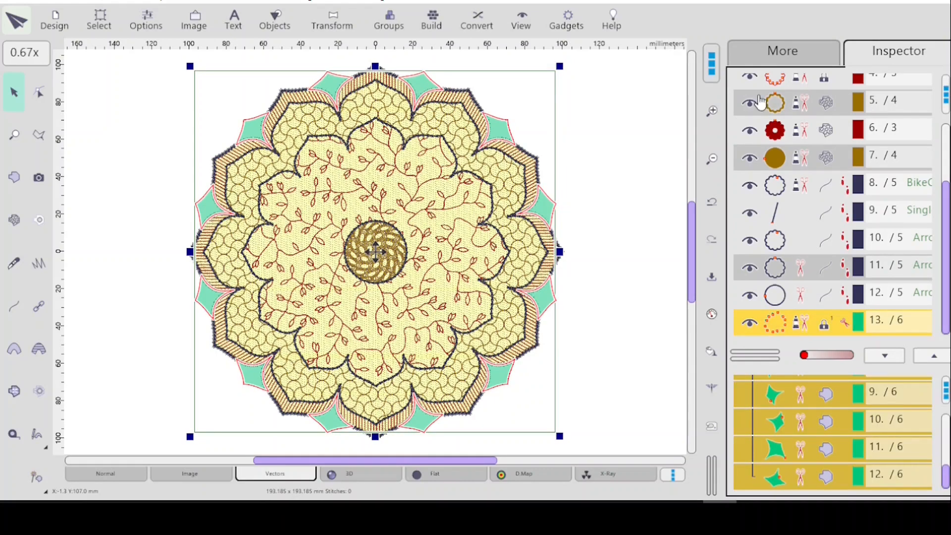
right_click(618, 97)
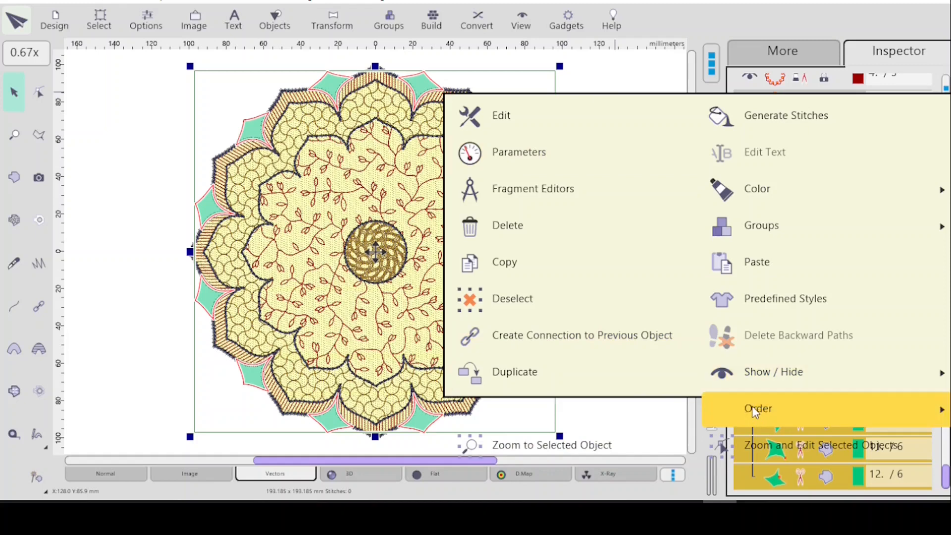
mouse_move(763, 408)
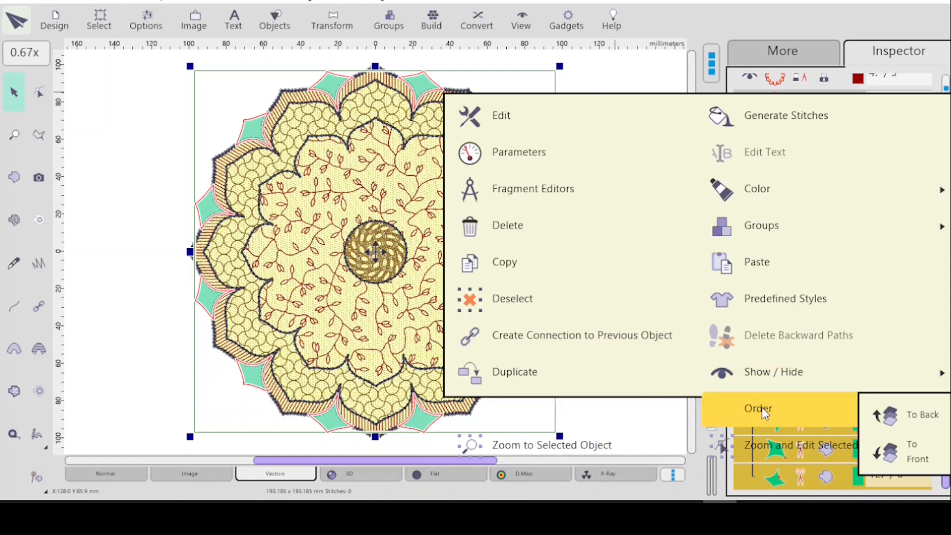
click(909, 415)
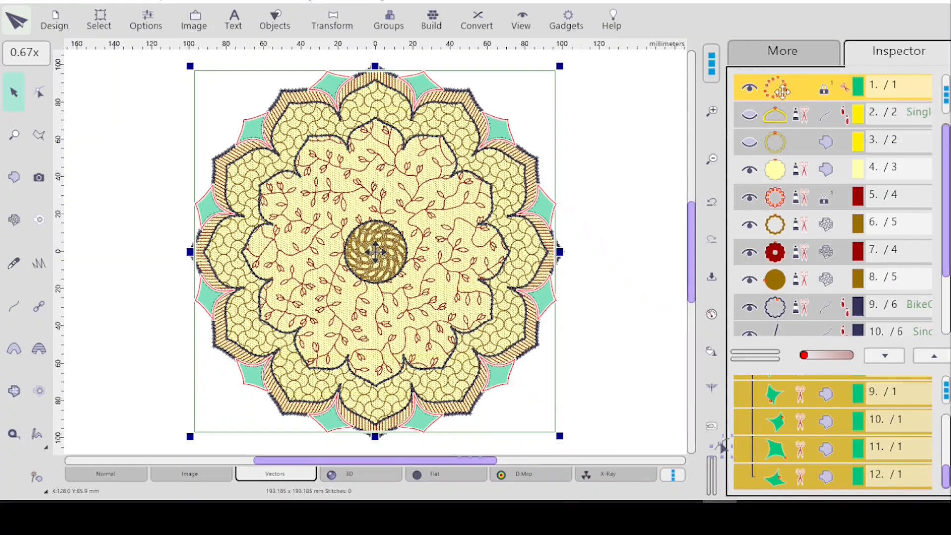
right_click(821, 171)
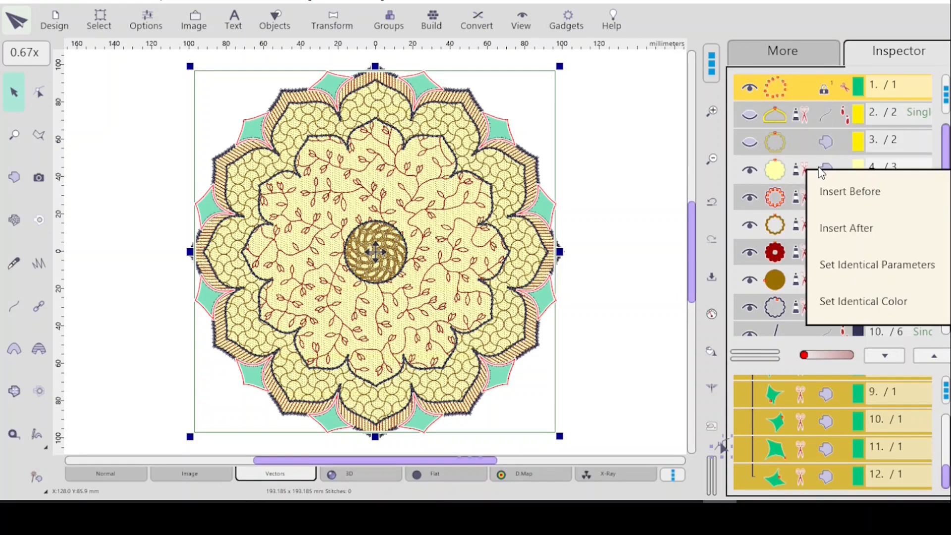
click(847, 195)
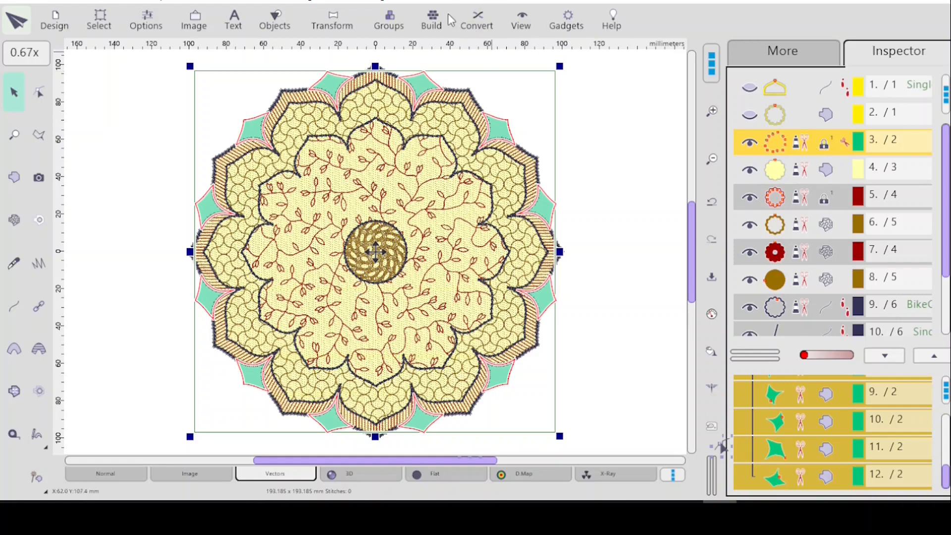
- Convert the green corner-piece group from fill to mesh and select the group again
click(475, 22)
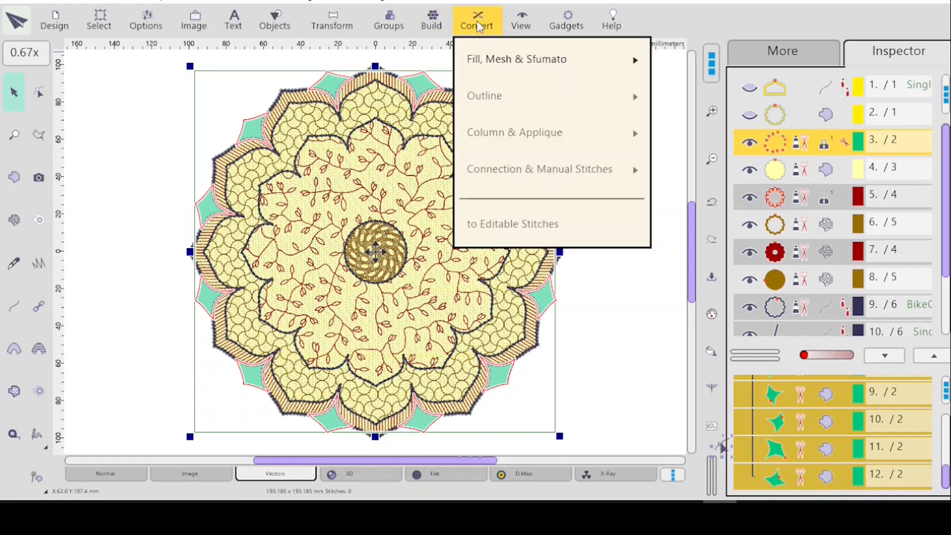
click(495, 58)
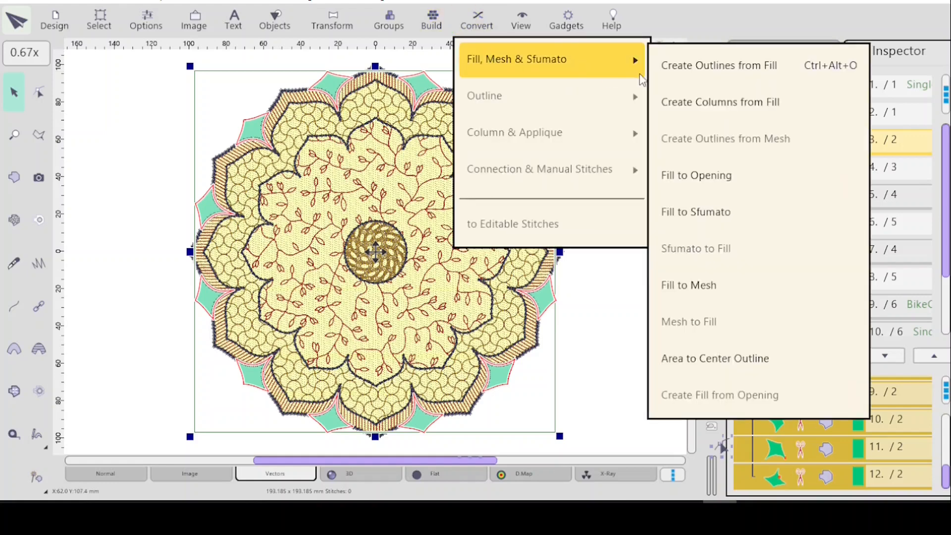
click(694, 281)
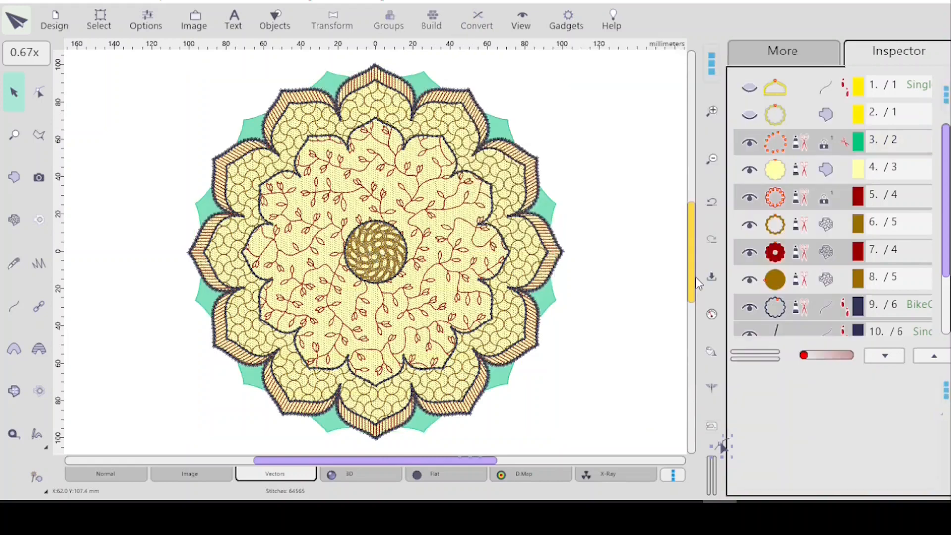
click(804, 144)
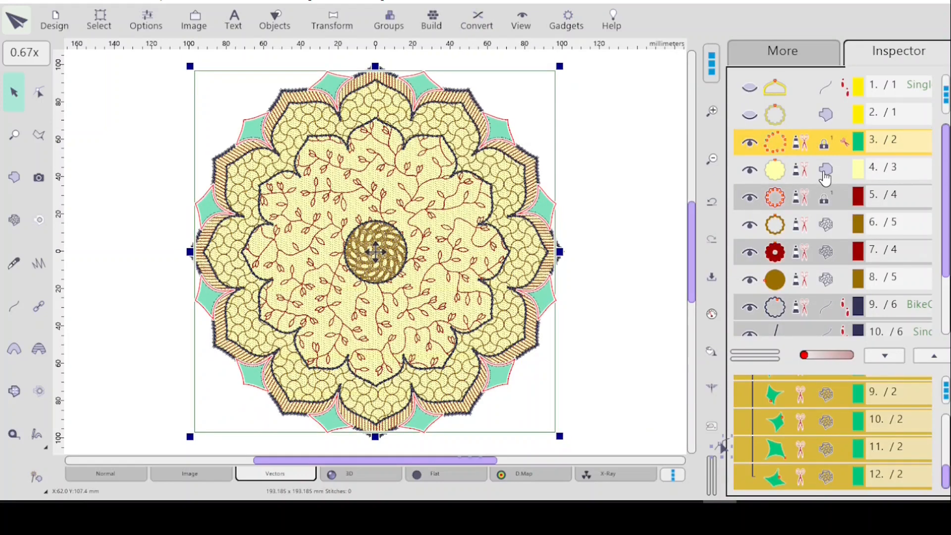
- Give the green corner-piece group the same parameters and colour as the brown ring-shaped mesh
click(828, 205)
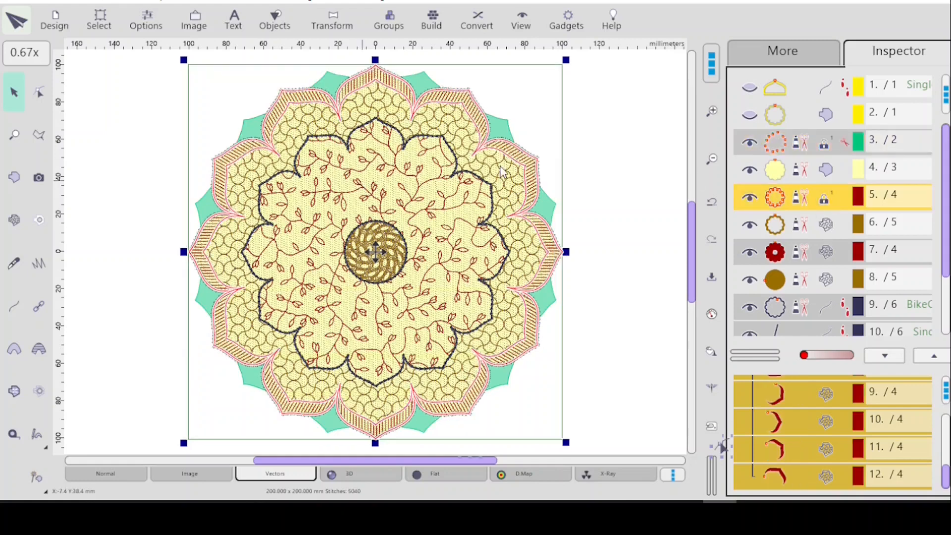
click(821, 260)
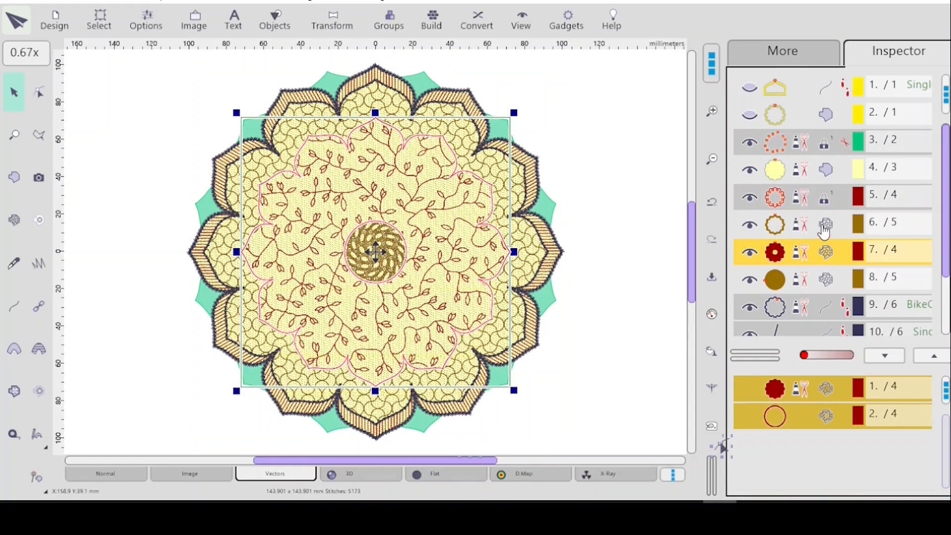
click(826, 228)
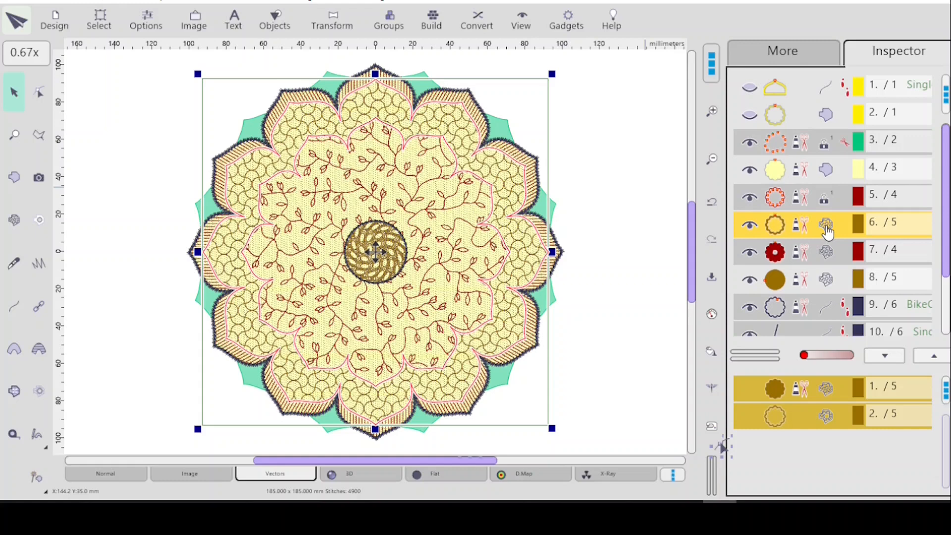
right_click(827, 147)
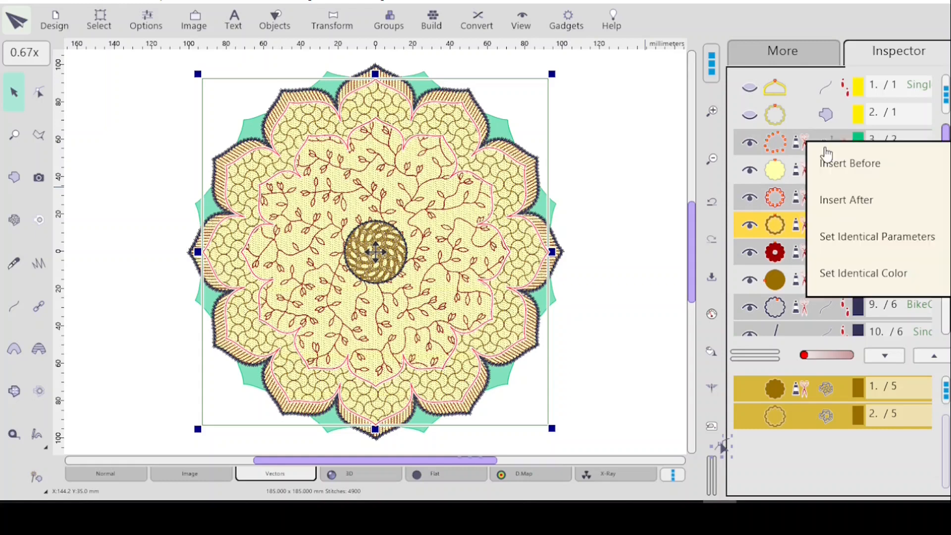
click(856, 235)
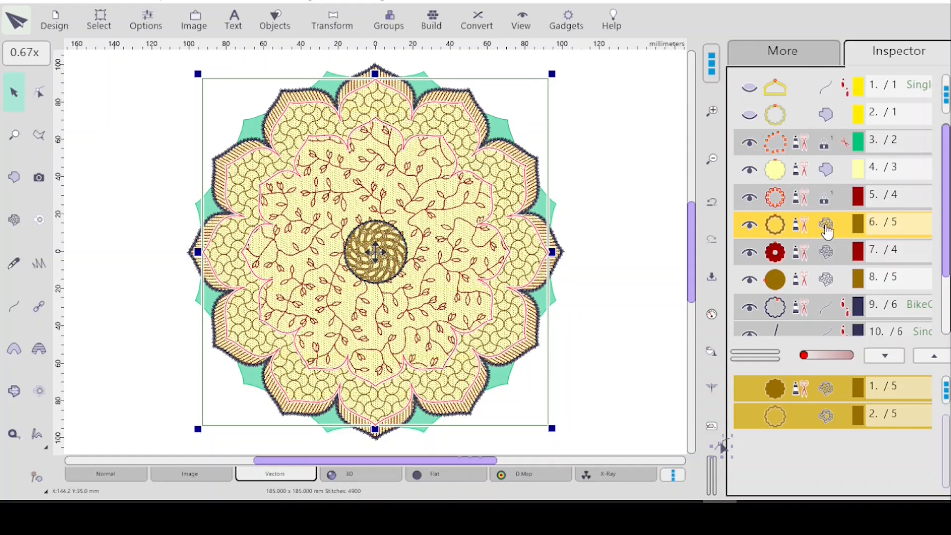
right_click(823, 146)
click(860, 271)
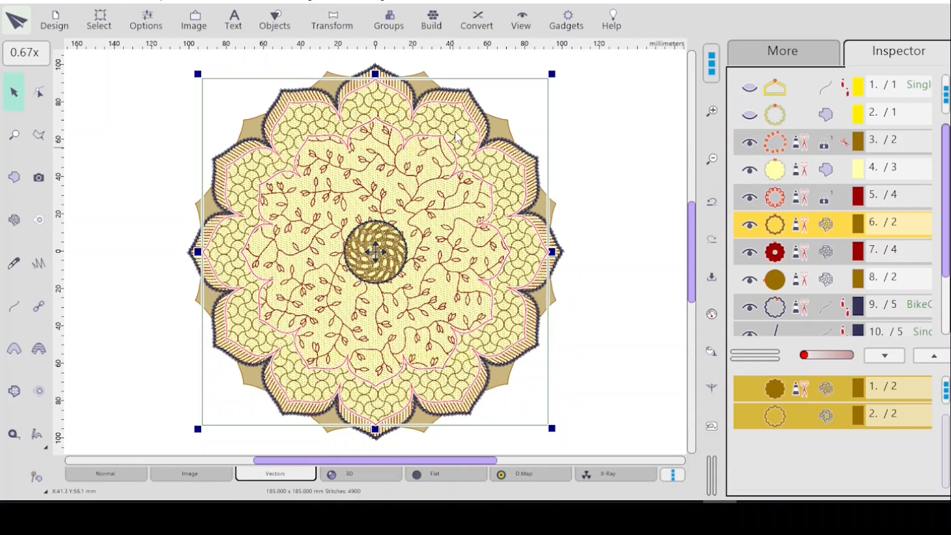
- Set the mesh parameters of the outer corner-piece group to Net mode with the Fractal category, kind 6
click(813, 143)
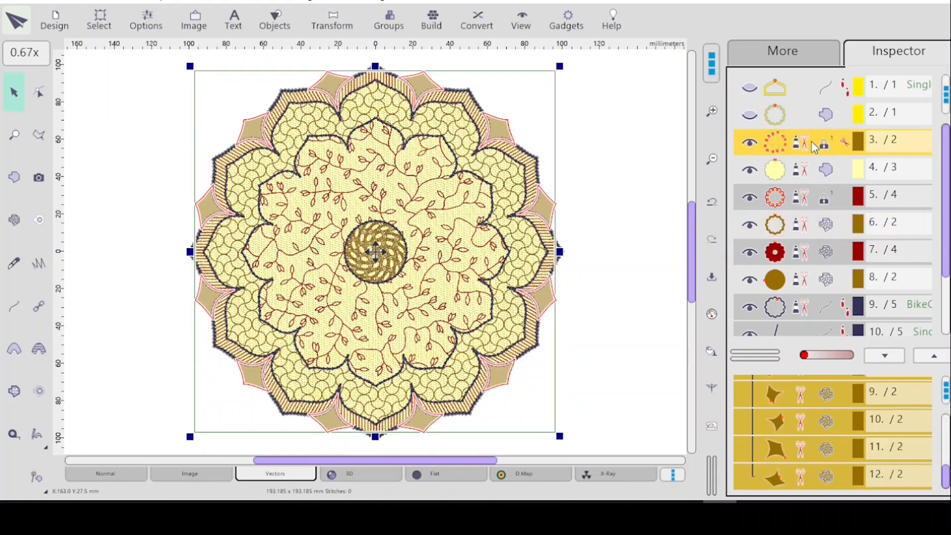
click(711, 314)
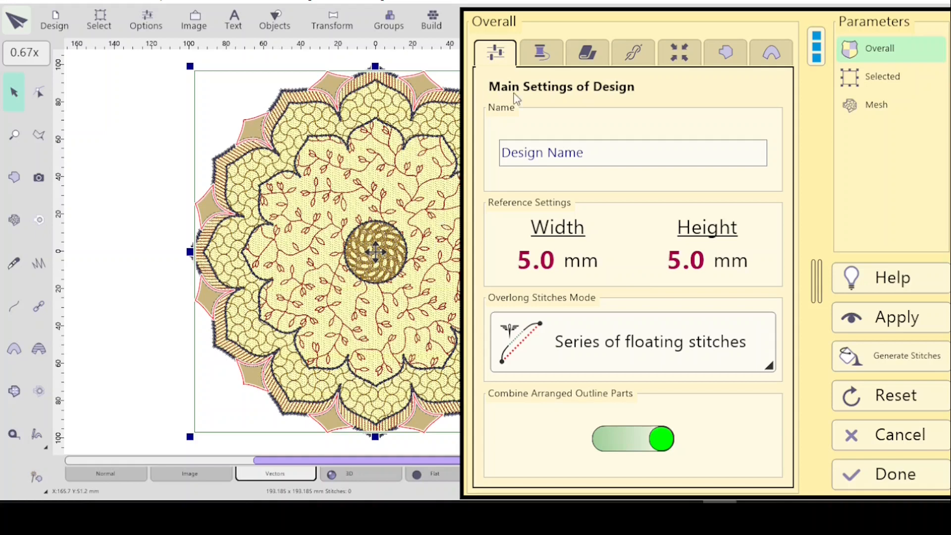
click(875, 109)
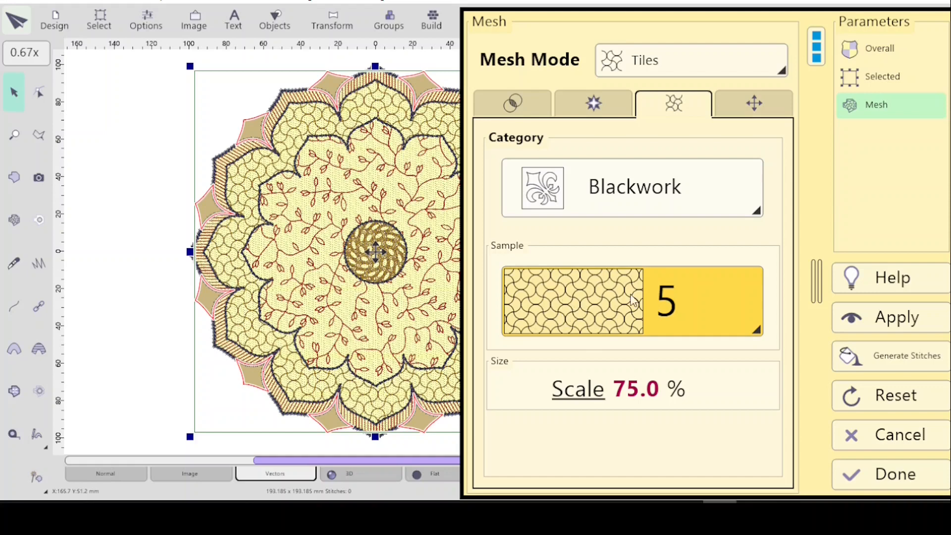
click(717, 309)
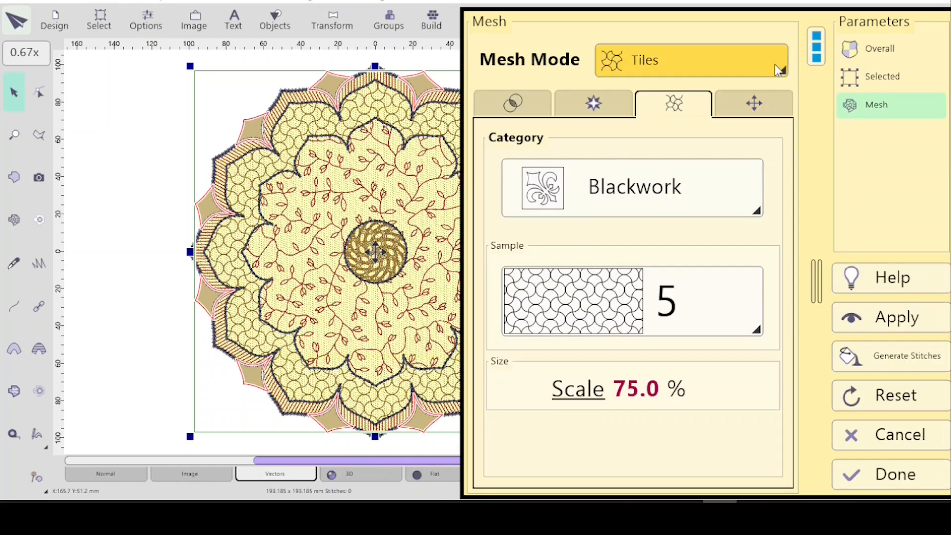
click(694, 61)
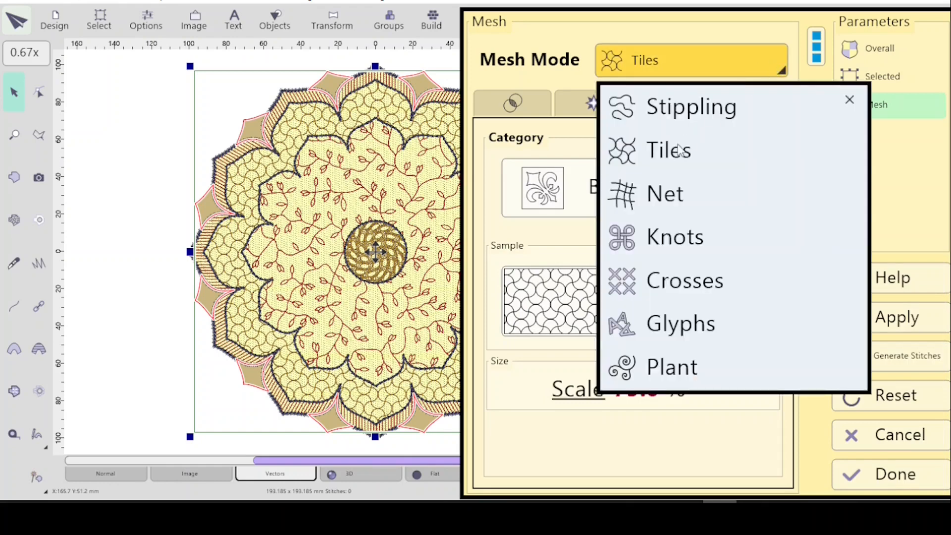
click(660, 201)
click(675, 213)
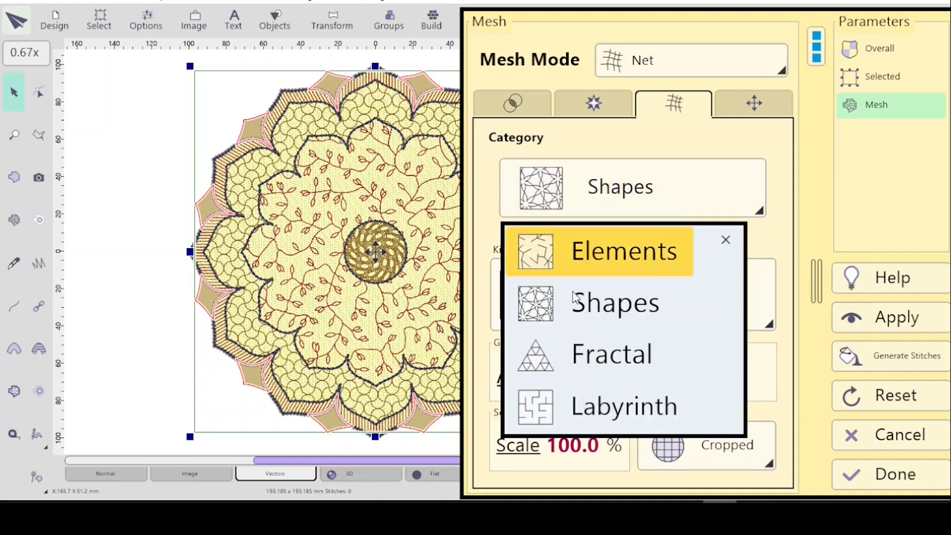
click(601, 358)
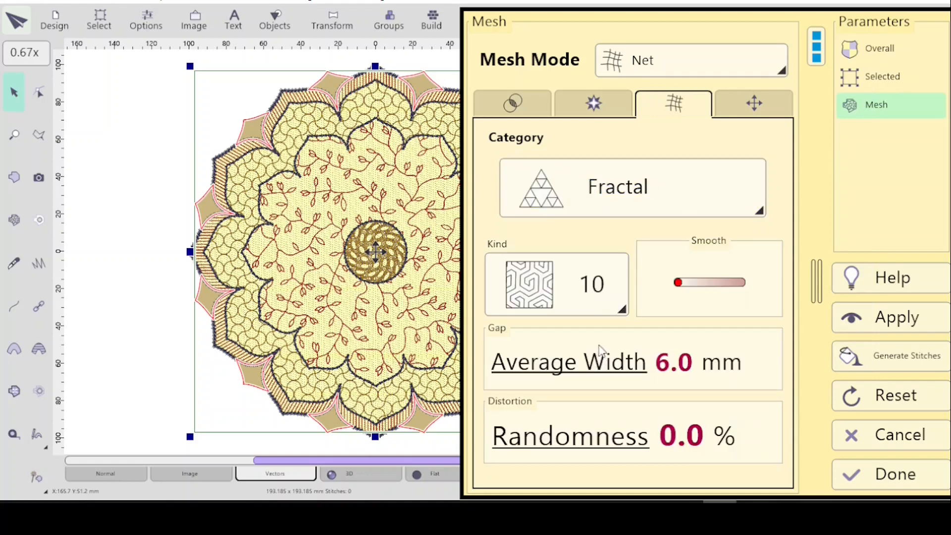
click(604, 301)
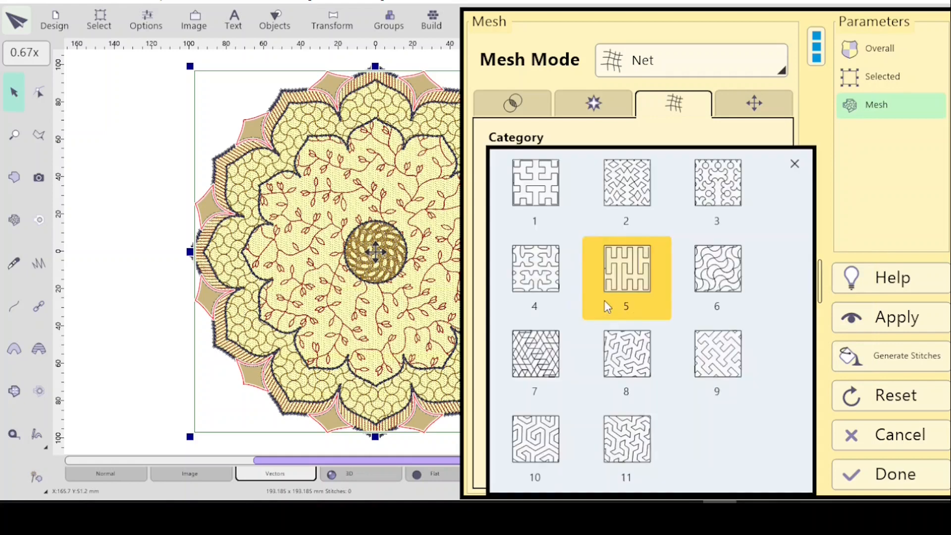
click(721, 275)
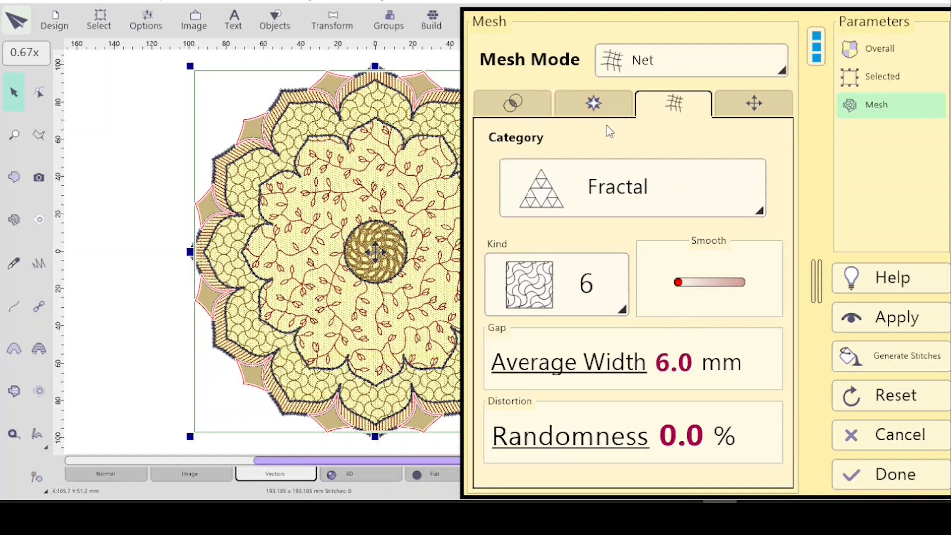
- Review the corner-piece mesh's common and transformation settings, and apply the current pattern to preview it
click(511, 104)
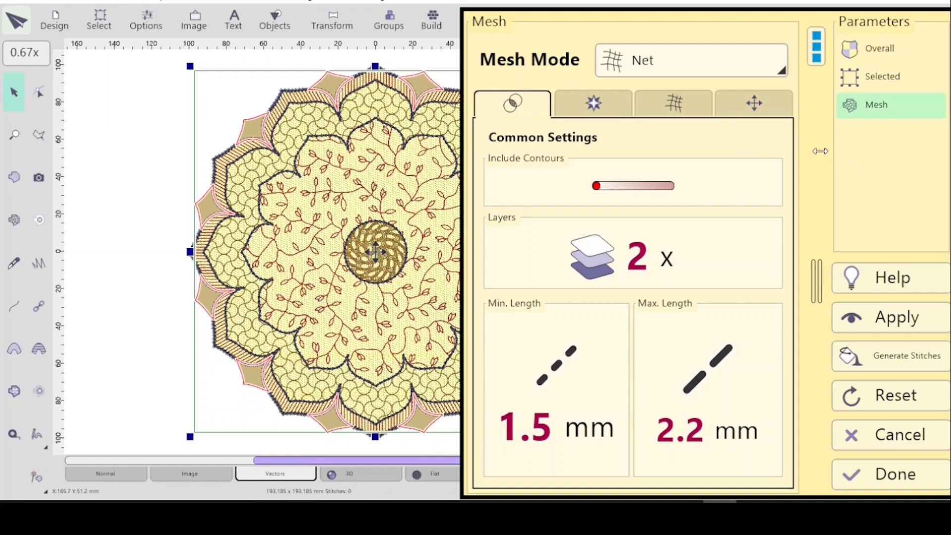
drag(821, 151, 821, 152)
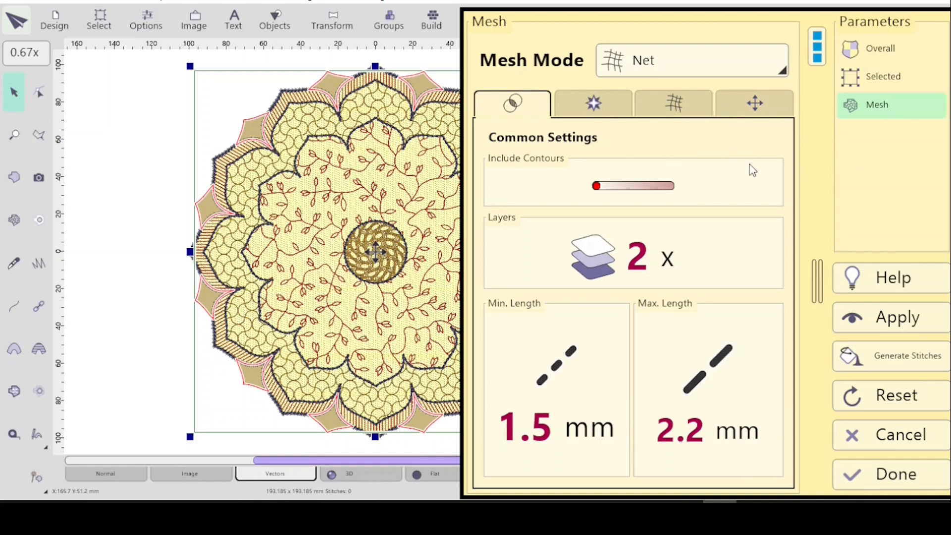
click(748, 110)
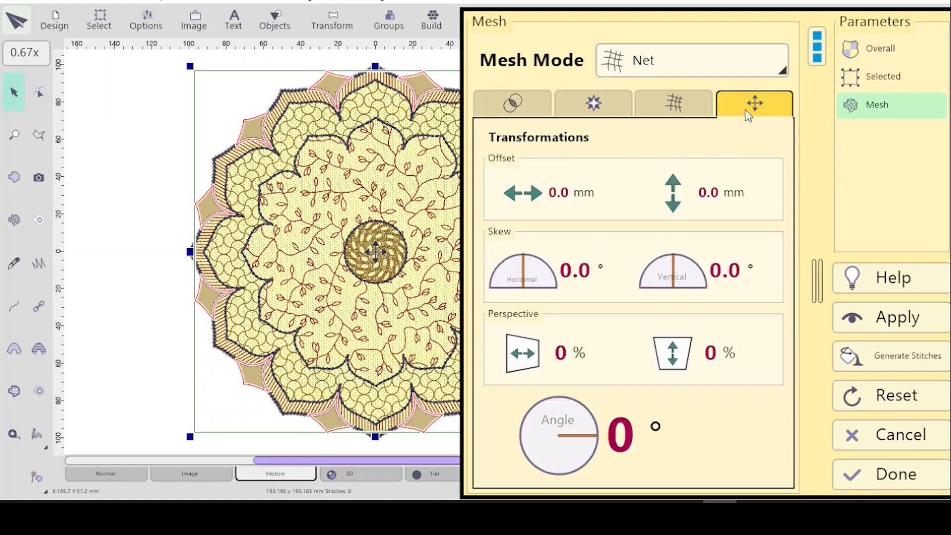
click(677, 104)
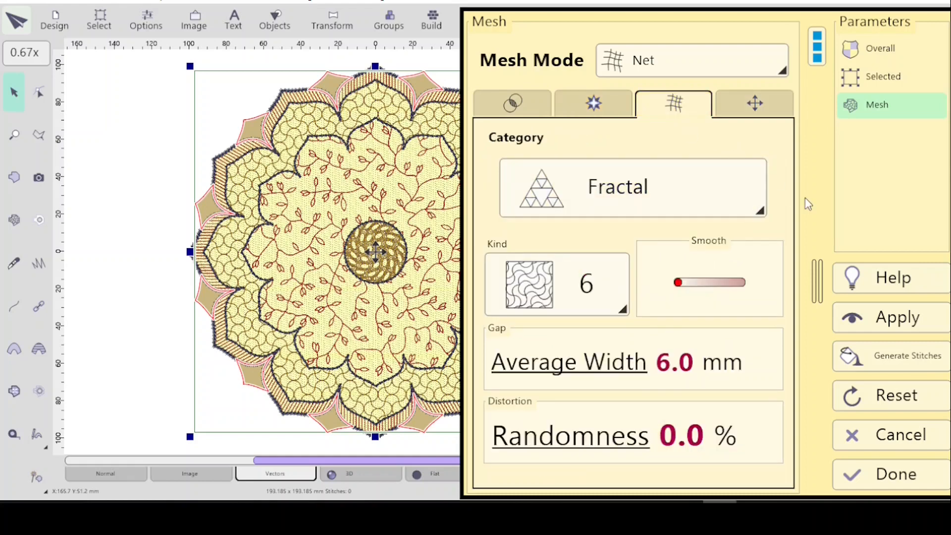
click(886, 319)
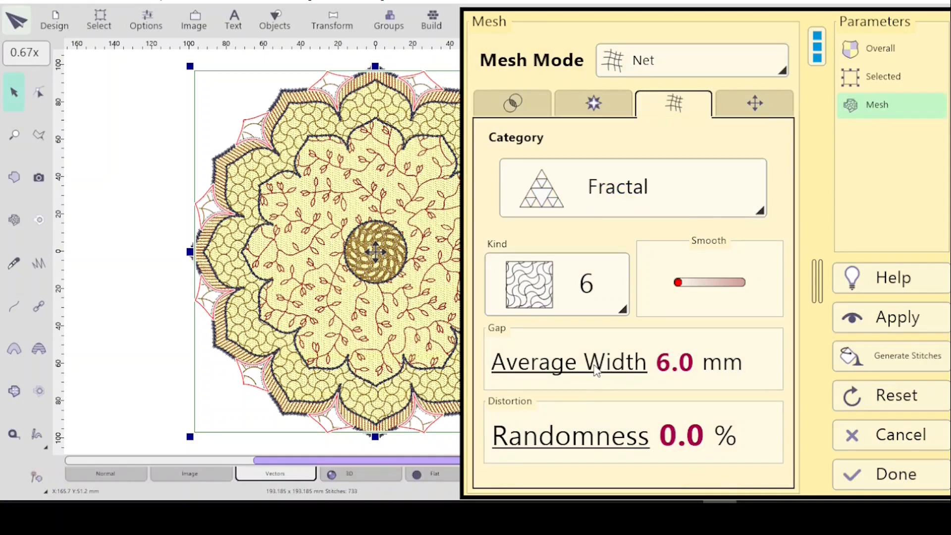
- Try an average gap width of 2 mm on the corner-piece mesh and apply it
click(596, 369)
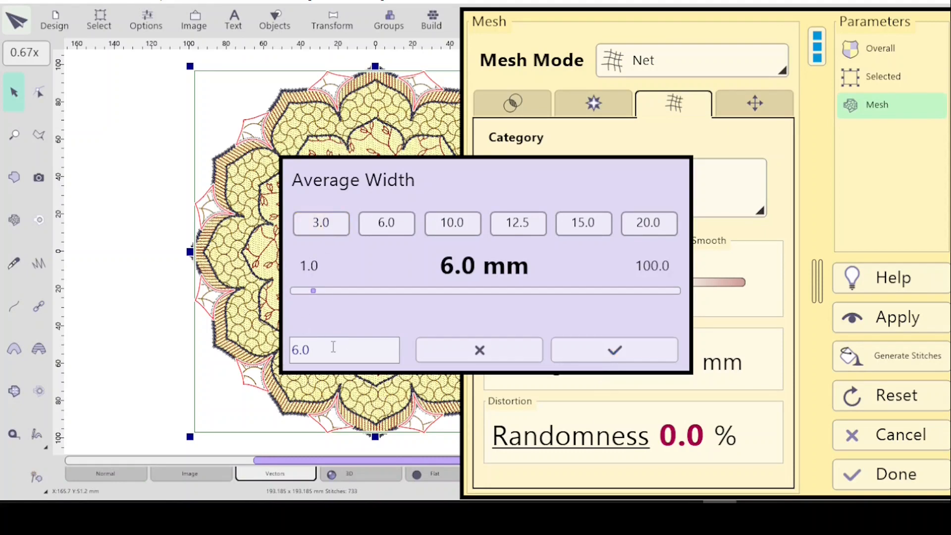
click(316, 345)
key(BackSpace)
key(BackSpace)
key(BackSpace)
text(2)
click(591, 352)
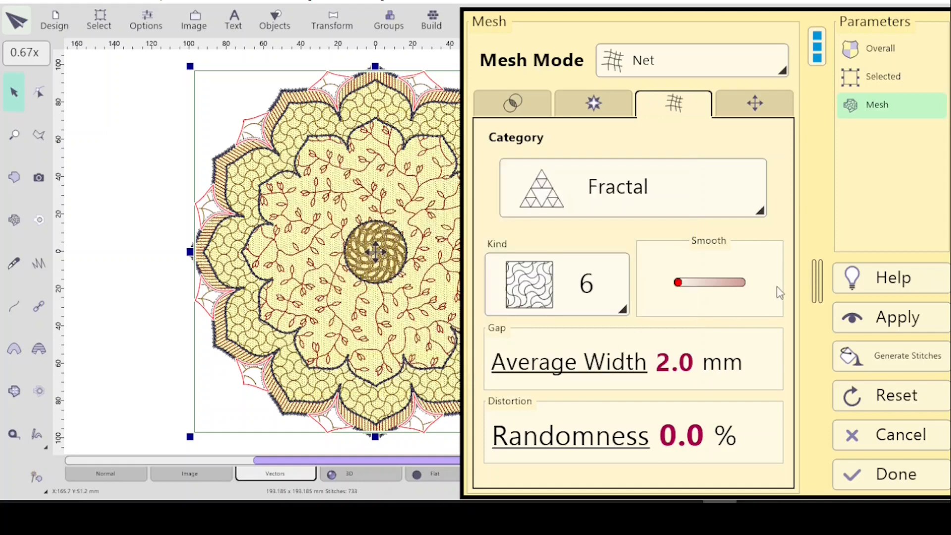
click(867, 327)
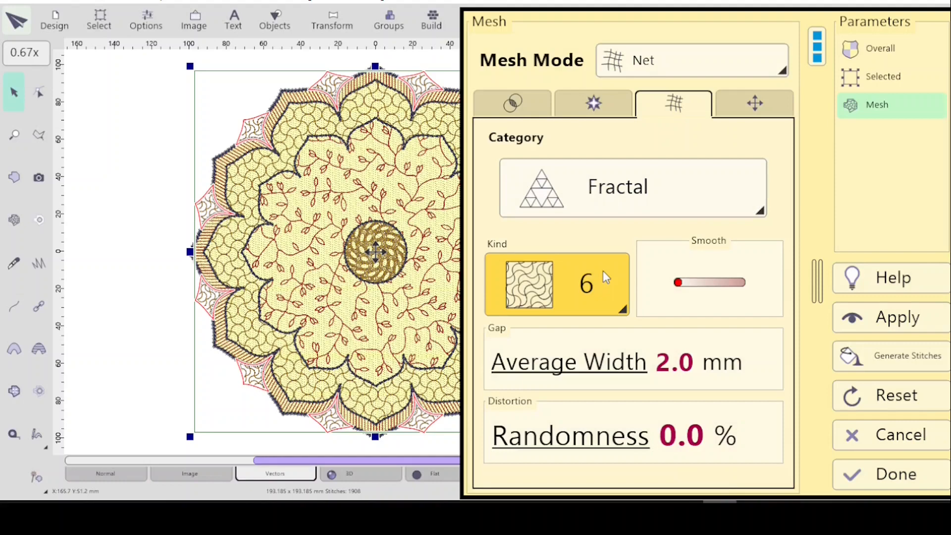
- Set the corner-piece mesh's average gap width to 1.5 mm, confirm the parameters and deselect the group
click(638, 363)
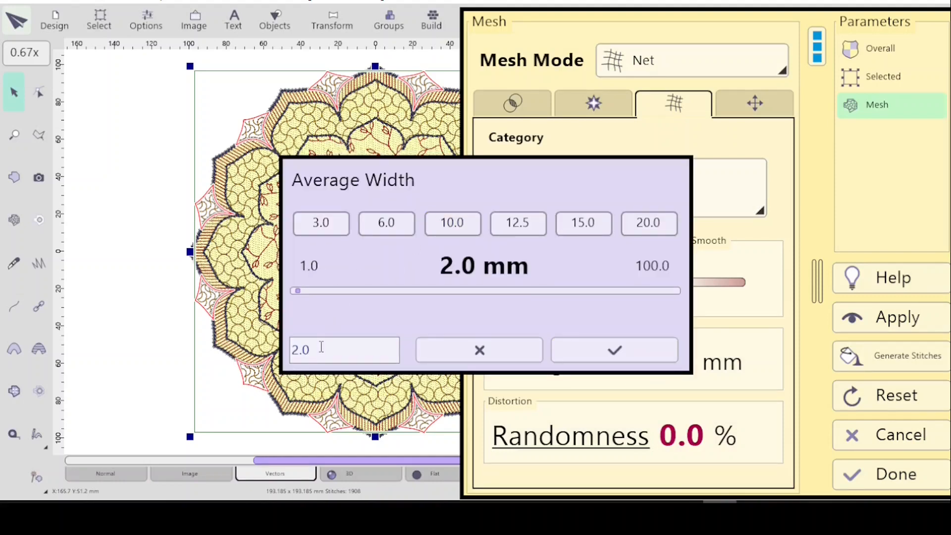
key(BackSpace)
key(BackSpace)
key(BackSpace)
text(1.5)
click(613, 349)
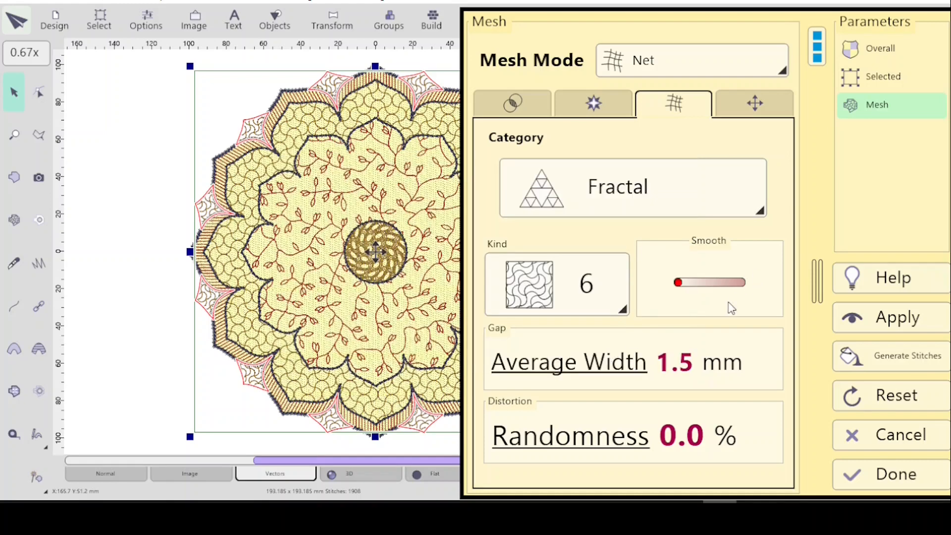
click(850, 318)
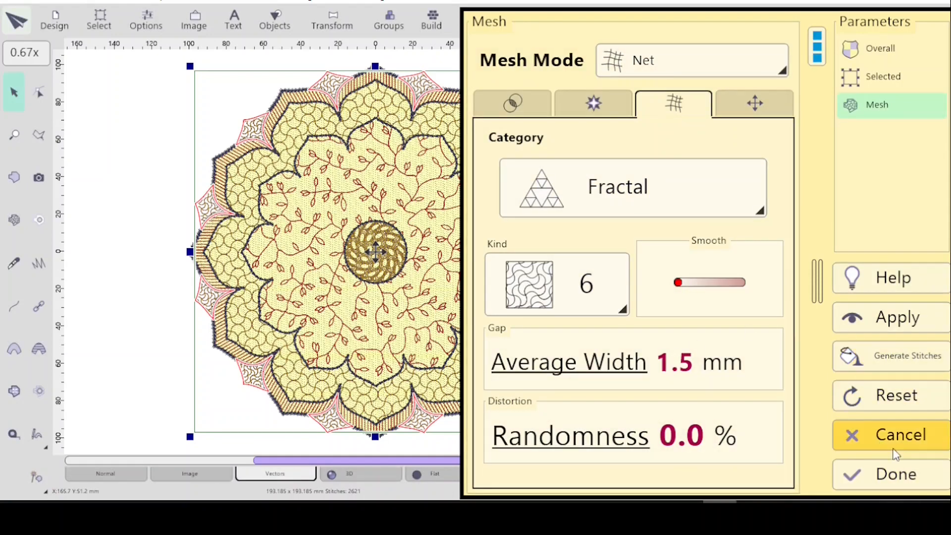
click(884, 477)
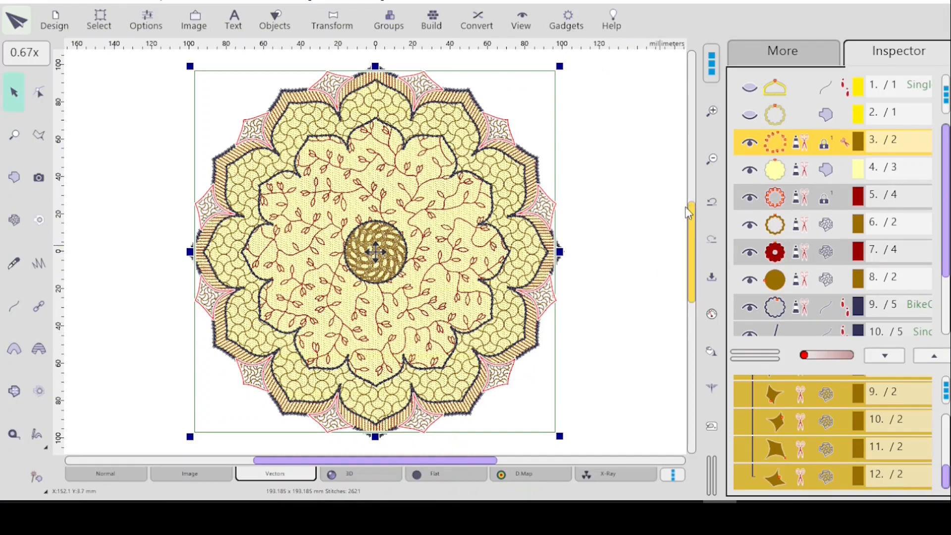
click(631, 201)
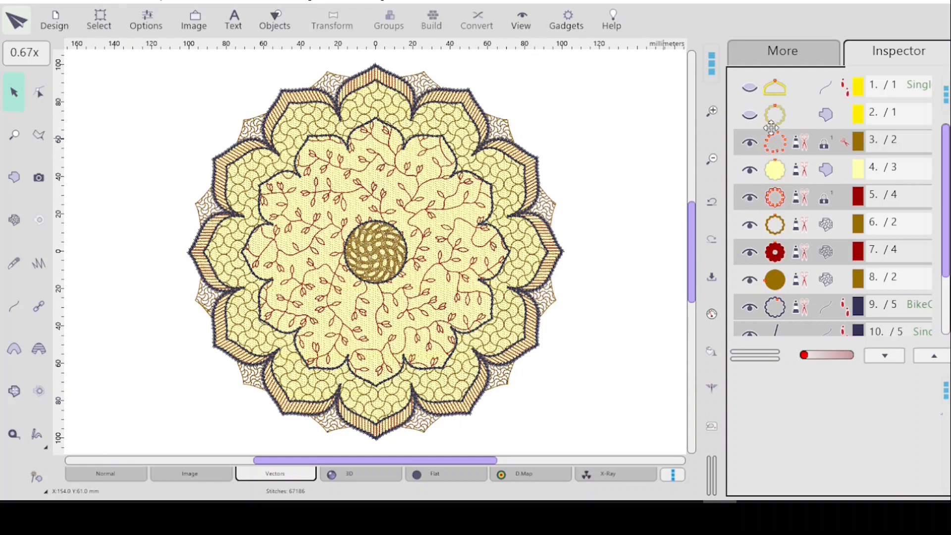
- Make two copies of the light yellow background fill in place at the end of the stitching order
click(783, 170)
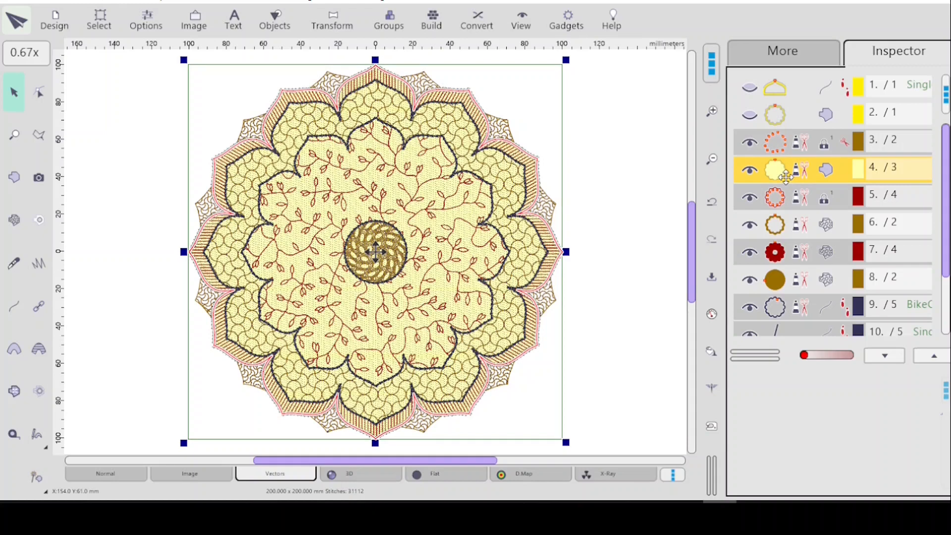
key(ctrl+v)
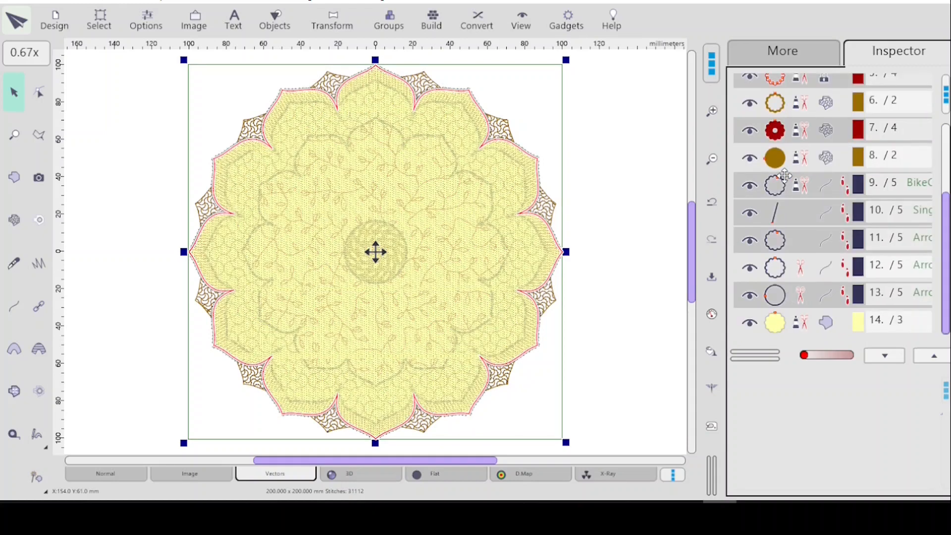
key(ctrl+v)
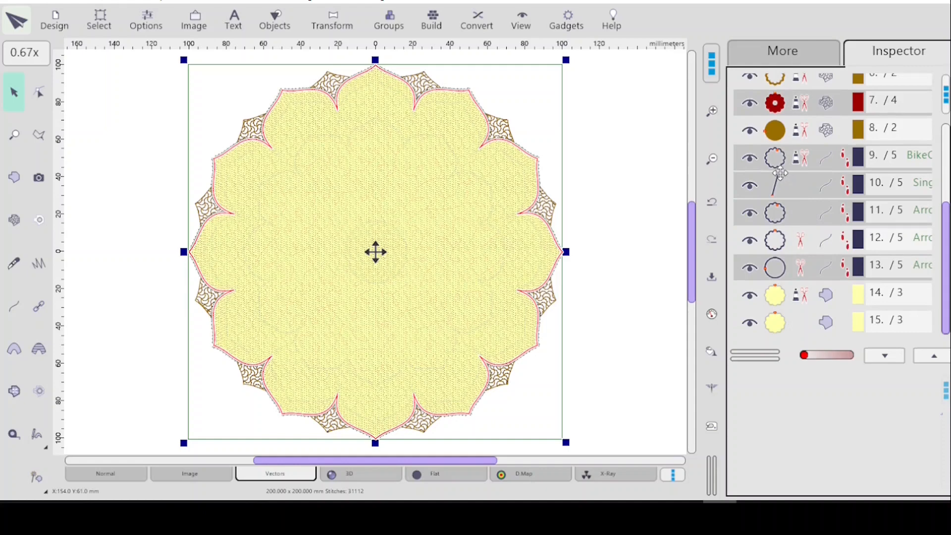
- Rotate the last background copy by -15 degrees
click(814, 320)
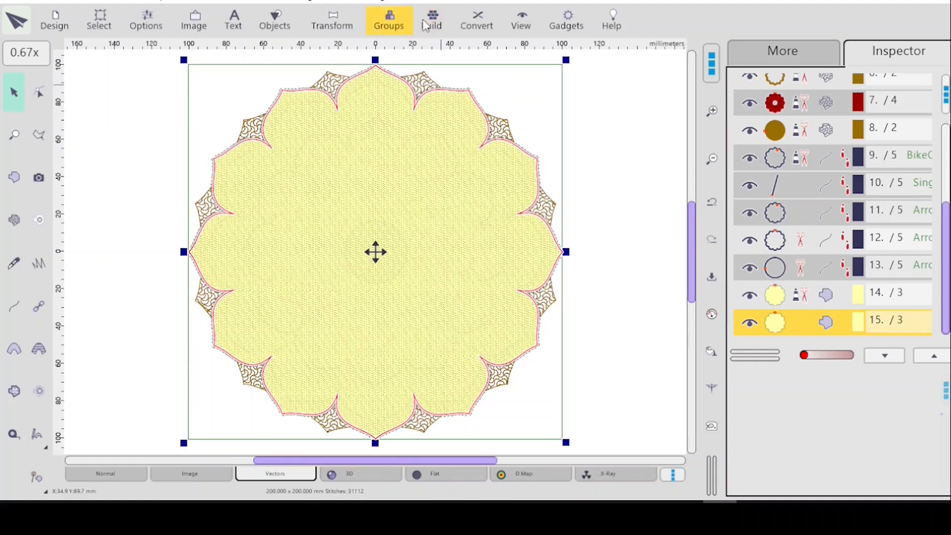
click(343, 28)
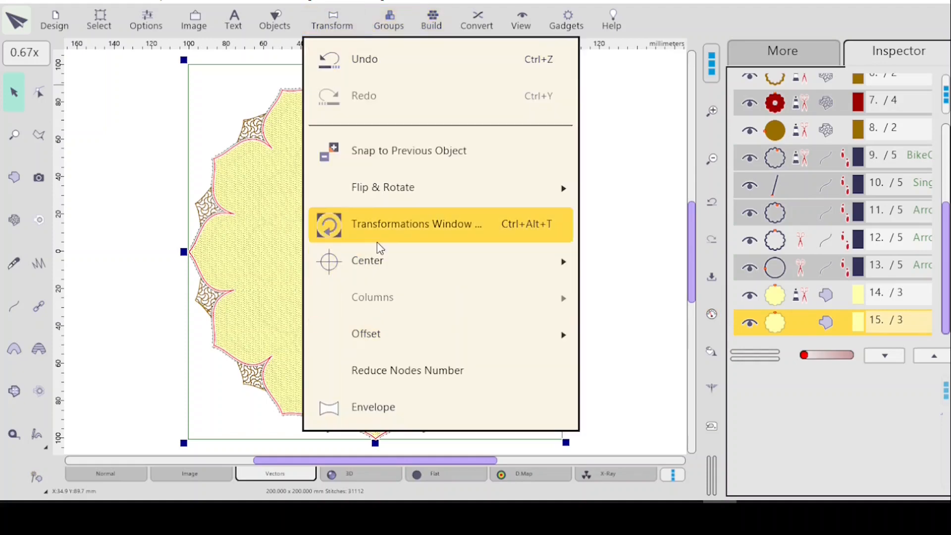
click(373, 224)
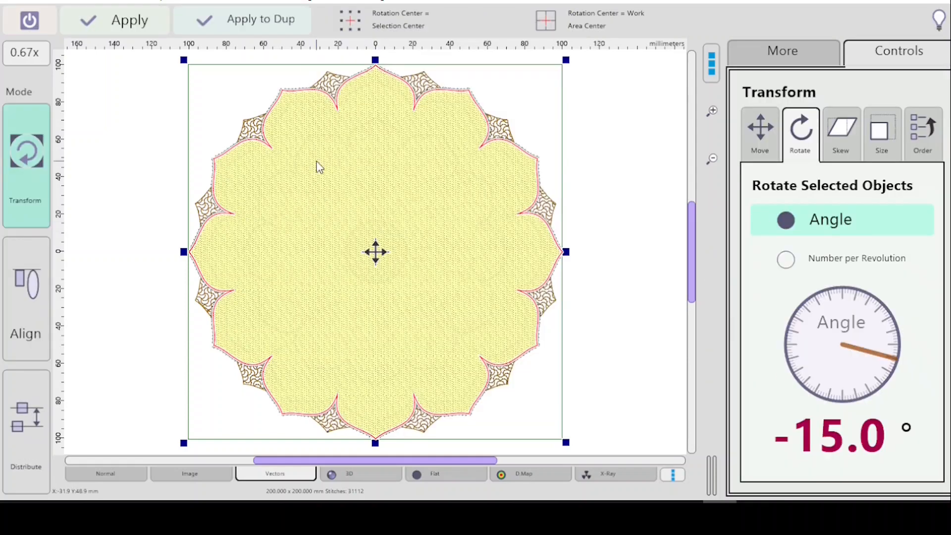
click(105, 21)
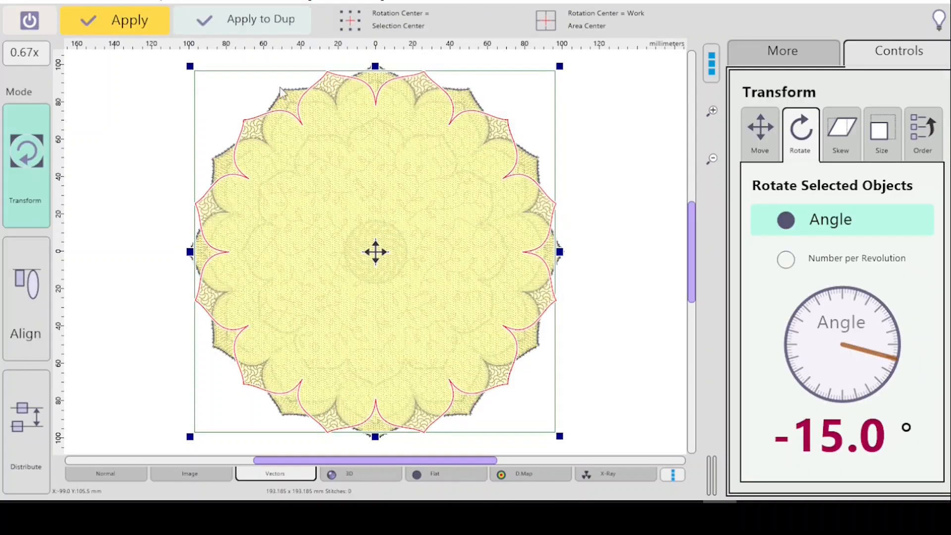
key(Escape)
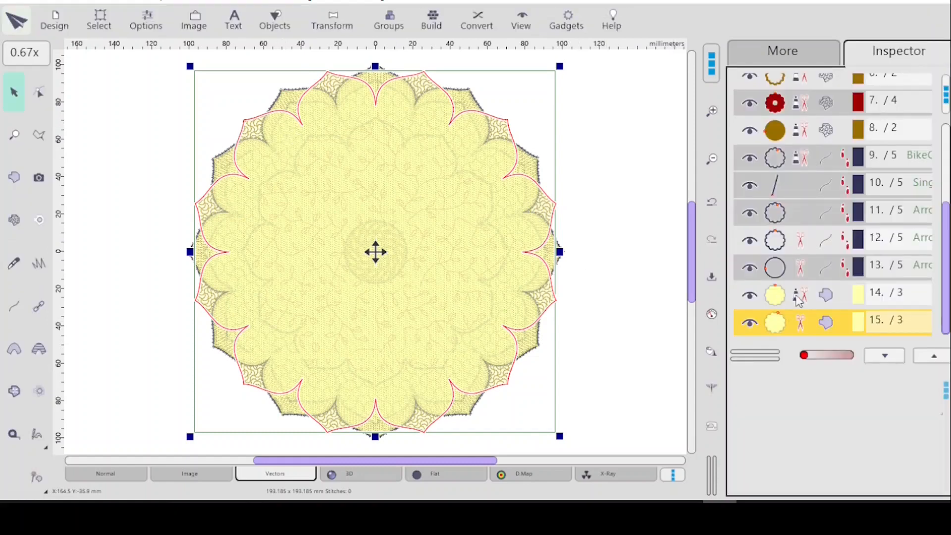
- Unite the straight and rotated background copies into one shape and delete the two source copies
shift+click(806, 302)
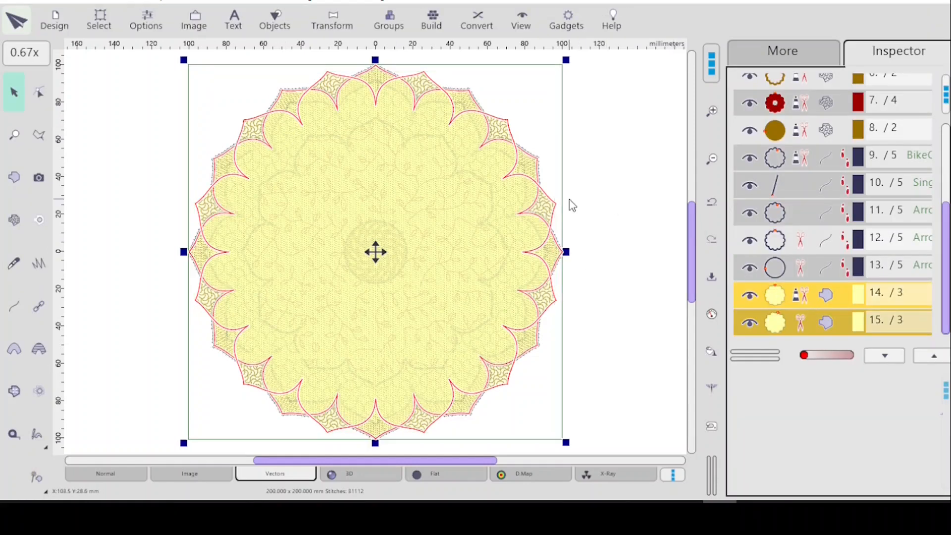
click(431, 20)
mouse_move(515, 208)
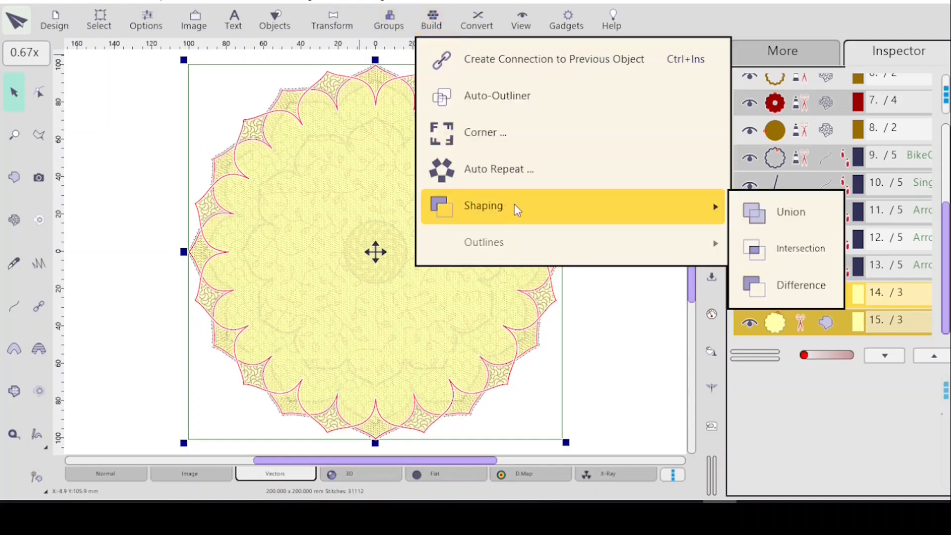
click(769, 219)
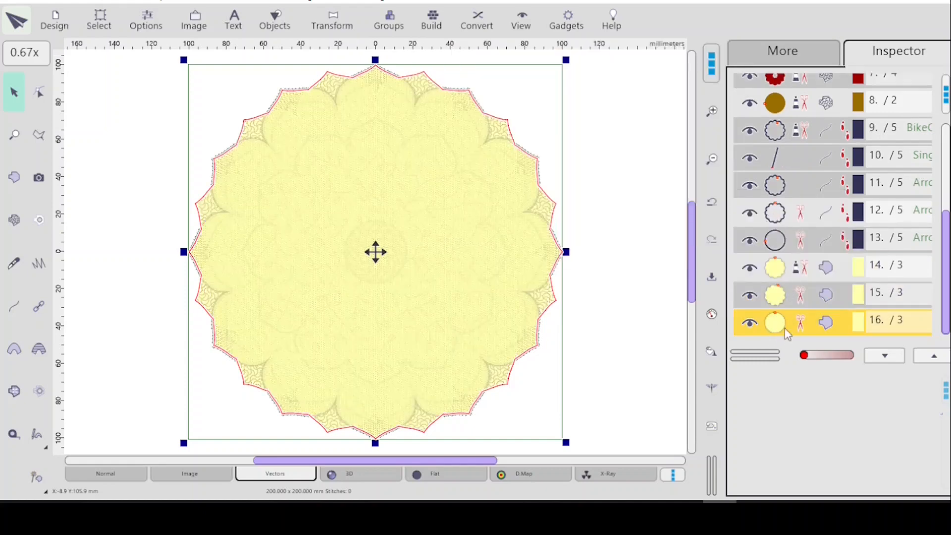
click(790, 271)
shift+click(797, 296)
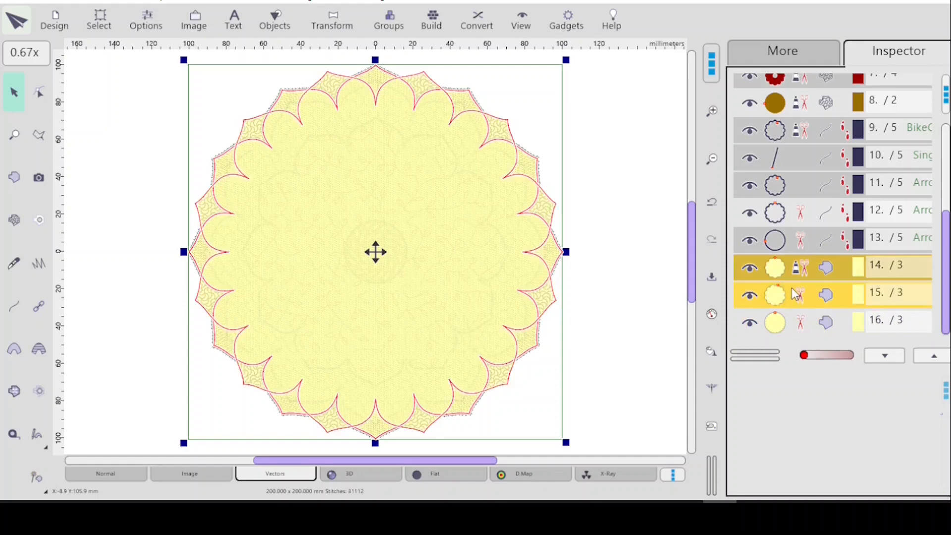
key(Delete)
- Move the united background shape directly before the original light yellow background in the stitching order
click(825, 324)
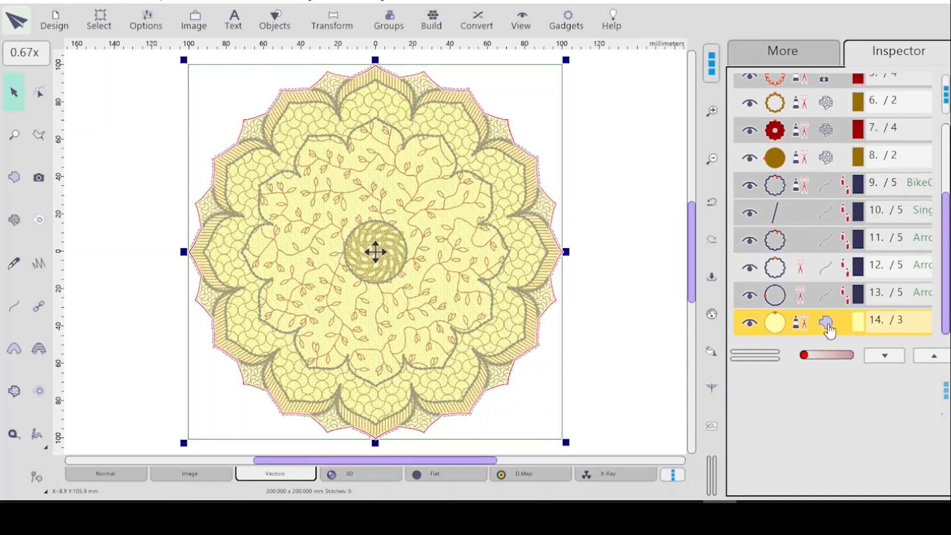
scroll(809, 76, up, 3)
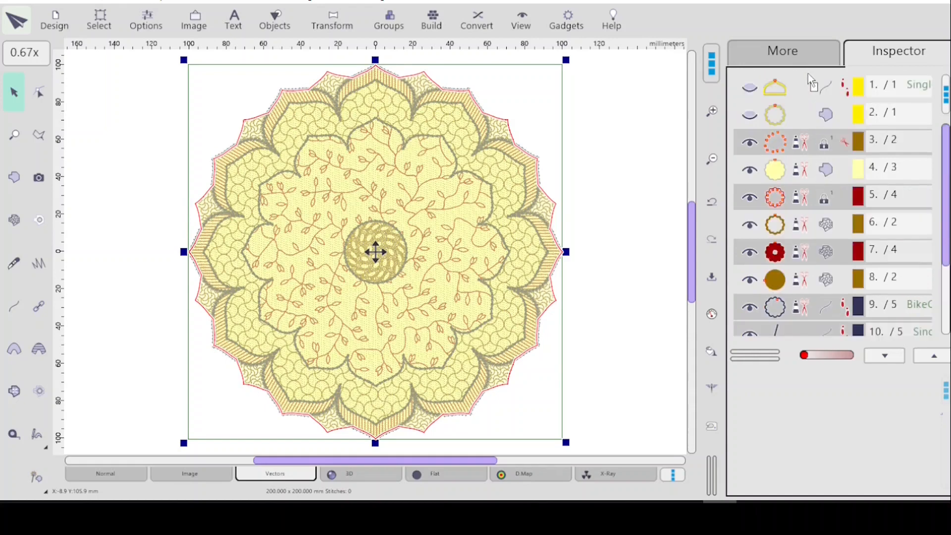
right_click(812, 177)
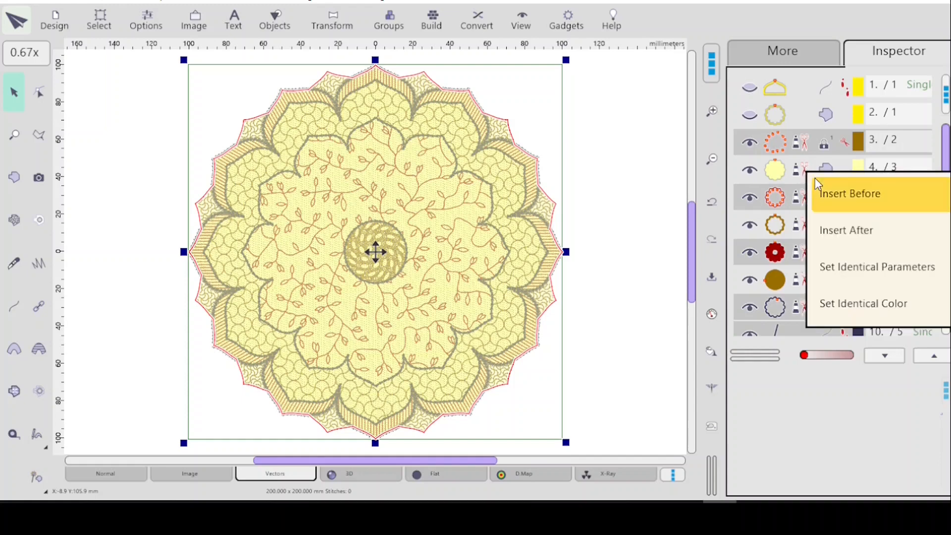
click(840, 193)
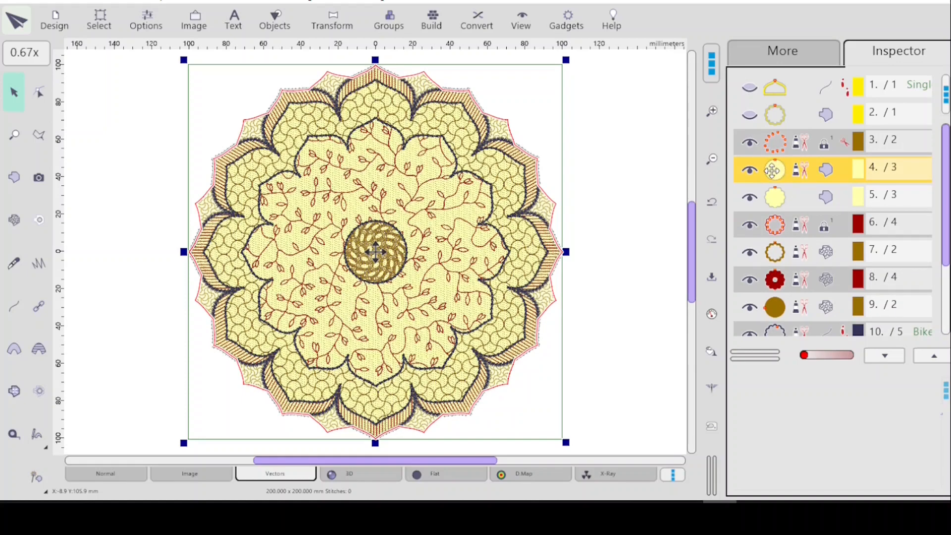
- Delete the original light yellow background fill and generate stitches for the united one
click(793, 198)
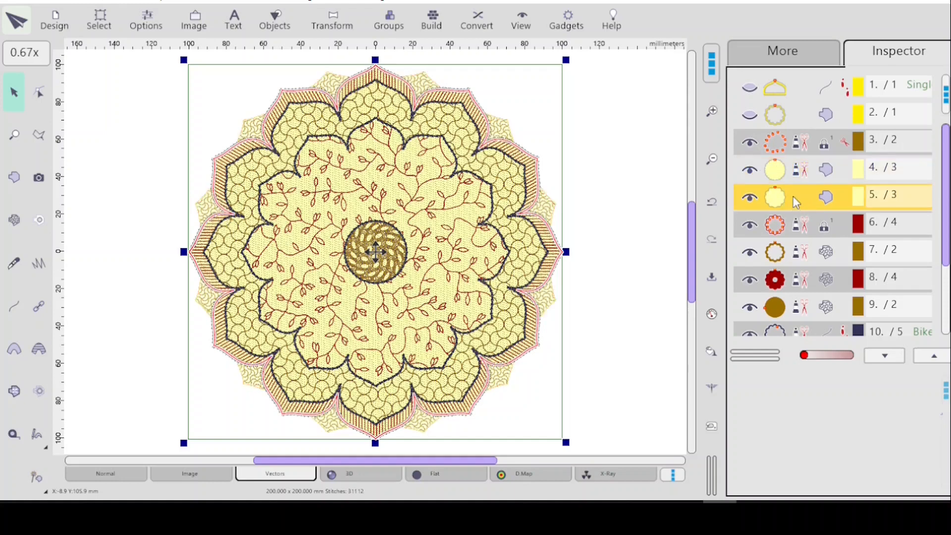
key(Delete)
click(711, 352)
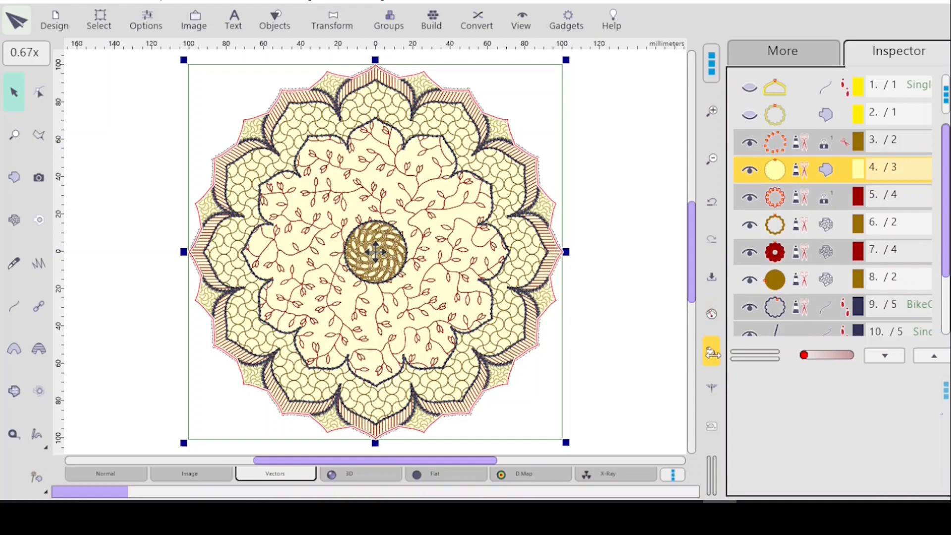
- Move the brown outer corner-piece group directly after the red ring-shaped group in the stitching order
click(789, 149)
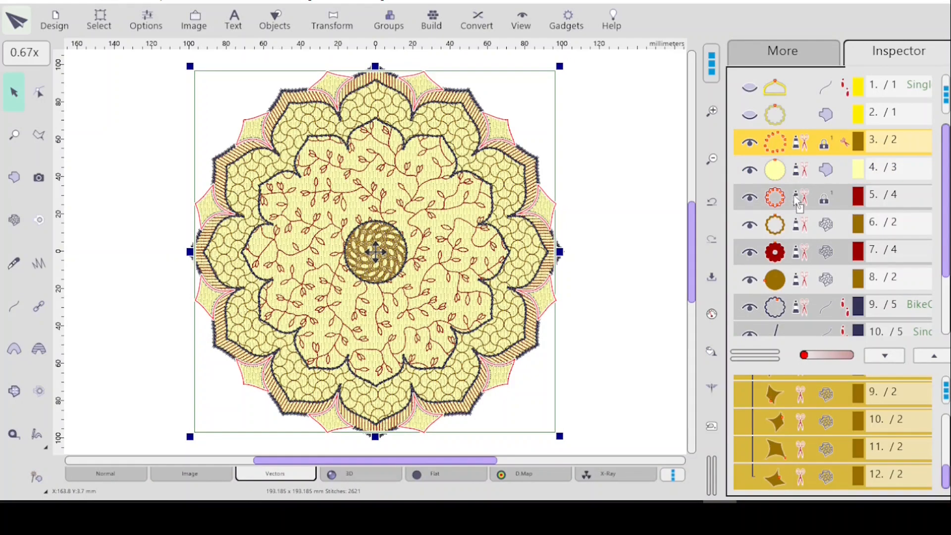
right_click(796, 203)
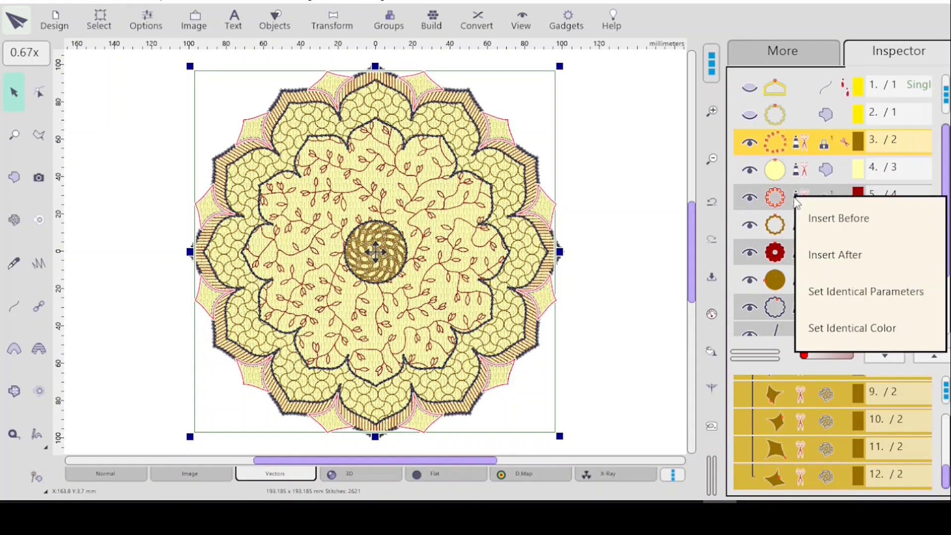
click(832, 256)
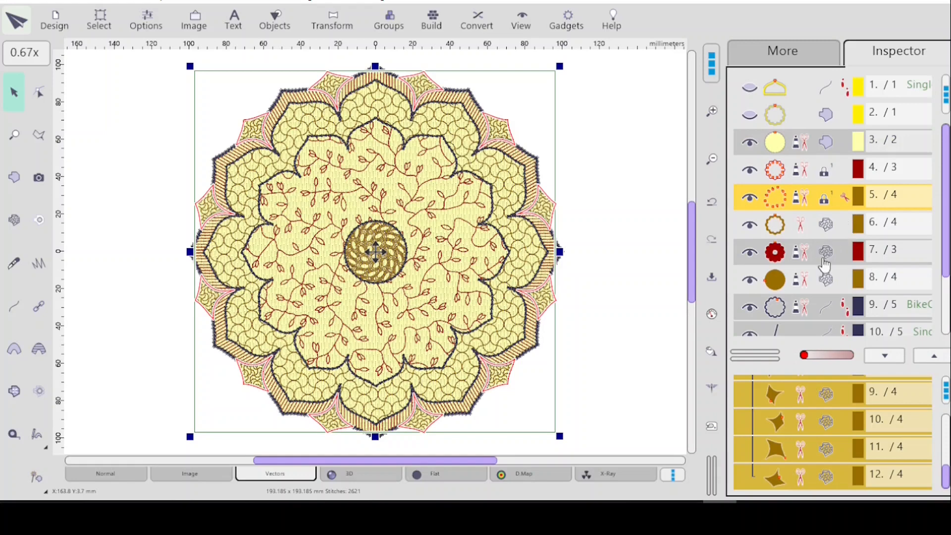
- Move the brown central circle directly before the red flower-shaped fill in the stitching order
click(801, 281)
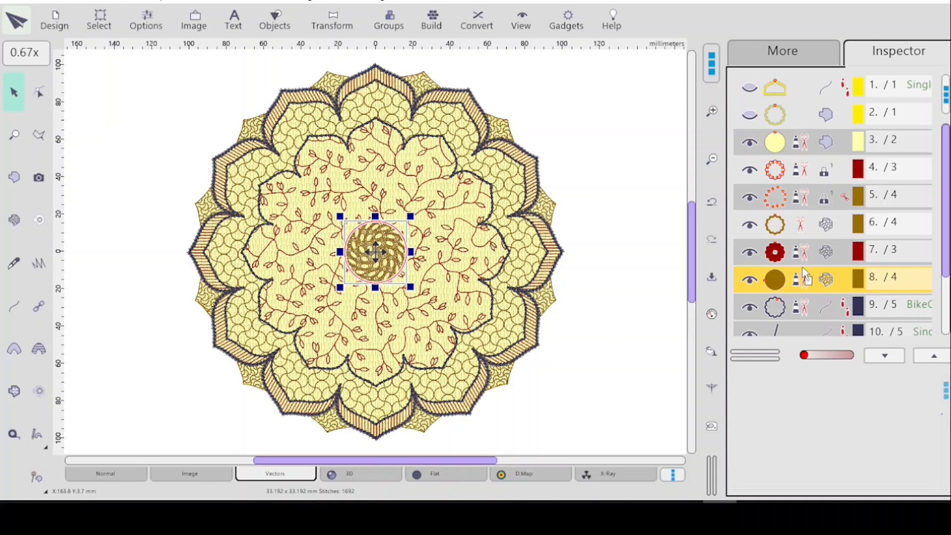
right_click(797, 254)
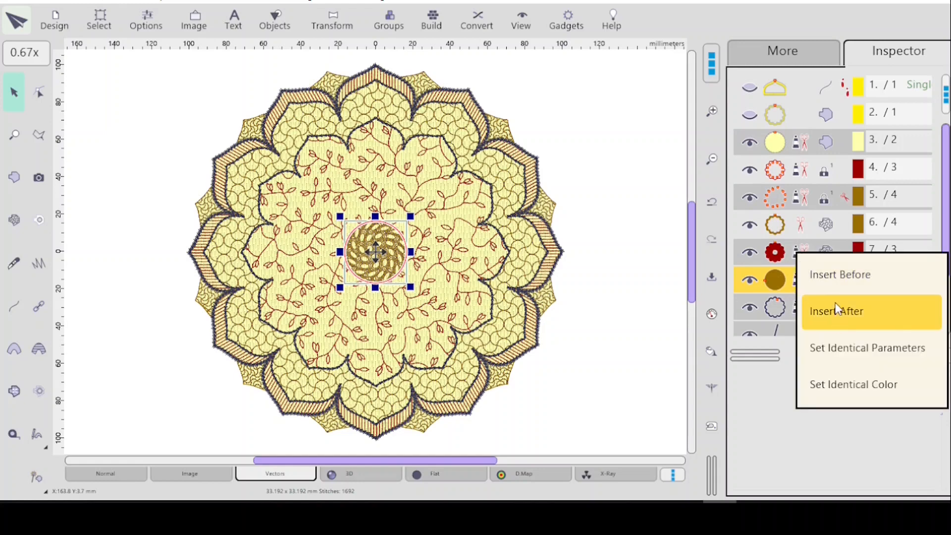
click(834, 272)
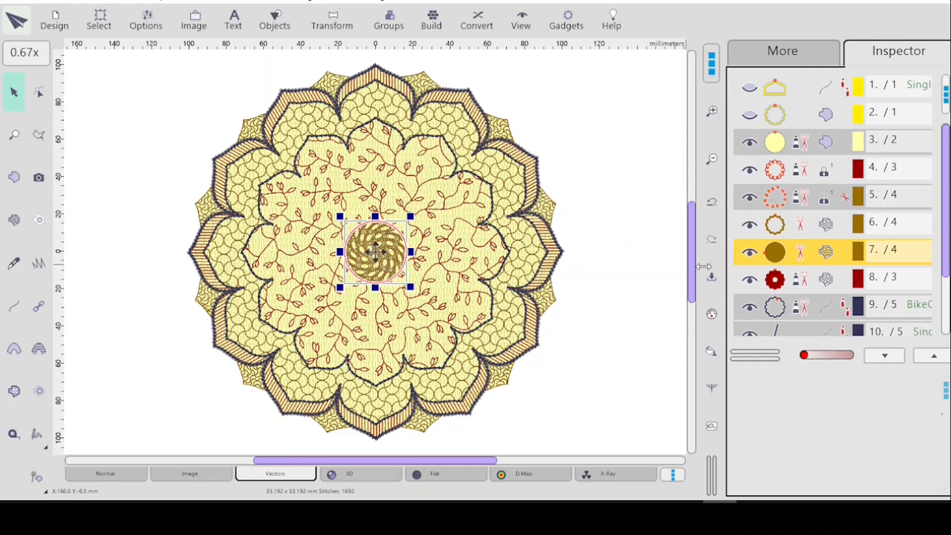
- Ungroup the brown outer corner-piece group into individual objects
click(807, 201)
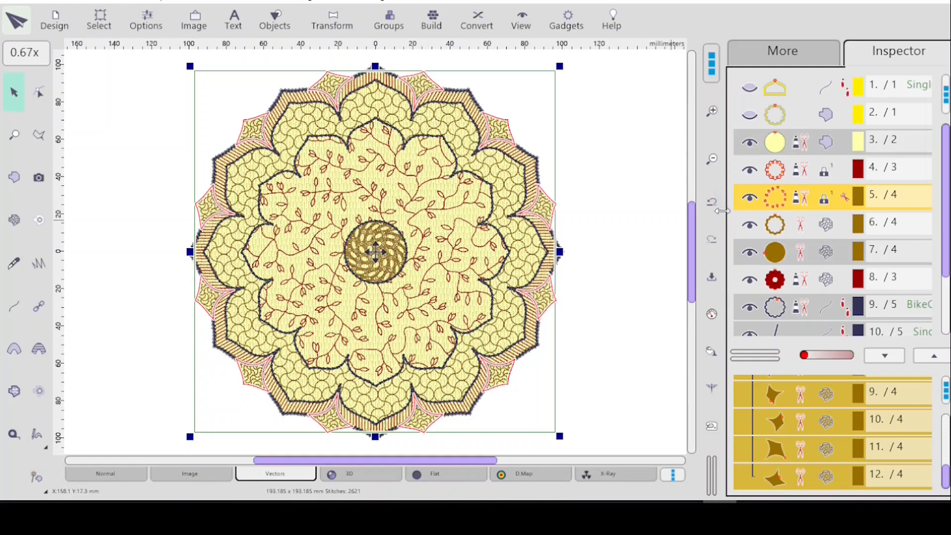
right_click(788, 200)
mouse_move(762, 327)
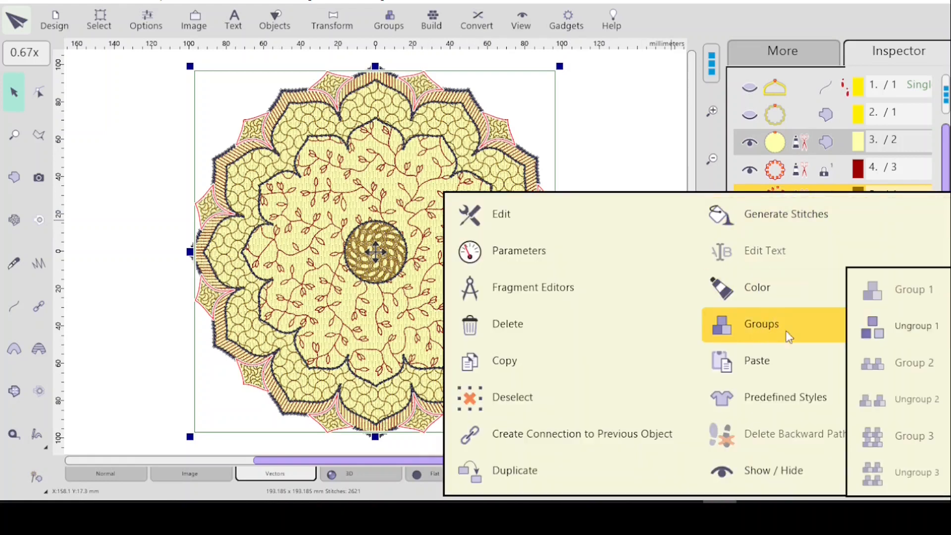
click(915, 335)
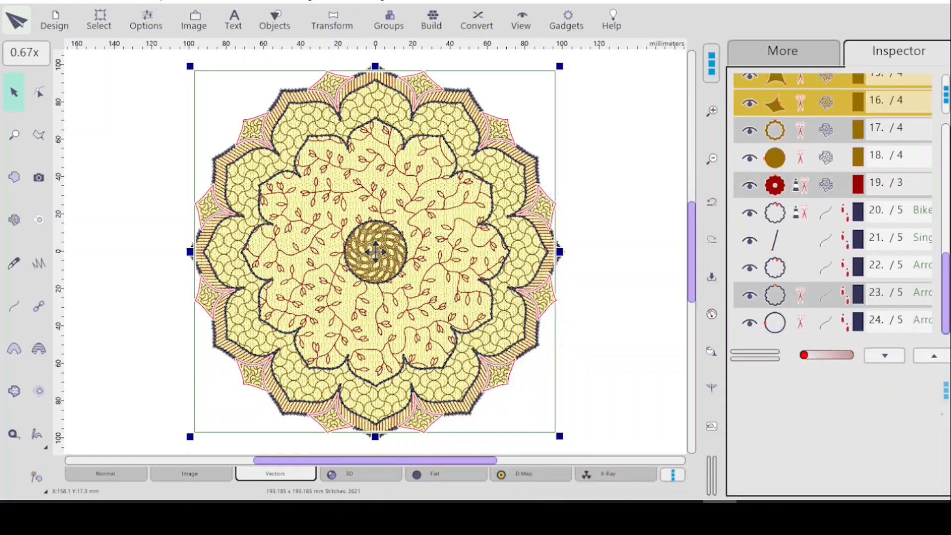
- Create a connection from the second brown corner piece to the previous one and check its path
drag(944, 317, 941, 237)
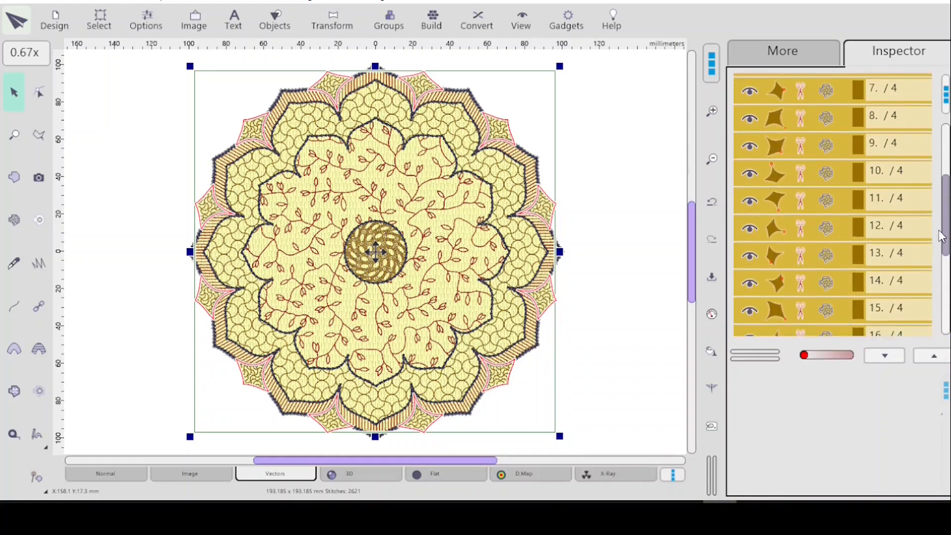
drag(942, 237, 942, 204)
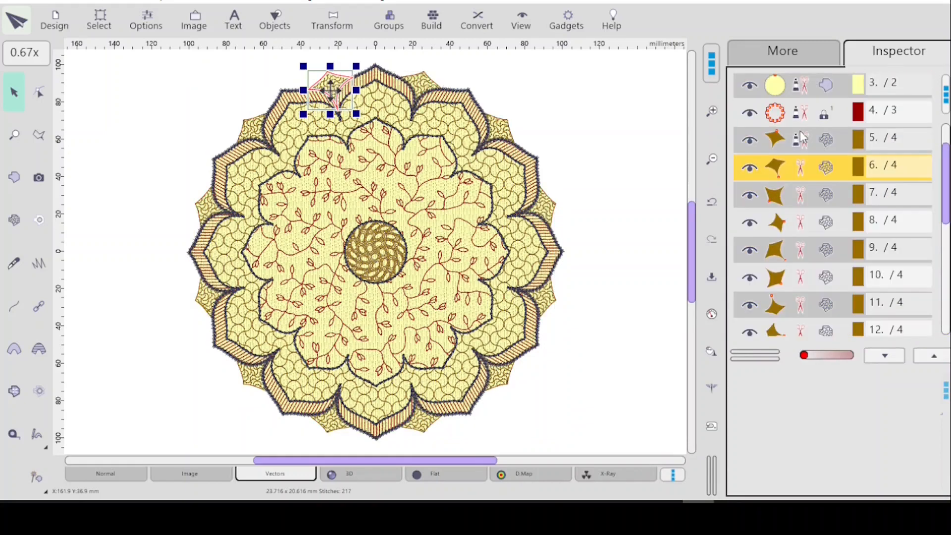
right_click(824, 171)
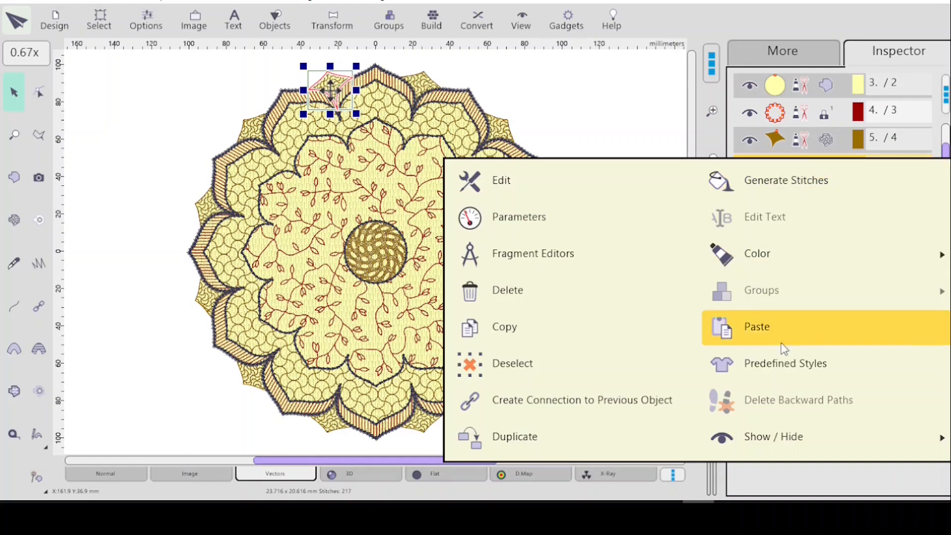
click(580, 399)
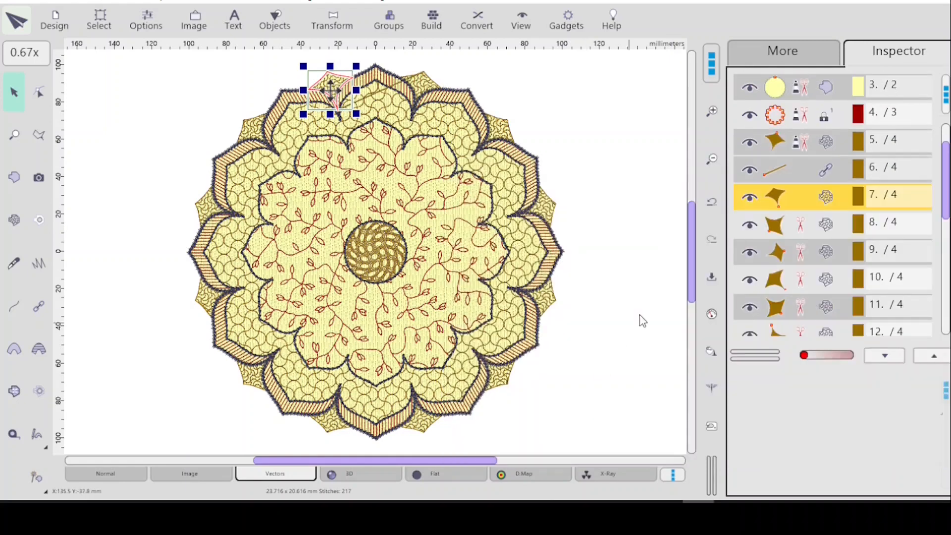
click(825, 170)
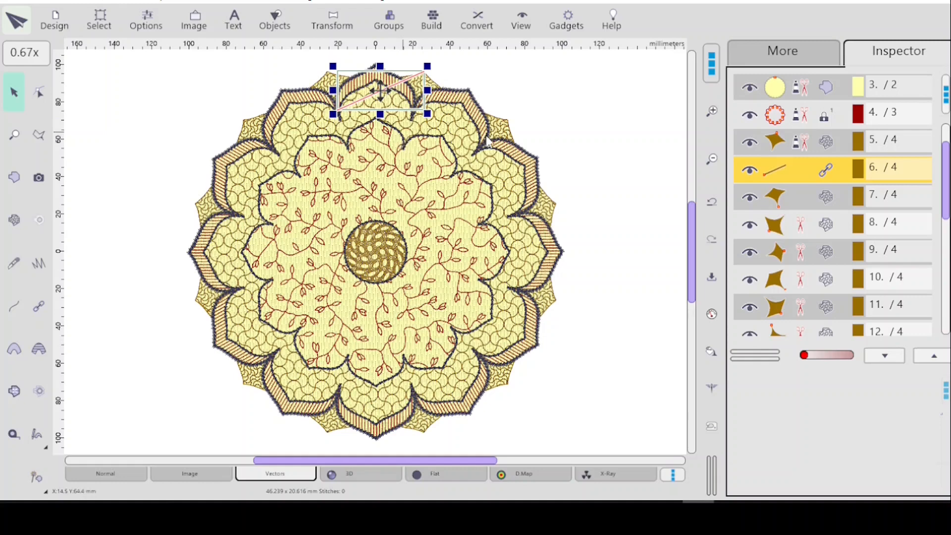
drag(691, 231, 690, 214)
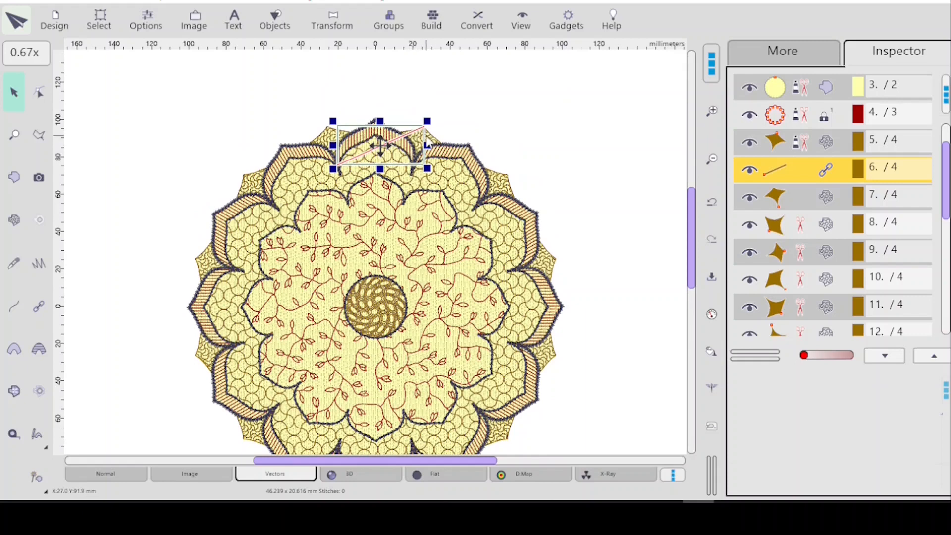
- Place both the start point and the fill end point of the first brown corner piece at its innermost node and finish the edit
click(799, 142)
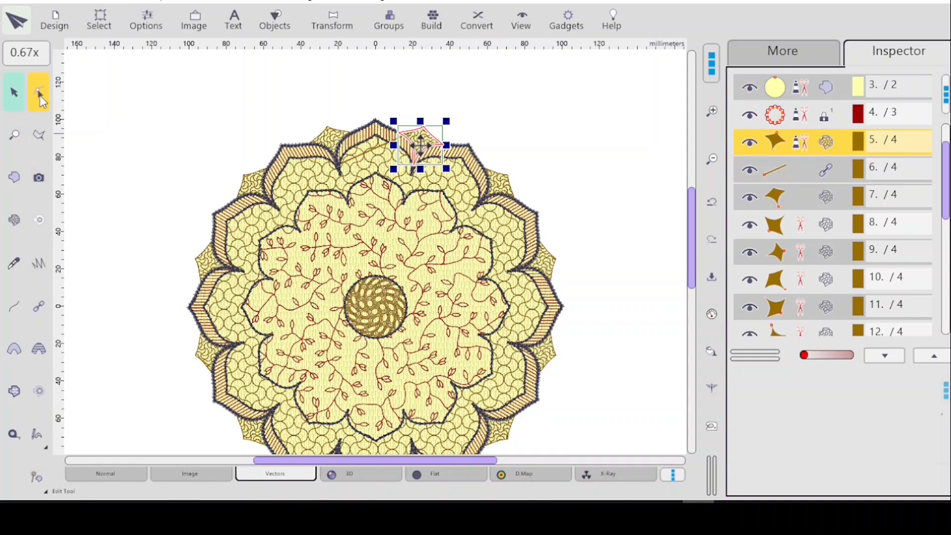
click(14, 136)
click(194, 140)
click(13, 136)
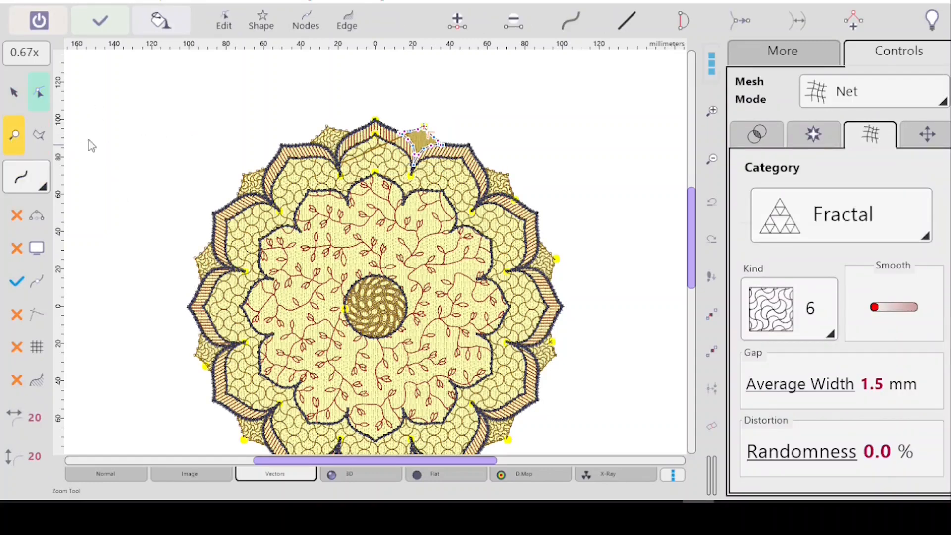
drag(375, 108, 458, 195)
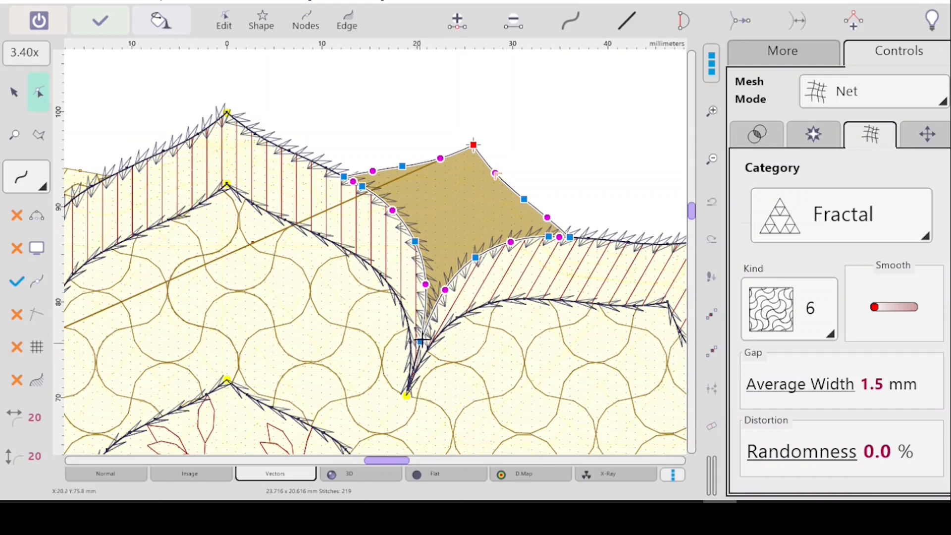
click(420, 341)
right_click(420, 342)
mouse_move(528, 434)
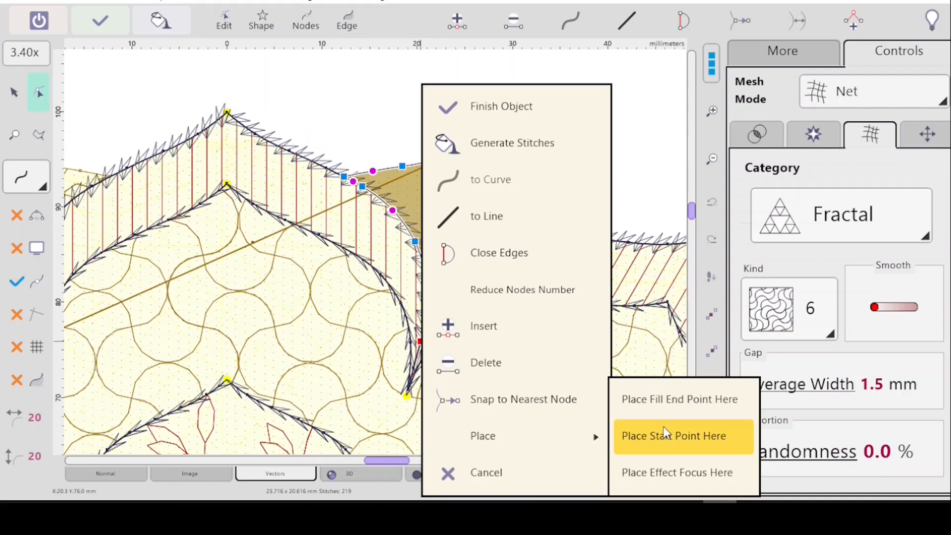
click(685, 440)
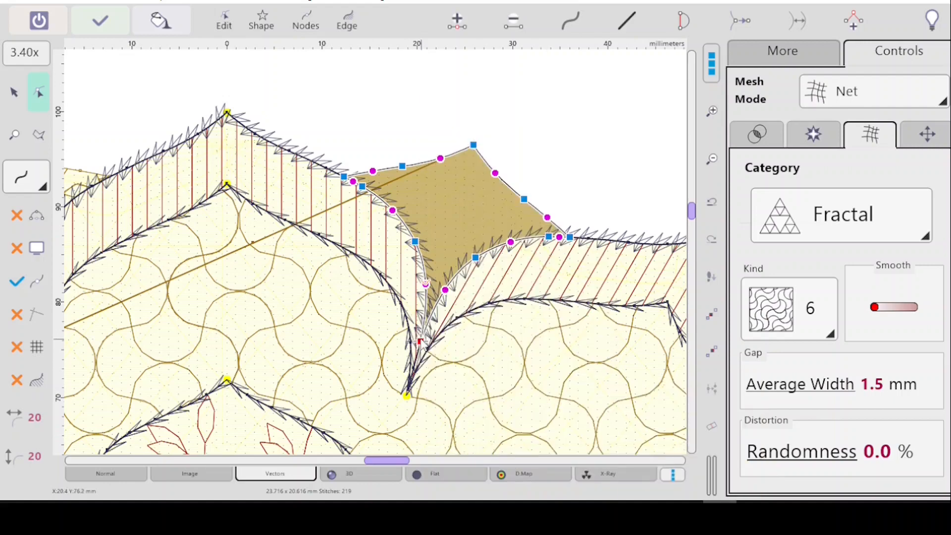
right_click(425, 283)
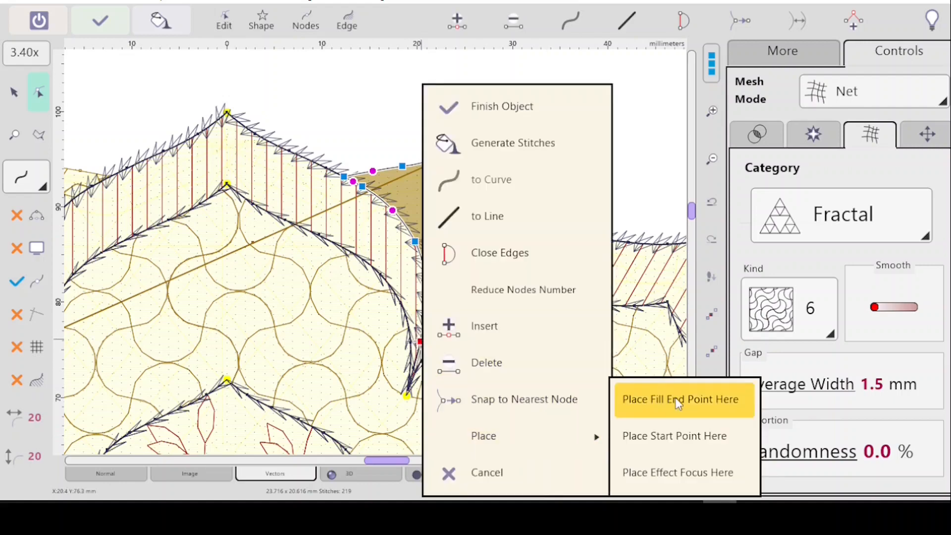
click(678, 404)
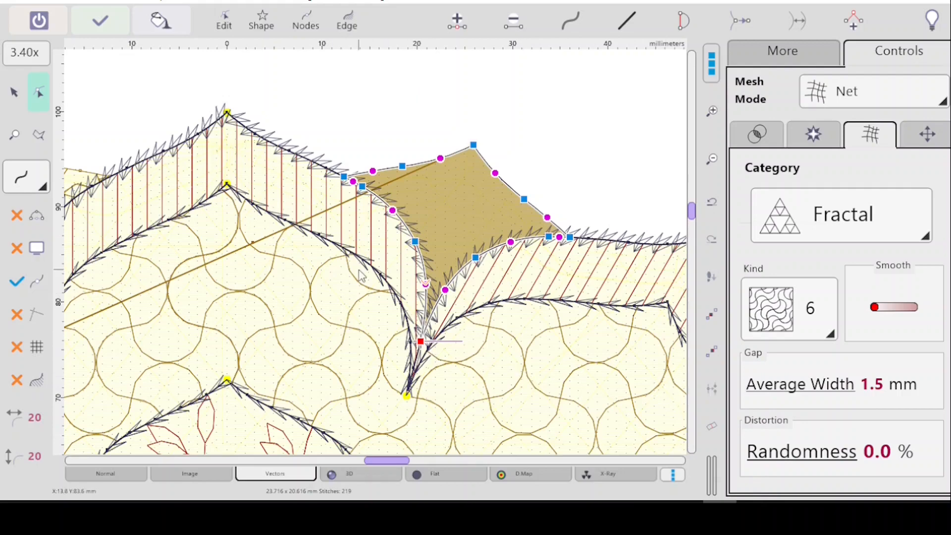
click(101, 30)
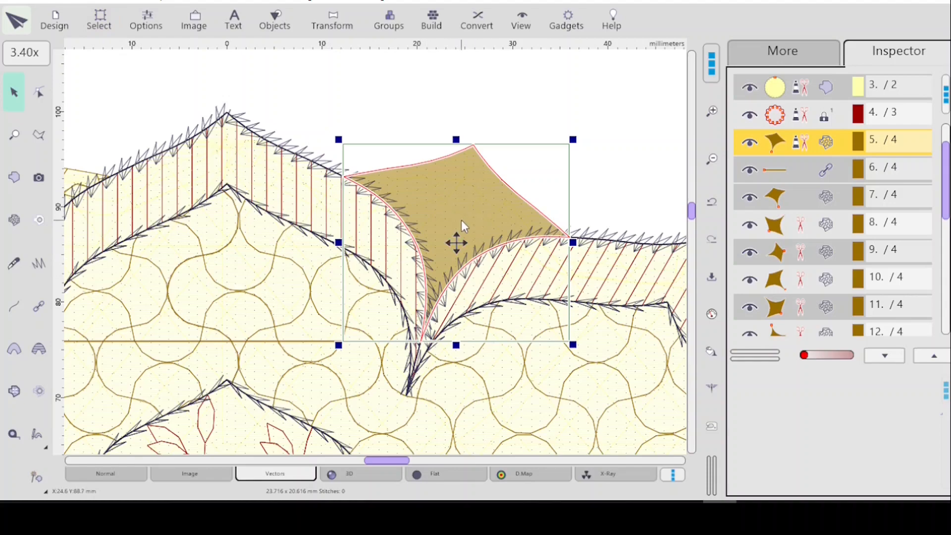
- Delete the connection and all the other brown corner pieces, keeping only the one with the edited start and end points
scroll(478, 212, down, 5)
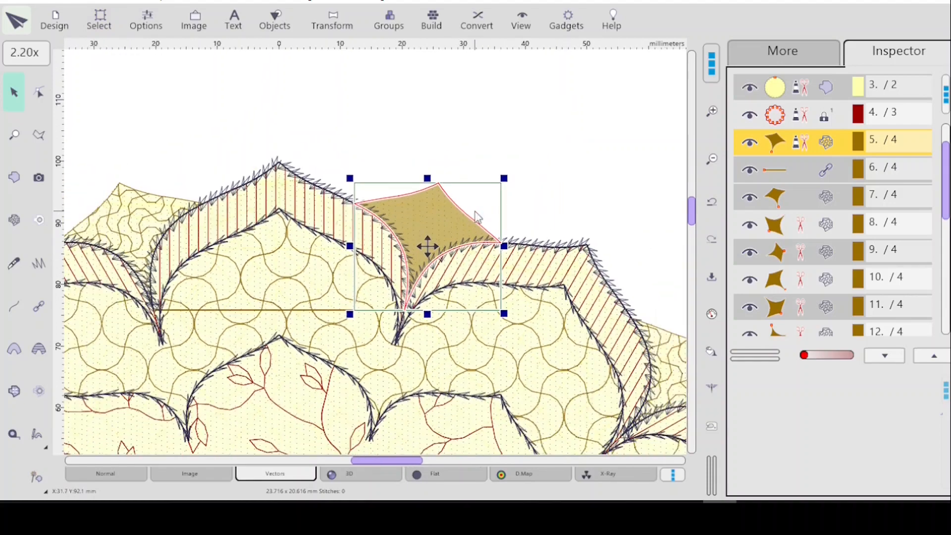
scroll(476, 216, down, 6)
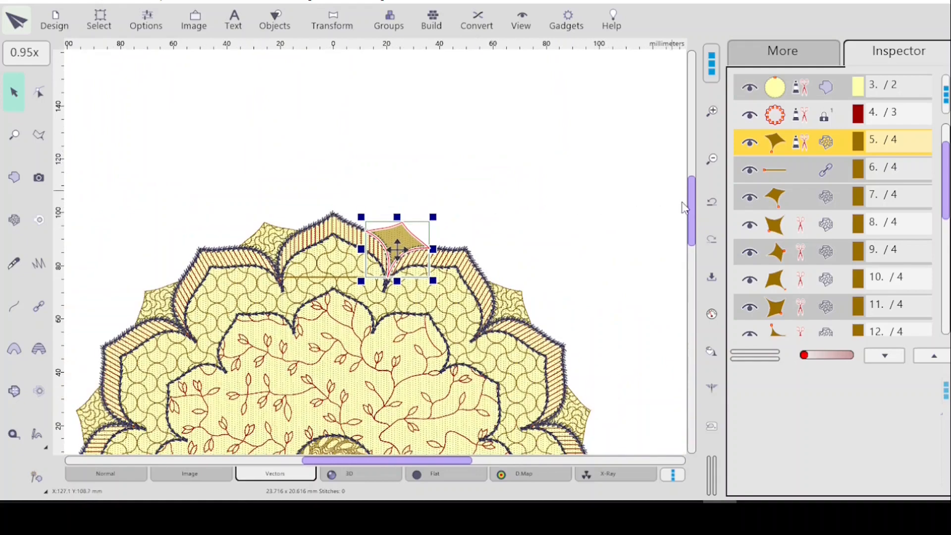
mouse_move(691, 201)
mouse_down()
mouse_move(691, 233)
mouse_move(675, 212)
mouse_up()
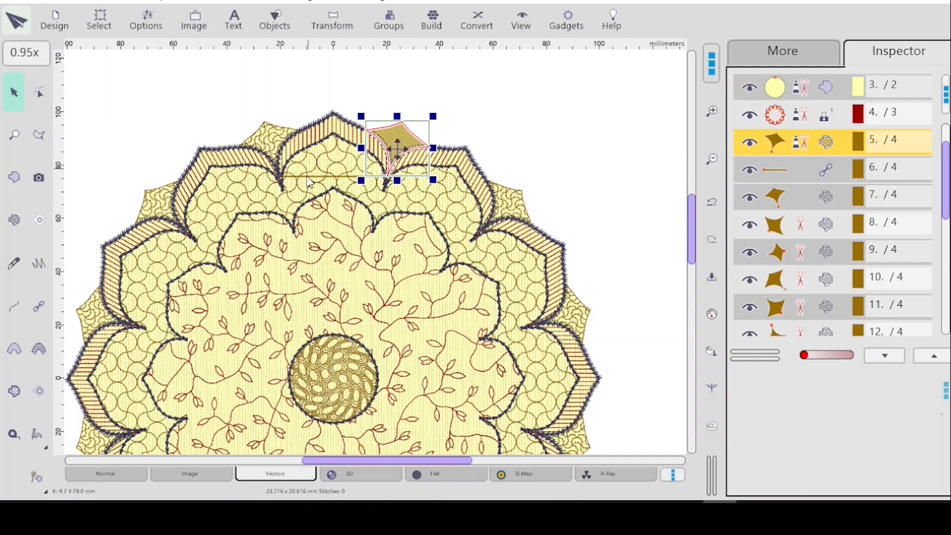
scroll(308, 180, down, 5)
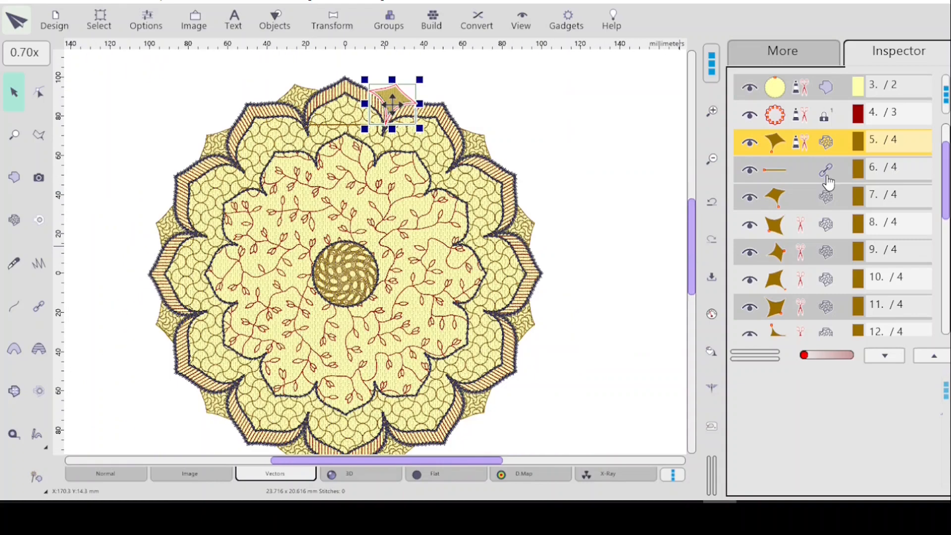
click(810, 171)
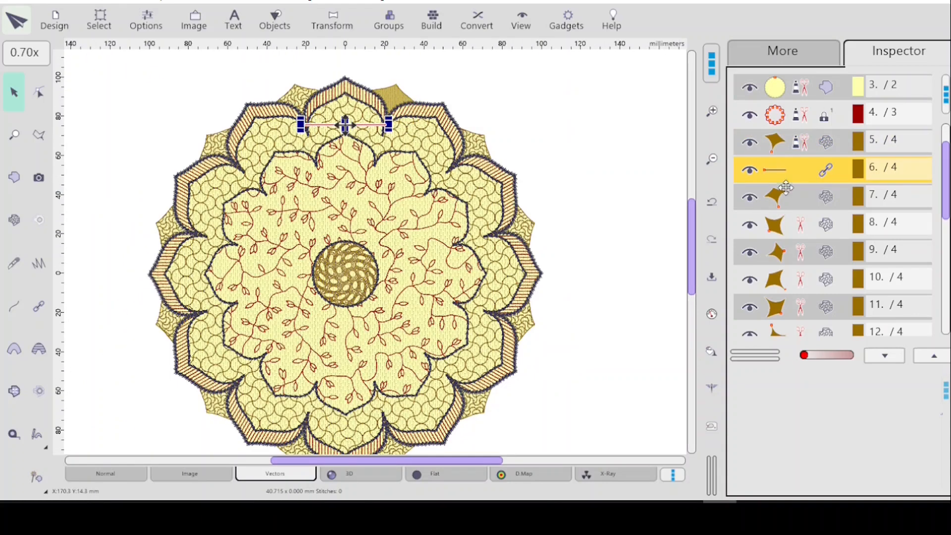
drag(946, 183, 947, 258)
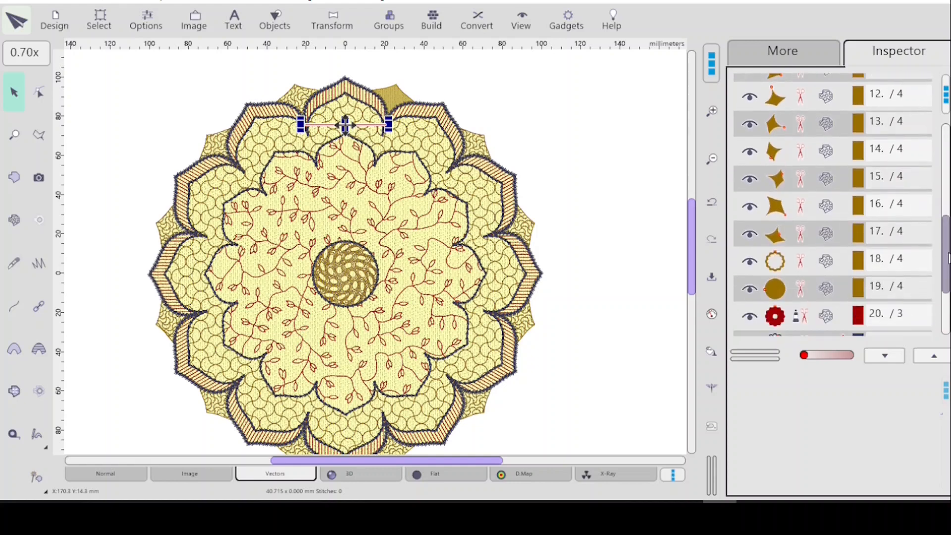
shift+click(806, 242)
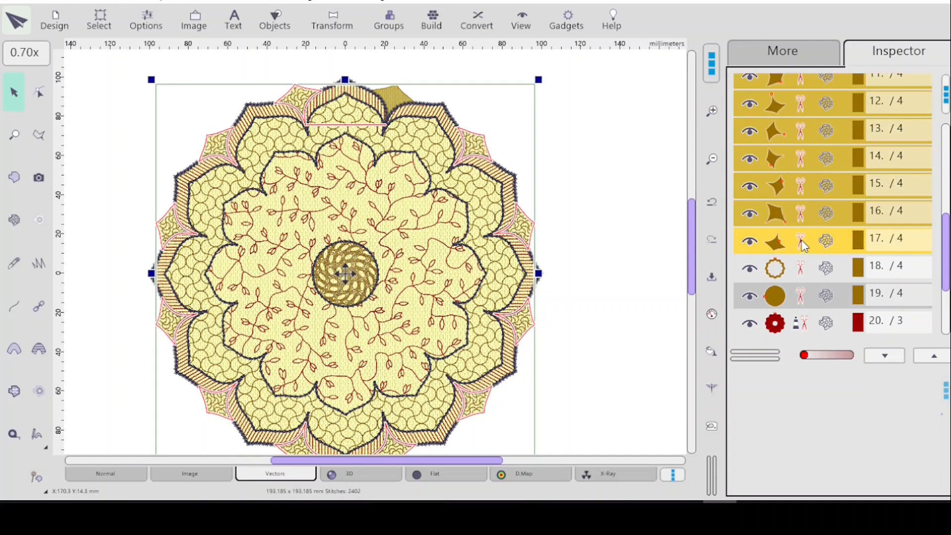
key(Delete)
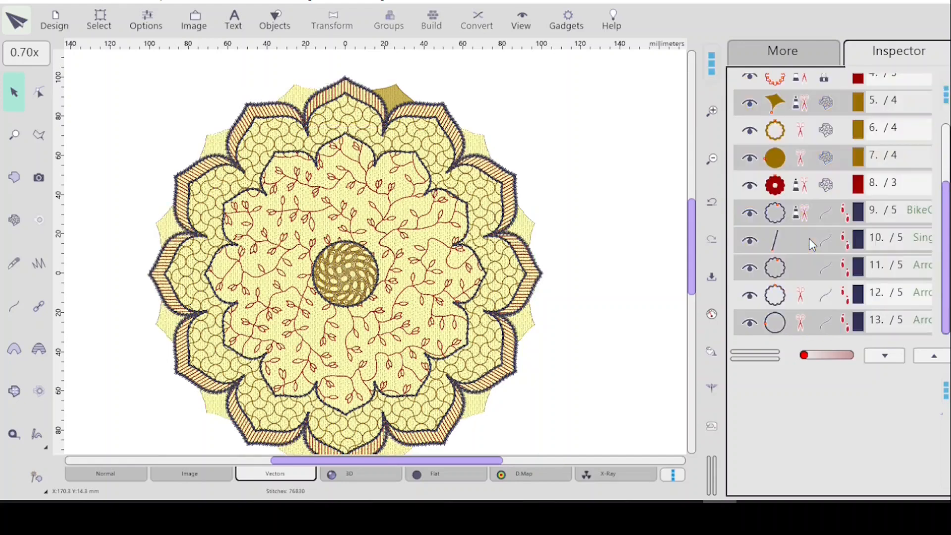
- Set up a rotation of the remaining brown corner piece at 12 per revolution, centred on the work area
click(788, 104)
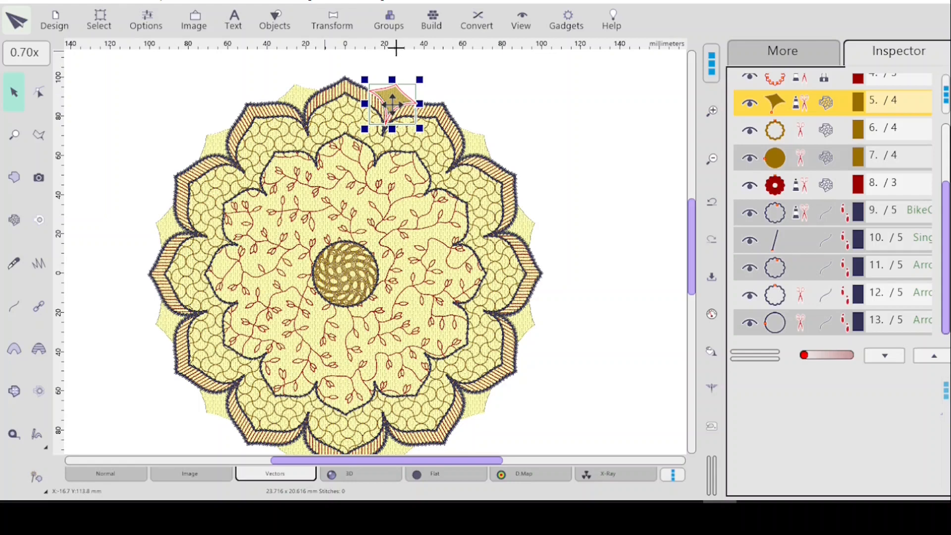
click(433, 22)
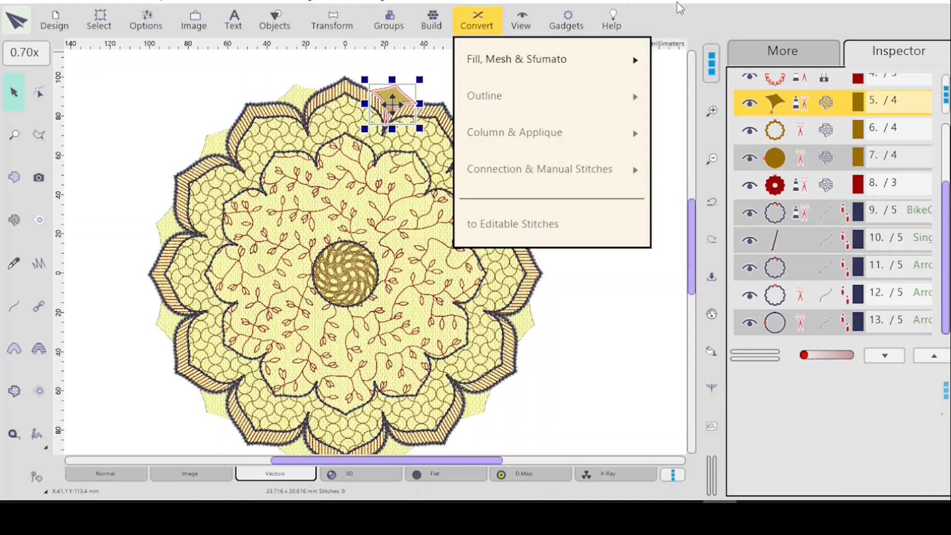
click(685, 14)
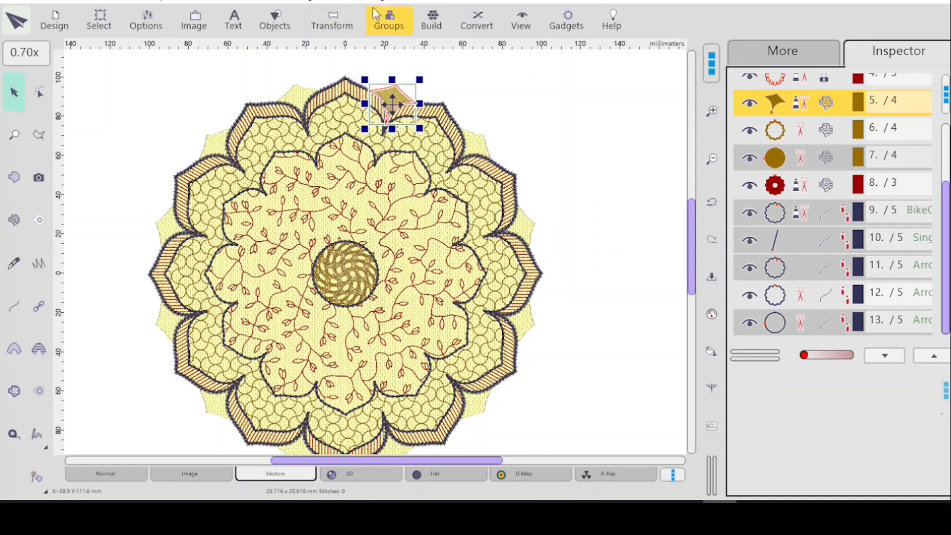
click(335, 25)
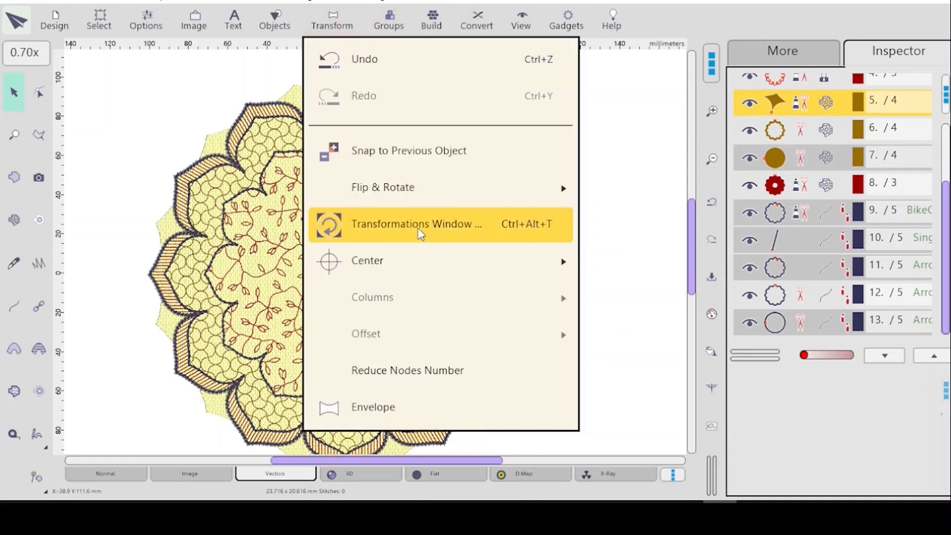
click(420, 236)
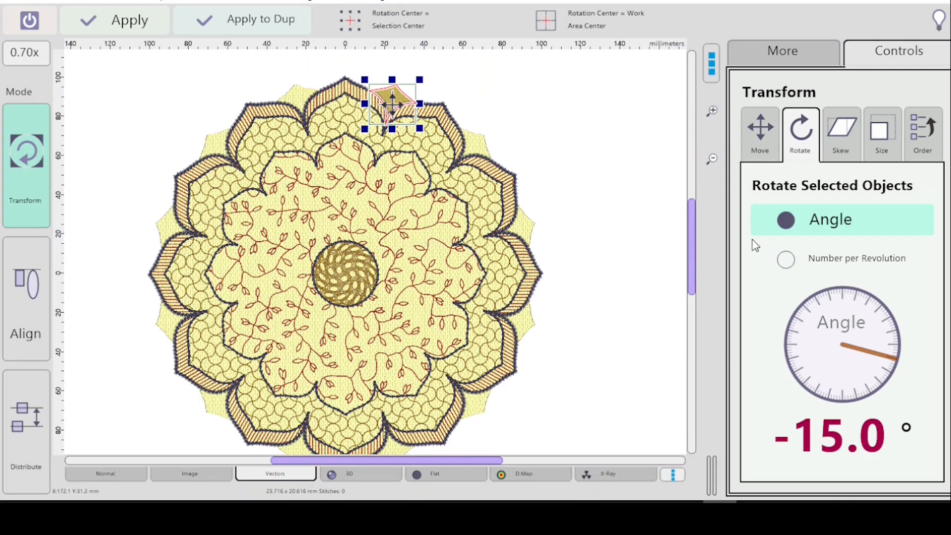
click(793, 262)
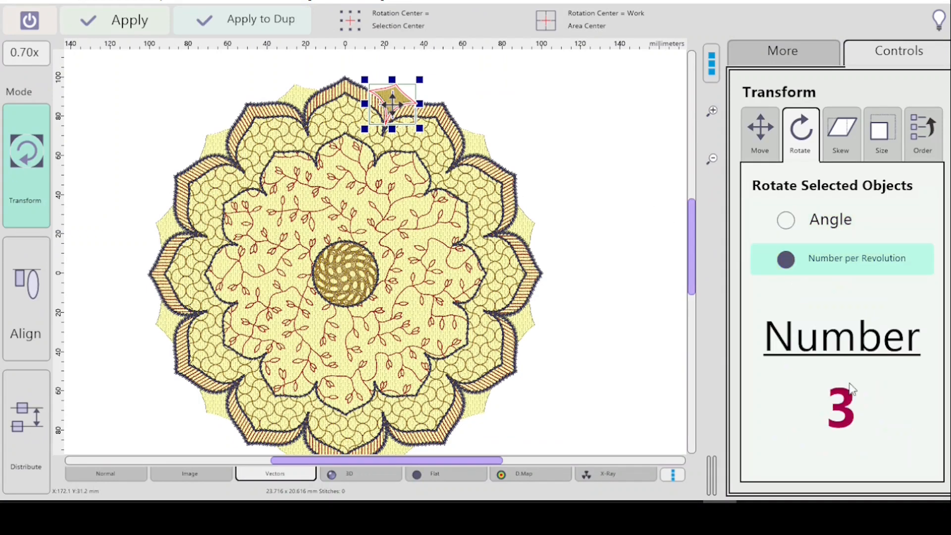
scroll(846, 411, up, 9)
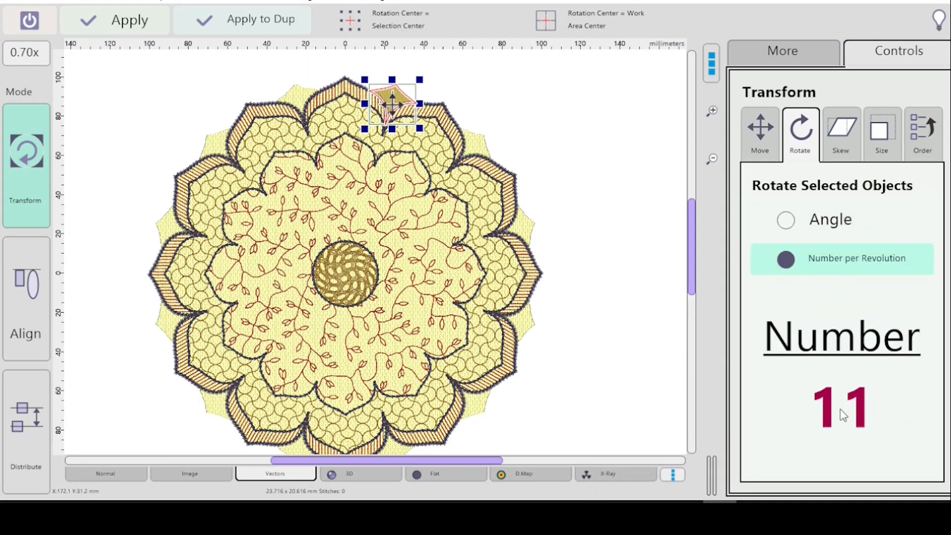
click(589, 22)
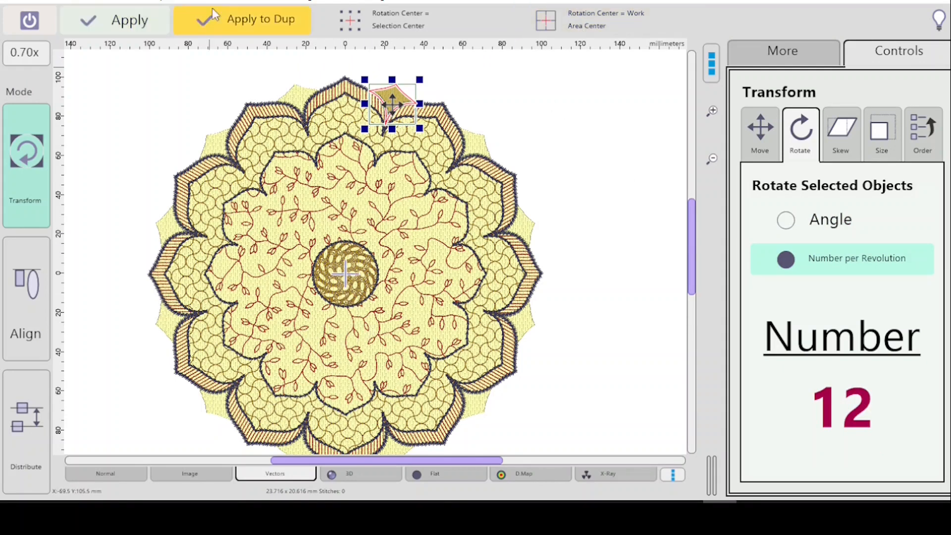
- Apply the rotation to eleven successive duplicates of the brown corner piece to complete the ring, and leave the transformation mode
click(237, 21)
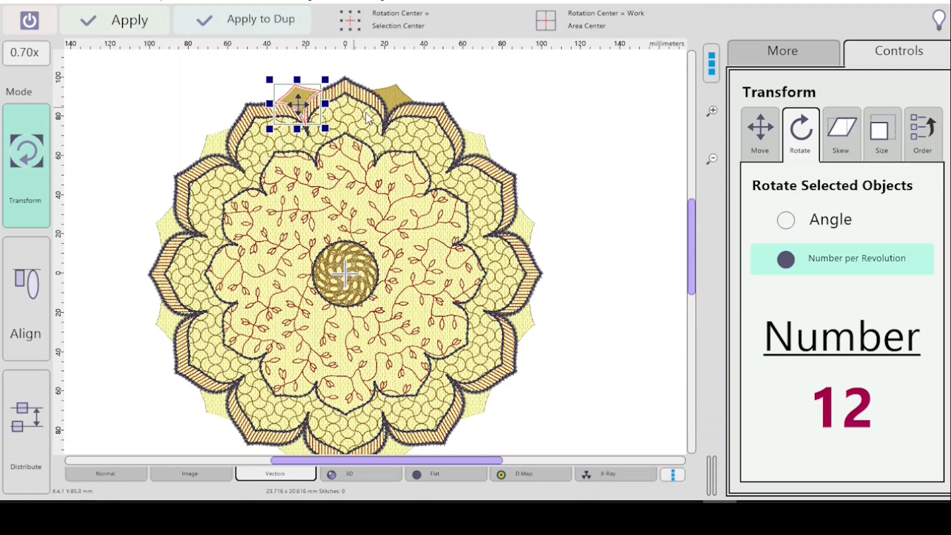
click(252, 18)
click(249, 18)
click(249, 20)
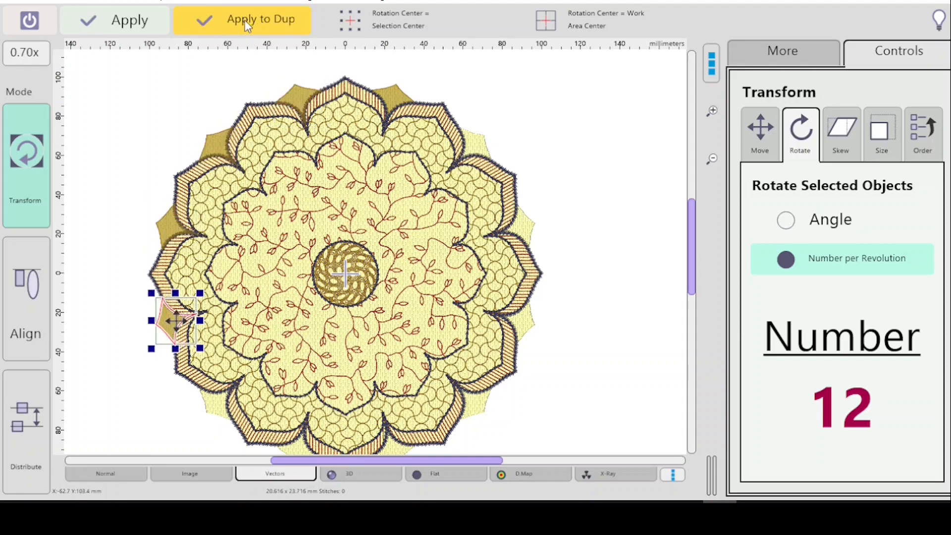
click(251, 21)
click(252, 21)
click(252, 23)
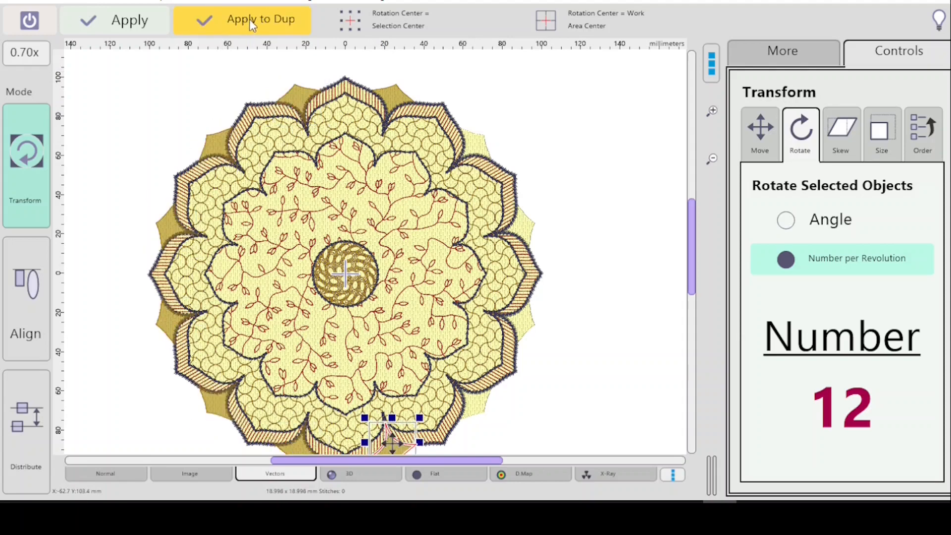
click(251, 21)
click(250, 21)
click(249, 21)
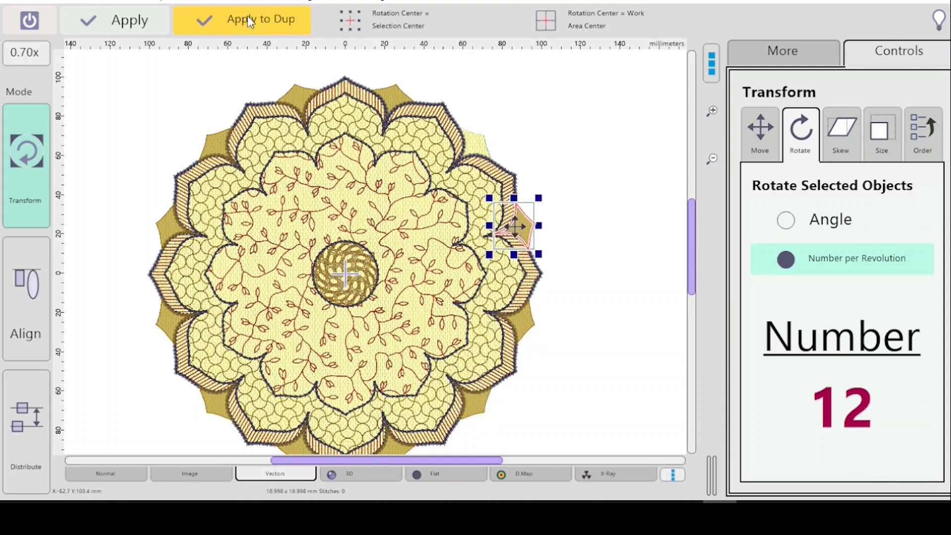
click(248, 18)
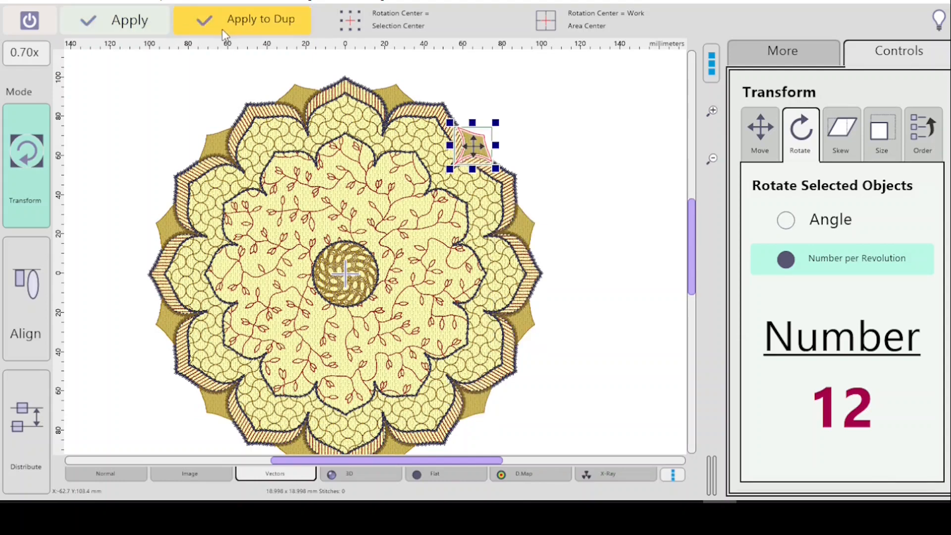
key(Escape)
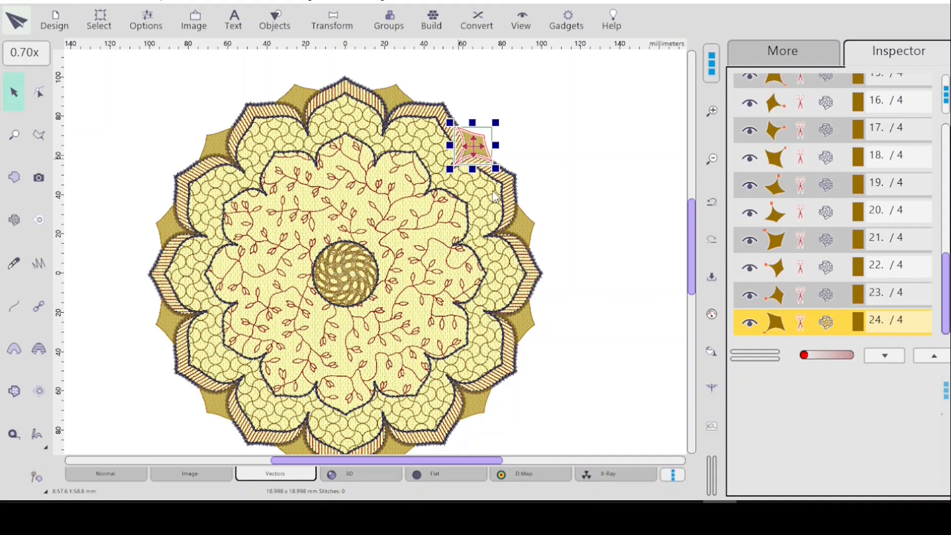
- Select brown corner pieces 15 to 24 in the object list and create connections to their previous objects
drag(946, 275, 946, 241)
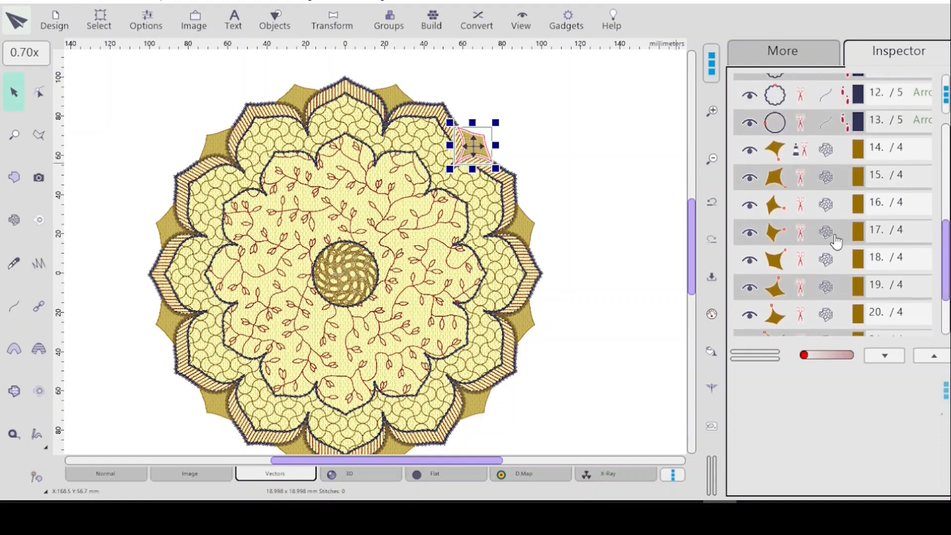
click(811, 148)
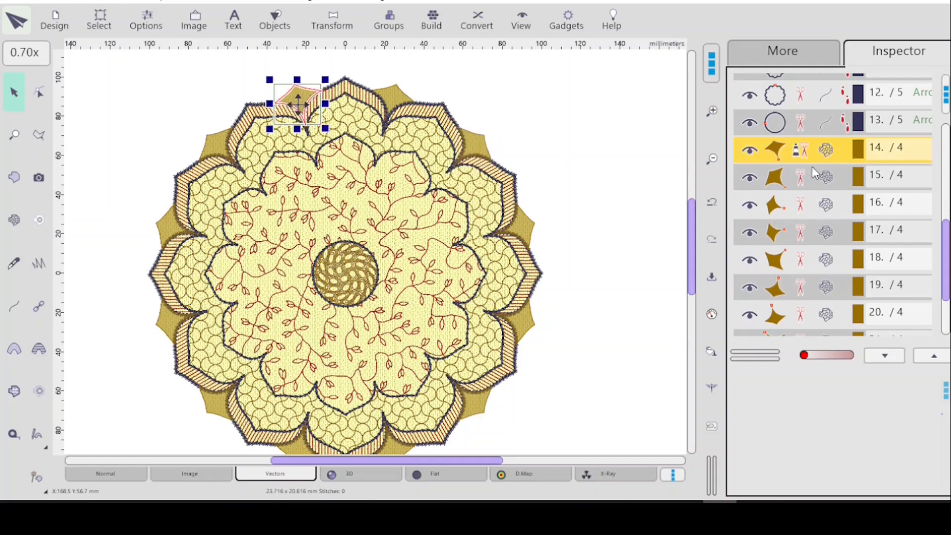
click(820, 184)
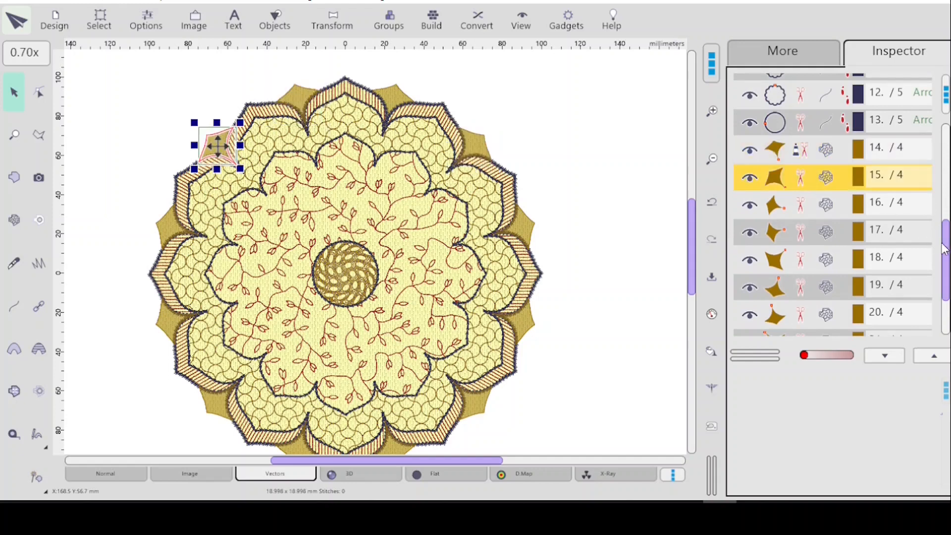
scroll(943, 248, down, 4)
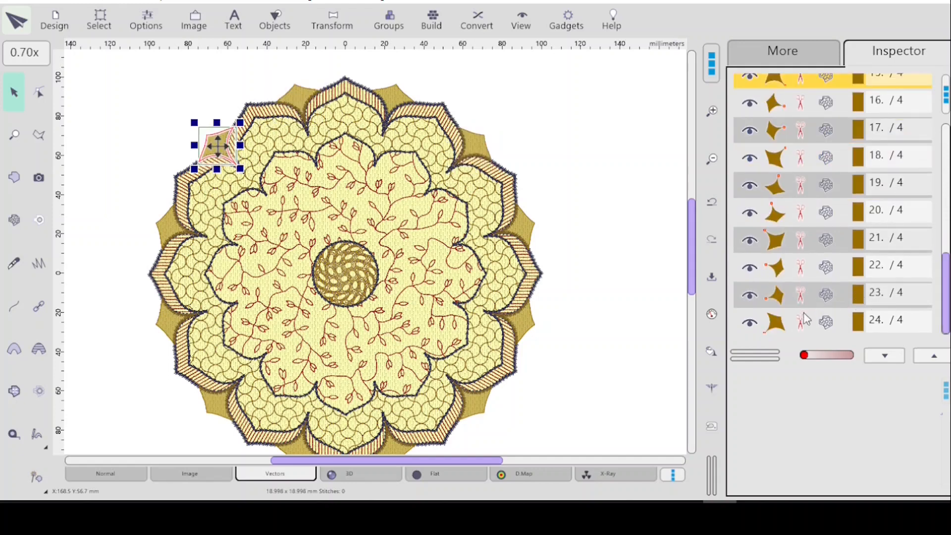
shift+click(807, 321)
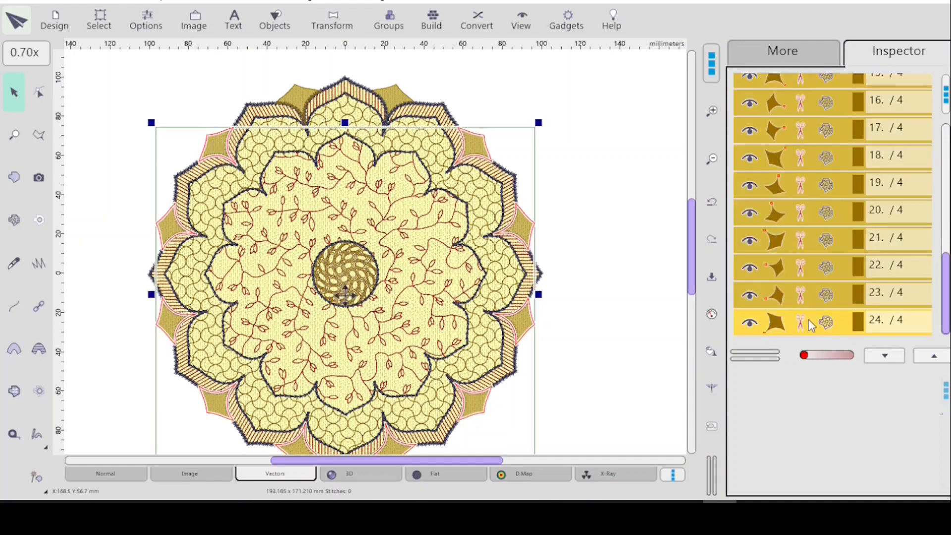
right_click(754, 215)
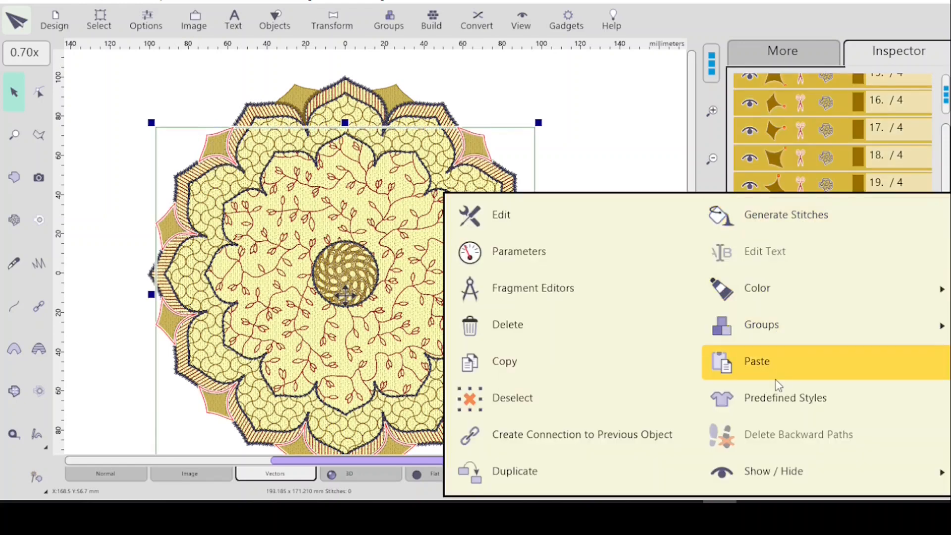
click(619, 435)
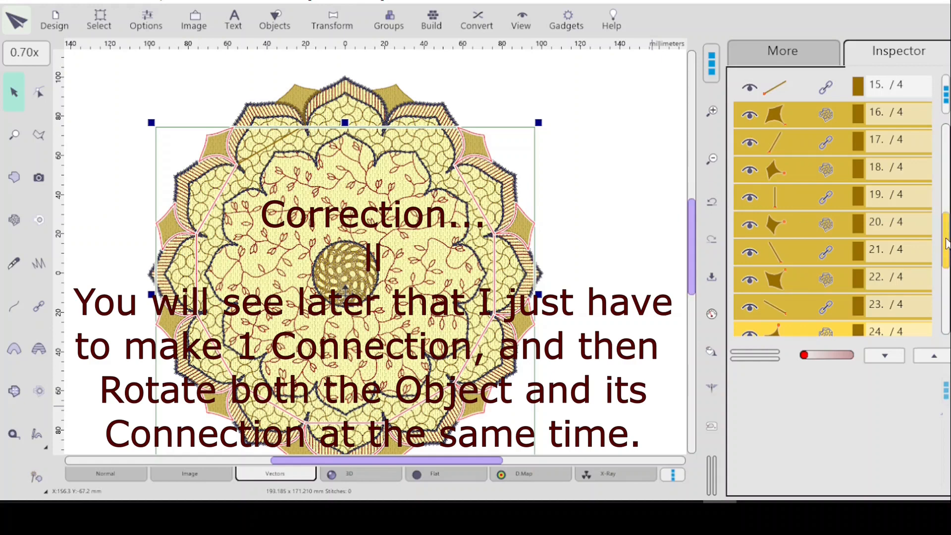
- Edit the first brown connection's nodes, adding a middle node and moving it to the petal's inner outline tip
drag(946, 248, 945, 229)
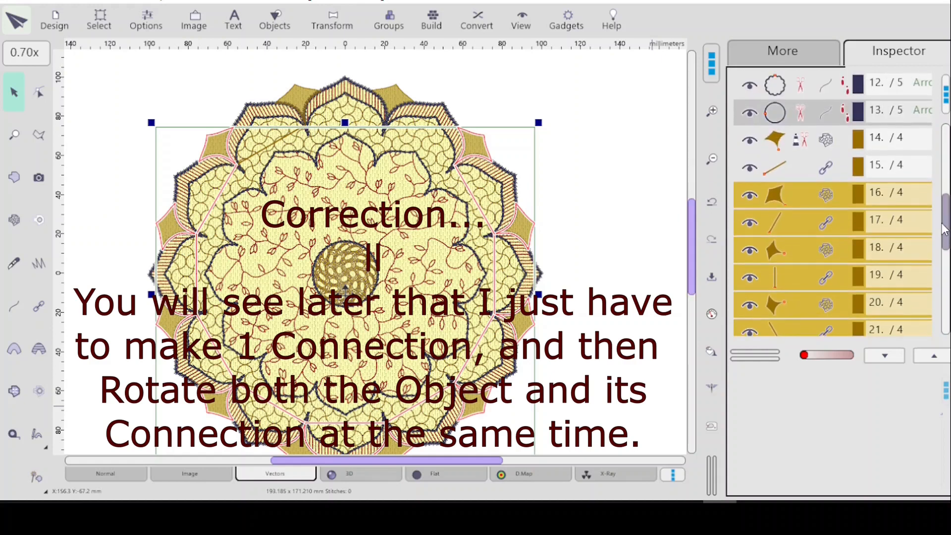
click(804, 174)
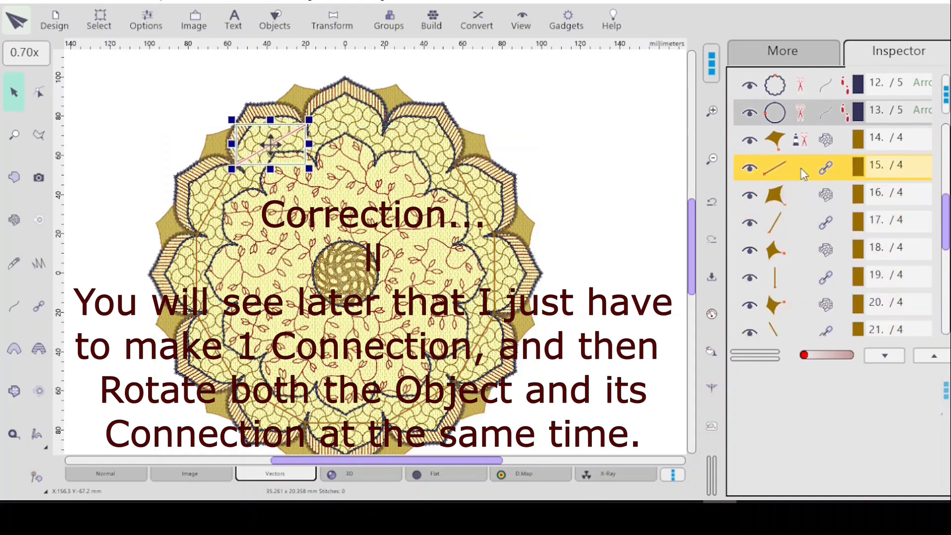
click(40, 95)
click(14, 138)
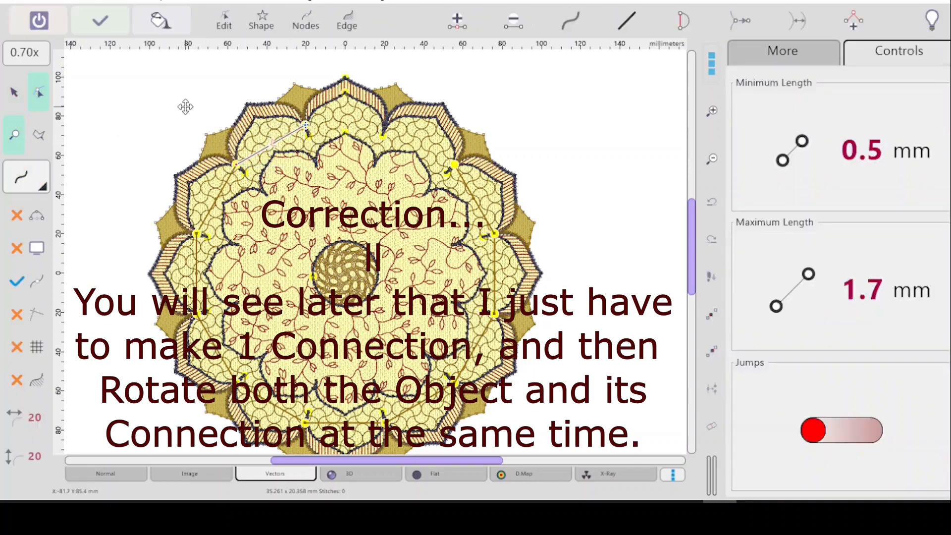
drag(182, 99, 352, 177)
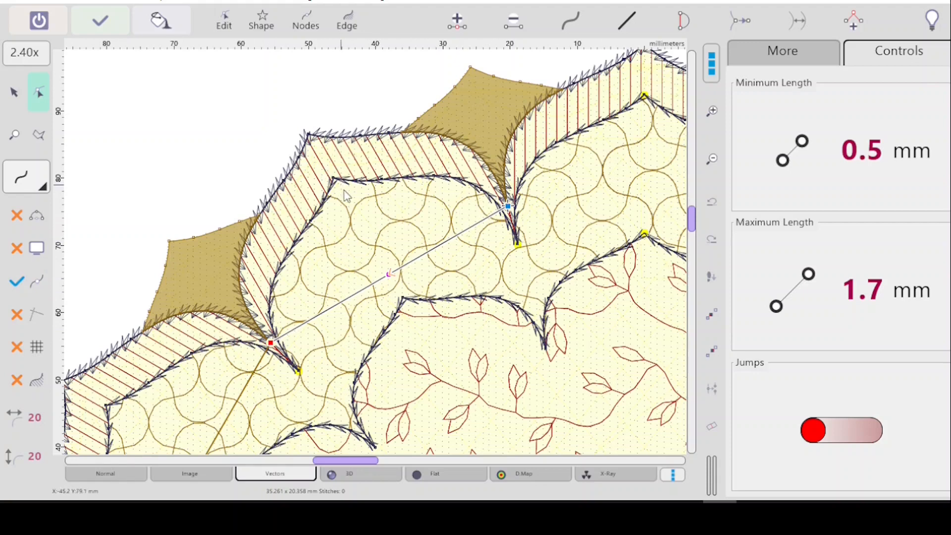
click(390, 273)
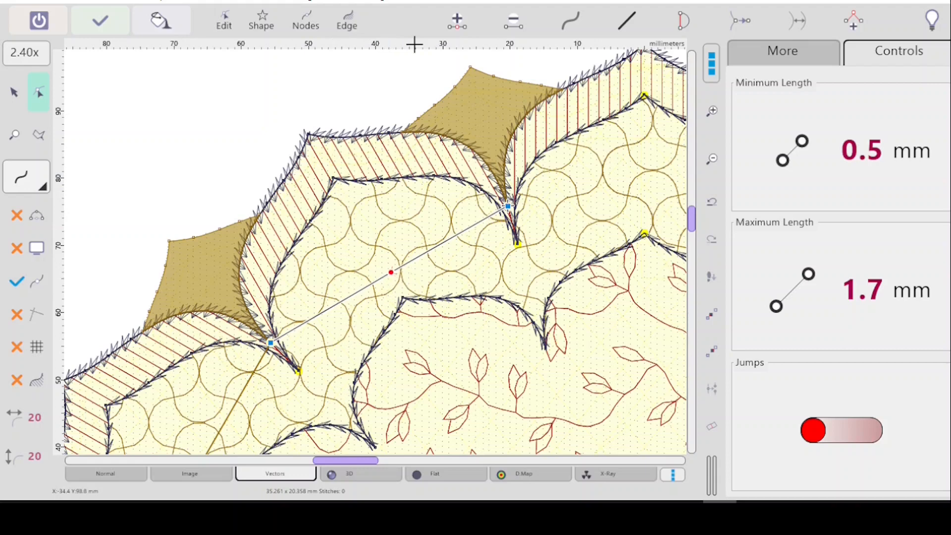
click(457, 21)
drag(391, 272, 333, 178)
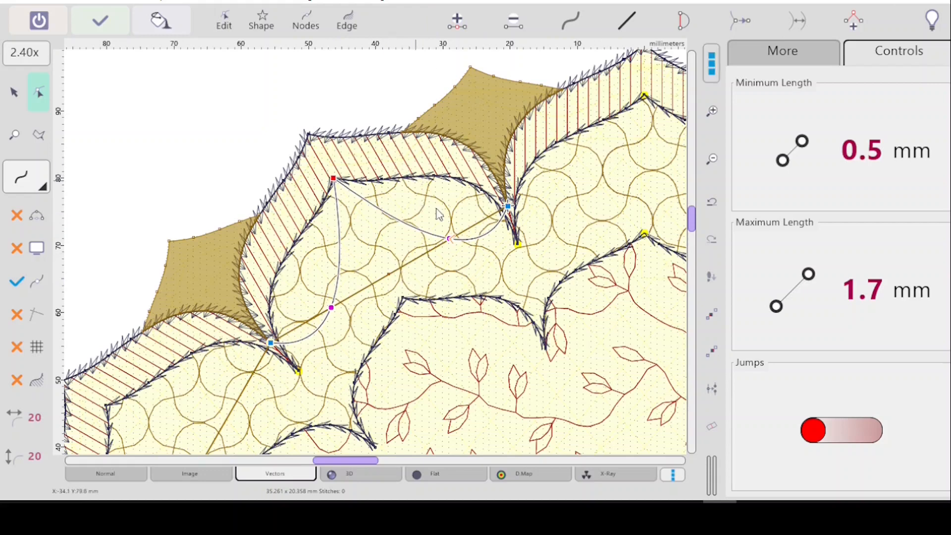
- Add a node to the connection between its upper end and the petal tip, and bend that stretch along the dark inner outline
drag(450, 240, 418, 191)
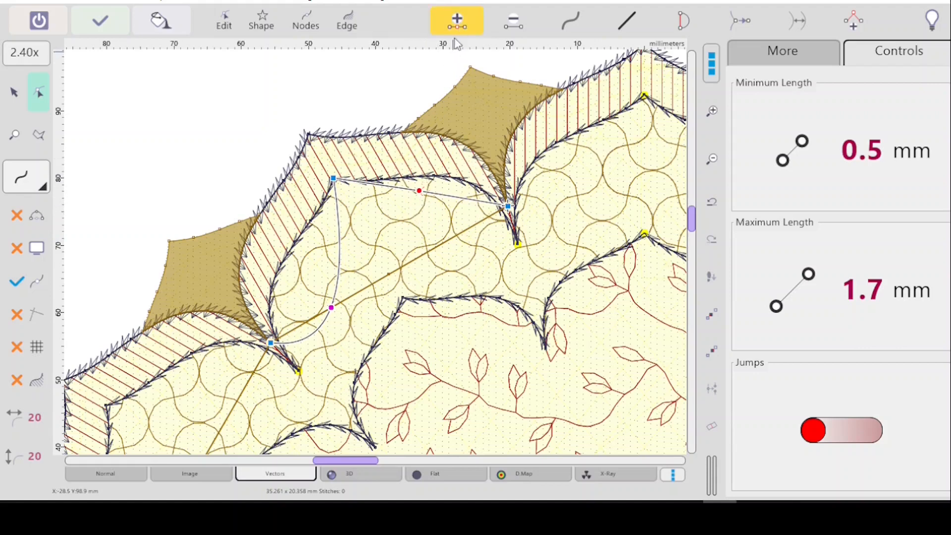
click(457, 20)
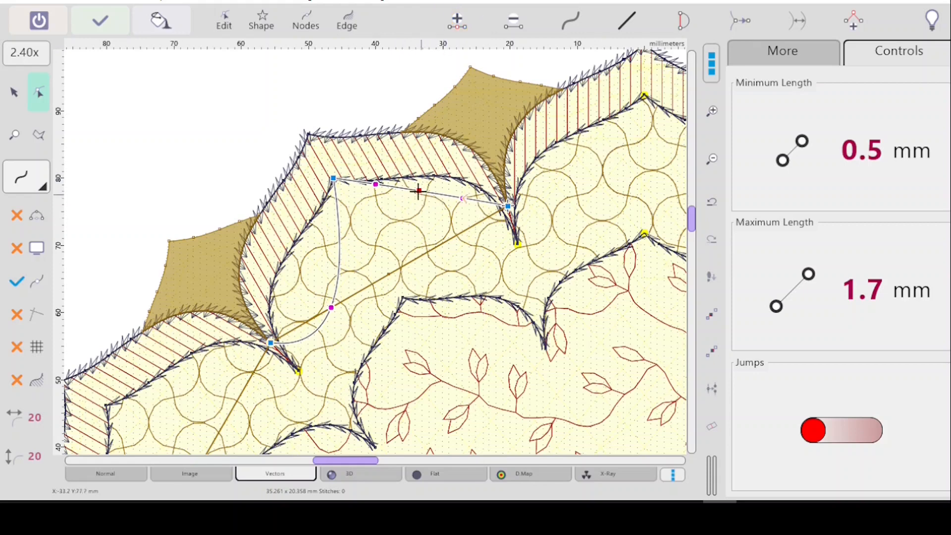
drag(419, 190, 382, 180)
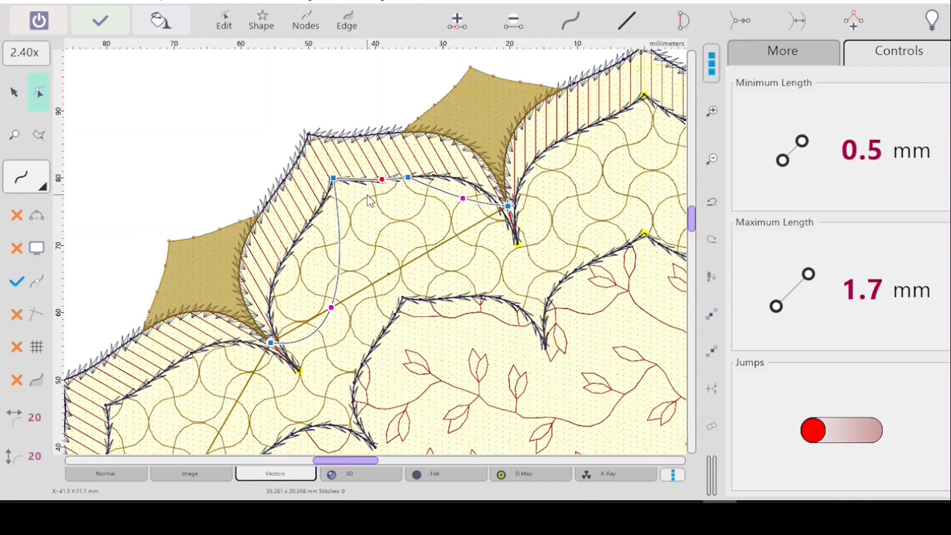
drag(462, 198, 461, 178)
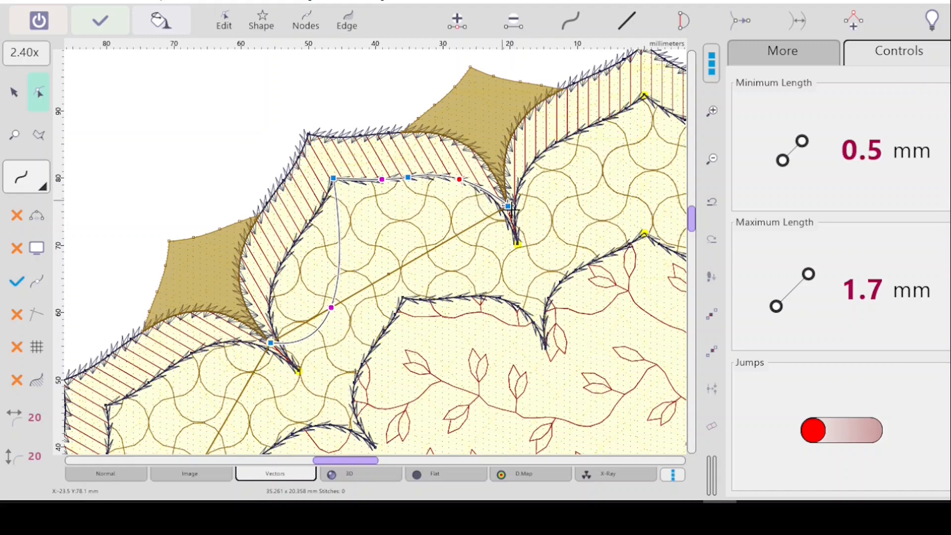
- Add a node between the petal tip and the connection's lower end, fit that stretch to the dark outline, and finish the edit
click(331, 308)
click(458, 33)
drag(330, 308, 278, 268)
drag(340, 251, 307, 223)
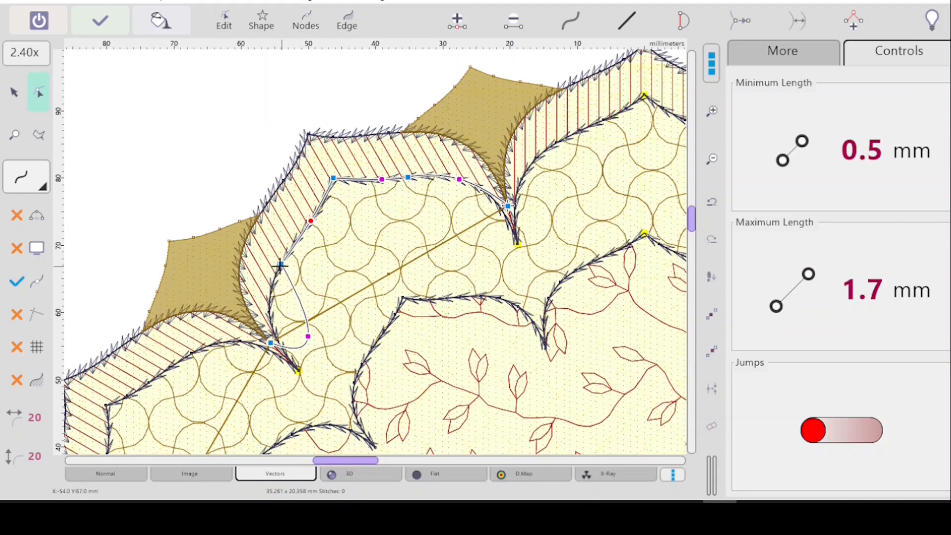
drag(281, 265, 295, 242)
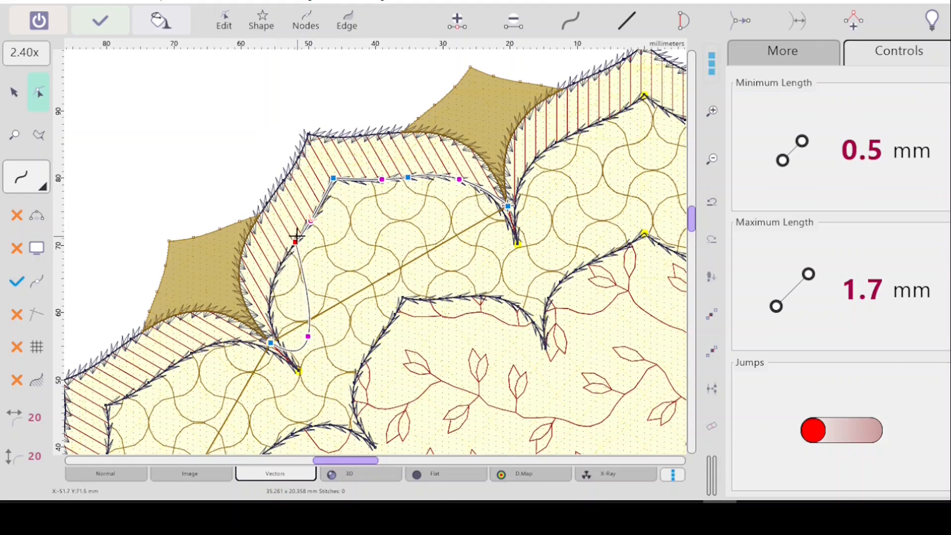
drag(308, 336, 272, 286)
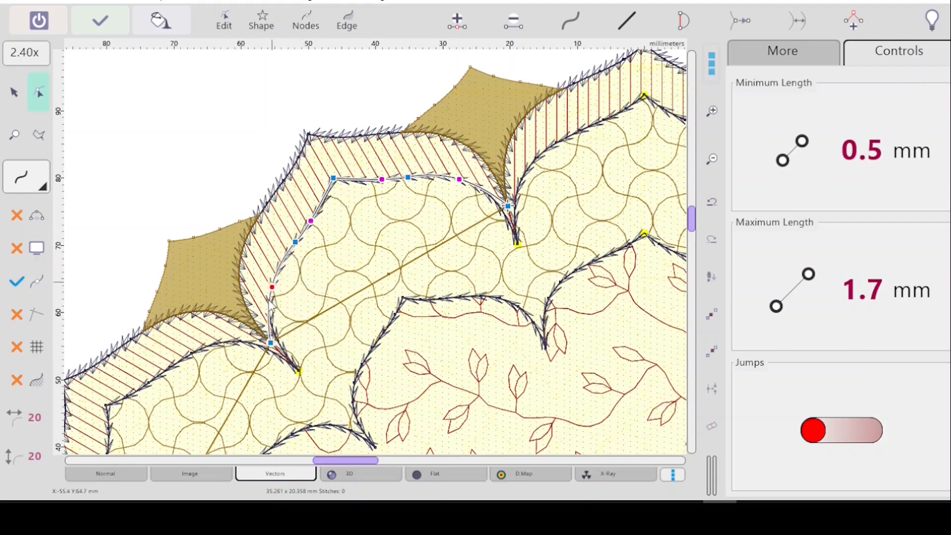
key(Return)
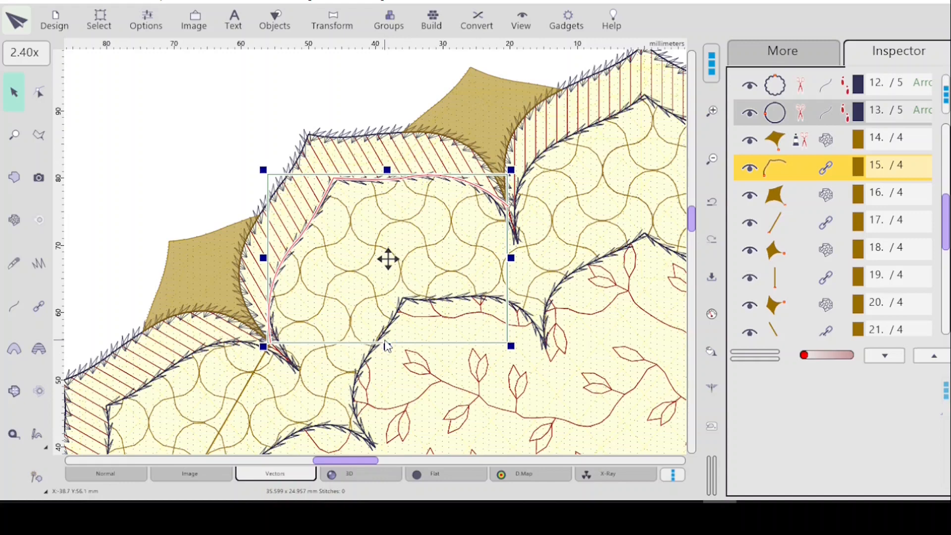
- Delete brown corner pieces and straight connections 16 to 34, keeping only piece 14 and its reshaped connection 15
click(835, 202)
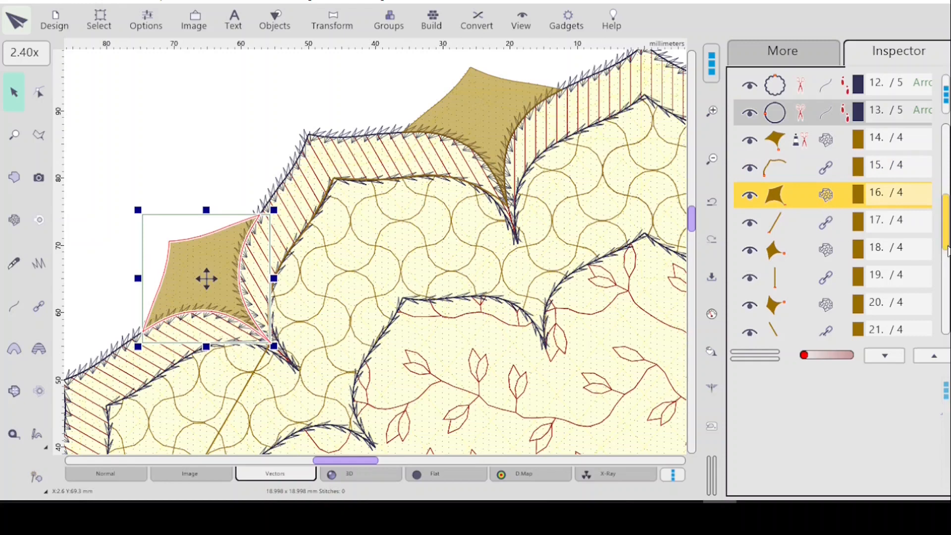
drag(946, 248, 945, 225)
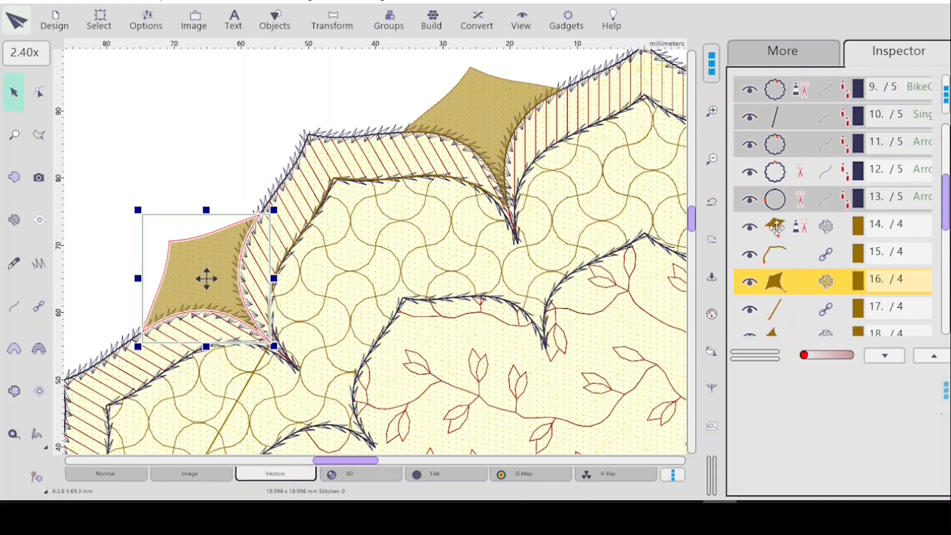
scroll(796, 268, down, 2)
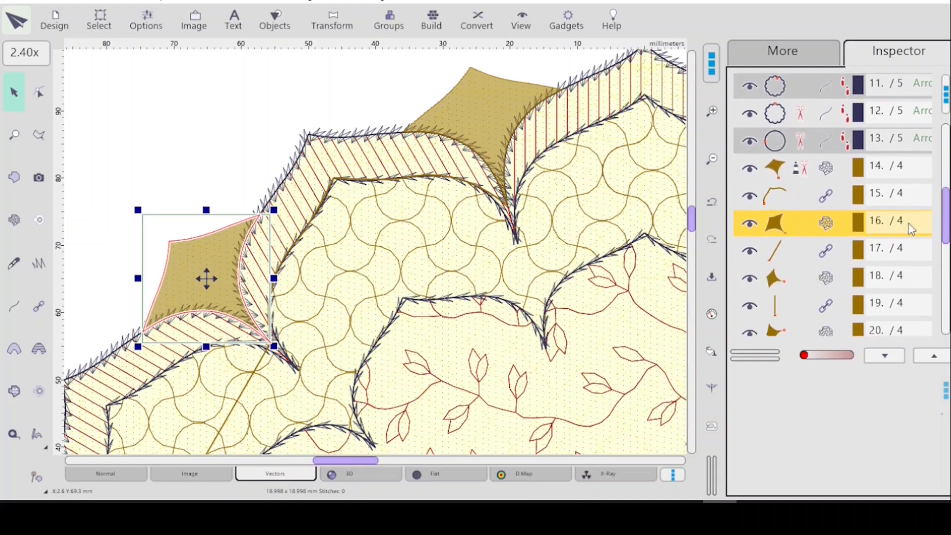
drag(946, 230, 947, 317)
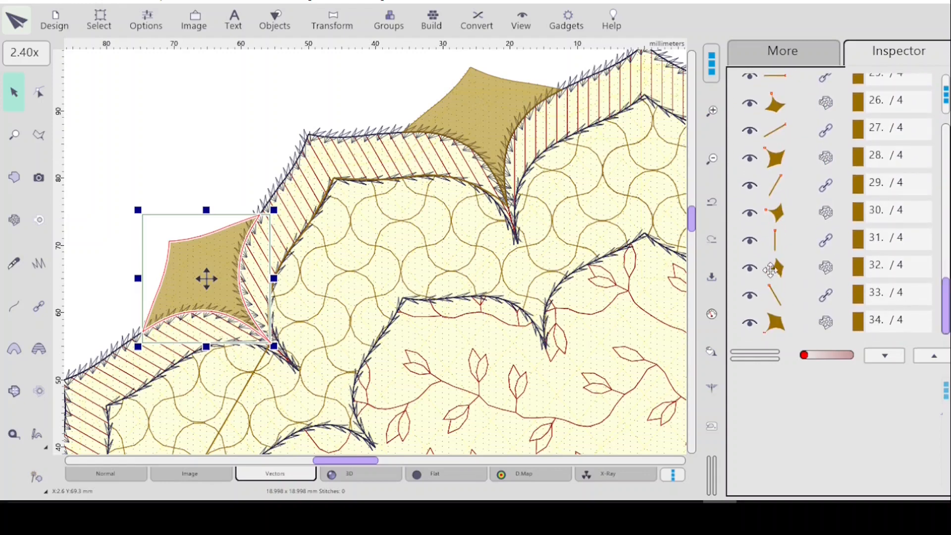
shift+click(811, 326)
key(Delete)
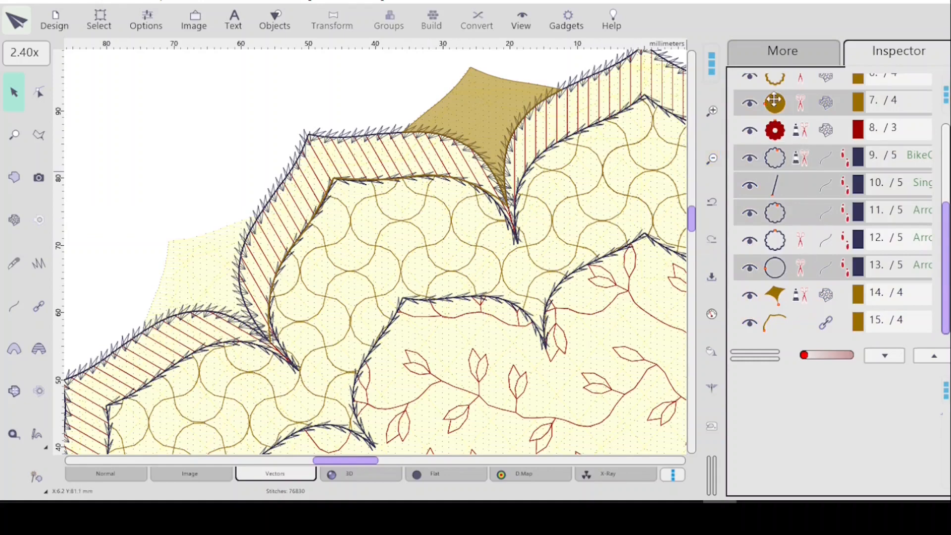
- Select corner piece 14 and its connection 15, and set them to rotate 12 per revolution around the work area center
click(778, 131)
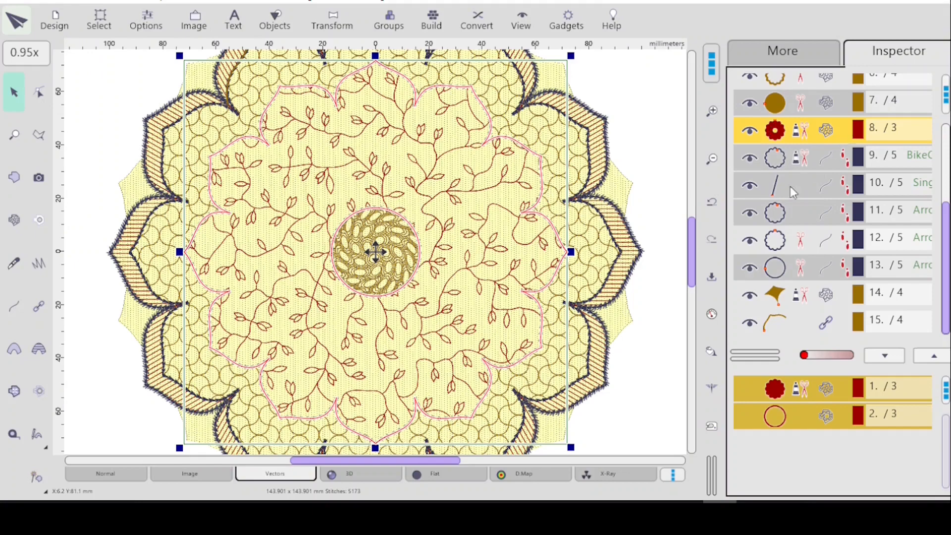
drag(691, 255, 686, 238)
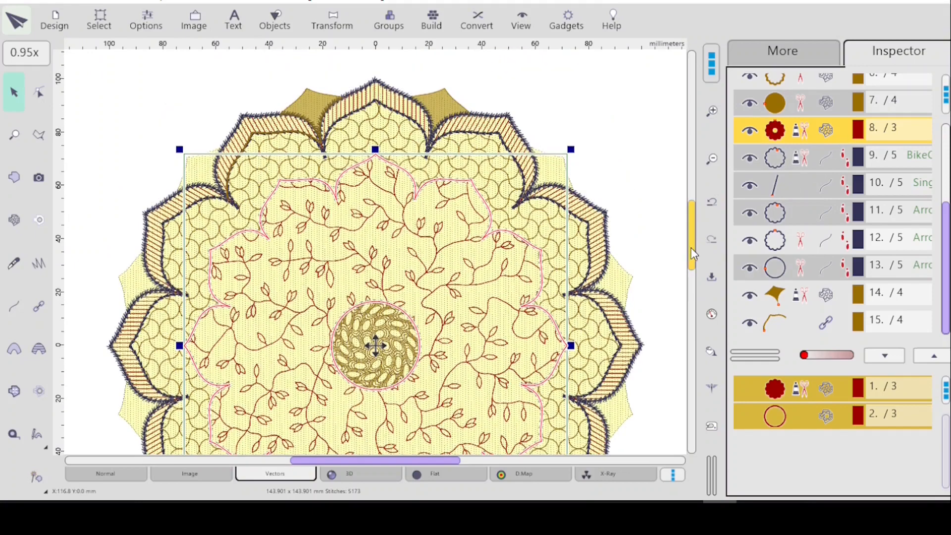
scroll(638, 262, down, 1)
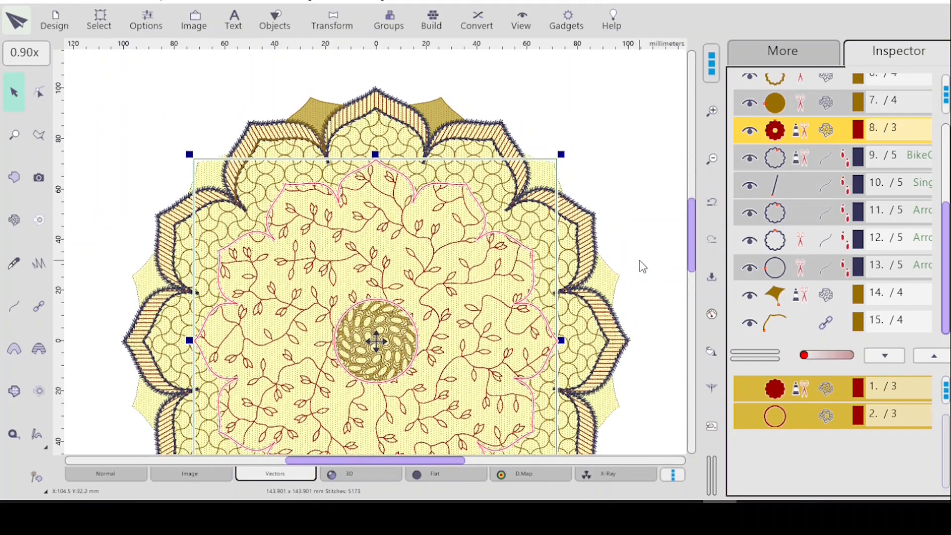
scroll(642, 260, down, 1)
click(282, 174)
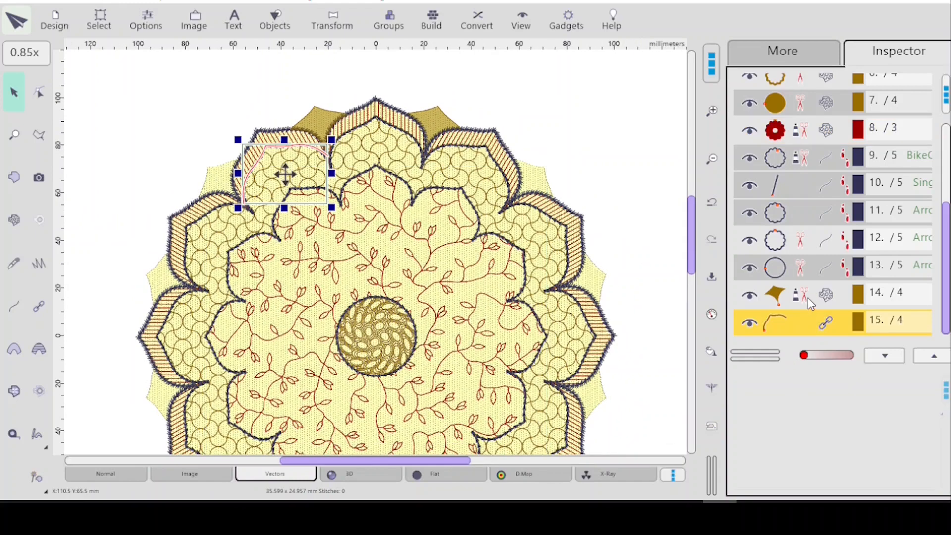
ctrl+click(811, 295)
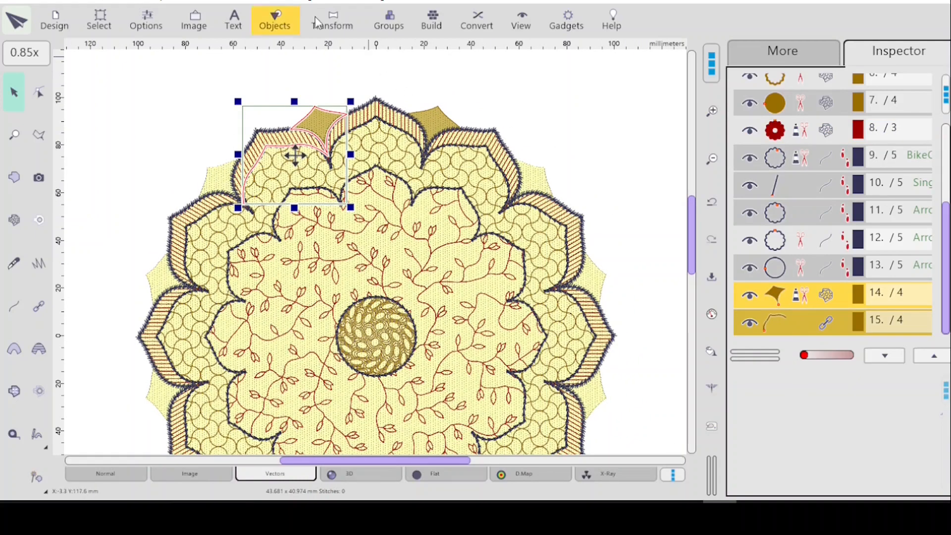
click(335, 17)
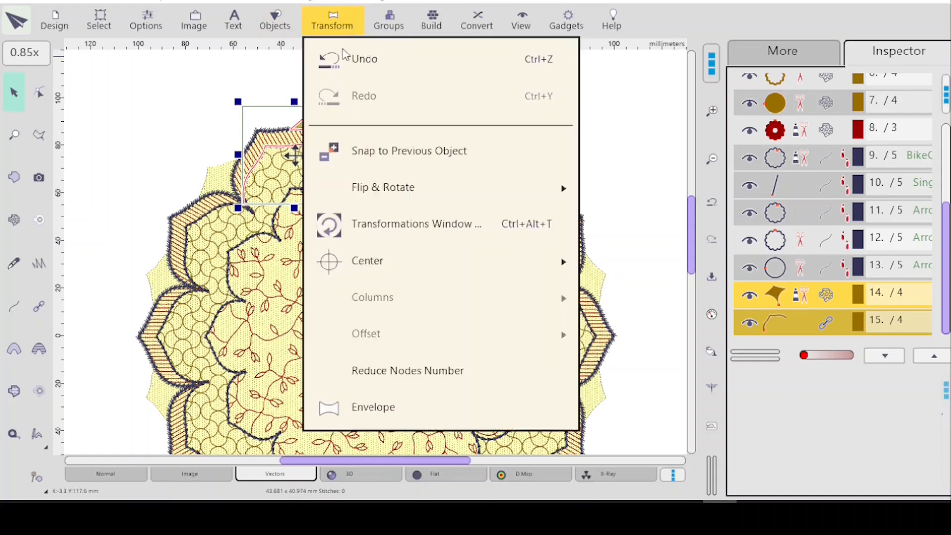
click(420, 228)
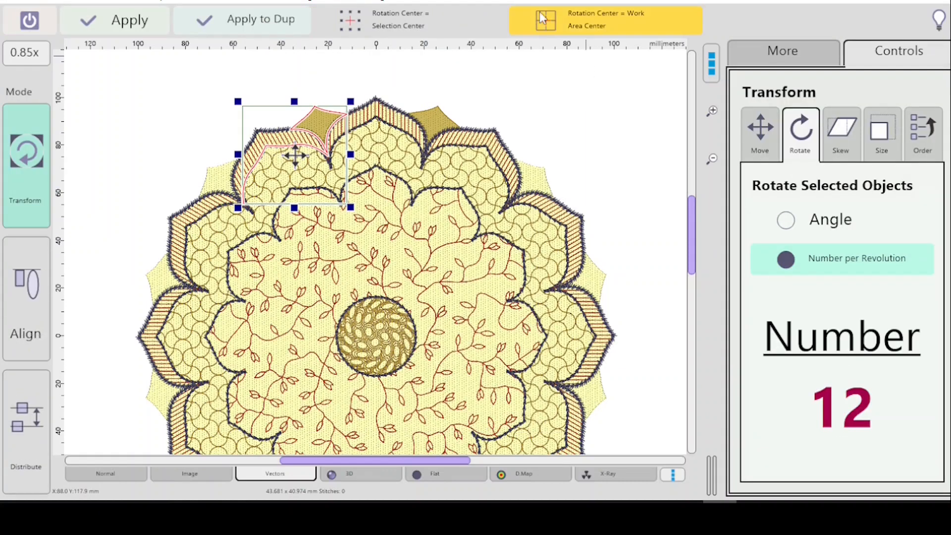
click(549, 25)
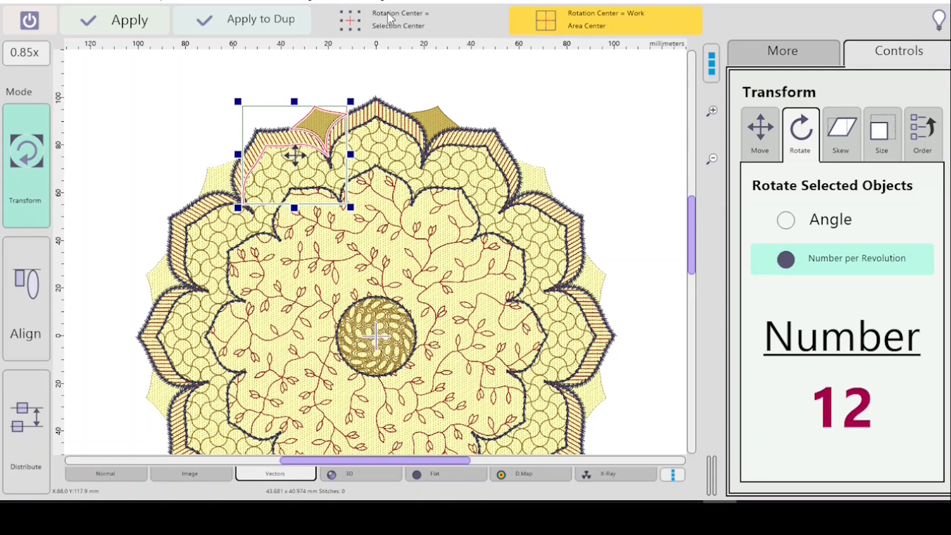
- Apply the rotation to ten successive duplicates of the corner piece and connection around the mandala, and leave the transformation mode
click(238, 21)
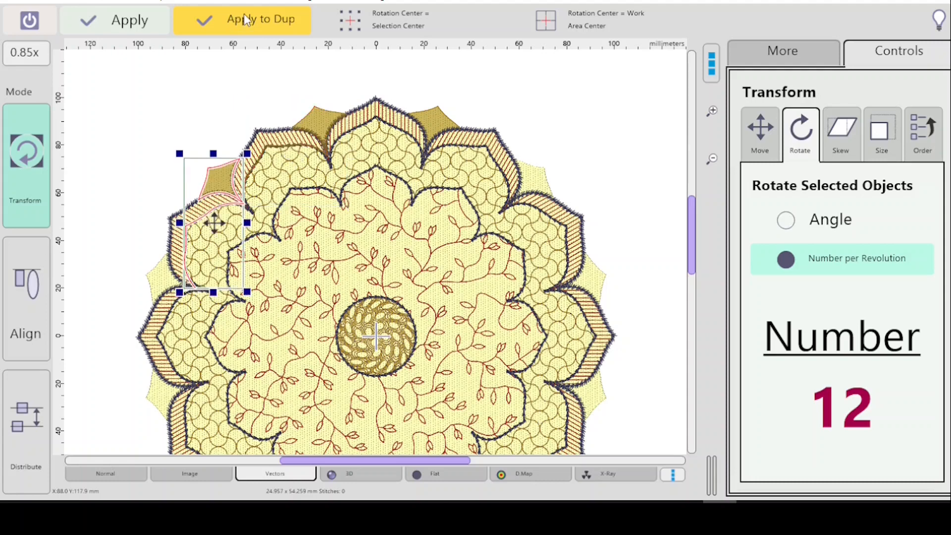
click(241, 23)
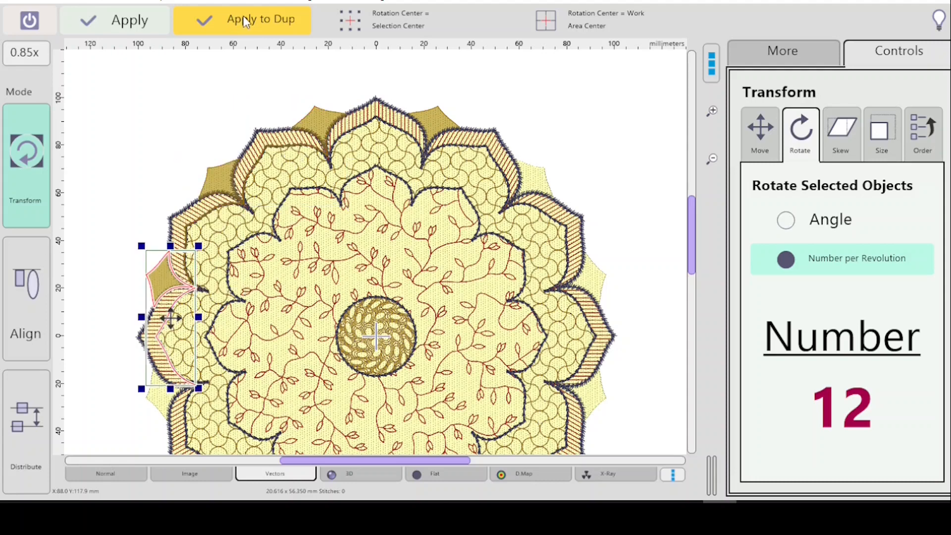
click(244, 21)
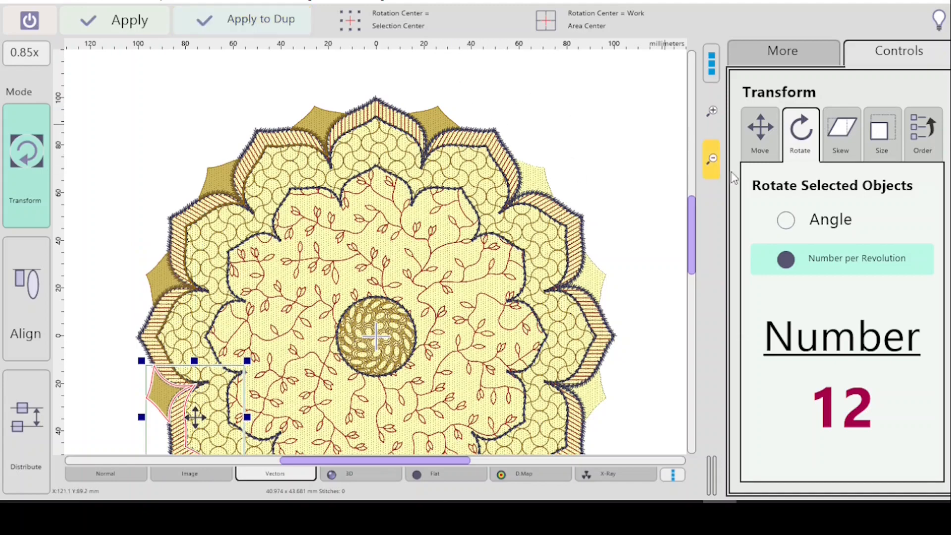
click(712, 159)
click(712, 158)
click(712, 159)
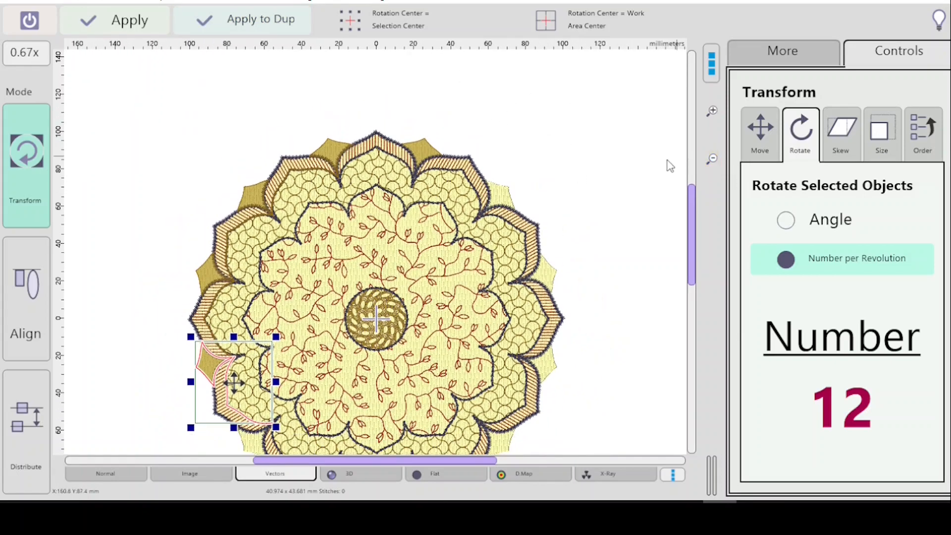
drag(690, 201, 689, 218)
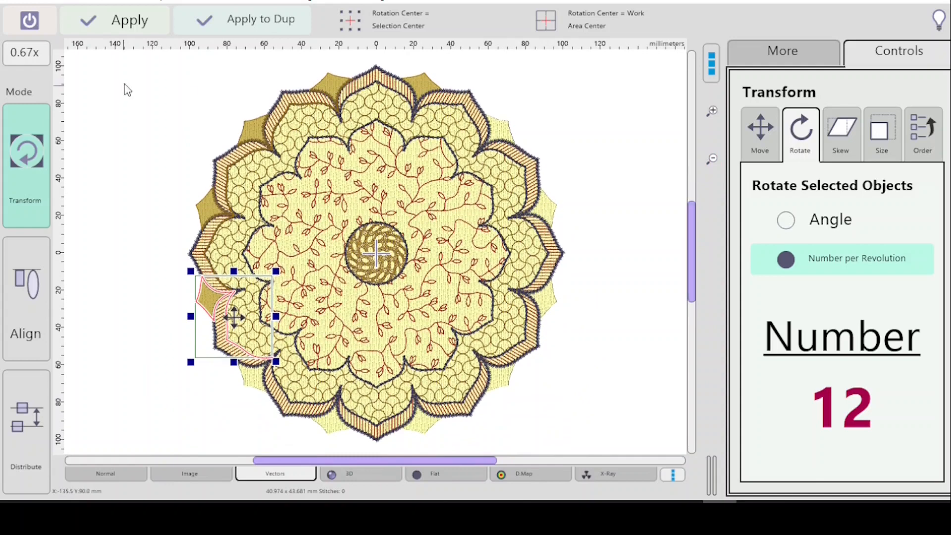
click(236, 30)
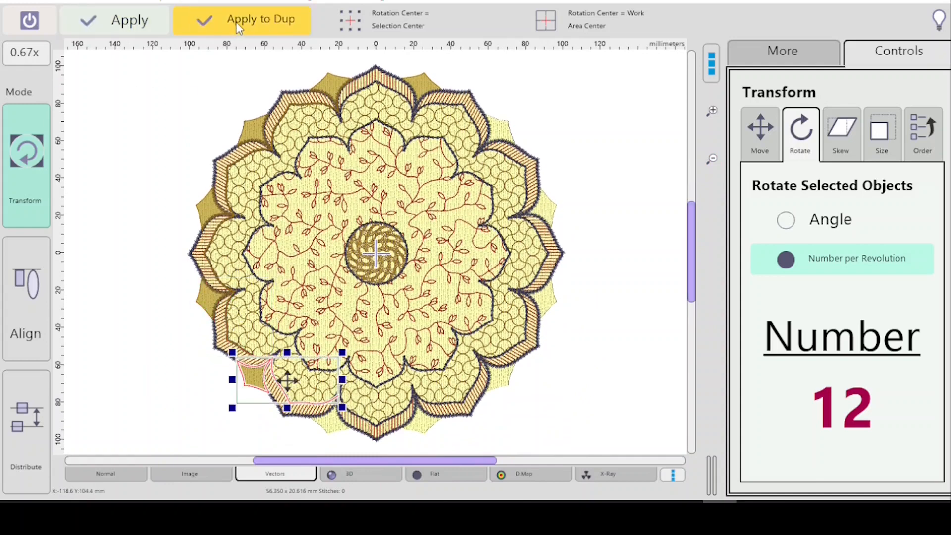
click(238, 29)
click(241, 27)
click(244, 27)
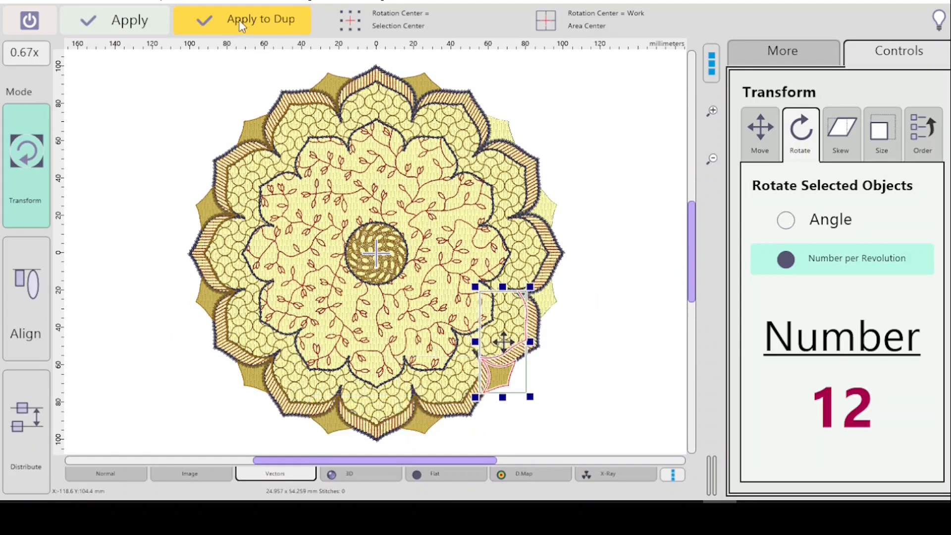
click(244, 27)
click(243, 26)
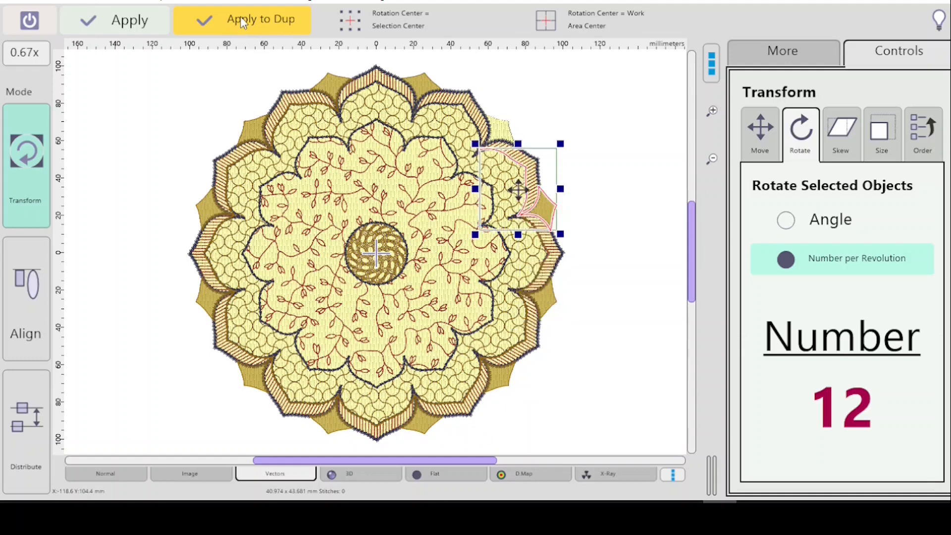
click(241, 22)
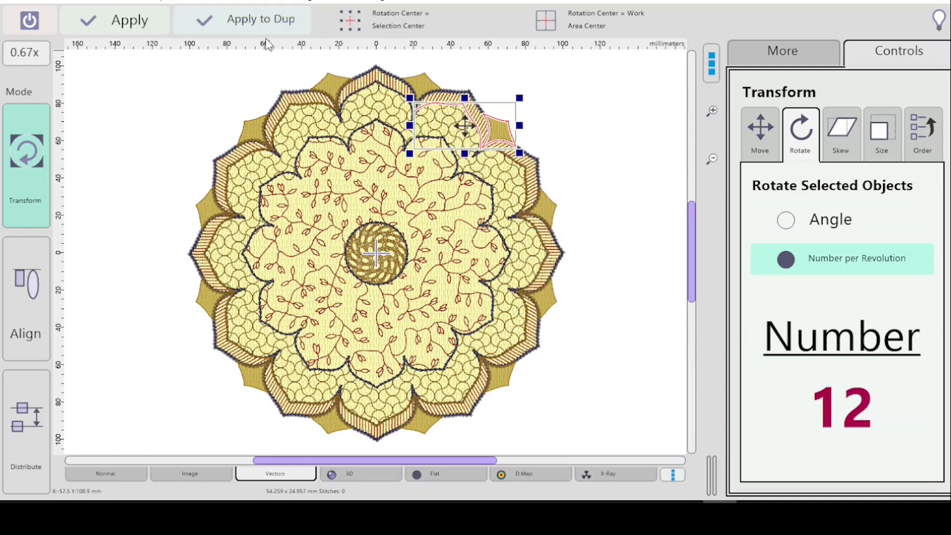
key(Escape)
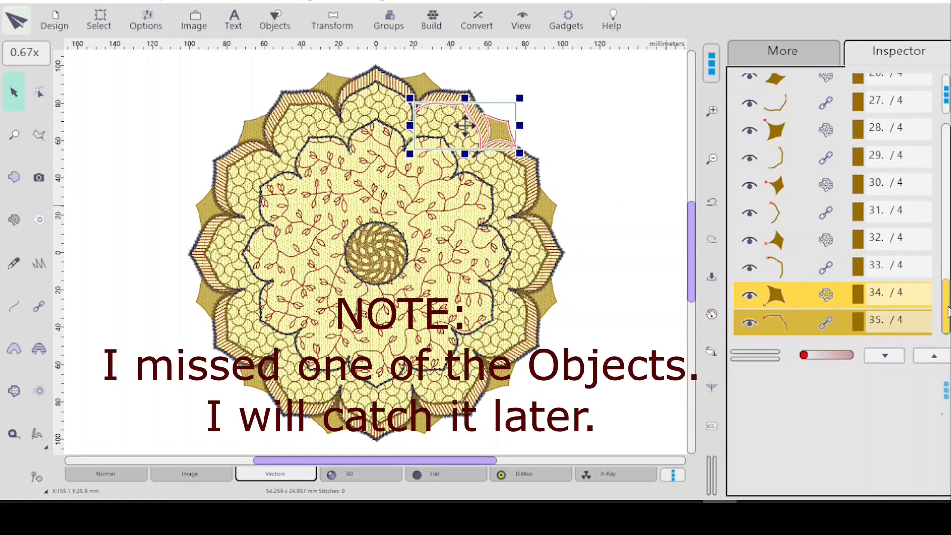
- Select brown corner pieces and connections 14 to 35 and combine them with Group 1
scroll(935, 243, up, 5)
scroll(935, 243, up, 3)
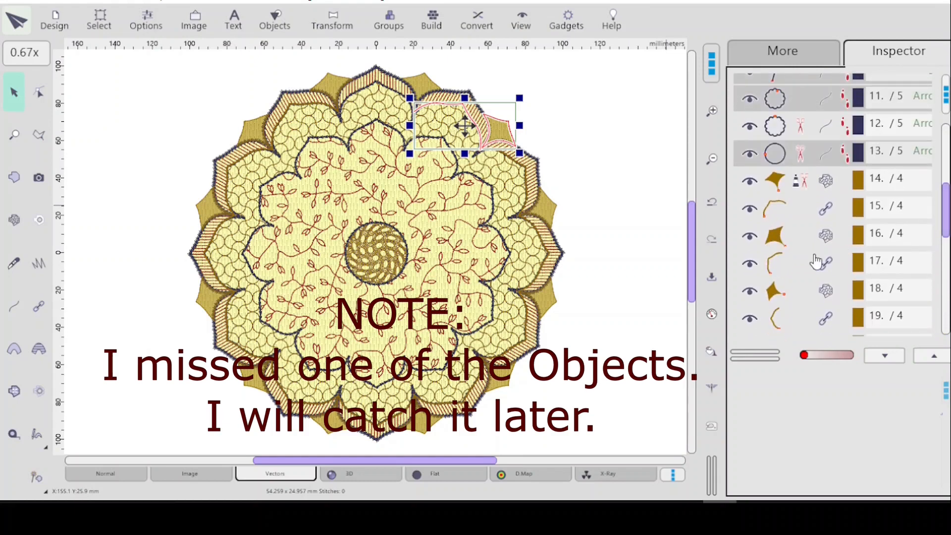
click(815, 185)
drag(946, 207, 946, 306)
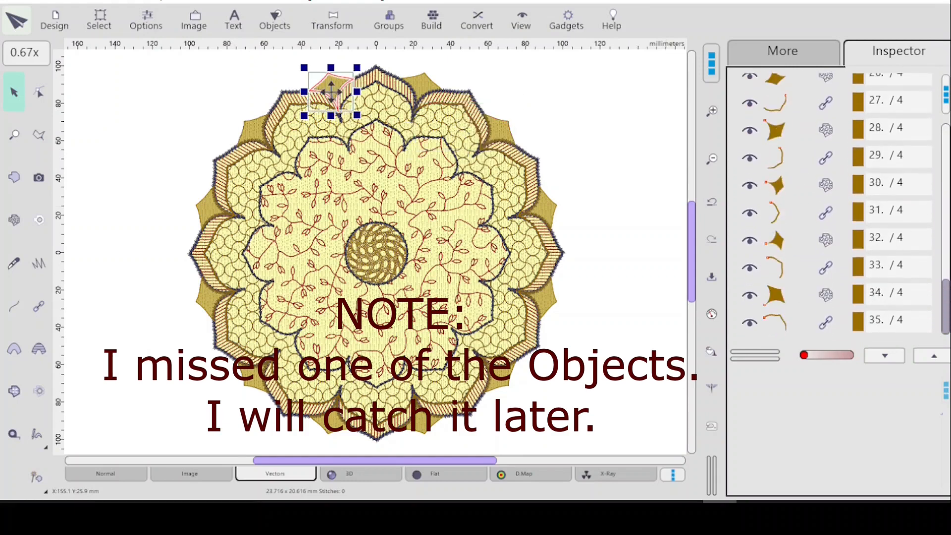
shift+click(830, 326)
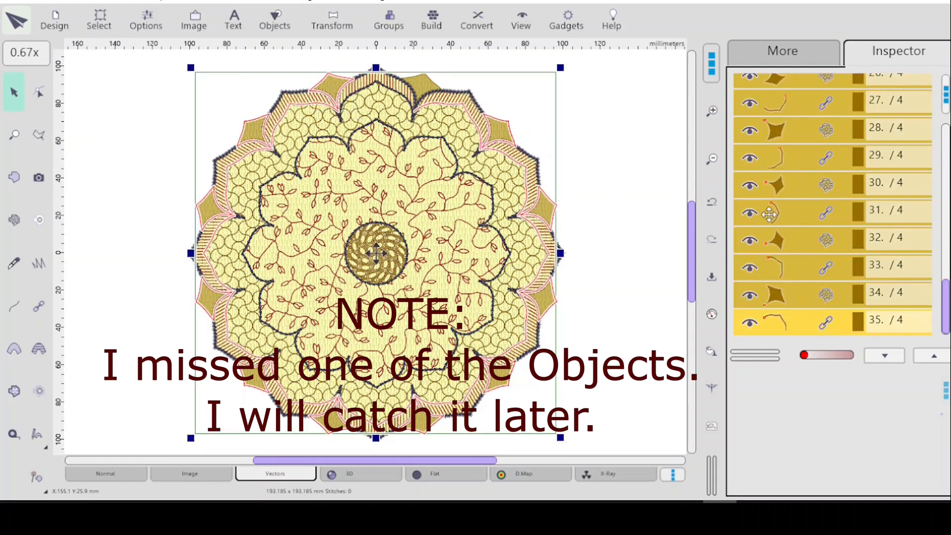
right_click(783, 221)
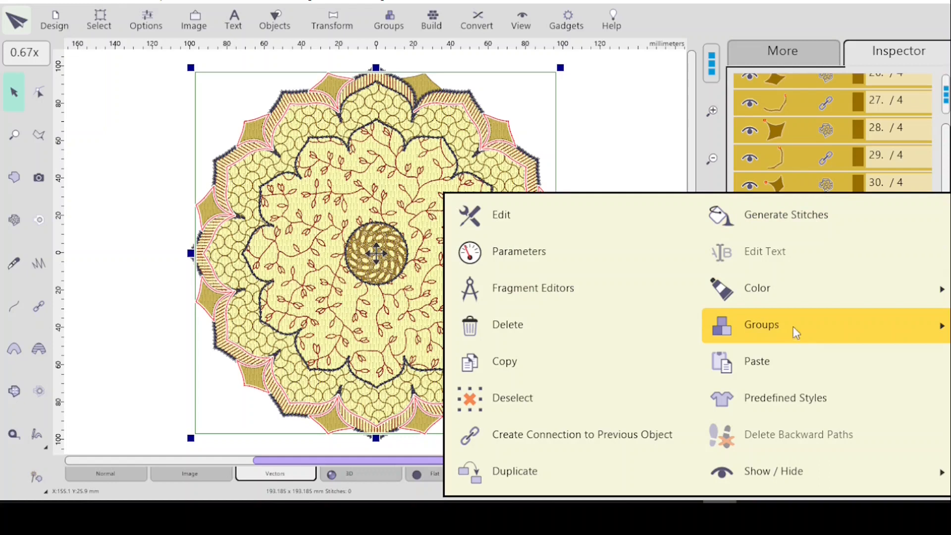
mouse_move(804, 330)
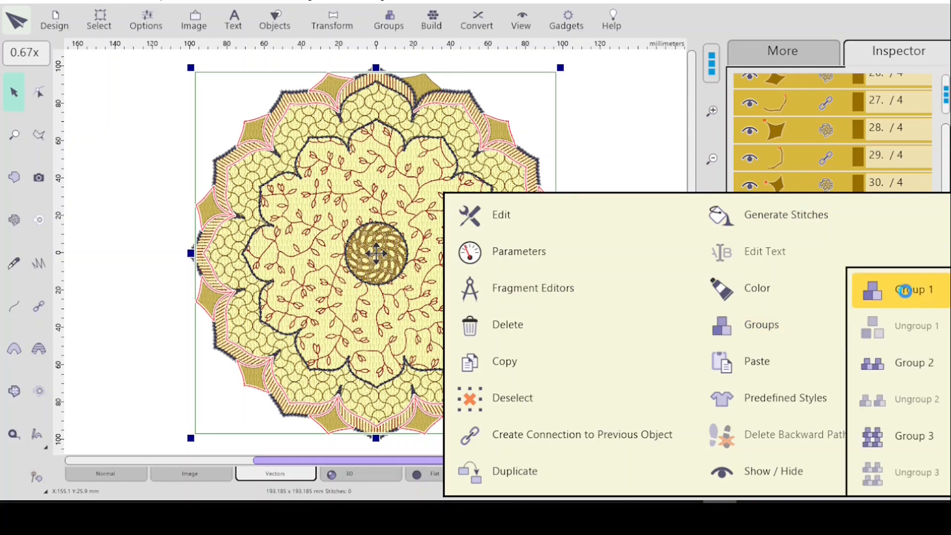
click(901, 291)
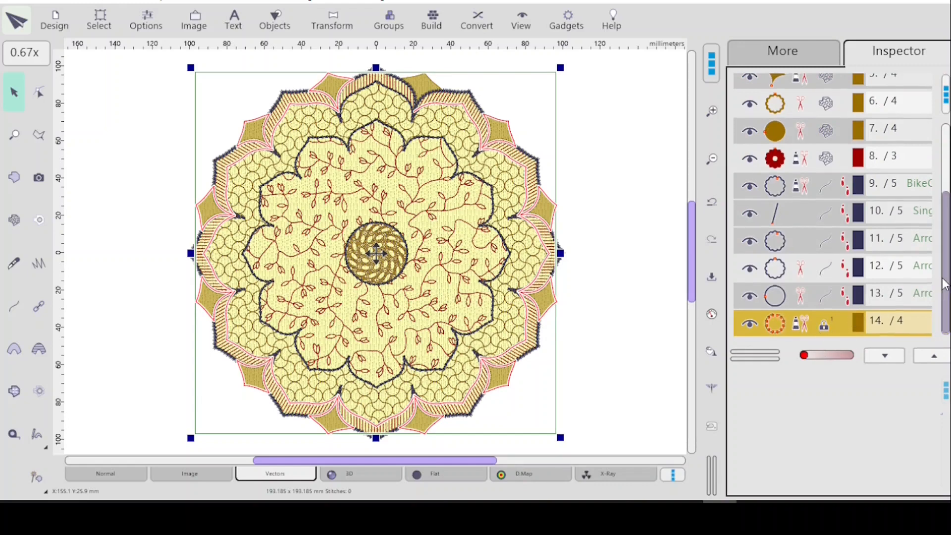
- Compare the separate corner piece 5 with the first and last pieces inside corner group 14 to check their sewing order
drag(944, 298, 942, 263)
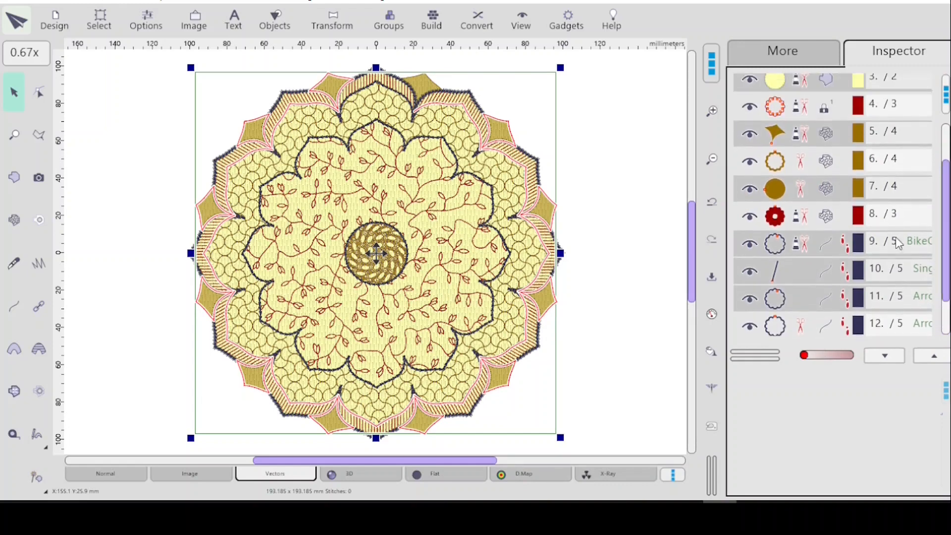
click(793, 136)
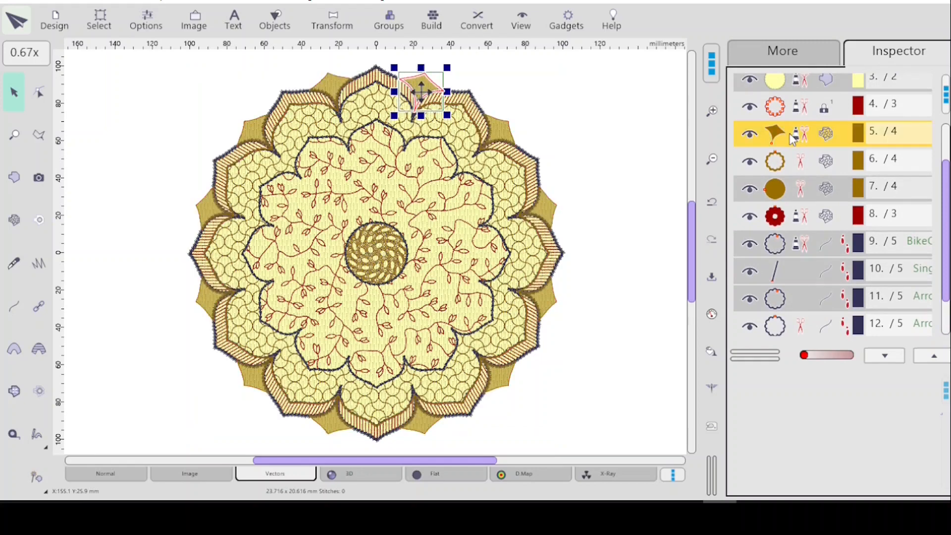
drag(943, 220, 949, 260)
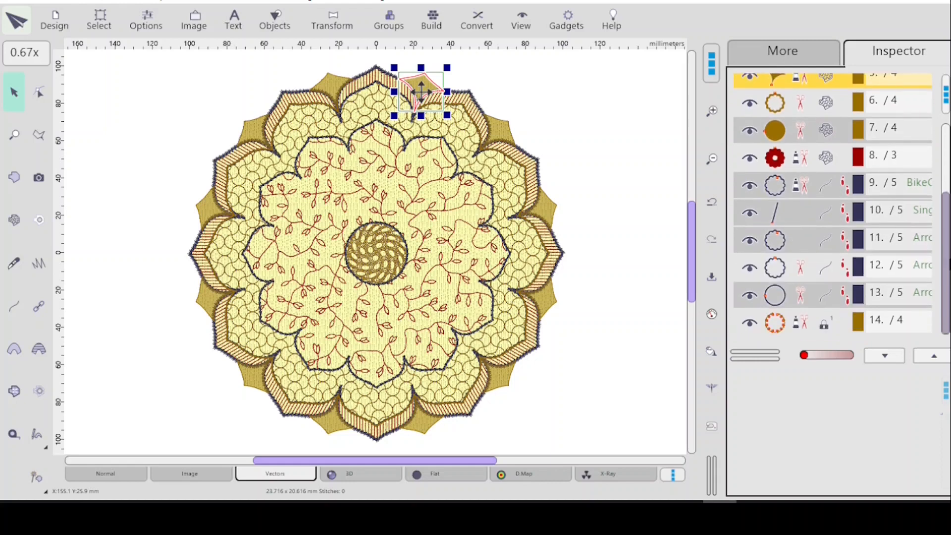
click(799, 327)
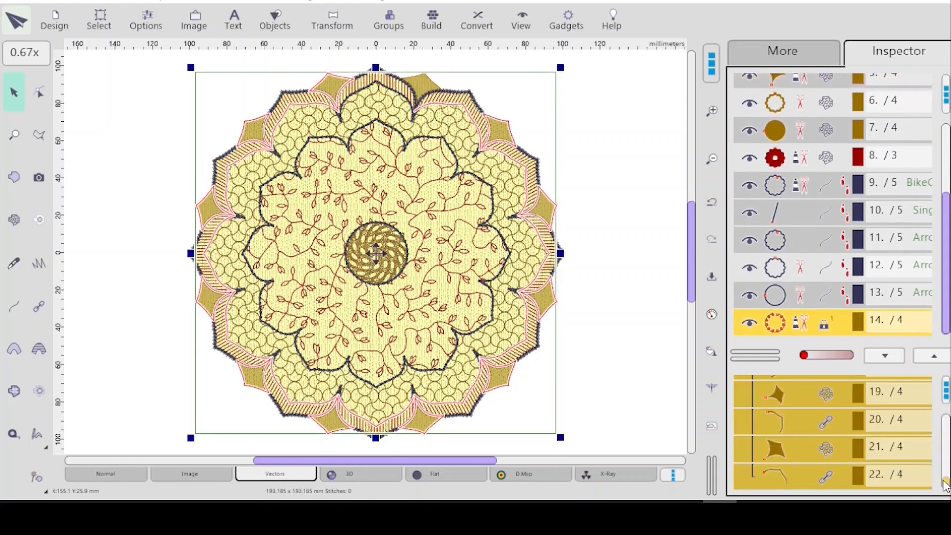
drag(946, 485, 944, 419)
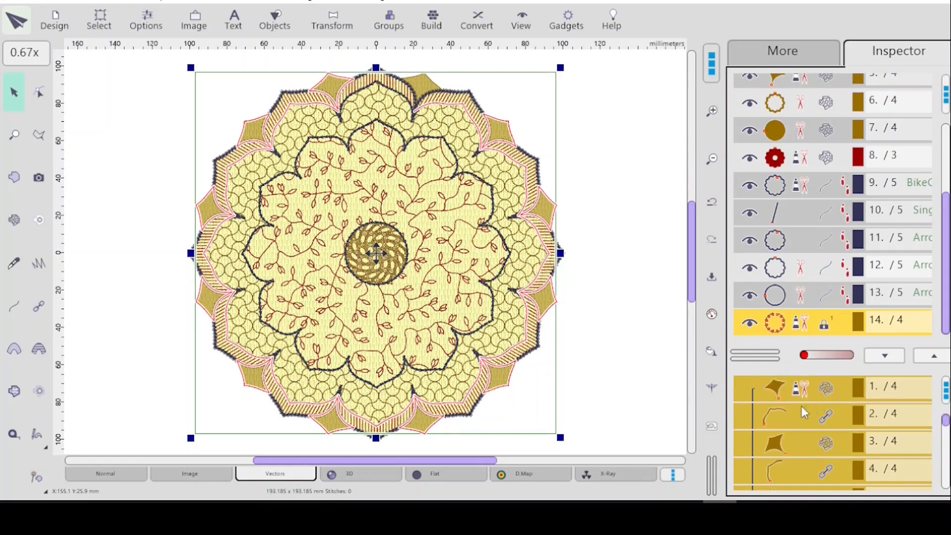
click(793, 392)
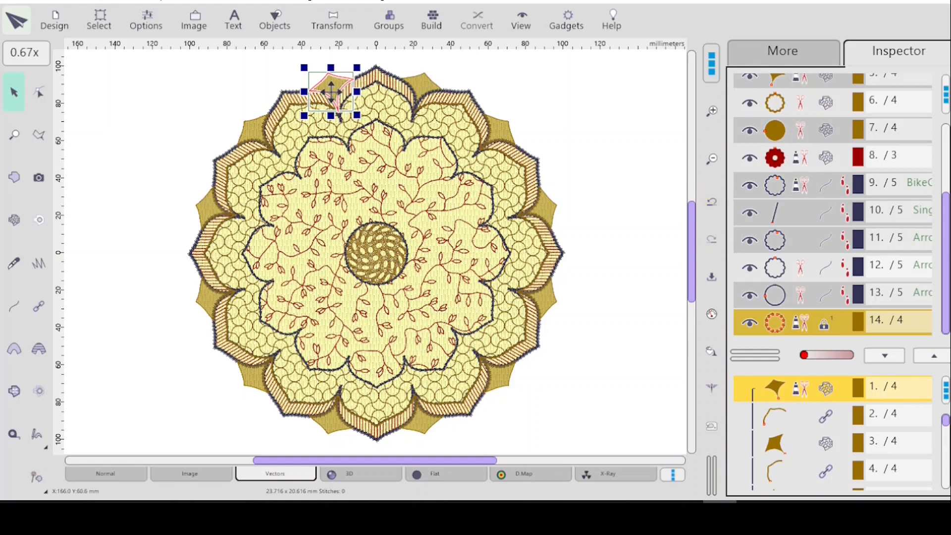
drag(945, 422, 947, 480)
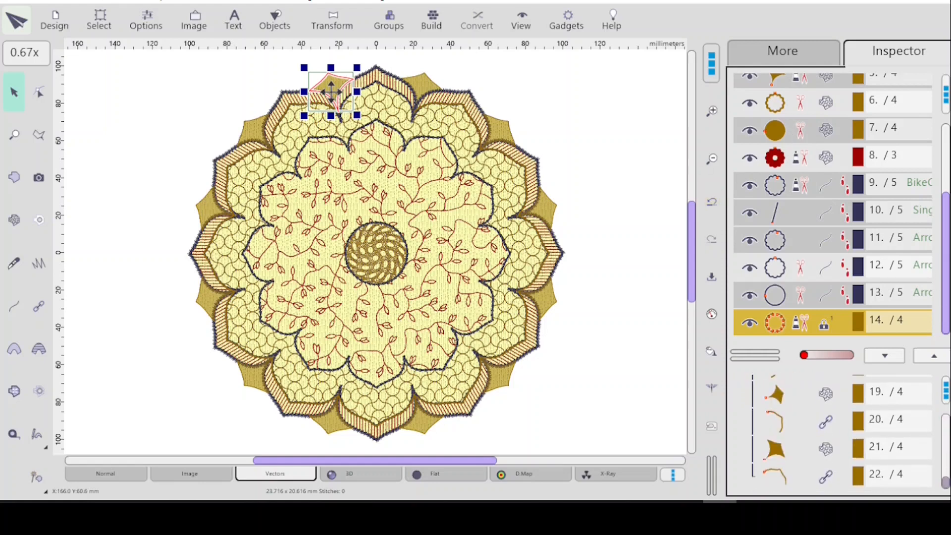
click(777, 449)
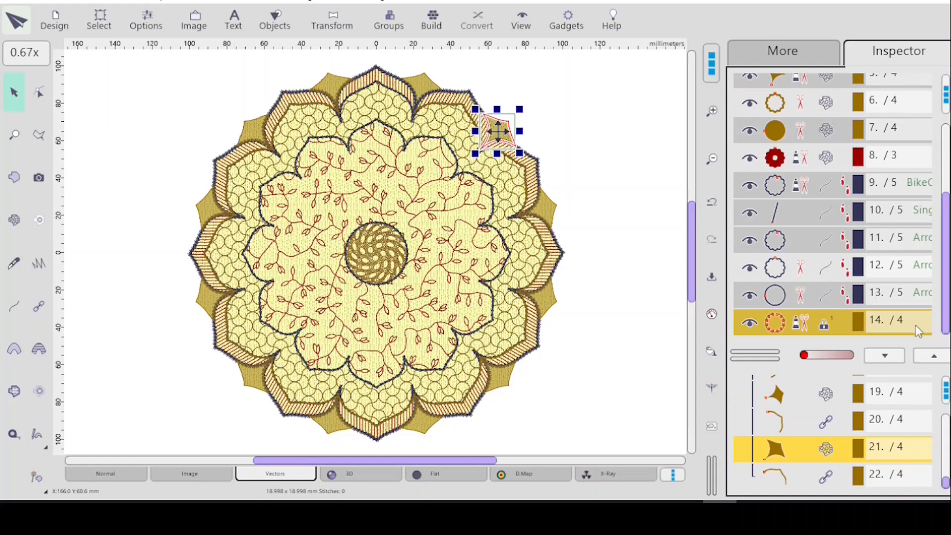
drag(946, 290, 944, 289)
scroll(812, 196, up, 3)
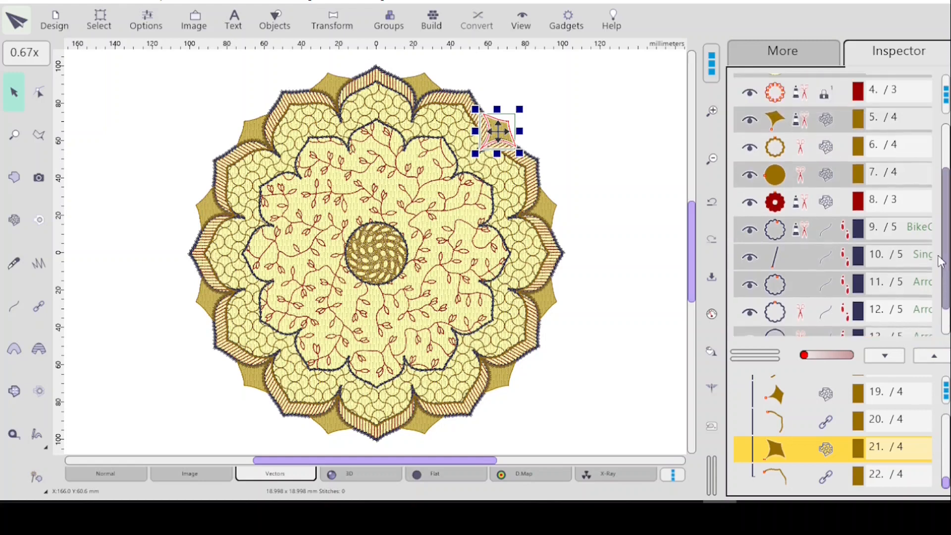
click(802, 184)
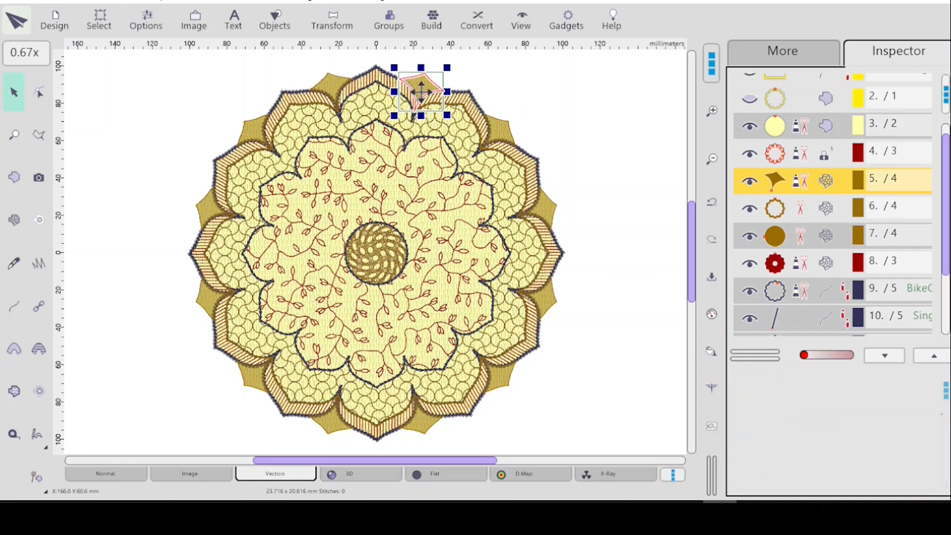
- Move the brown corner-piece group 14 directly before the brown ring at position 6, and ungroup it into individual pieces and connections
scroll(845, 322, down, 3)
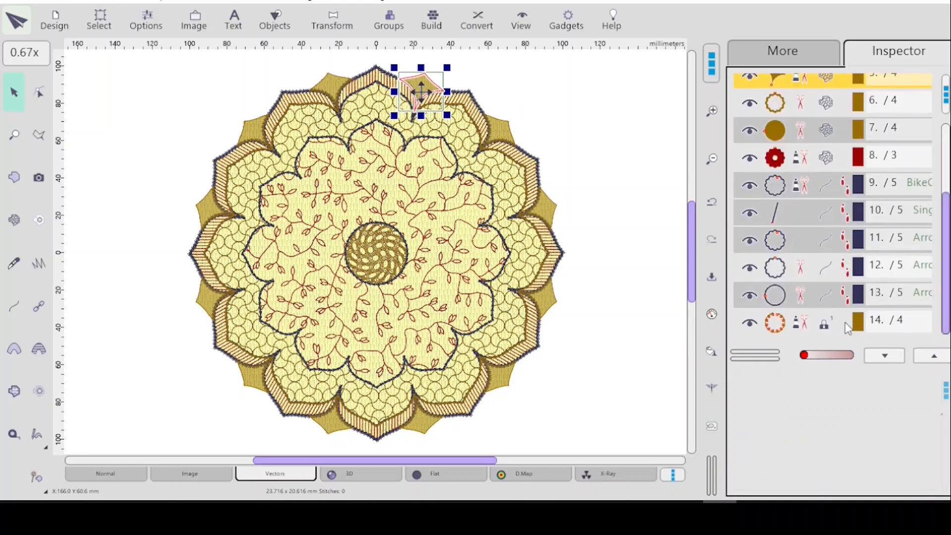
click(844, 324)
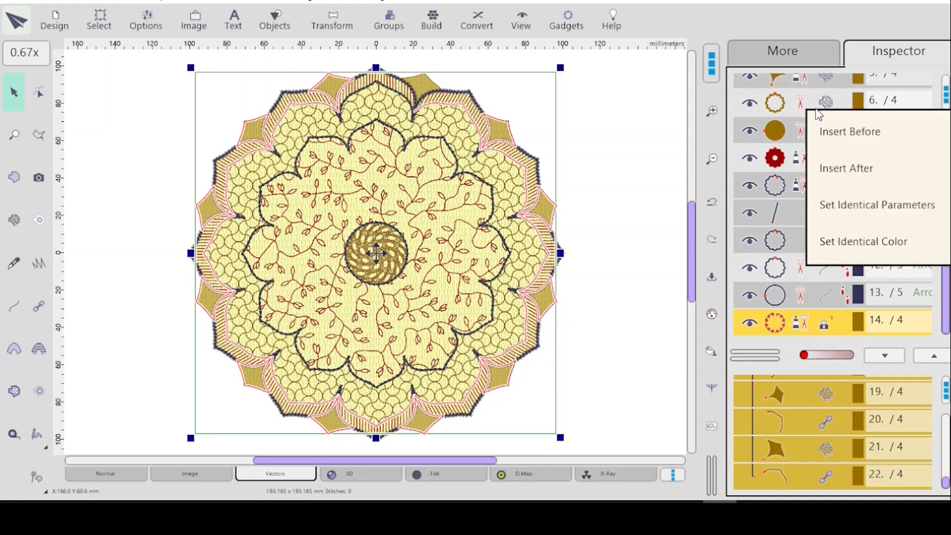
right_click(813, 113)
click(843, 132)
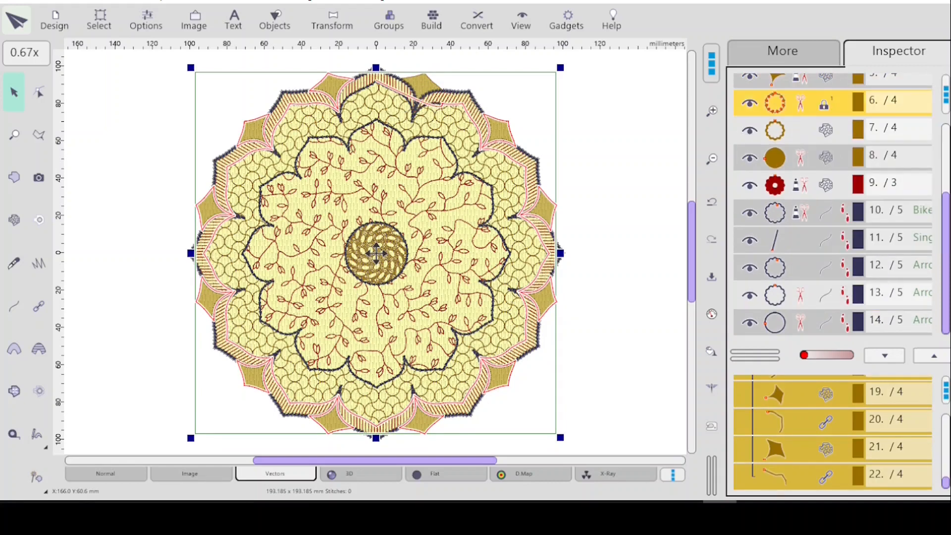
drag(946, 277, 946, 224)
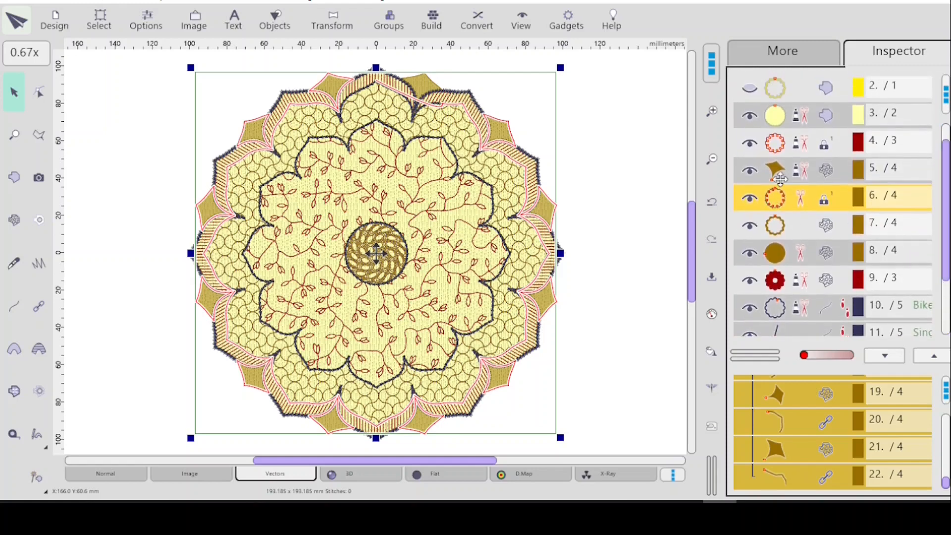
right_click(792, 202)
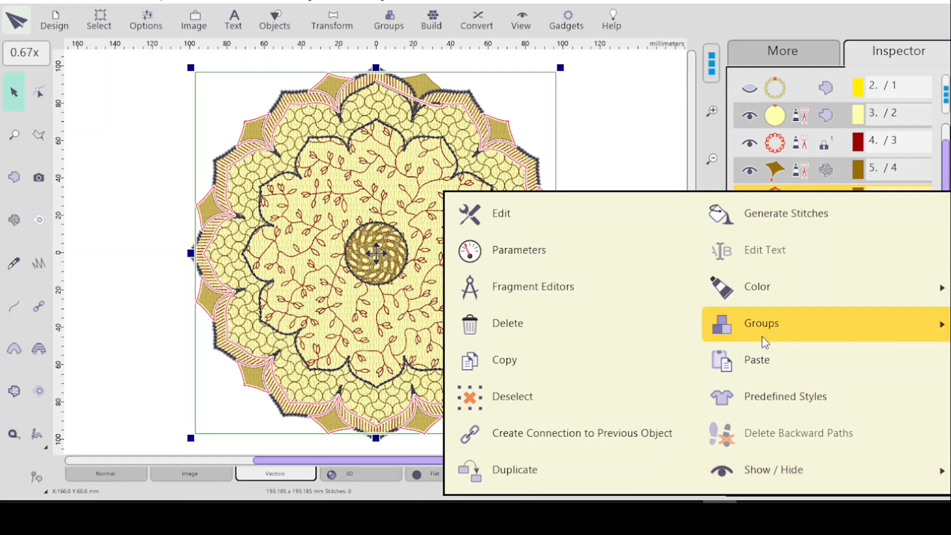
mouse_move(762, 330)
click(919, 328)
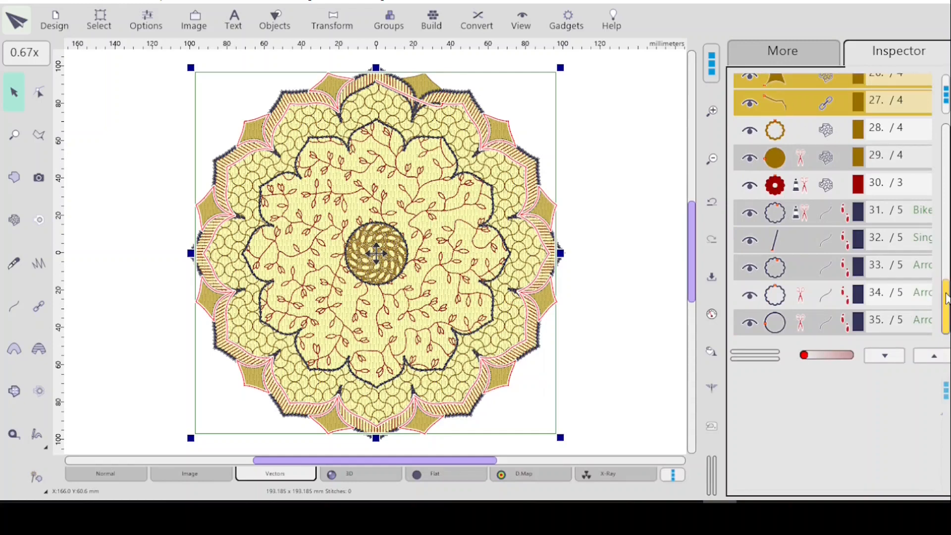
- Move the separate corner piece 5 directly after connection 27 in the sewing order, and check it against the preceding connection
drag(944, 300, 944, 271)
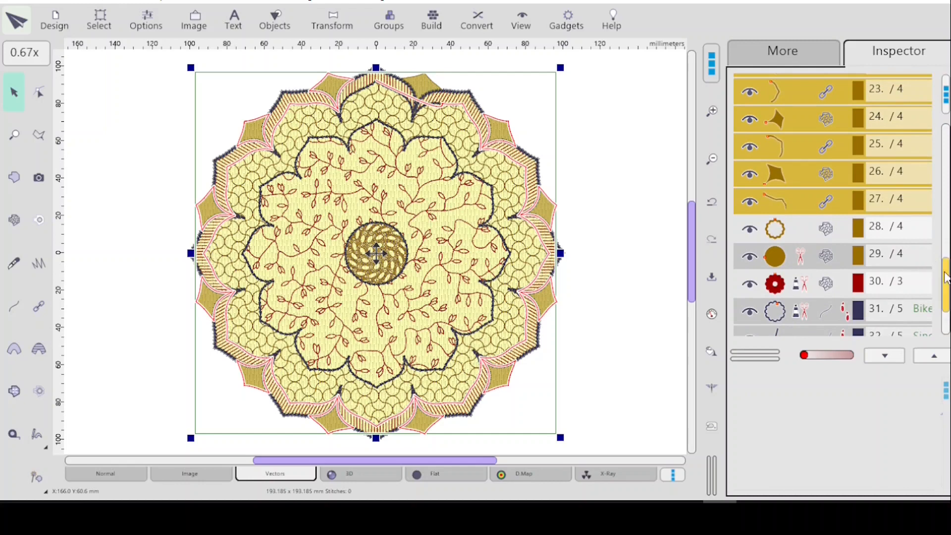
drag(943, 272, 941, 159)
click(801, 118)
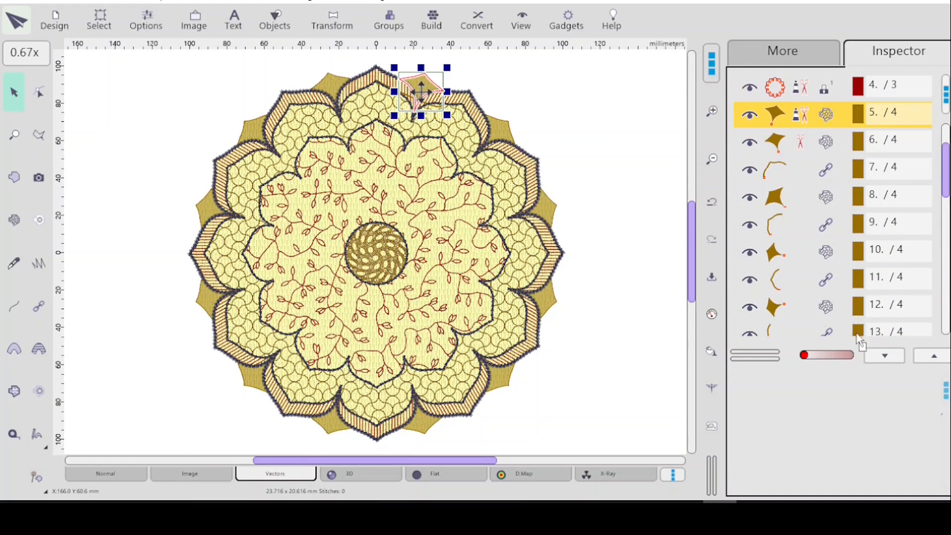
scroll(841, 328, down, 3)
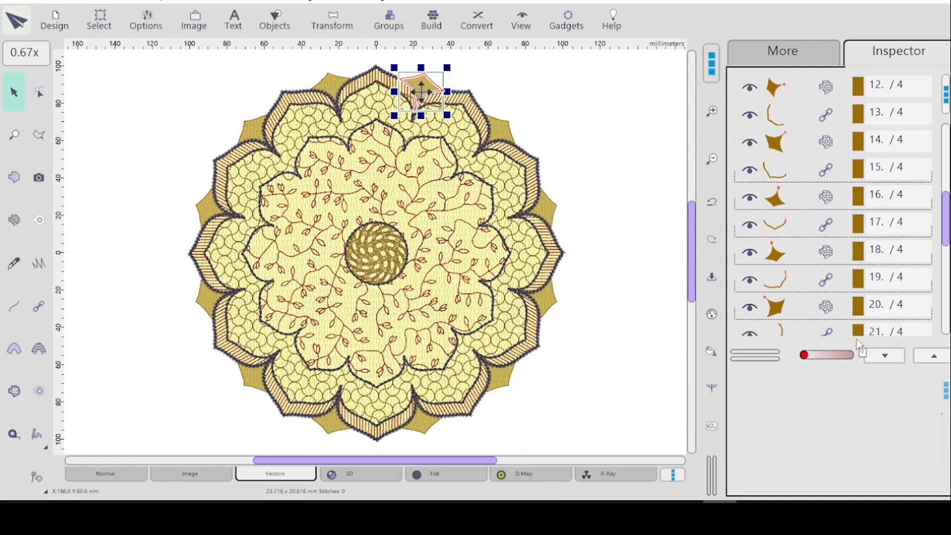
scroll(817, 305, down, 5)
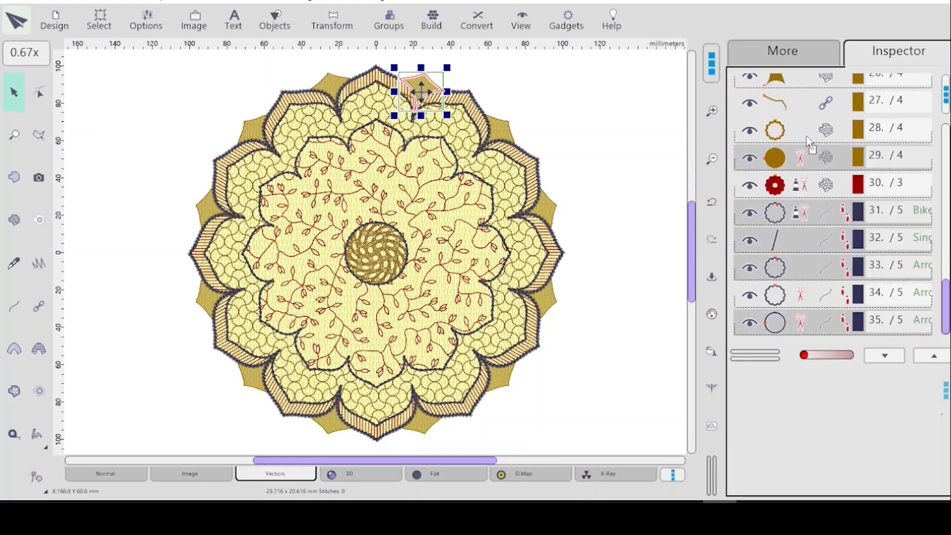
right_click(788, 106)
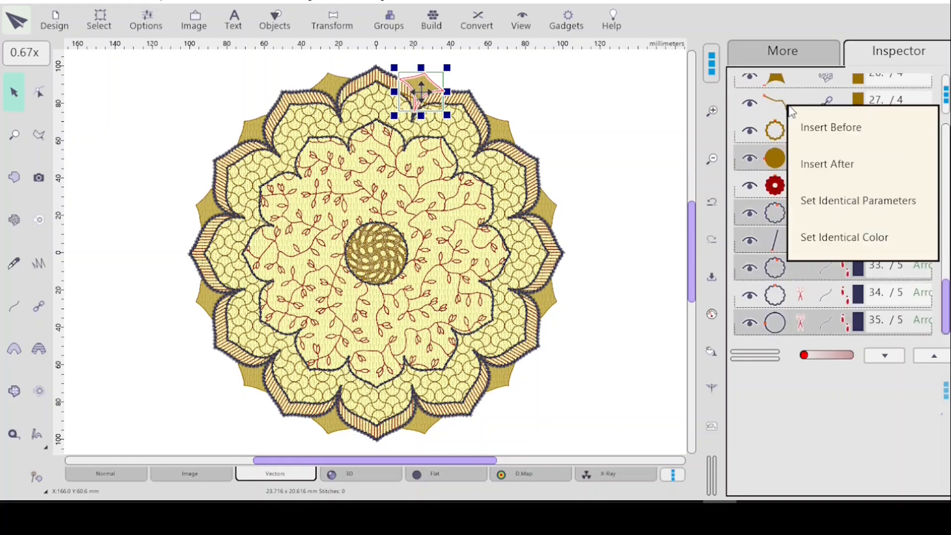
click(833, 165)
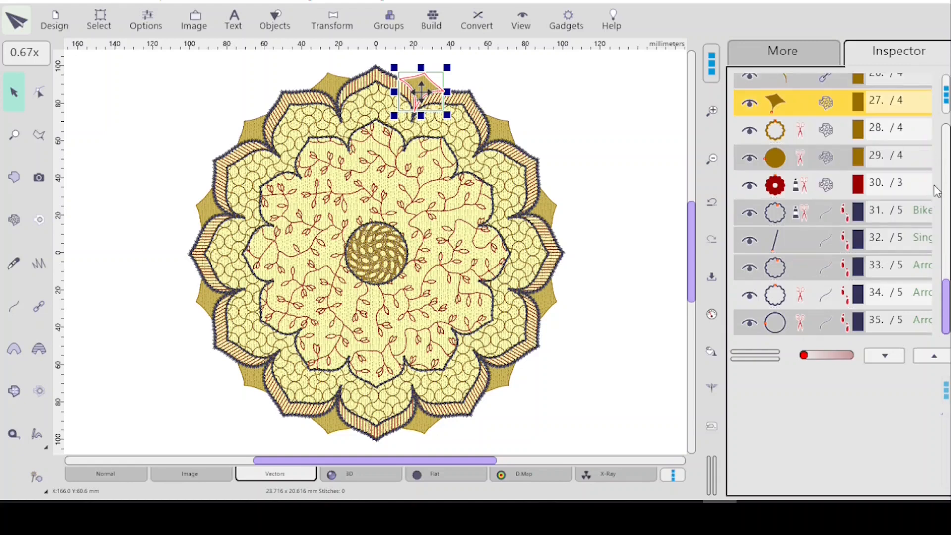
drag(945, 297, 943, 263)
click(820, 230)
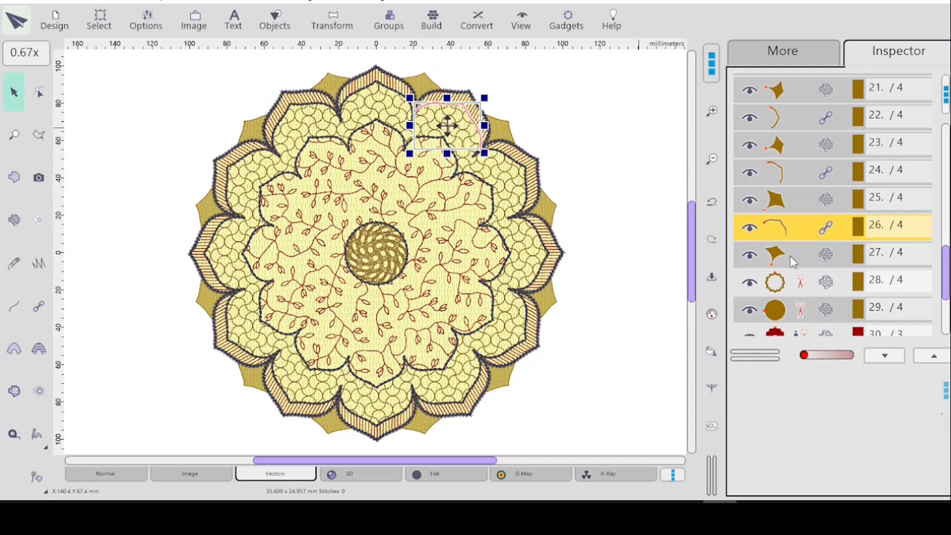
click(805, 255)
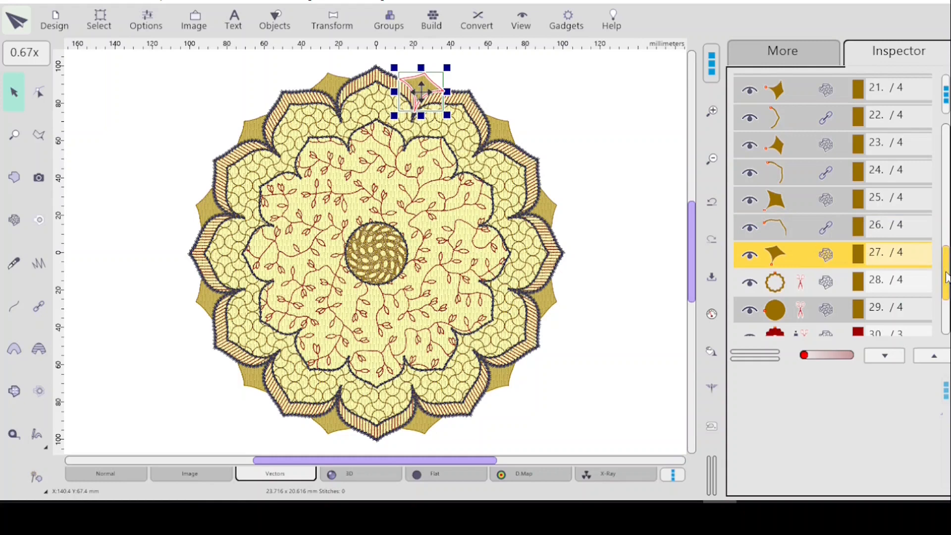
- Select the brown corner pieces and connections 5 to 27 and combine them into one group
drag(946, 273, 918, 153)
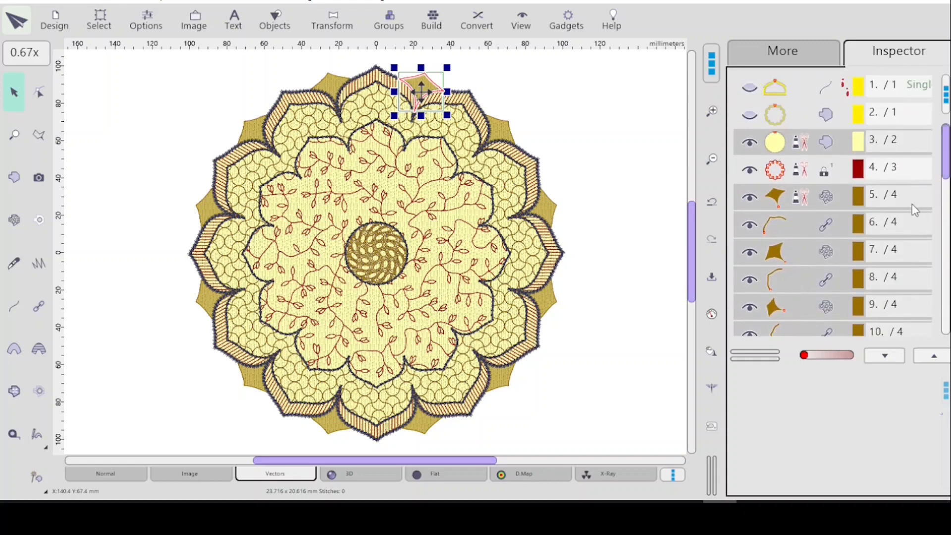
drag(946, 159, 939, 178)
click(841, 137)
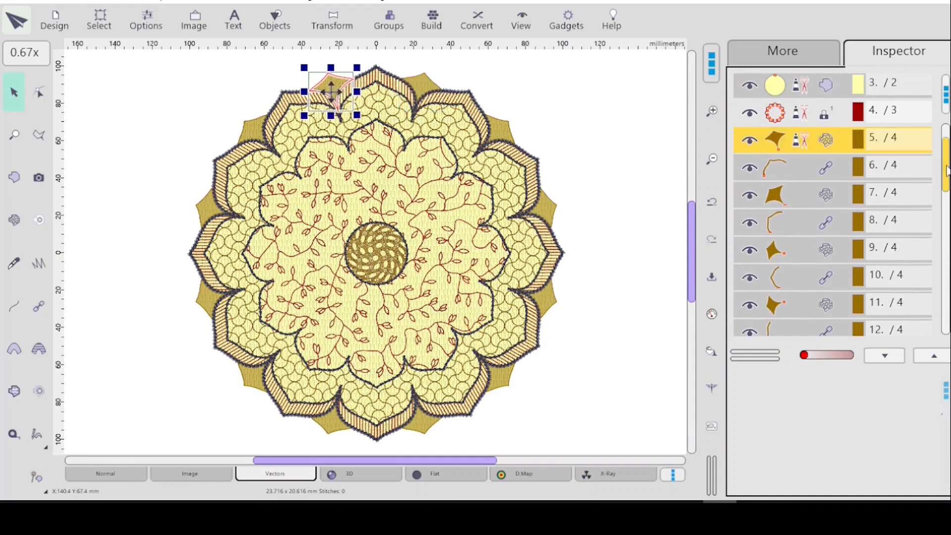
drag(946, 176, 946, 274)
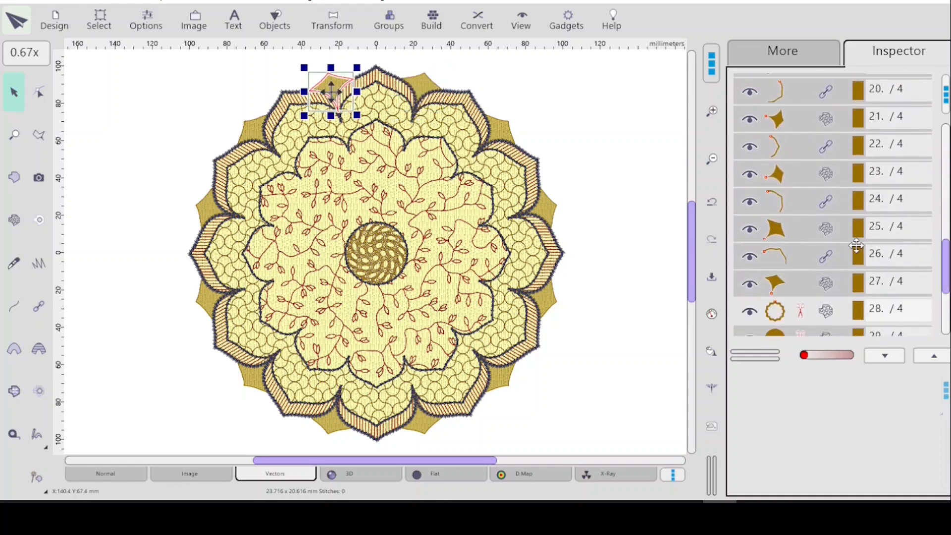
shift+click(821, 290)
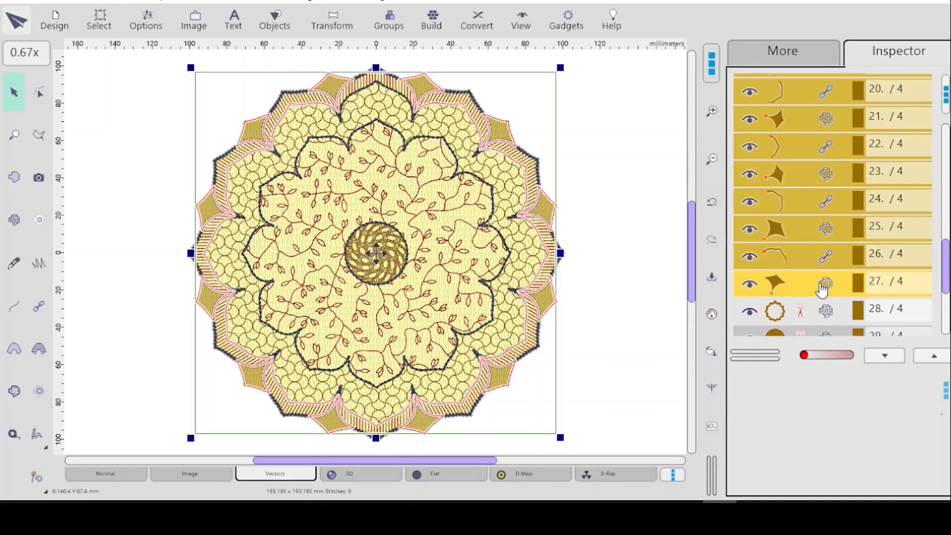
right_click(802, 213)
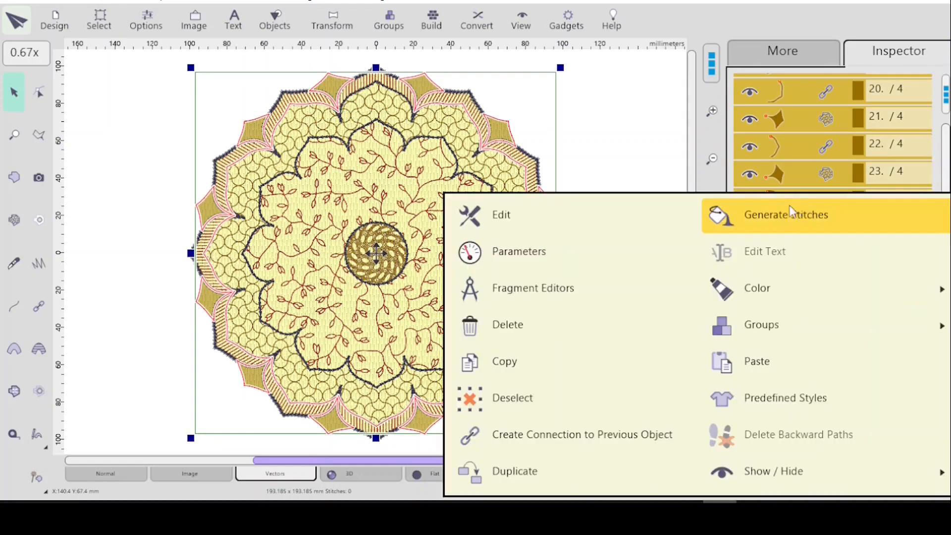
click(803, 322)
click(899, 288)
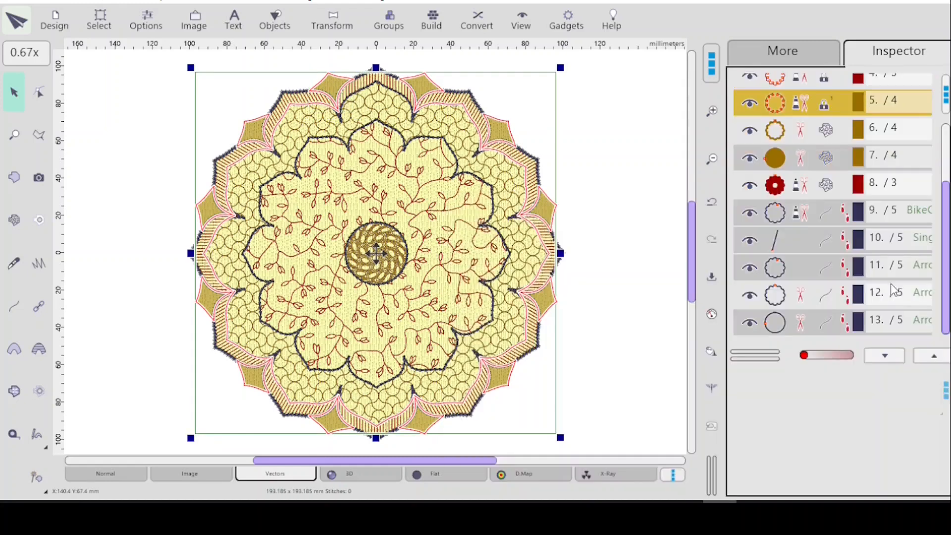
- Generate the stitches of corner-piece group 5, deselect it, and select the brown ring group 6
scroll(899, 221, up, 3)
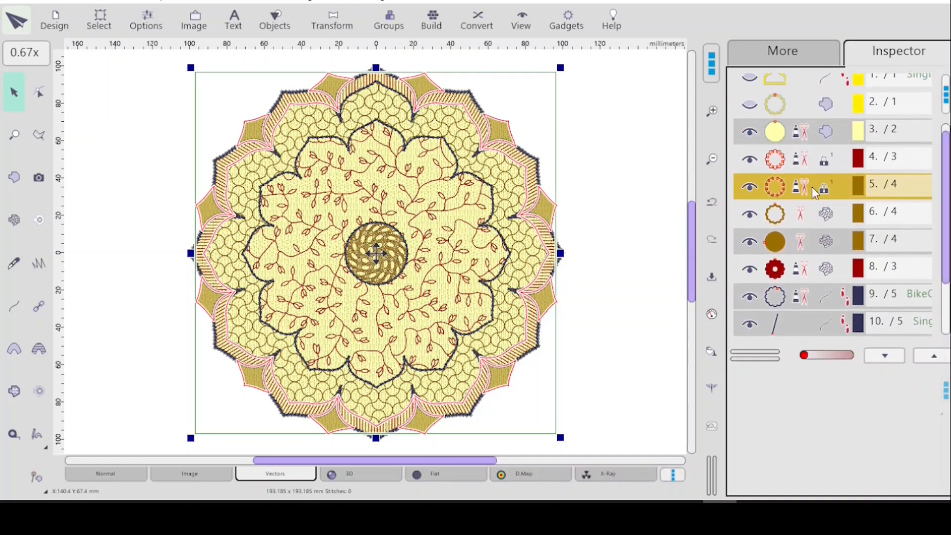
click(790, 192)
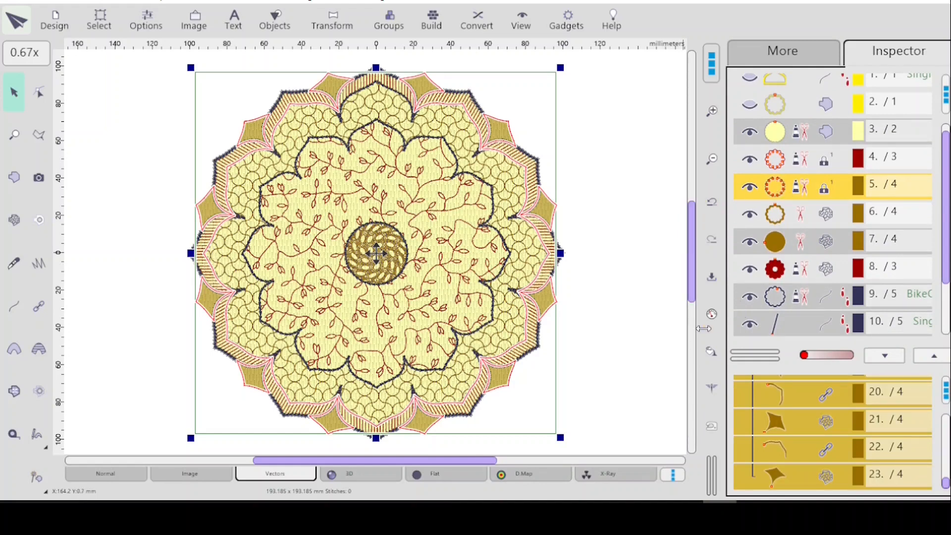
click(713, 352)
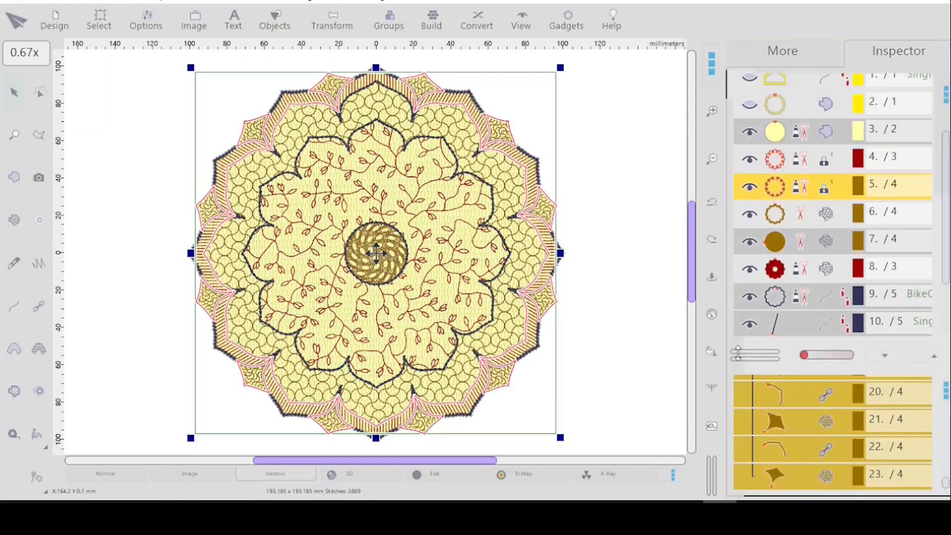
click(620, 220)
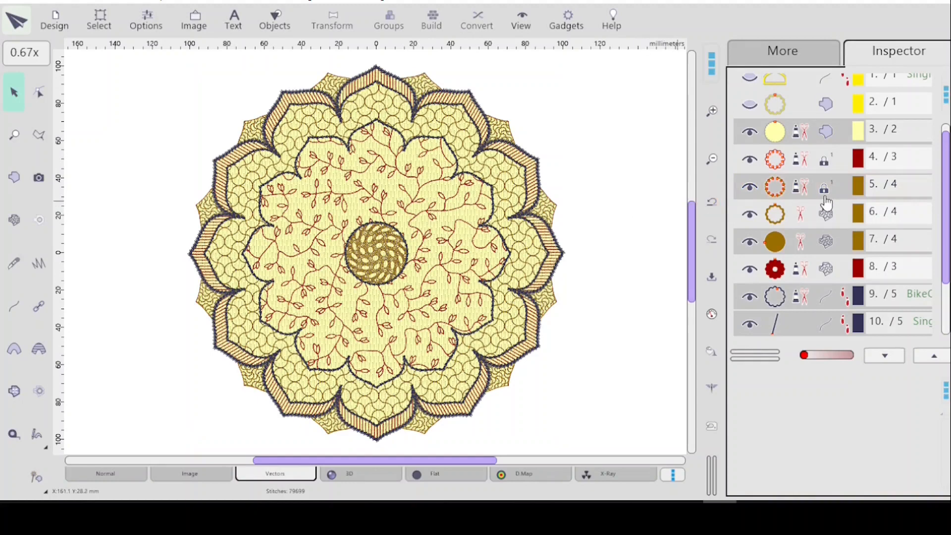
click(797, 220)
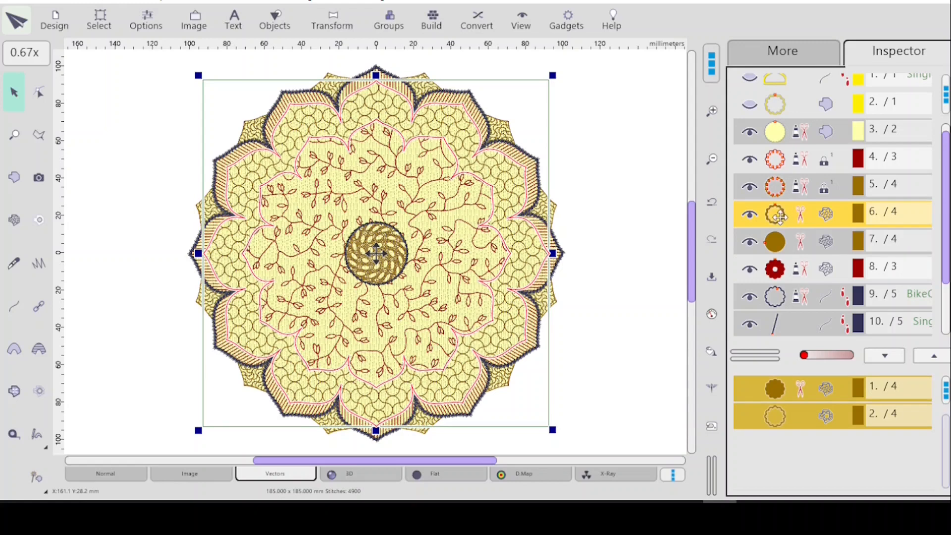
- Create a connection from brown ring 6 to the previous object, and check it against the last piece of corner-piece group 5
right_click(778, 217)
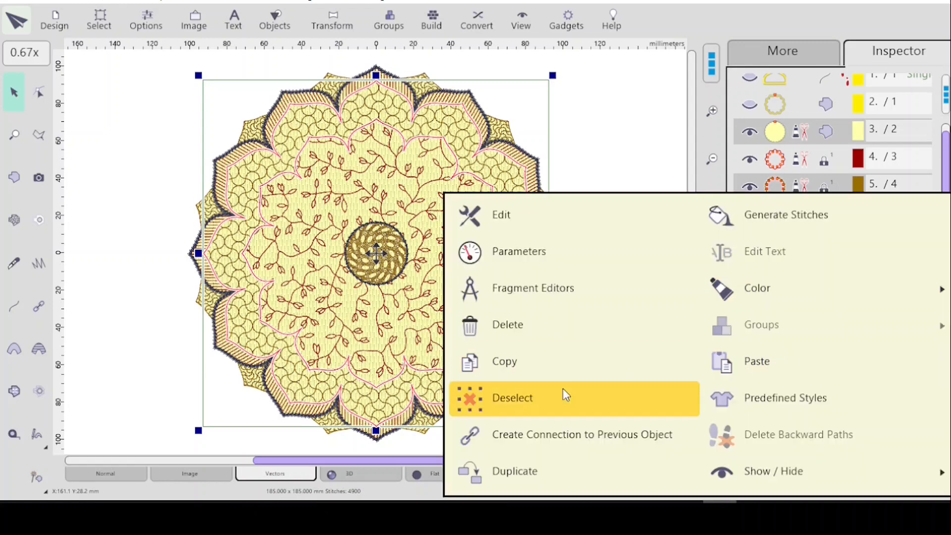
click(586, 426)
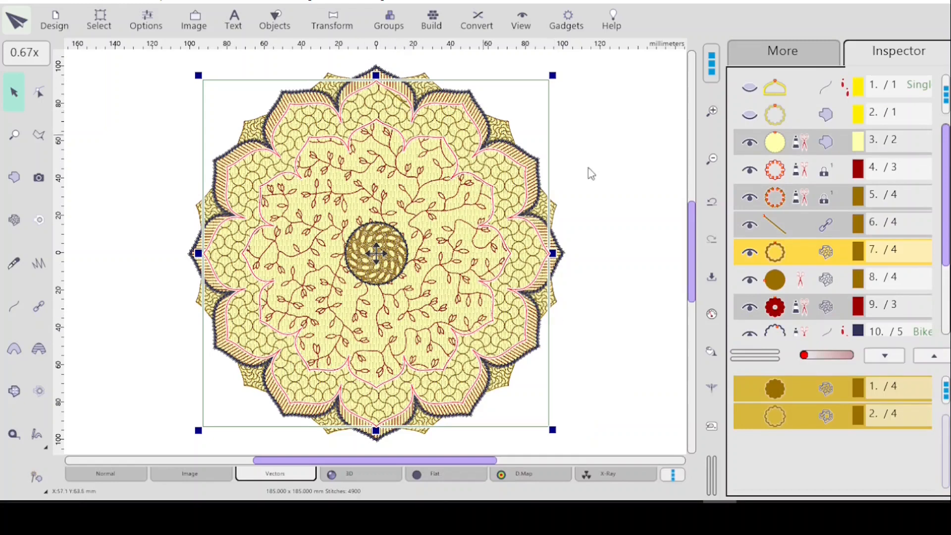
click(812, 221)
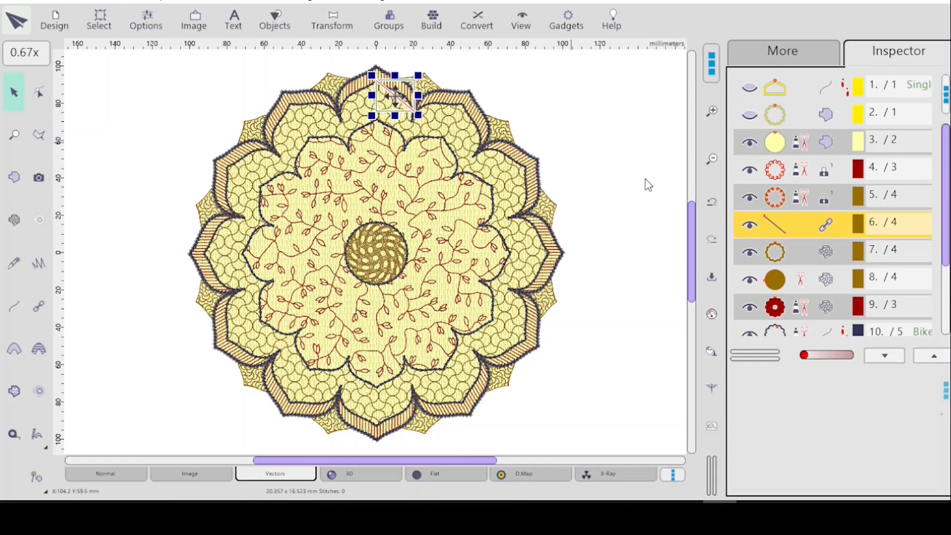
click(809, 196)
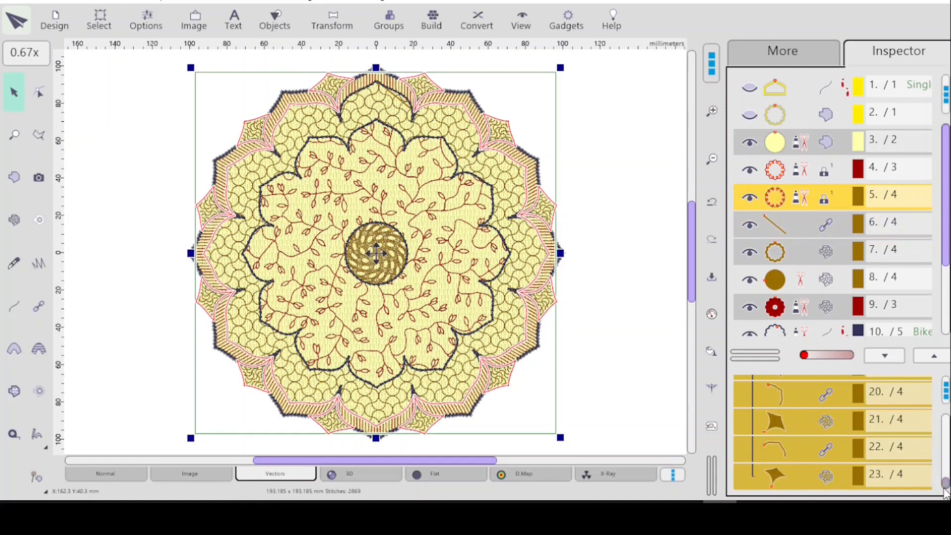
click(814, 477)
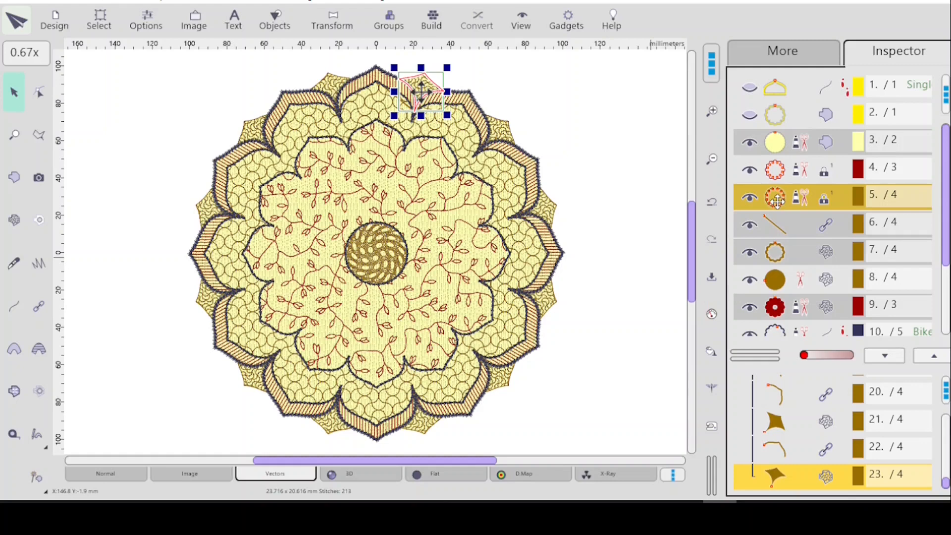
click(788, 224)
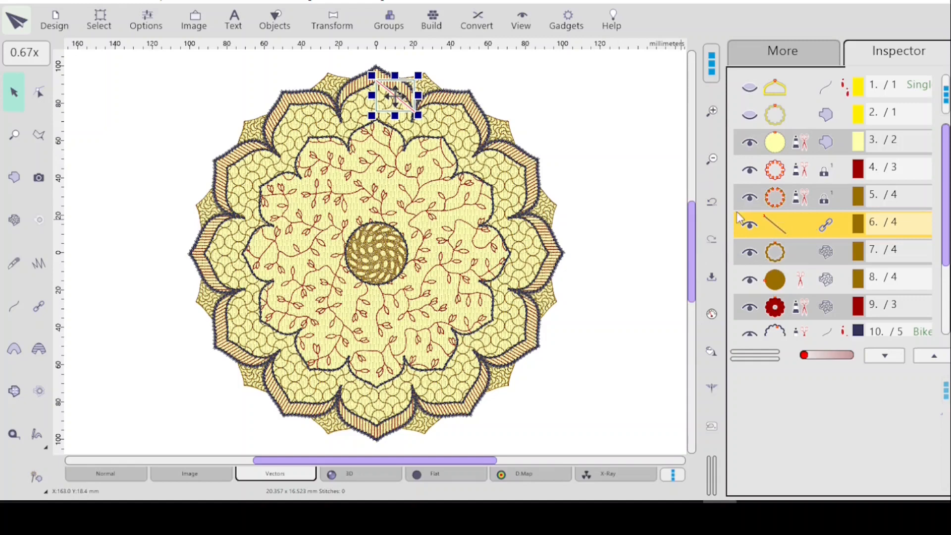
- Place brown ring 7's start point on its outer edge's notch node nearest the end of the last corner piece, and finish the edit
click(796, 252)
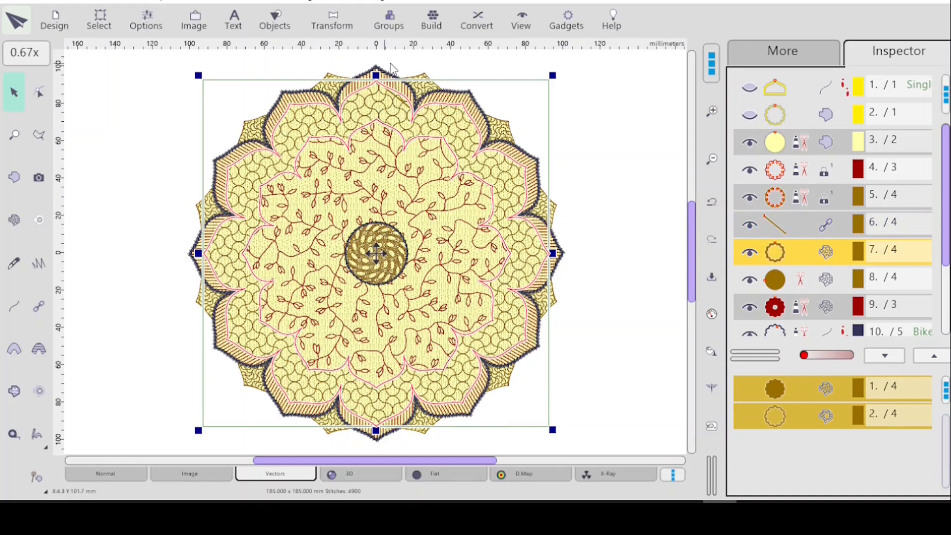
click(13, 143)
drag(384, 93, 450, 145)
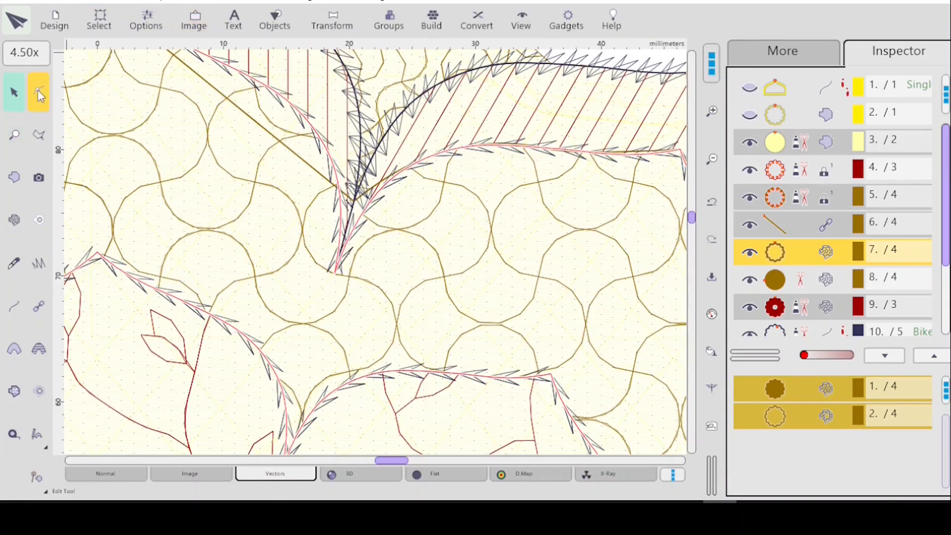
click(228, 214)
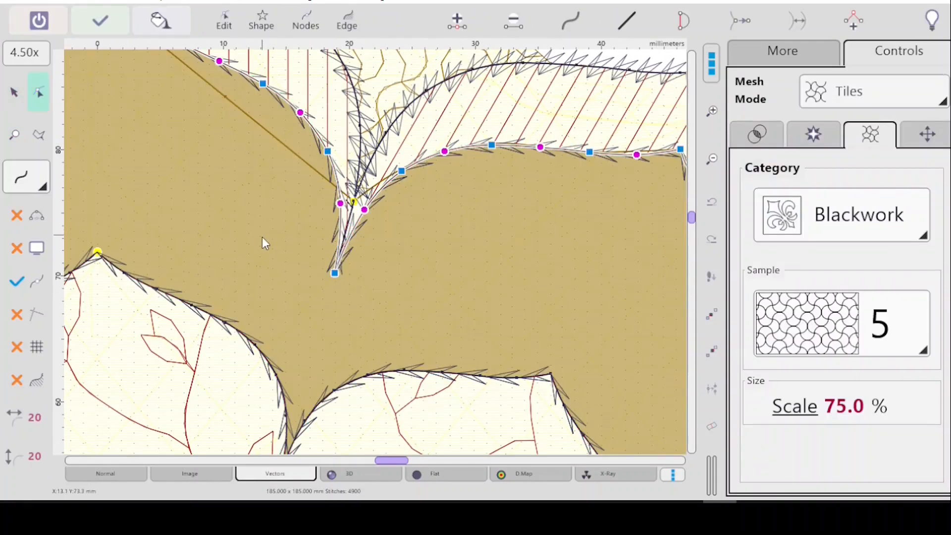
click(335, 272)
right_click(334, 275)
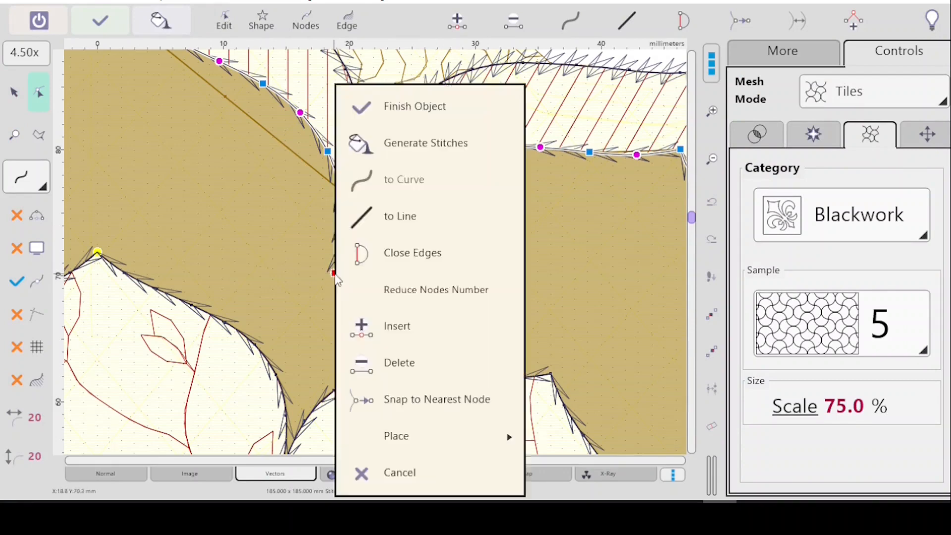
mouse_move(449, 438)
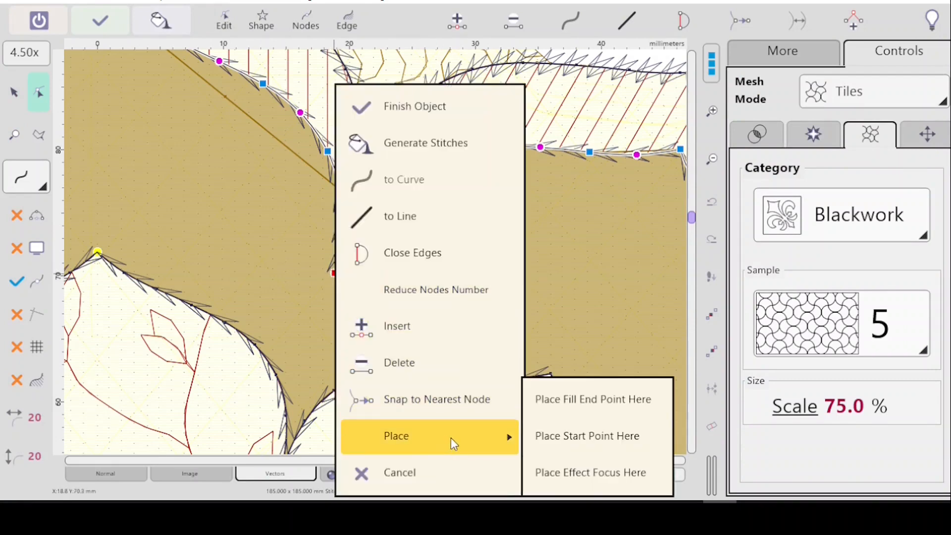
click(572, 431)
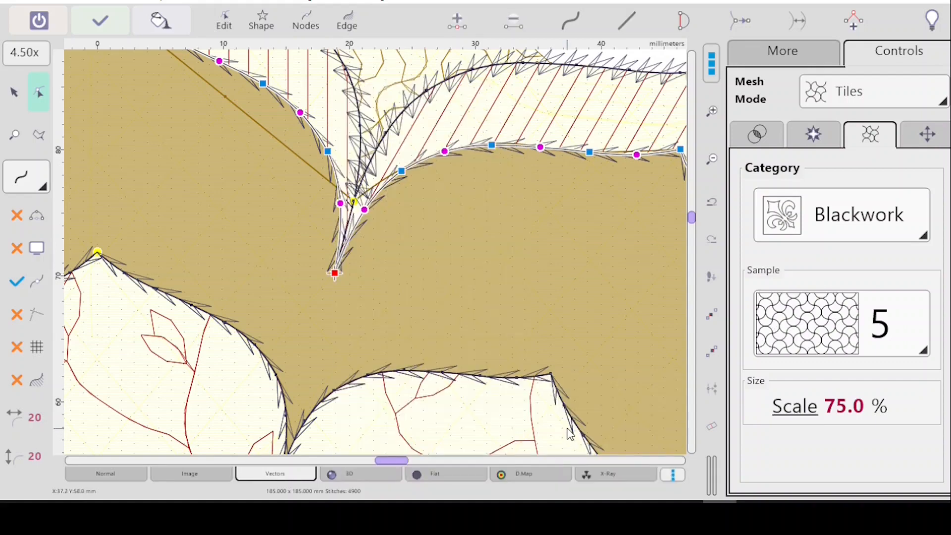
key(Return)
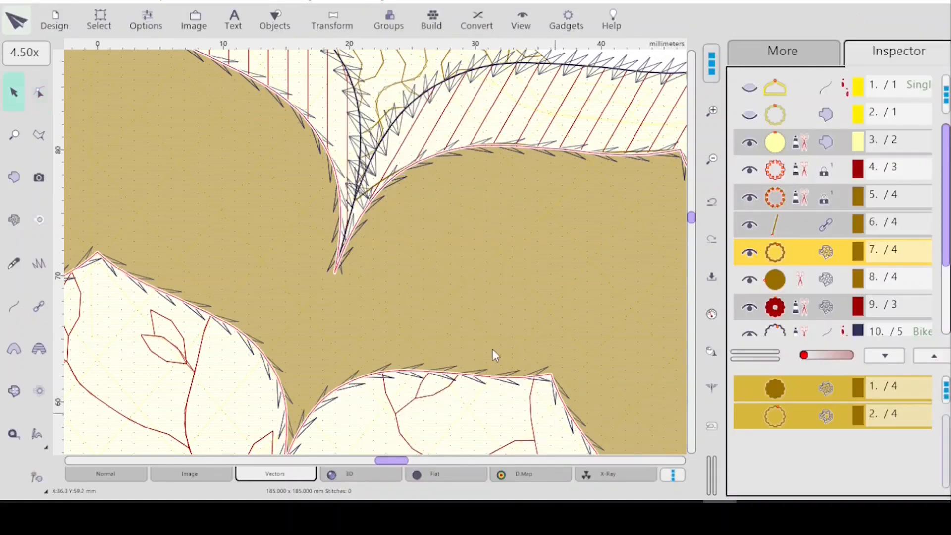
- Check connection 6 between the corner-piece group and the brown ring, and generate the stitches of brown ring 7
click(798, 230)
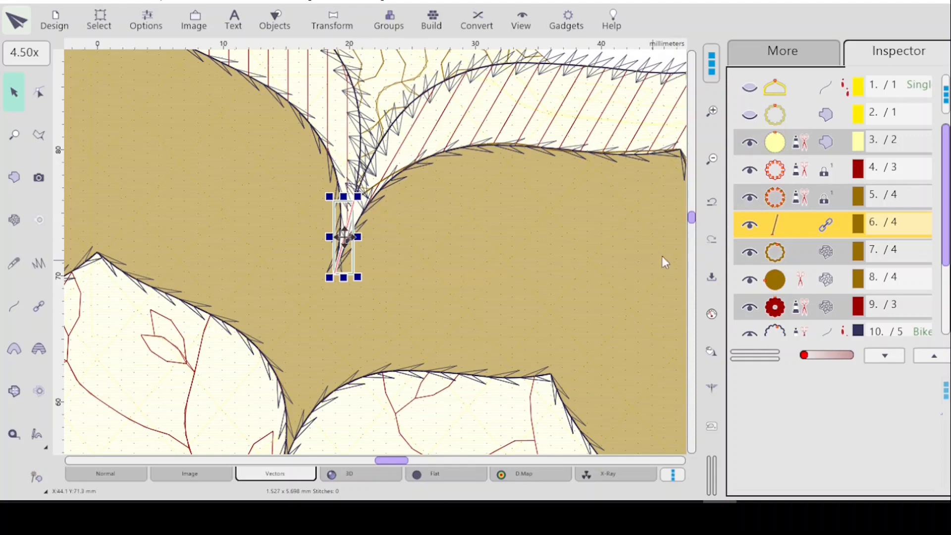
click(782, 144)
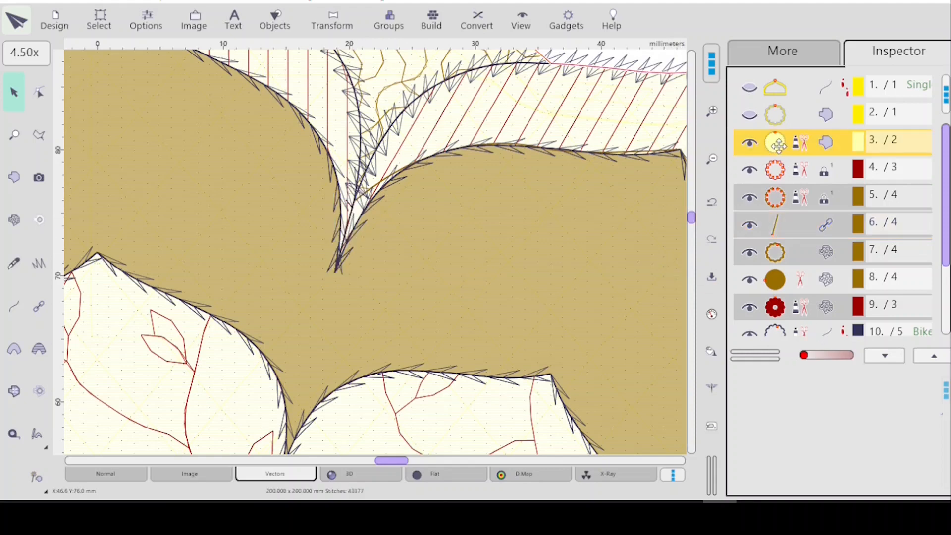
key(0)
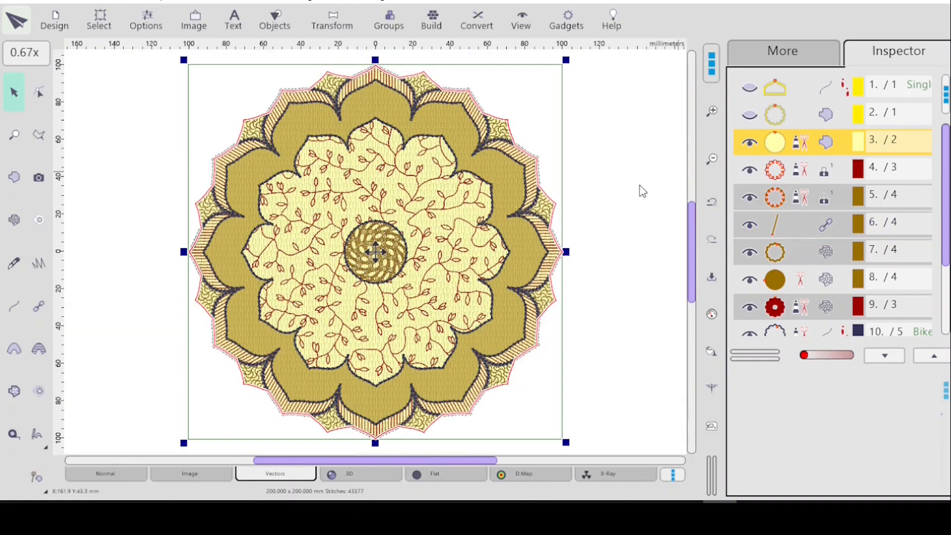
click(622, 252)
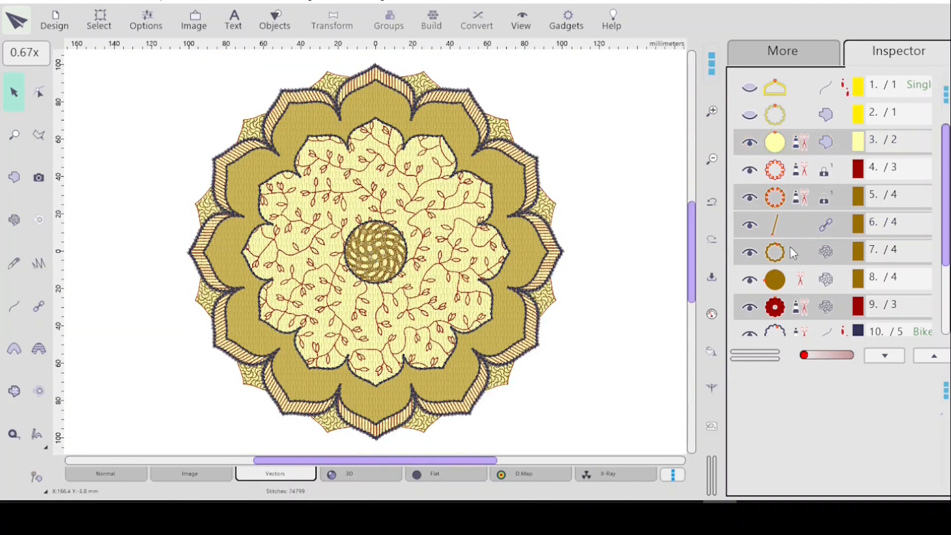
click(826, 198)
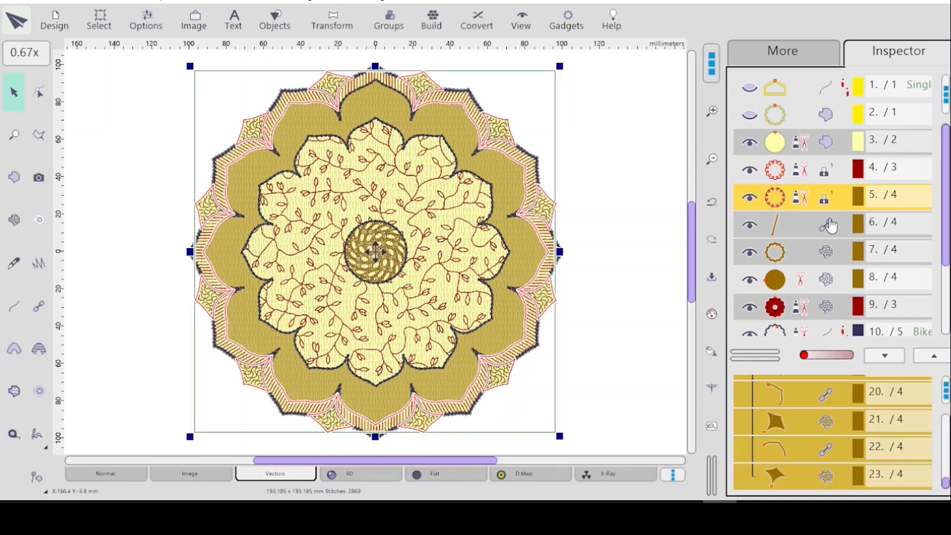
click(827, 233)
click(798, 198)
click(802, 253)
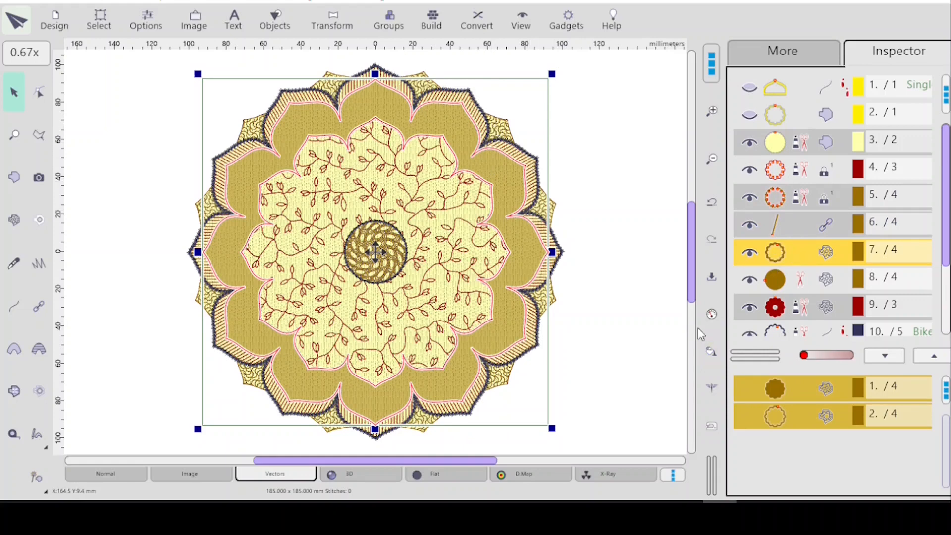
click(712, 352)
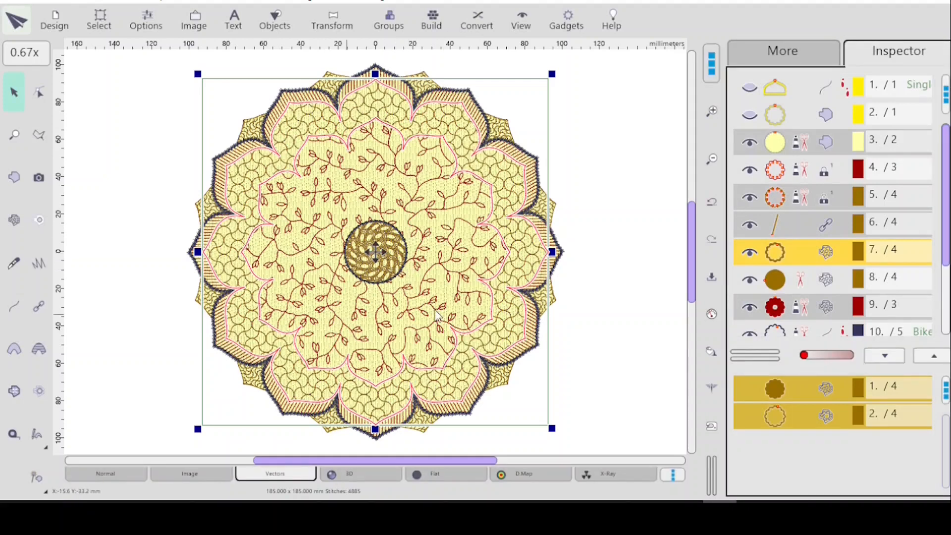
- Move the dark red plant-filled flower 9 directly after the dark red group 4 in the sewing order
click(796, 308)
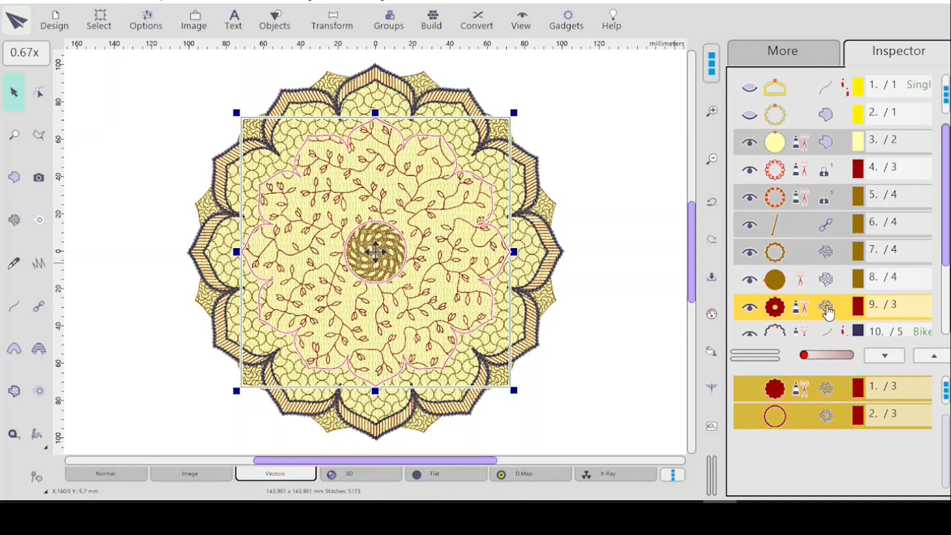
right_click(828, 177)
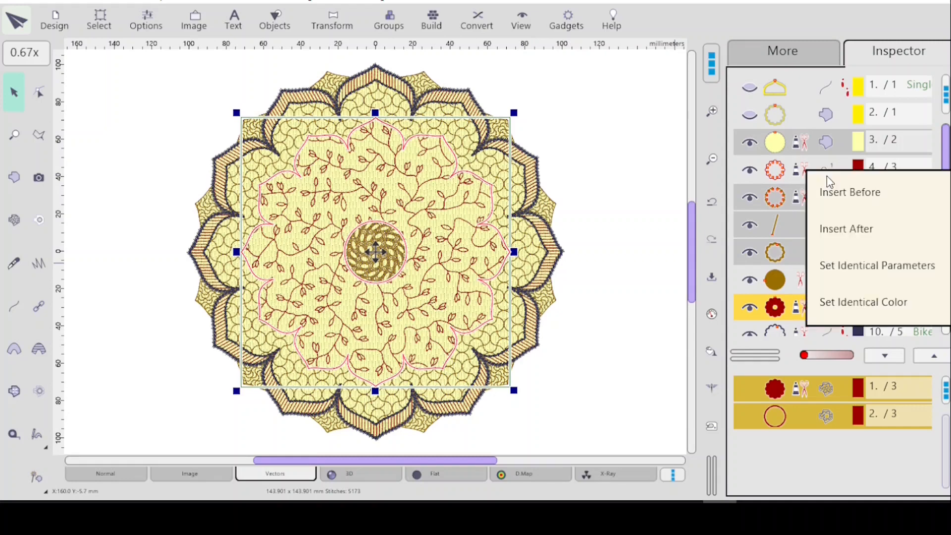
click(848, 231)
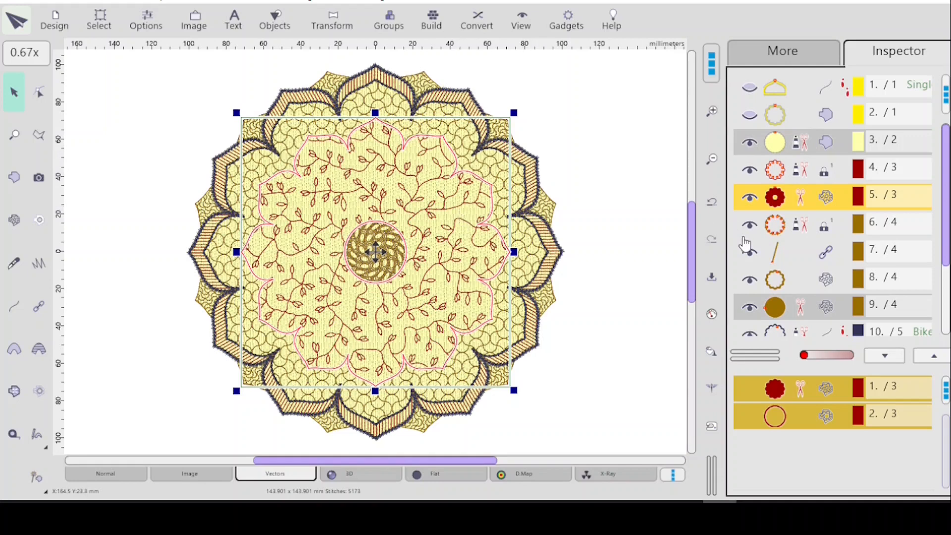
- Examine the sewing order of the brown objects 6 to 9 and the dark blue outlines up to 14, and clear the selection
click(795, 228)
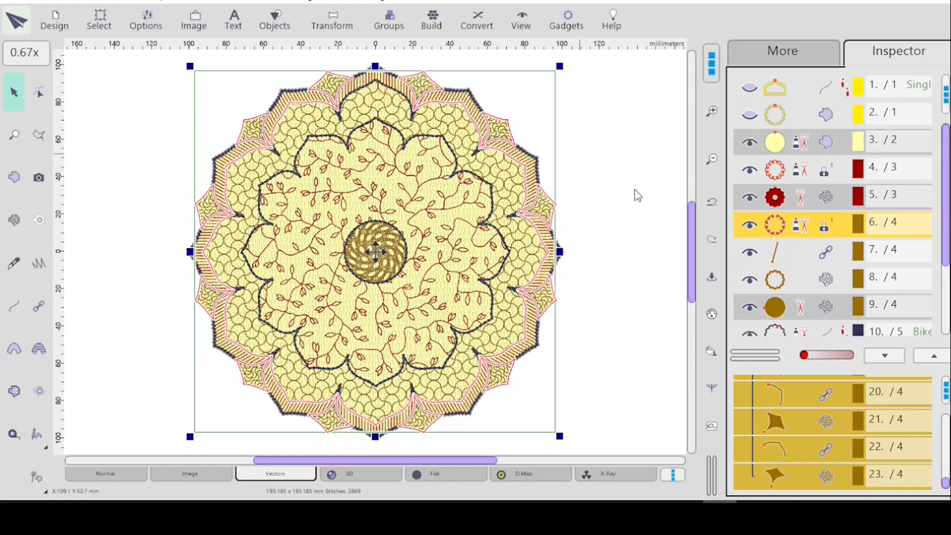
click(803, 256)
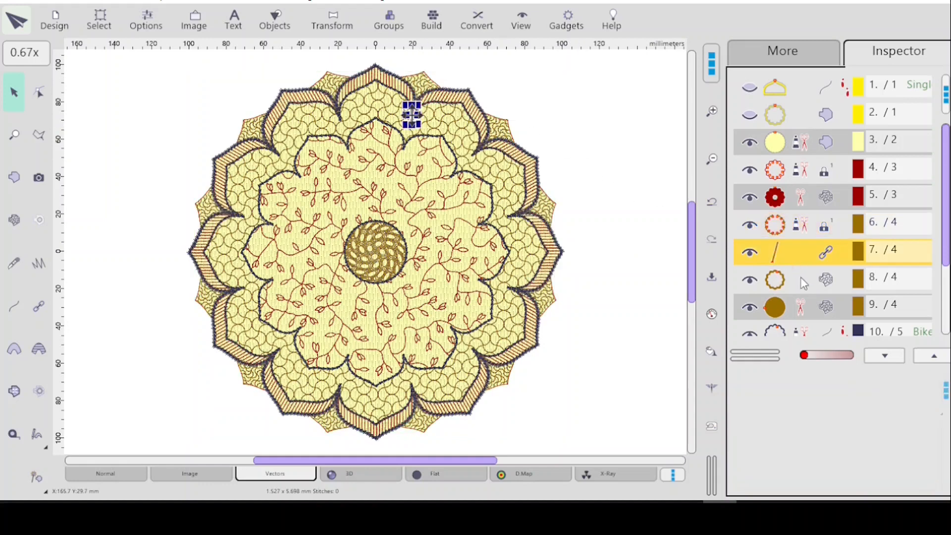
click(803, 283)
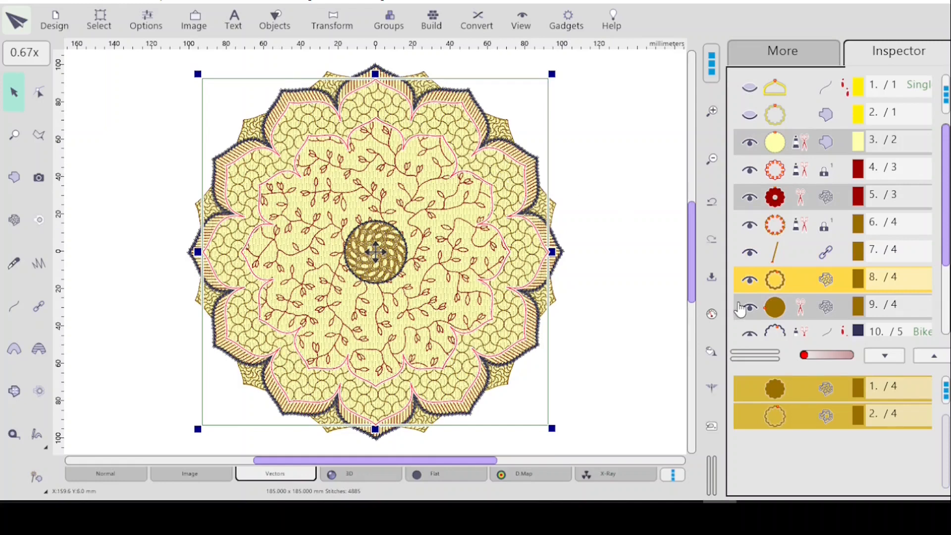
click(800, 311)
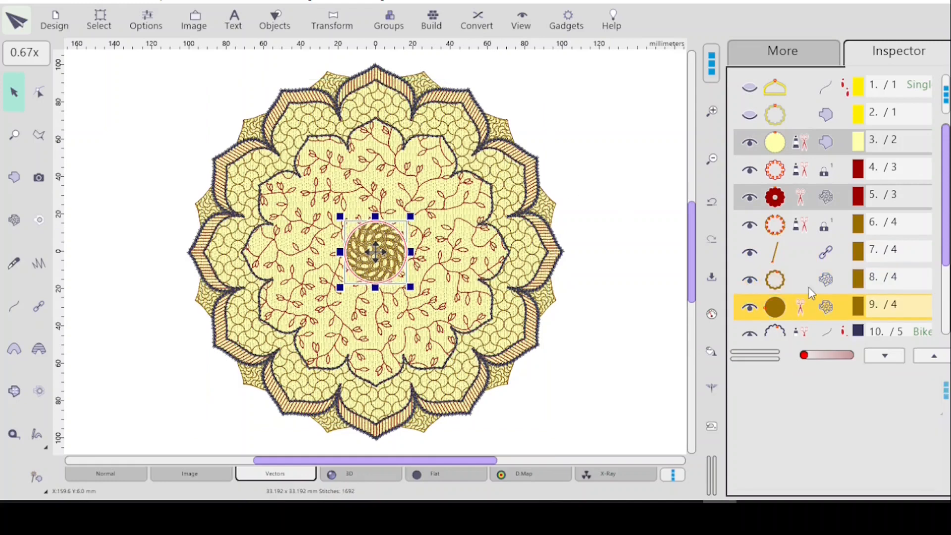
scroll(946, 248, down, 1)
scroll(948, 288, down, 1)
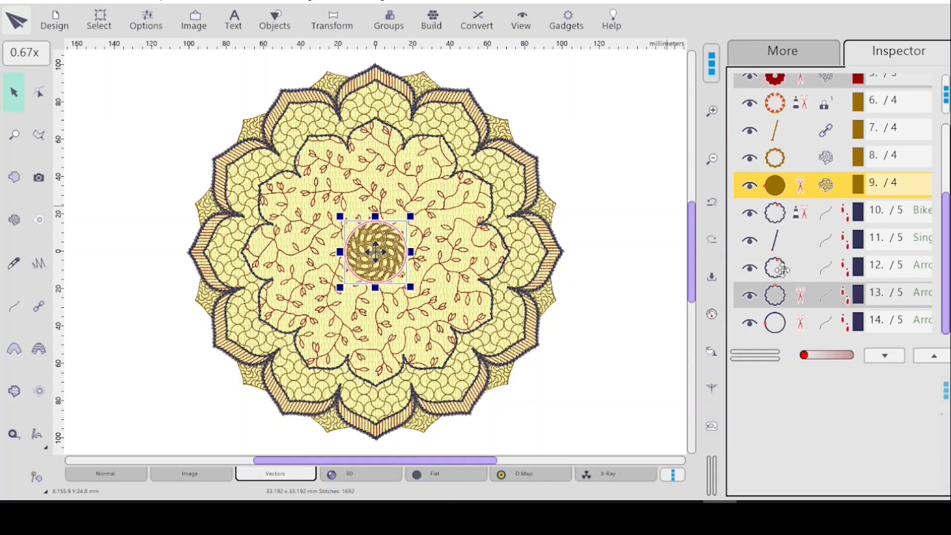
click(799, 302)
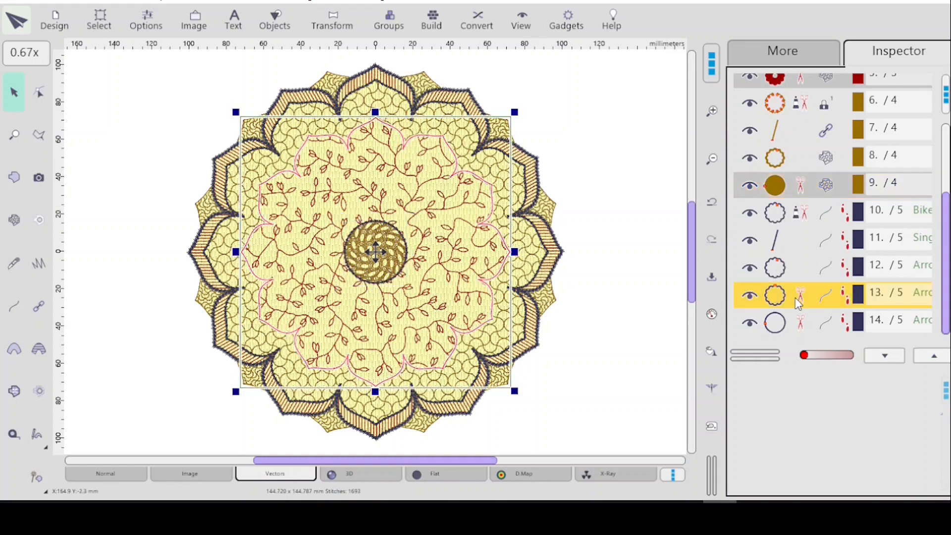
click(799, 322)
click(814, 334)
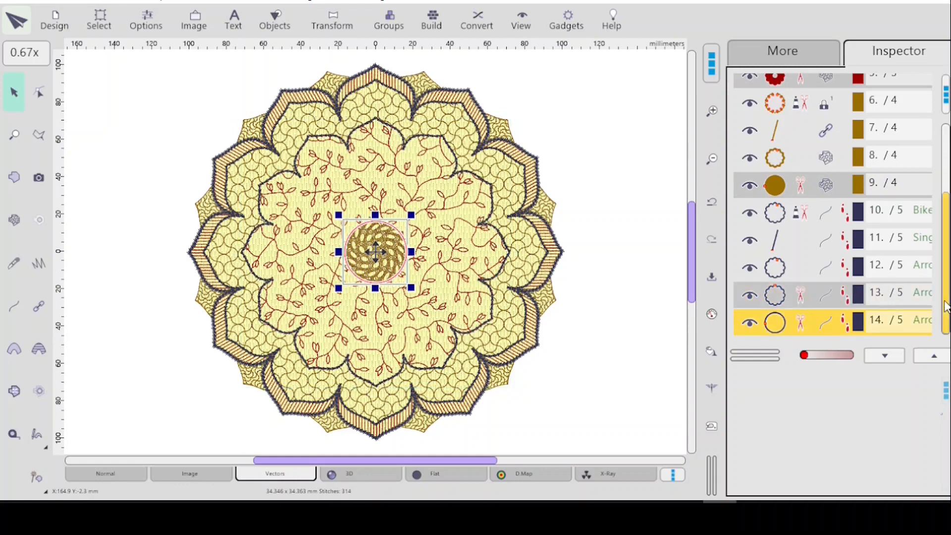
scroll(945, 293, up, 1)
scroll(945, 292, up, 3)
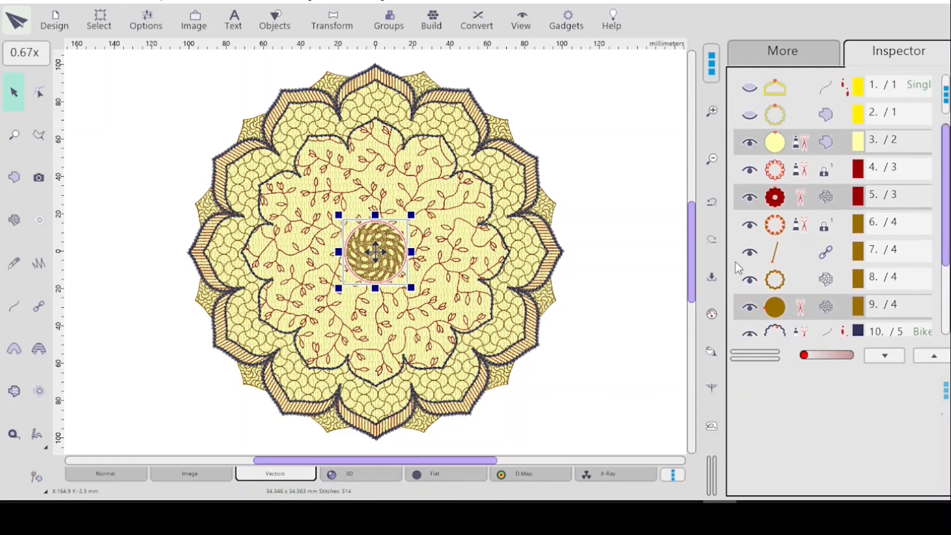
click(618, 295)
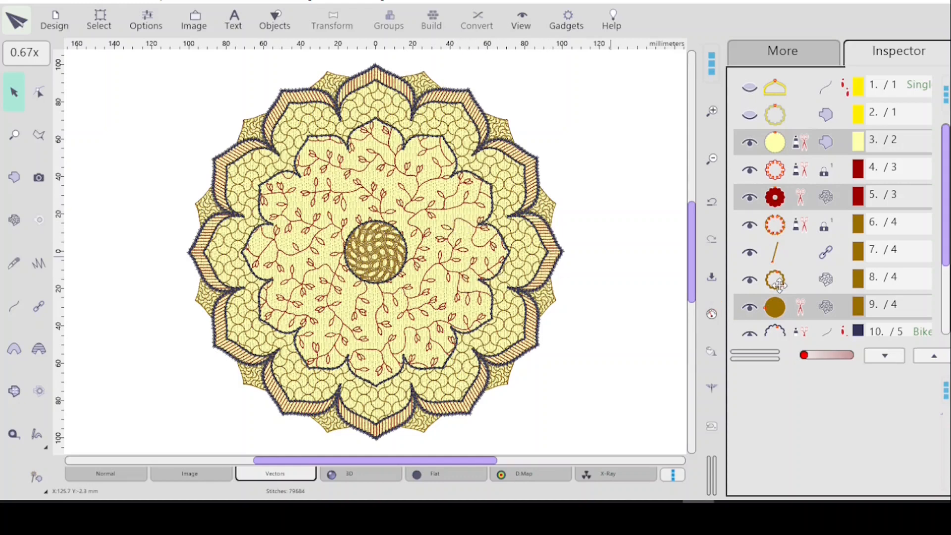
- Open the mesh parameters of the dark red plant-filled flower 5, keeping the whole mandala in view beside them
click(786, 197)
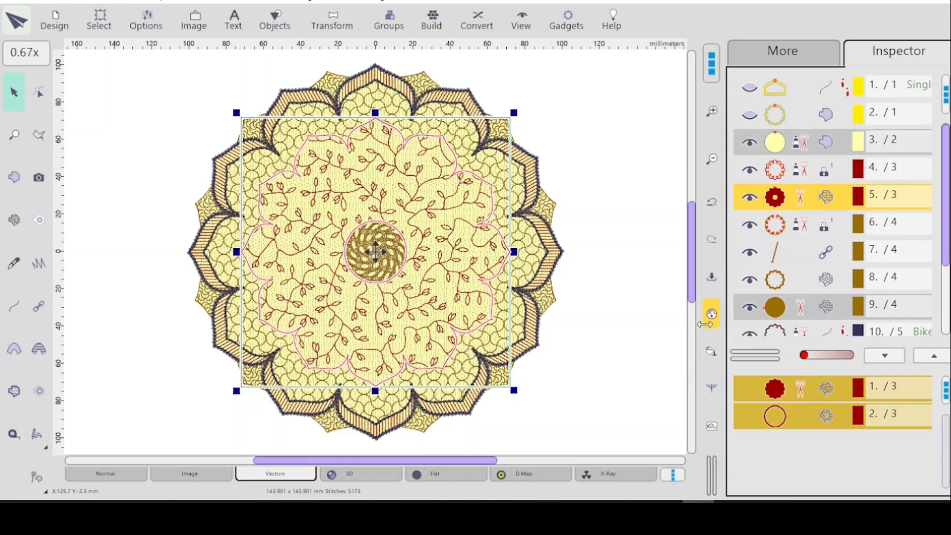
click(705, 325)
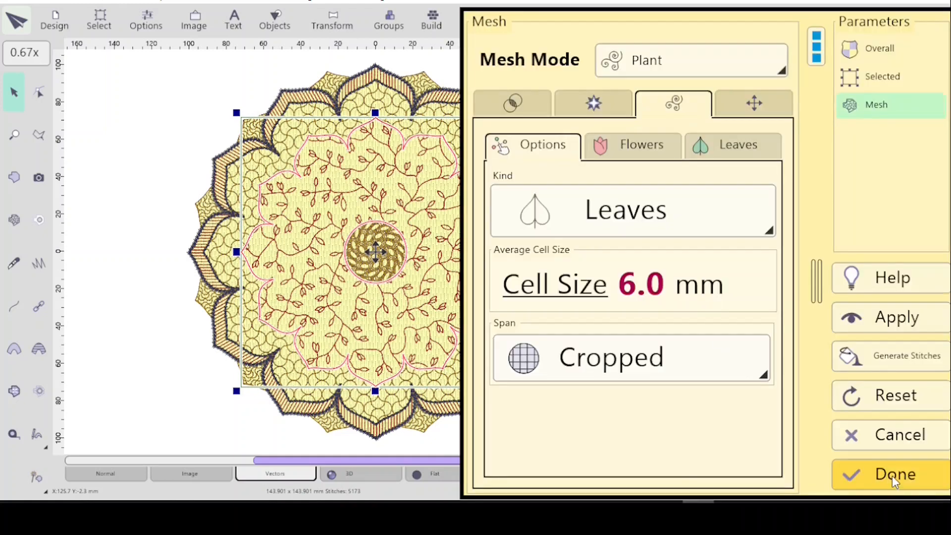
click(283, 465)
drag(284, 459, 329, 457)
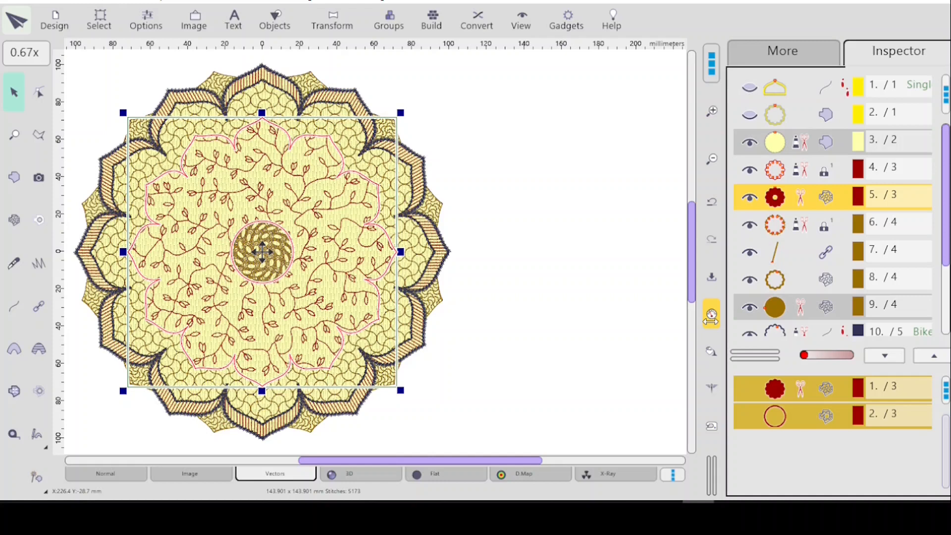
click(711, 317)
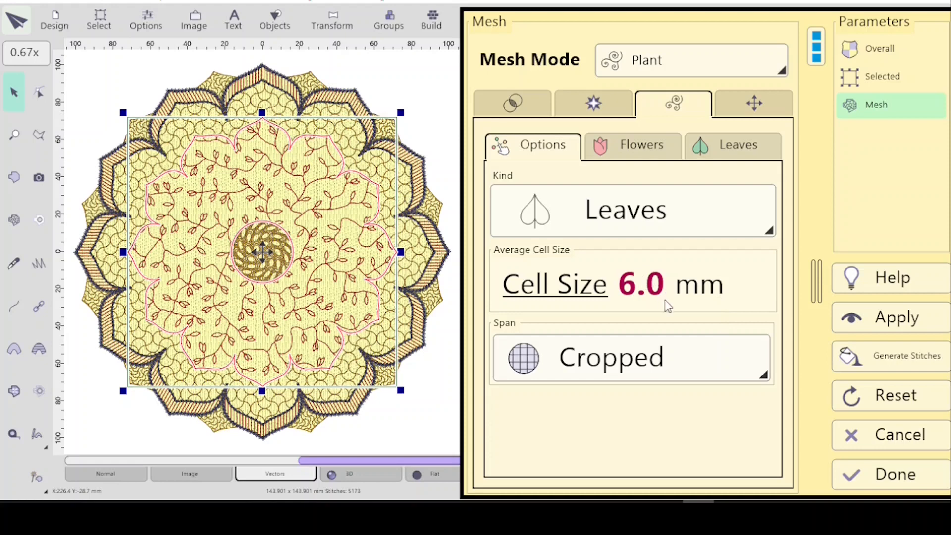
- Try an average cell size of 6.1 mm for the dark red flower's Plant mesh
click(654, 281)
click(756, 106)
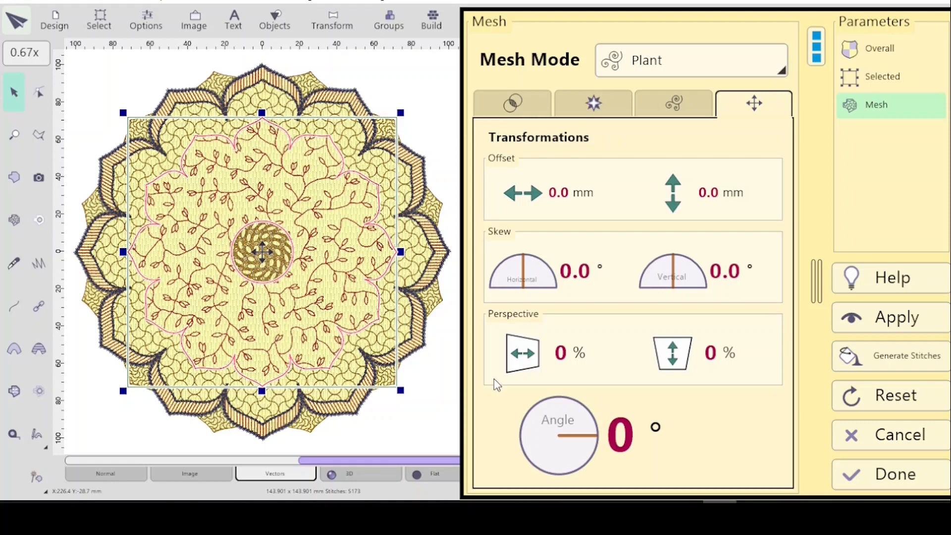
mouse_move(595, 437)
mouse_down()
mouse_move(591, 428)
mouse_move(597, 439)
mouse_up()
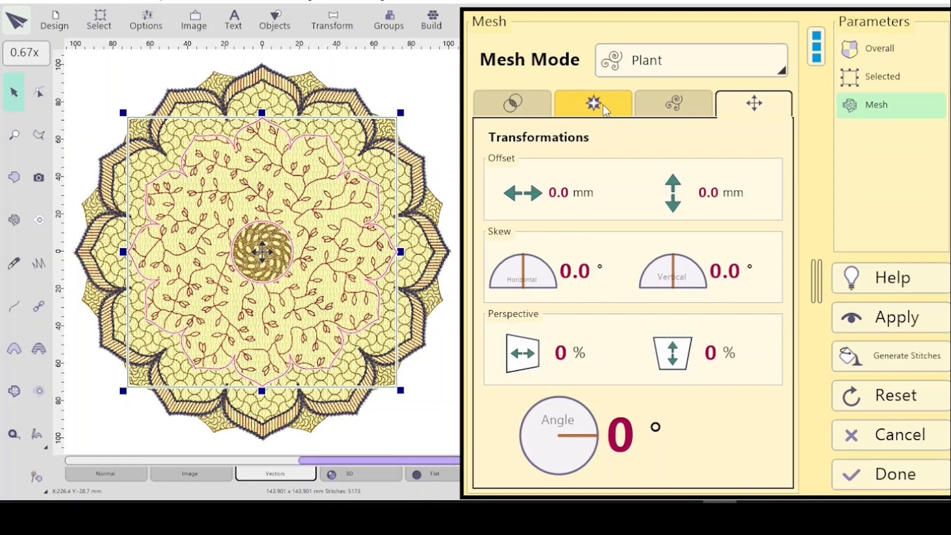
click(677, 106)
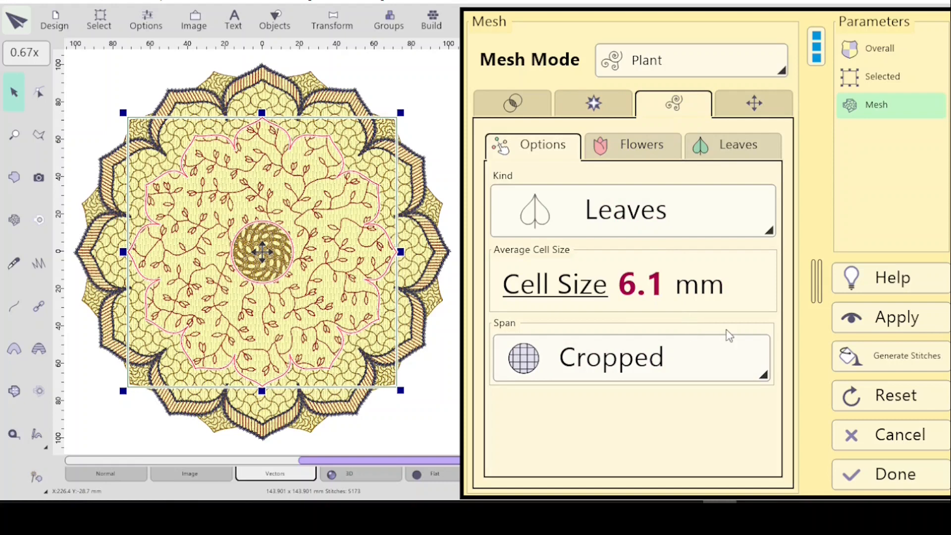
click(890, 310)
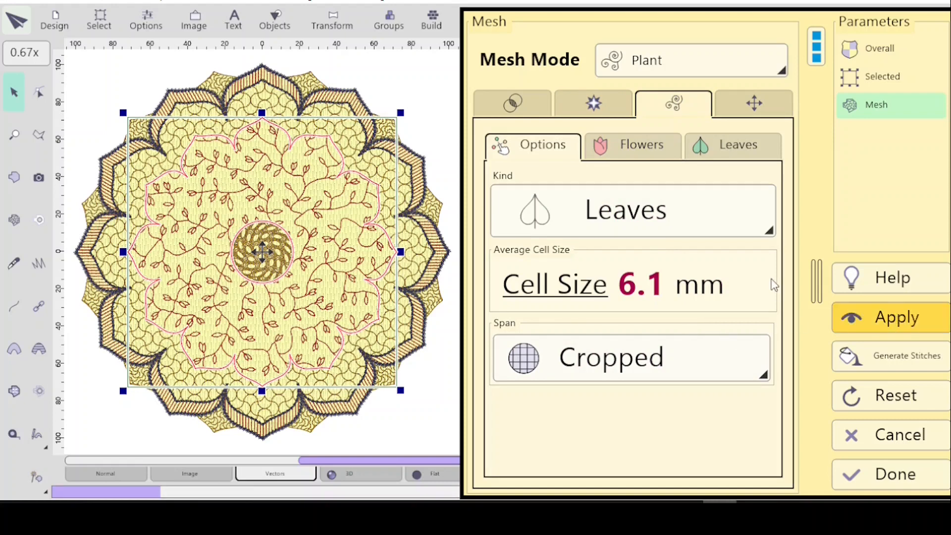
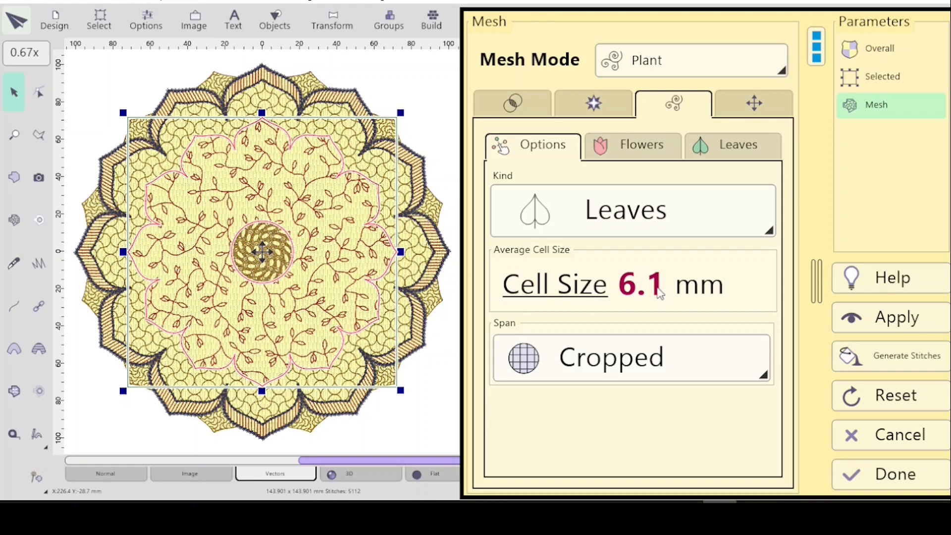
- Set the Plant mesh's average cell size to 5.9 mm and apply it to the dark red flower
scroll(656, 286, down, 2)
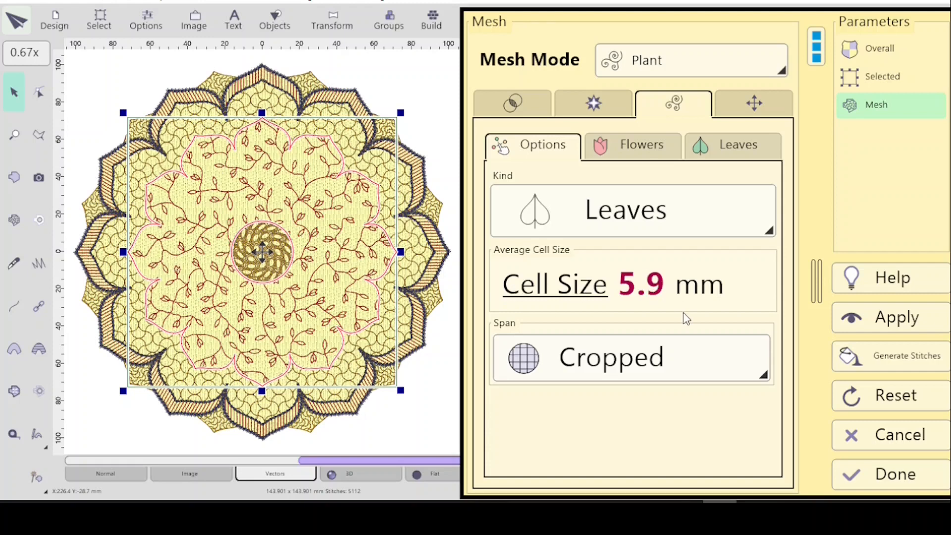
click(889, 327)
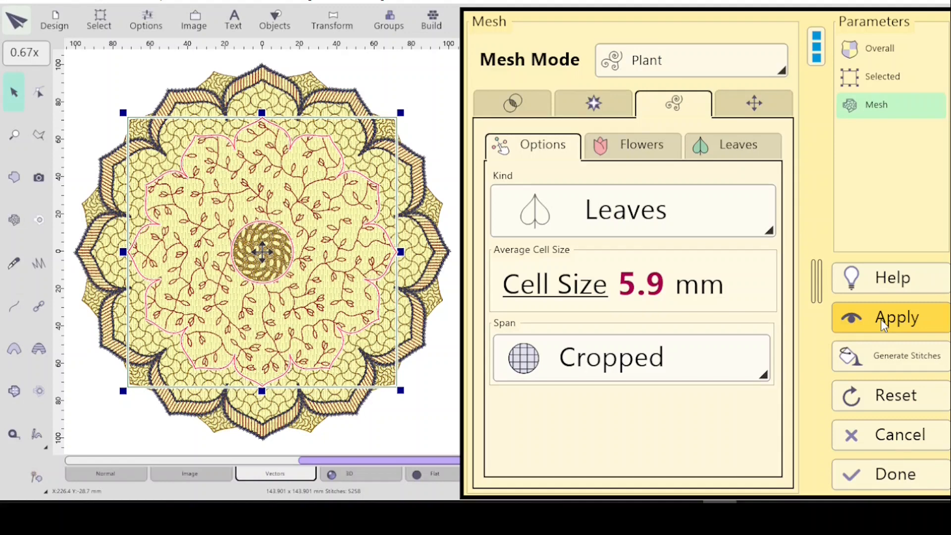
- Try a mesh angle of 15° on the dark red flower and return the angle to 0°
click(751, 108)
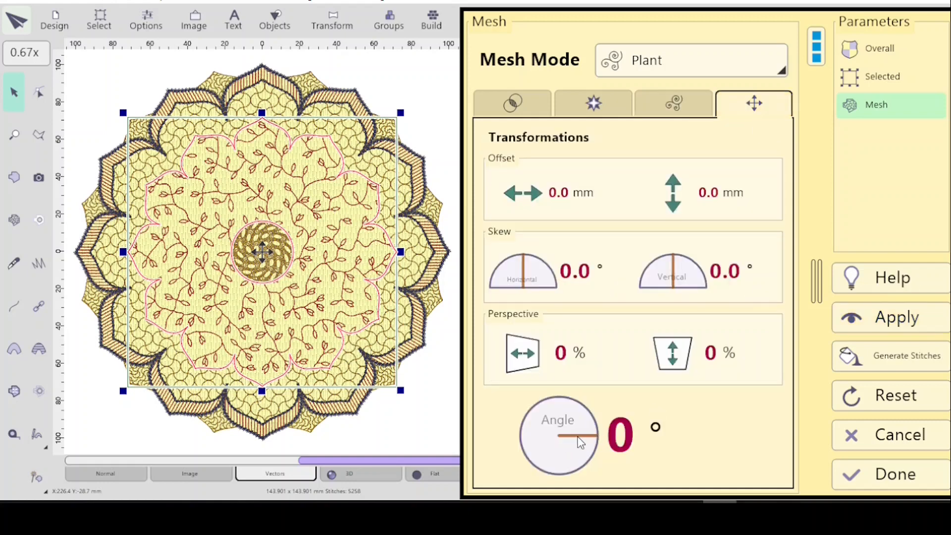
drag(591, 440, 593, 430)
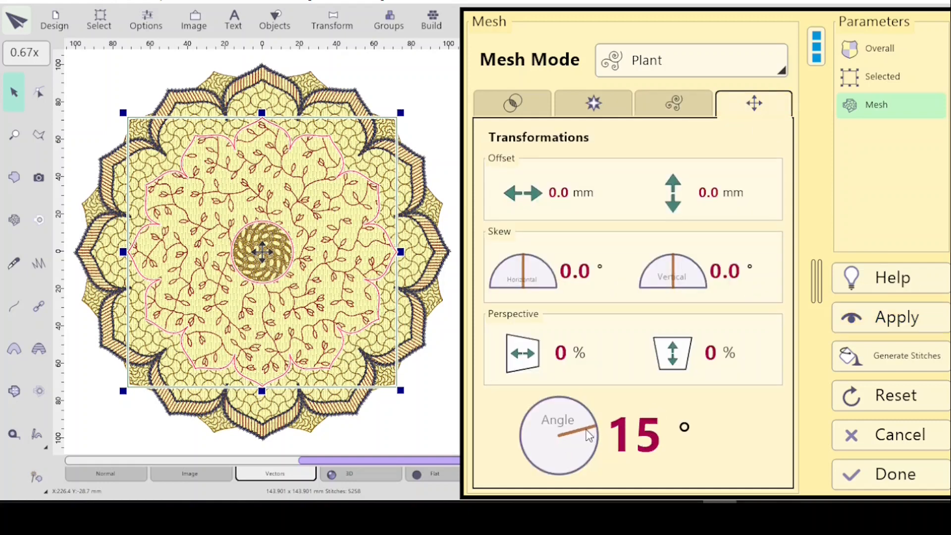
click(875, 322)
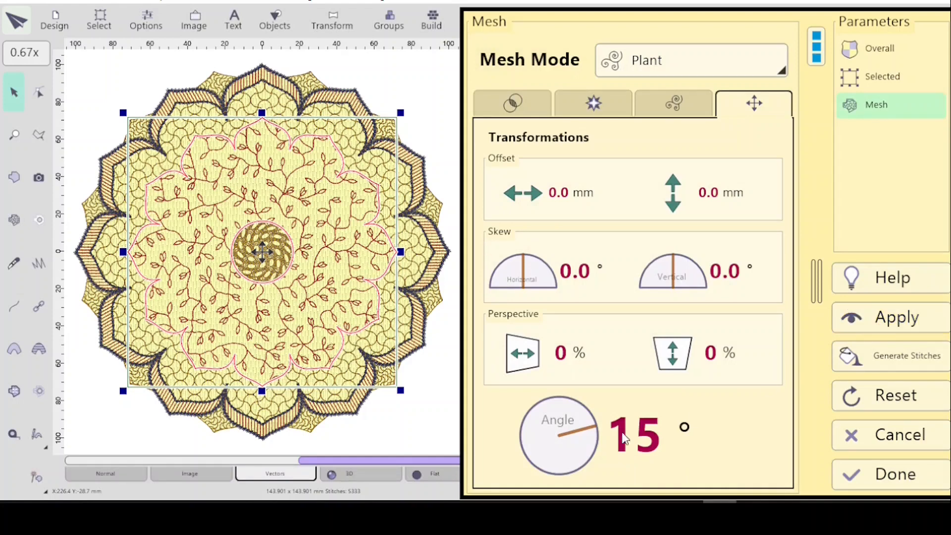
drag(593, 432, 597, 436)
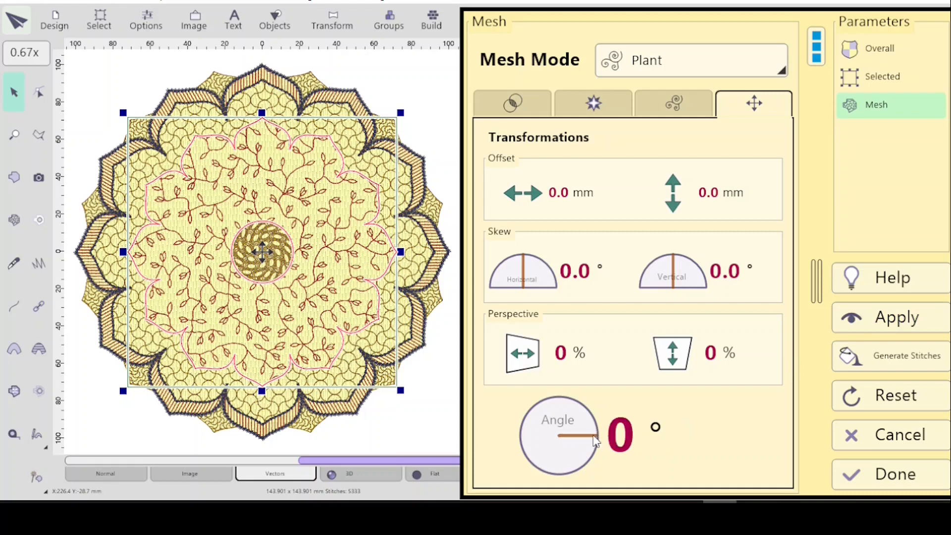
click(884, 327)
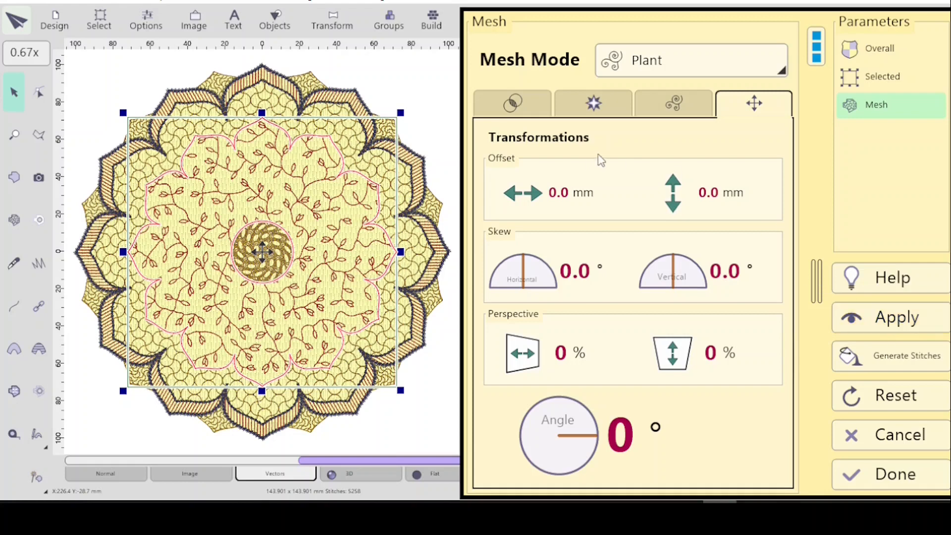
- Accept the dark red flower's mesh parameters and clear the selection
click(676, 103)
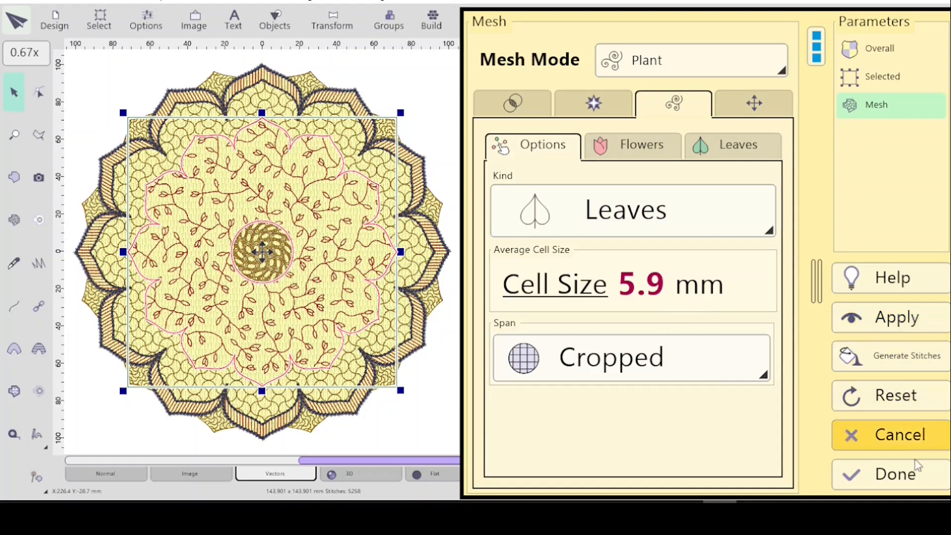
click(909, 488)
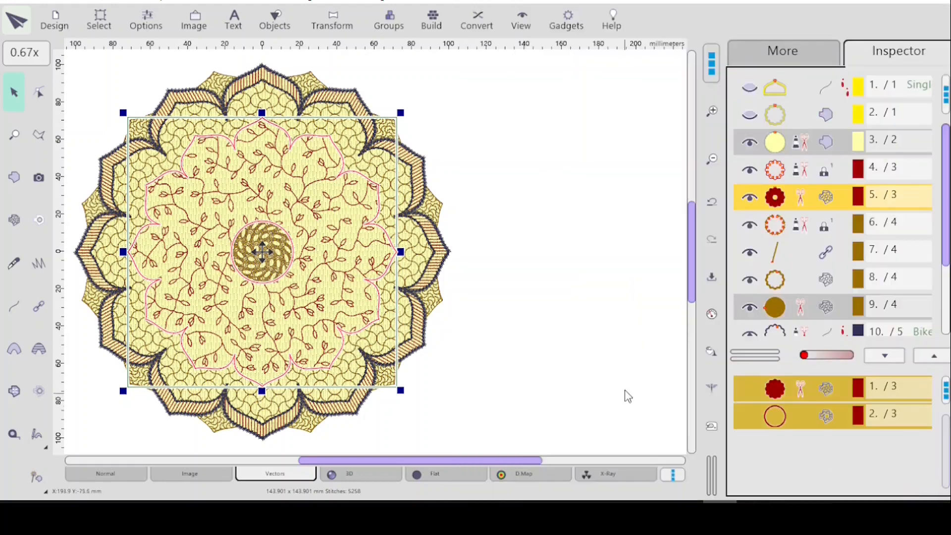
click(598, 352)
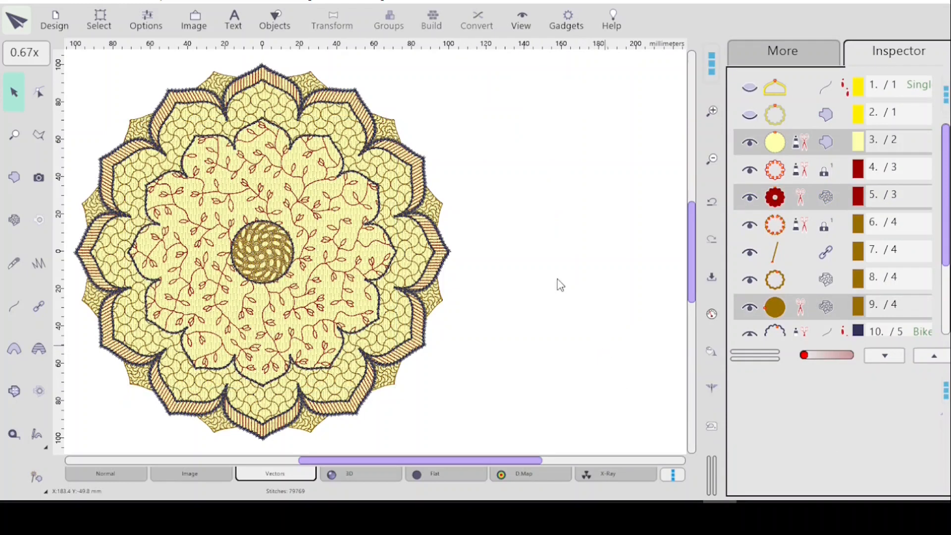
- Unhide the two yellow objects 2 and 1 and select every object in the design
drag(514, 459, 473, 471)
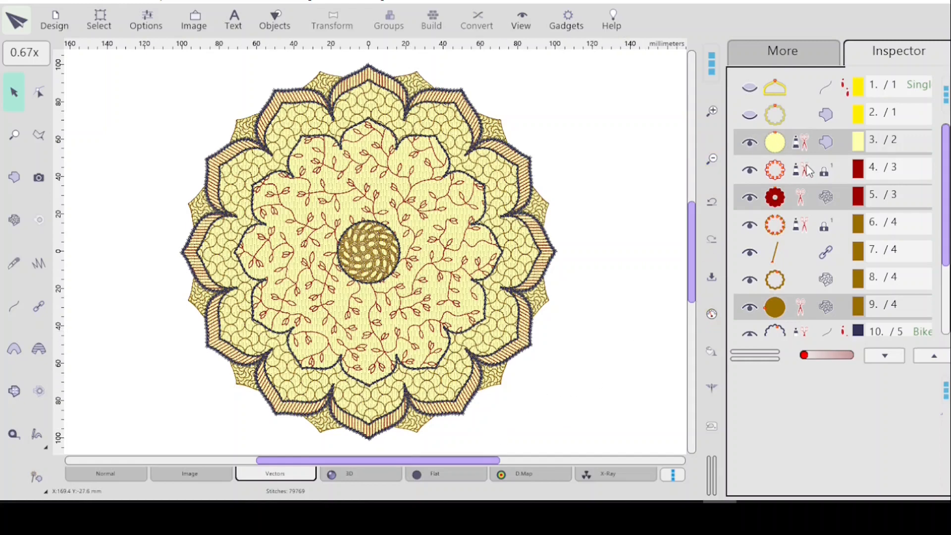
click(752, 120)
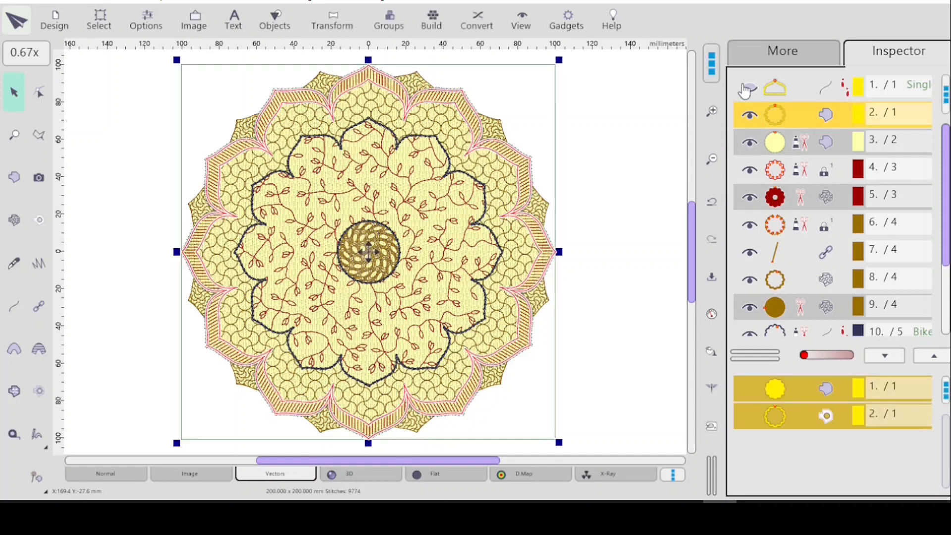
click(748, 92)
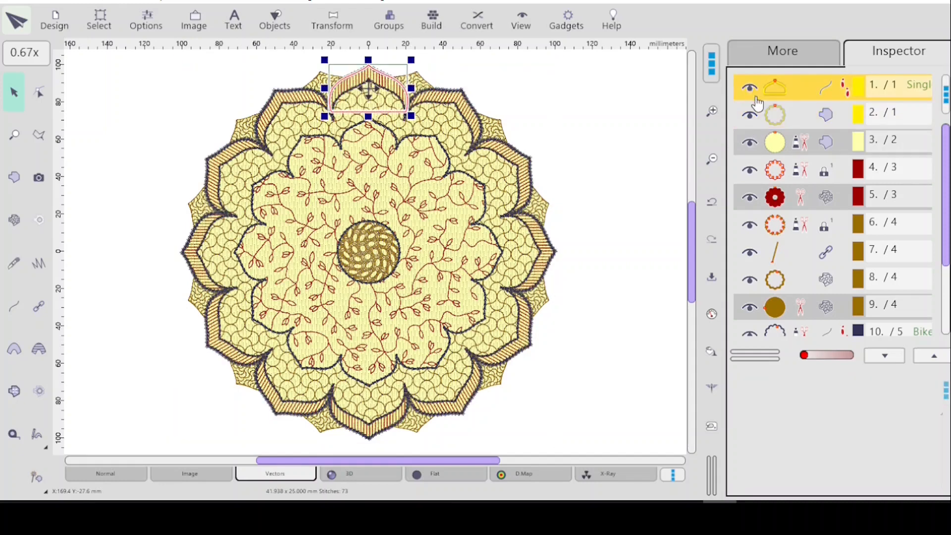
scroll(945, 198, down, 1)
scroll(895, 231, down, 3)
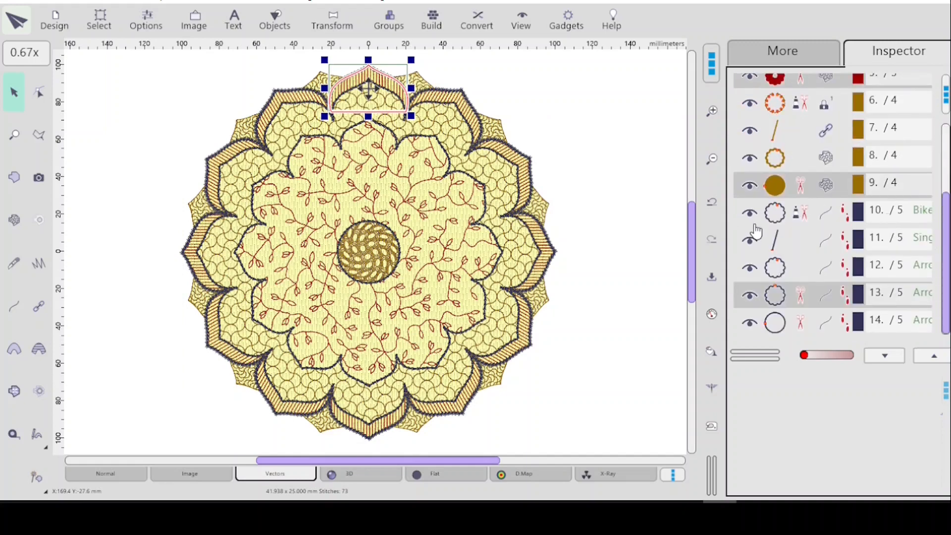
key(ctrl+a)
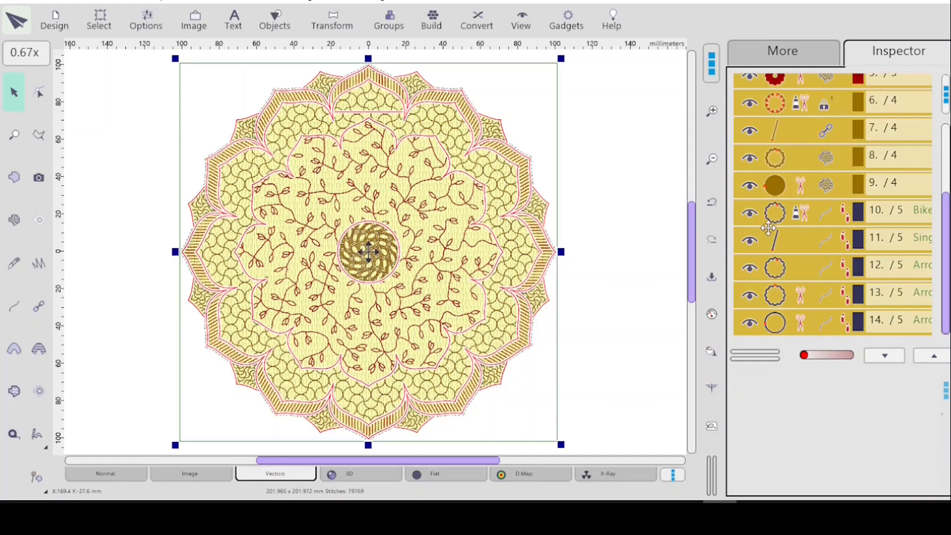
right_click(763, 210)
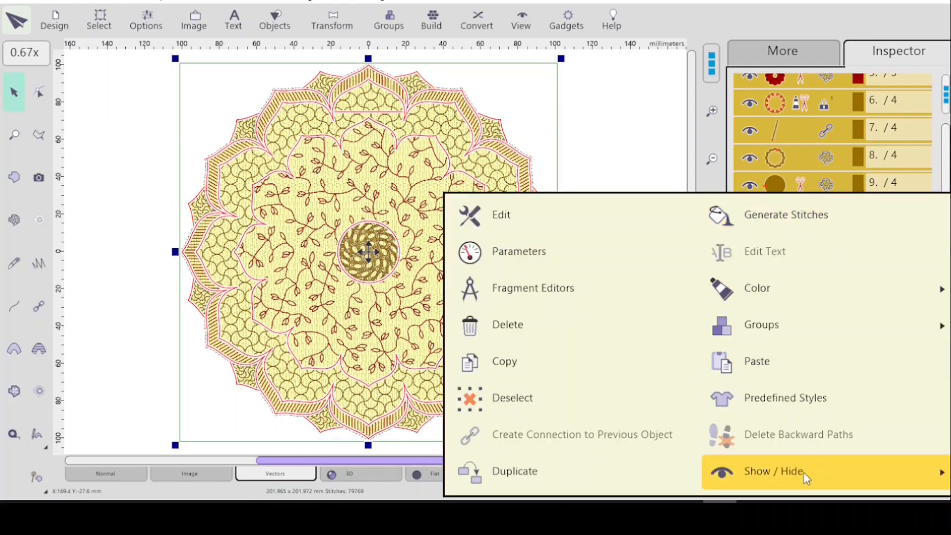
mouse_move(804, 471)
click(826, 250)
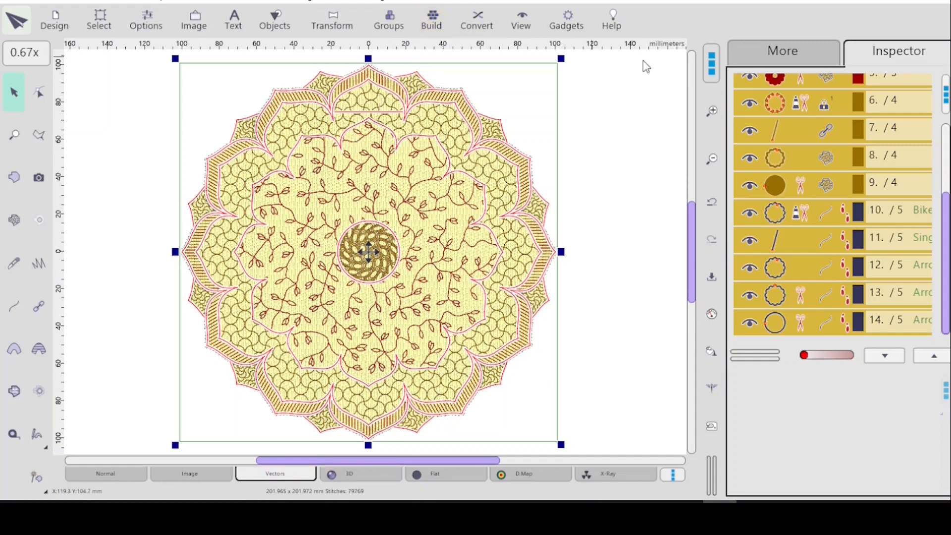
- Start a size transformation of the selected objects with Keep Aspect Ratio turned on
click(332, 23)
click(451, 222)
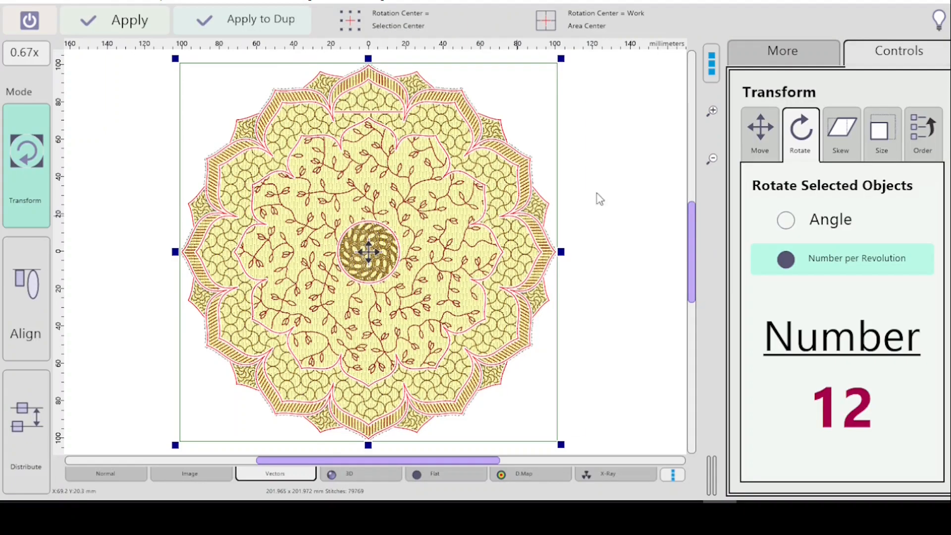
click(892, 157)
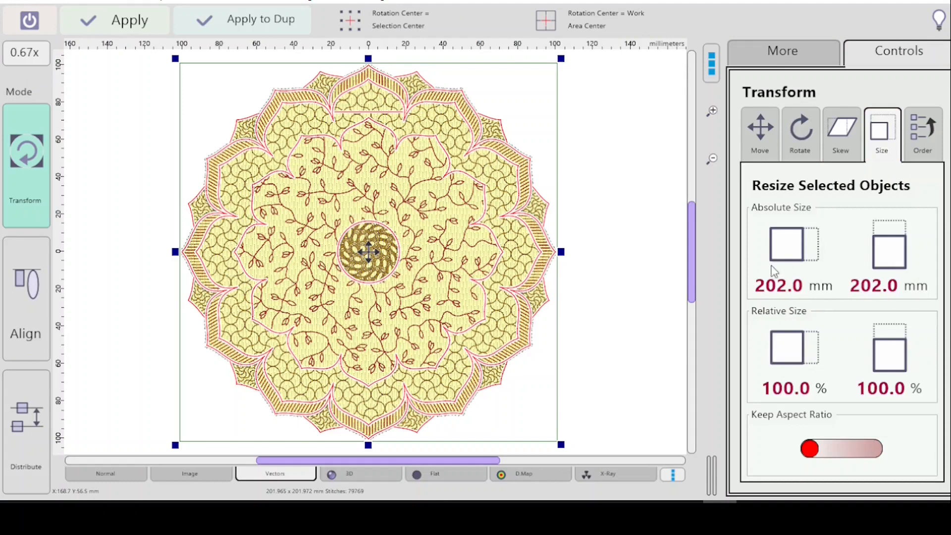
click(868, 450)
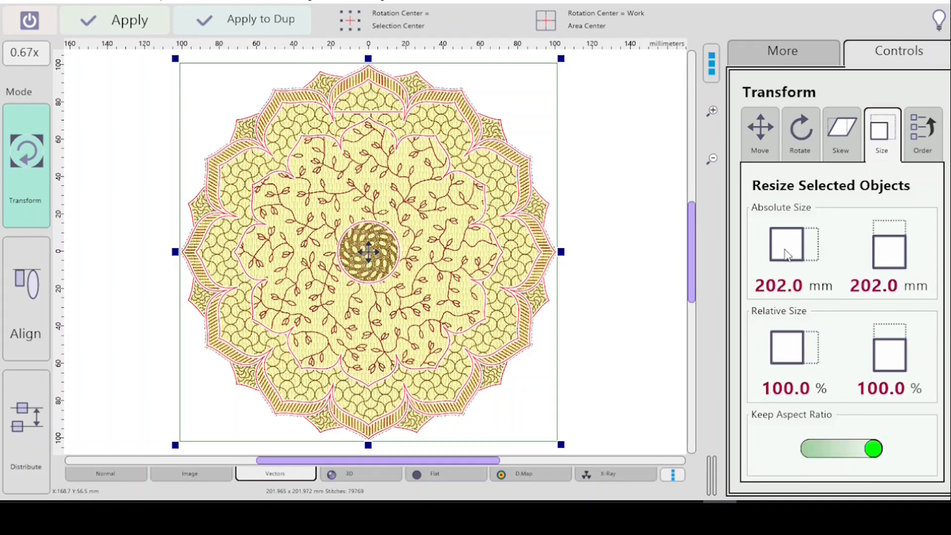
- Set the design's absolute width to 190 mm and apply the proportional resize
click(791, 250)
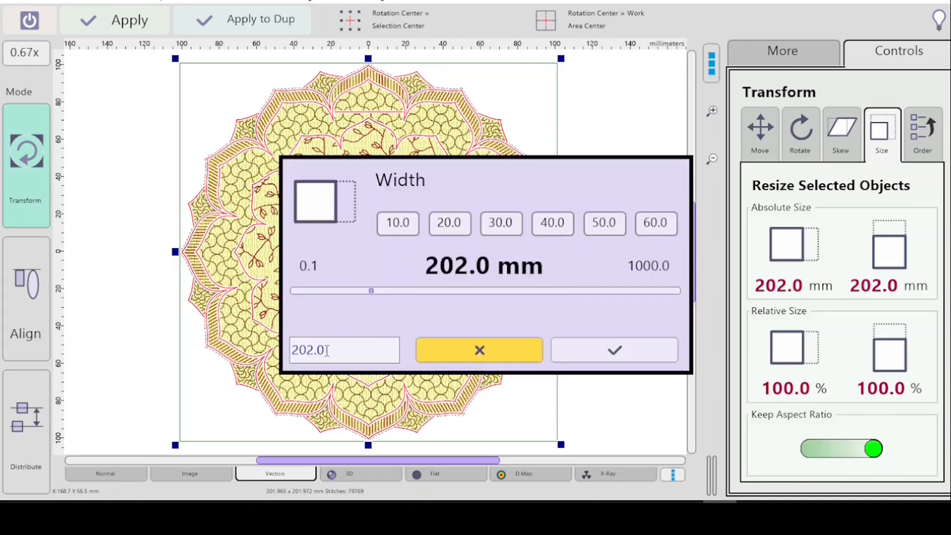
key(BackSpace)
key(BackSpace)
key(BackSpace)
key(BackSpace)
key(BackSpace)
text(190)
click(614, 353)
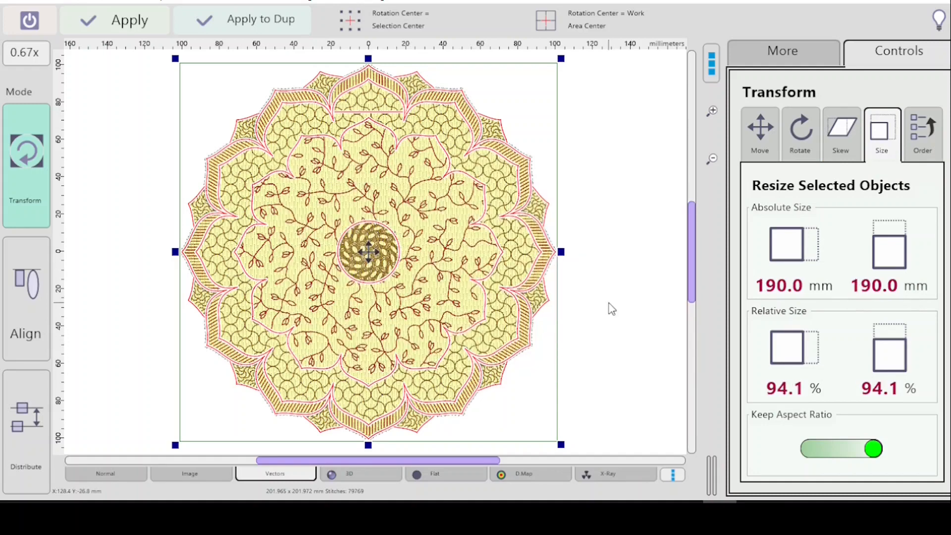
click(110, 20)
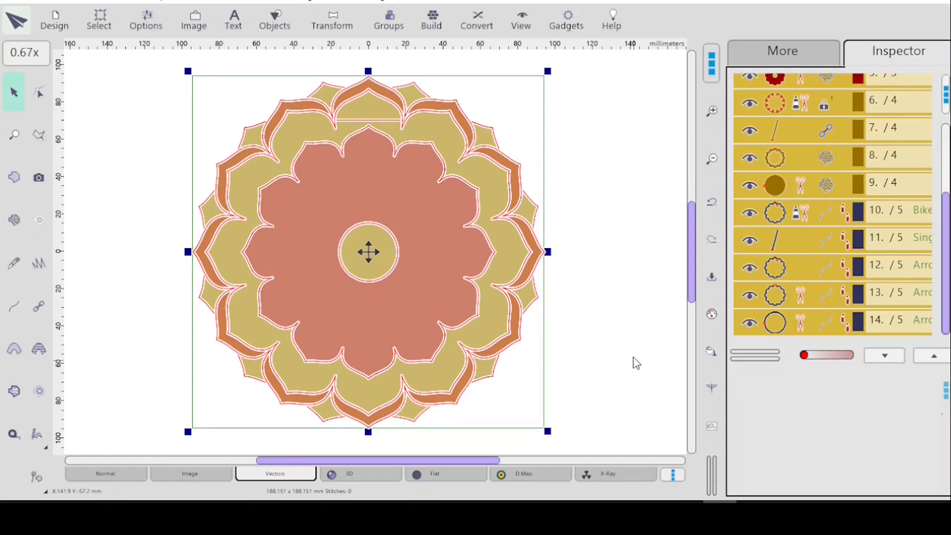
- Generate the stitches of the whole resized design, show it in 3D, and clear the selection
click(710, 352)
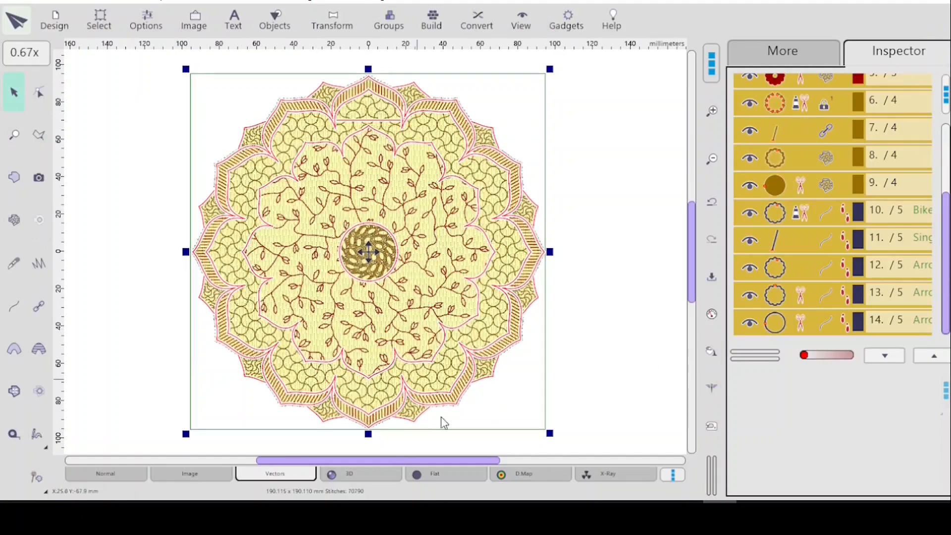
click(355, 474)
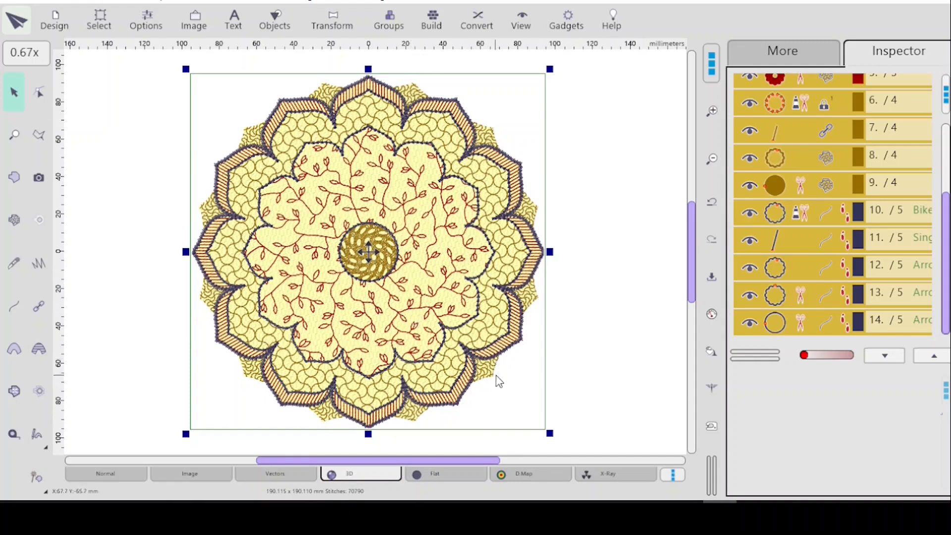
click(625, 282)
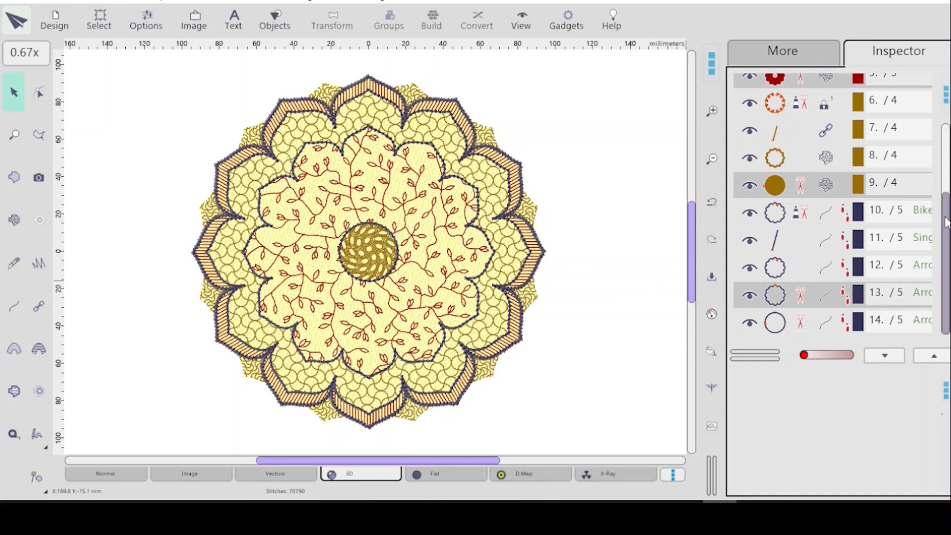
- Turn on Include Contours in the Net mesh parameters of the ochre outer-petal group, object 6, and apply the change
drag(940, 218, 940, 141)
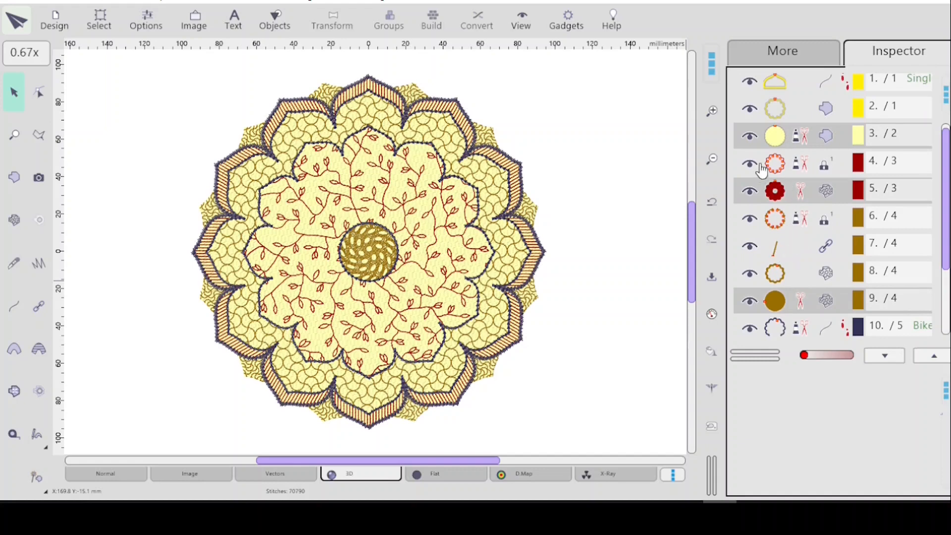
click(798, 226)
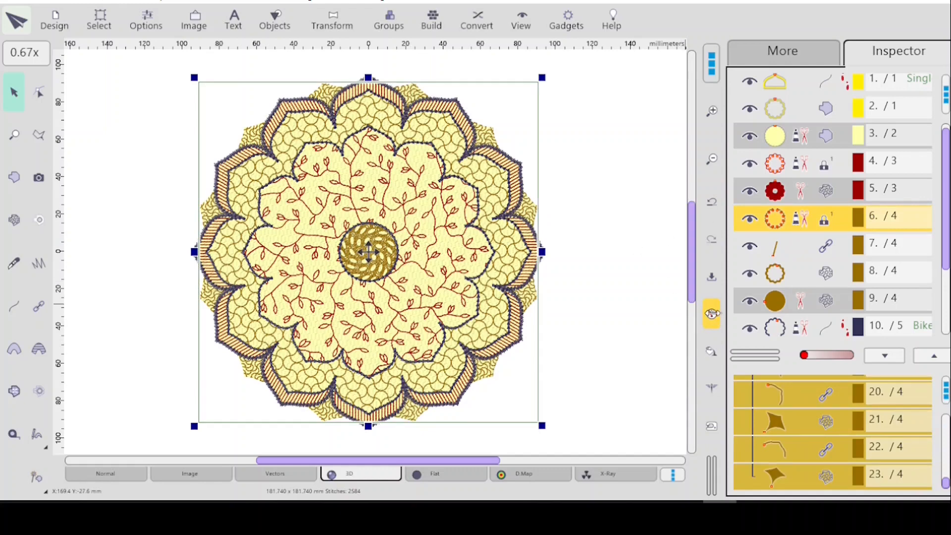
click(712, 313)
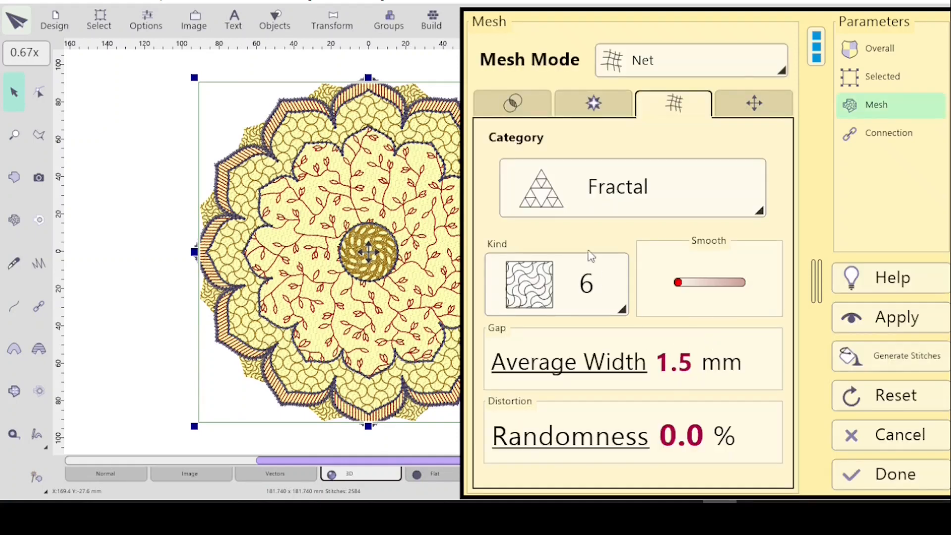
click(510, 106)
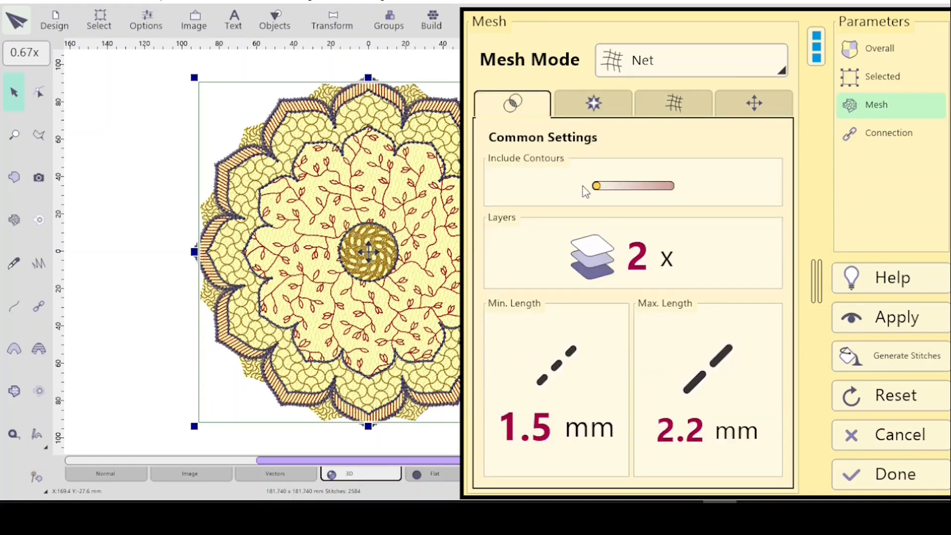
click(664, 192)
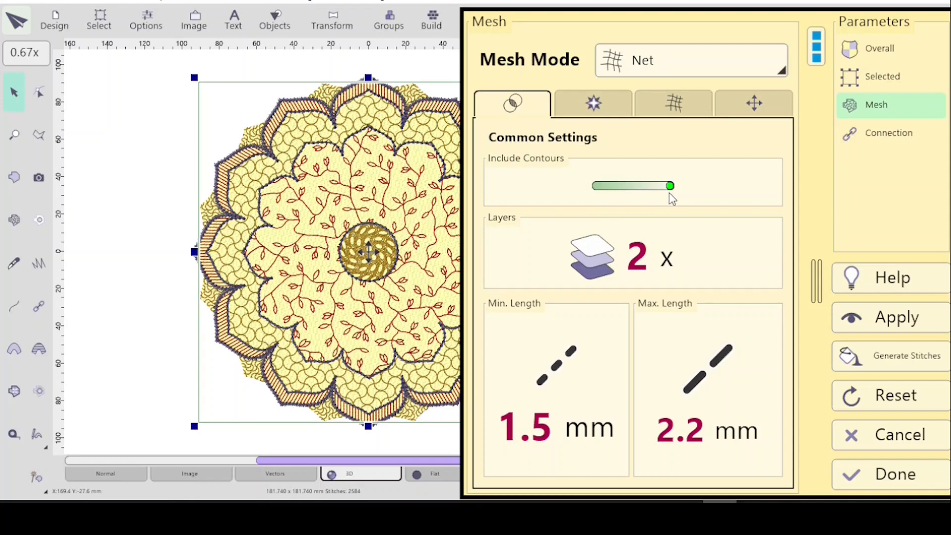
click(877, 318)
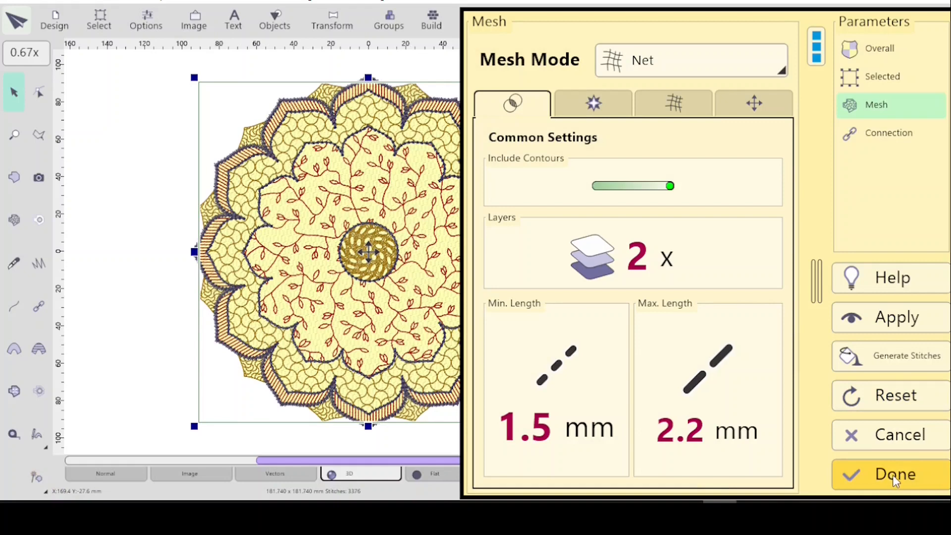
click(893, 448)
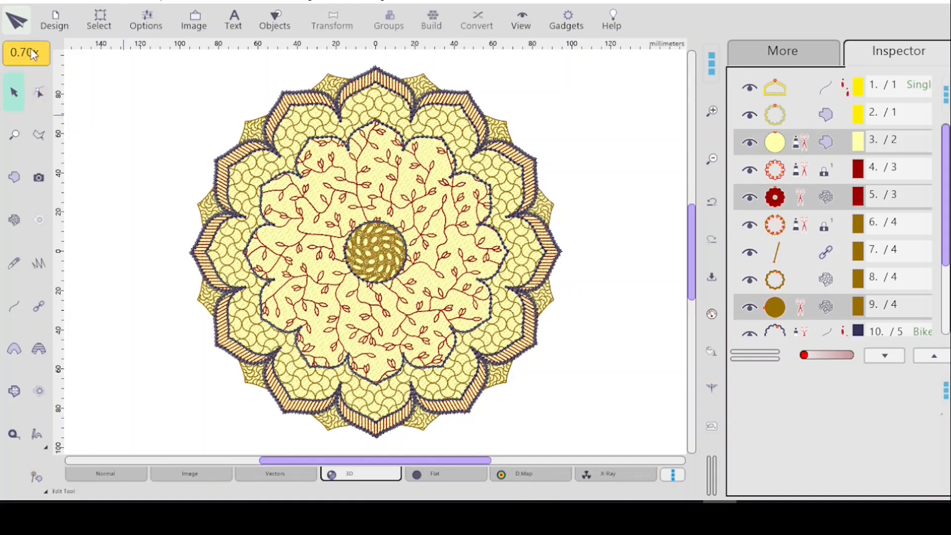
- Compile the finished mandala design and put it into Embird Editor
click(55, 19)
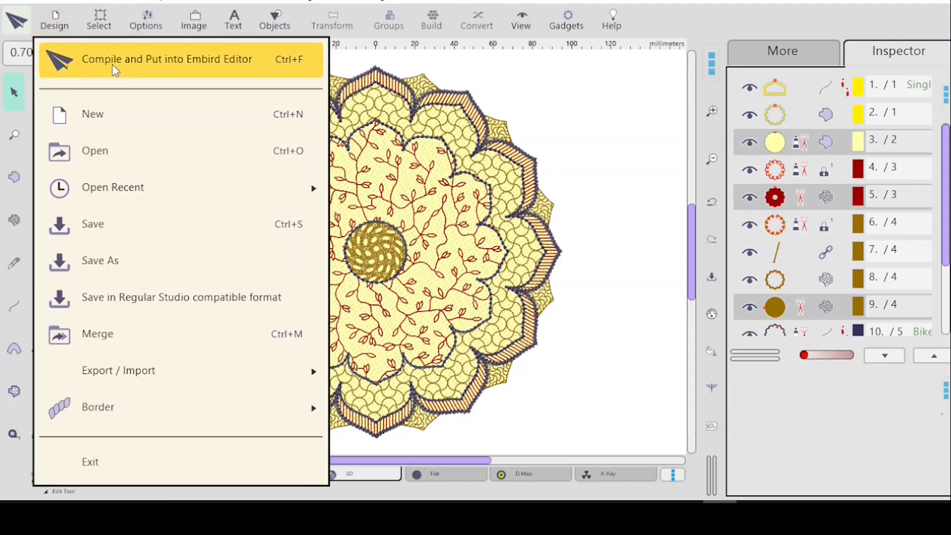
click(16, 21)
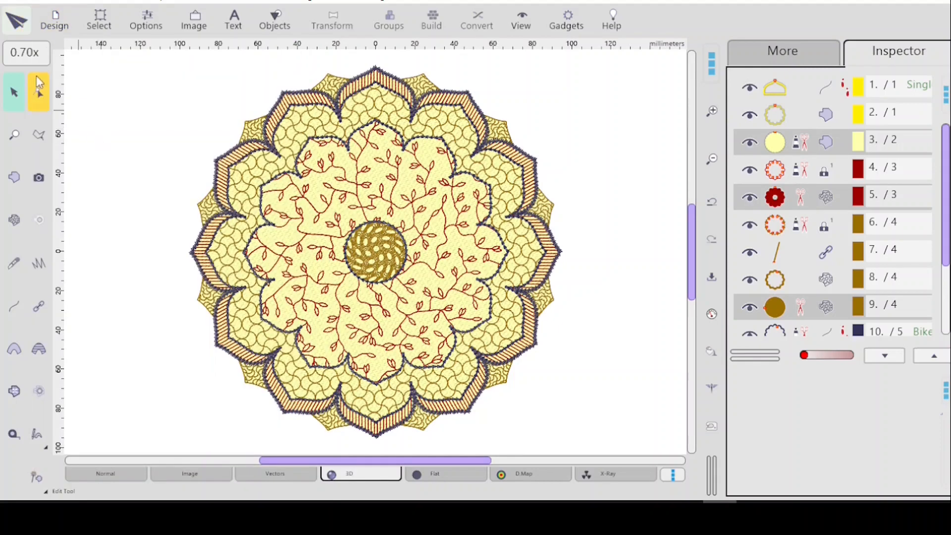
click(15, 22)
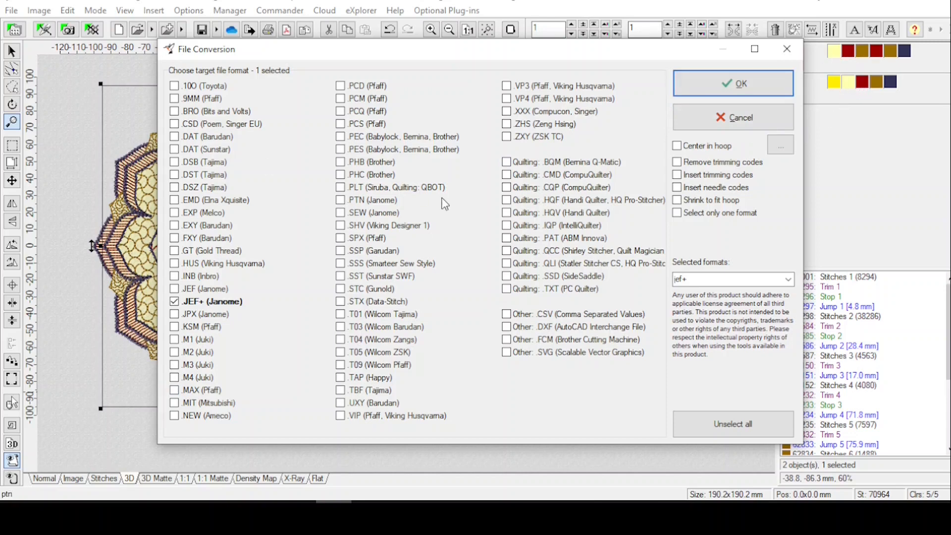
- Save the compiled design in JEF+ (Janome) format over the existing Mand4Lesson.jef+, choosing 4 embroidery machine needles
click(726, 89)
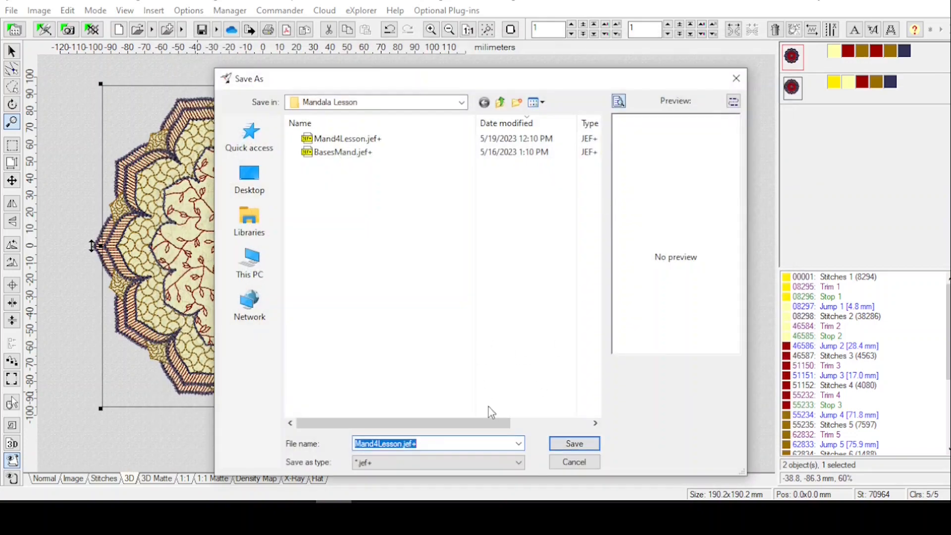
click(574, 444)
click(515, 253)
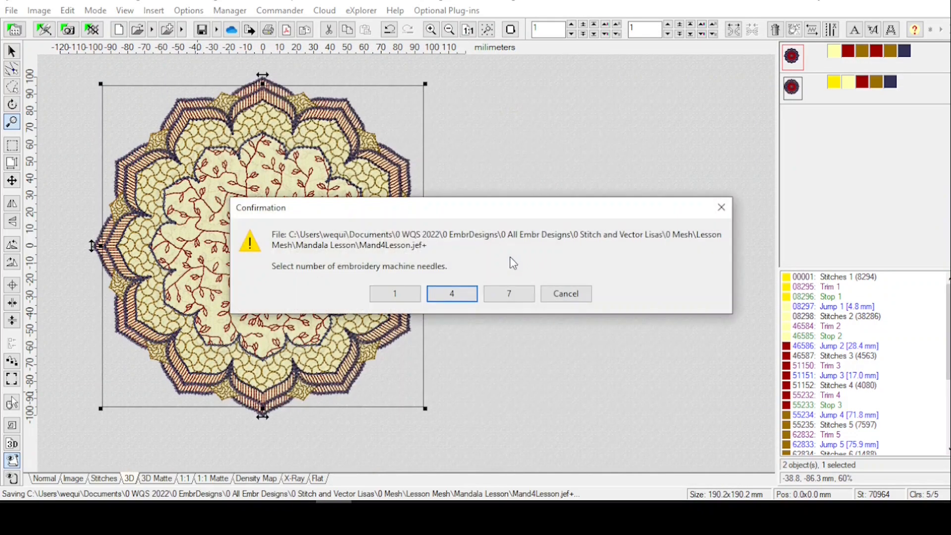
click(452, 296)
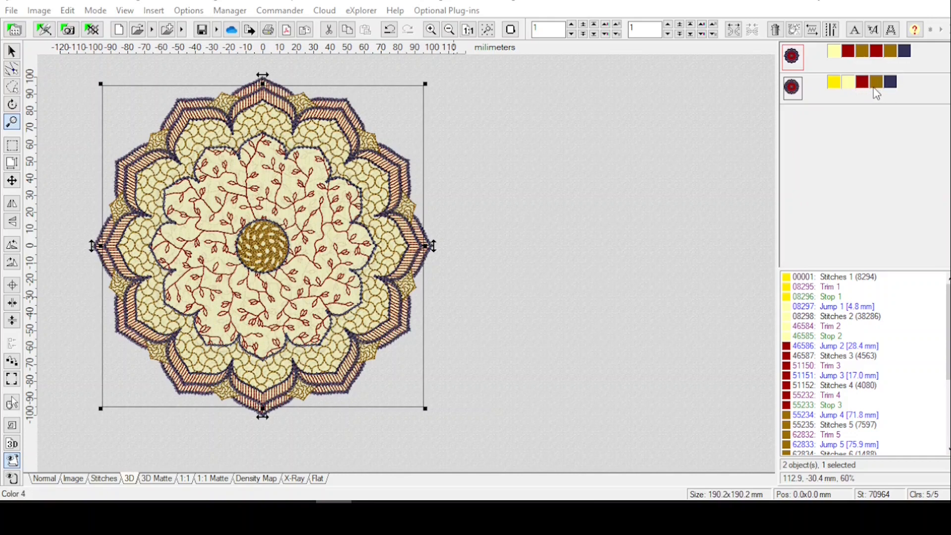
- Delete the older, larger mandala that is first in the object list
click(791, 58)
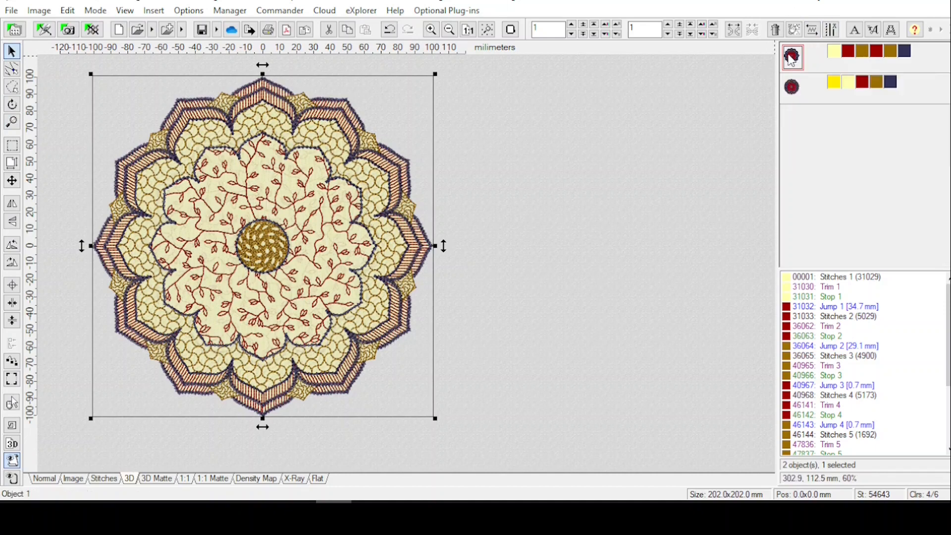
key(Delete)
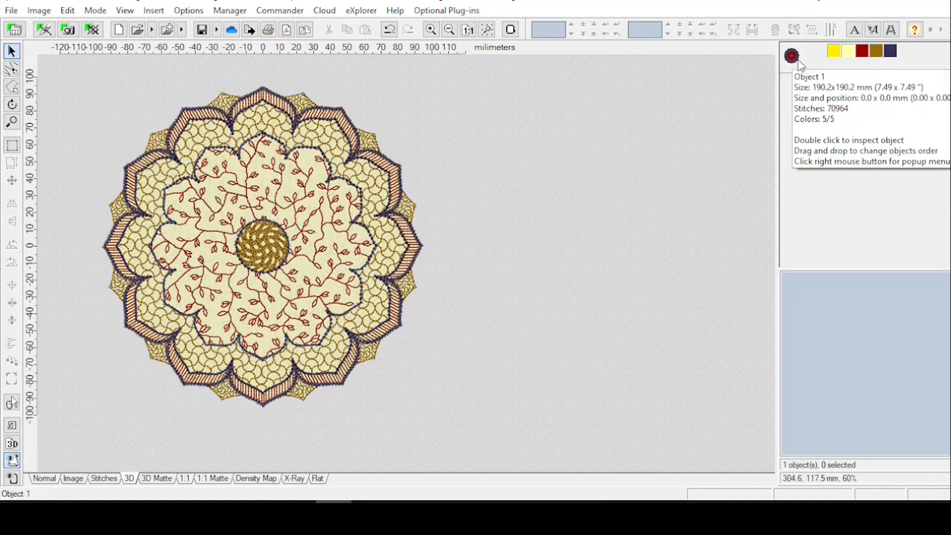
- Delete the yellow first colour from the remaining mandala and save Mand4Lesson.jef+ again for 4 needles
right_click(835, 53)
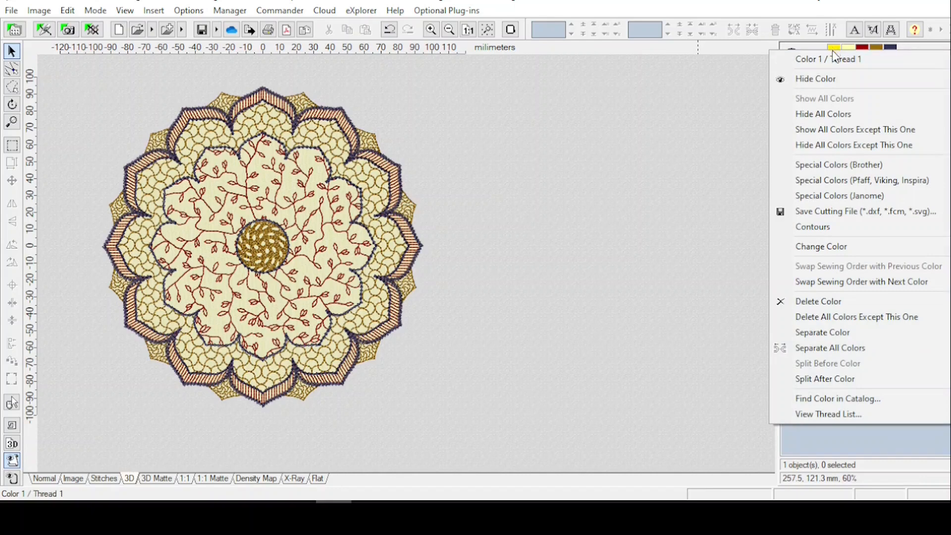
click(843, 302)
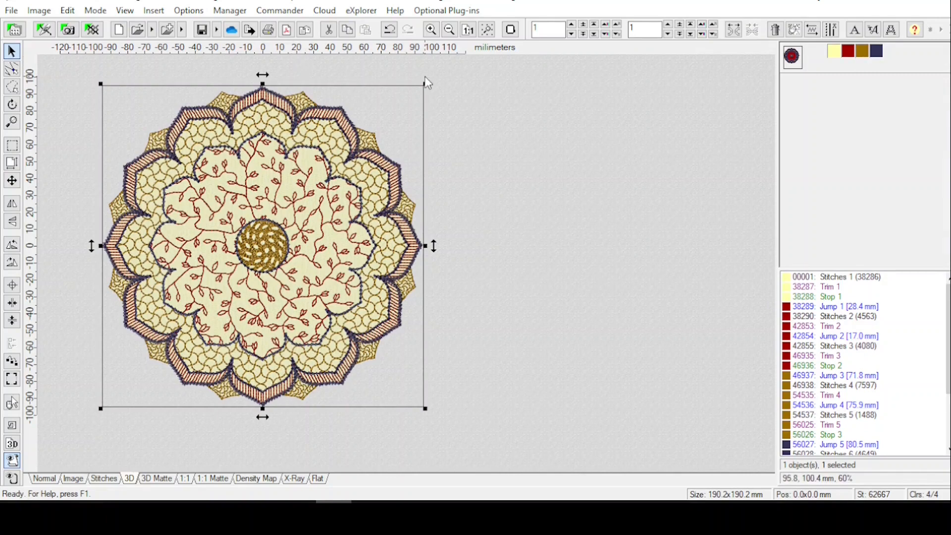
key(ctrl+s)
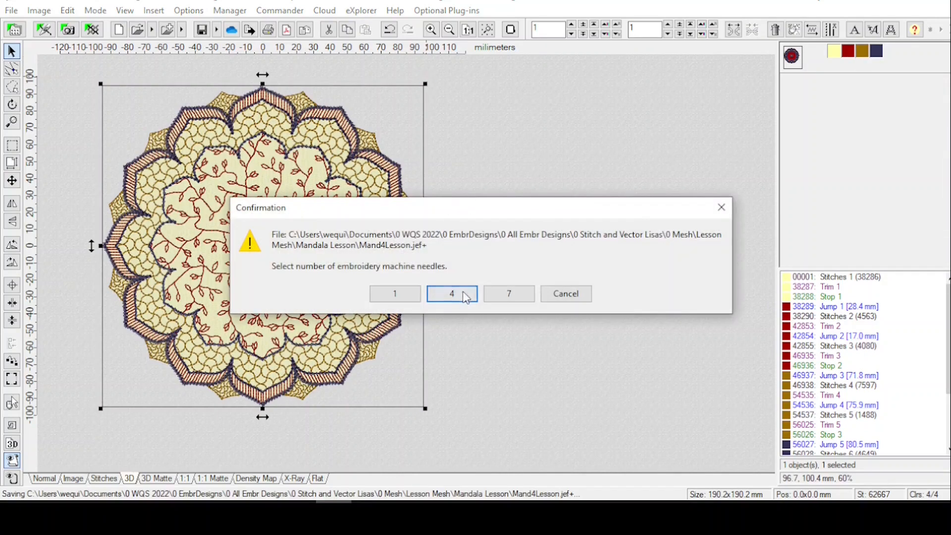
click(453, 293)
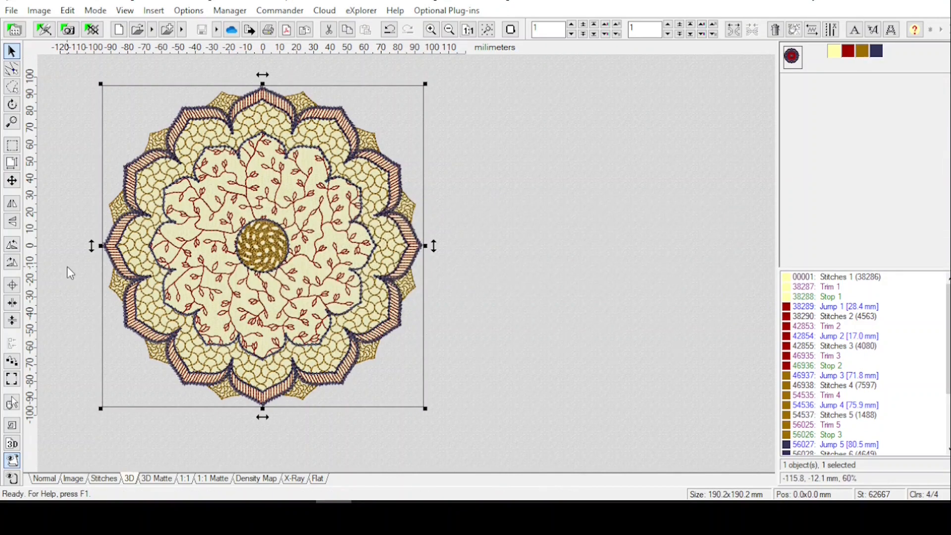
- Start the sewing simulation in 3D, pause it, set it to stop at jumps, and fit the whole mandala in view
click(12, 427)
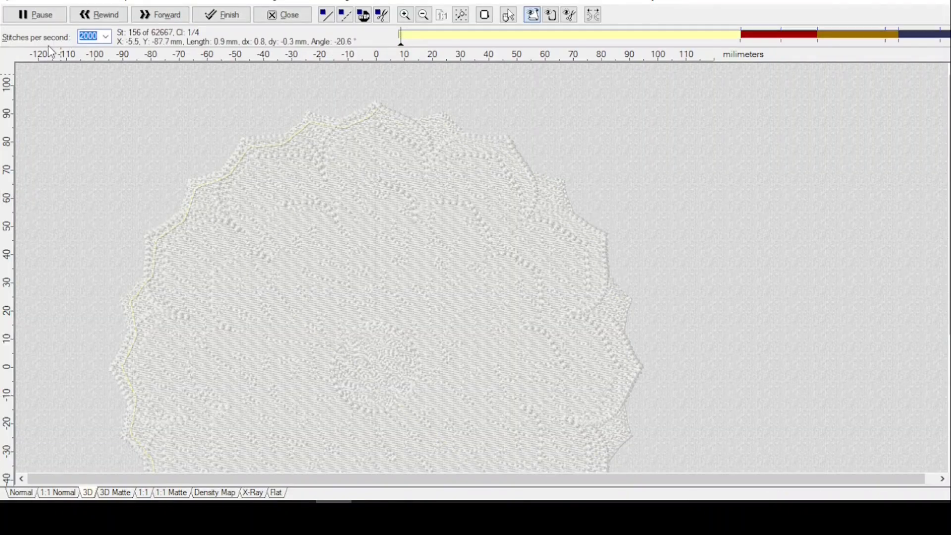
click(33, 15)
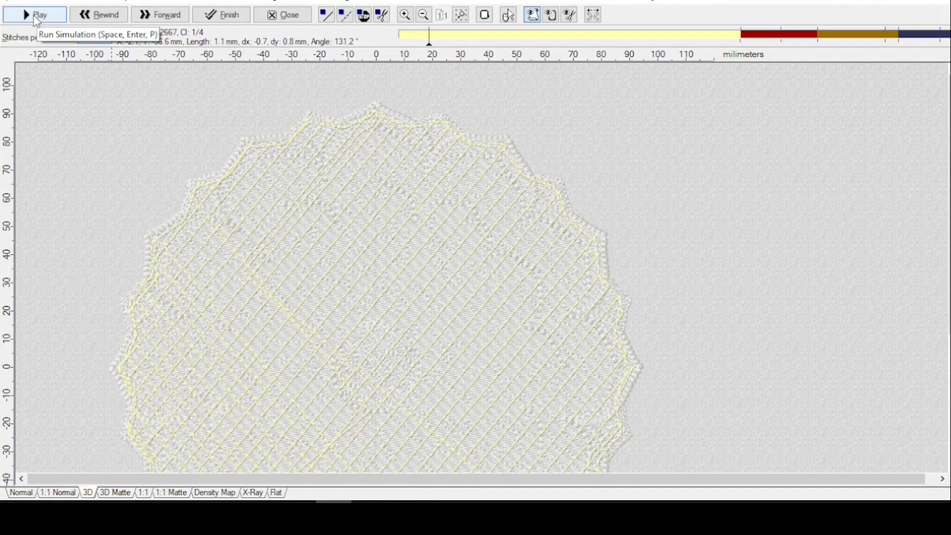
click(345, 16)
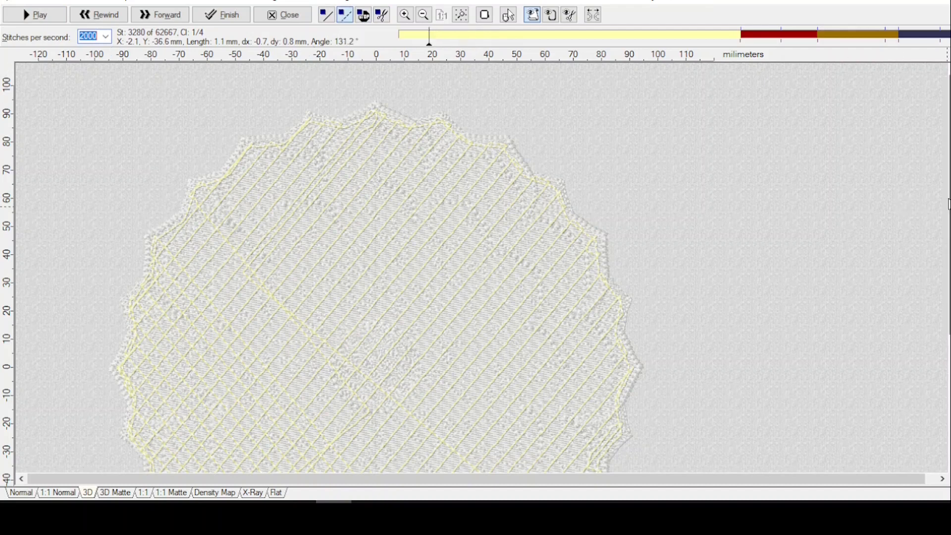
scroll(947, 203, down, 2)
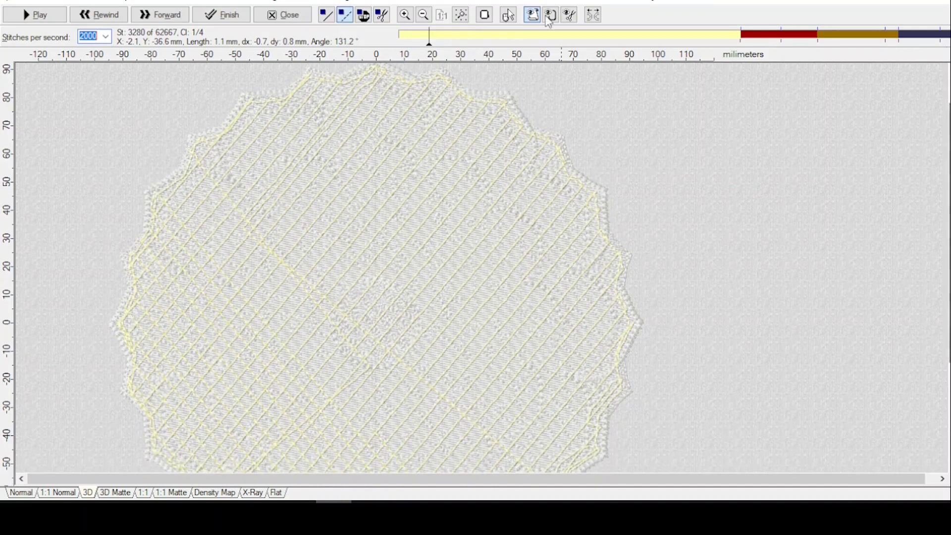
click(424, 16)
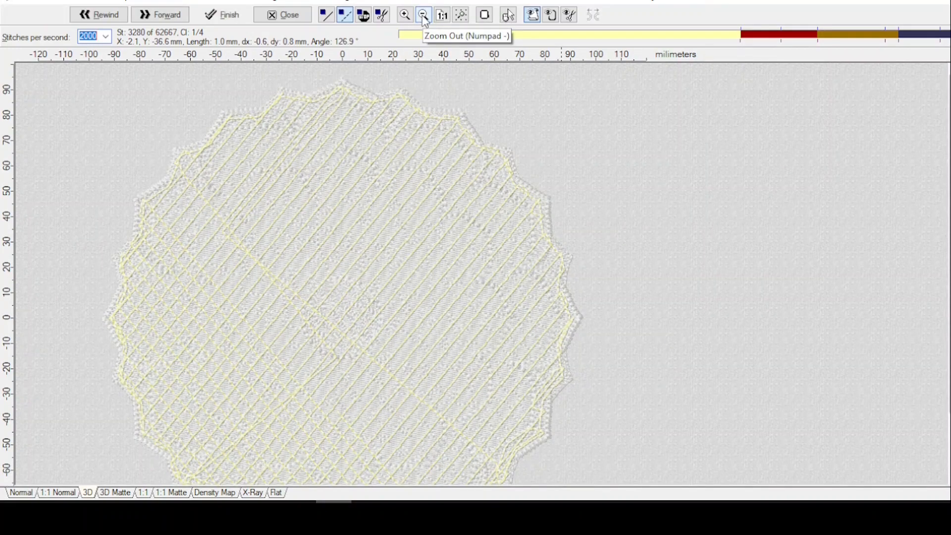
click(424, 16)
scroll(475, 275, down, 2)
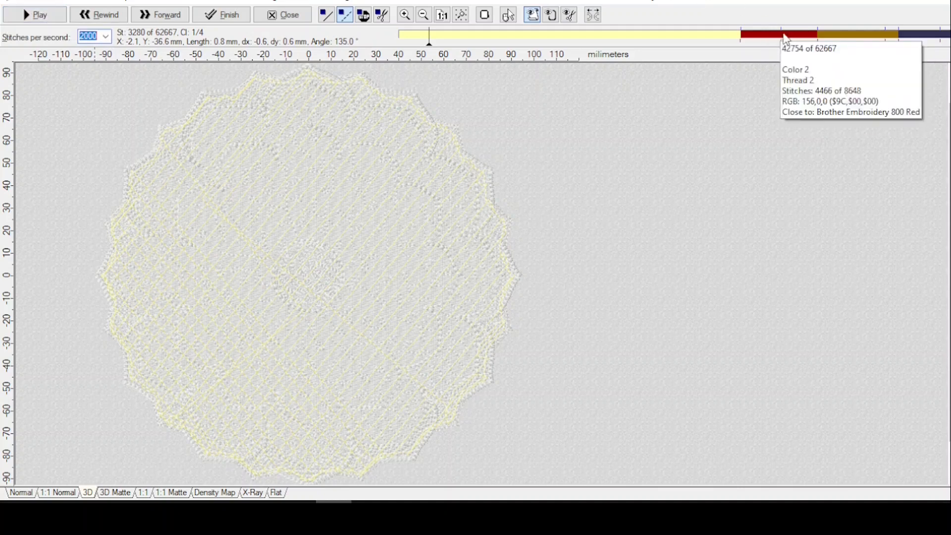
- Run the simulation from stop to stop through all the colours to the last stitch, and close the simulator
mouse_move(823, 45)
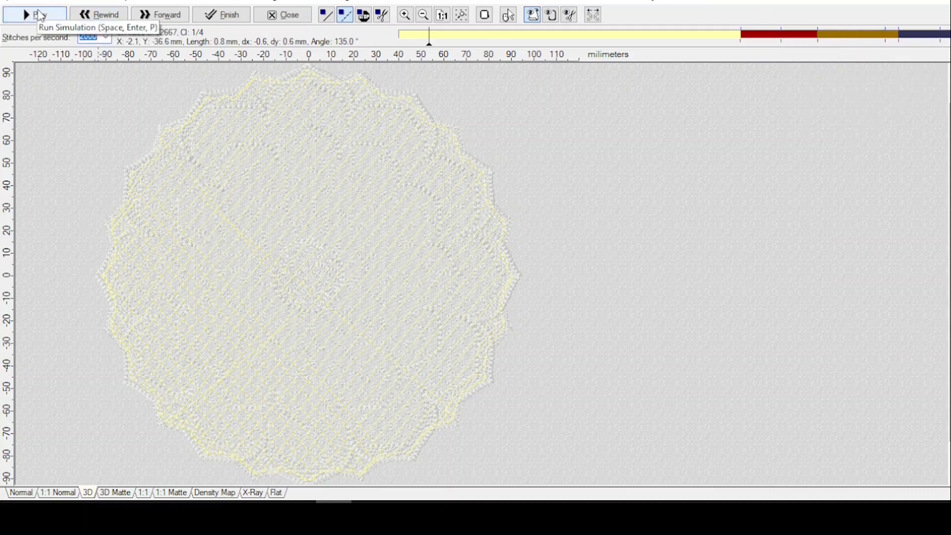
click(40, 17)
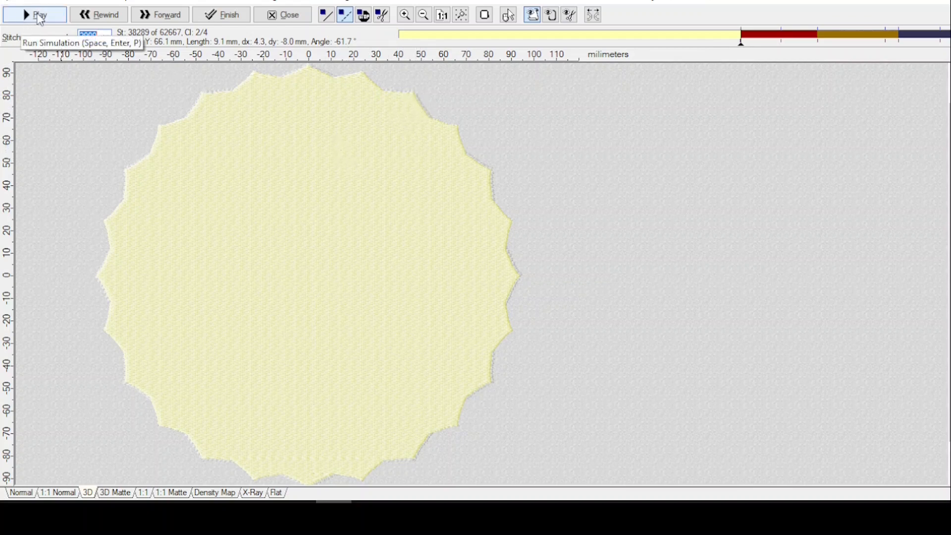
click(40, 19)
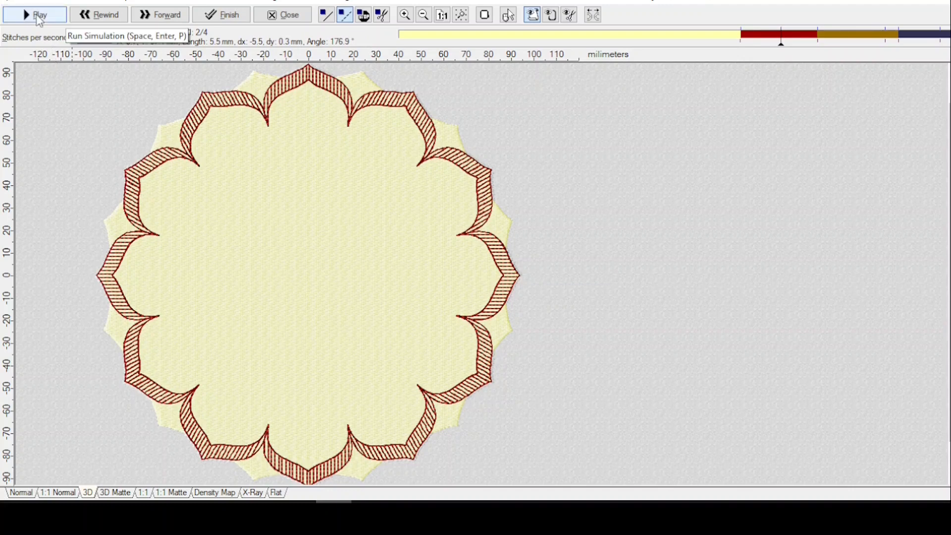
click(40, 20)
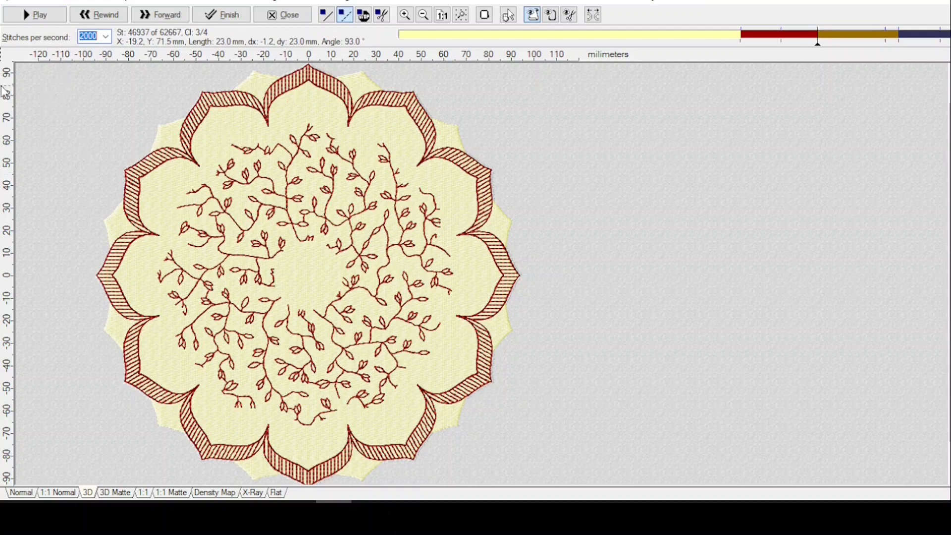
click(39, 16)
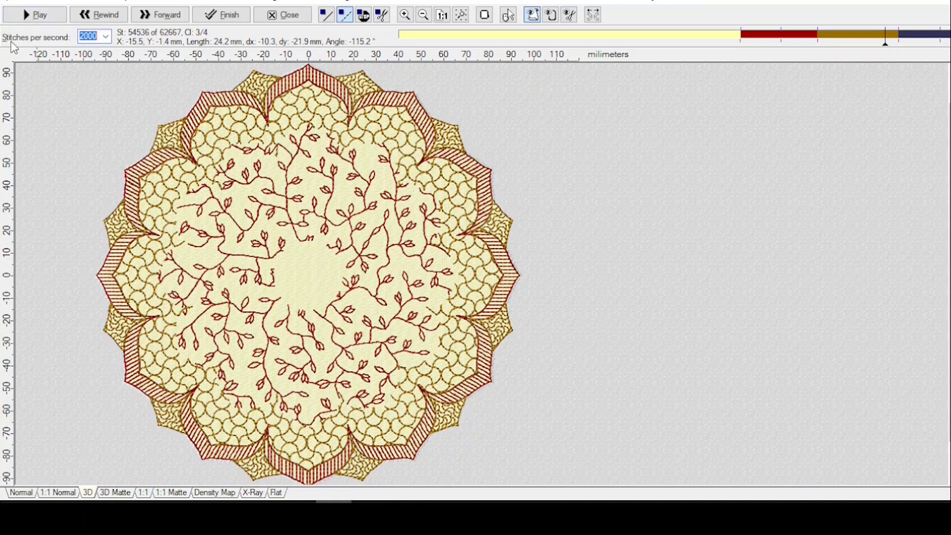
click(28, 17)
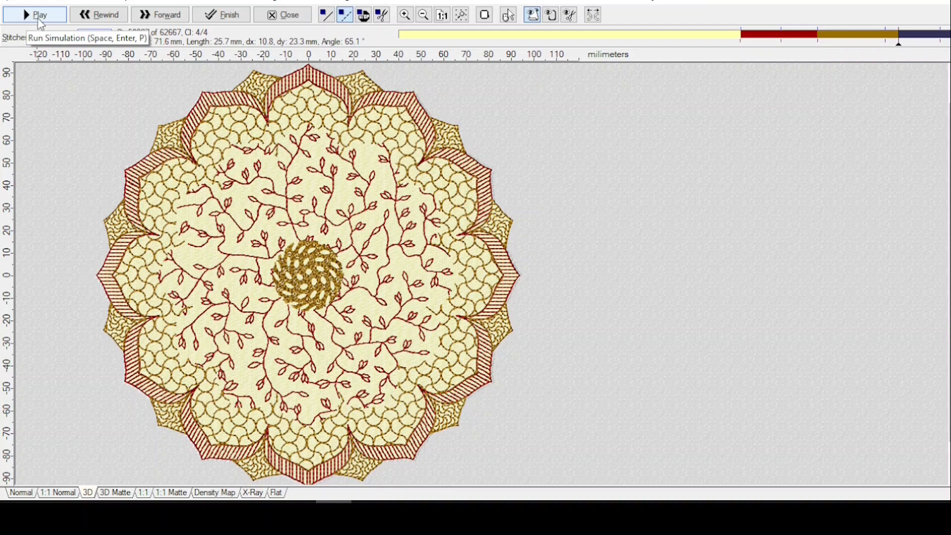
click(37, 19)
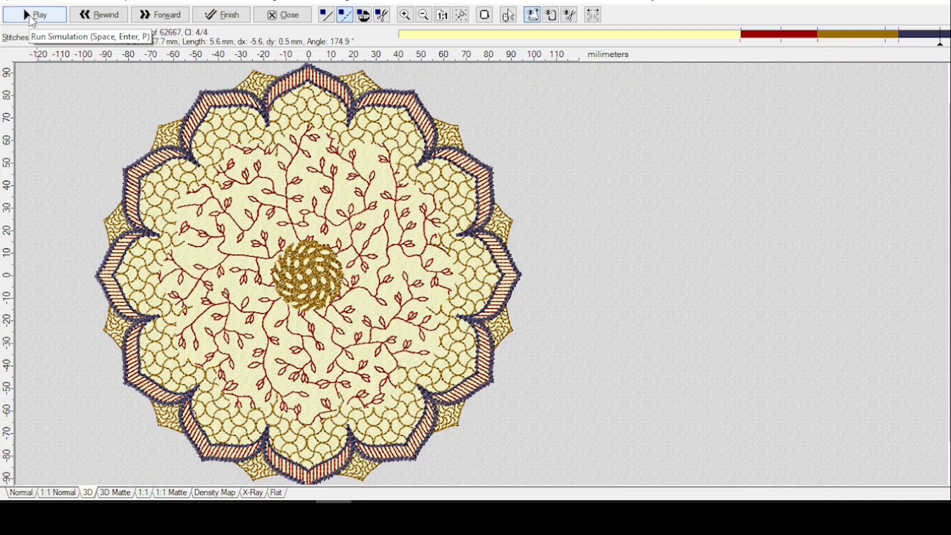
click(43, 19)
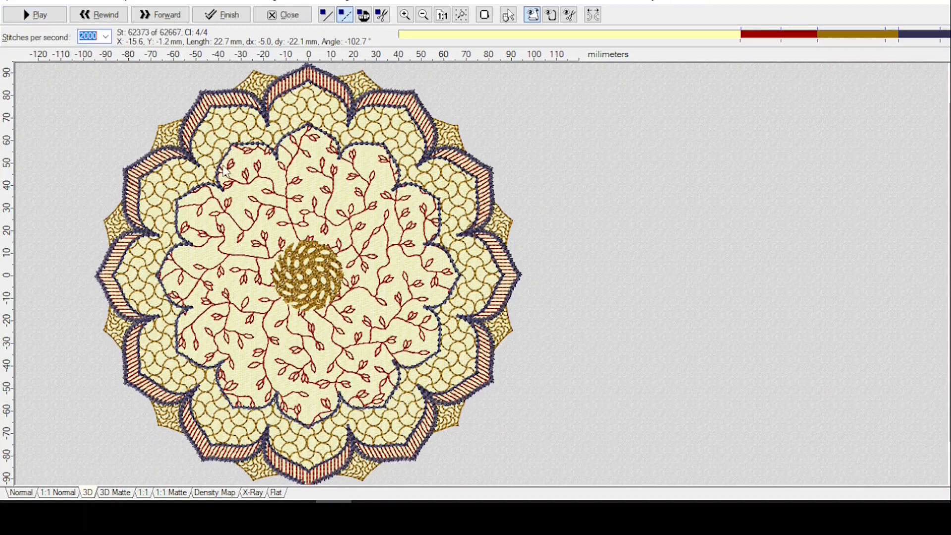
click(39, 18)
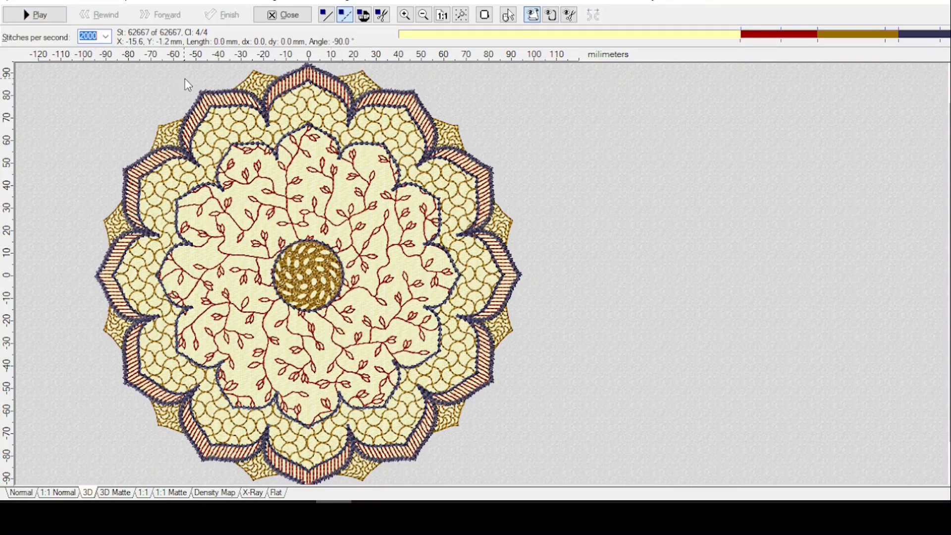
click(286, 16)
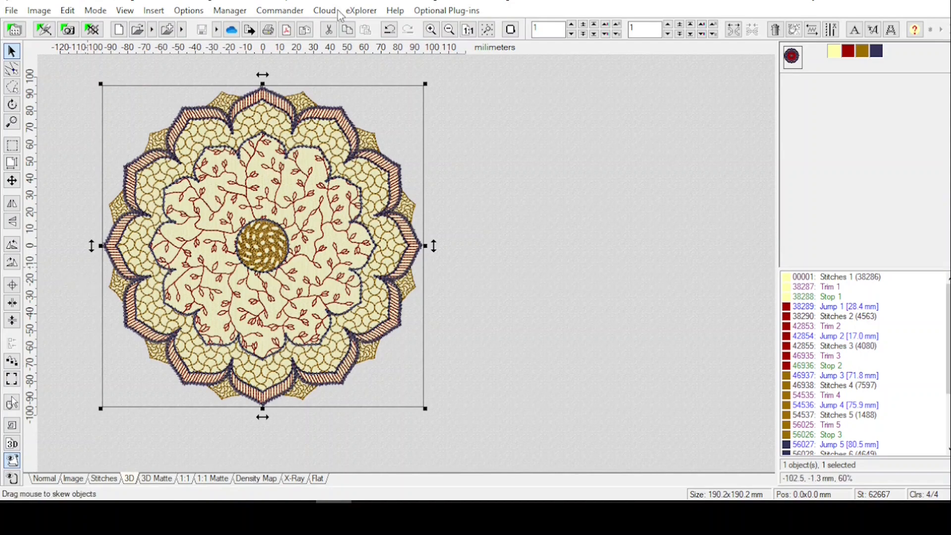
- Inspect the enlarged mandala in the Density Map and X-Ray views, and return it to a 3D Matte display
click(431, 29)
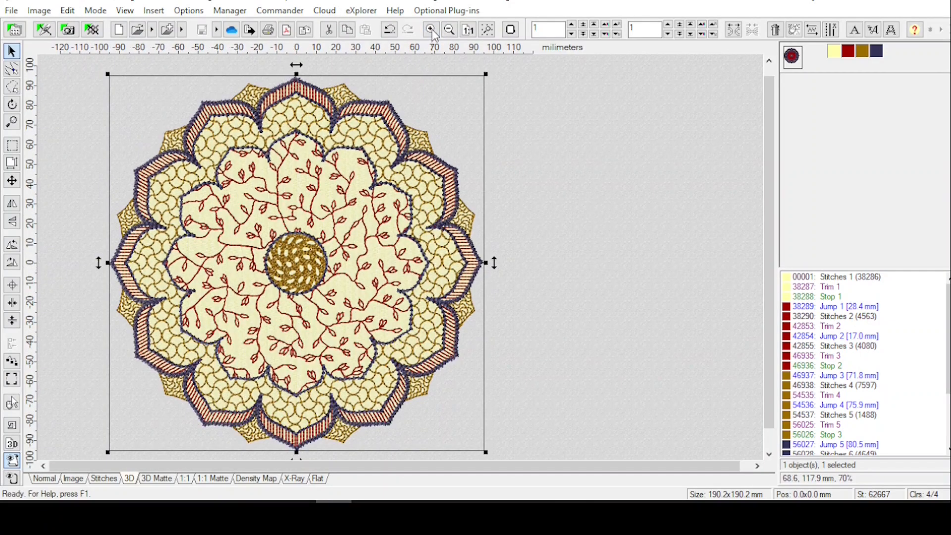
click(252, 482)
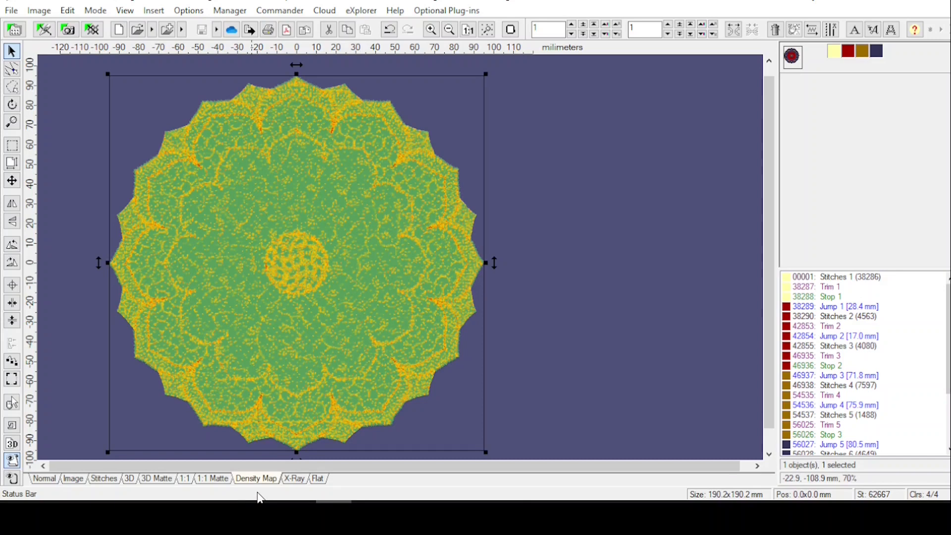
click(294, 479)
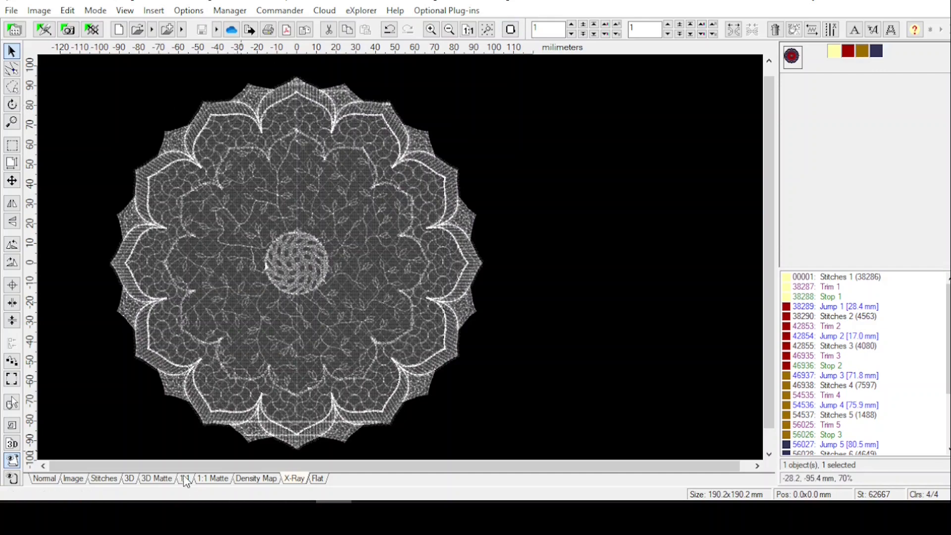
click(157, 478)
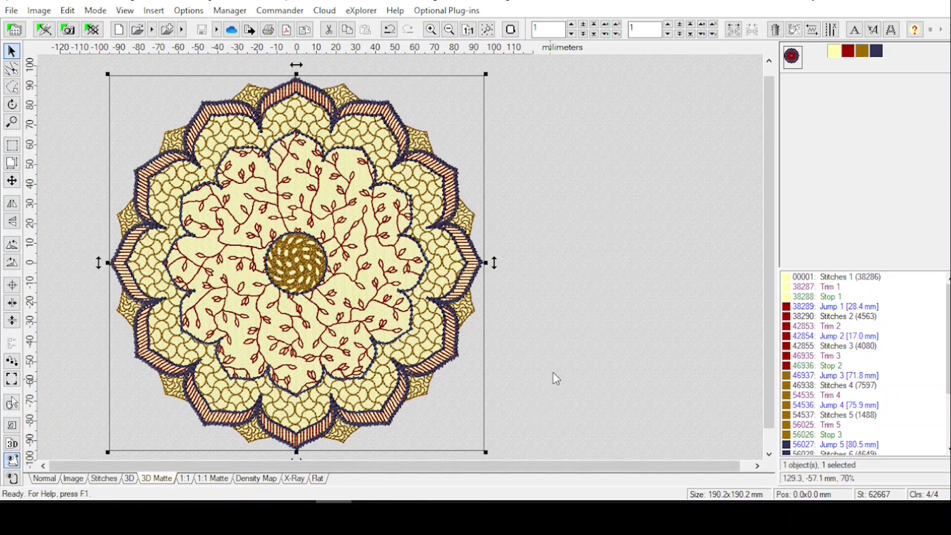
- Switch to the browser, look through the design files on WeQuilt Studio's Embird Files & Tutorials page, and open the site's WQS Home page
click(588, 367)
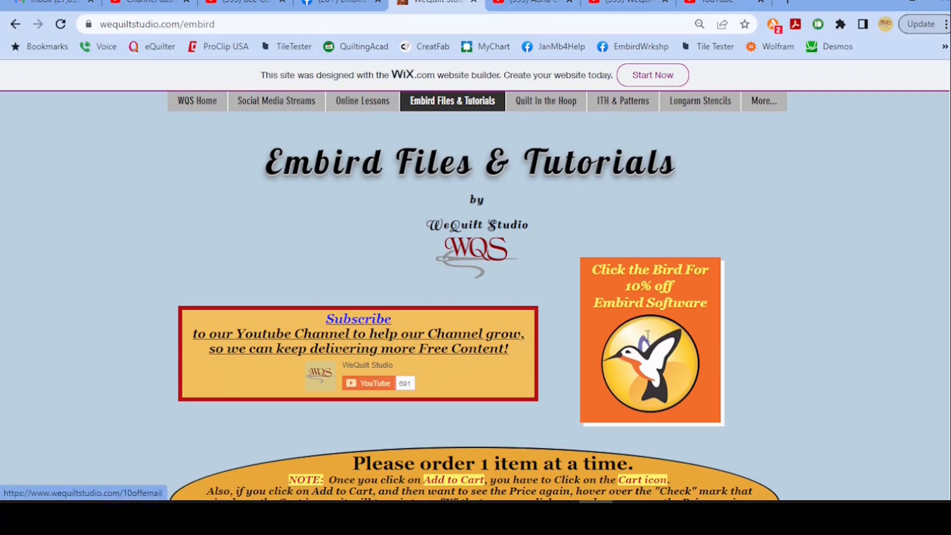
click(653, 364)
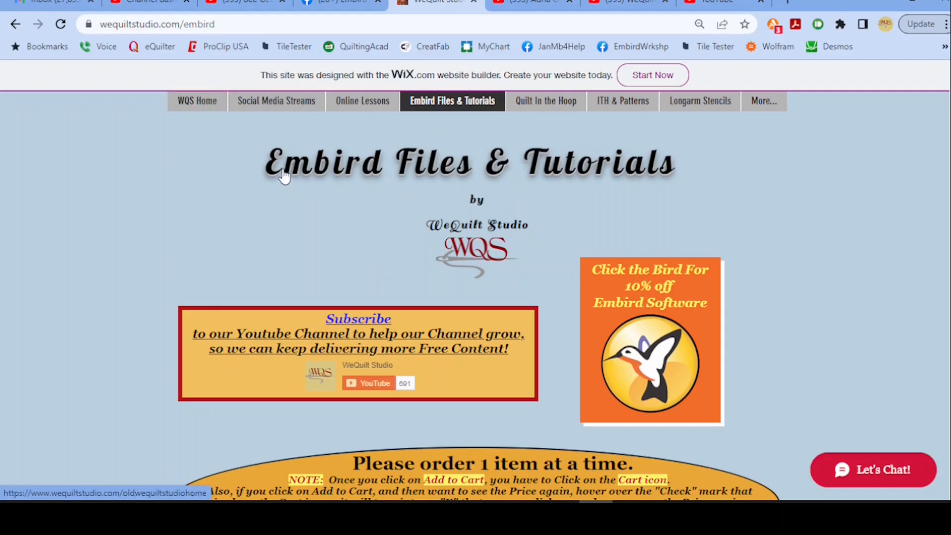
scroll(476, 297, down, 15)
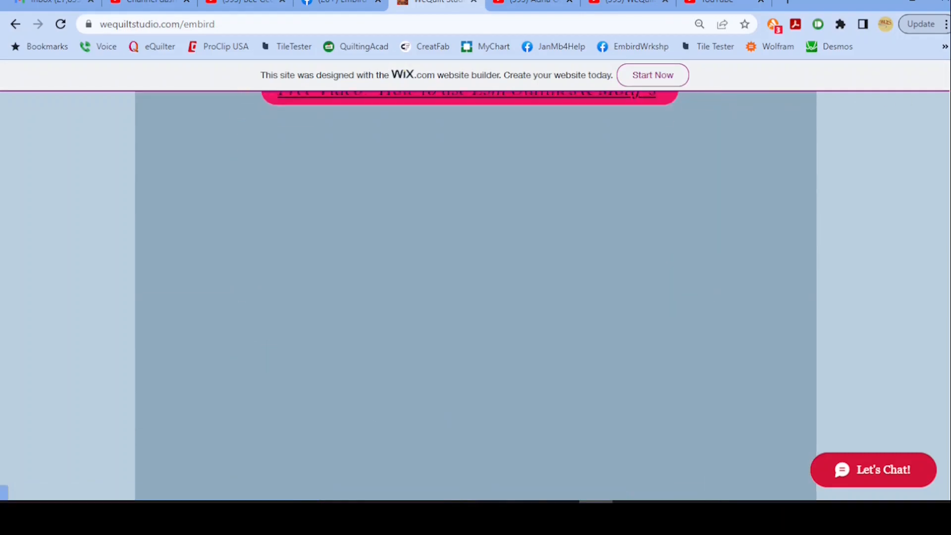
scroll(476, 297, up, 7)
scroll(476, 298, down, 10)
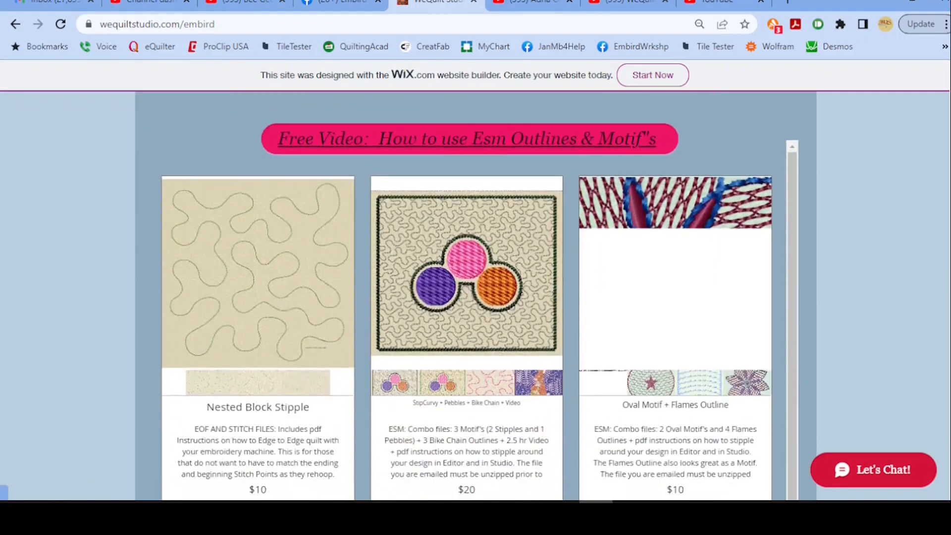
scroll(475, 297, down, 5)
scroll(476, 298, up, 15)
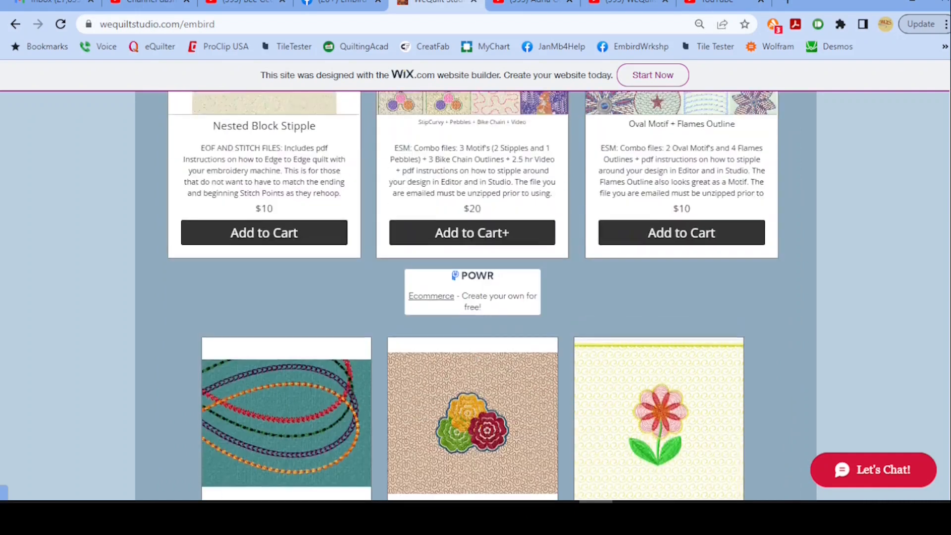
scroll(899, 172, down, 10)
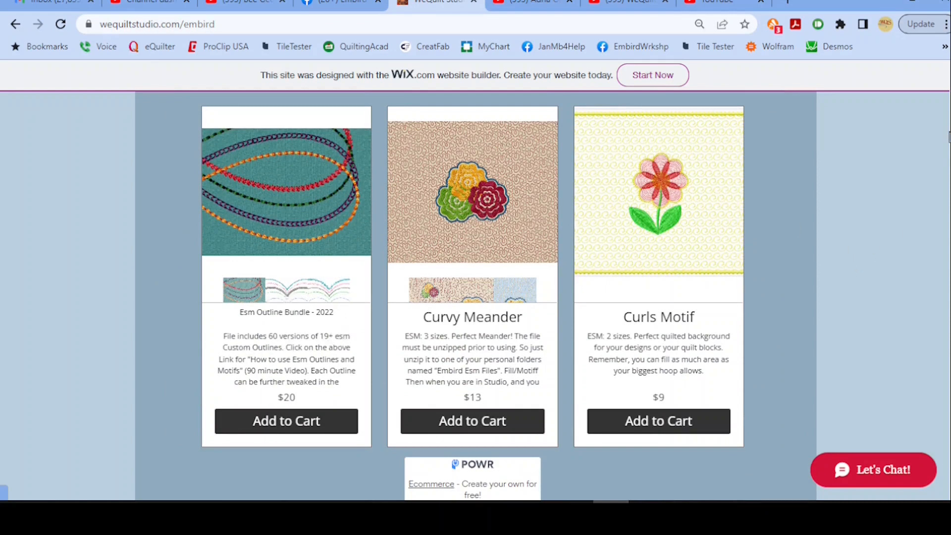
scroll(601, 237, up, 10)
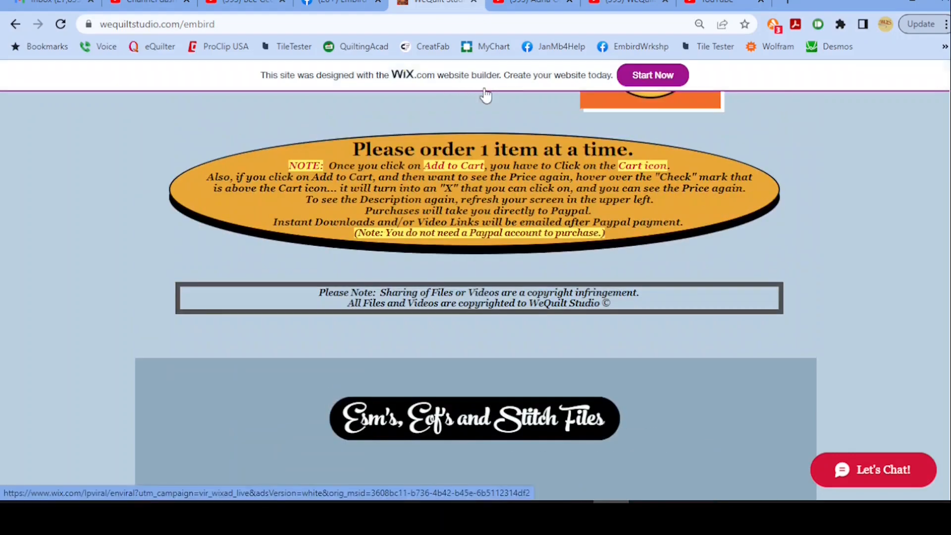
scroll(308, 227, up, 6)
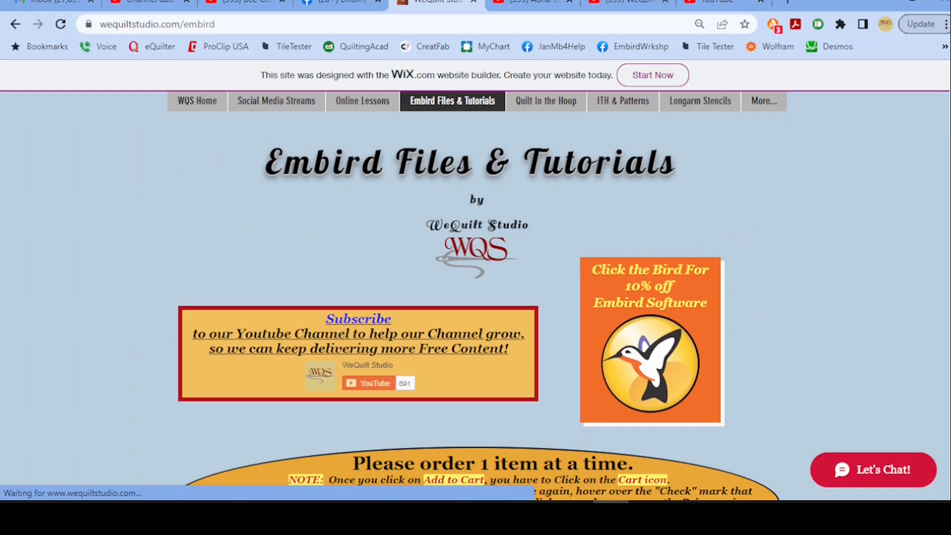
click(193, 101)
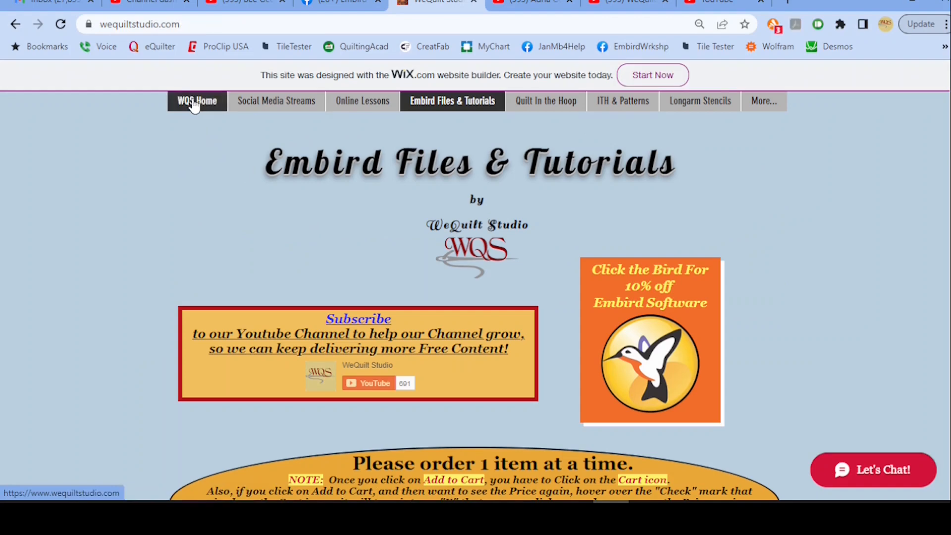